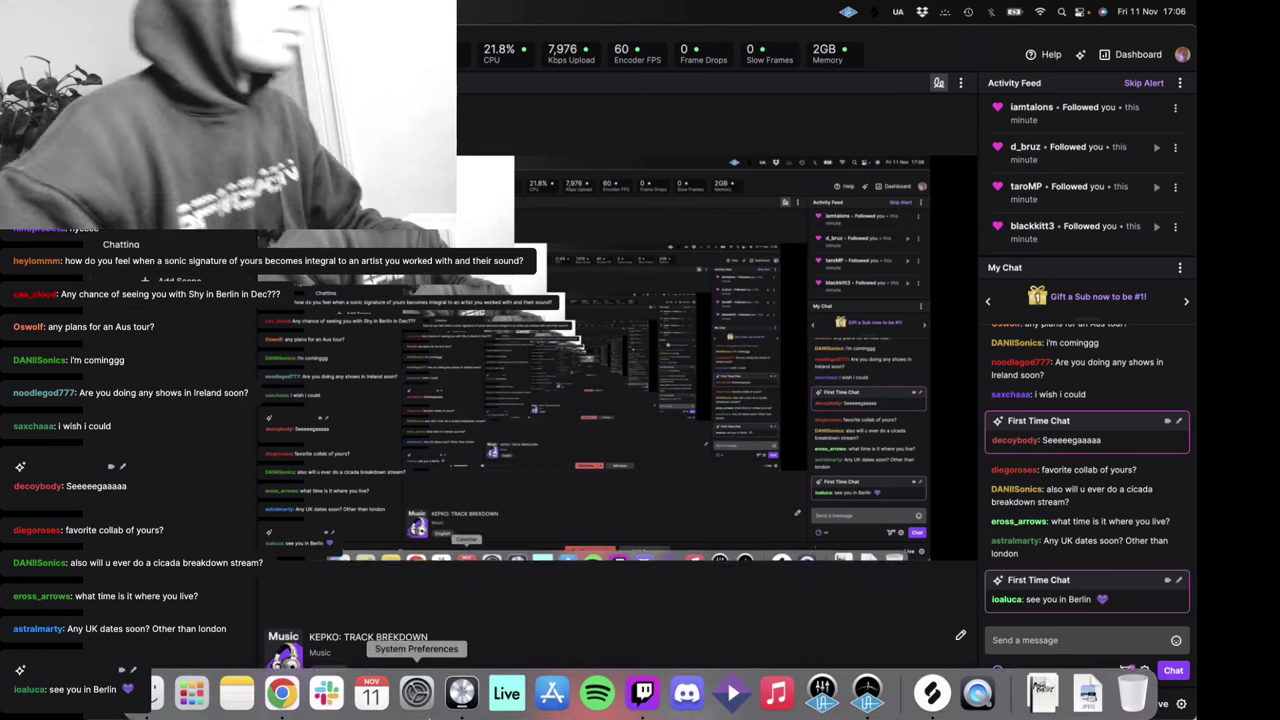
Switch to Logic Pro and play the WHITE FLAG.366 region from its beginning
click(457, 691)
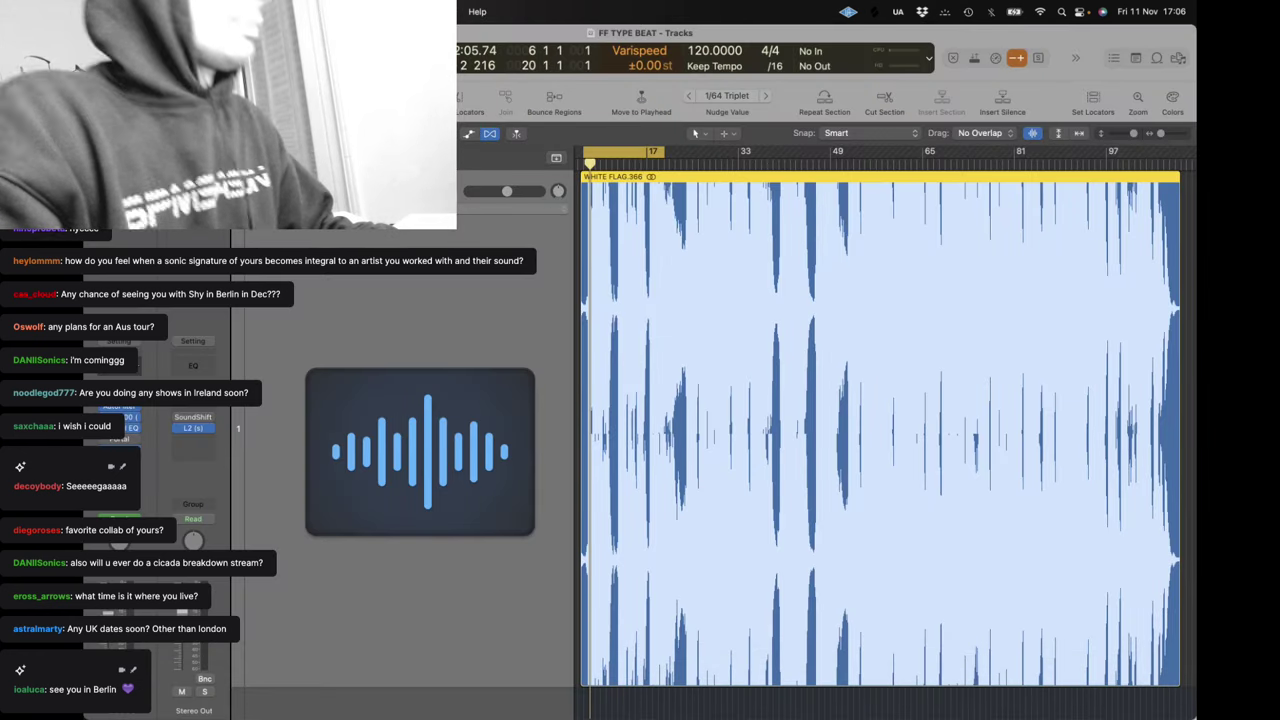
scroll(640, 353, left, 3)
click(632, 355)
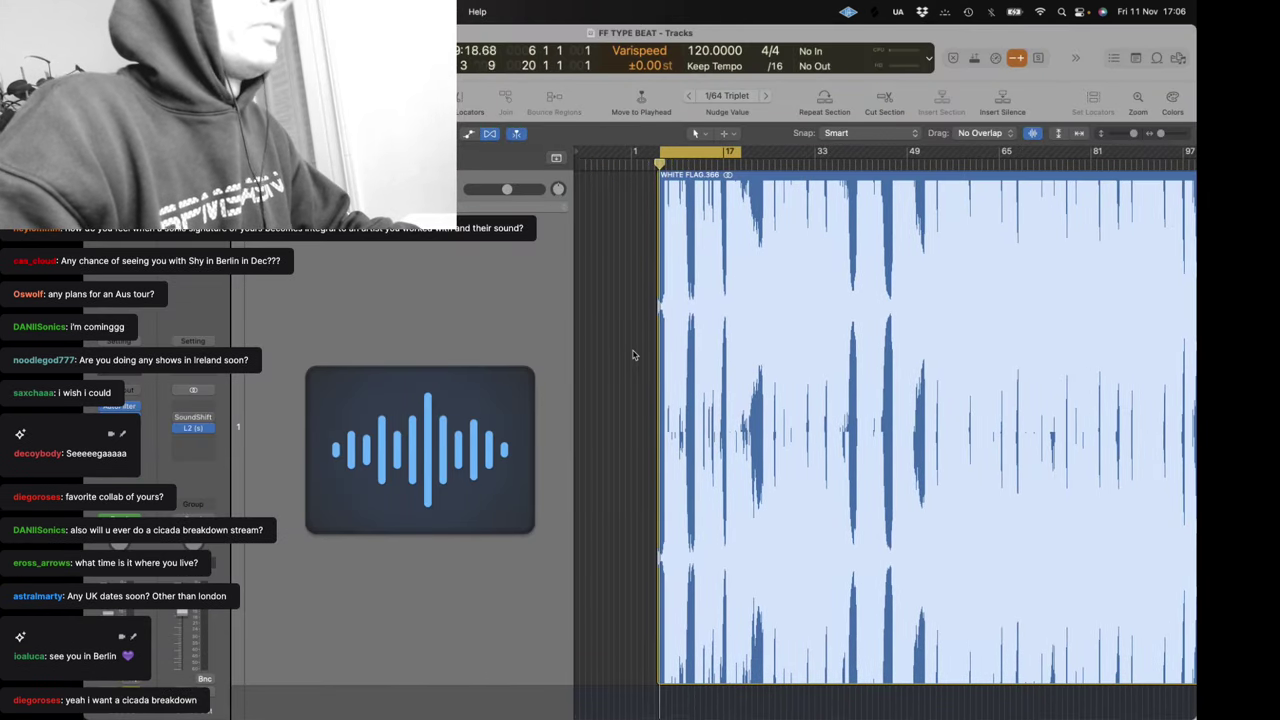
key(XF86AudioRaiseVolume)
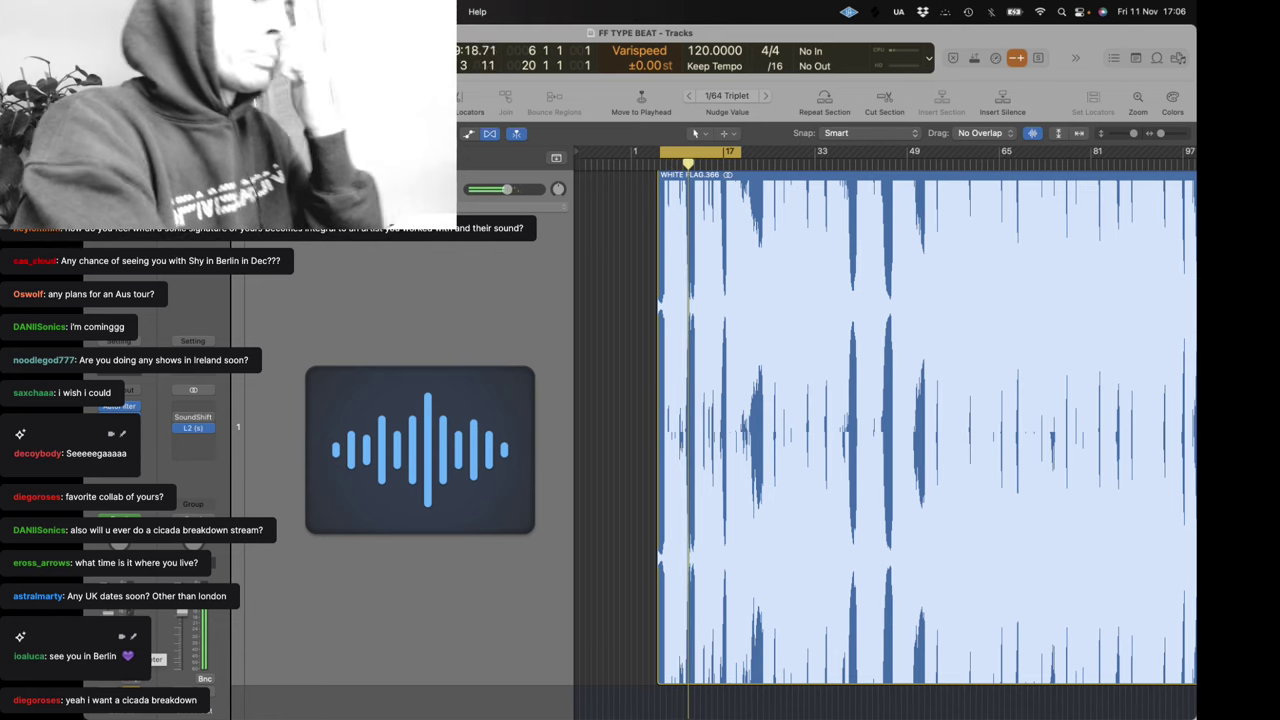
Switch to Twitch Studio and place the cursor in the chat message field
mouse_move(417, 715)
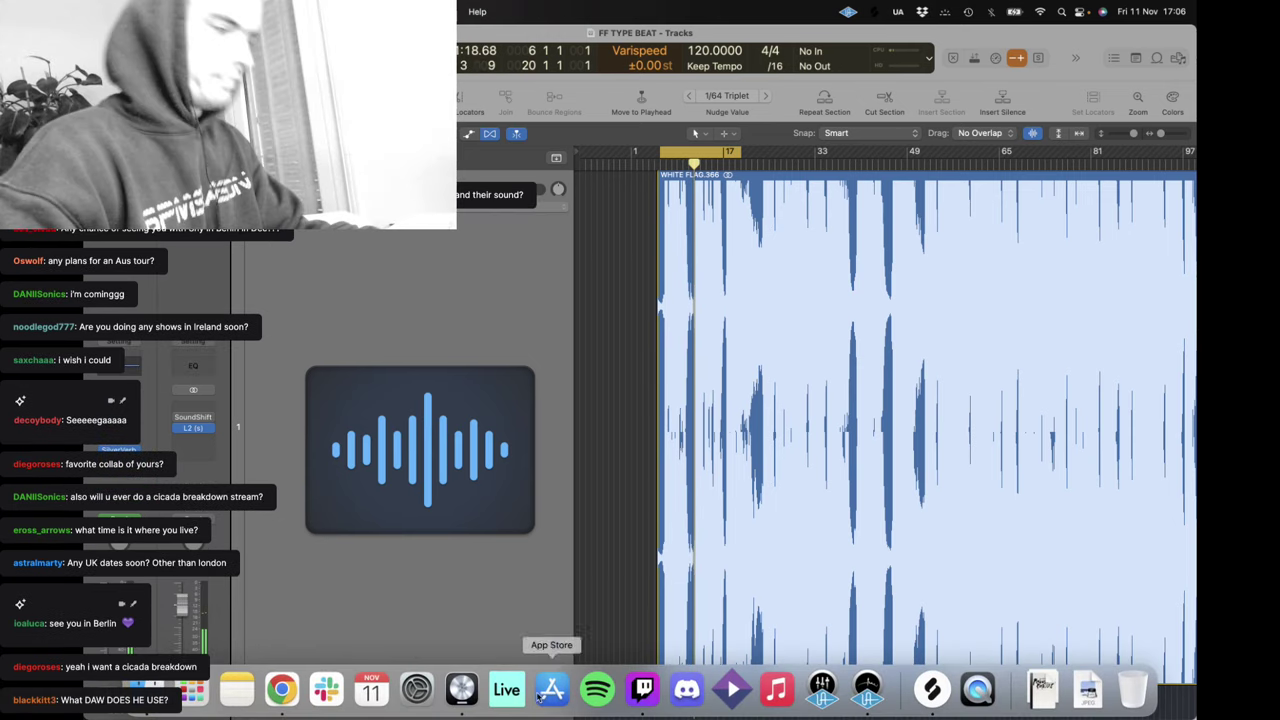
click(634, 705)
click(632, 701)
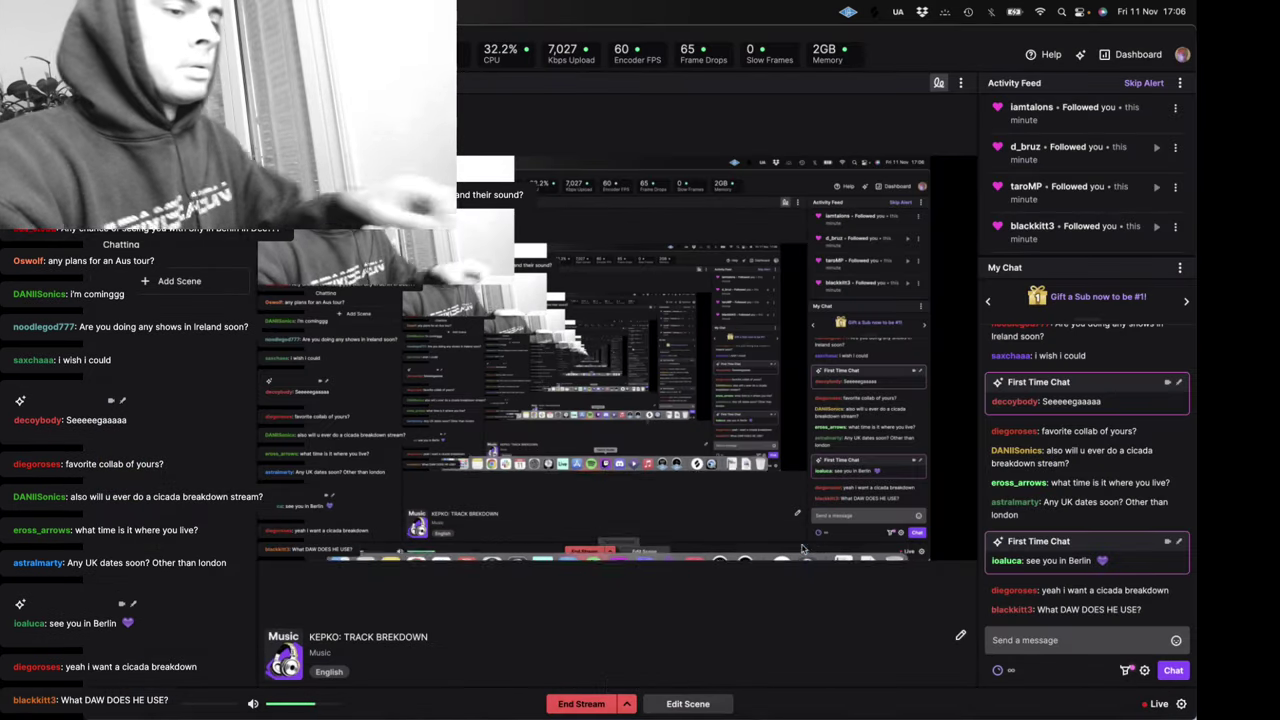
click(1057, 643)
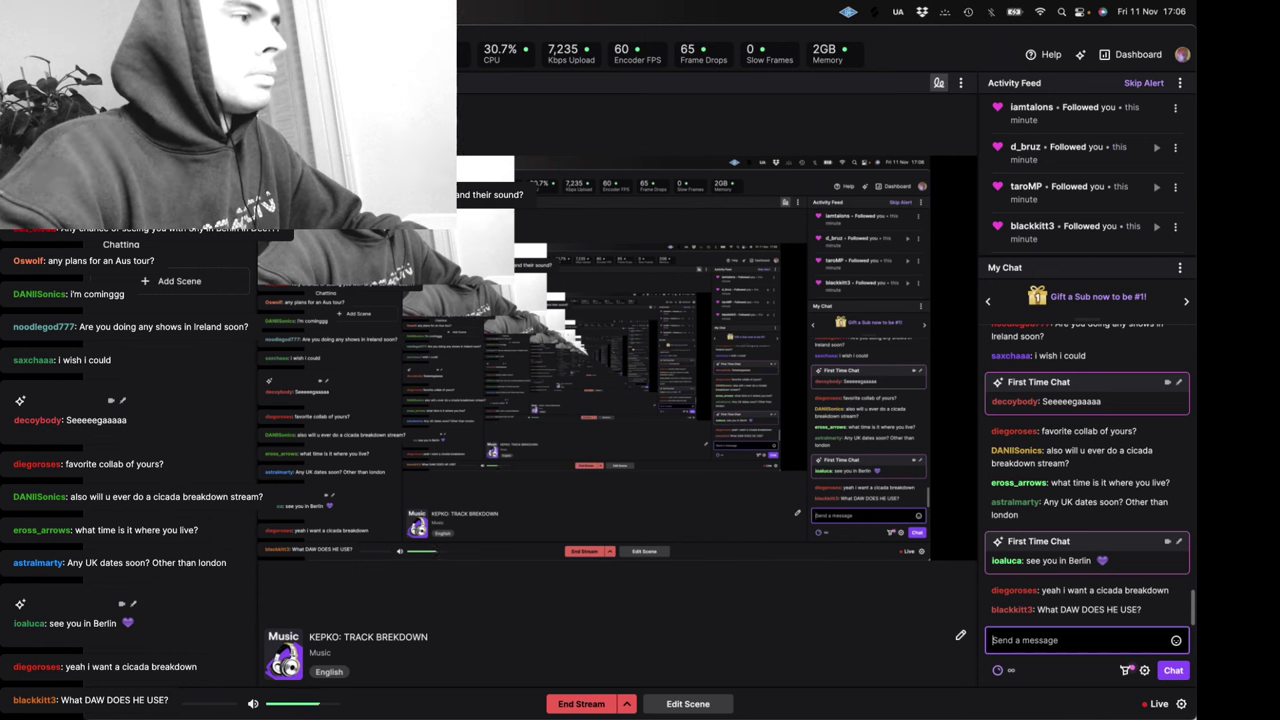
Switch to Logic Pro and play the WHITE FLAG.366 region from around bar 21
mouse_move(283, 712)
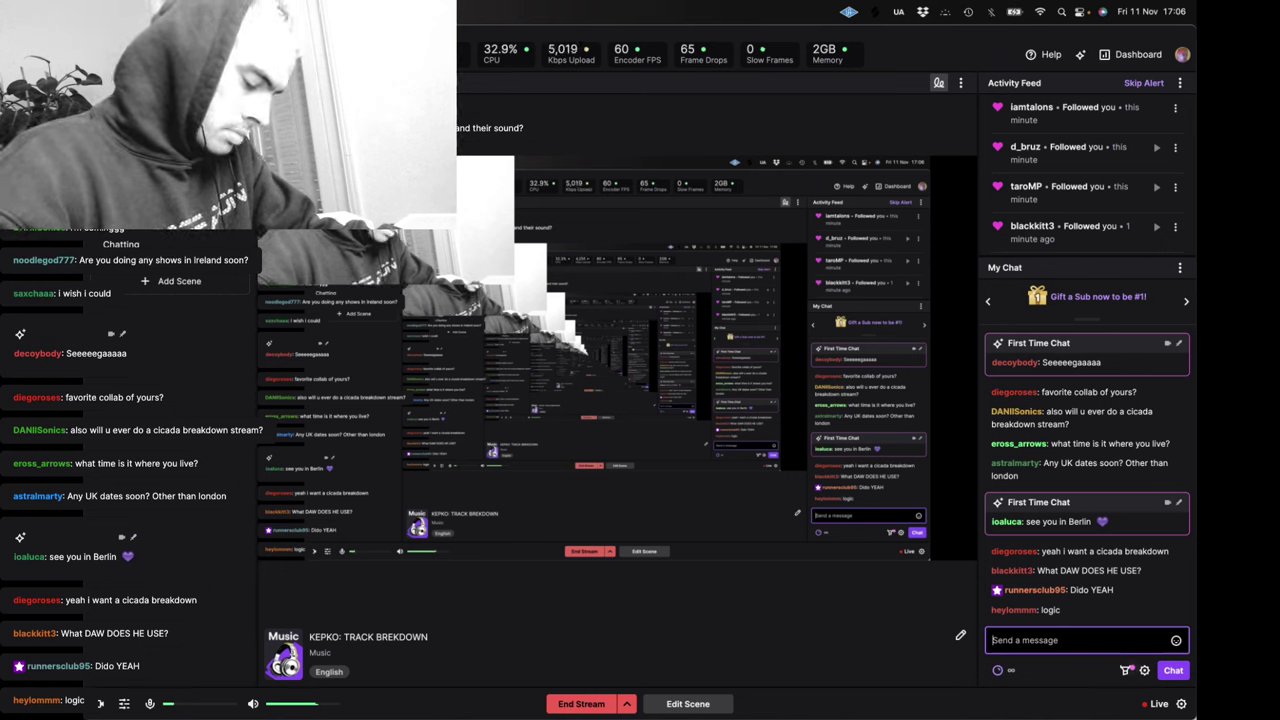
mouse_move(472, 702)
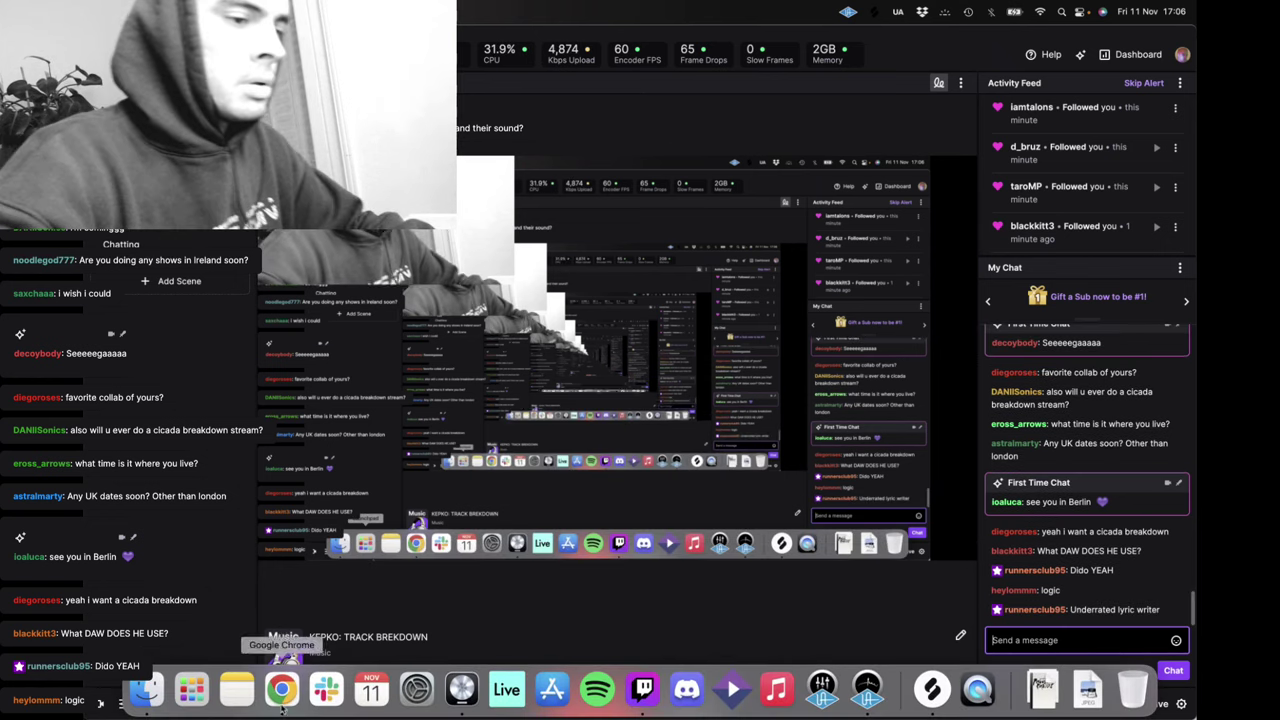
click(461, 690)
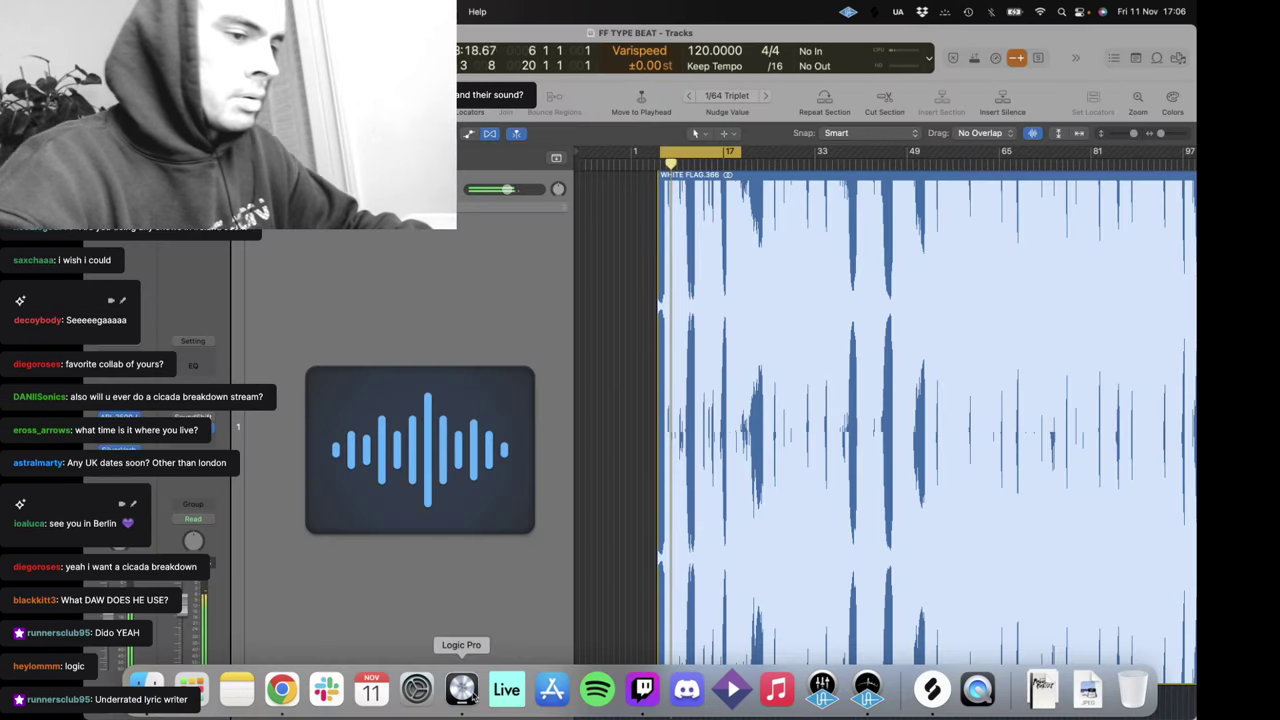
click(747, 162)
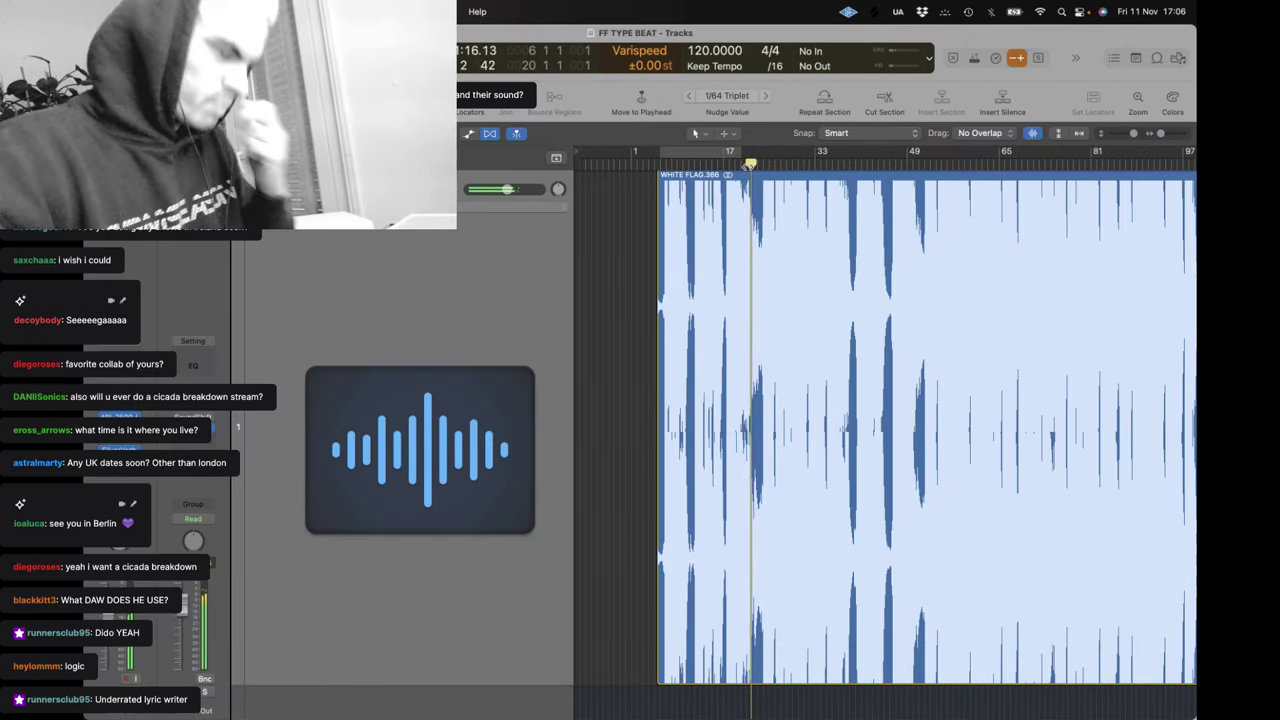
Check the stream chat in Twitch Studio and return to Logic Pro
mouse_move(525, 707)
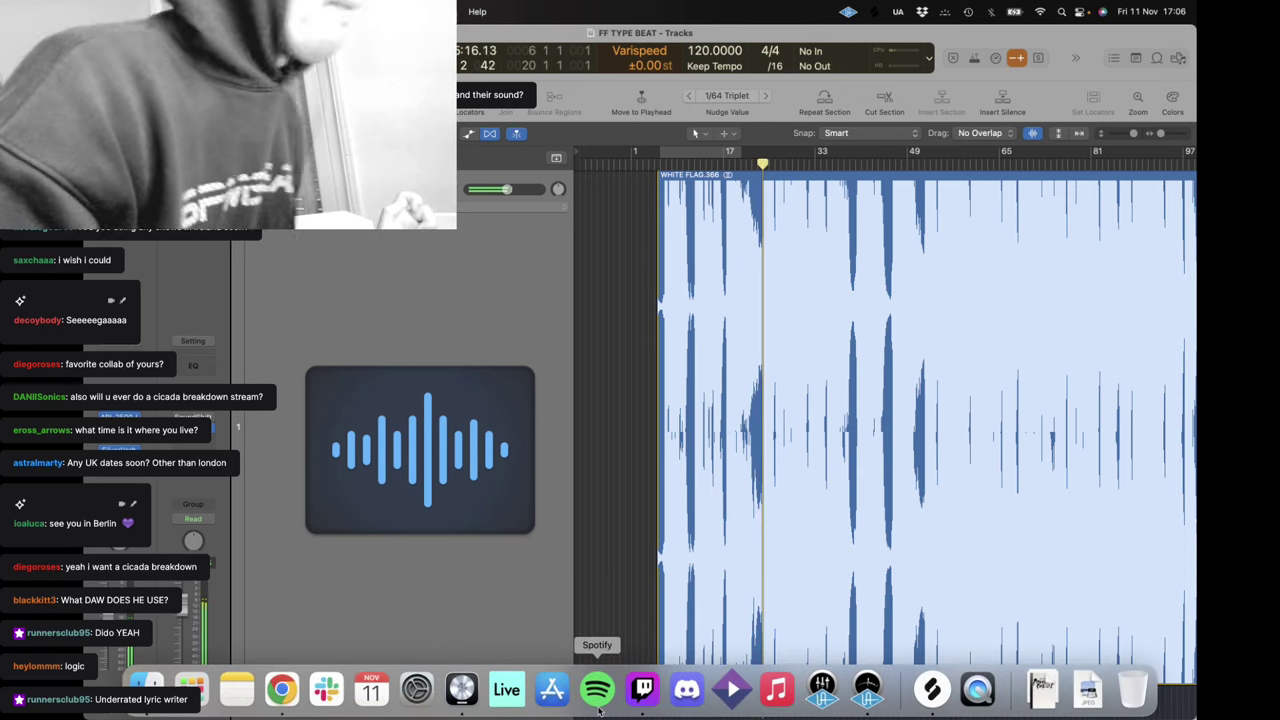
click(643, 690)
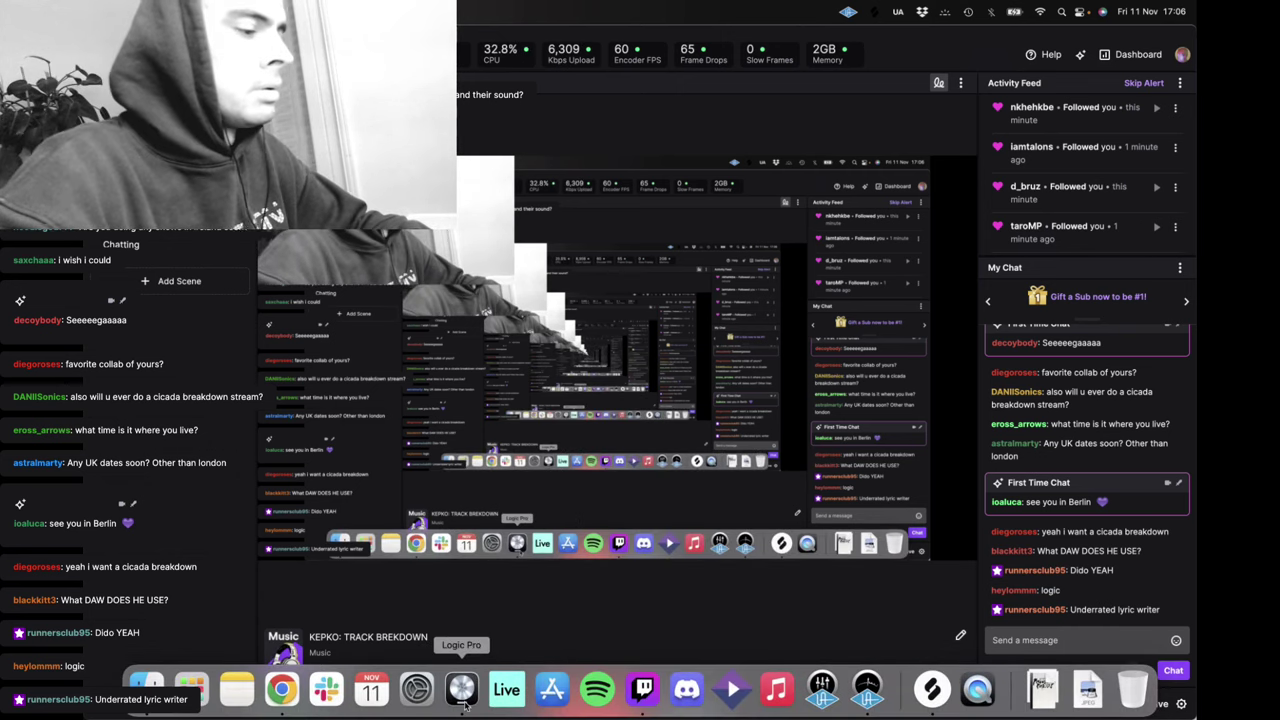
click(461, 690)
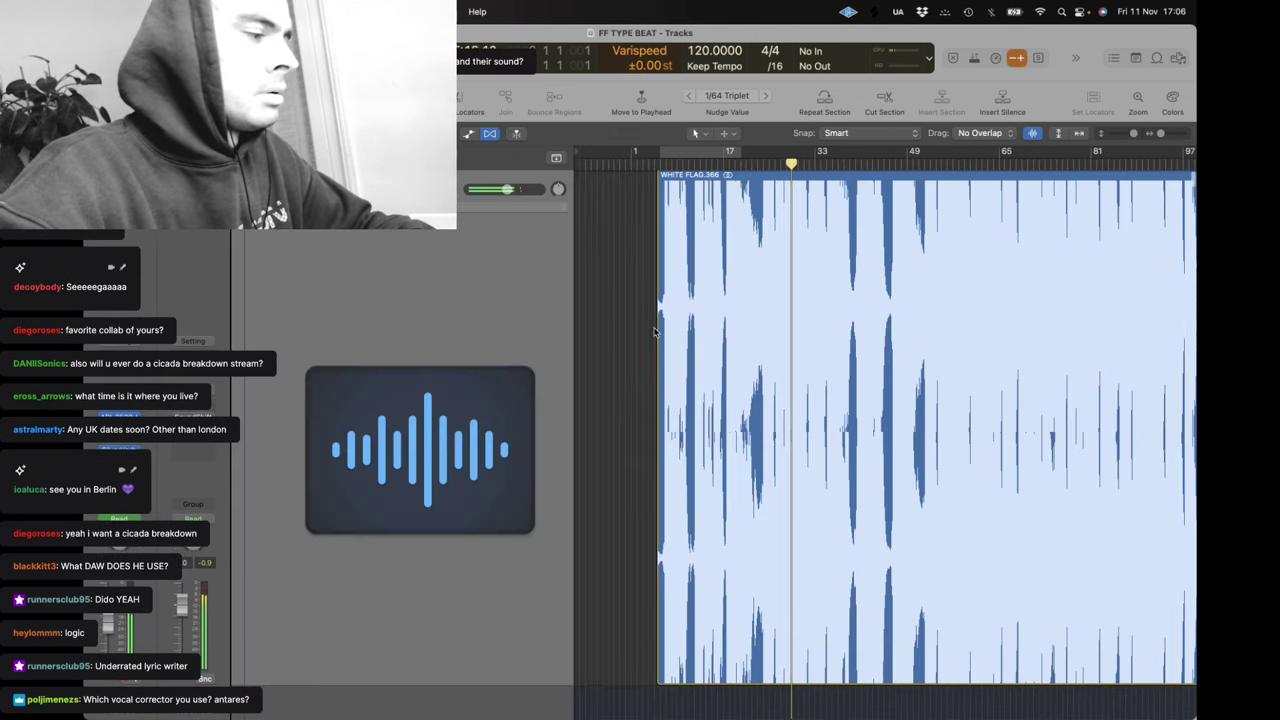
Select the WHITE FLAG.366 region and switch to Twitch Studio to read the chat
click(777, 200)
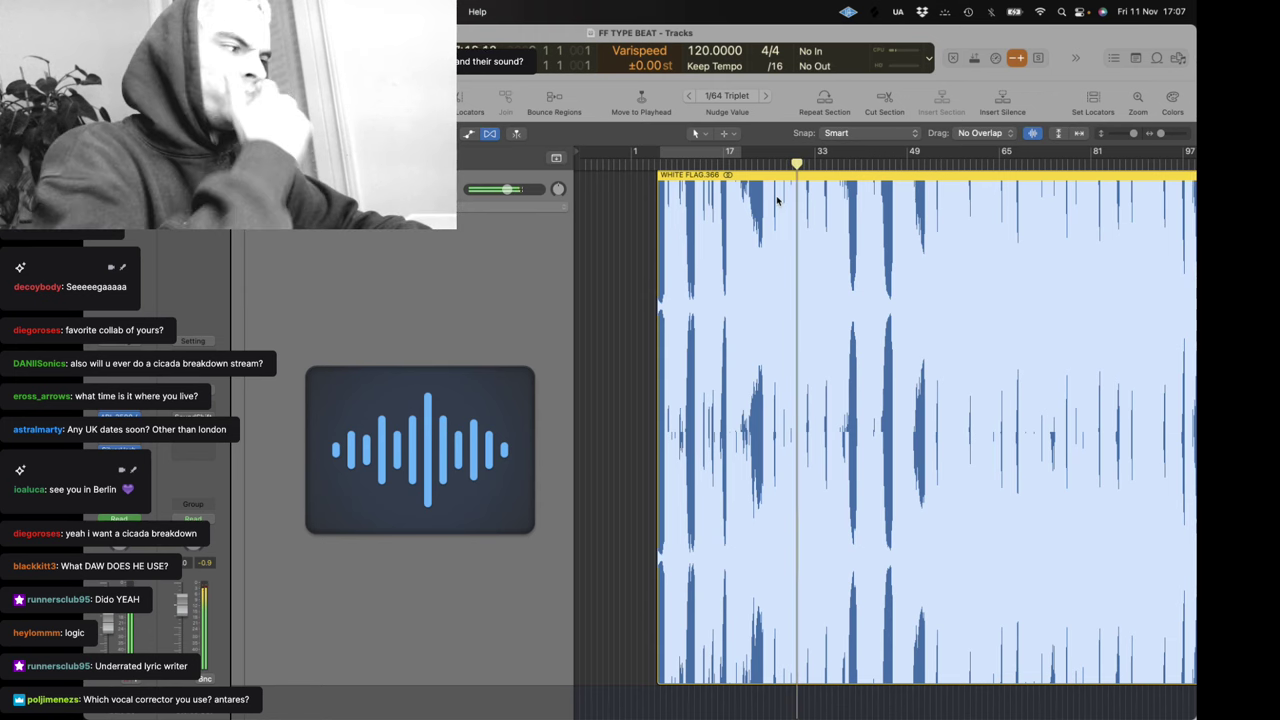
mouse_move(645, 700)
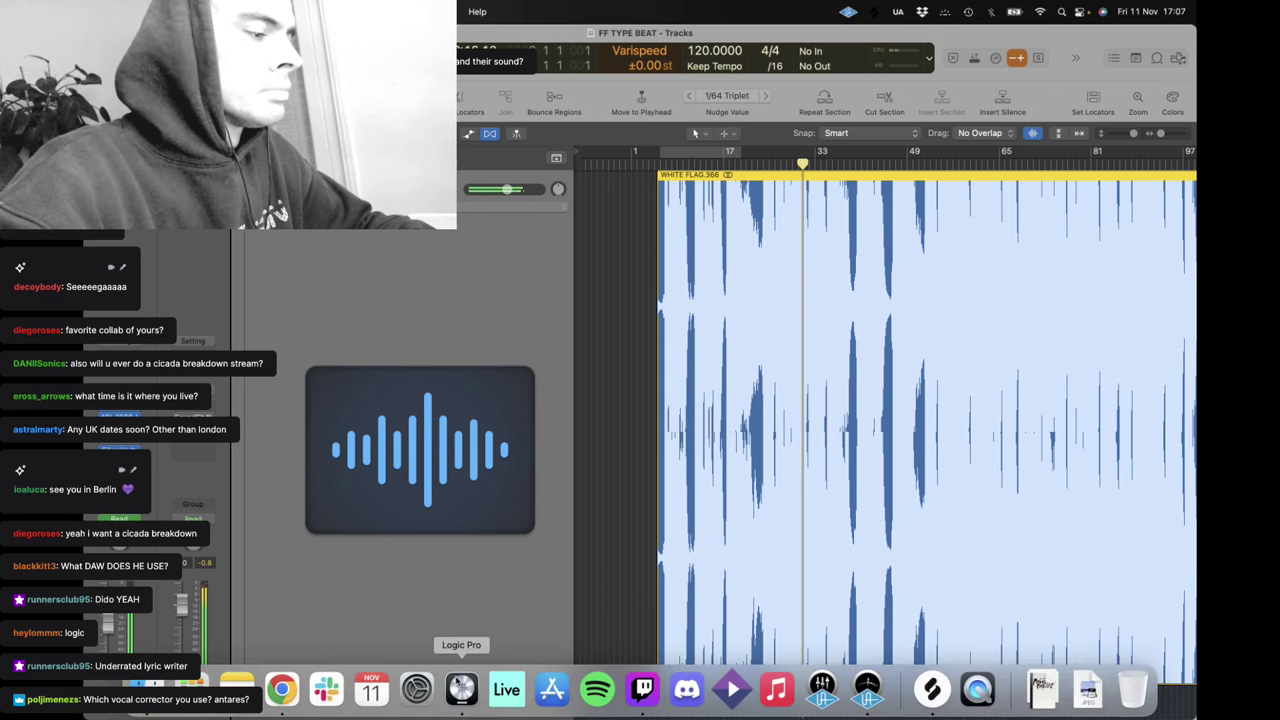
click(643, 689)
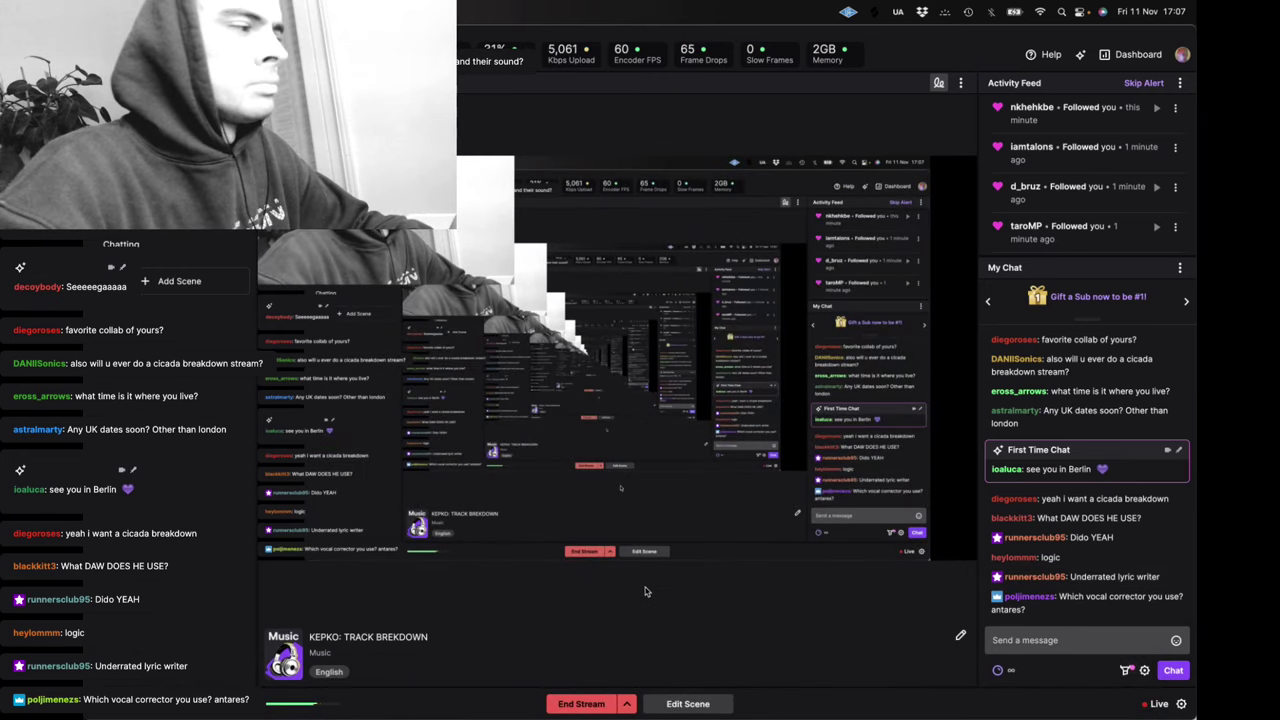
Switch to Logic Pro and reverse the selected WHITE FLAG.366 region
mouse_move(505, 708)
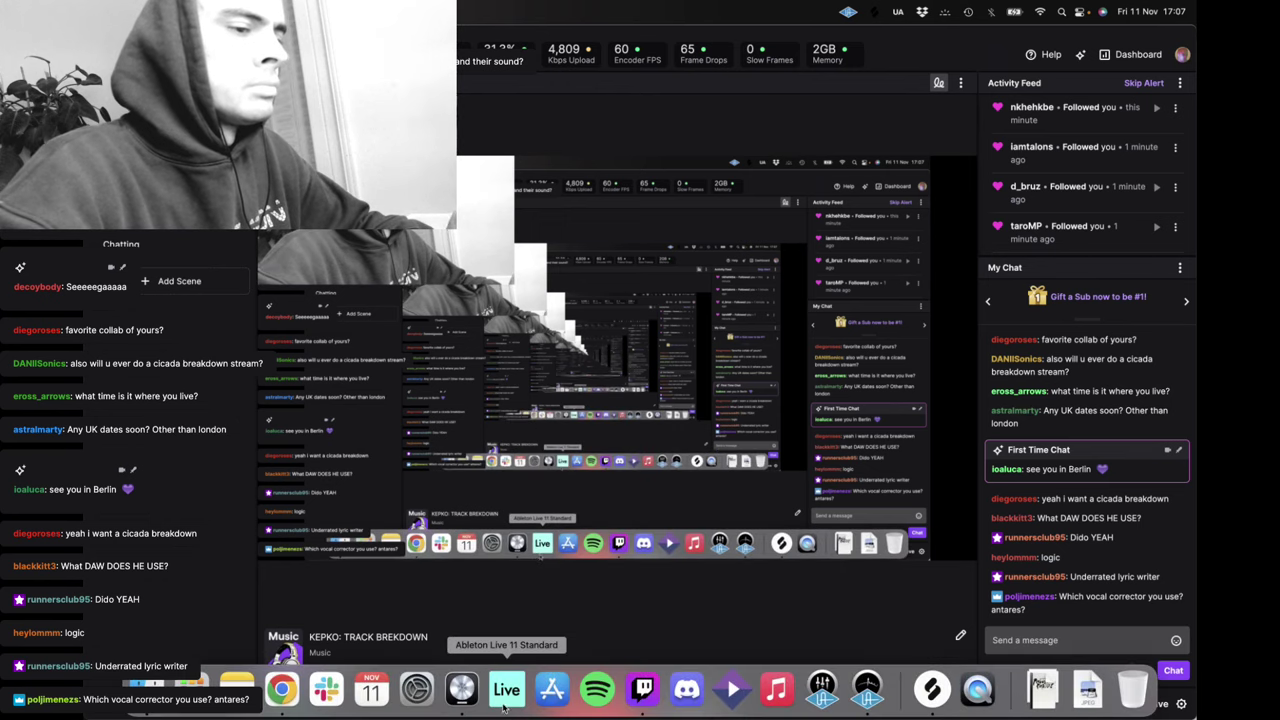
click(461, 689)
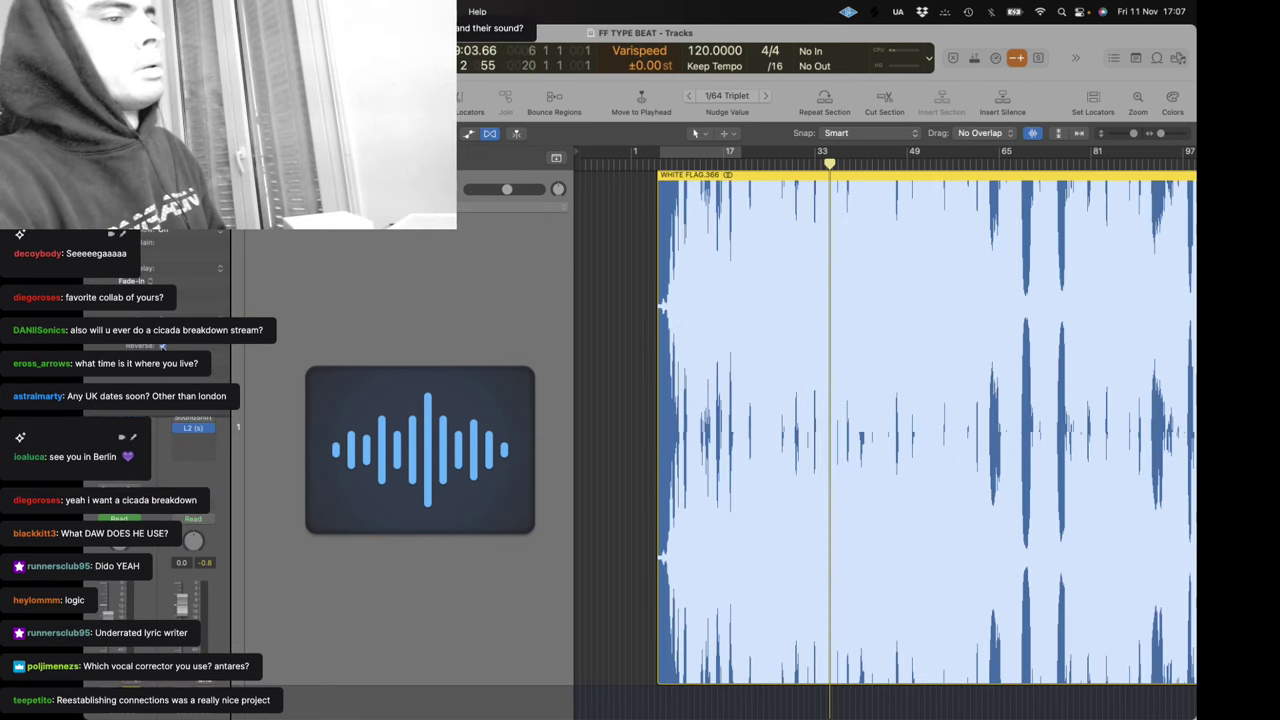
click(623, 309)
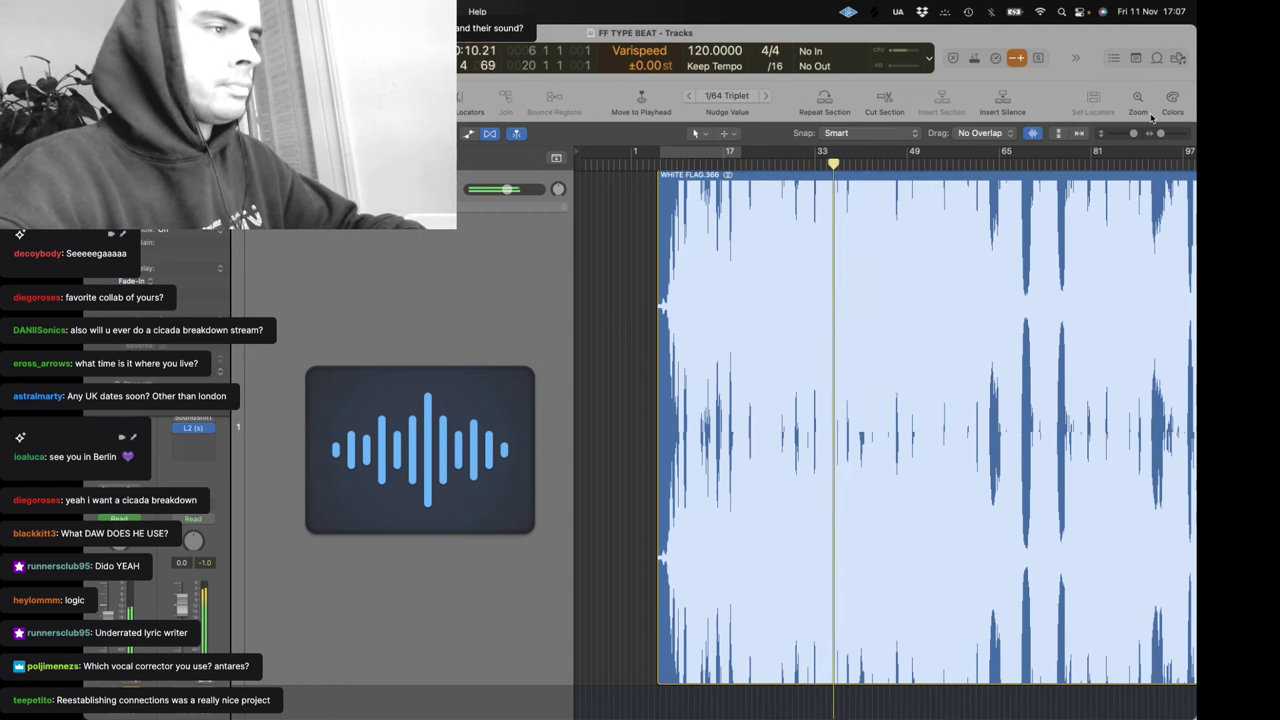
Audition the reversed region around bars 63 to 65 and examine its waveform up to bar 69
drag(1163, 135, 1170, 135)
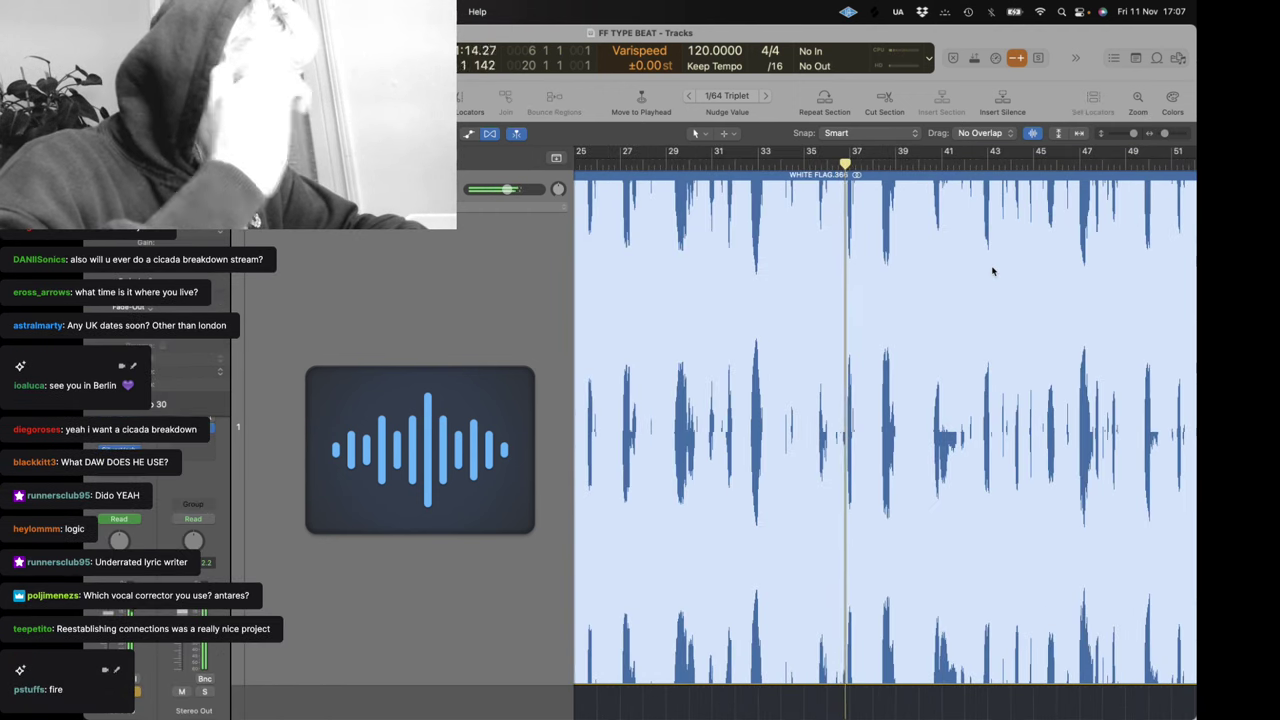
scroll(840, 217, right, 3)
scroll(840, 217, right, 10)
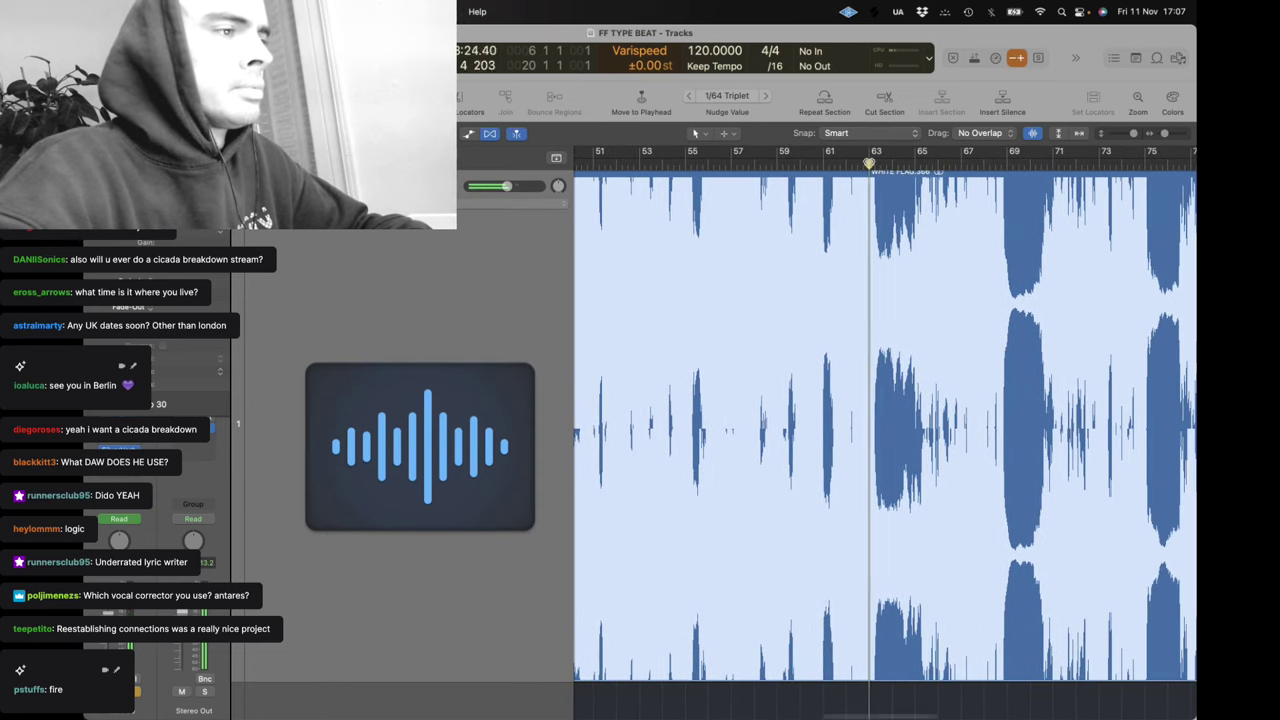
drag(1165, 133, 1170, 133)
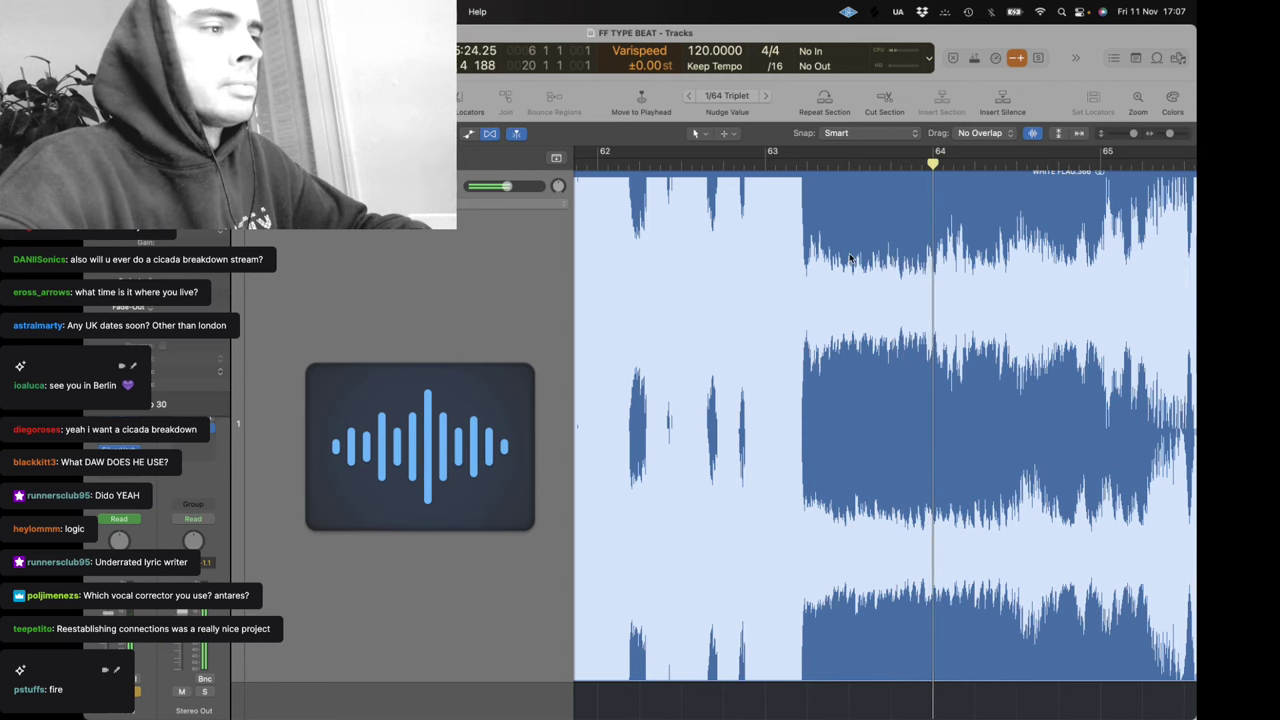
scroll(825, 246, right, 1)
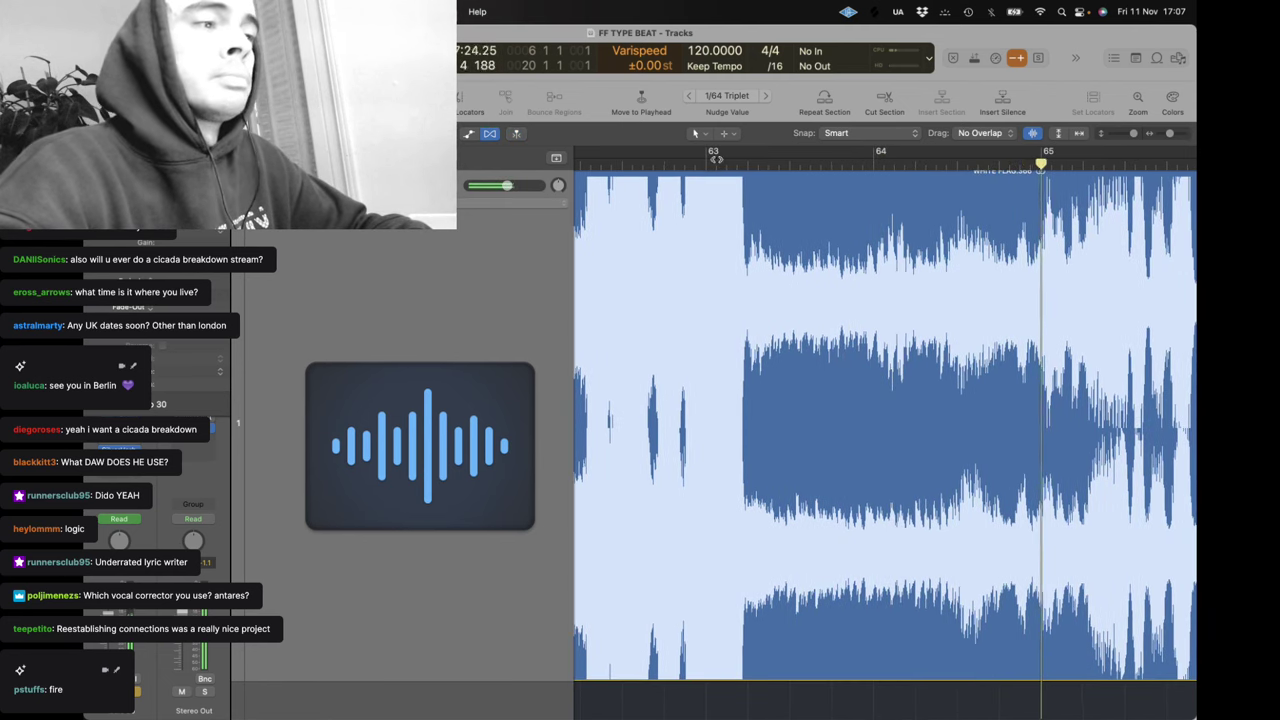
scroll(778, 195, right, 7)
scroll(780, 197, left, 1)
scroll(1003, 188, right, 1)
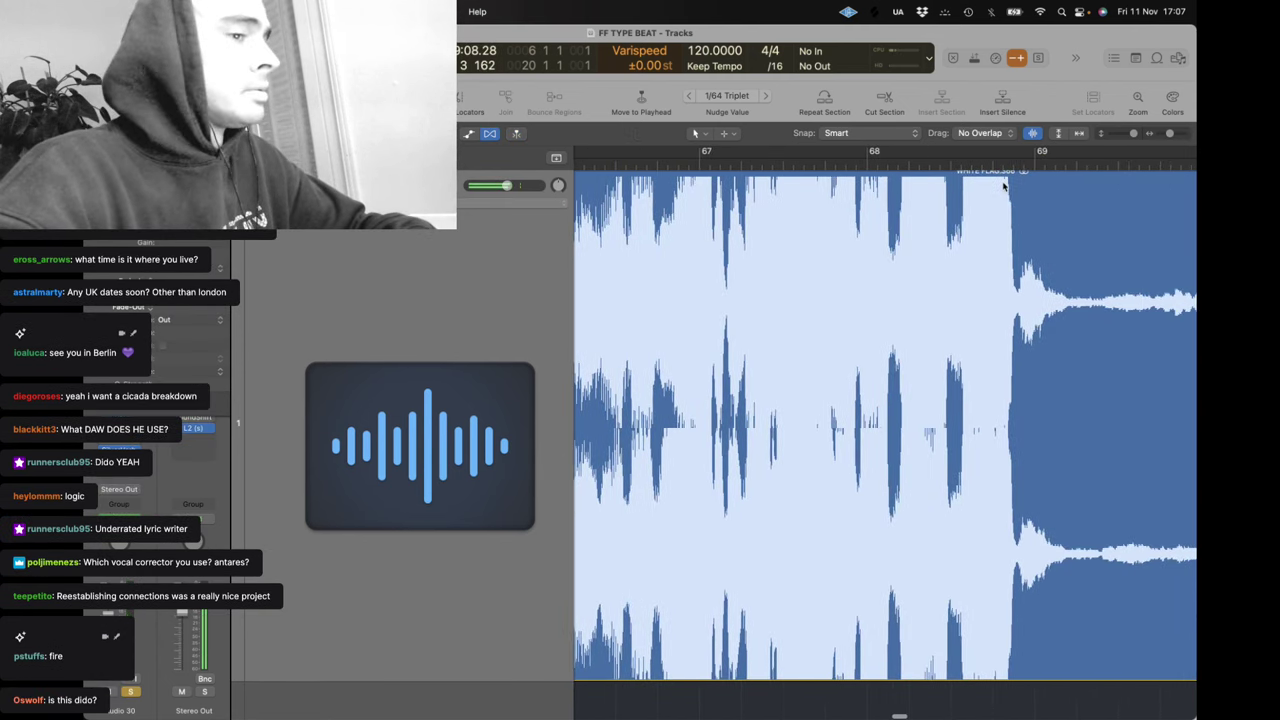
Play the reversed region from around bar 68 to listen to the quiet passage at bars 69 to 70
click(932, 158)
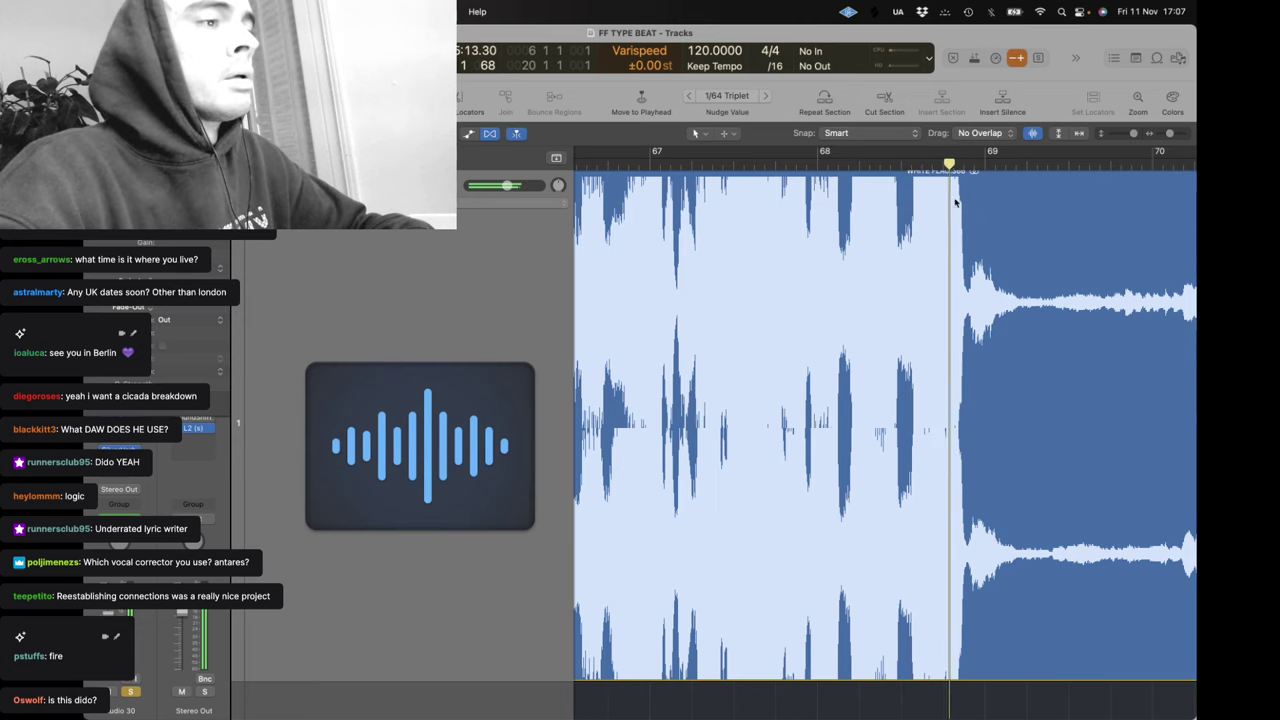
scroll(960, 246, right, 3)
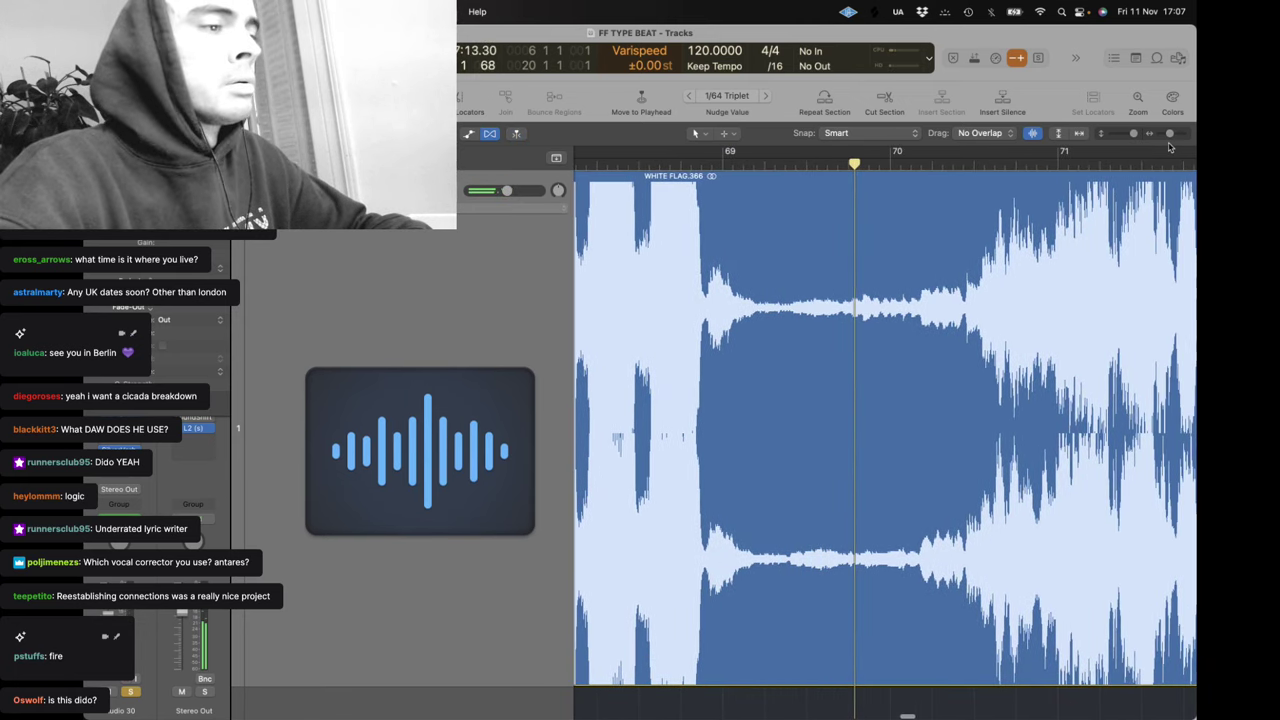
drag(1170, 134, 1168, 134)
scroll(980, 244, right, 2)
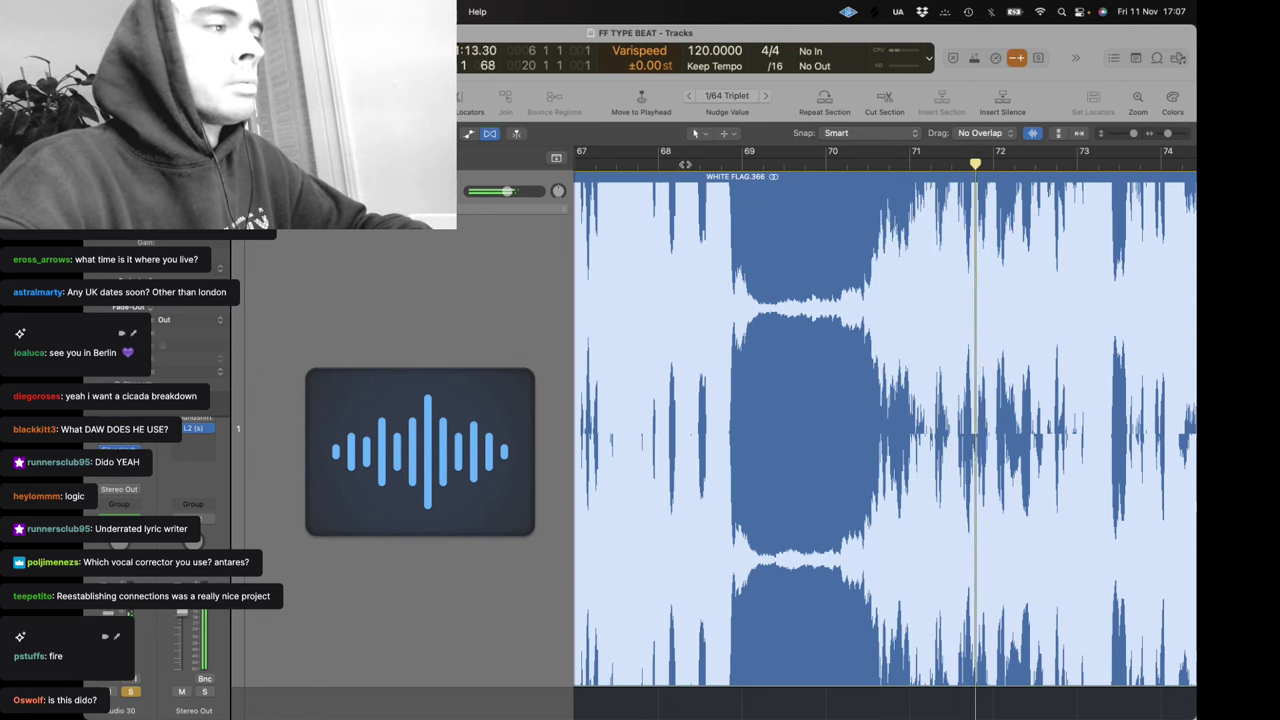
click(685, 164)
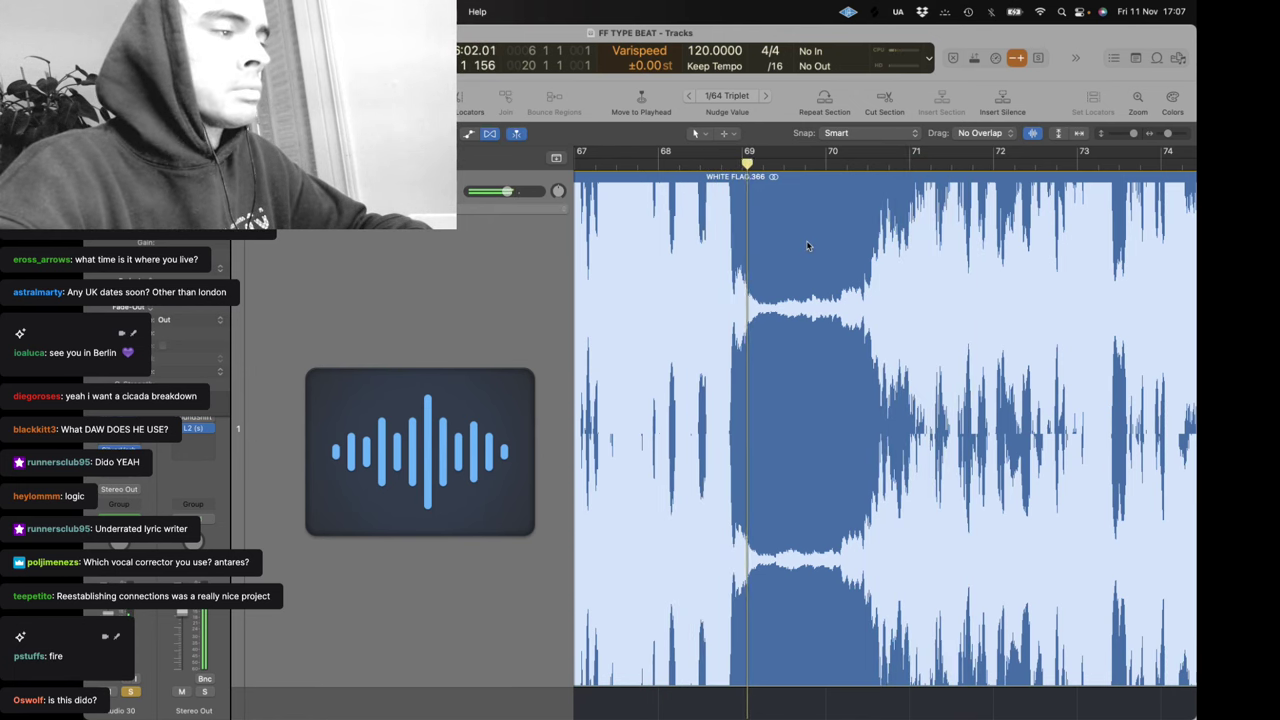
Audition the reversed region from about bar 75 and split out the passage from bar 81 to the middle of bar 82
scroll(808, 246, right, 10)
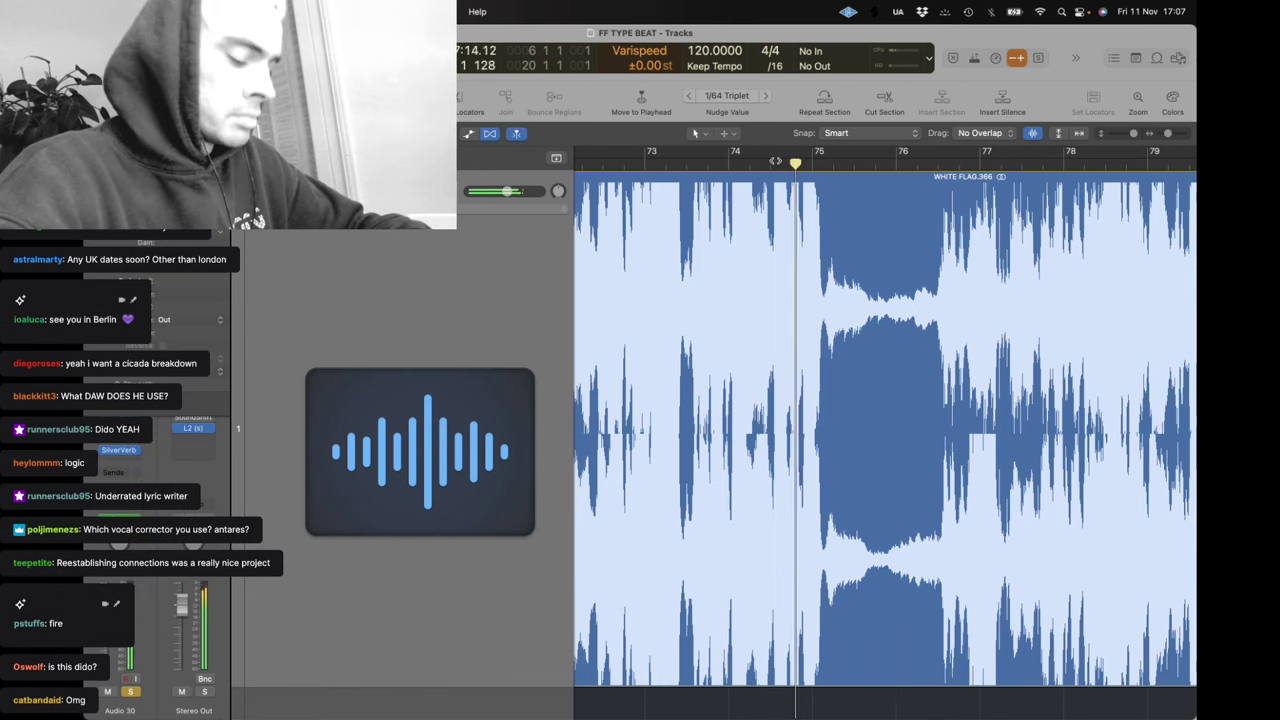
scroll(784, 163, right, 5)
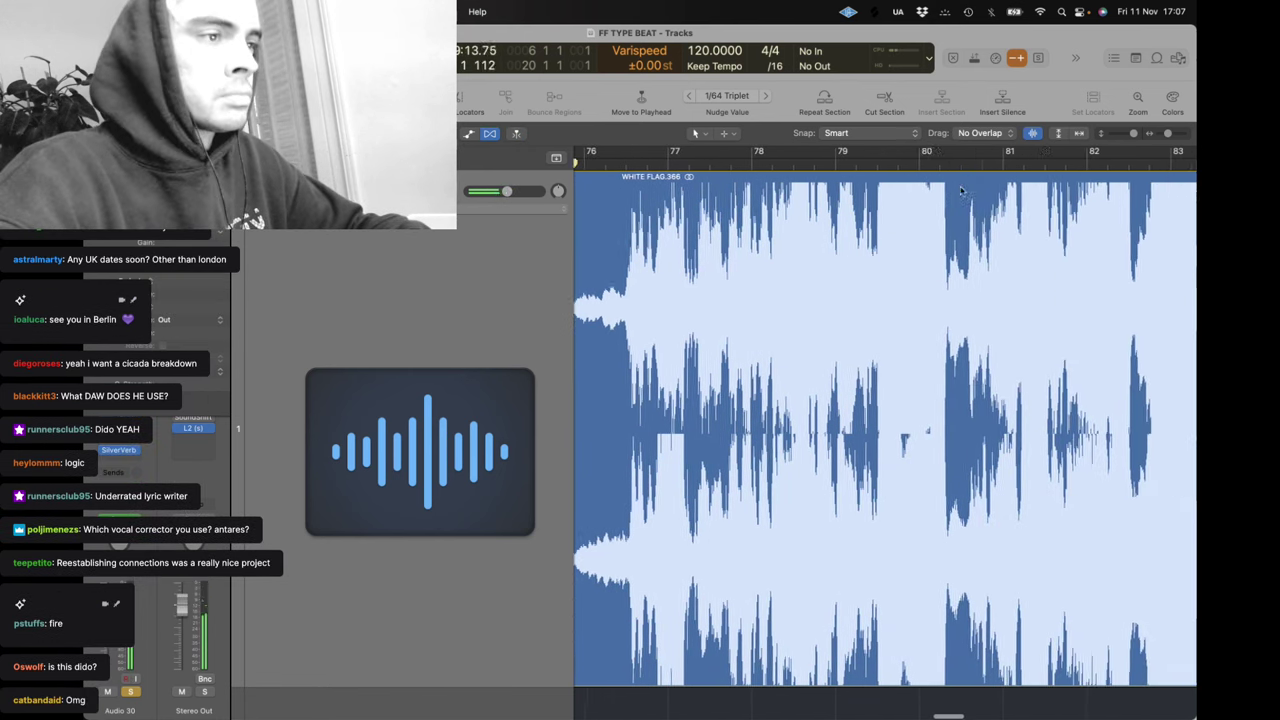
scroll(820, 186, right, 7)
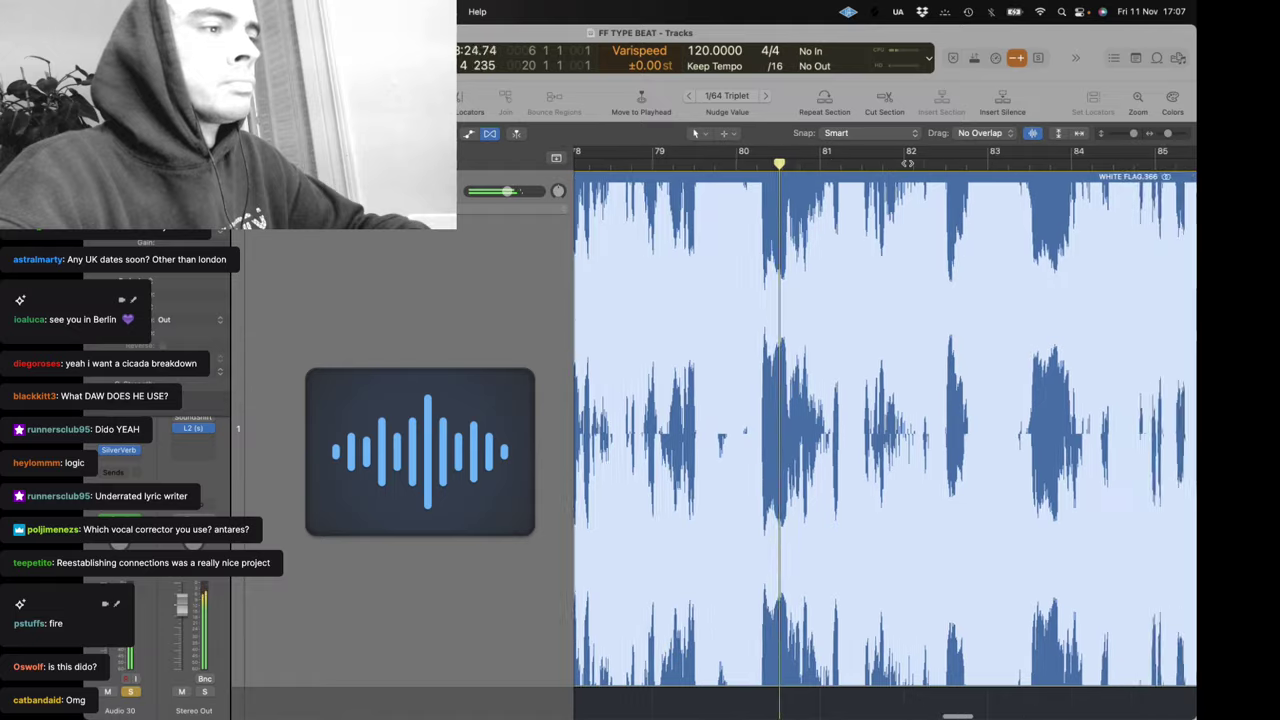
scroll(820, 186, left, 2)
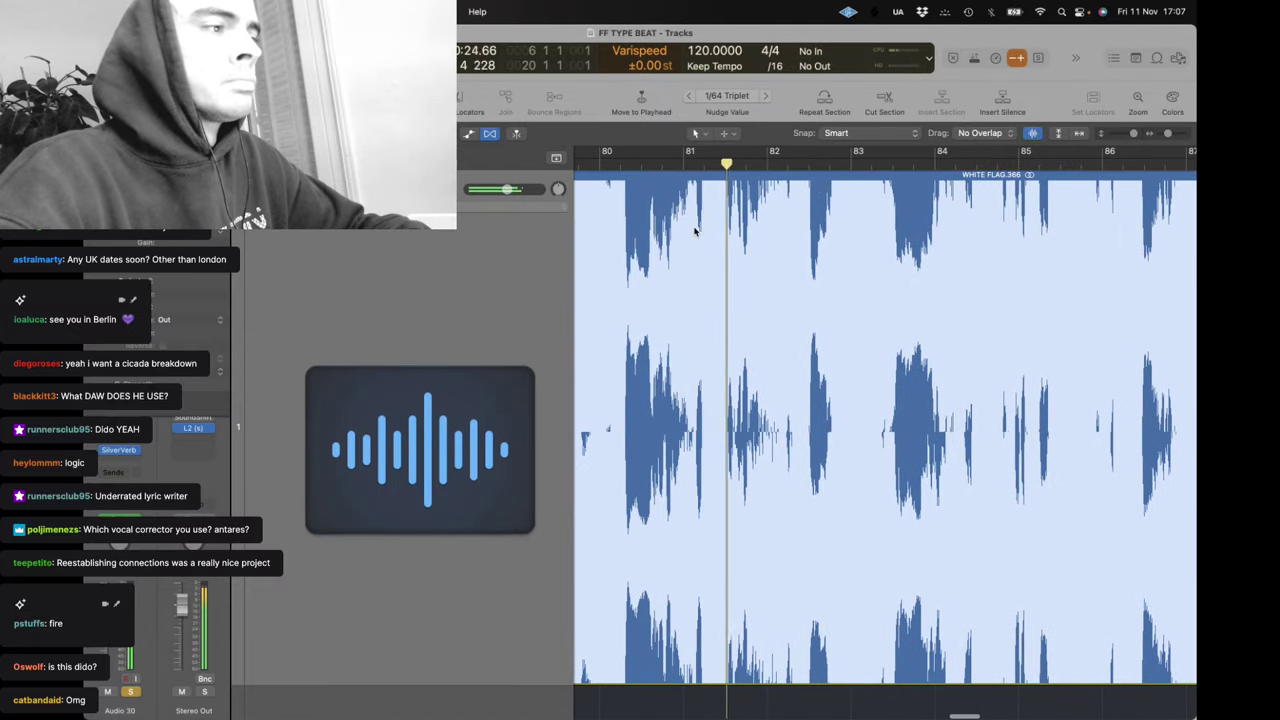
drag(684, 205, 808, 228)
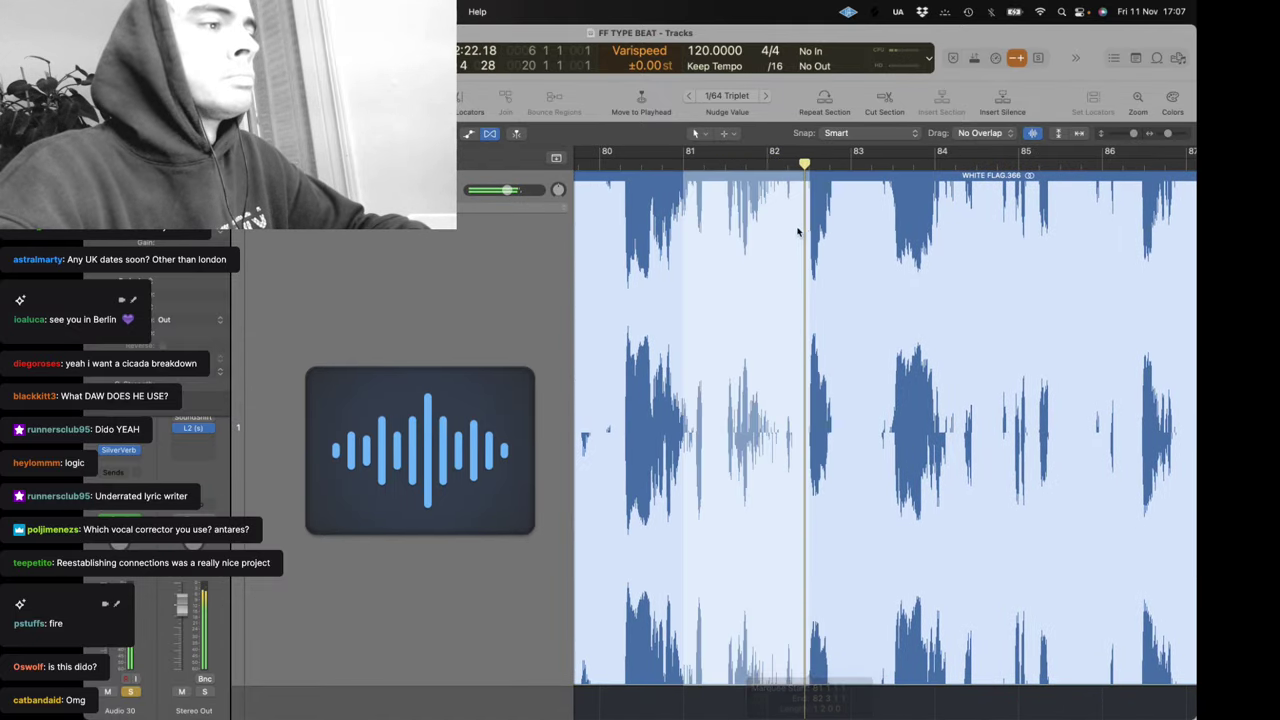
click(800, 232)
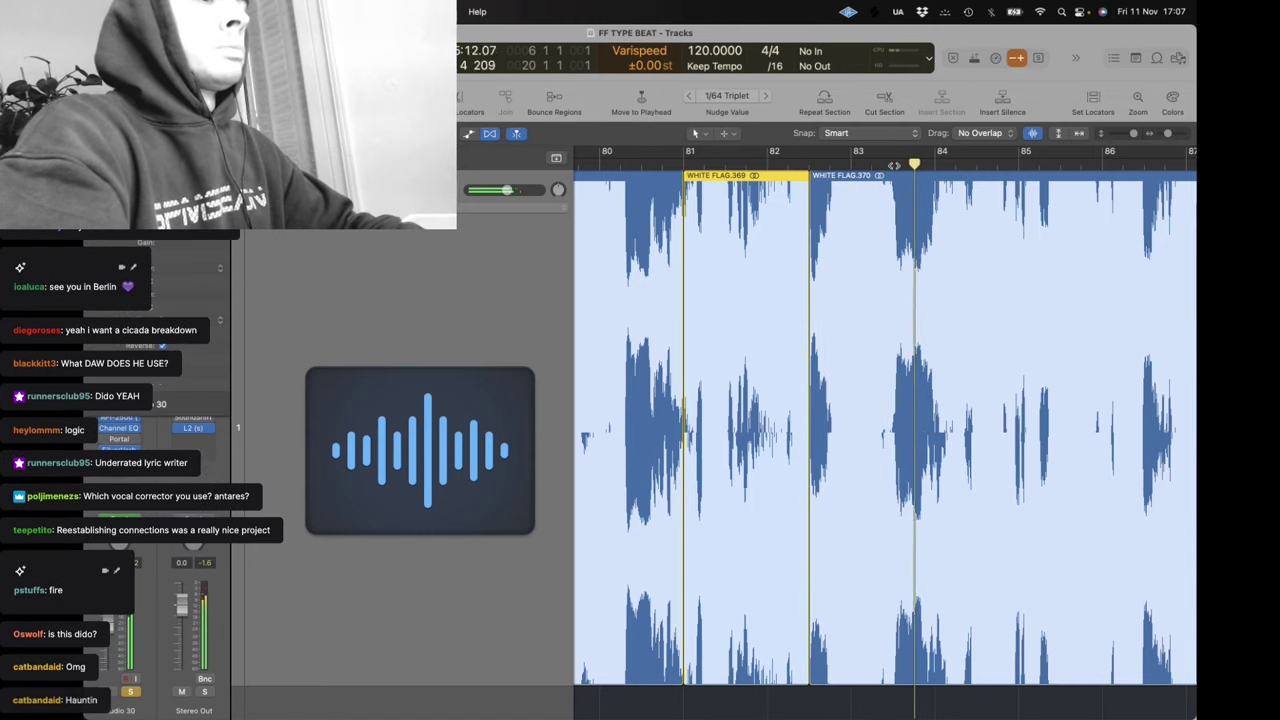
Audition the reversed region from about bar 84 and split out the passage from the middle of bar 91 to bar 94
scroll(902, 251, right, 3)
scroll(902, 251, right, 2)
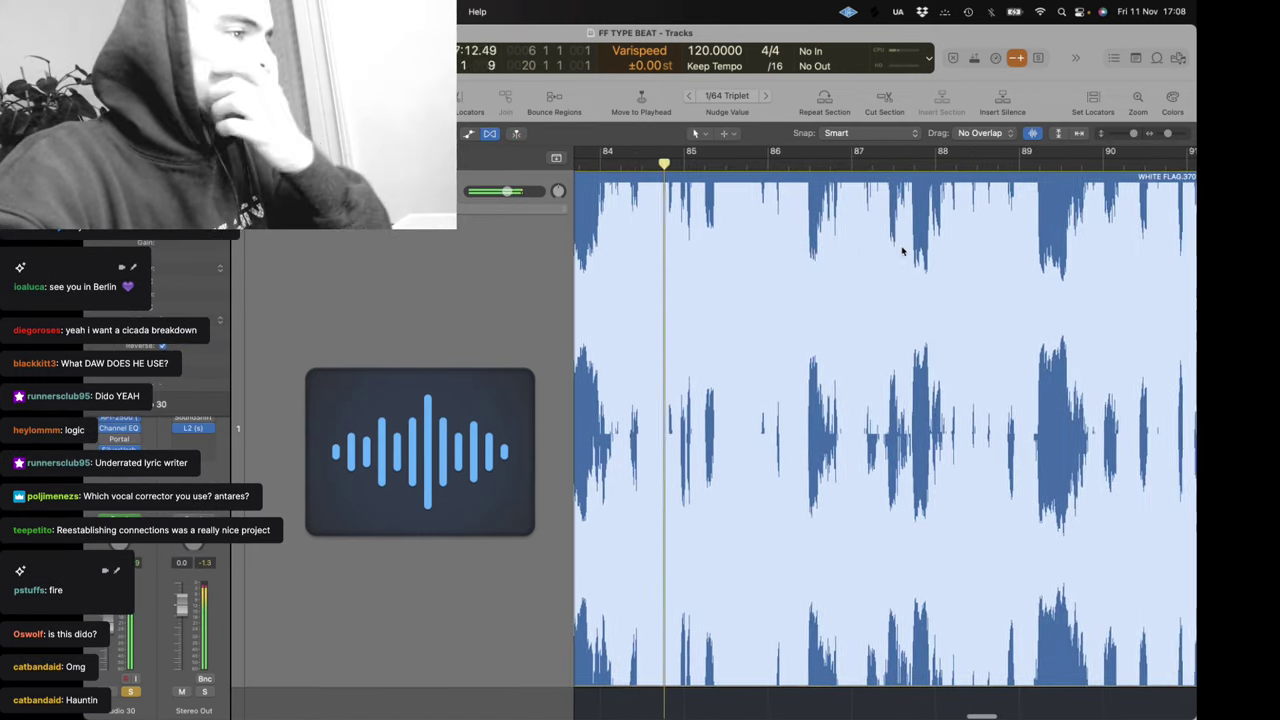
scroll(745, 208, right, 1)
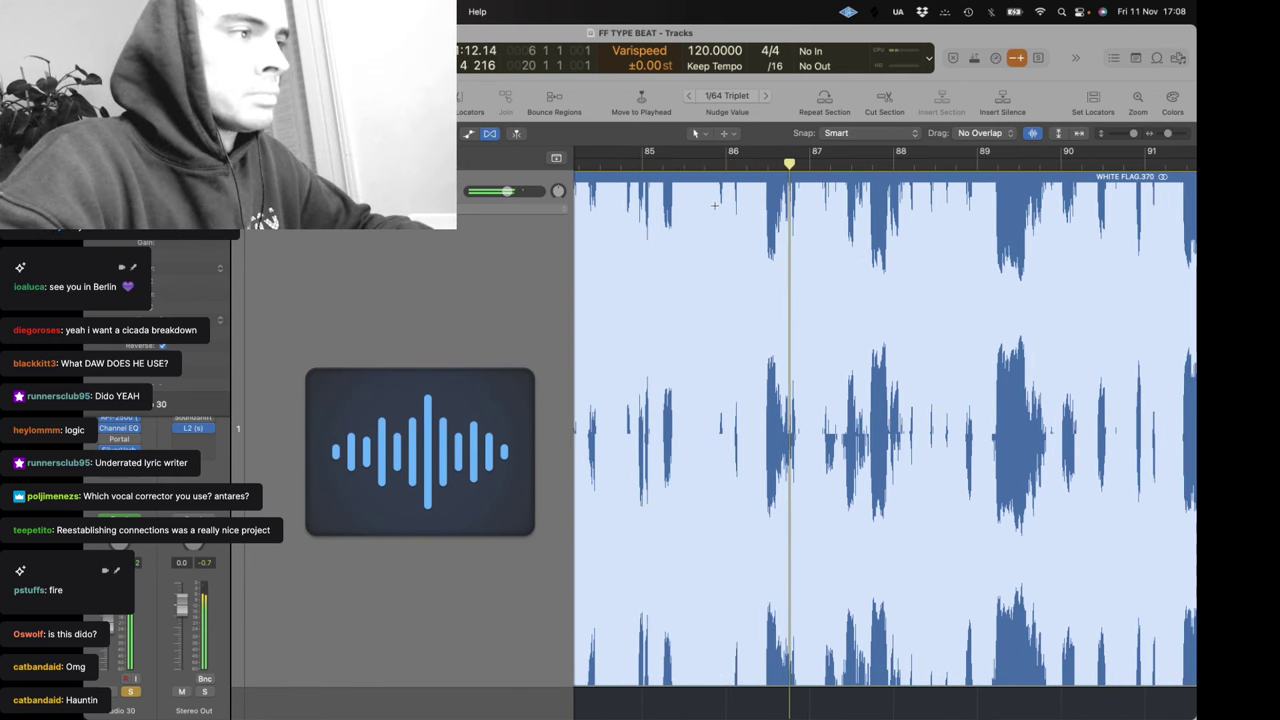
scroll(794, 208, right, 3)
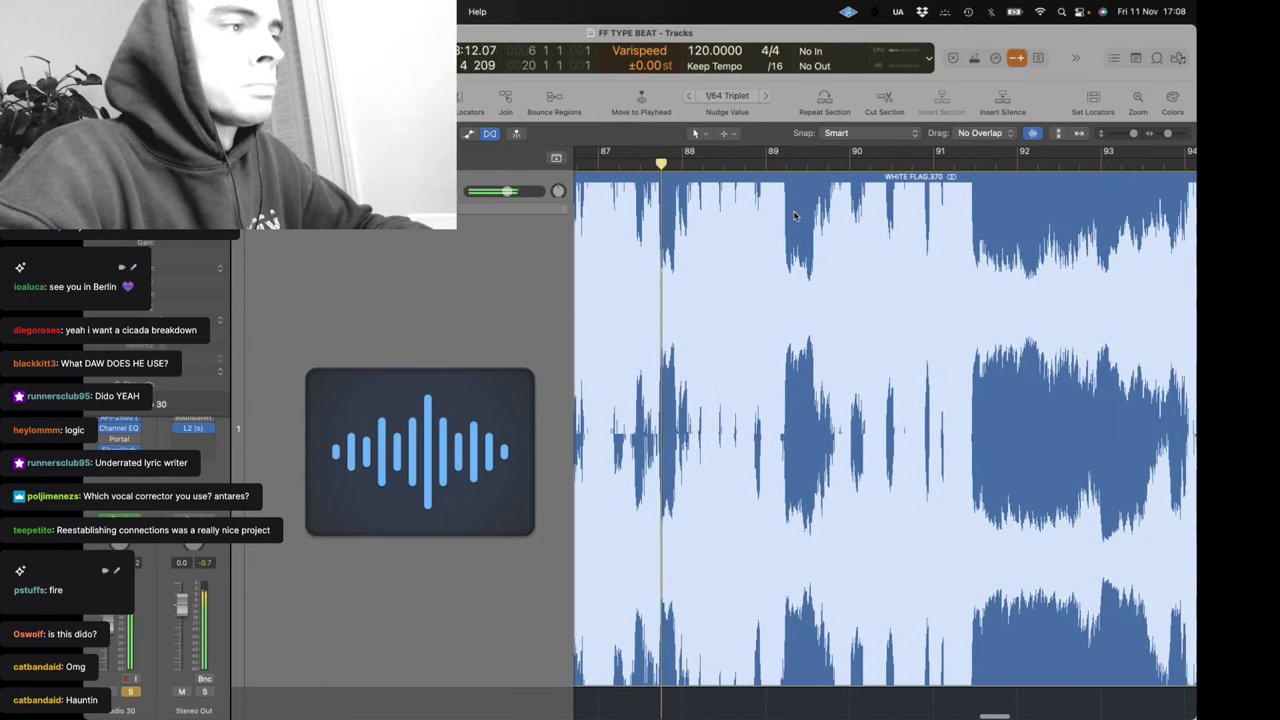
scroll(801, 705, right, 3)
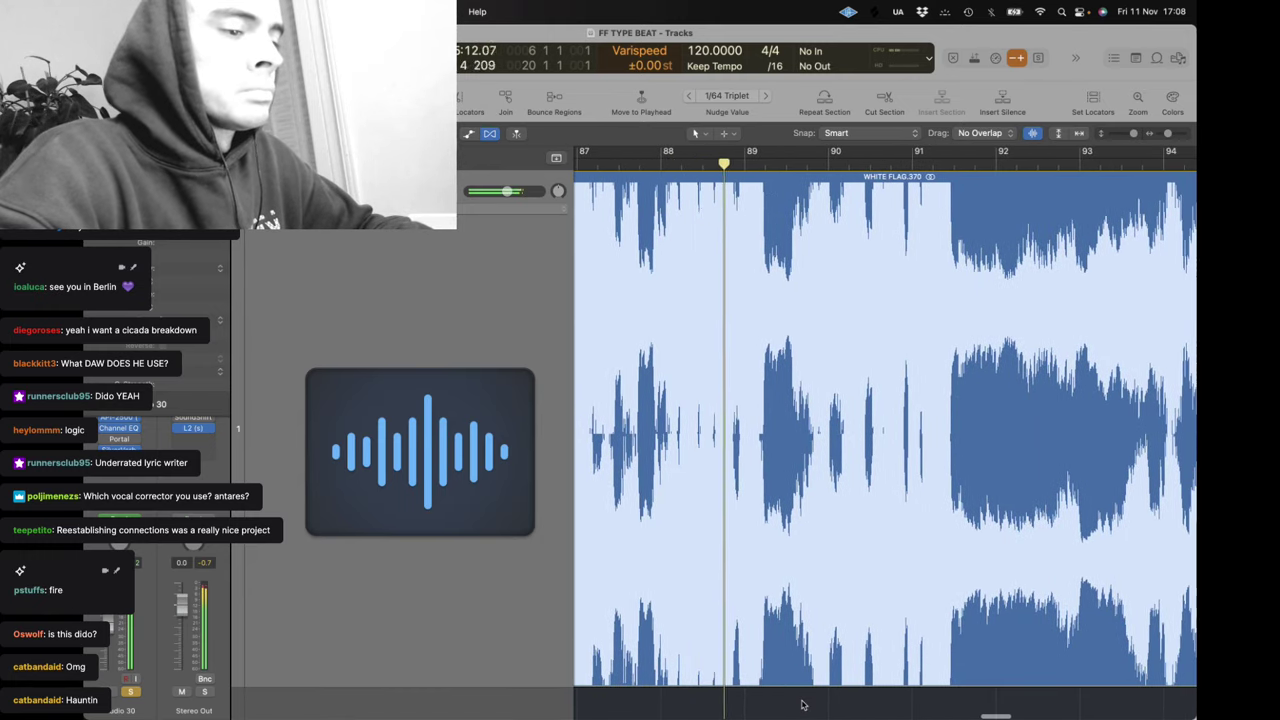
scroll(801, 705, right, 4)
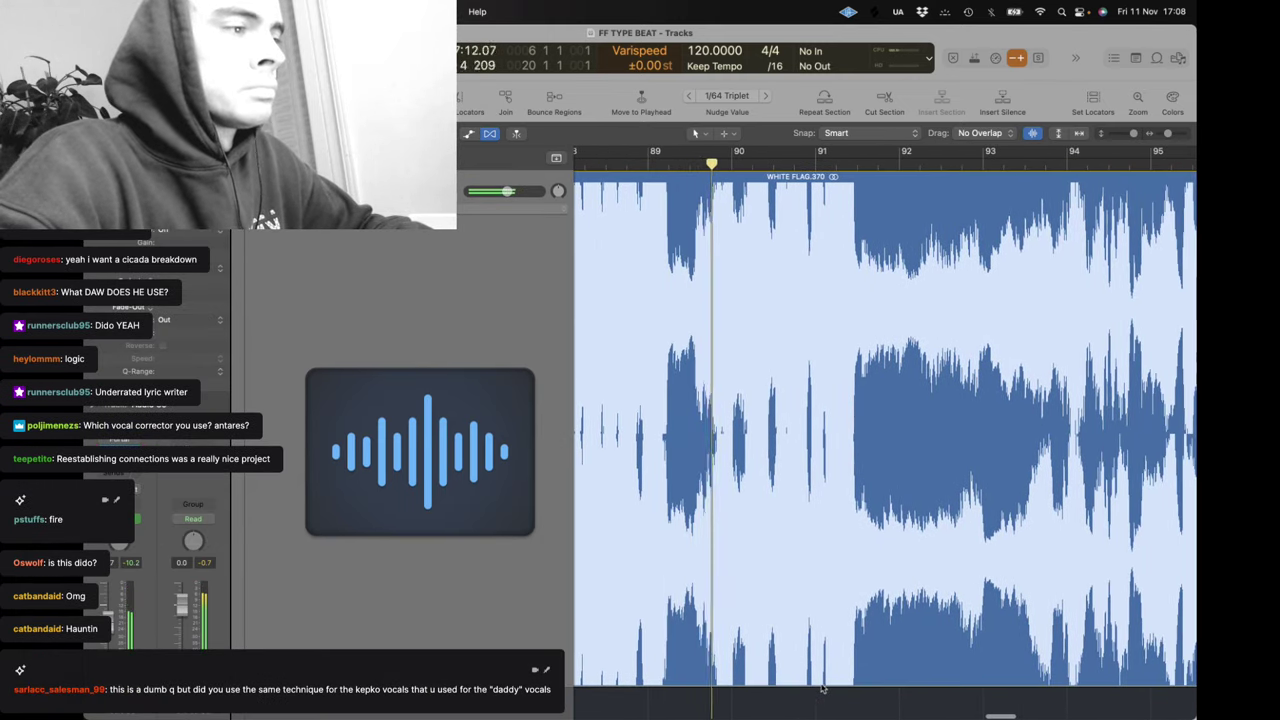
scroll(729, 320, right, 2)
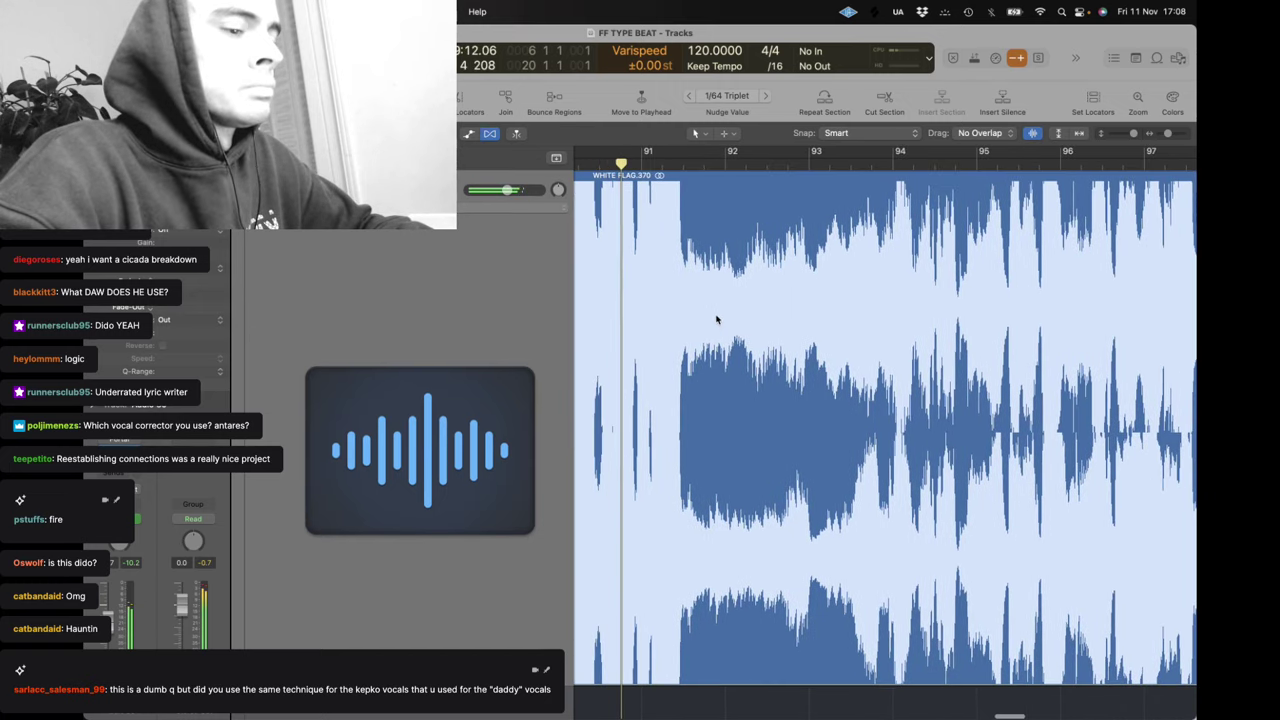
scroll(687, 221, right, 2)
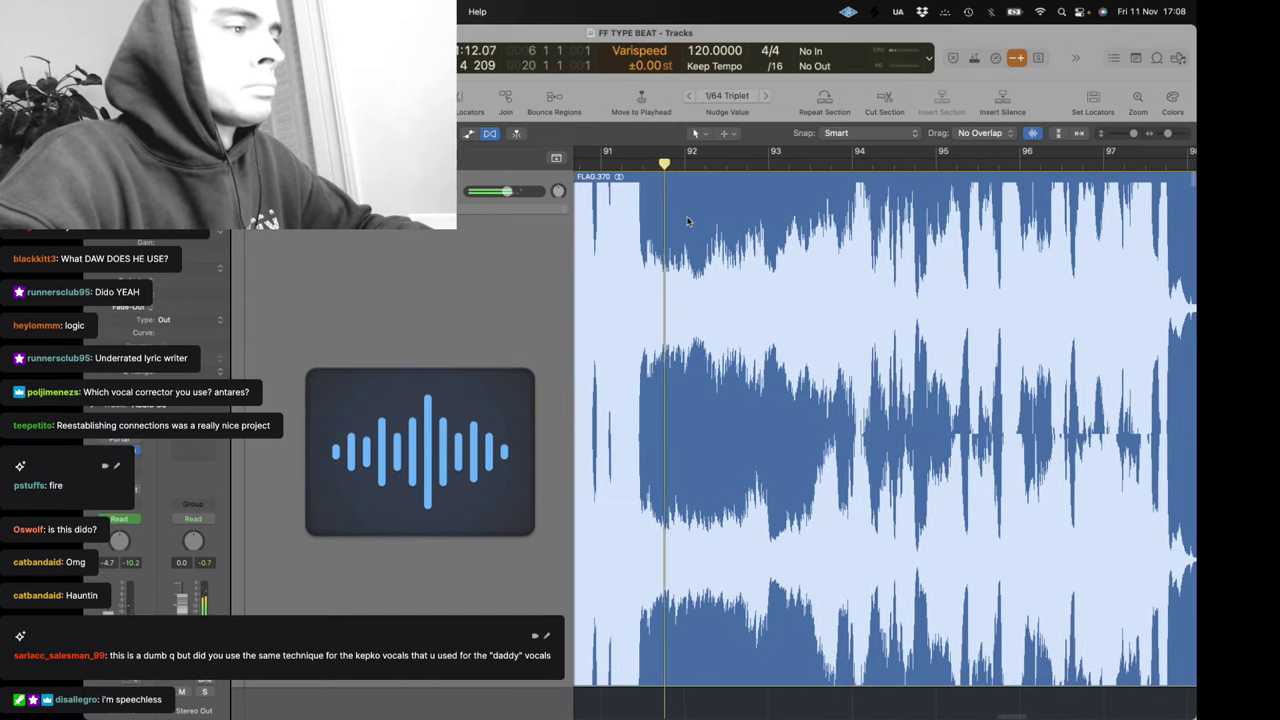
drag(638, 212, 852, 258)
click(830, 271)
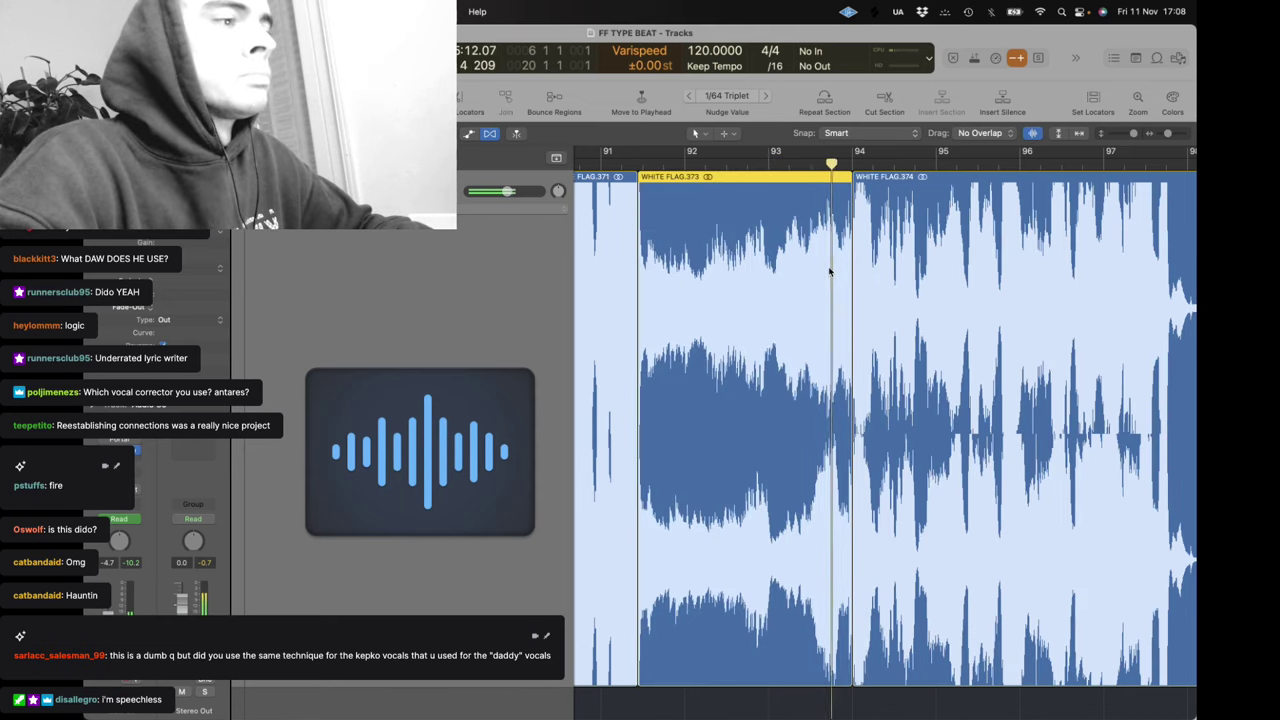
Audition the remaining reversed audio from bar 94 to about bar 108 and examine its waveform up to the region's end
scroll(829, 270, right, 5)
scroll(760, 260, right, 4)
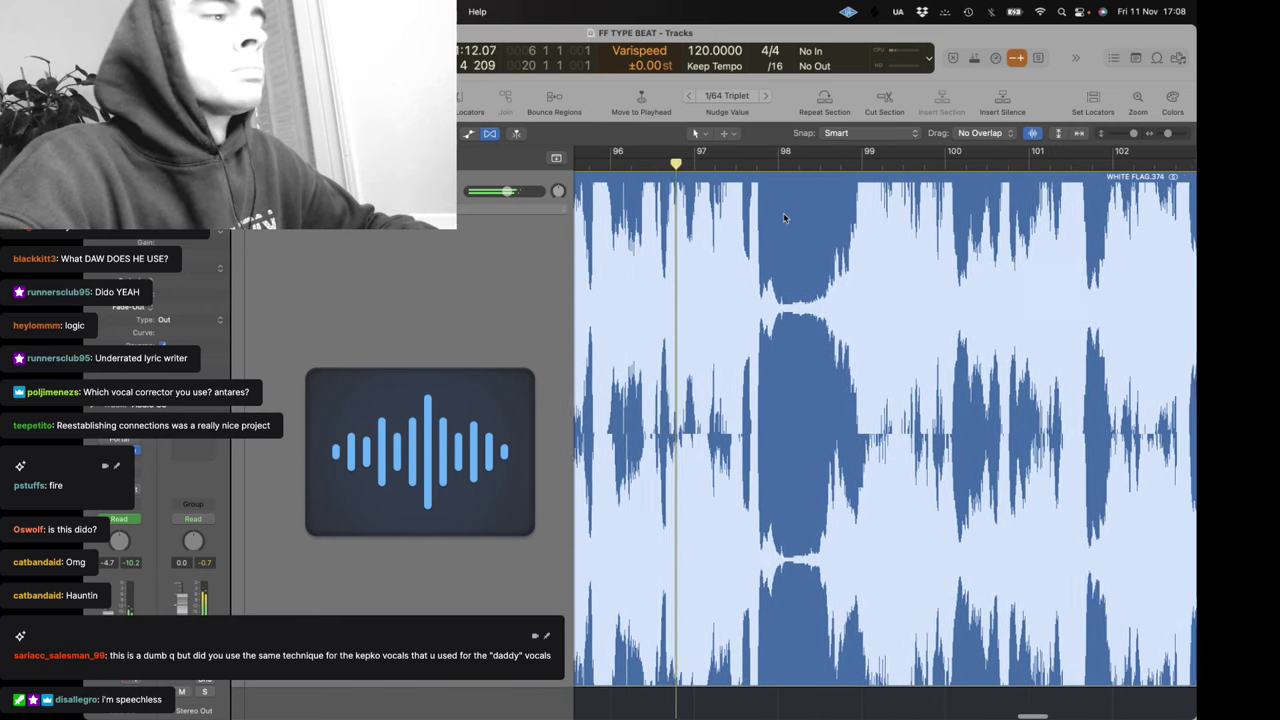
scroll(784, 218, right, 2)
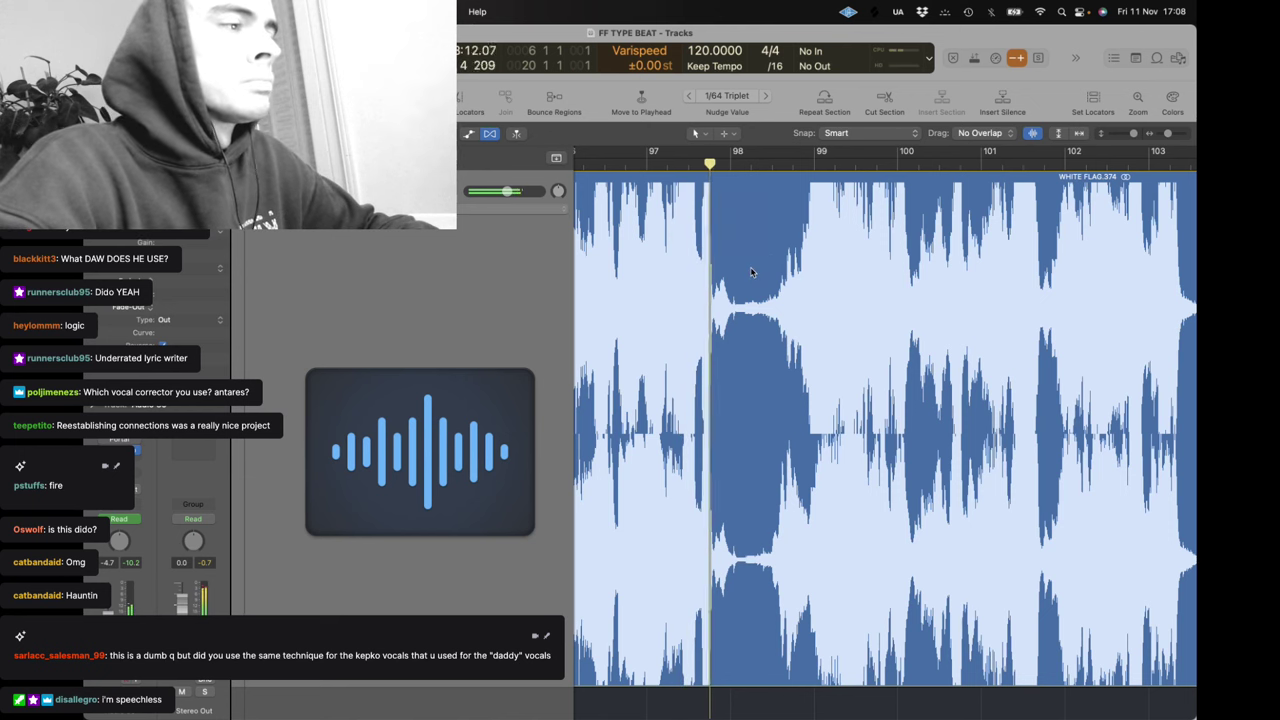
scroll(752, 272, right, 3)
scroll(752, 272, right, 2)
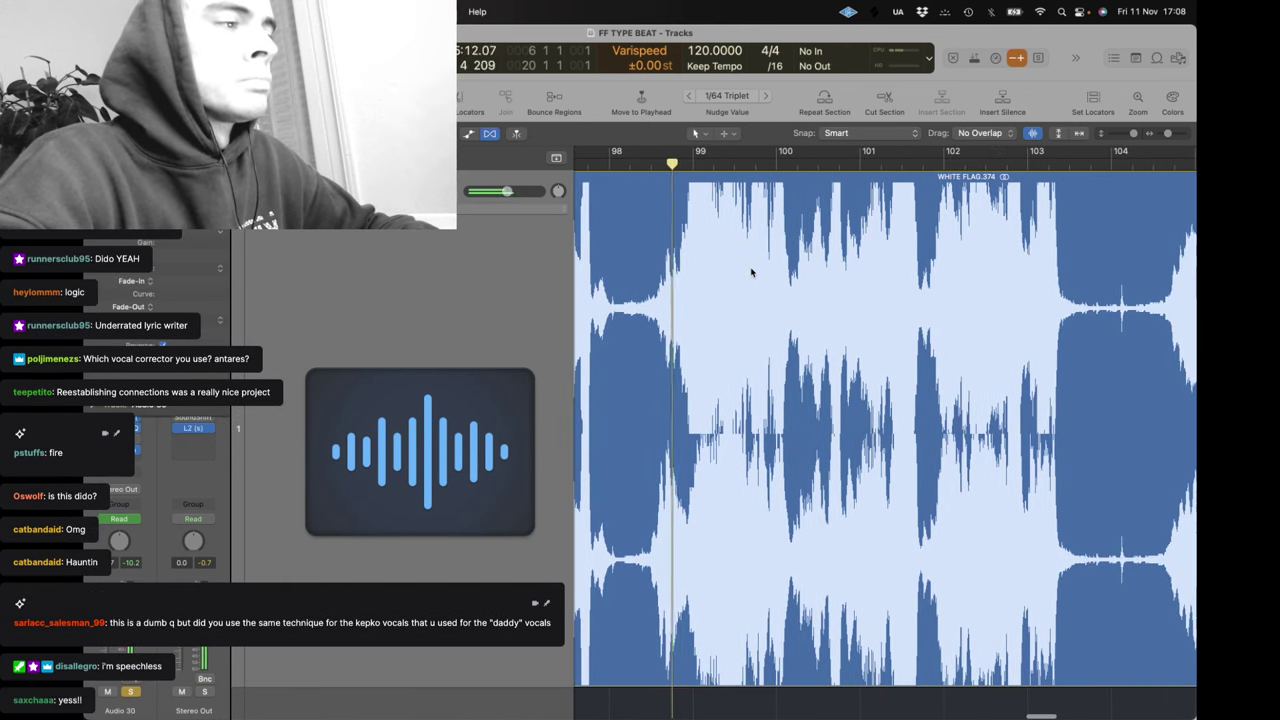
scroll(752, 272, right, 2)
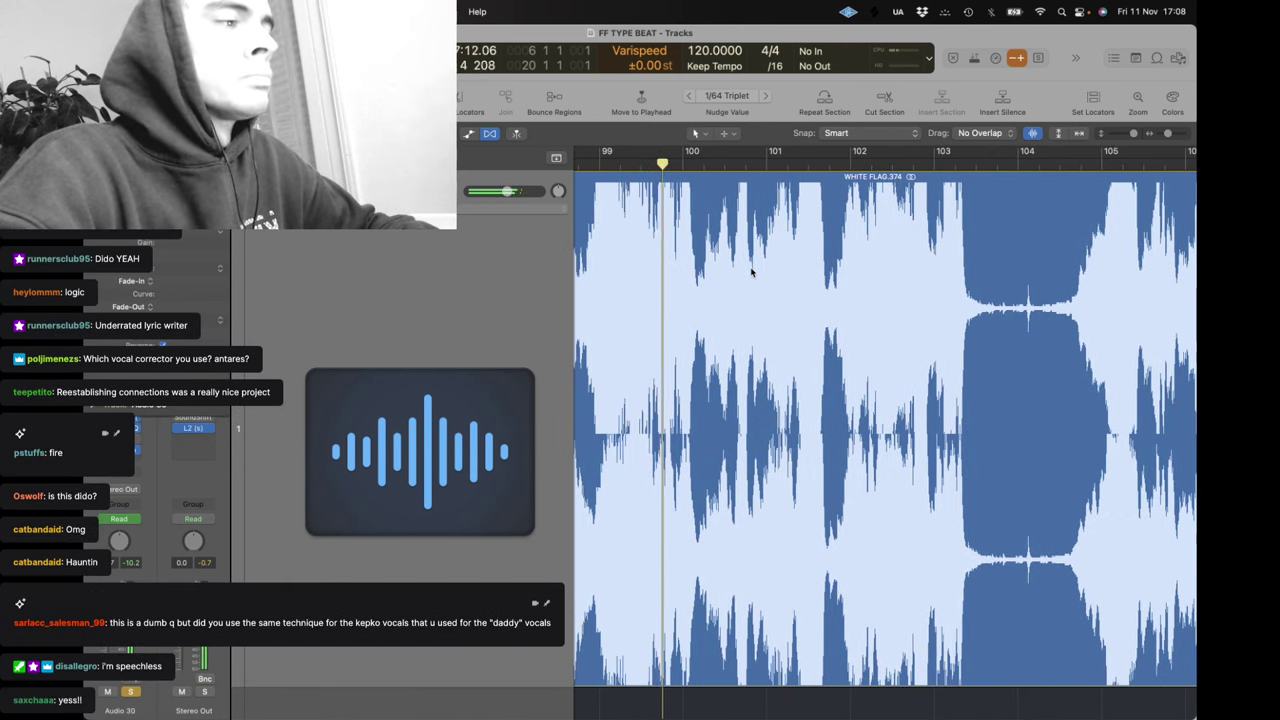
scroll(752, 272, right, 2)
scroll(752, 272, right, 2)
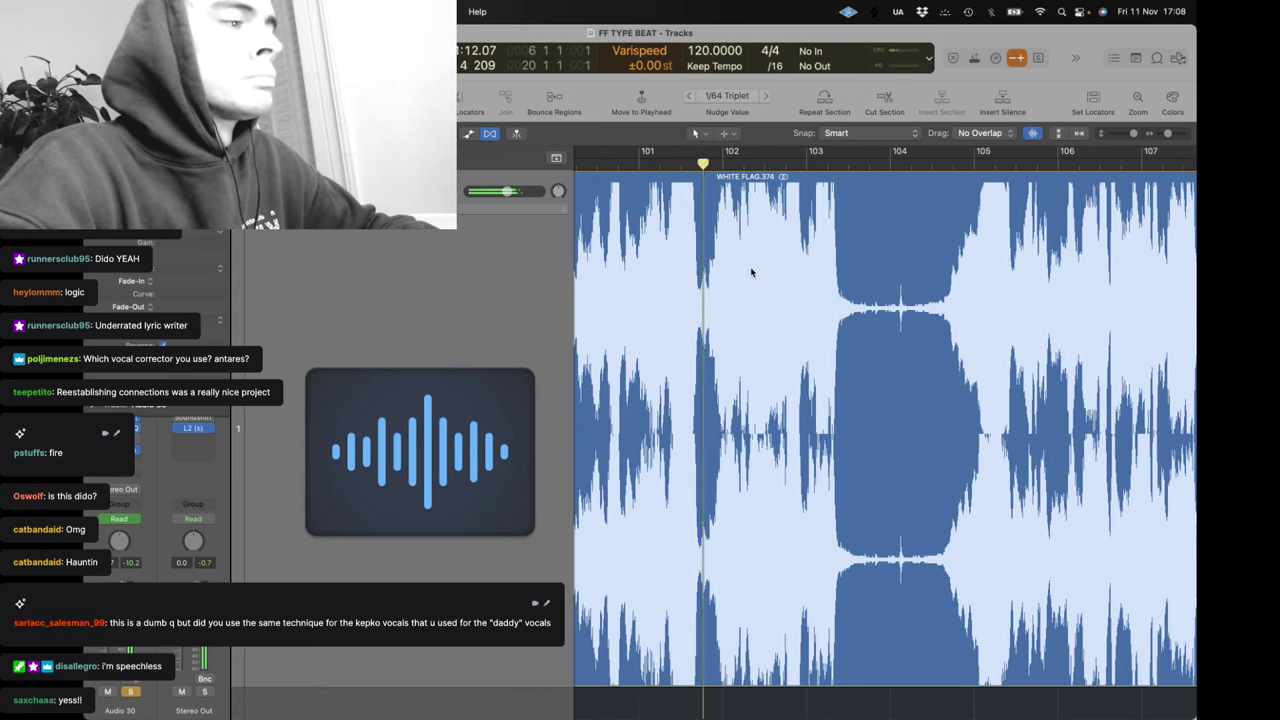
scroll(752, 272, right, 4)
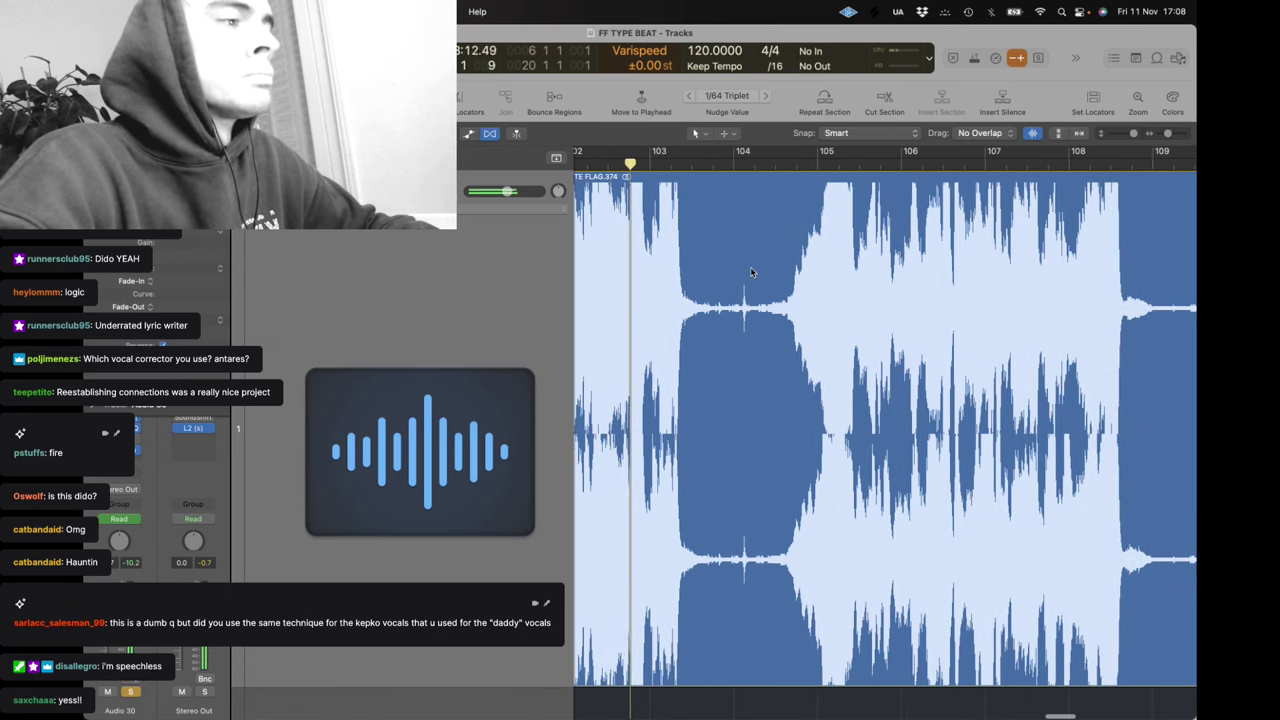
scroll(752, 272, right, 3)
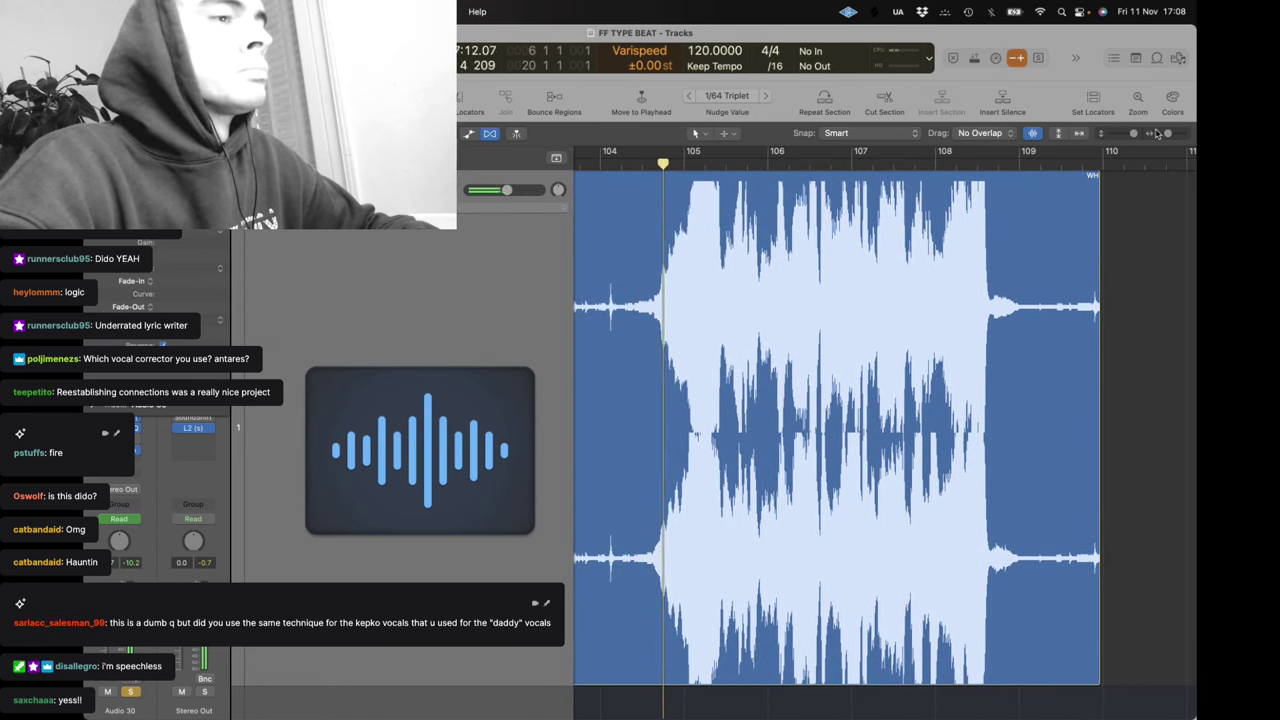
drag(1168, 133, 1165, 133)
scroll(843, 257, left, 3)
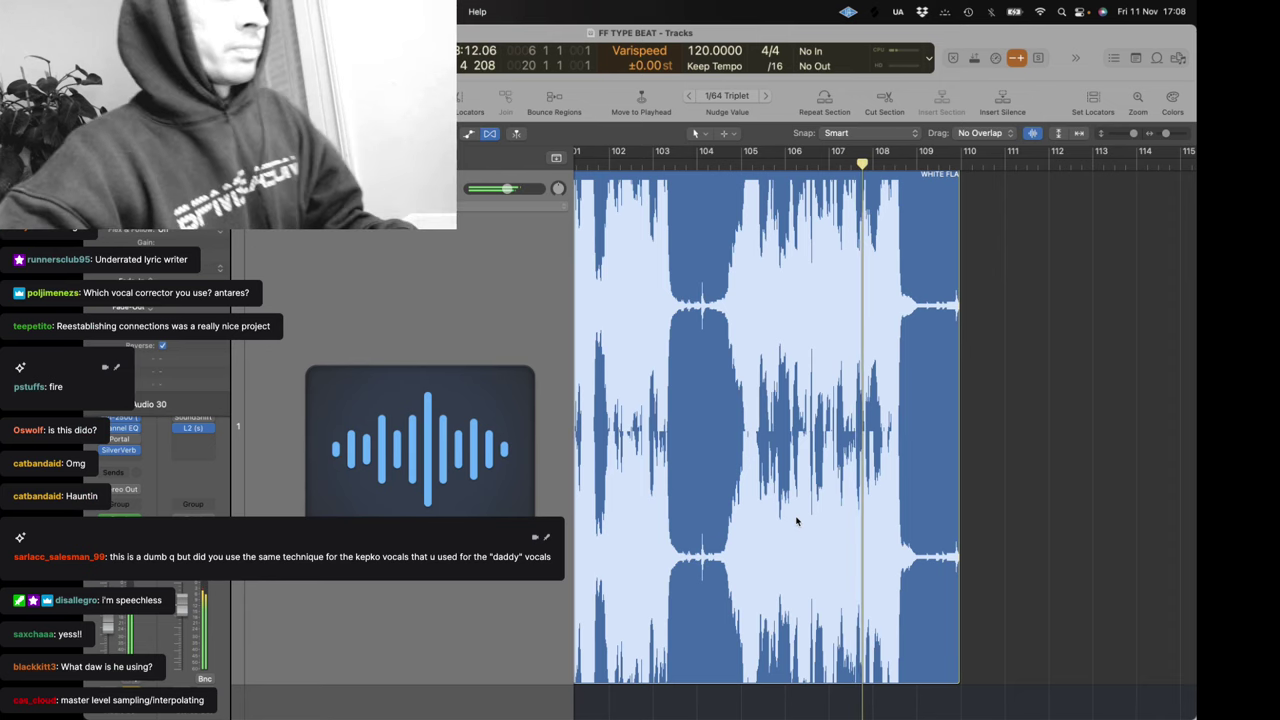
Return to the first reversed region, WHITE FLAG.367, and replay its early part while examining the waveform between bars 16 and 35
key(z)
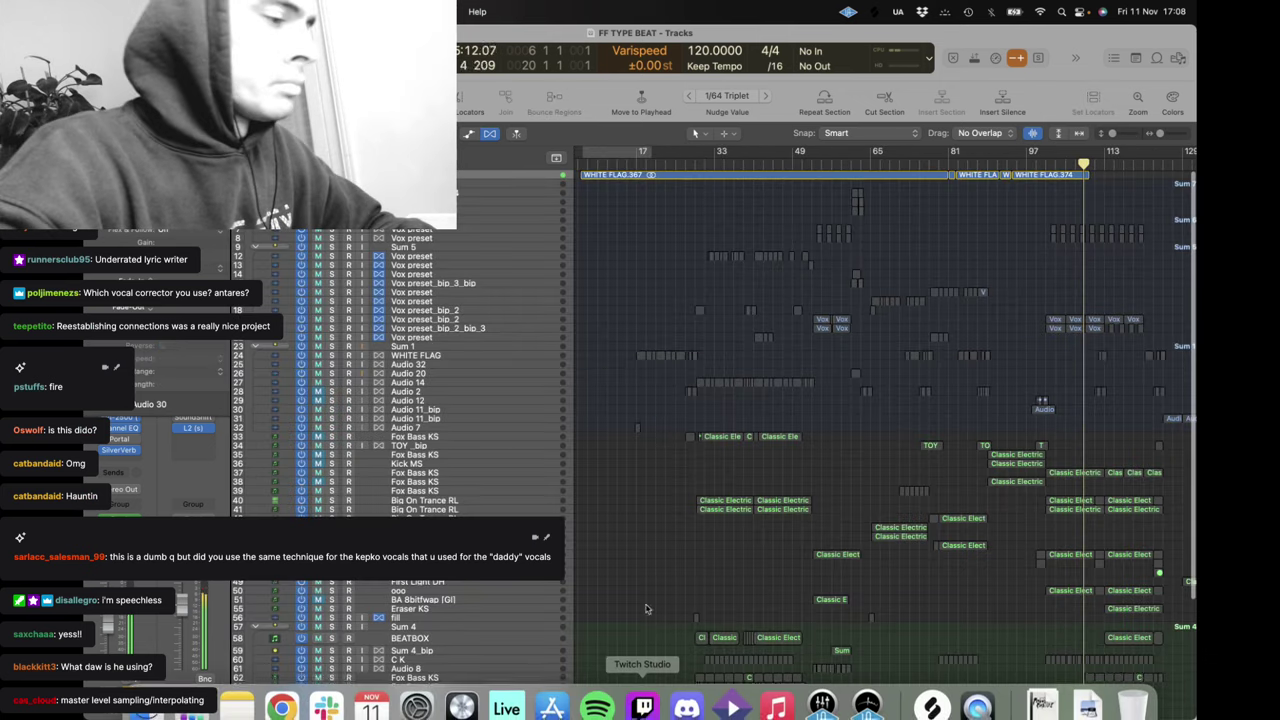
click(761, 176)
key(z)
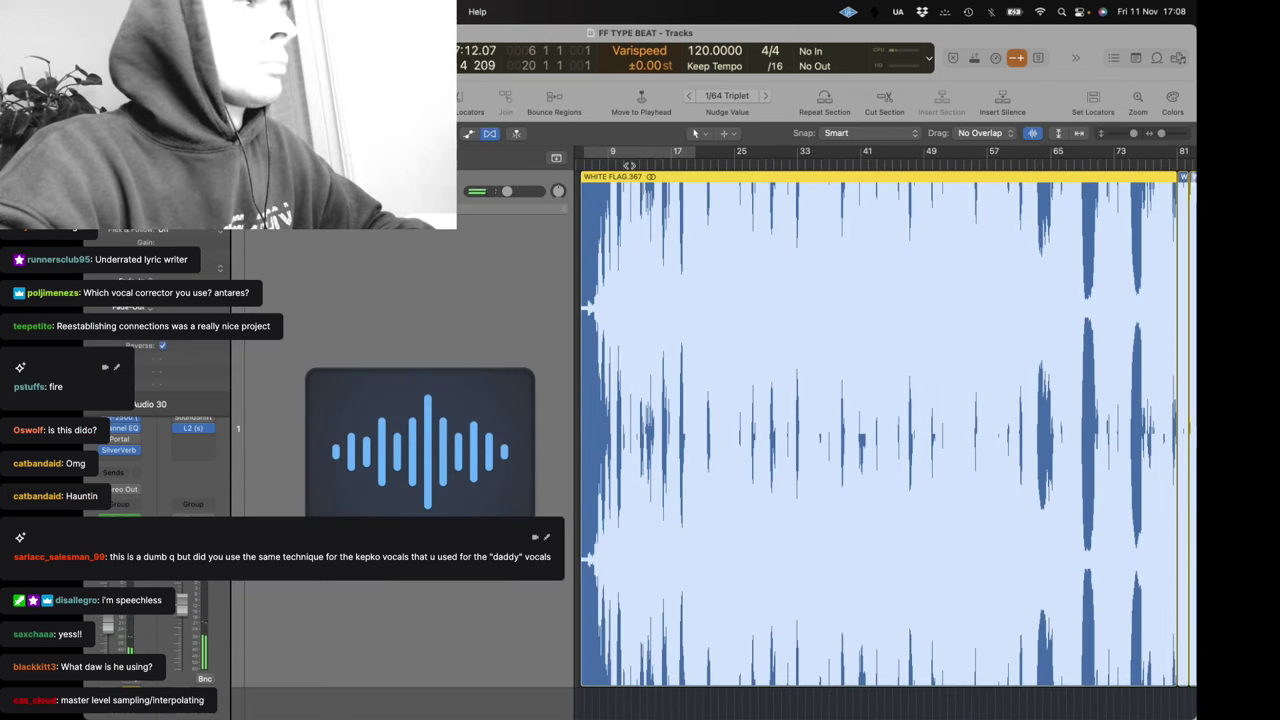
scroll(709, 358, right, 5)
scroll(728, 430, left, 3)
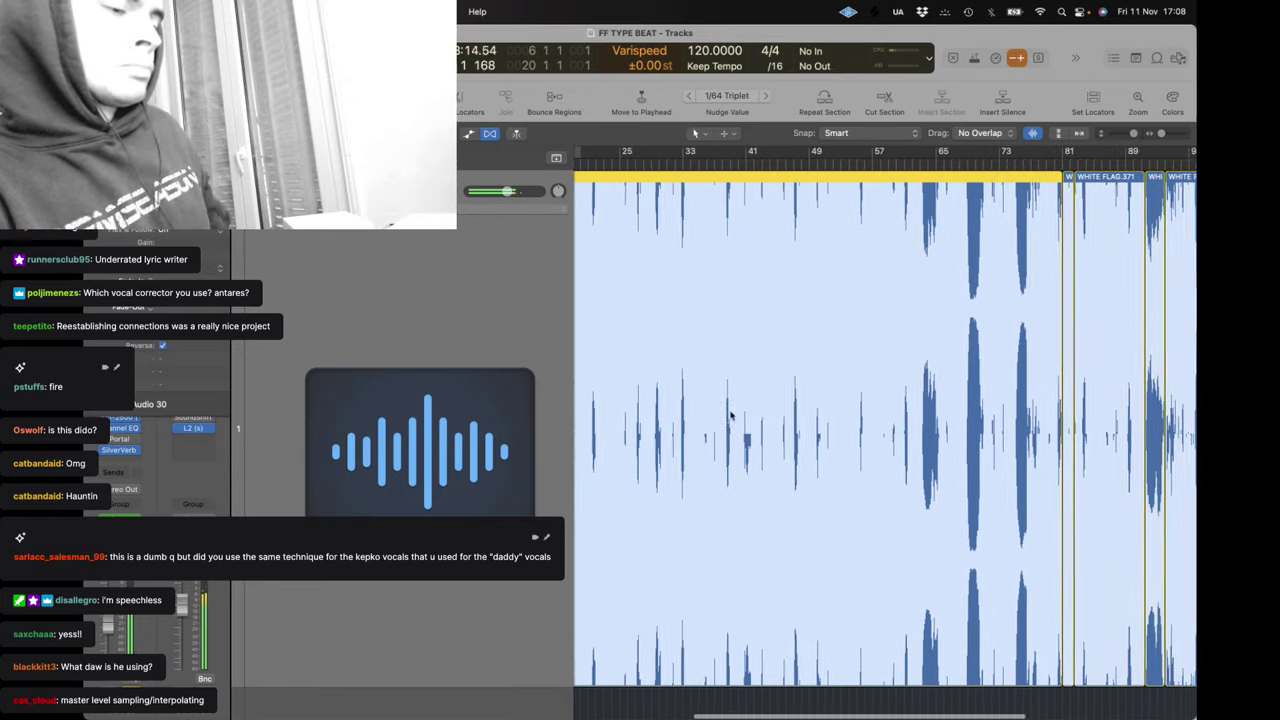
scroll(632, 380, left, 10)
scroll(793, 295, up, 10)
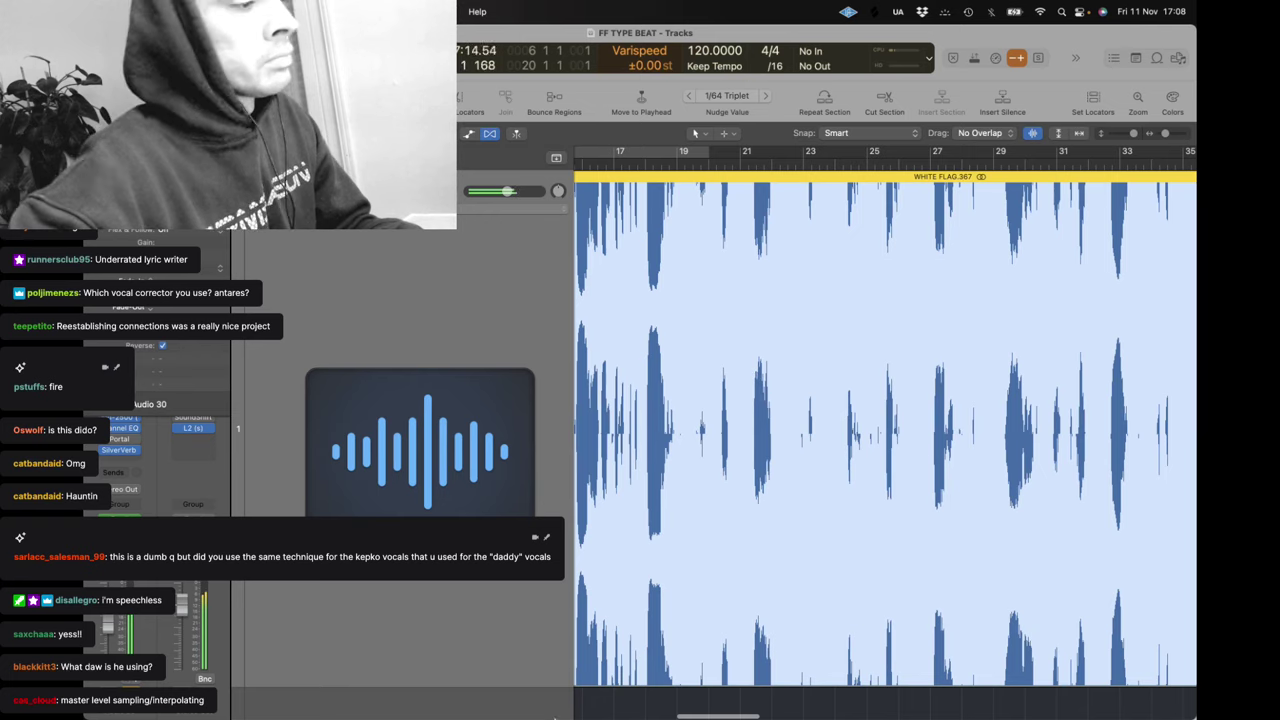
Check the stream chat in Twitch Studio, return to Logic Pro and audition WHITE FLAG.367 from about bar 18 through bar 25
click(642, 689)
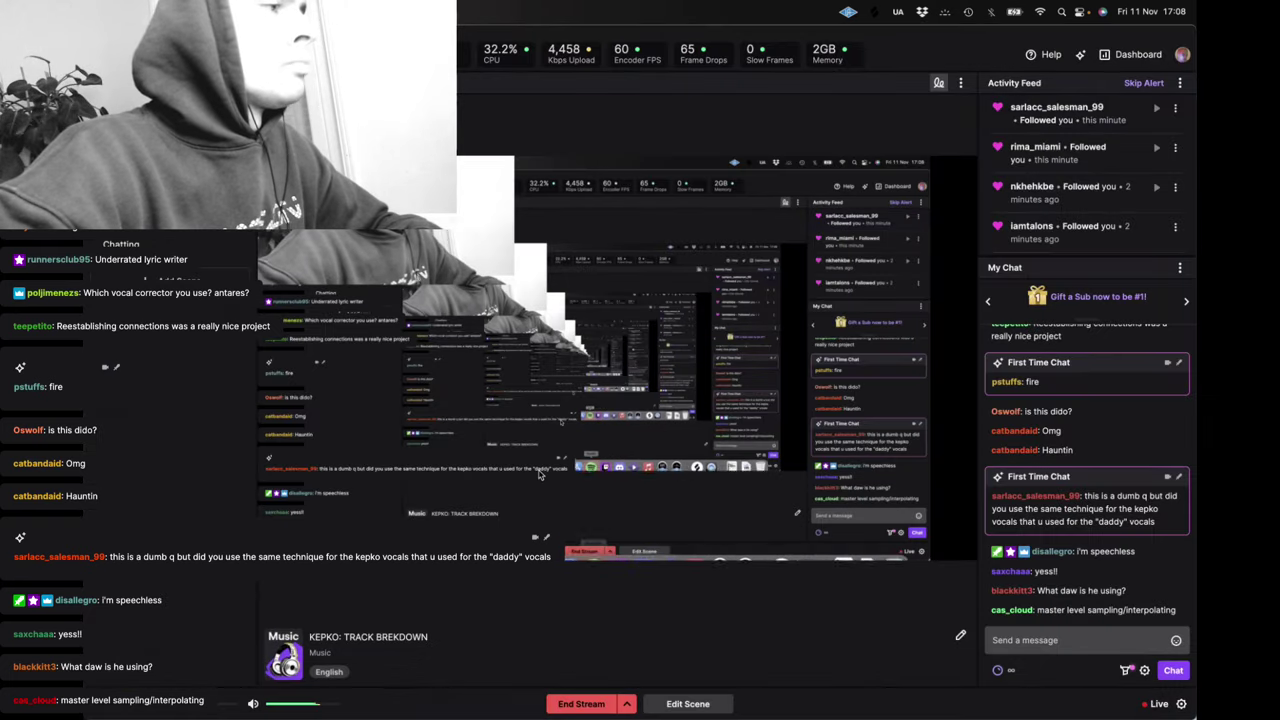
click(490, 689)
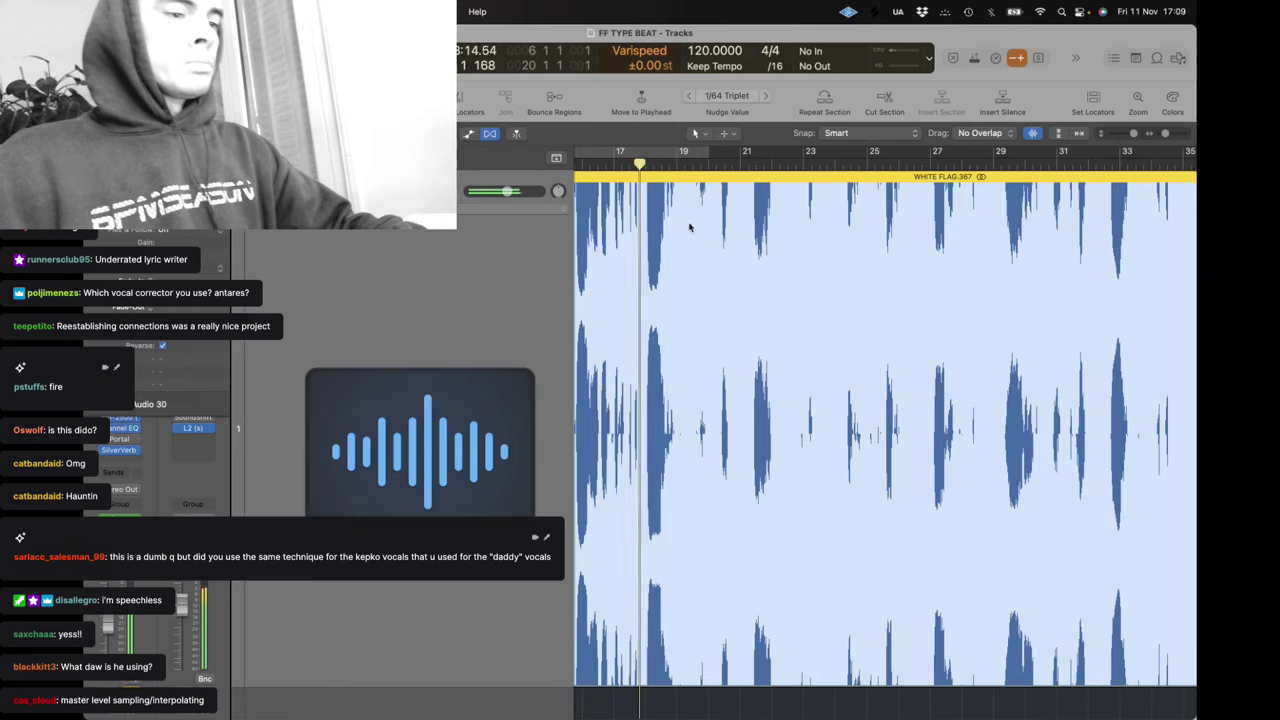
scroll(700, 270, right, 5)
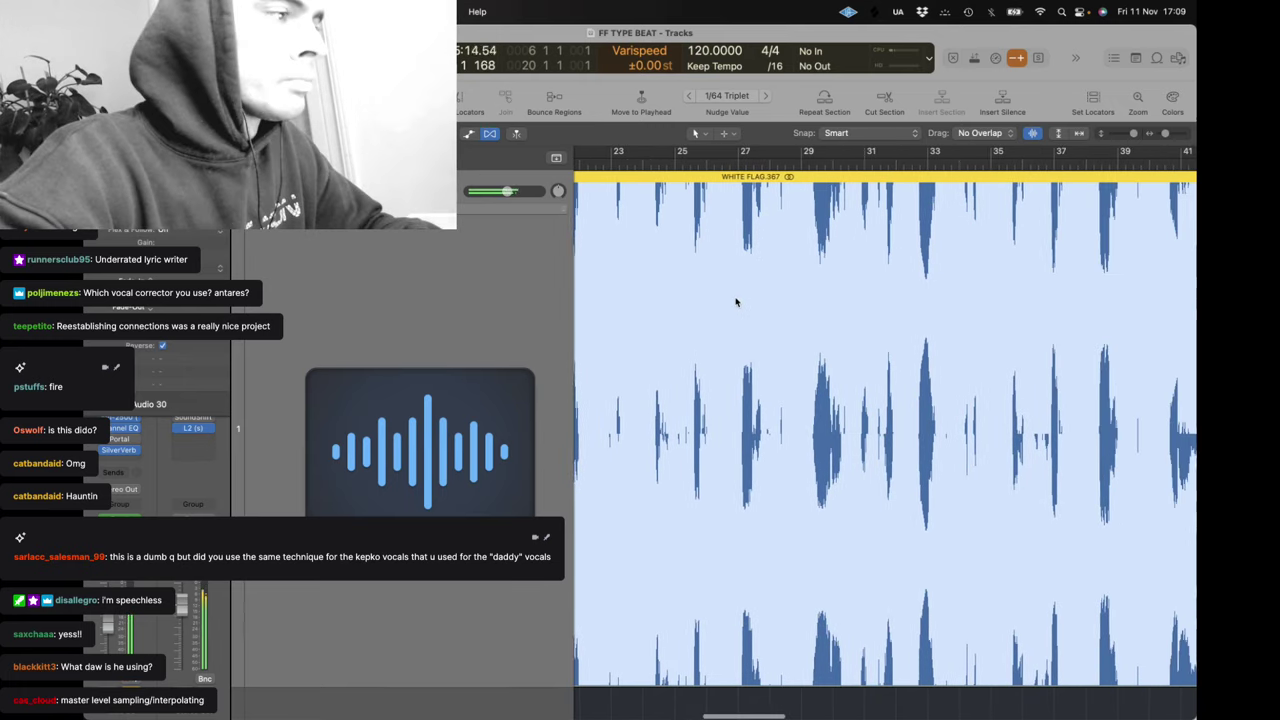
scroll(735, 302, left, 3)
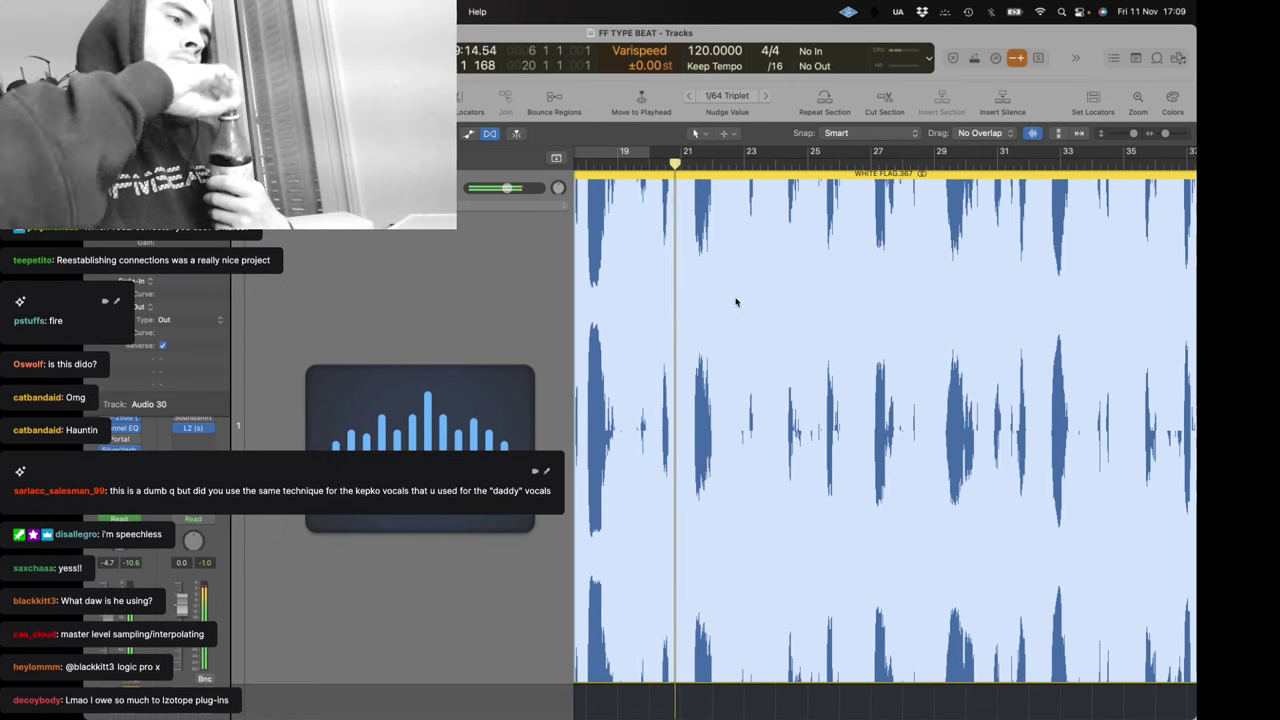
scroll(735, 302, right, 3)
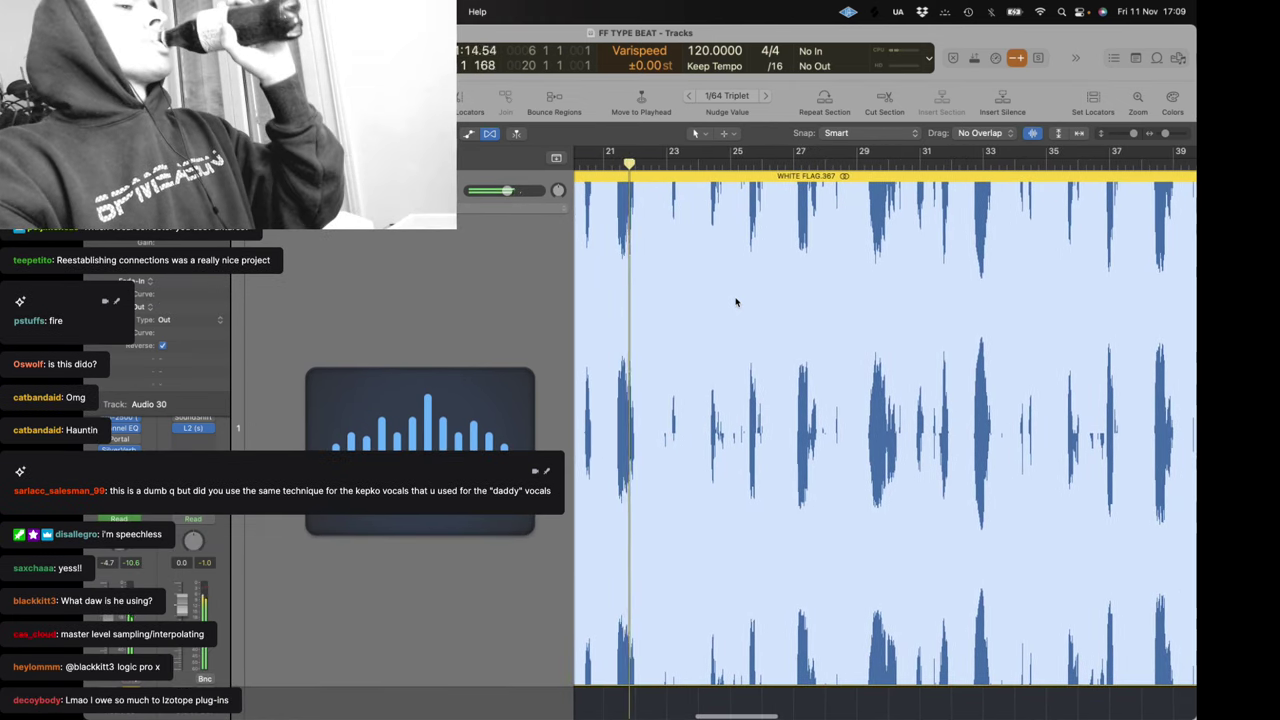
scroll(735, 302, right, 2)
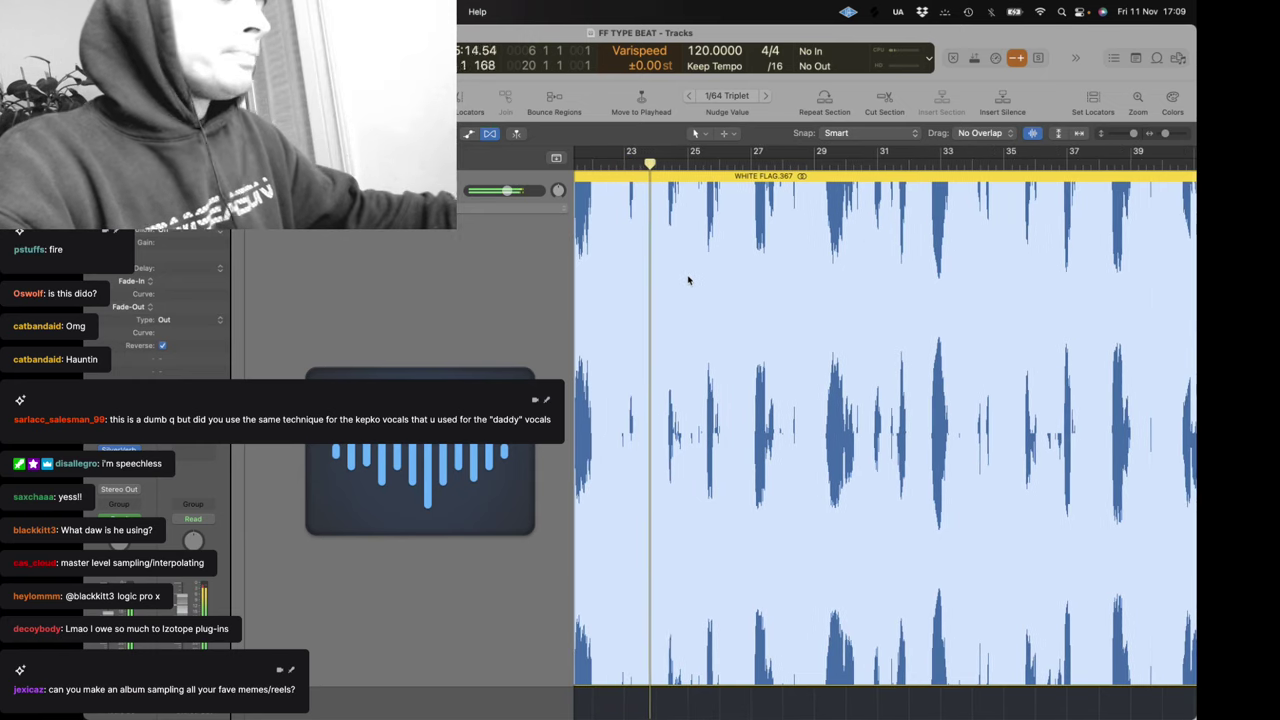
scroll(699, 309, right, 3)
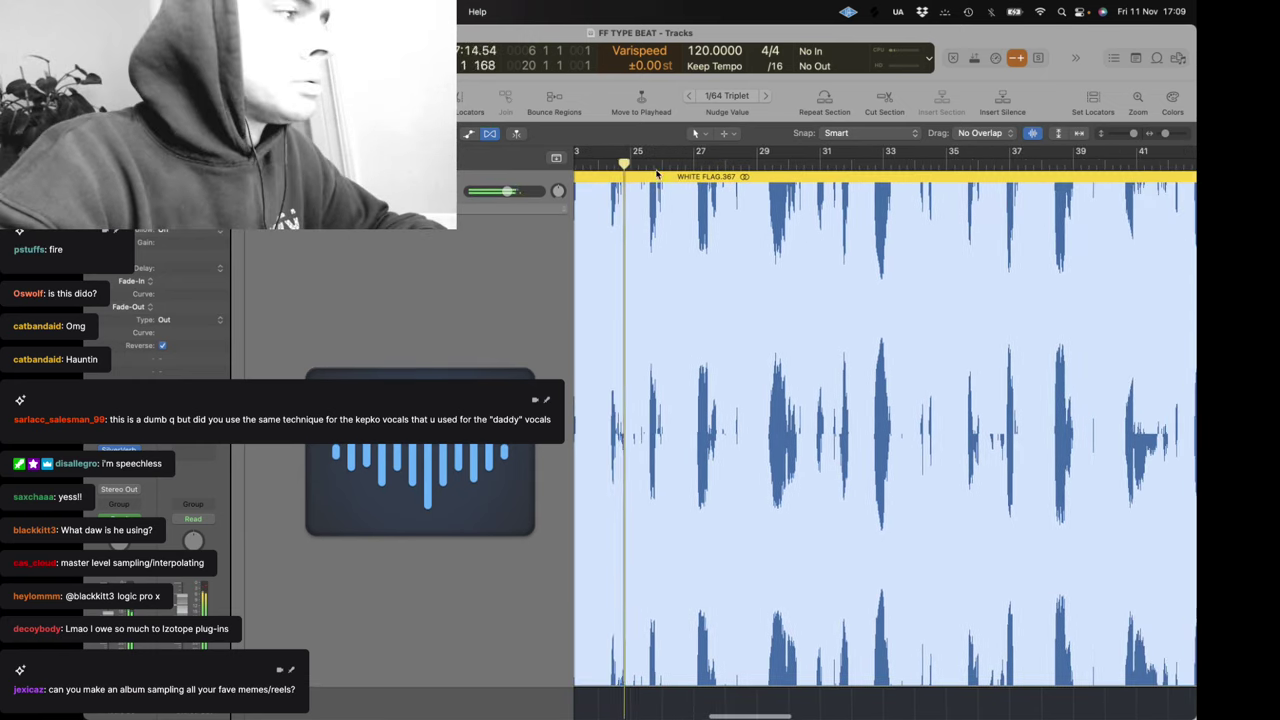
scroll(650, 167, right, 5)
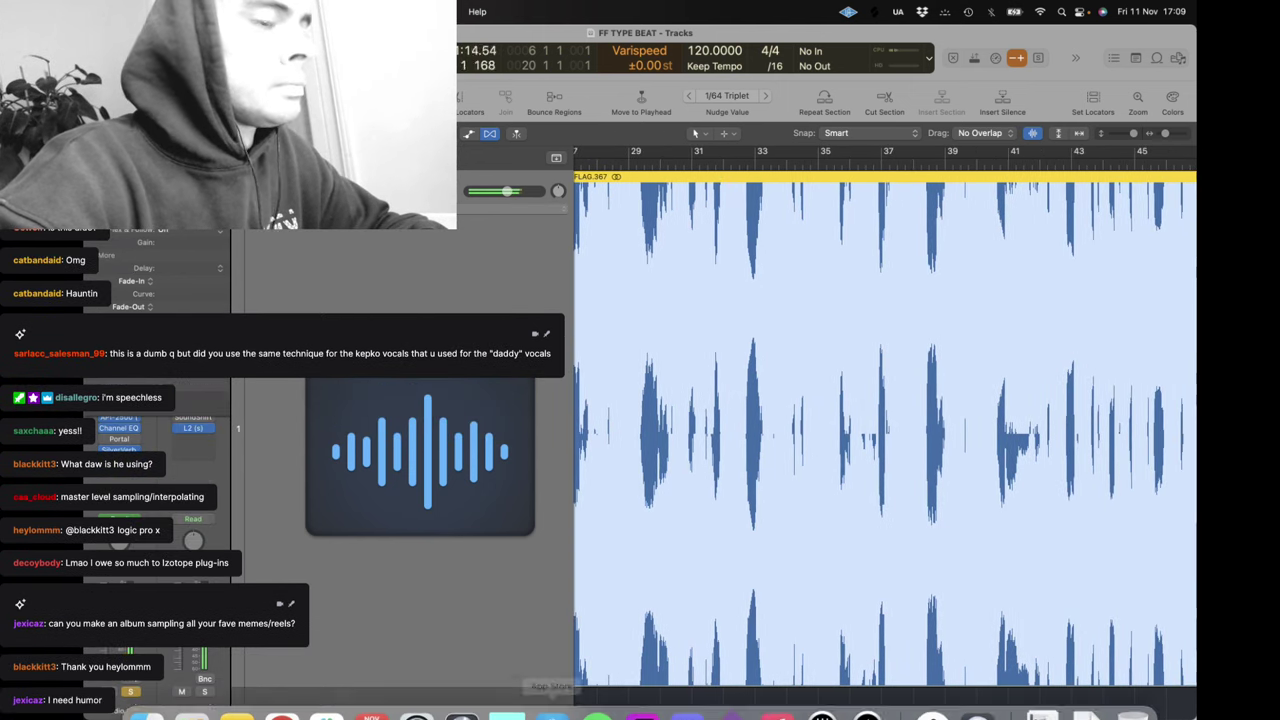
Check the stream chat in Twitch Studio and return to the FF TYPE BEAT project in Logic Pro
click(642, 690)
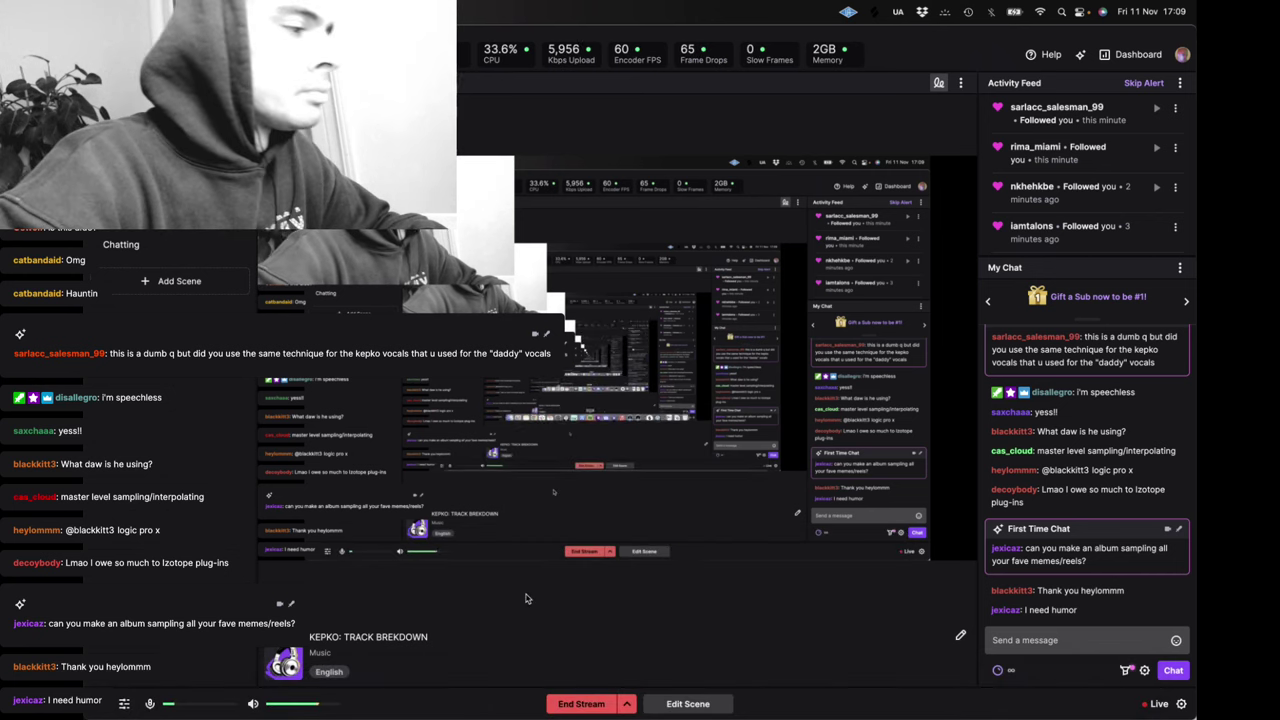
mouse_move(524, 712)
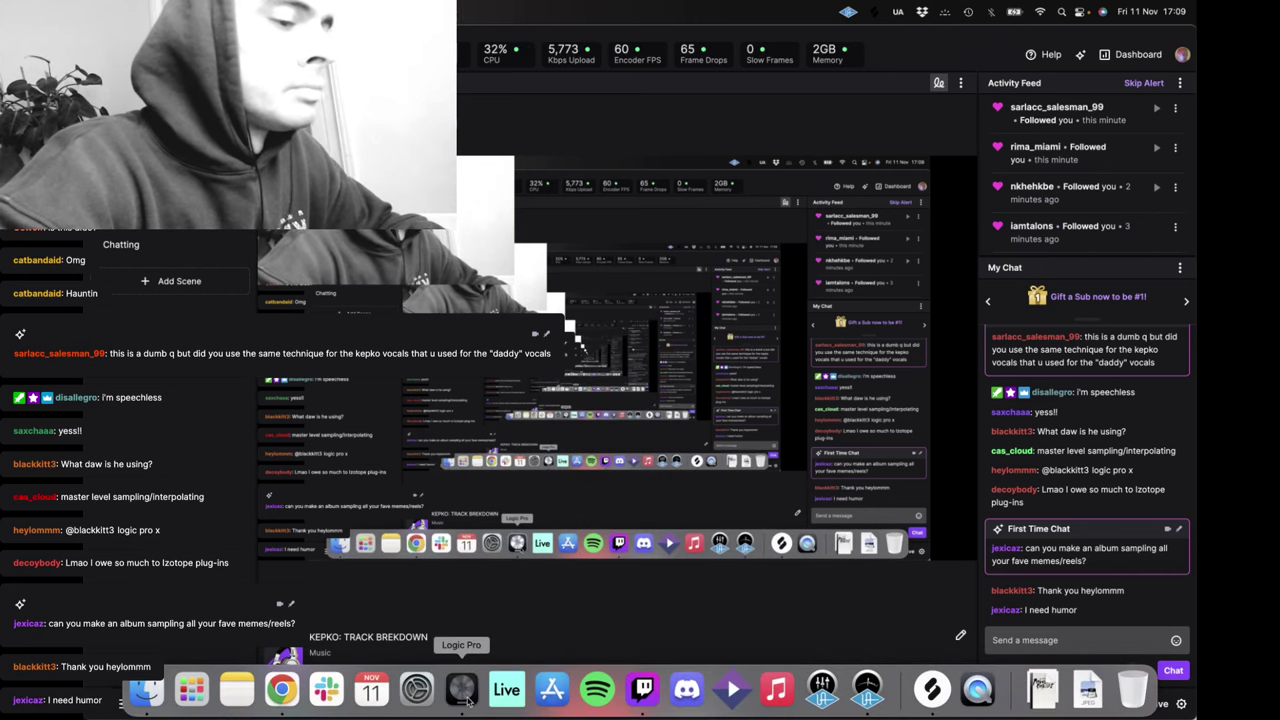
click(462, 690)
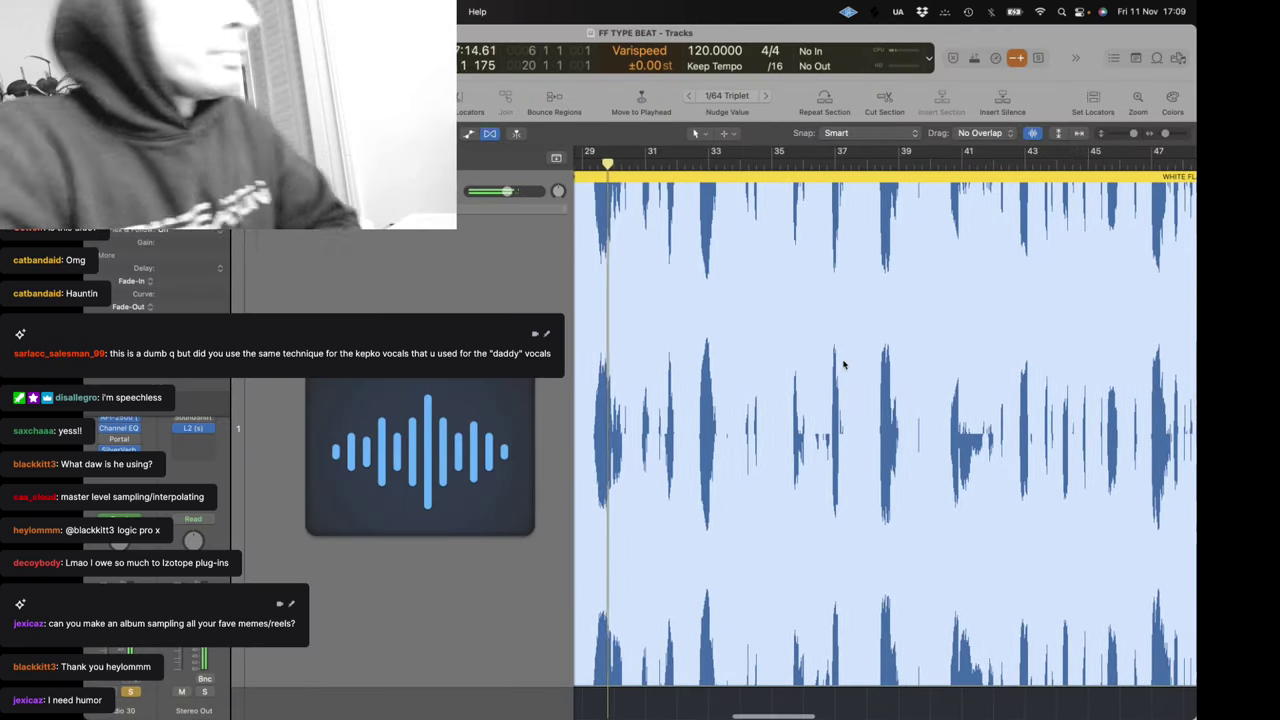
Audition the reversed WHITE FLAG.367 region from about bar 29 to bar 36 while examining its waveform
scroll(698, 332, right, 1)
scroll(697, 332, left, 2)
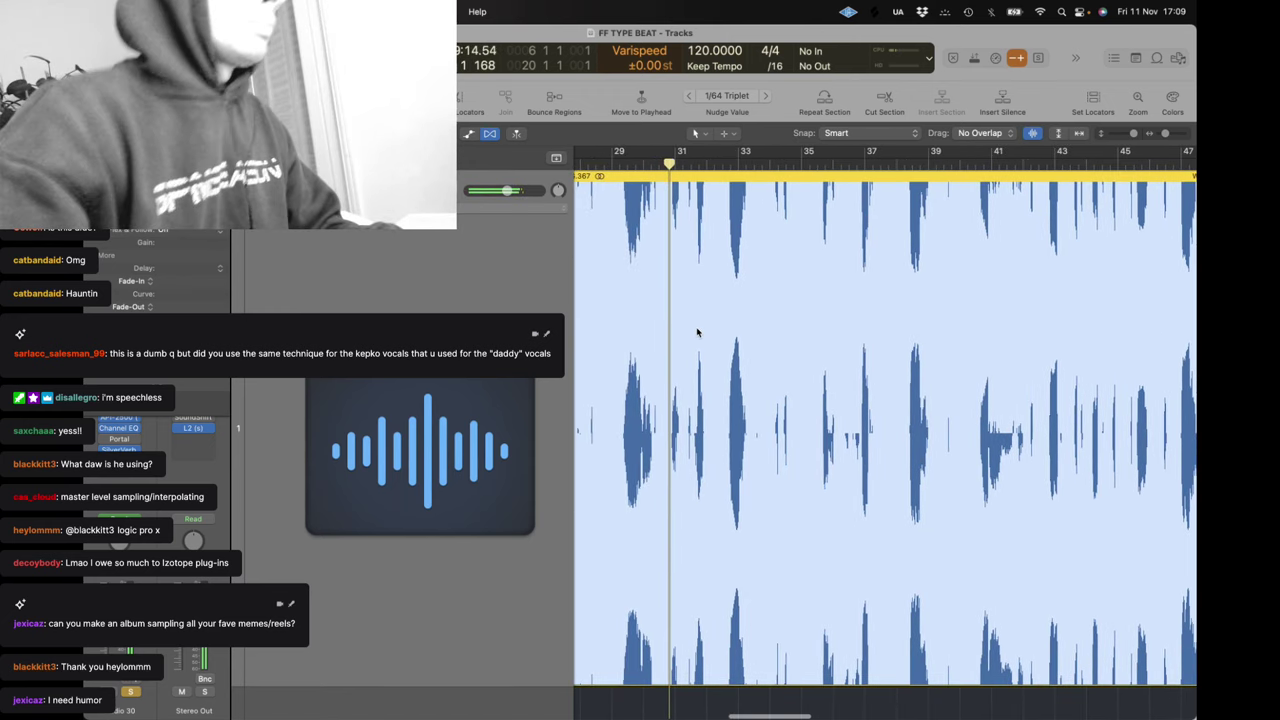
scroll(689, 268, right, 1)
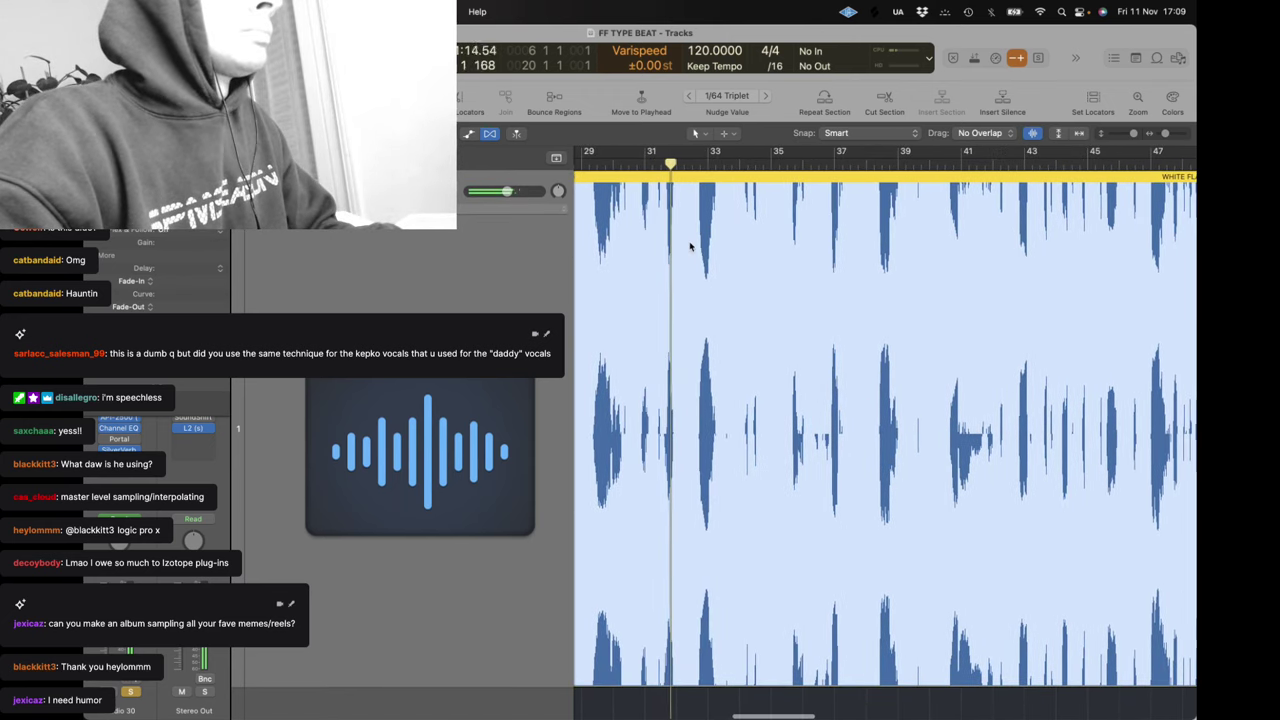
scroll(689, 246, right, 1)
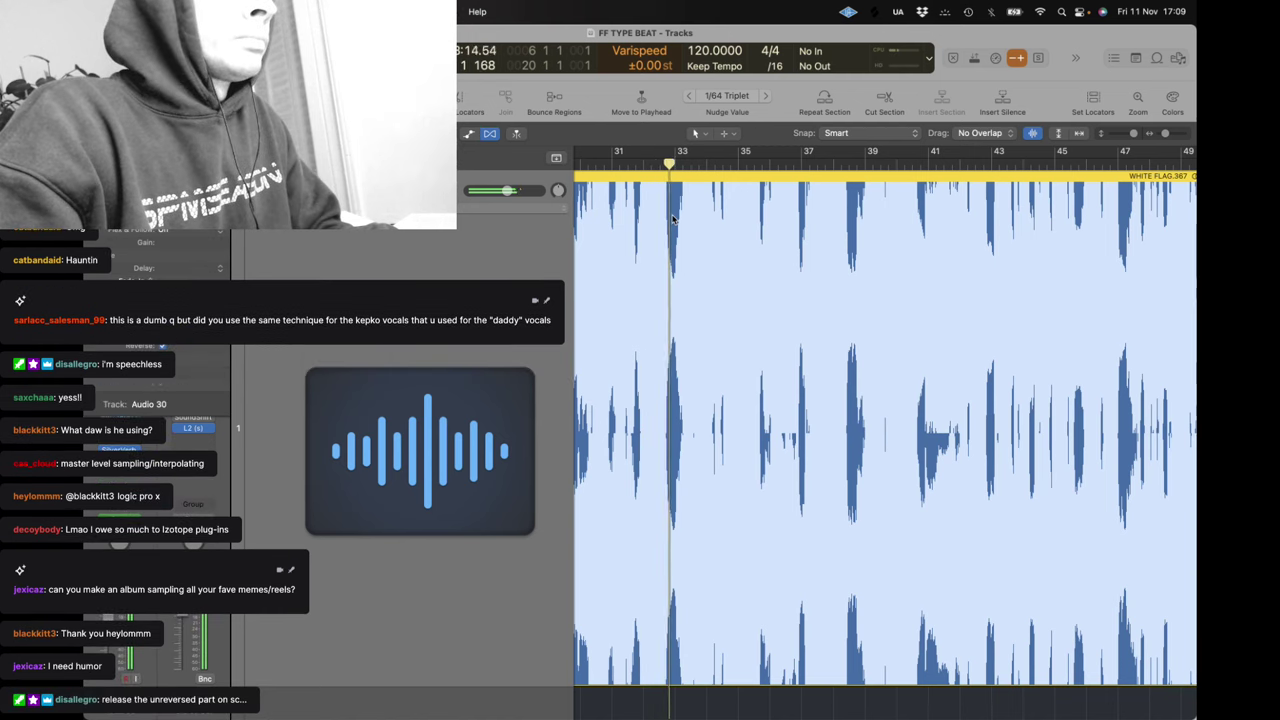
scroll(673, 219, right, 3)
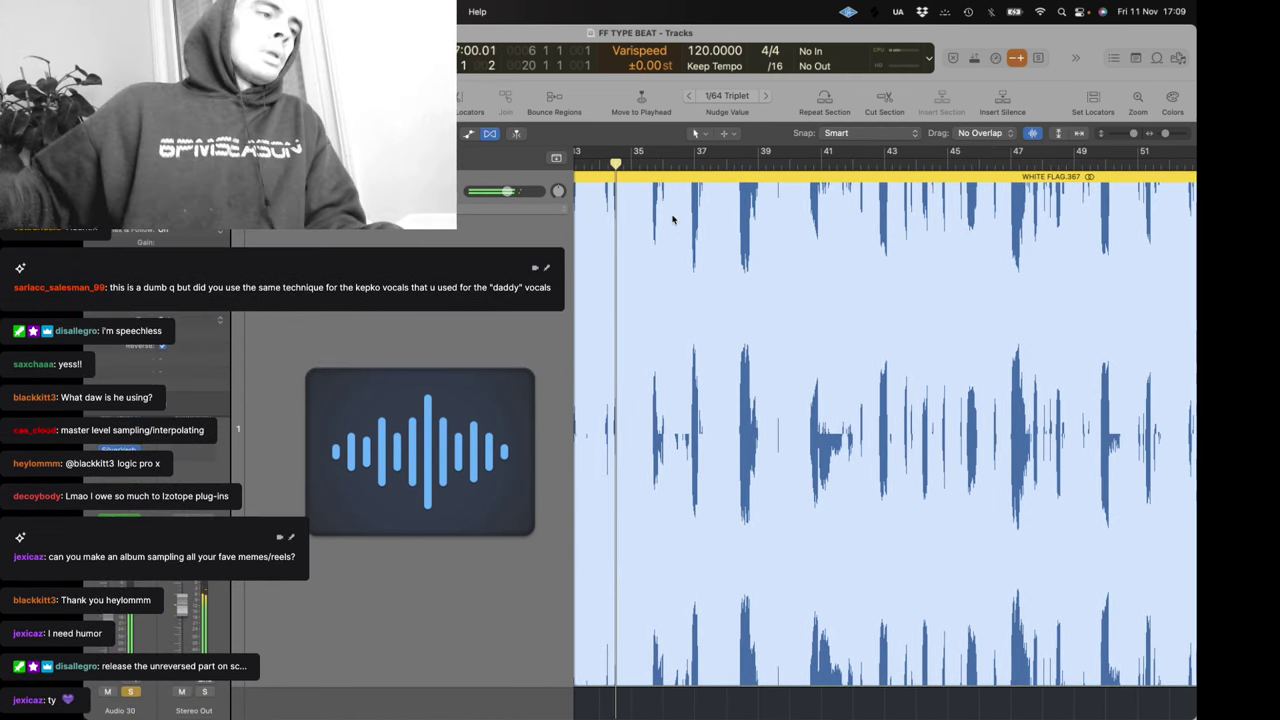
scroll(673, 219, right, 1)
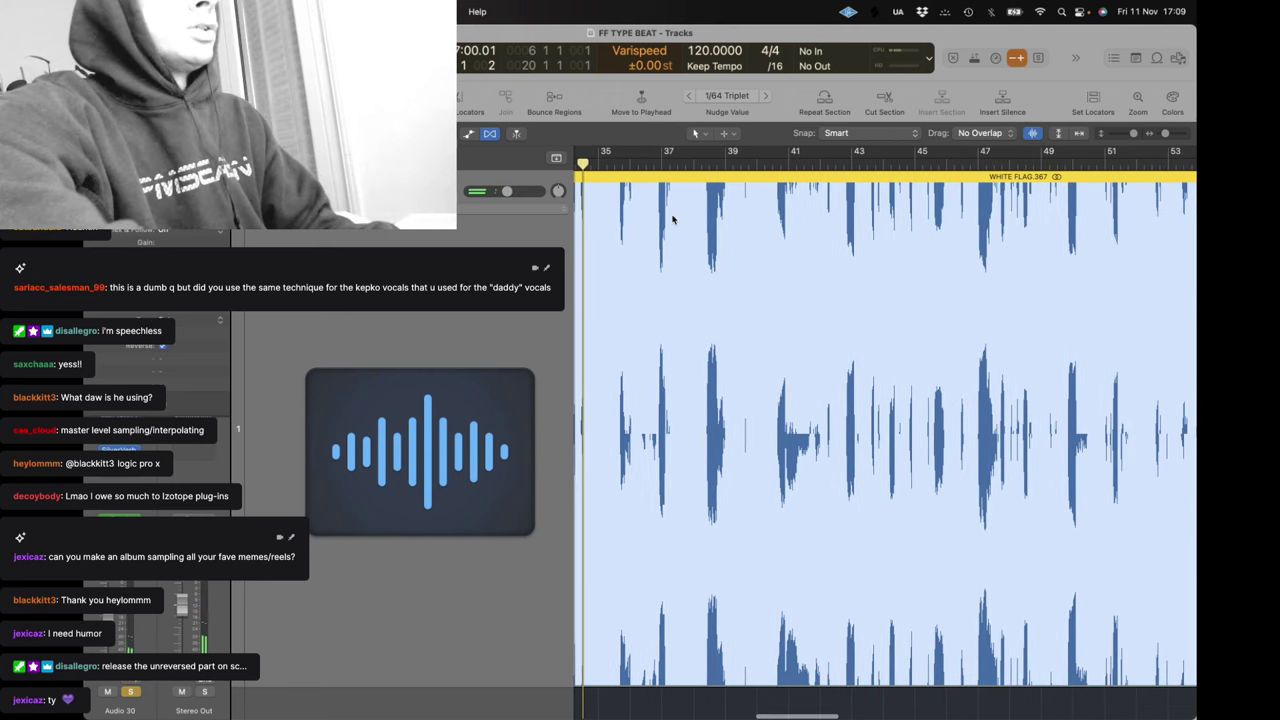
scroll(673, 219, right, 1)
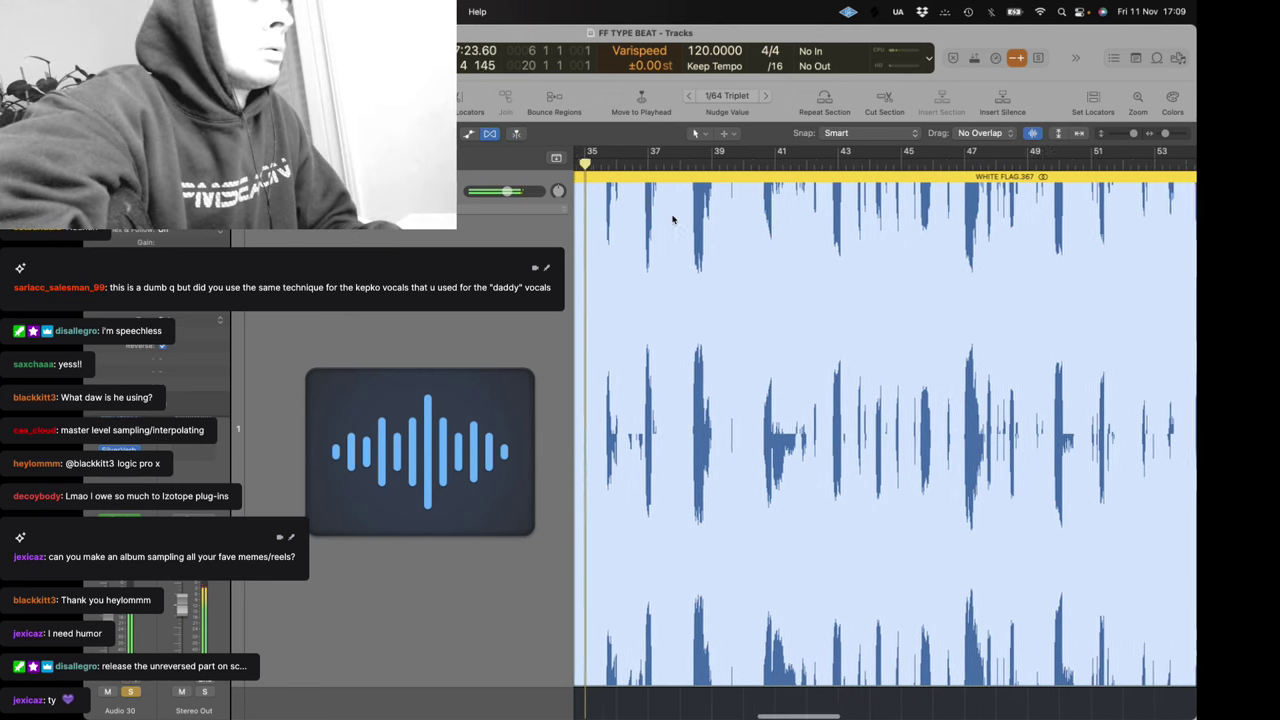
scroll(660, 225, left, 1)
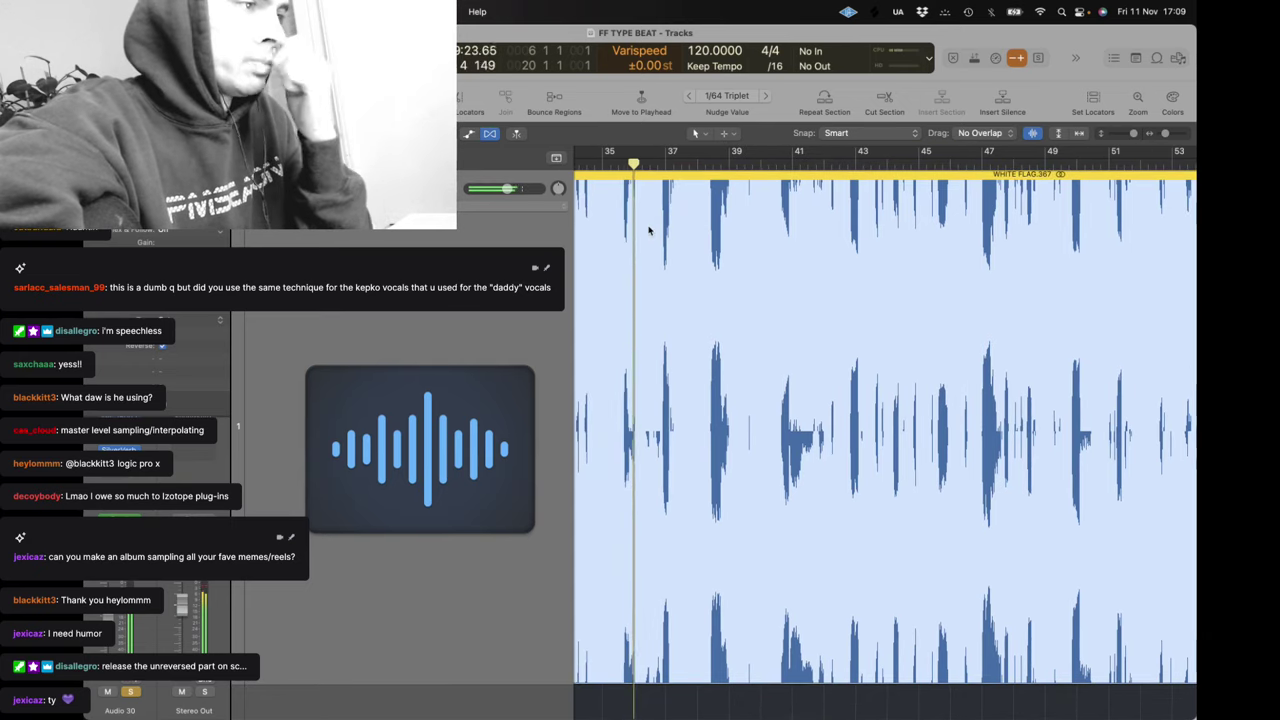
Split out the passage from the middle of bar 34 to bar 37 as its own region
scroll(648, 230, left, 1)
drag(608, 196, 685, 212)
click(671, 214)
Replay the newly split passage from about bar 34 and continue auditioning to bar 38
click(589, 163)
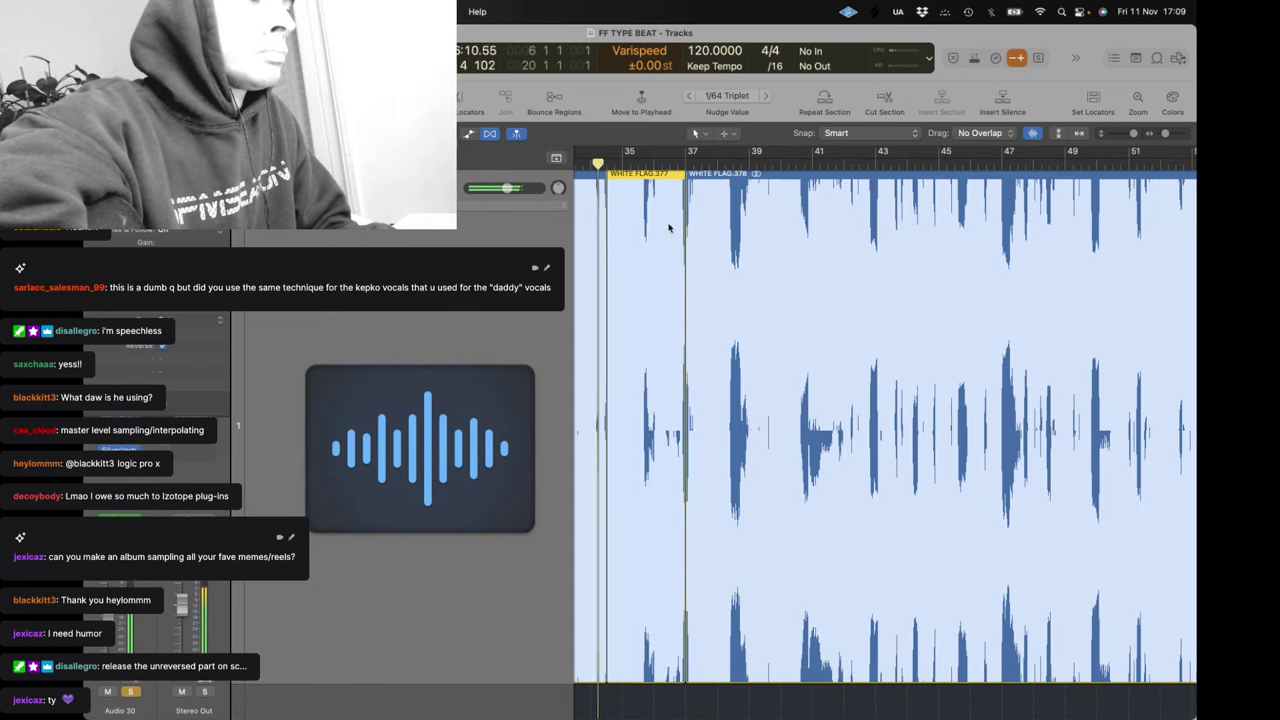
scroll(669, 228, right, 2)
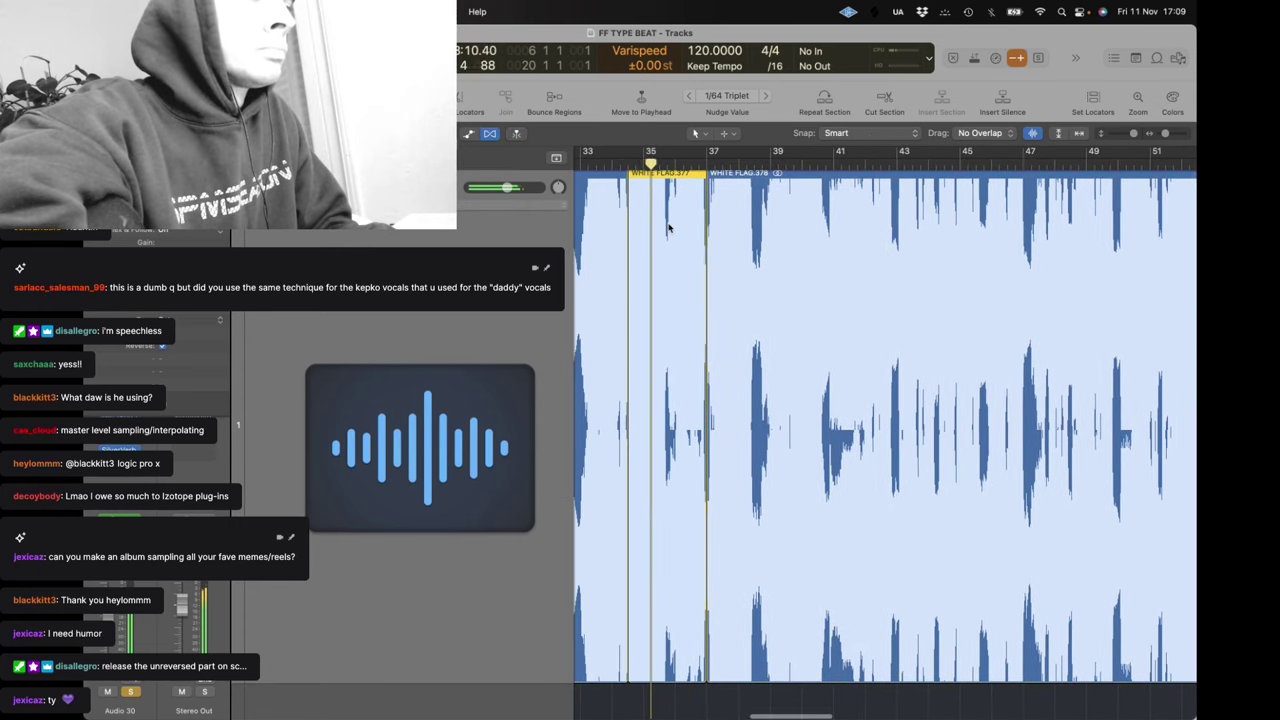
scroll(669, 228, left, 2)
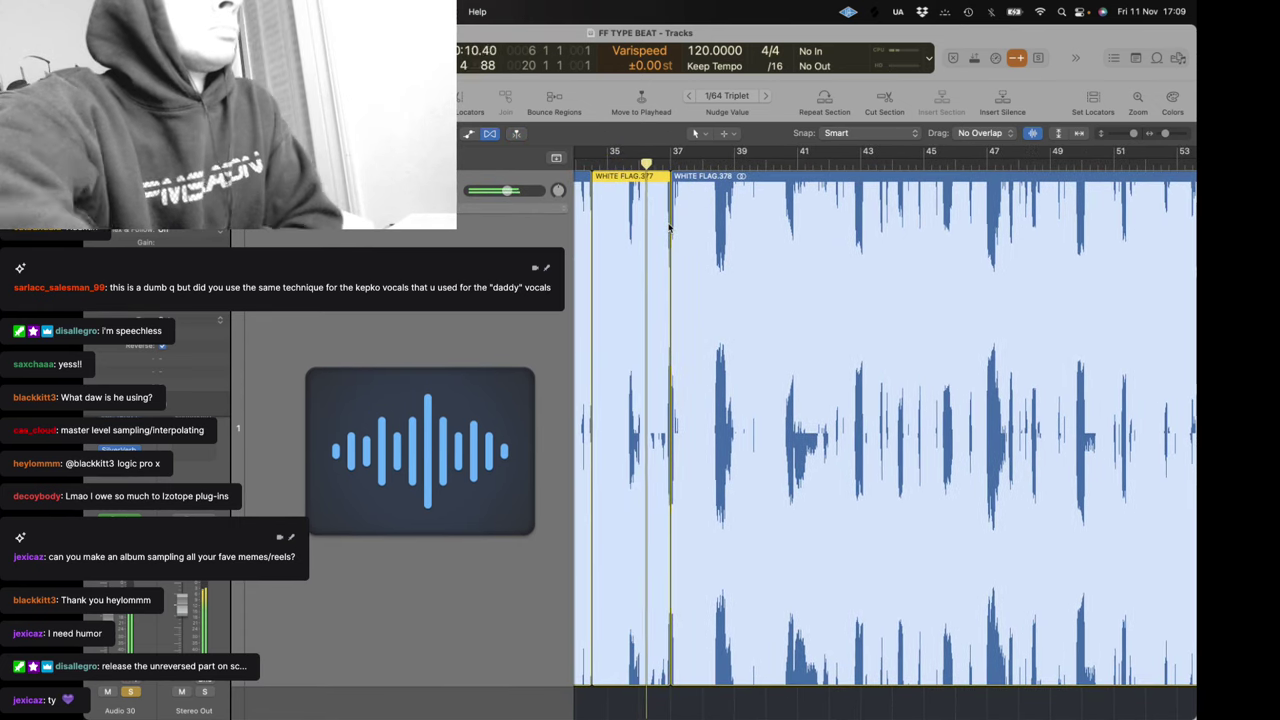
scroll(669, 228, right, 2)
scroll(669, 228, right, 1)
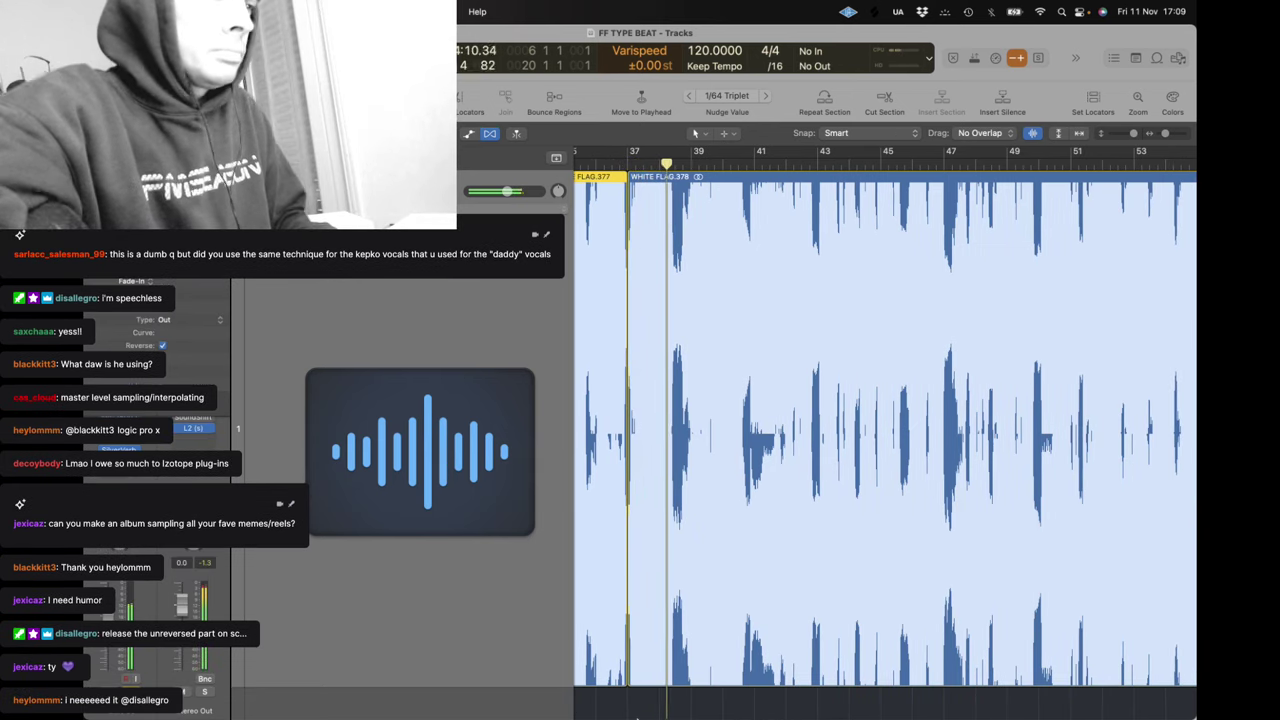
Look at the latest stream chat messages in Twitch Studio and switch back to Logic Pro
mouse_move(637, 716)
click(643, 688)
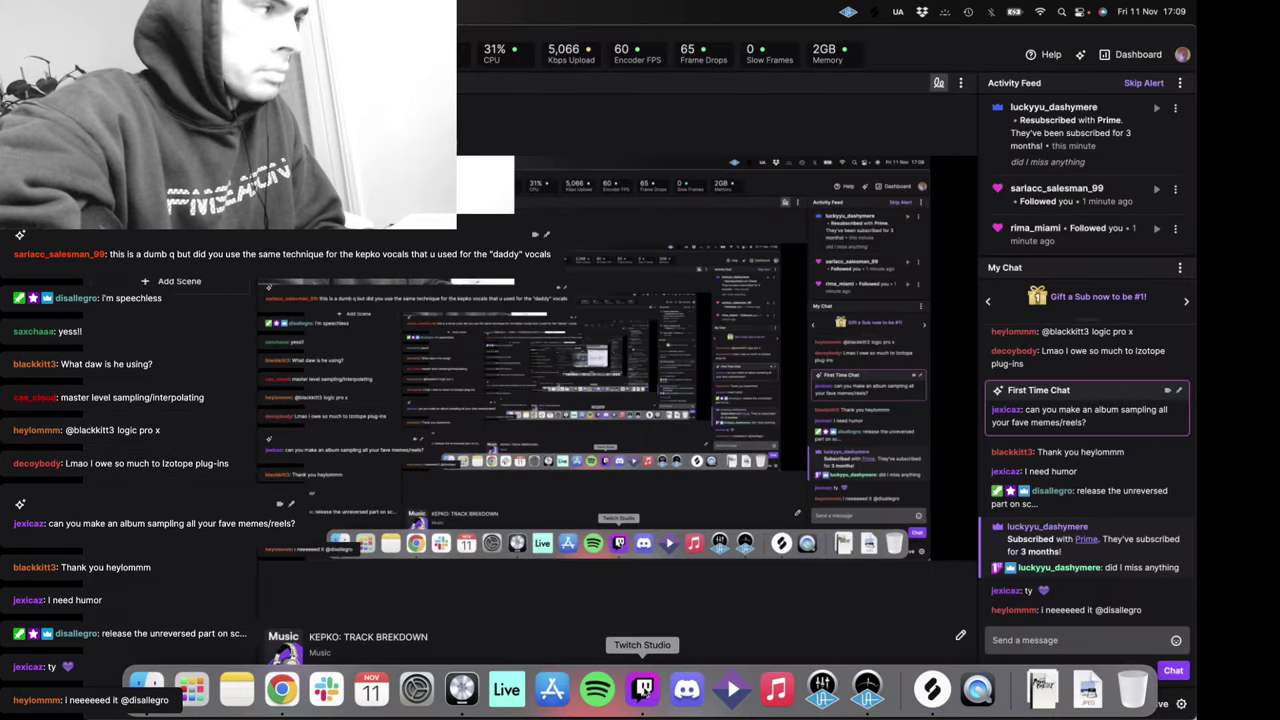
click(461, 688)
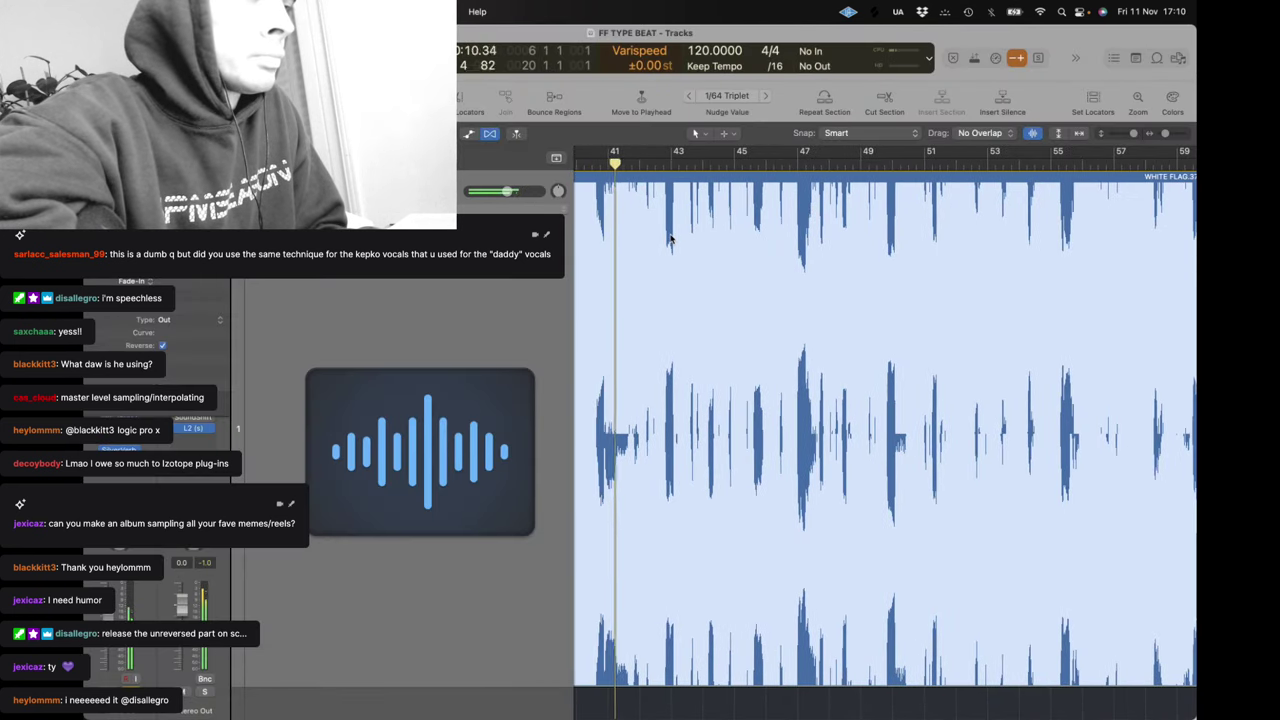
Audition the reversed audio from about bar 42 to bar 52 and examine the waveform ahead up to about bar 85
click(624, 167)
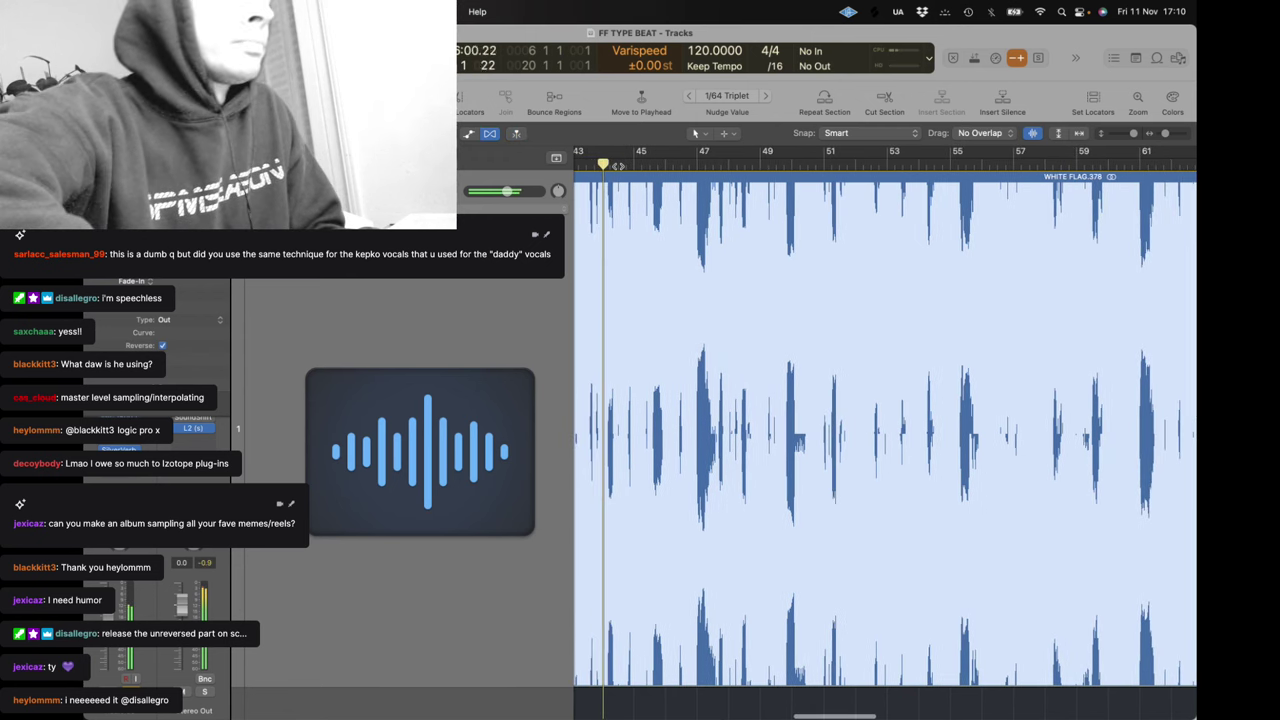
drag(1150, 135, 1160, 135)
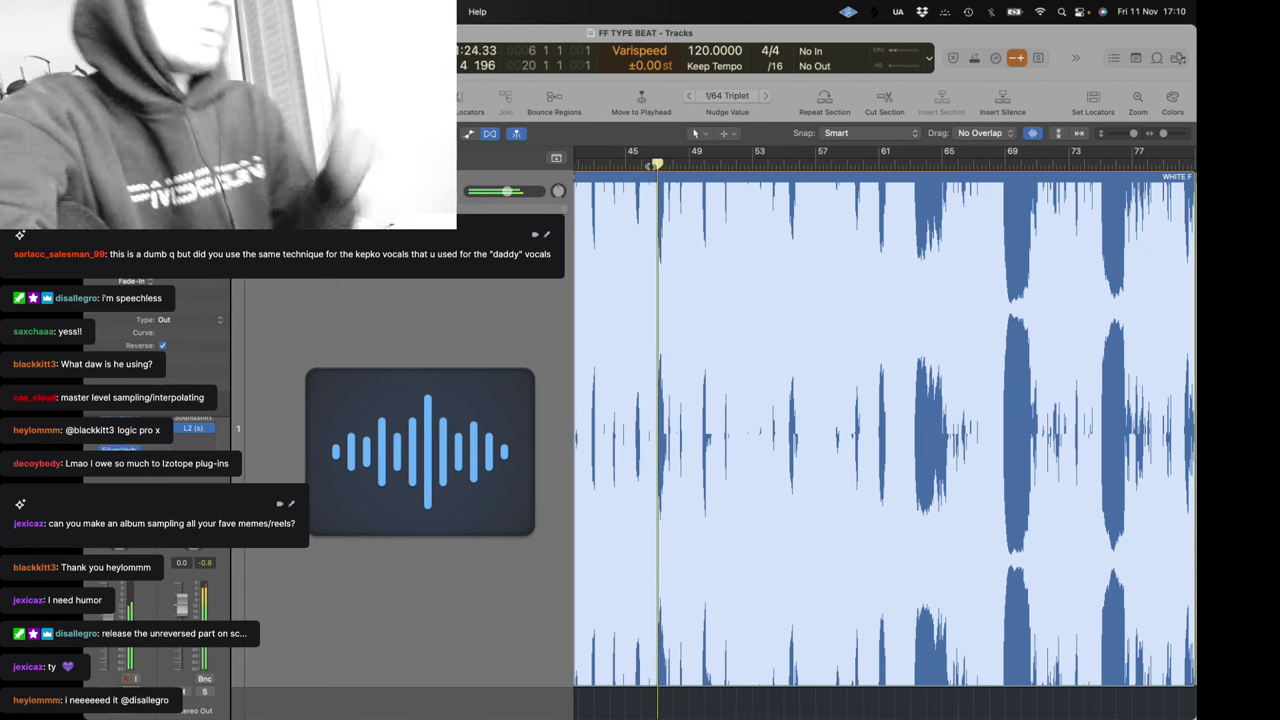
scroll(737, 220, right, 3)
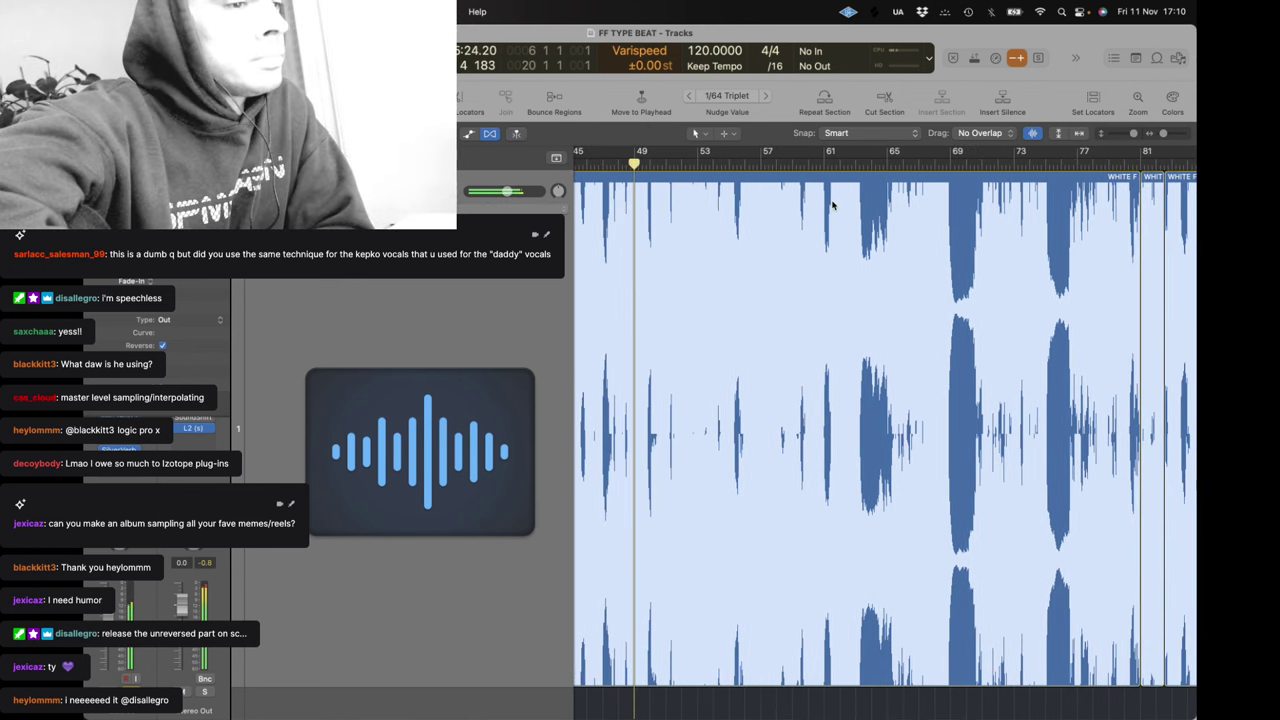
scroll(806, 210, right, 6)
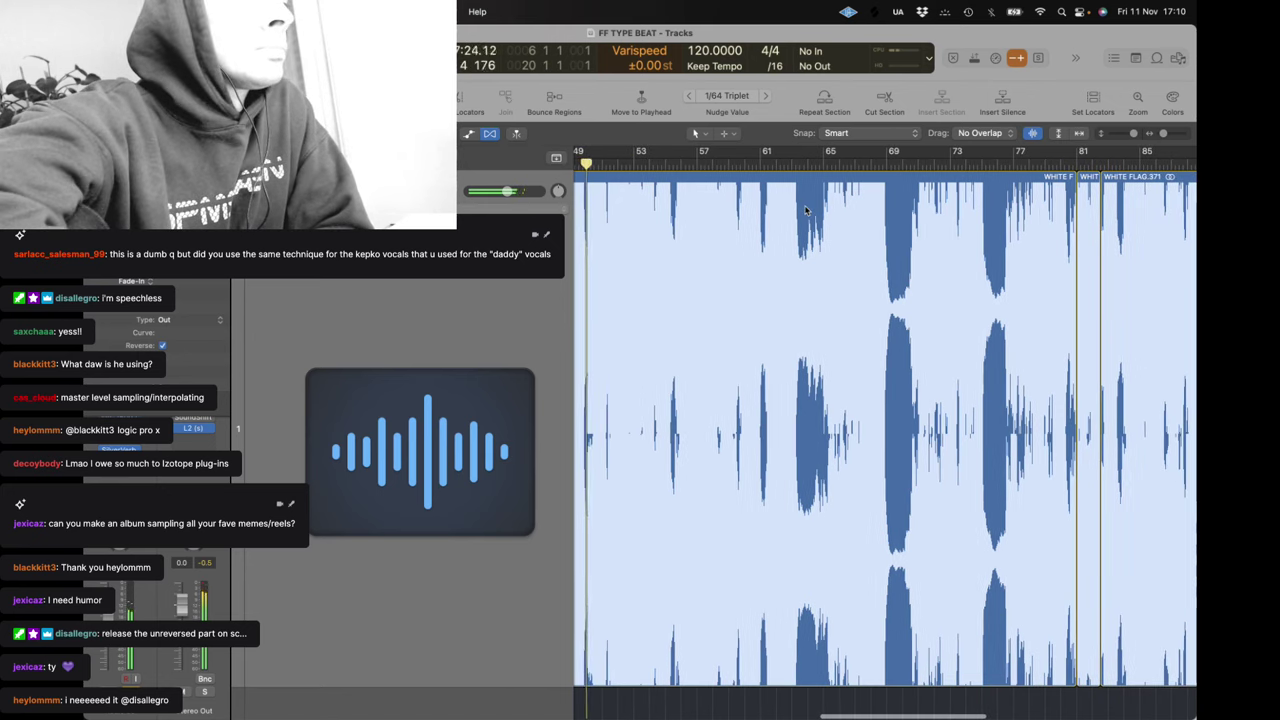
scroll(806, 210, left, 6)
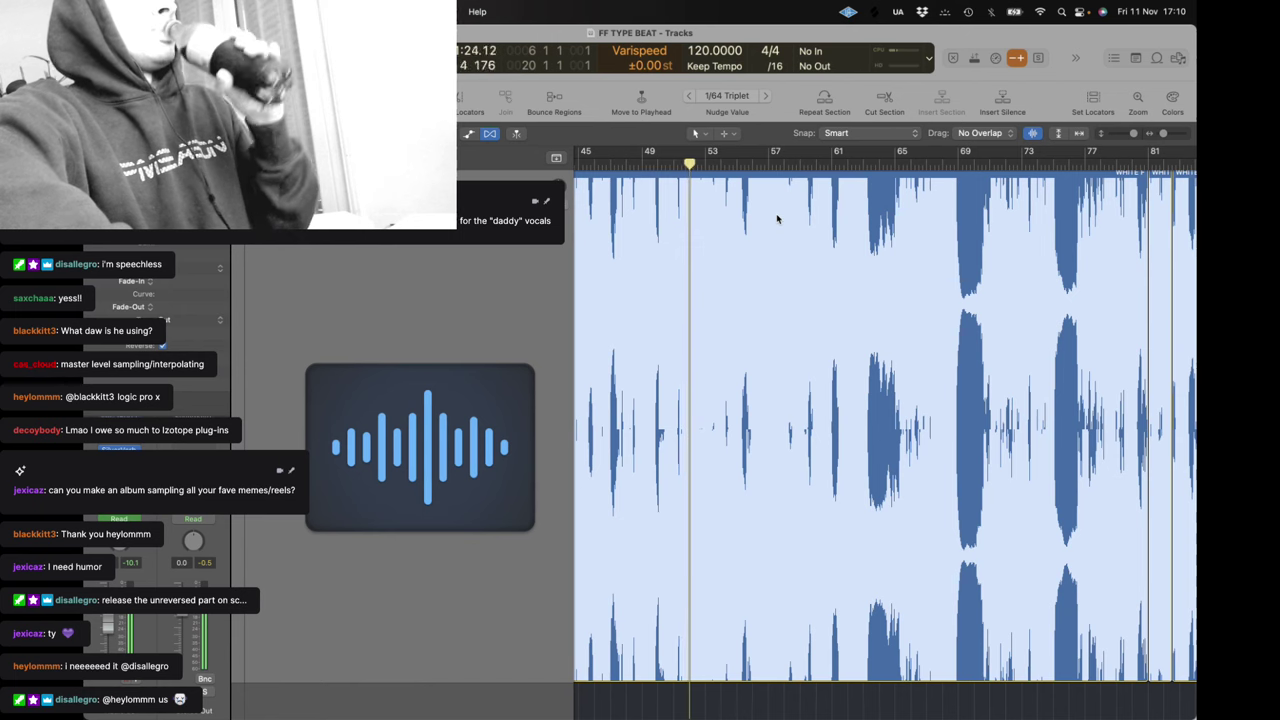
Read the new stream chat messages in Twitch Studio, returning to the Logic Pro arrangement when done
mouse_move(650, 700)
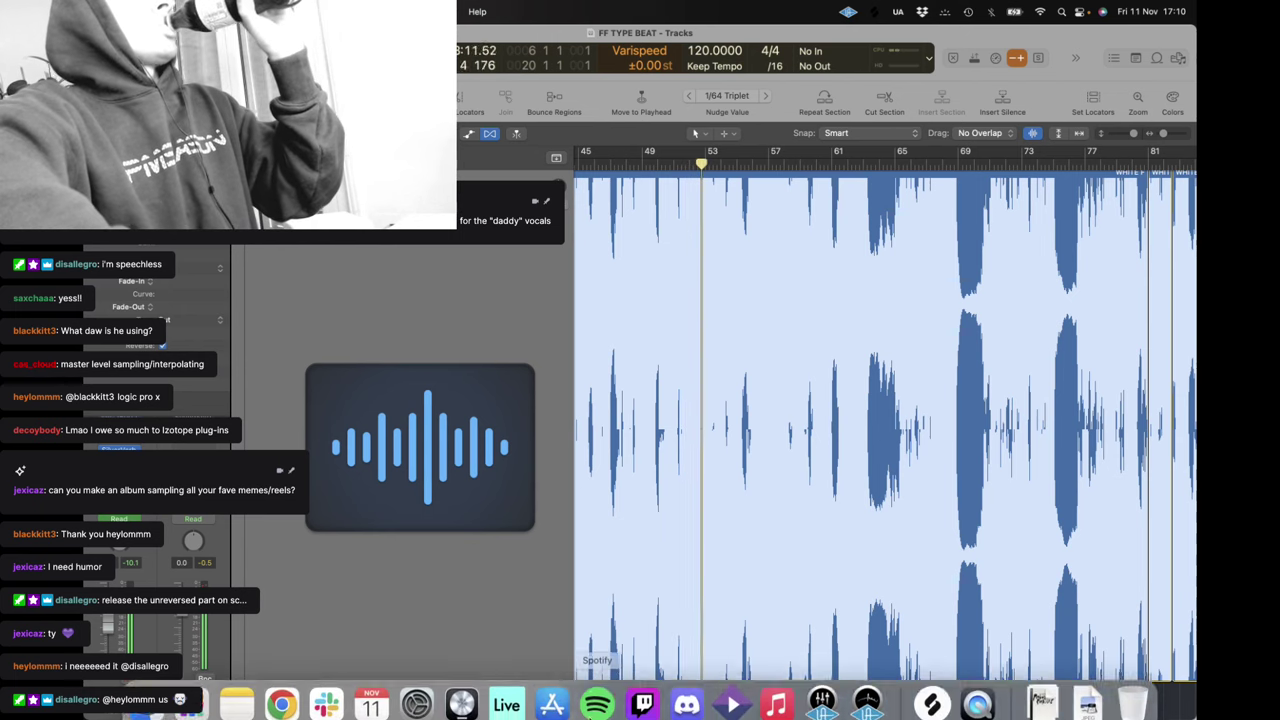
click(645, 690)
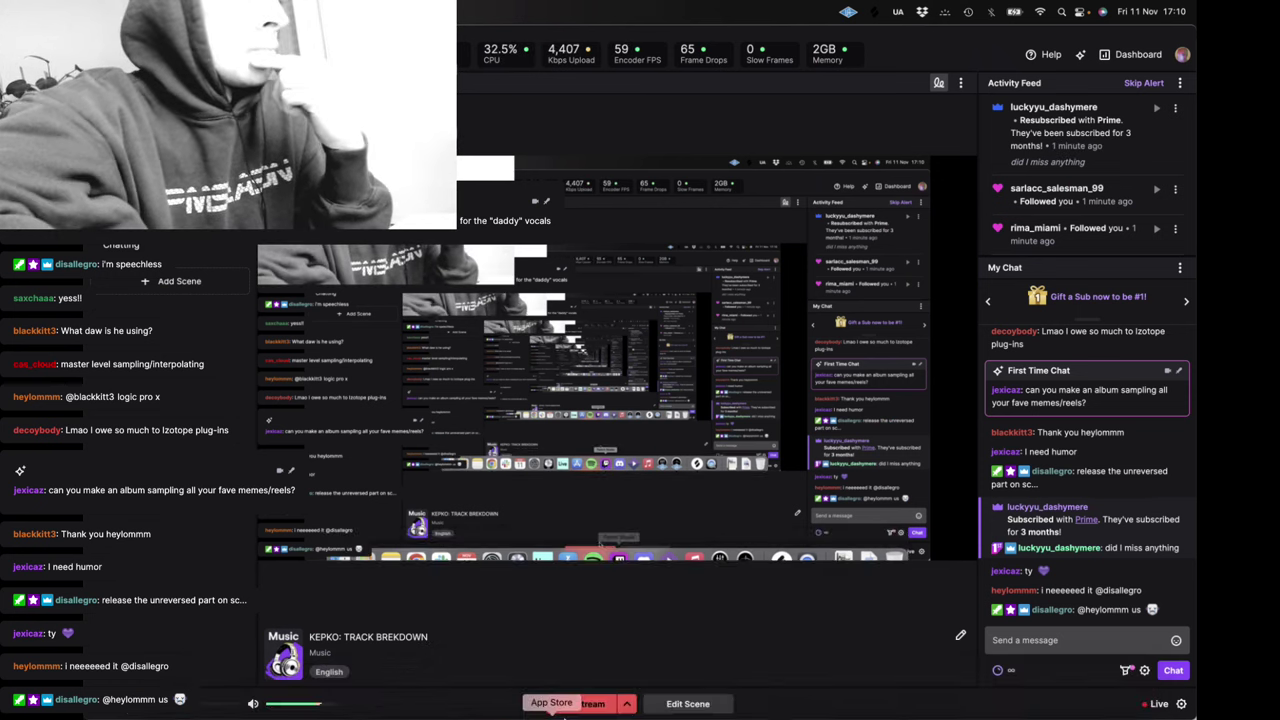
mouse_move(565, 716)
click(461, 690)
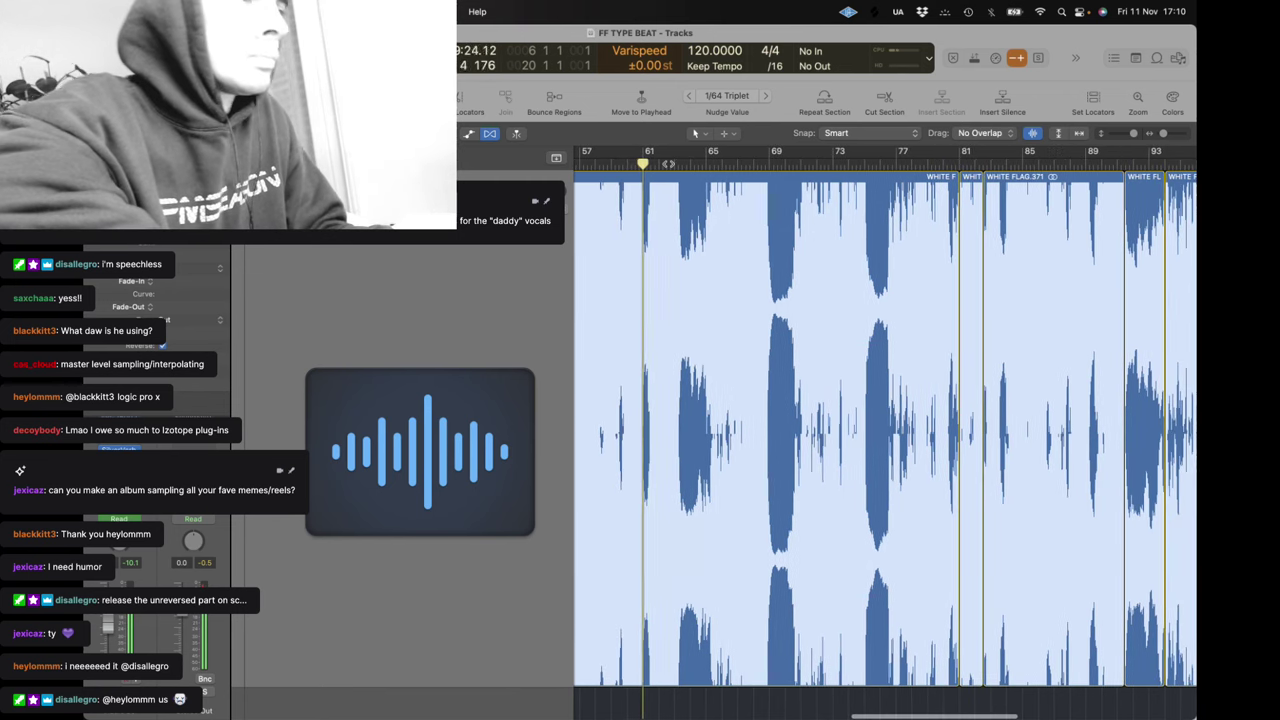
Split out the passage from bar 63 to the middle of bar 65 as its own region
drag(674, 212, 712, 220)
click(703, 227)
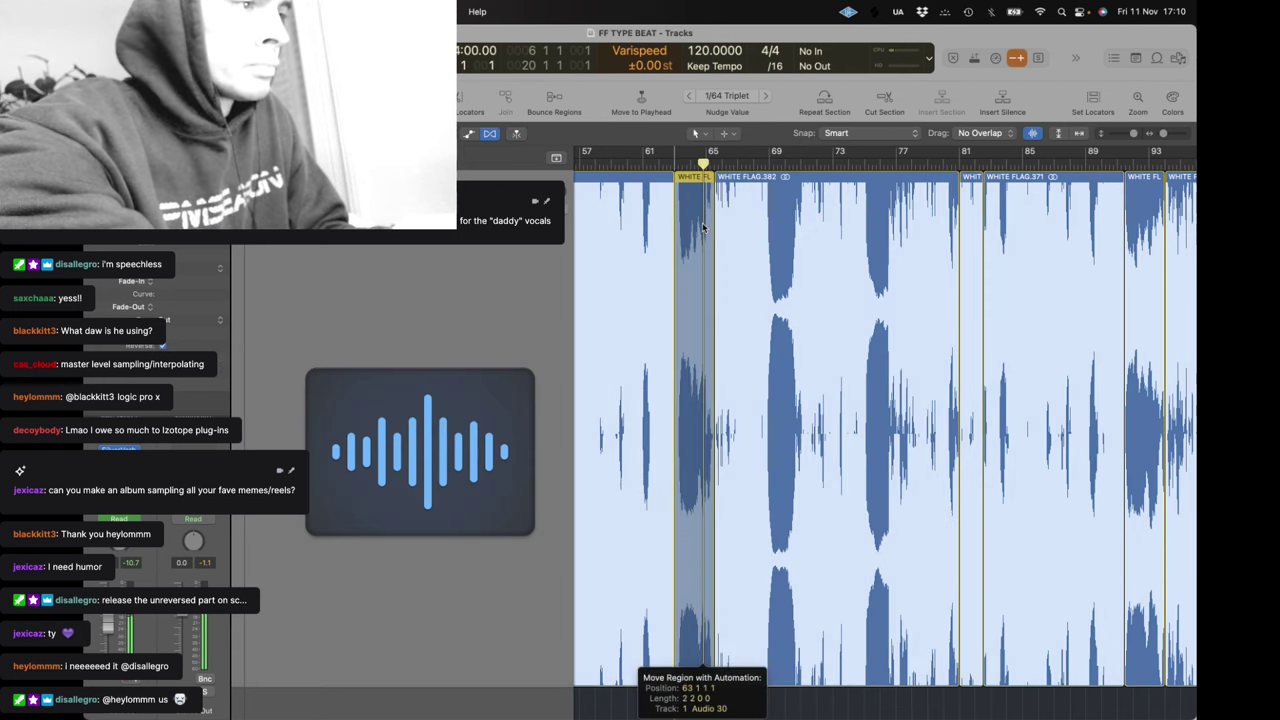
scroll(703, 228, right, 1)
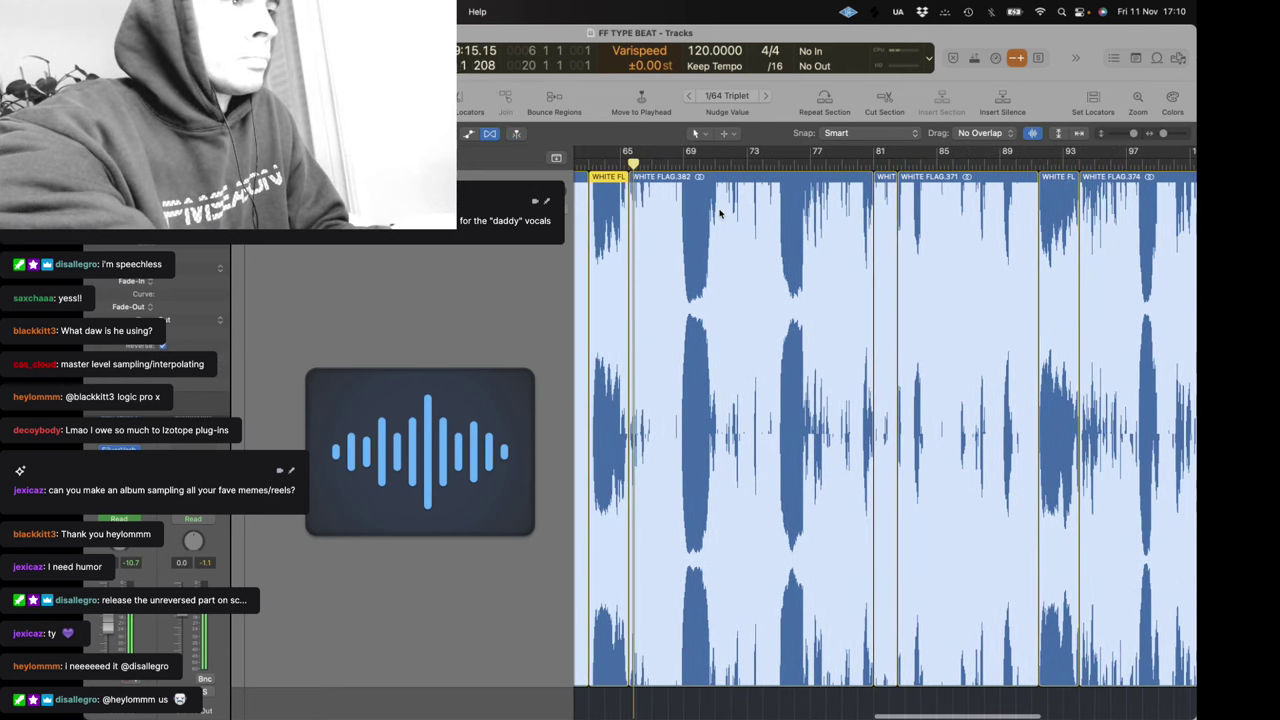
Audition the audio after the split-out passage, from about bar 67 to bar 76
scroll(671, 183, left, 2)
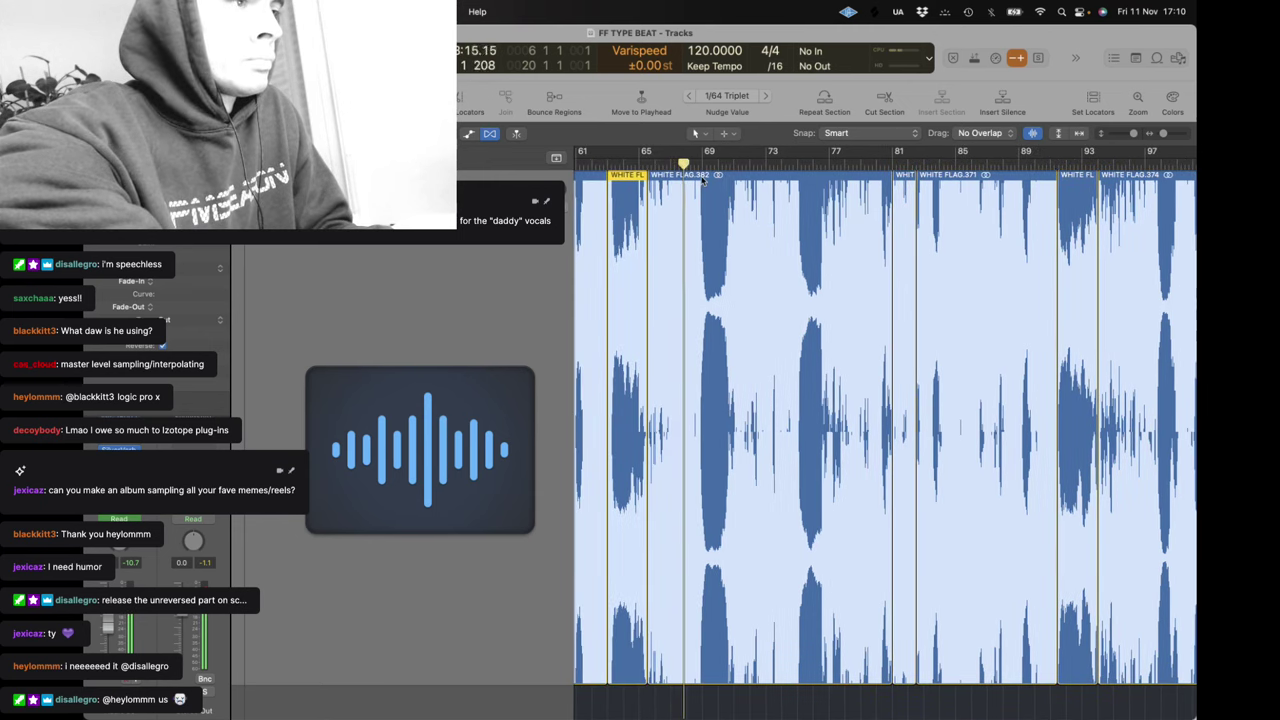
scroll(703, 177, right, 1)
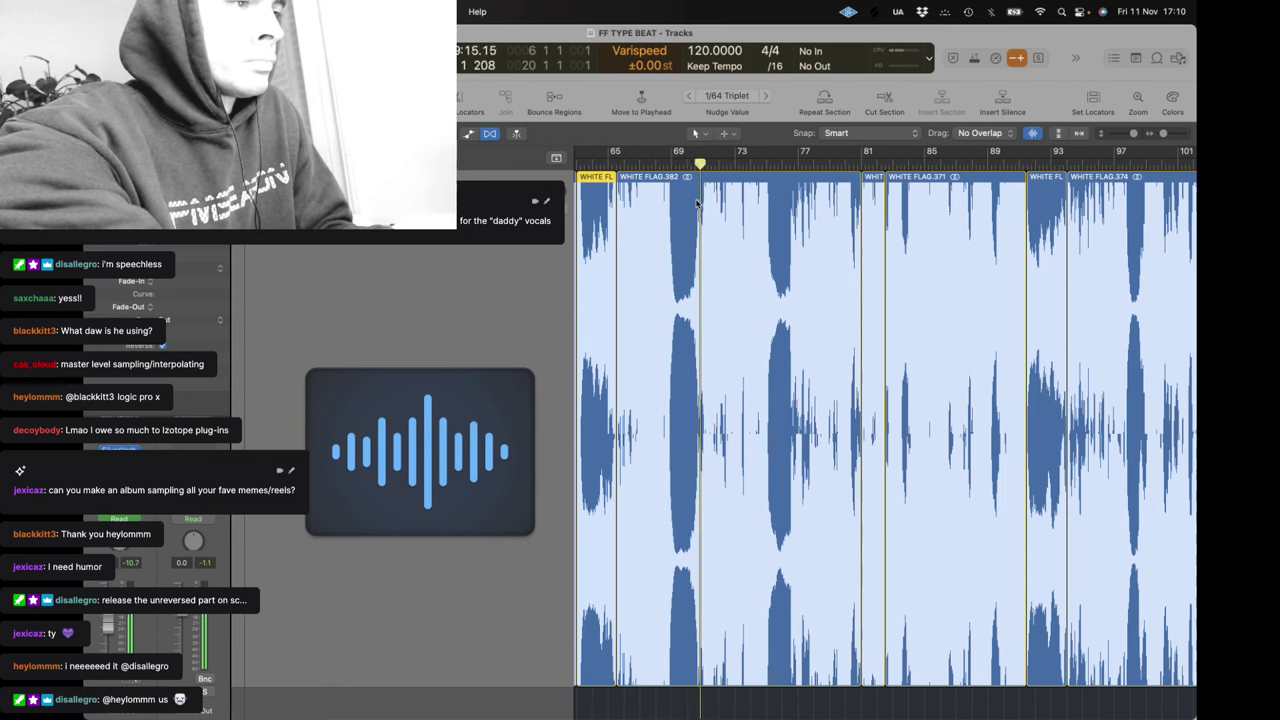
scroll(697, 204, right, 2)
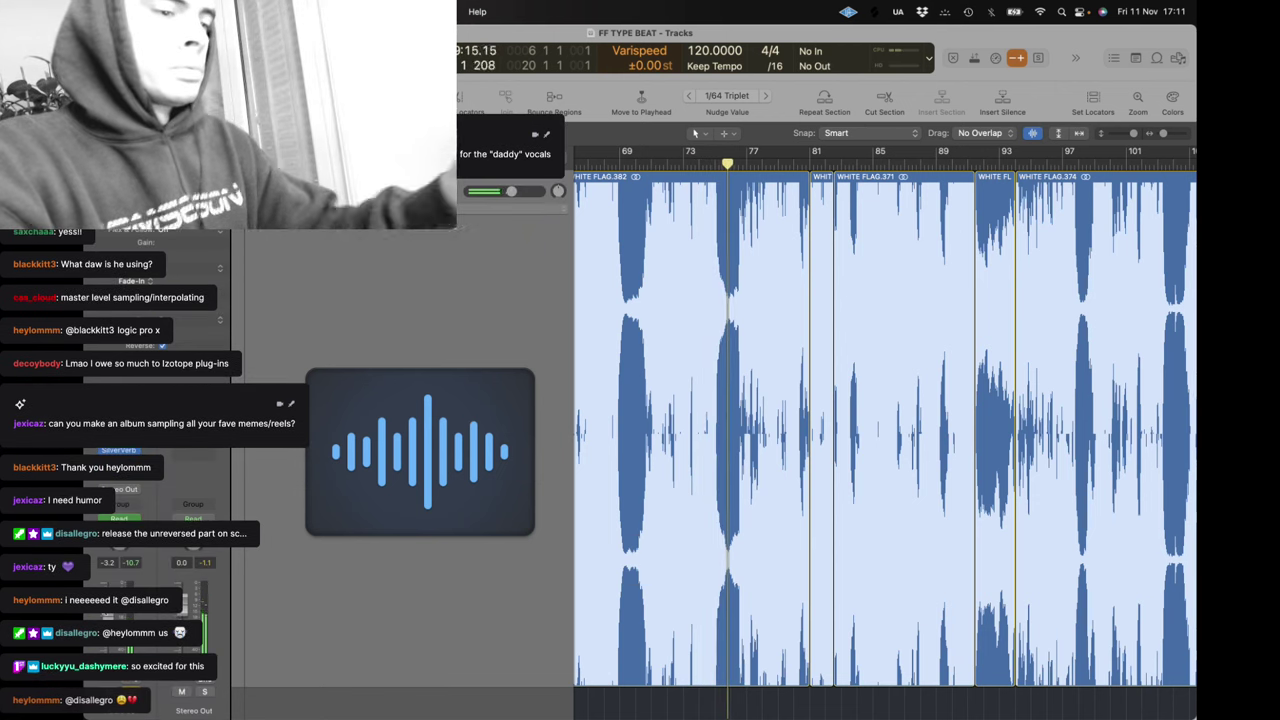
Cut the passage from bar 73 to bar 76 out of the WHITE FLAG.382 region and delete it
scroll(597, 428, right, 2)
drag(662, 269, 607, 269)
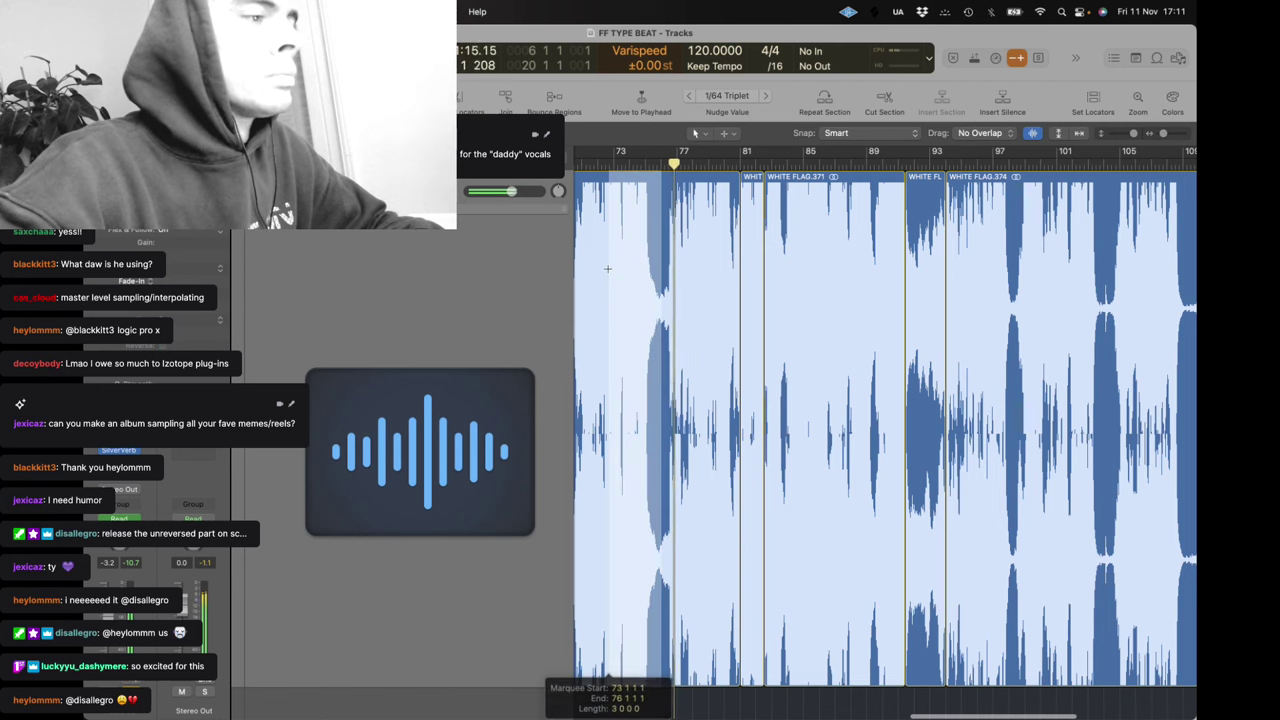
key(Delete)
scroll(609, 269, right, 1)
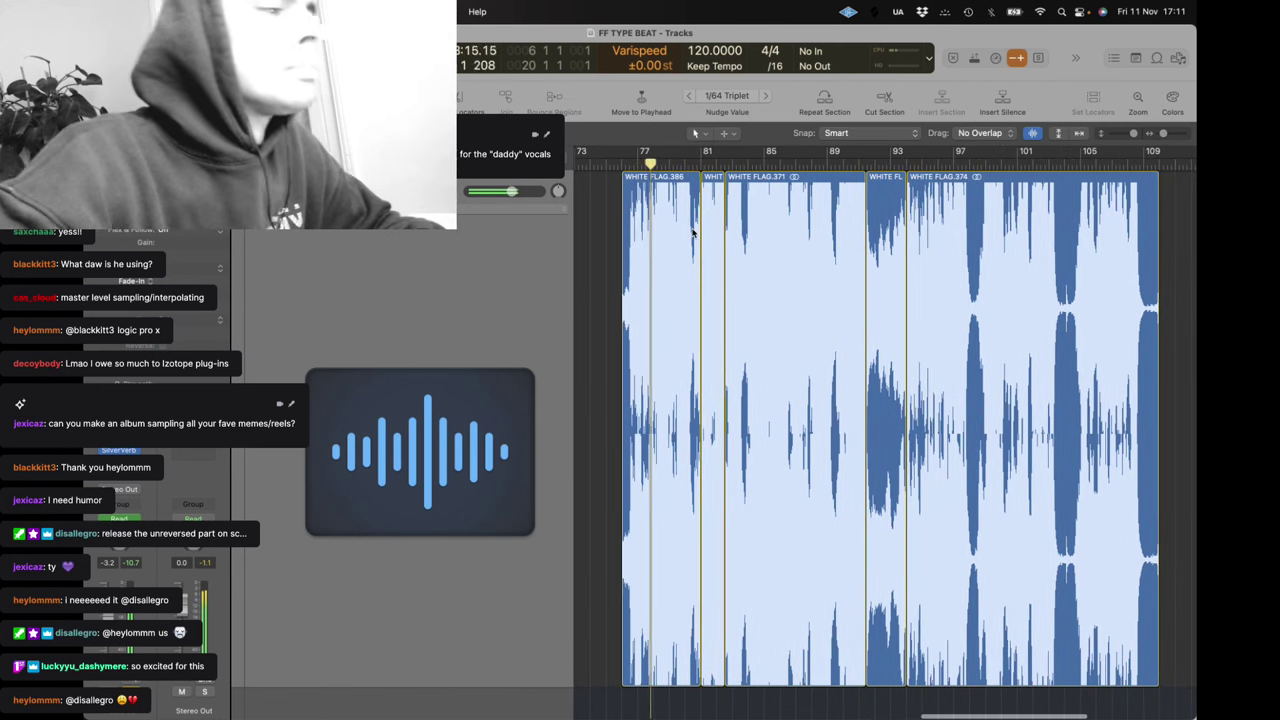
Delete the leftover WHITE FLAG.386 region between bar 76 and bar 81
scroll(687, 218, right, 1)
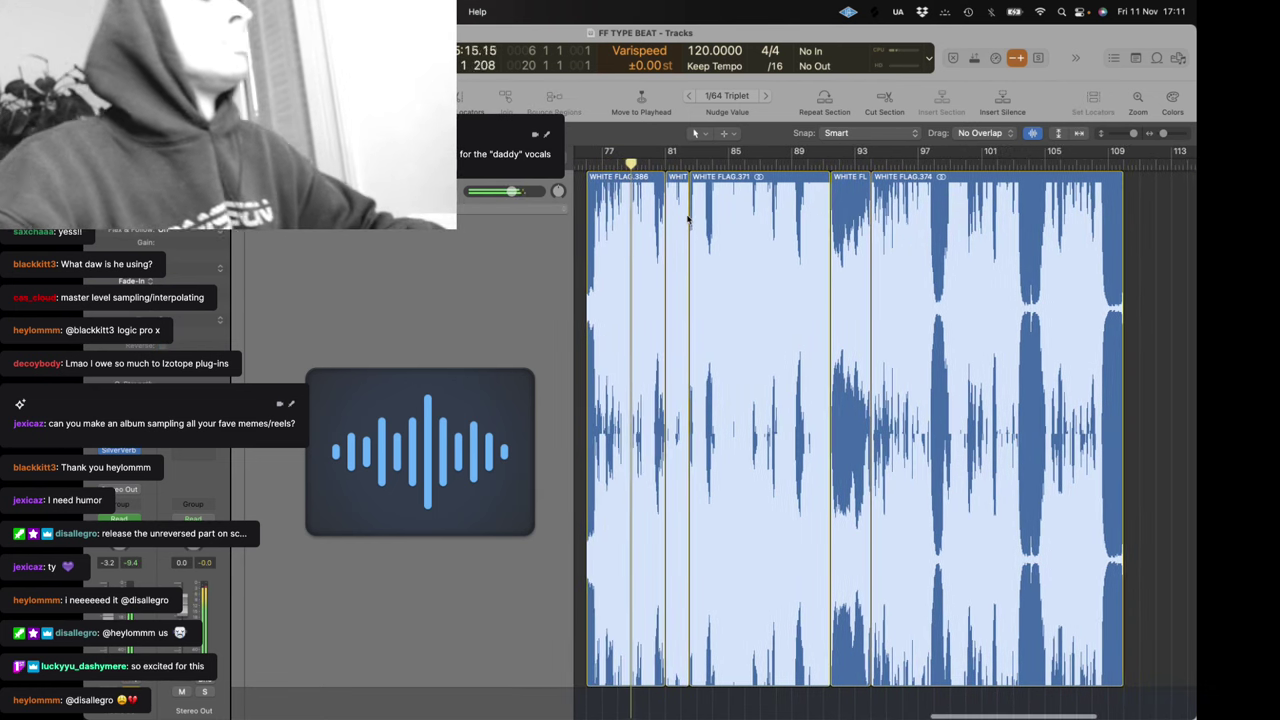
click(1119, 134)
click(1119, 134)
click(1119, 134)
scroll(777, 323, left, 1)
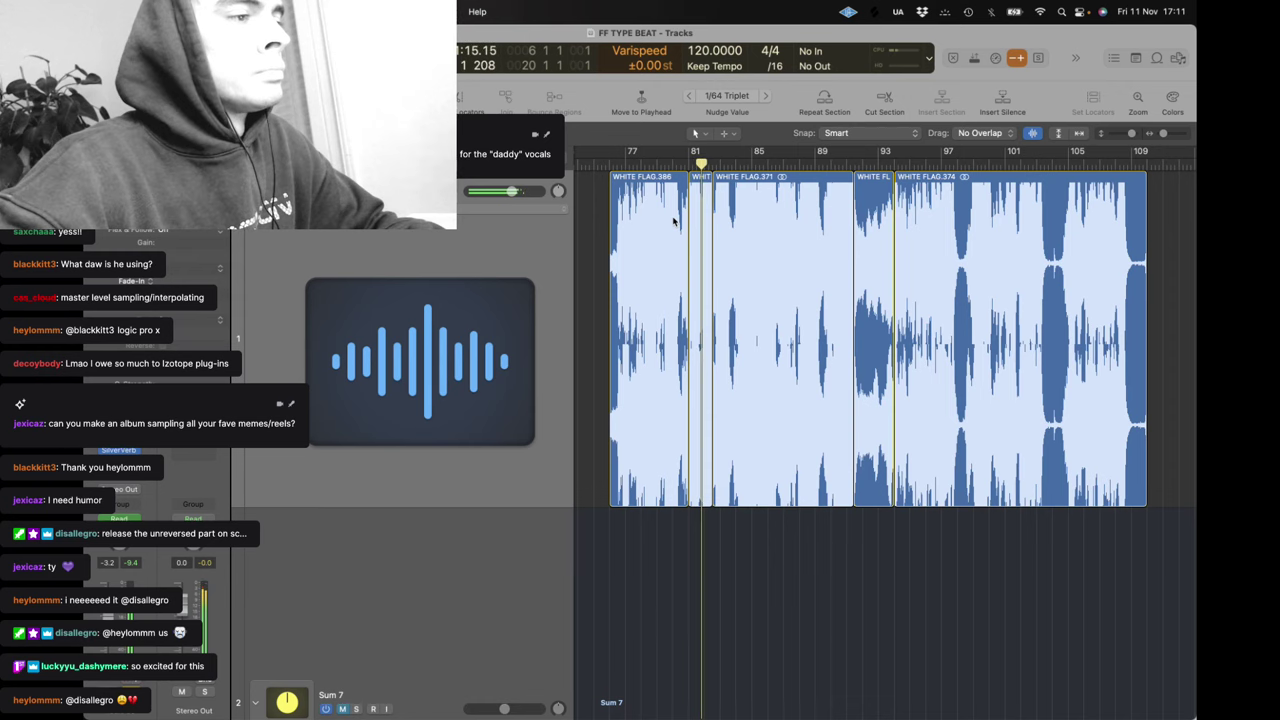
key(Delete)
scroll(673, 221, right, 1)
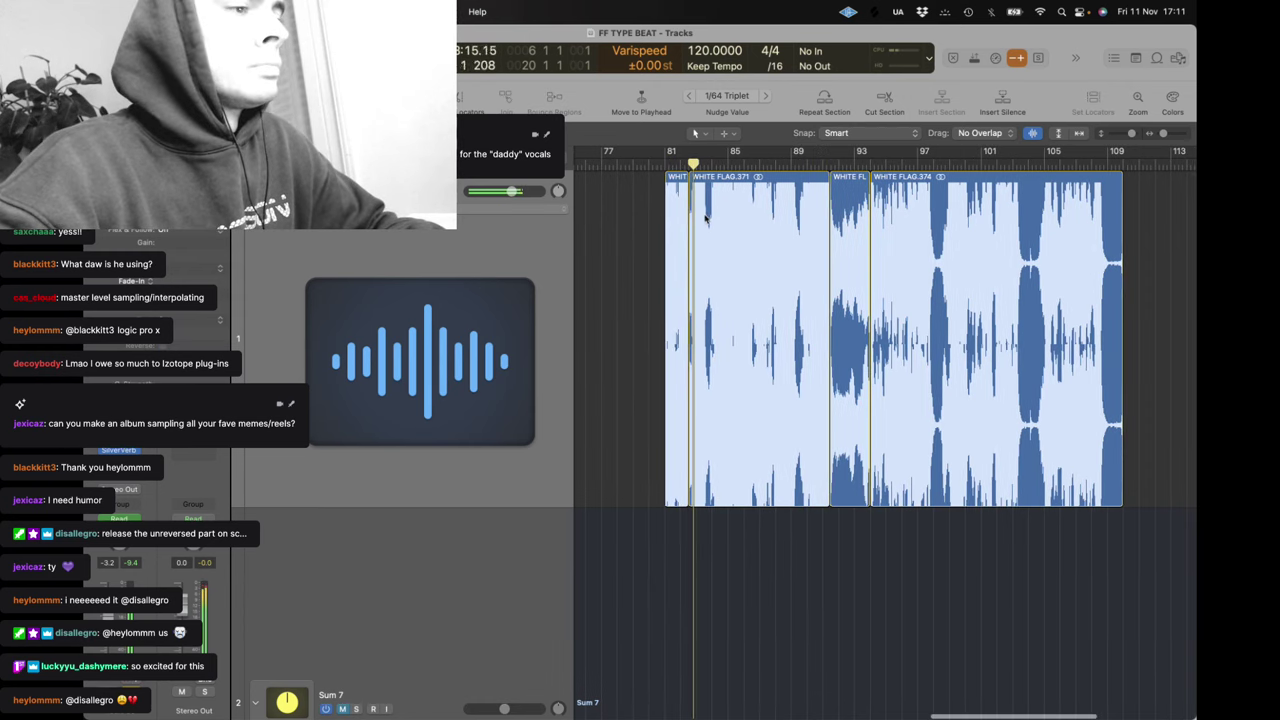
scroll(720, 214, left, 5)
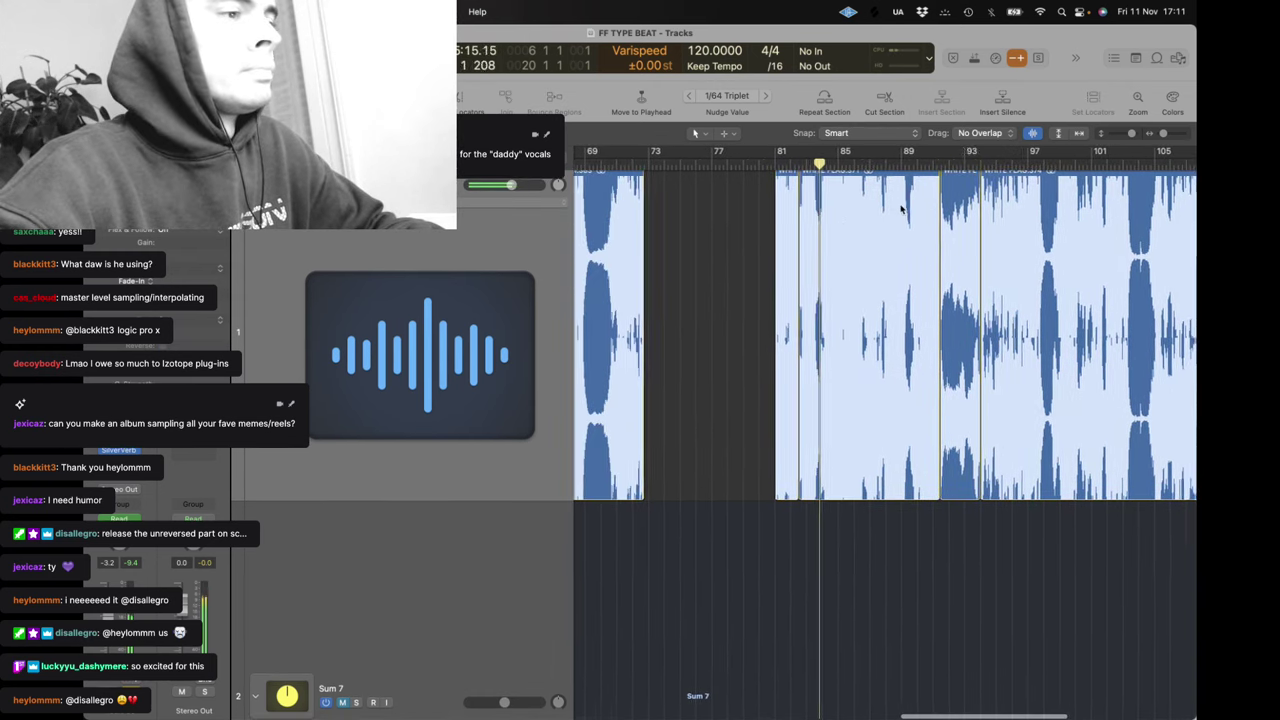
Copy the region spanning about bar 91 to bar 93.5 into the gap at bar 73
drag(970, 207, 687, 185)
drag(1163, 133, 1165, 133)
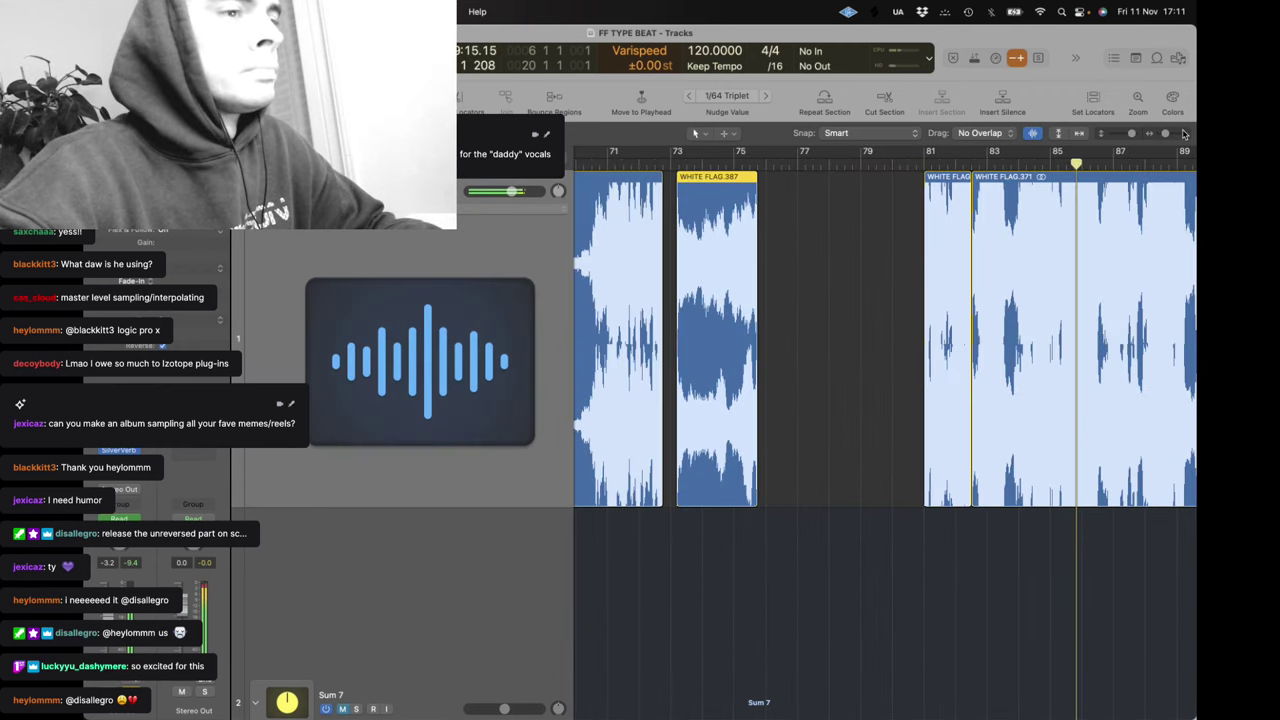
drag(697, 277, 691, 277)
scroll(690, 277, right, 3)
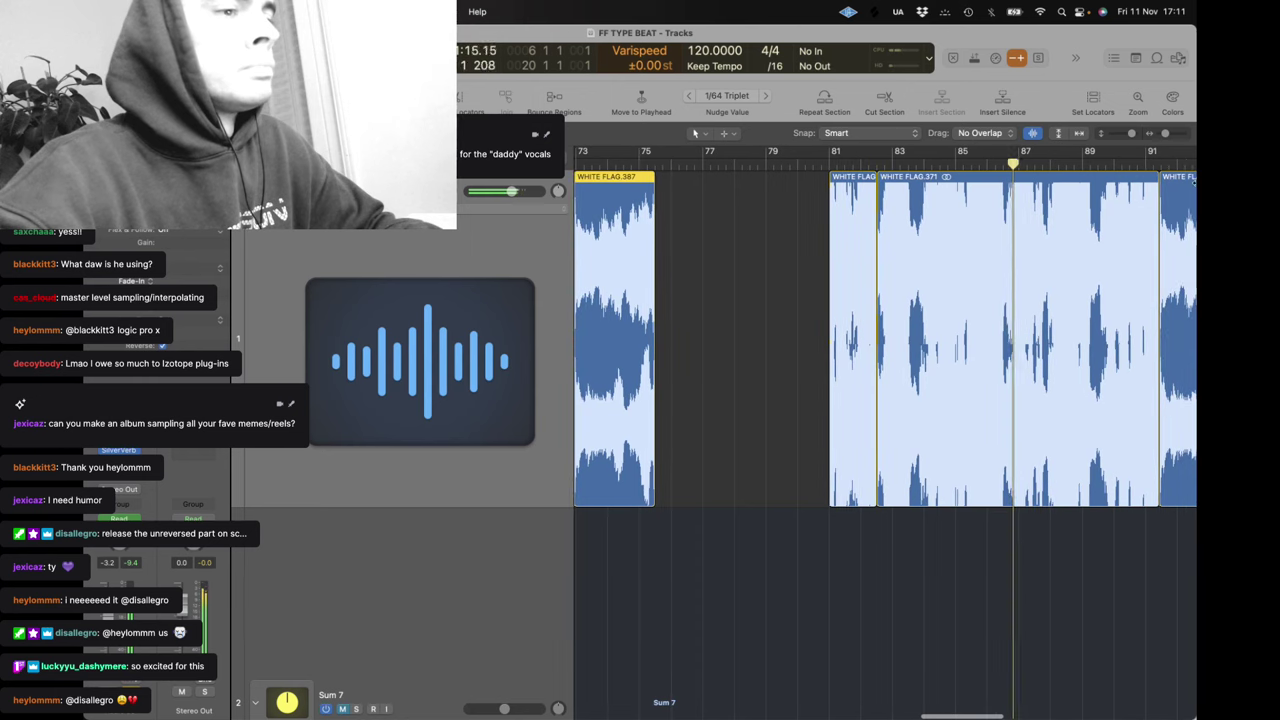
drag(1164, 133, 1162, 133)
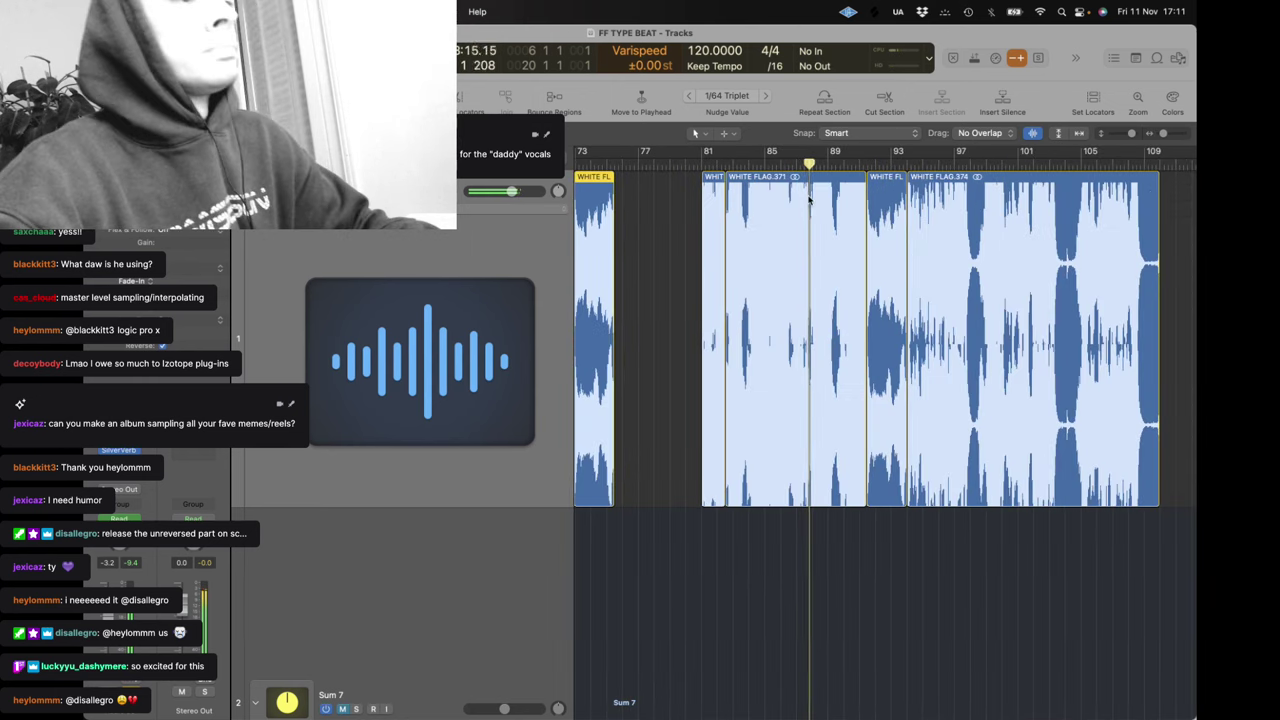
scroll(809, 200, left, 3)
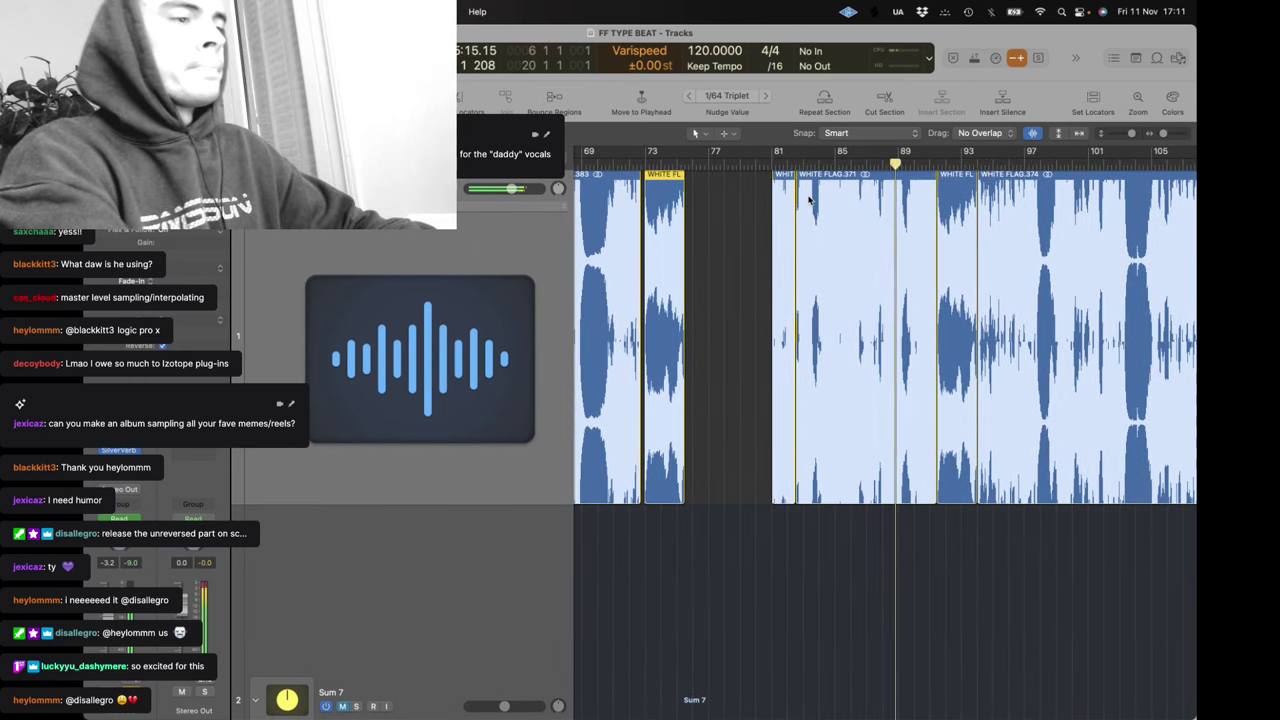
scroll(810, 200, right, 3)
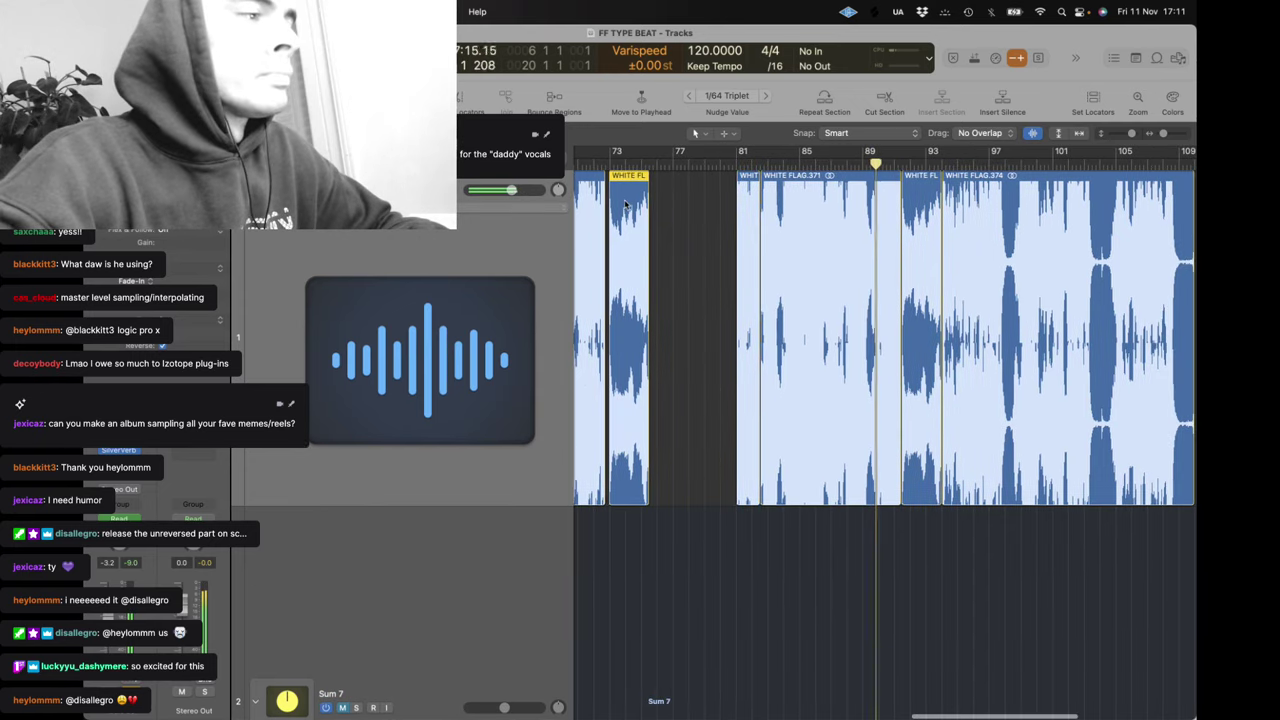
drag(629, 207, 711, 214)
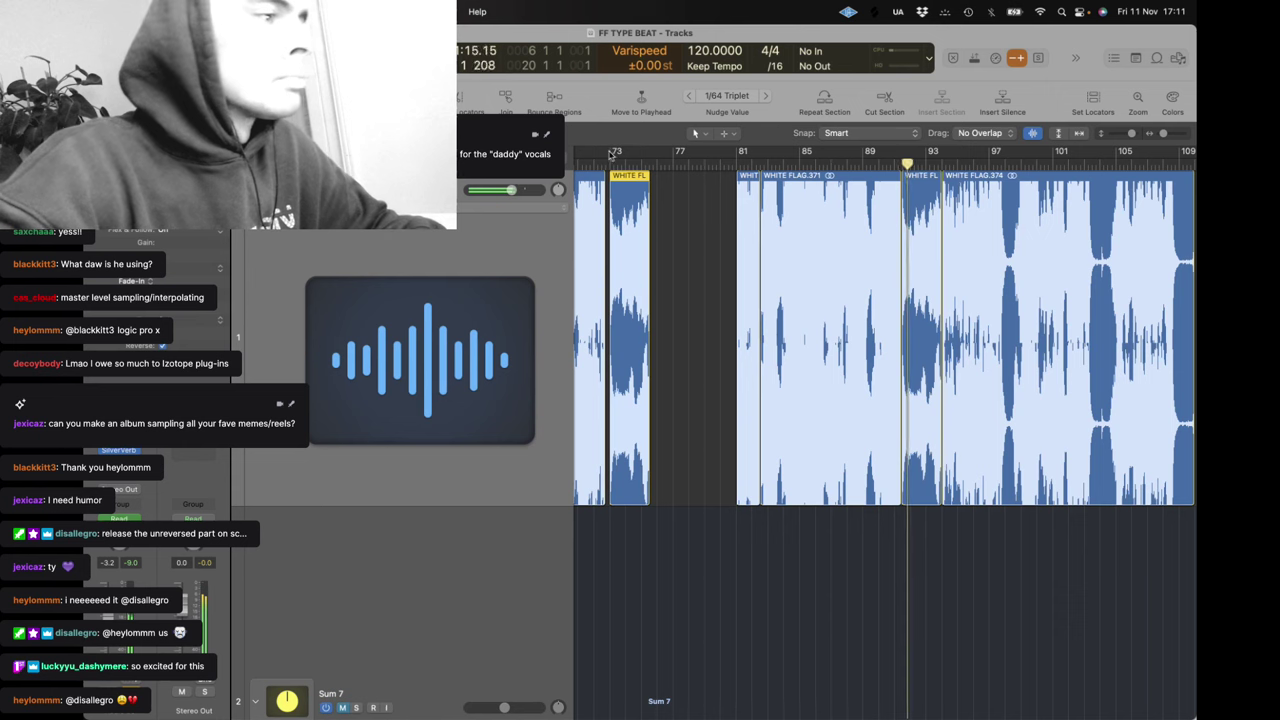
Set the cycle range to bars 73 to 75 and fine-tune the start of the copied region at bar 73
drag(611, 153, 645, 153)
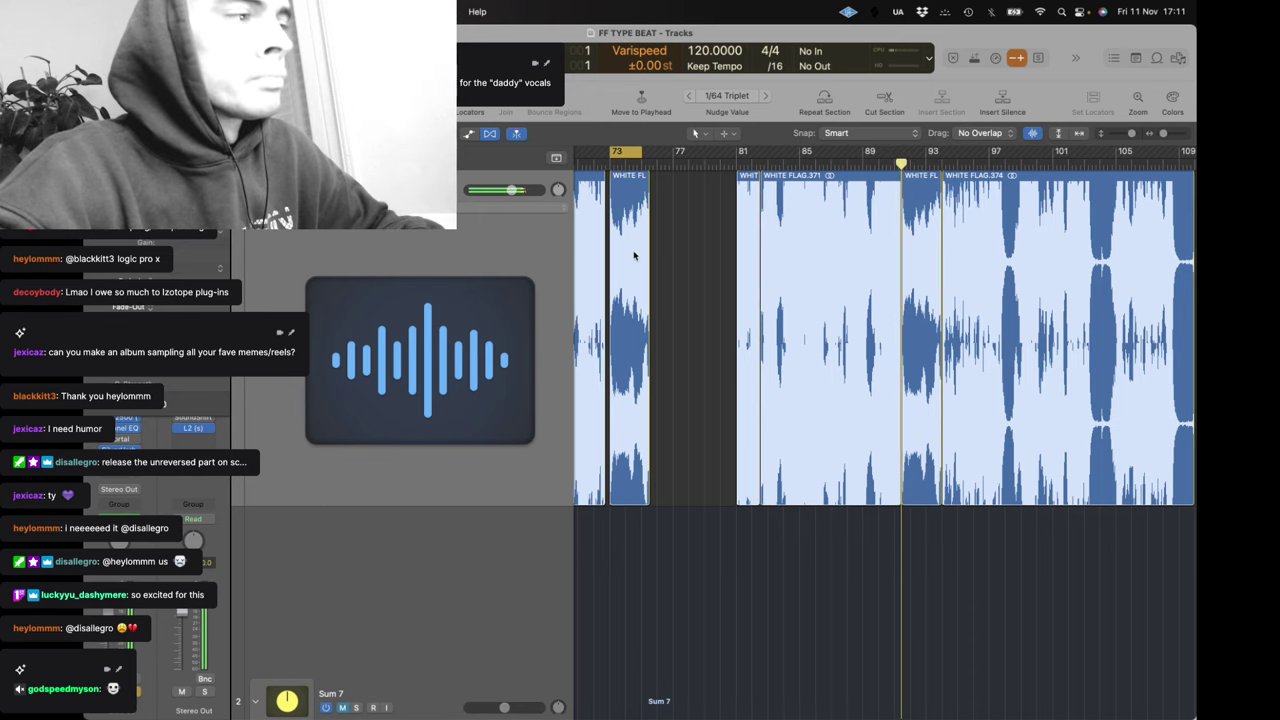
drag(1163, 133, 1170, 135)
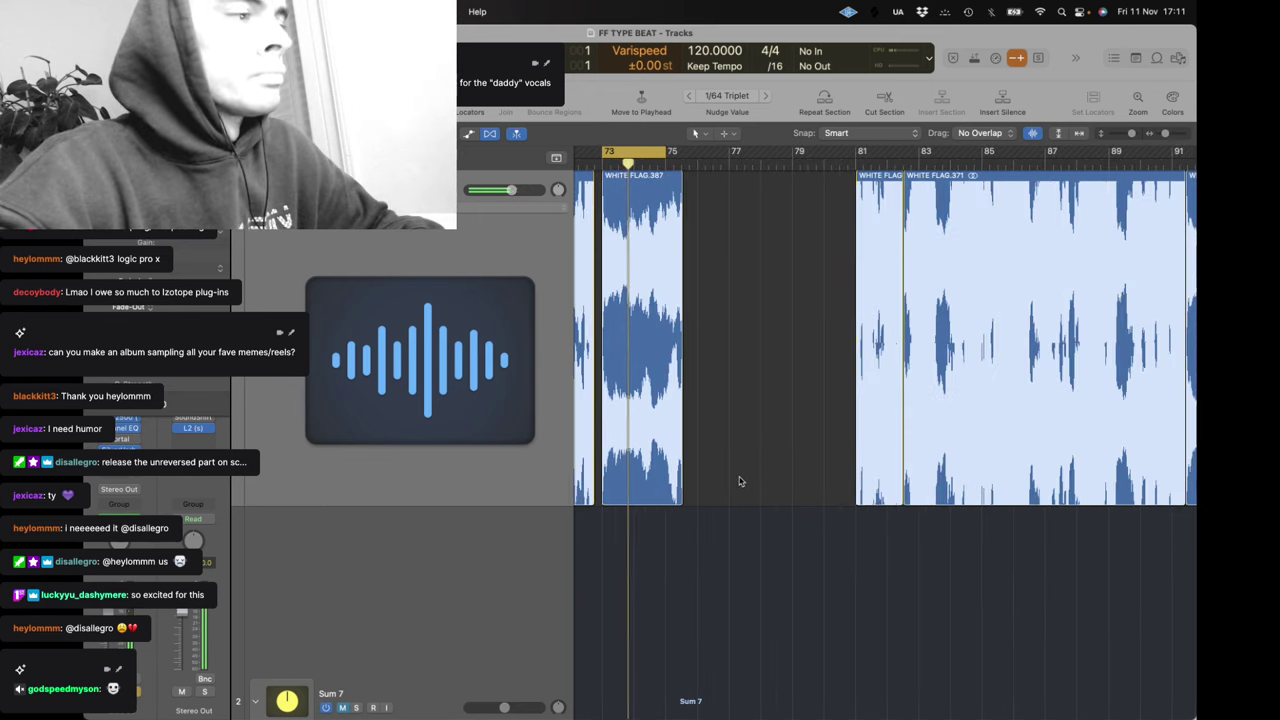
drag(653, 398, 661, 398)
drag(611, 491, 603, 490)
Turn cycling off and move the original region from bar 91 to bar 73, replacing the copy there
mouse_move(1168, 133)
mouse_down()
mouse_move(1186, 132)
mouse_move(1153, 135)
mouse_up()
scroll(954, 251, right, 3)
key(c)
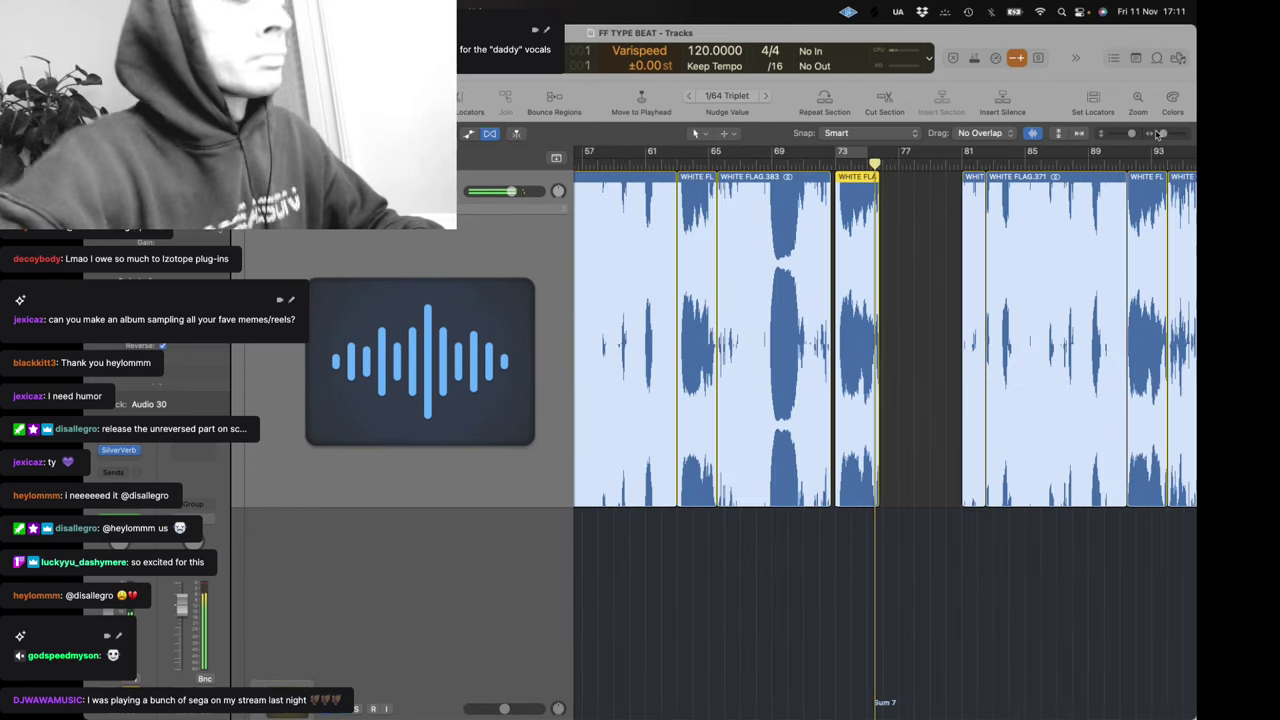
scroll(1041, 189, right, 2)
scroll(1040, 190, right, 2)
click(1020, 164)
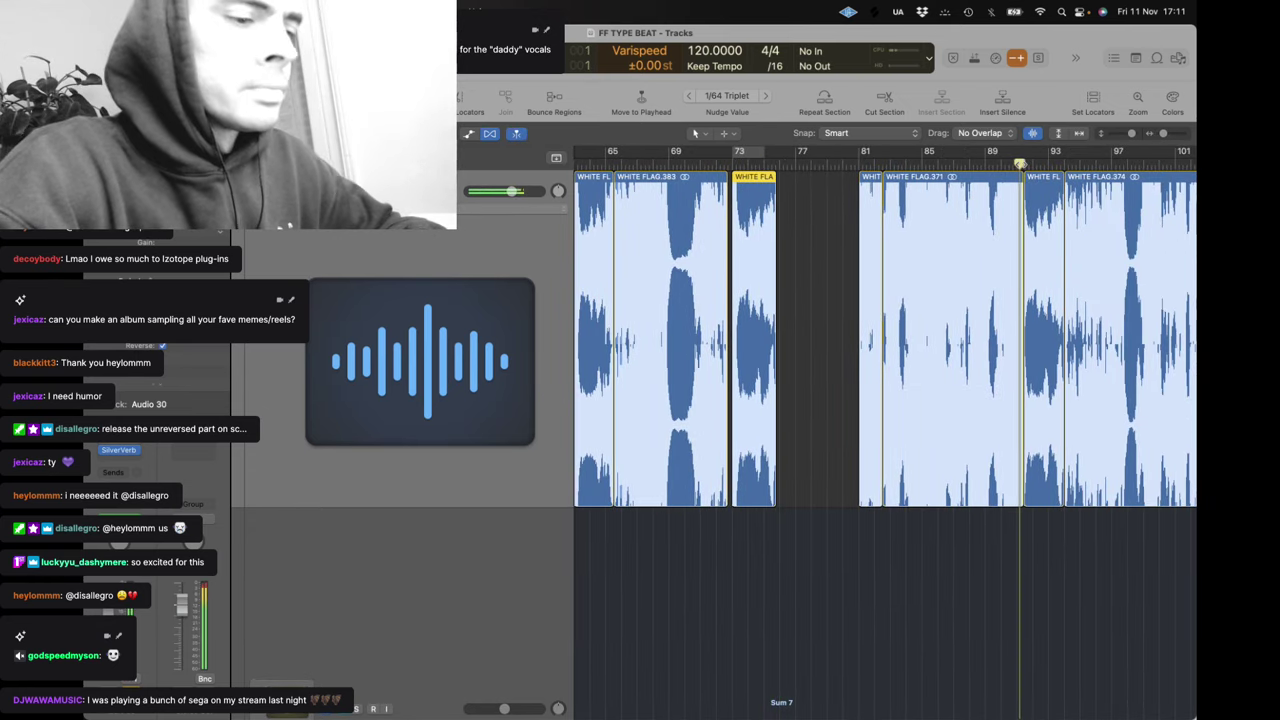
drag(1038, 212, 874, 216)
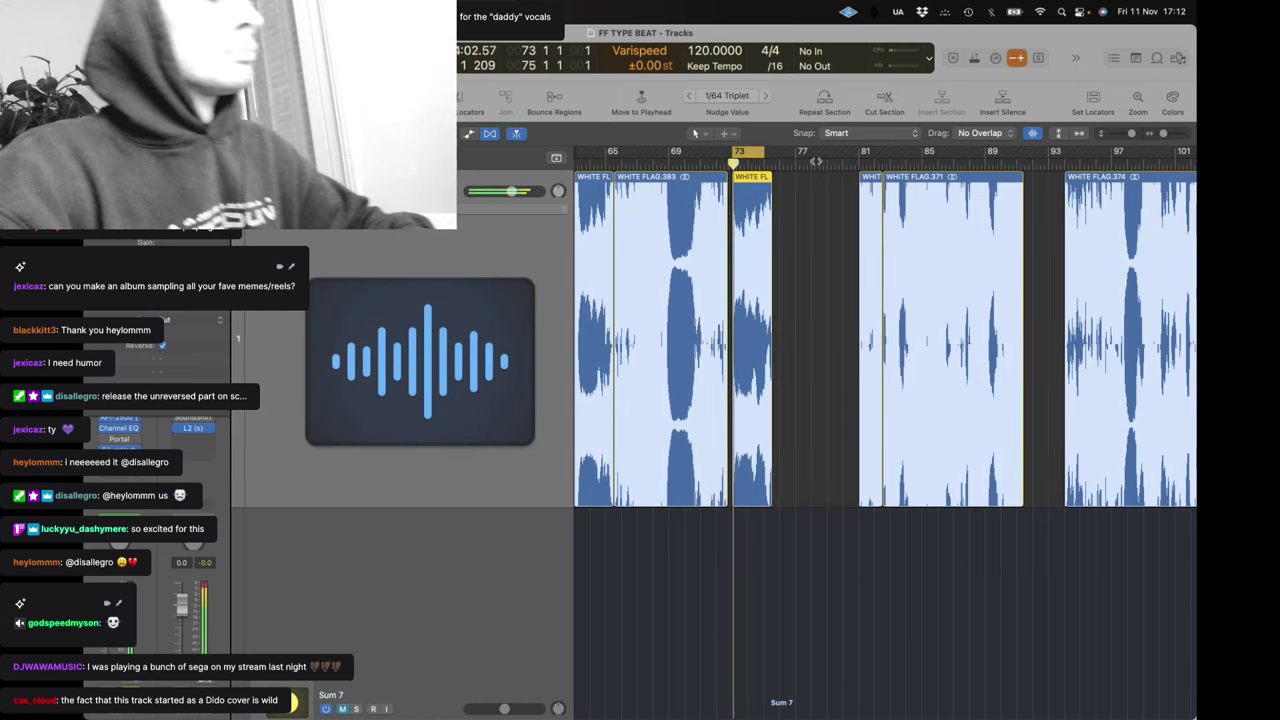
Shift WHITE FLAG.373 slightly earlier so its audible onset falls on bar 73, and play it back
drag(1168, 134, 1173, 134)
click(798, 554)
drag(746, 456, 659, 500)
key(space)
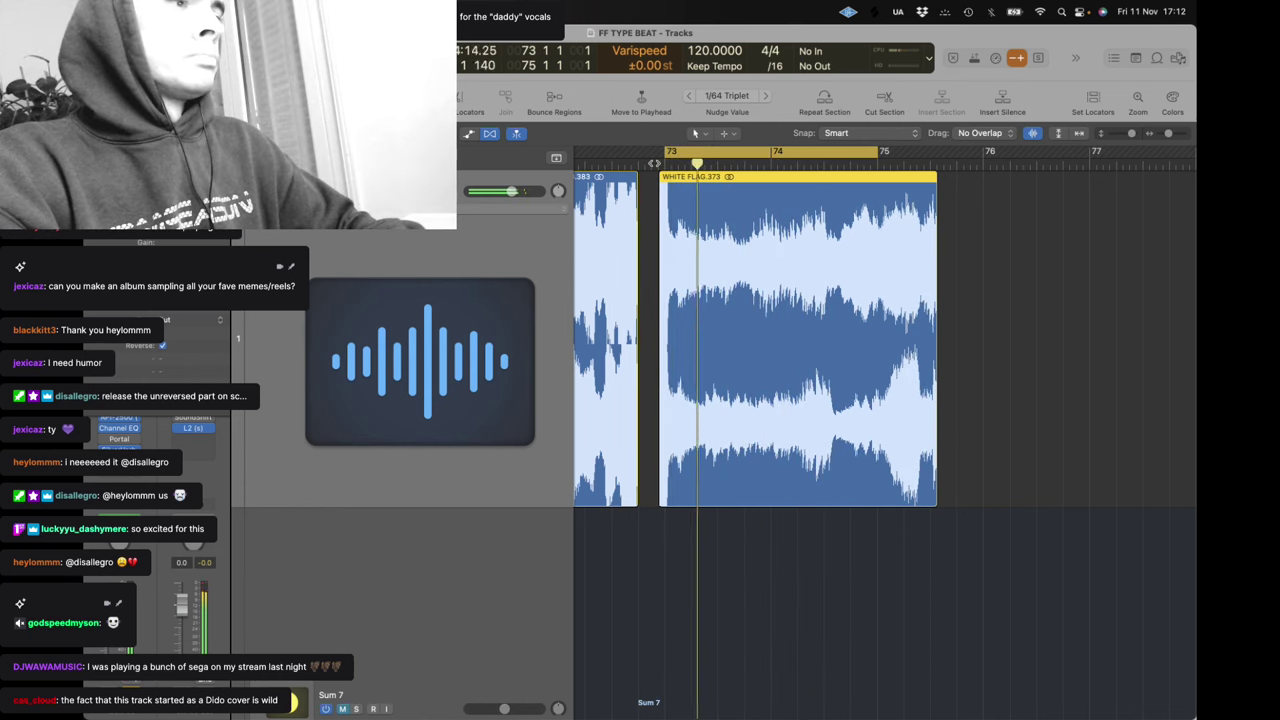
key(z)
key(z)
click(990, 213)
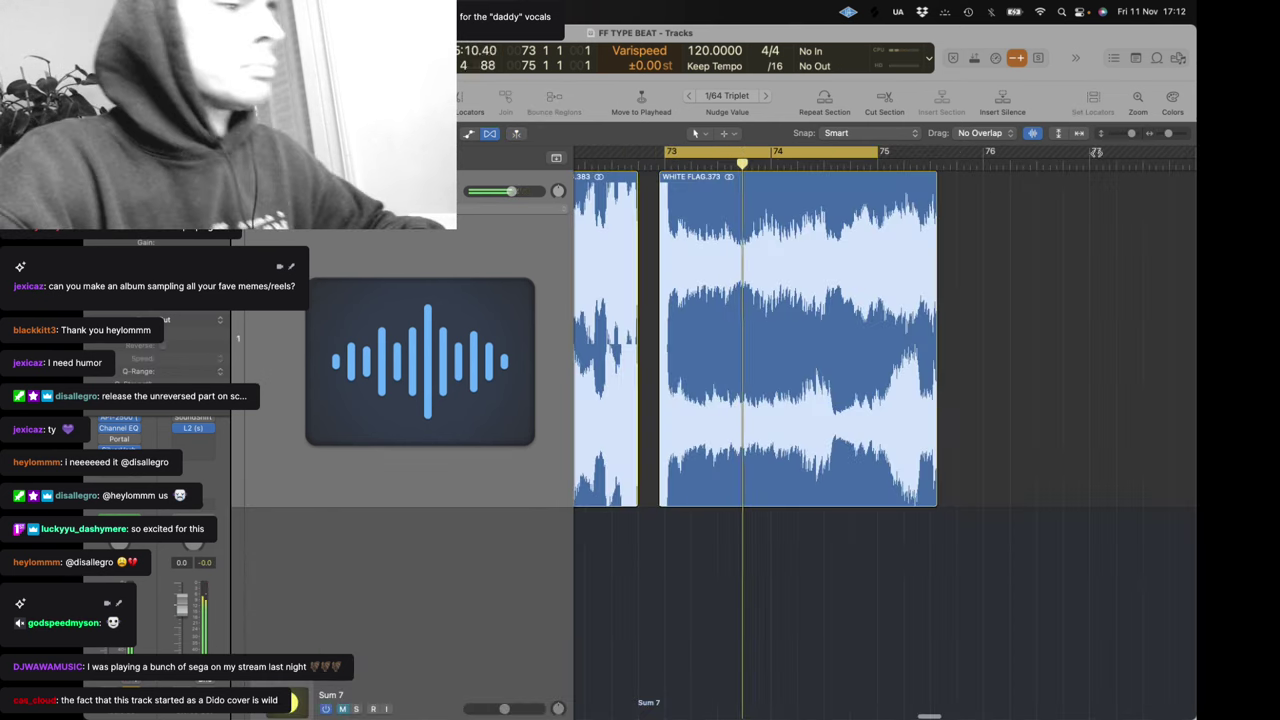
Copy the short region at bar 81 into the gap at bar 77
drag(1168, 134, 1161, 137)
scroll(868, 175, right, 5)
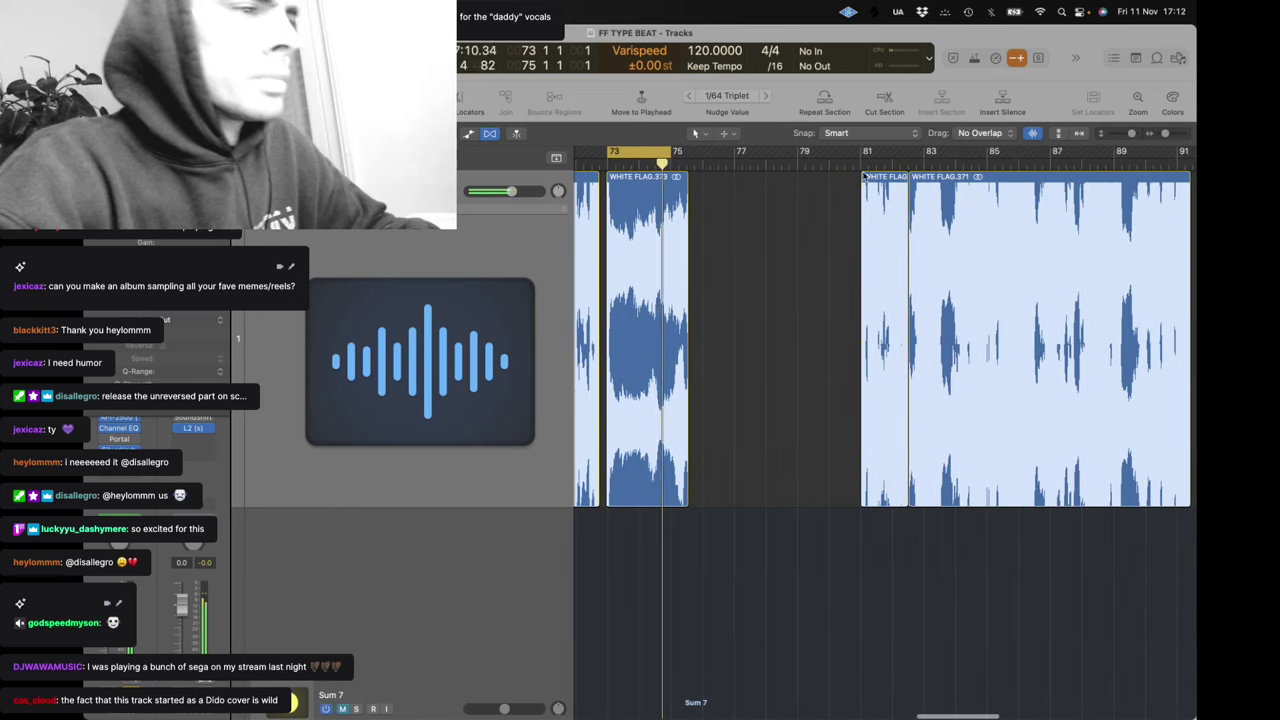
scroll(848, 205, right, 3)
click(802, 227)
drag(802, 226, 677, 229)
Audition the earlier split-out passages and move the short region after bar 33 to about bar 79.5
scroll(678, 231, left, 10)
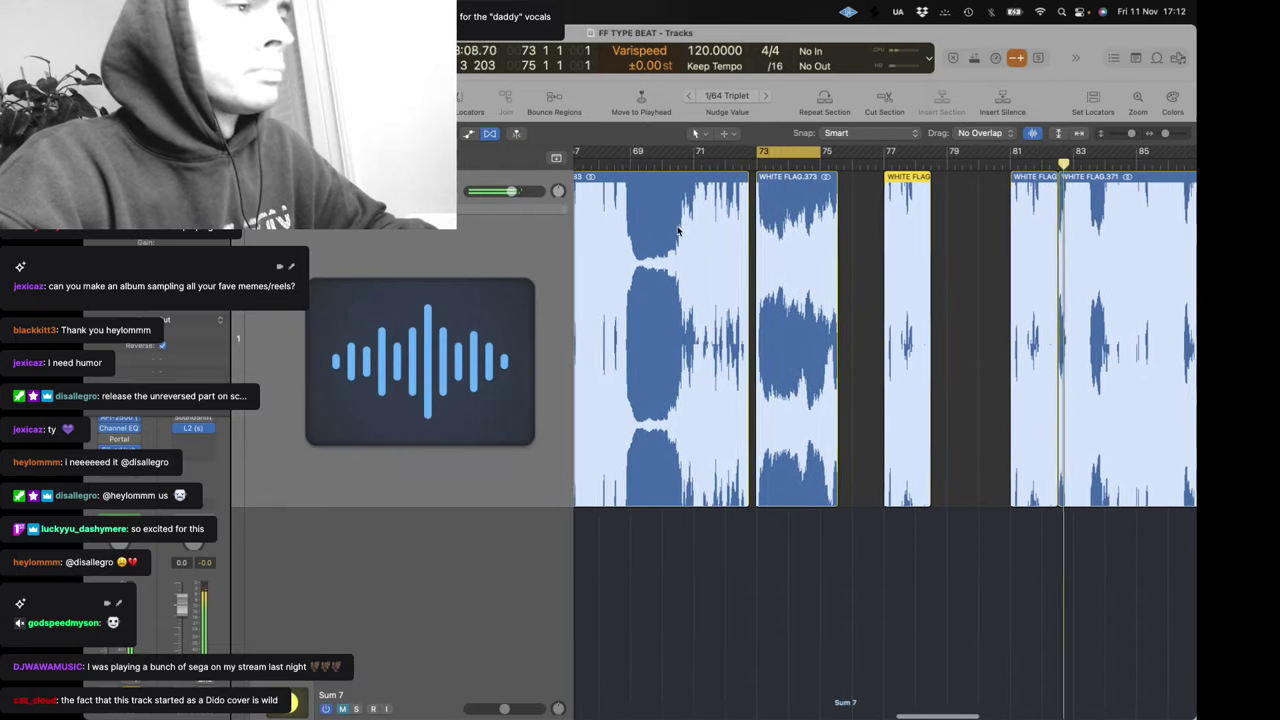
scroll(678, 231, left, 1)
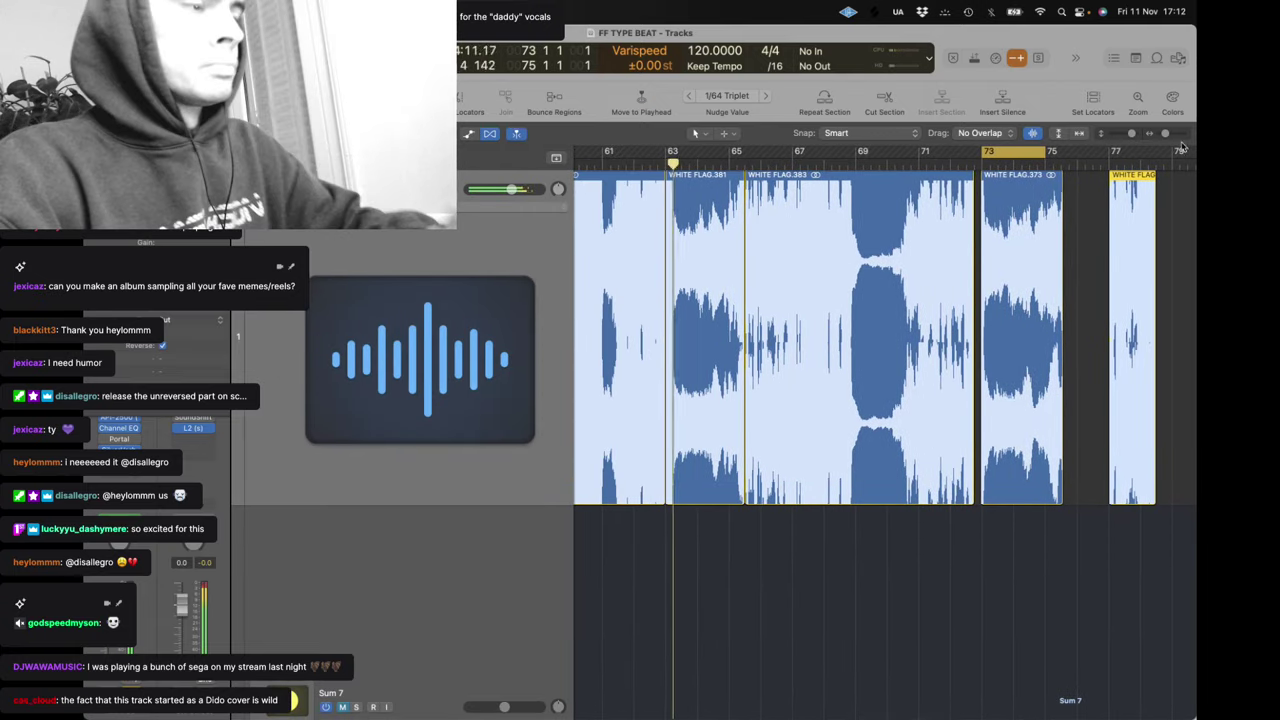
drag(1164, 134, 1160, 134)
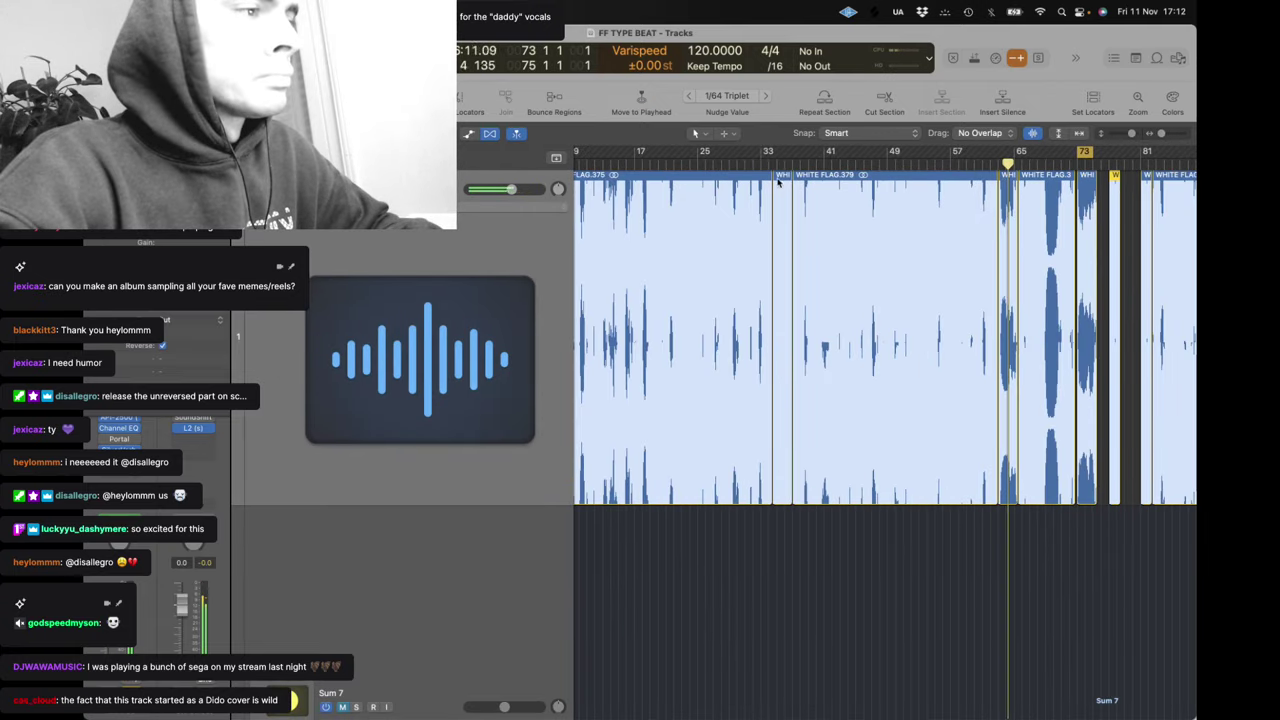
click(768, 160)
drag(782, 224, 1138, 254)
scroll(1138, 254, right, 5)
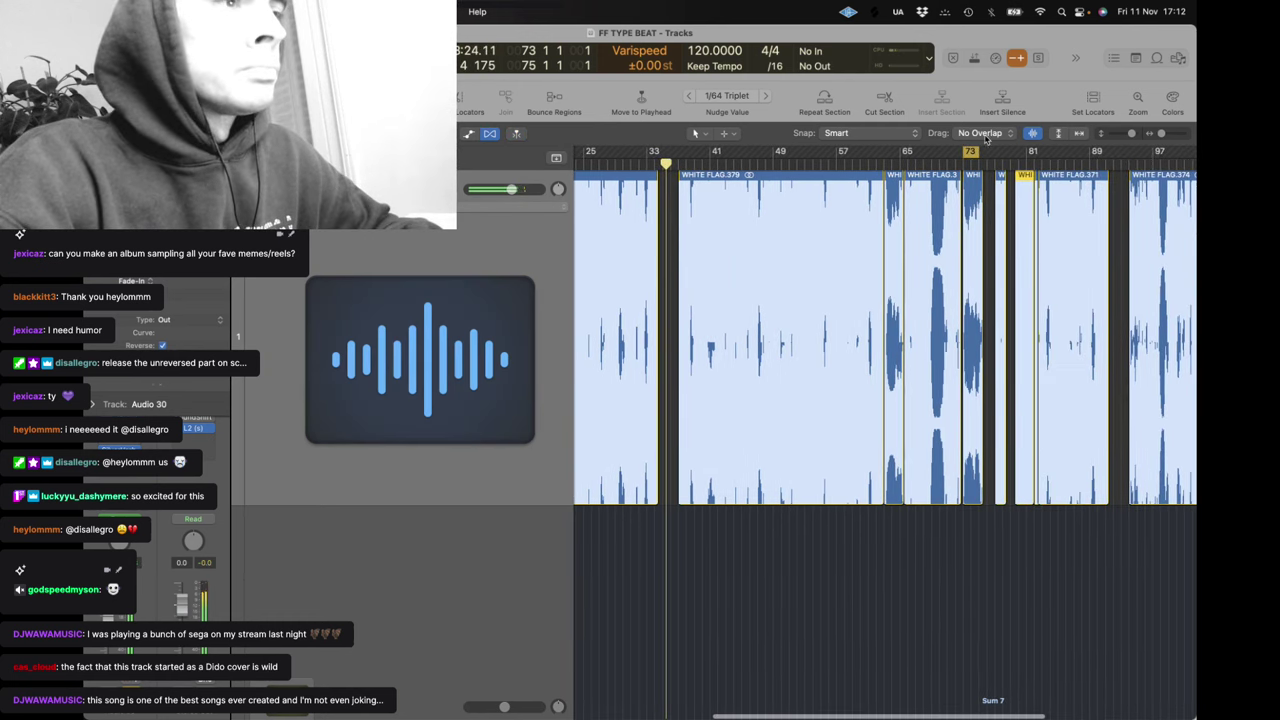
Set the cycle range to bars 77 to 82 and play the newly placed regions in it
drag(993, 152, 1034, 152)
key(space)
drag(1162, 134, 1178, 138)
scroll(1031, 229, right, 2)
click(823, 251)
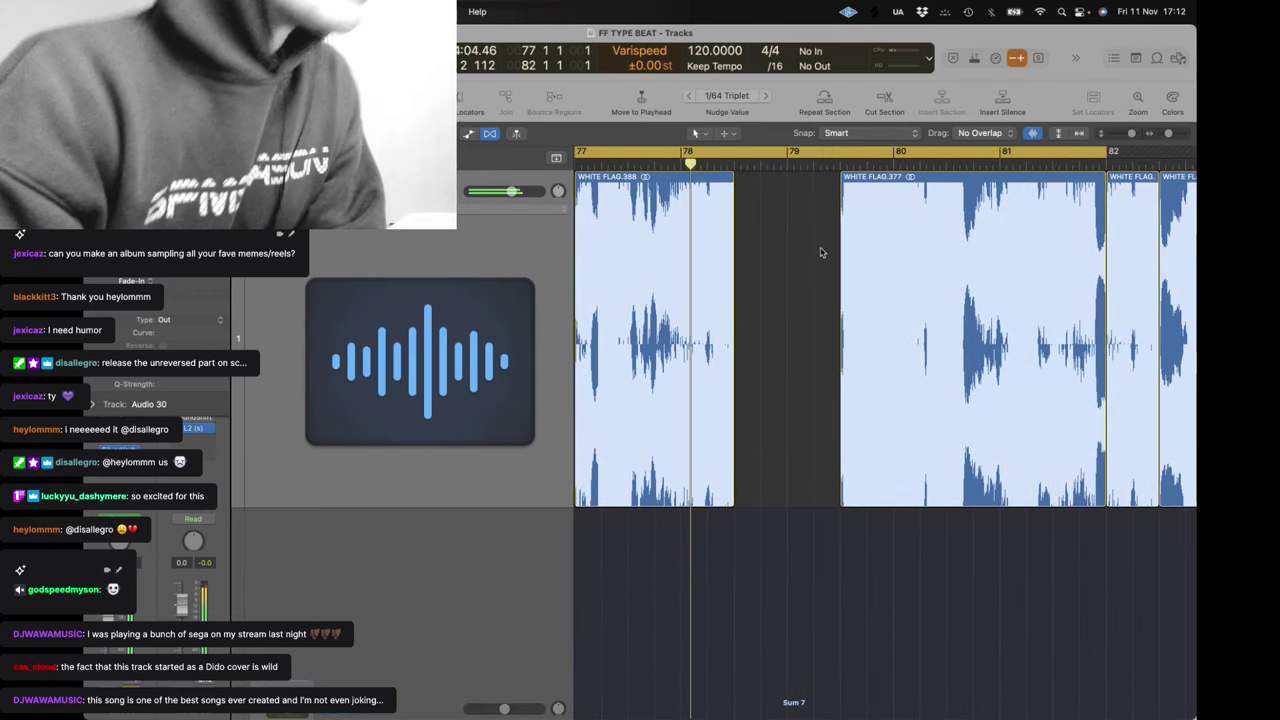
Trim the opening off WHITE FLAG.388 and move the region back to start at bar 77
scroll(822, 252, left, 4)
scroll(850, 404, right, 2)
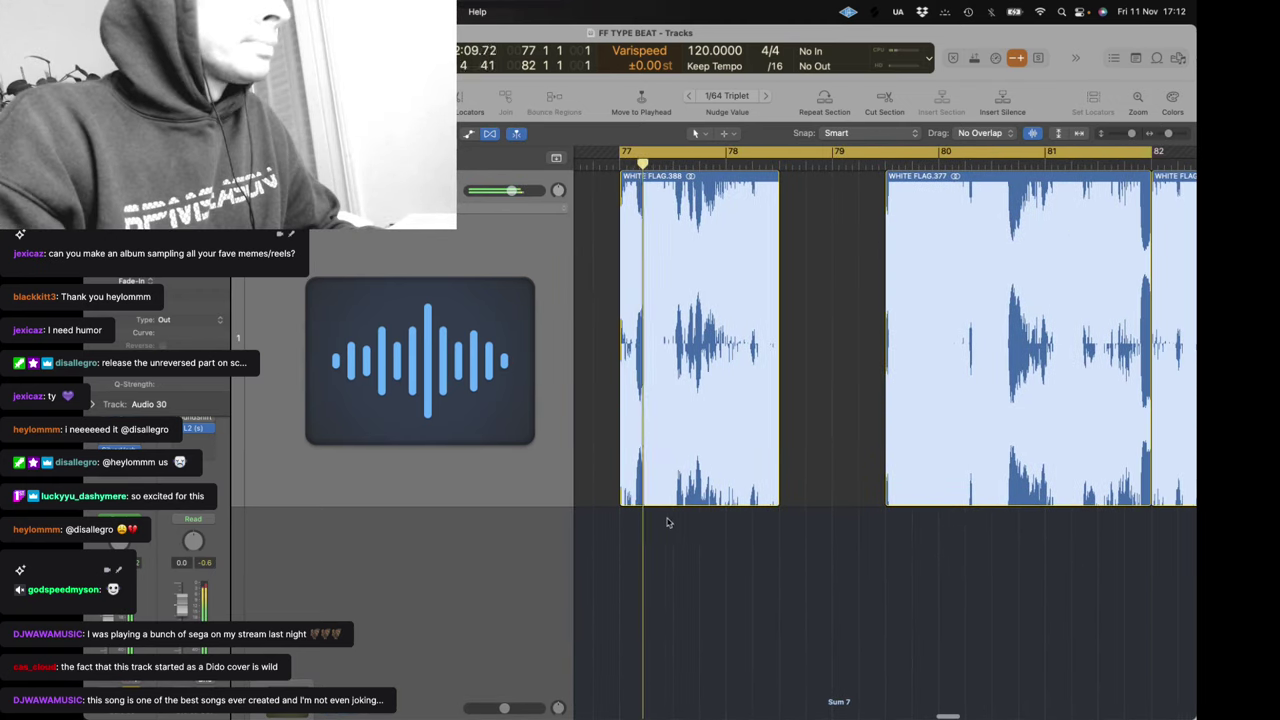
drag(636, 511, 644, 500)
drag(702, 468, 678, 466)
click(819, 446)
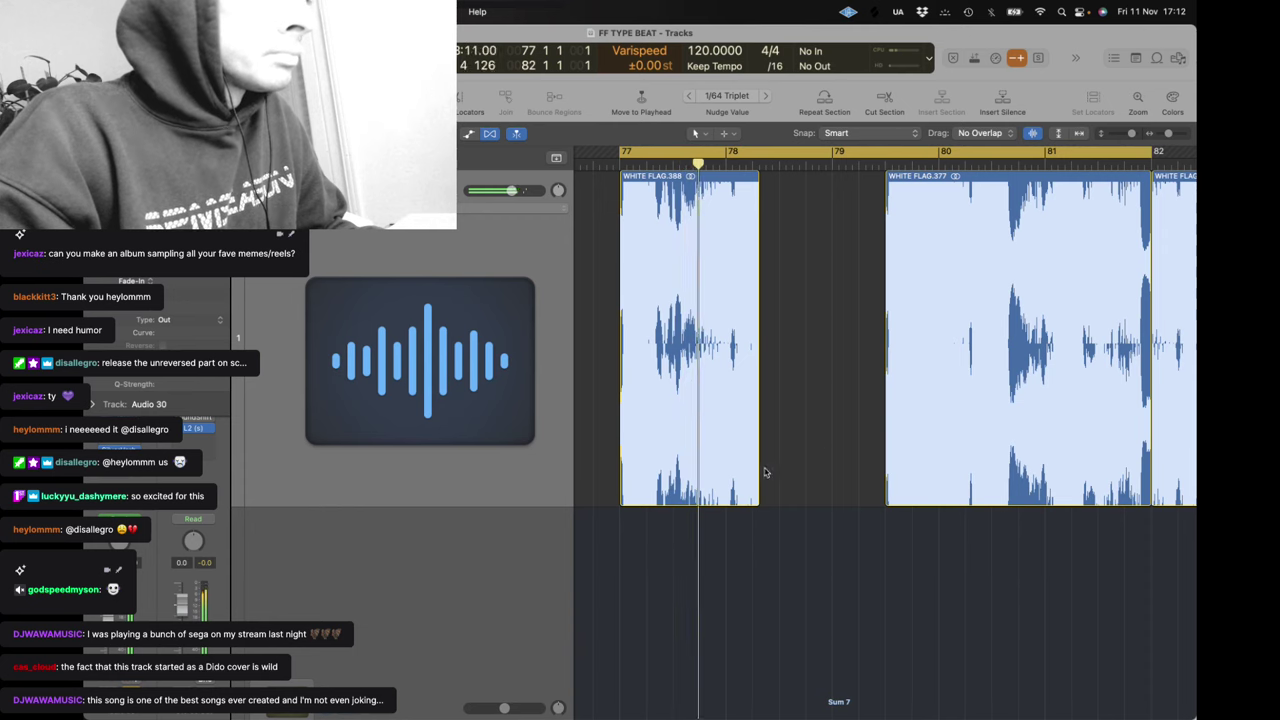
Cut off the tail of WHITE FLAG.388 just after bar 78 and time-compress the rest to end at bar 78
drag(758, 495, 727, 498)
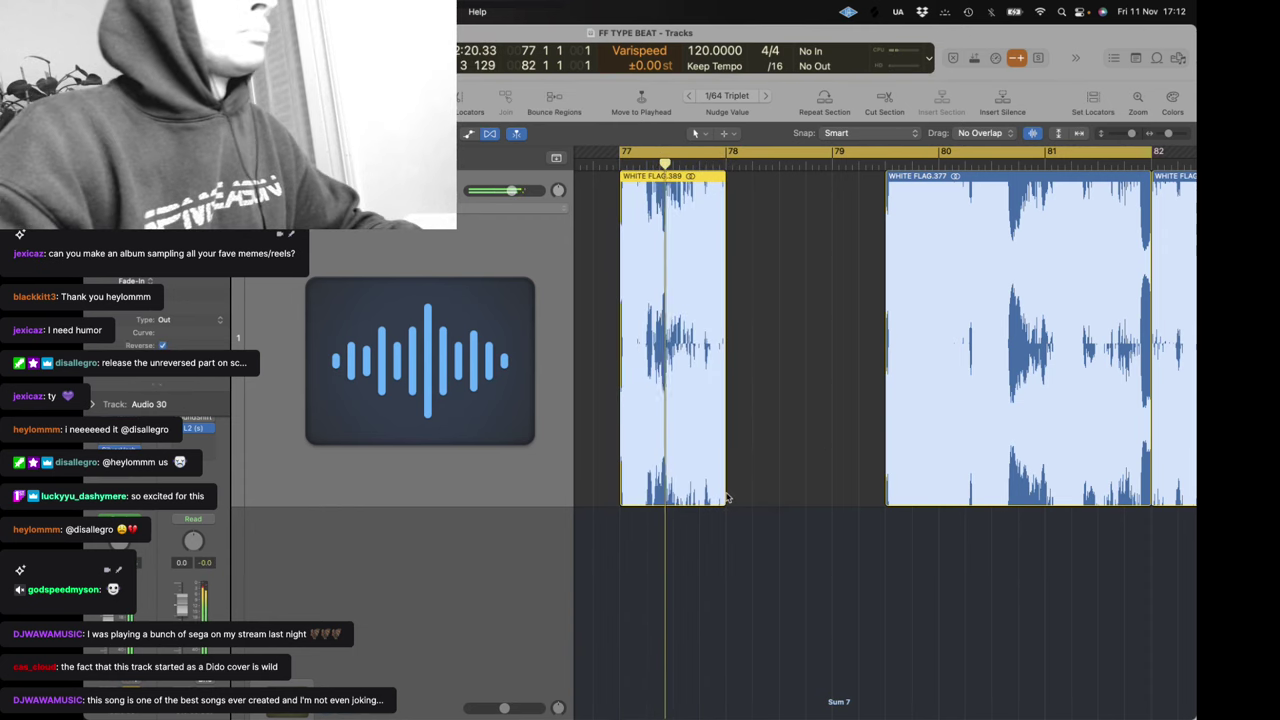
key(super+z)
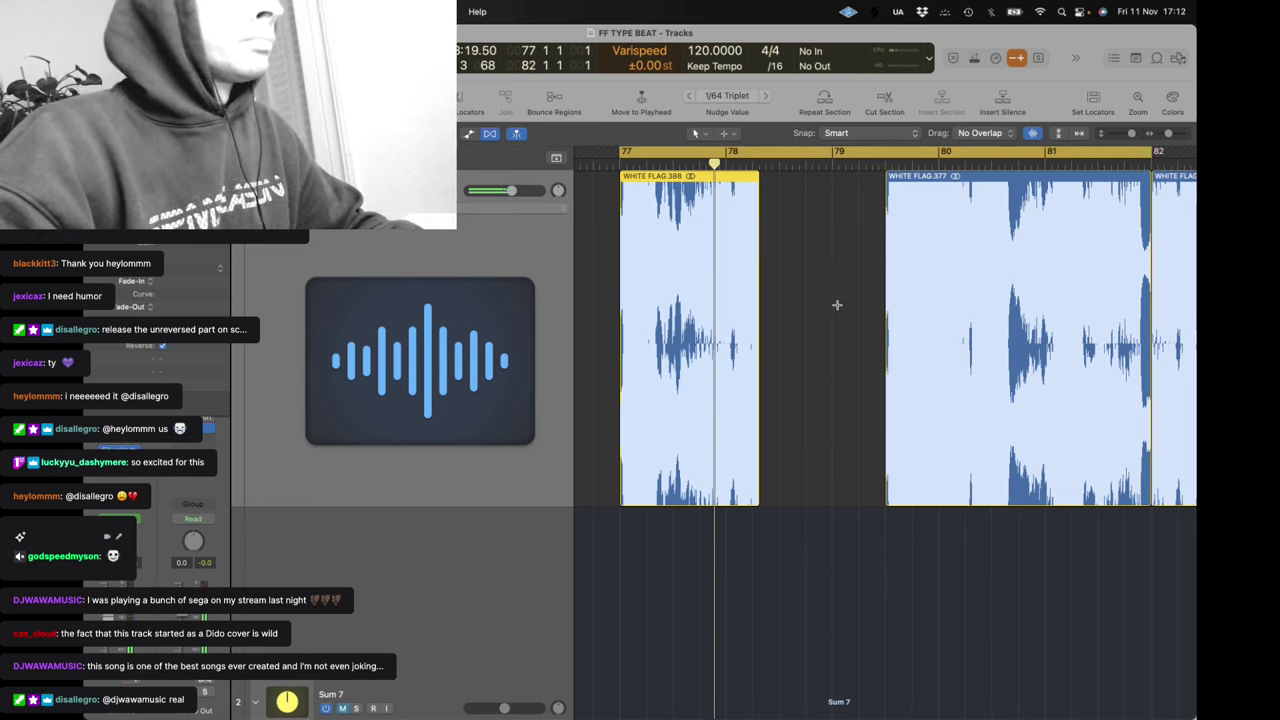
drag(786, 222, 732, 224)
key(Delete)
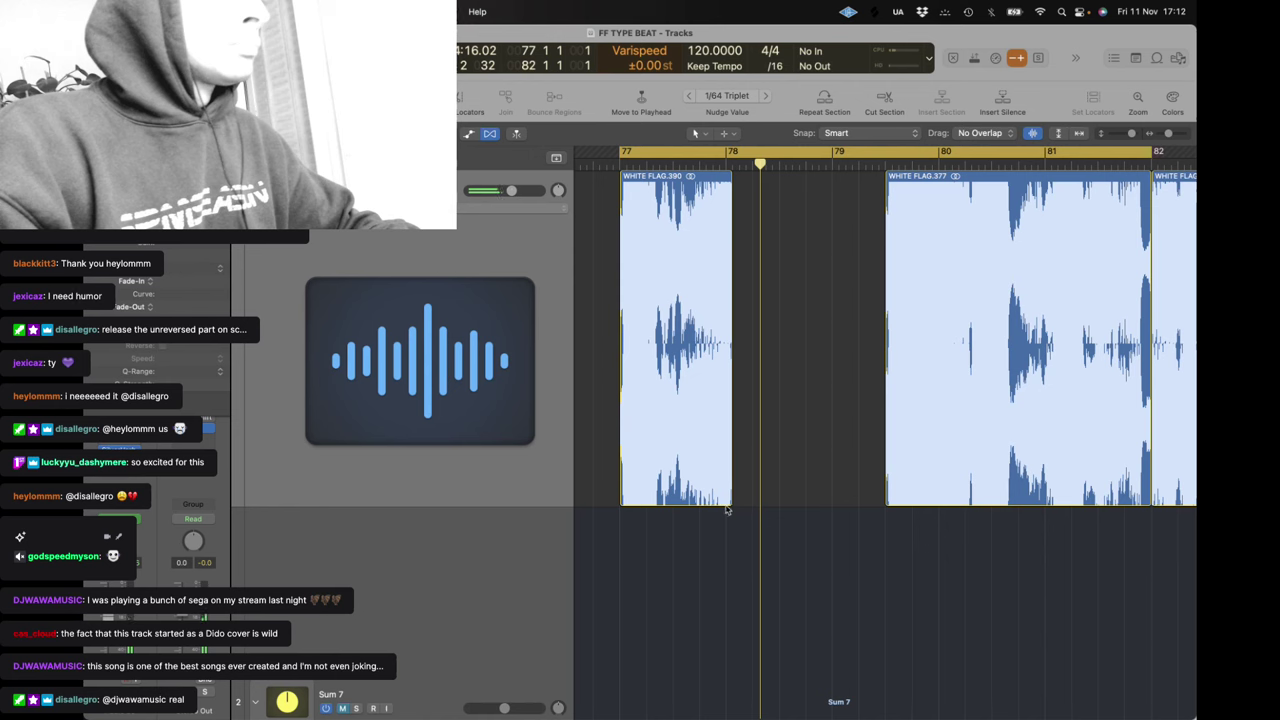
drag(727, 510, 721, 510)
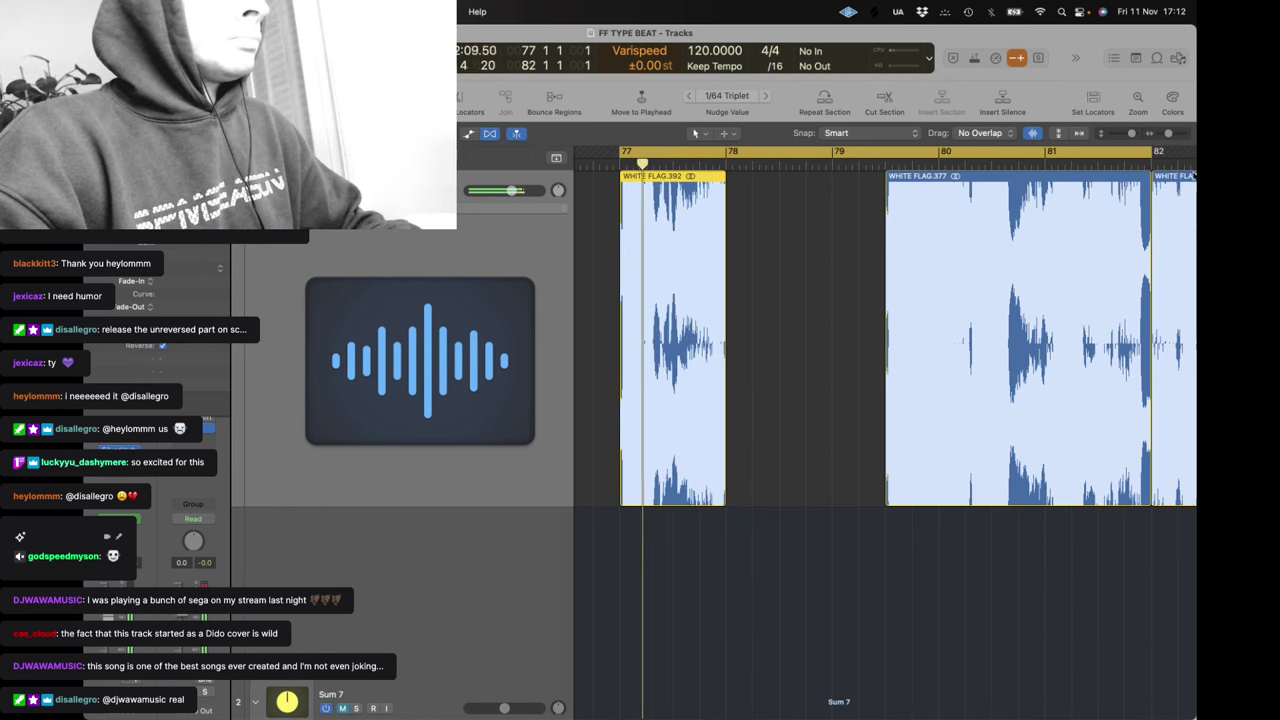
Move the short leftover region from bar 82 to bar 76 and loop bars 76 to 78
drag(1168, 134, 1164, 134)
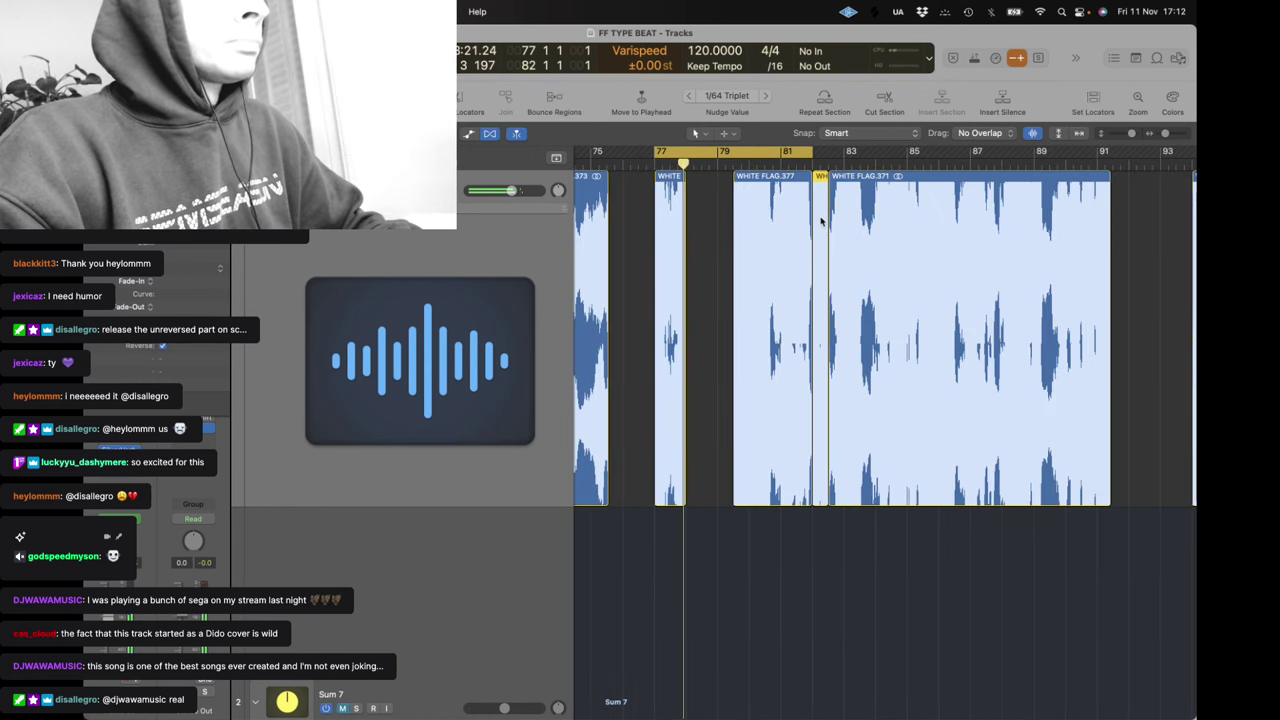
drag(821, 221, 631, 218)
drag(622, 154, 690, 156)
key(space)
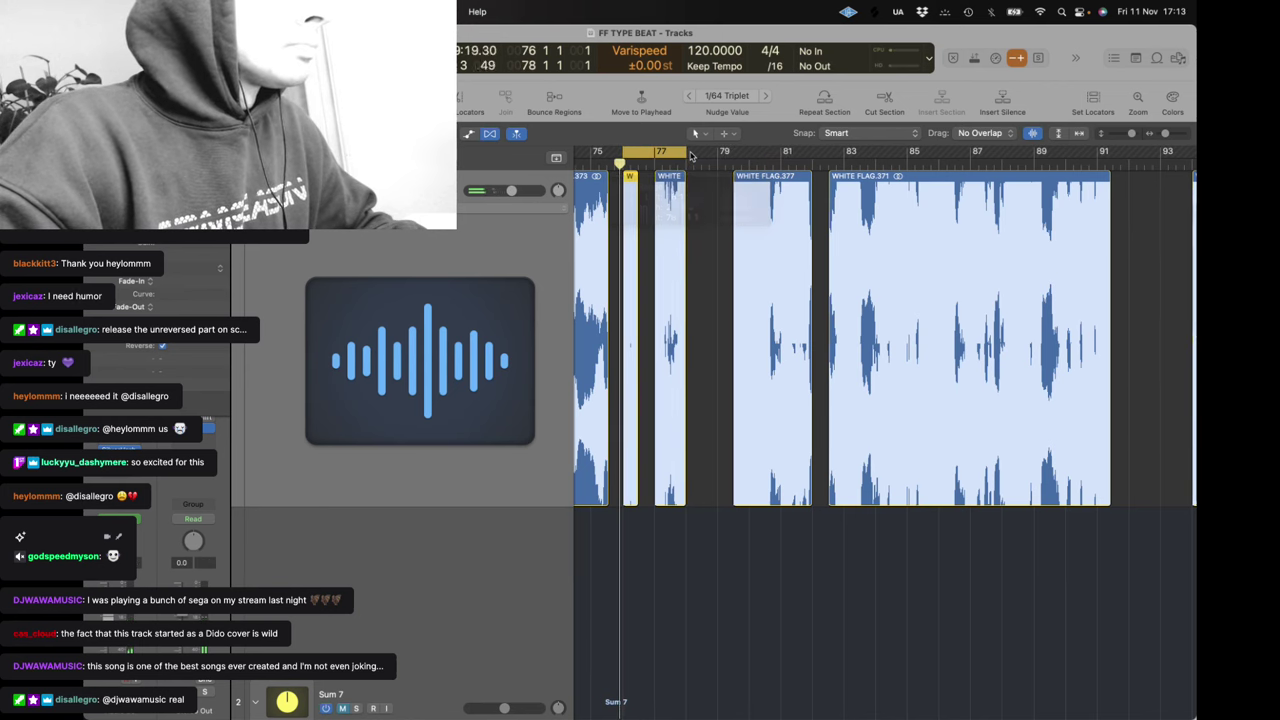
key(super+Right)
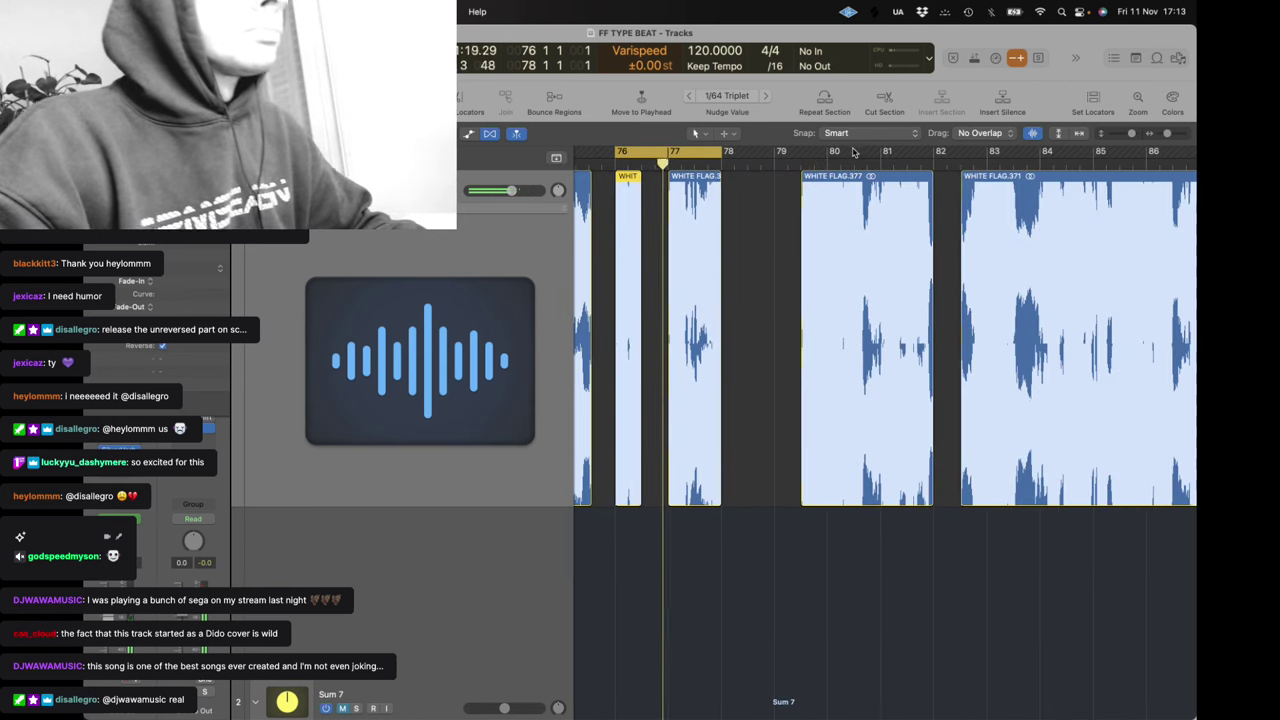
Audition WHITE FLAG.377 and delete its opening up to just after bar 80
click(860, 162)
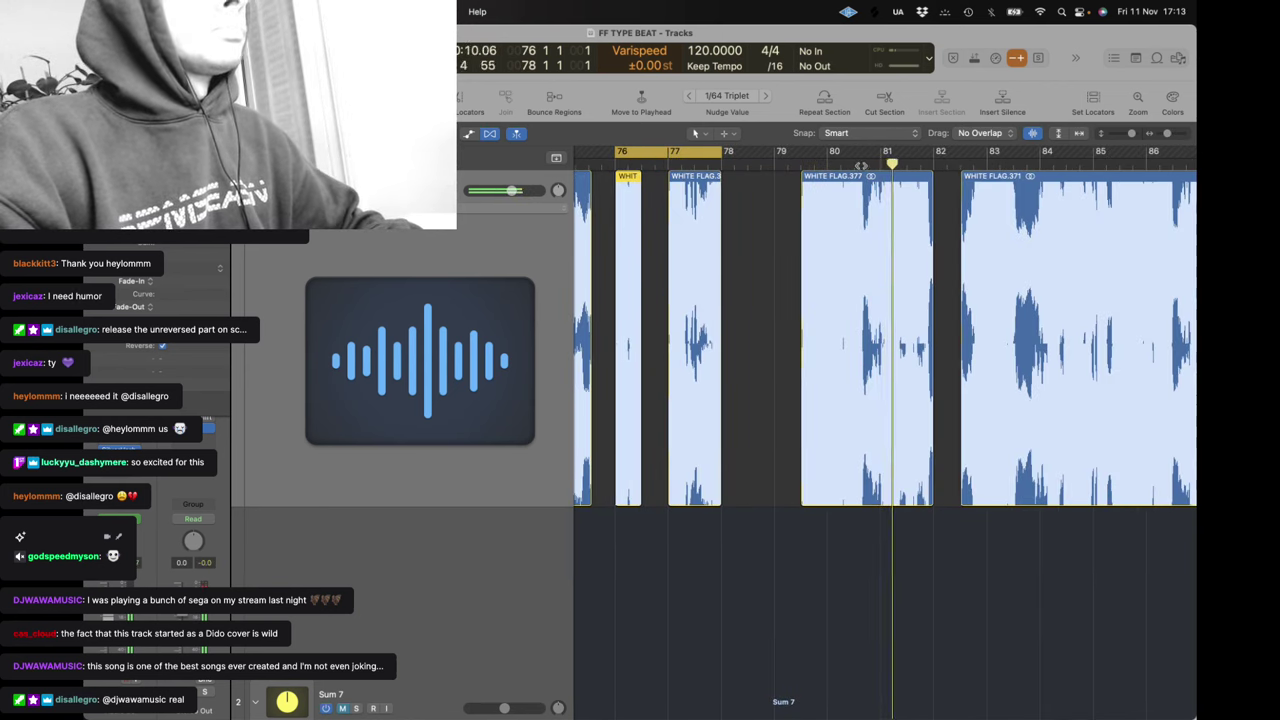
click(789, 163)
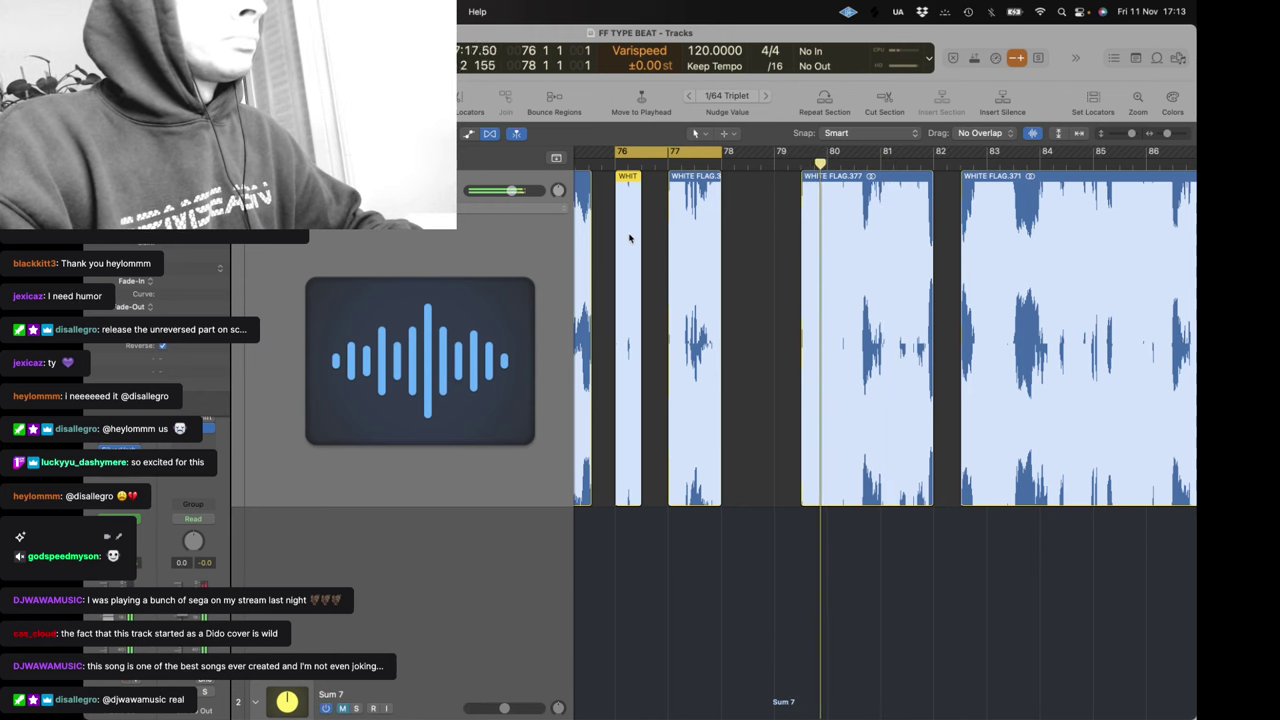
scroll(844, 215, right, 2)
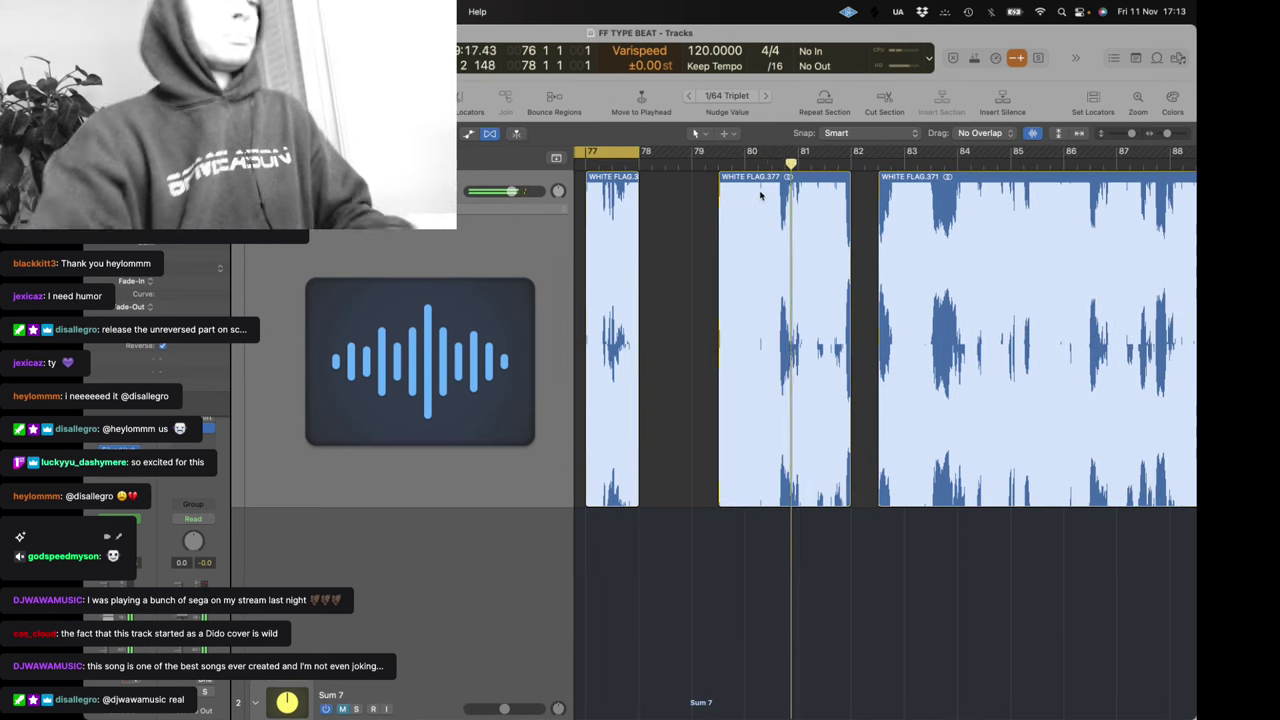
key(super+BackSpace)
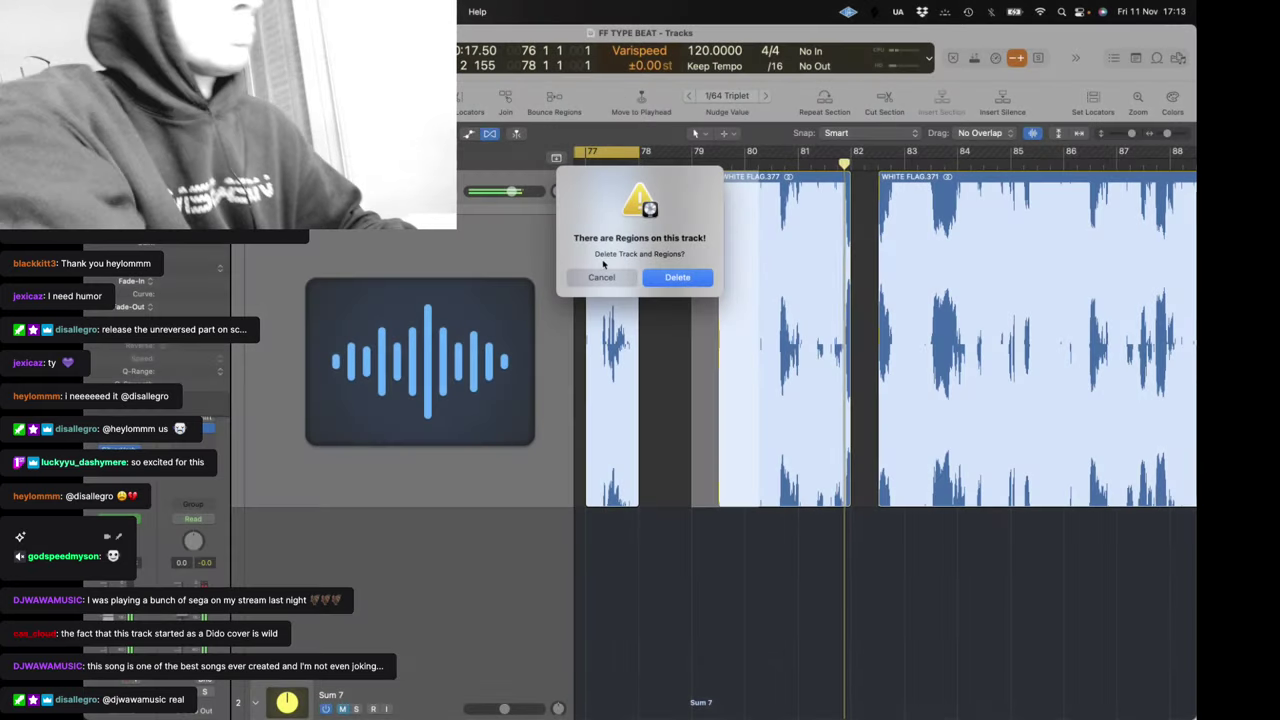
click(600, 279)
key(BackSpace)
key(t)
key(p)
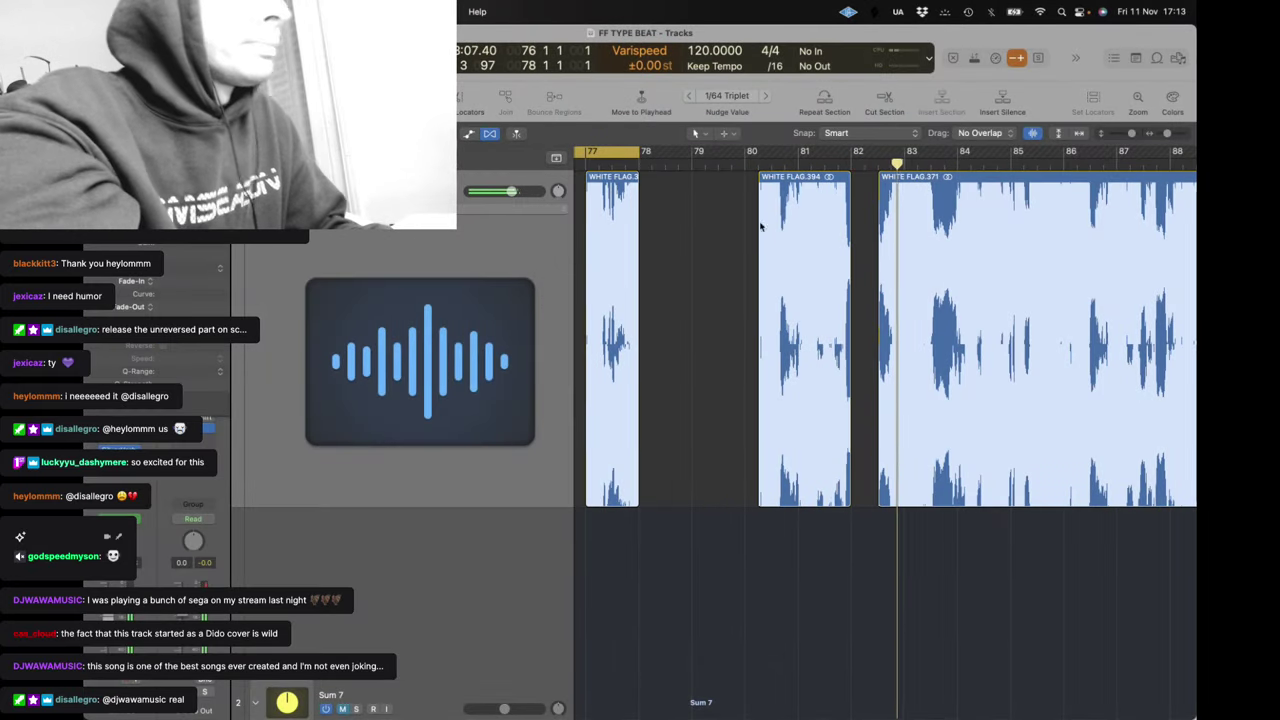
click(703, 243)
key(space)
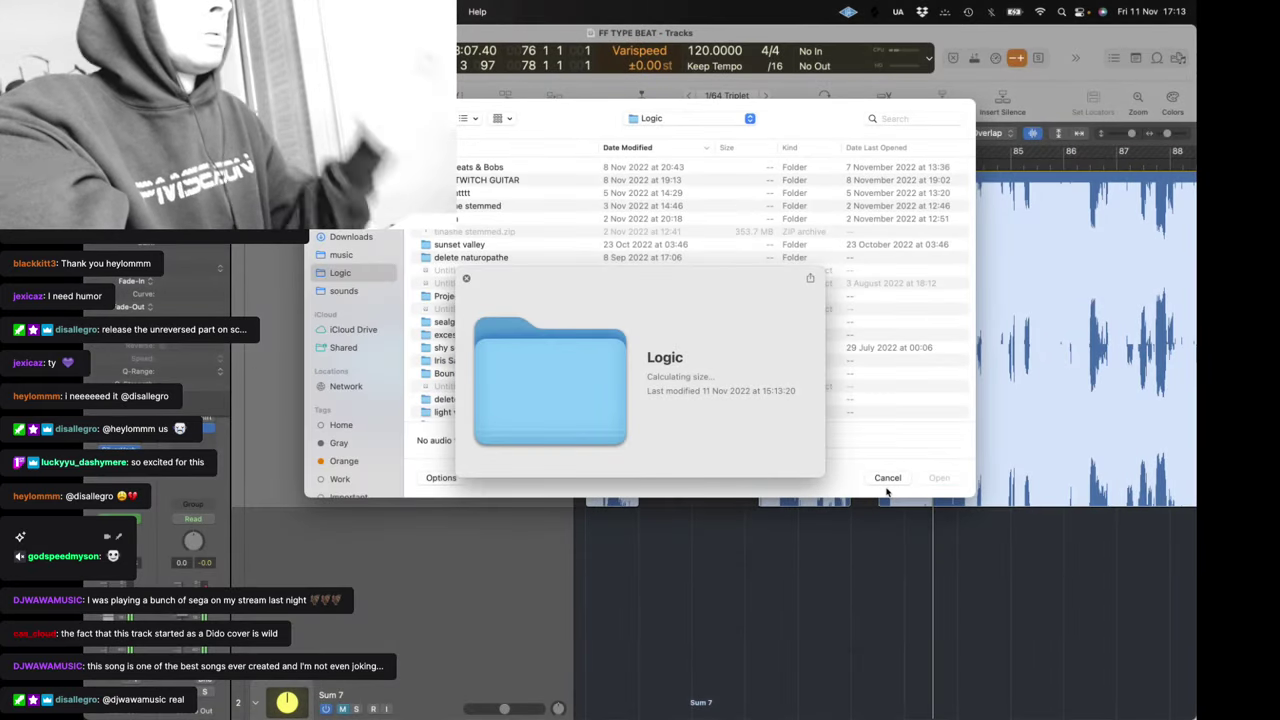
click(887, 478)
scroll(715, 379, left, 5)
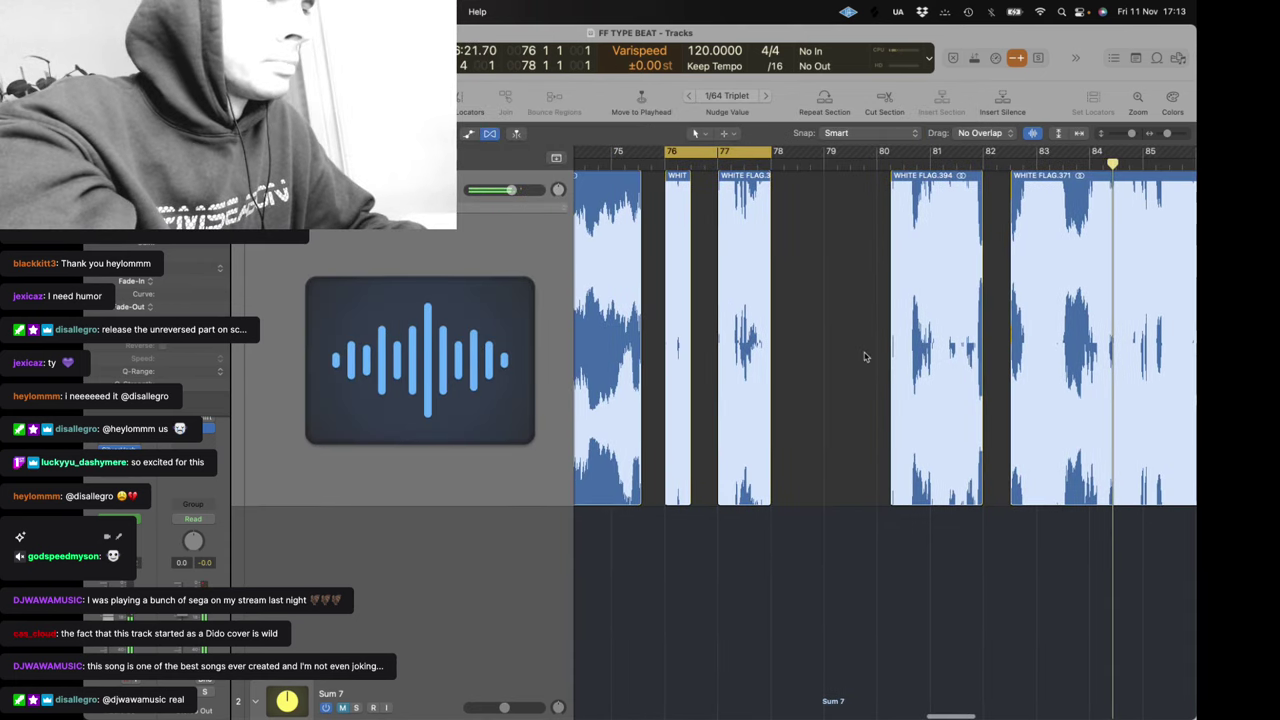
Delete the short region at bar 76, then trim the opening of WHITE FLAG.394 while looping bars 80 to 82
key(Delete)
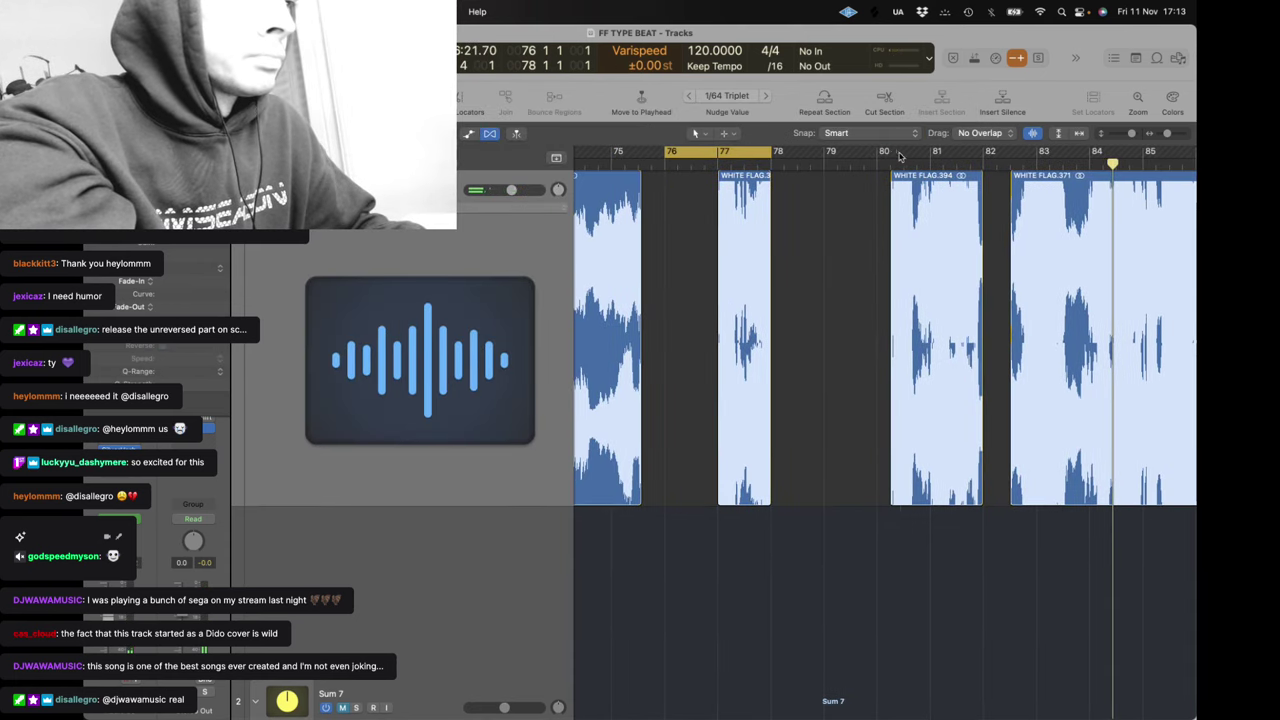
drag(878, 157, 977, 157)
key(space)
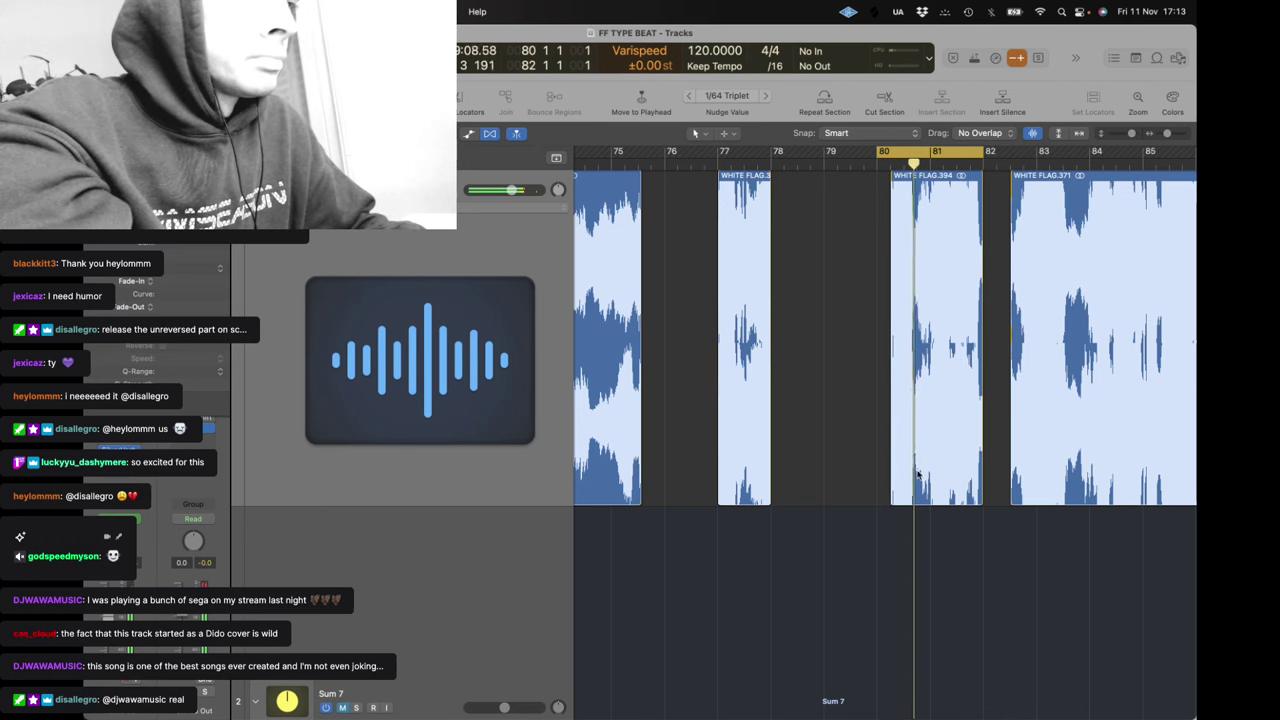
drag(891, 503, 894, 503)
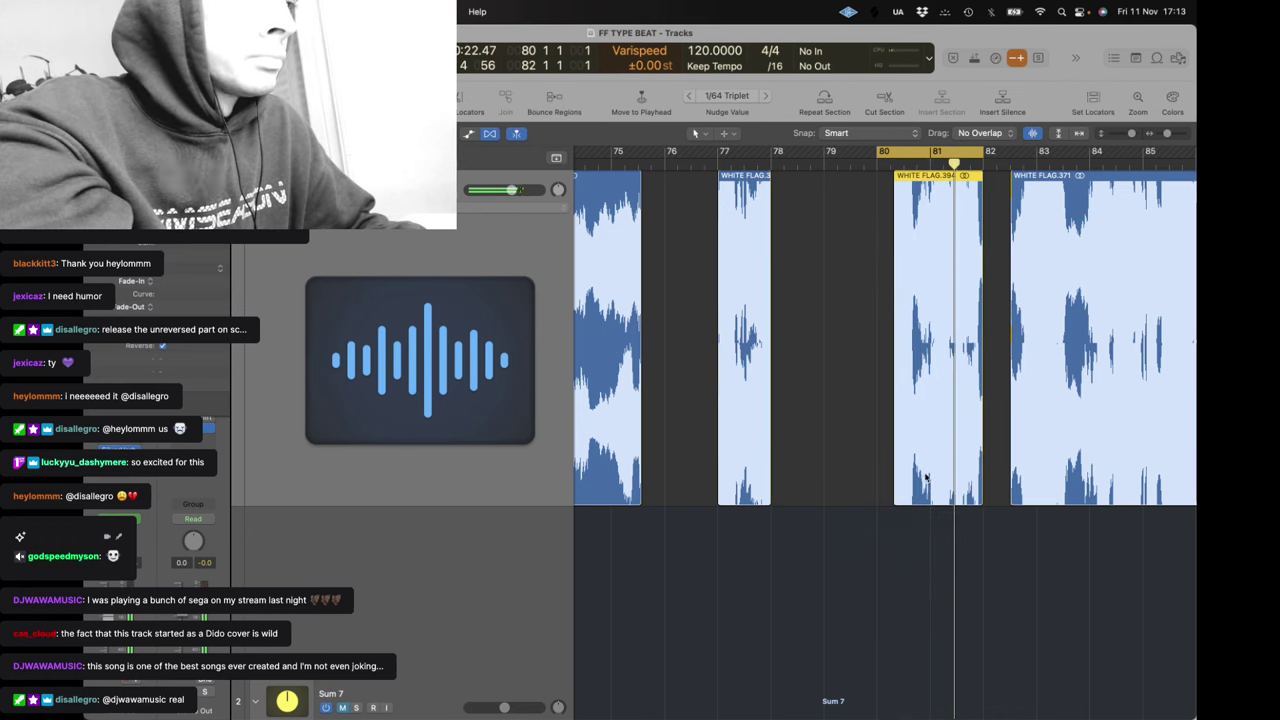
Cut off the tail of WHITE FLAG.394, copy the remaining part to bar 76, and play bars 76 to 78 in a loop
drag(990, 256, 675, 254)
drag(668, 156, 785, 163)
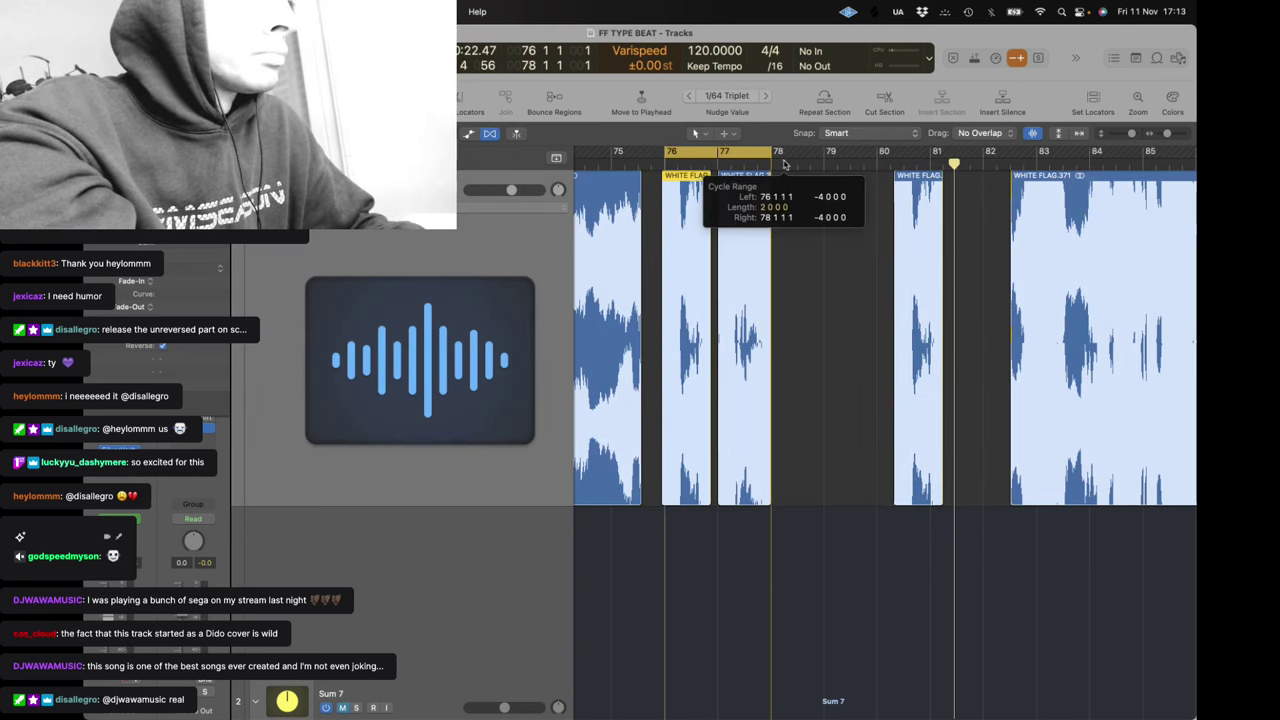
key(space)
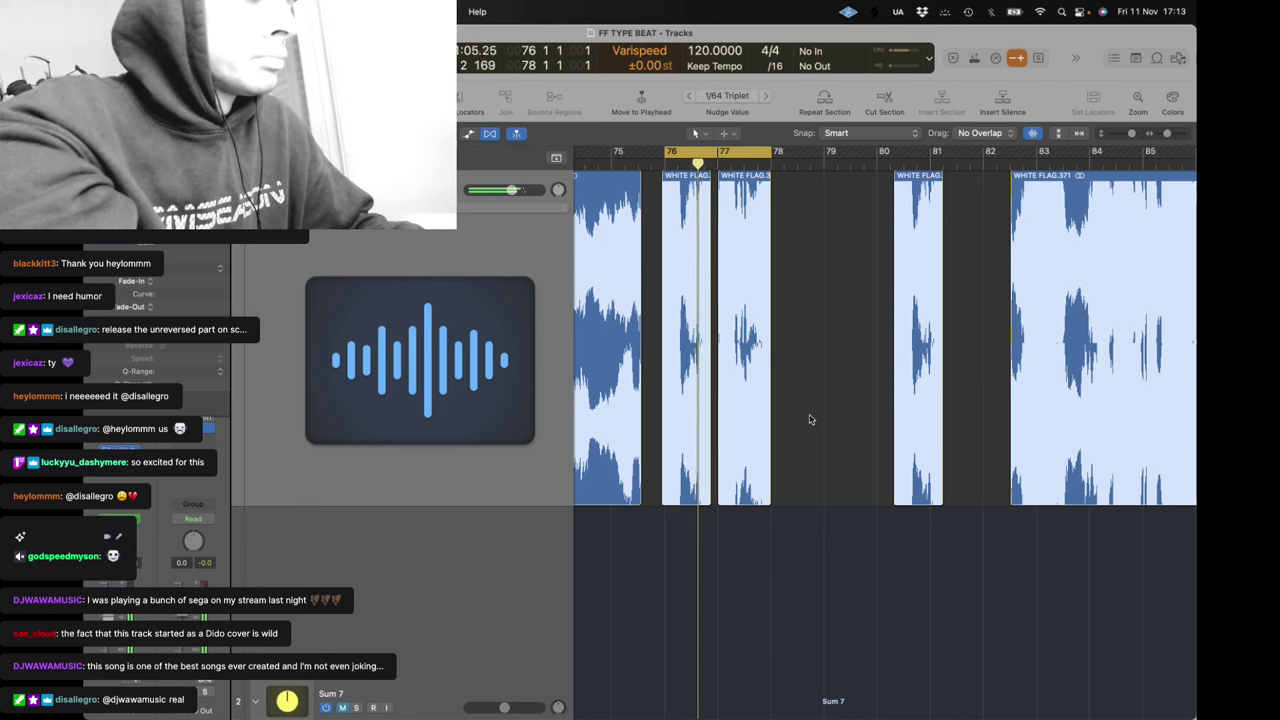
Align the copied region's start with bar 76 and time-stretch its end to bar 77
key(super+Right)
key(super+Right)
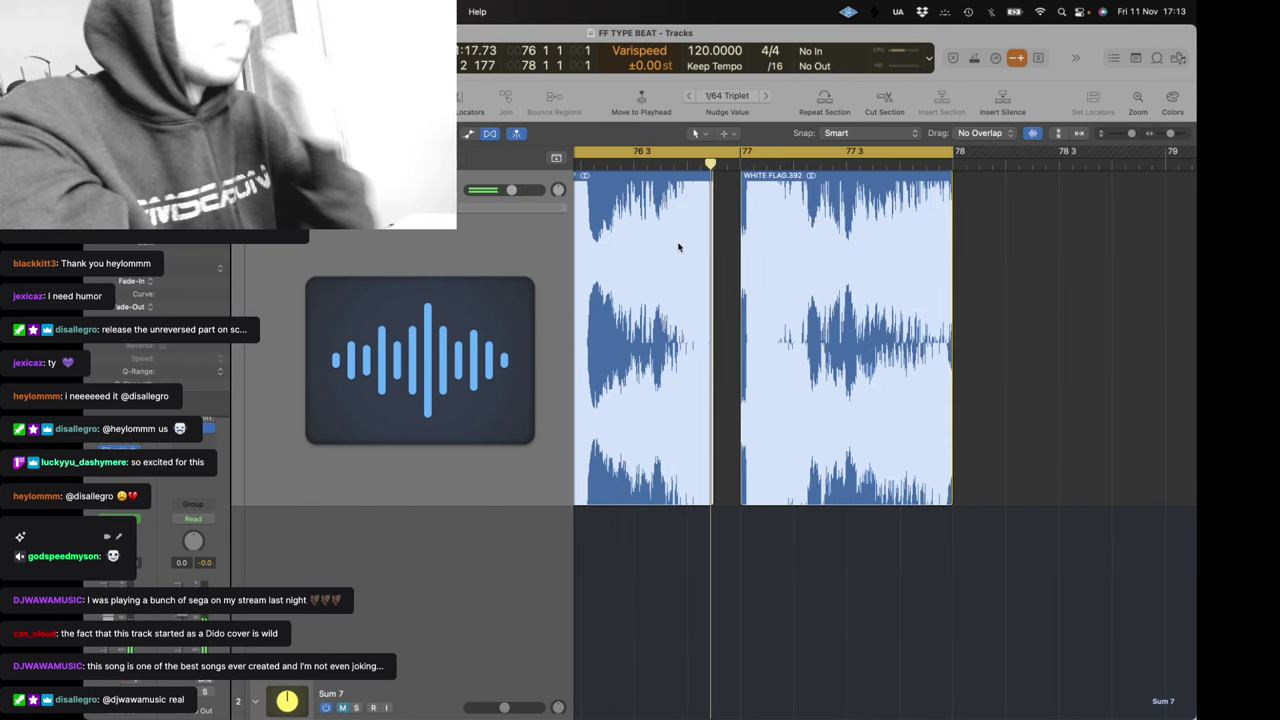
scroll(678, 247, left, 3)
drag(678, 247, 693, 249)
key(space)
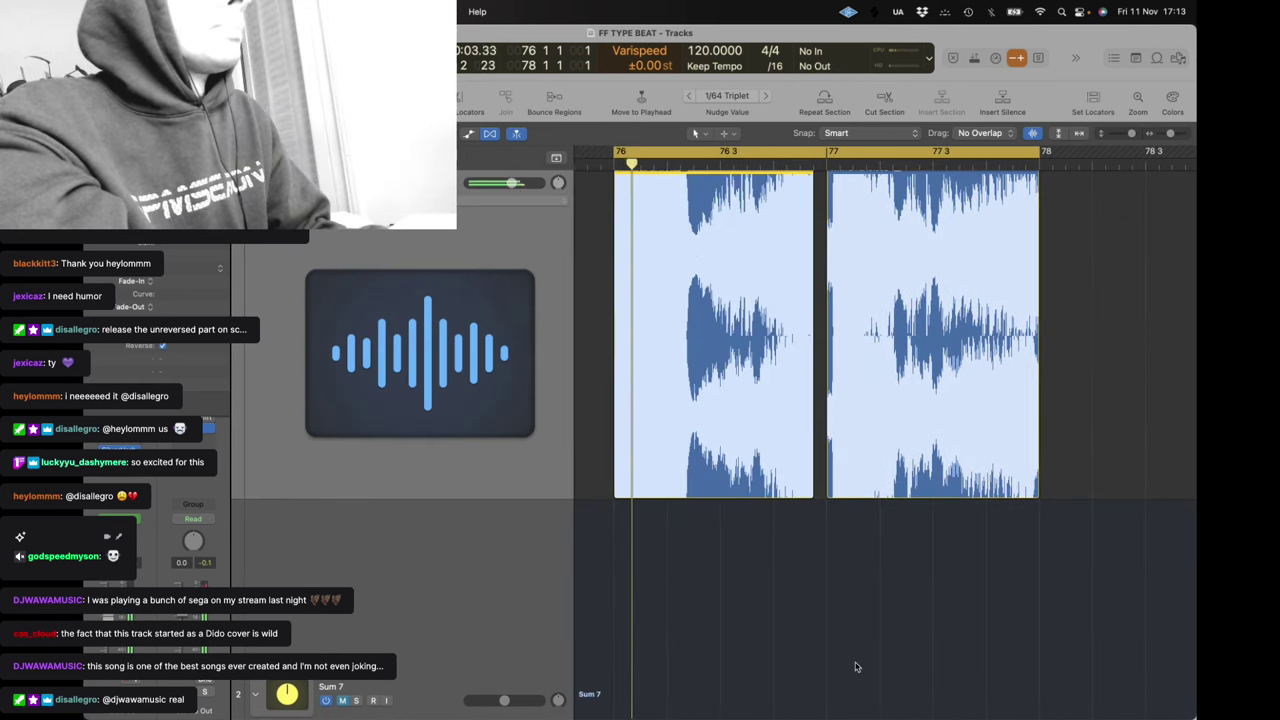
drag(812, 490, 822, 490)
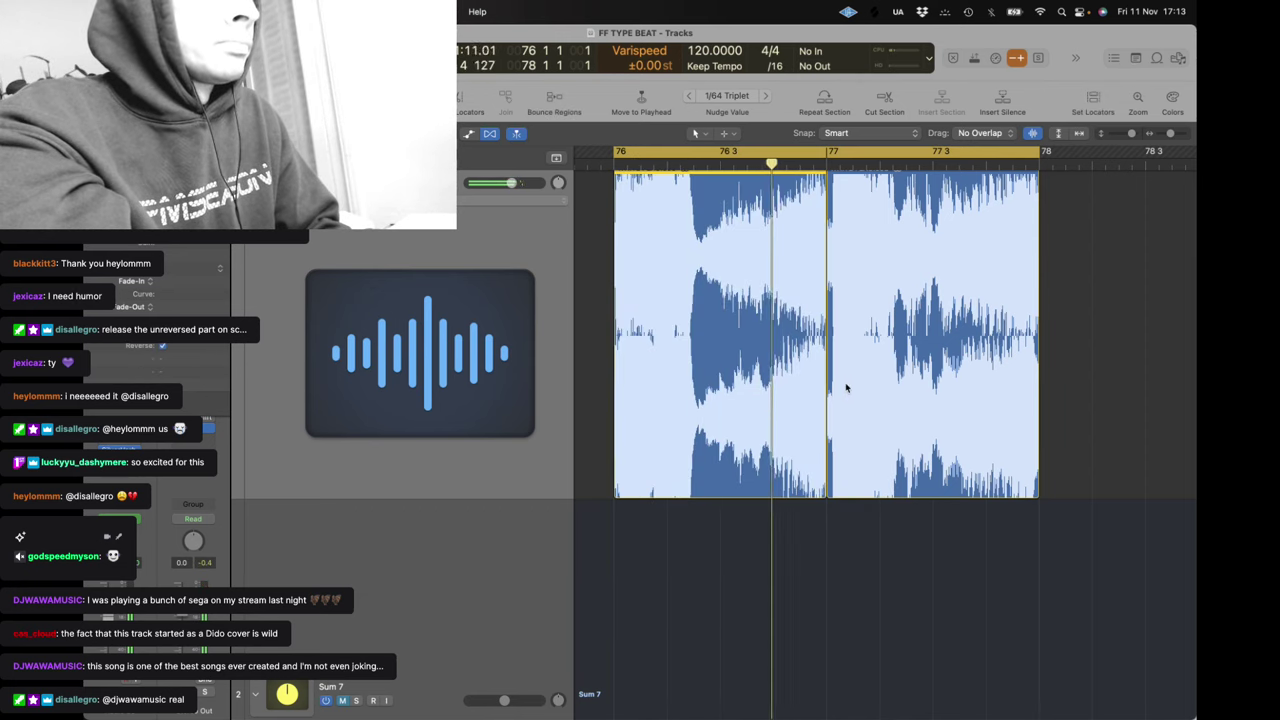
key(super+Left)
key(super+Left)
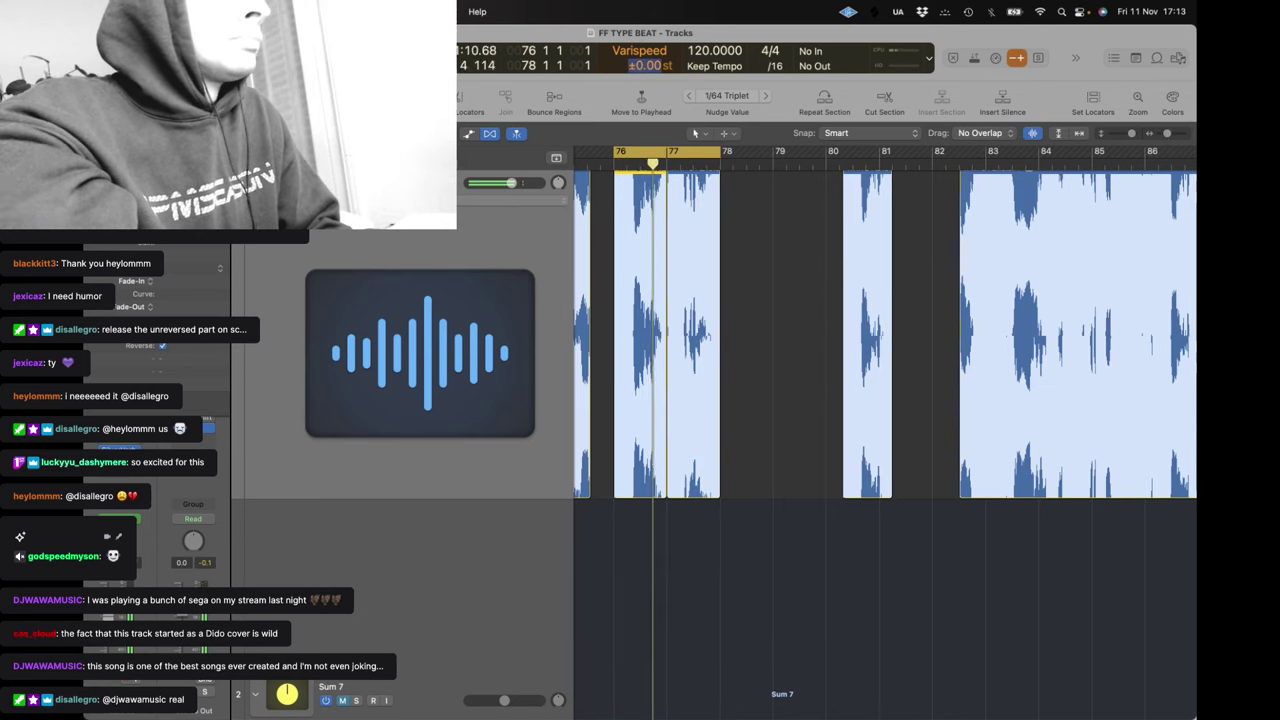
Loop from bar 73 to 75 3 and delete the tail of WHITE FLAG.373 from 75 2 4 1
click(728, 240)
scroll(728, 240, left, 5)
drag(656, 152, 791, 156)
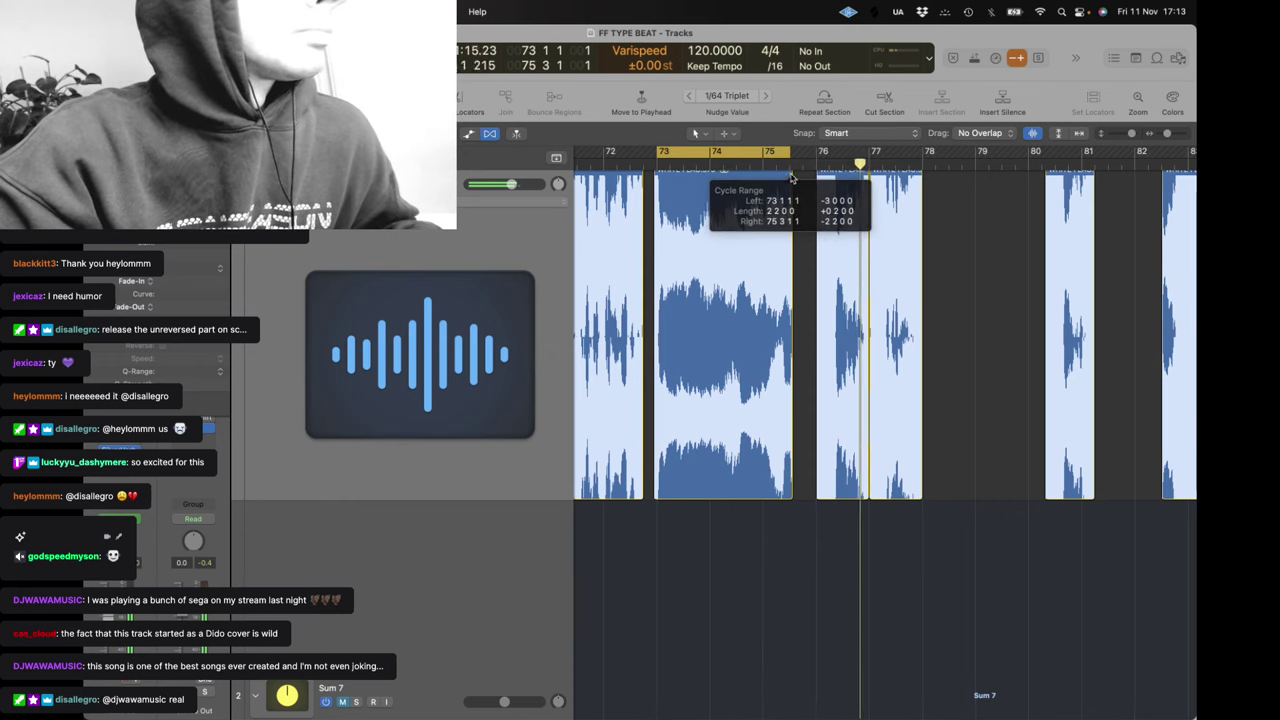
key(space)
key(space)
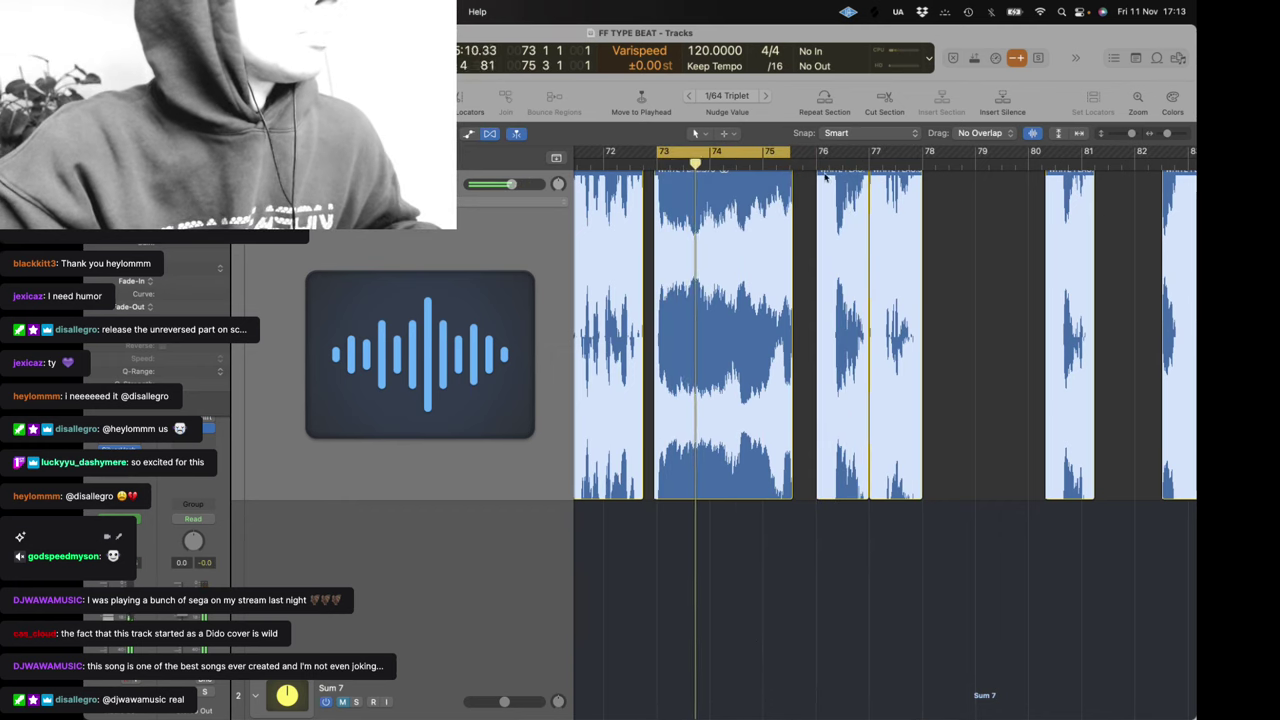
scroll(846, 210, right, 3)
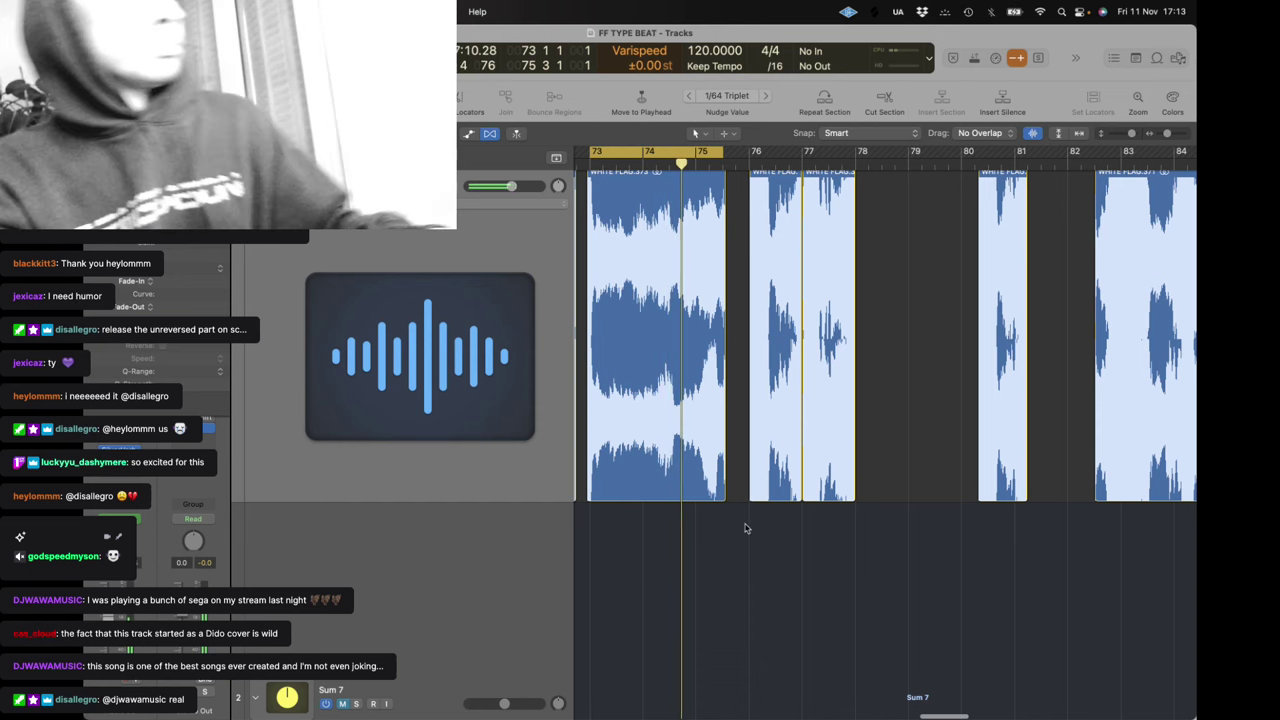
drag(749, 388, 720, 386)
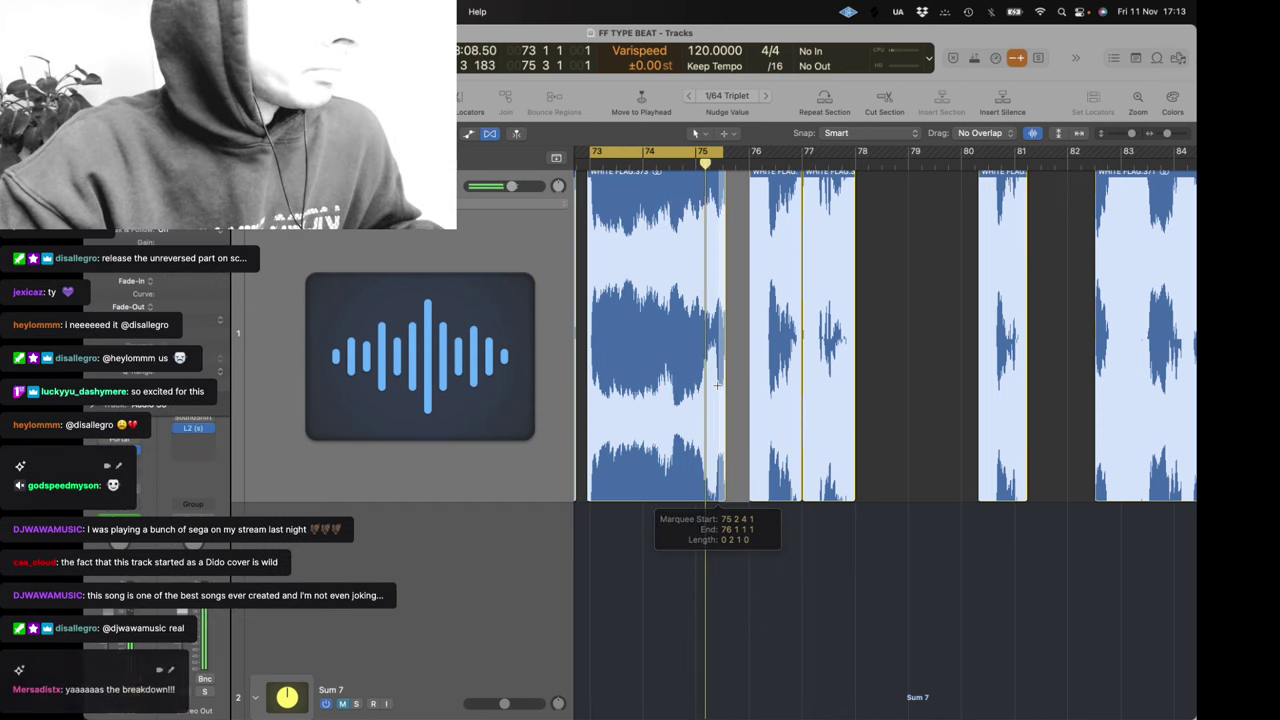
key(BackSpace)
Trim the opening sliver off the region at bar 73 and time-compress the rest to end at bar 75
drag(663, 415, 734, 422)
key(space)
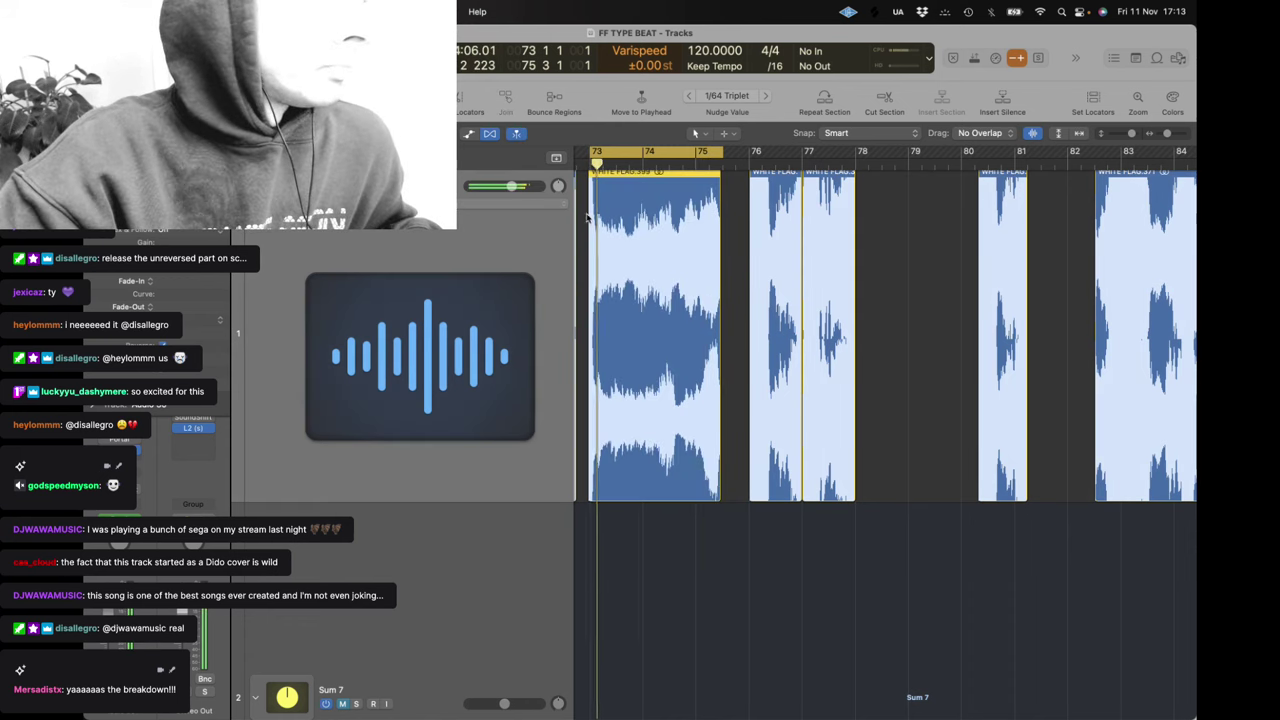
drag(588, 214, 591, 213)
key(BackSpace)
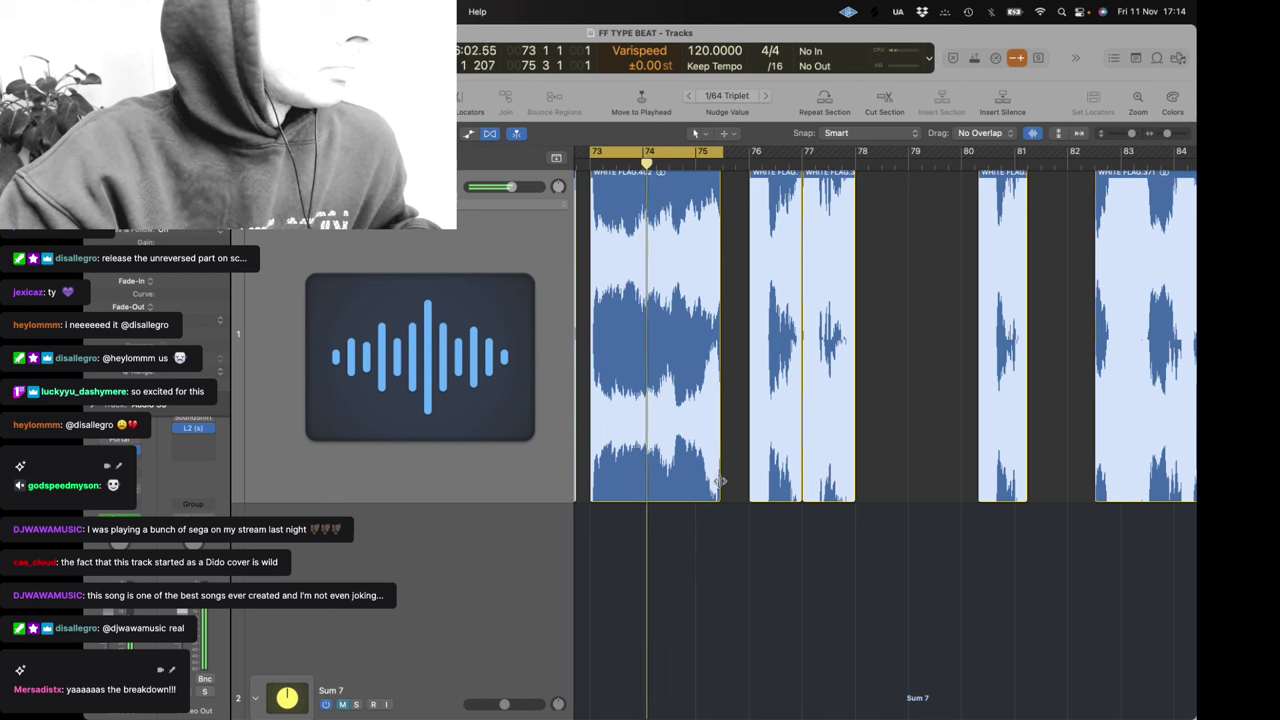
drag(718, 454, 695, 484)
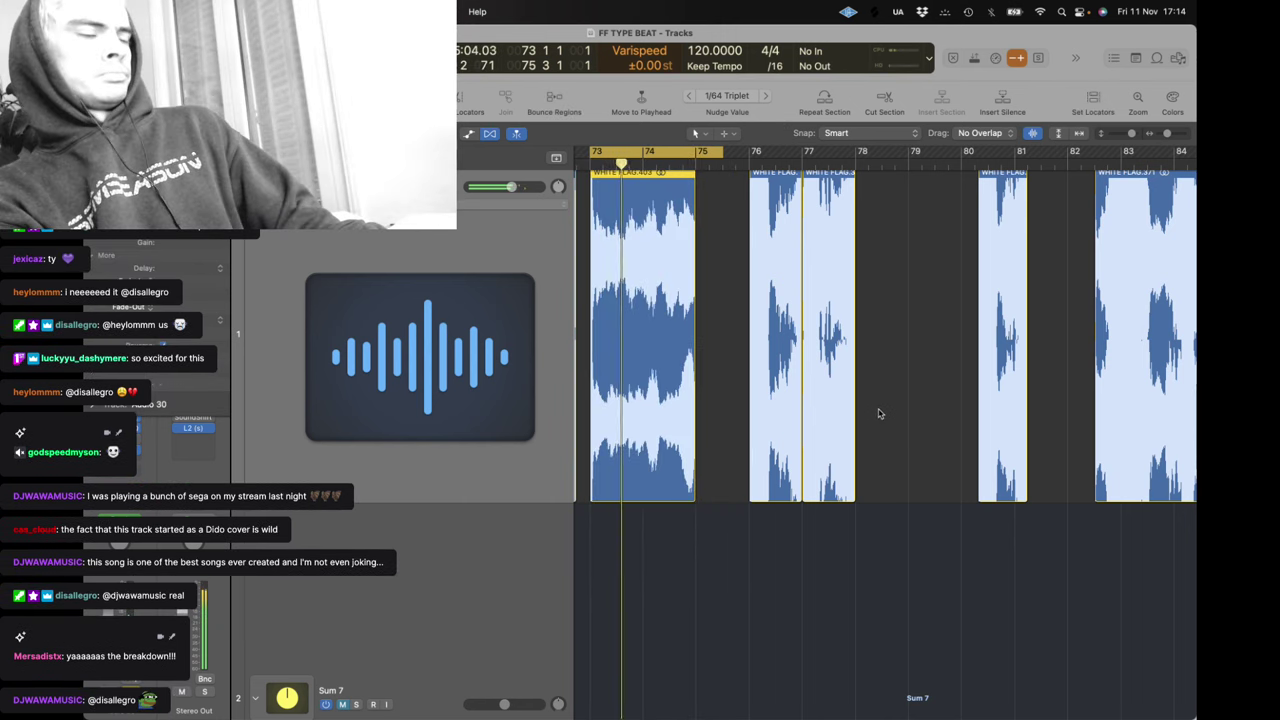
Set Varispeed to +4.00 st and audition the bar 73 region, followed by a loop of bars 76 to 78
key(z)
key(z)
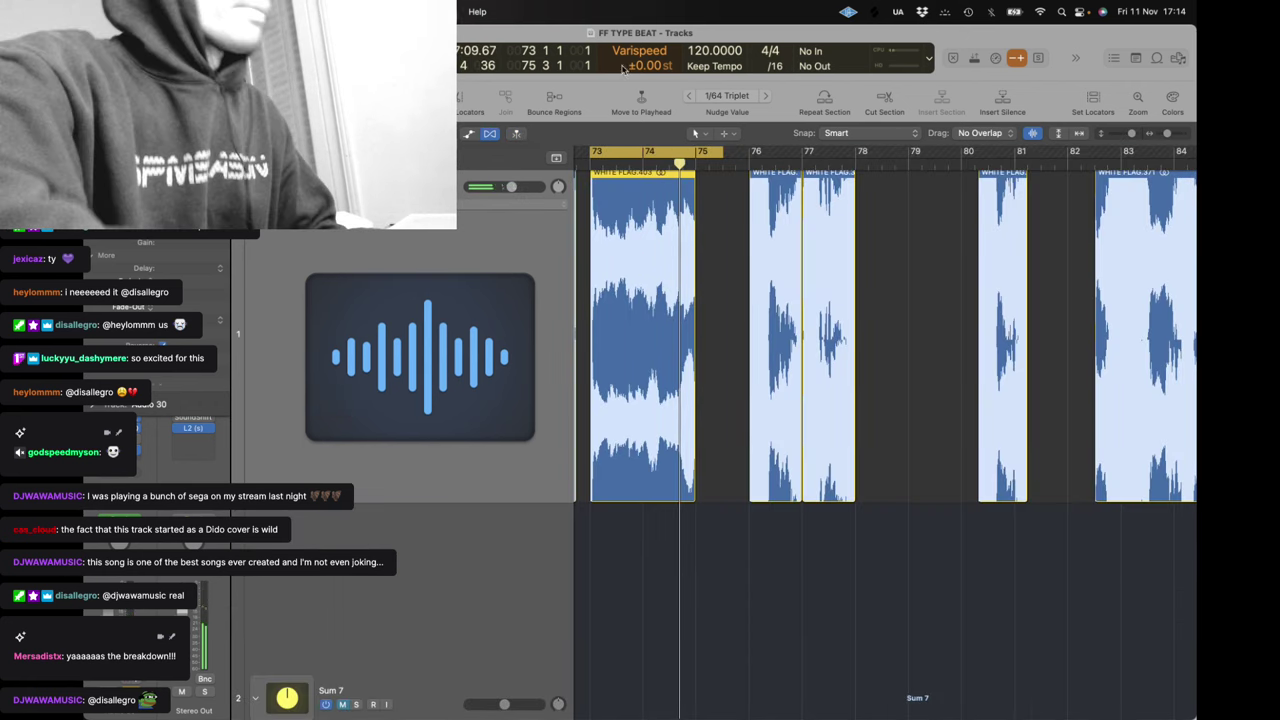
key(space)
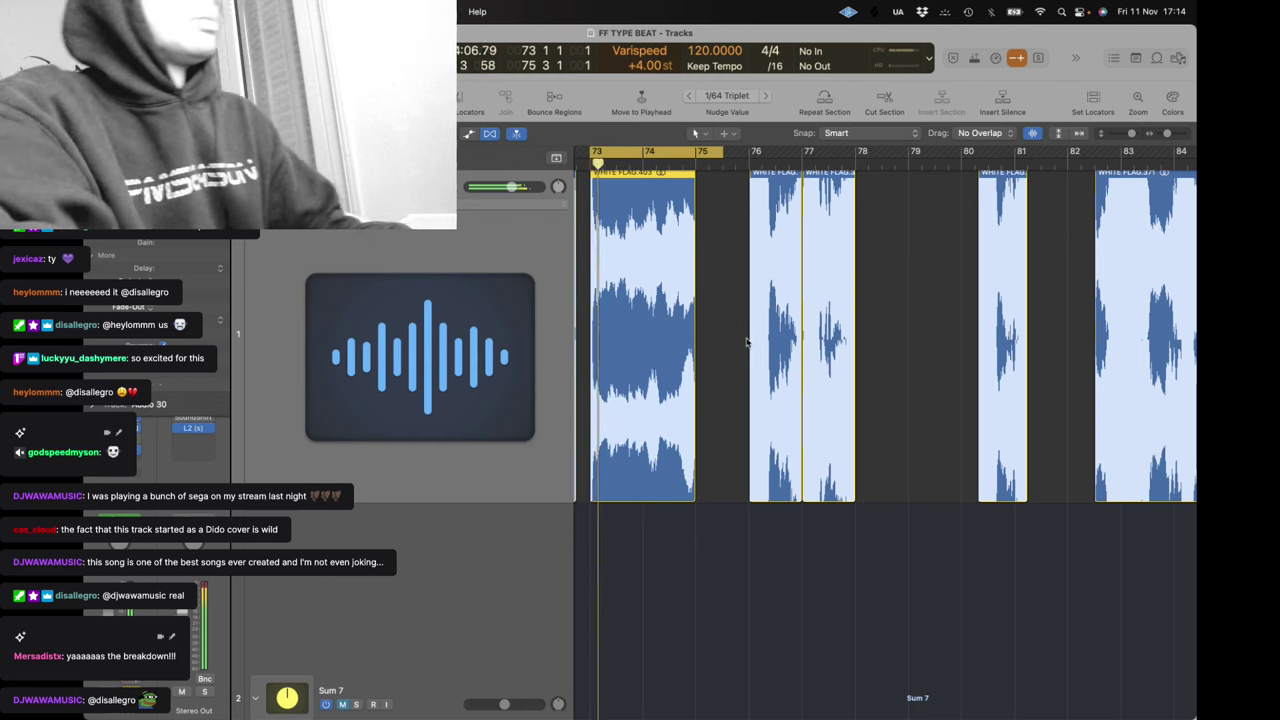
click(717, 568)
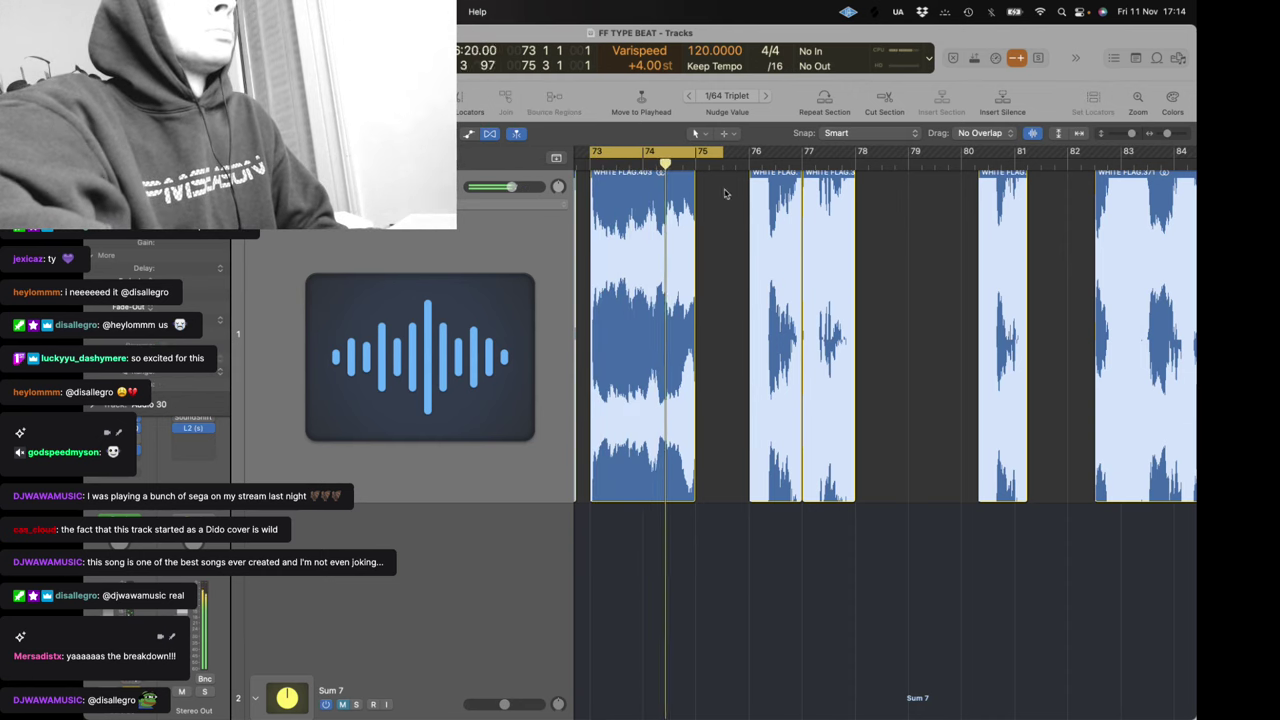
drag(750, 153, 855, 153)
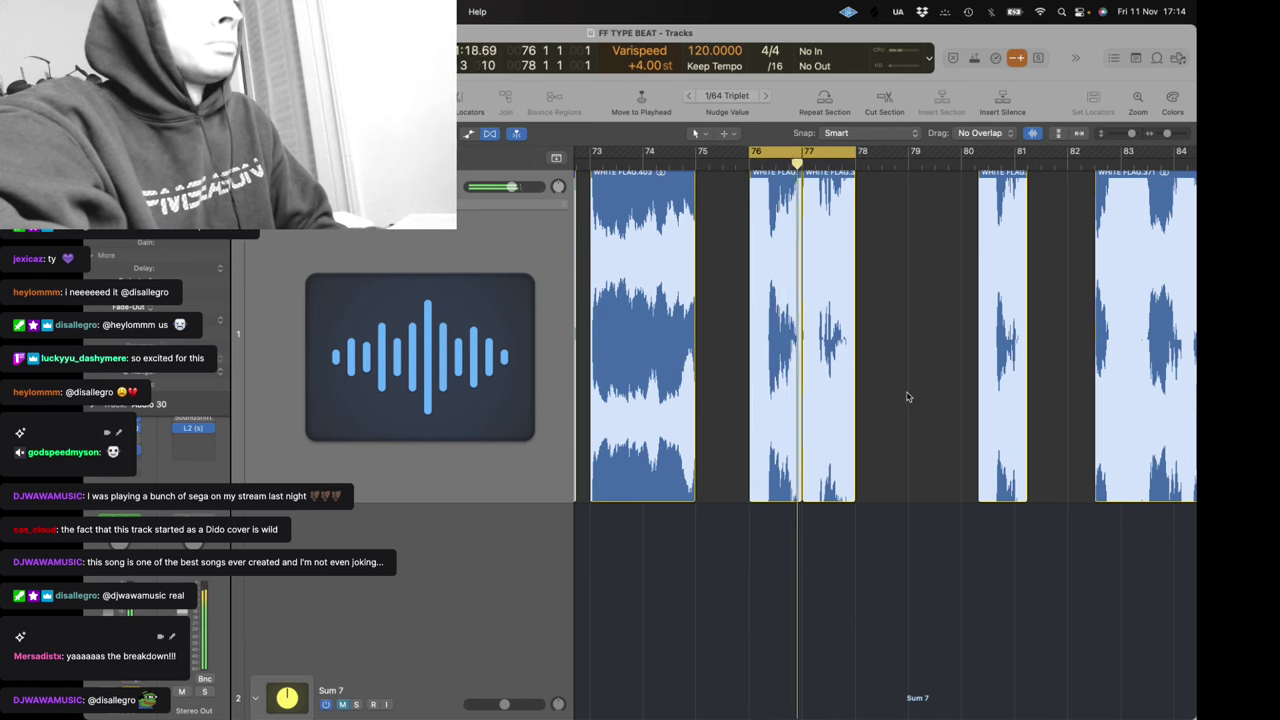
Switch to Twitch Studio to read the stream chat and return to Logic Pro
key(z)
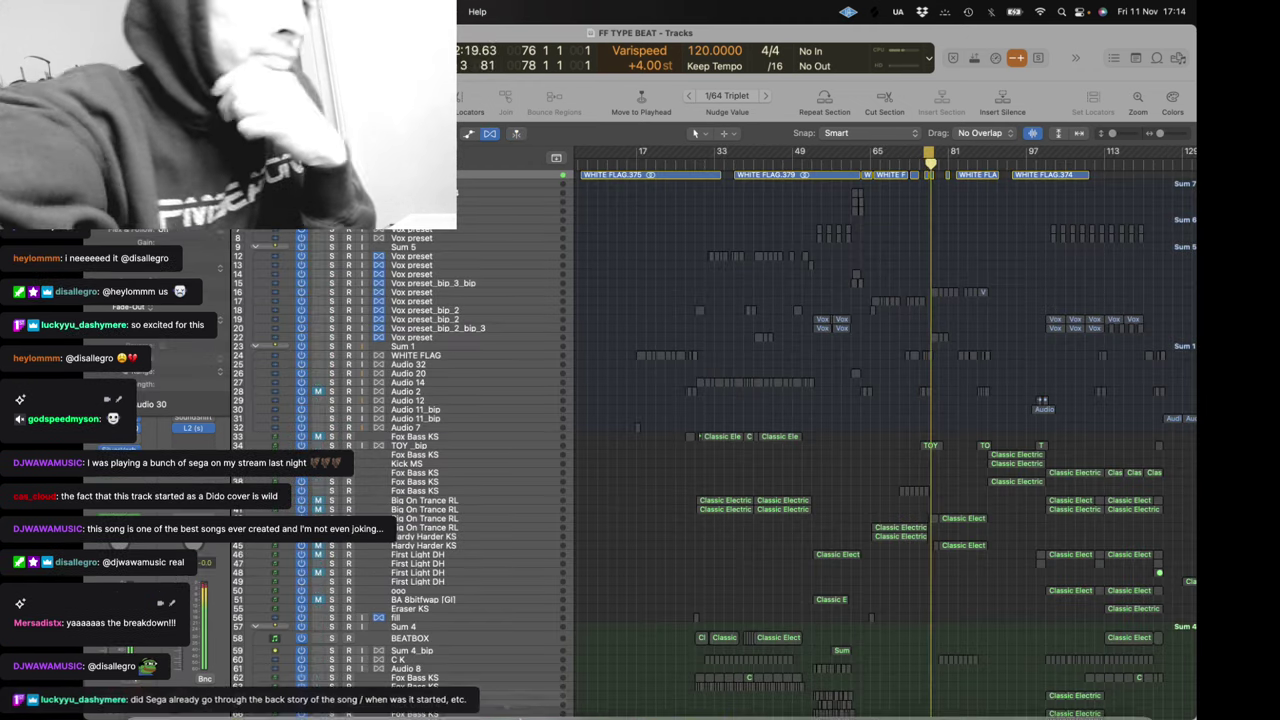
mouse_move(507, 690)
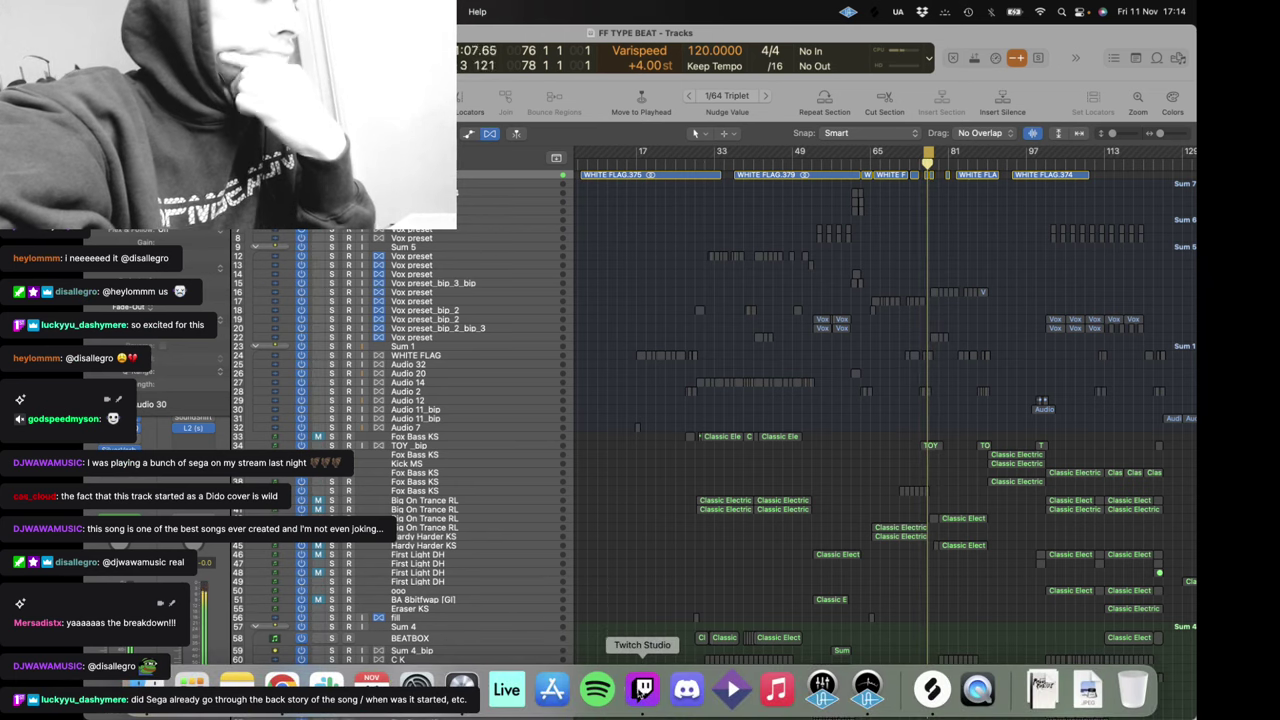
click(643, 689)
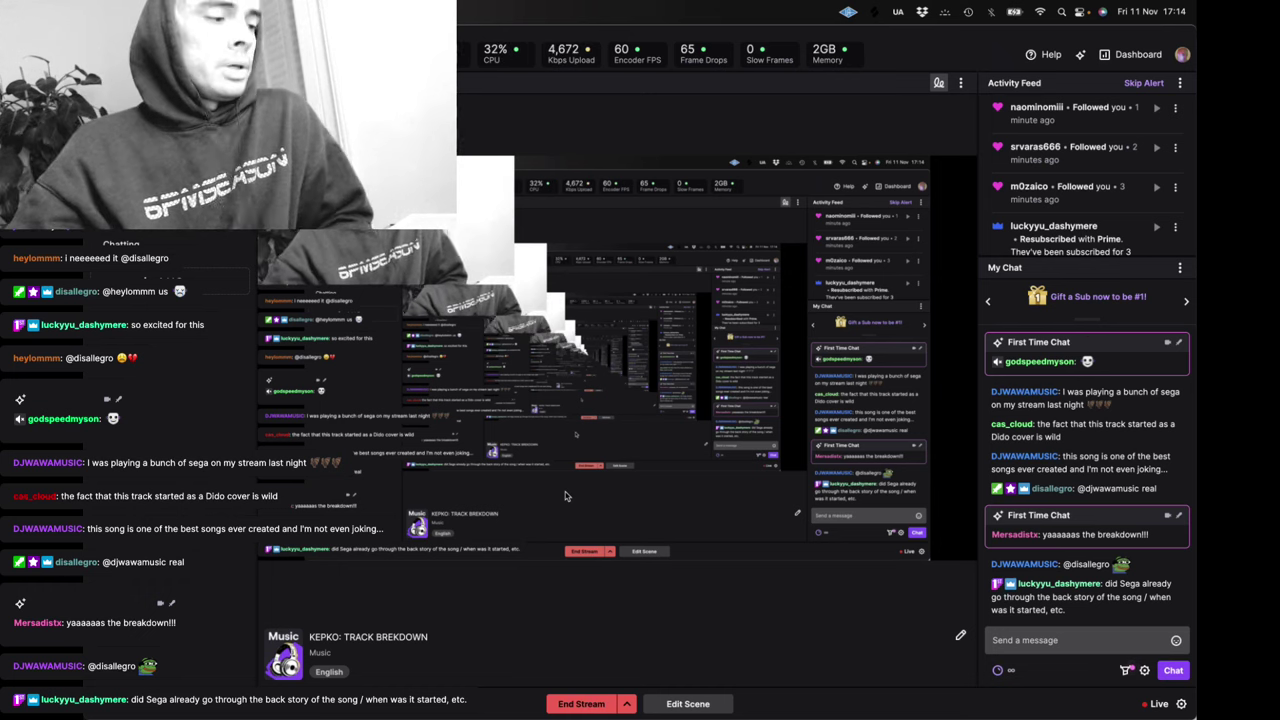
mouse_move(560, 715)
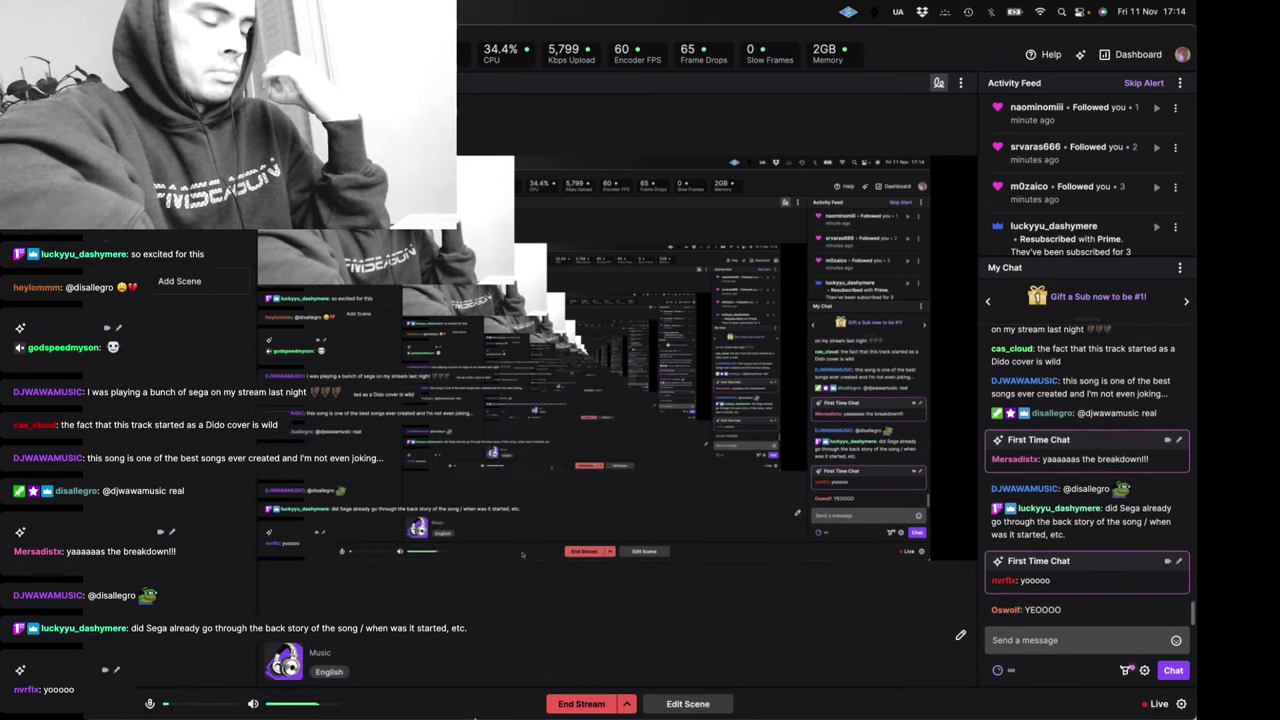
click(463, 690)
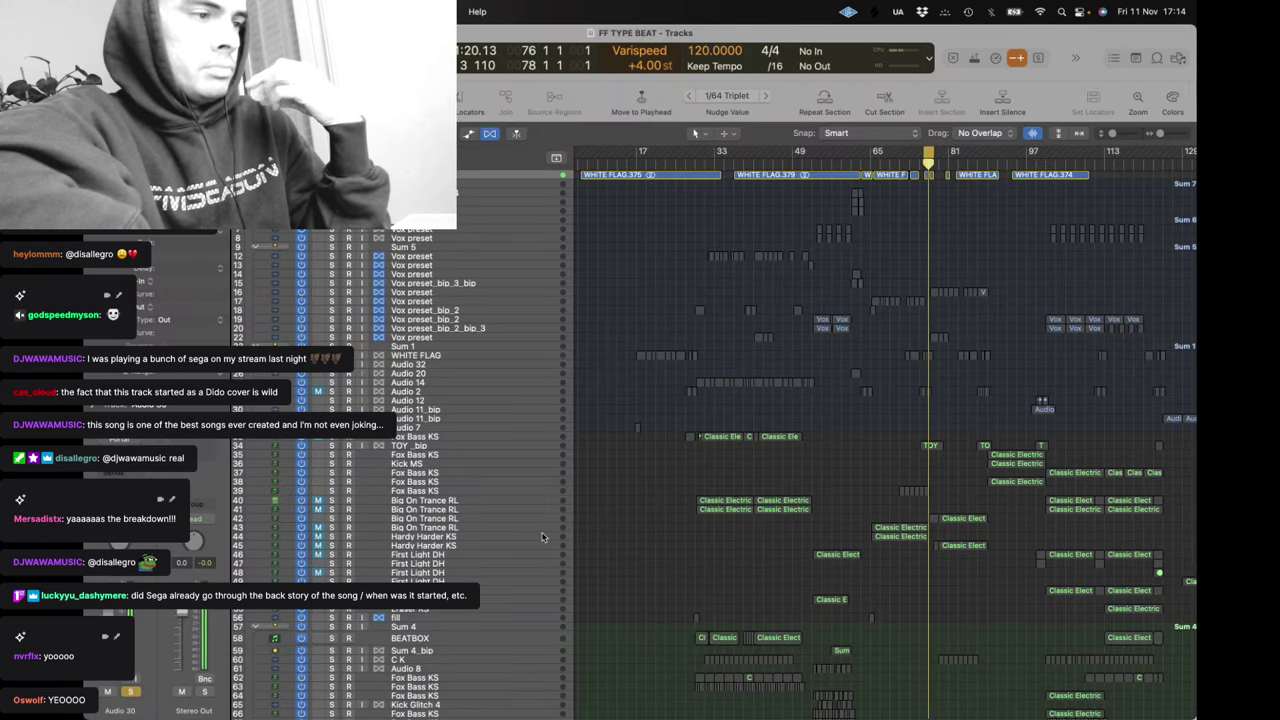
Set the cycle range to bars 17 to 33 around the original WHITE FLAG chops on track 24
mouse_move(552, 712)
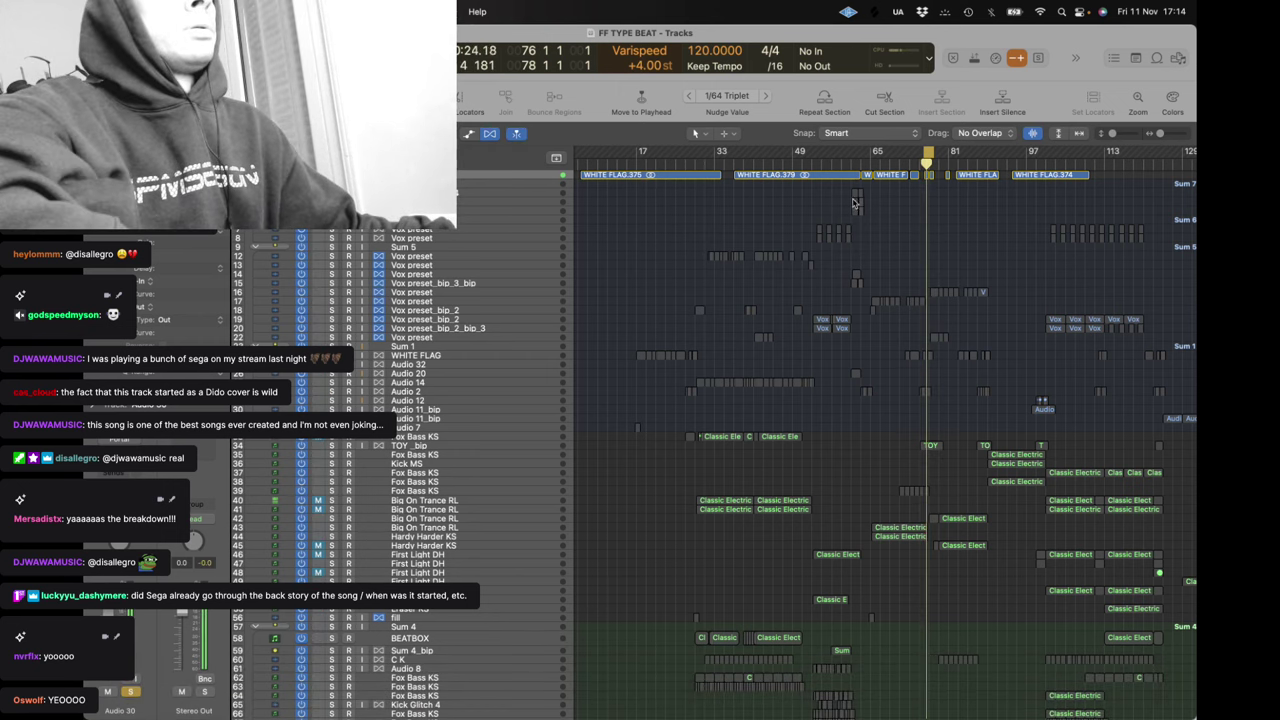
drag(638, 153, 714, 175)
mouse_move(623, 281)
mouse_down()
mouse_move(651, 379)
mouse_move(702, 439)
mouse_up()
key(z)
click(674, 408)
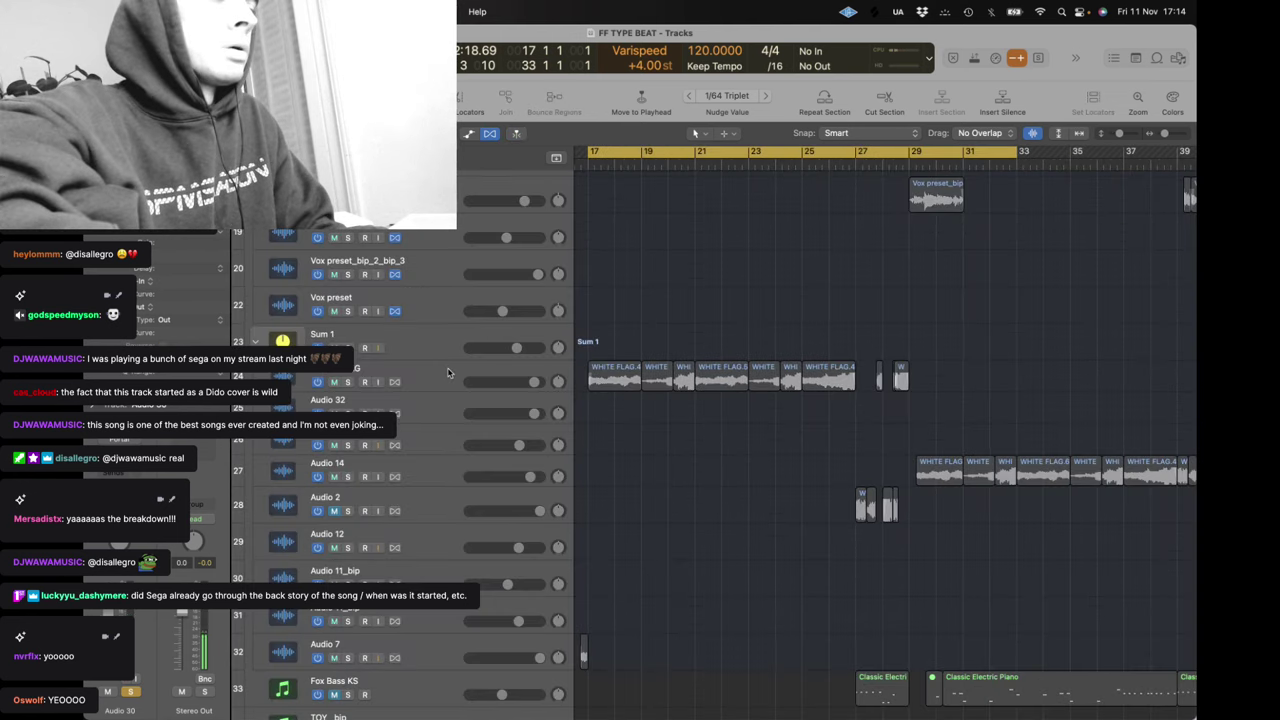
Solo the WHITE FLAG track and play its chops from bar 17
click(354, 386)
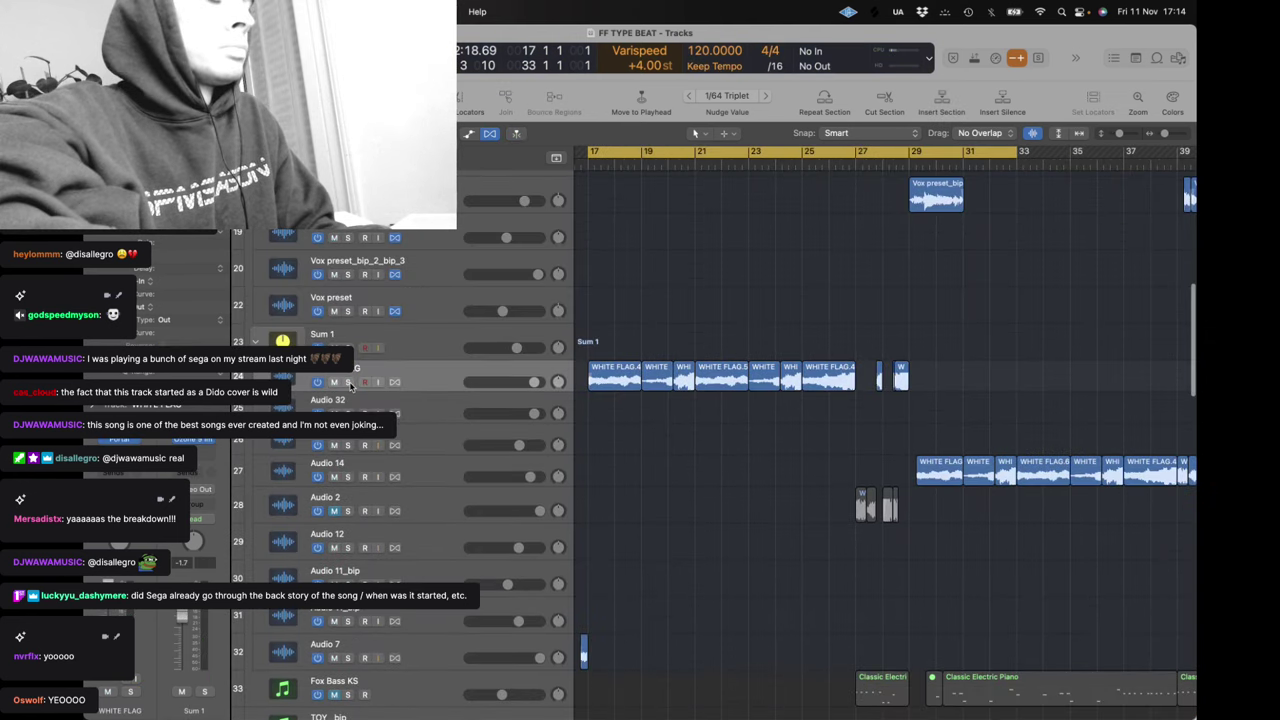
key(z)
key(z)
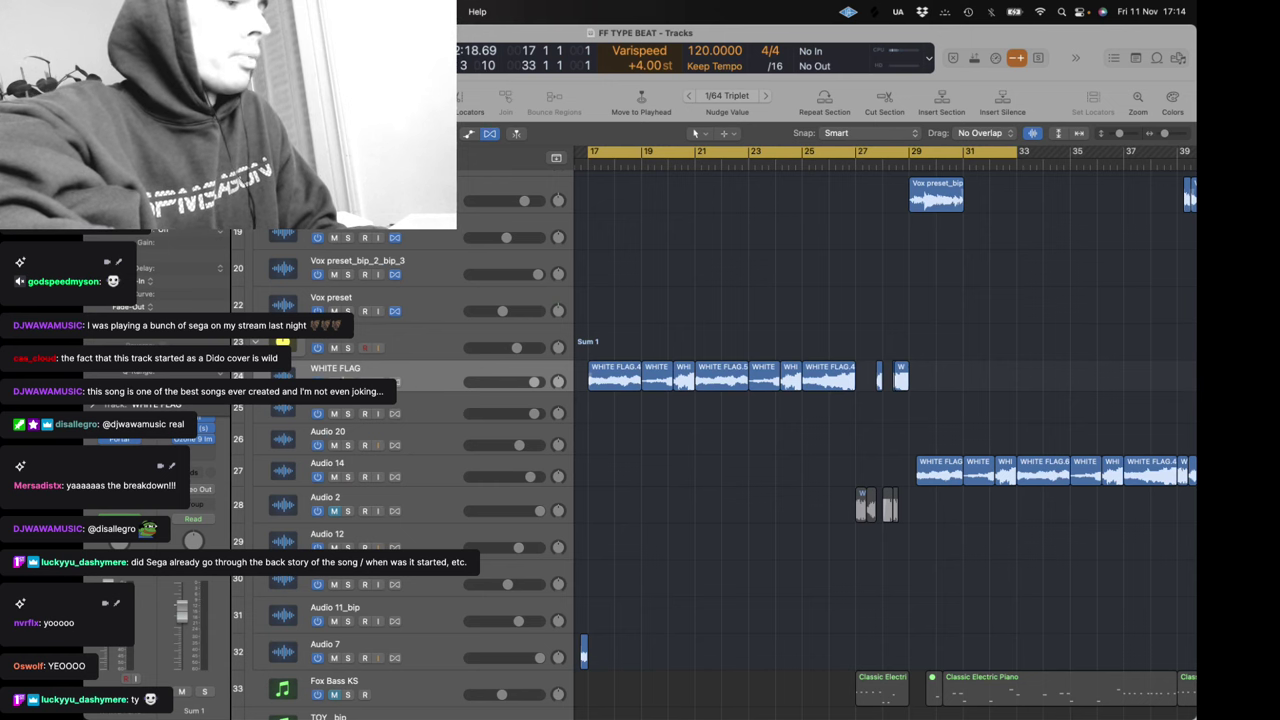
key(s)
key(space)
Extend the WHITE FLAG region at bar 19 back past bar 15 and forward to just before bar 26, exposing its source audio
scroll(781, 289, left, 2)
scroll(781, 289, down, 2)
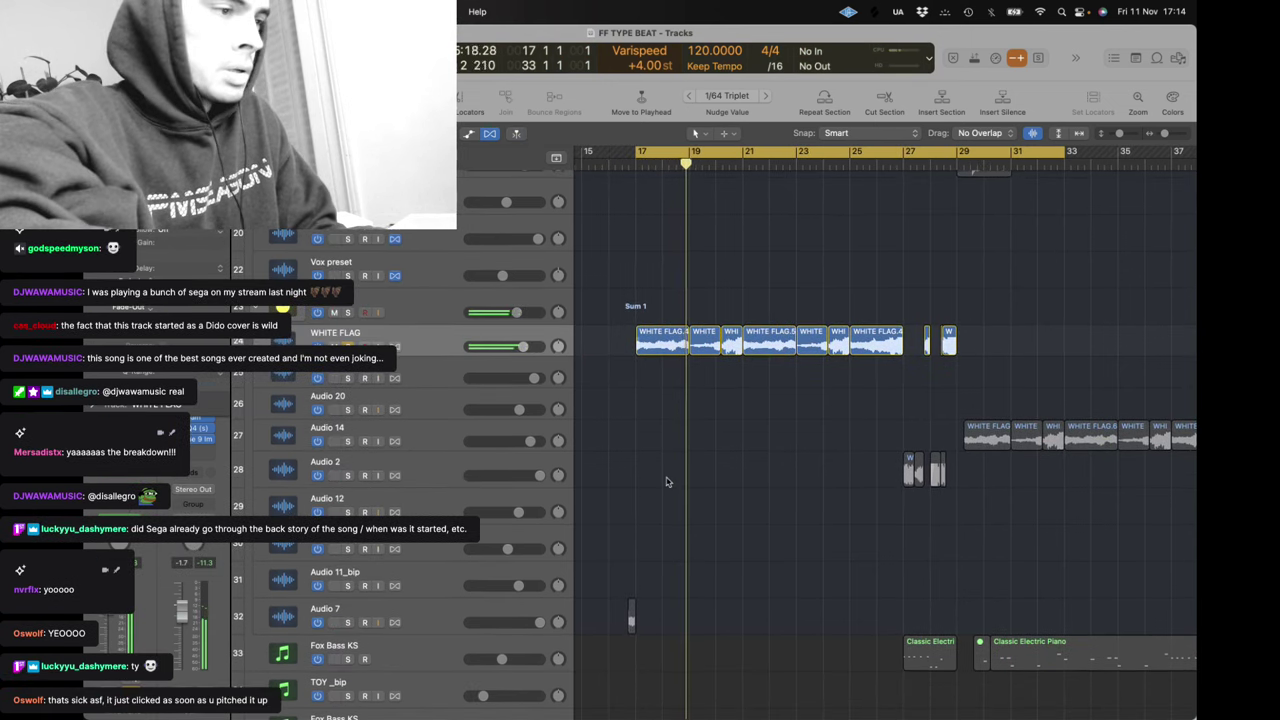
drag(691, 352, 476, 352)
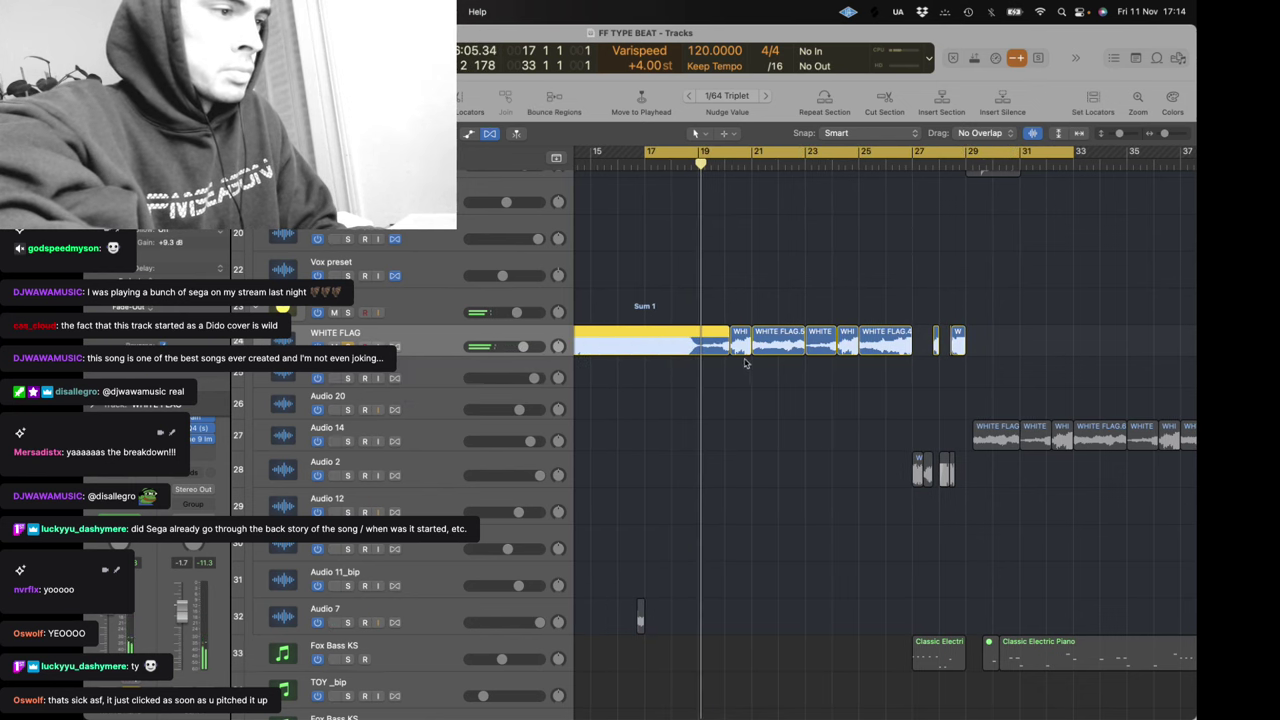
drag(728, 350, 884, 370)
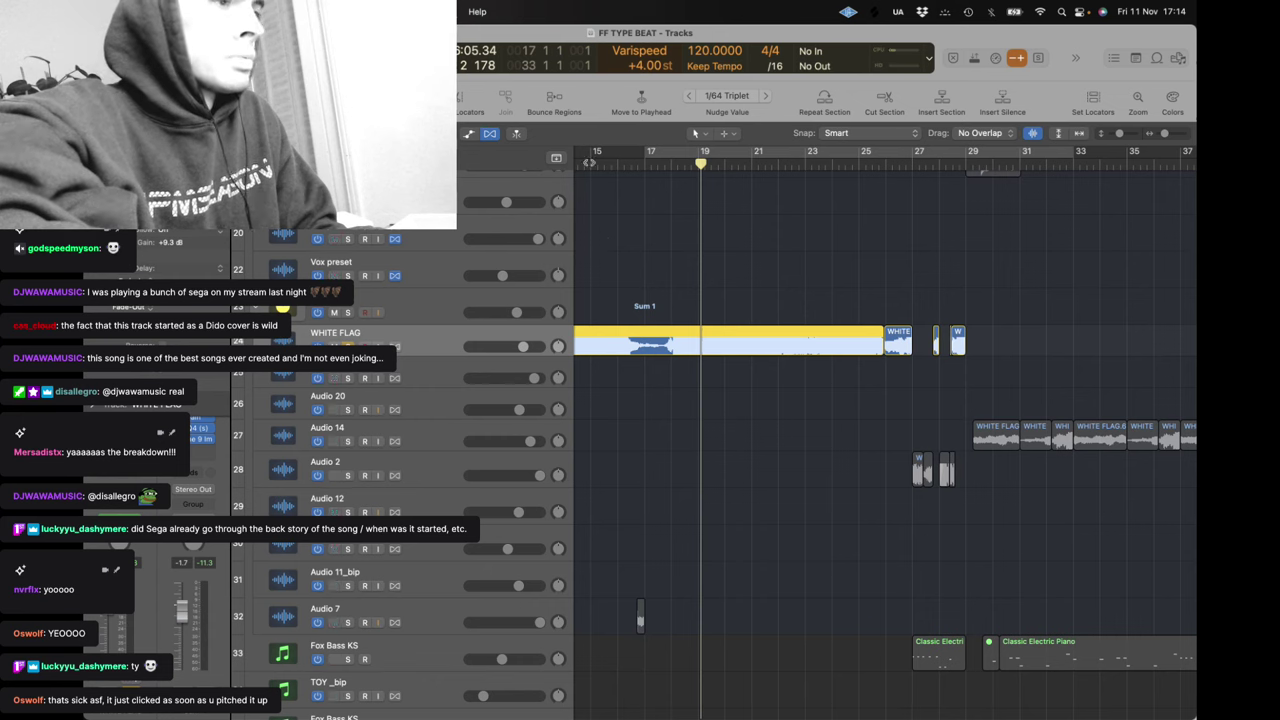
Play the extended WHITE FLAG region in a loop from bar 16 to 18, extending the loop end to 18 3
key(space)
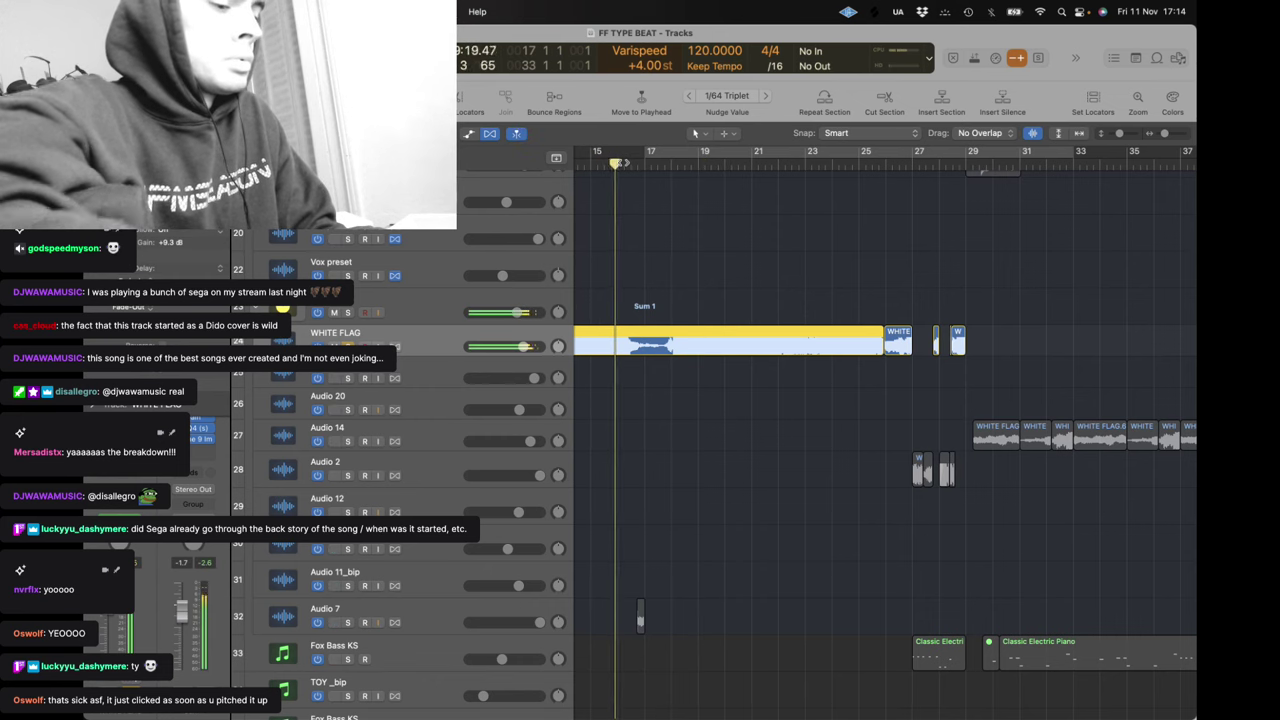
drag(620, 157, 666, 154)
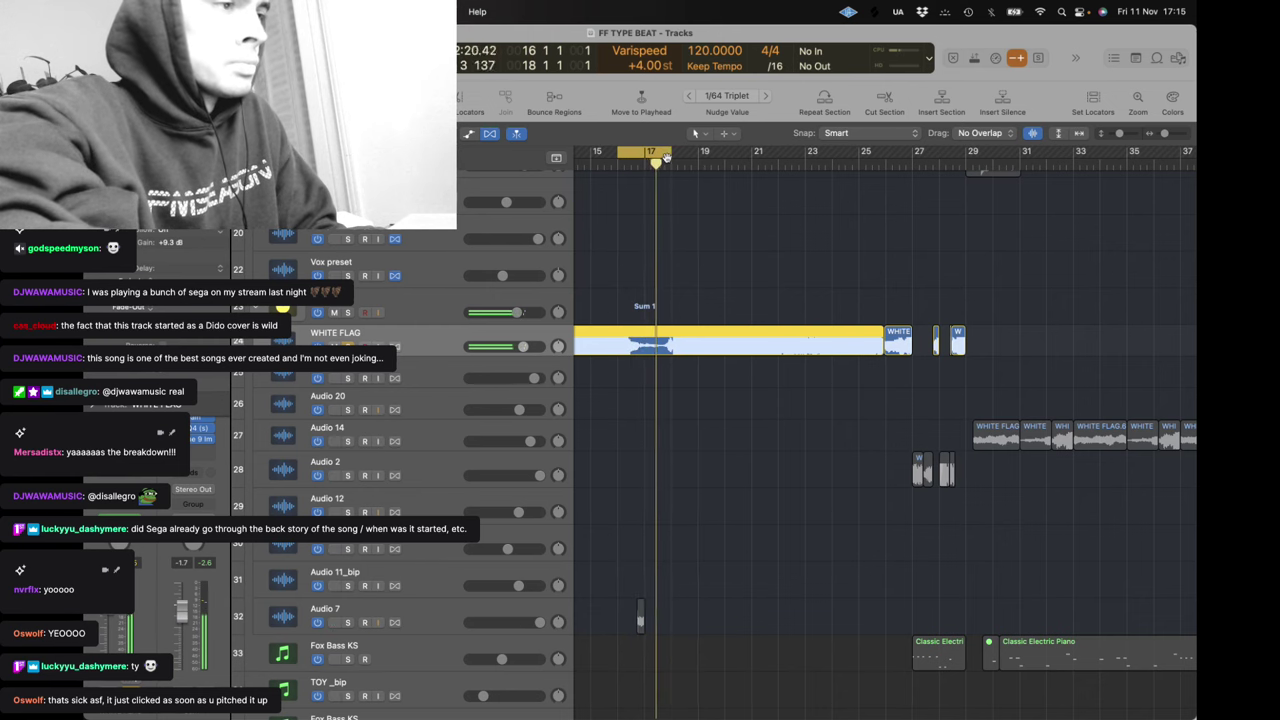
drag(674, 156, 685, 159)
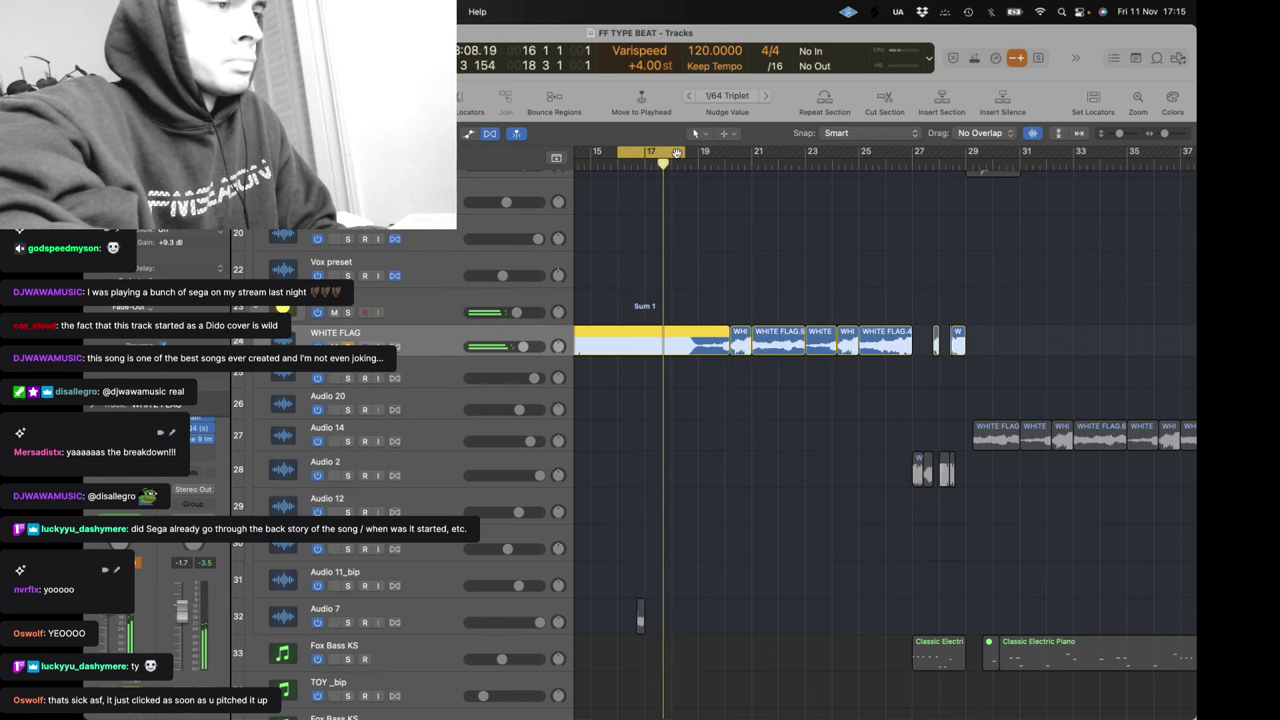
Turn off the cycle range, keep the soloed WHITE FLAG chops playing beyond it, and lower the system volume
click(677, 153)
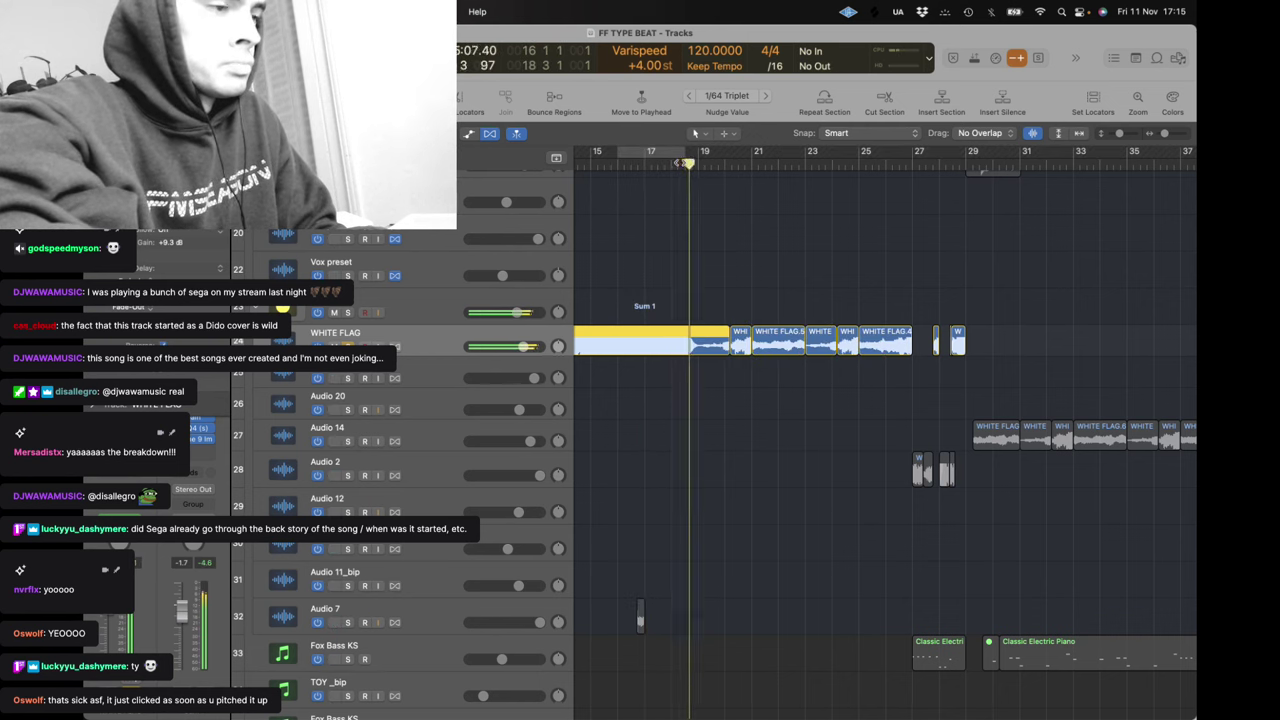
click(769, 425)
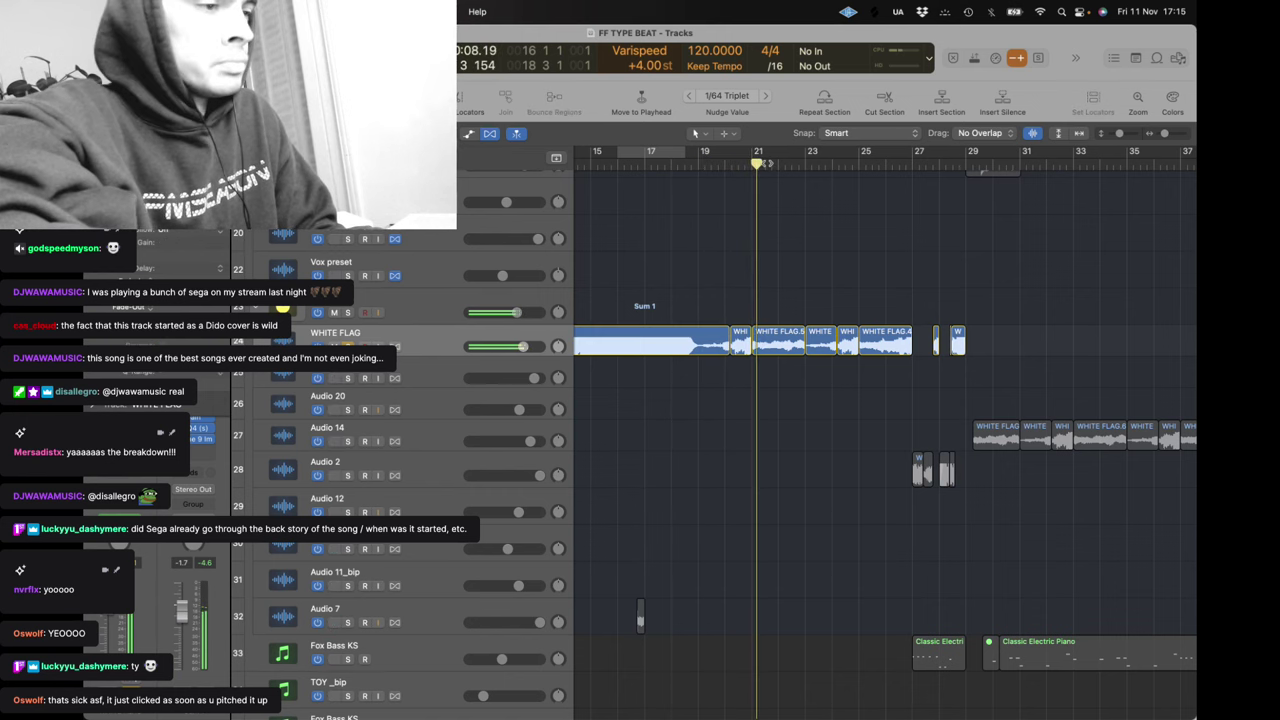
click(885, 342)
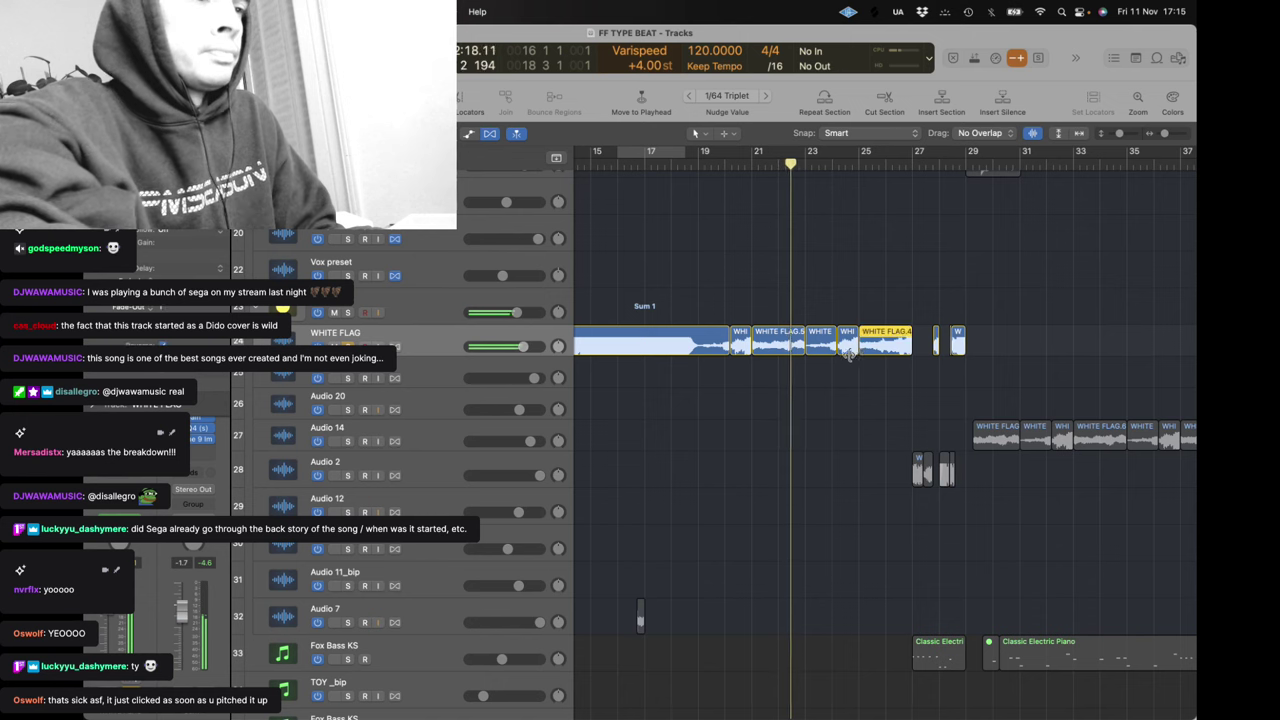
key(XF86AudioLowerVolume)
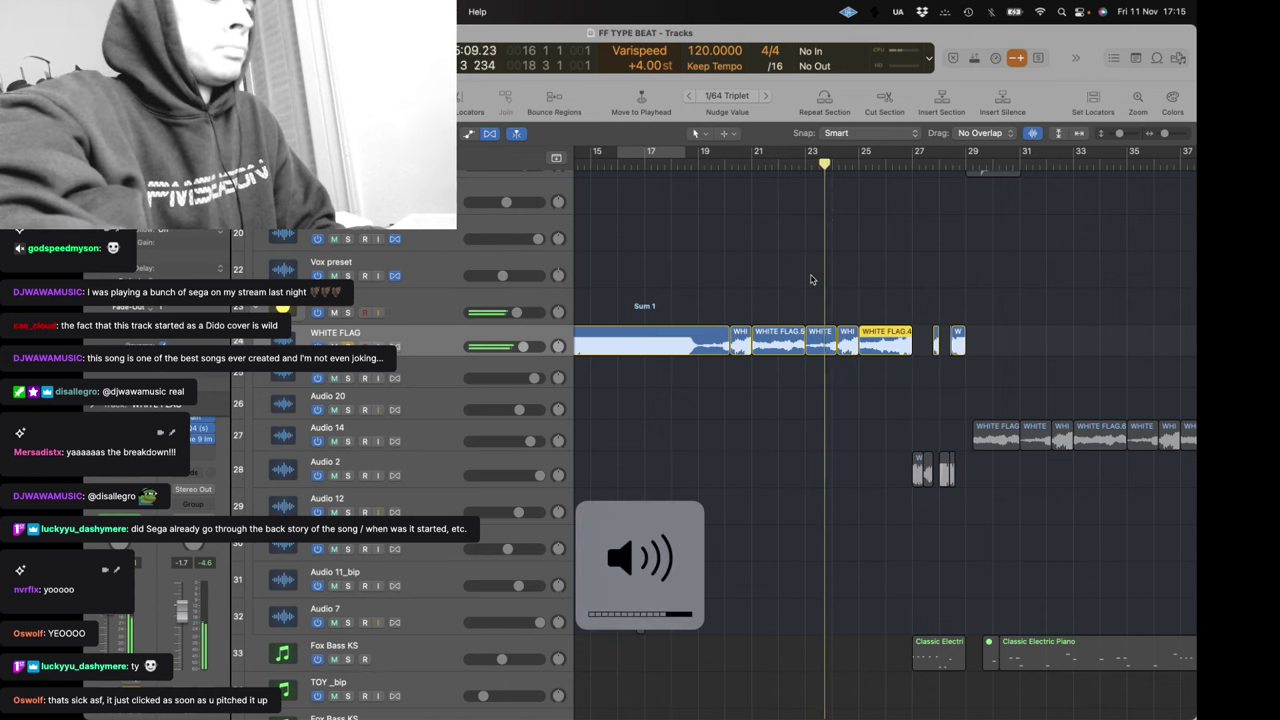
Solo the Audio 14, Audio 2 and Audio 12 tracks in place of the WHITE FLAG track
click(812, 280)
key(z)
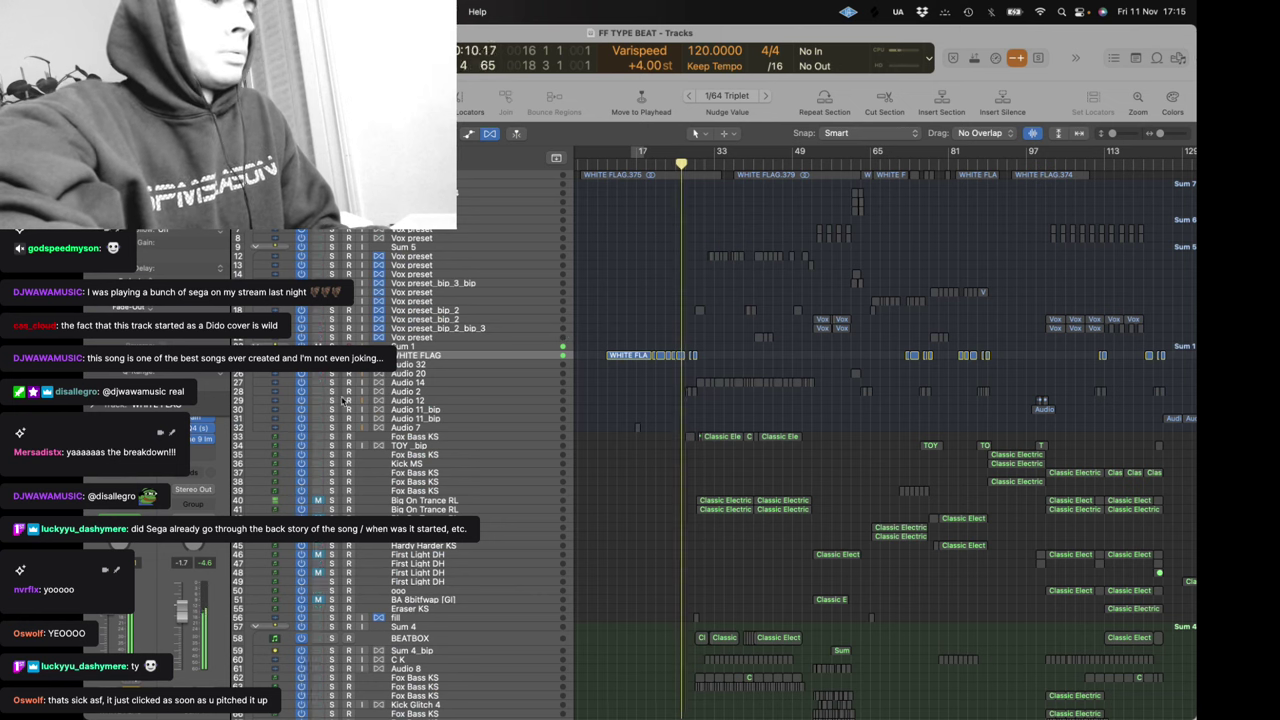
drag(331, 400, 331, 382)
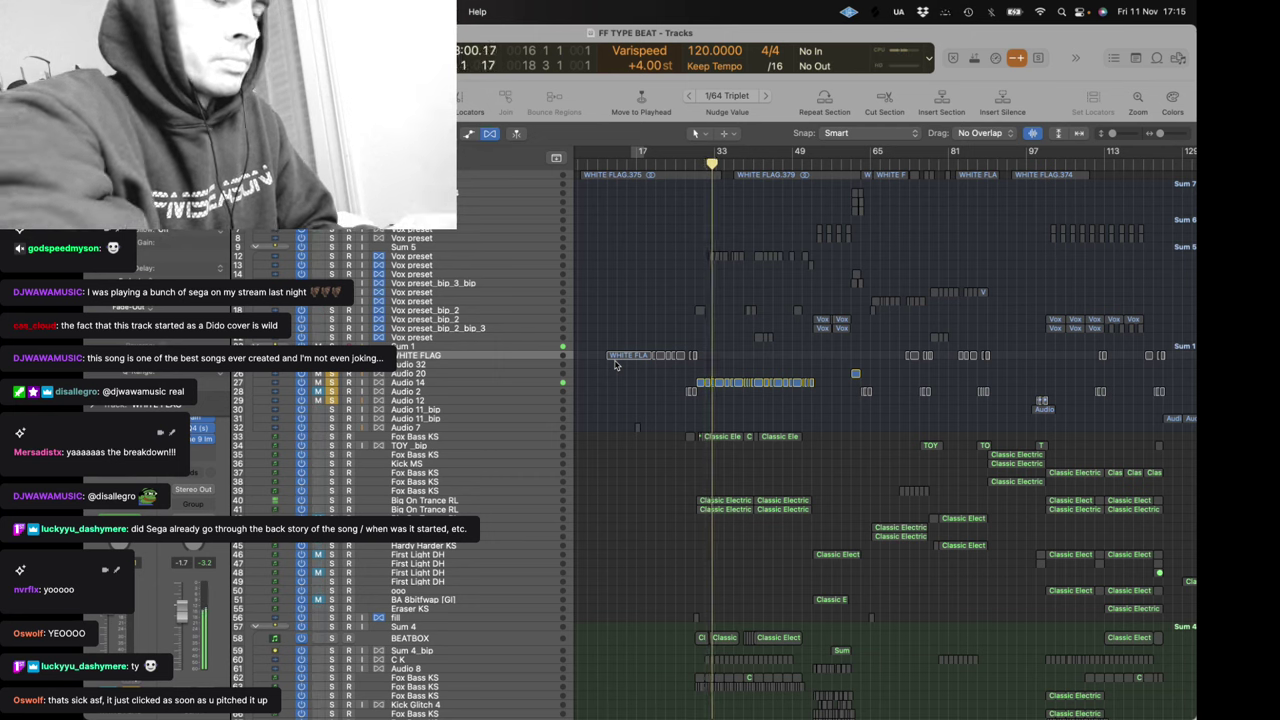
Solo only the topmost WHITE FLAG track and play it from about bar 67
alt+click(332, 175)
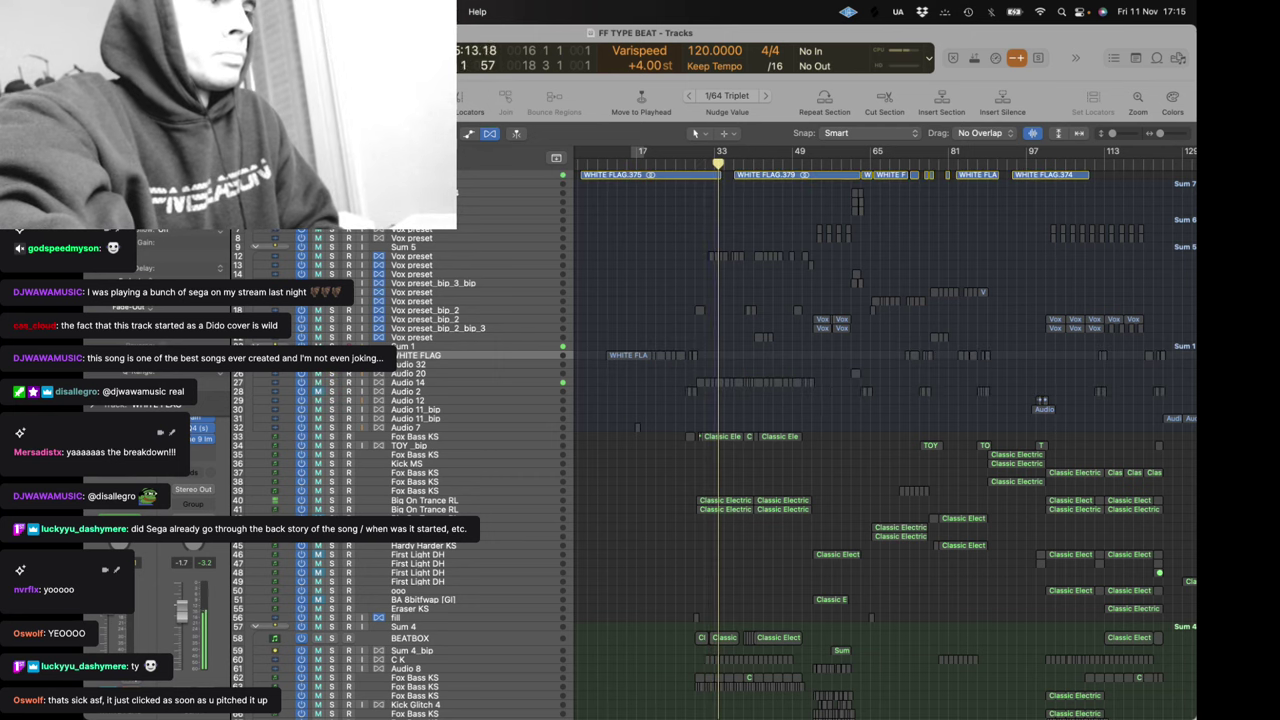
click(884, 165)
Switch to Twitch Studio to check the stream chat and return to Logic Pro
mouse_move(600, 710)
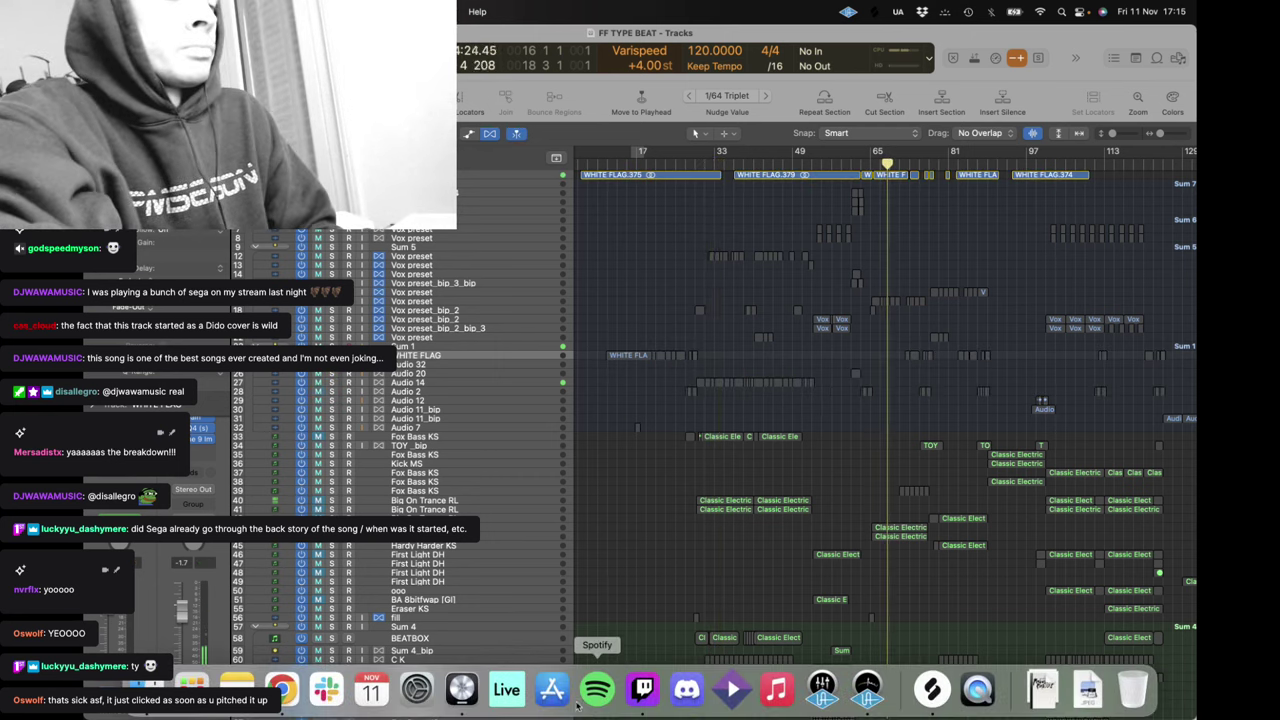
click(640, 690)
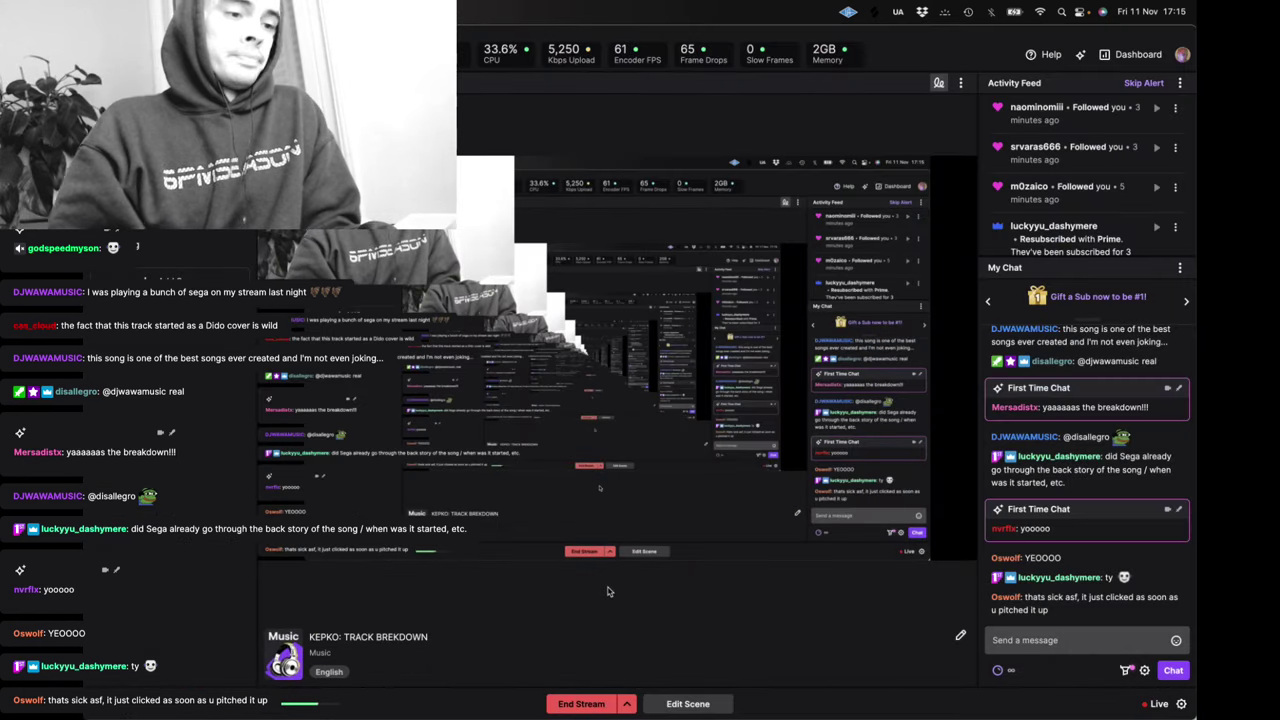
click(457, 688)
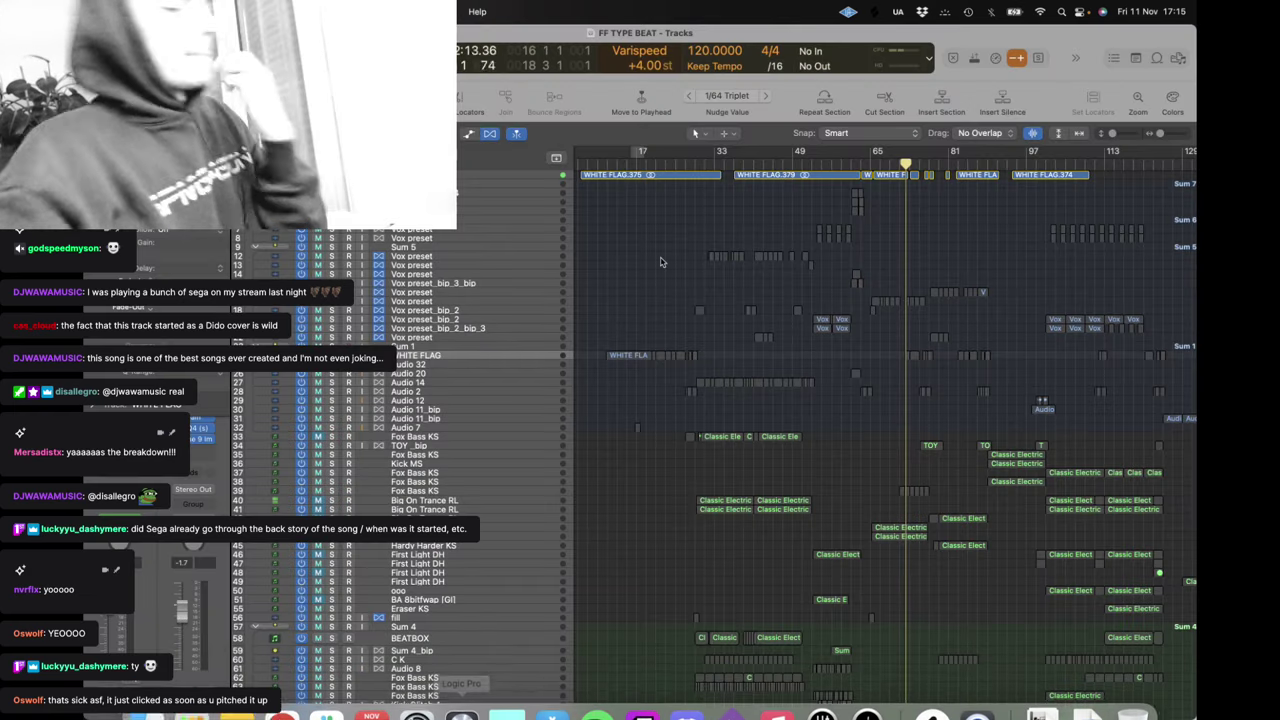
Stop playback and select the topmost WHITE FLAG track with all its regions
key(z)
key(z)
key(z)
key(z)
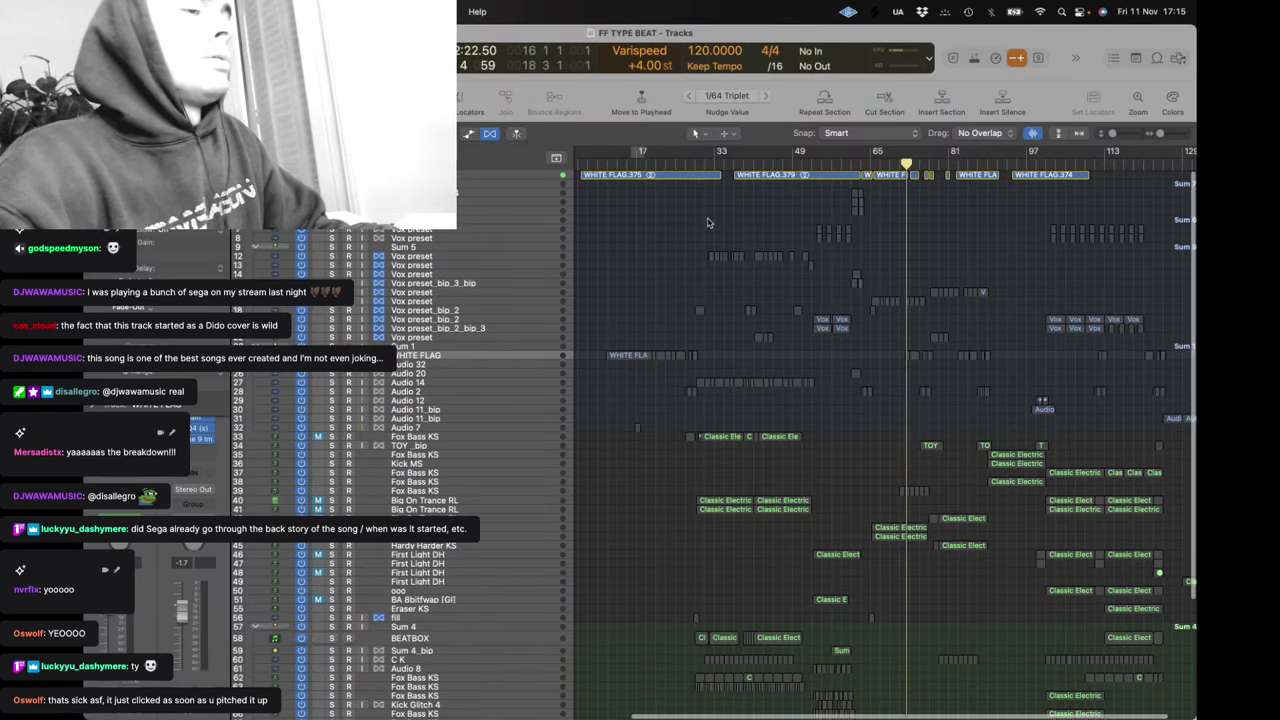
click(461, 175)
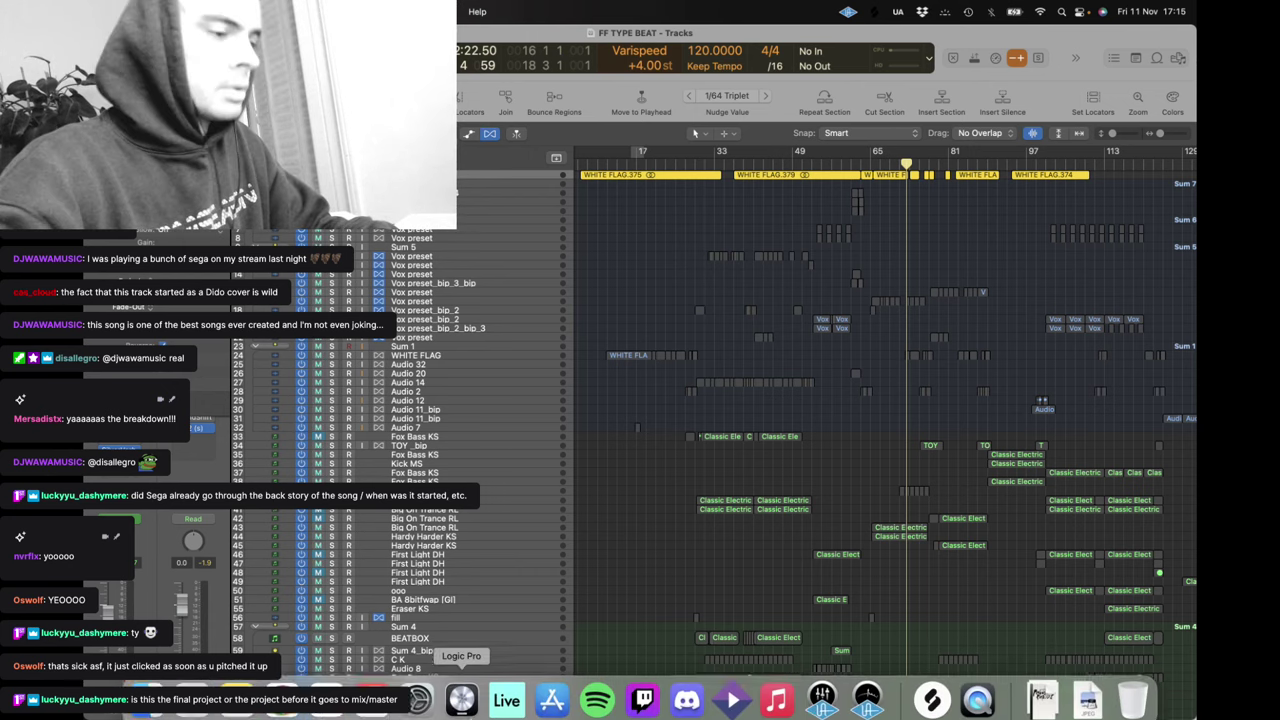
Read the viewers' new chat questions in Twitch Studio and go back to the Logic Pro project
click(642, 693)
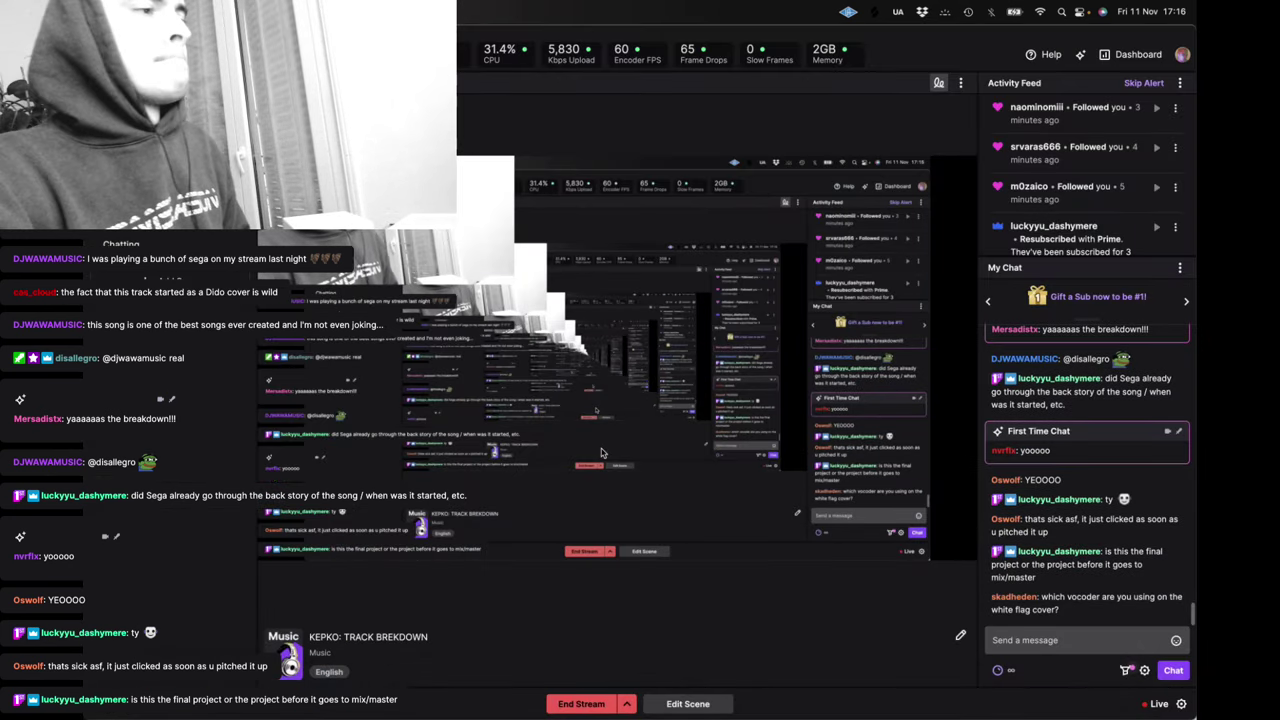
mouse_move(458, 716)
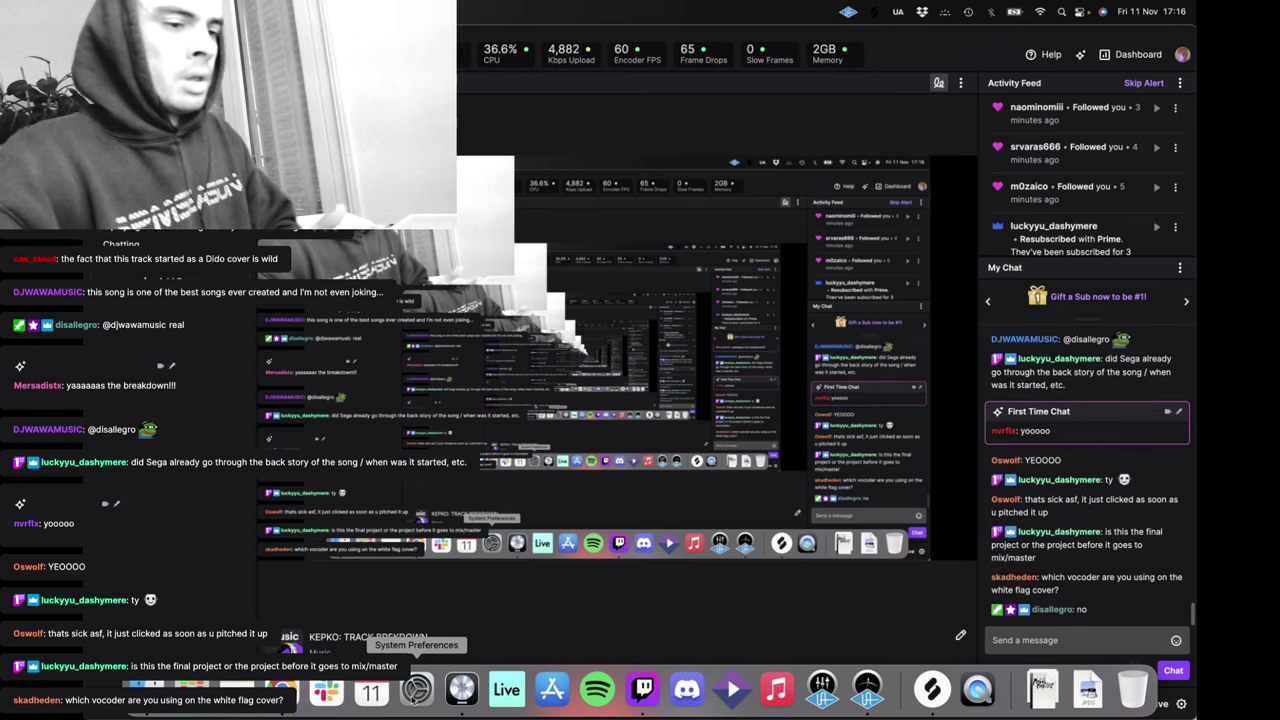
click(461, 700)
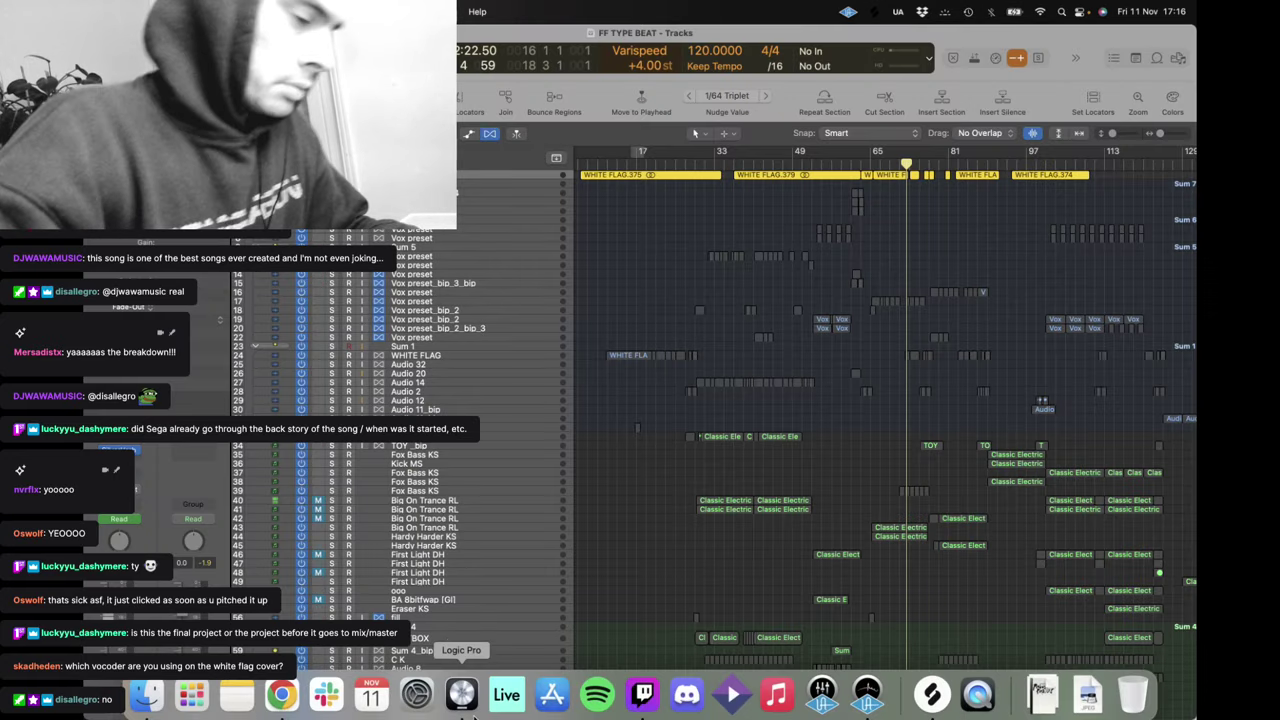
click(642, 703)
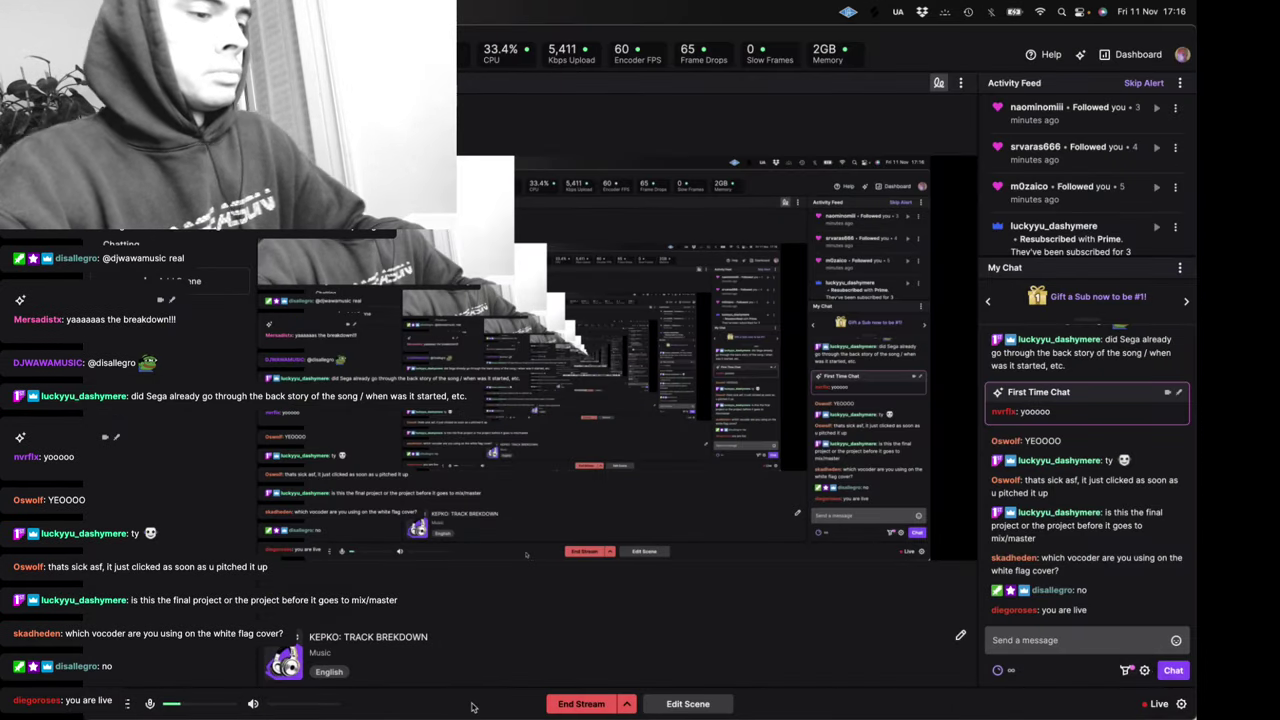
click(461, 700)
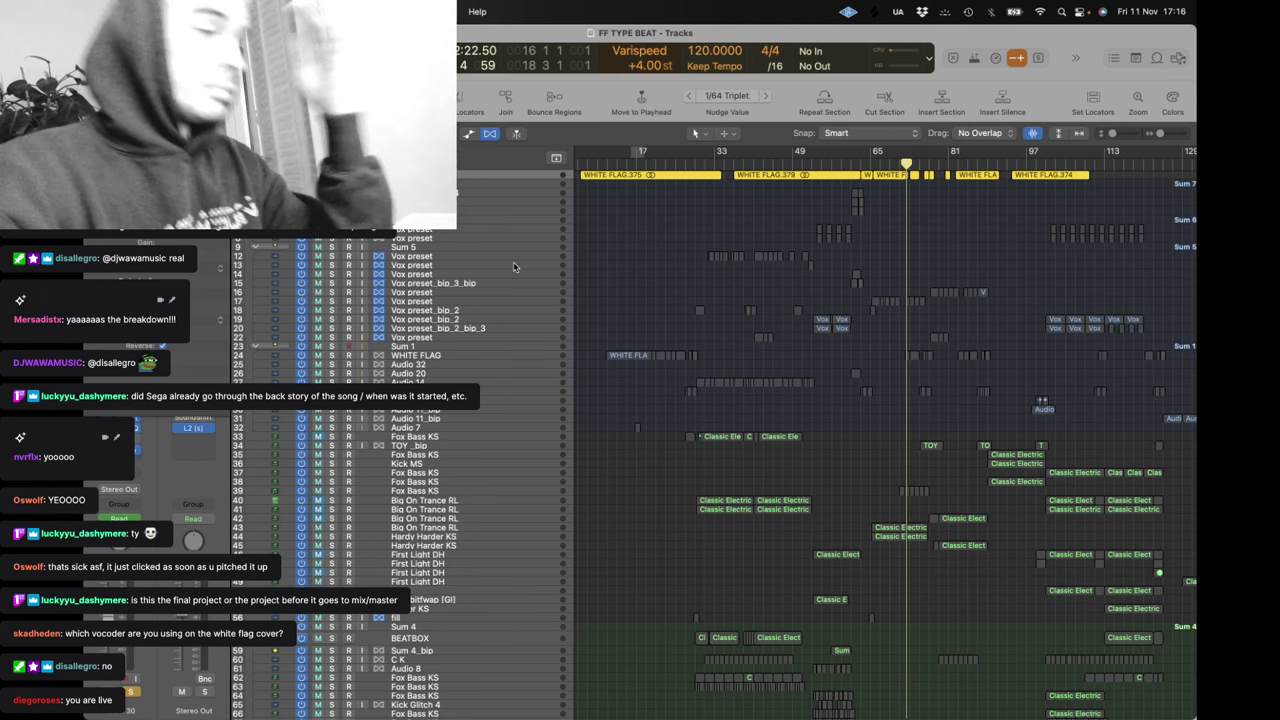
Set the cycle range to bars 31 to 50 and play the soloed Audio 14 chops while locating the synth tracks
drag(705, 152, 797, 152)
key(space)
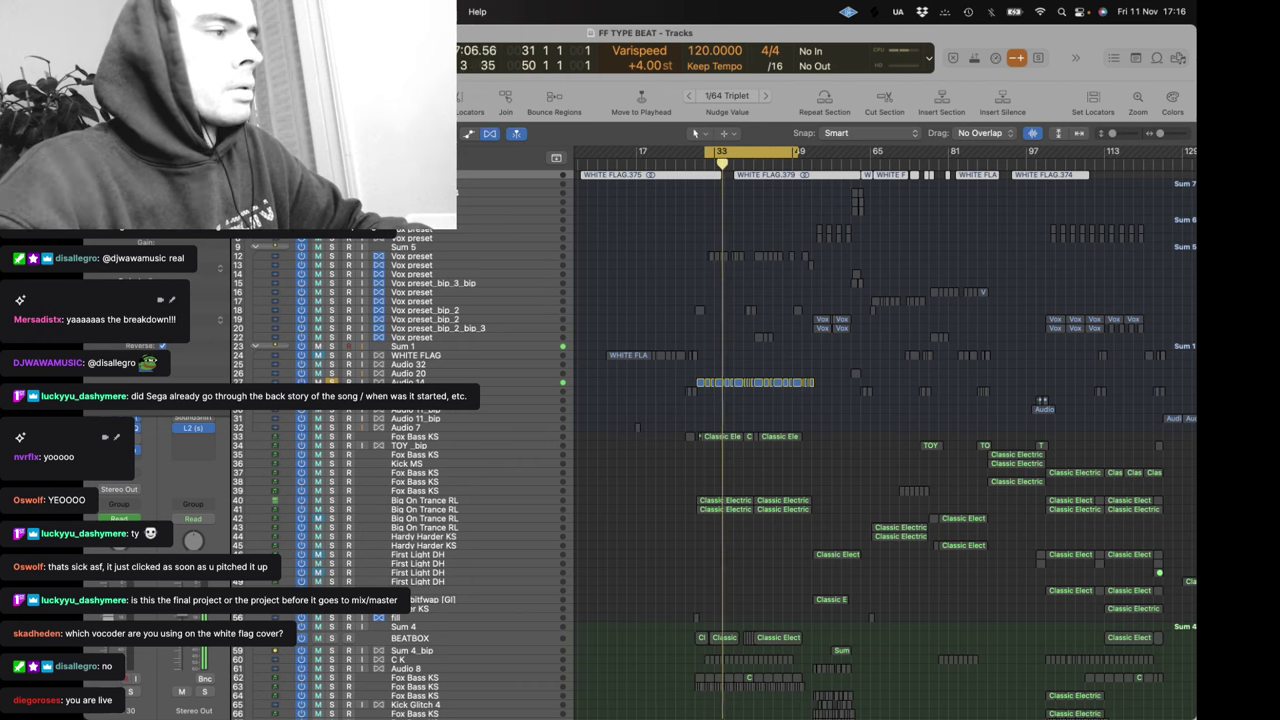
scroll(388, 324, down, 1)
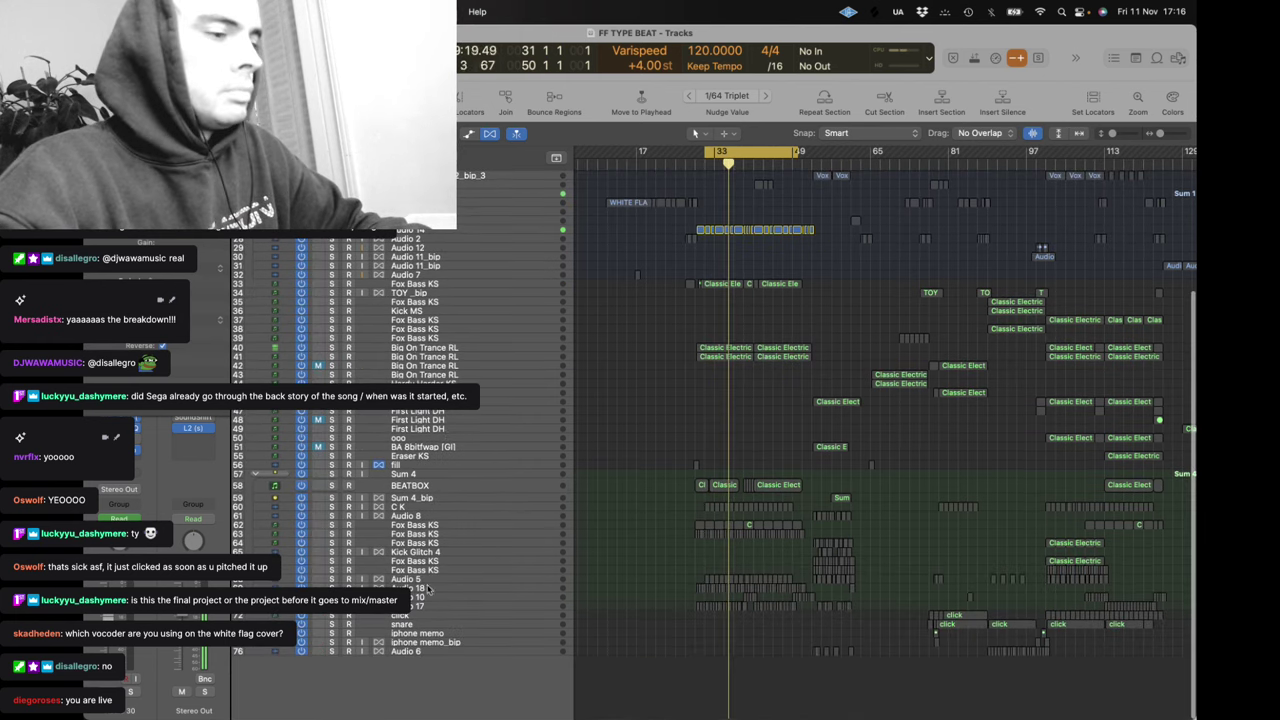
scroll(676, 343, down, 2)
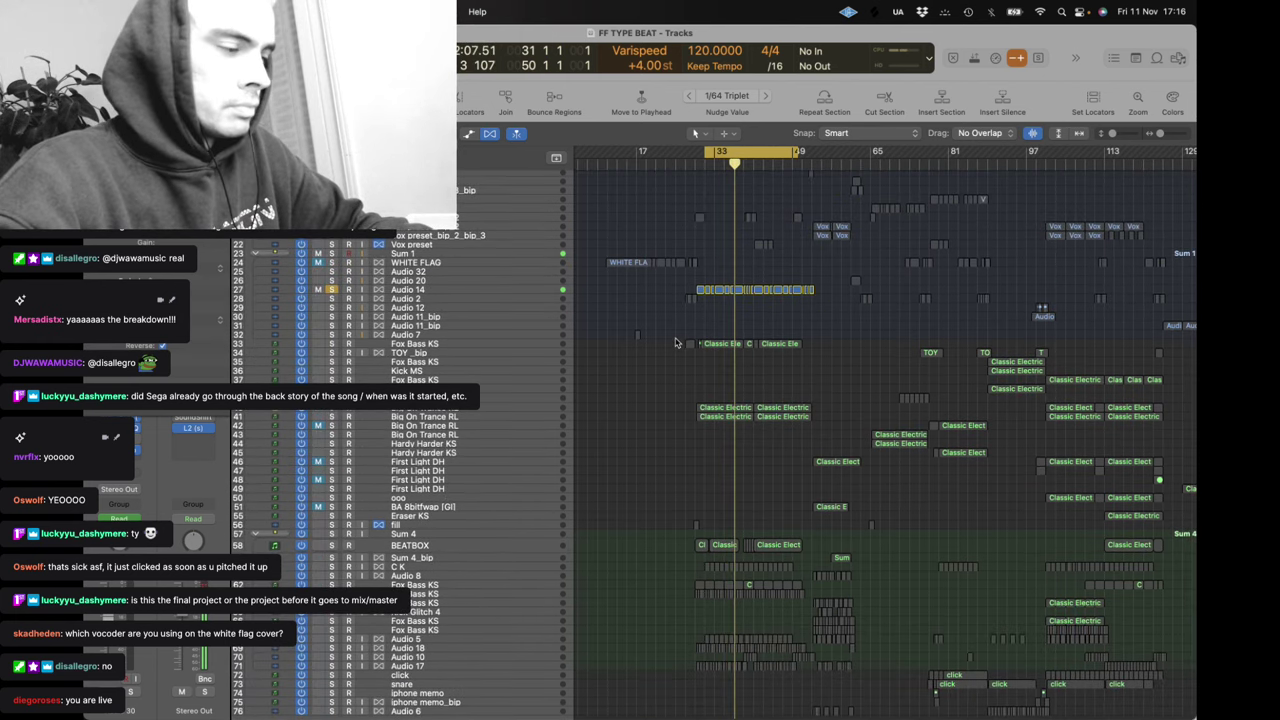
scroll(590, 410, up, 2)
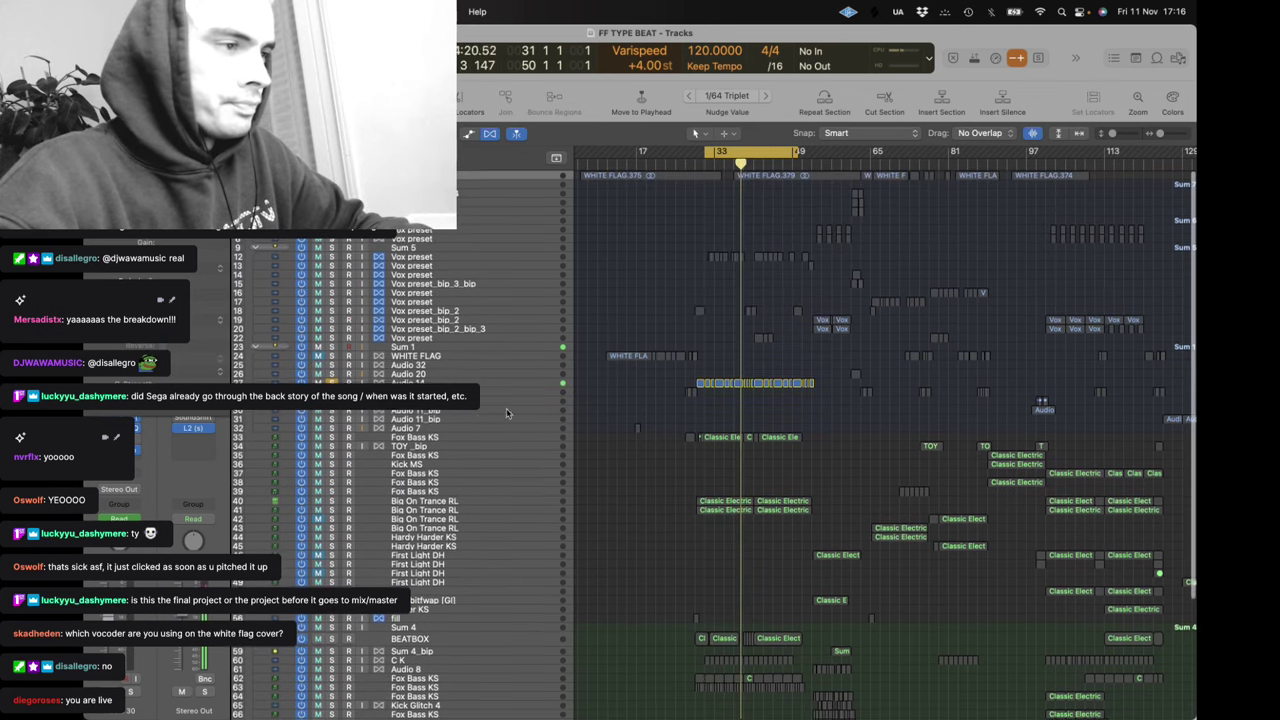
scroll(580, 421, down, 2)
Solo only the Big On Trance RL synth on track 41, select it, and loop bars 41 to 53
click(337, 434)
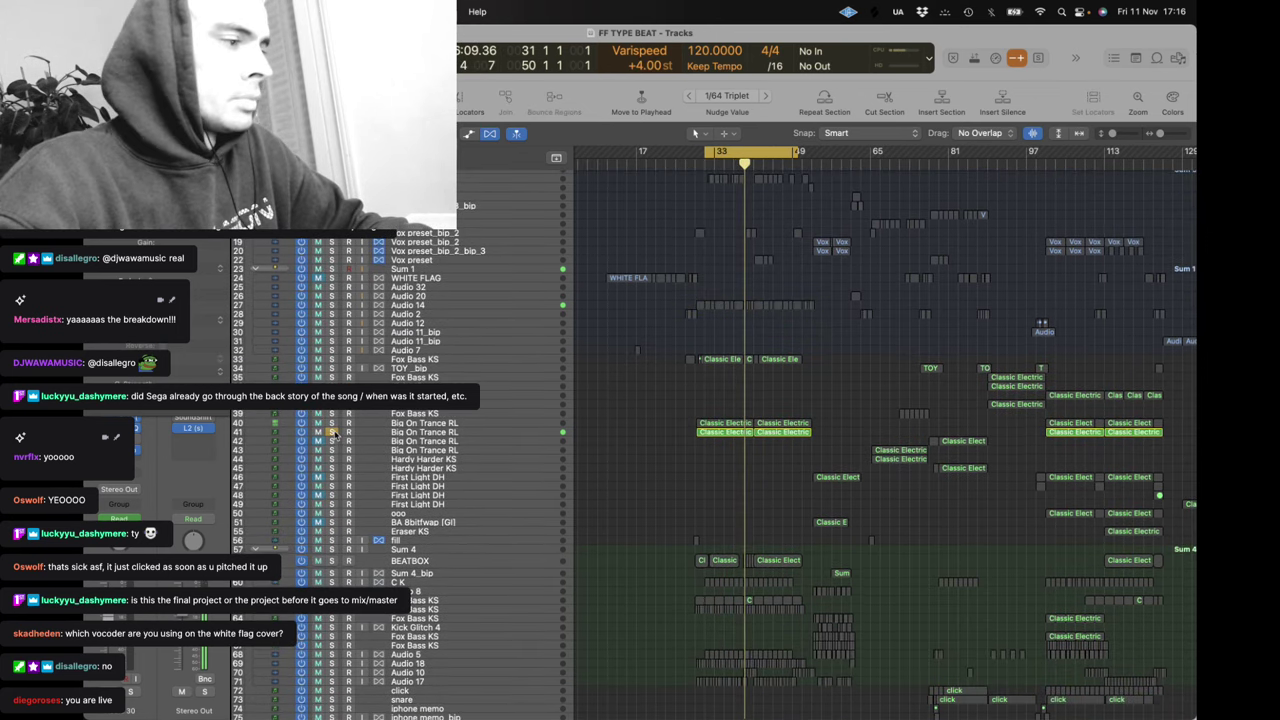
click(710, 151)
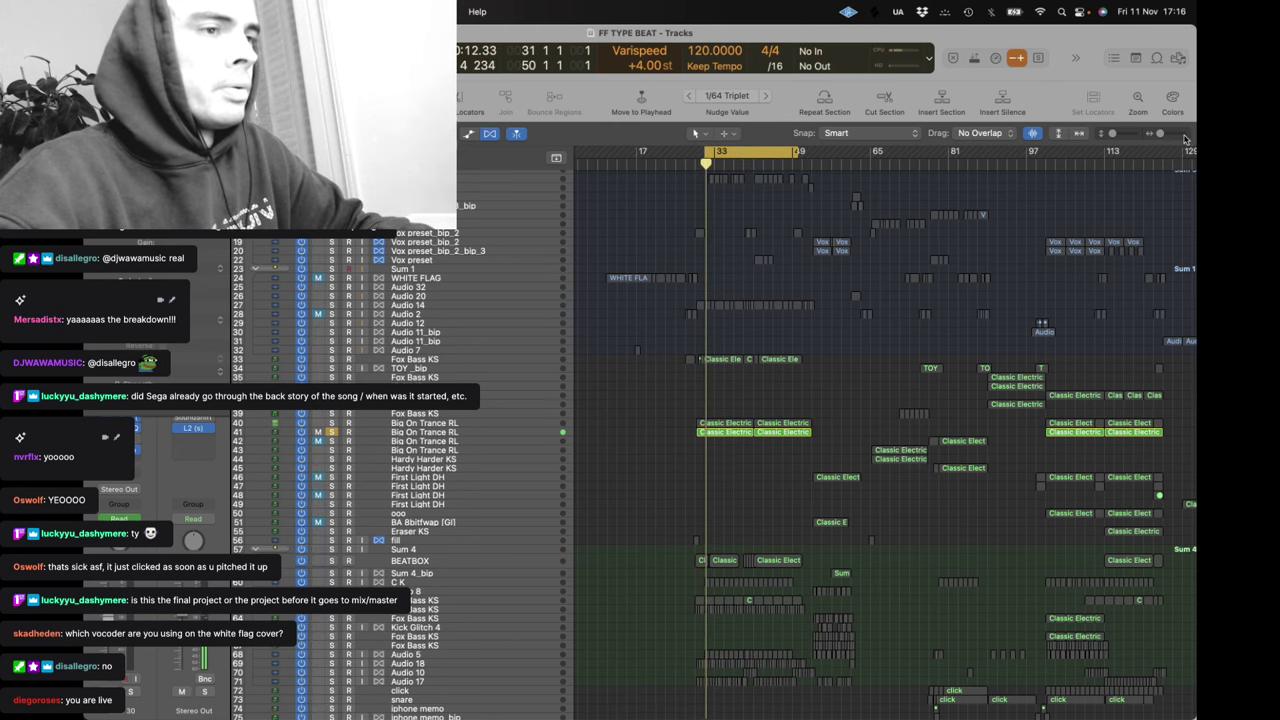
key(super+Right)
drag(807, 157, 917, 155)
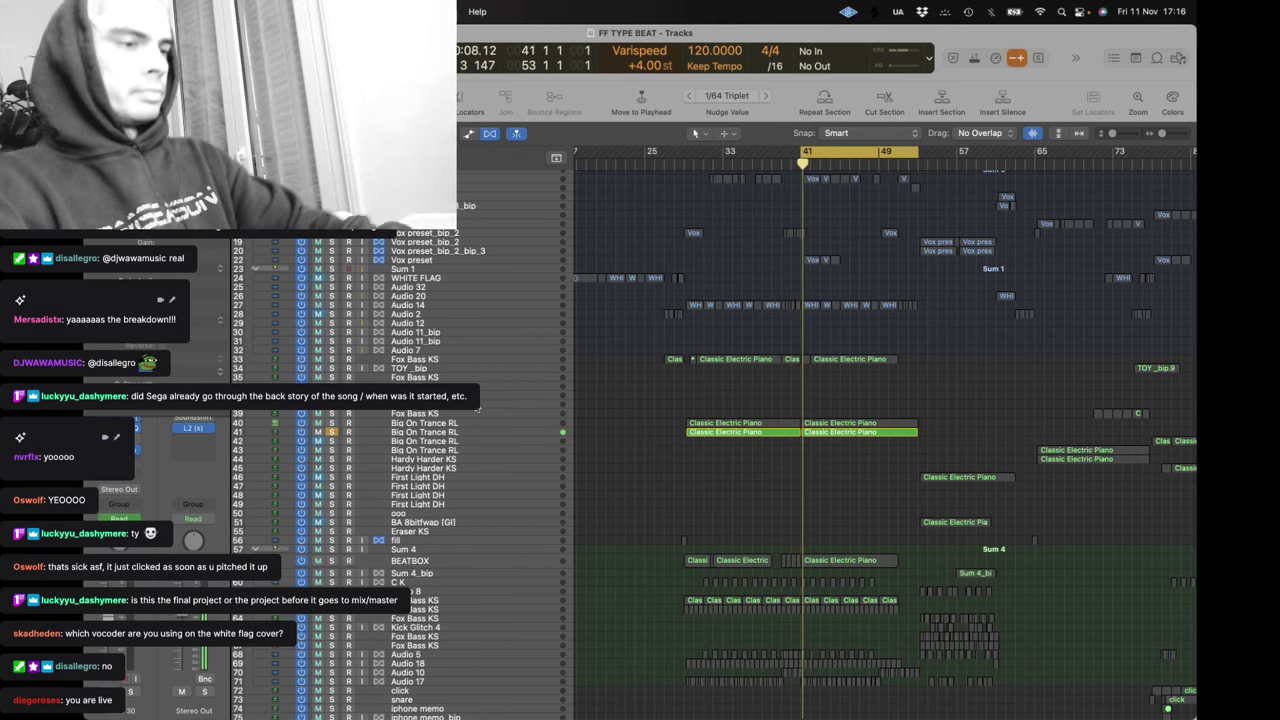
click(440, 433)
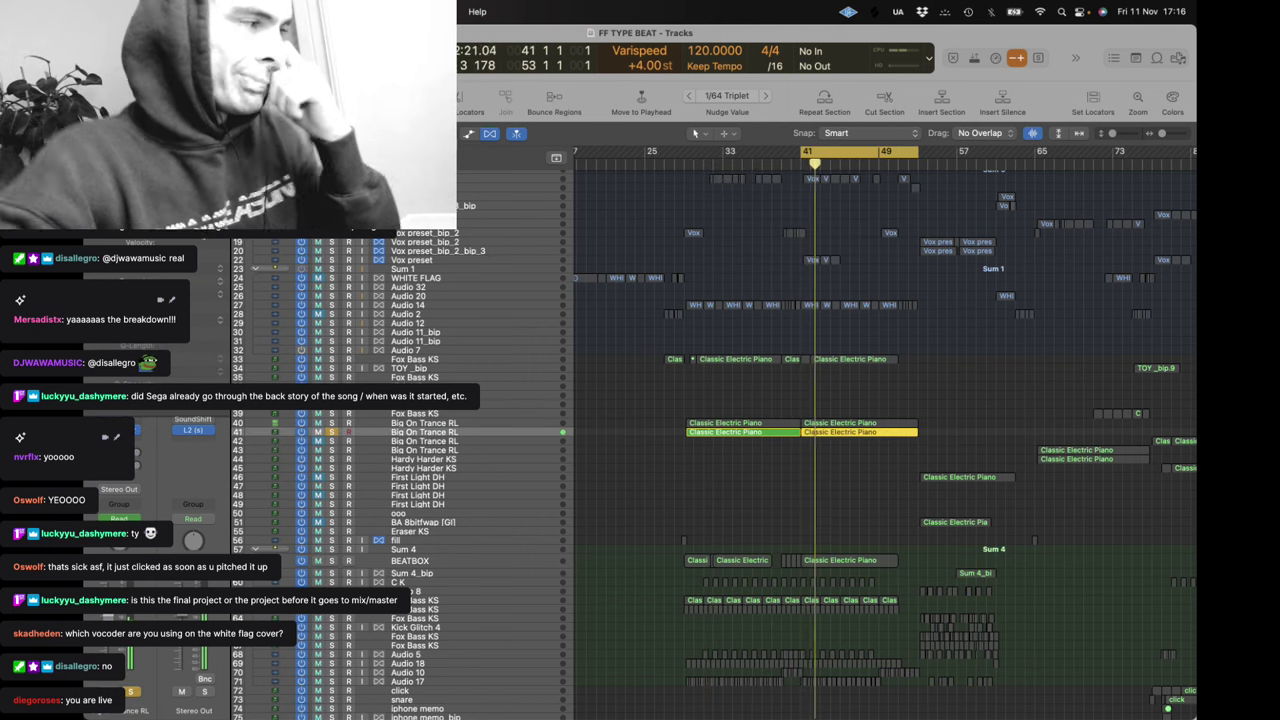
Open the Big On Trance RL synth plug-in of track 41, inspect its patch settings, and close it
mouse_move(371, 690)
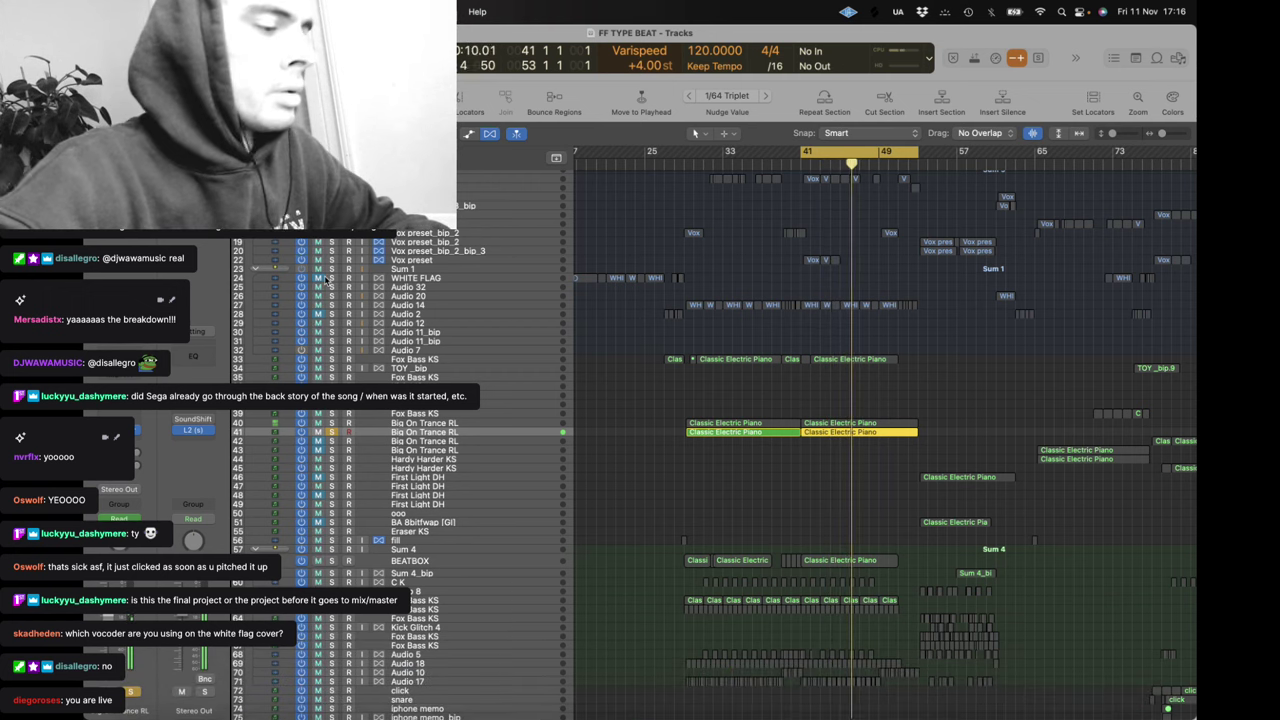
click(120, 401)
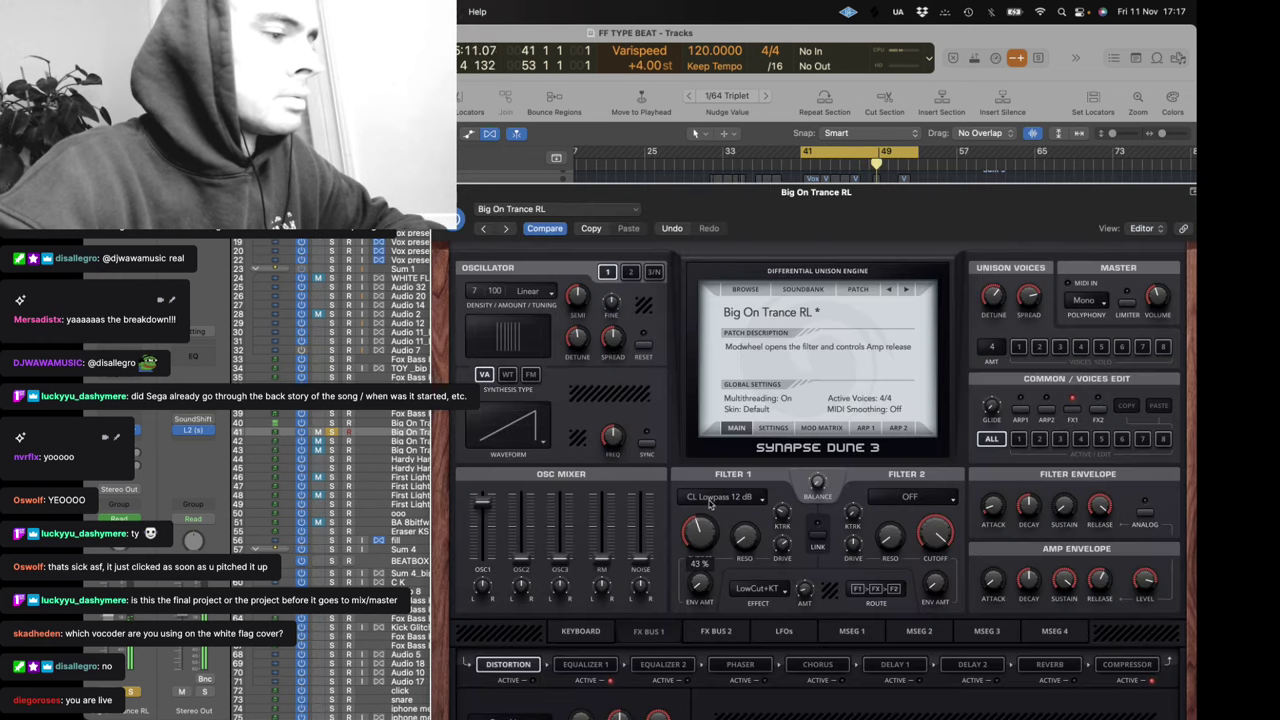
click(466, 189)
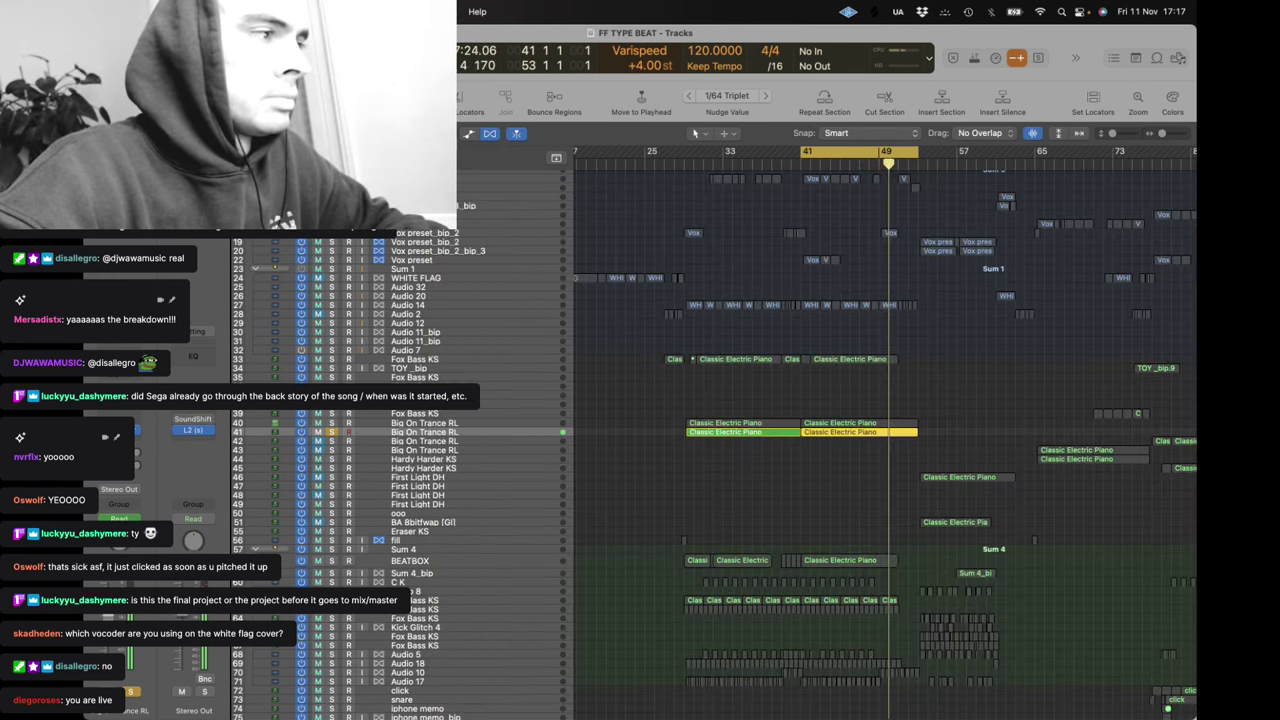
key(z)
key(z)
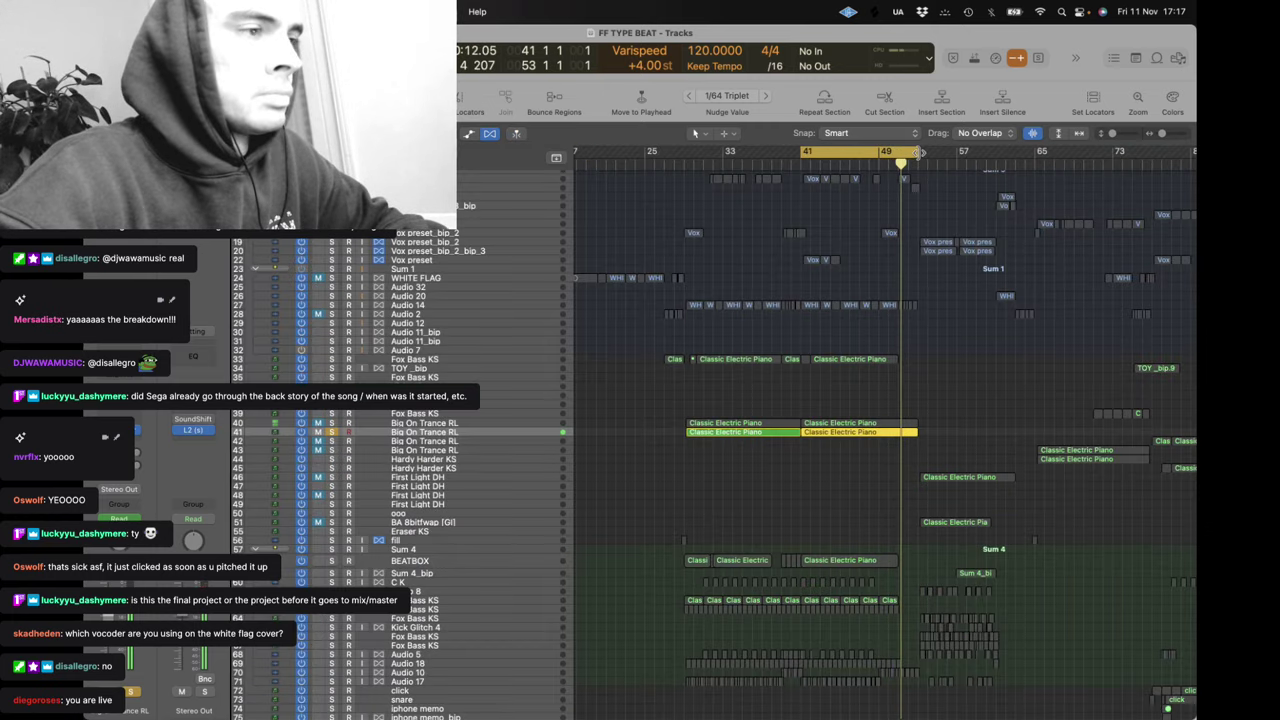
Mute and unmute track 41 during playback, and compare the synth's edited patch with its saved settings
drag(919, 153, 920, 153)
key(m)
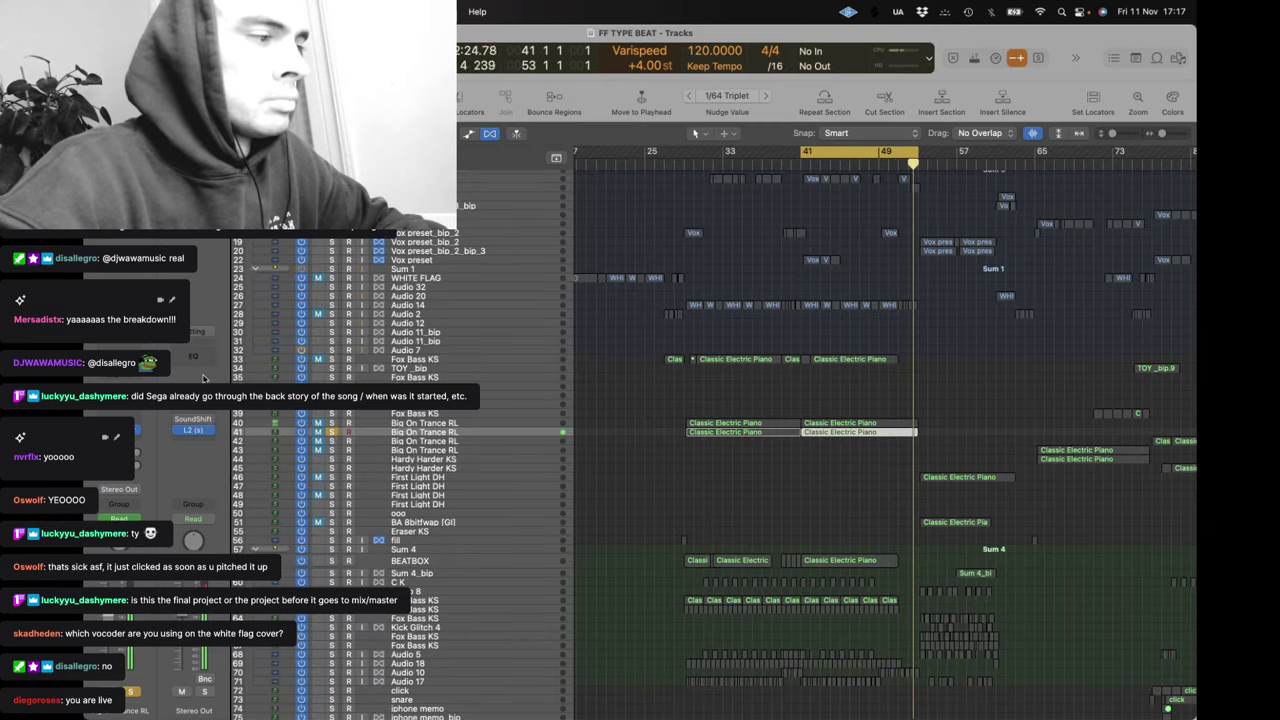
key(m)
key(v)
click(547, 231)
key(v)
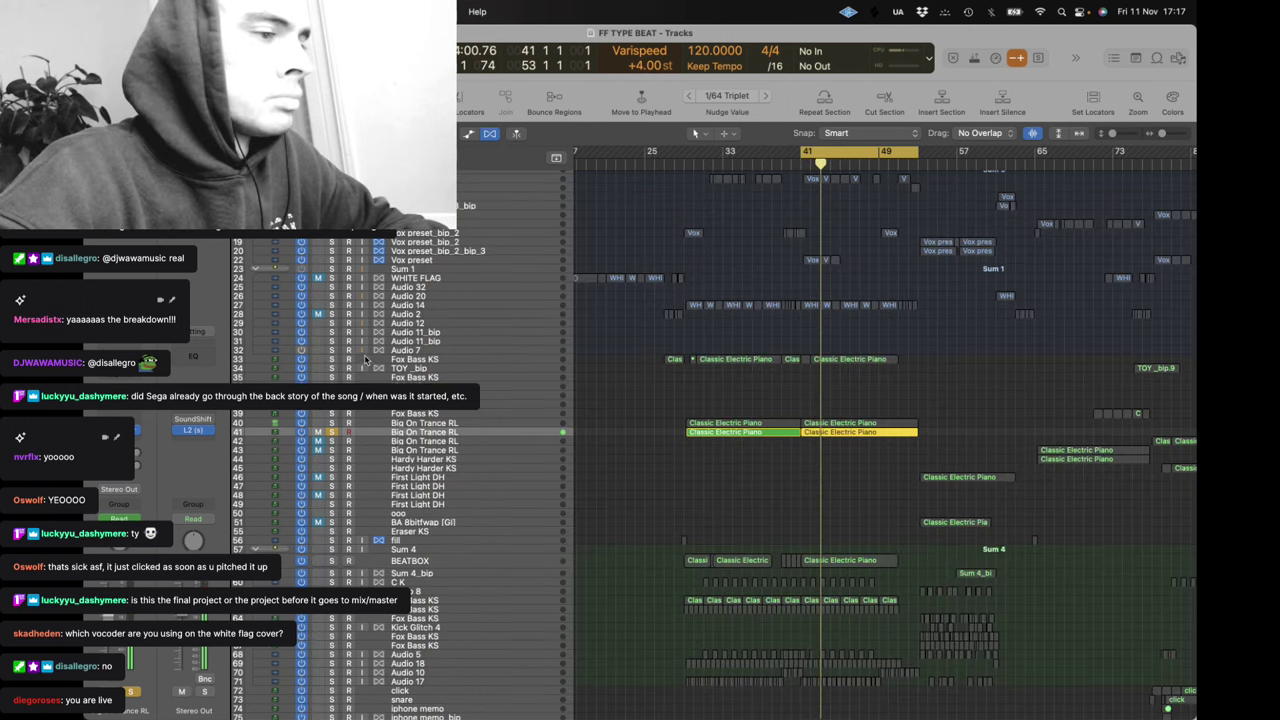
Check Twitch Studio for new chat messages while the synth loop plays, and return to Logic Pro
mouse_move(461, 688)
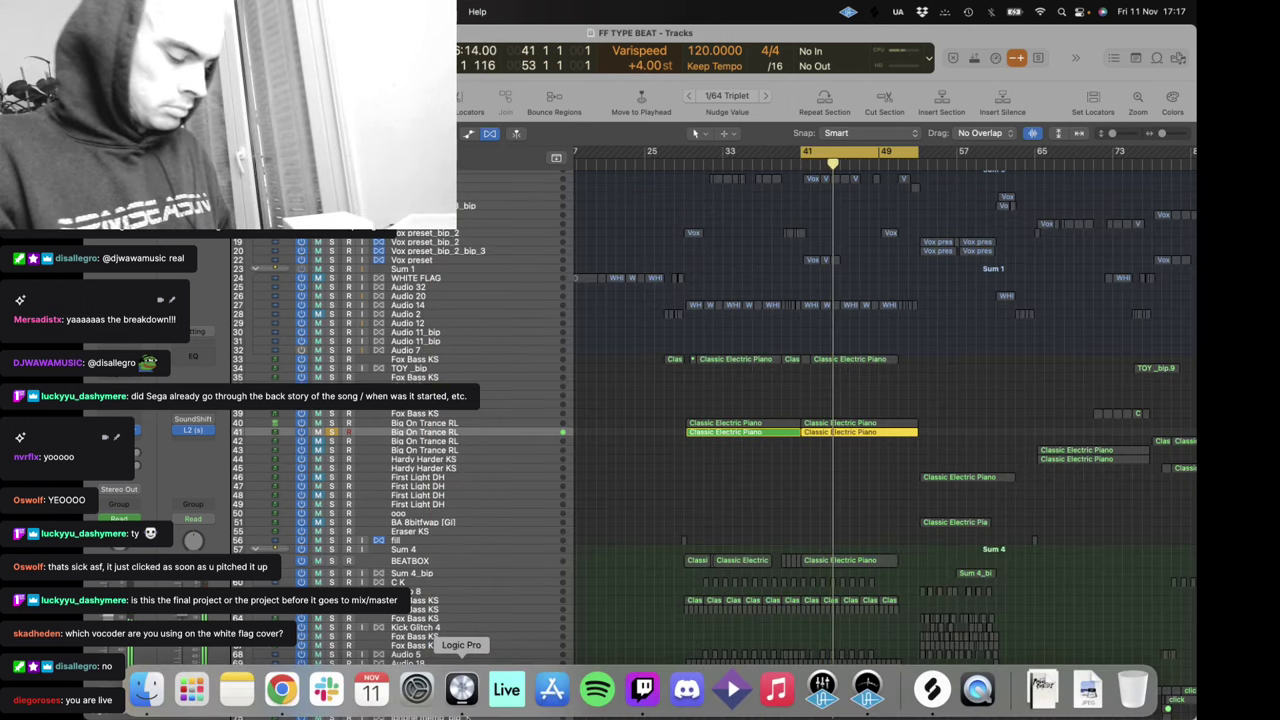
click(638, 694)
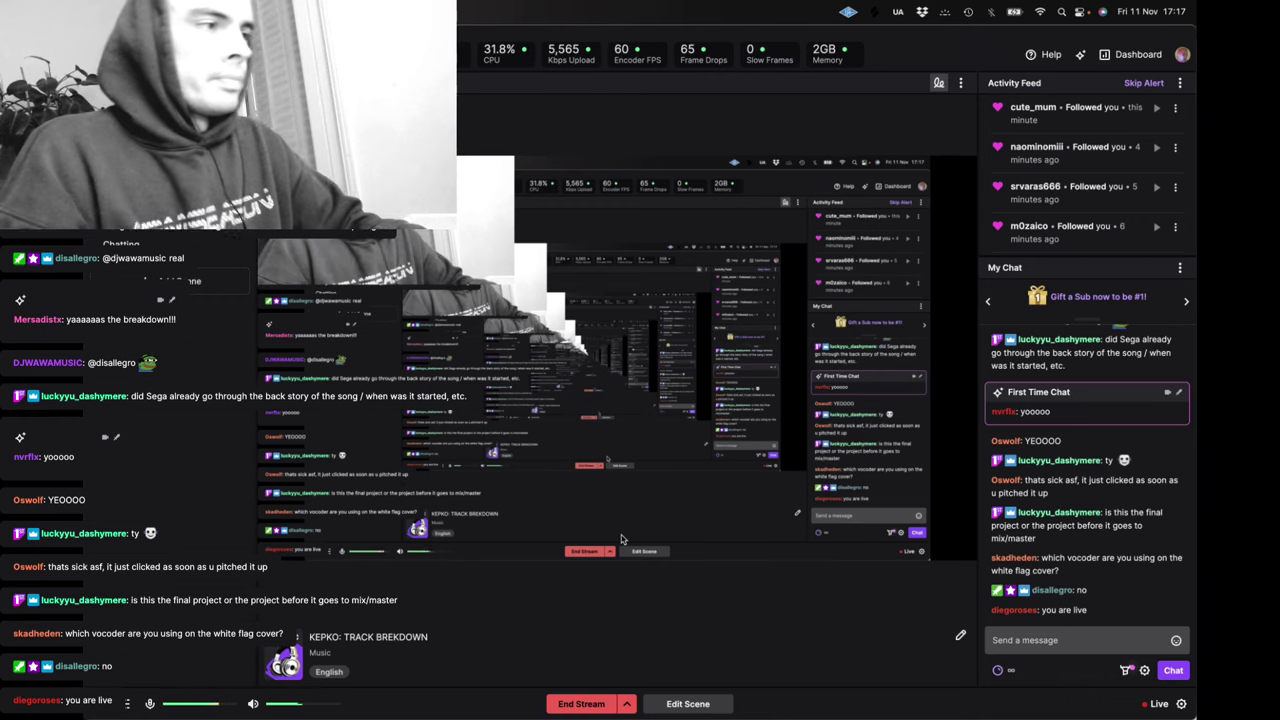
mouse_move(507, 712)
click(461, 690)
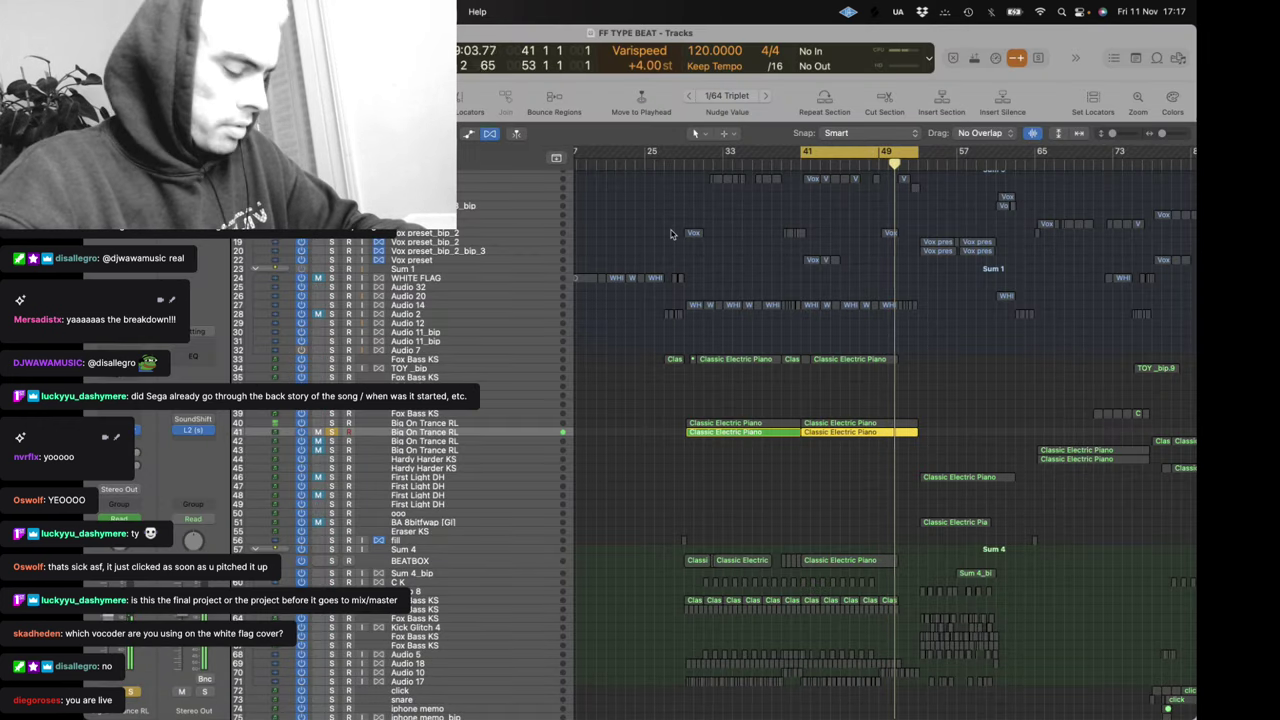
Compare the Big On Trance RL synths on tracks 40 and 41 and the Audio 14 chops by switching their solos during playback
click(332, 423)
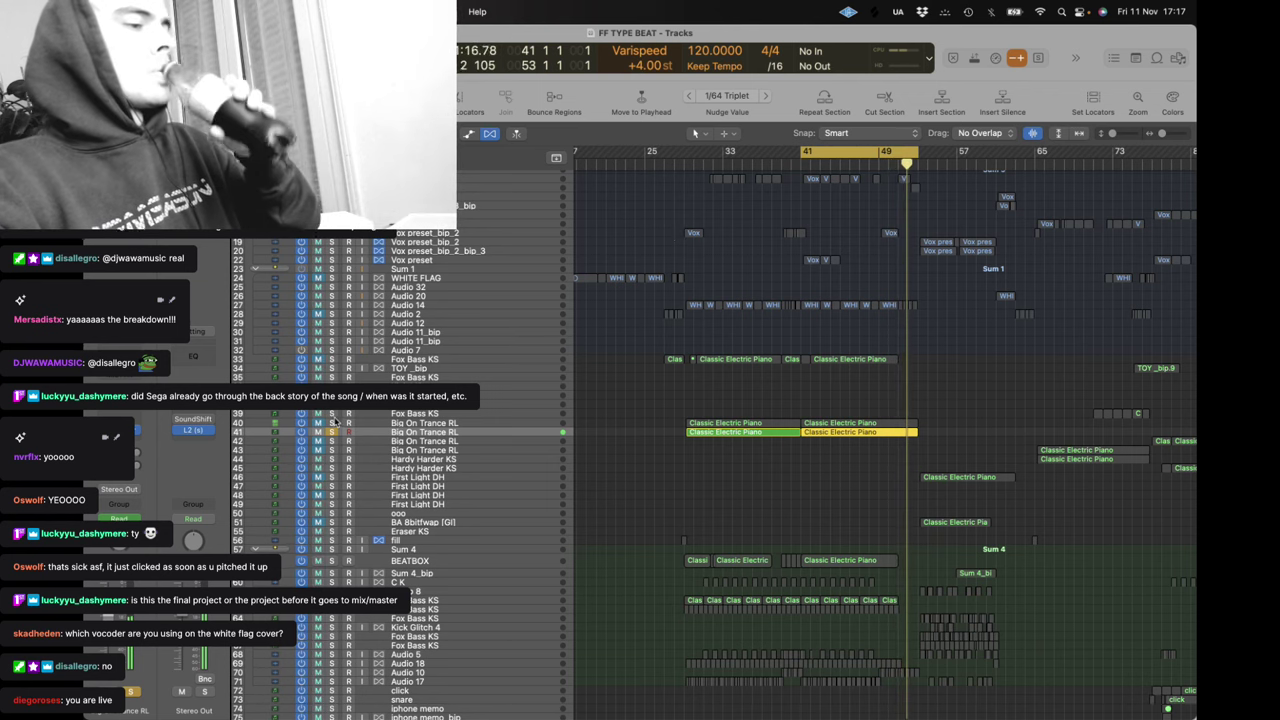
click(332, 432)
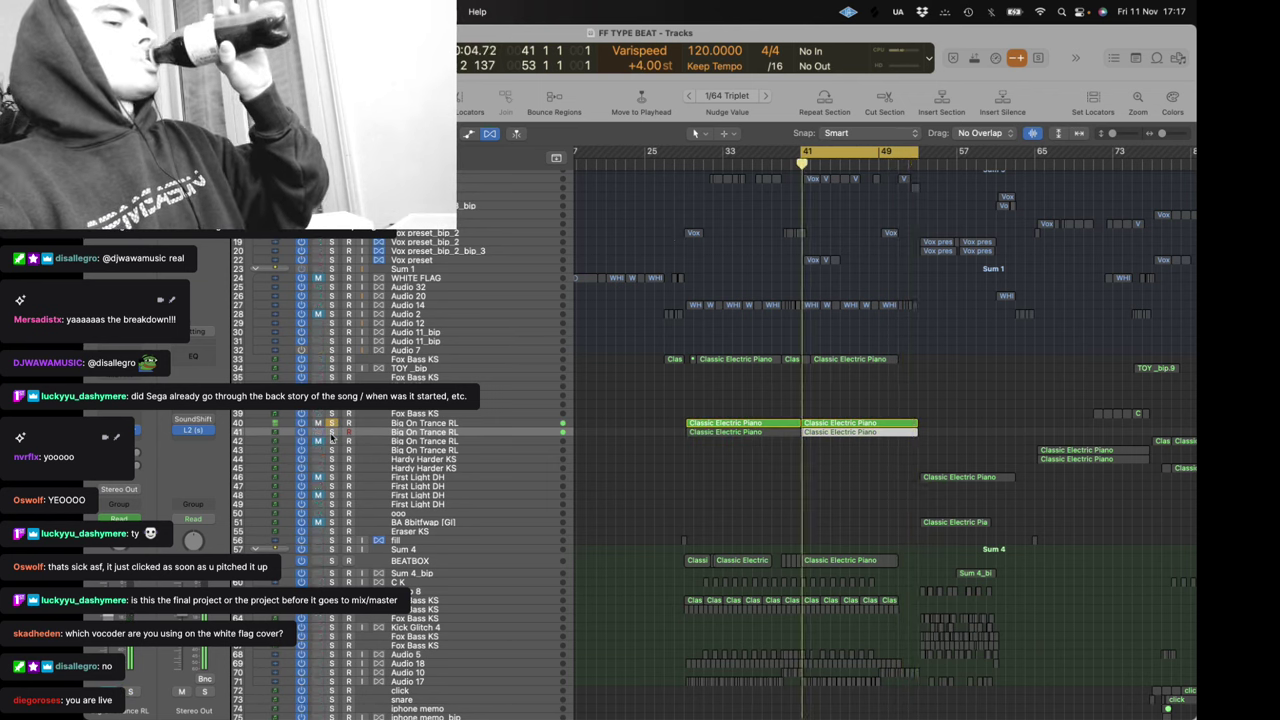
click(332, 305)
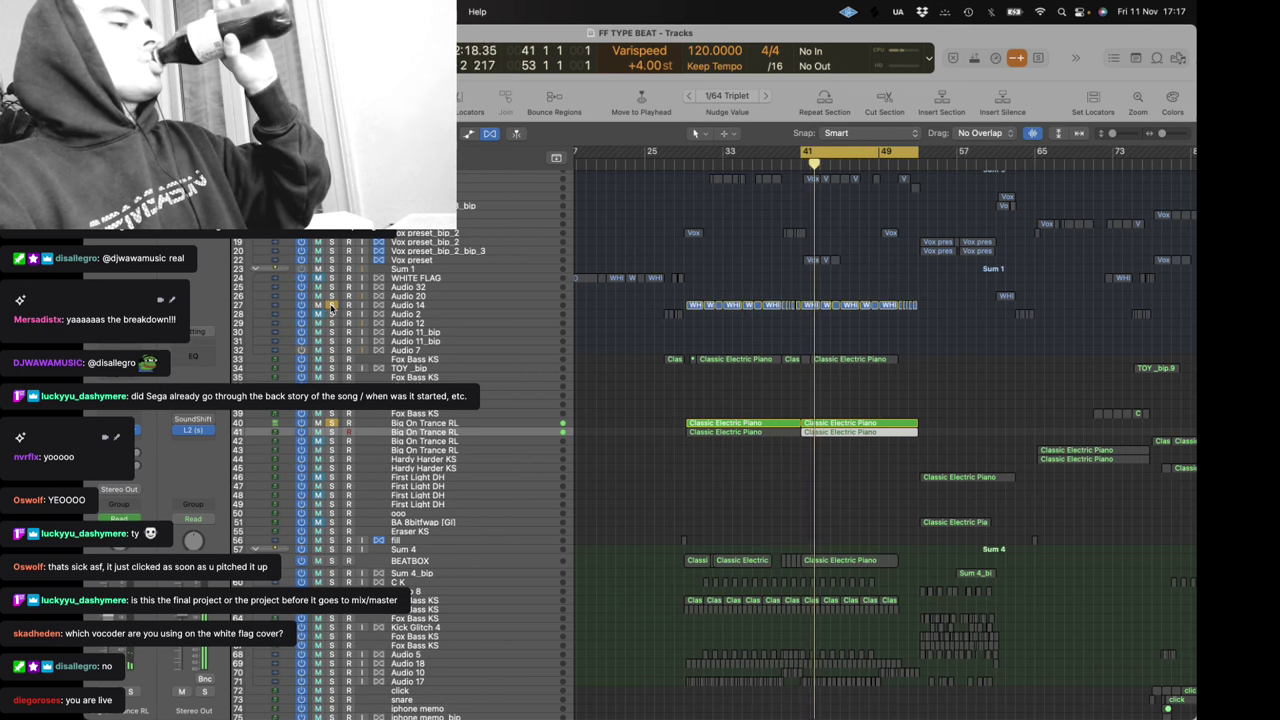
click(332, 432)
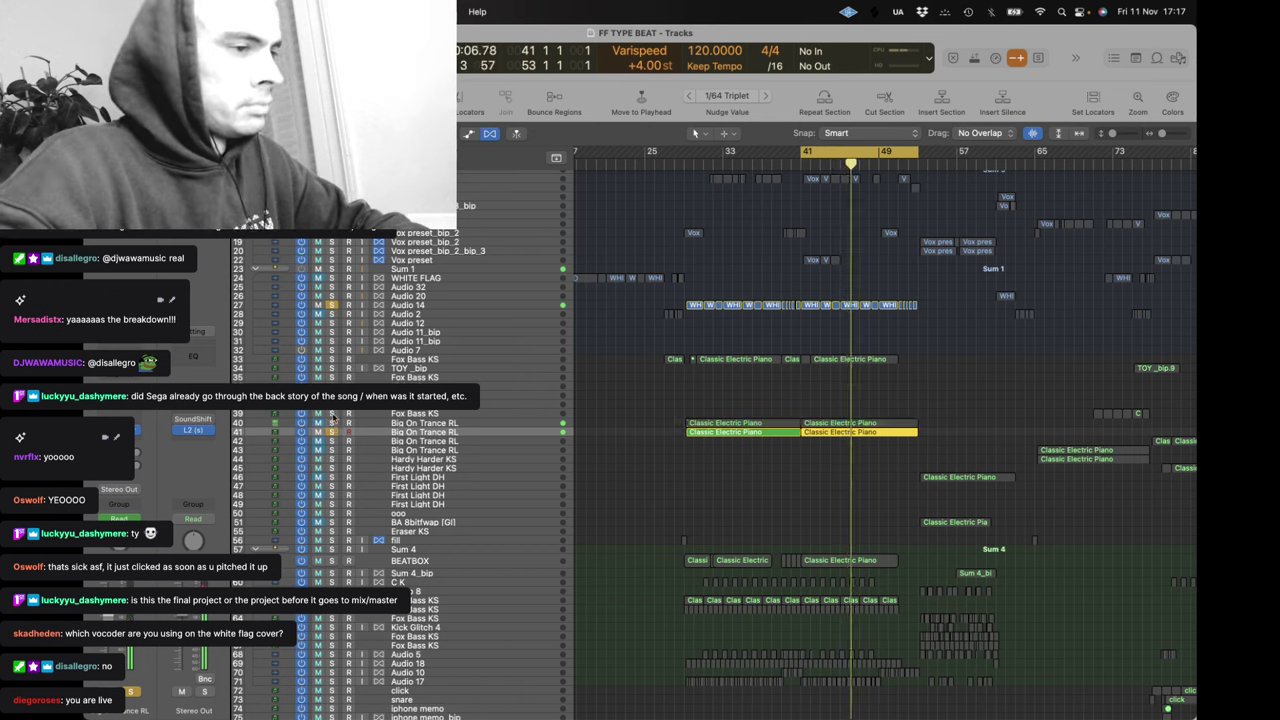
Shorten the cycle range to bars 41 to 49, solo only the Fox Bass KS on track 33, select it, and play the loop
alt+click(331, 368)
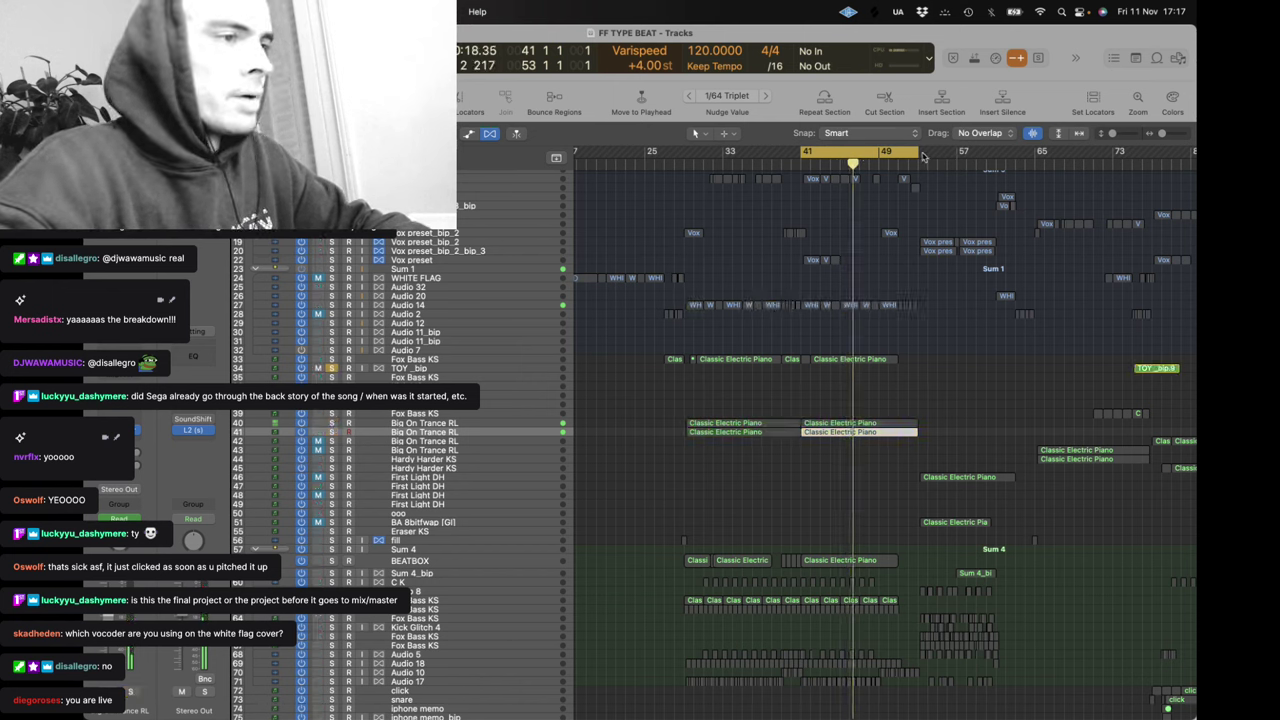
drag(922, 157, 882, 157)
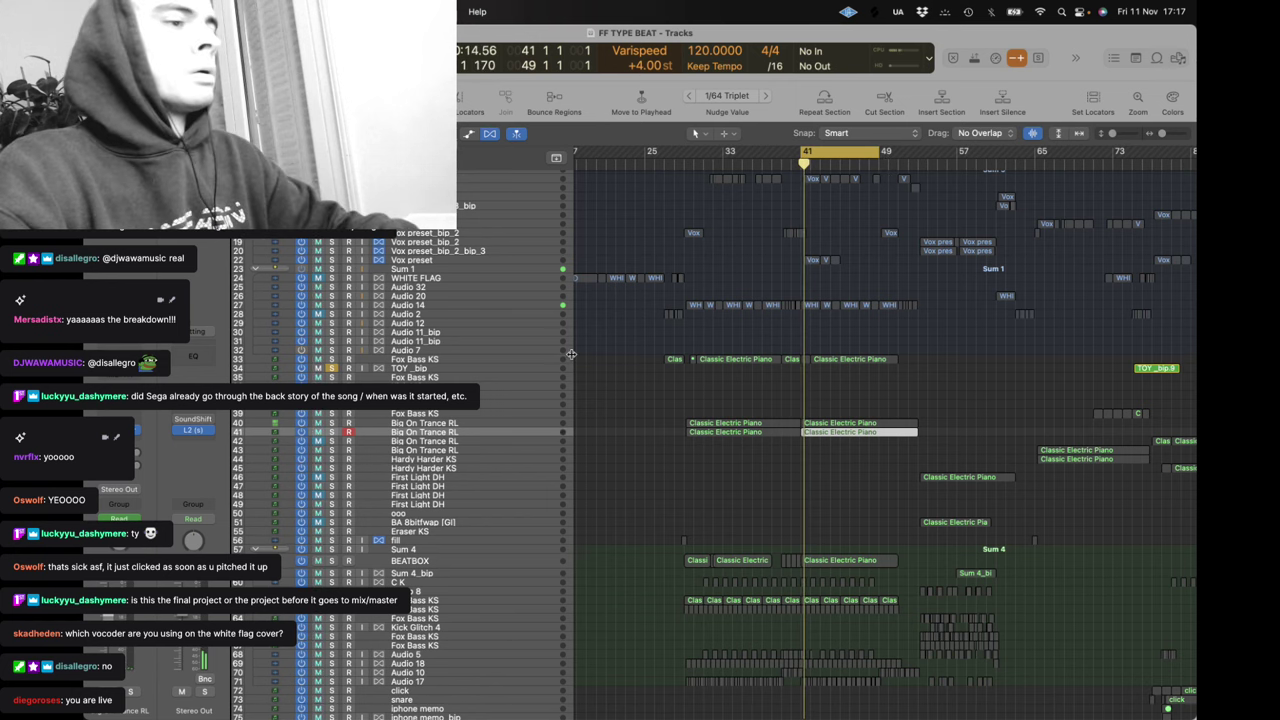
alt+click(333, 359)
click(420, 361)
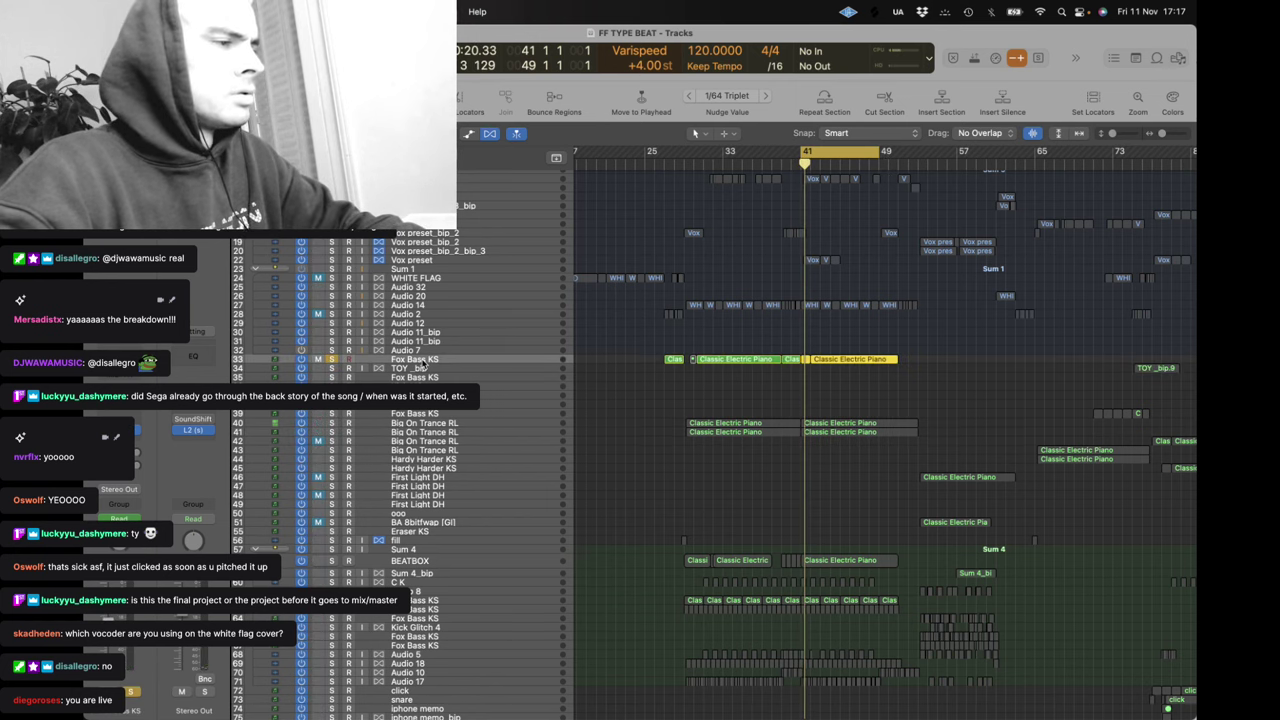
key(space)
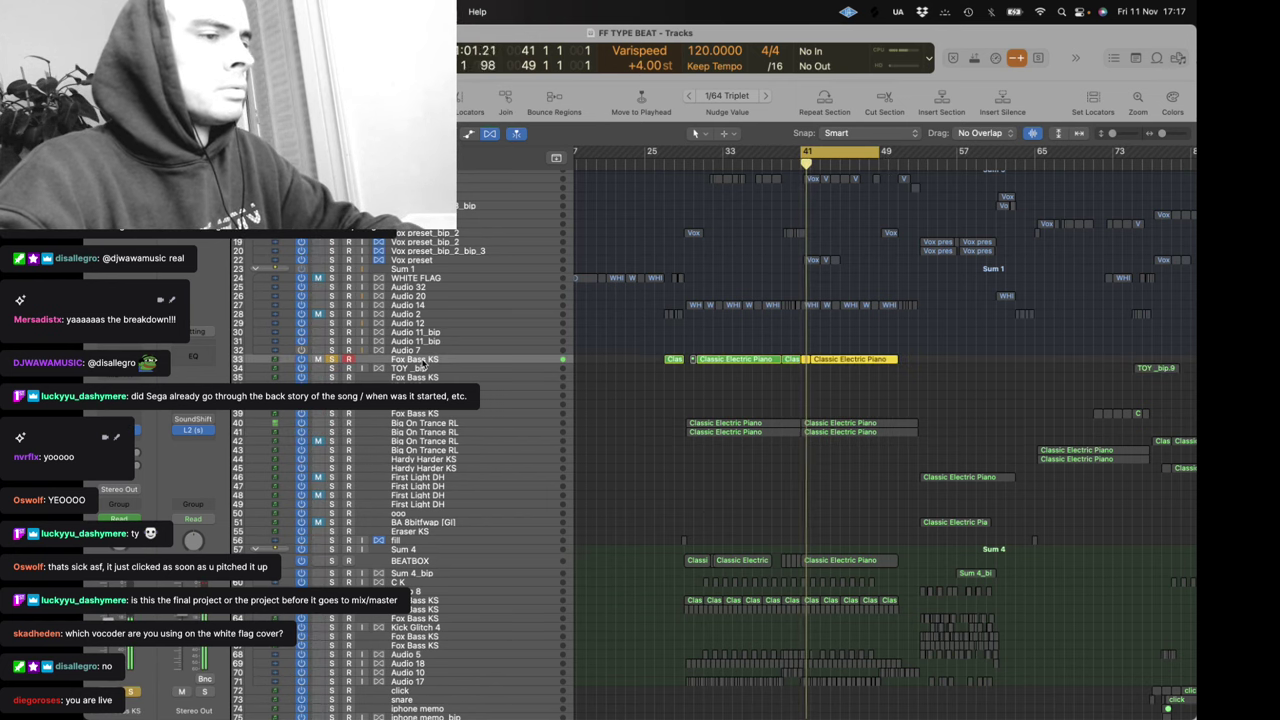
Add Audio 14 and the Big On Trance RL tracks 40 to 42 to the soloed Fox Bass KS during playback
scroll(450, 370, down, 4)
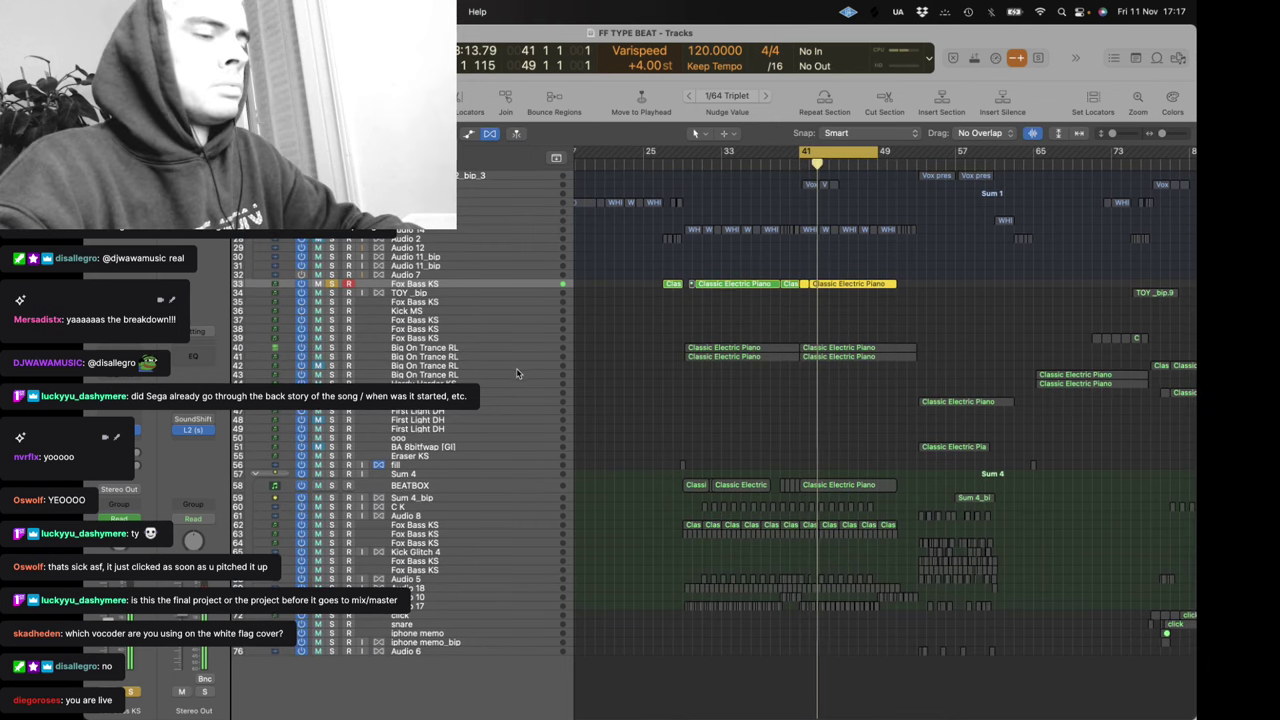
click(333, 231)
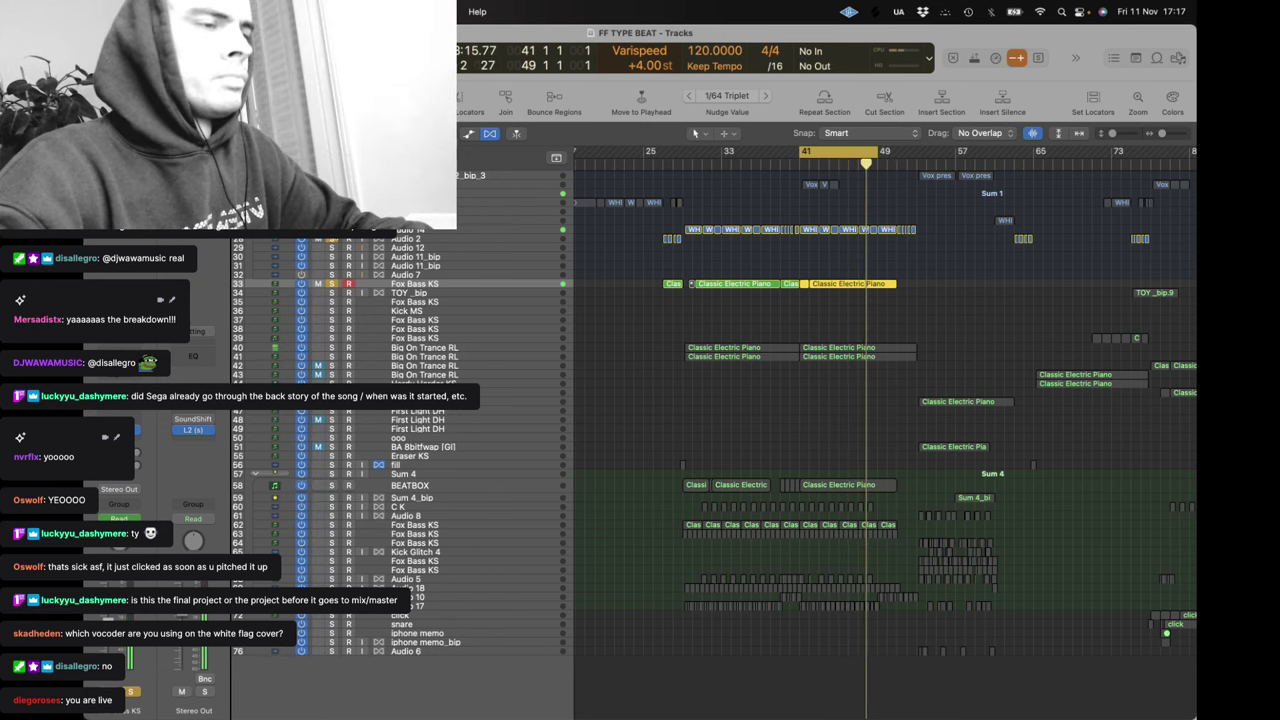
scroll(800, 258, up, 4)
scroll(798, 258, down, 4)
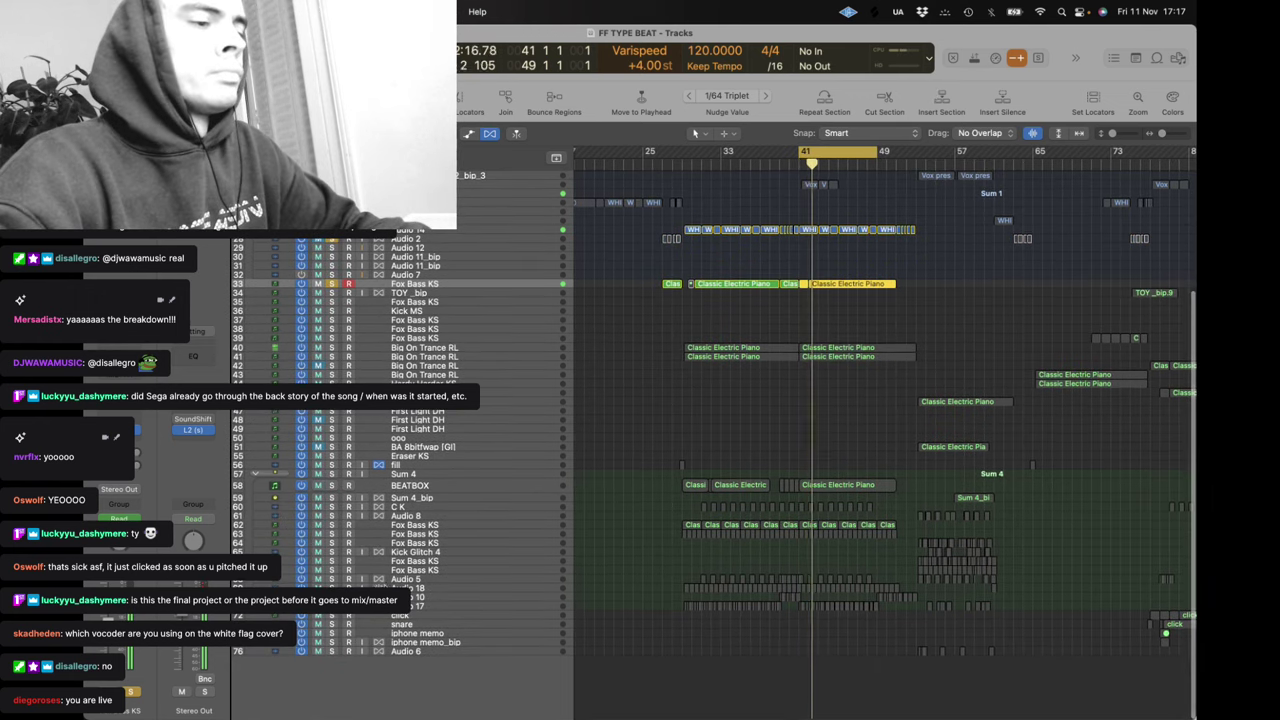
click(408, 615)
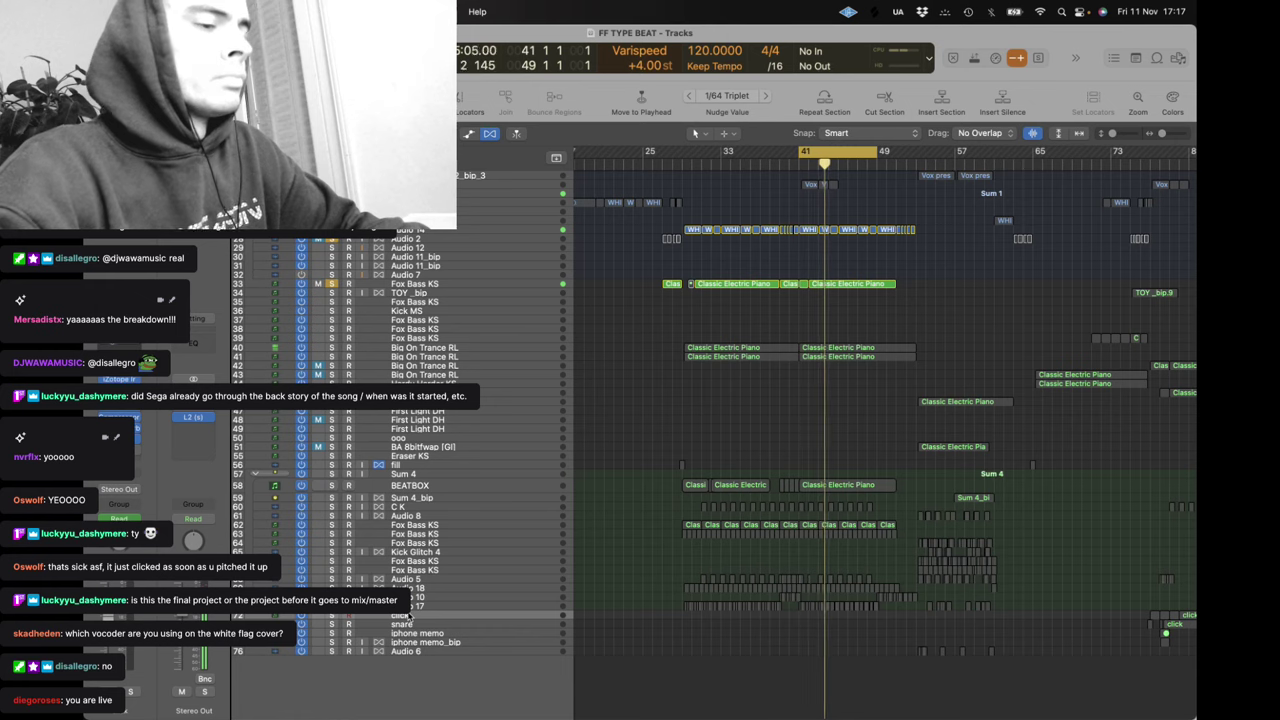
click(409, 606)
scroll(410, 605, up, 5)
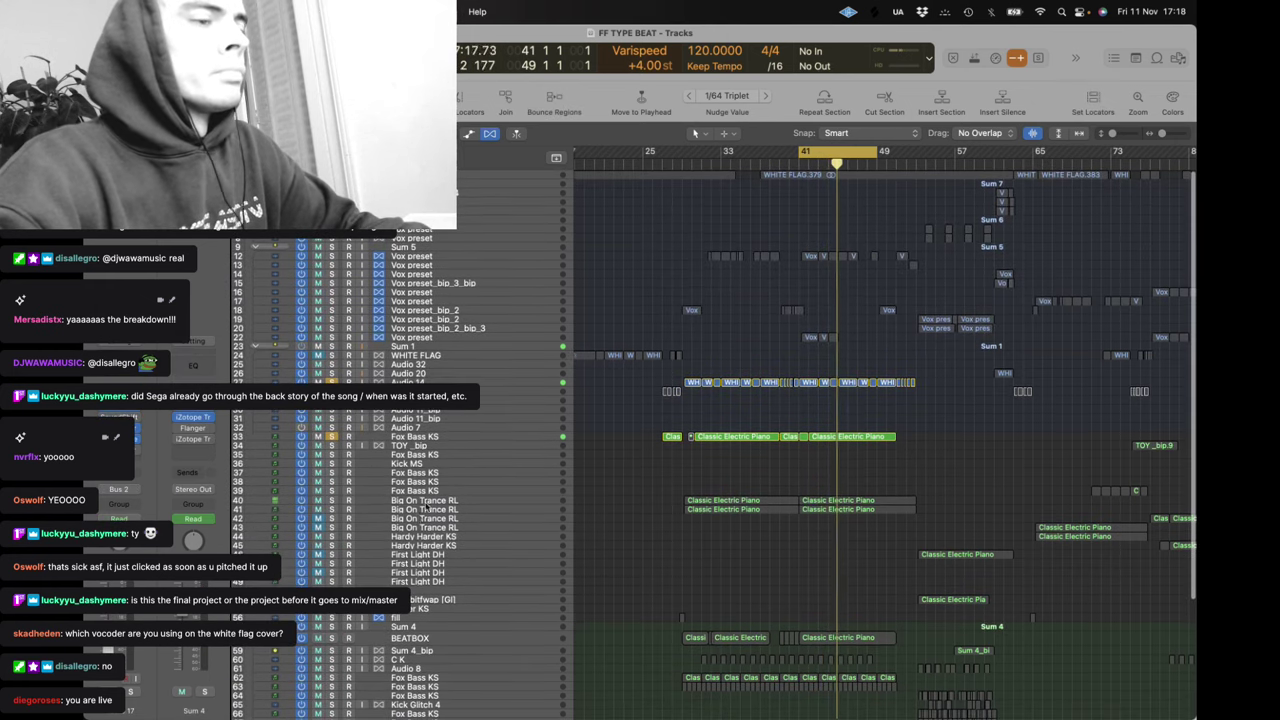
click(333, 508)
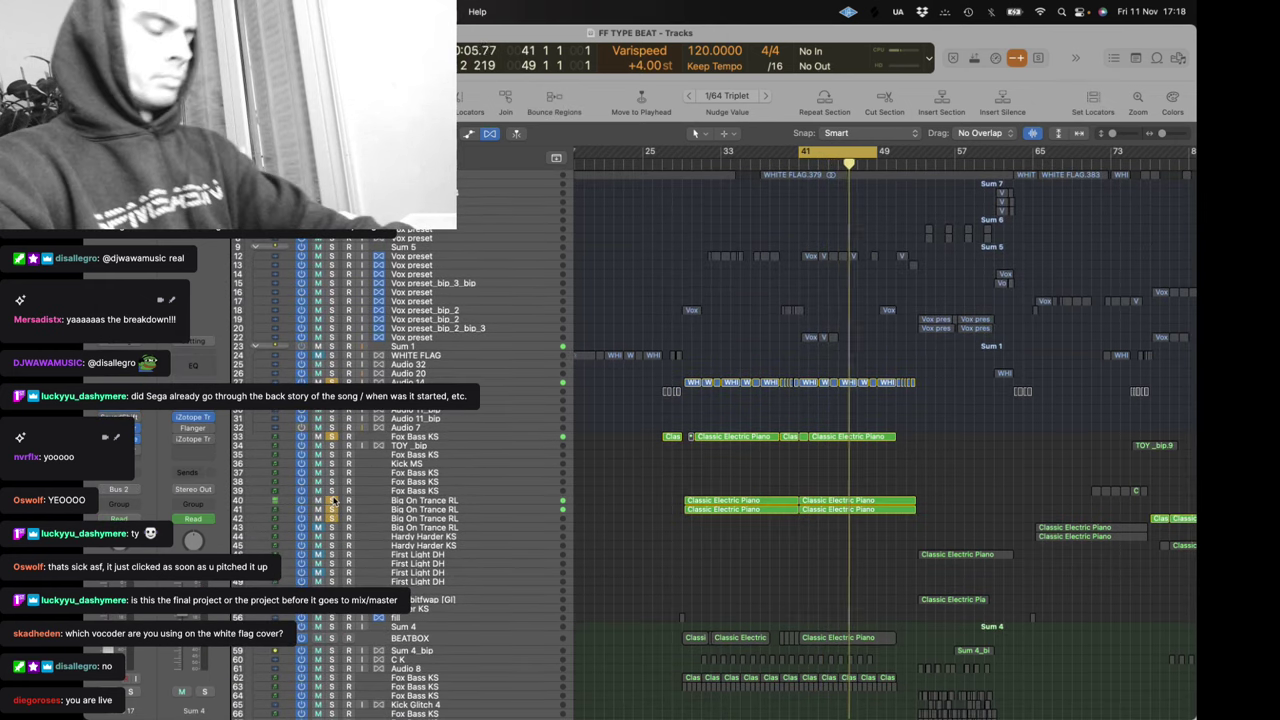
Check the stream chat in Twitch Studio and return to Logic Pro
mouse_move(612, 709)
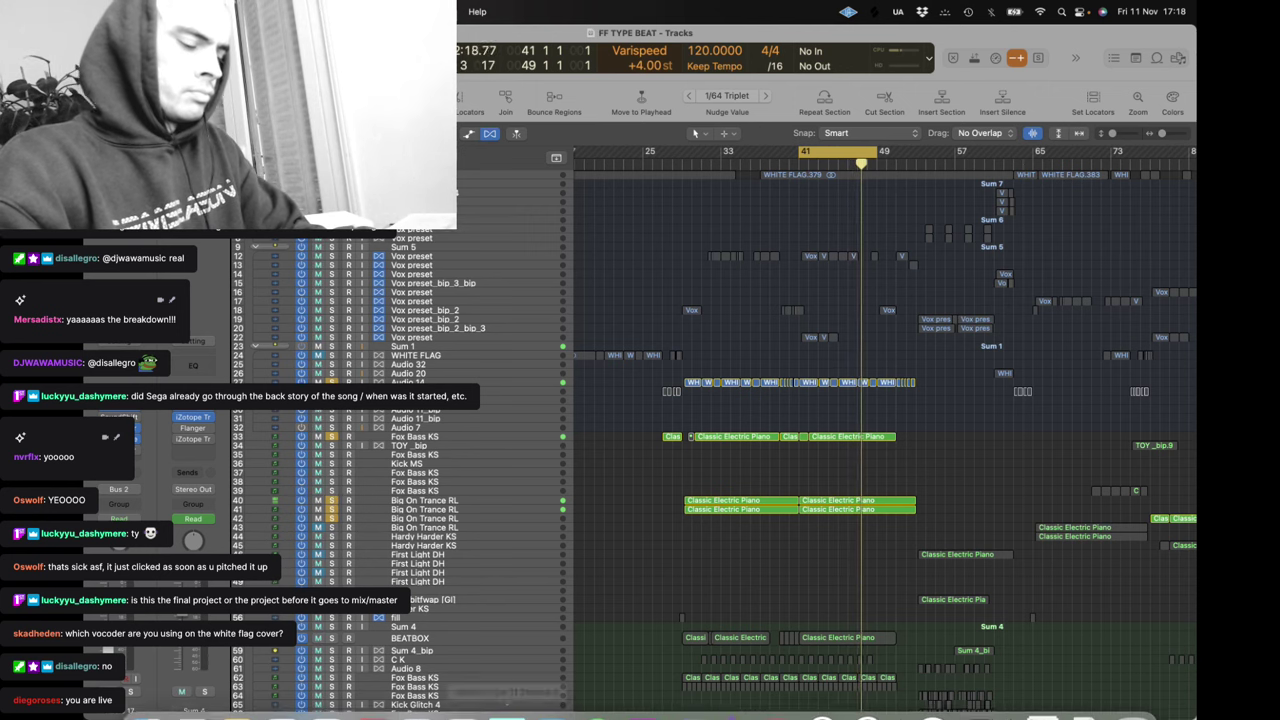
click(643, 690)
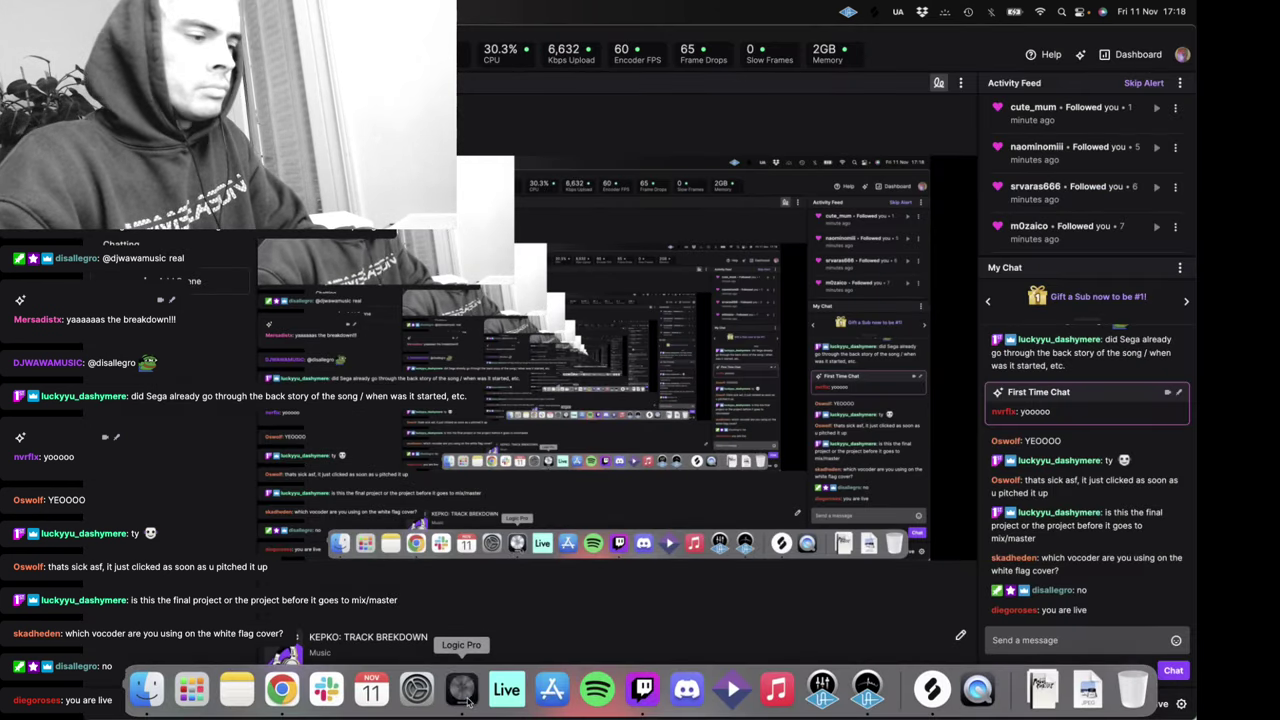
click(461, 698)
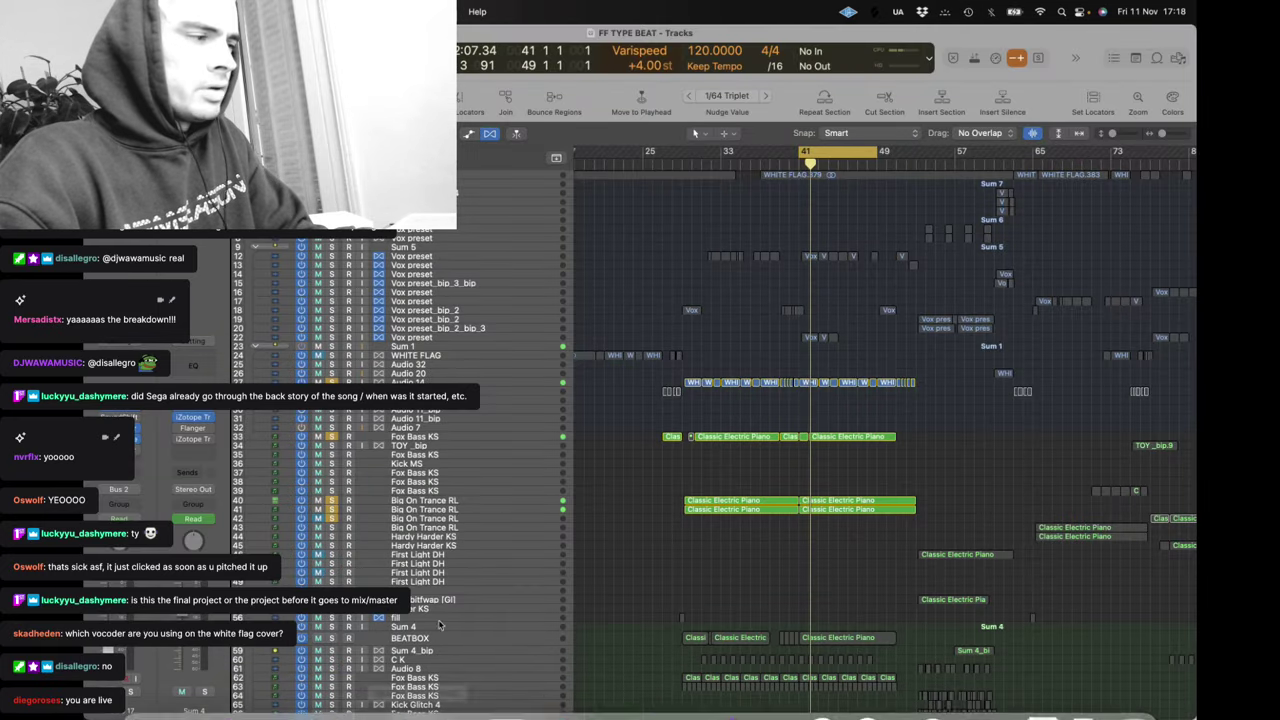
Select and solo only Audio 14, play its chops, and inspect its Portal plug-in before closing it
click(430, 382)
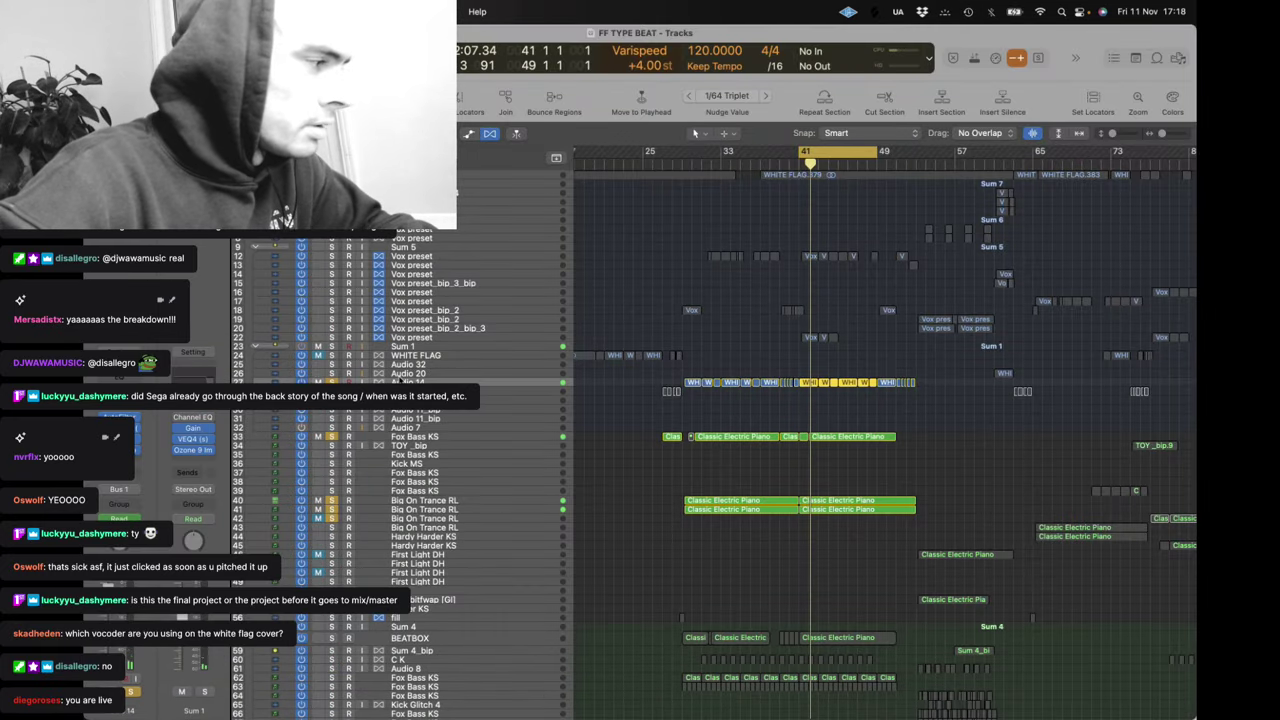
alt+click(332, 383)
alt+click(332, 383)
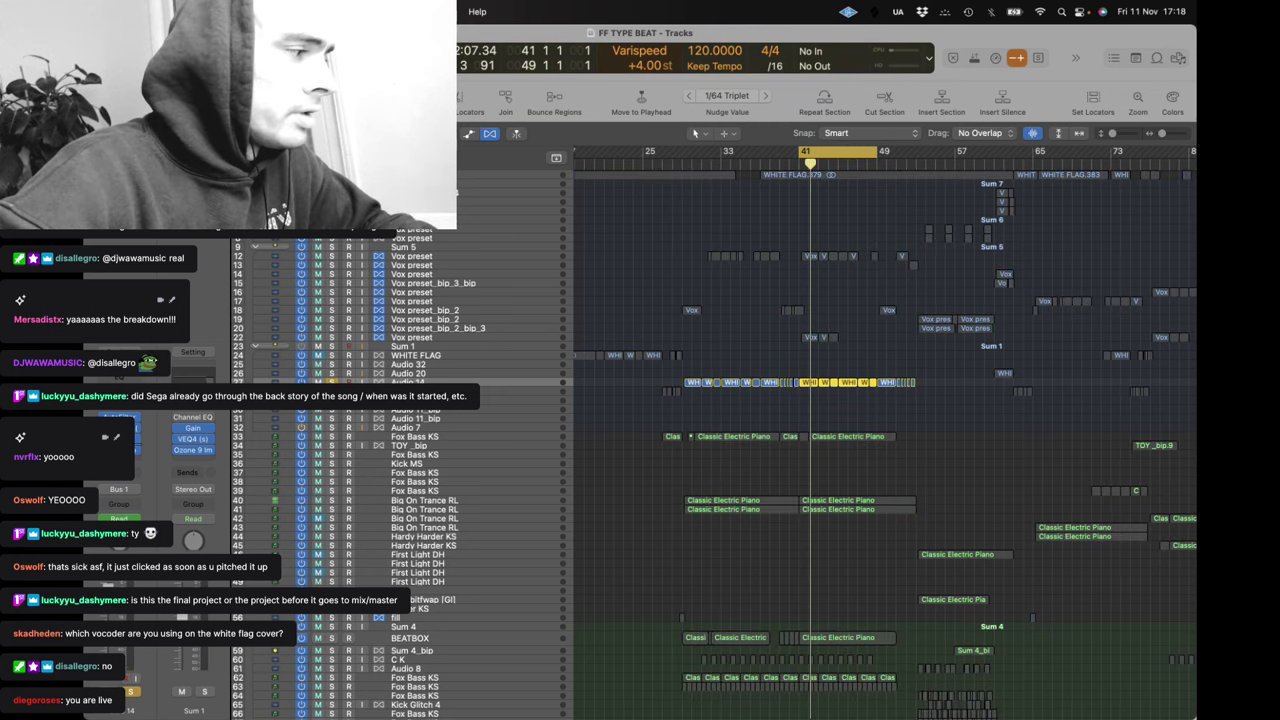
key(space)
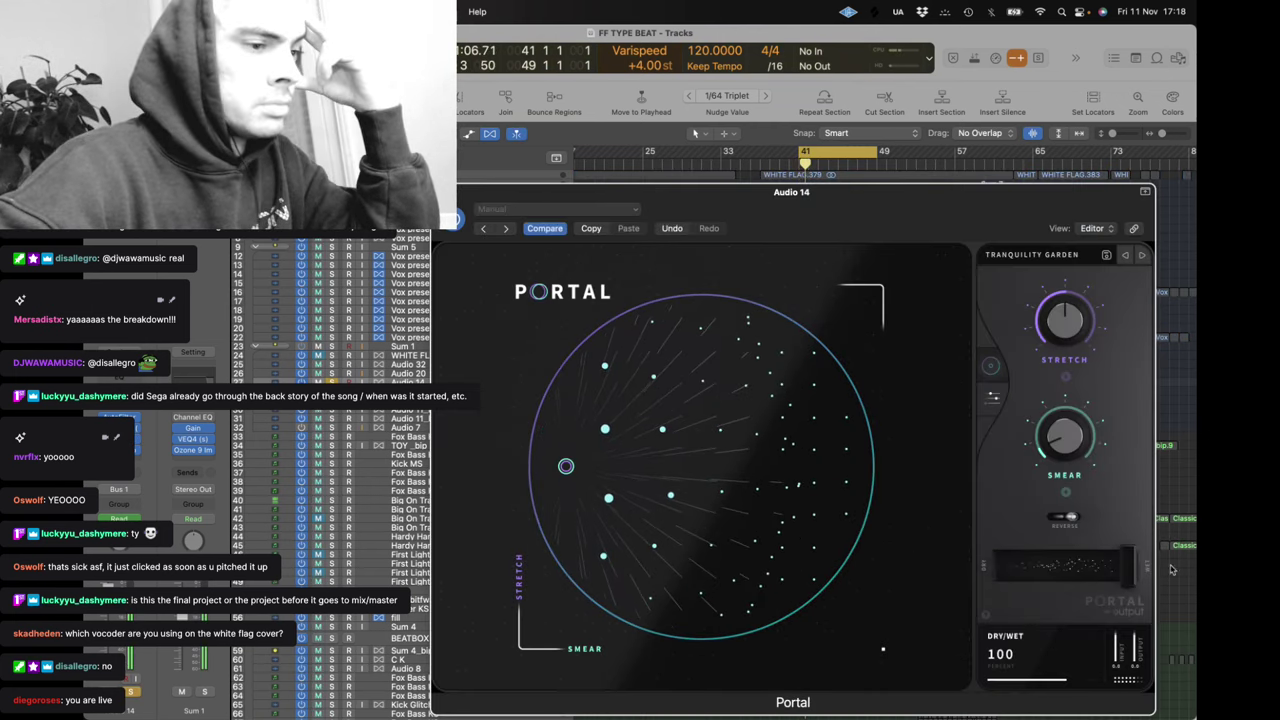
click(441, 192)
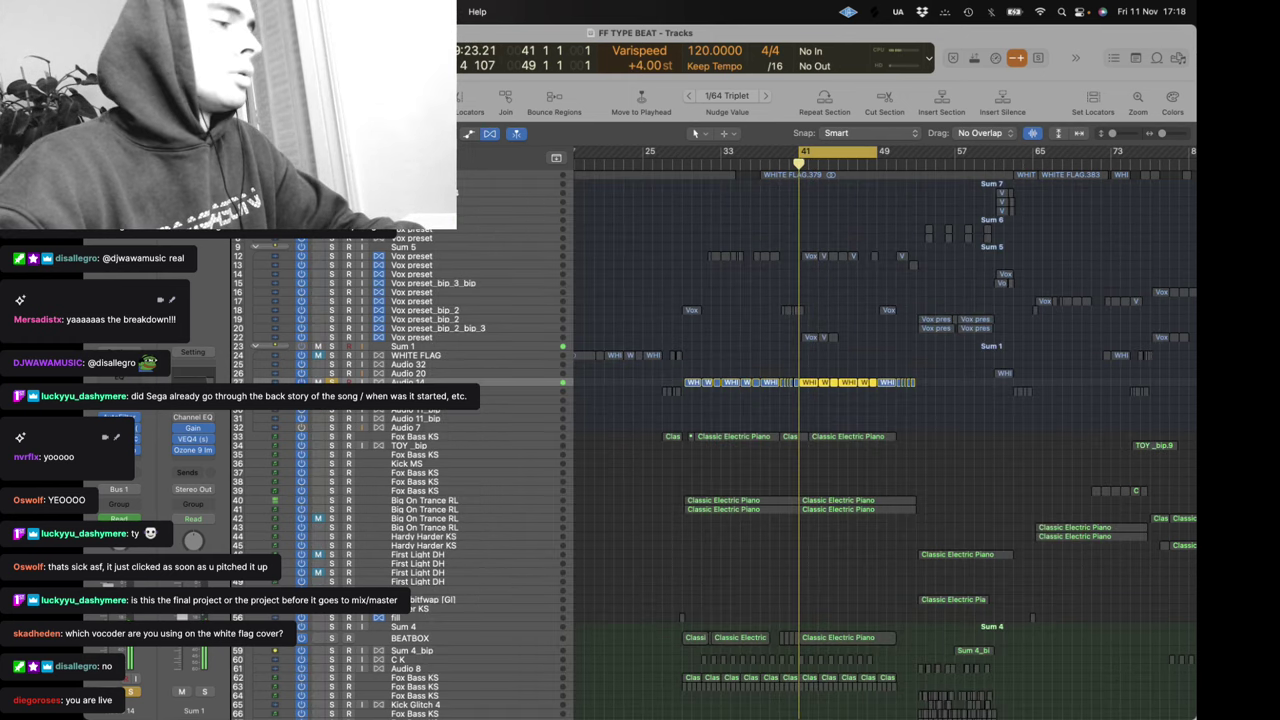
Reopen Portal on Audio 14, set its Dry/Wet to 0 percent, and hide the plug-in window
click(118, 439)
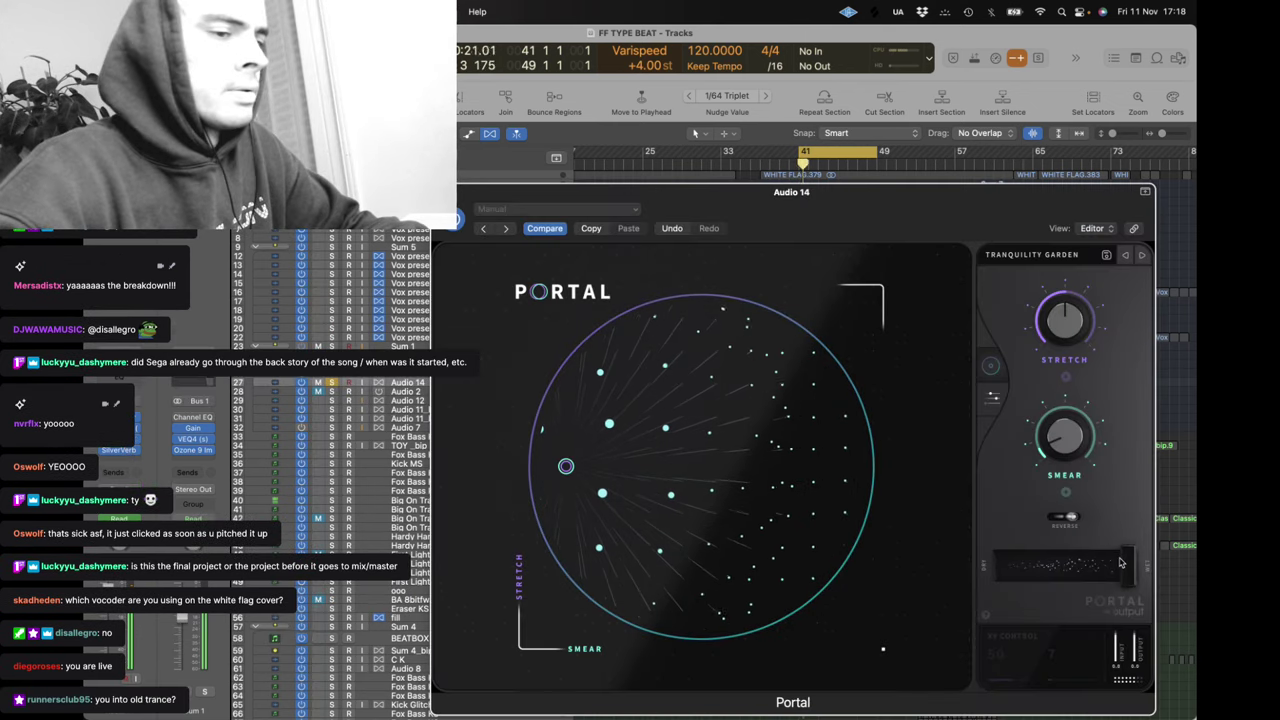
drag(1120, 563, 1097, 566)
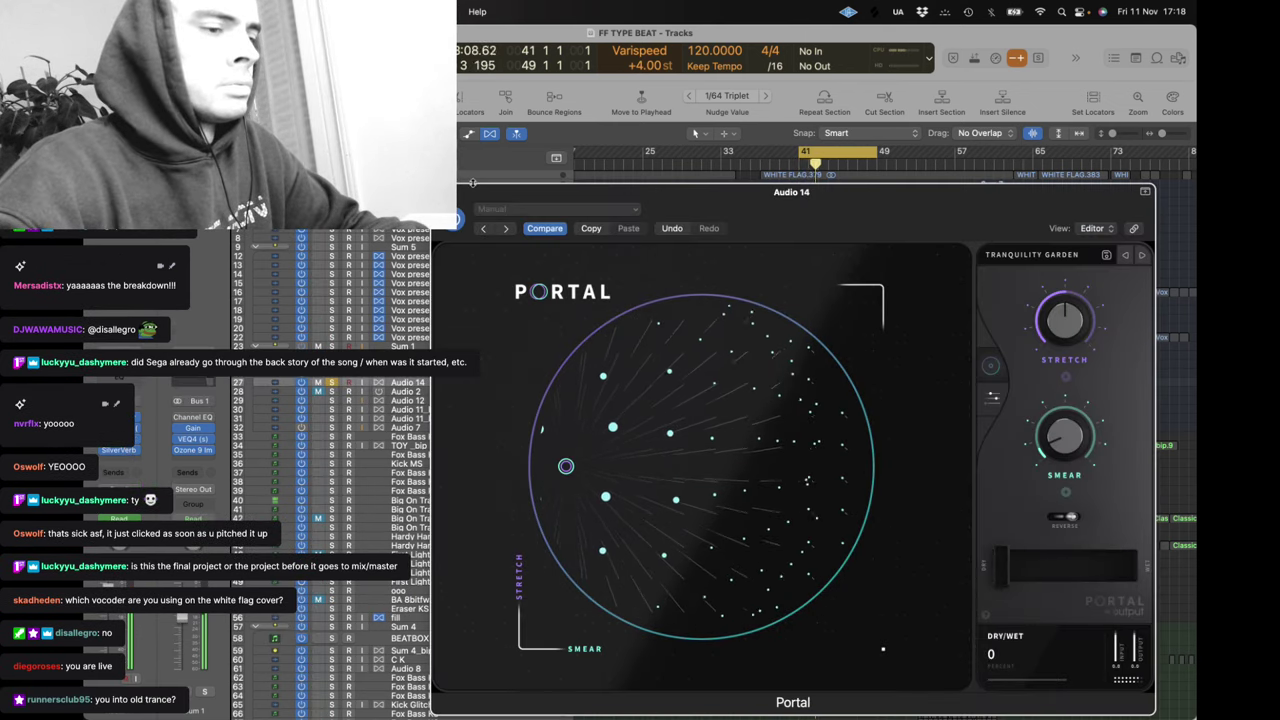
key(v)
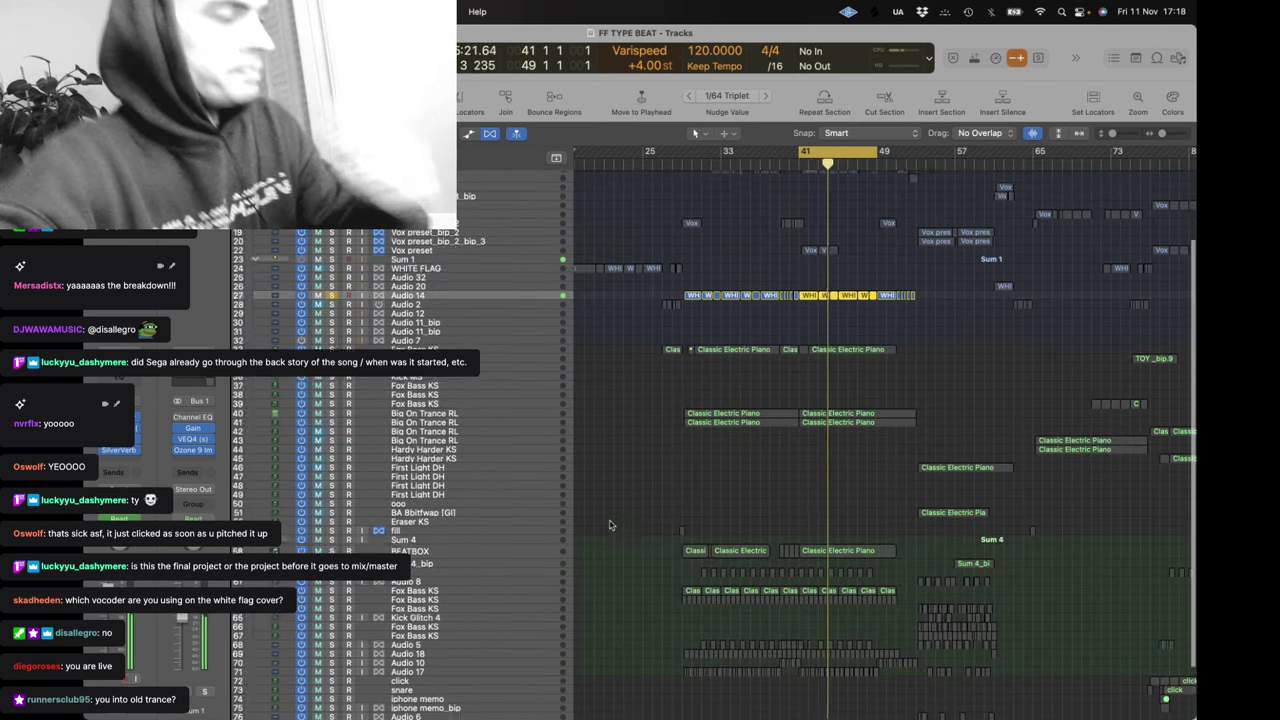
Solo only the BEATBOX track 58 to hear it without the Audio 14 chops
scroll(610, 525, down, 3)
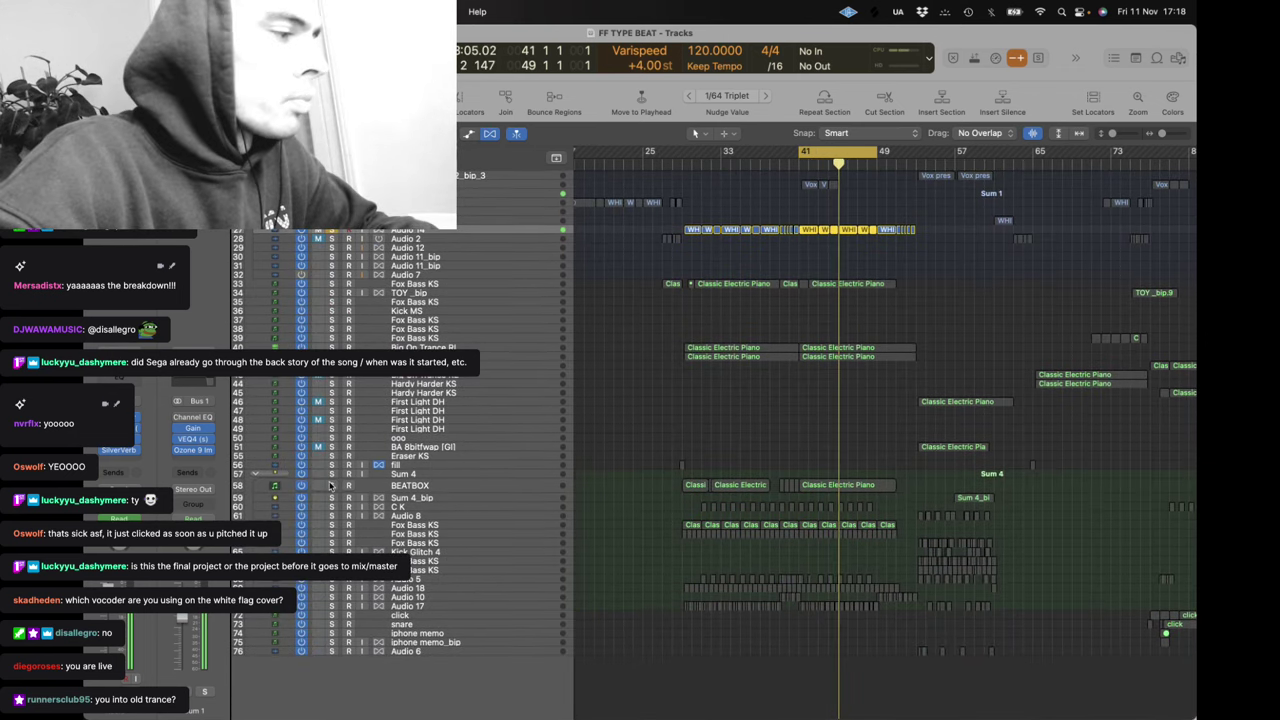
click(331, 485)
scroll(396, 391, up, 5)
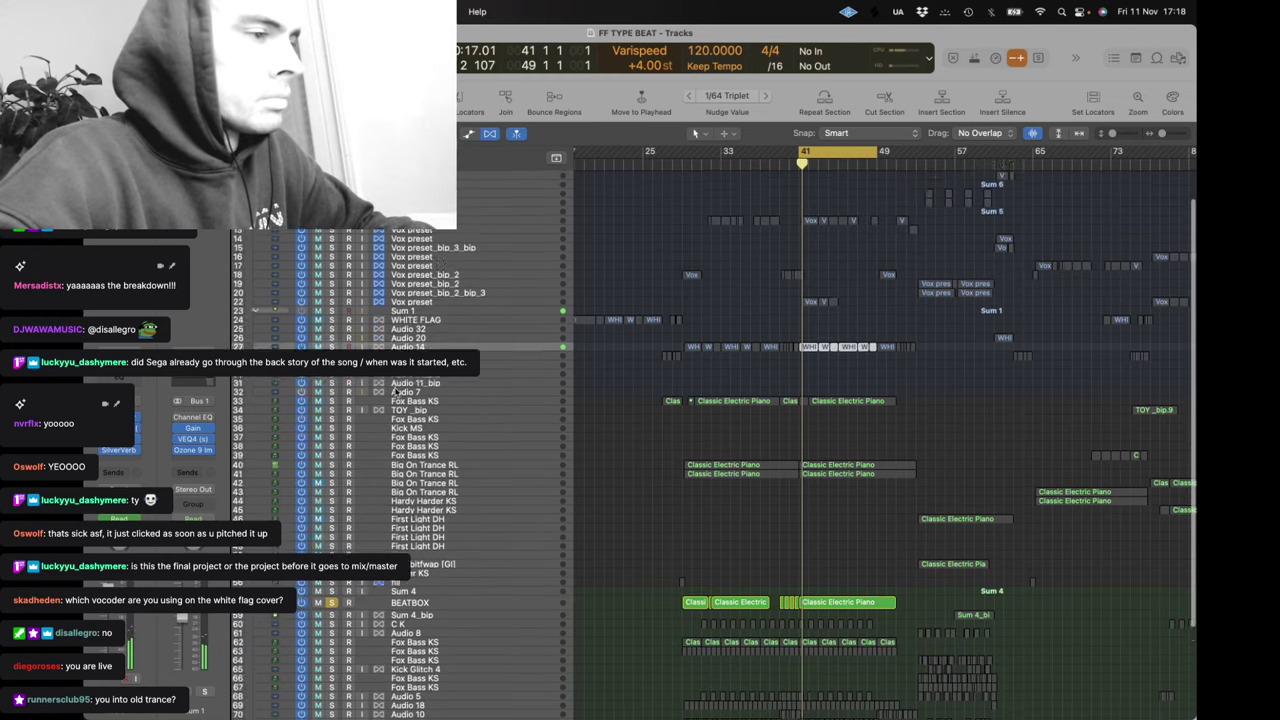
scroll(598, 447, down, 5)
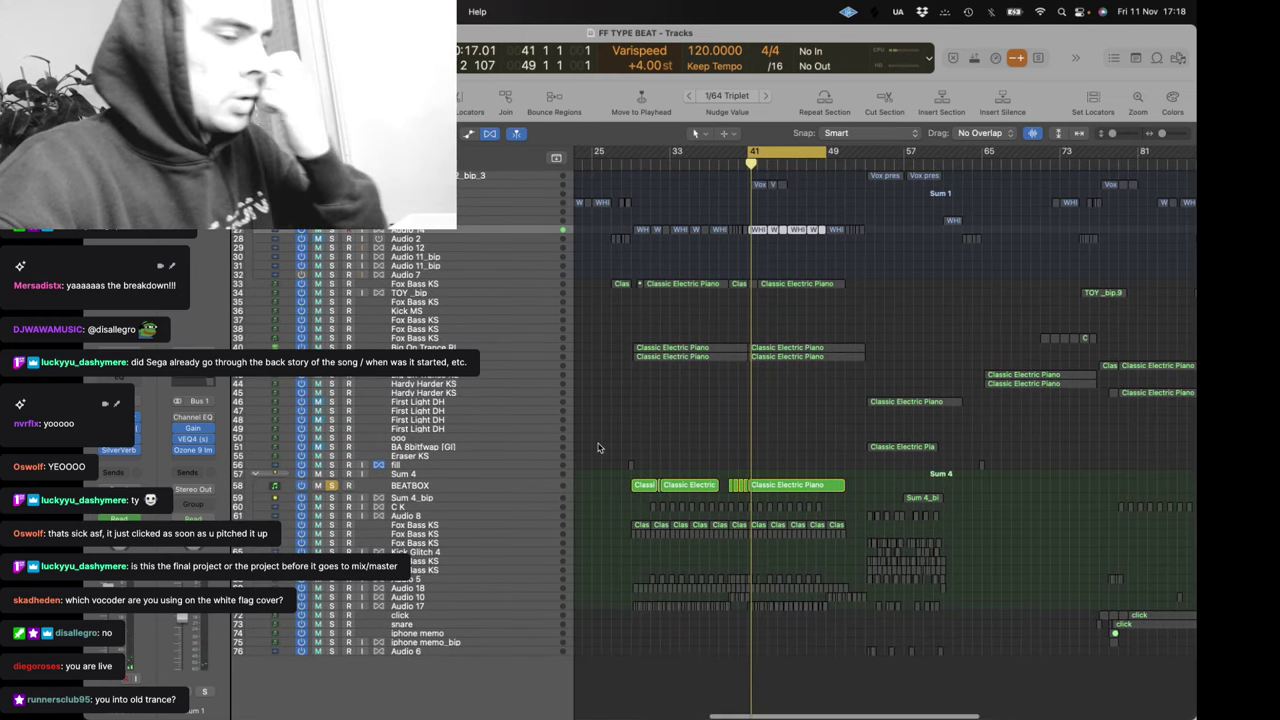
Set the cycle range to bars 53 to 61 and solo only the First Light DH synth on track 46 during playback
scroll(700, 330, right, 2)
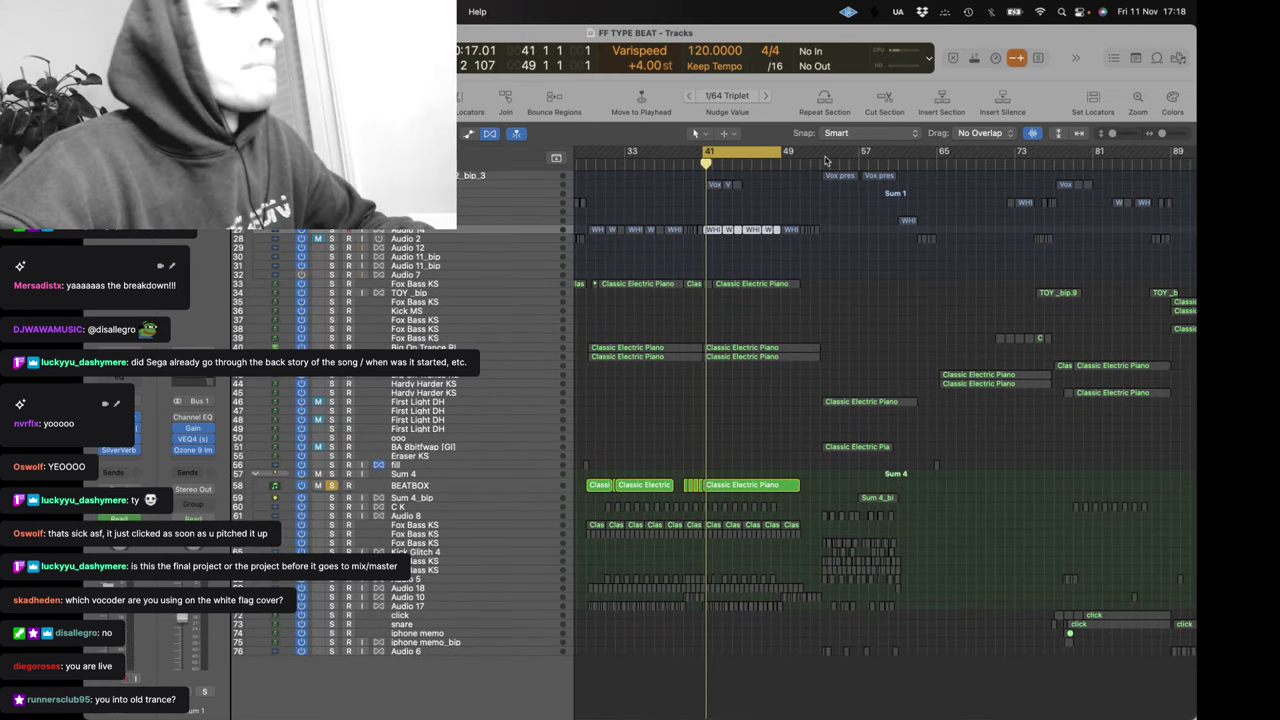
drag(830, 152, 899, 148)
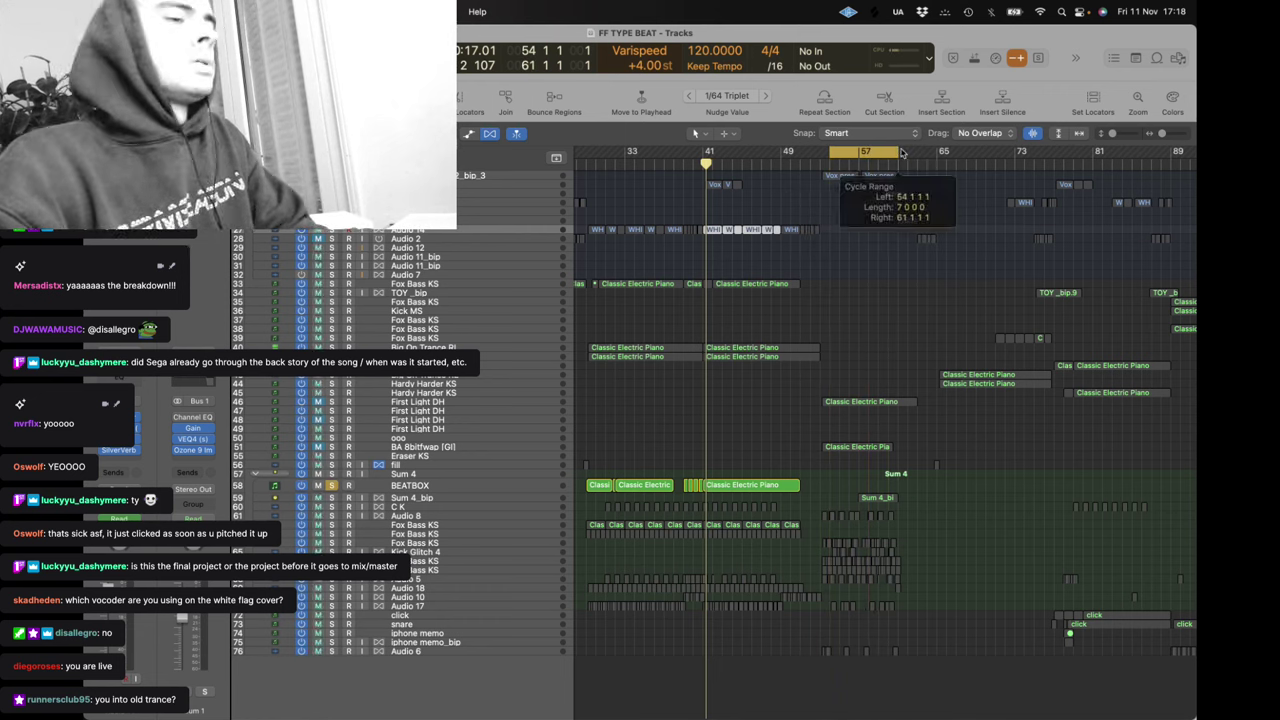
key(space)
alt+click(332, 403)
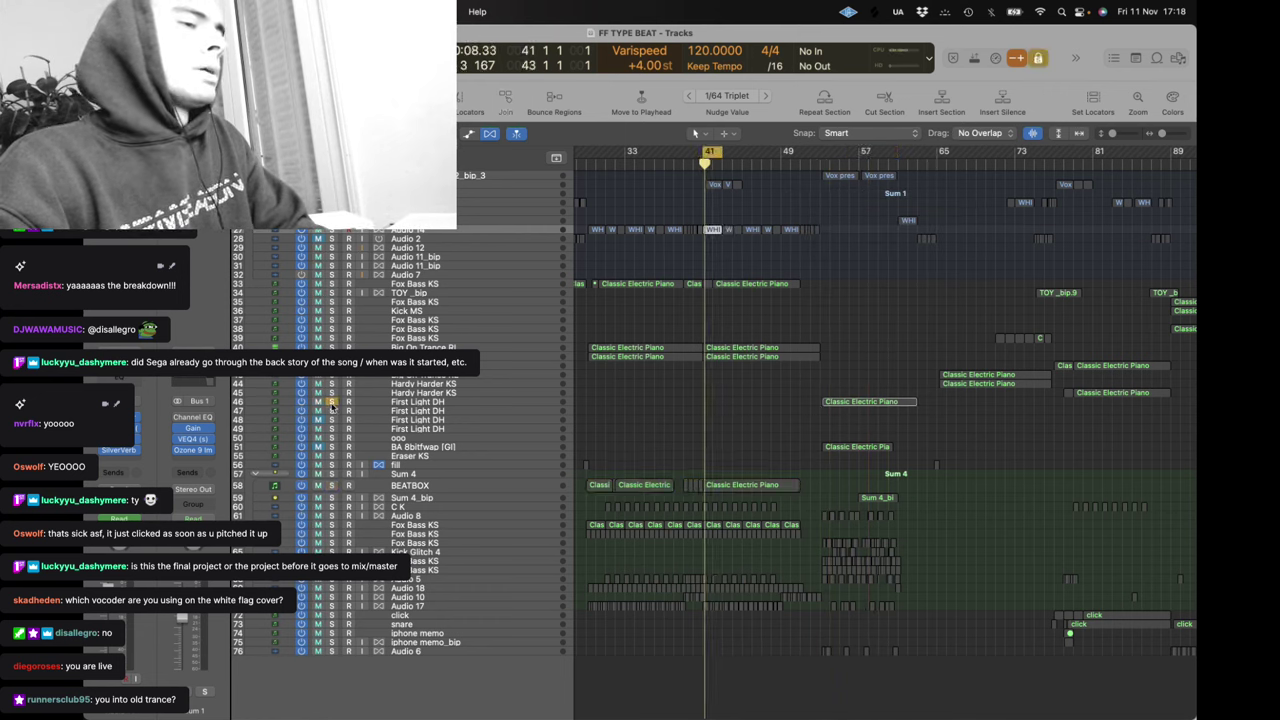
key(alt+s)
drag(831, 155, 826, 155)
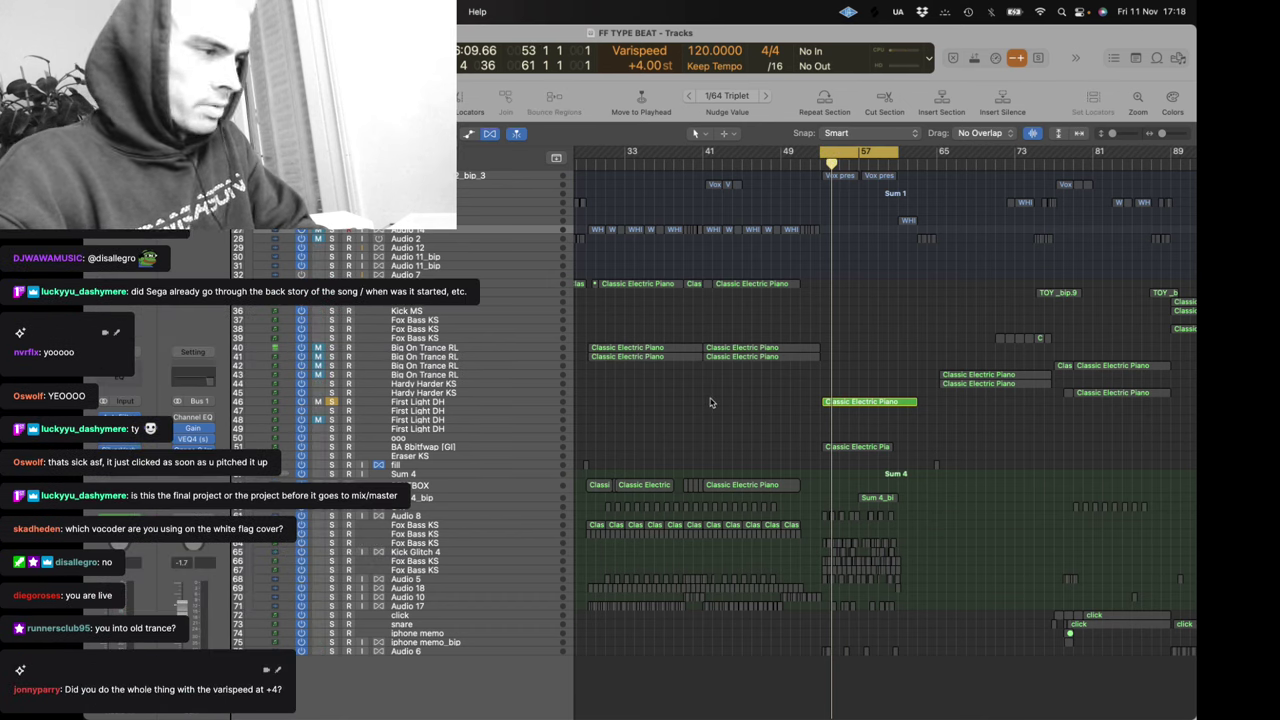
Solo the drum tracks 63 to 70, from Fox Bass KS to Audio 10, in place of First Light DH
mouse_move(371, 700)
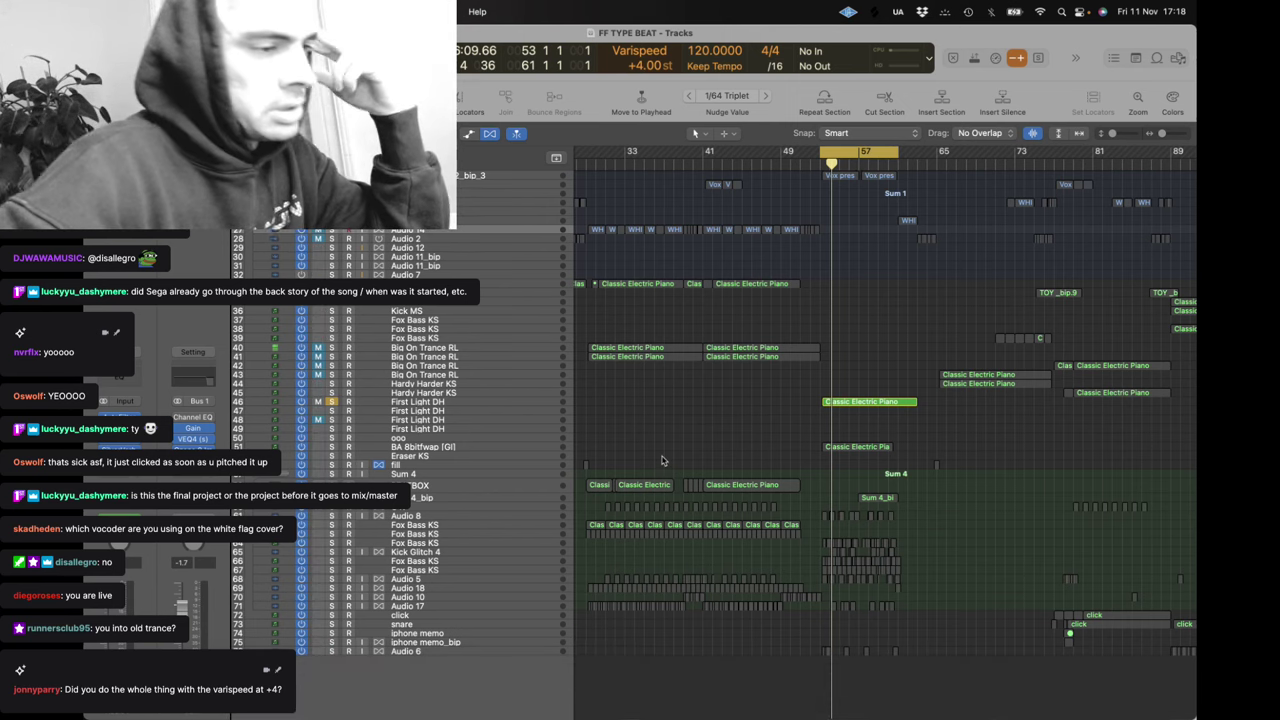
scroll(787, 432, left, 6)
scroll(787, 432, right, 5)
scroll(786, 432, right, 2)
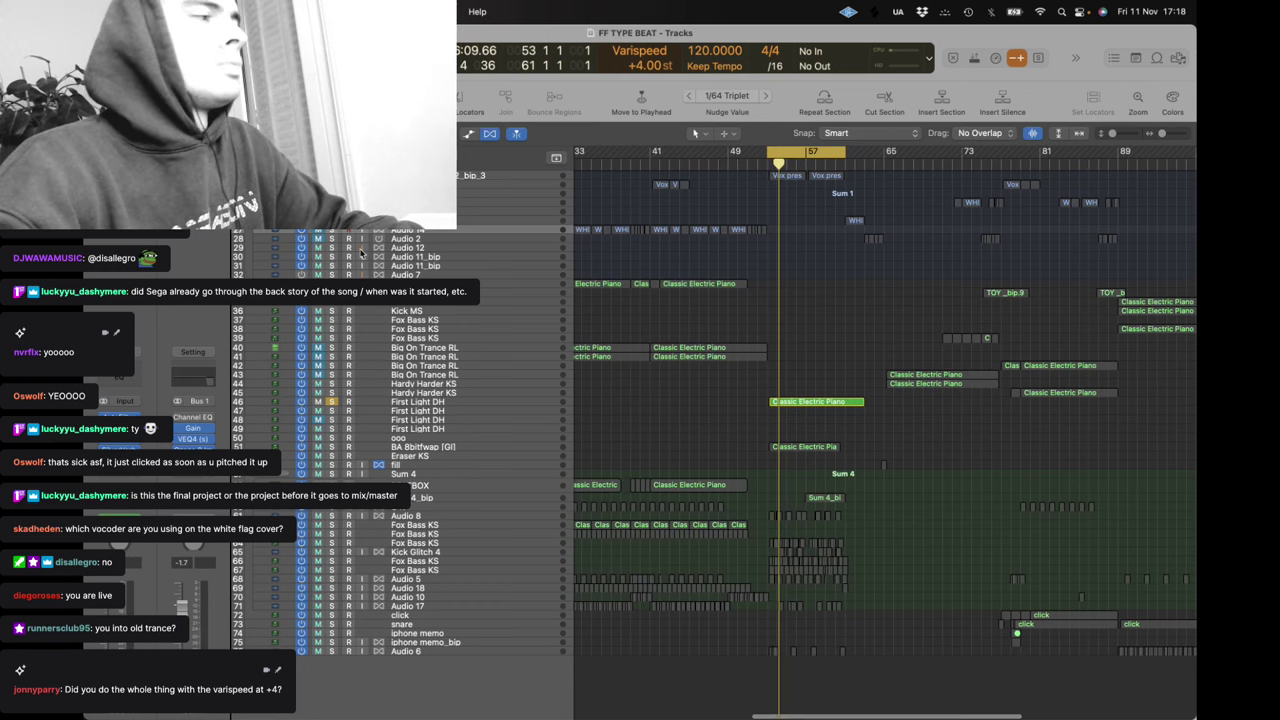
scroll(798, 385, left, 2)
mouse_move(600, 705)
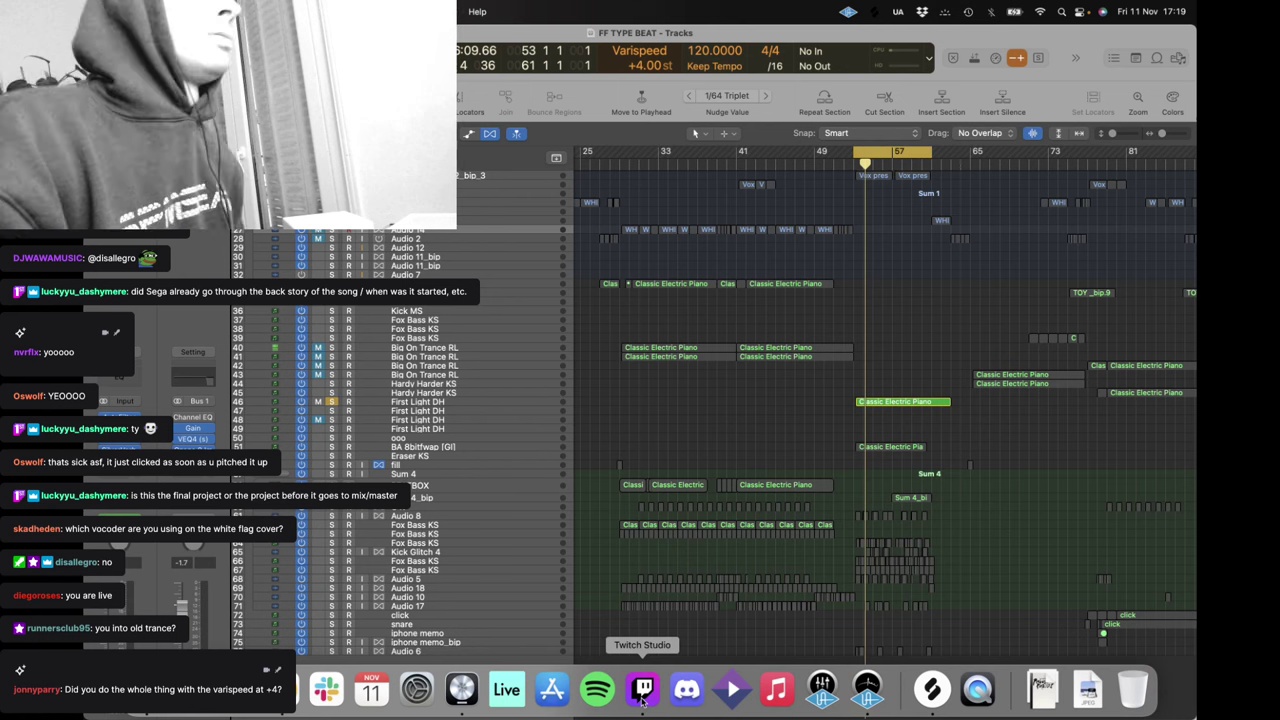
drag(332, 533, 329, 597)
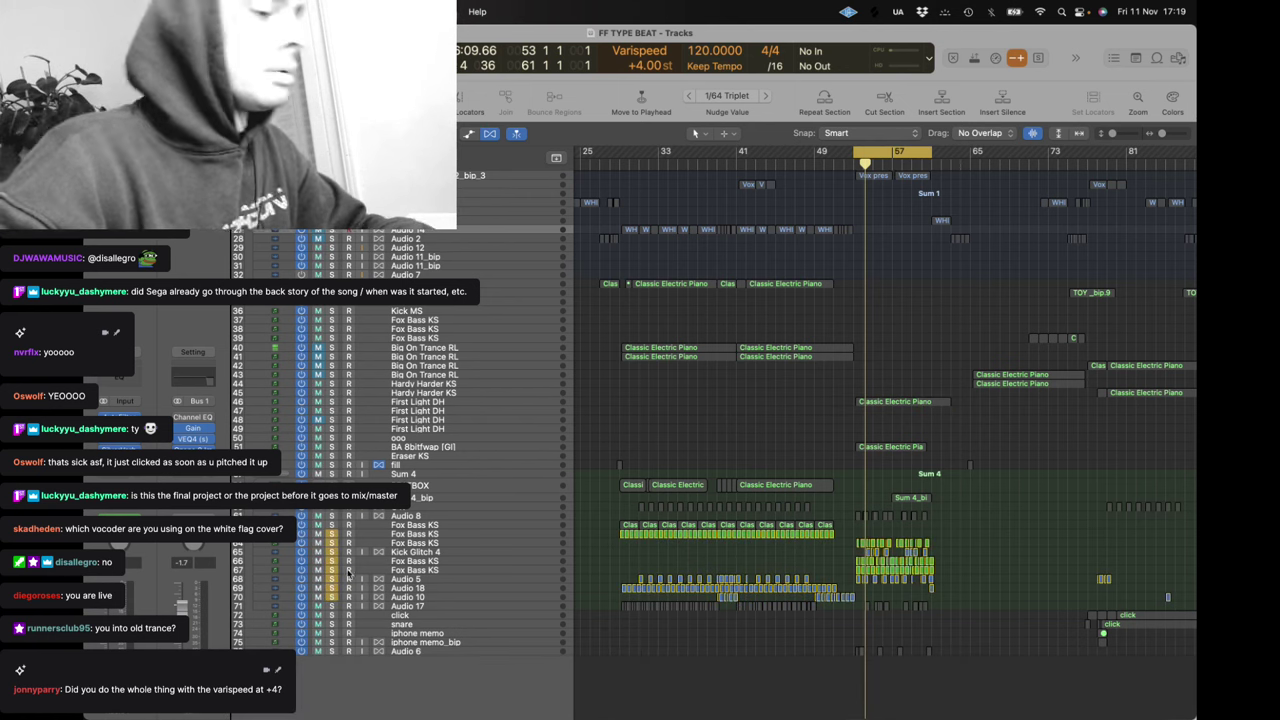
During playback, add tracks 59 to 61, percussion tracks 71 to 76, and synth tracks 44 to 46 to the soloed drums
key(space)
drag(332, 525, 333, 512)
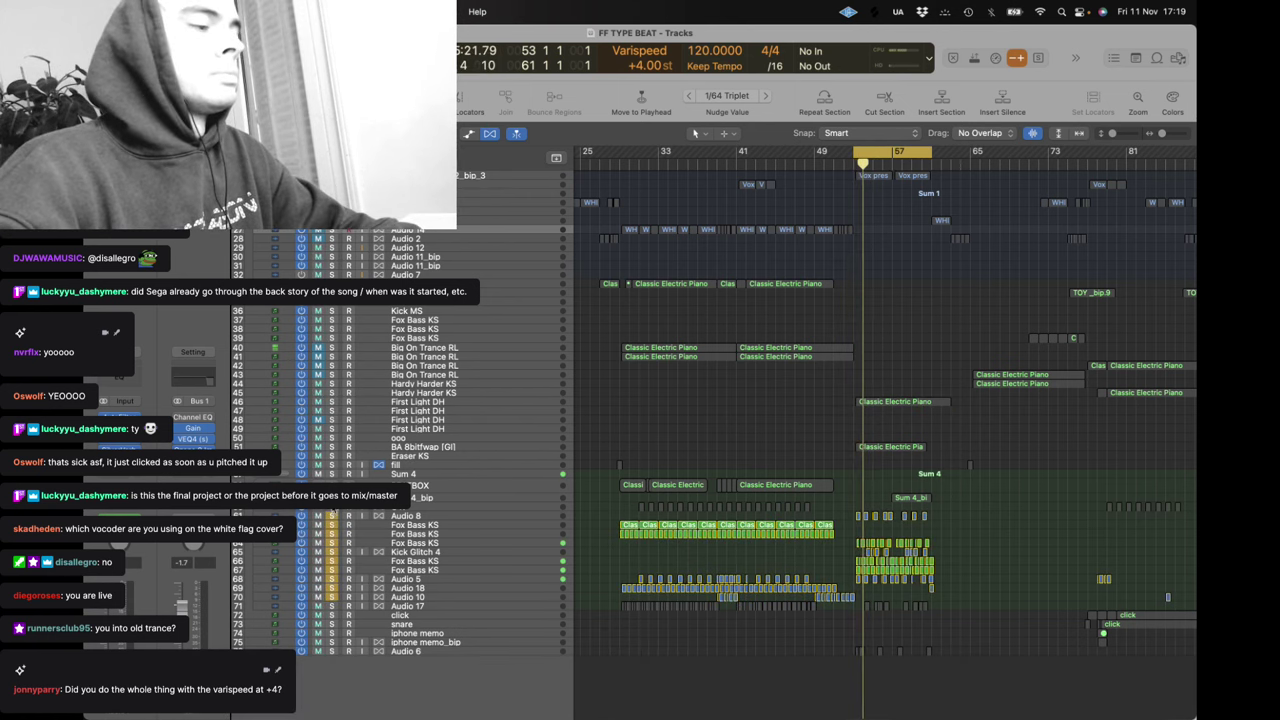
drag(332, 606, 334, 655)
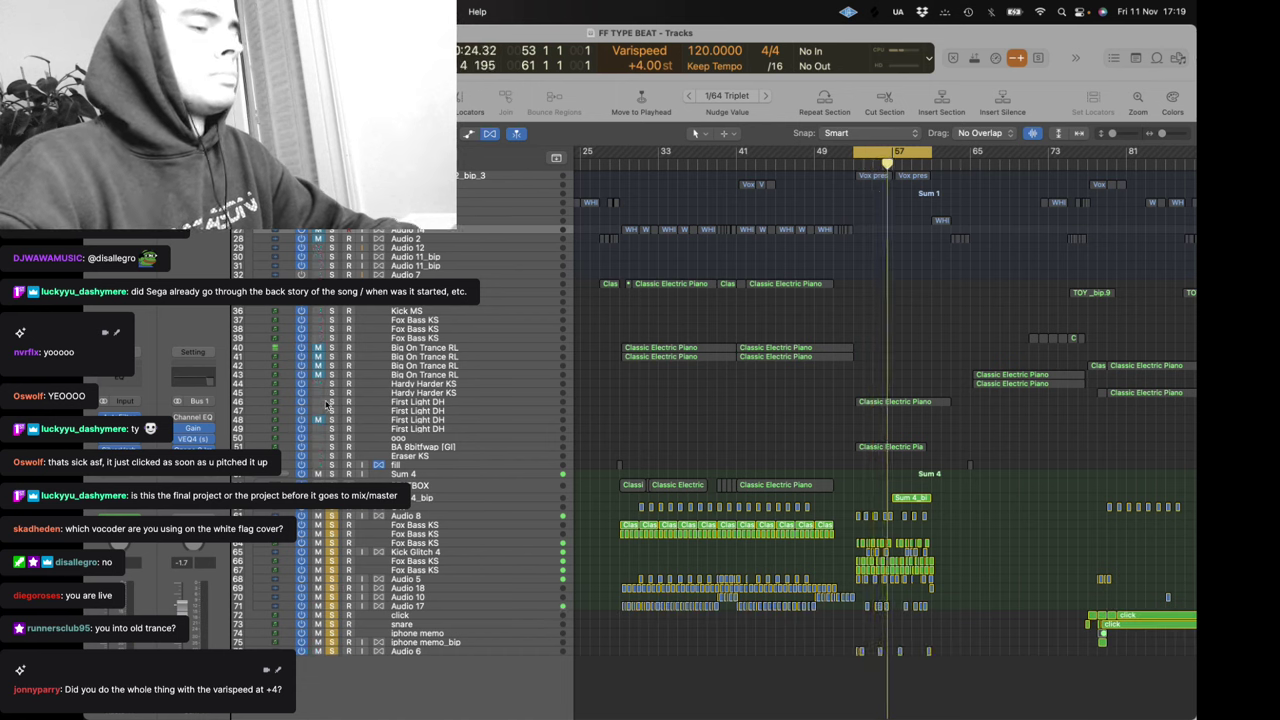
drag(332, 392, 331, 408)
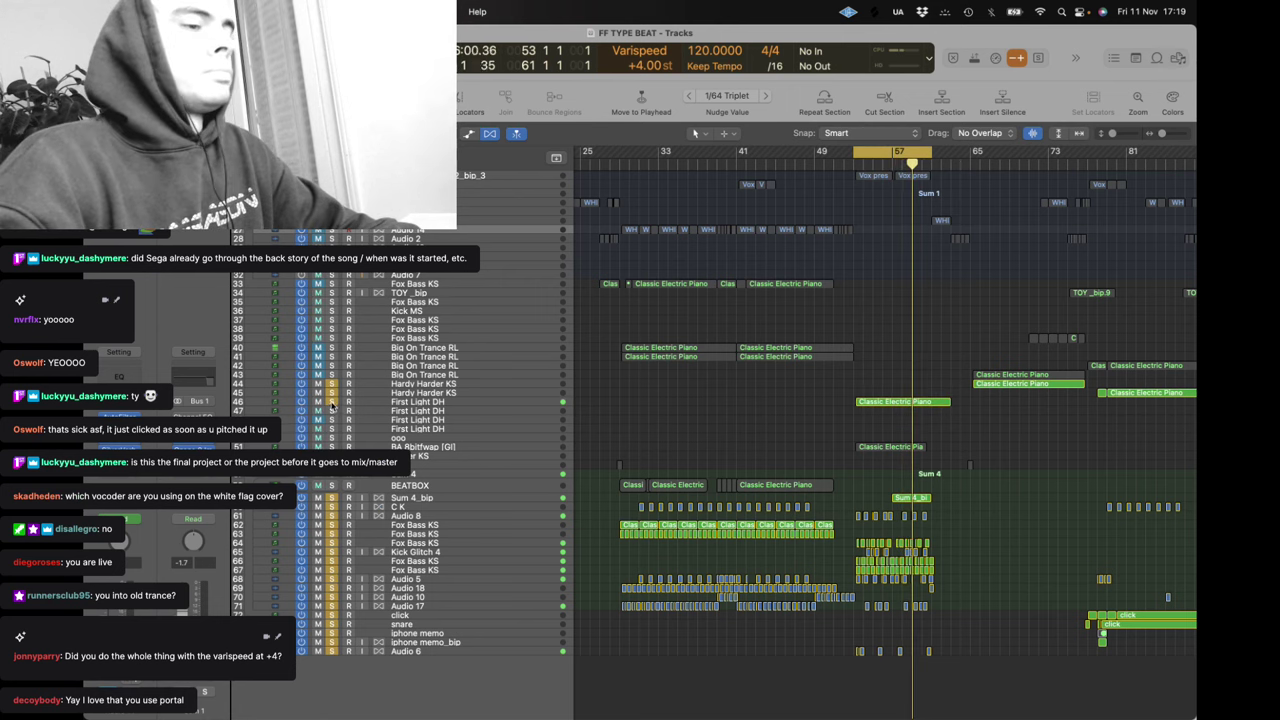
Clear all solos, set the cycle range to bars 33 to 41, and solo tracks 59 to 62
alt+click(333, 403)
scroll(773, 321, up, 5)
scroll(774, 315, down, 5)
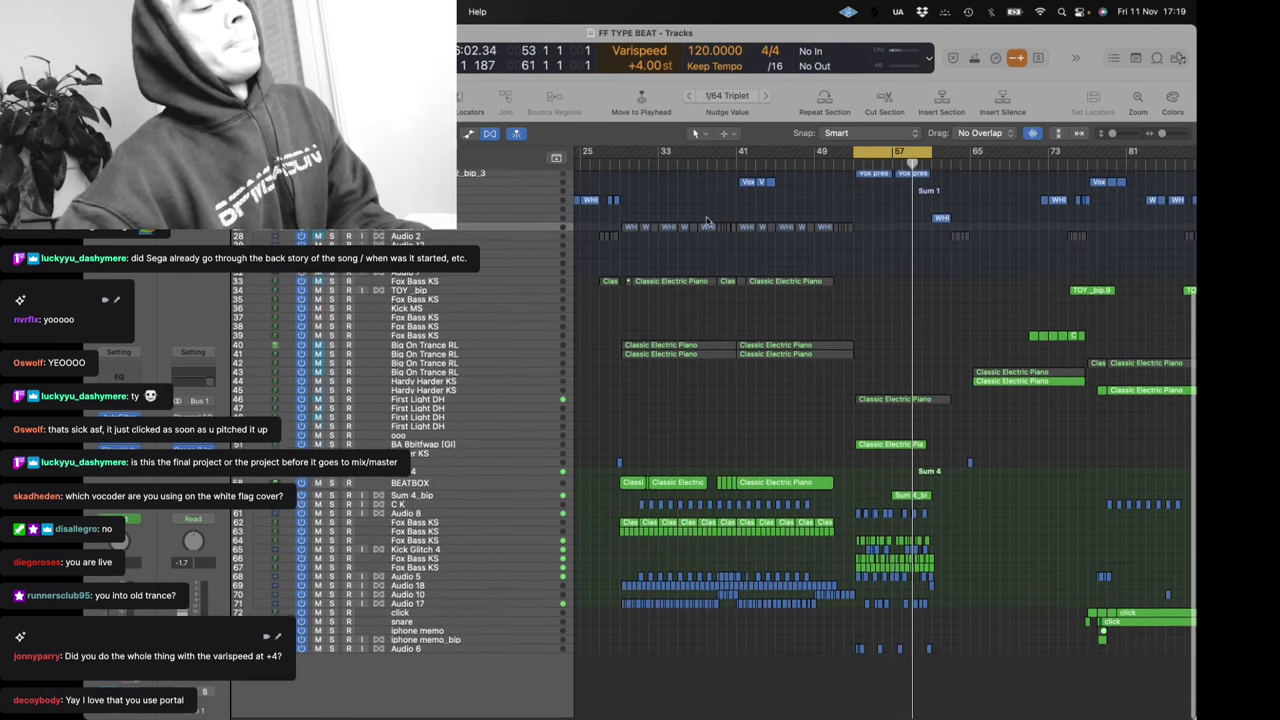
drag(663, 157, 740, 157)
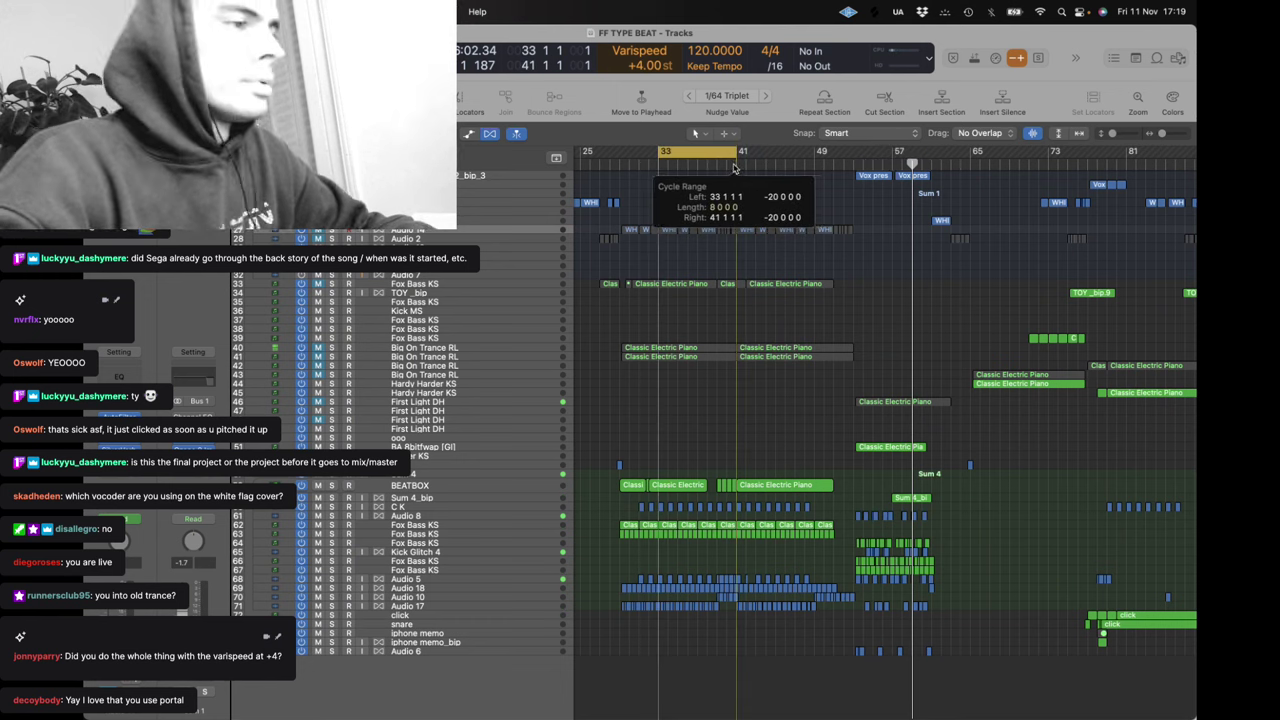
drag(333, 527, 332, 497)
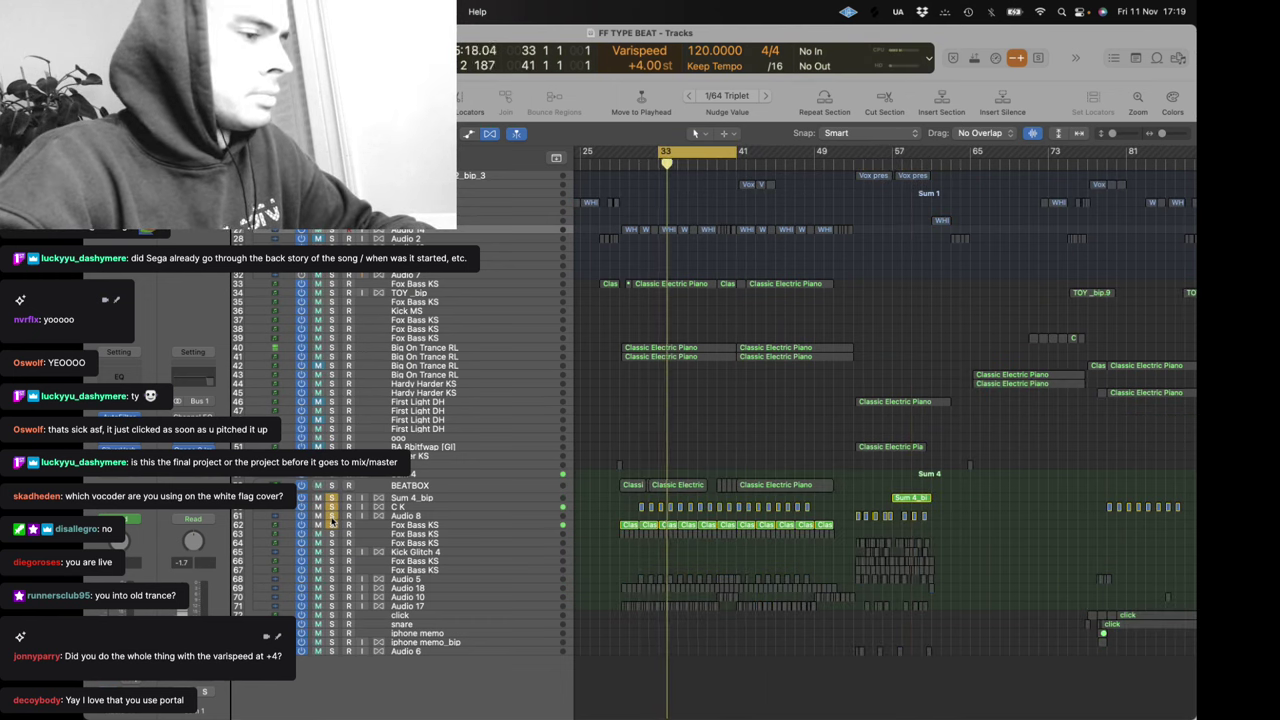
Set the cycle range to bars 41 to 49 and solo only tracks 68 to 72, from Audio 5 to click
drag(697, 158, 772, 160)
scroll(626, 352, up, 3)
scroll(626, 352, down, 3)
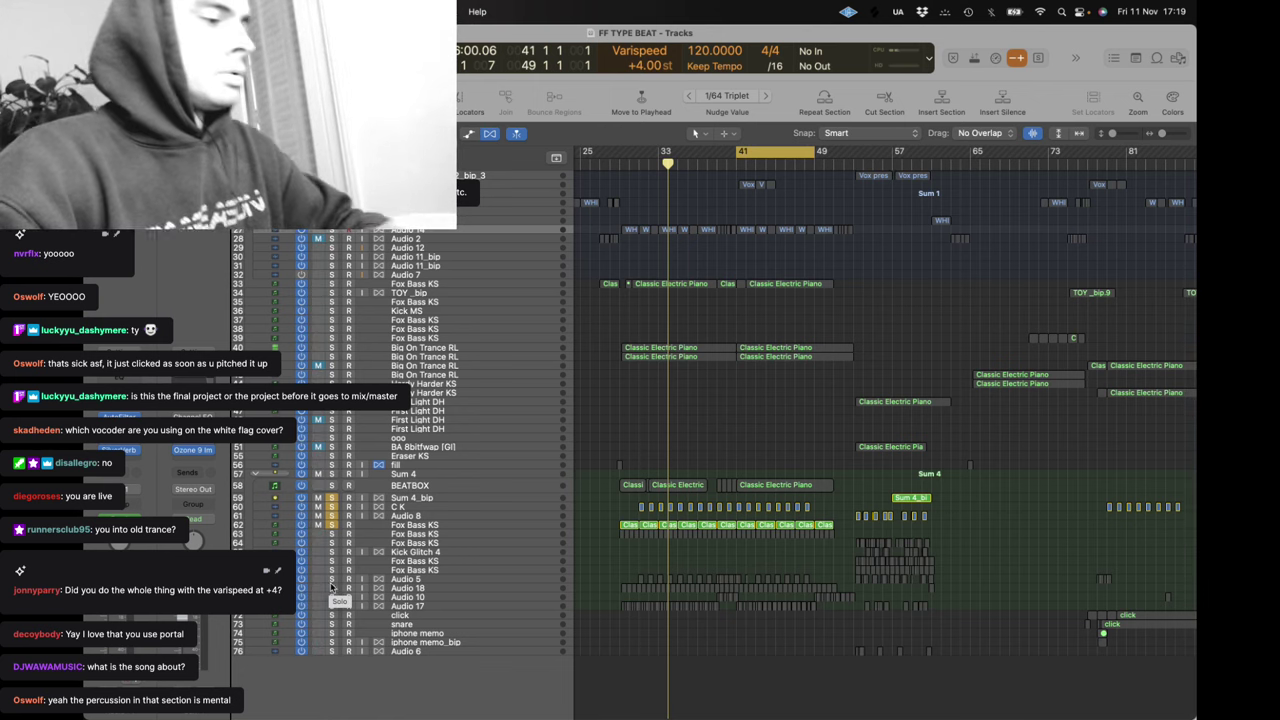
drag(332, 580, 333, 614)
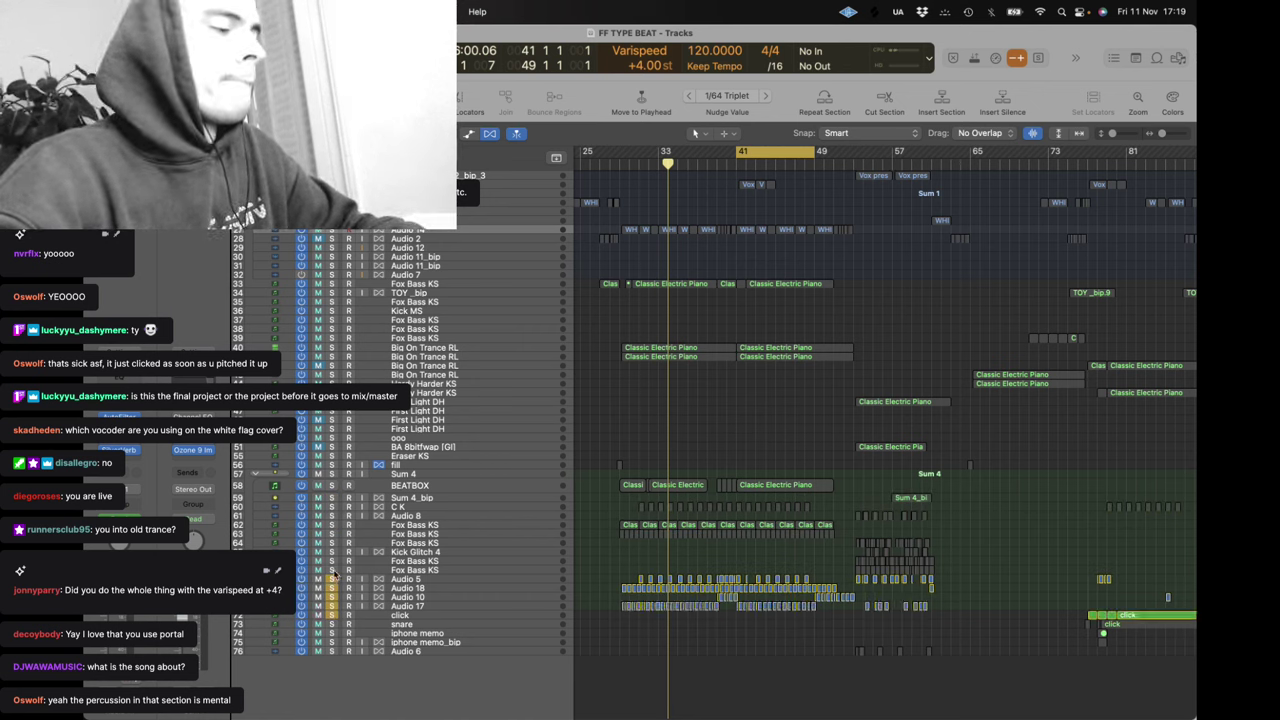
Check the stream chat in Twitch Studio and return to Logic Pro
mouse_move(532, 698)
click(640, 692)
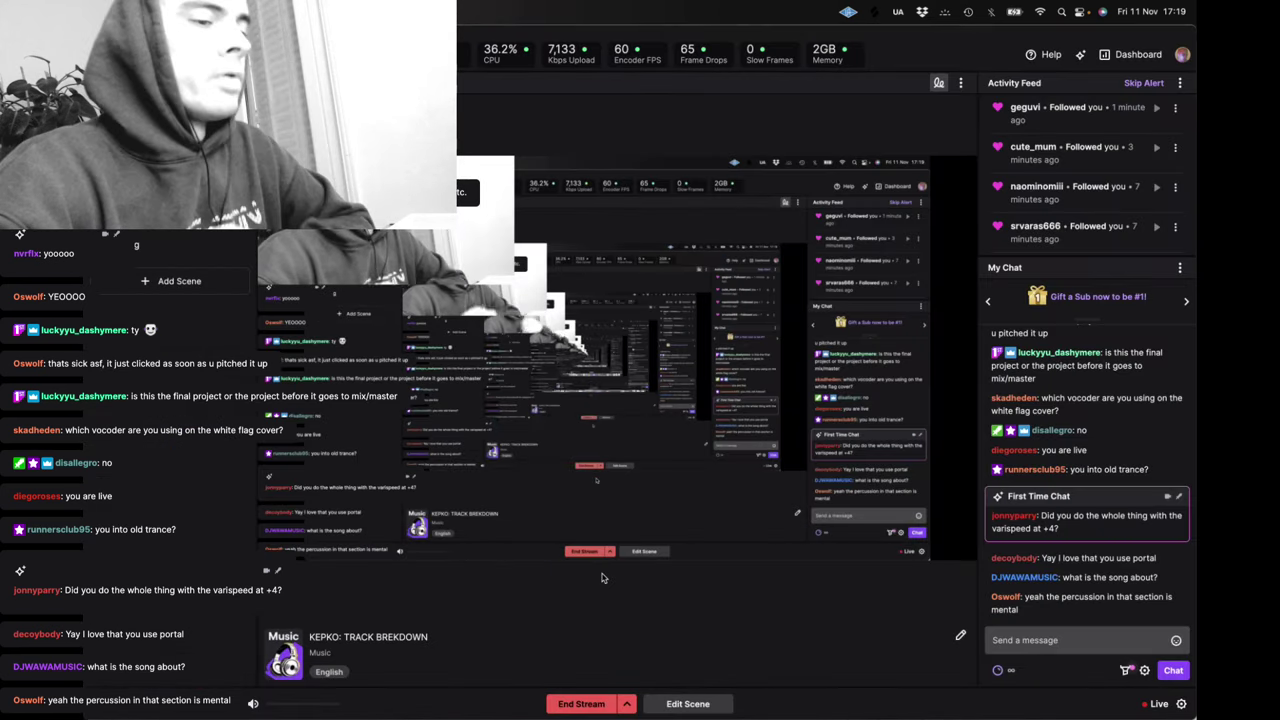
mouse_move(459, 706)
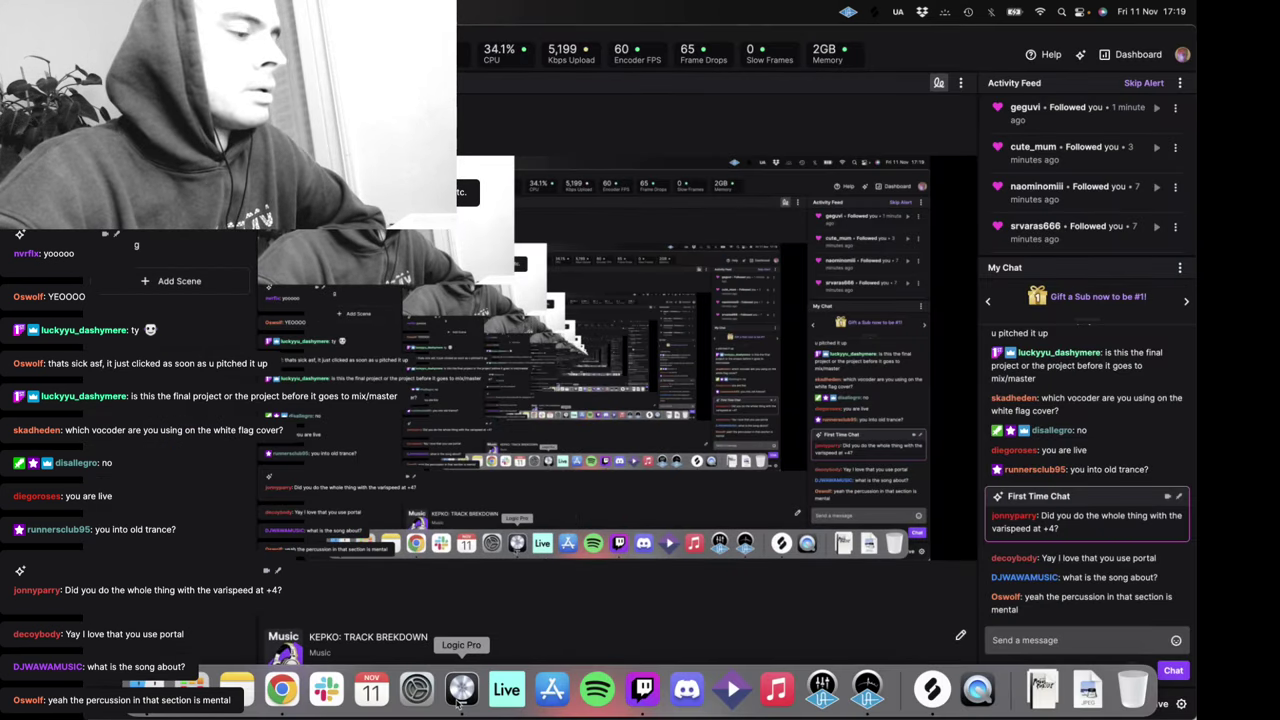
click(460, 690)
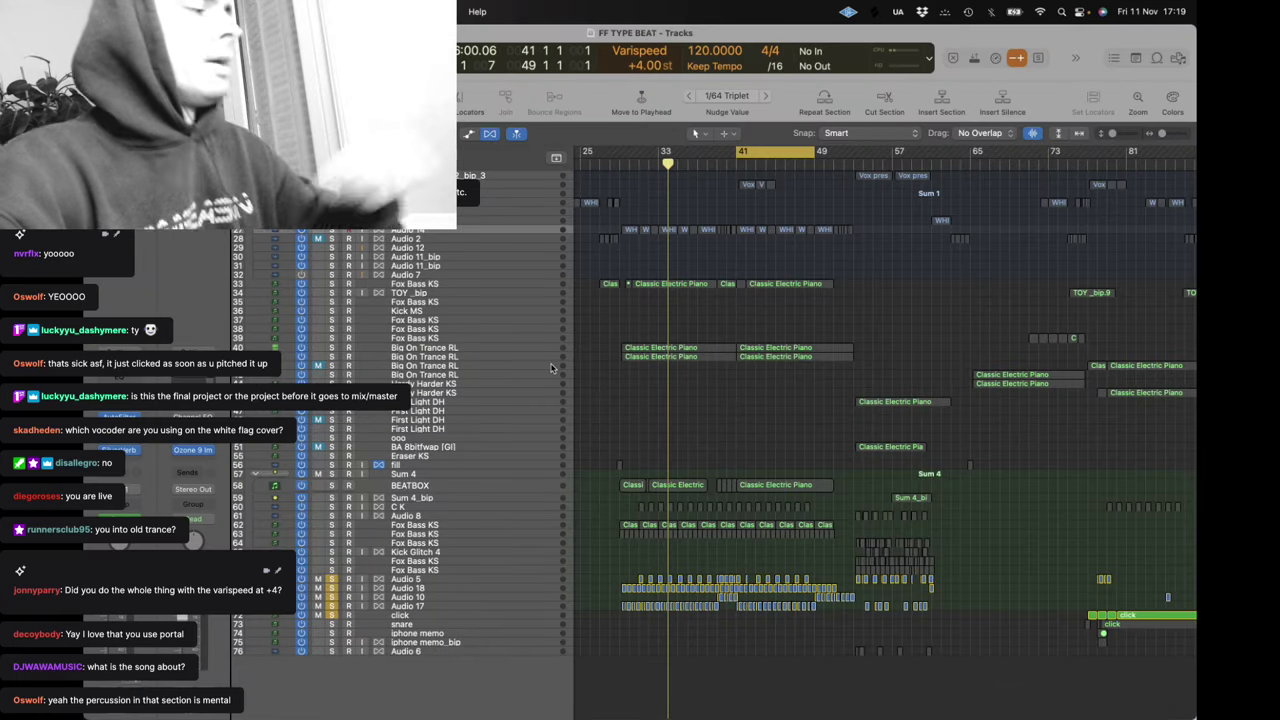
Switch to Twitch Studio and post "DIGITAL TSUNAMI - DREXCYIA" in the stream chat
mouse_move(551, 710)
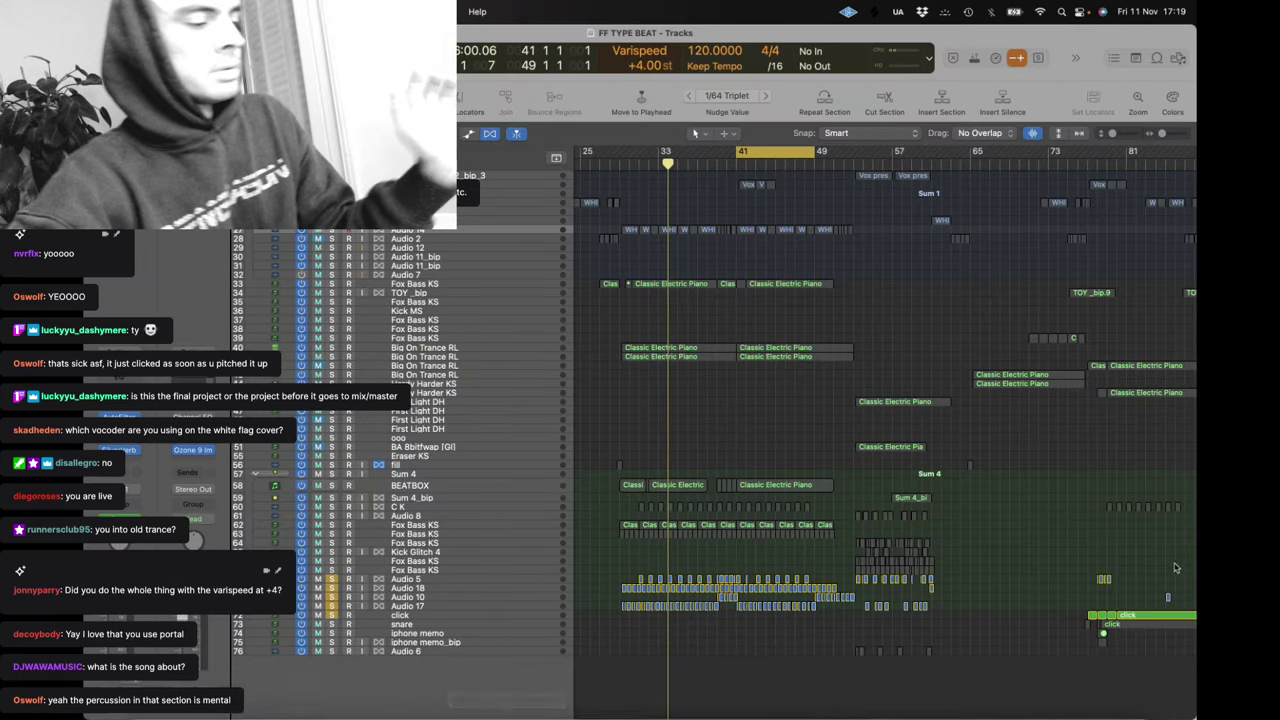
click(644, 710)
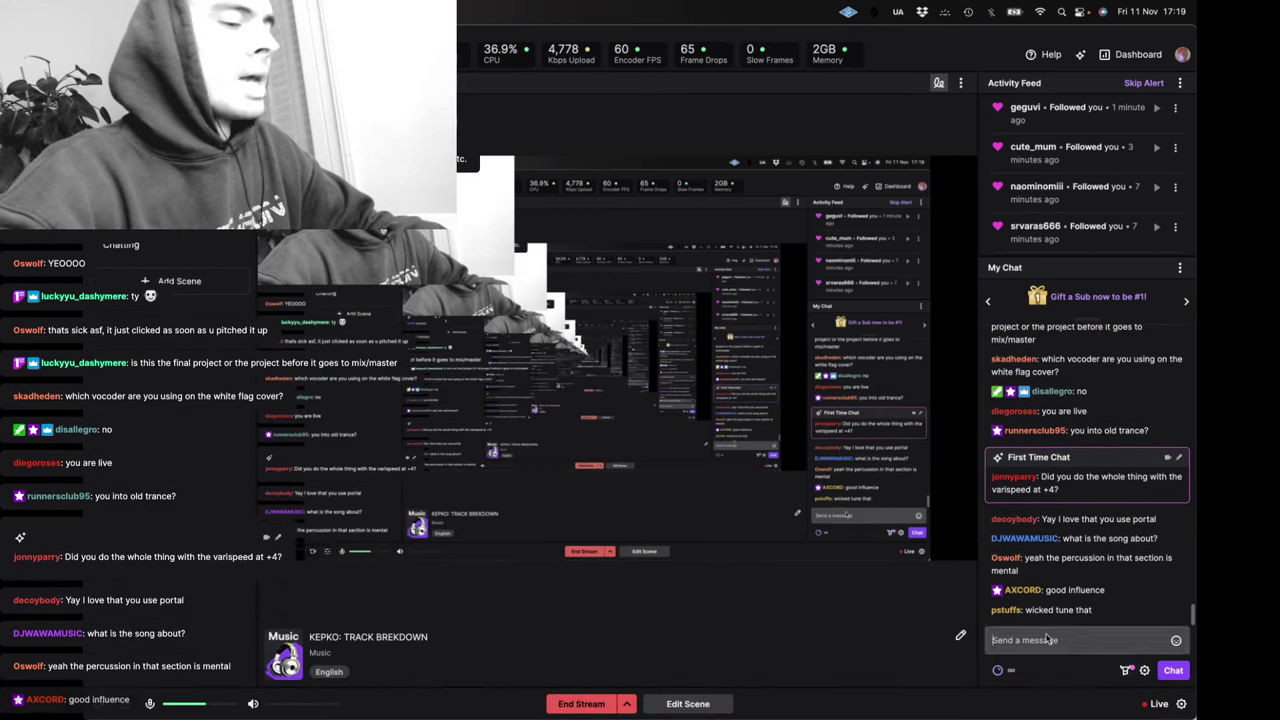
text(DIGITAL TSUNAMI - DREXC)
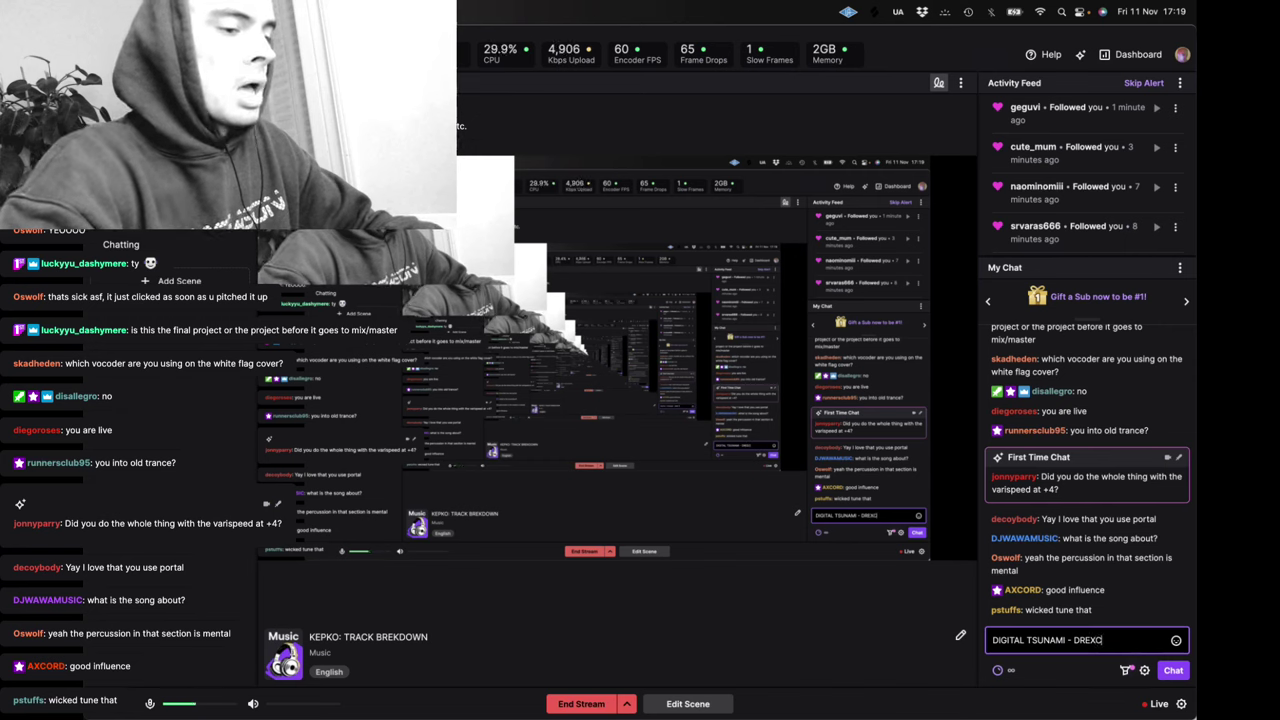
text(YIA)
key(Return)
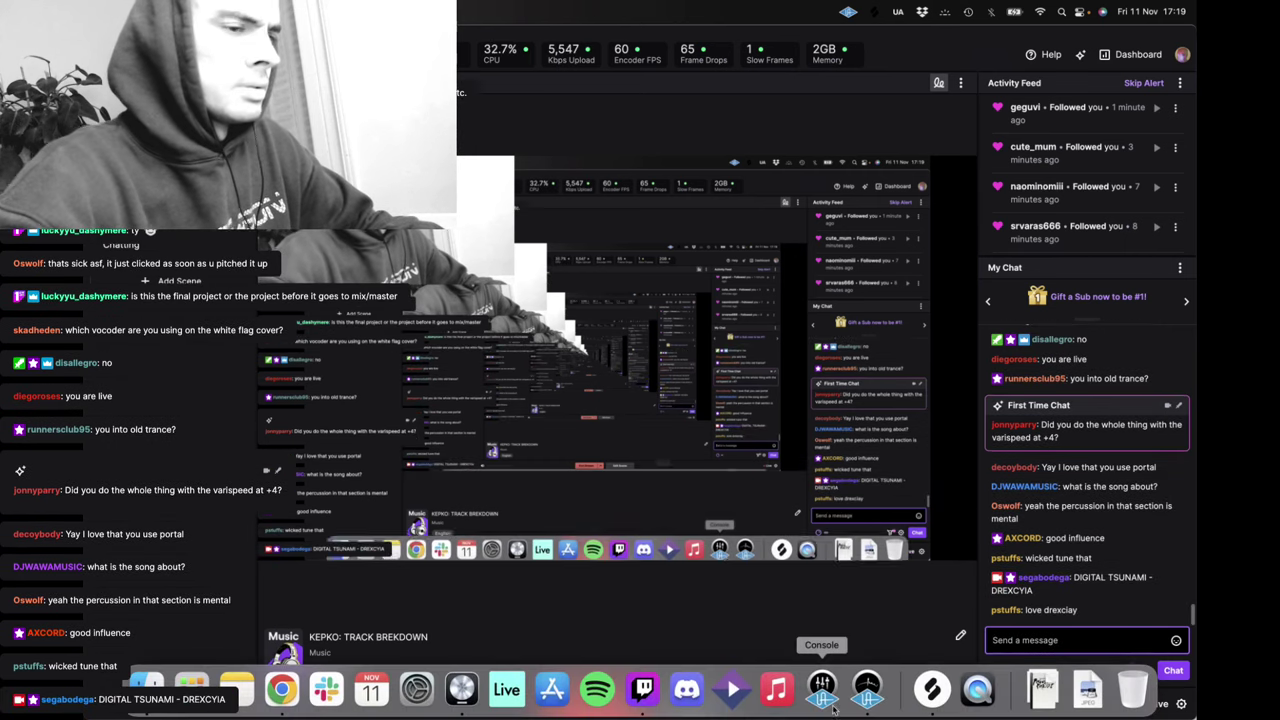
Return to Logic Pro, play the cycled section from bar 41, and leave only the click track soloed
mouse_move(712, 714)
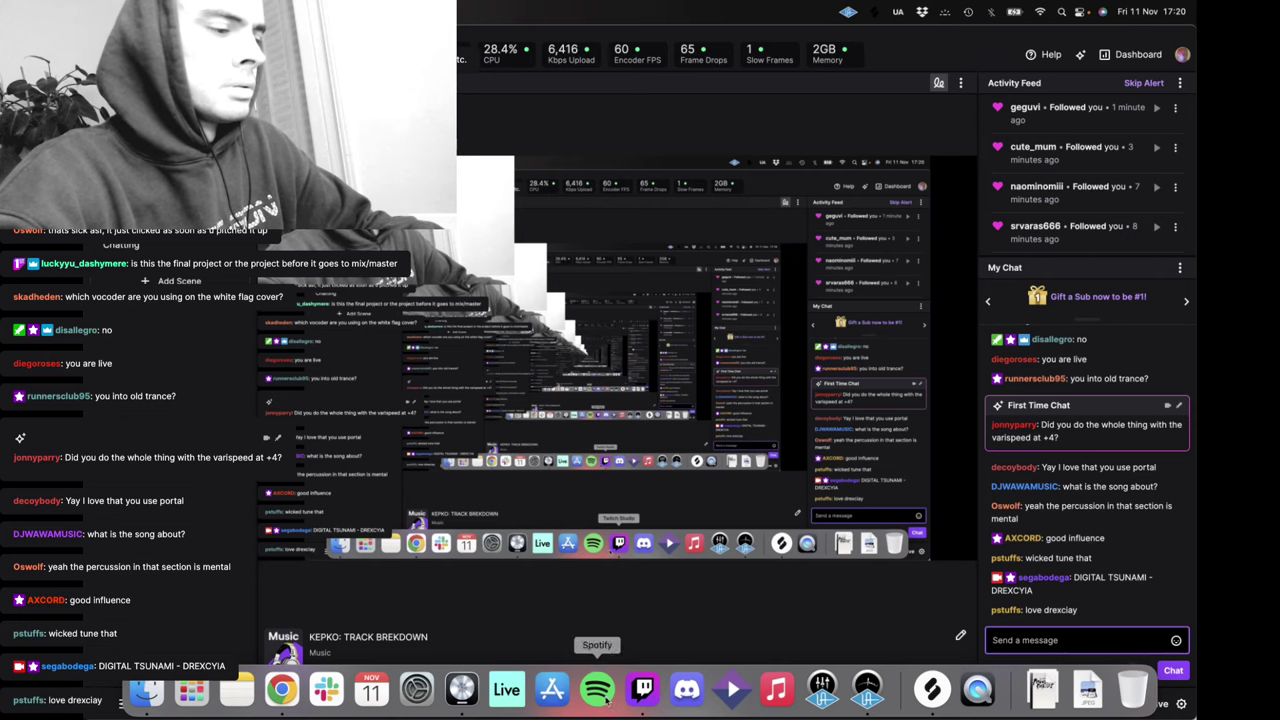
click(461, 689)
key(space)
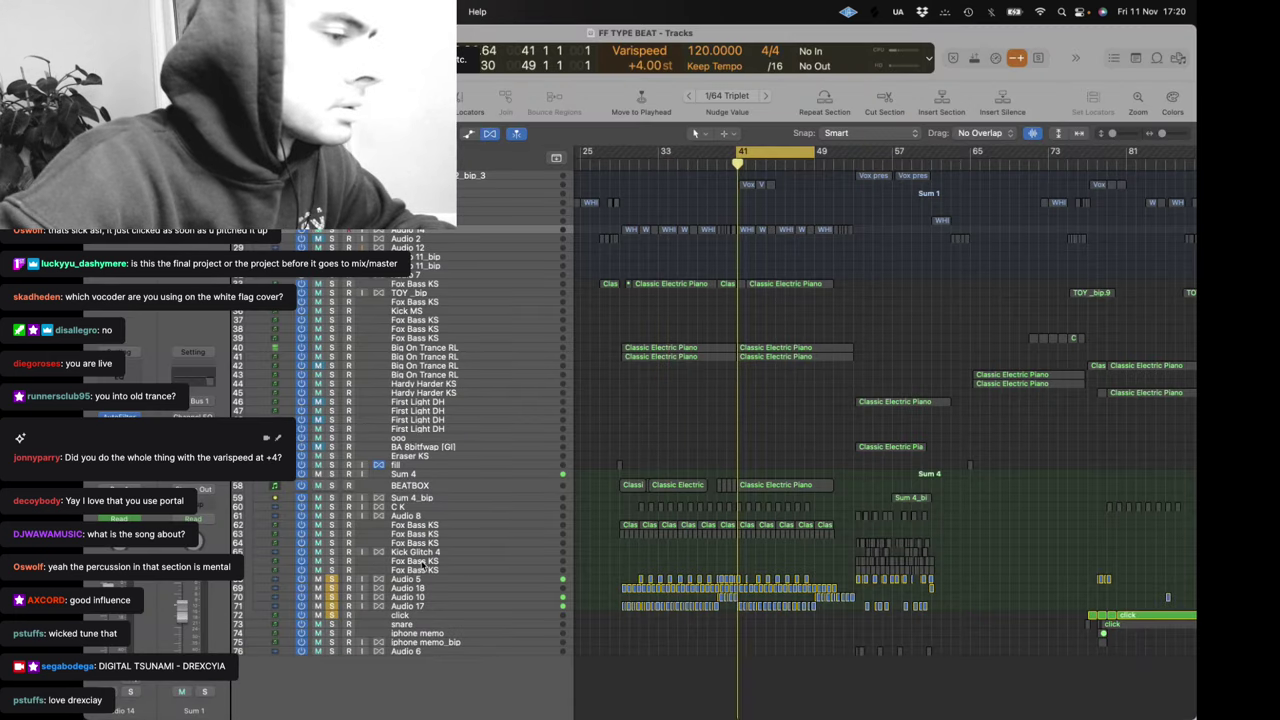
alt+click(334, 615)
alt+click(334, 615)
key(space)
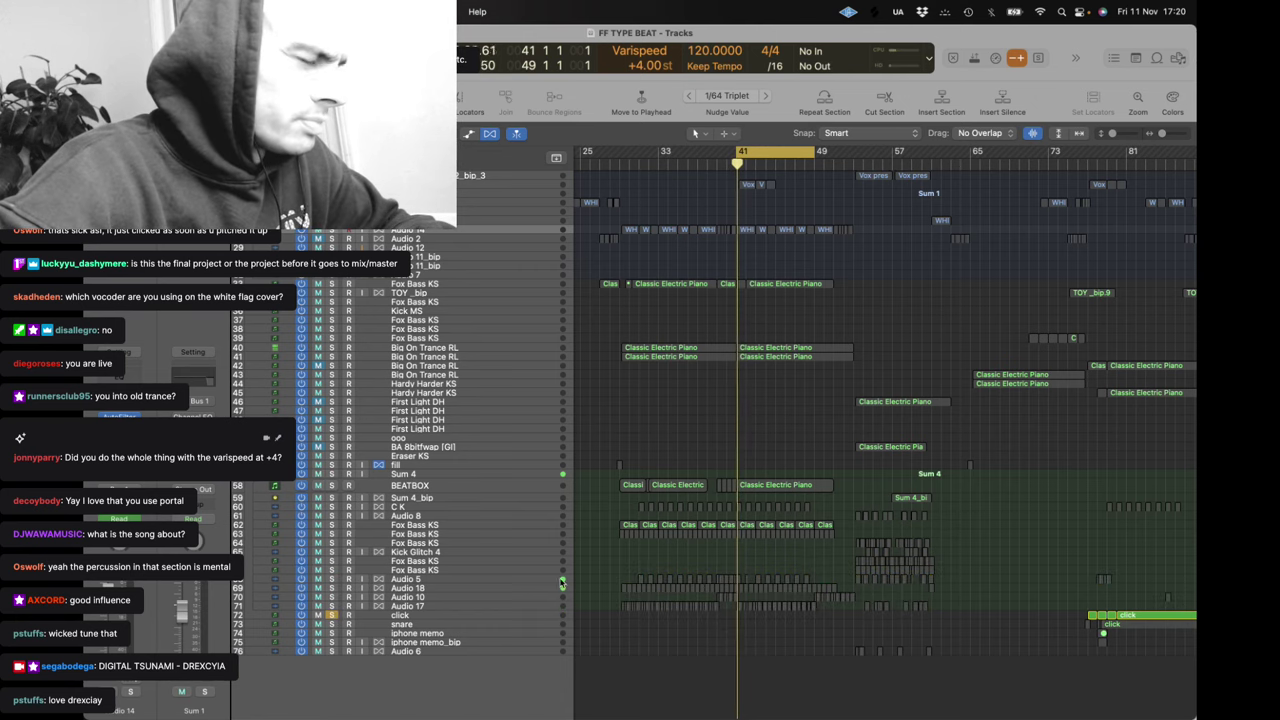
Enlarge the drum regions around bars 29 to 51, then solo only Audio 17 and select its track
drag(604, 470, 843, 663)
key(z)
click(846, 500)
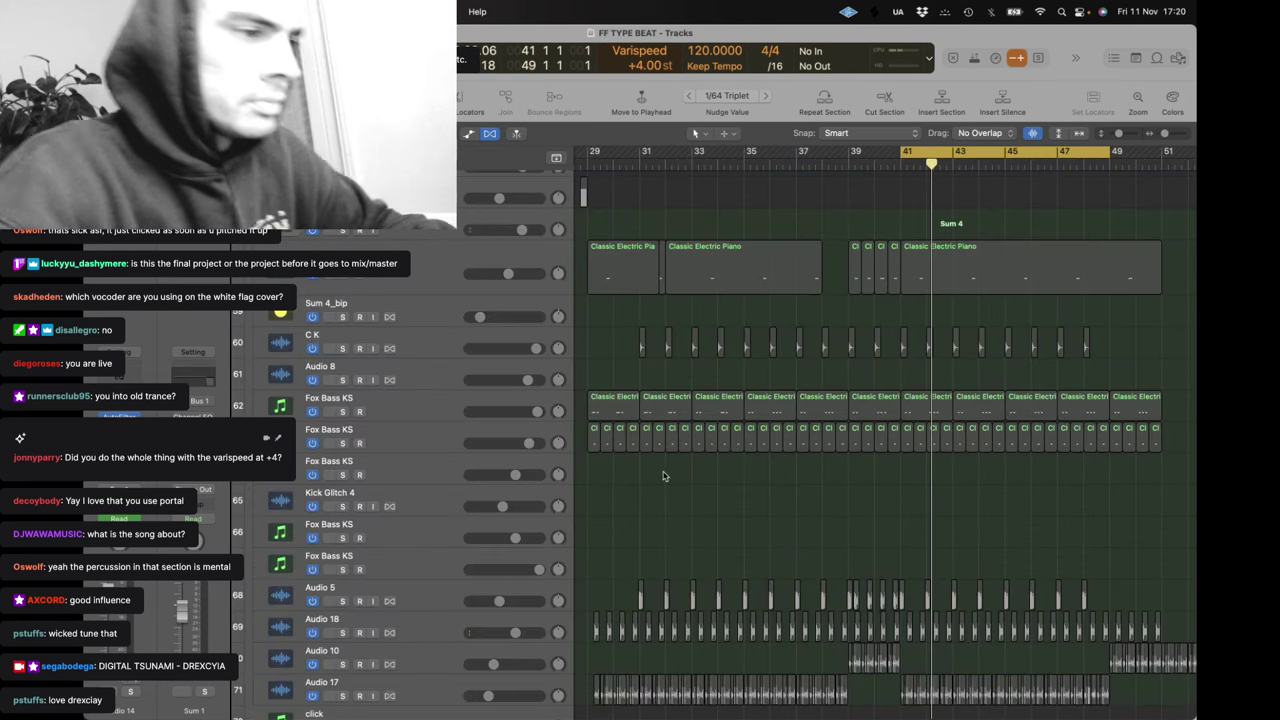
scroll(560, 495, down, 3)
click(342, 562)
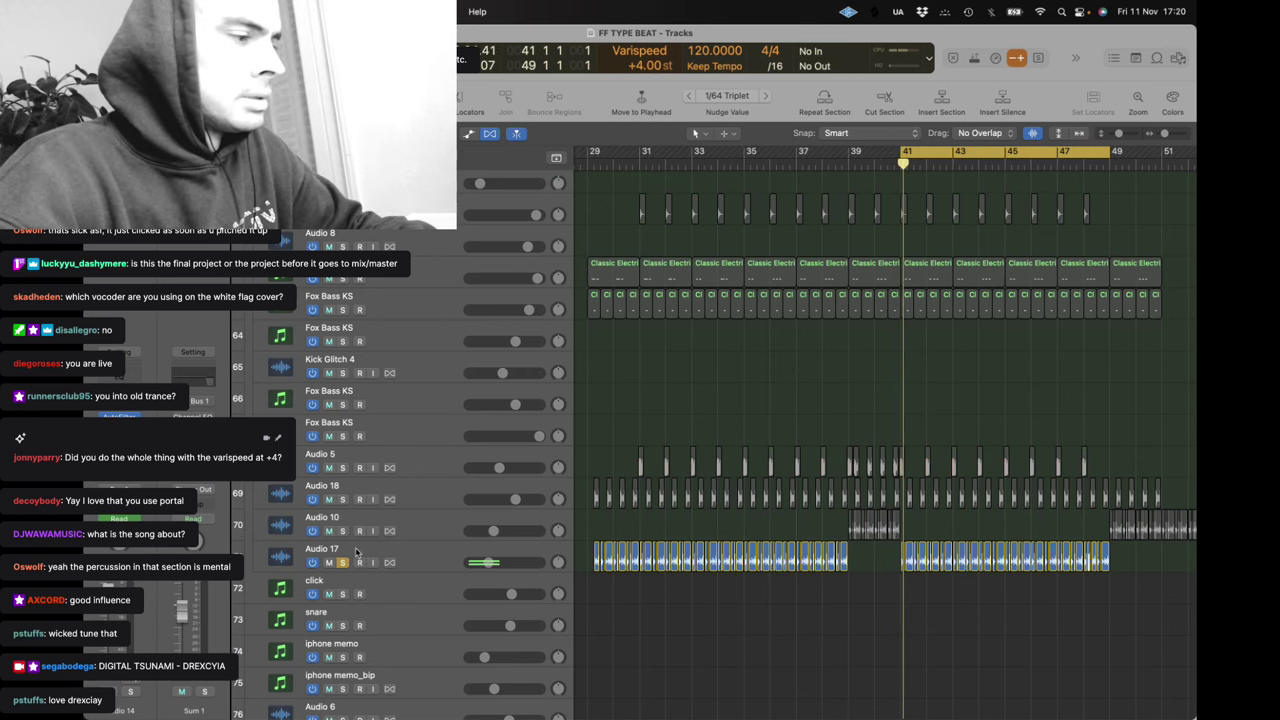
click(355, 551)
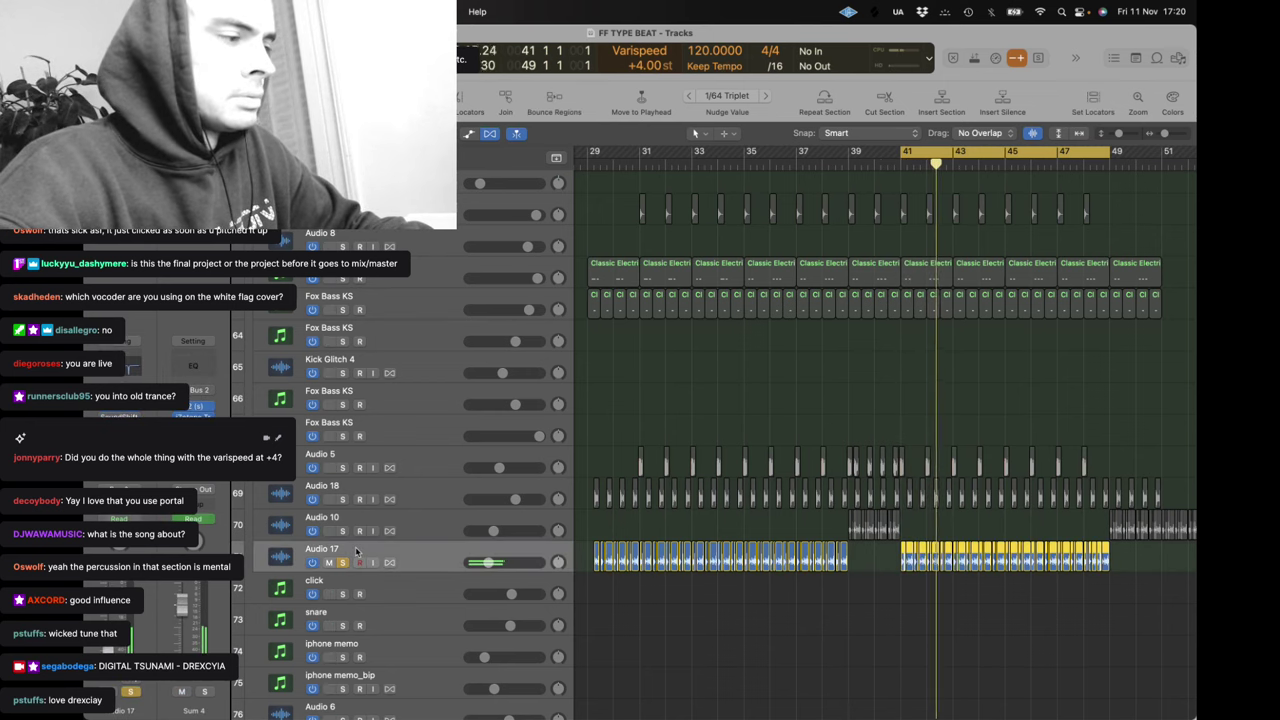
Solo Fox Bass KS track 33 and TOY_bip track 34 alongside Audio 17
scroll(710, 488, up, 3)
key(z)
key(z)
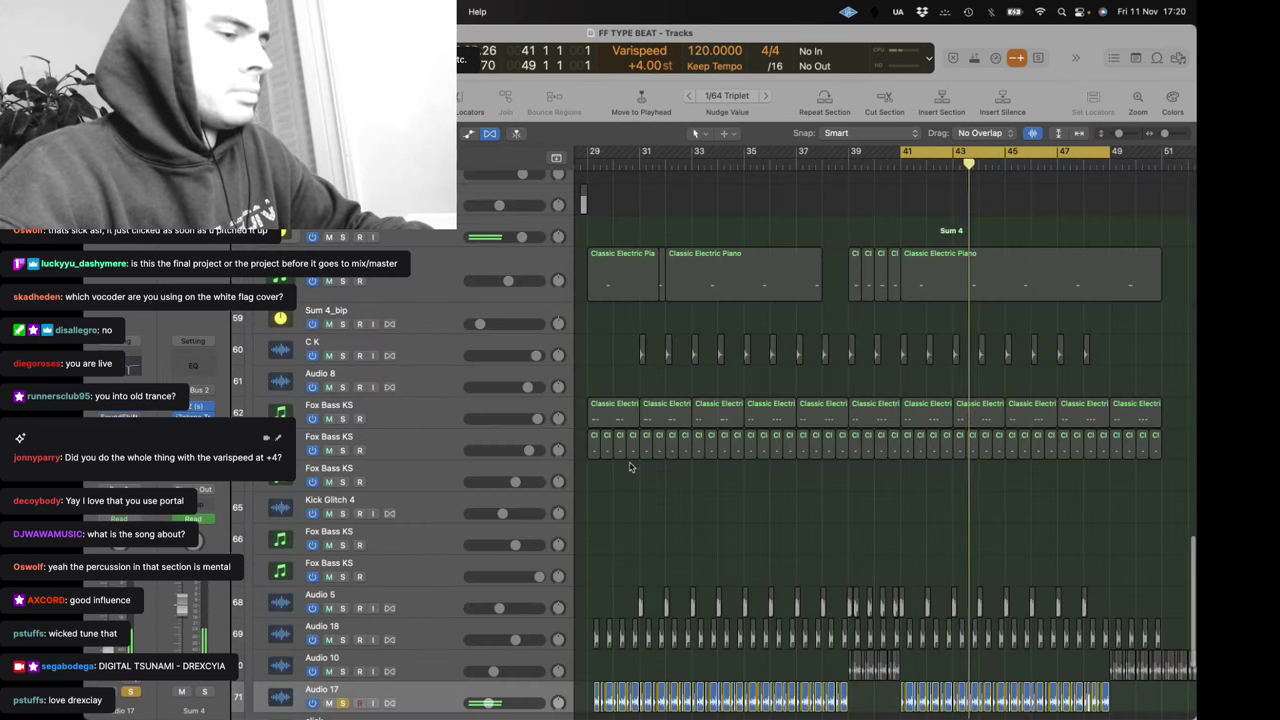
scroll(629, 463, down, 1)
key(z)
scroll(450, 420, down, 5)
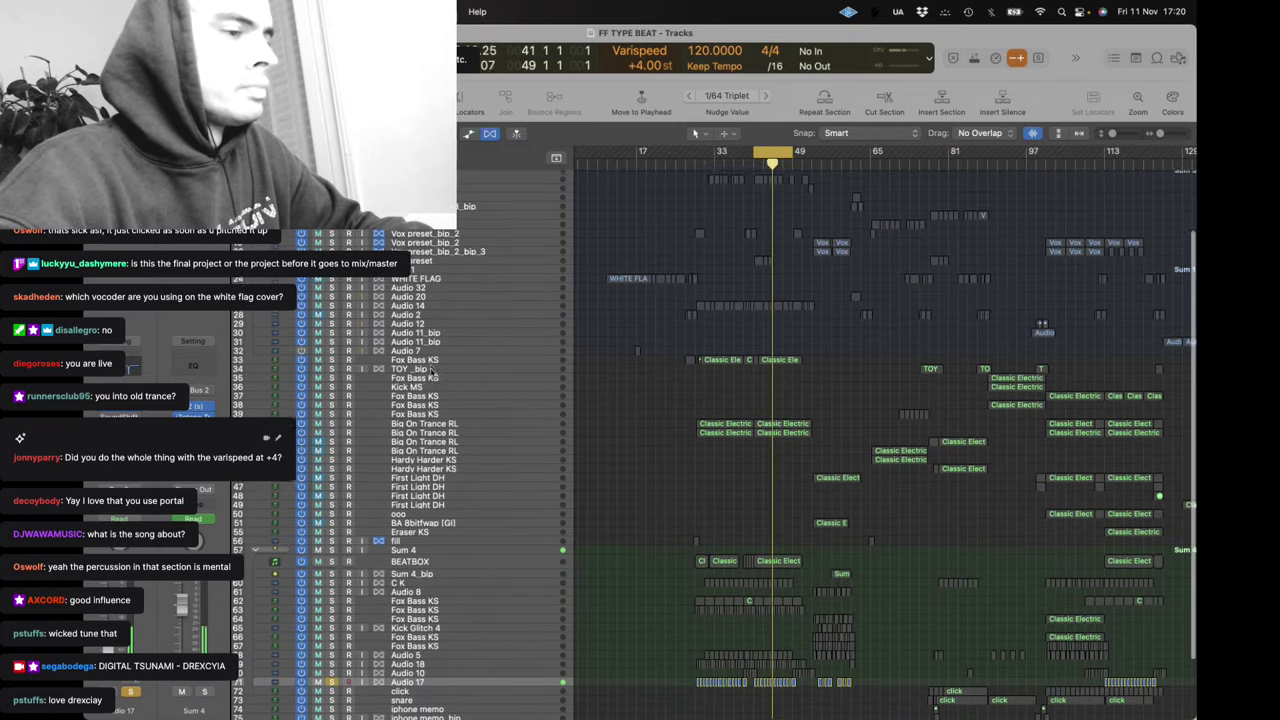
click(332, 350)
click(332, 341)
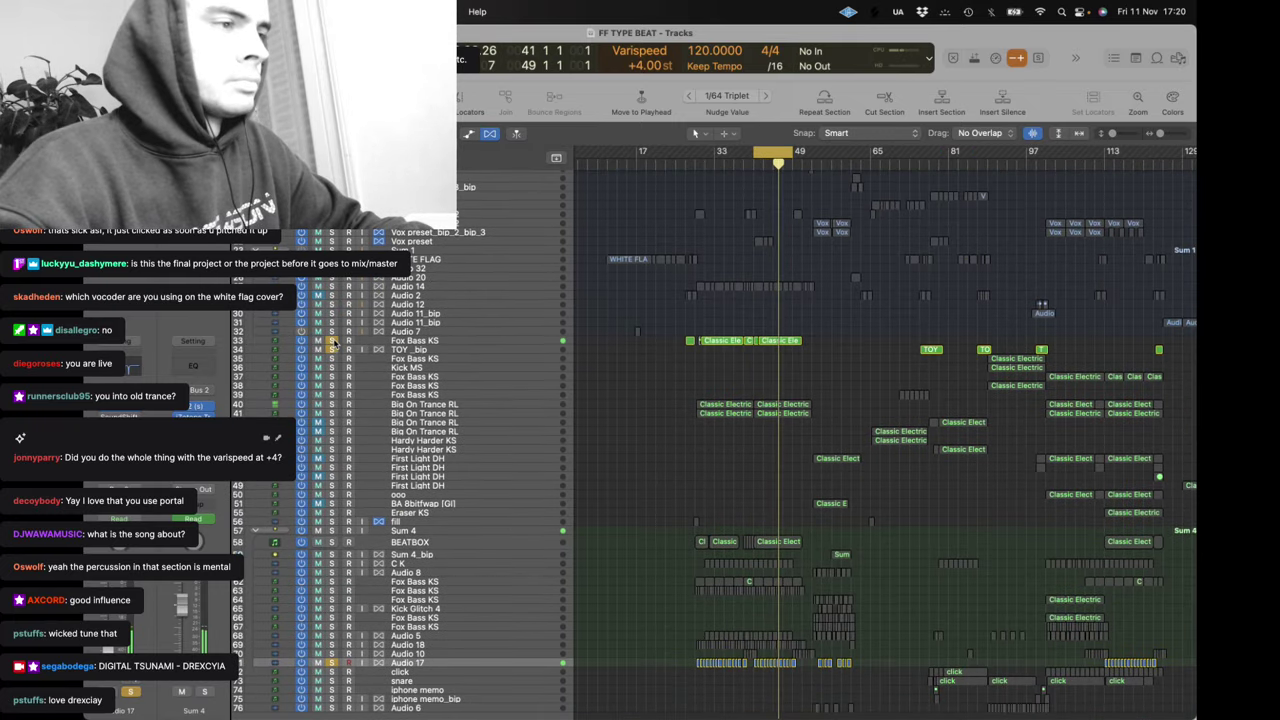
Enlarge the drum tracks again and solo Fox Bass KS track 63 together with Audio 17
scroll(345, 600, down, 3)
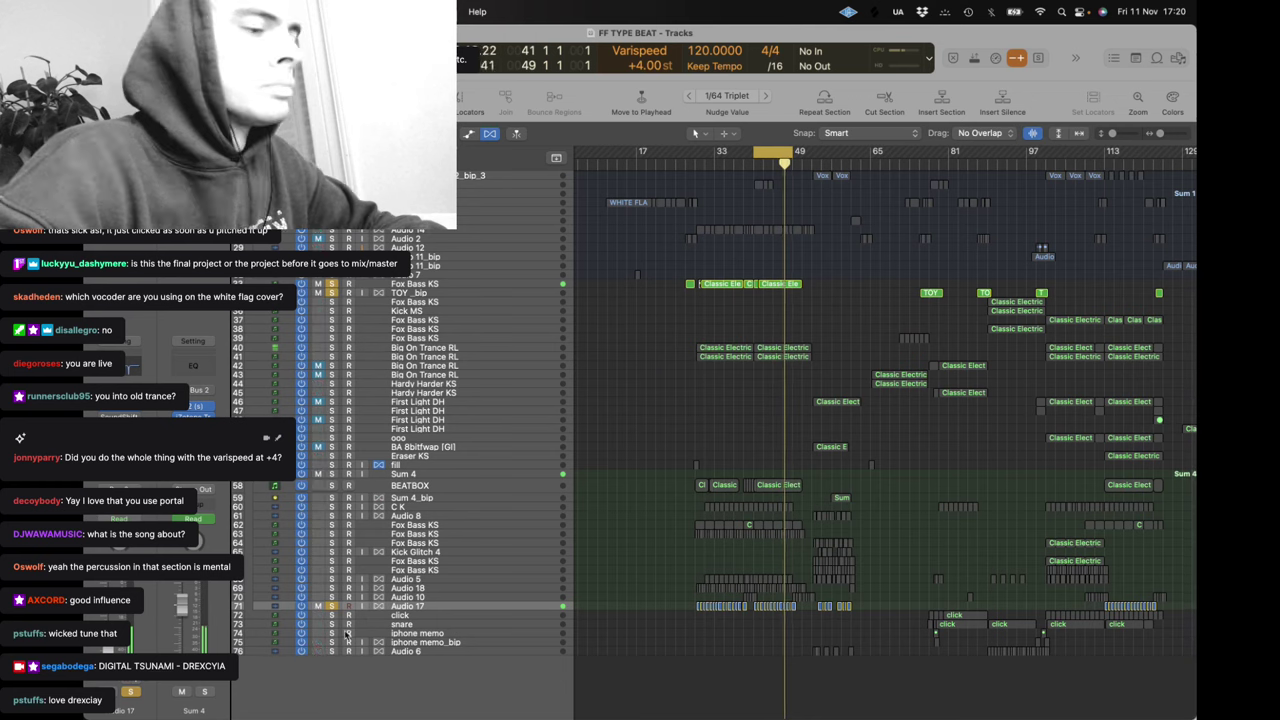
drag(674, 492, 808, 602)
scroll(976, 465, right, 2)
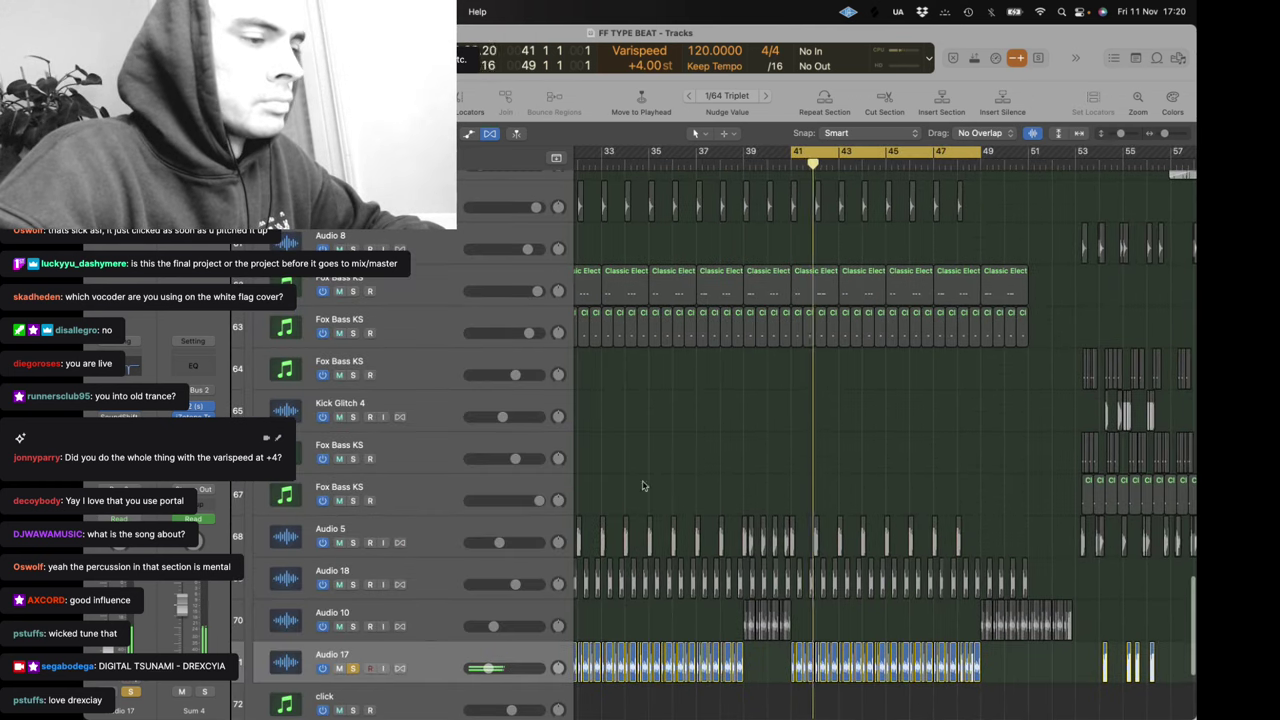
click(353, 333)
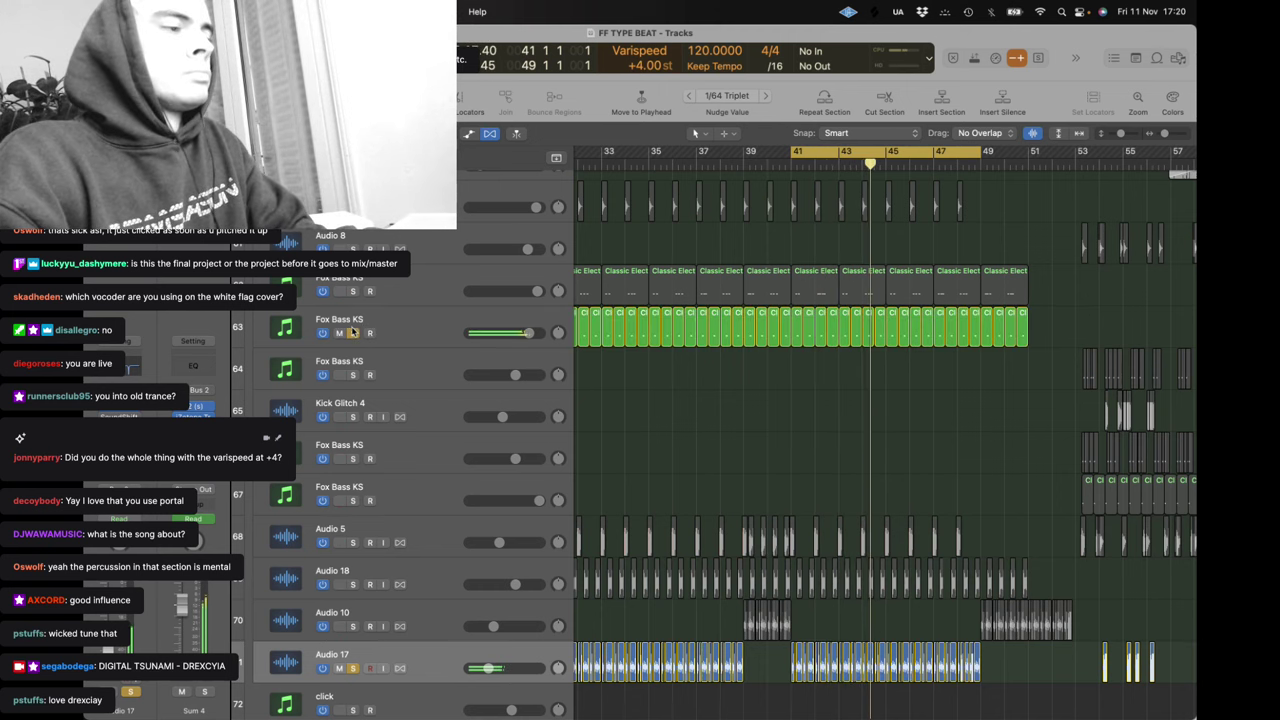
Solo Audio 18 in place of Fox Bass KS track 63, first alone and then with Audio 17
click(353, 333)
click(353, 584)
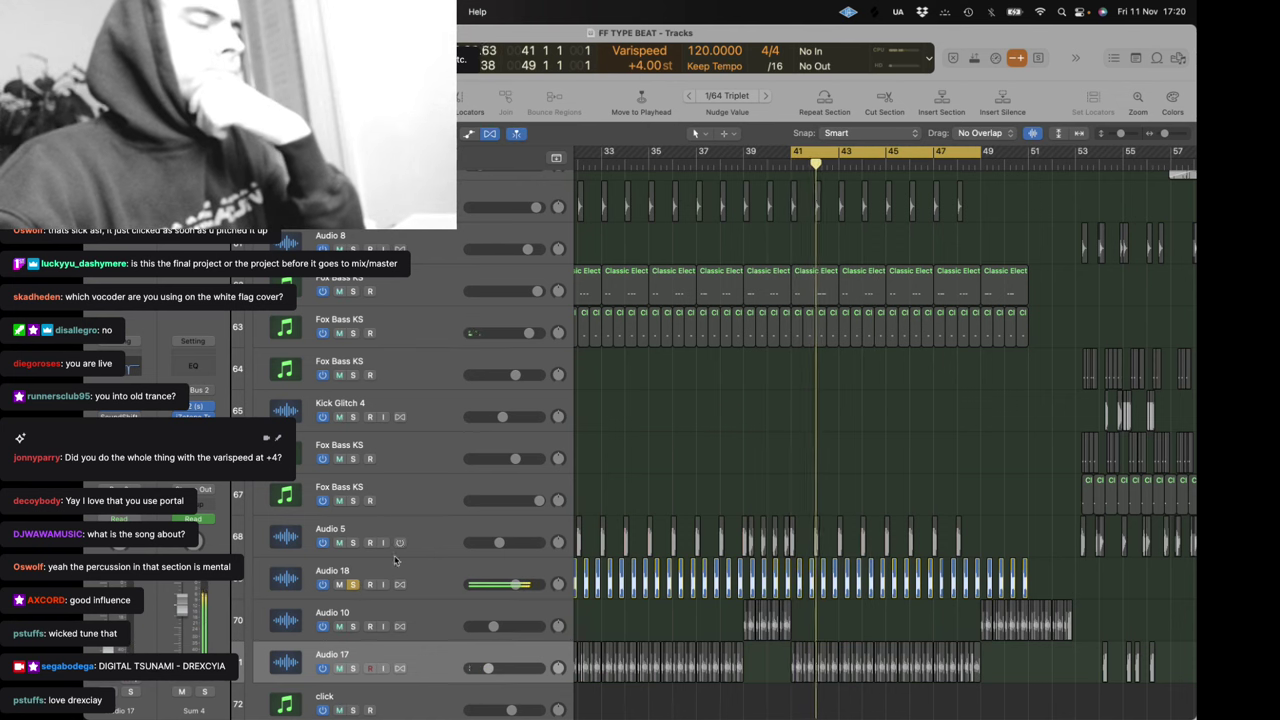
click(353, 668)
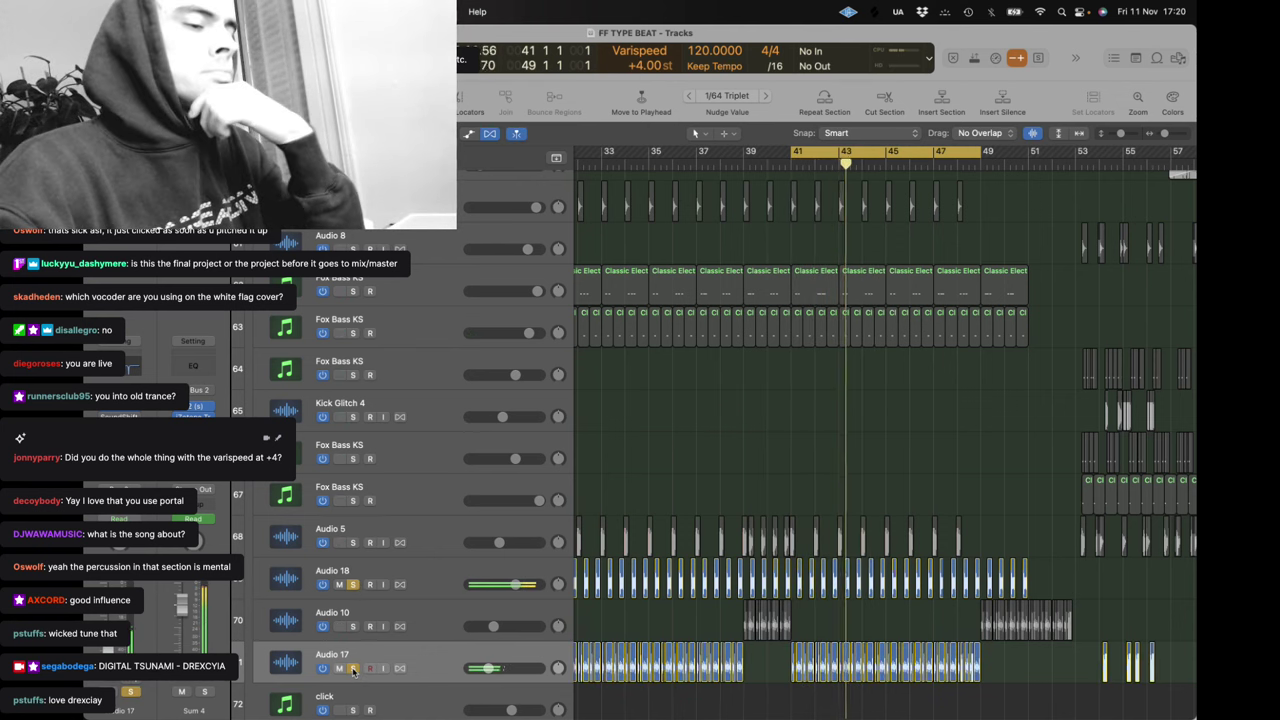
Compare Fox Bass KS track 63 and Audio 18 by soloing them separately and together, then add the C K track to both
alt+click(353, 333)
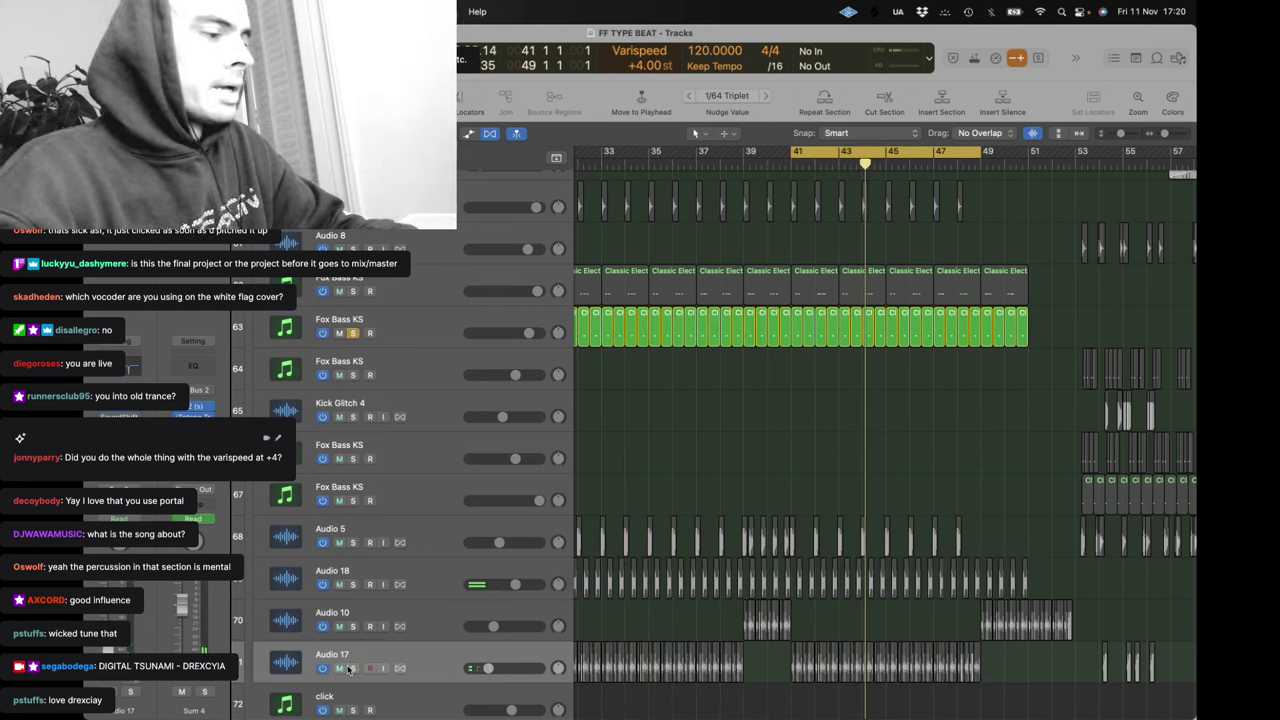
click(353, 584)
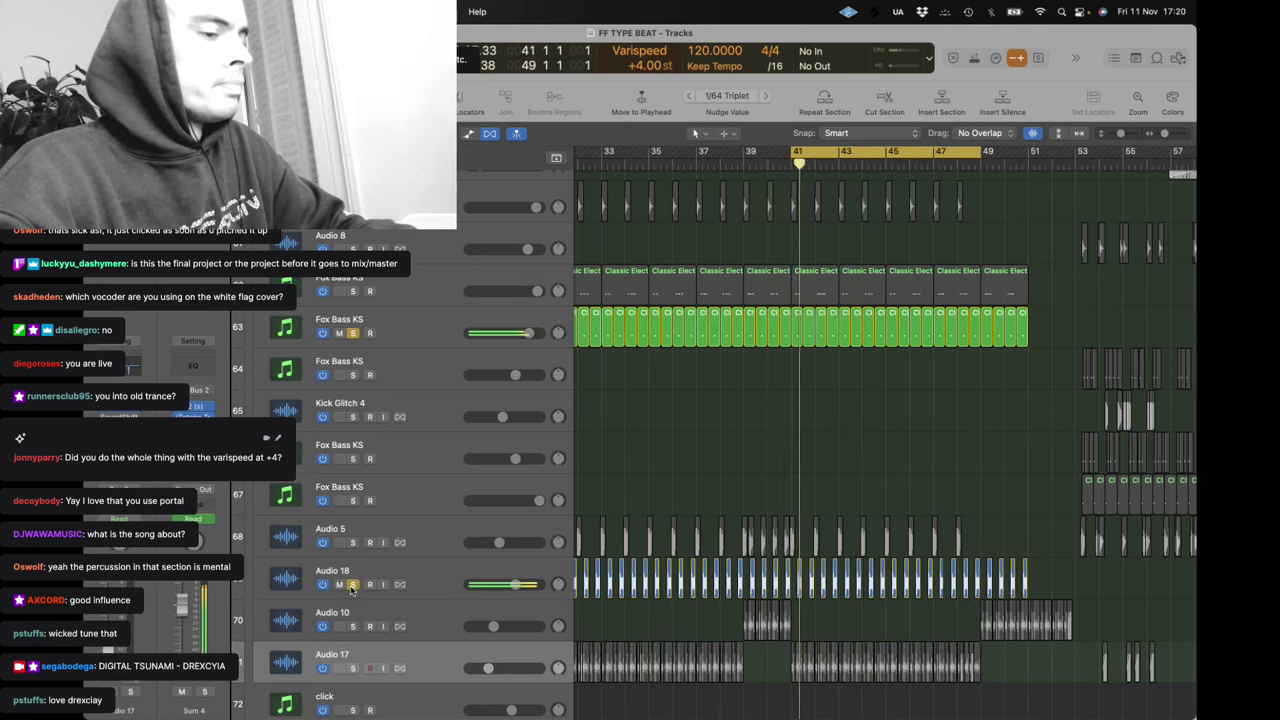
click(353, 333)
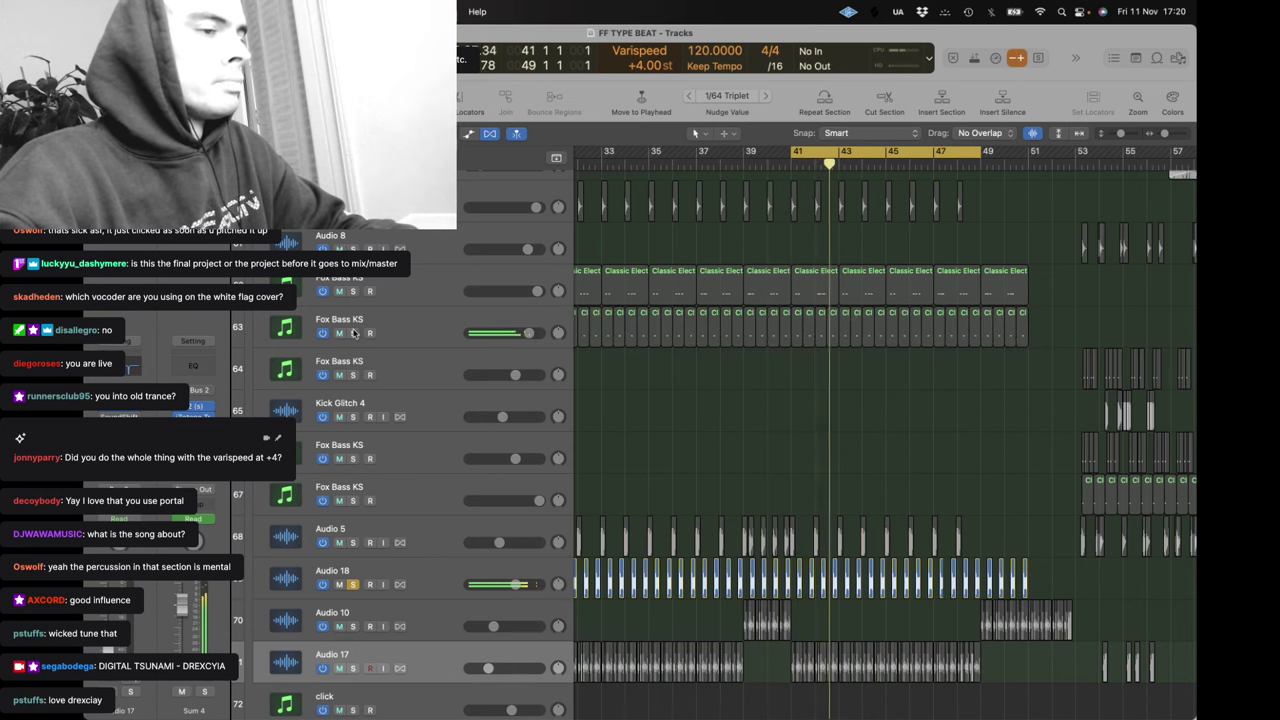
click(353, 333)
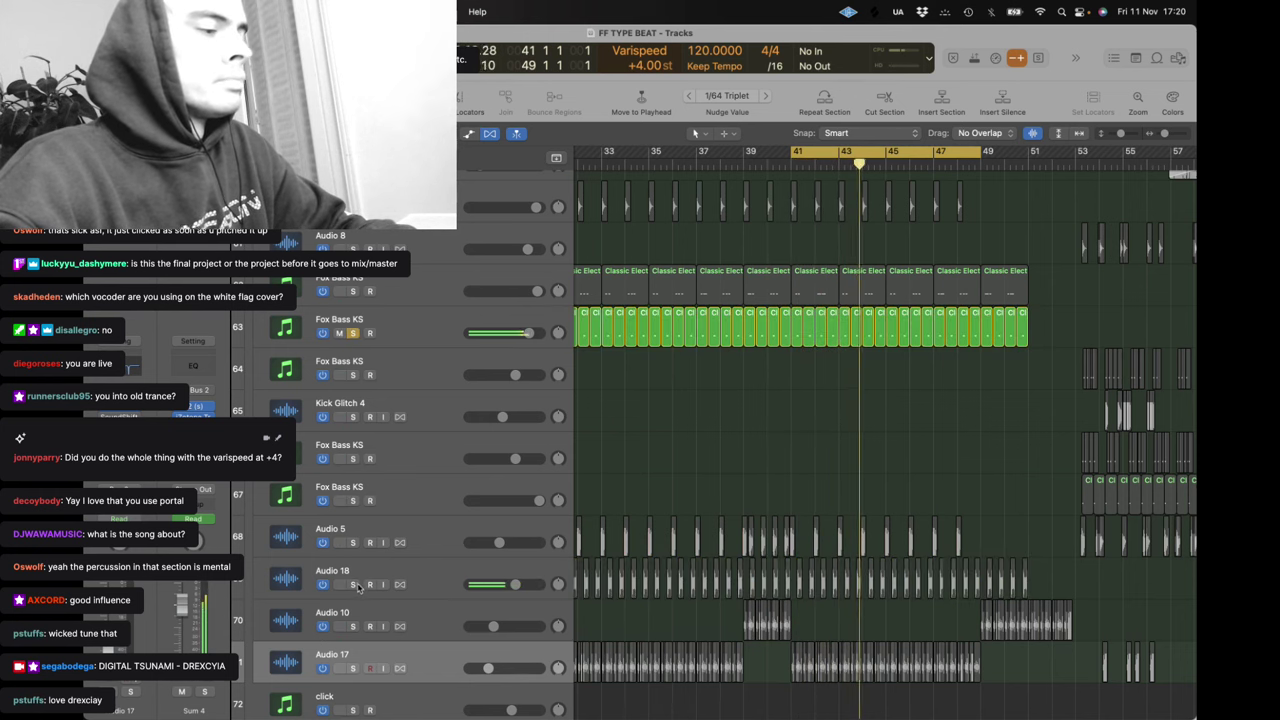
scroll(357, 588, up, 1)
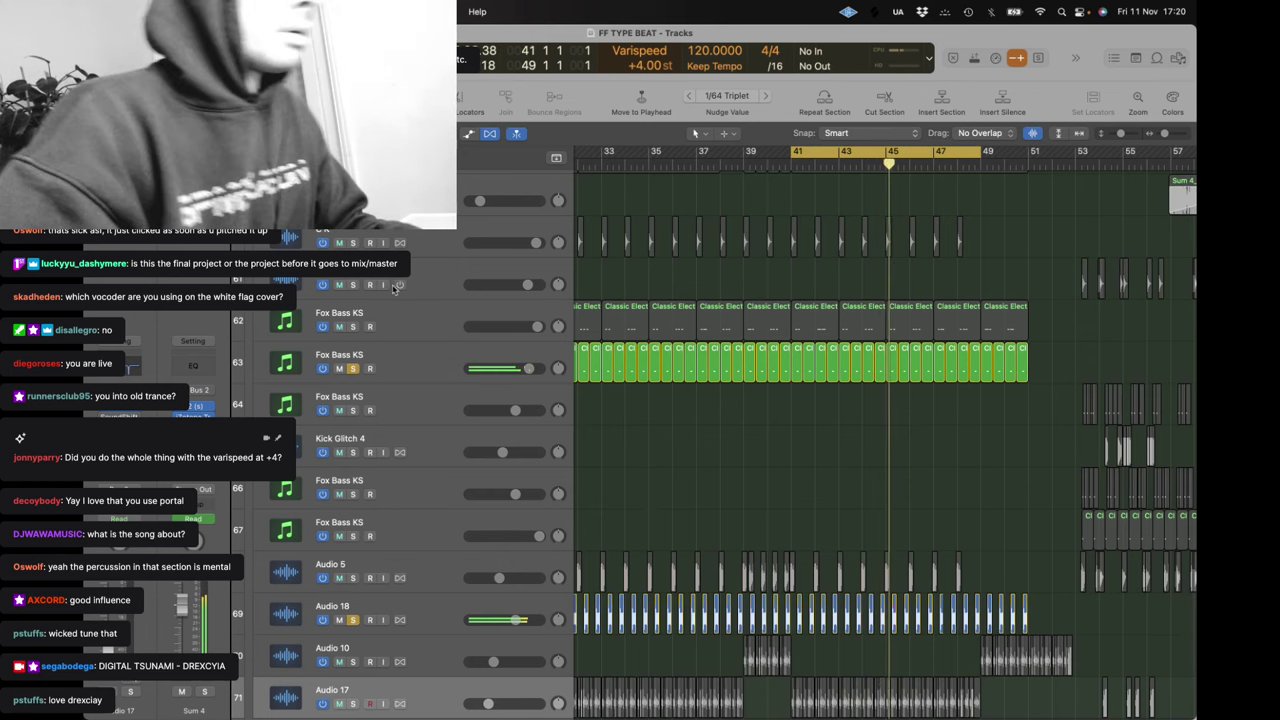
click(352, 243)
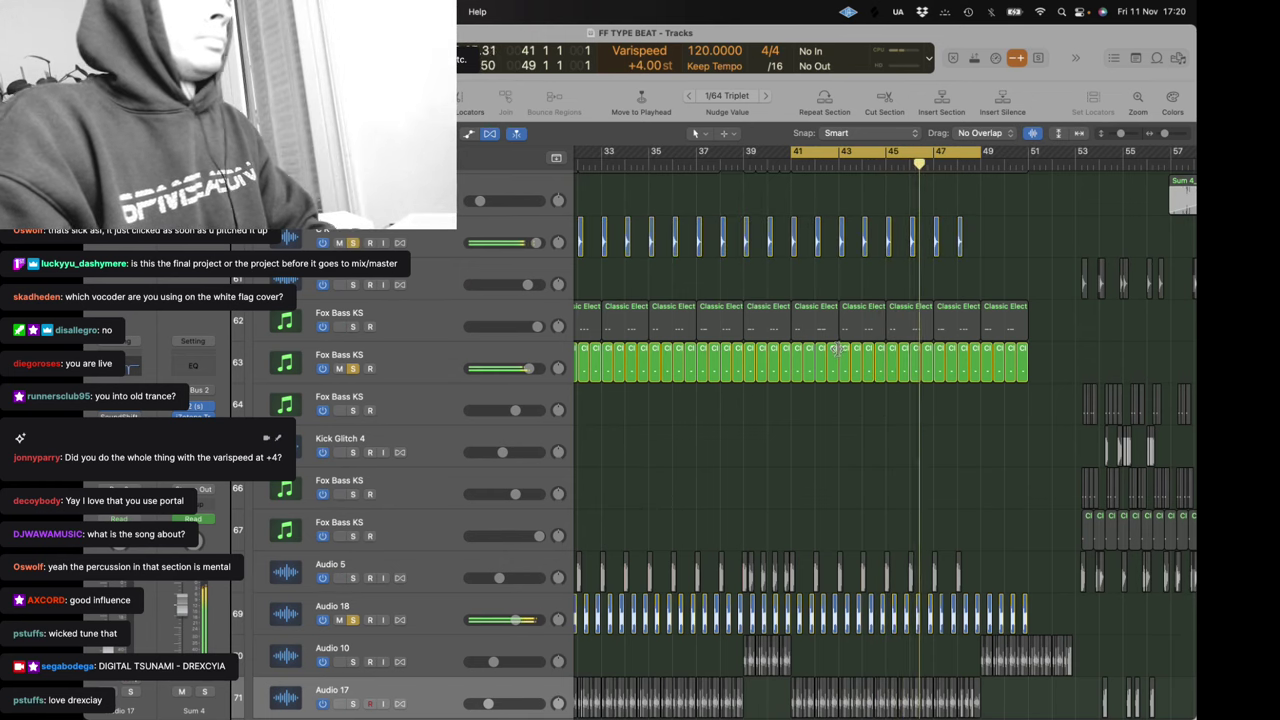
Show the whole arrangement and select the drum regions in the Sum 4 stack between about bars 29 and 52
key(z)
key(z)
key(z)
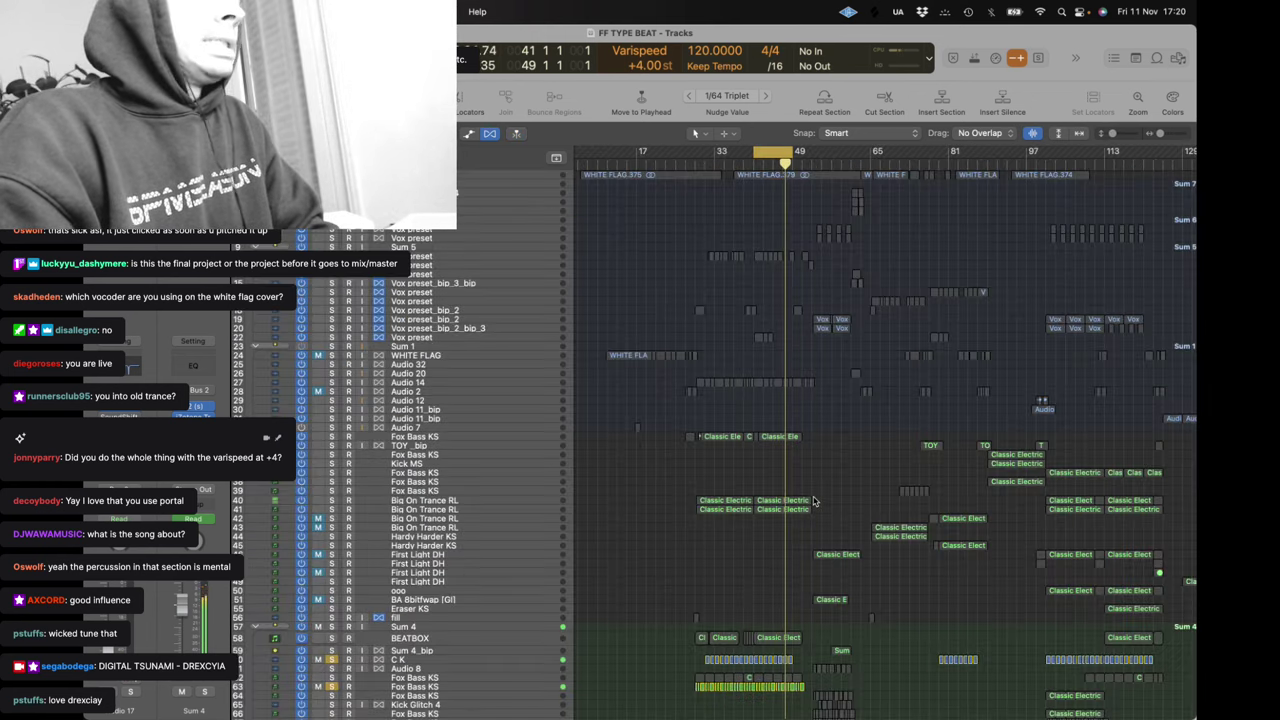
drag(668, 460, 815, 618)
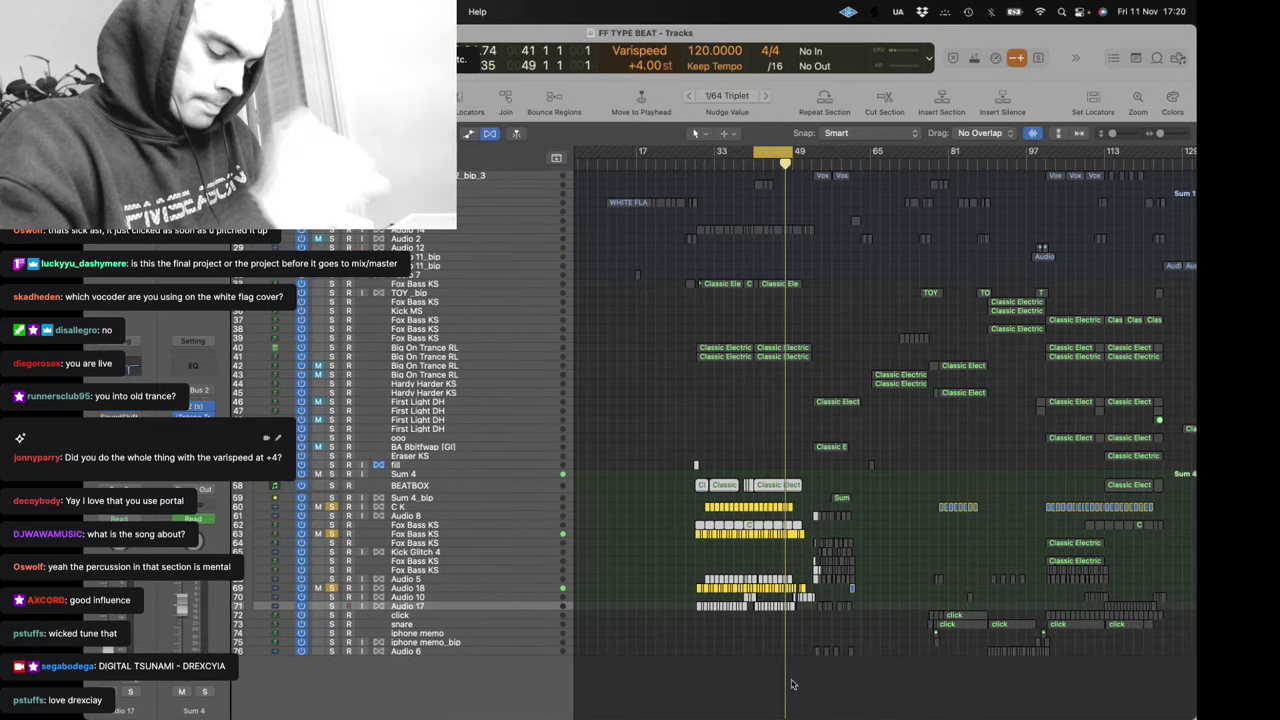
Switch to Twitch Studio to check the stream chat and return to the Logic Pro arrangement
click(642, 688)
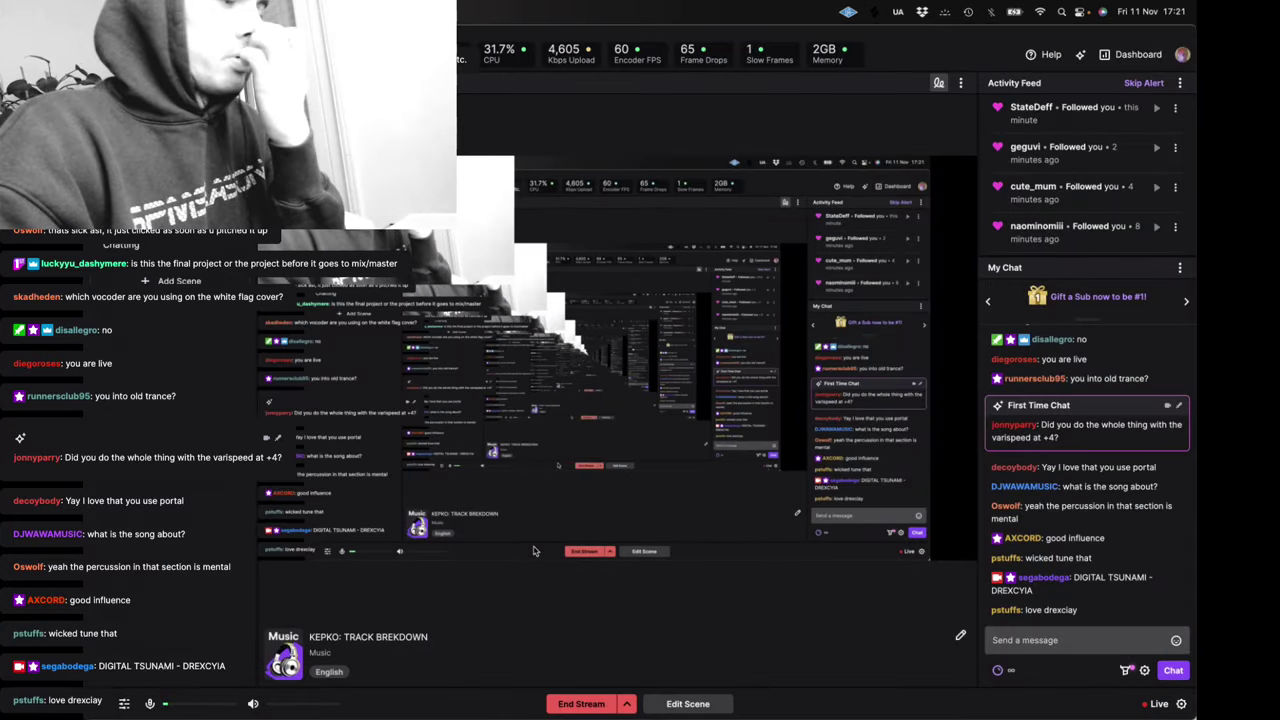
mouse_move(506, 712)
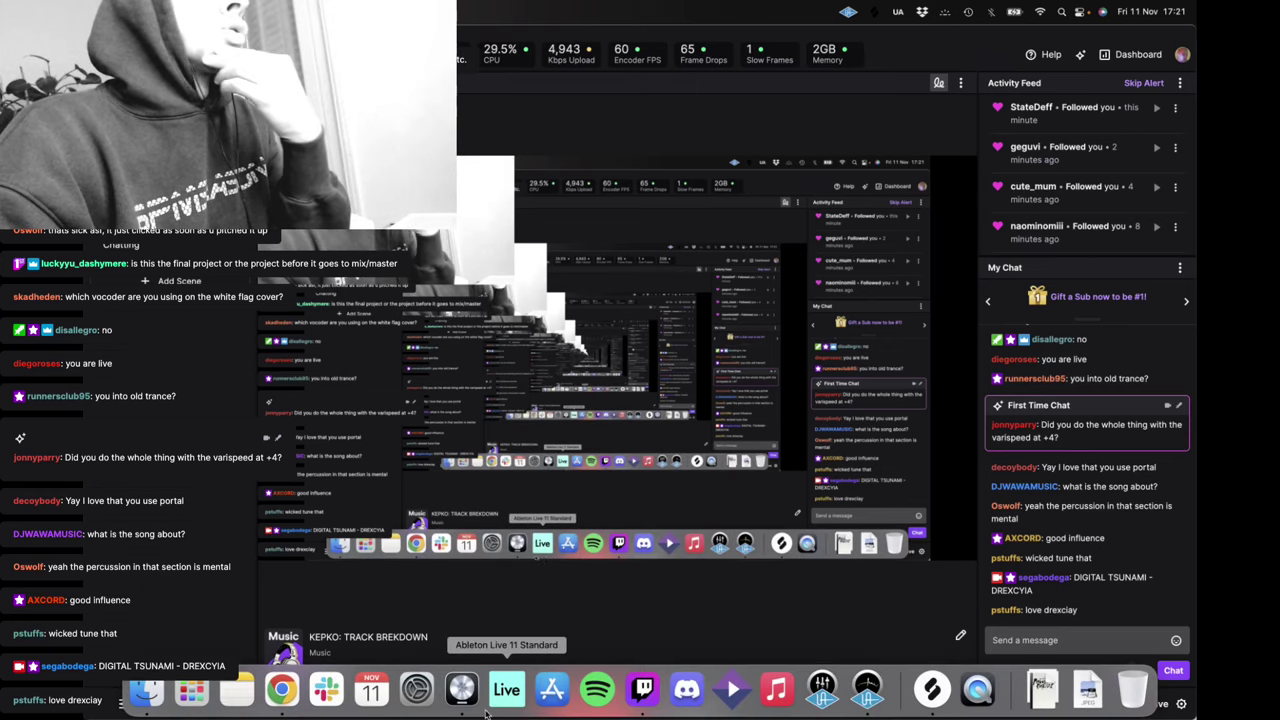
click(464, 708)
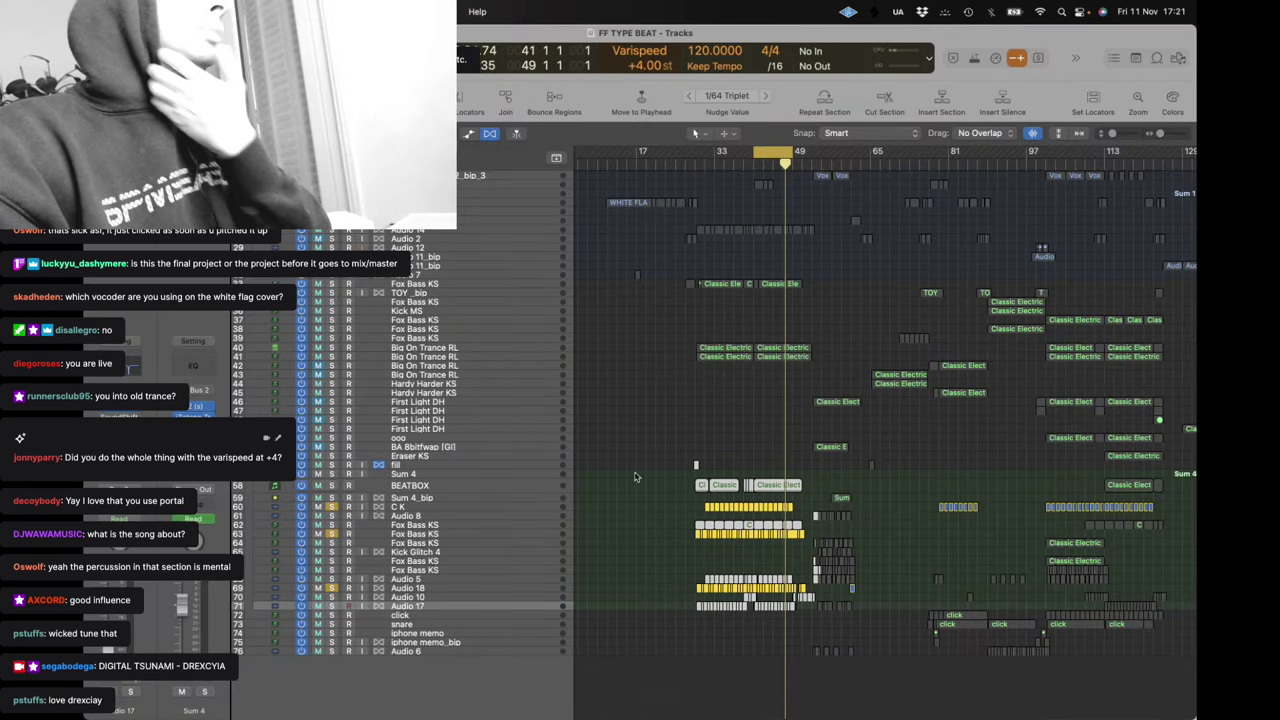
Play the selected drum section with Fox Bass KS track 62 and BEATBOX added to the soloed tracks
drag(672, 343, 814, 618)
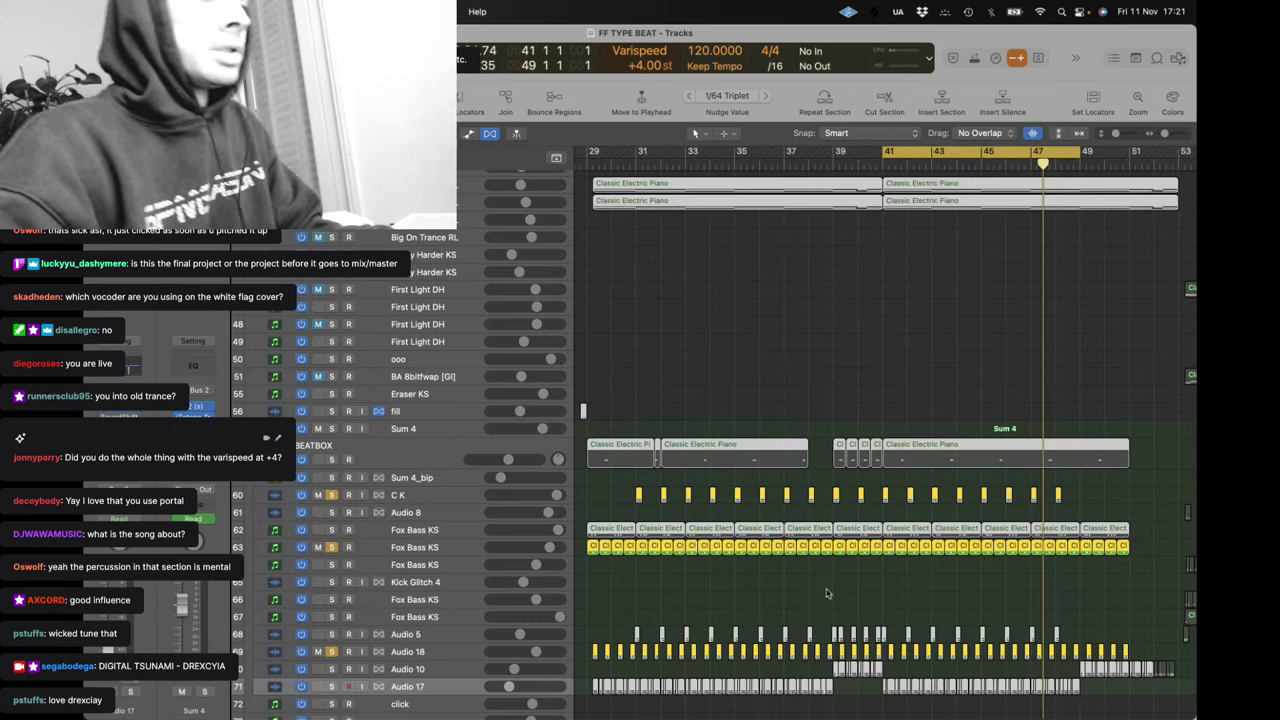
click(331, 530)
key(space)
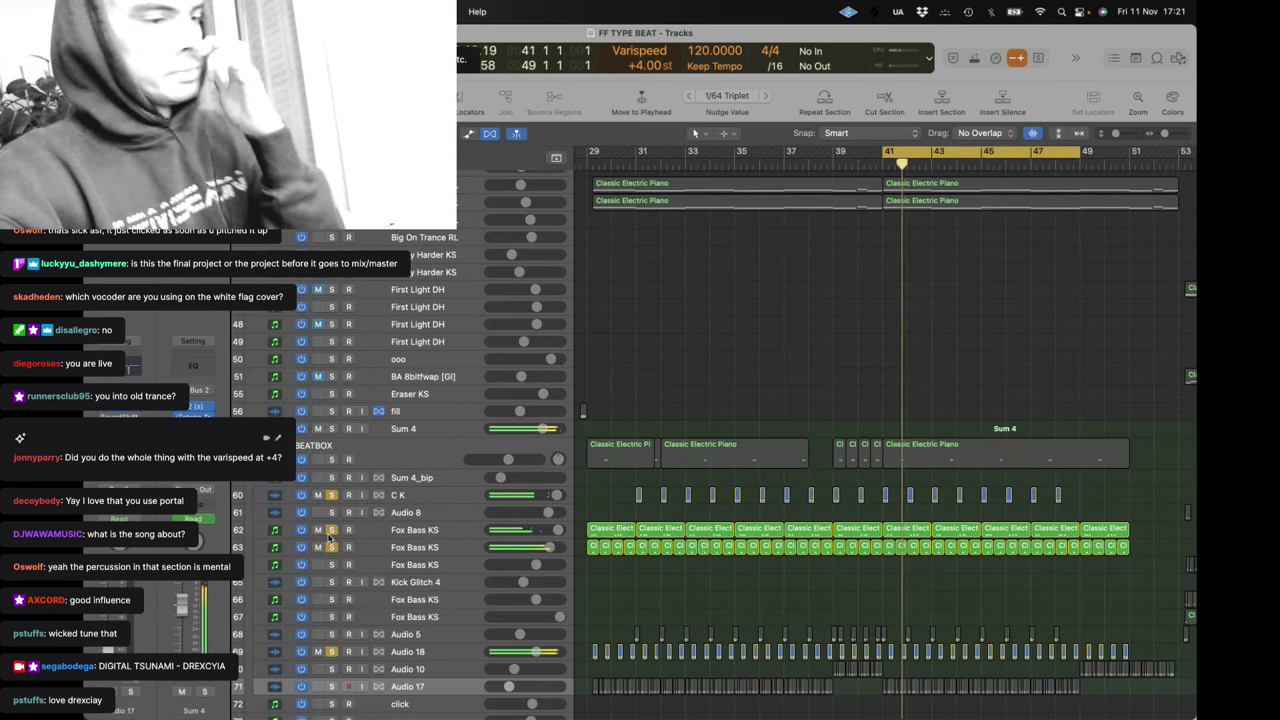
click(331, 459)
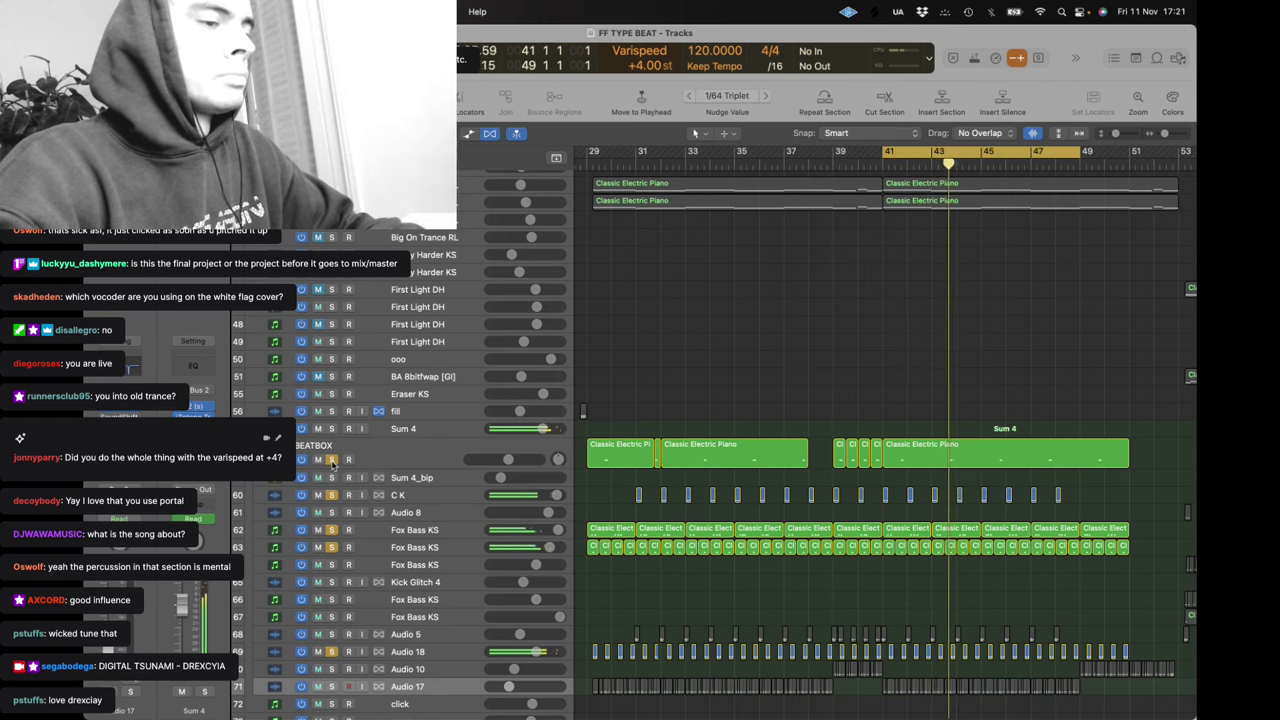
Add Audio 17 and Audio 5 to the soloed drum tracks while the loop plays
scroll(670, 425, down, 2)
scroll(670, 425, down, 1)
click(331, 581)
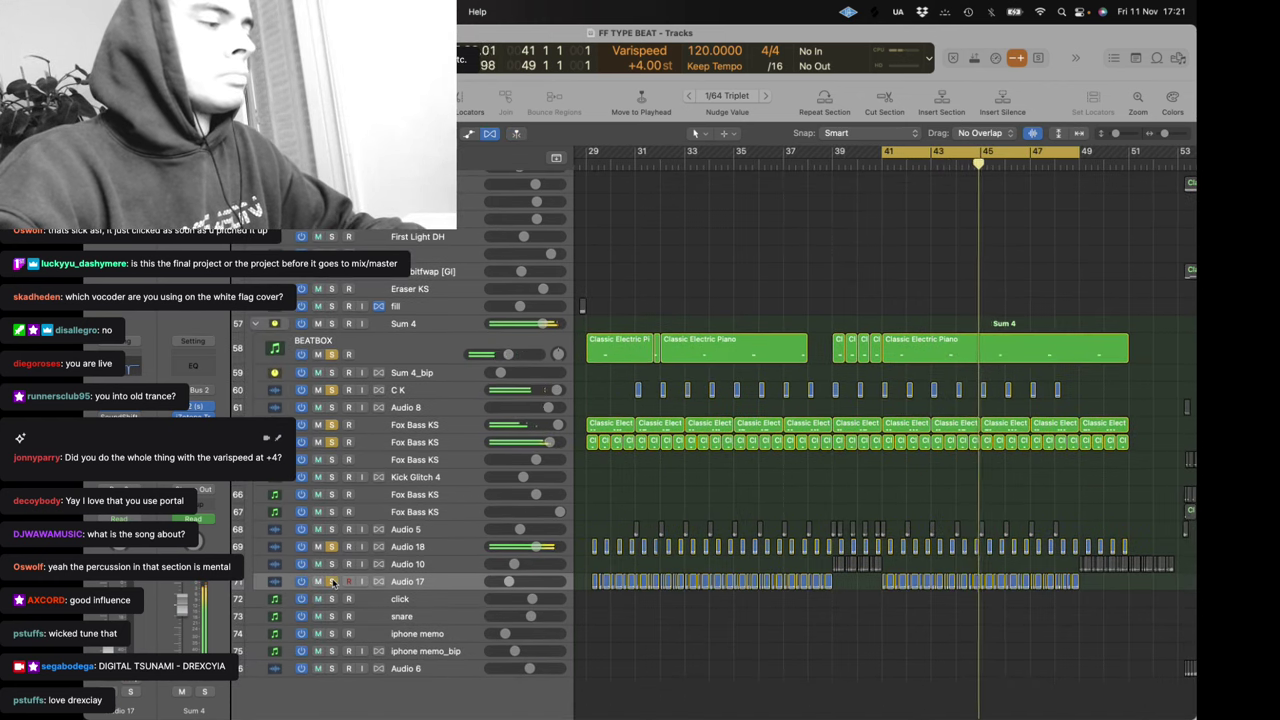
click(331, 530)
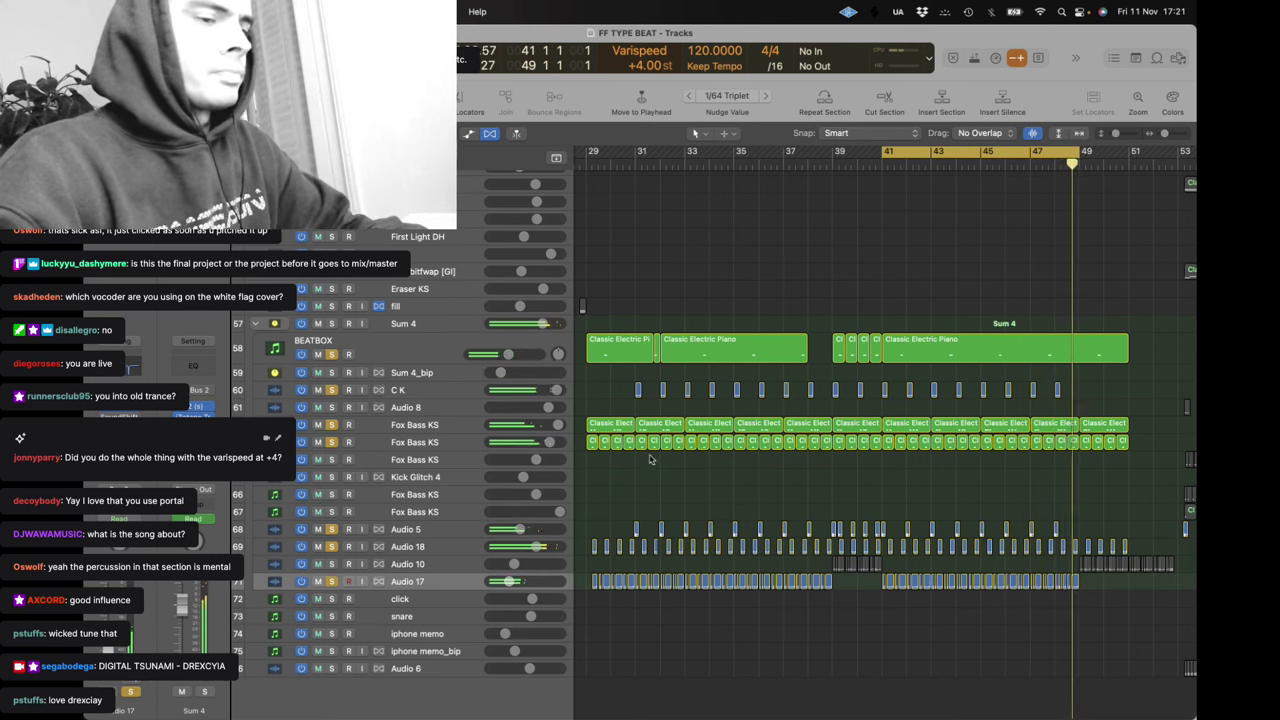
Audition Big On Trance RL tracks 40 and 41 with the drums, then solo Fox Bass KS track 33 and TOY _bip instead
key(z)
click(331, 510)
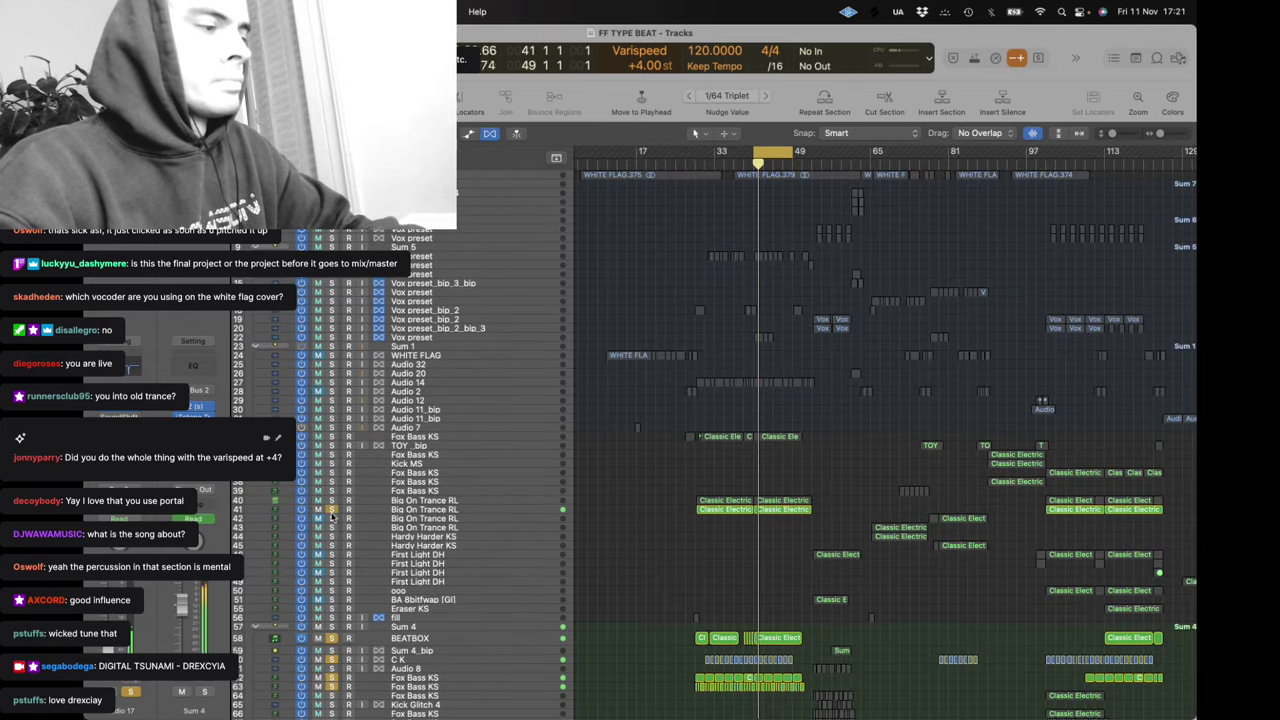
click(331, 500)
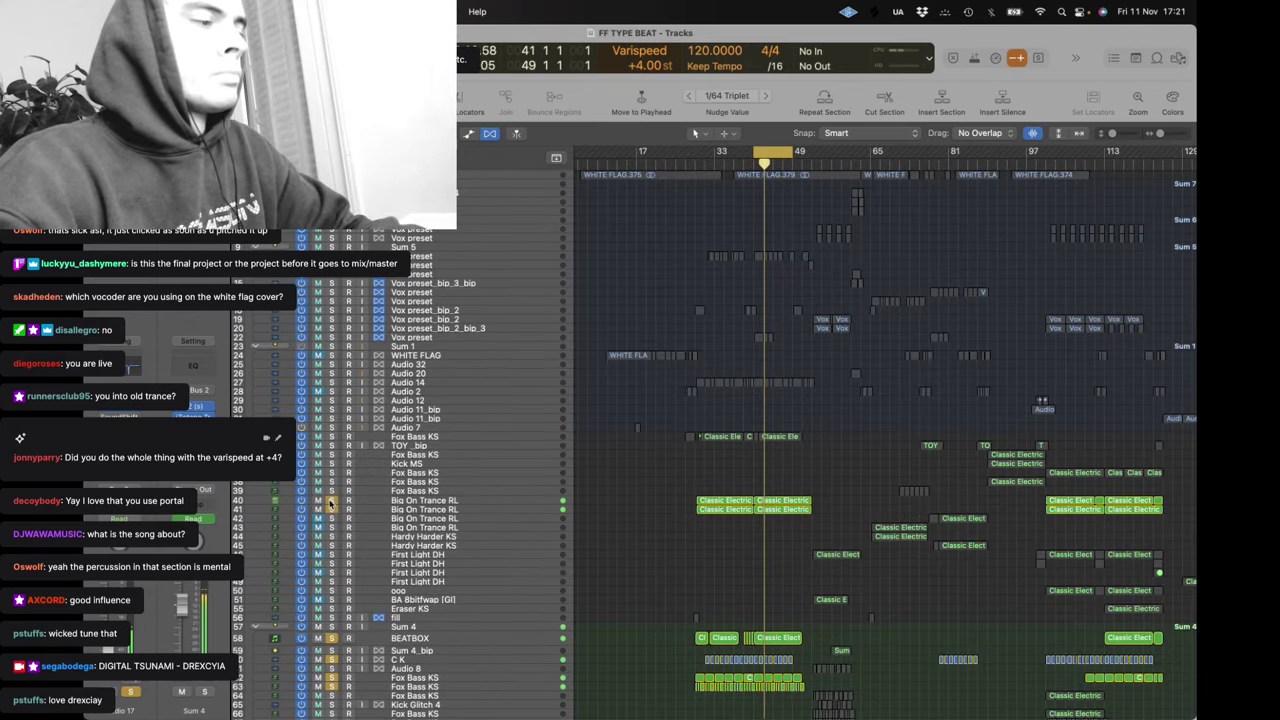
click(331, 509)
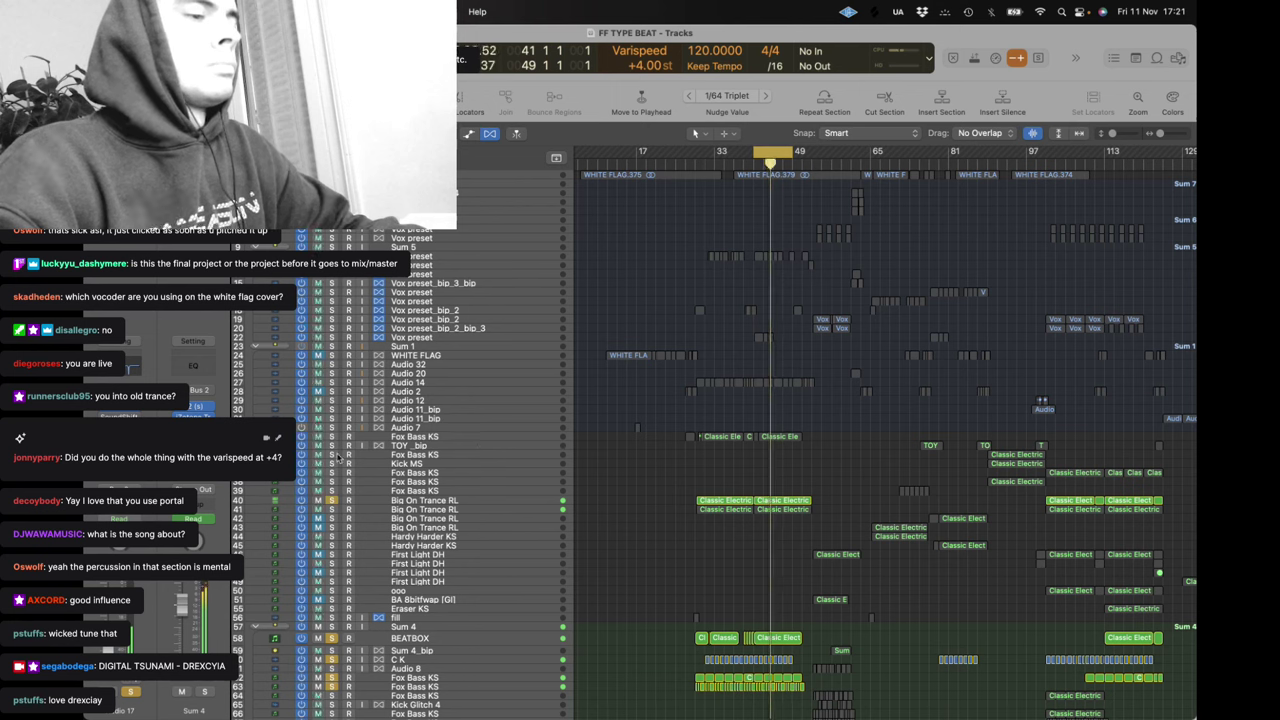
click(331, 437)
click(331, 500)
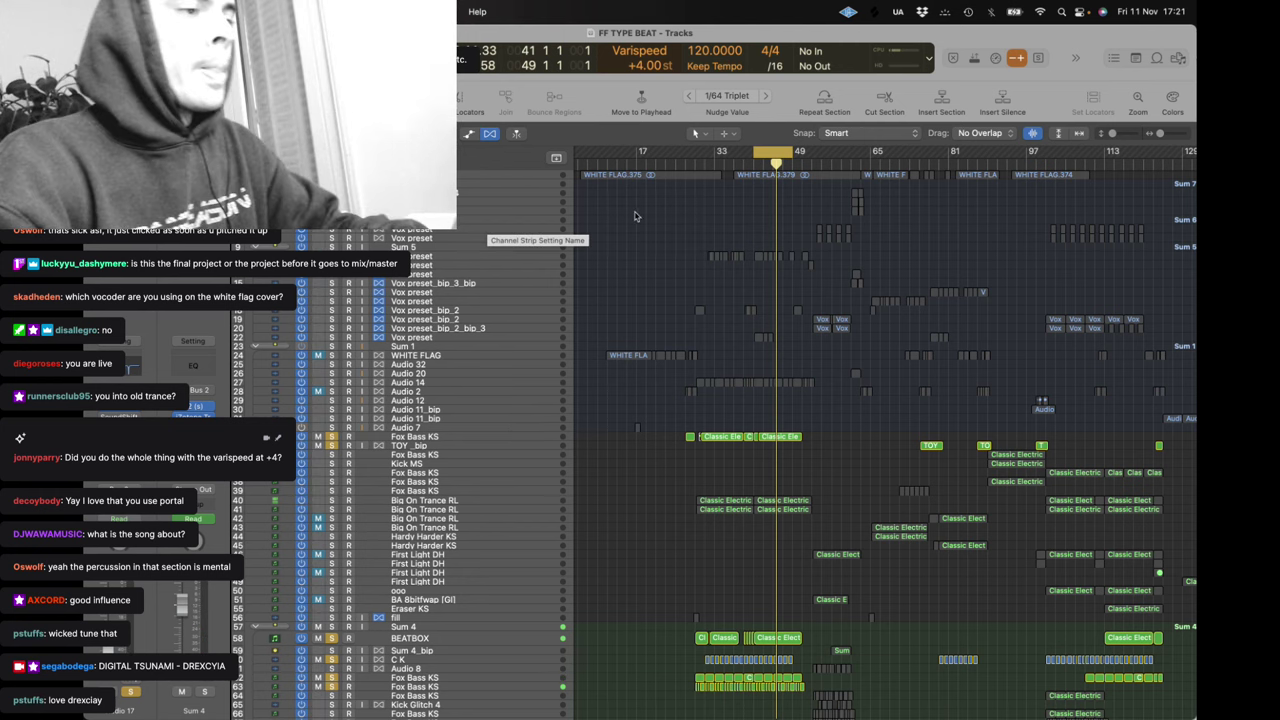
Set the cycle range to bars 29–51 and solo the Vox preset tracks in the Sum 5 stack
mouse_move(698, 154)
mouse_down()
mouse_move(807, 155)
mouse_move(694, 150)
mouse_up()
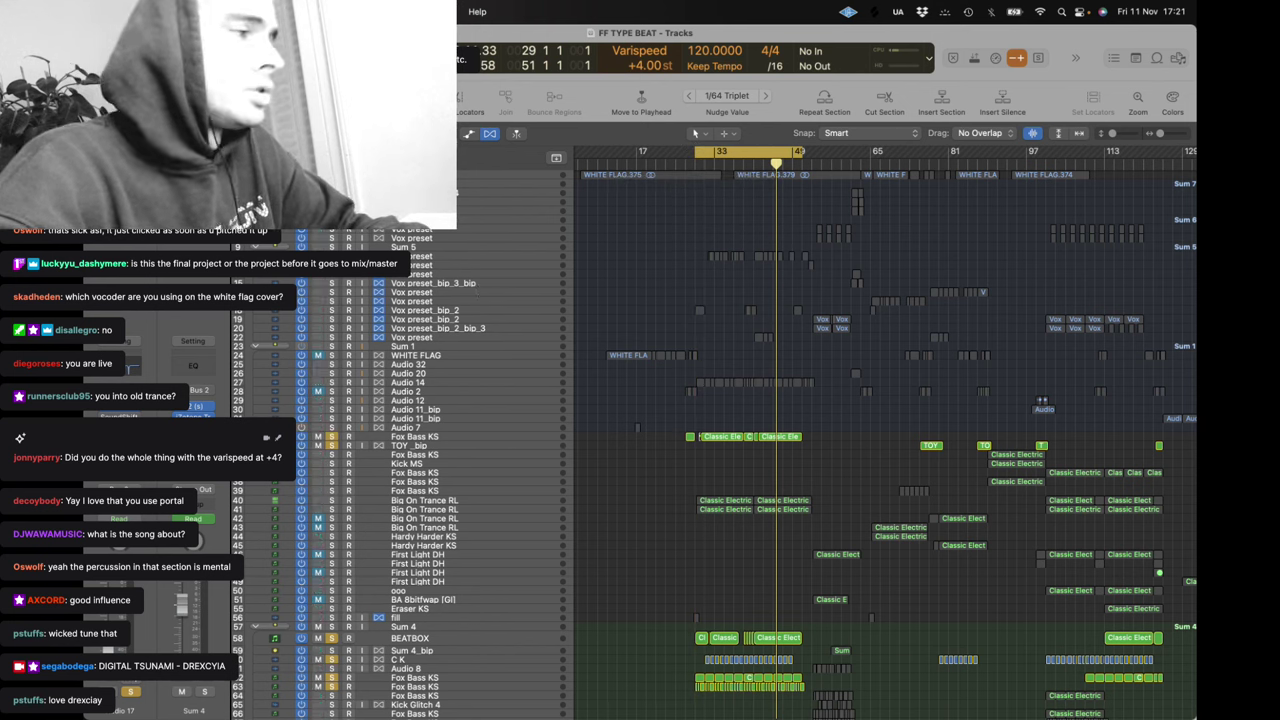
click(427, 310)
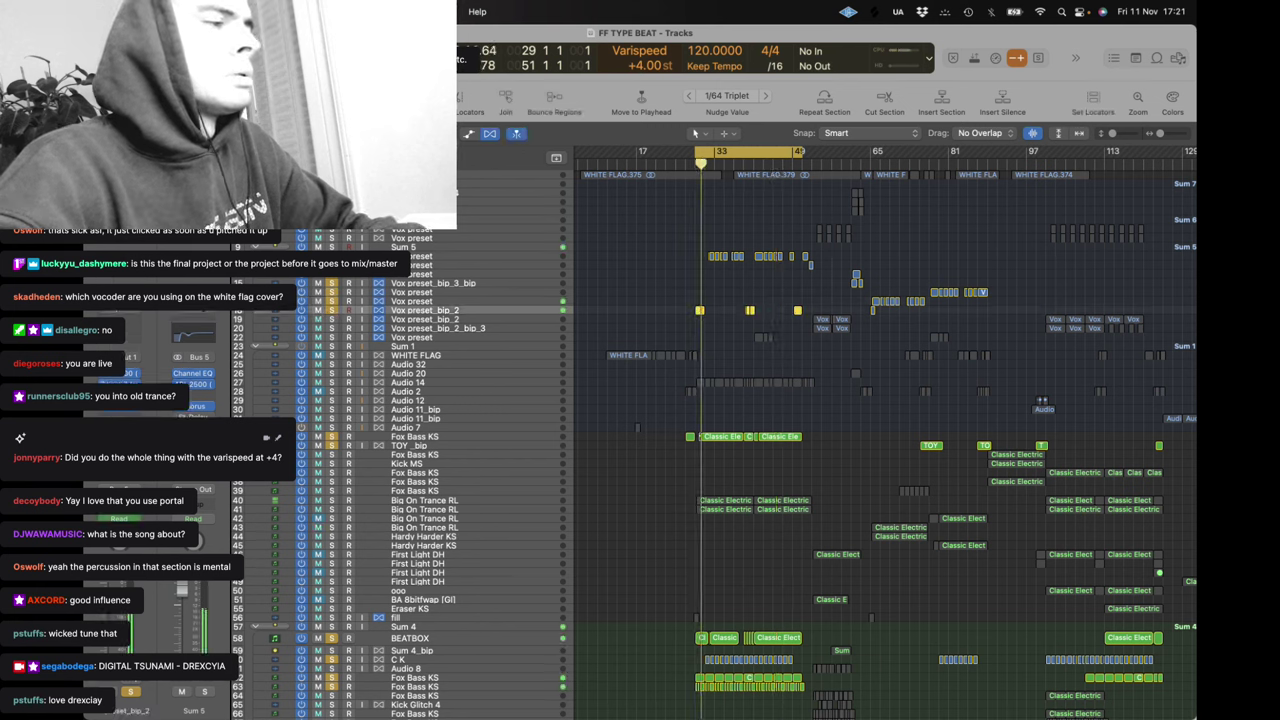
click(412, 247)
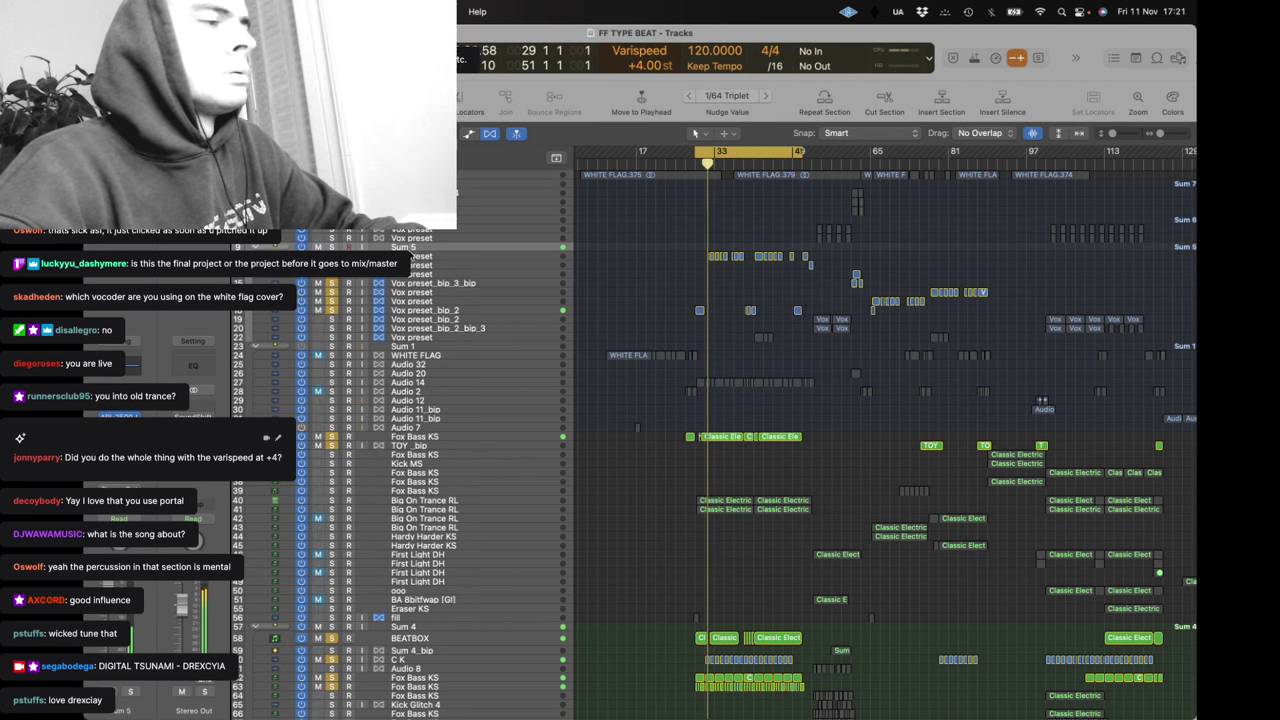
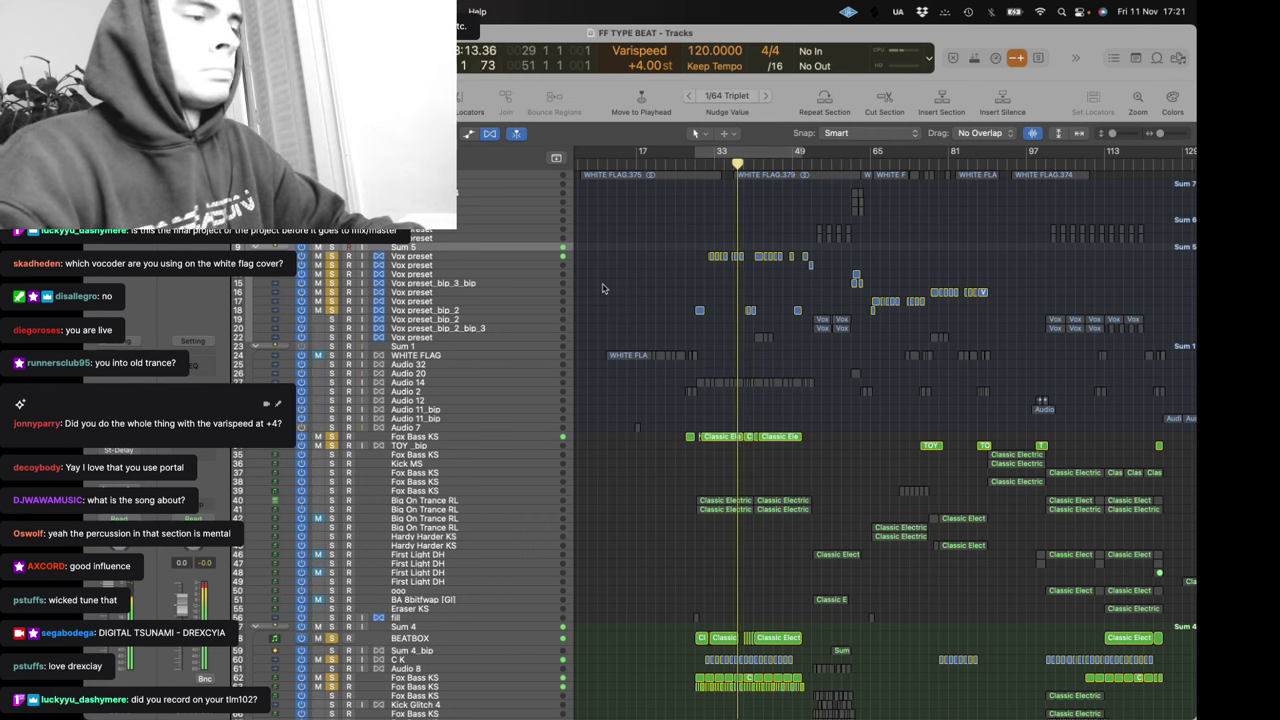
click(331, 319)
drag(331, 320, 328, 340)
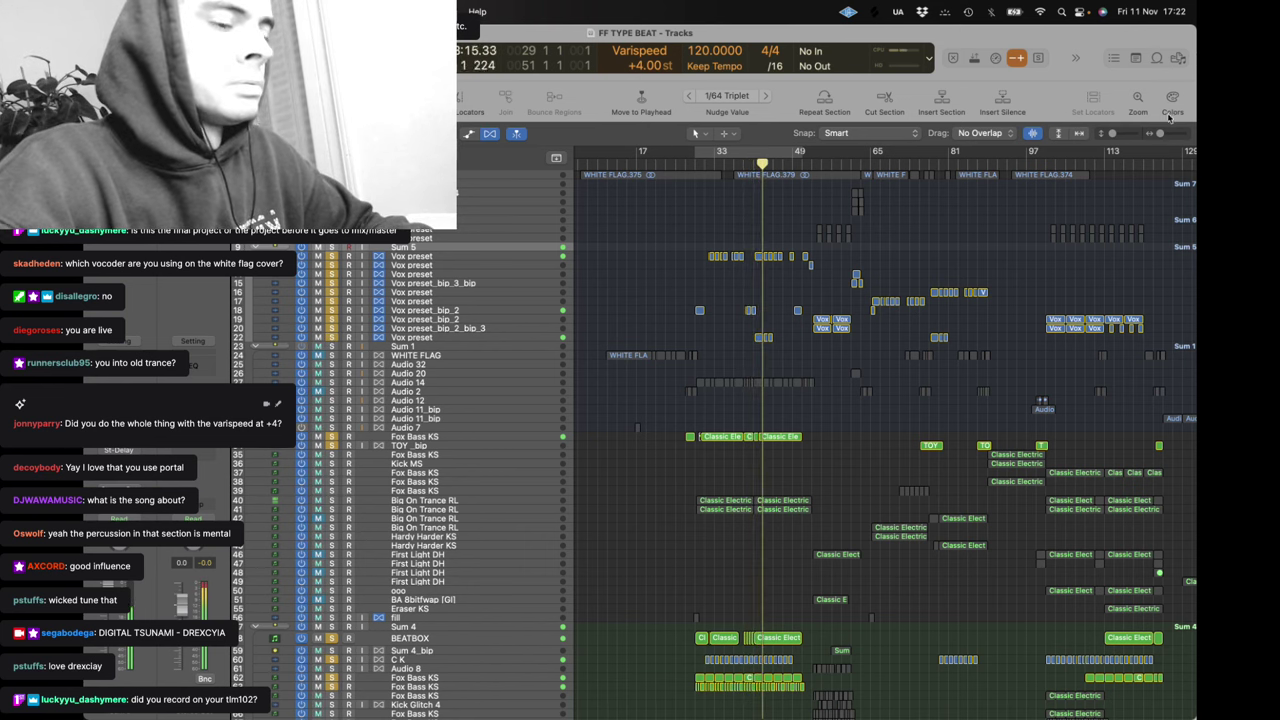
Examine the layered Vox preset regions of the Sum 5 stack between about bars 29 and 53
key(super+Right)
key(super+Right)
key(super+Right)
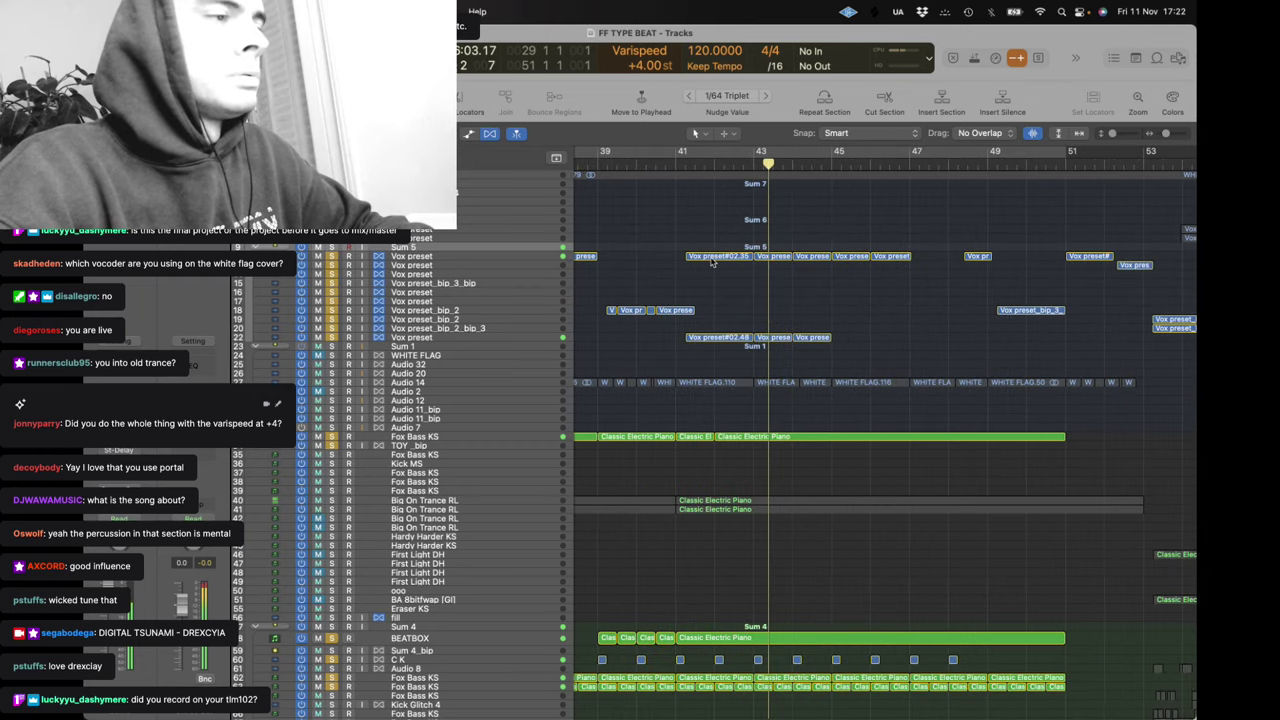
drag(682, 252, 833, 359)
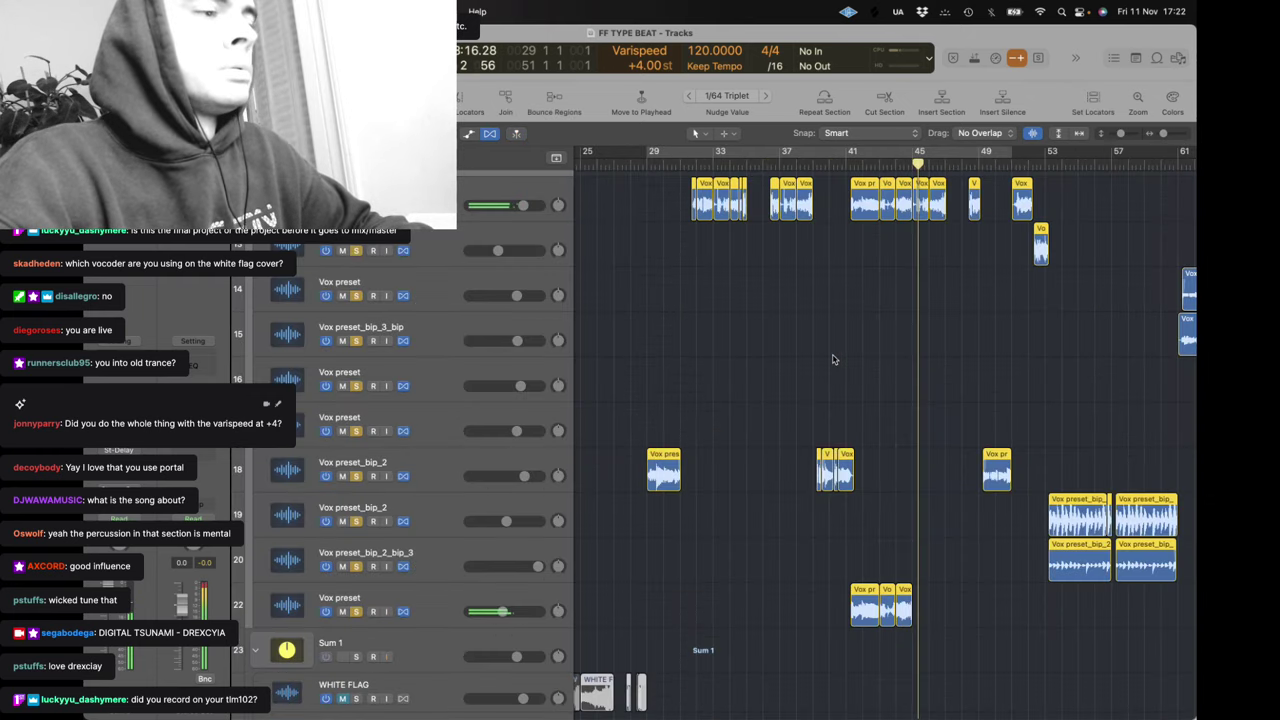
ctrl+alt+click(829, 341)
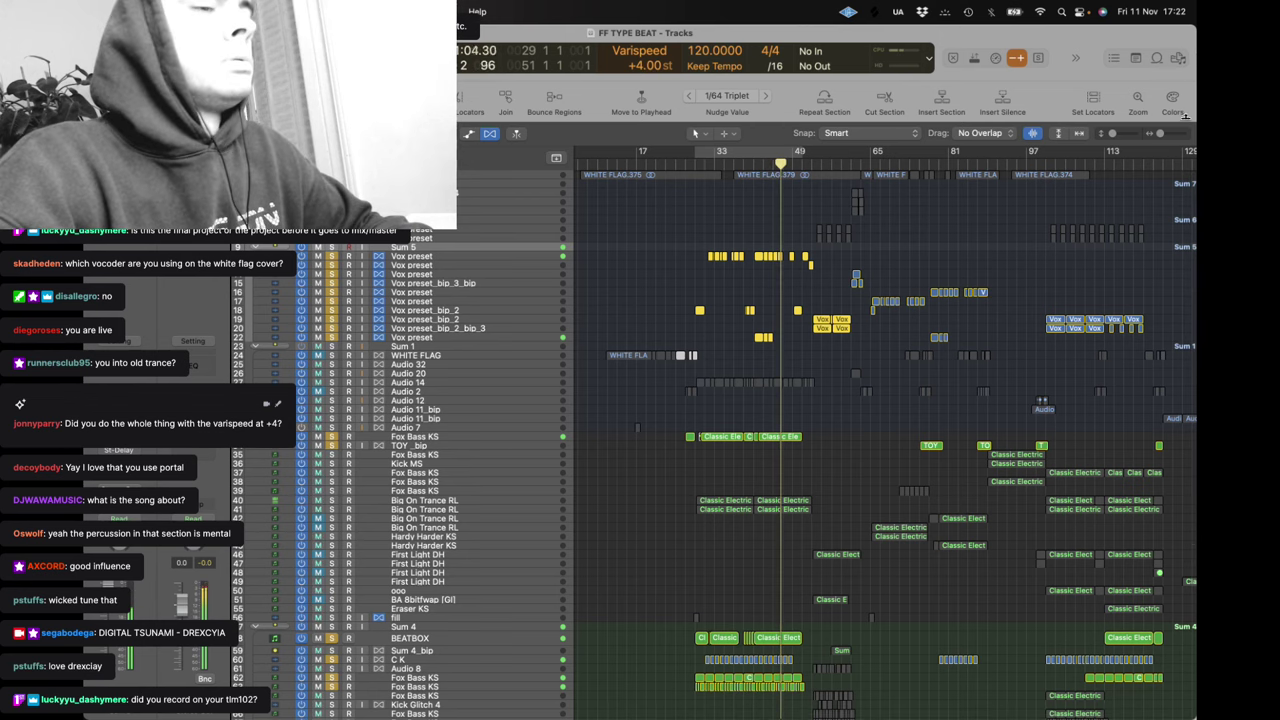
key(super+Right)
key(super+Right)
key(super+Right)
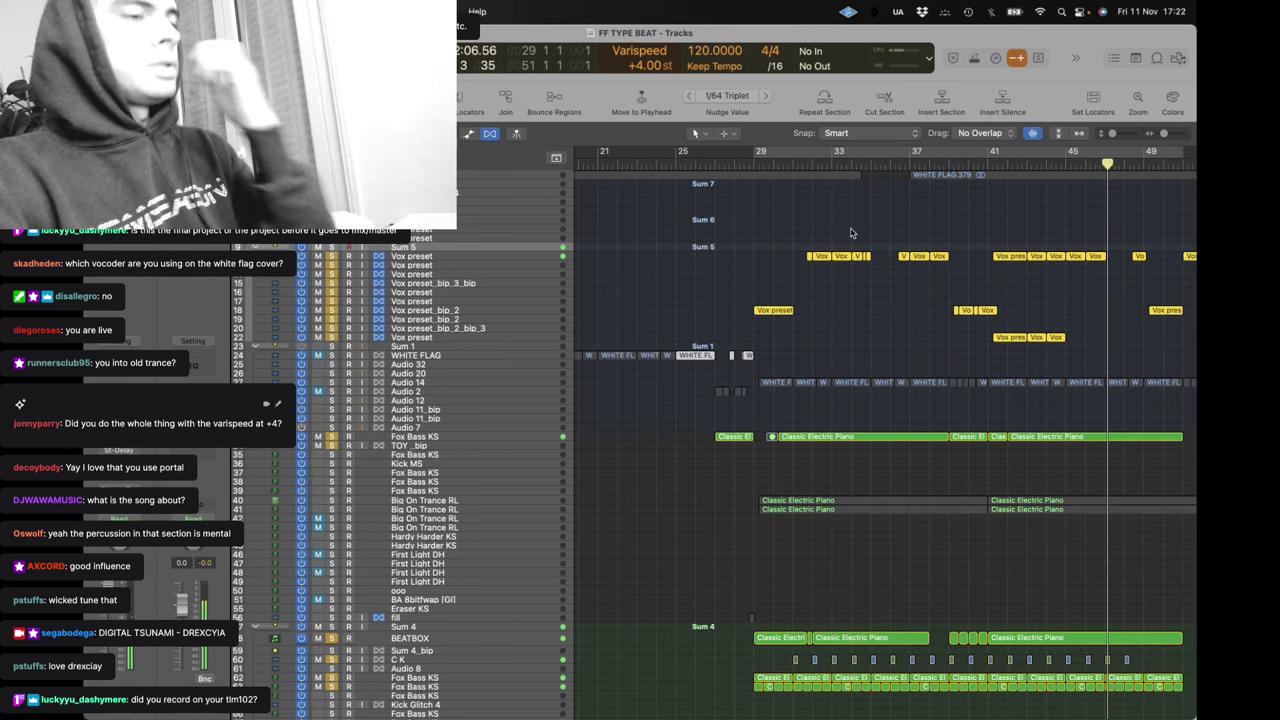
Open the Vox preset#02.10 region at bar 32 in the Flex Pitch editor
click(851, 233)
double_click(821, 257)
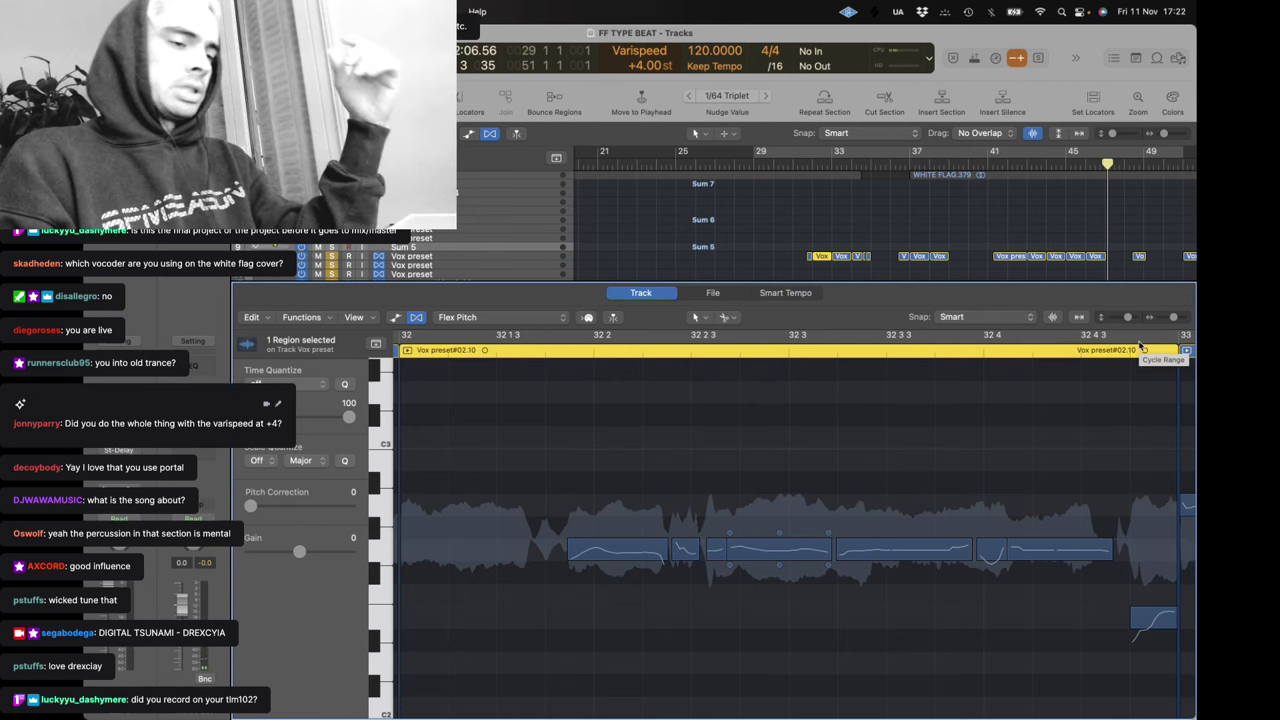
drag(1173, 318, 1159, 321)
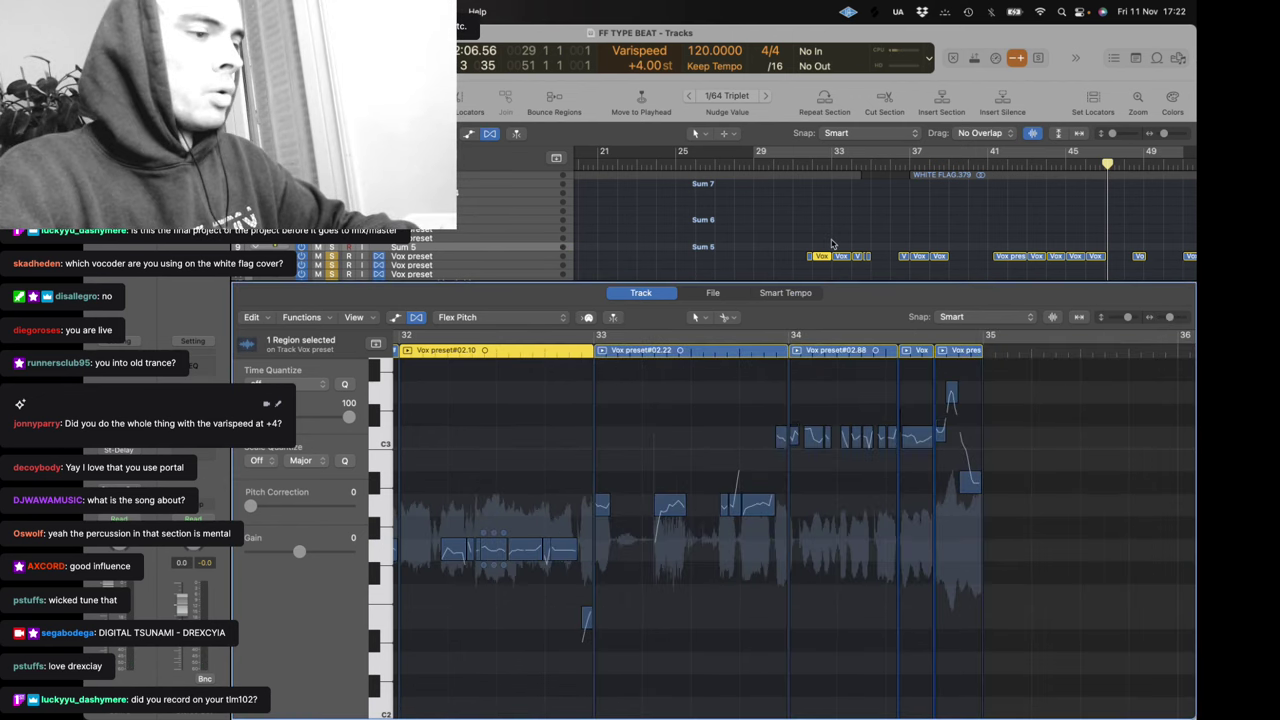
Start playback and set the cycle range to bars 32–35 around the first vocal phrase
key(c)
key(space)
click(810, 157)
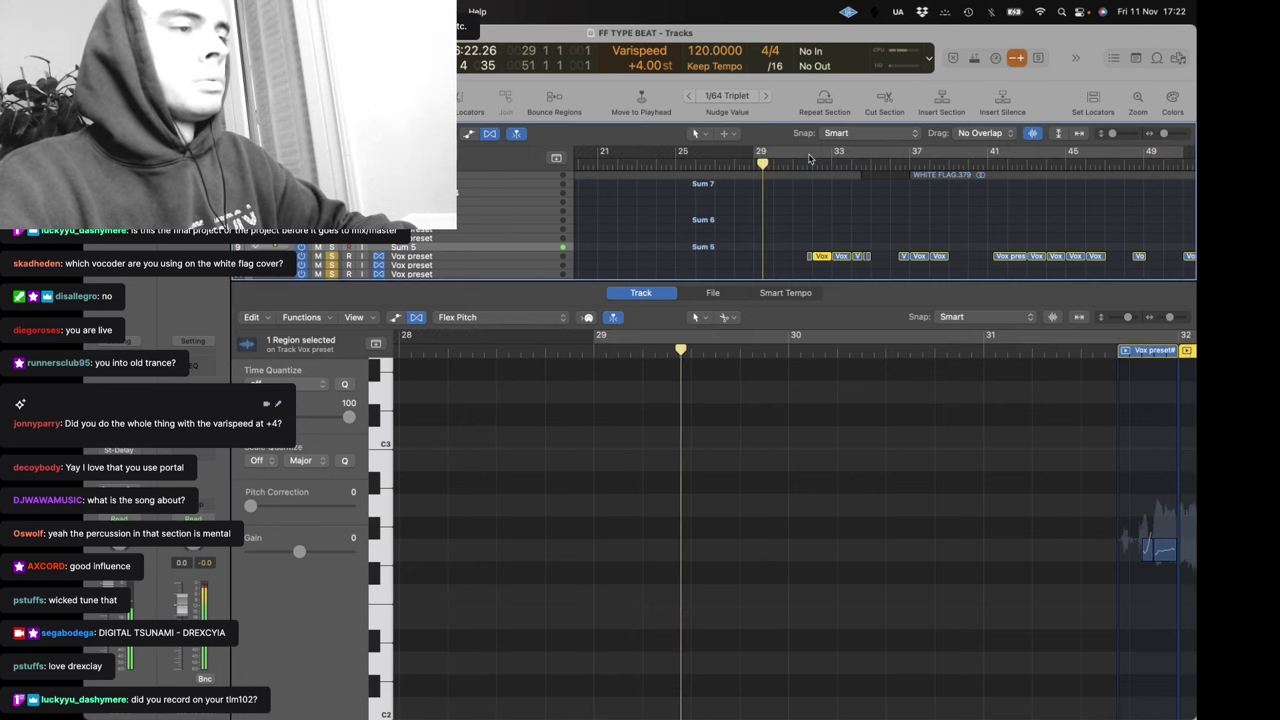
drag(810, 156, 868, 156)
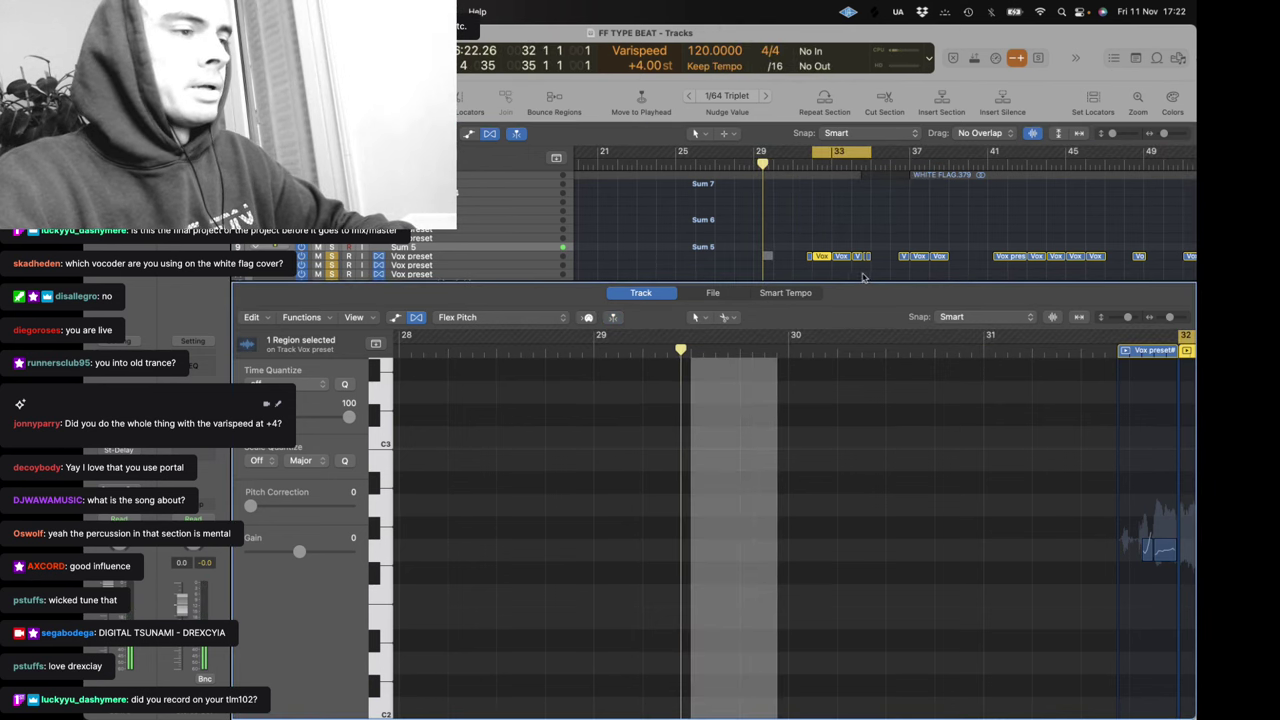
Examine the Flex Pitch notes of the Vox preset regions, starting from Vox preset#02.47 just before bar 32
click(865, 277)
click(1163, 470)
key(z)
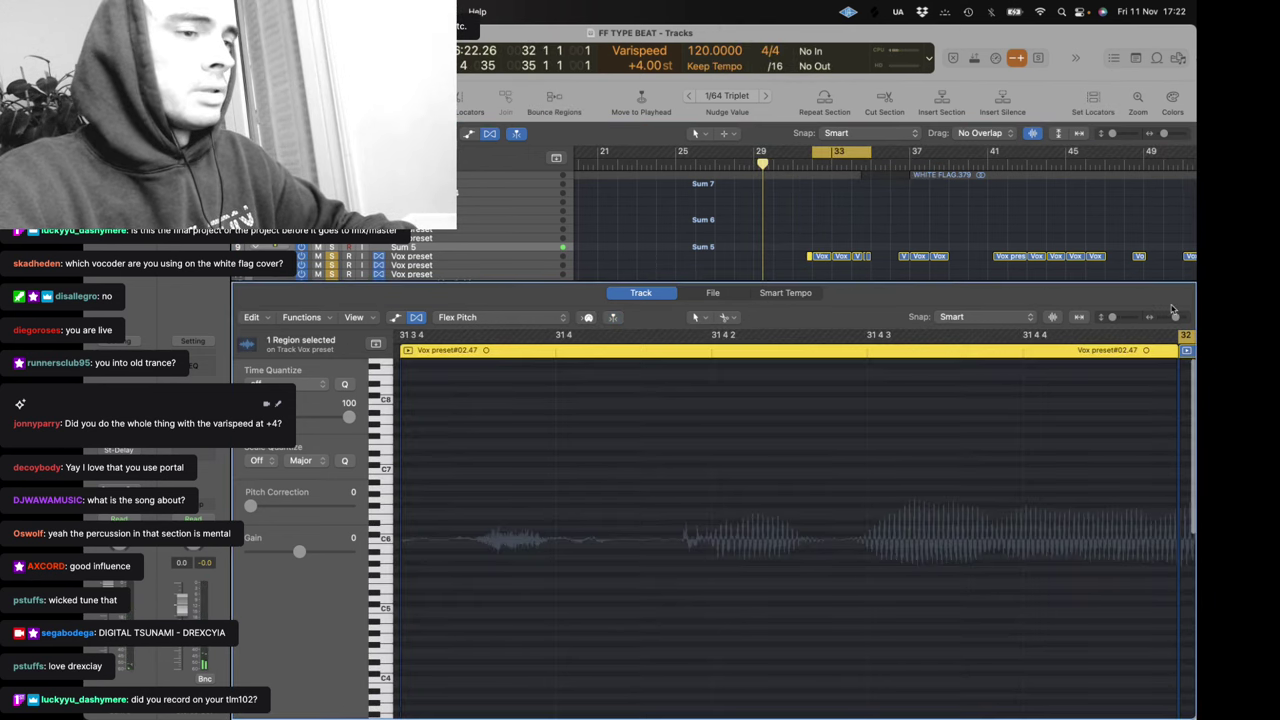
mouse_move(1174, 316)
mouse_down()
mouse_move(1112, 318)
mouse_move(1160, 318)
mouse_up()
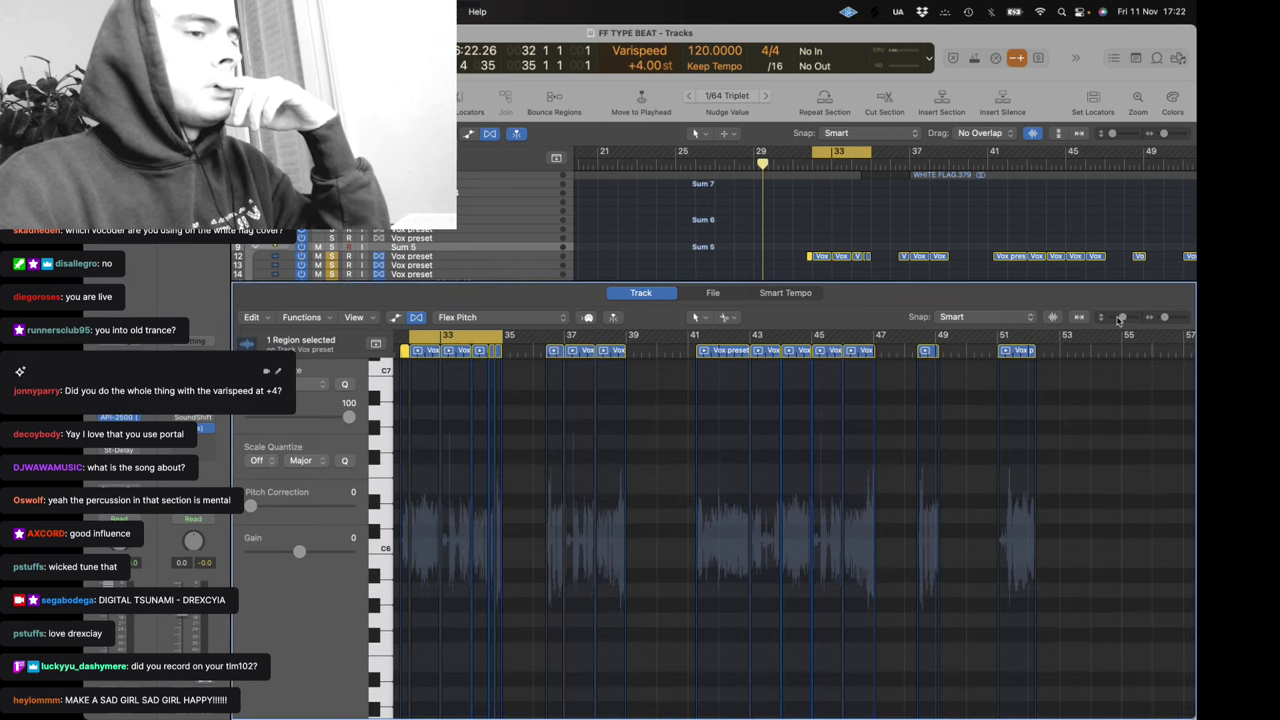
scroll(705, 435, left, 2)
scroll(705, 435, down, 15)
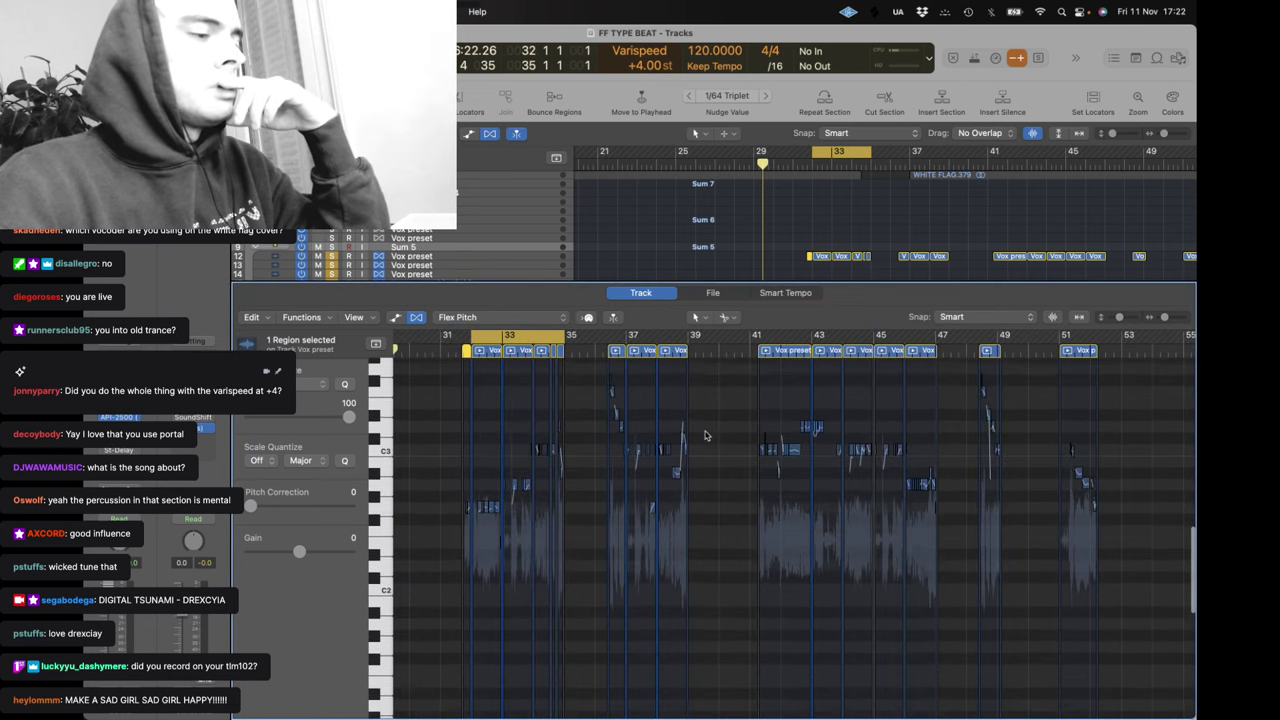
scroll(705, 435, up, 5)
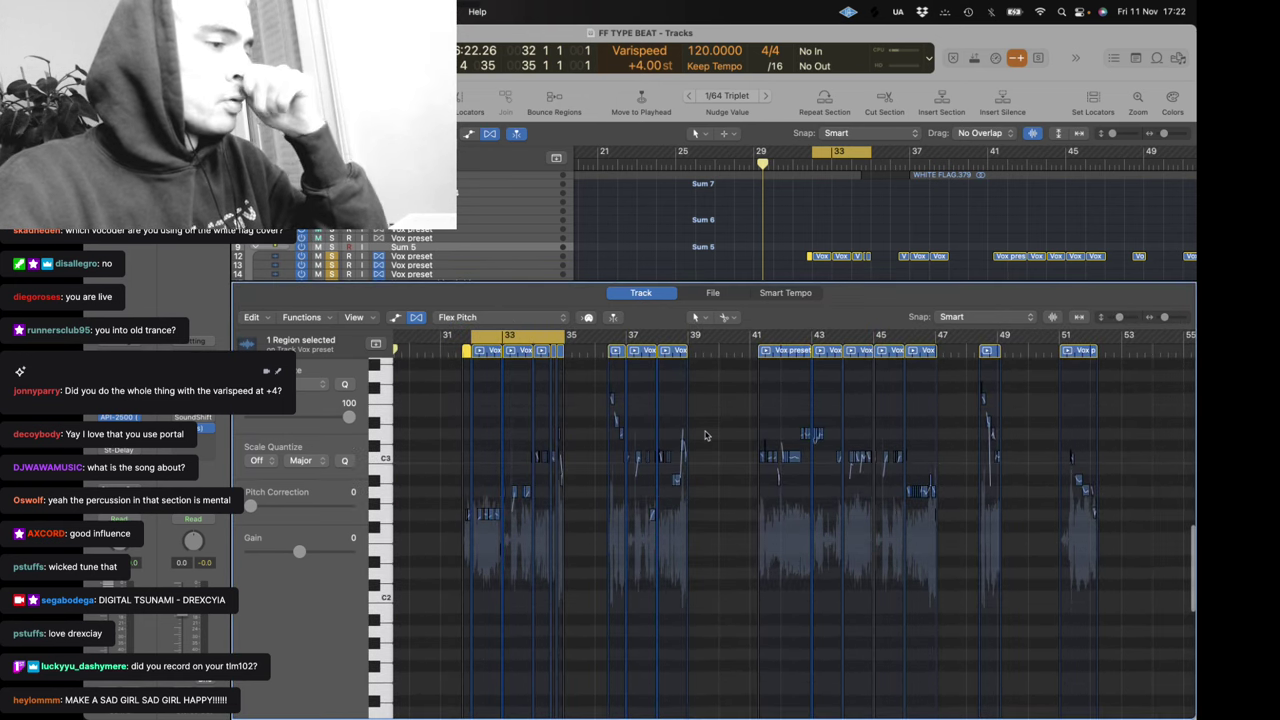
drag(1165, 317, 1180, 322)
click(1181, 322)
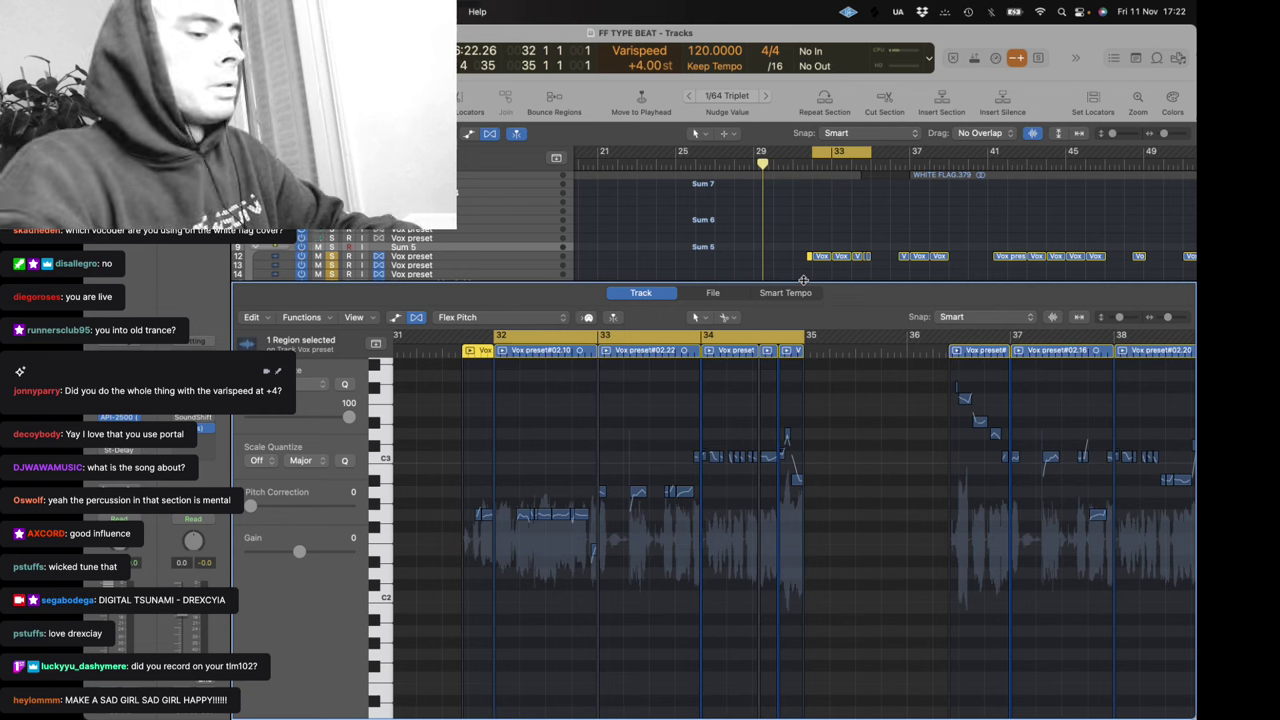
Close the Flex Pitch editor and play the arrangement from bar 29
key(e)
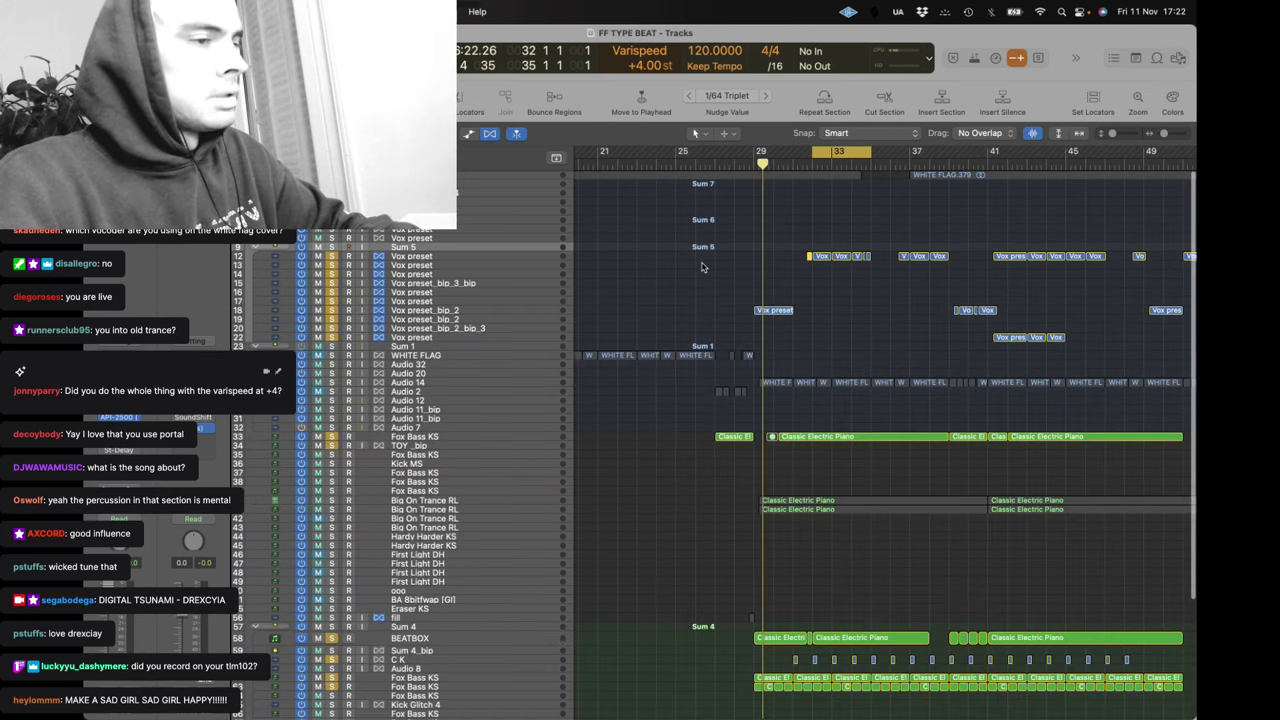
key(space)
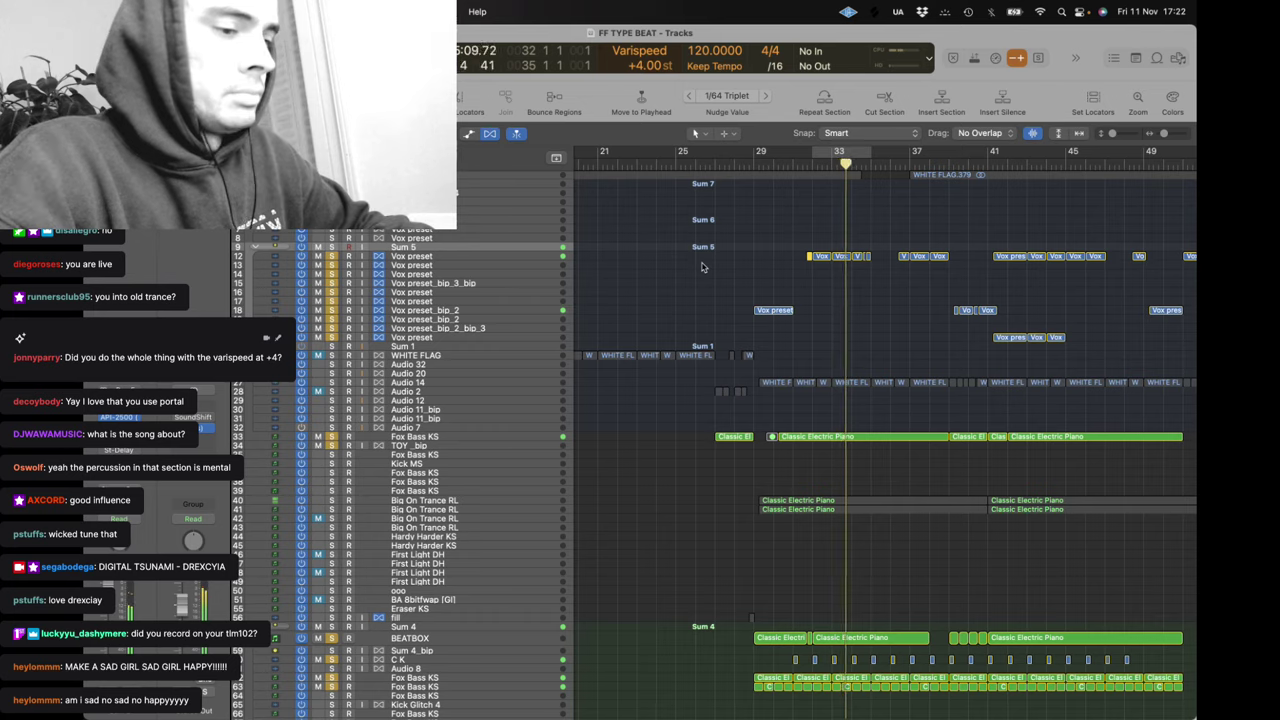
scroll(702, 266, right, 5)
scroll(694, 258, right, 3)
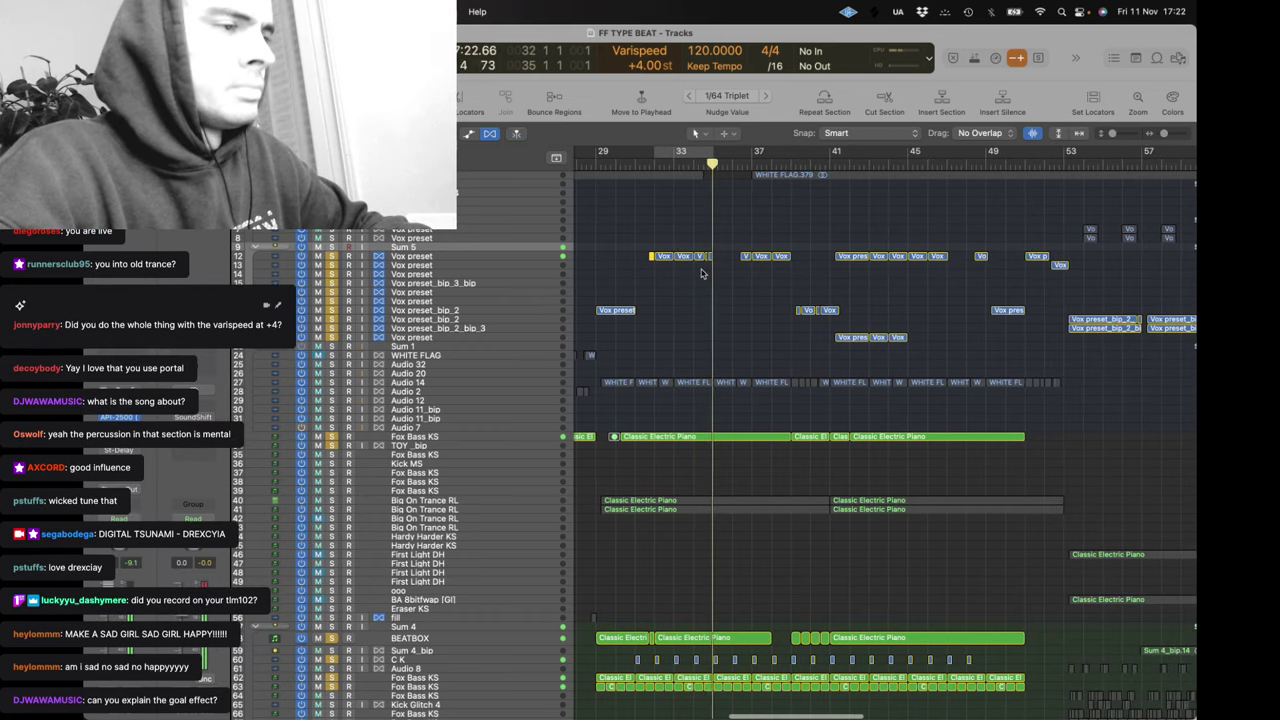
Open the vocal region at bar 37 in the Flex Pitch editor, examine its pitch notes, and close the editor
double_click(761, 257)
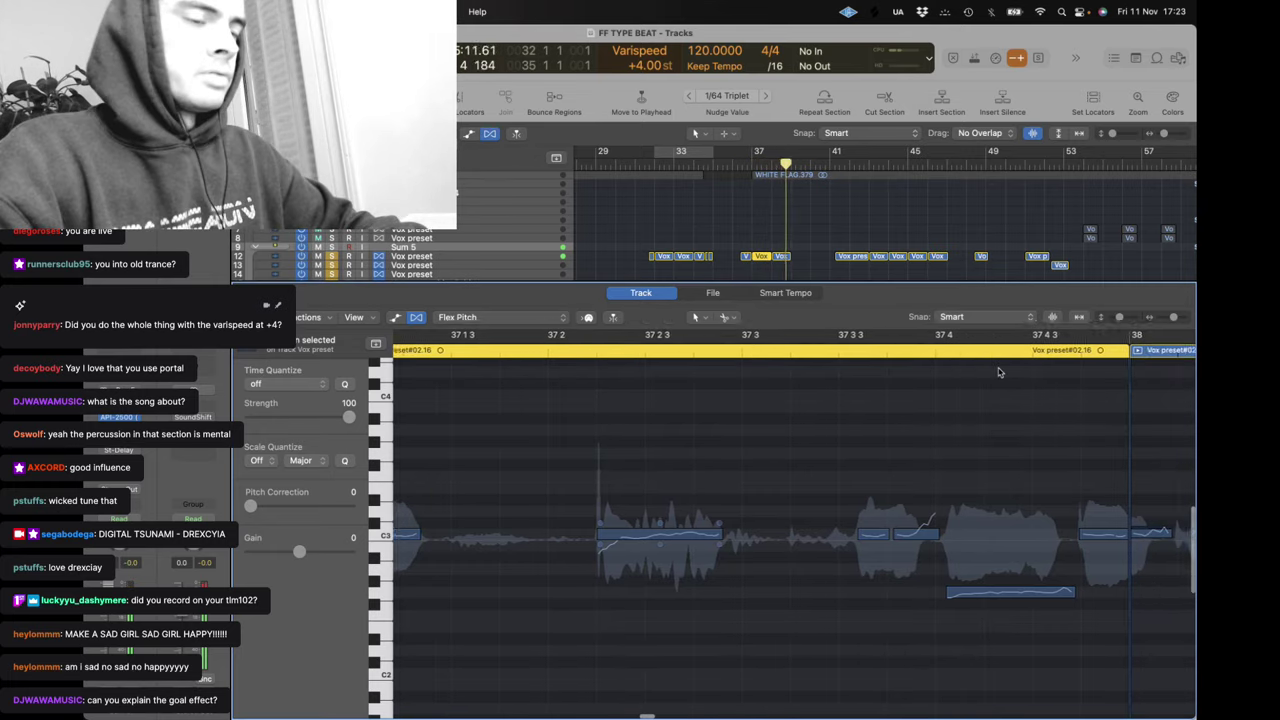
key(ctrl+Up)
click(891, 478)
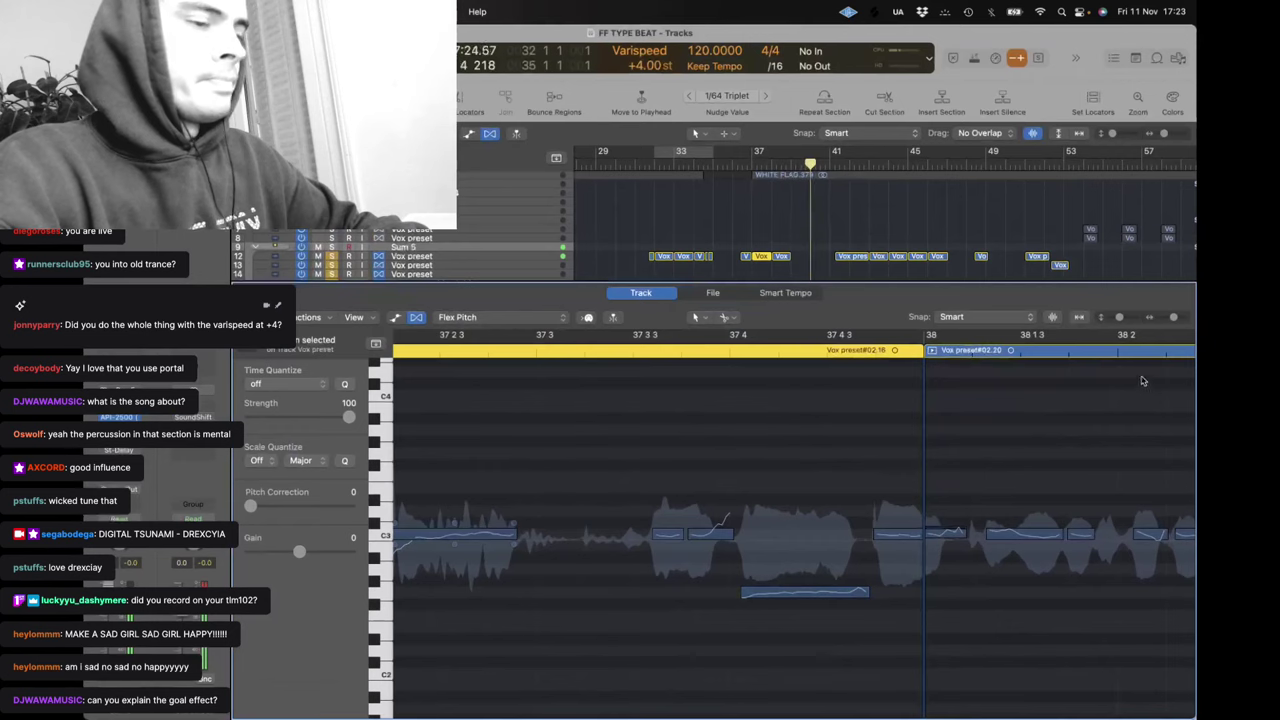
key(e)
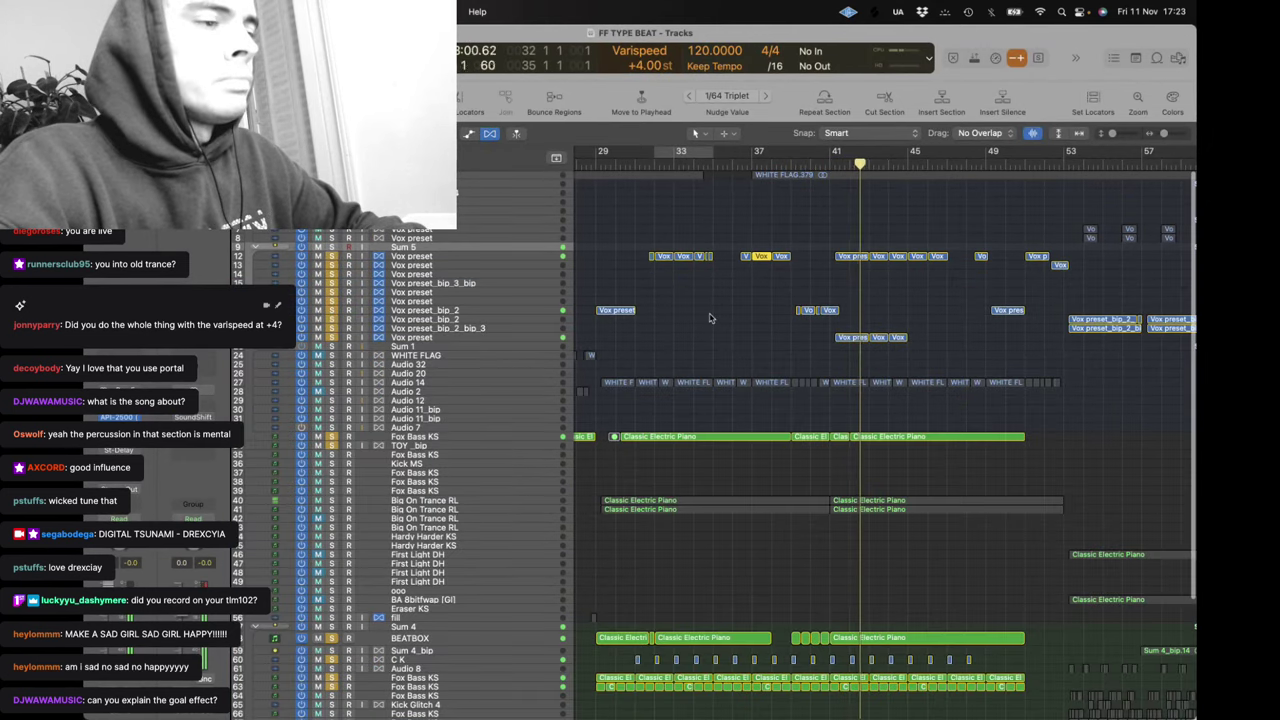
Solo the upper two Big On Trance RL tracks, 40 and 41, and the Audio 14 and Audio 2 tracks for playback
scroll(711, 318, down, 3)
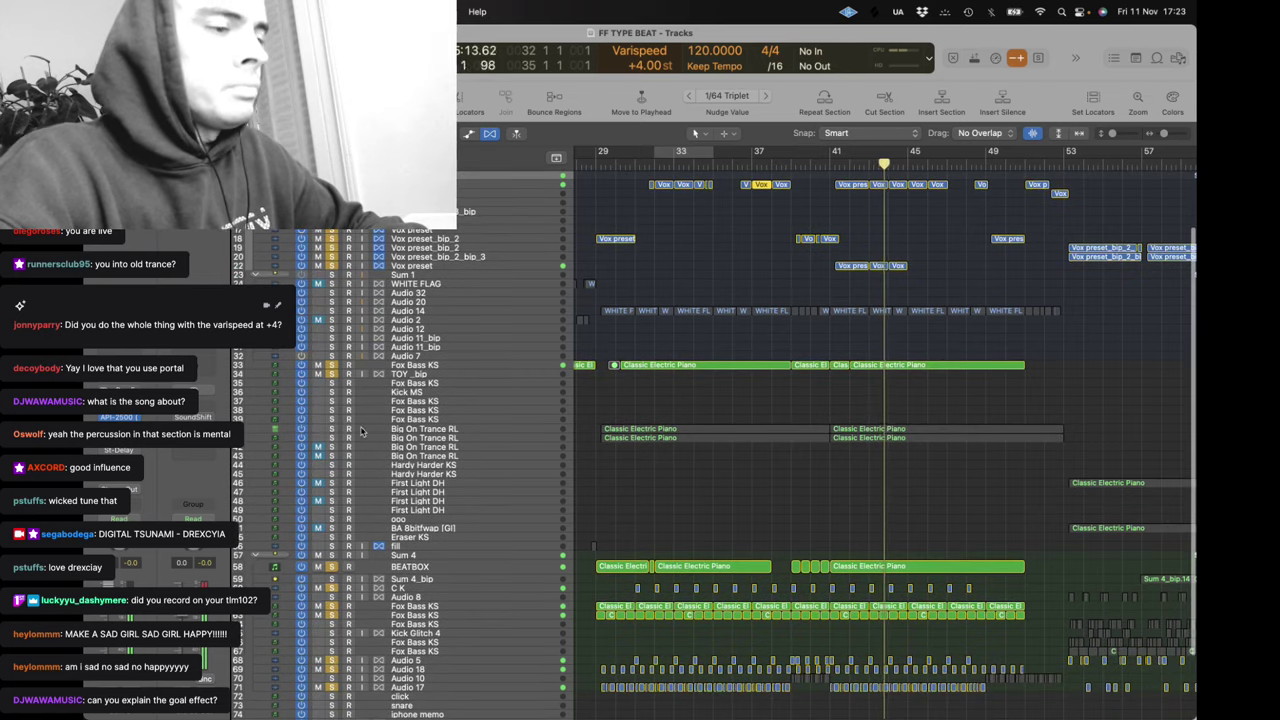
click(333, 429)
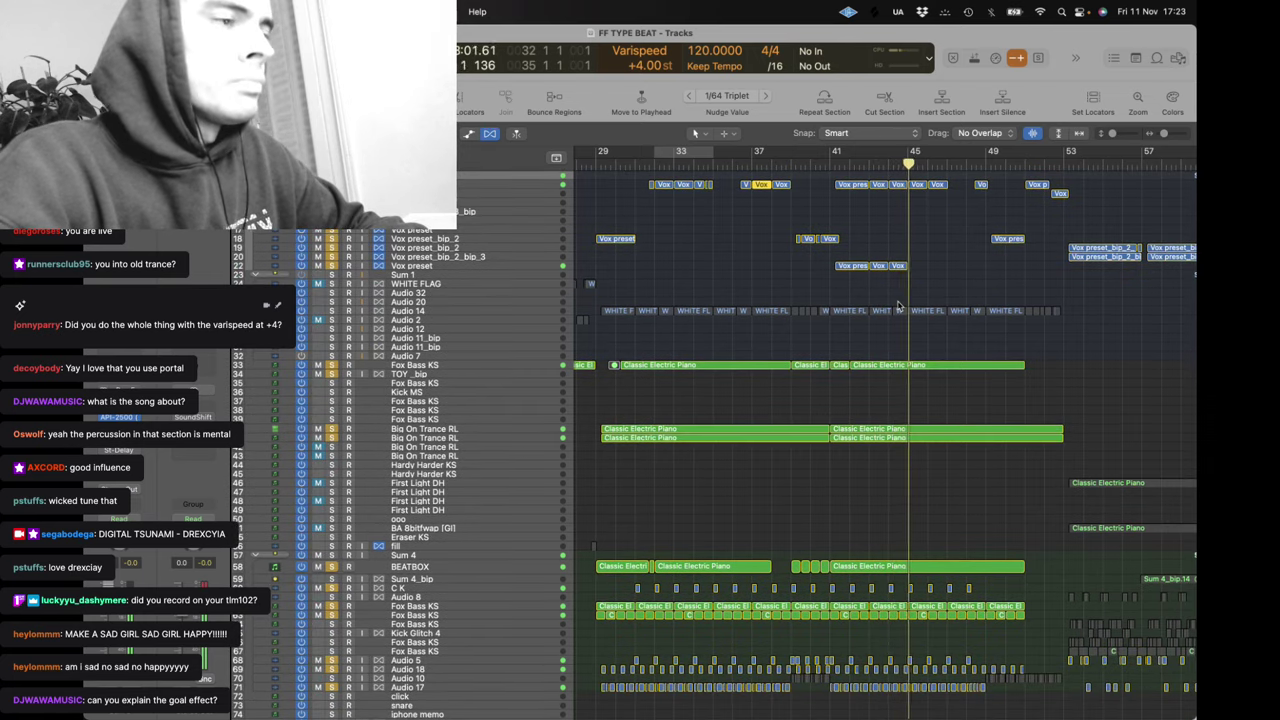
click(932, 289)
key(z)
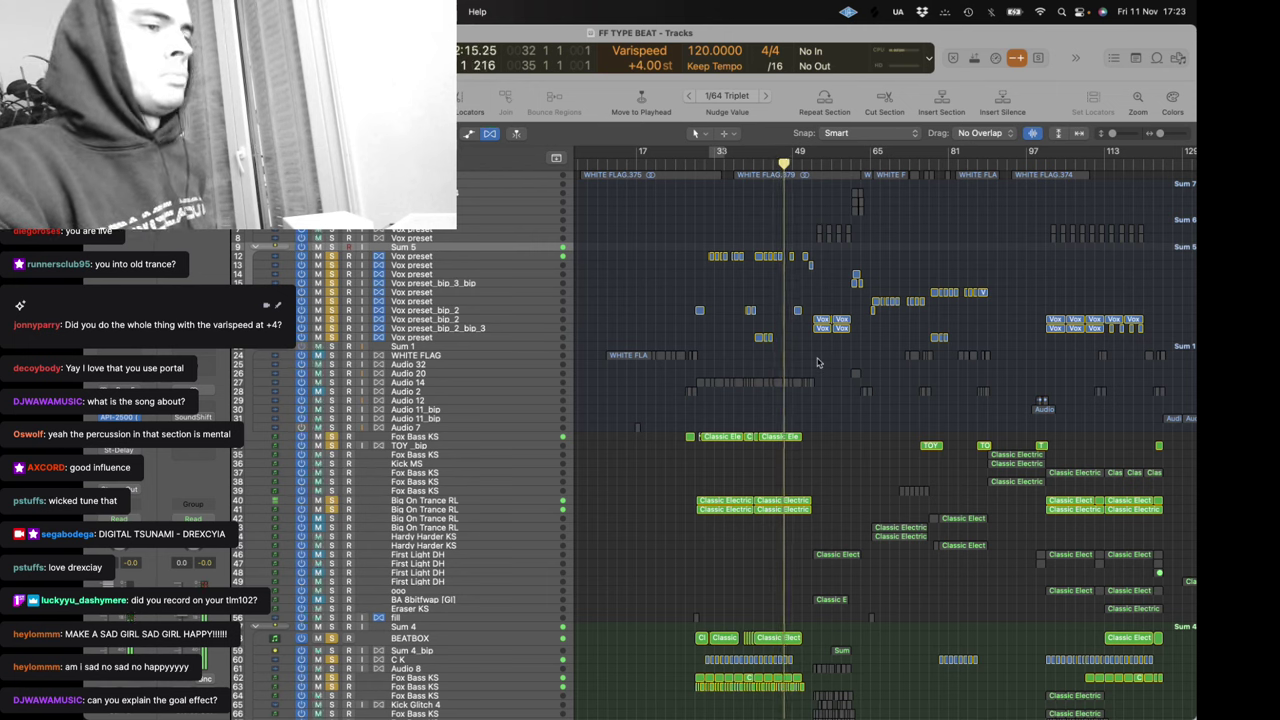
click(450, 176)
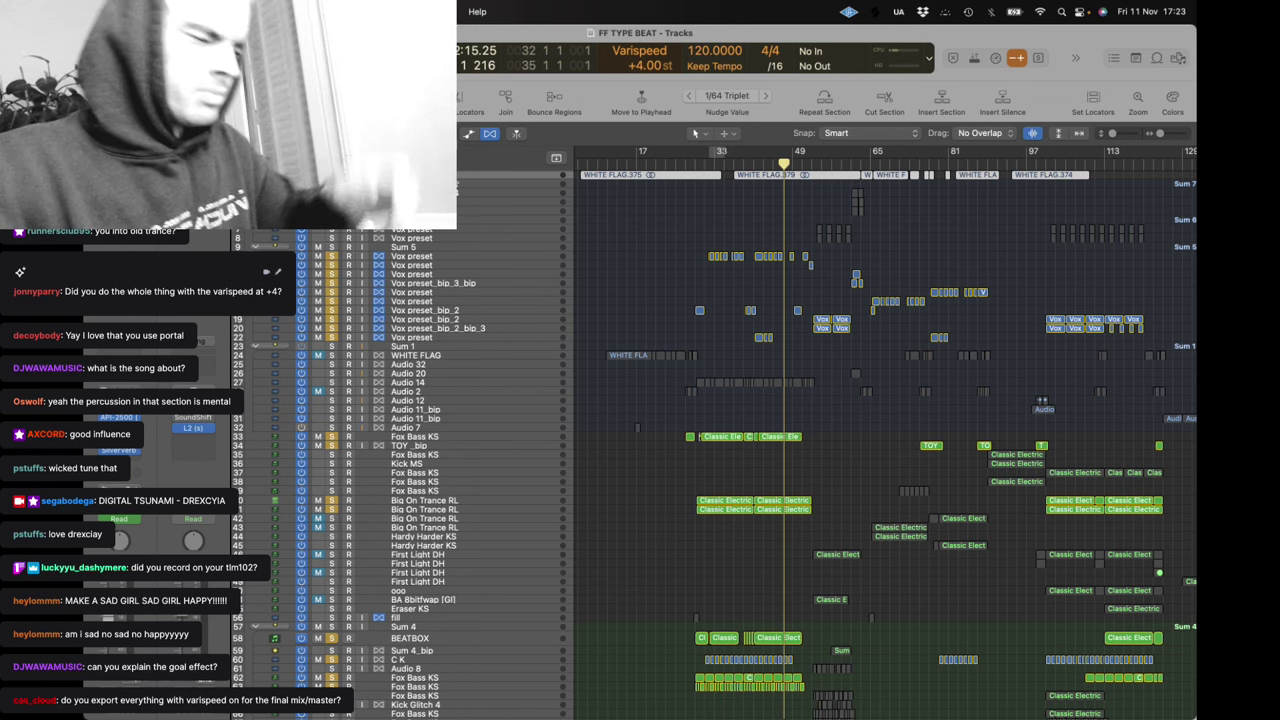
click(331, 384)
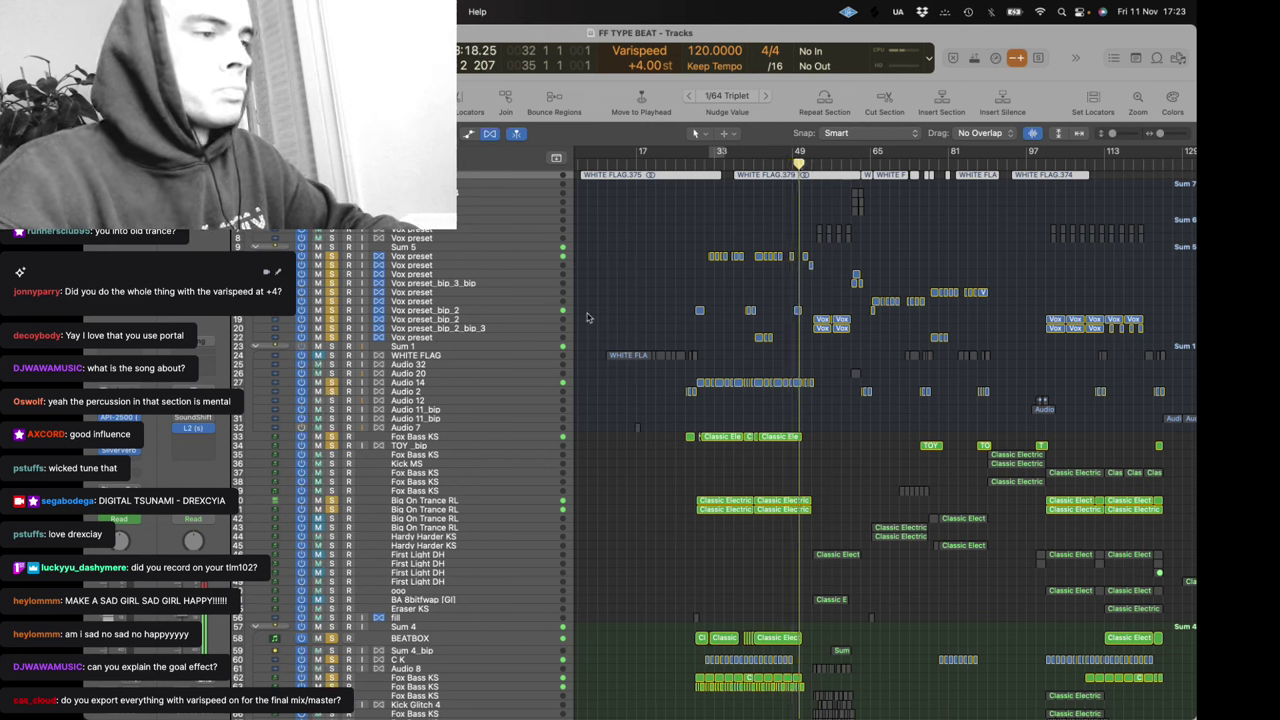
Set the cycle range to bars 53–61 and remove the solo from vocal tracks 17, 18 and 19
drag(816, 152, 853, 159)
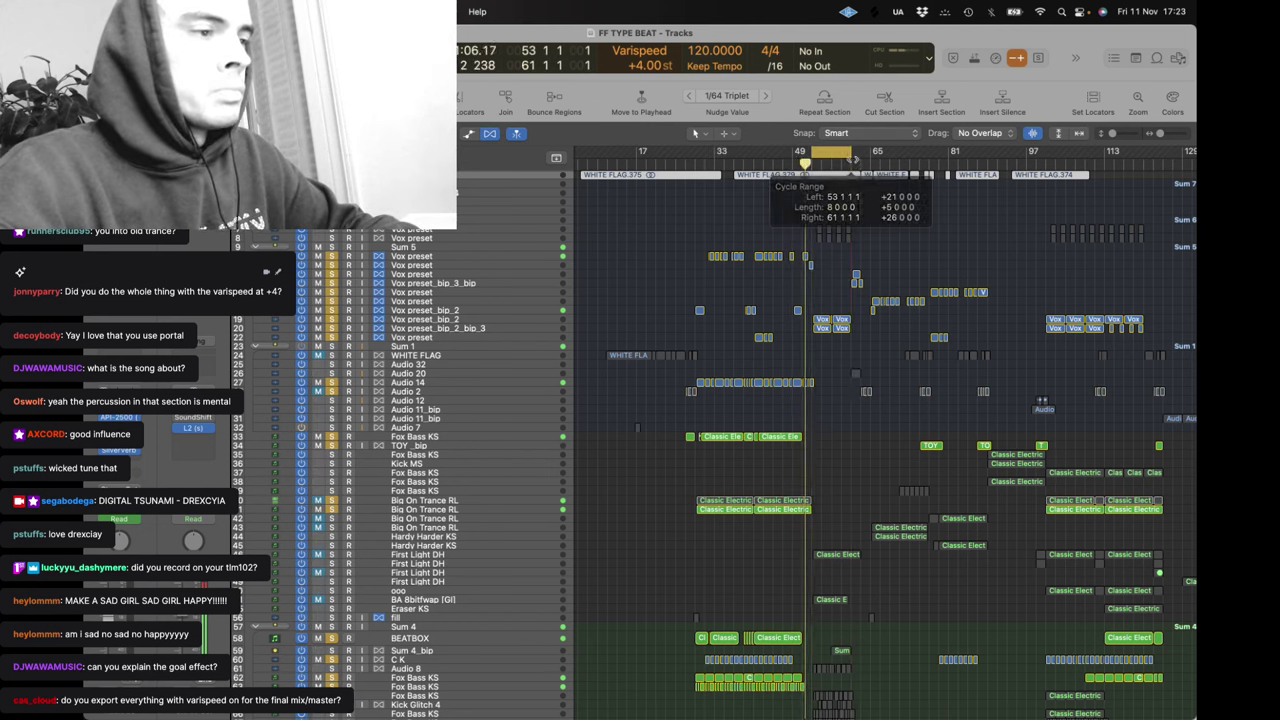
click(332, 320)
click(332, 310)
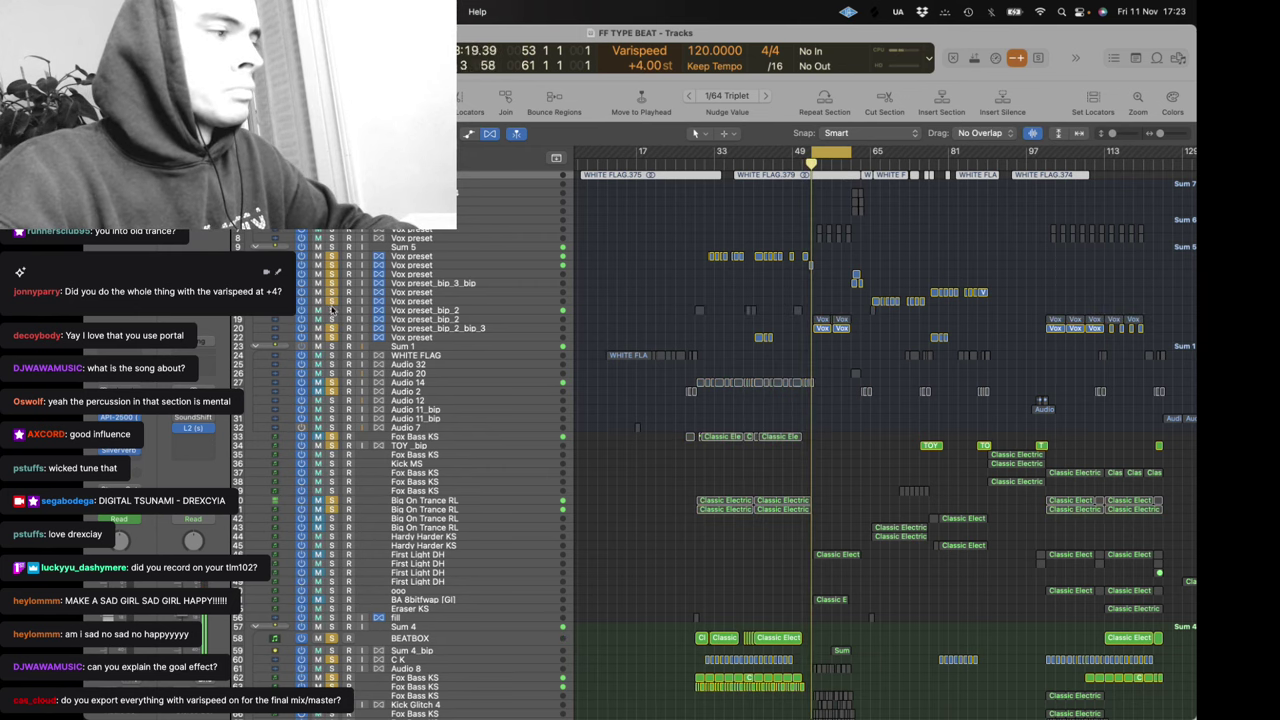
click(332, 301)
Solo the percussion tracks of the Sum 4 group, from Sum 4_bip down to Audio 6
scroll(399, 398, down, 1)
scroll(398, 398, down, 5)
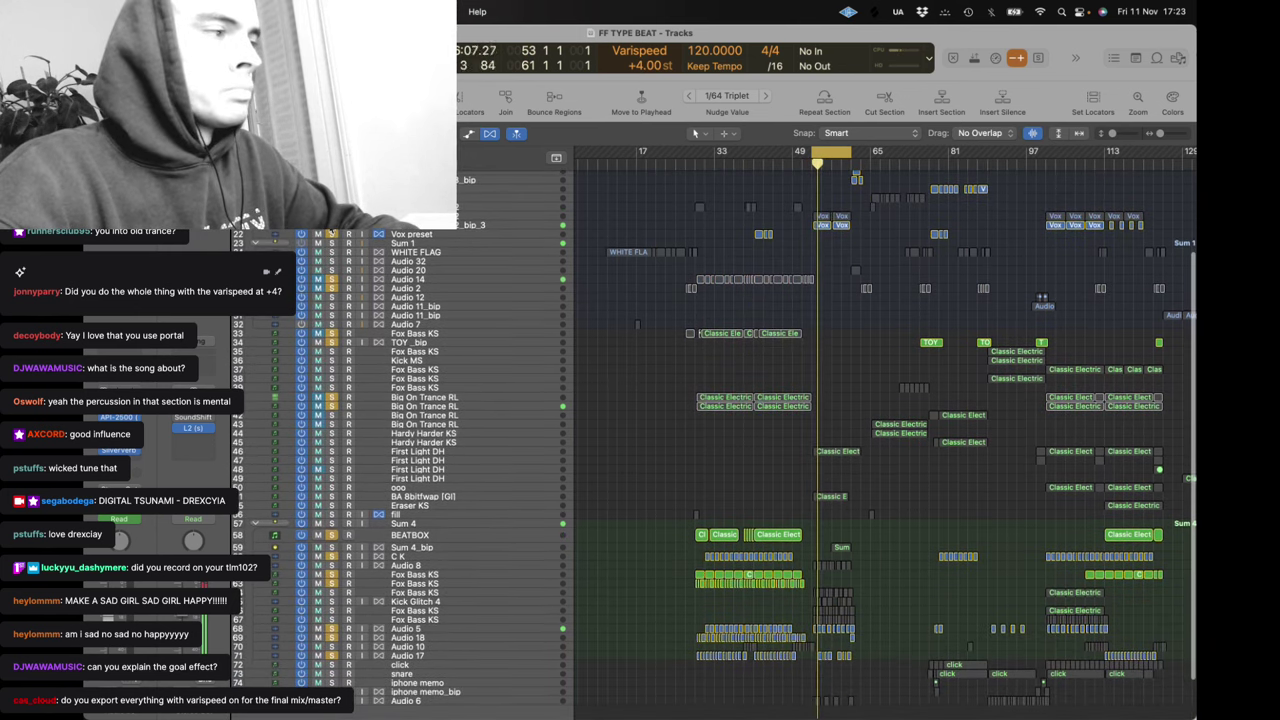
click(331, 540)
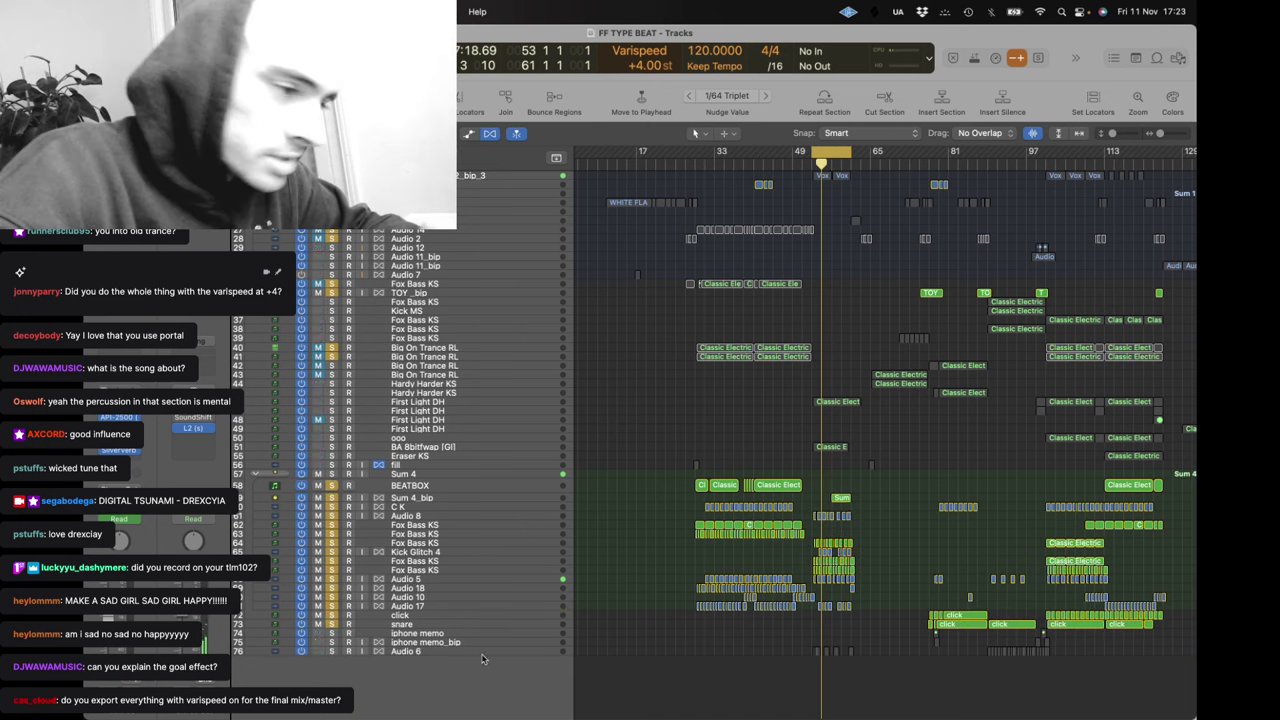
click(332, 651)
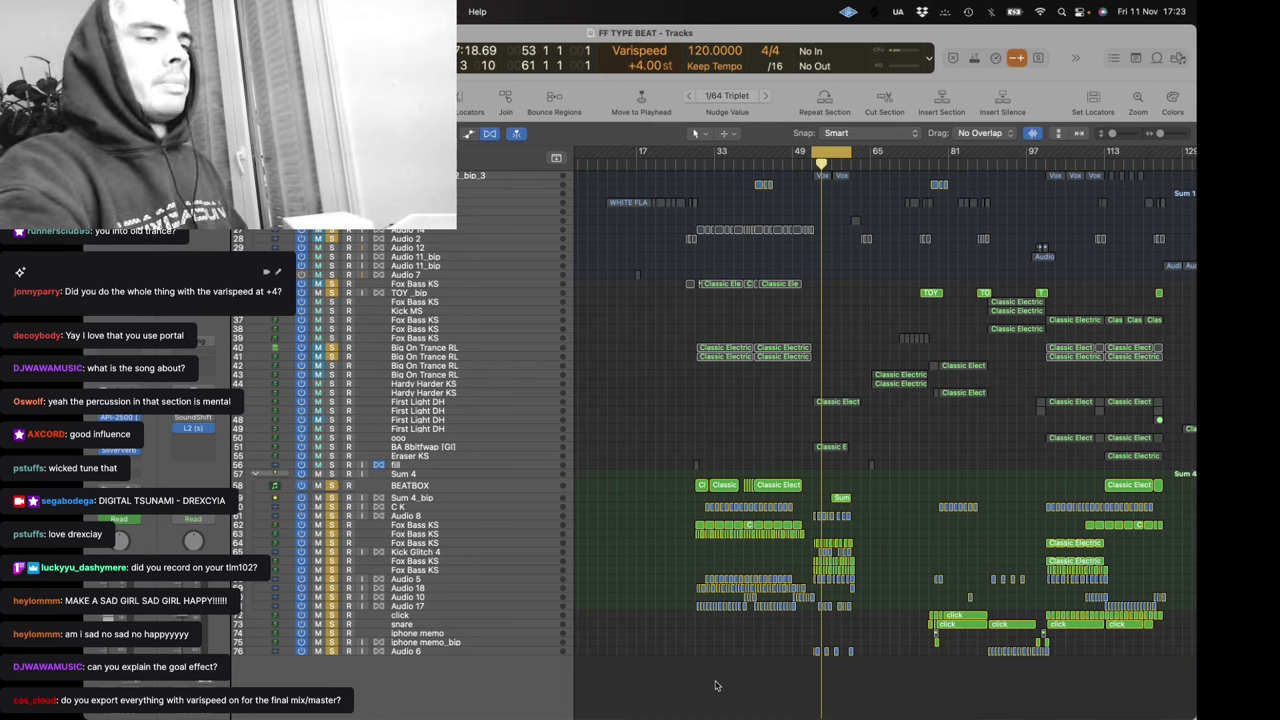
Solo the BA 8bitfwap [GI] track and examine the notes of its region at bar 53 up close
scroll(991, 418, up, 5)
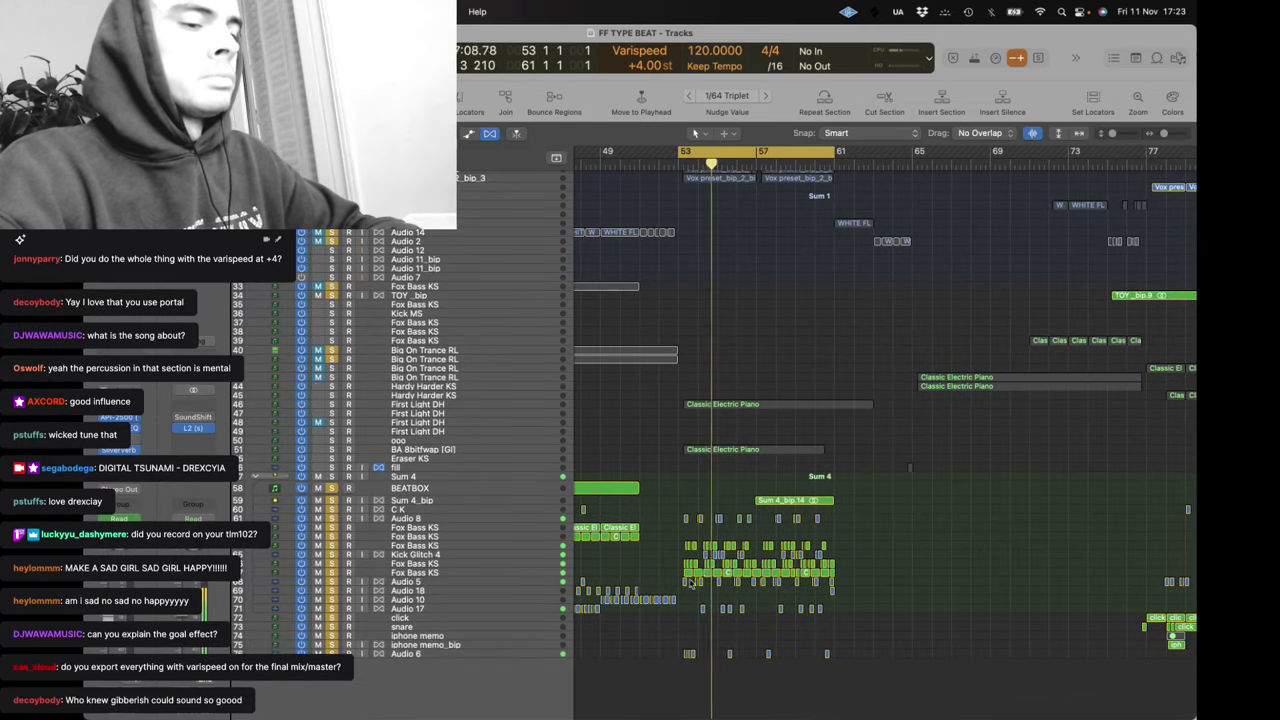
click(331, 452)
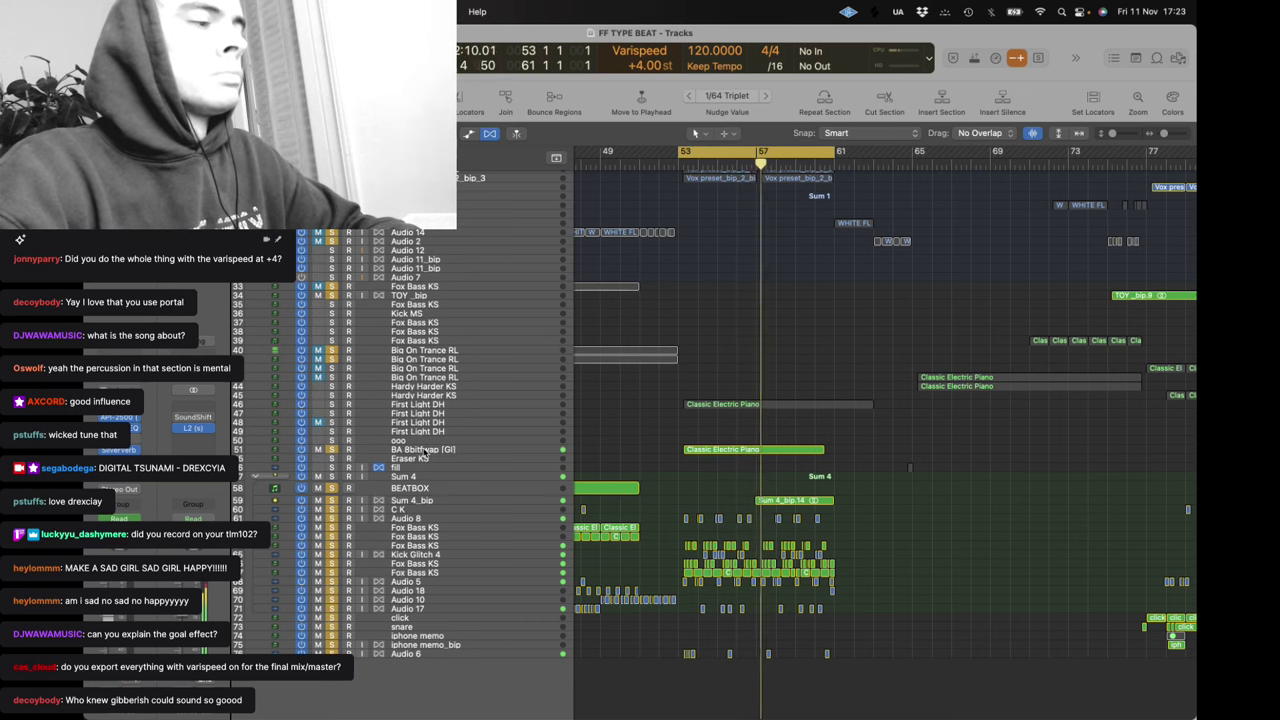
click(751, 449)
key(z)
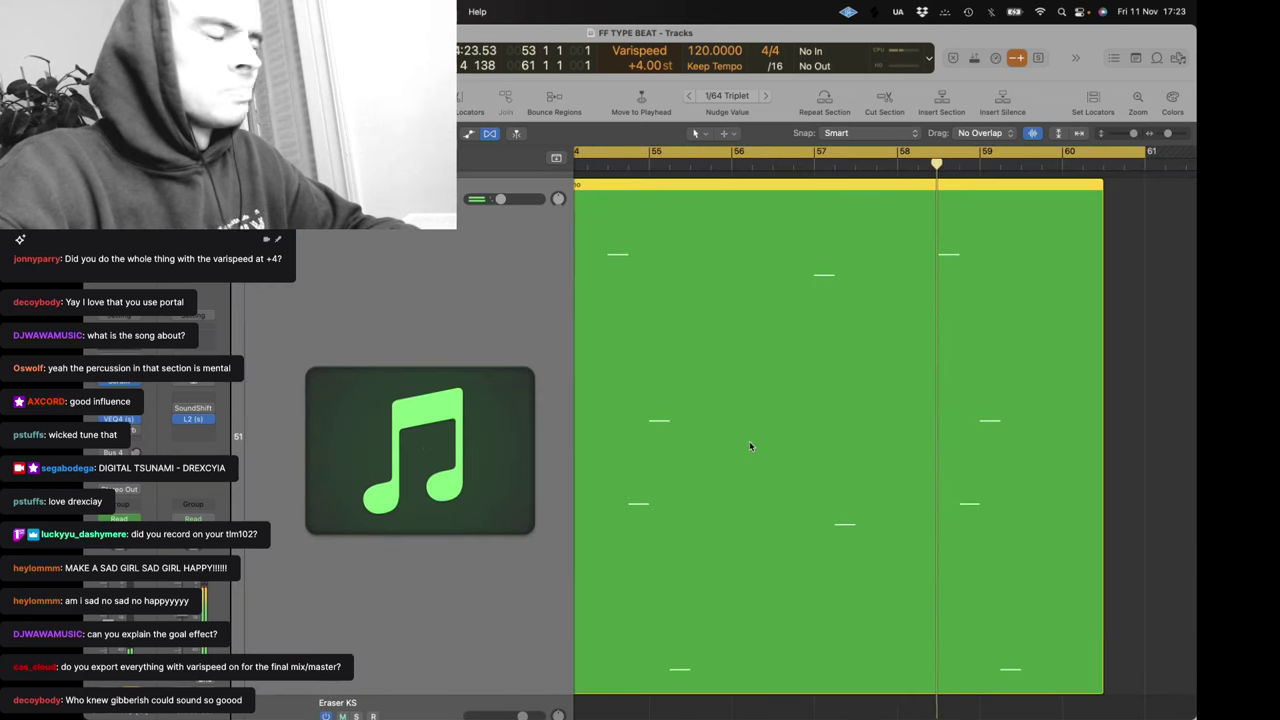
key(z)
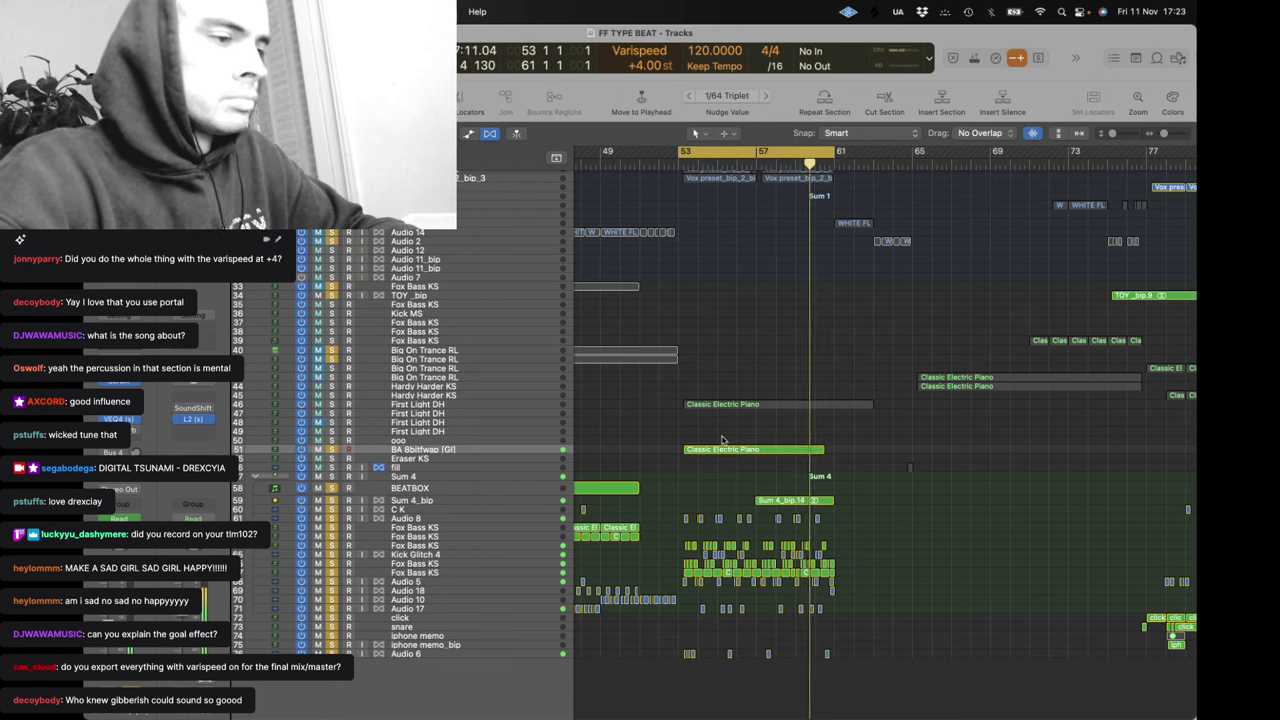
Mute the BA 8bitfwap [GI] track, clear the percussion solos, and play First Light DH track 46 in solo
key(m)
click(334, 404)
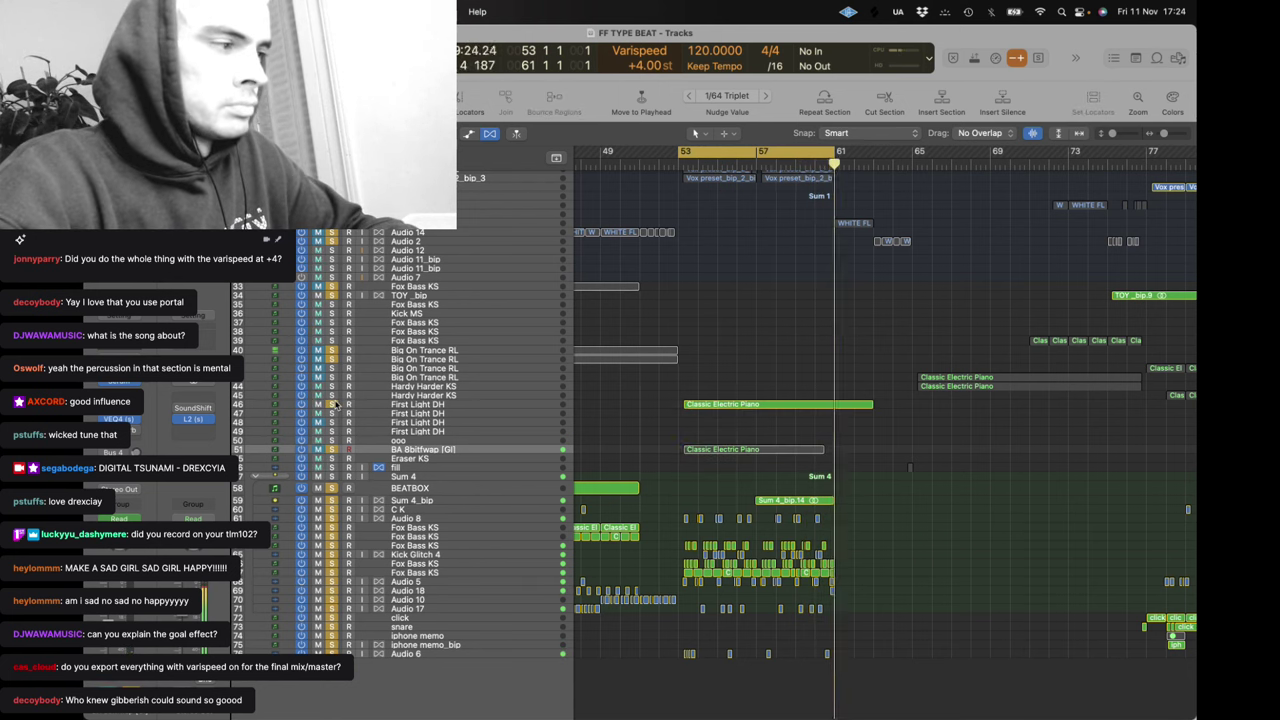
click(332, 404)
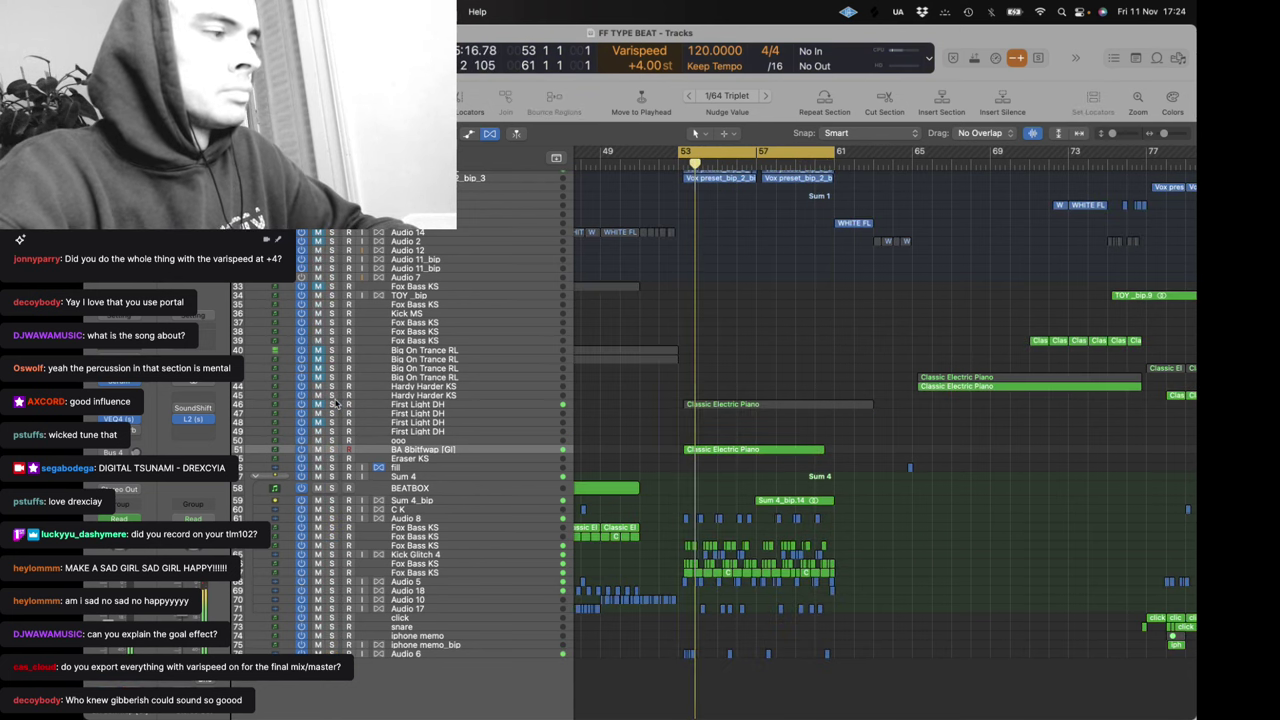
click(427, 404)
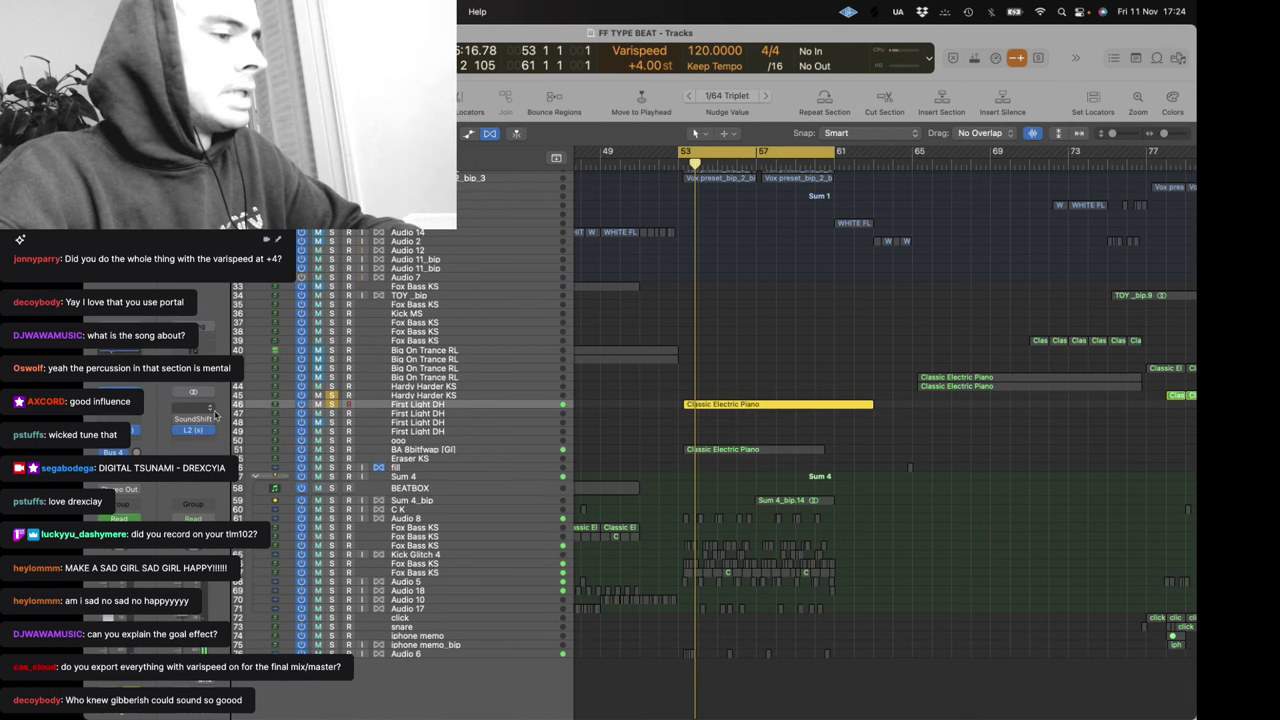
key(space)
Open the Pigments instrument on the First Light DH track, inspect its FX page, and close it
click(122, 392)
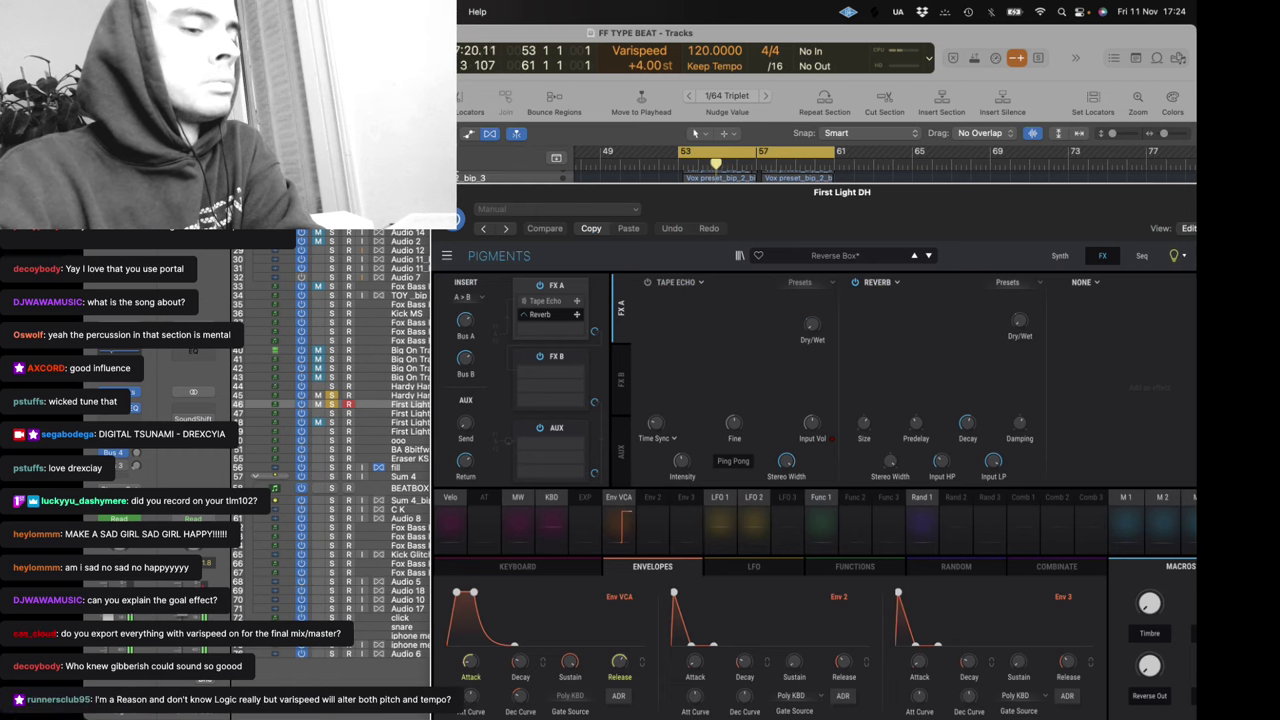
drag(511, 198, 321, 116)
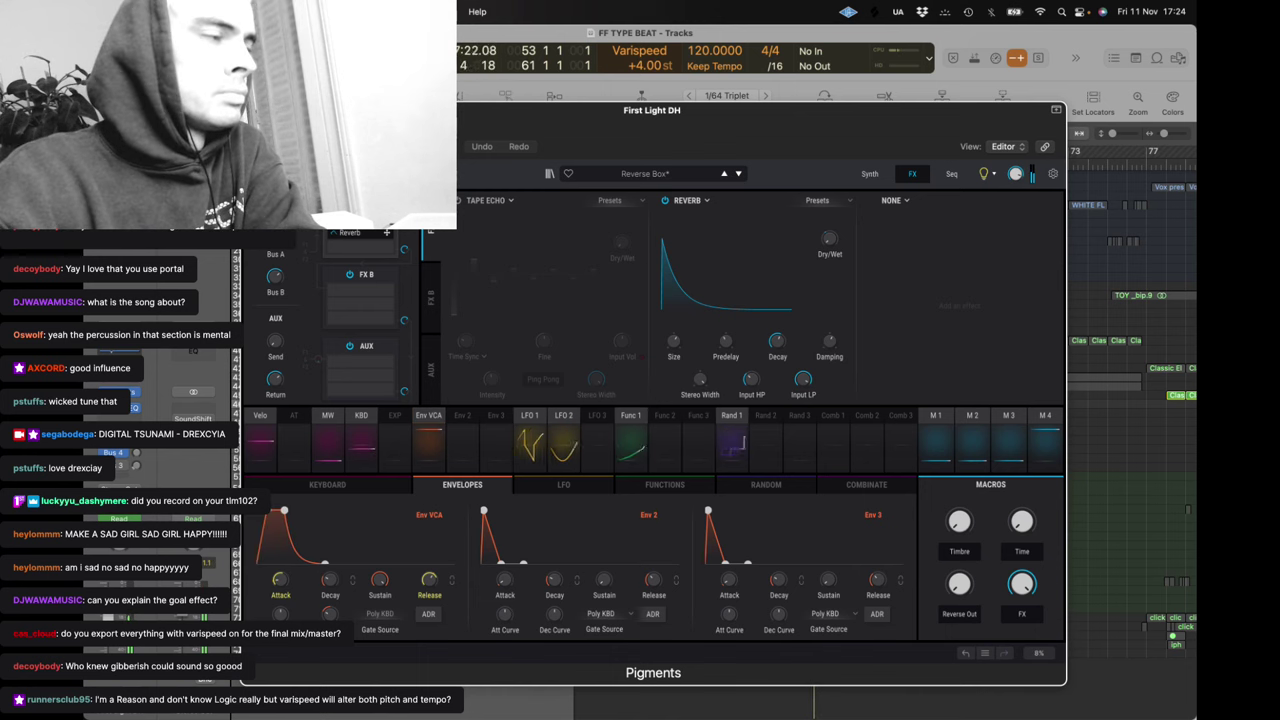
click(252, 110)
Extend the cycle range to bar 63 and solo the Sum 4 percussion tracks again alongside First Light DH
drag(835, 152, 835, 152)
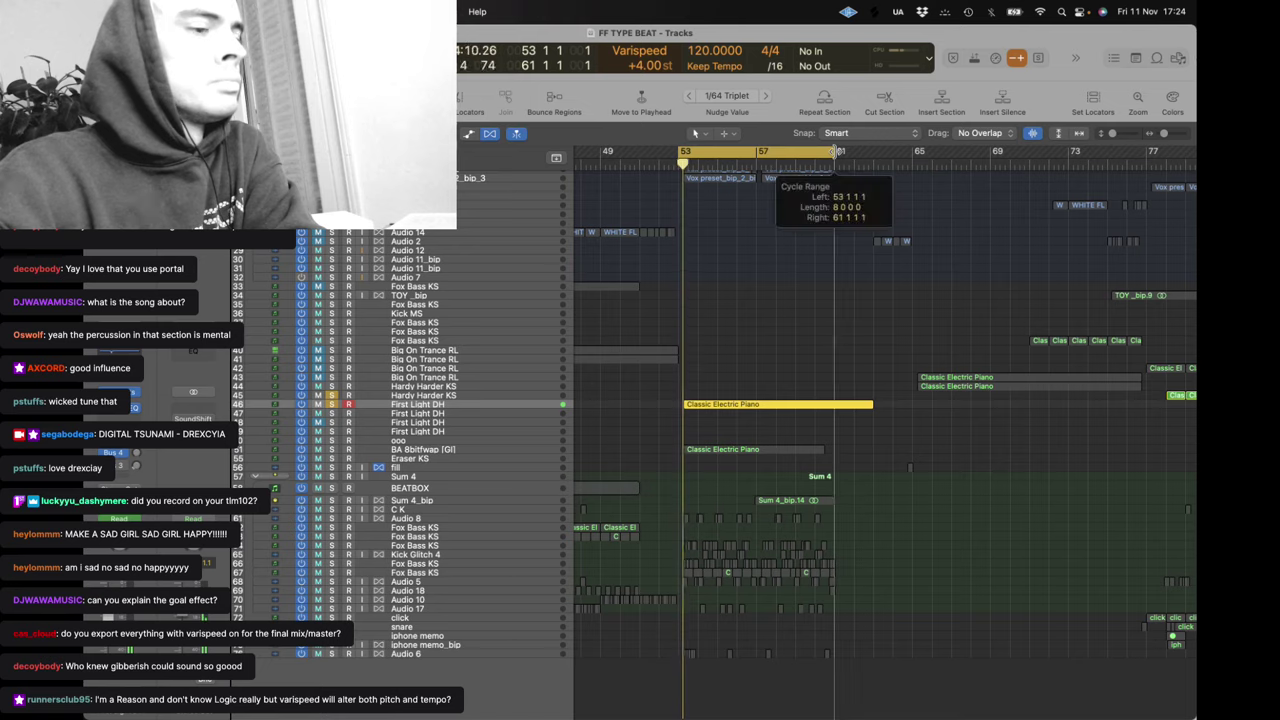
key(ctrl+Up)
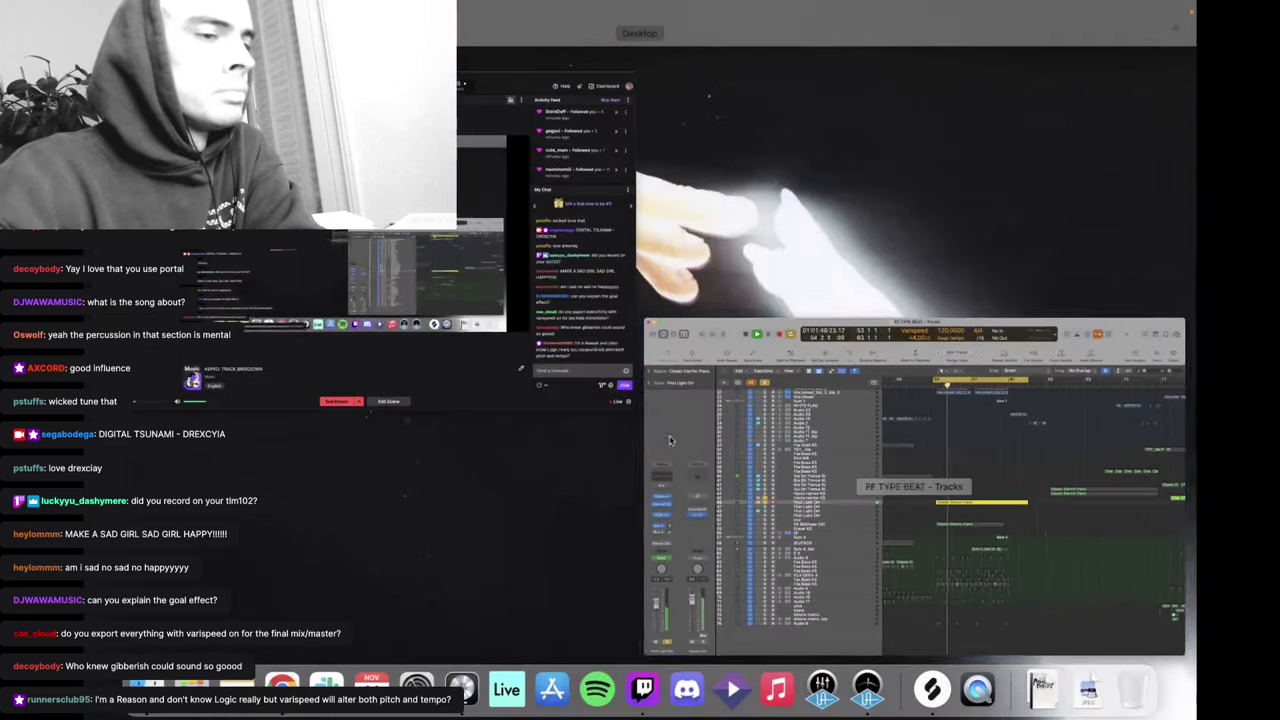
click(744, 512)
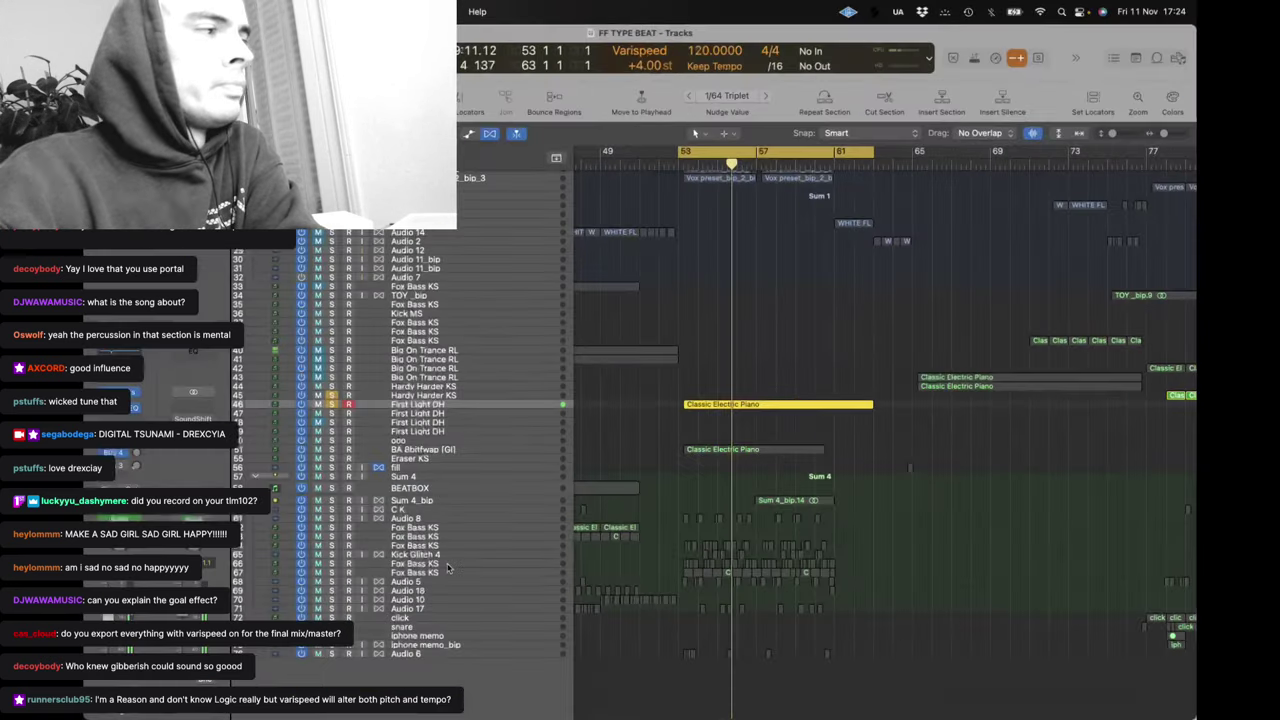
drag(330, 570, 326, 512)
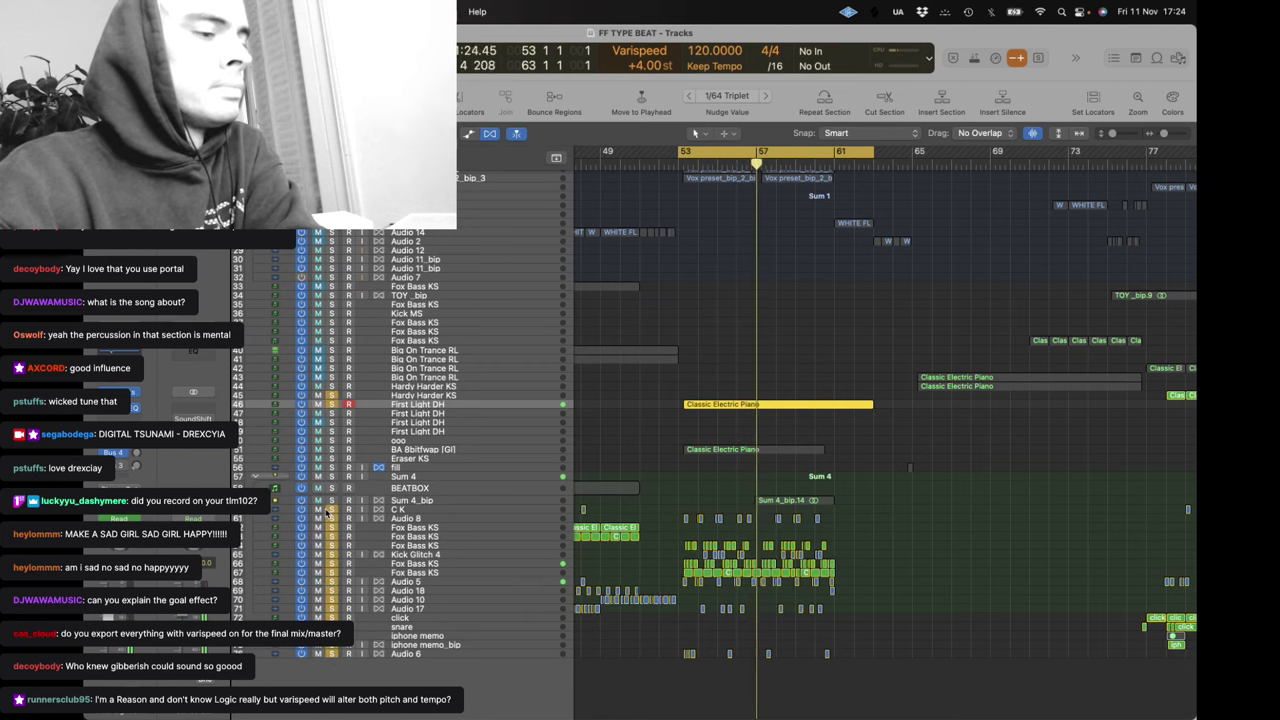
Solo the Vox preset_bip_2_bip_3 vocal track and remove the solo from First Light DH
scroll(561, 212, up, 5)
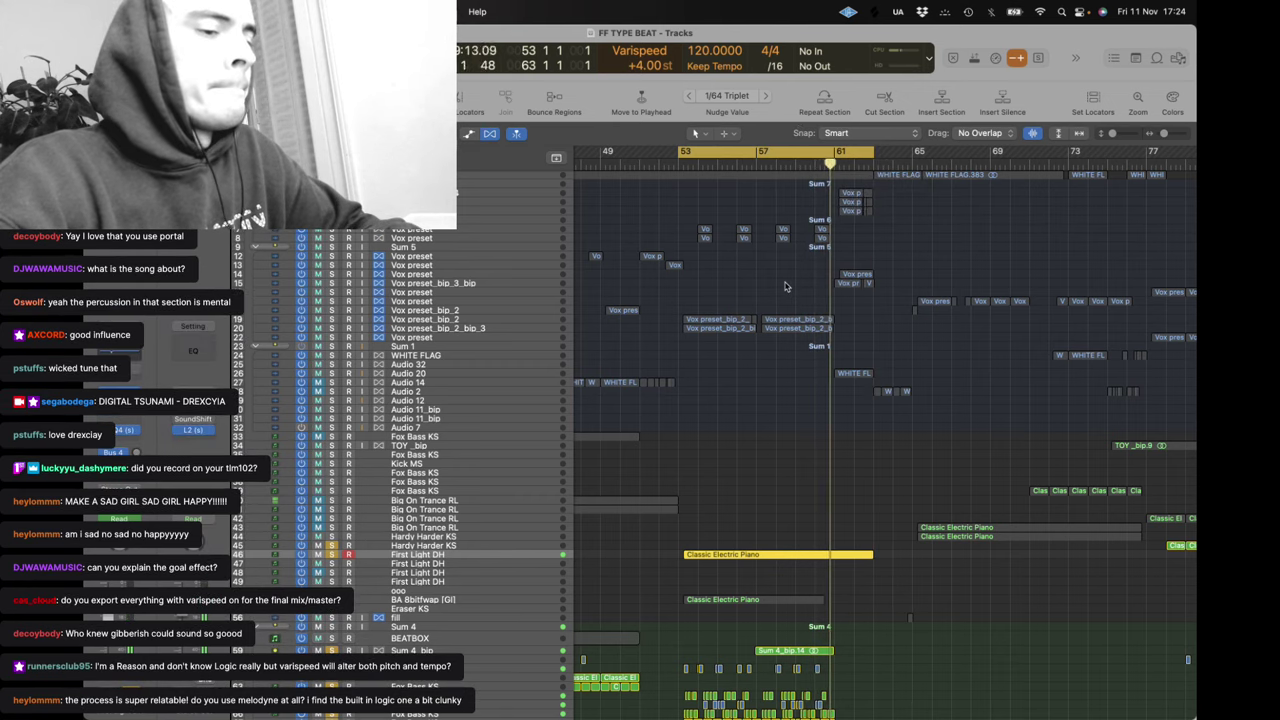
scroll(392, 324, down, 3)
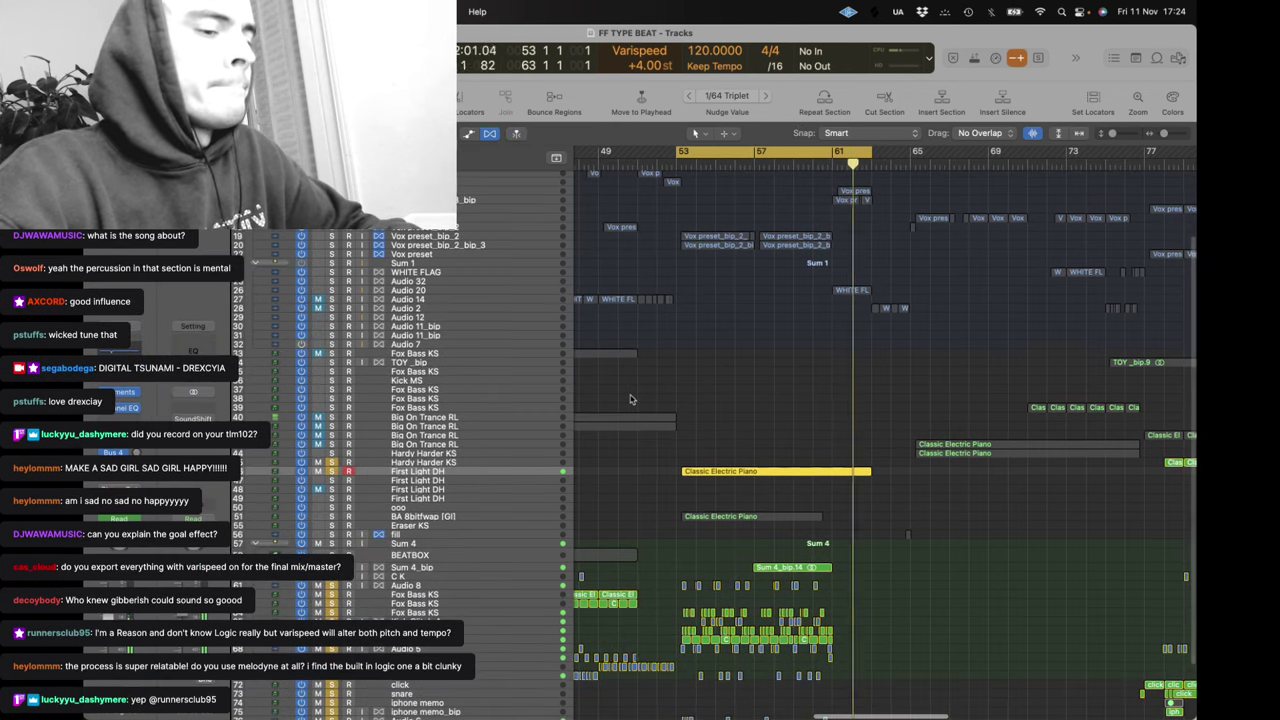
click(332, 245)
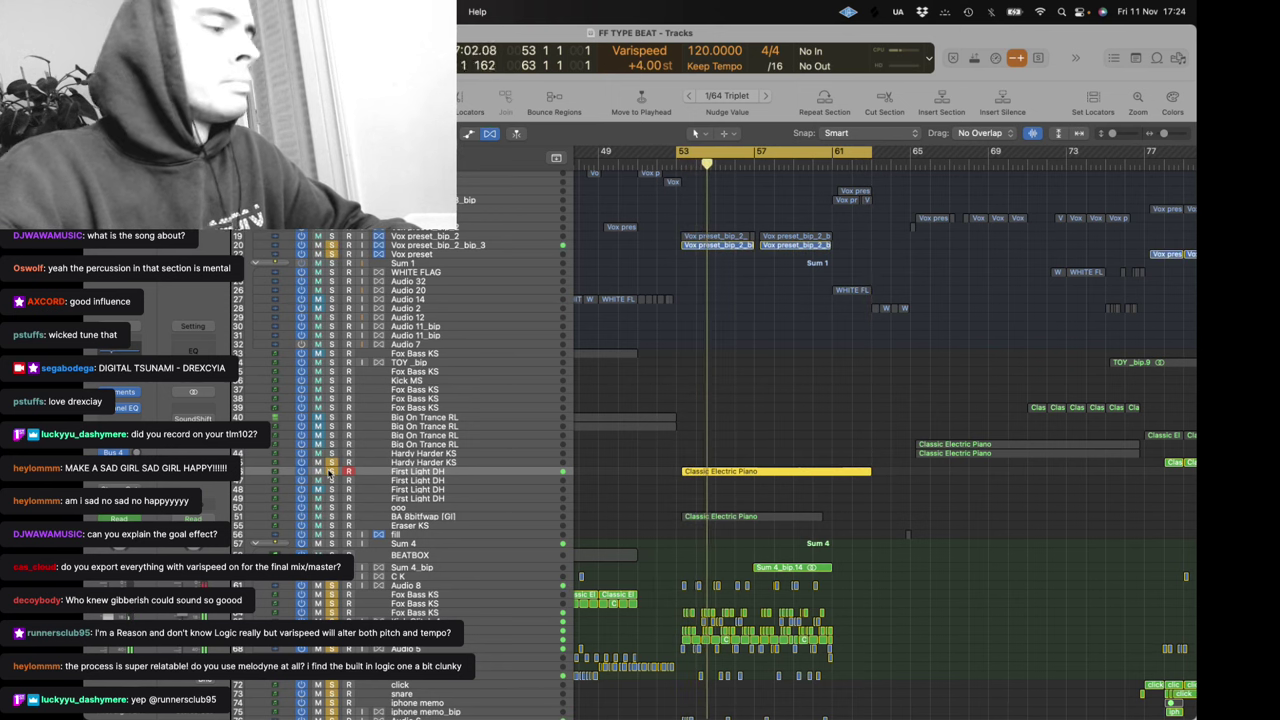
click(331, 471)
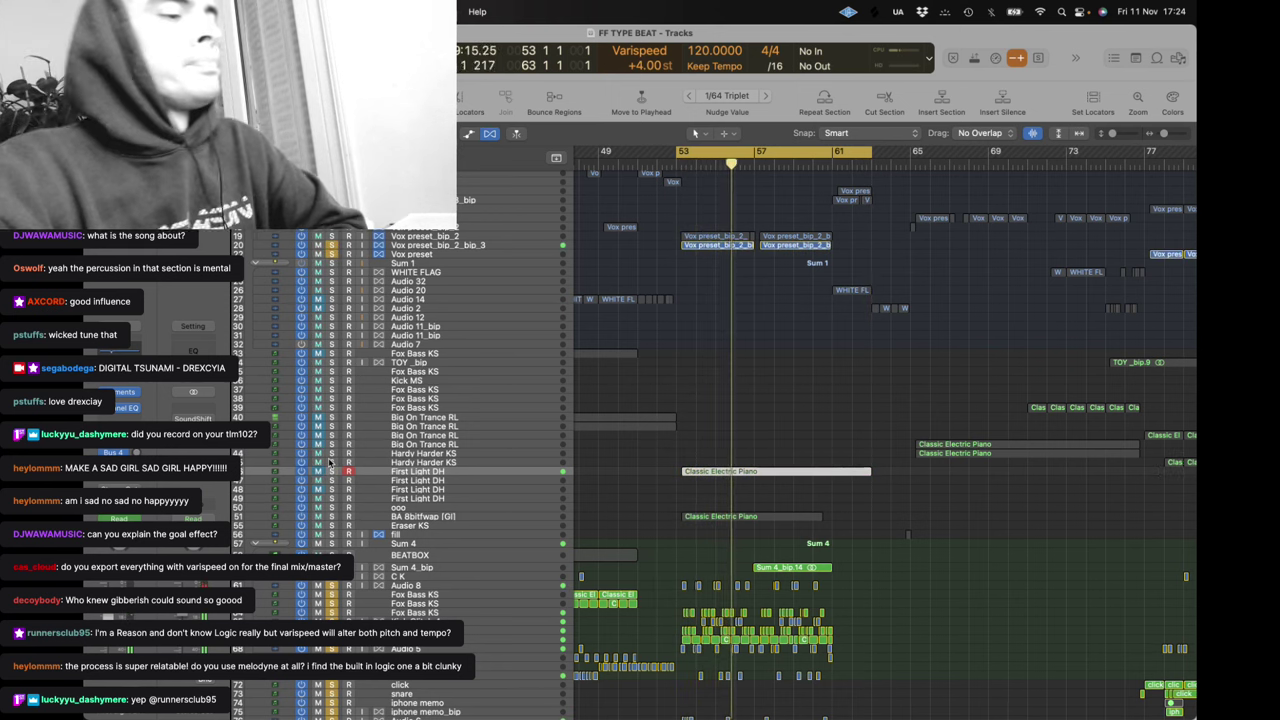
Solo the two Vox preset tracks, 7 and 8, in the Sum 6 group
scroll(613, 219, up, 3)
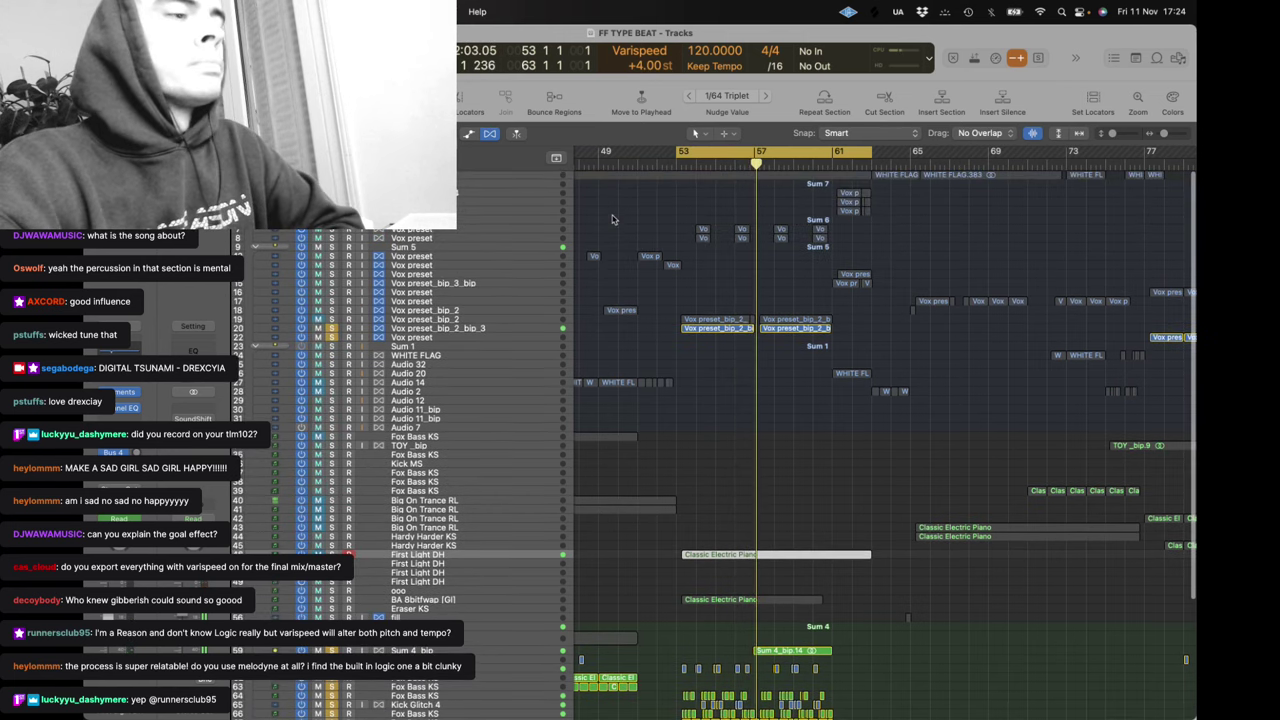
click(332, 230)
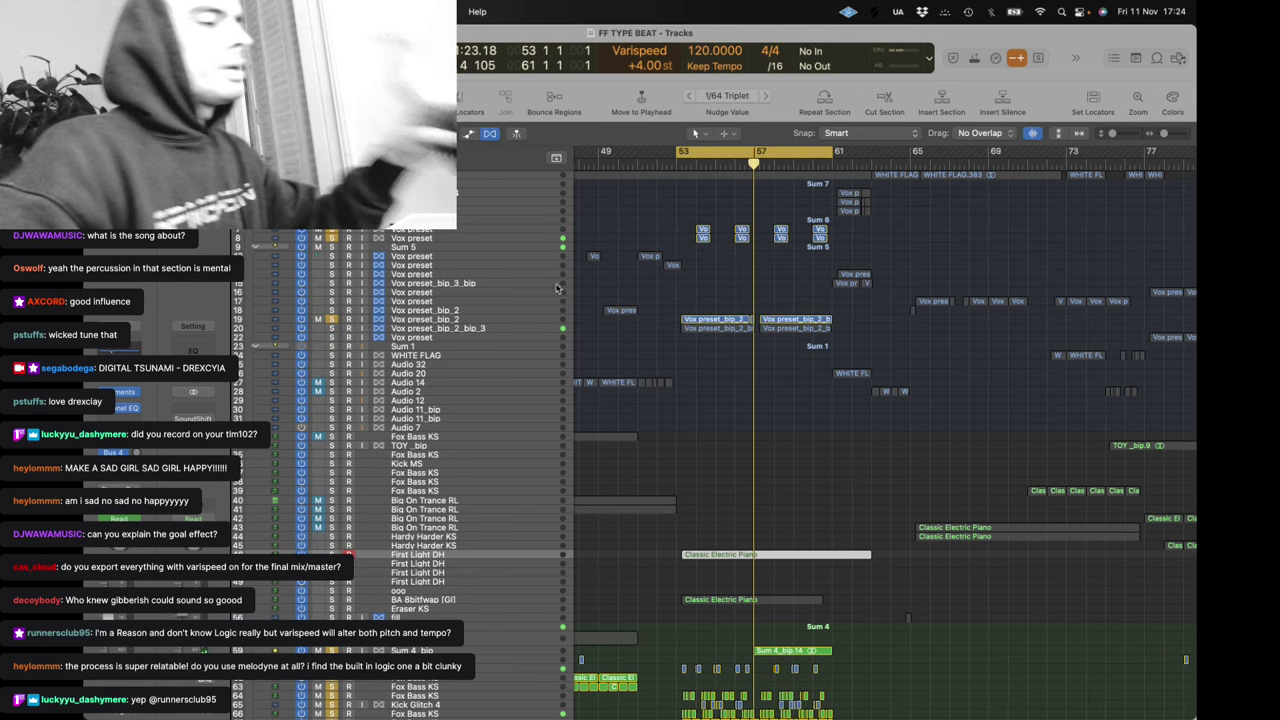
Select the Vox preset_bip_2 track and solo BA 8bitfwap alongside the soloed percussion, with the Sum 6 vocals unsoloed
key(space)
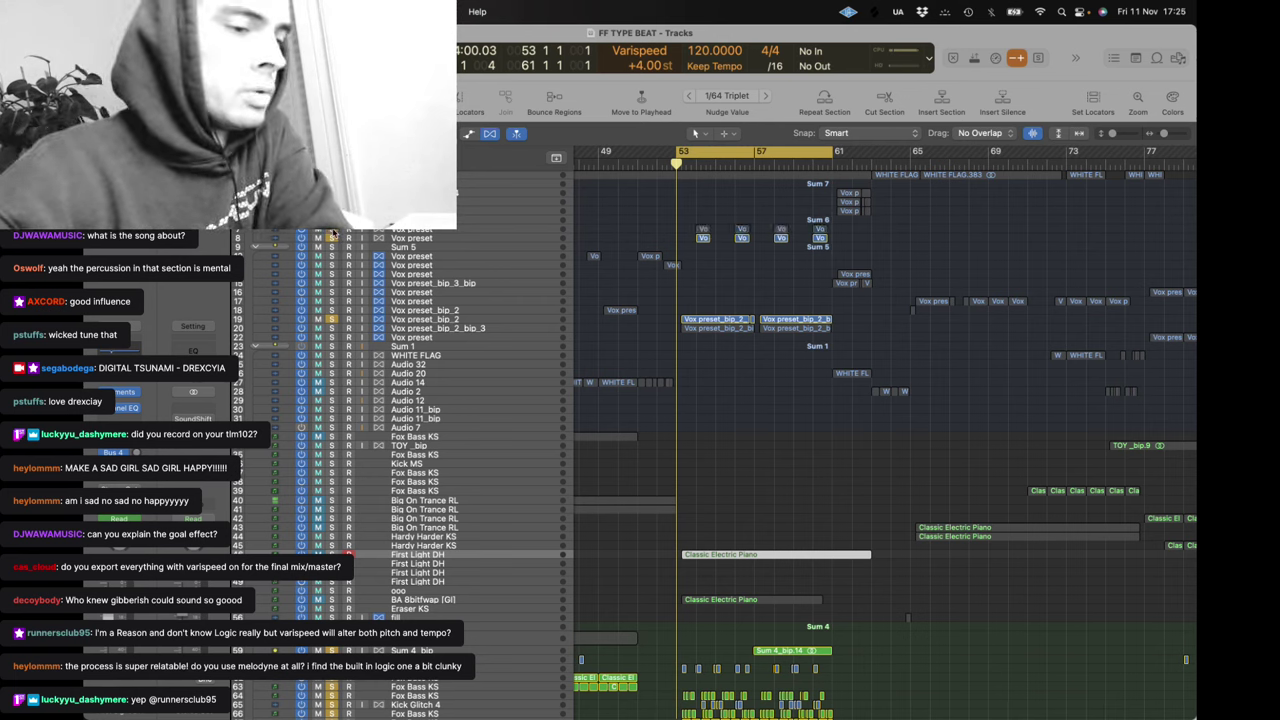
click(413, 319)
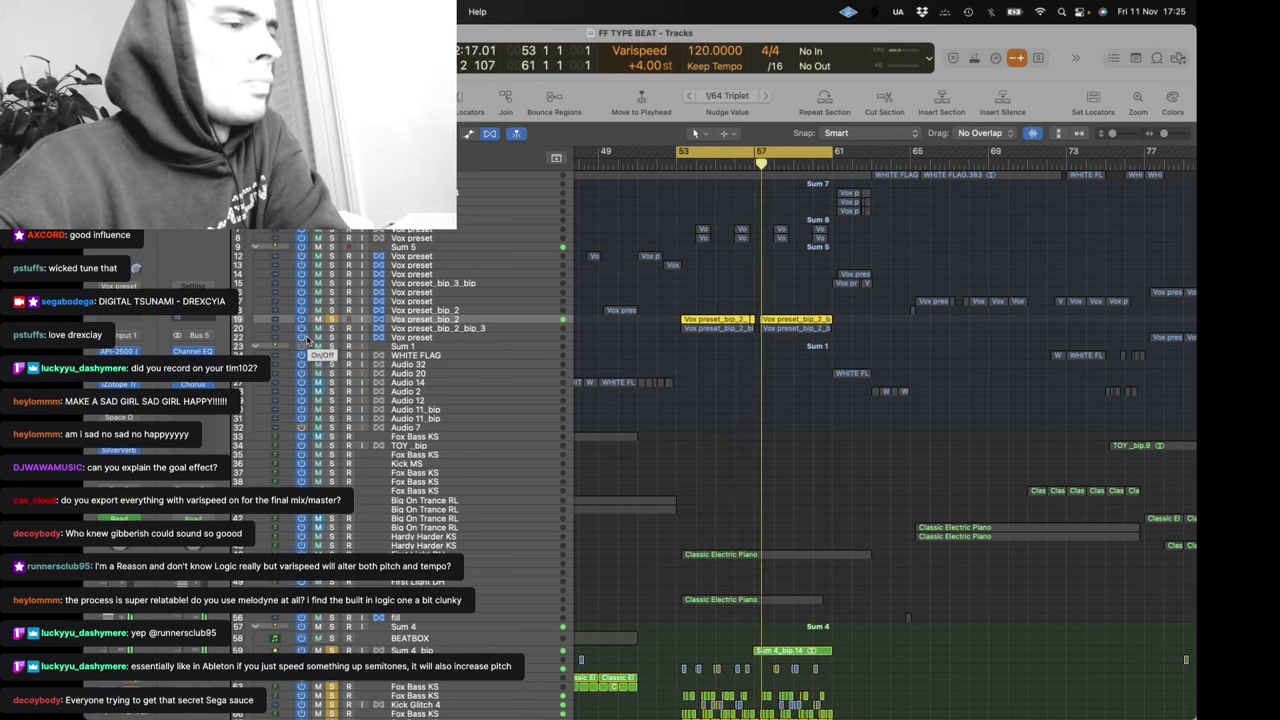
scroll(366, 515, down, 8)
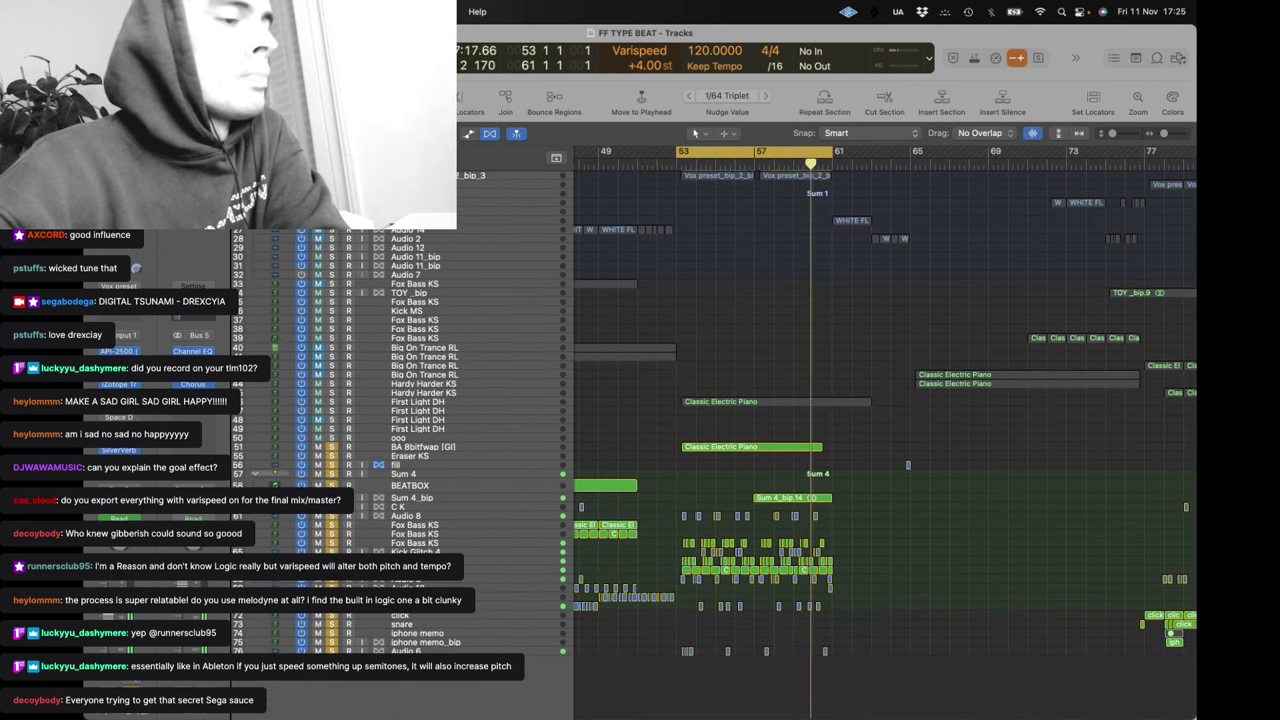
scroll(366, 515, up, 9)
scroll(378, 410, down, 1)
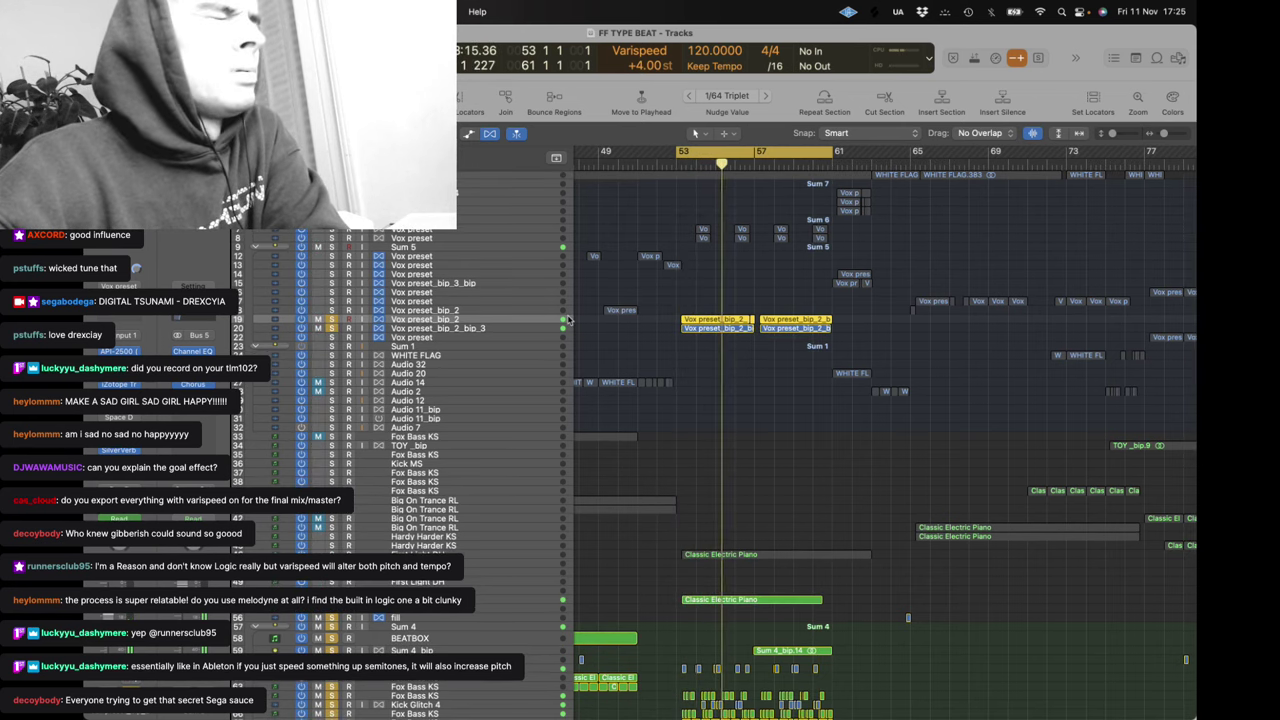
Solo the two Sum 6 Vox preset tracks again and toggle the solo on Vox preset_bip_2_bip_3 to compare the vocal layers
click(330, 239)
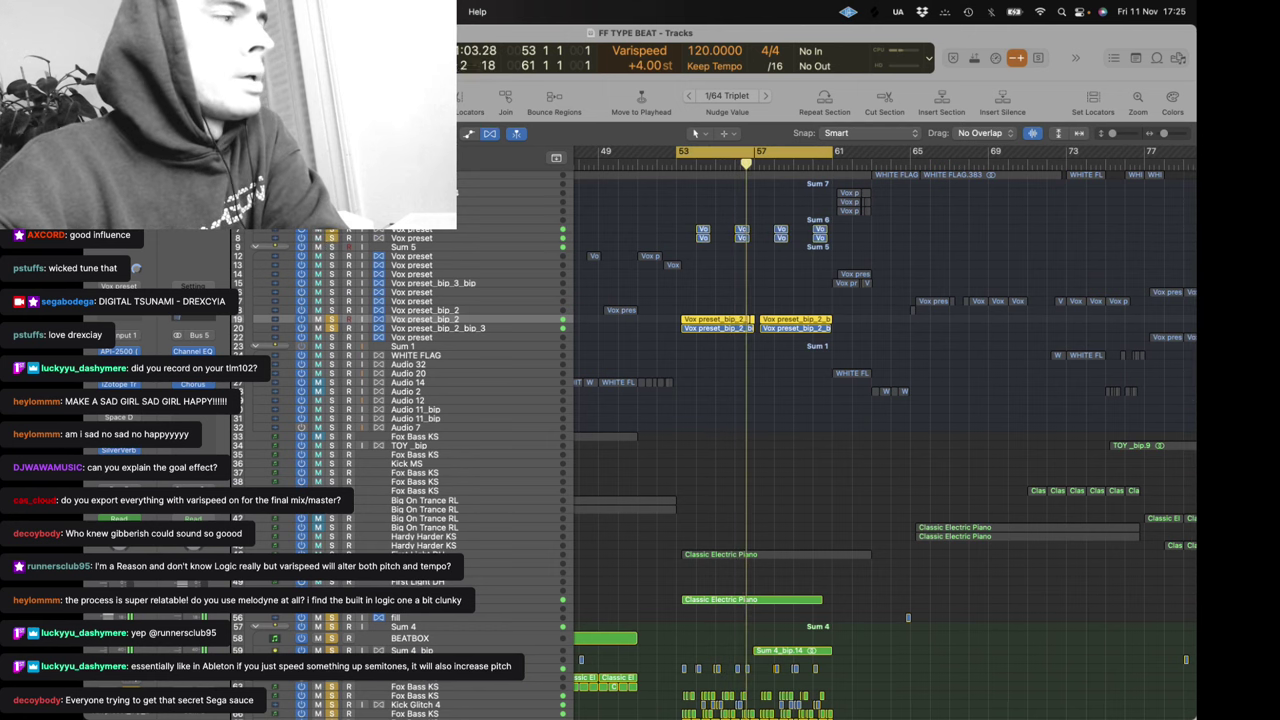
click(331, 328)
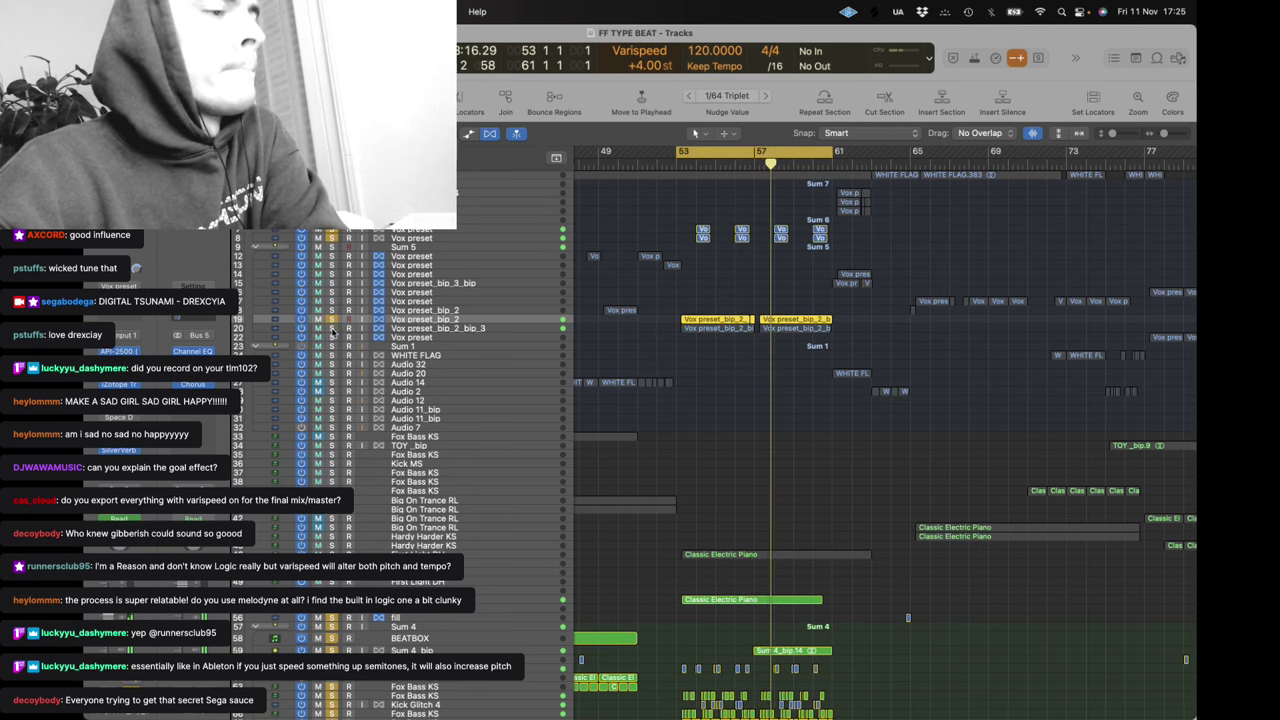
drag(331, 321, 331, 336)
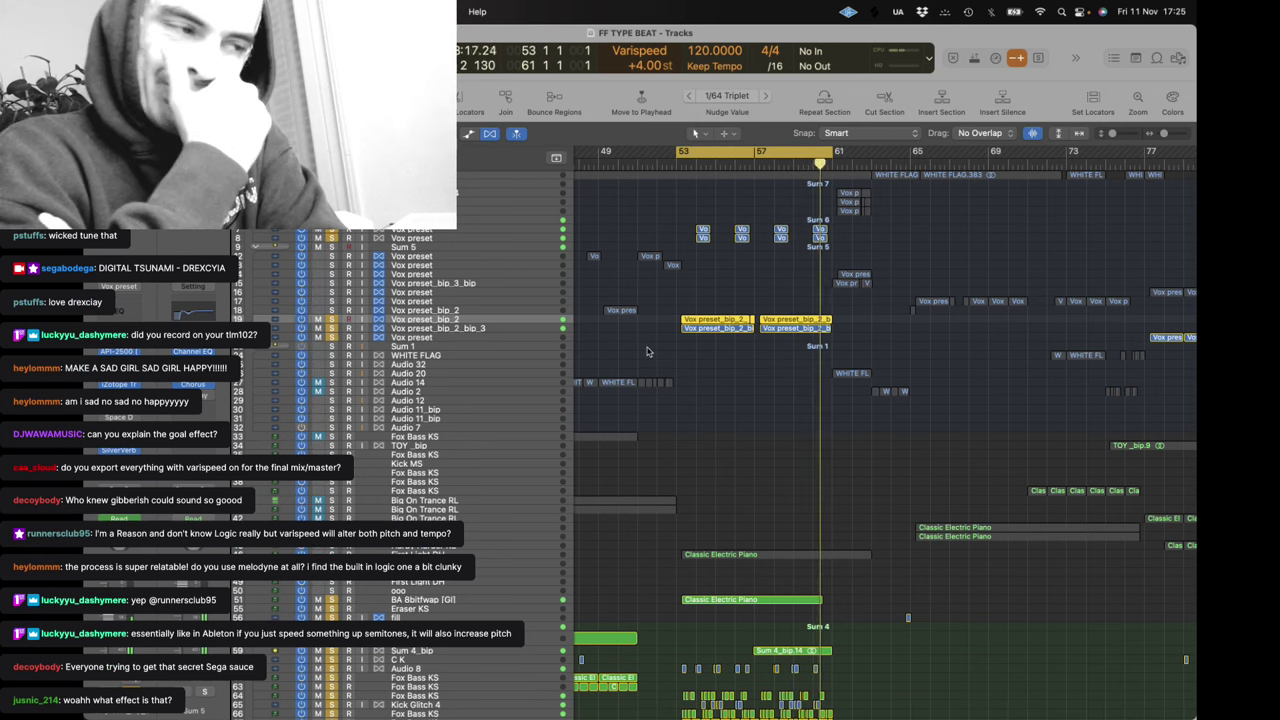
click(331, 328)
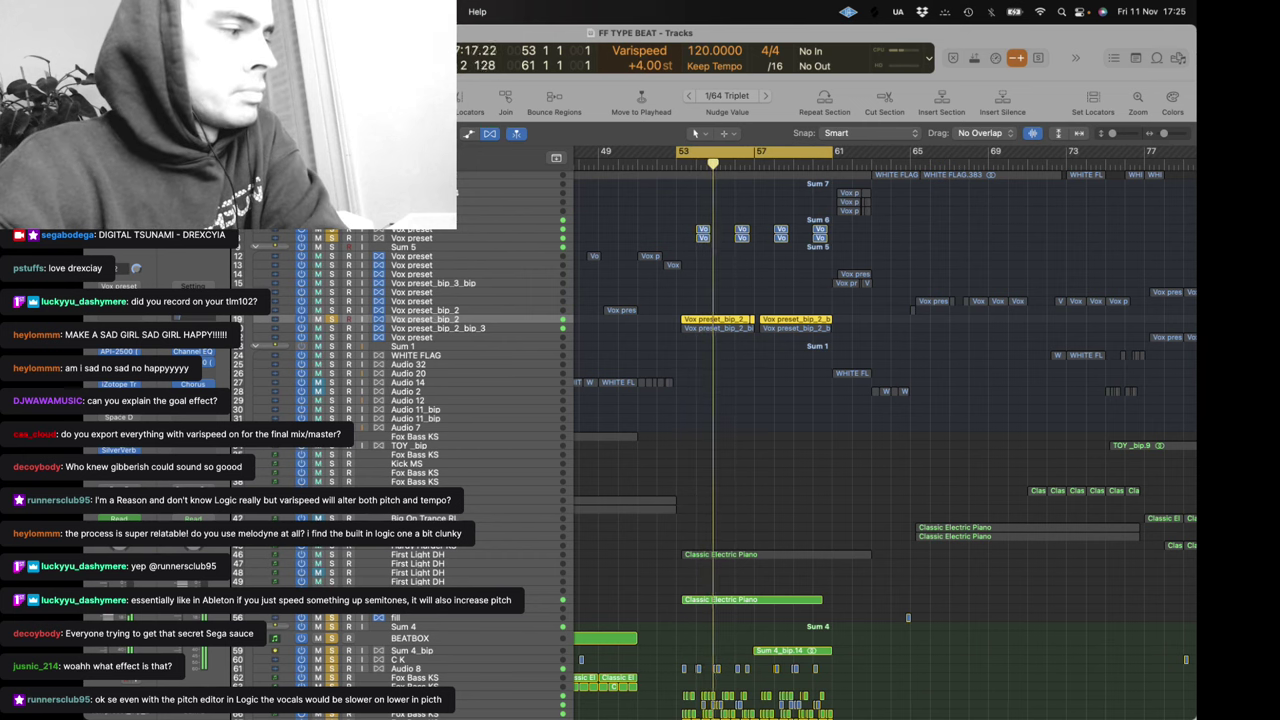
Inspect the Fuzz-Wah effect on the Vox preset_bip_2 track, close it, and restart playback
click(121, 439)
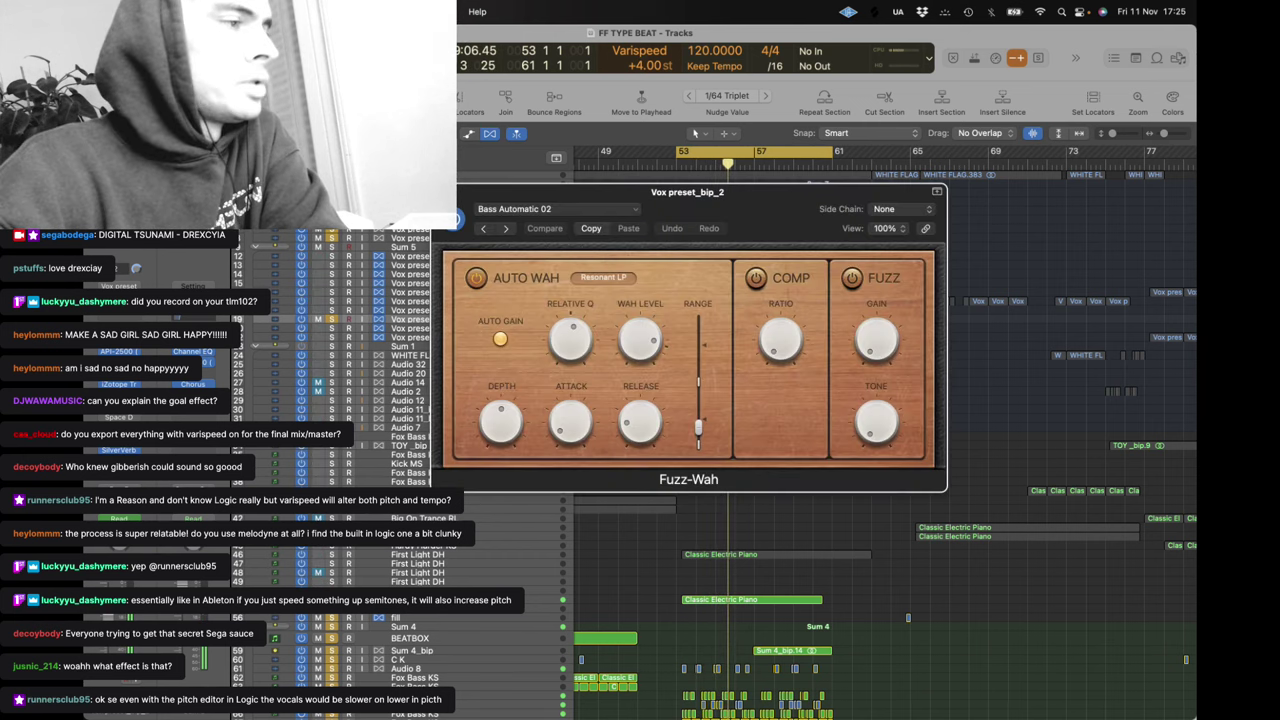
click(442, 191)
key(space)
key(space)
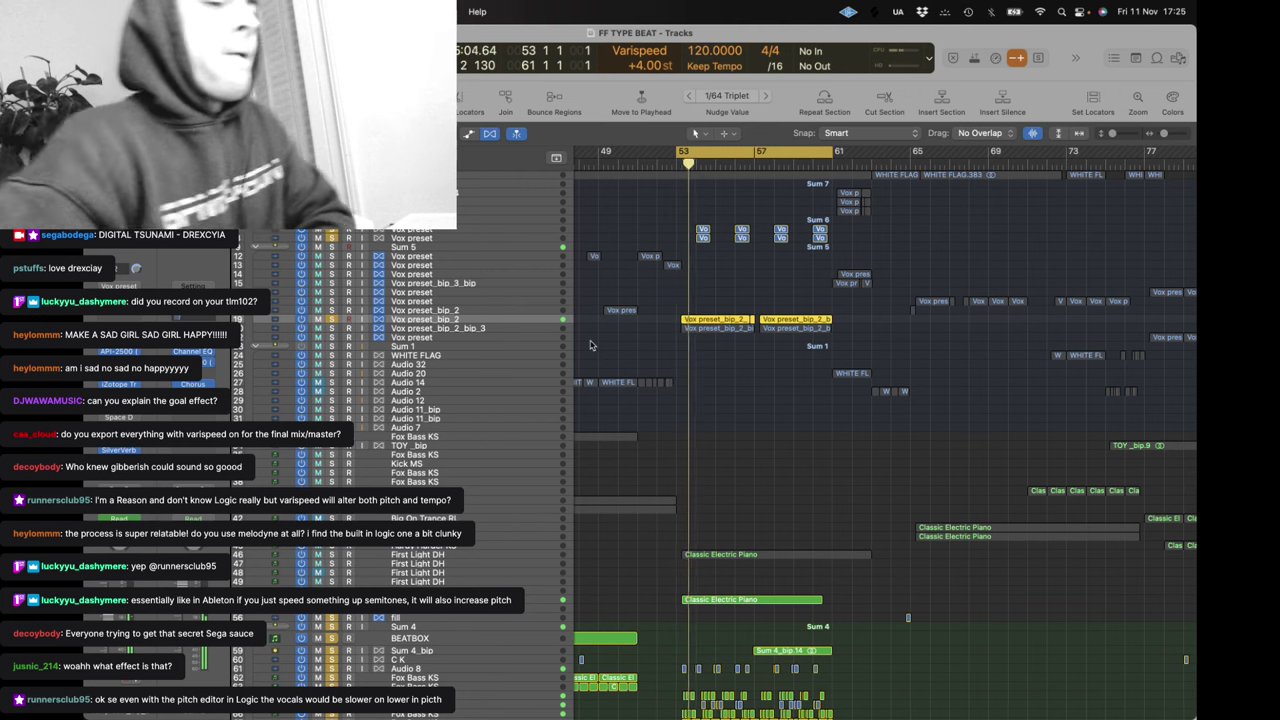
Solo the First Light DH track and remove the solos from the percussion tracks in and below Sum 4
scroll(600, 320, down, 5)
scroll(600, 320, right, 2)
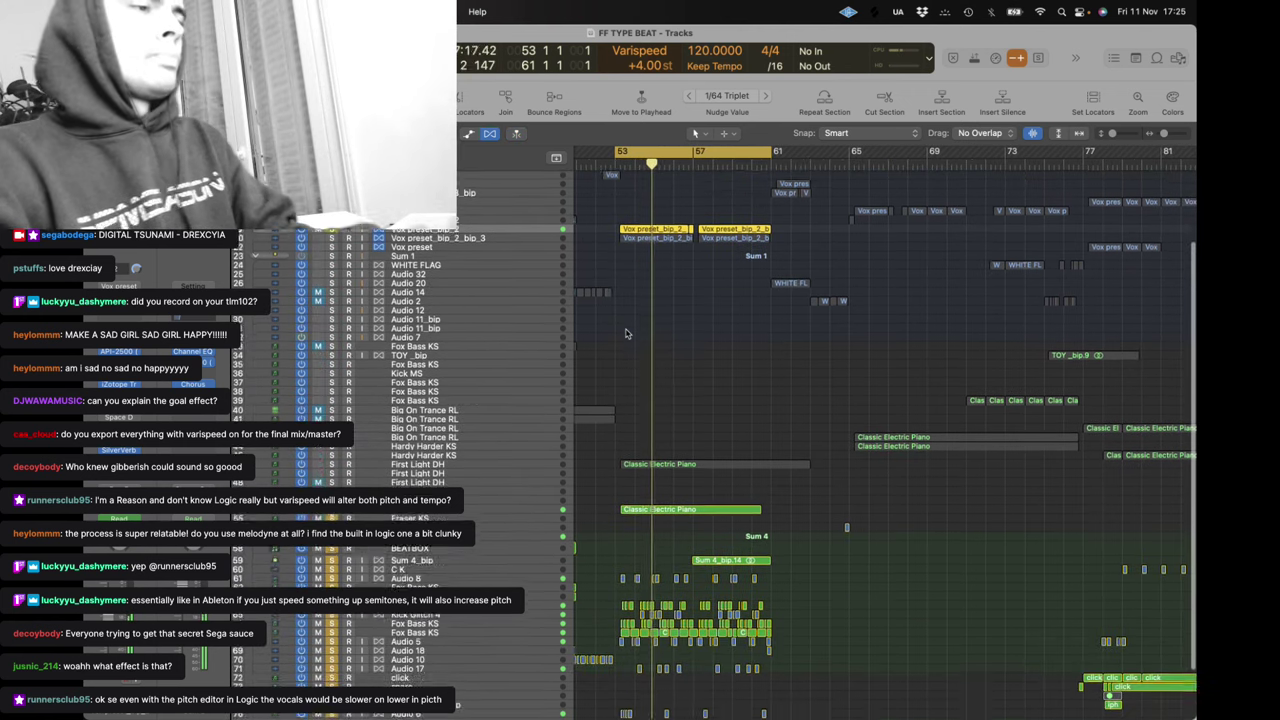
scroll(626, 333, up, 5)
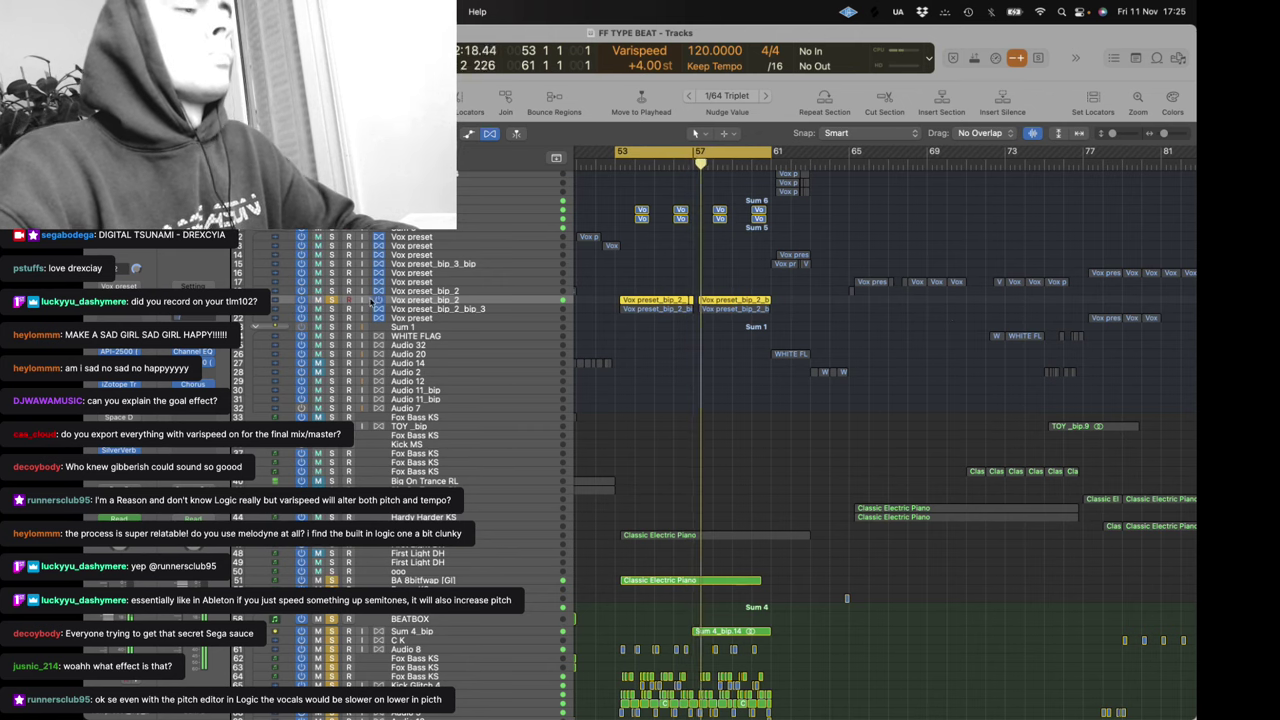
scroll(619, 320, down, 5)
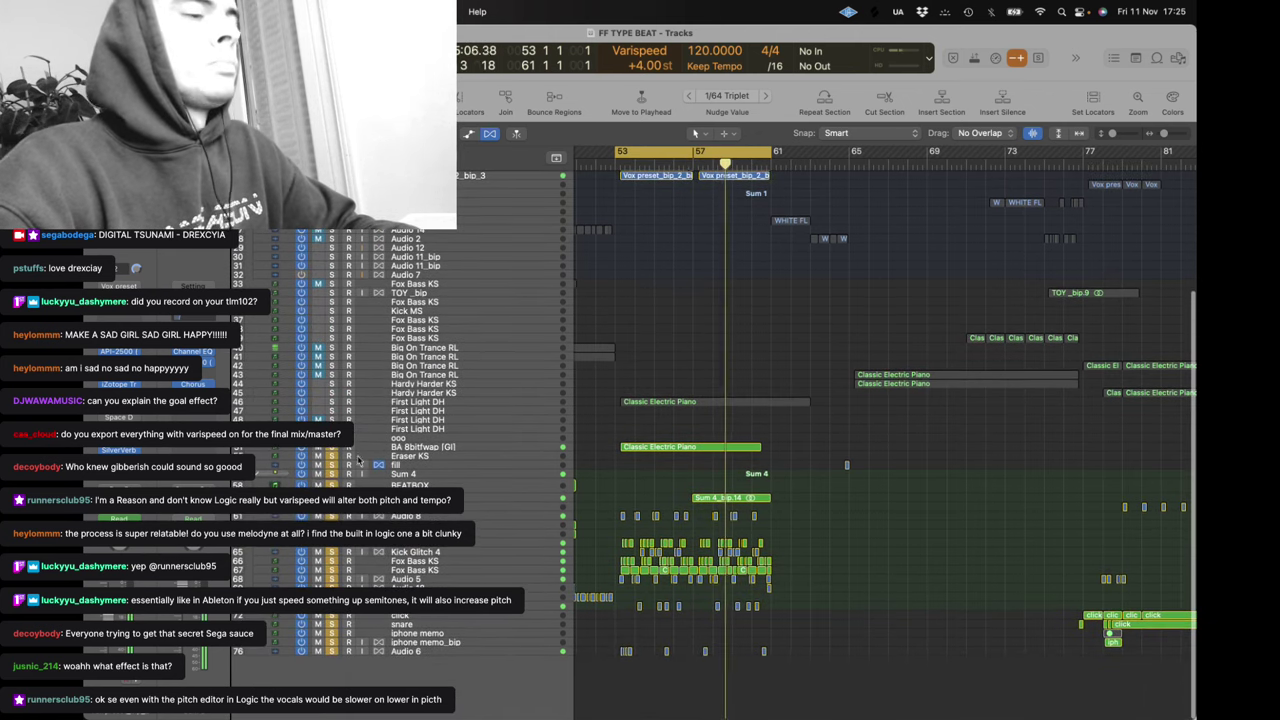
click(334, 399)
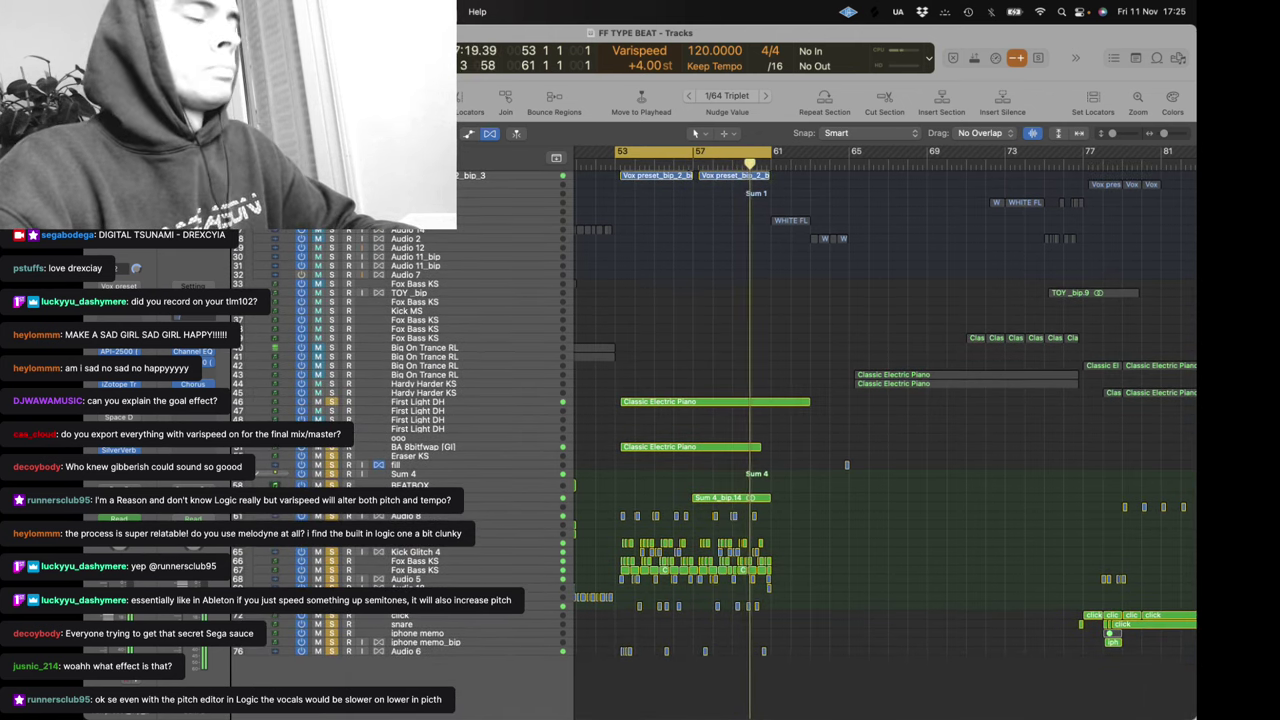
click(332, 616)
click(331, 473)
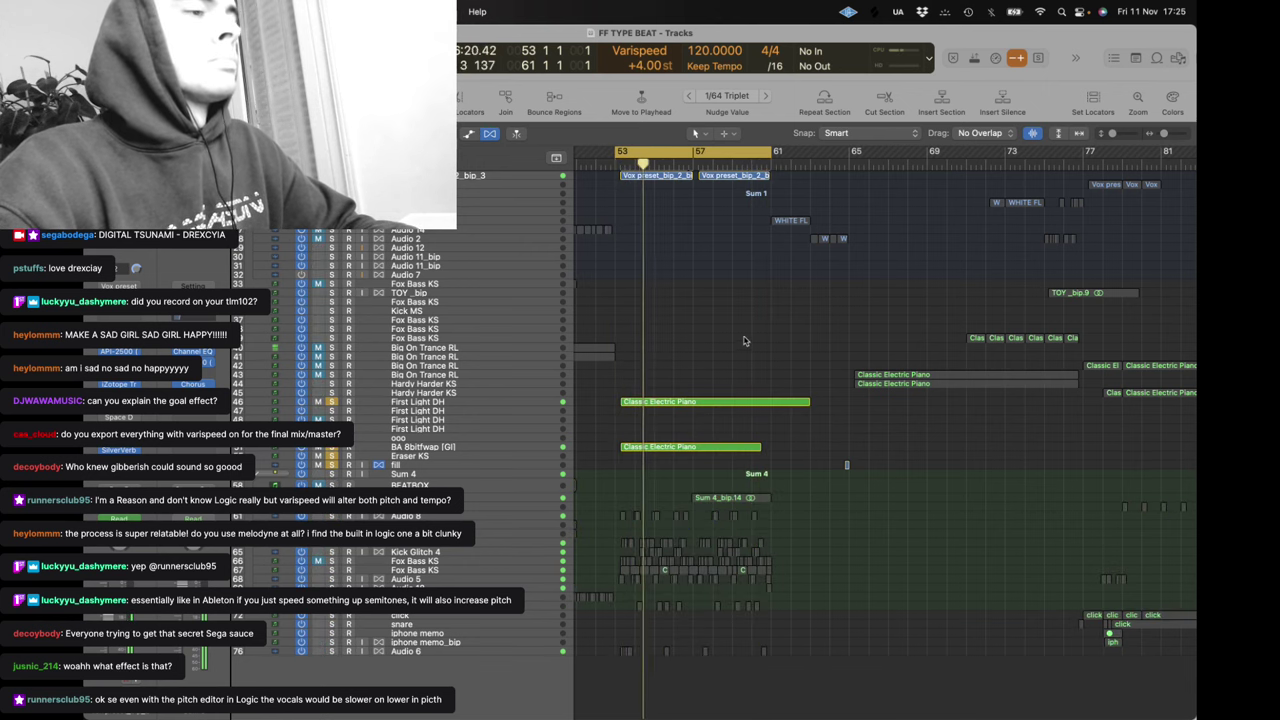
Set the Varispeed to 0.00 semitones and restart playback to hear the section at original pitch
mouse_move(639, 66)
mouse_down()
mouse_move(640, 84)
mouse_move(638, 62)
mouse_up()
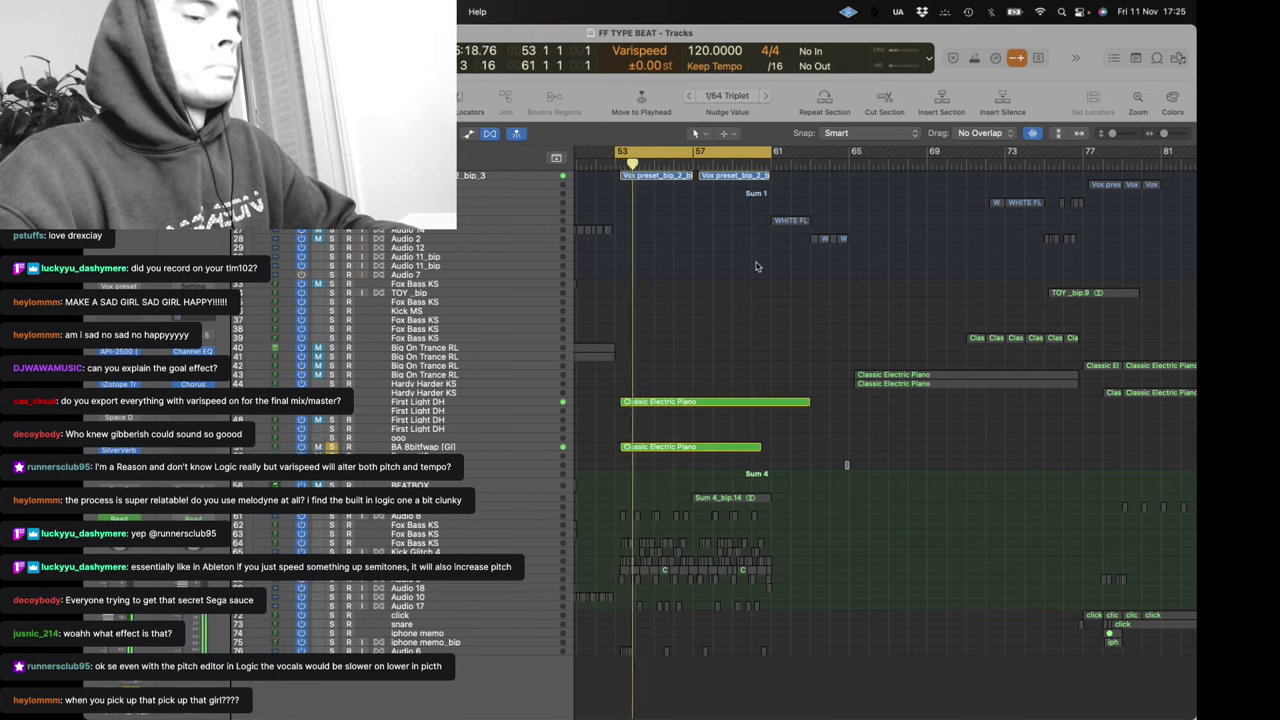
key(space)
key(space)
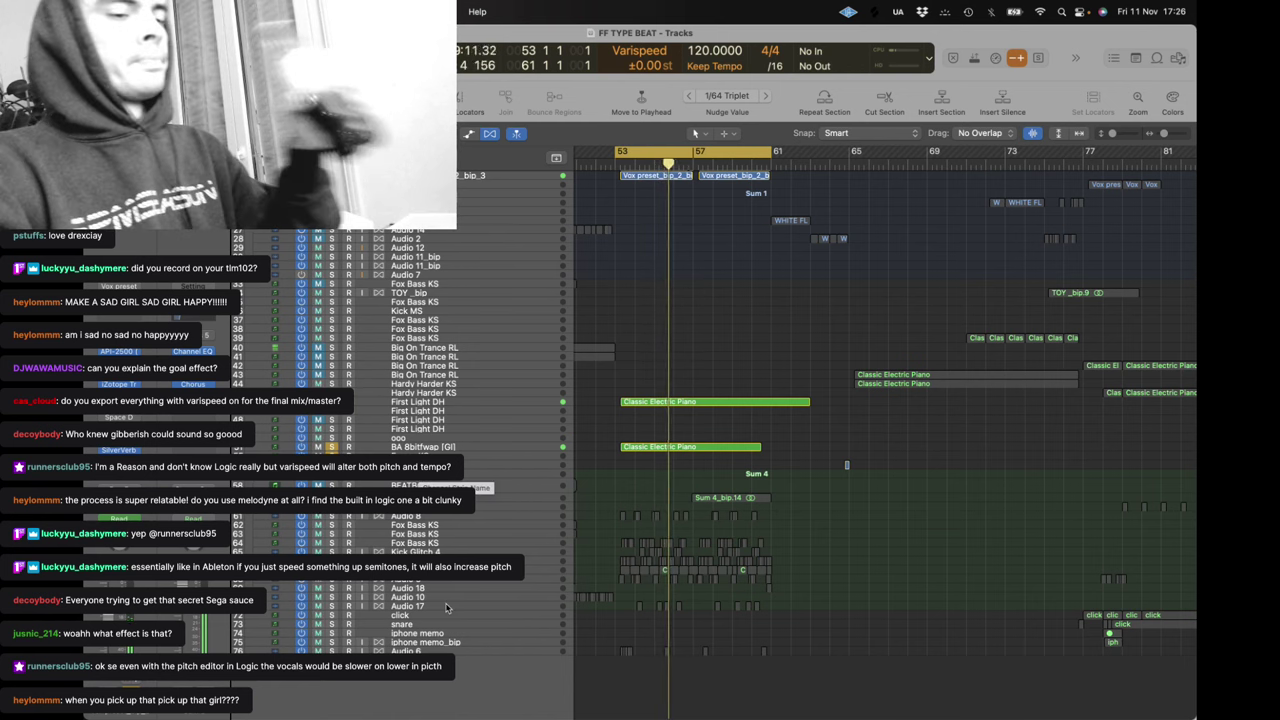
Solo the Sum 4 percussion tracks and the tracks from click to Audio 6 alongside the soloed synths and vocals
scroll(532, 436, up, 5)
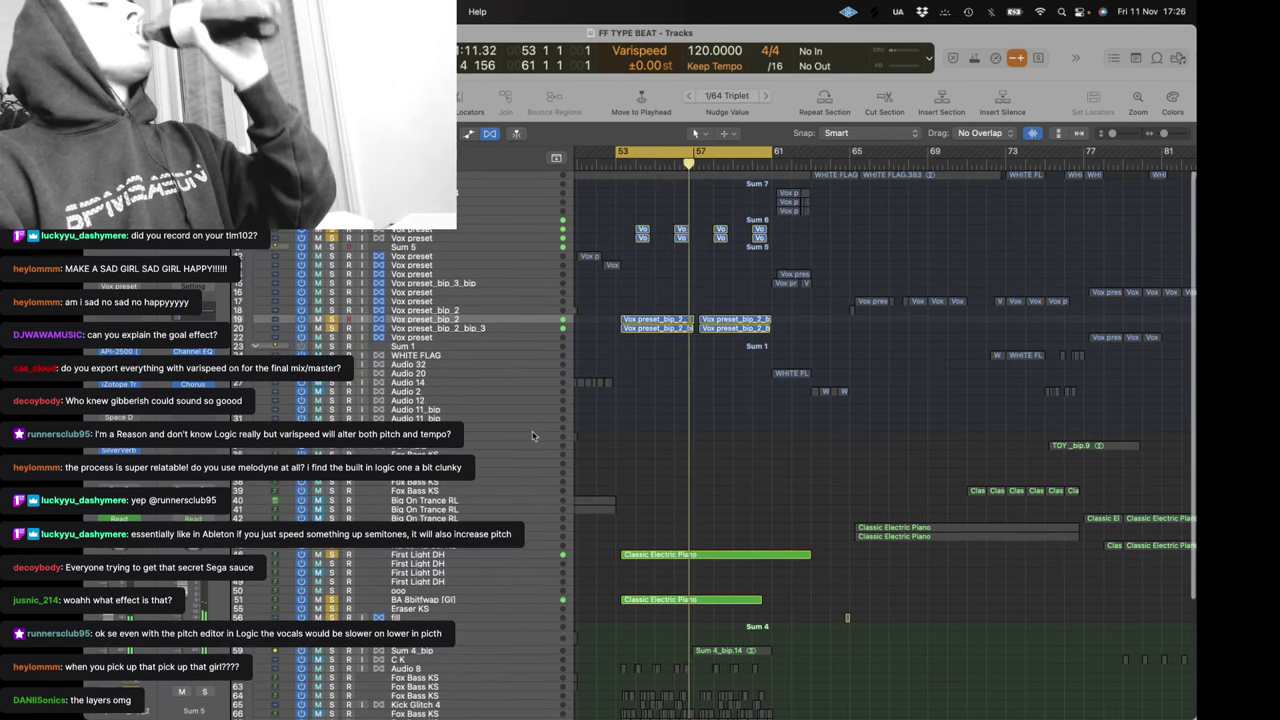
scroll(624, 444, down, 5)
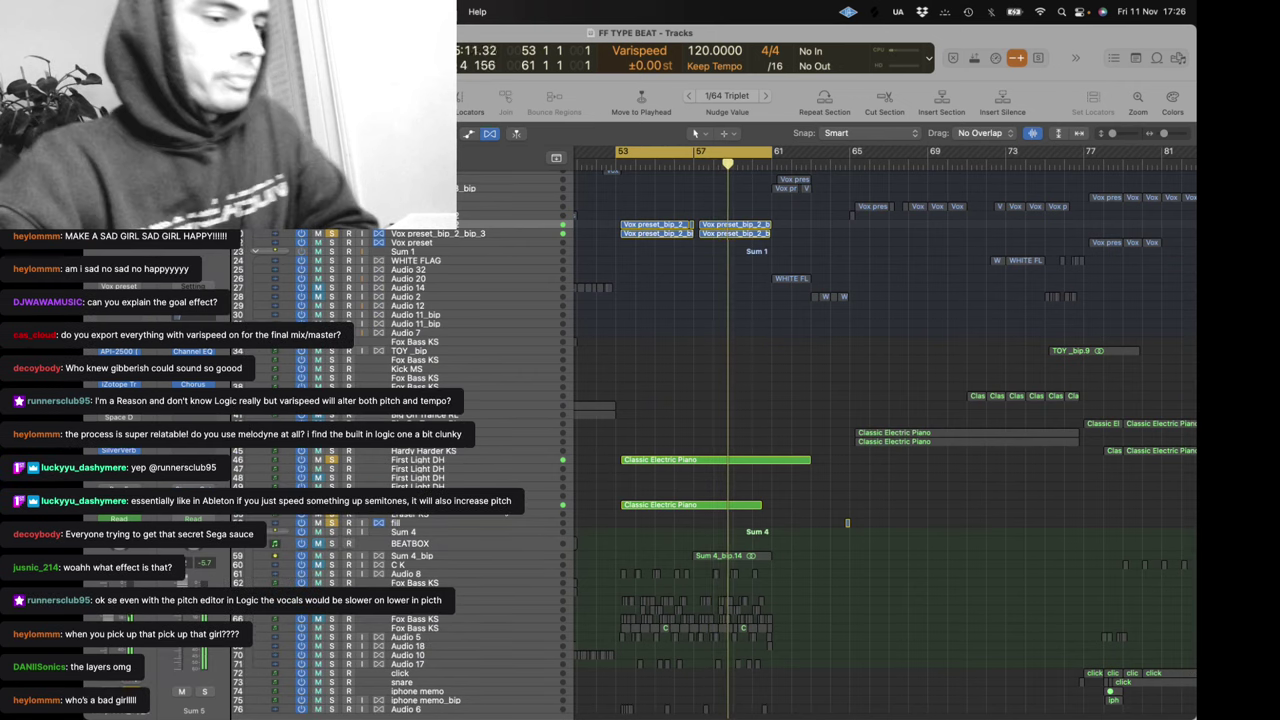
scroll(368, 574, down, 3)
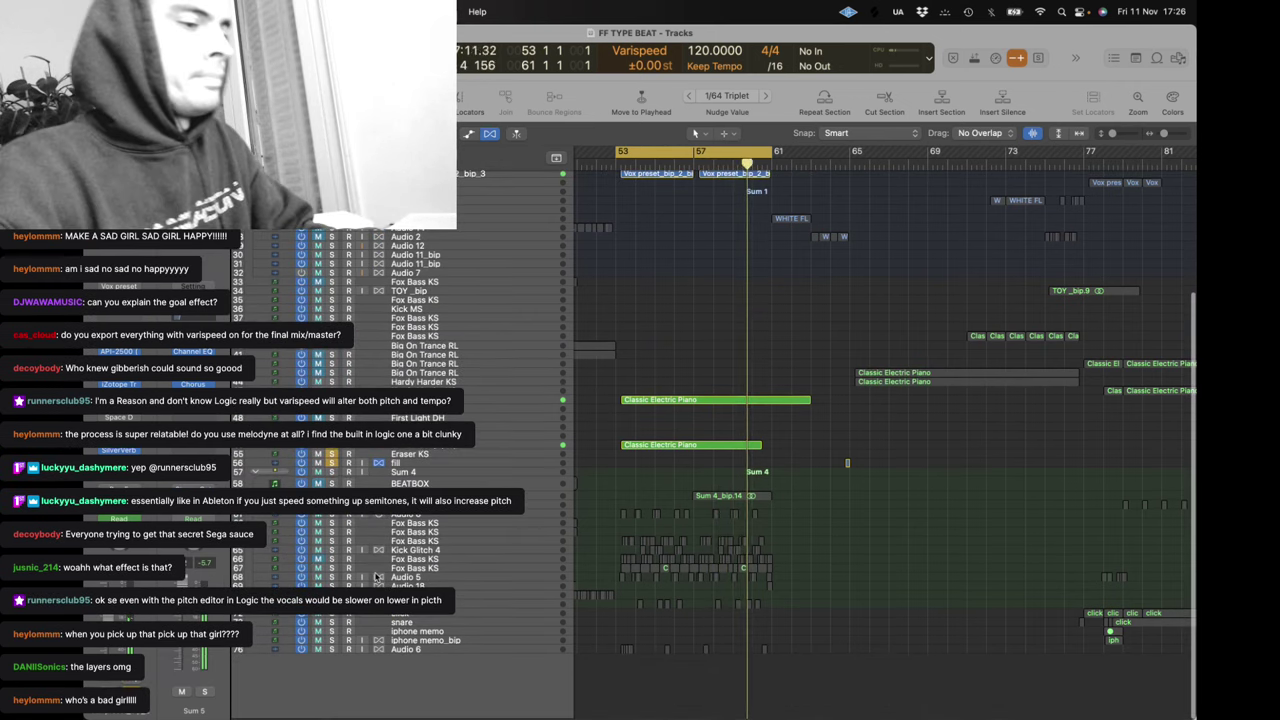
drag(331, 516, 331, 543)
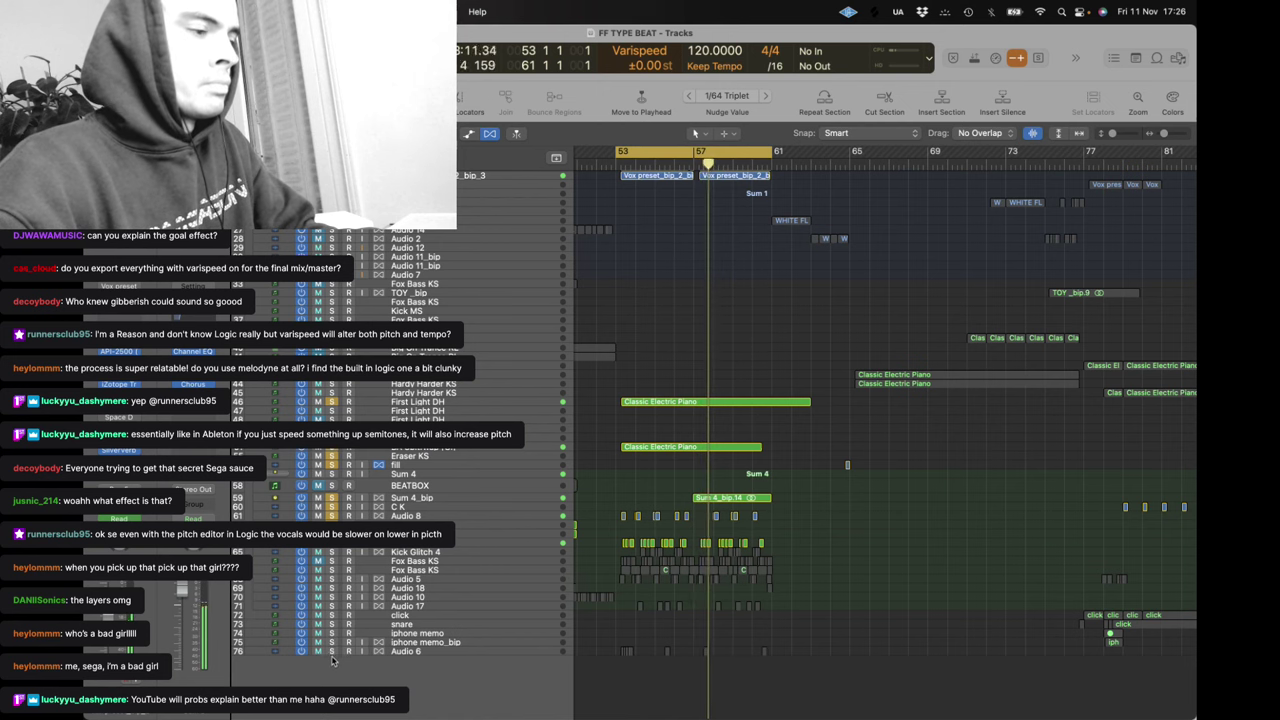
drag(332, 606, 328, 554)
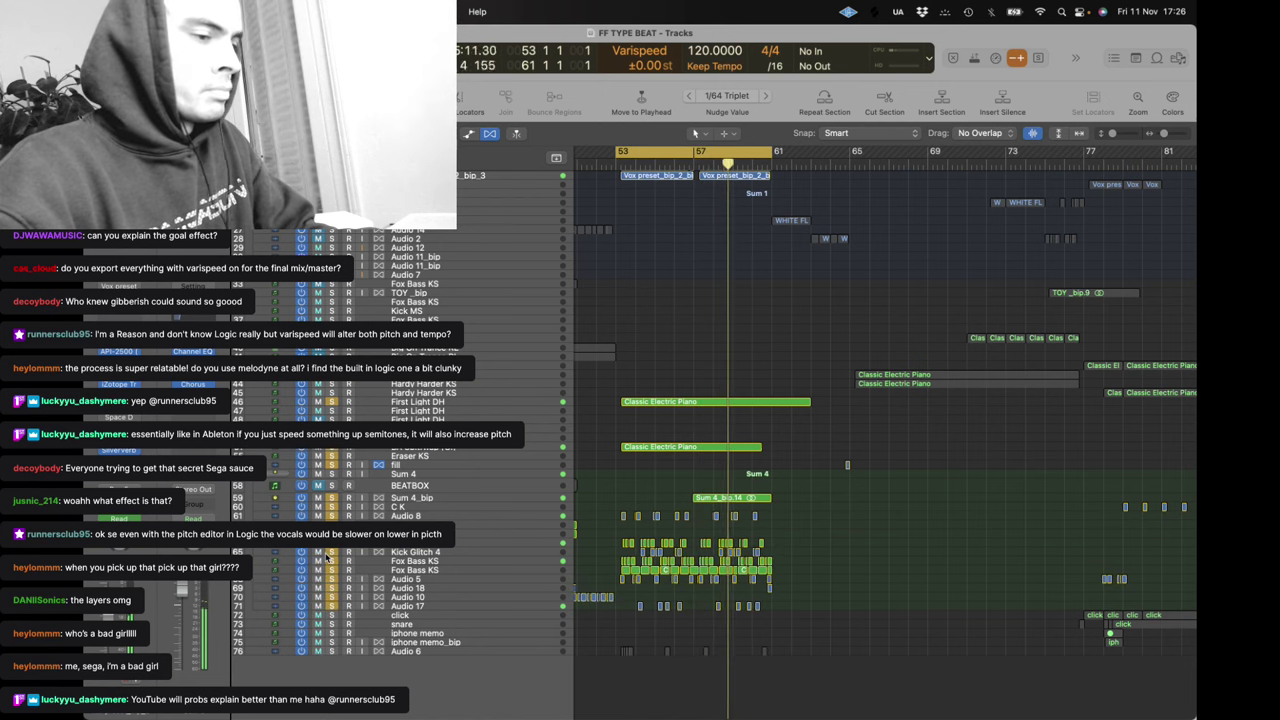
drag(331, 615, 331, 653)
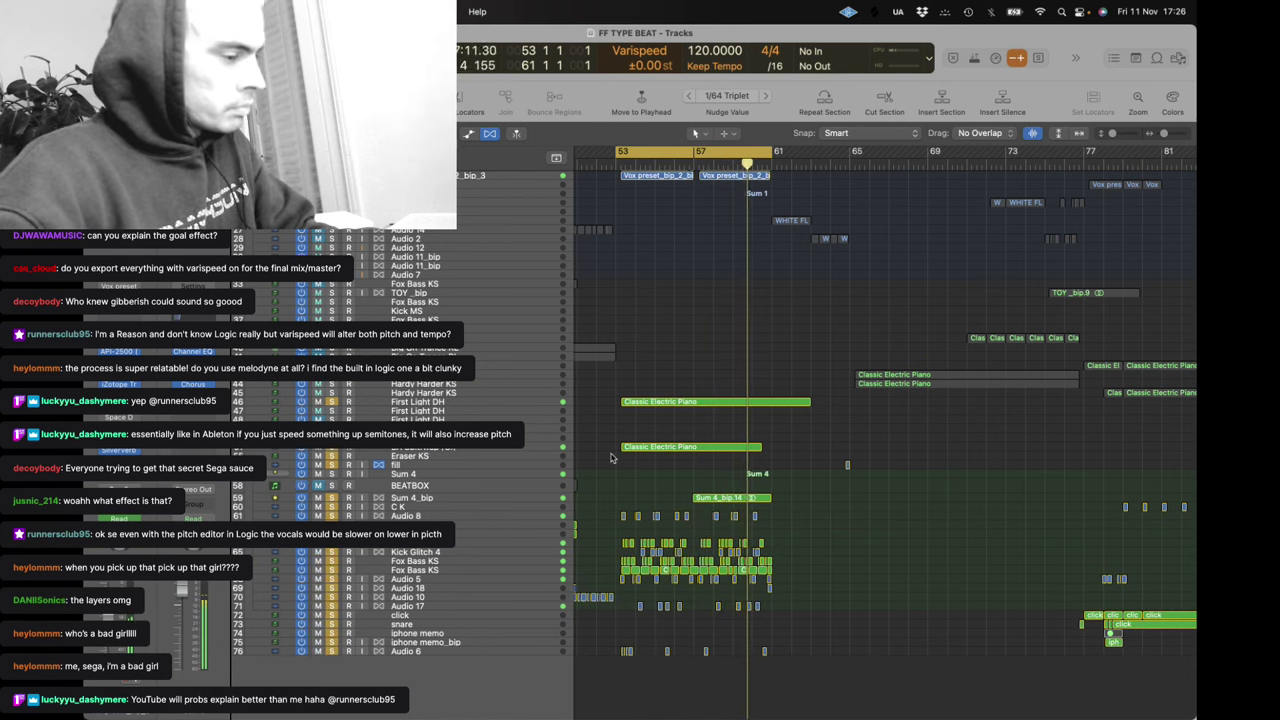
Clear all other solos so only First Light DH is soloed, and restart playback
scroll(600, 440, up, 5)
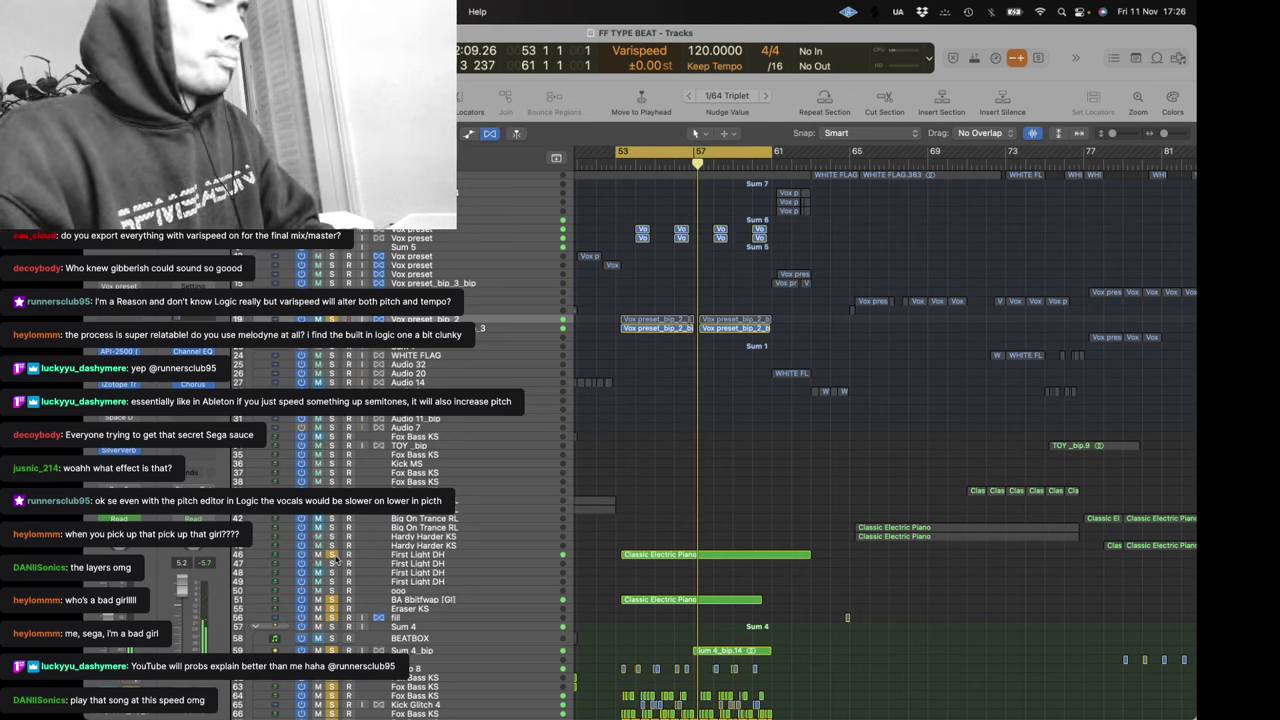
alt+click(333, 556)
alt+click(333, 556)
key(space)
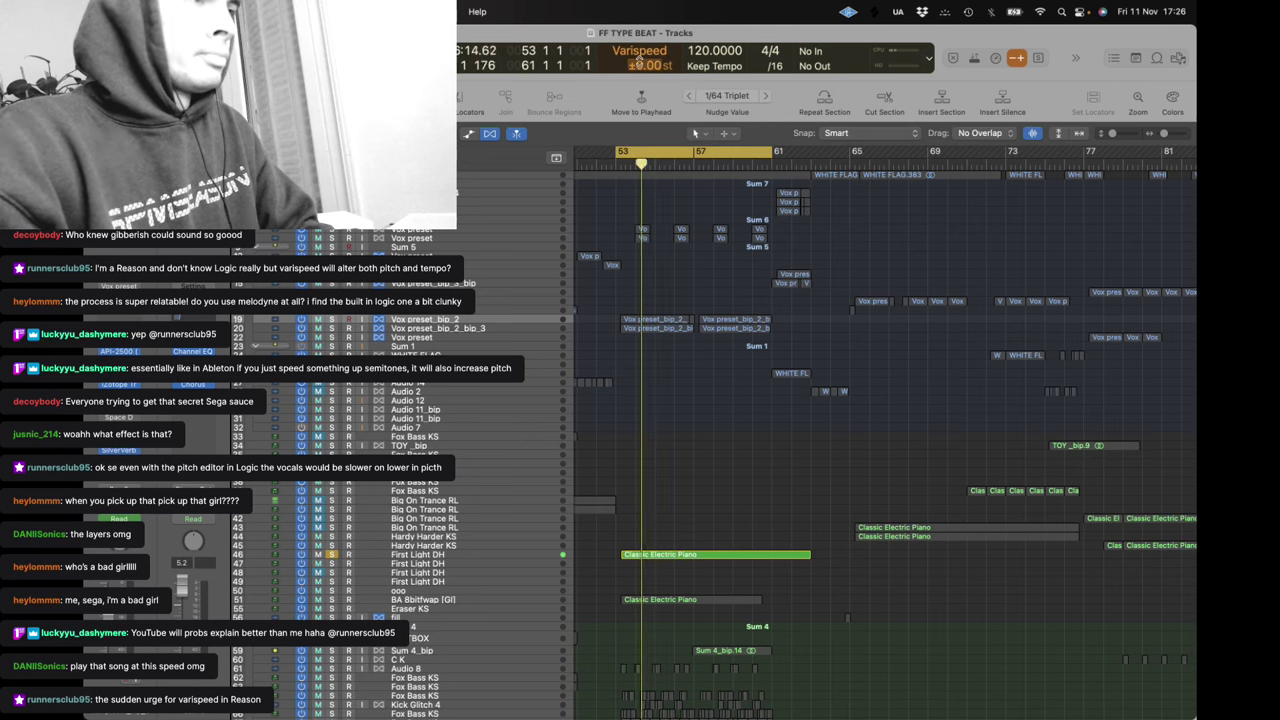
Open the First Light DH Classic Electric Piano region in the Piano Roll, examine its chord notes, and close the editor
double_click(690, 555)
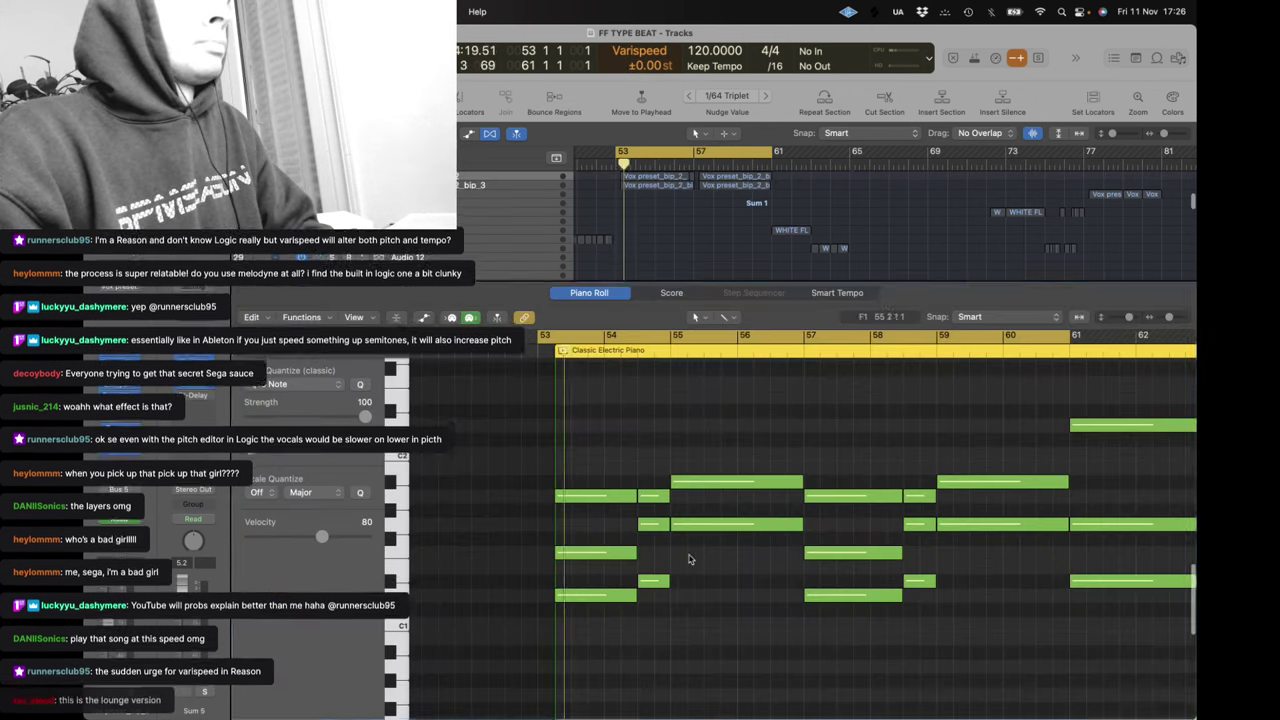
scroll(680, 637, right, 3)
scroll(711, 507, down, 4)
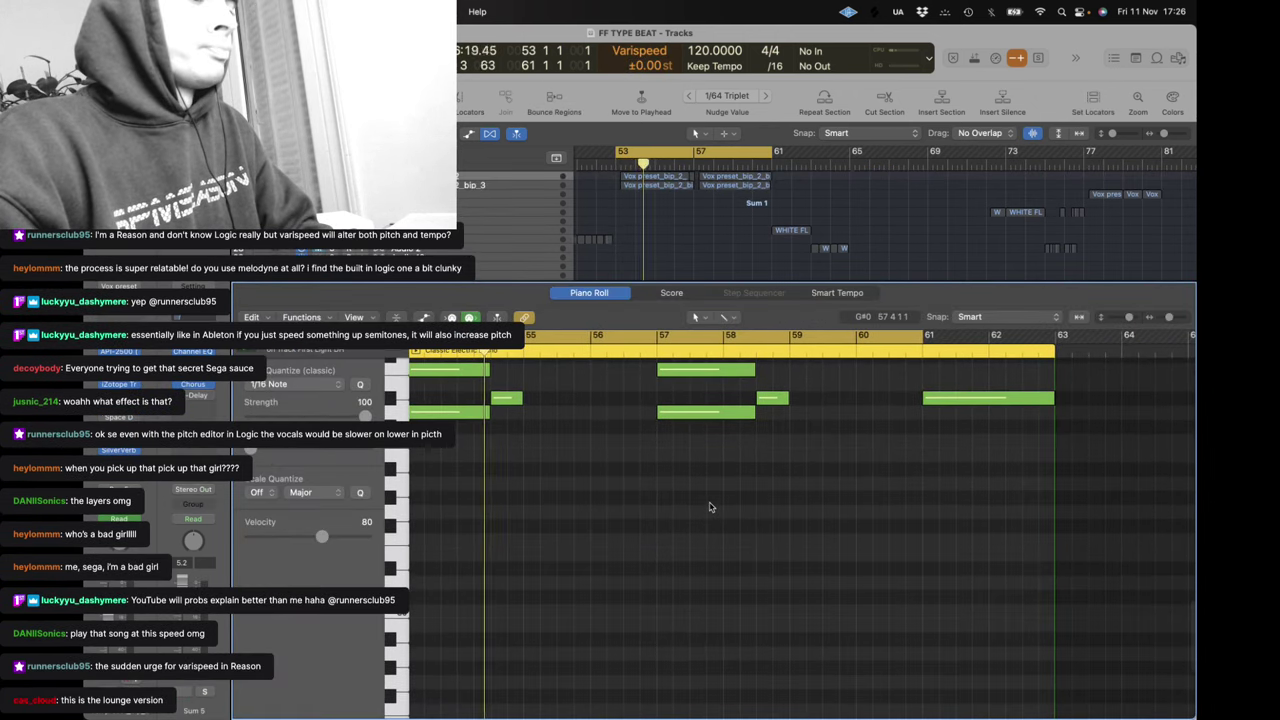
scroll(708, 470, up, 3)
double_click(670, 282)
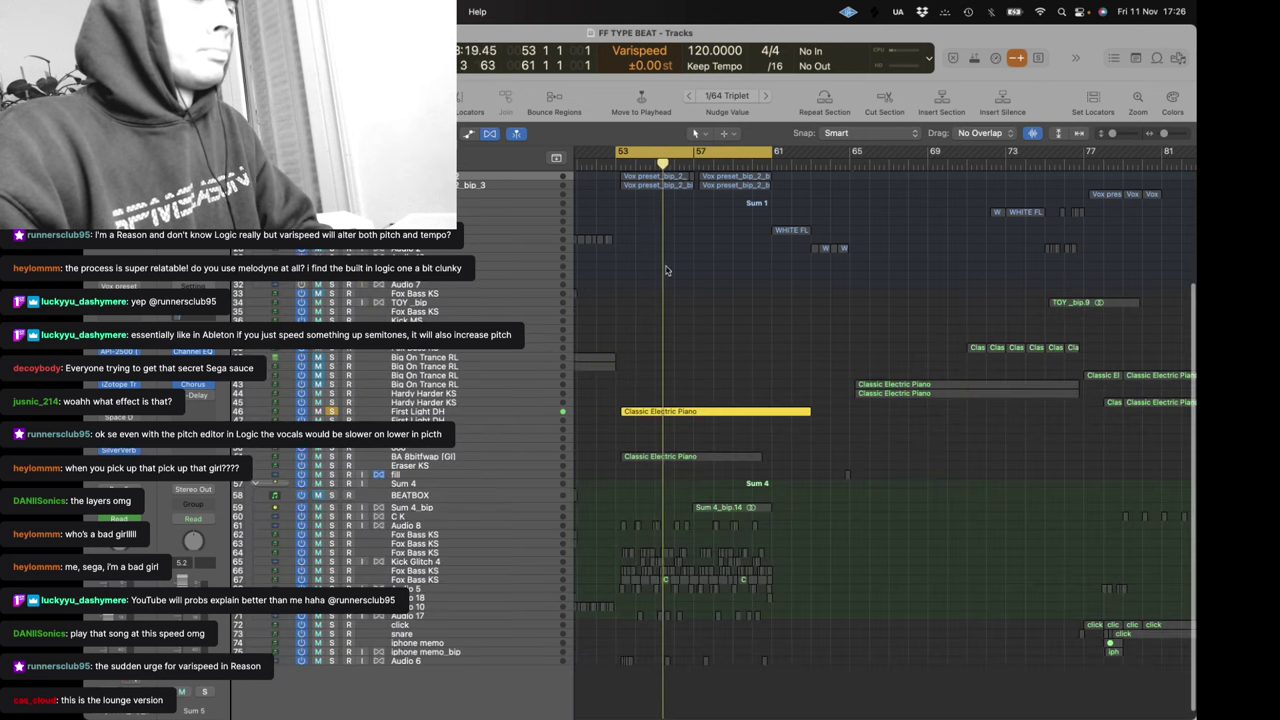
Set the Varispeed to +4.00 semitones
double_click(640, 66)
text(4)
key(Return)
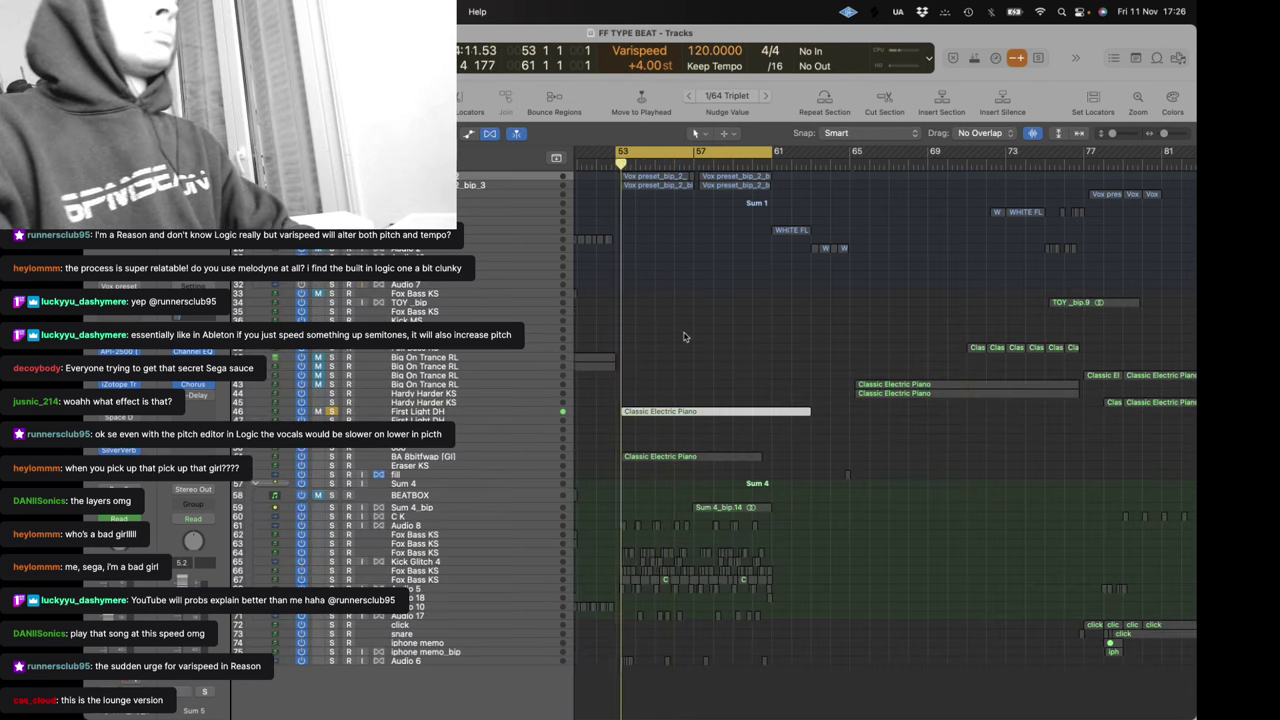
Move the cycle range to bars 61–63 and solo the Vox preset tracks of Sum 7 and track 14 with First Light DH
scroll(677, 317, up, 5)
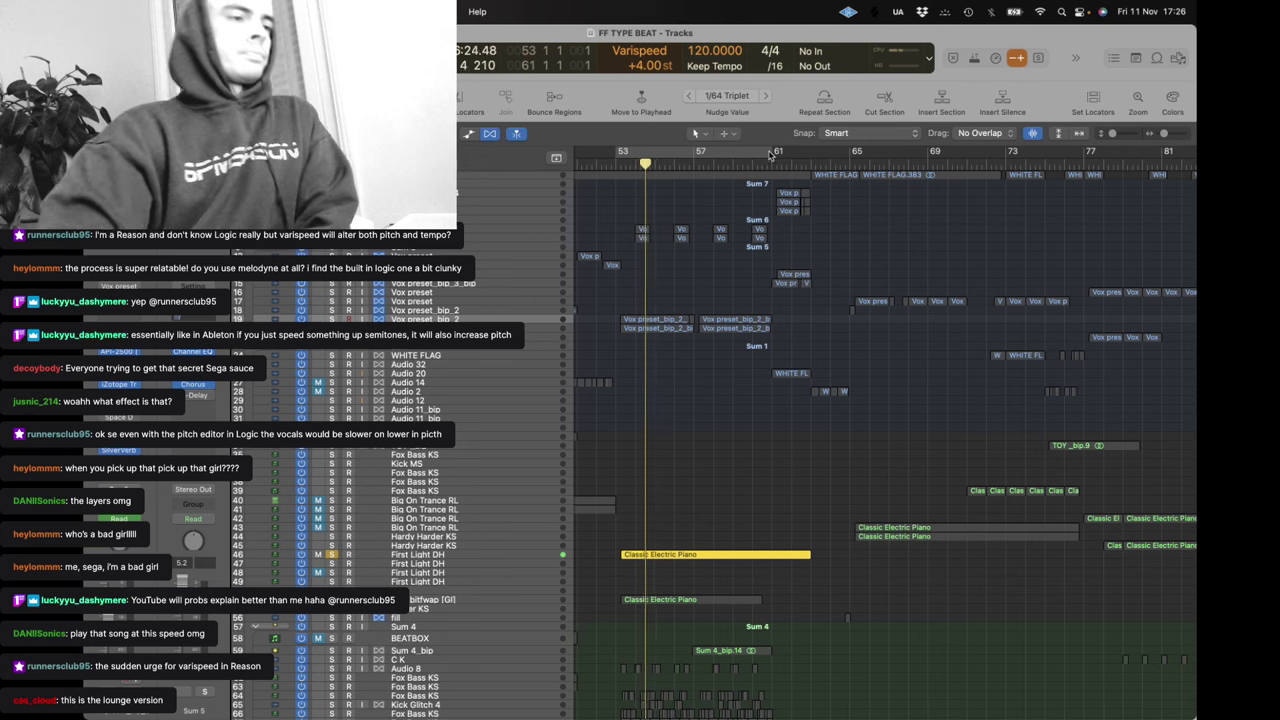
drag(773, 152, 807, 160)
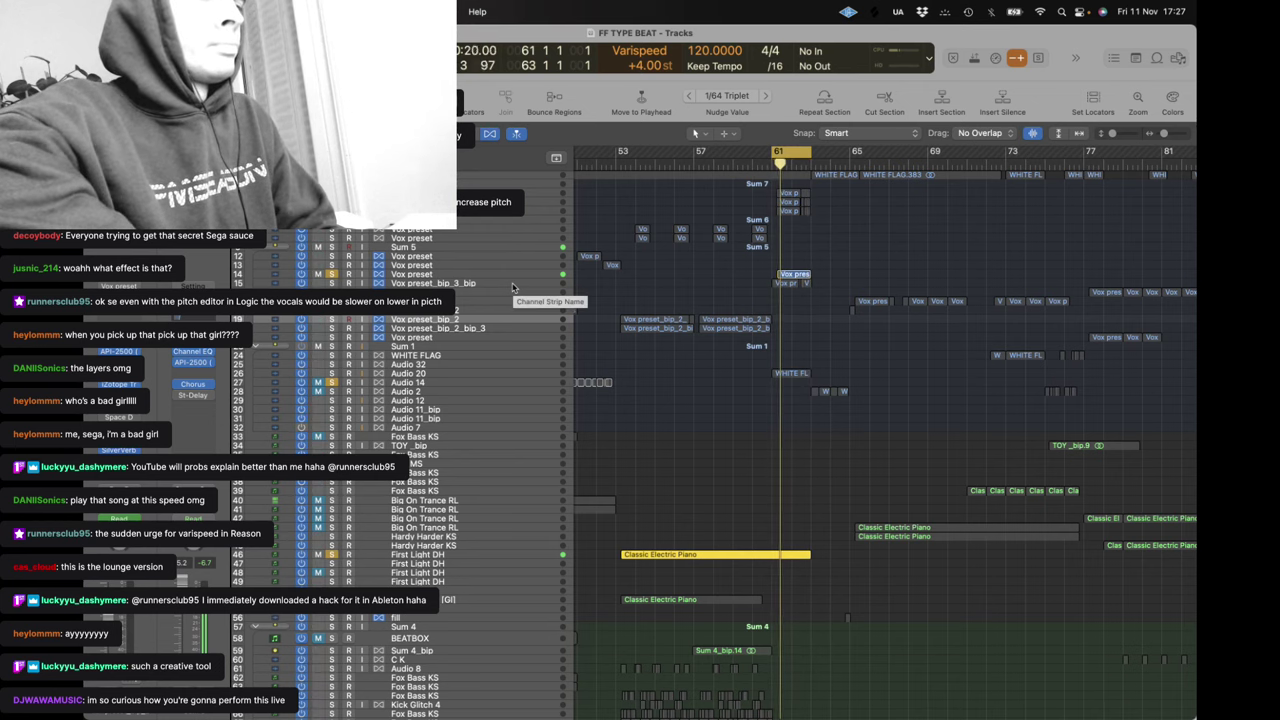
scroll(513, 288, down, 3)
scroll(388, 239, up, 3)
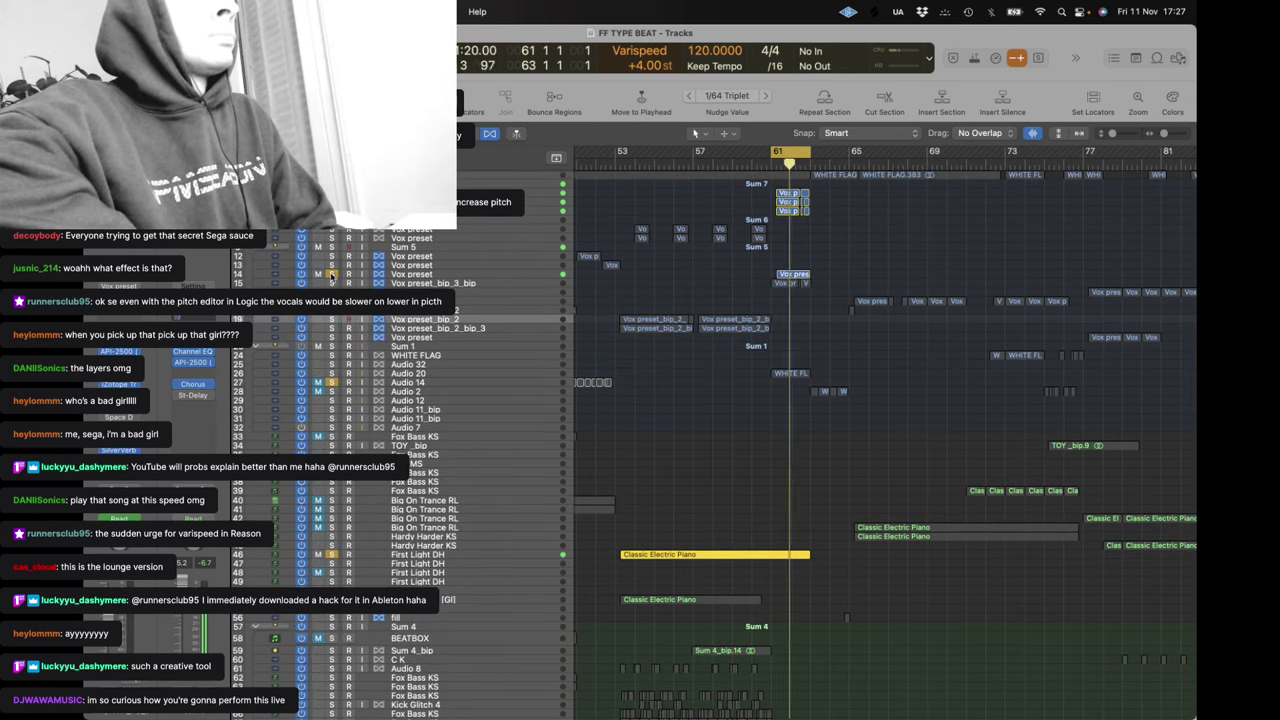
Select the first Sum 7 vocal track and solo Sum 5 vocal tracks 14 to 16 alongside the Sum 1 audio tracks
click(425, 193)
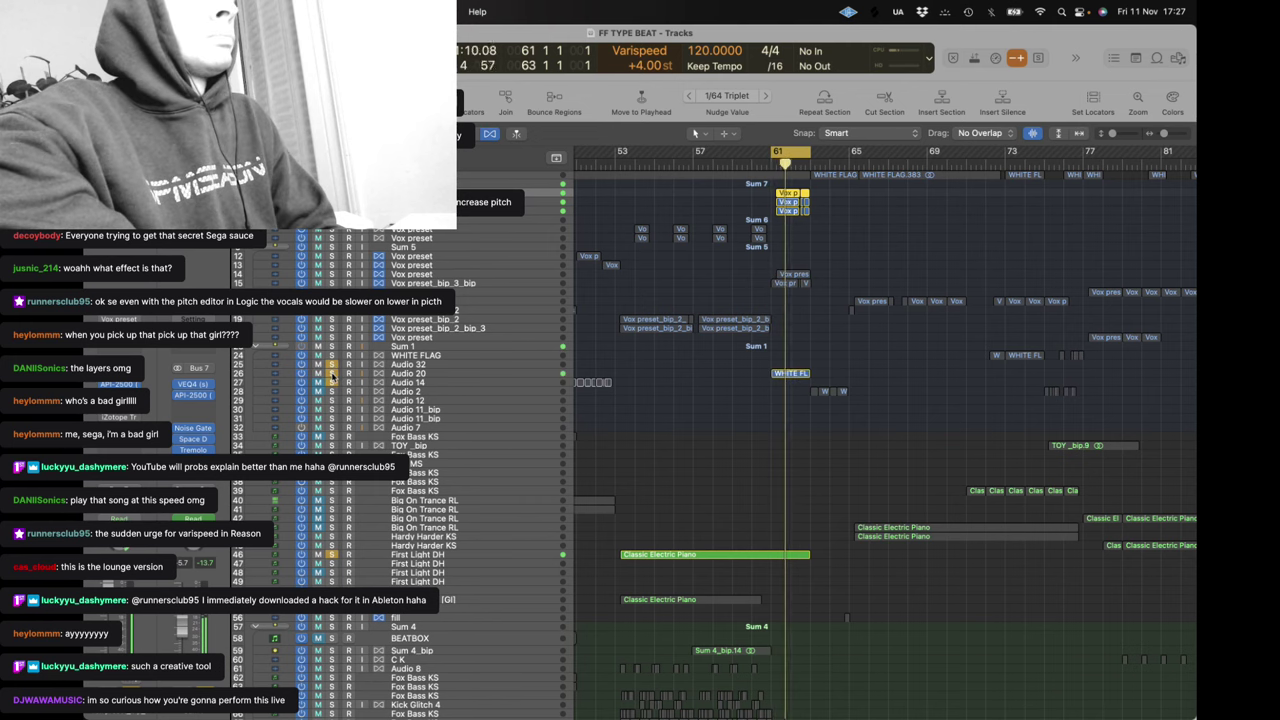
click(332, 292)
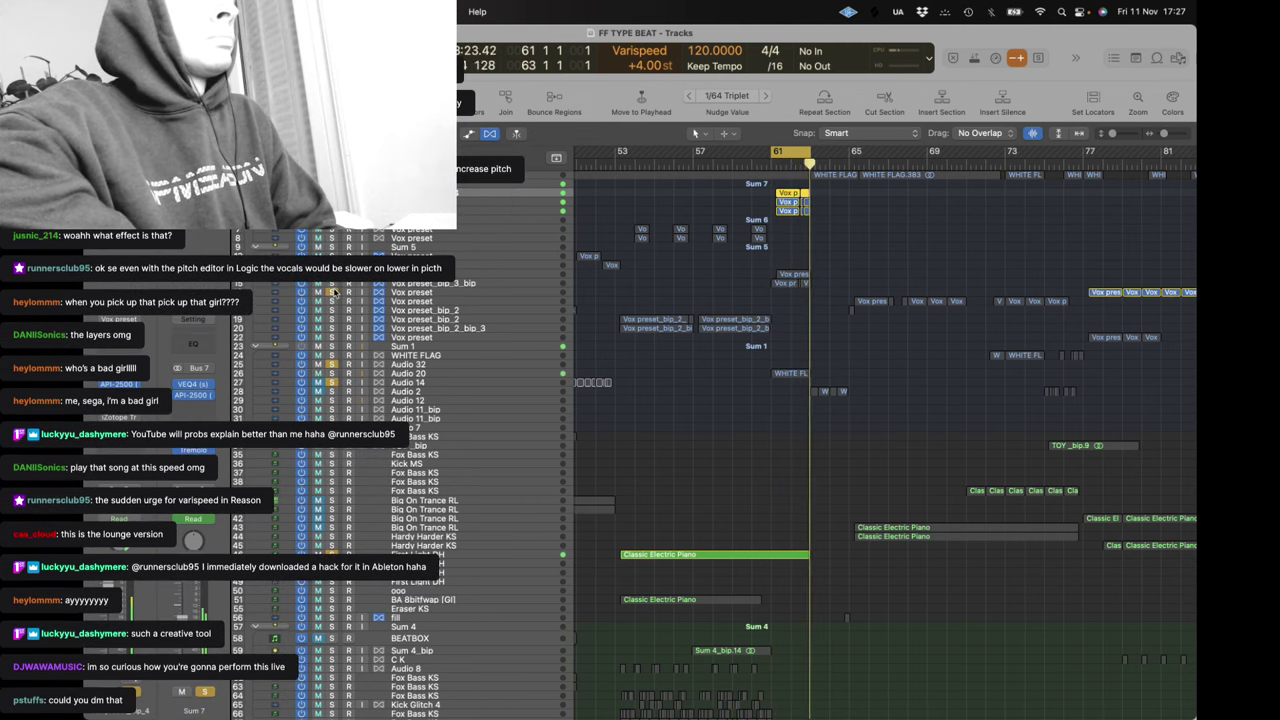
click(333, 274)
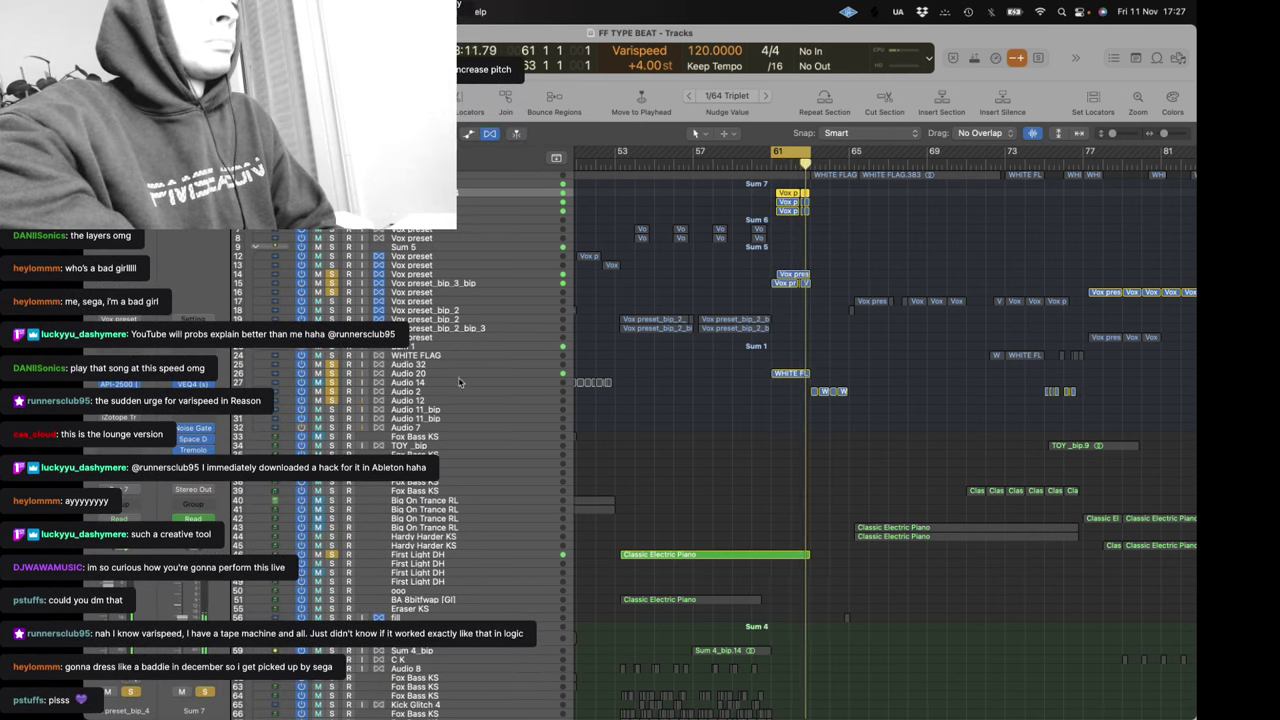
Unmute Audio 2, play the cycle range at bars 63–65, and shift the range a beat earlier to 62 4 – 64 4
scroll(475, 369, down, 5)
scroll(475, 369, up, 5)
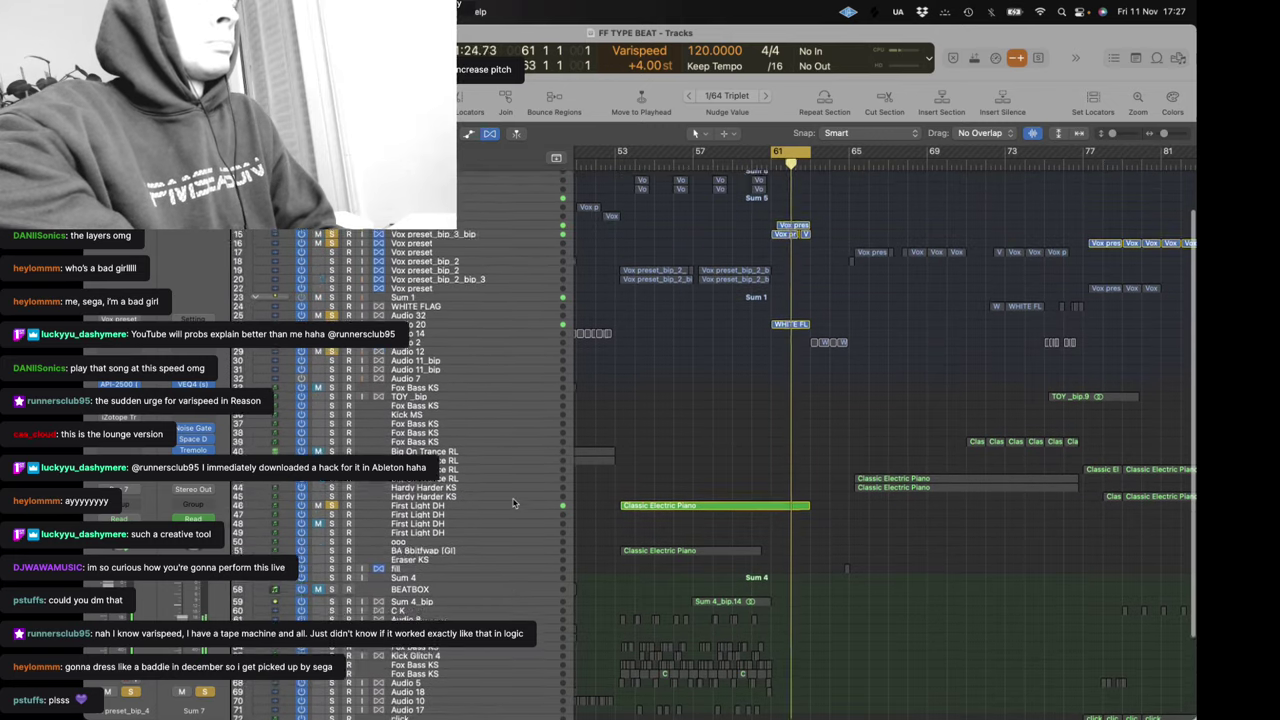
drag(795, 153, 829, 154)
key(space)
key(space)
click(319, 392)
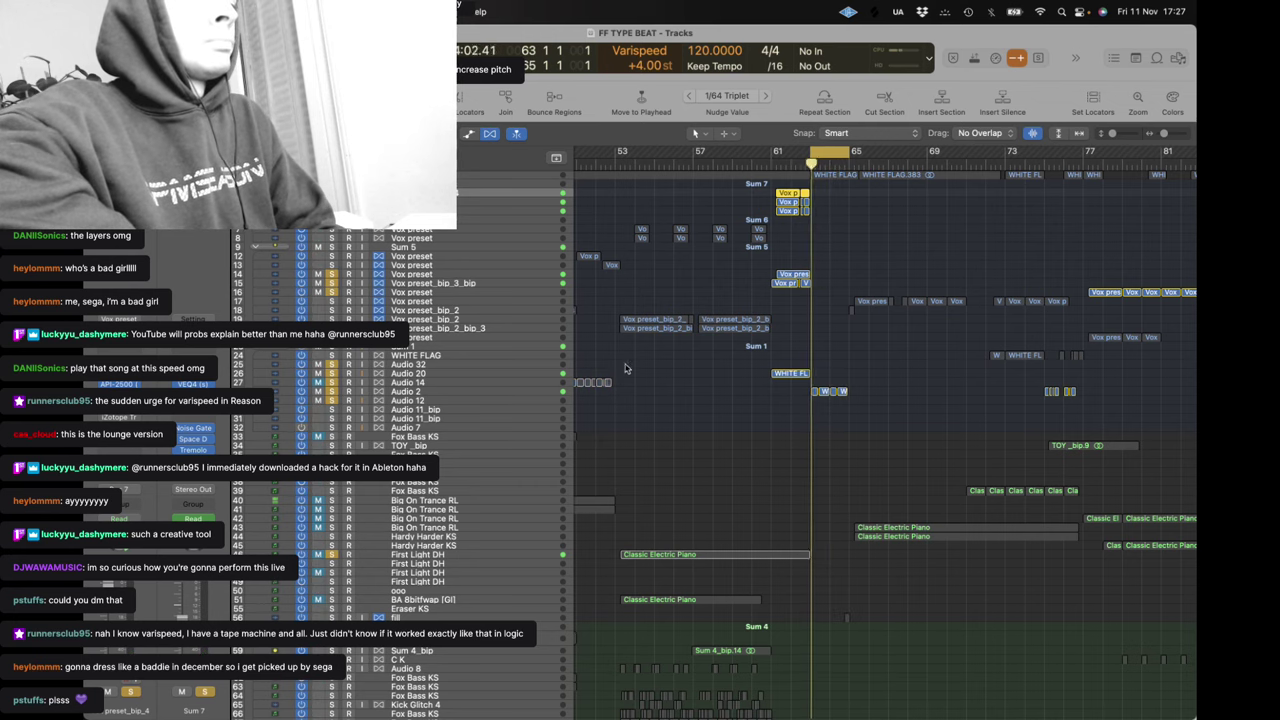
scroll(630, 372, right, 10)
scroll(650, 370, down, 2)
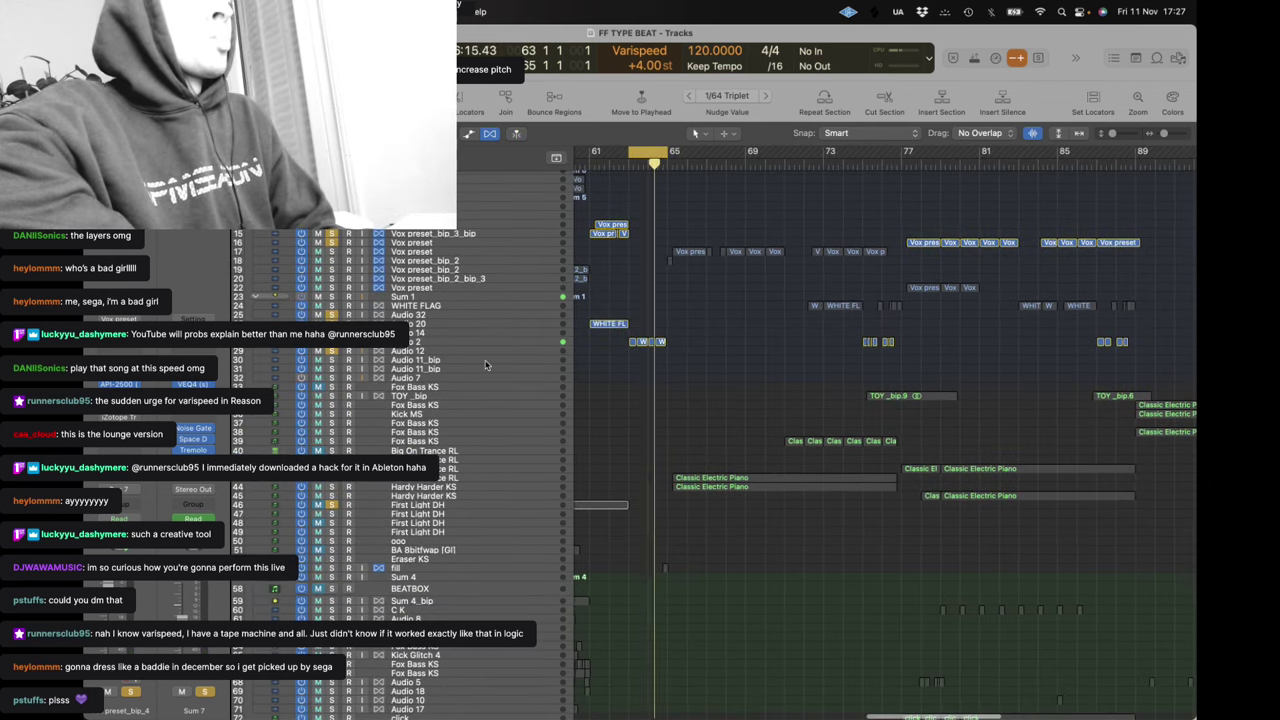
mouse_move(659, 153)
mouse_down()
mouse_move(693, 154)
mouse_move(654, 156)
mouse_up()
Examine the Flex Pitch notes of the selected Vox preset_bip_4 regions up close and return to the full arrangement
key(z)
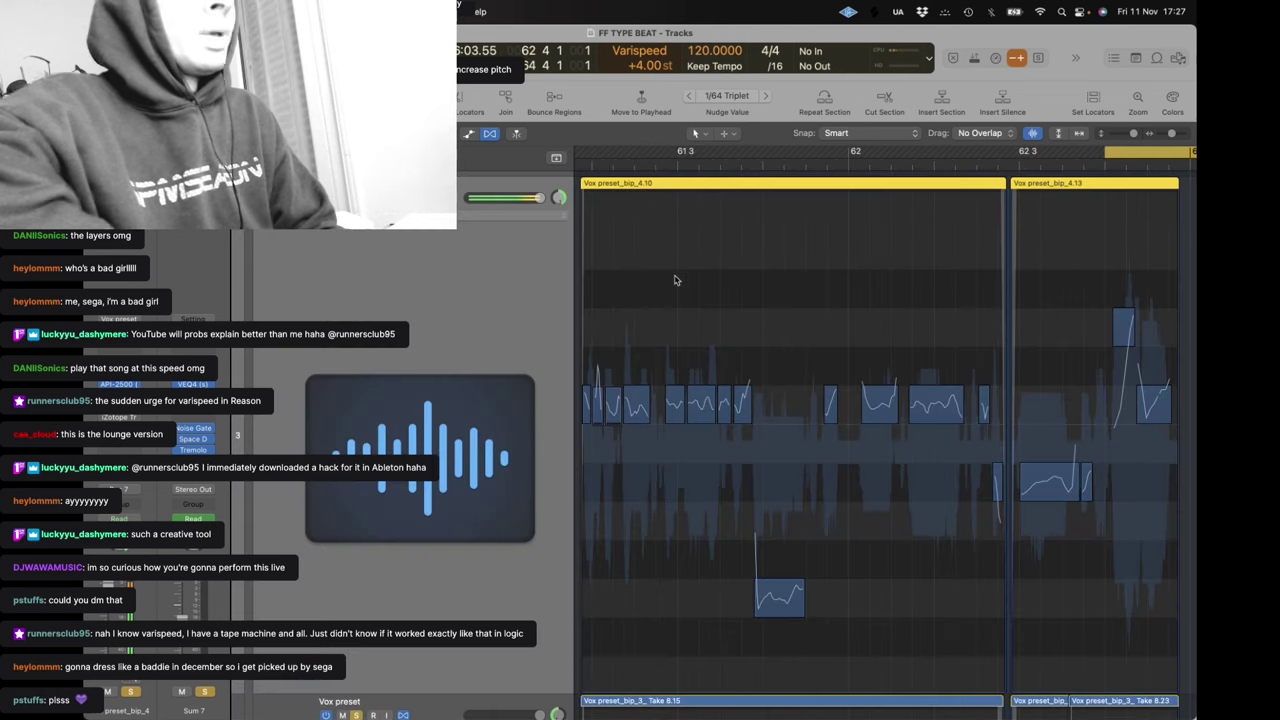
key(x)
key(x)
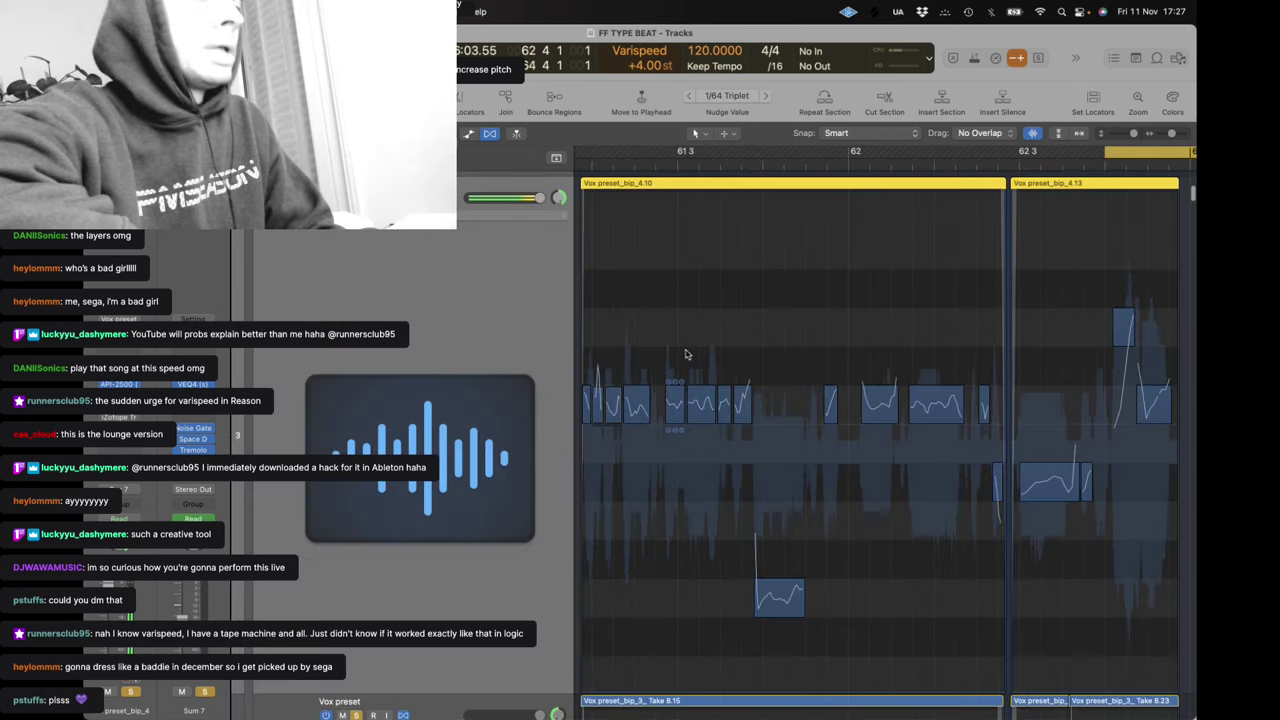
key(z)
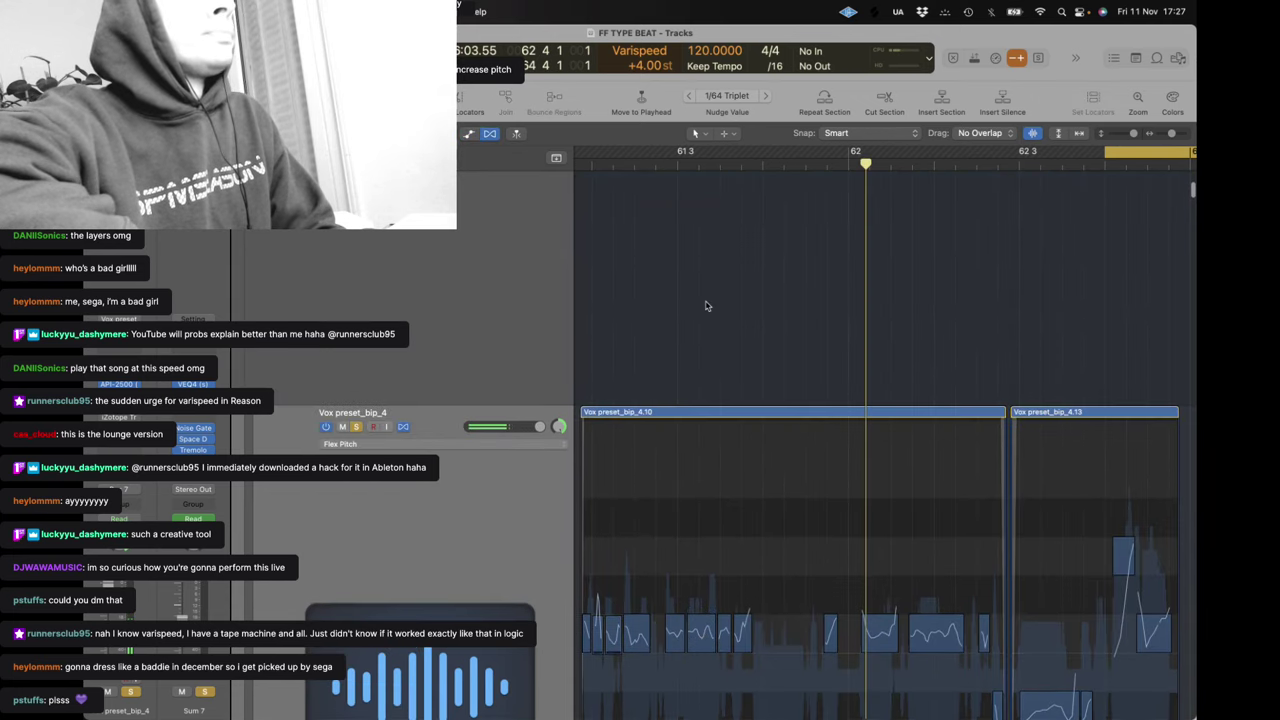
scroll(704, 317, down, 5)
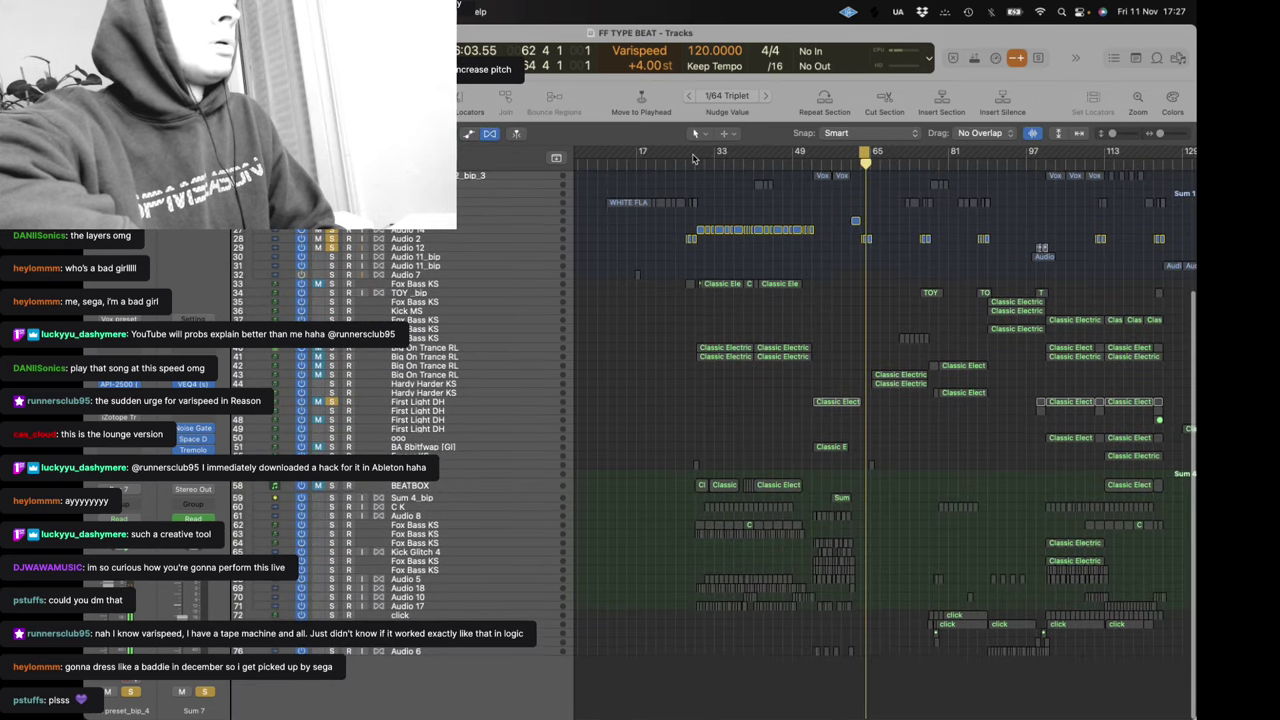
Set the cycle range to bars 29–53 and play it with Audio 14, Fox Bass KS tracks 62–63 and Audio 18 soloed
drag(692, 157, 812, 157)
key(space)
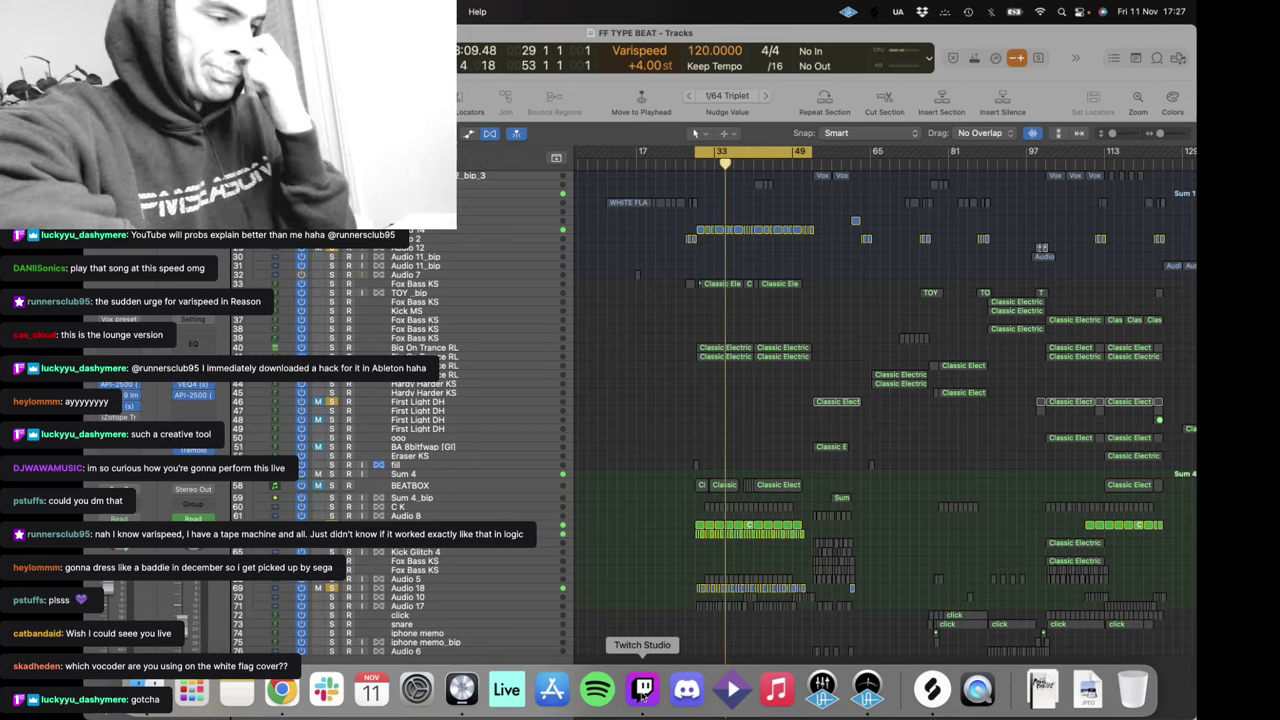
Switch to Twitch Studio to check the live stream's chat and return to the Logic Pro project
click(643, 690)
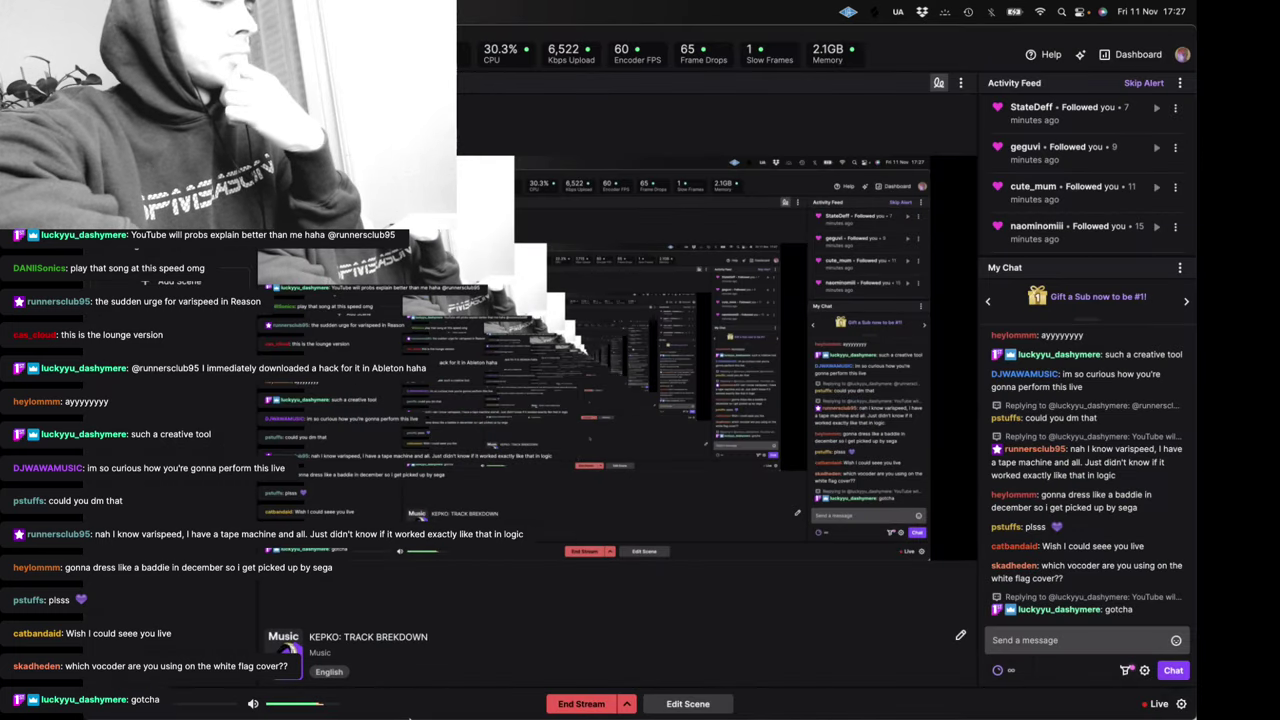
click(456, 698)
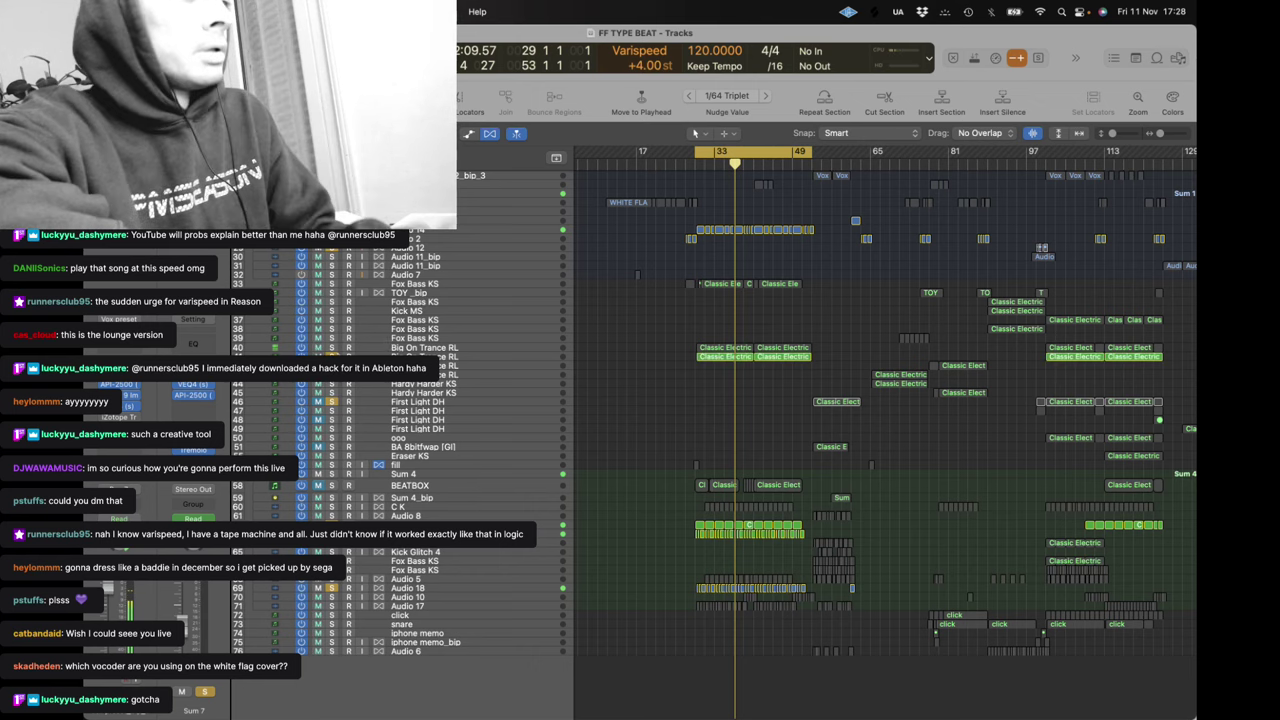
Restart playback from bar 29 and solo the Sum 4 percussion tracks from Sum 4_bip down to Audio 18
key(Return)
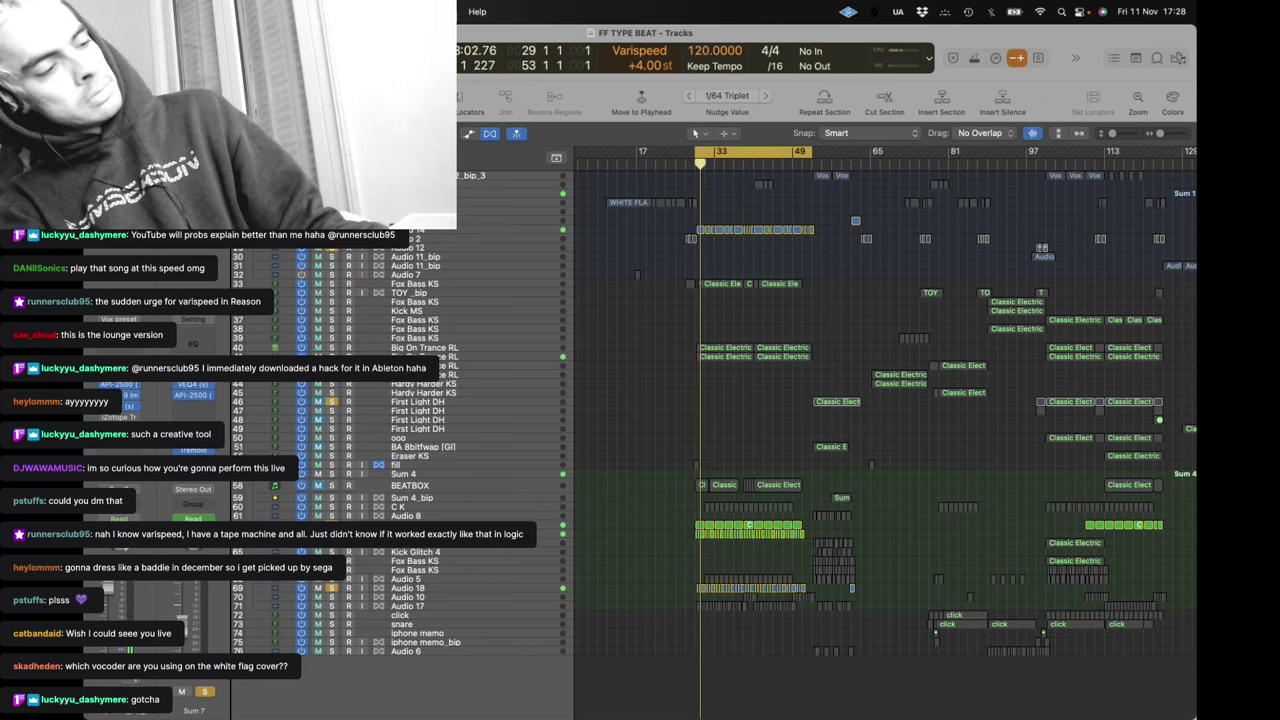
scroll(509, 433, up, 5)
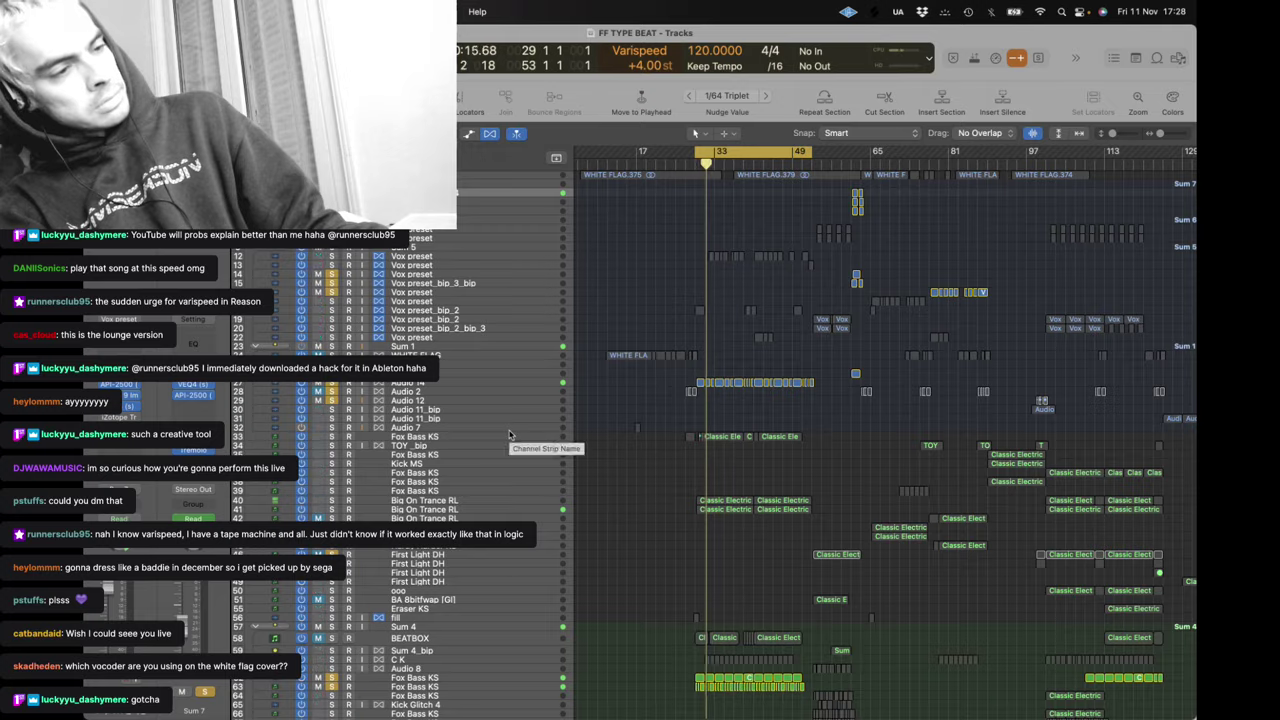
scroll(509, 433, down, 5)
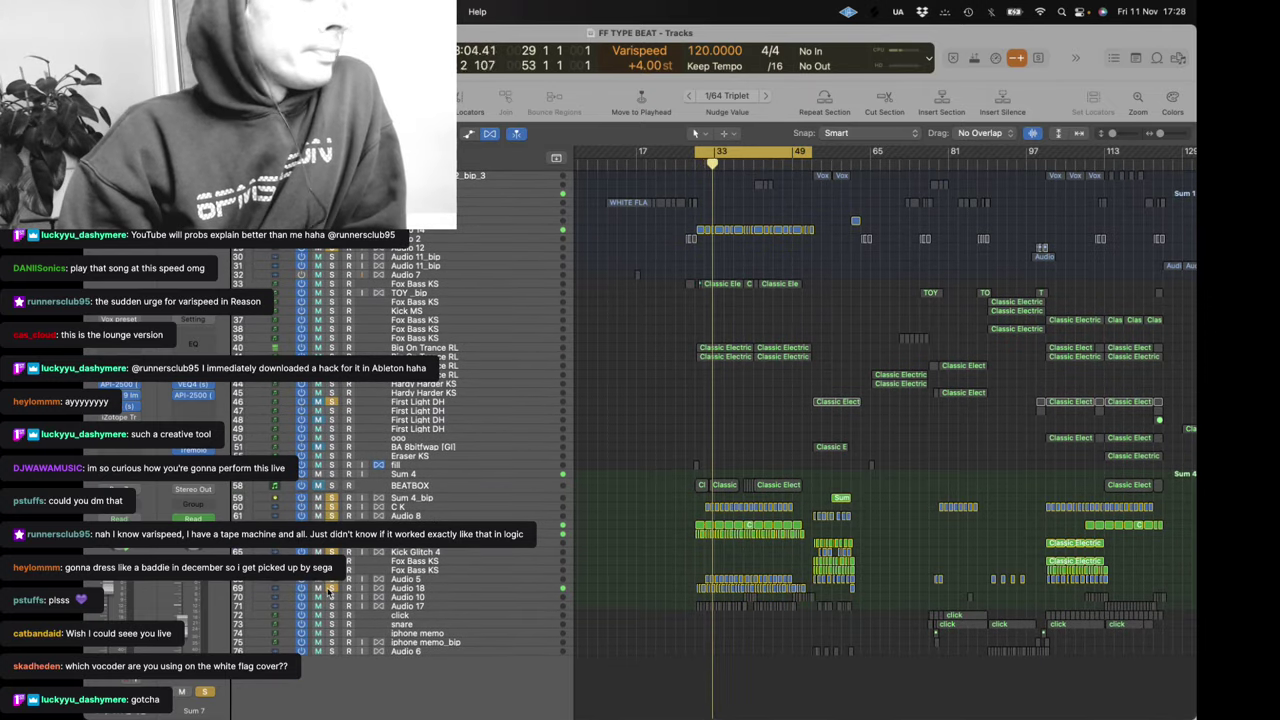
scroll(537, 520, up, 5)
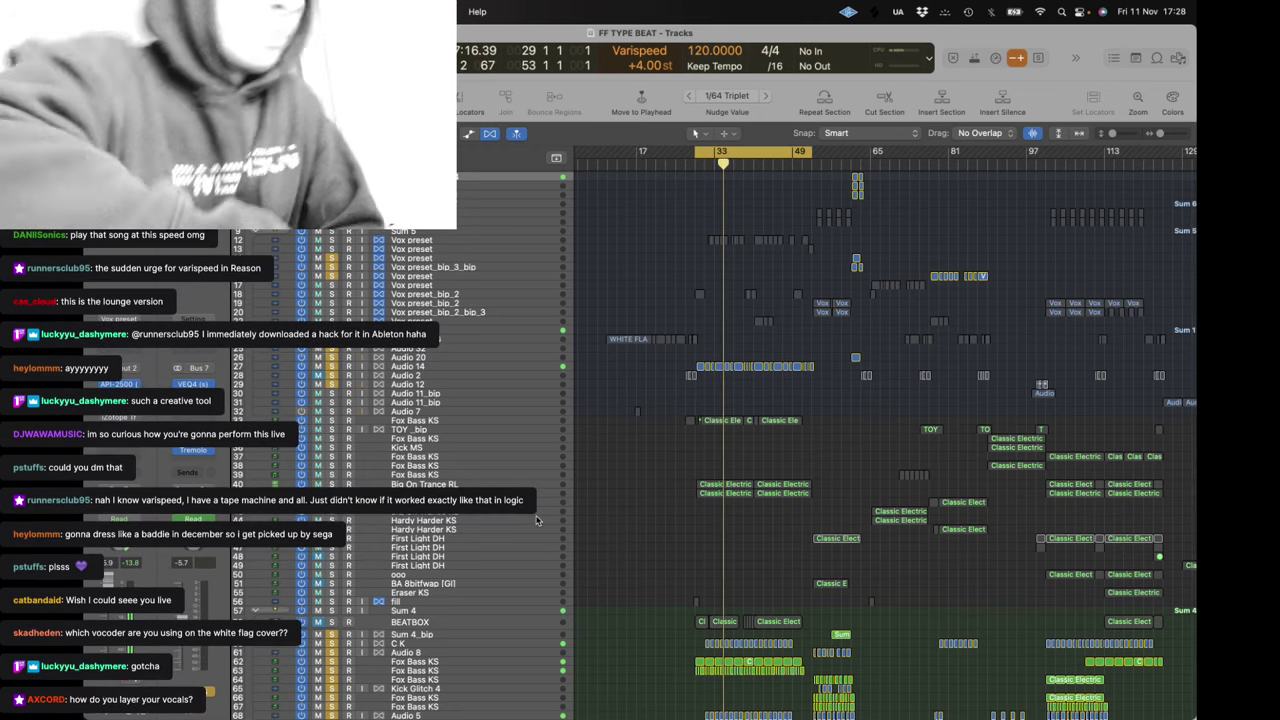
scroll(537, 520, up, 1)
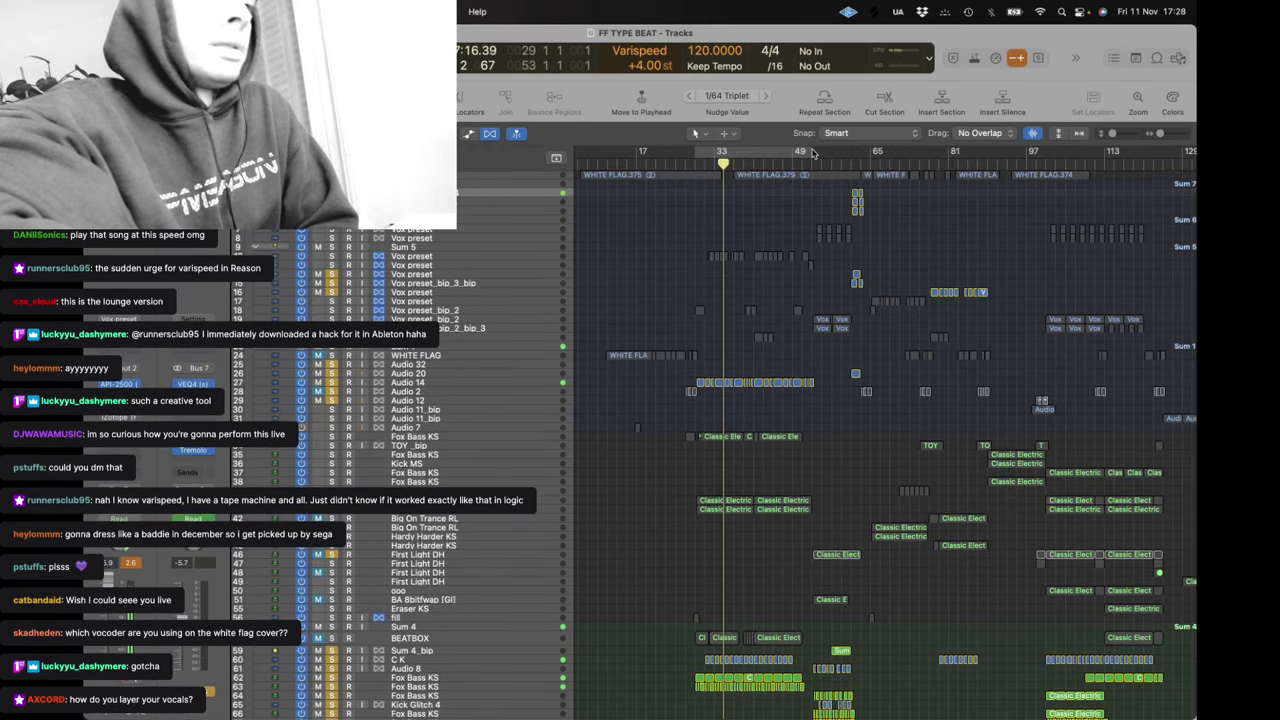
Move the cycle range to bars 61–65, play it, and shorten the range to bars 61–62
drag(812, 152, 866, 152)
key(space)
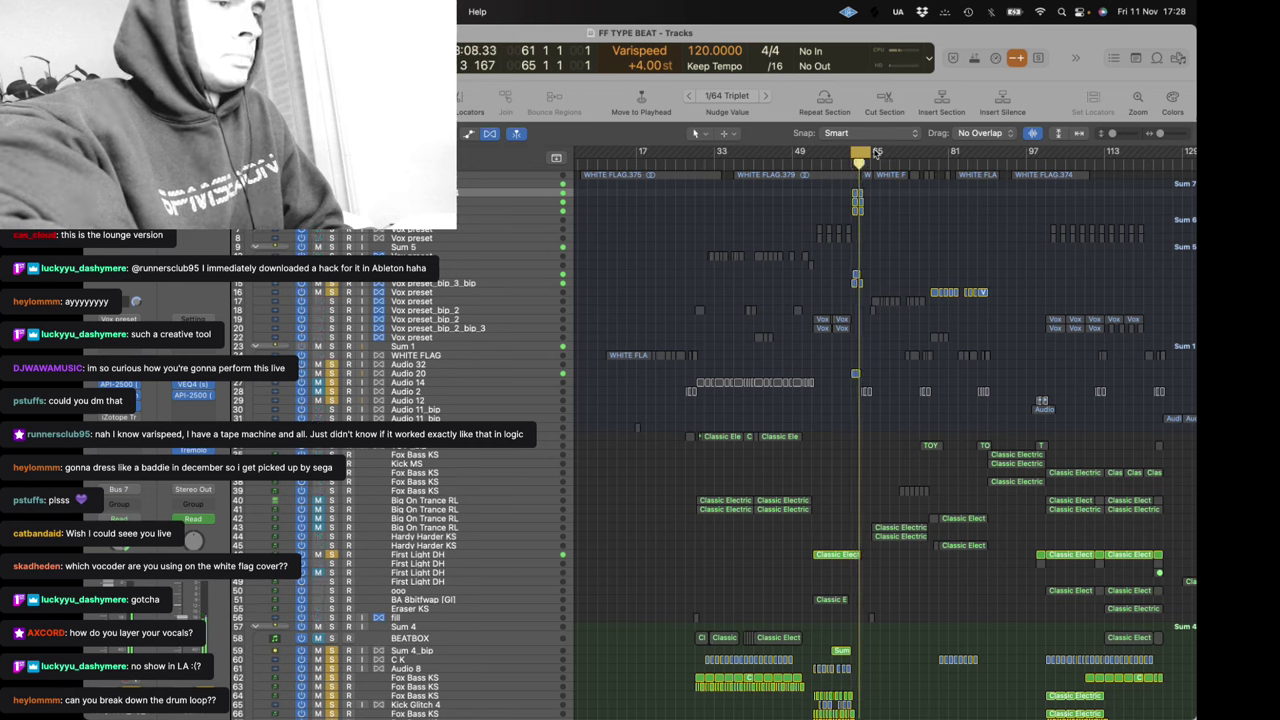
drag(872, 152, 862, 151)
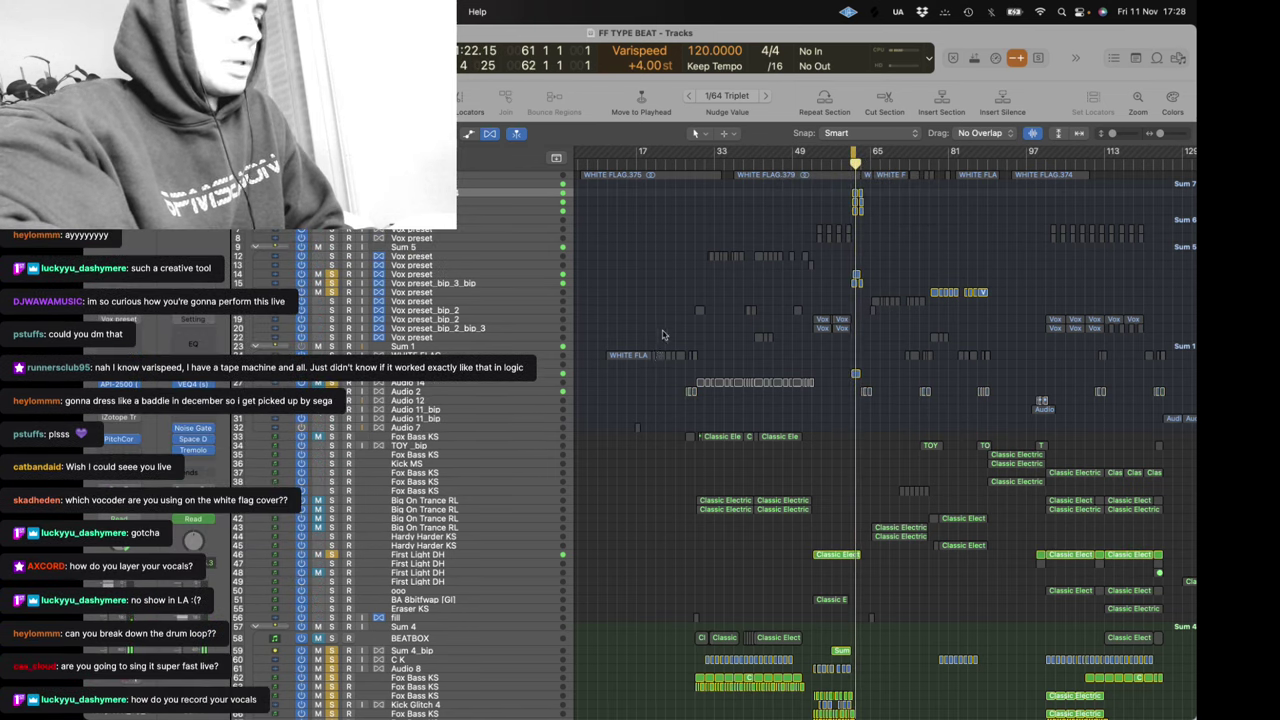
Set the cycle range to bars 29–49 and play it with Sum 5 Vox preset tracks 12 and 13 added to the solos
drag(700, 155, 790, 198)
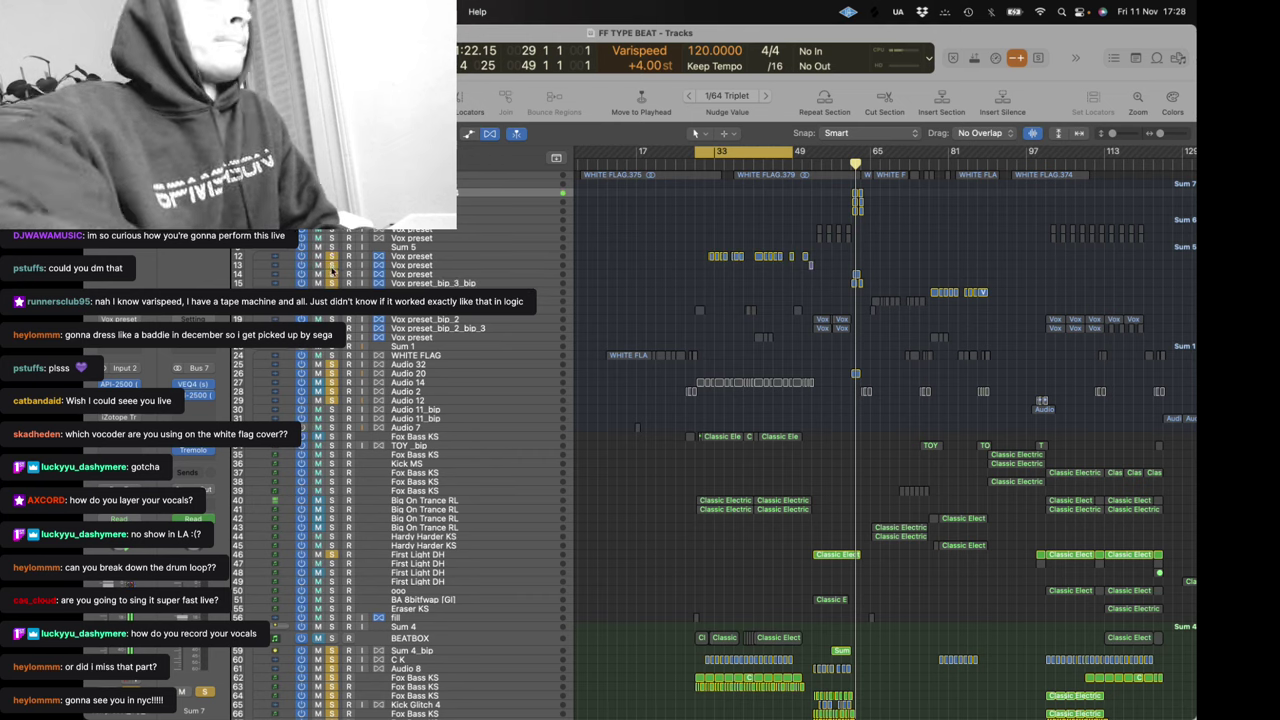
key(c)
key(c)
key(space)
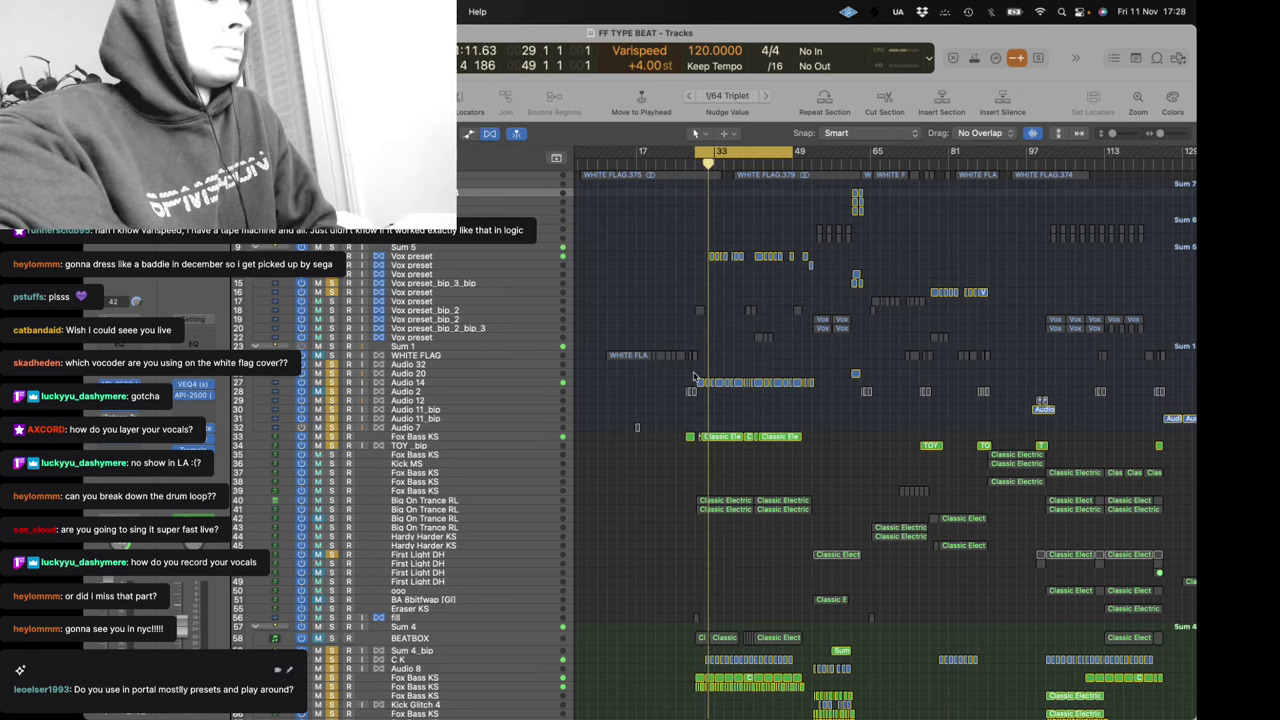
scroll(693, 376, right, 1)
scroll(620, 450, down, 6)
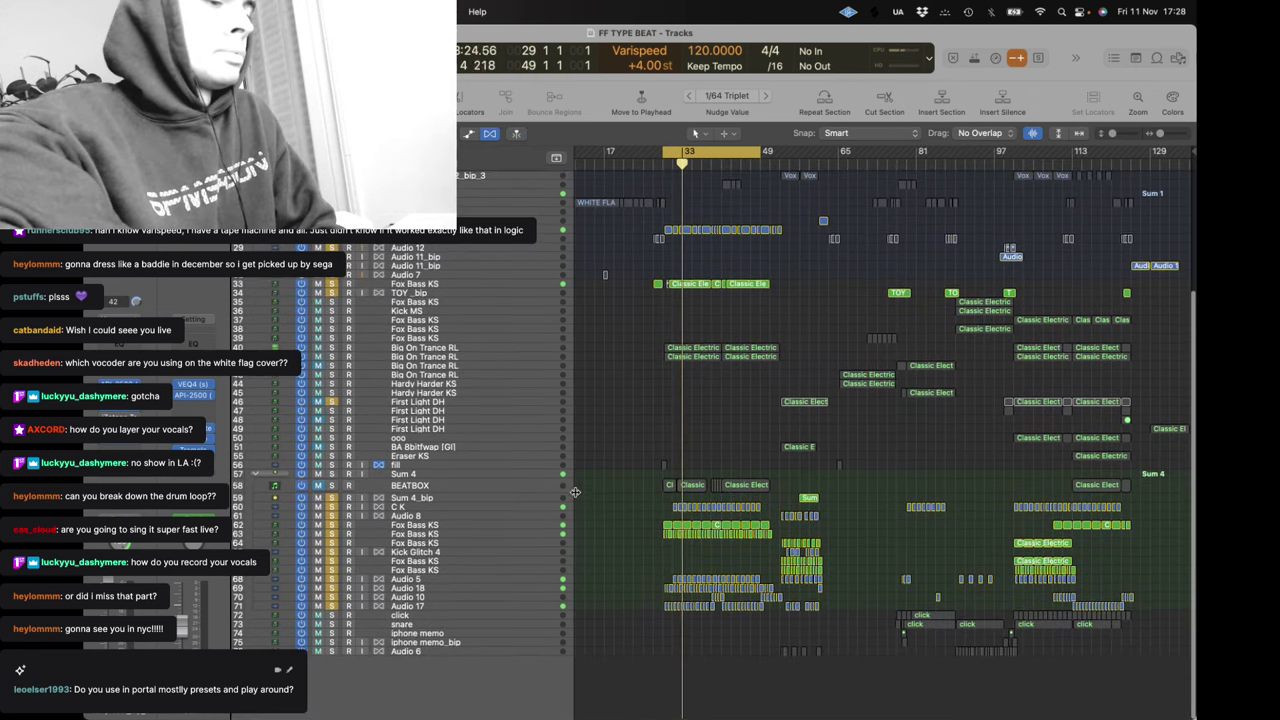
scroll(575, 491, up, 5)
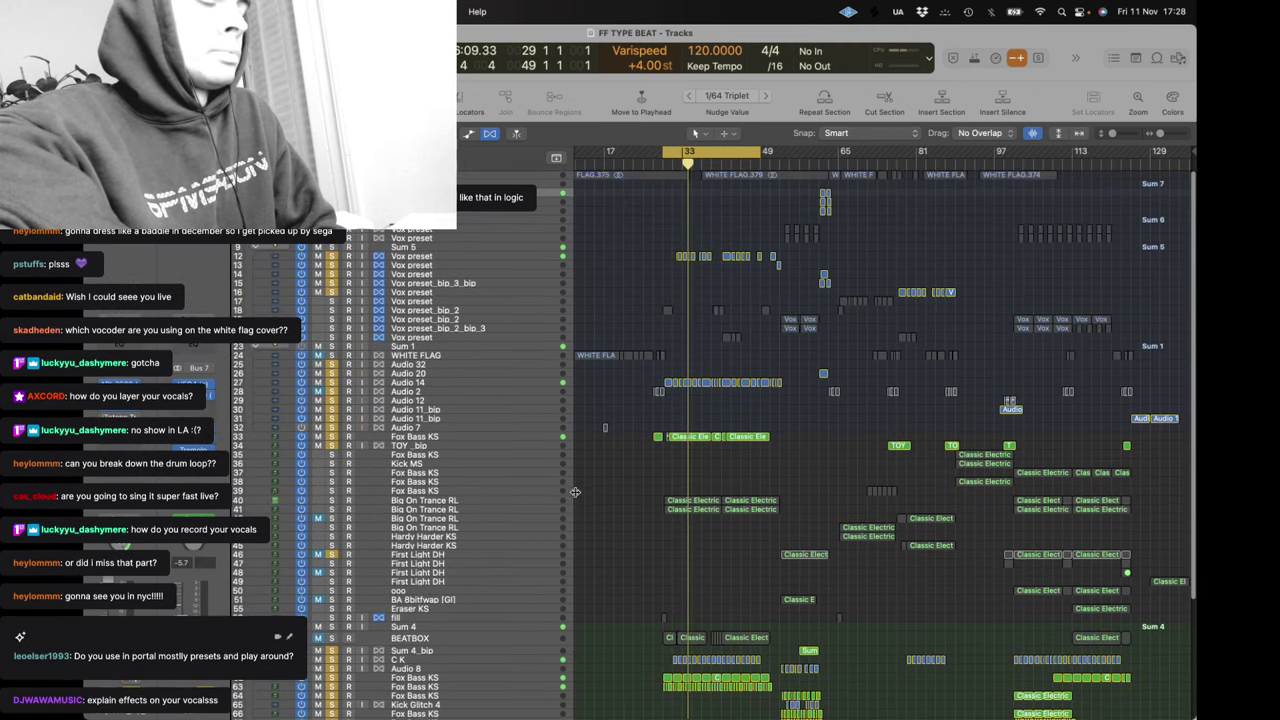
Select the Audio 14 track and make it the only soloed track
click(410, 391)
click(411, 375)
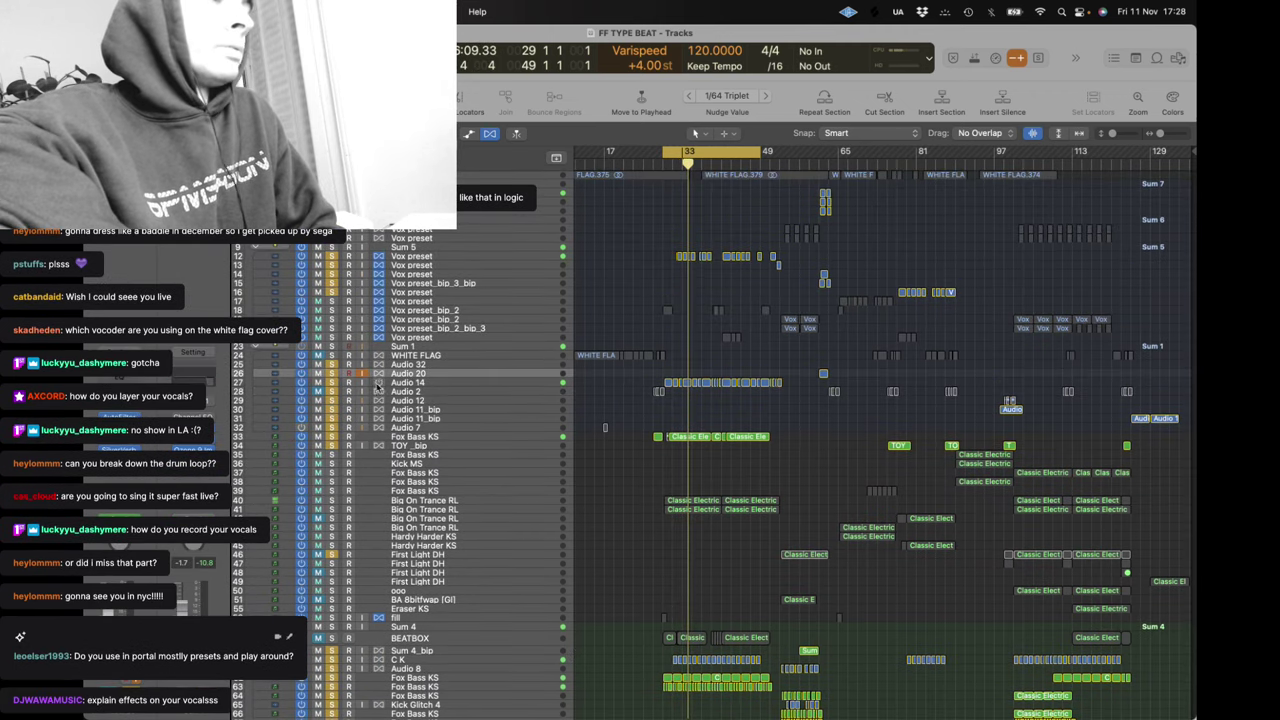
click(426, 384)
click(332, 382)
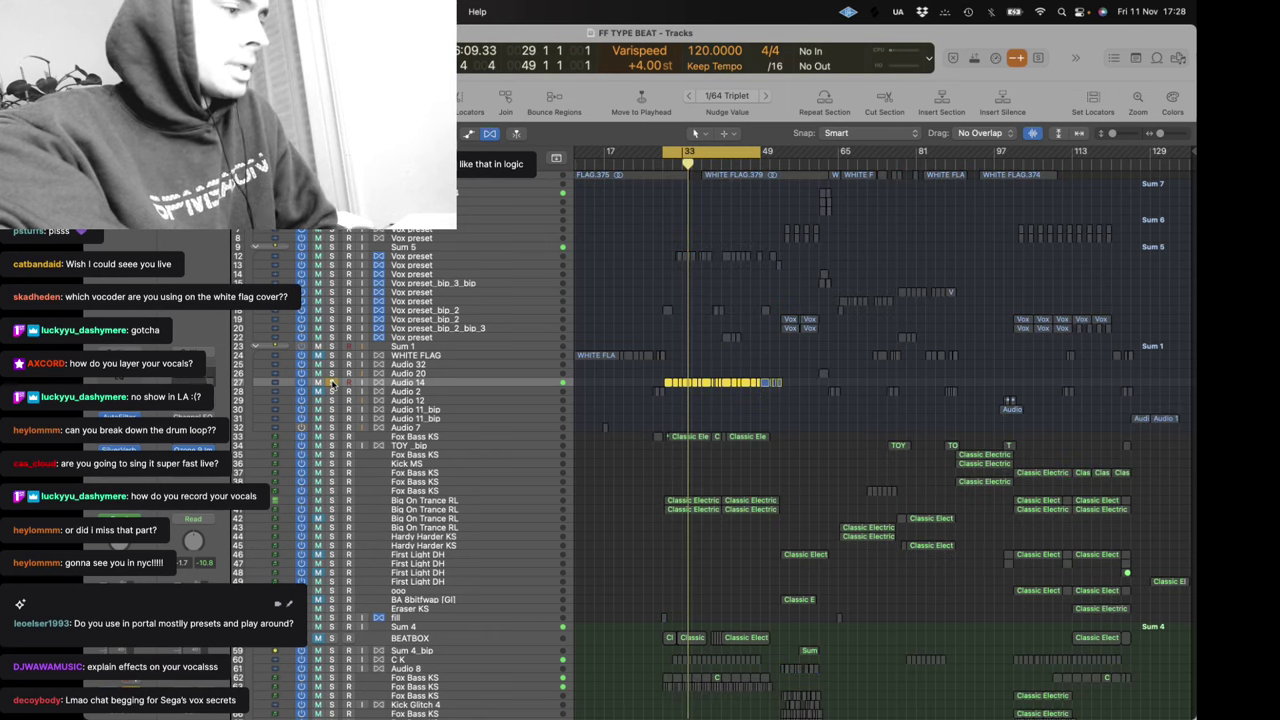
Solo Sum 5 Vox preset tracks 12 and 13 in place of Audio 14, and briefly open a plug-in on the vocal channel
click(331, 256)
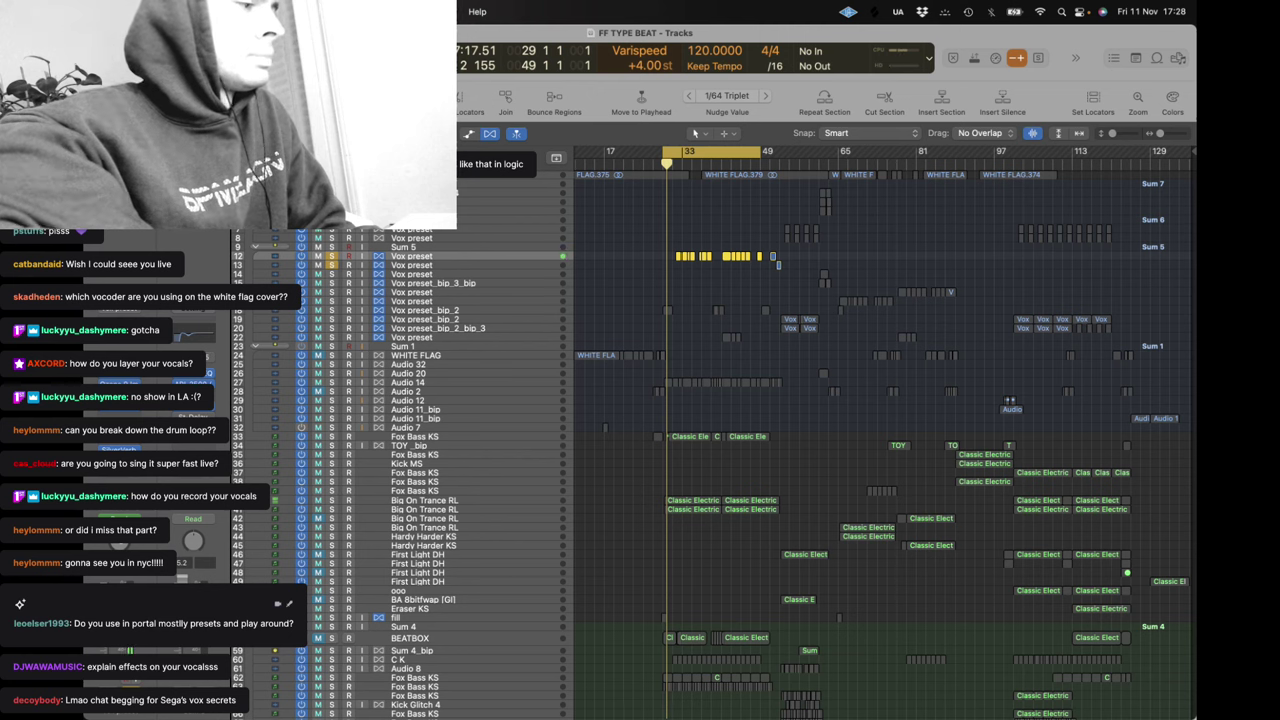
click(120, 373)
key(super+w)
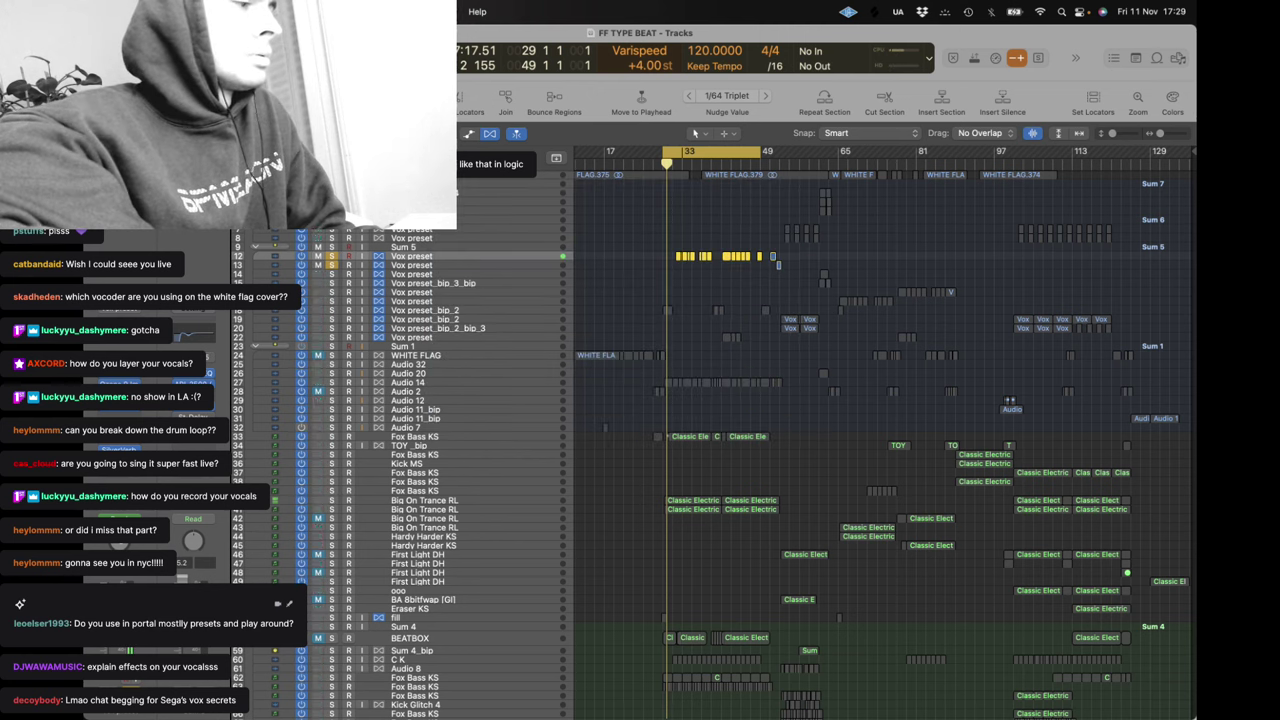
Set the cycle range to bars 33–35 and play the soloed vocals with Varispeed at 0.00 semitones
click(677, 152)
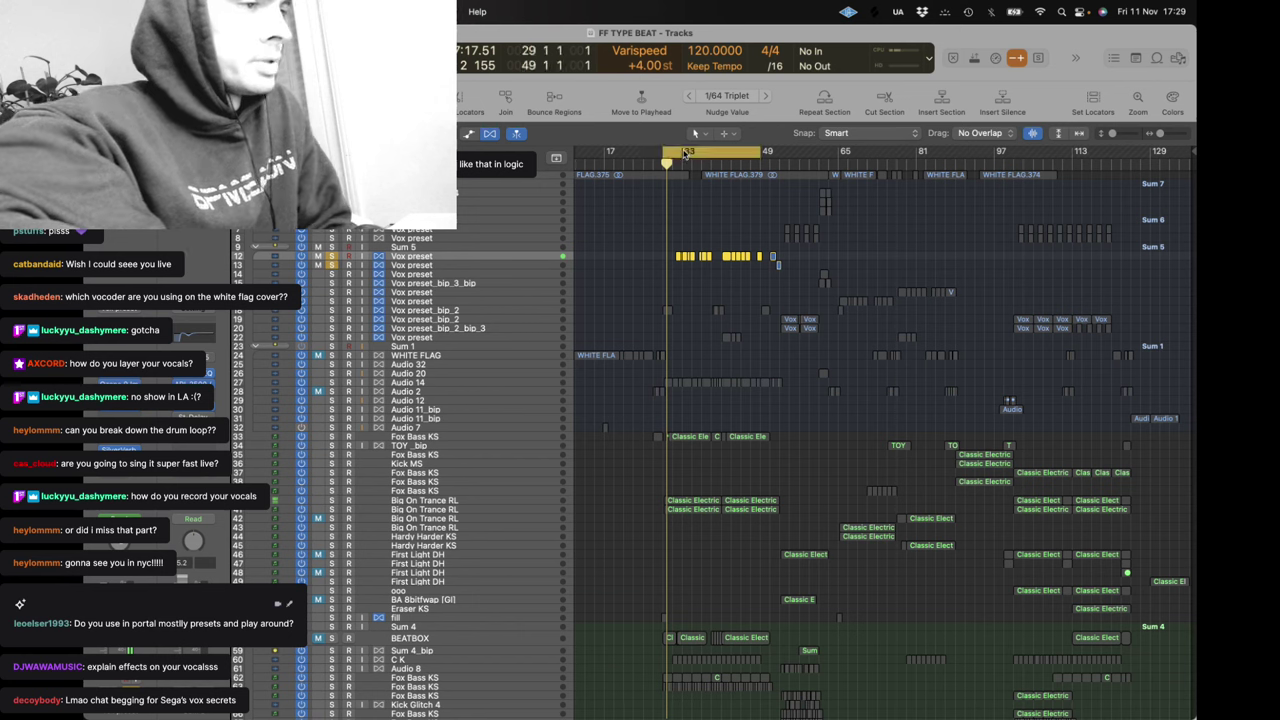
click(687, 152)
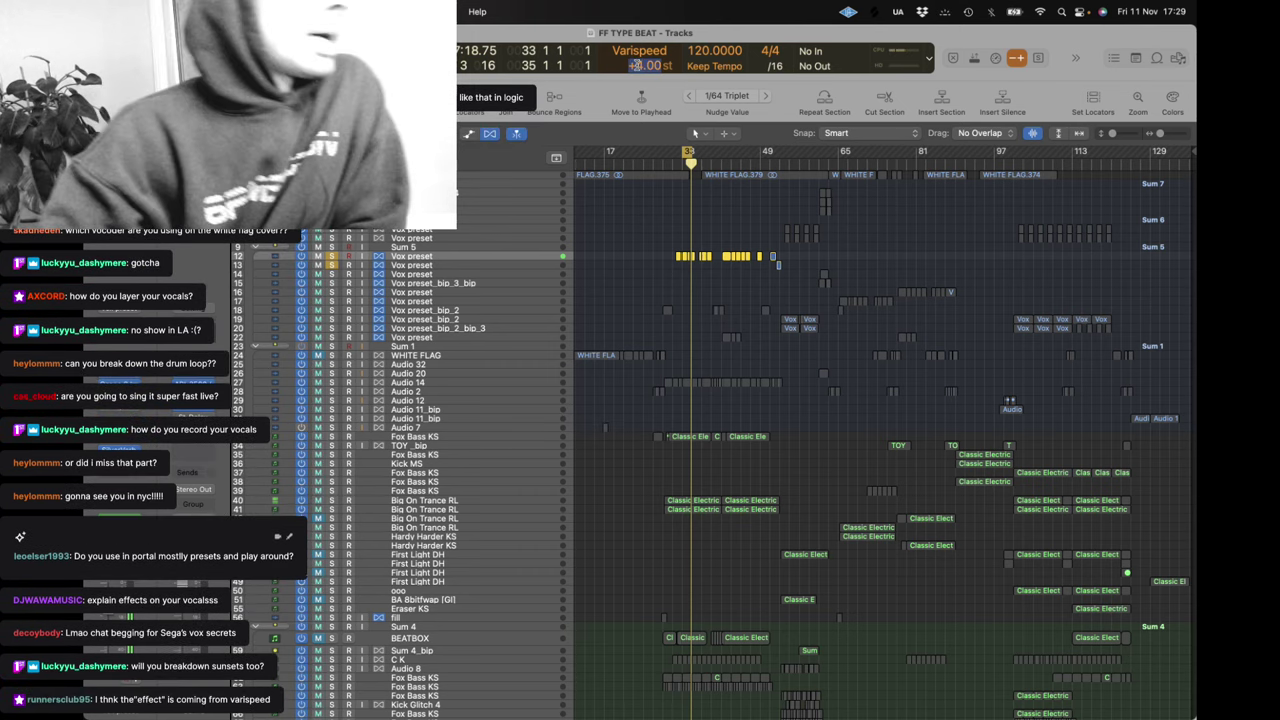
text(0)
key(Return)
key(space)
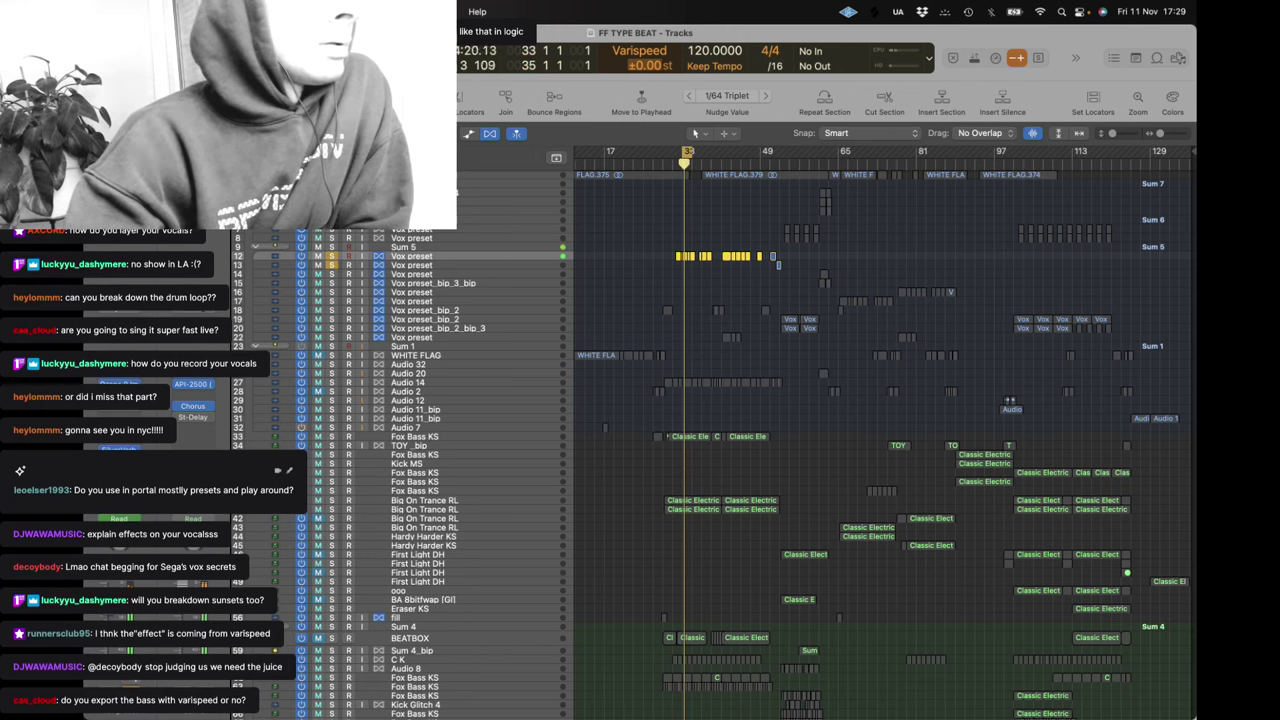
Set the Varispeed back to +4.00 semitones
click(655, 51)
click(681, 51)
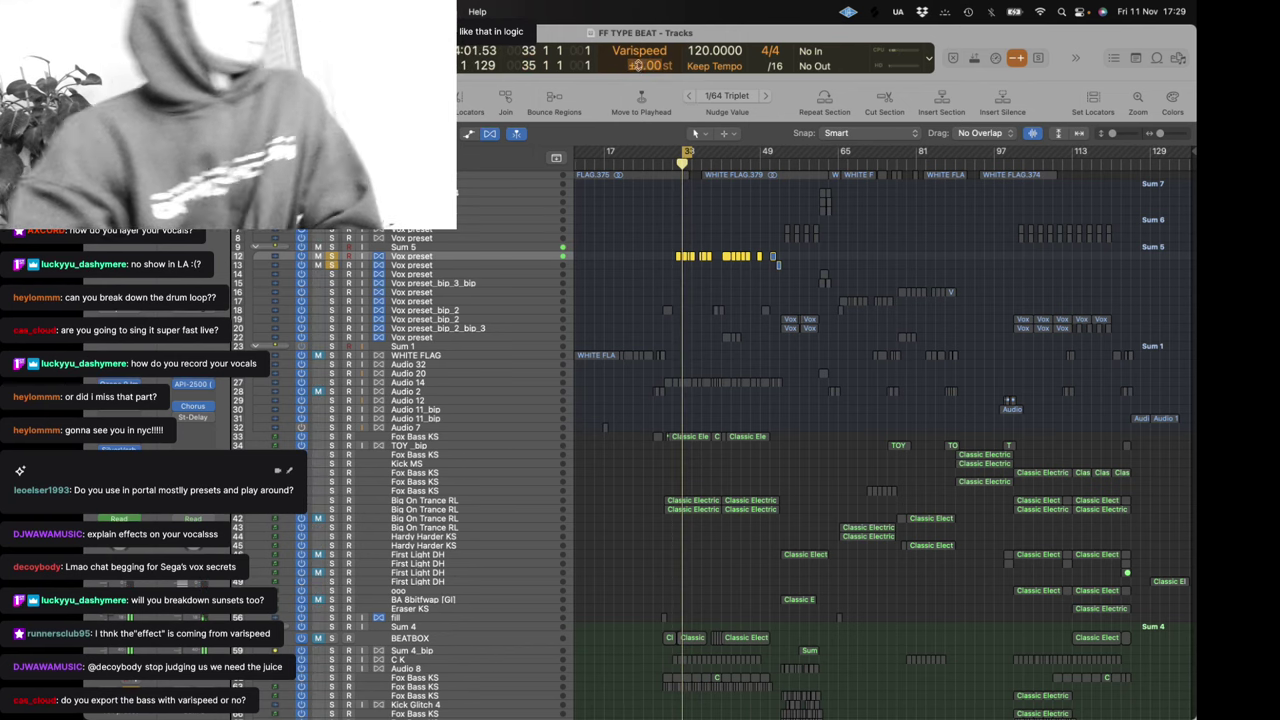
key(Return)
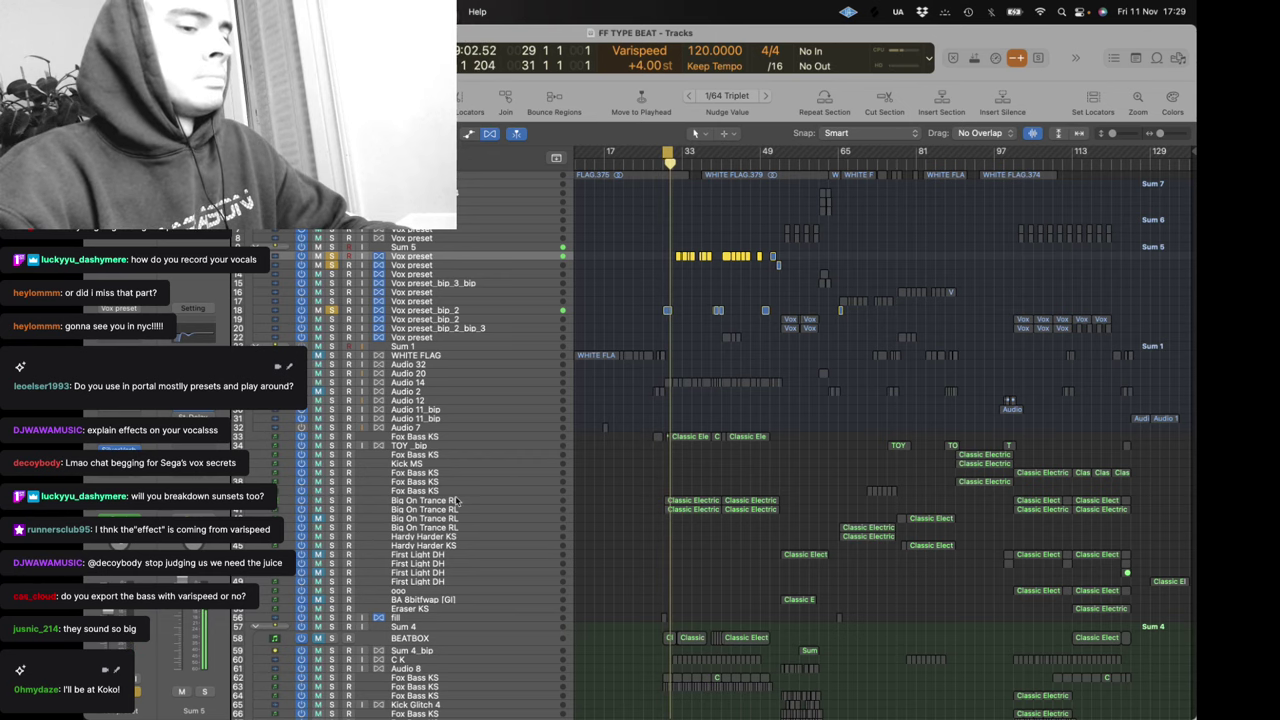
Set the cycle range to bars 33–37 and solo the percussion tracks from Fox Bass KS 67 down to click 72
scroll(430, 320, down, 5)
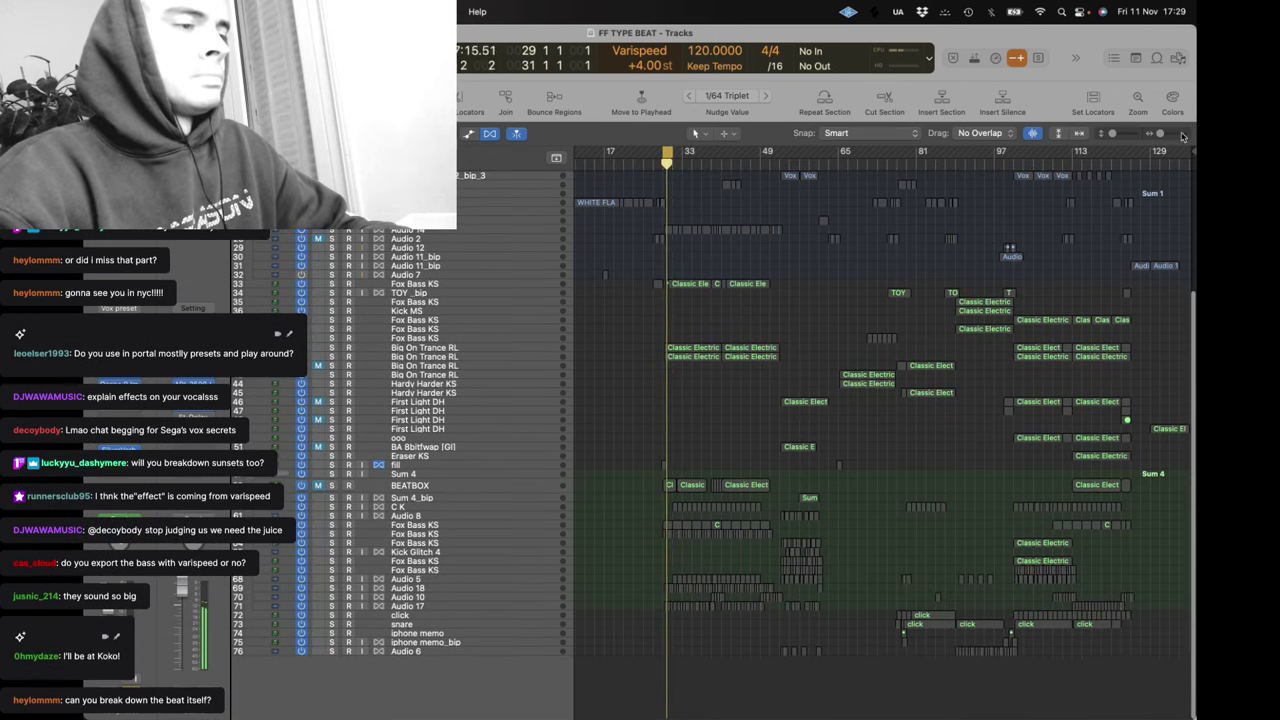
scroll(694, 154, up, 5)
drag(703, 155, 780, 156)
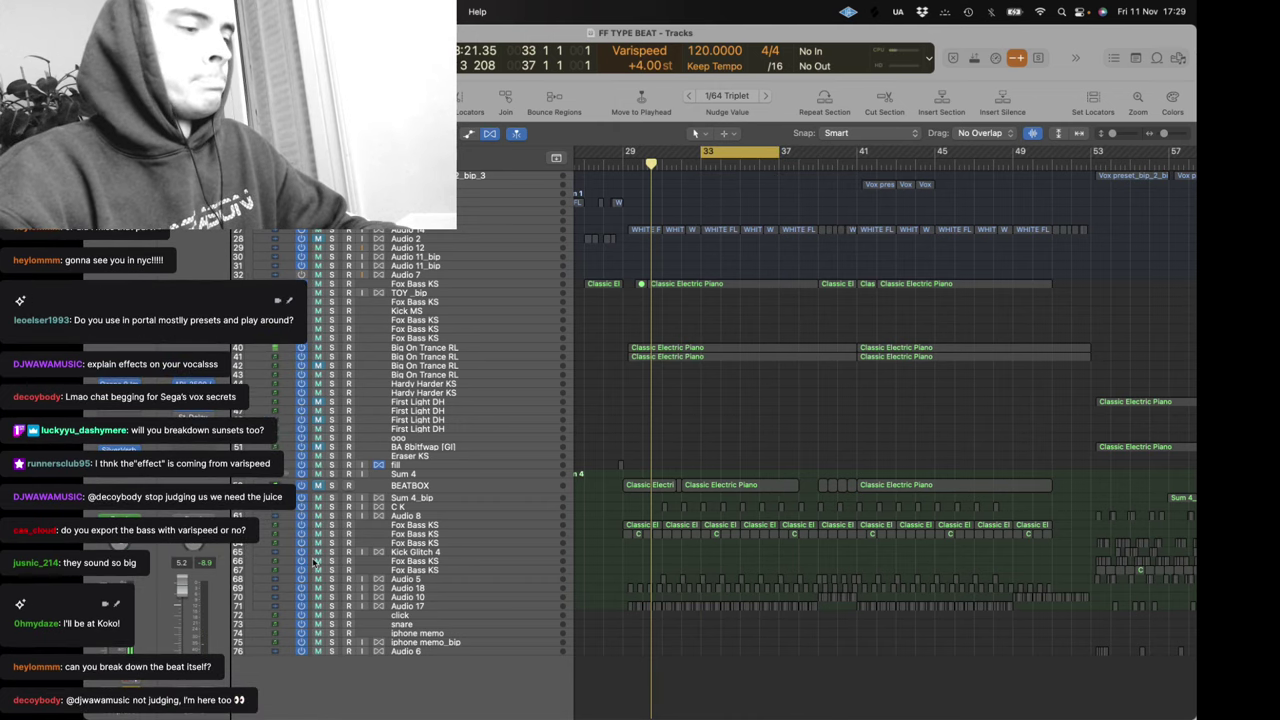
drag(338, 579, 338, 606)
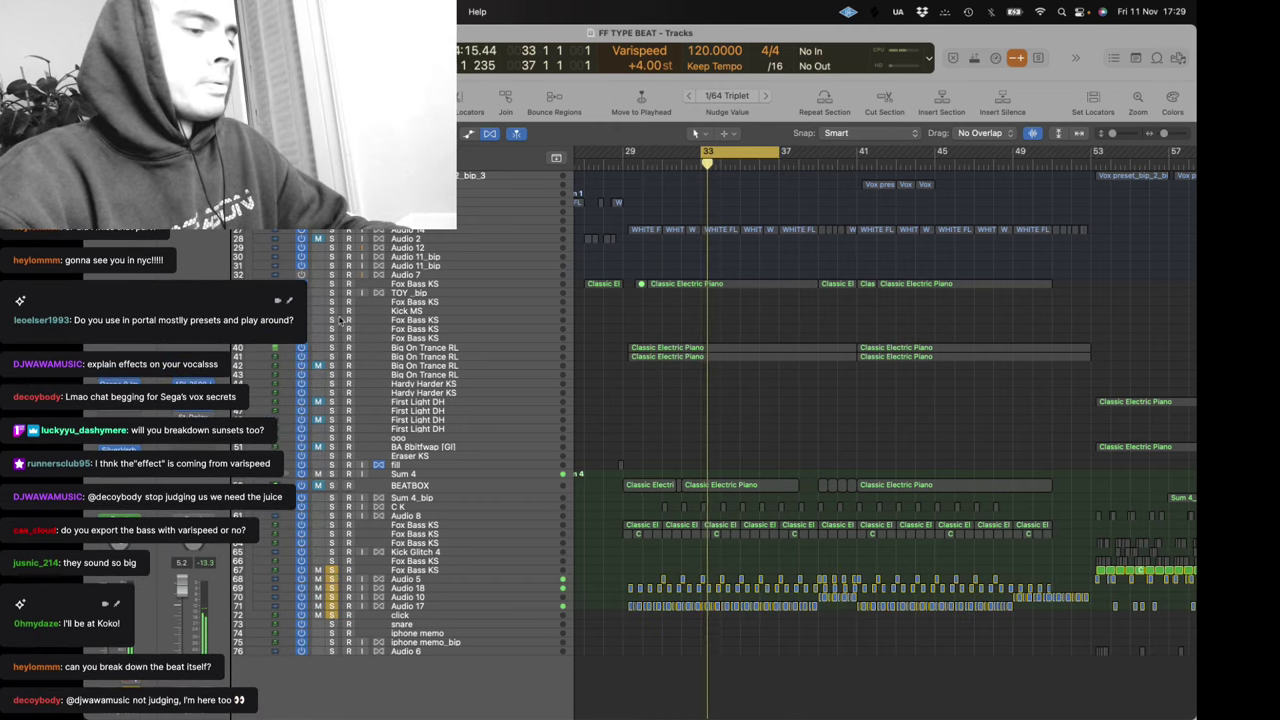
Clear the solos on the Sum 5 Vox preset tracks and return to the percussion tracks
scroll(338, 600, up, 5)
drag(334, 258, 337, 350)
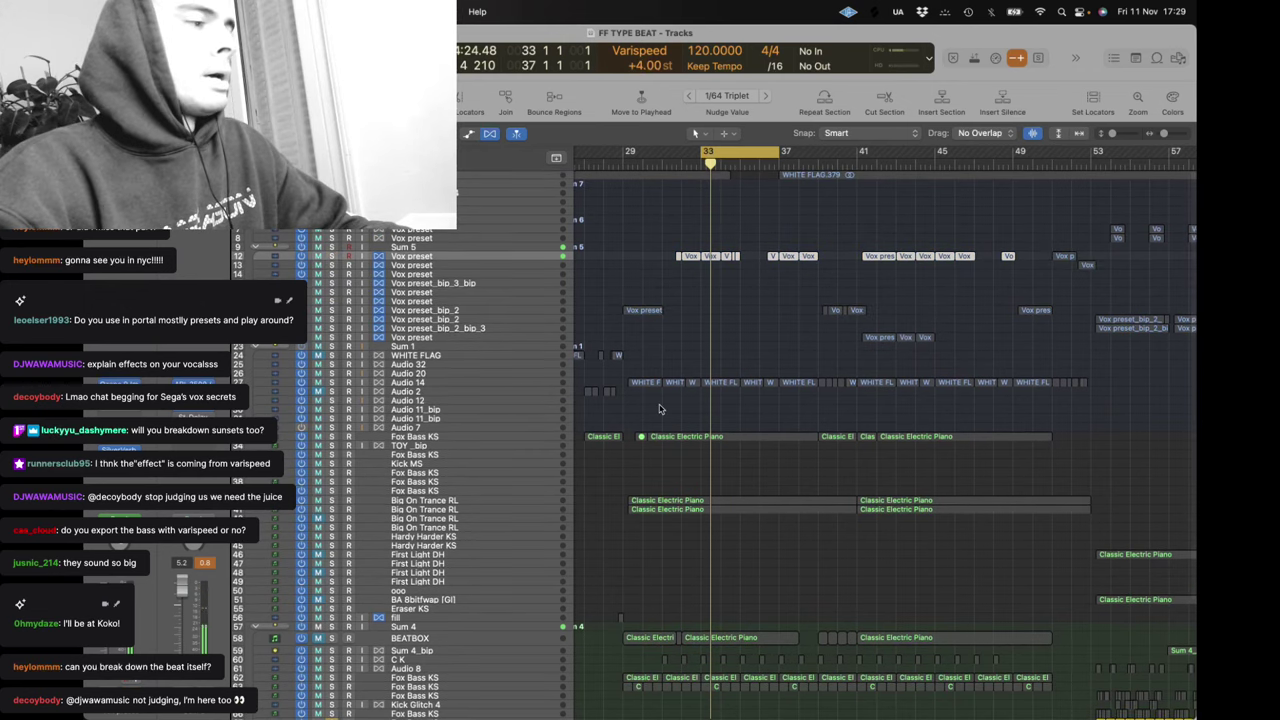
scroll(636, 416, down, 5)
scroll(632, 418, up, 2)
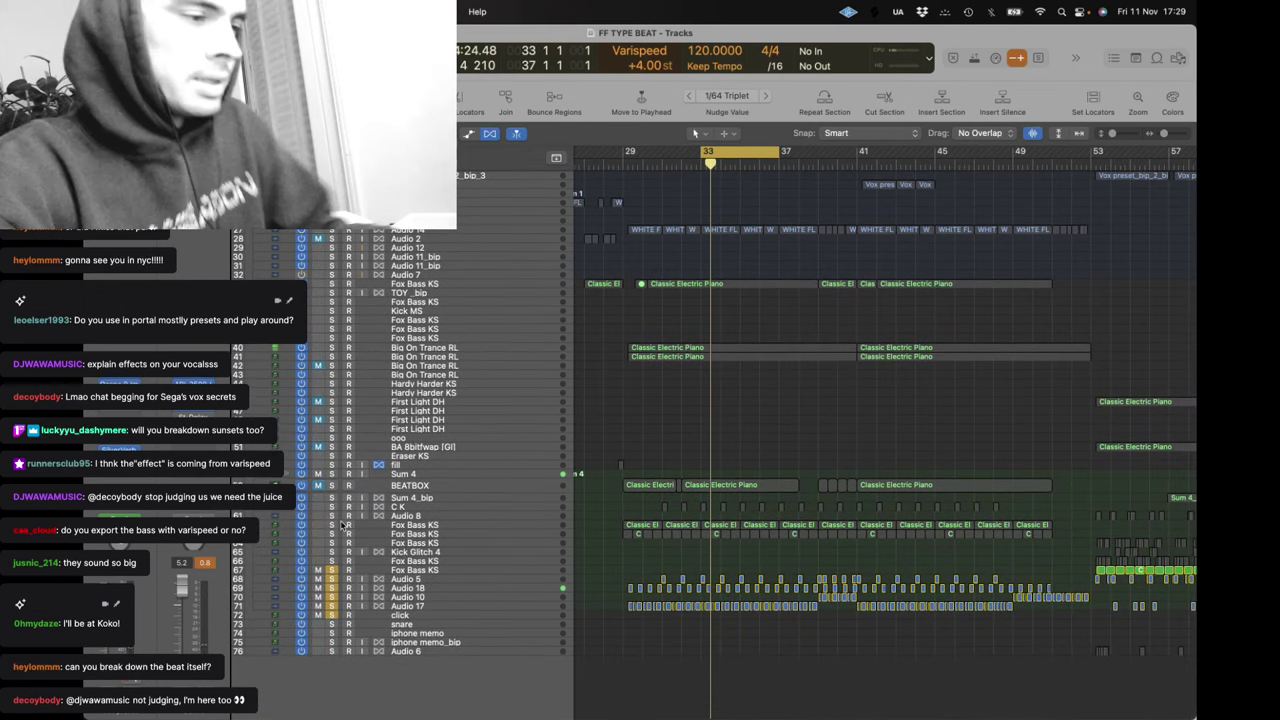
Solo the drum tracks from BEATBOX 58 down to click 72, and reduce the solo to Audio 17 alone
drag(331, 485, 330, 590)
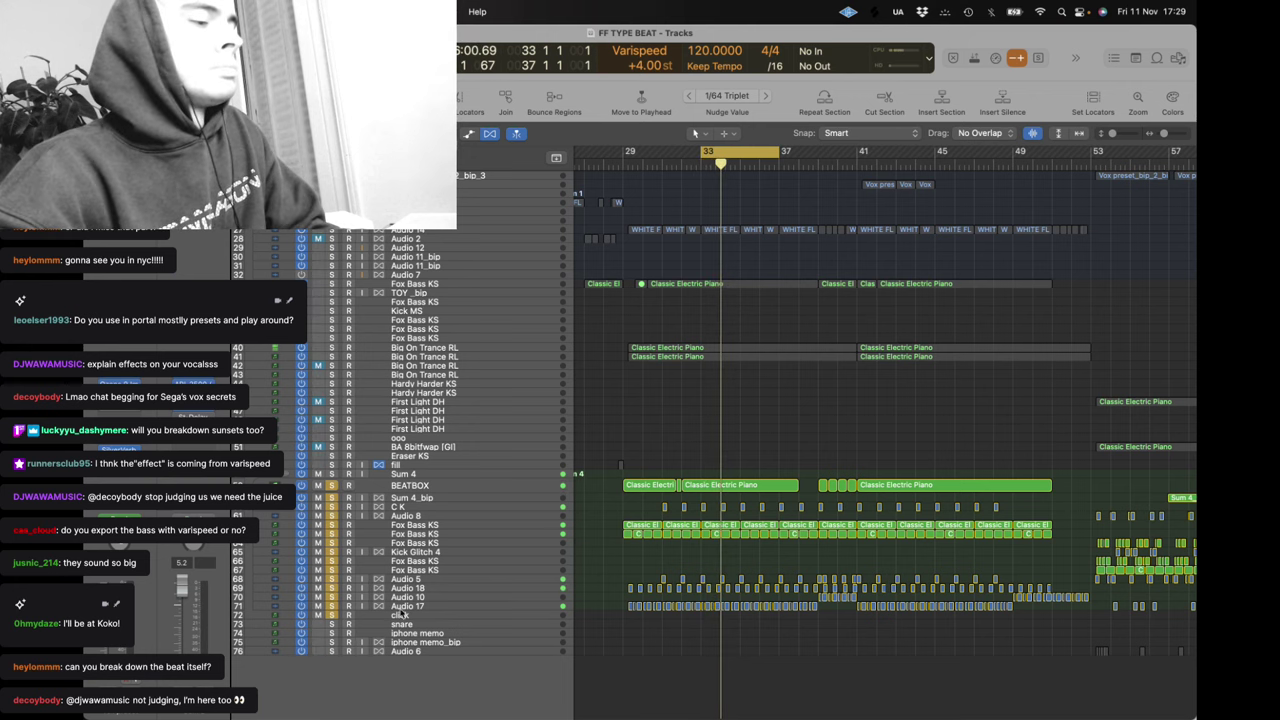
click(403, 606)
alt+click(332, 606)
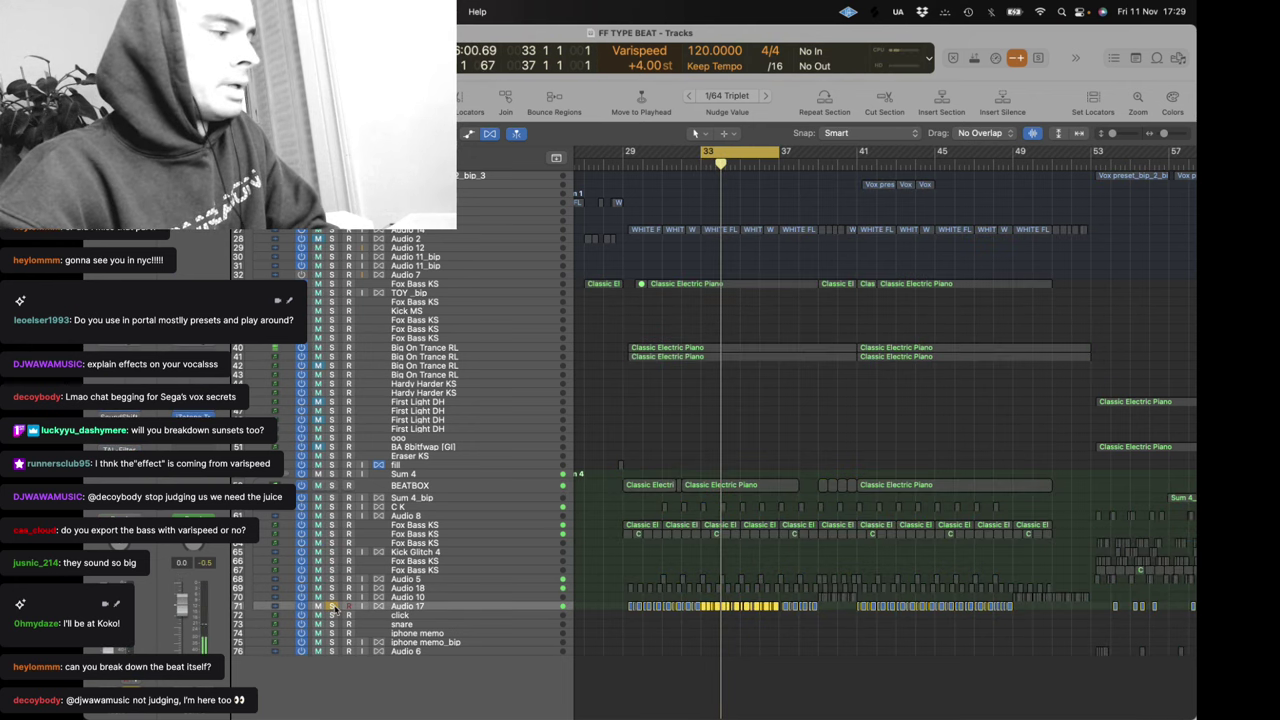
Inspect the Audio 17 regions up close and play the soloed track over bars 33–37
key(z)
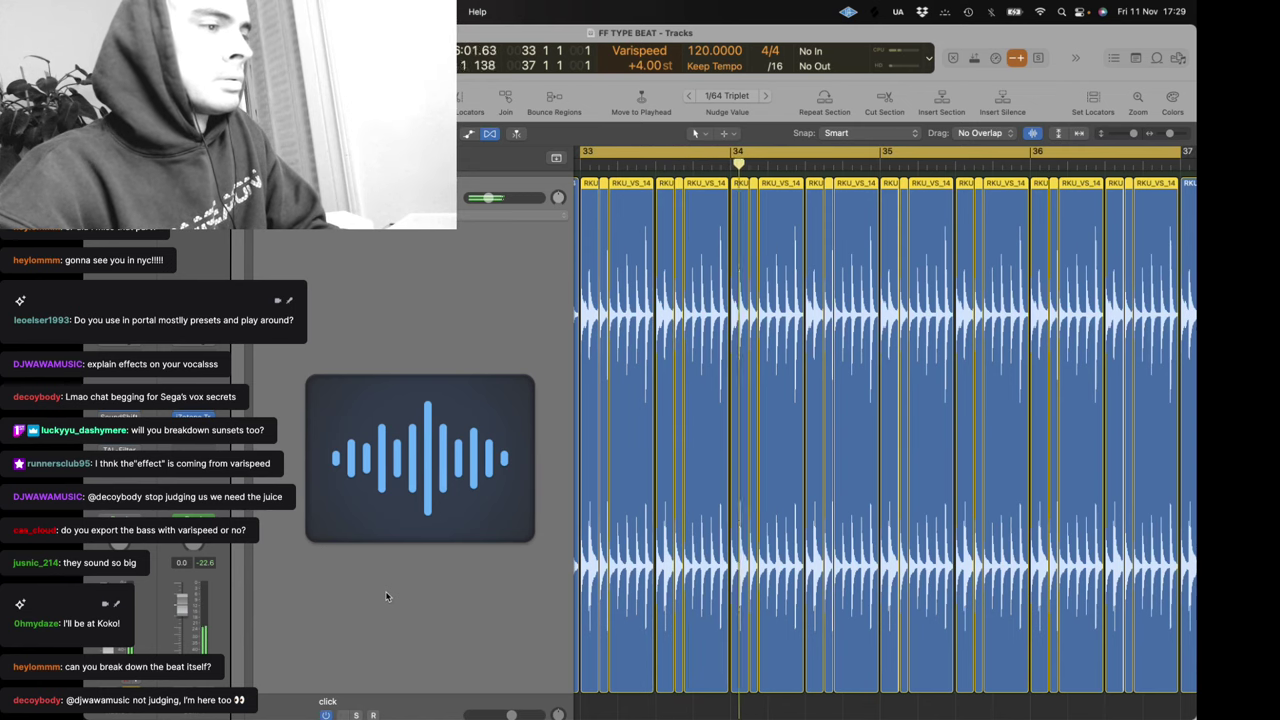
key(z)
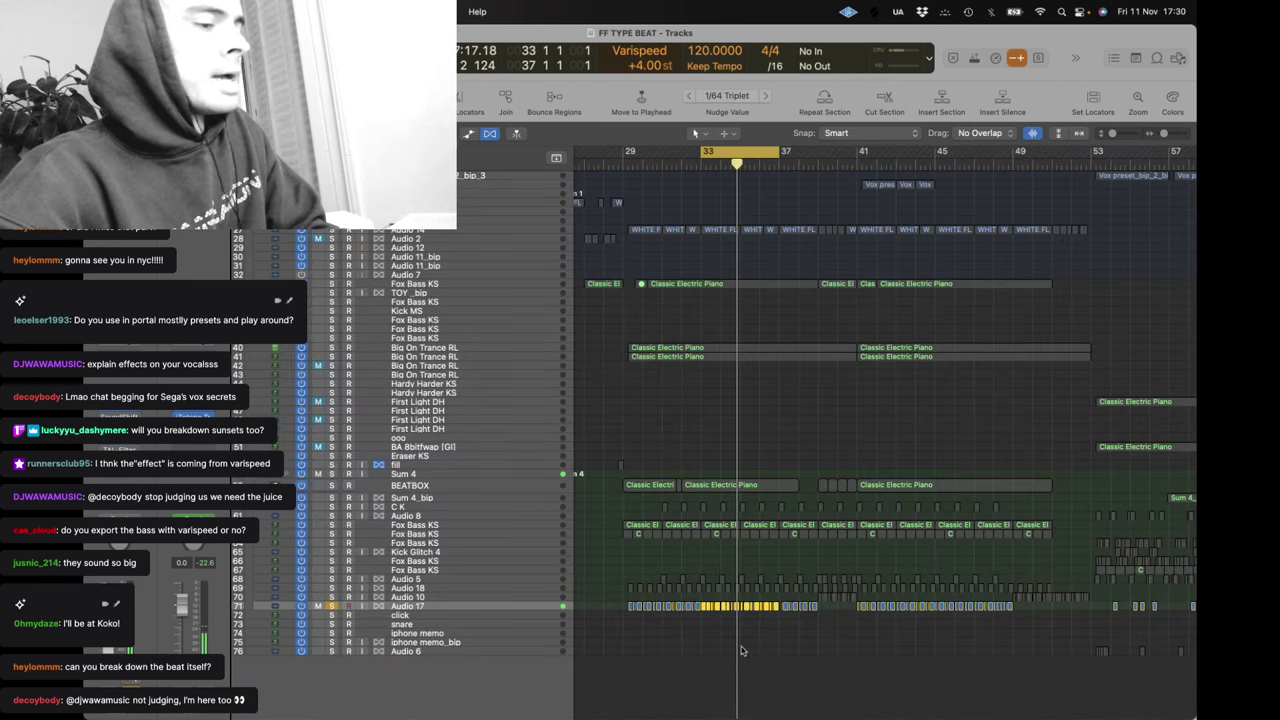
drag(741, 651, 641, 581)
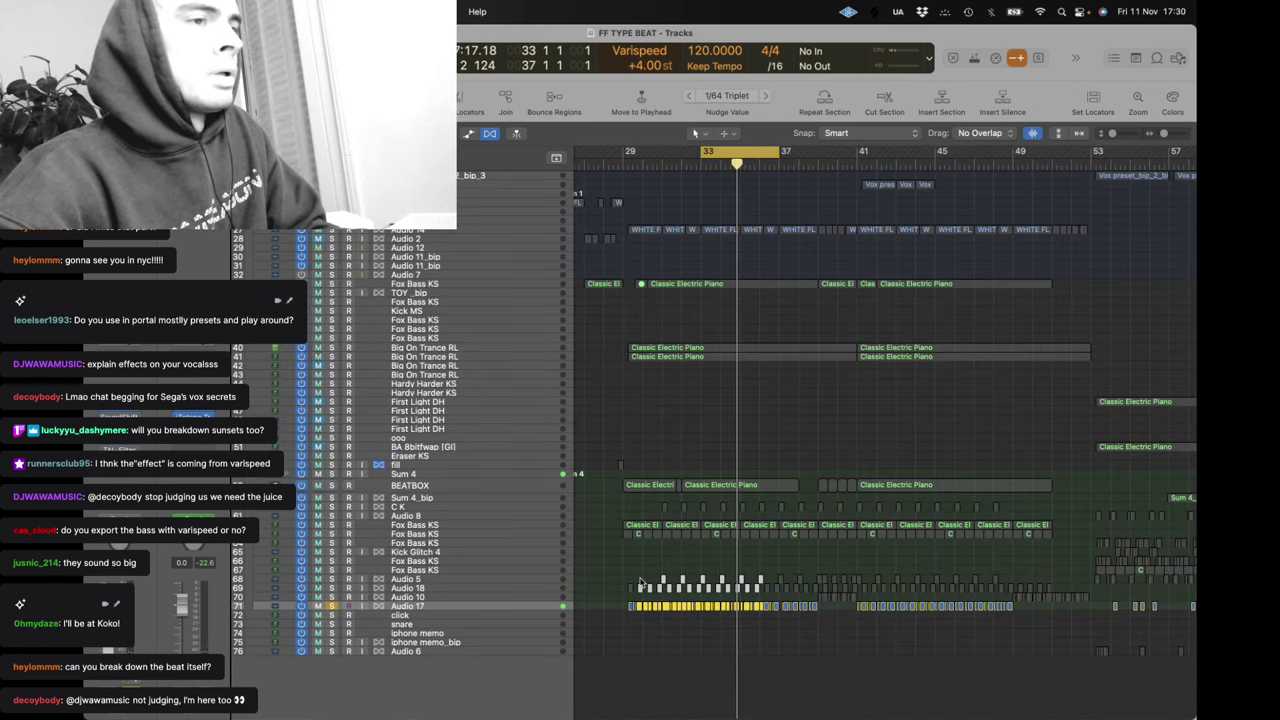
key(space)
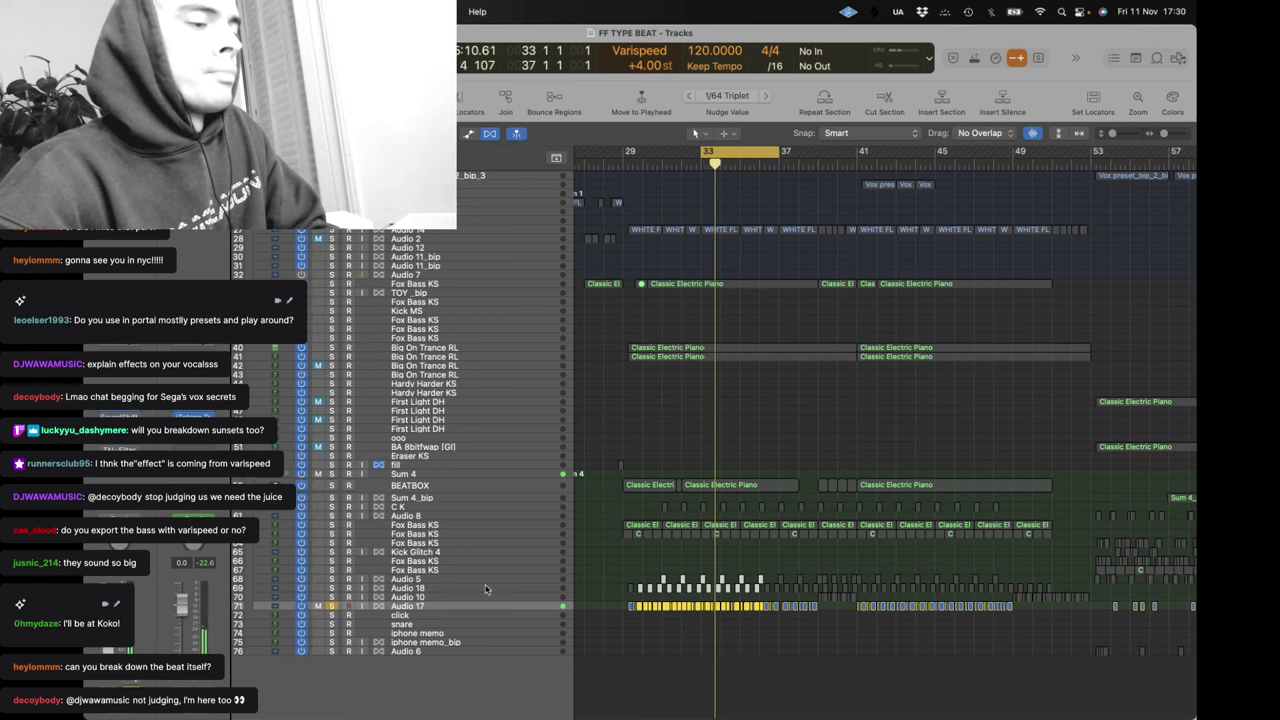
Solo Fox Bass KS 67 and Audio 5, and add C K, Audio 18, Audio 10 and Audio 17
click(331, 588)
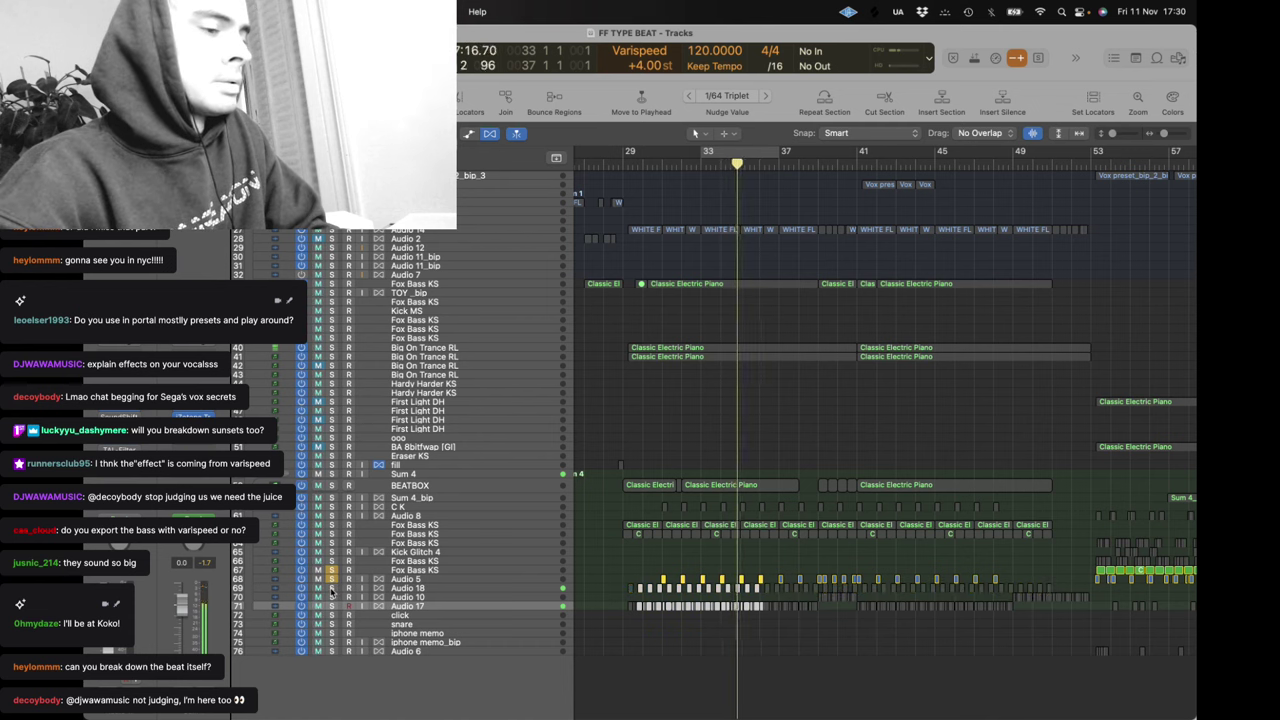
click(331, 507)
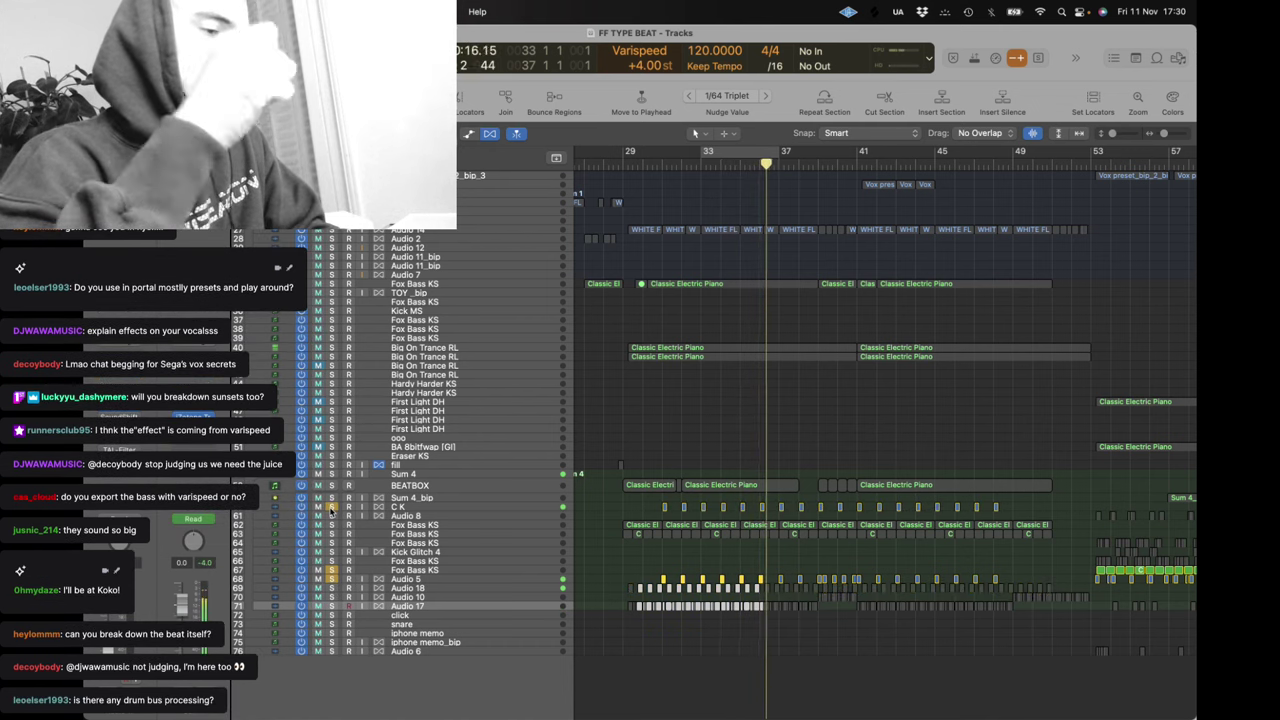
click(332, 606)
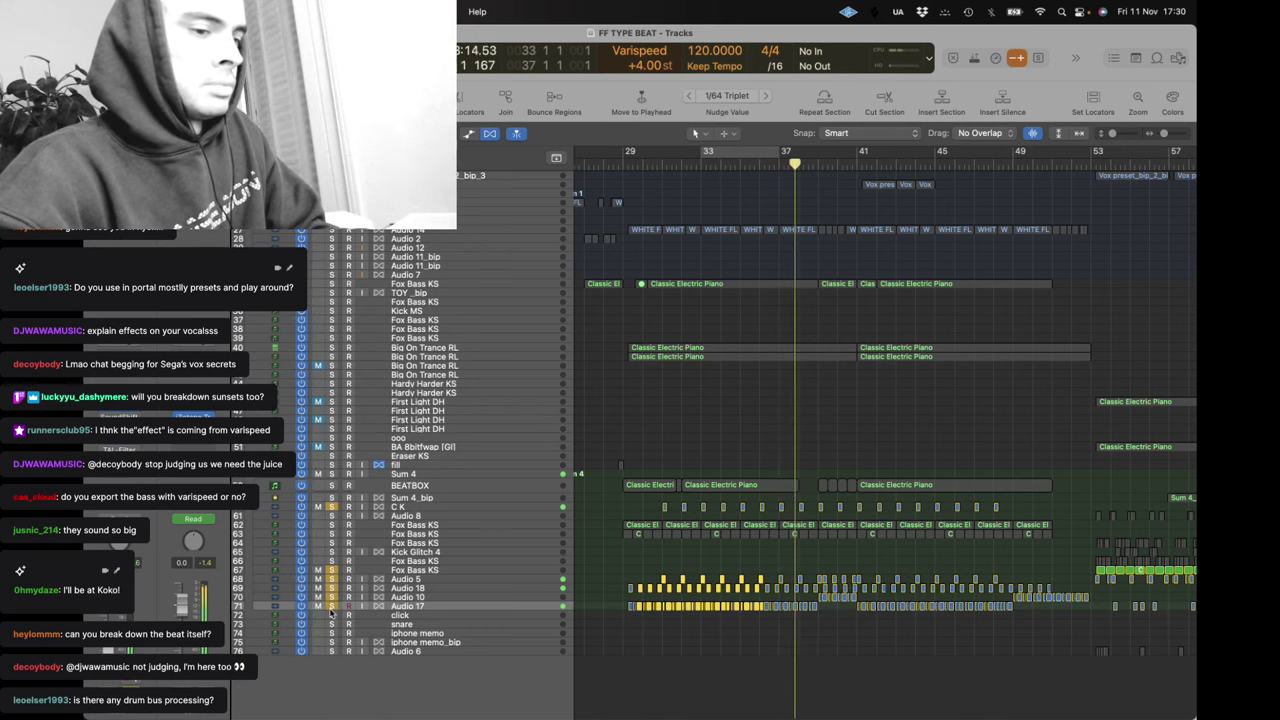
Extend the solo from Fox Bass KS 66 up to Sum 4_bip and play bars 33–37 in the cycle
key(Up)
key(Up)
key(Up)
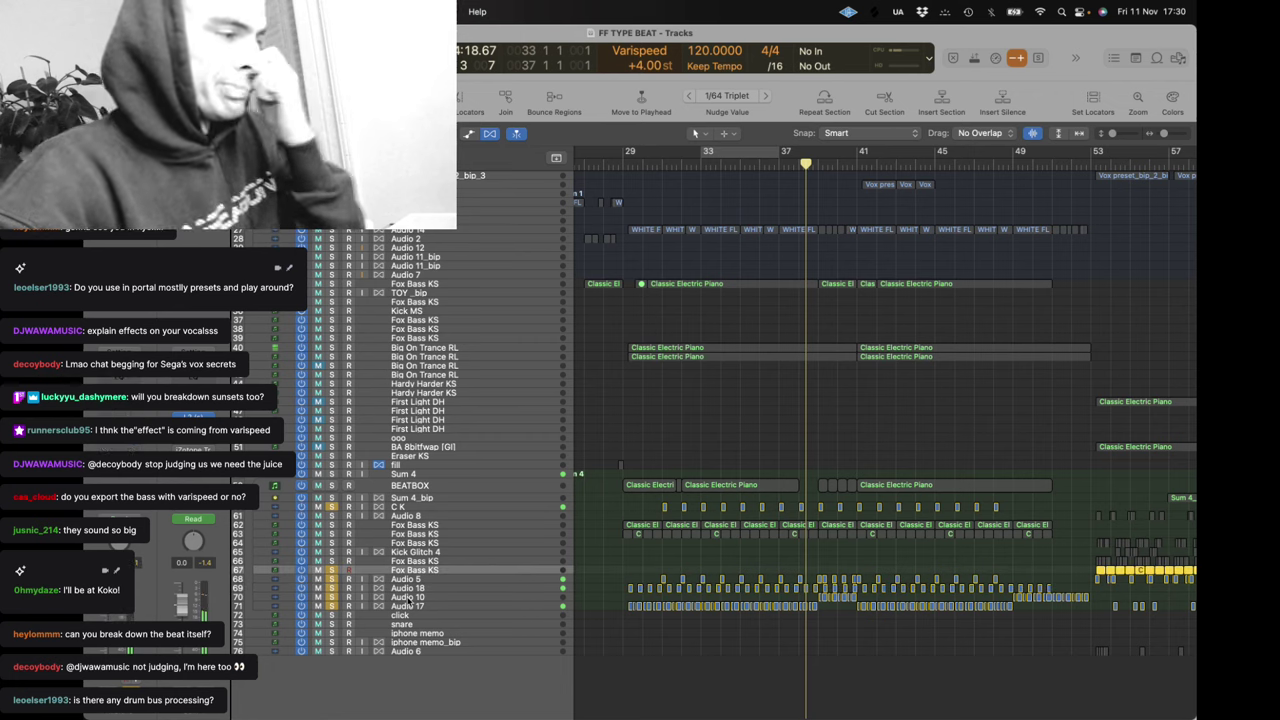
key(Up)
key(Up)
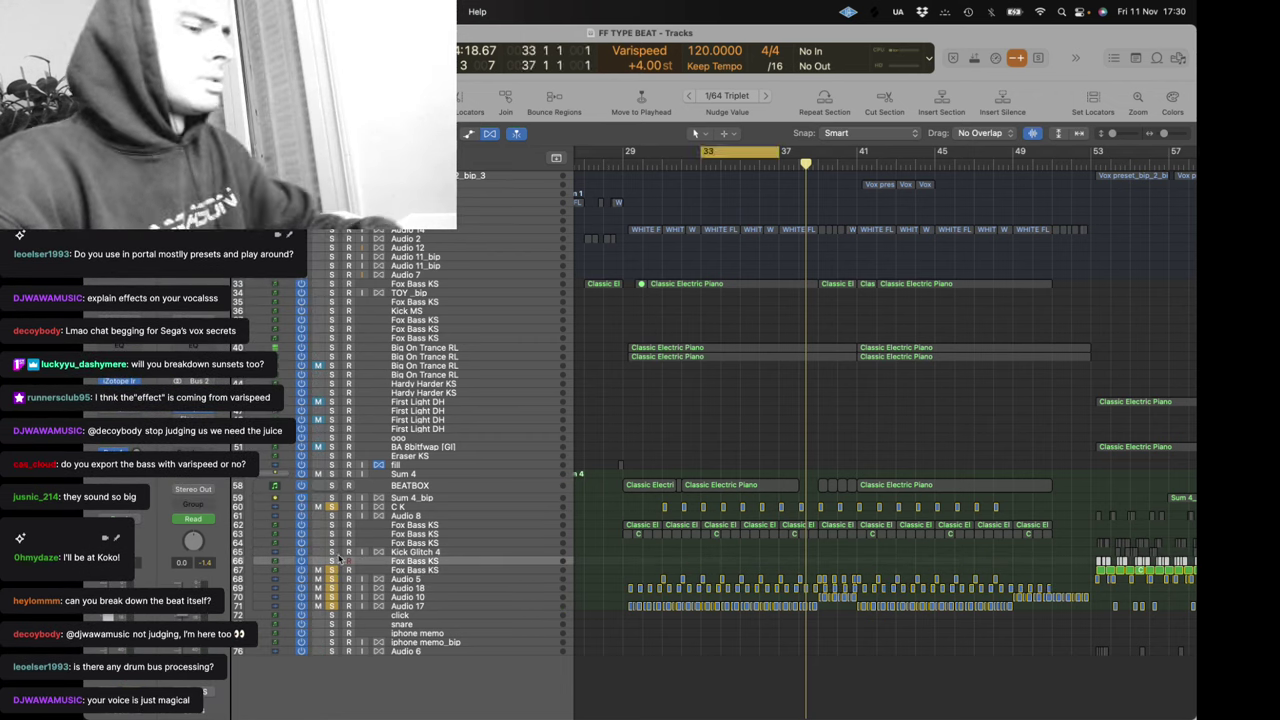
drag(333, 564, 332, 498)
key(space)
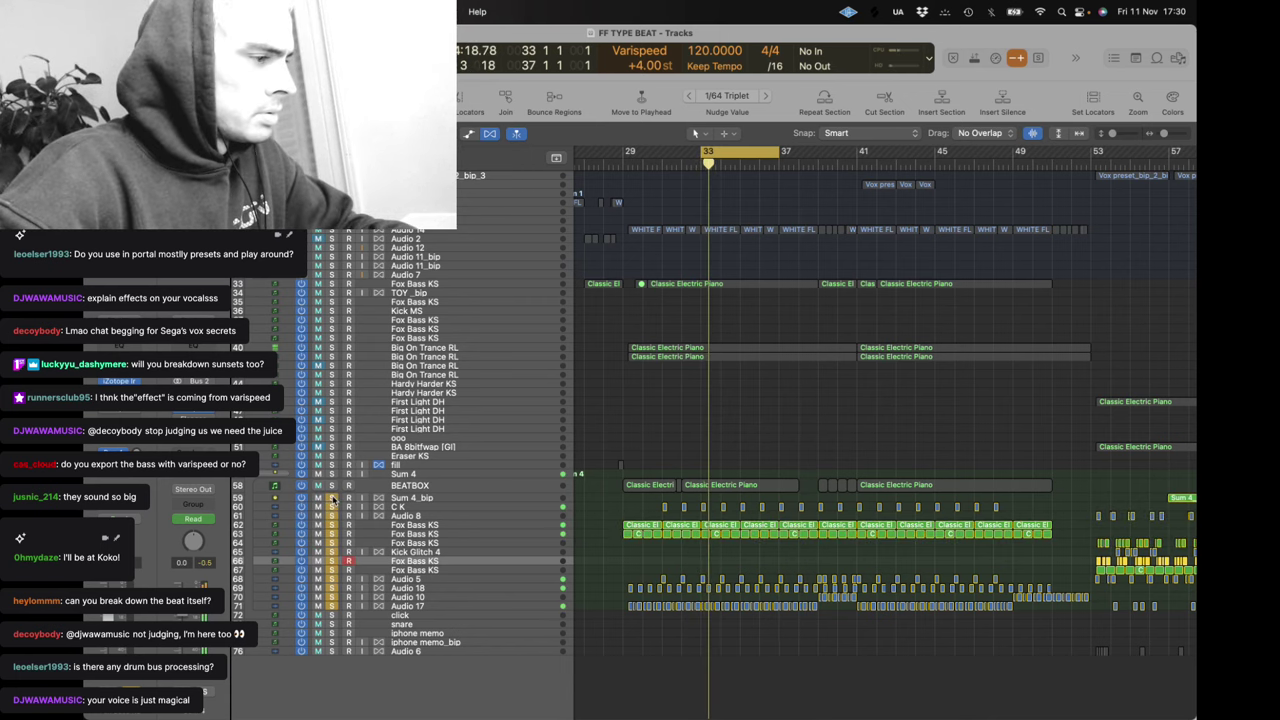
Play the soloed drums with Sum 4_bip selected, and record-enable Fox Bass KS track 63
click(417, 502)
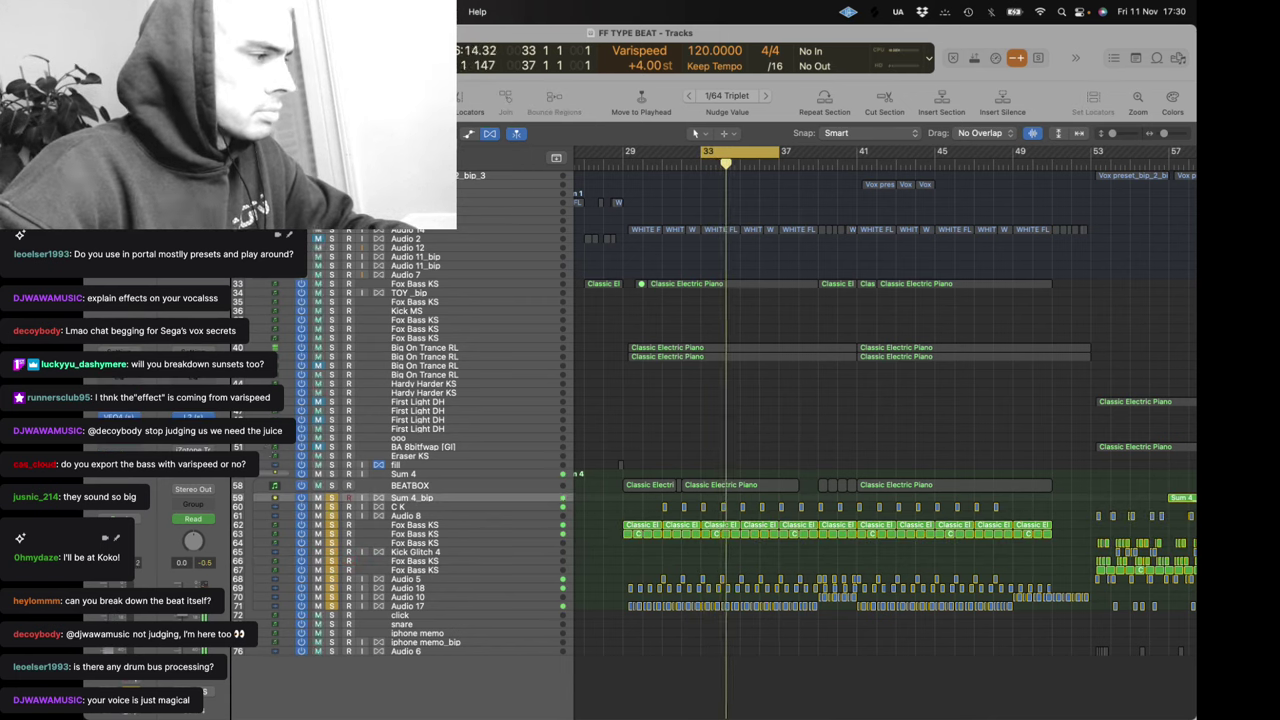
key(space)
key(space)
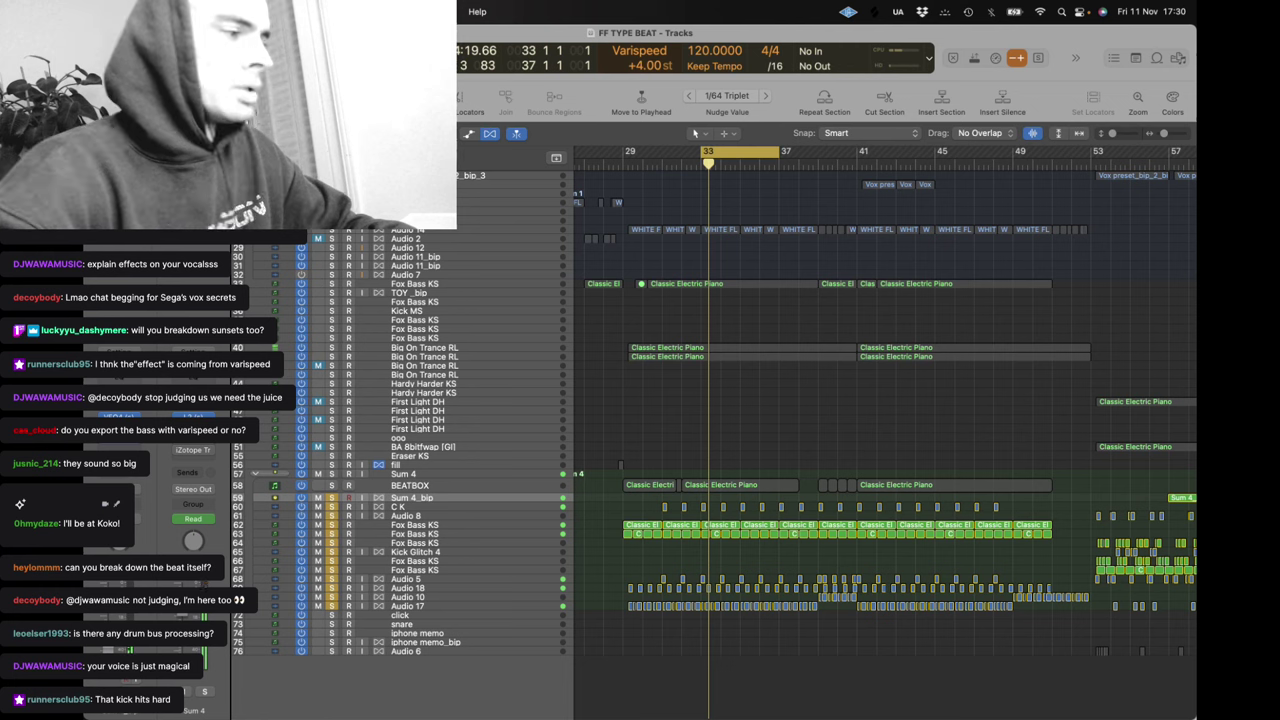
key(Down)
key(Down)
key(Down)
key(Down)
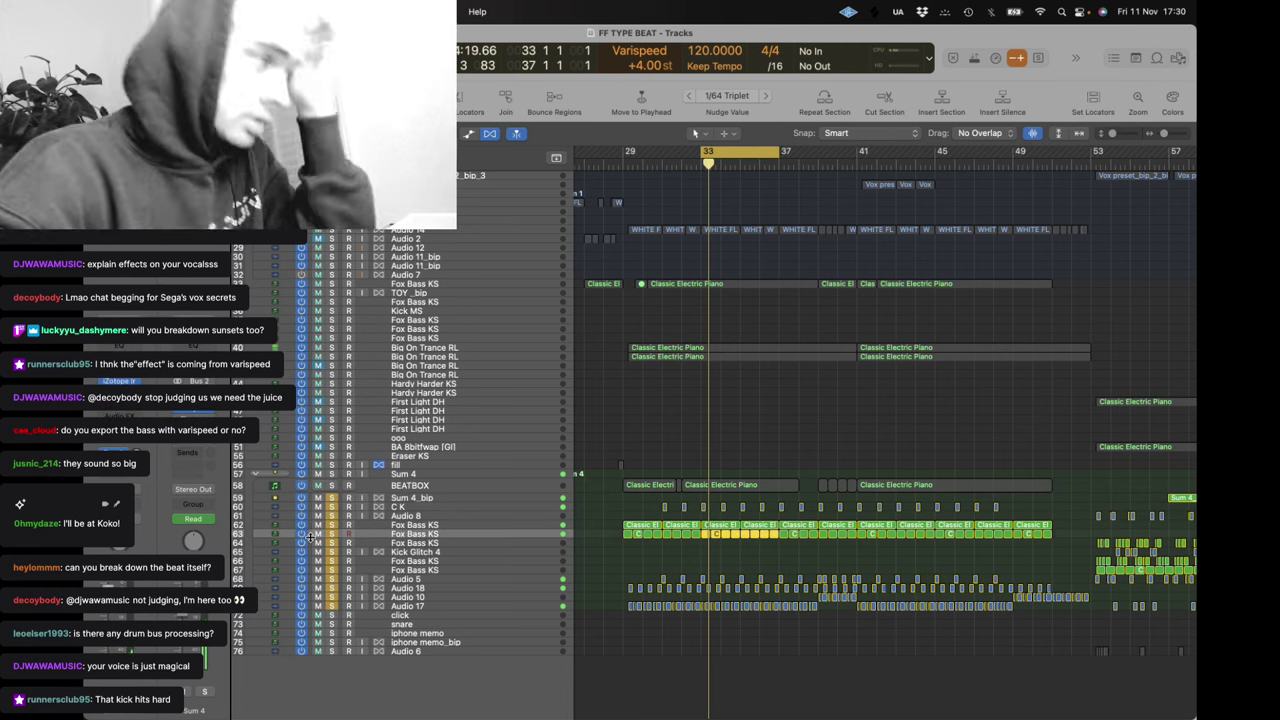
click(348, 534)
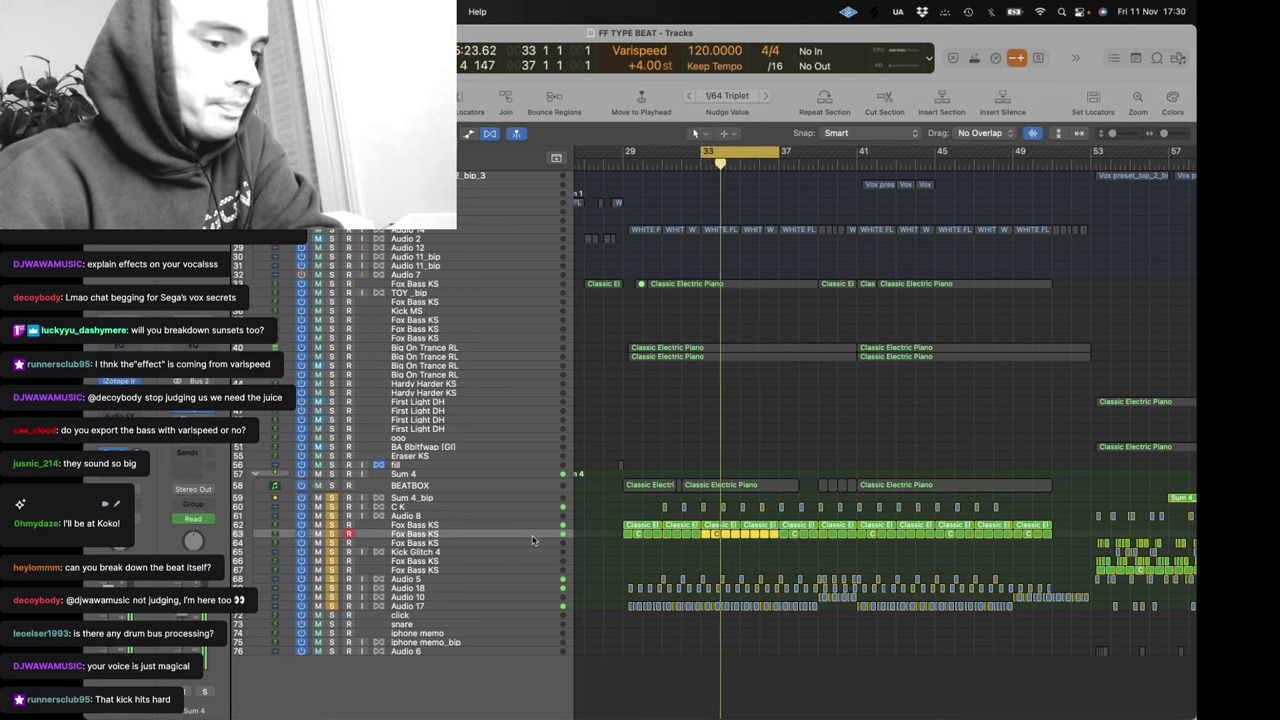
Select the C K track and solo it alone over bars 33–37
click(416, 508)
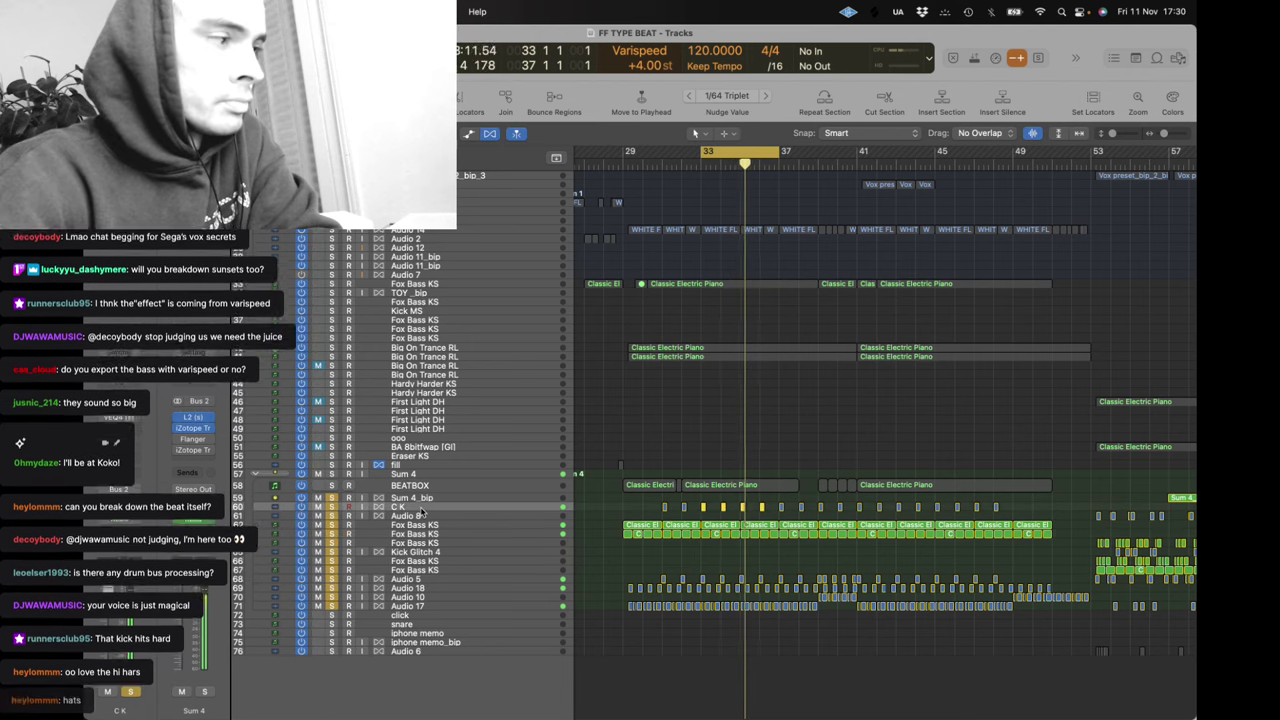
key(Up)
key(Down)
alt+click(333, 507)
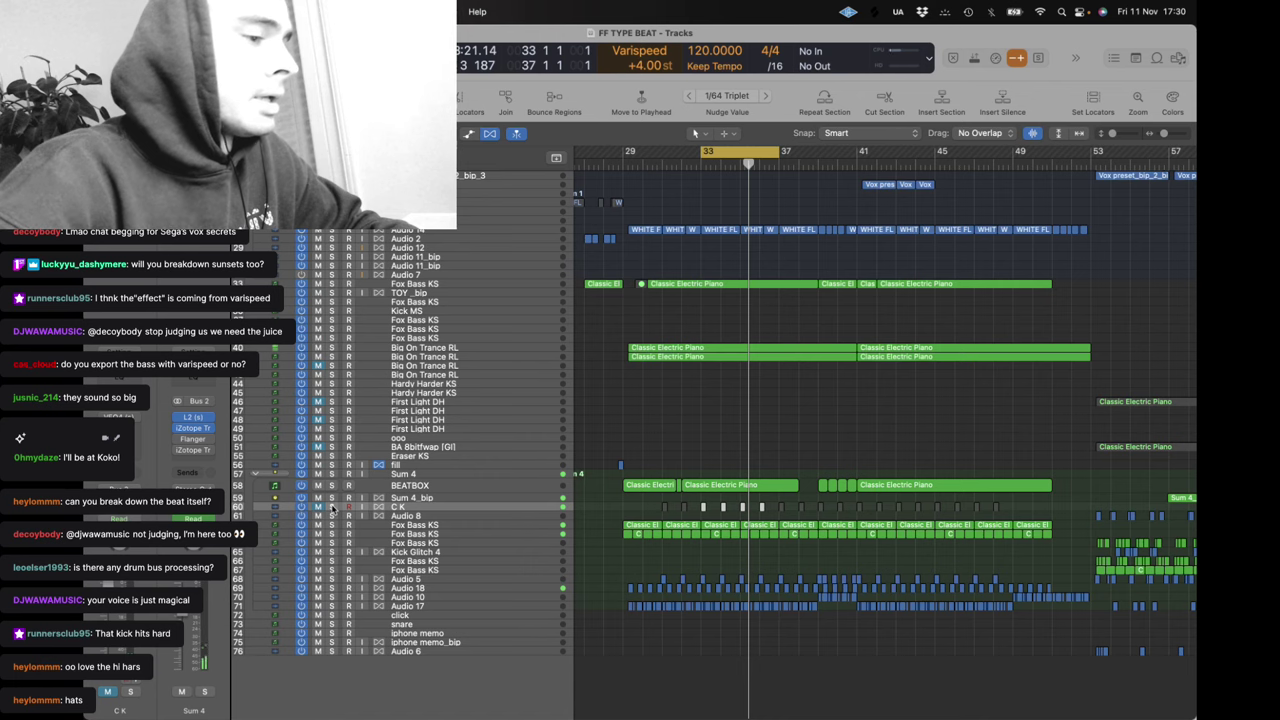
click(333, 508)
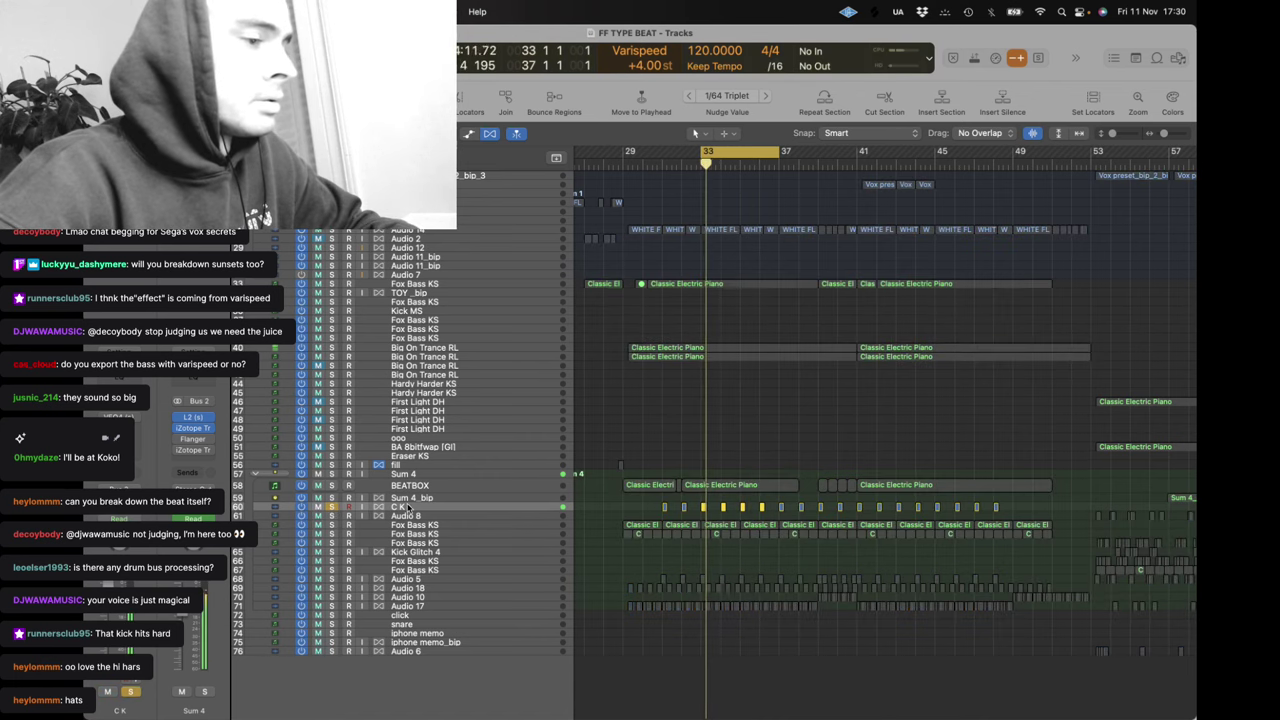
Add Big On Trance RL tracks 40 and 41 and Audio 14 to the C K solo, with cycling turned off
click(332, 347)
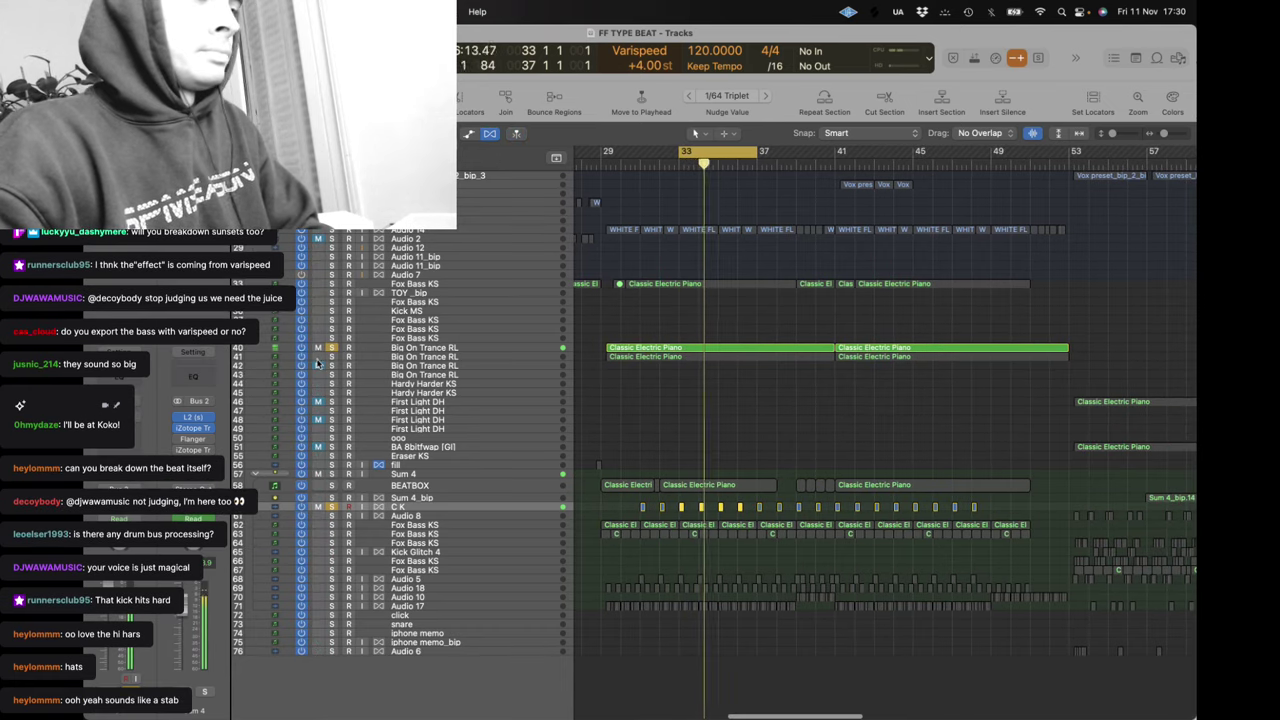
click(332, 356)
key(c)
click(699, 320)
key(z)
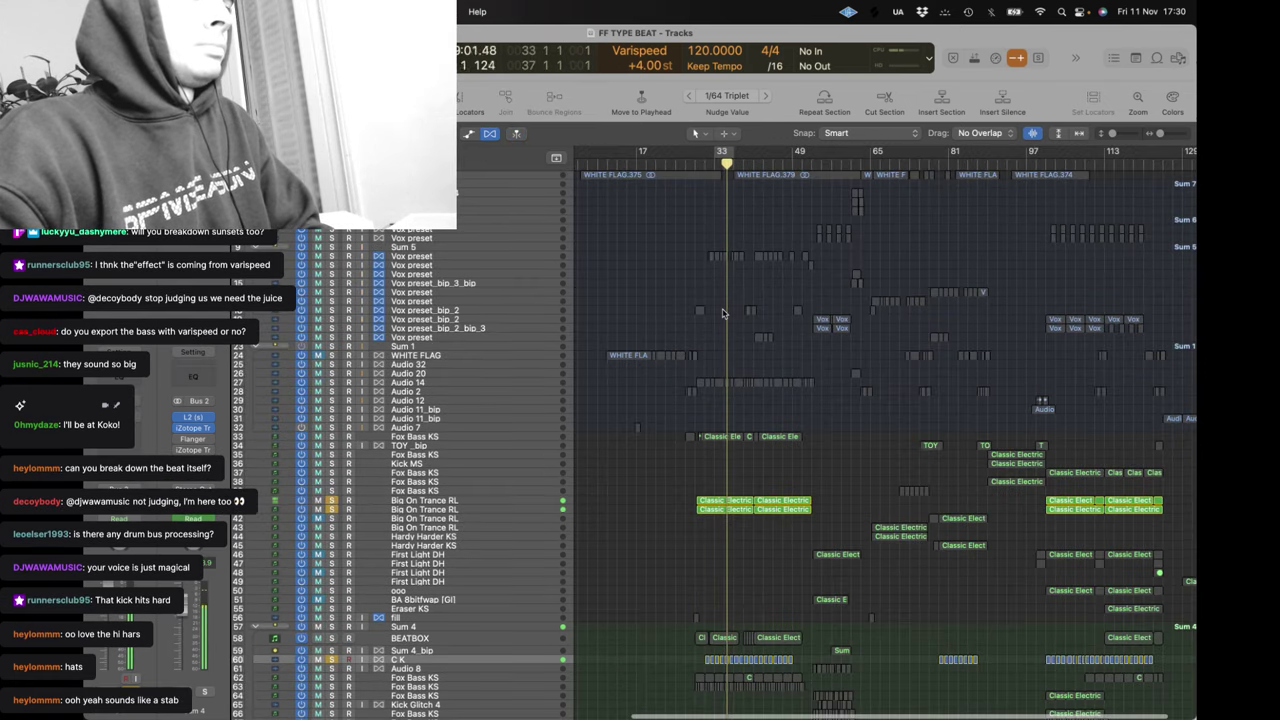
key(z)
key(z)
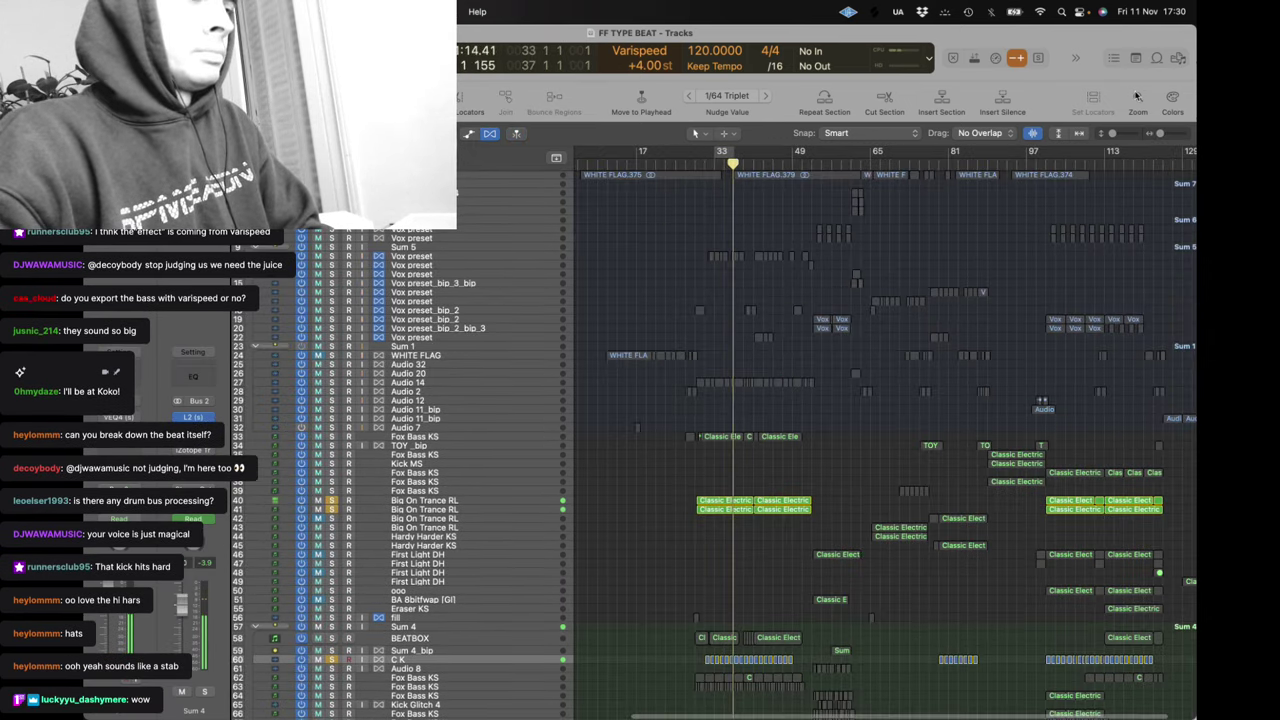
click(331, 383)
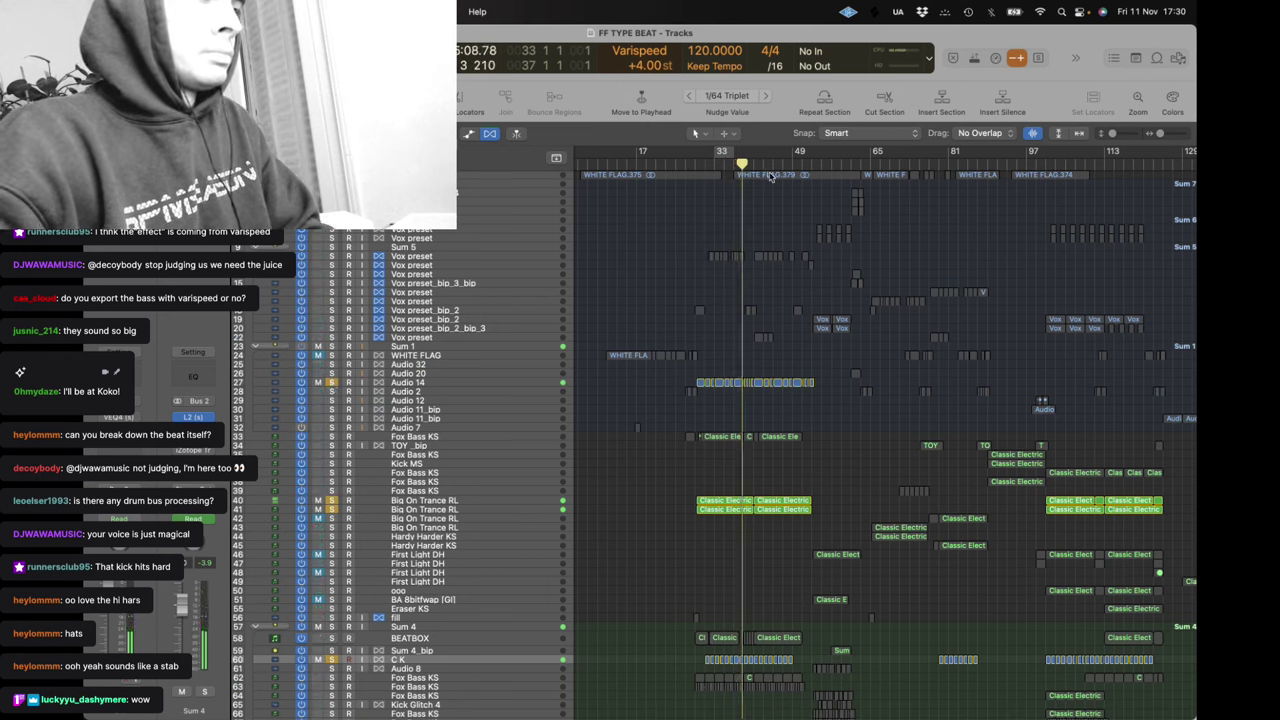
Set the cycle range to bars 37–49 and solo only Vox preset track 12 in the Sum 5 group
drag(738, 160, 795, 160)
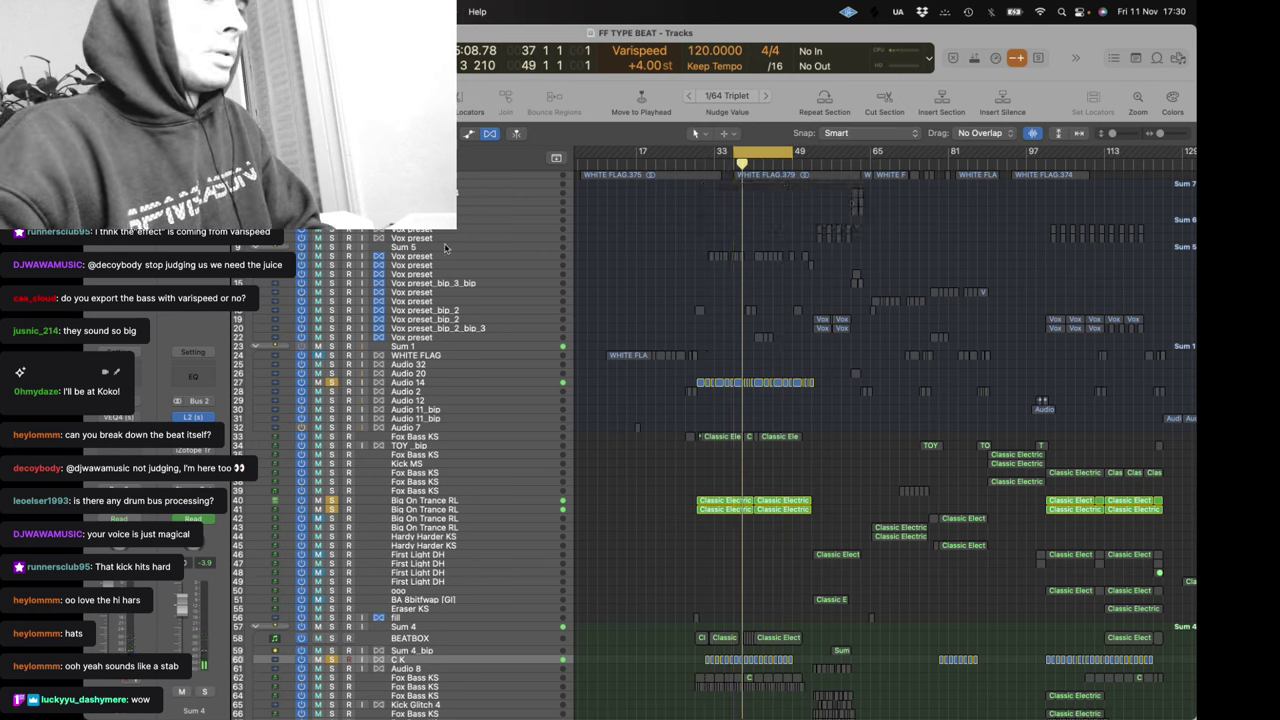
click(333, 256)
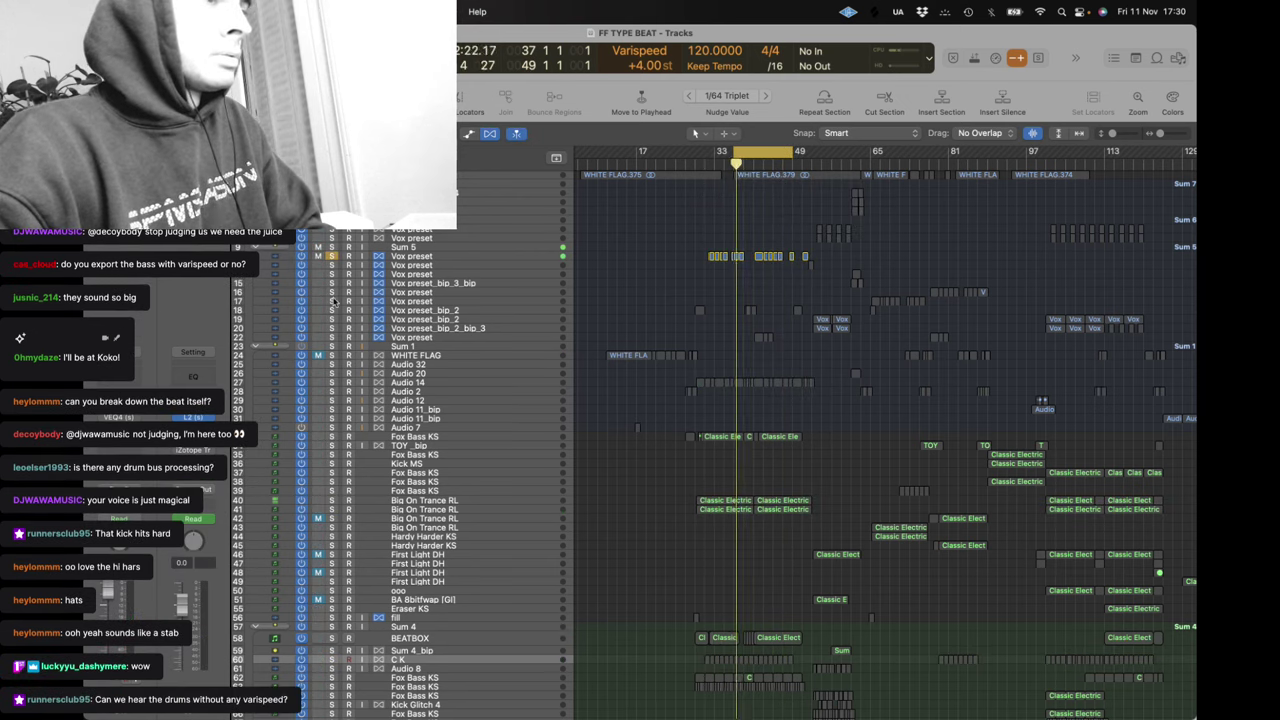
click(435, 249)
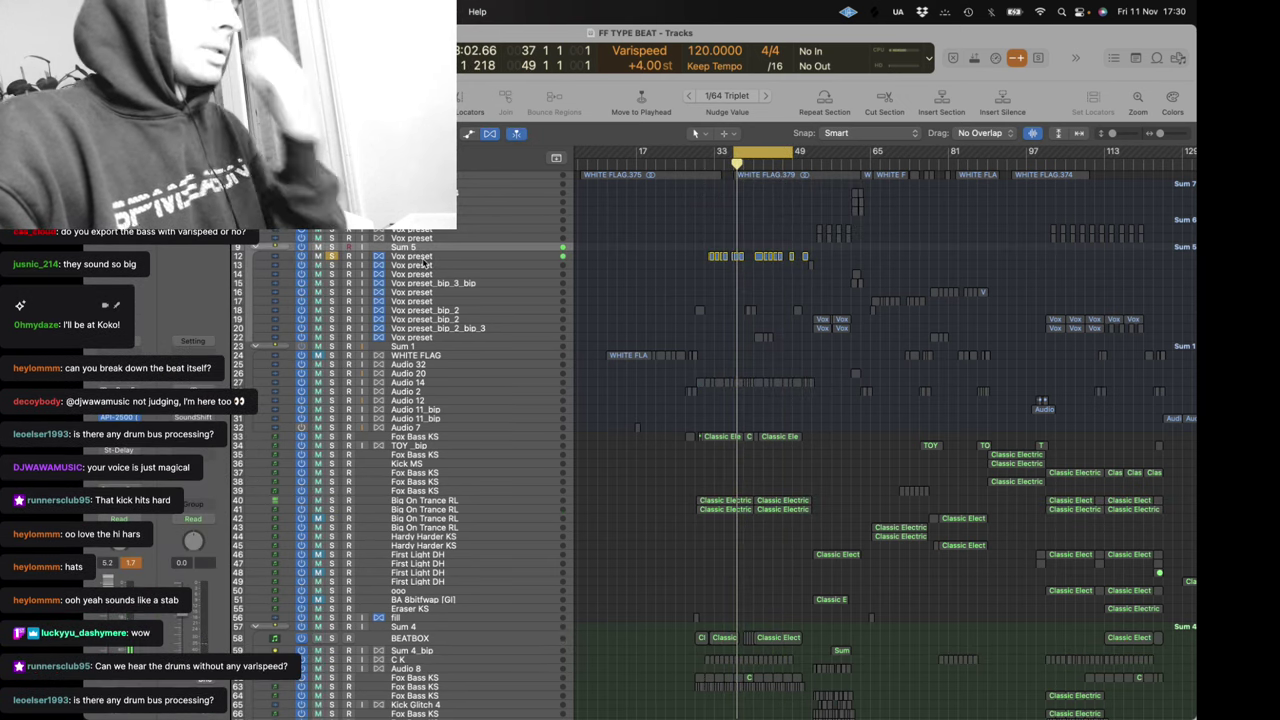
click(428, 257)
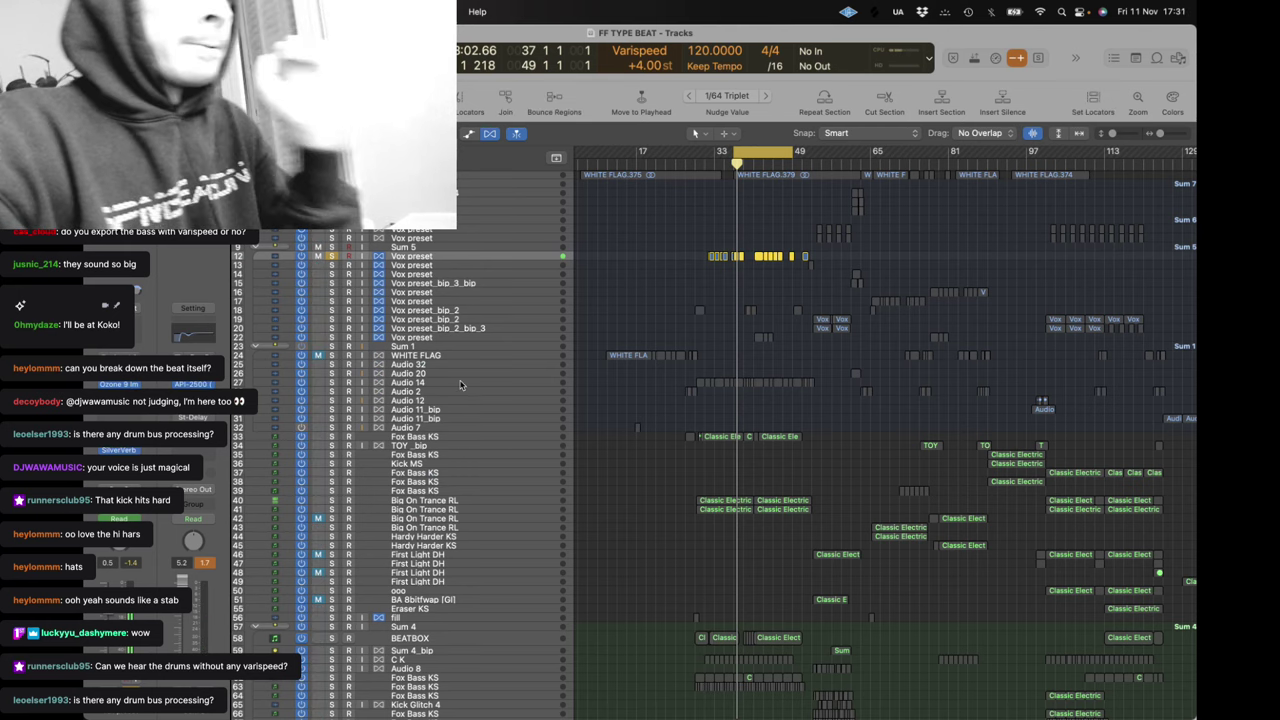
Add the drum tracks from BEATBOX downward to the solo and set the cycle range to bars 53–61
scroll(460, 385, down, 5)
drag(331, 482, 333, 563)
scroll(825, 391, up, 5)
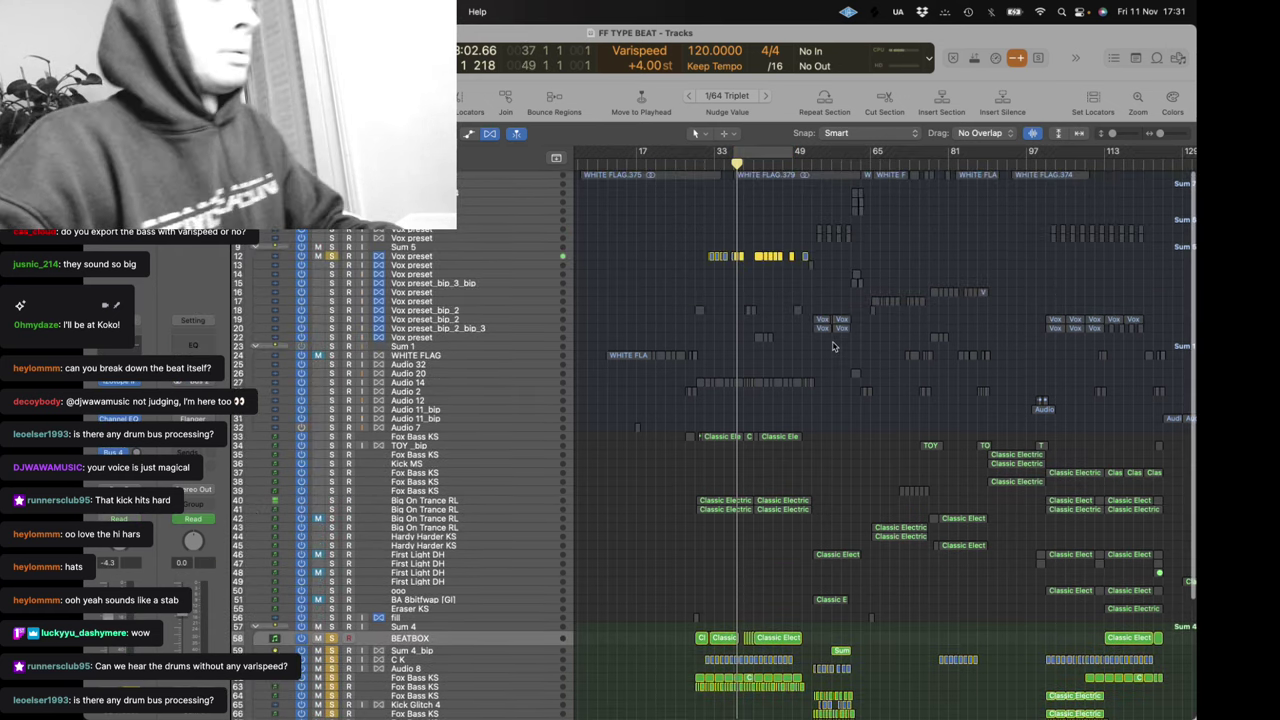
drag(817, 160, 857, 158)
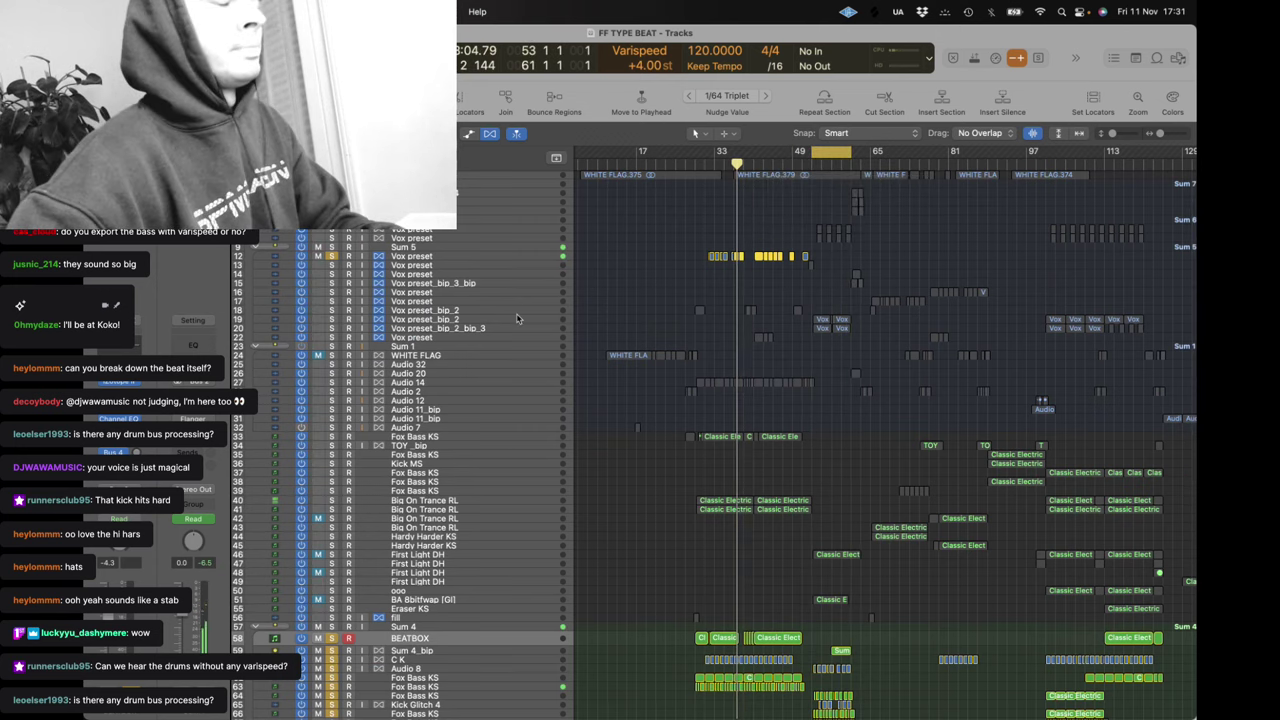
Solo only Vox preset_bip_2 on track 19 and cue playback at bar 53
click(438, 320)
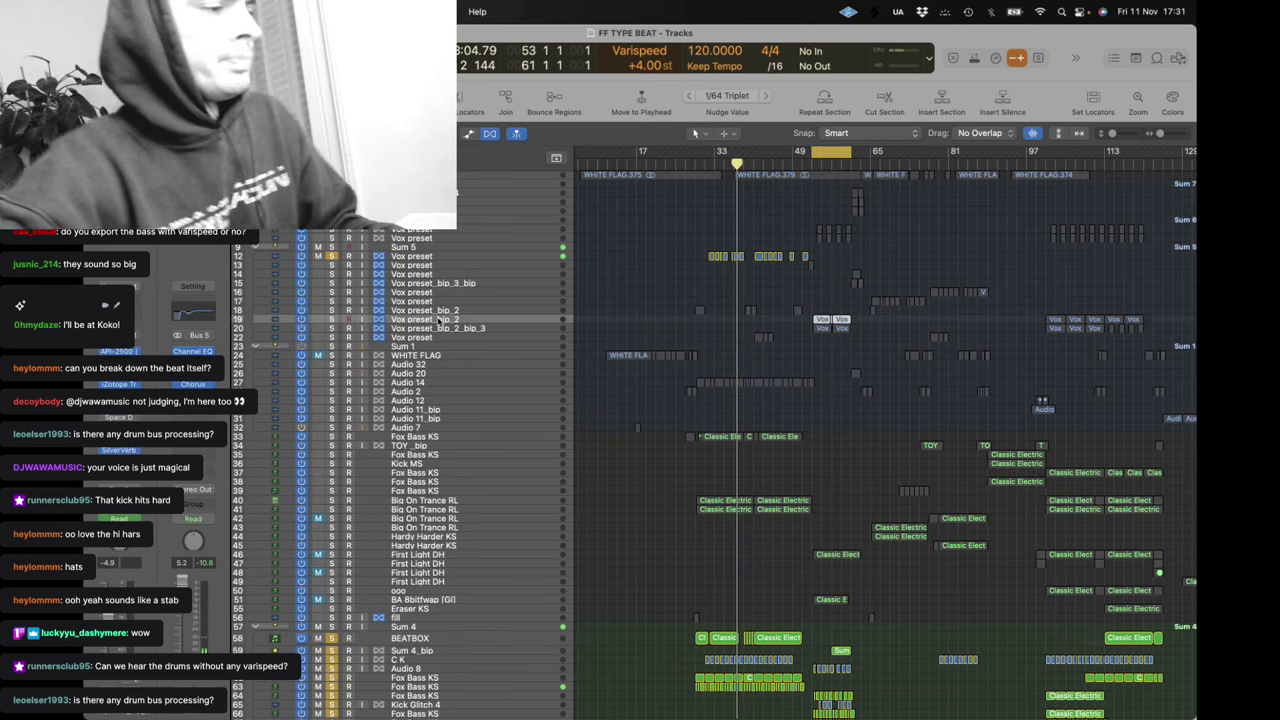
click(331, 320)
key(space)
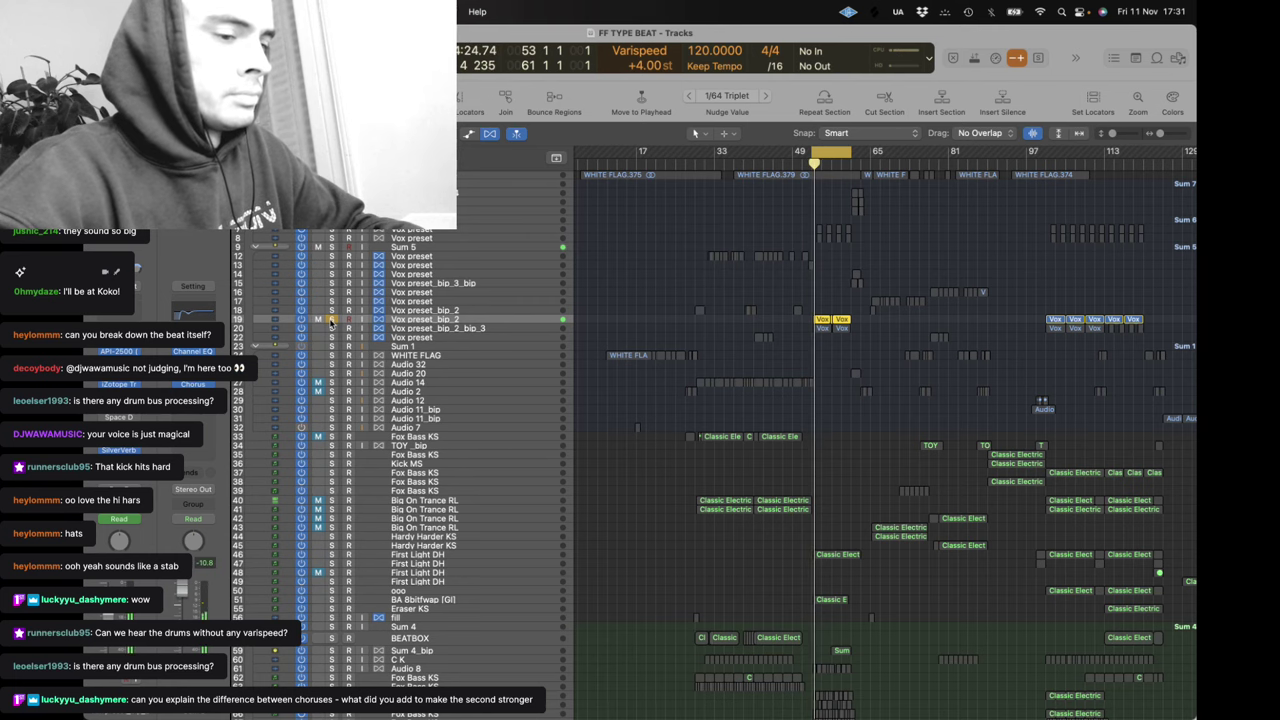
Clear the vocal solos and play the full mix over bars 53–61
scroll(817, 508, right, 3)
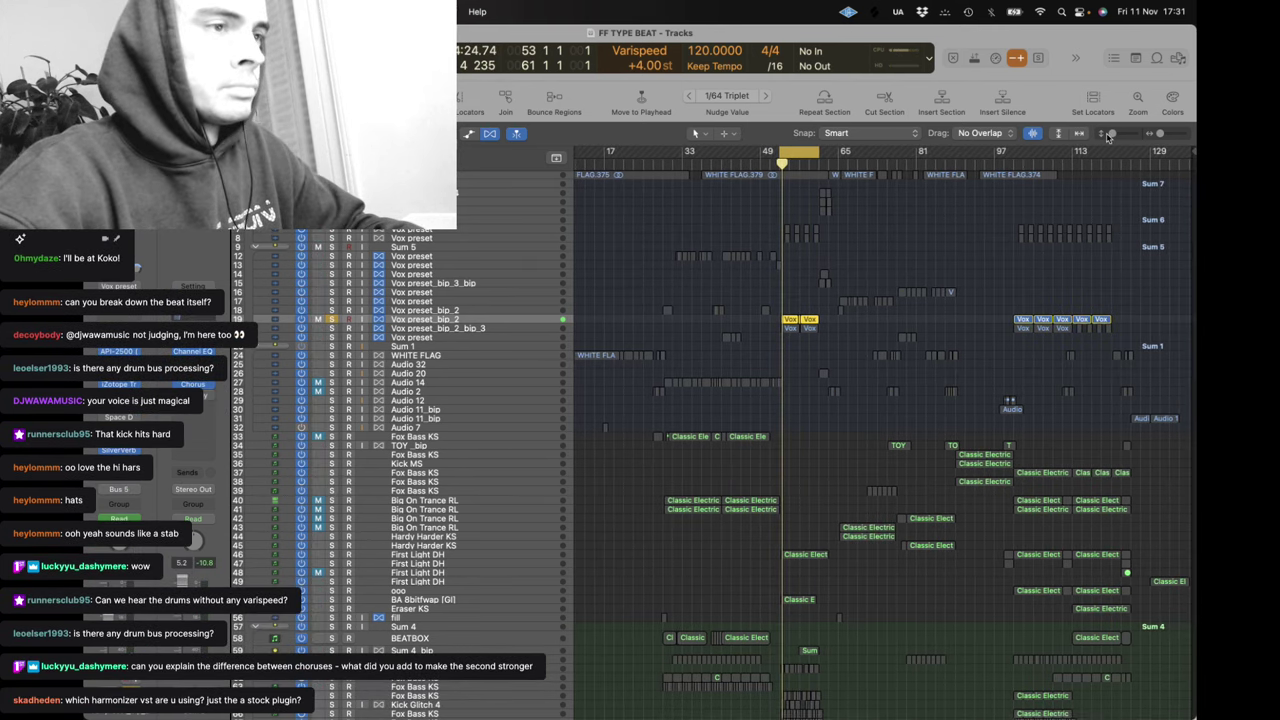
click(331, 327)
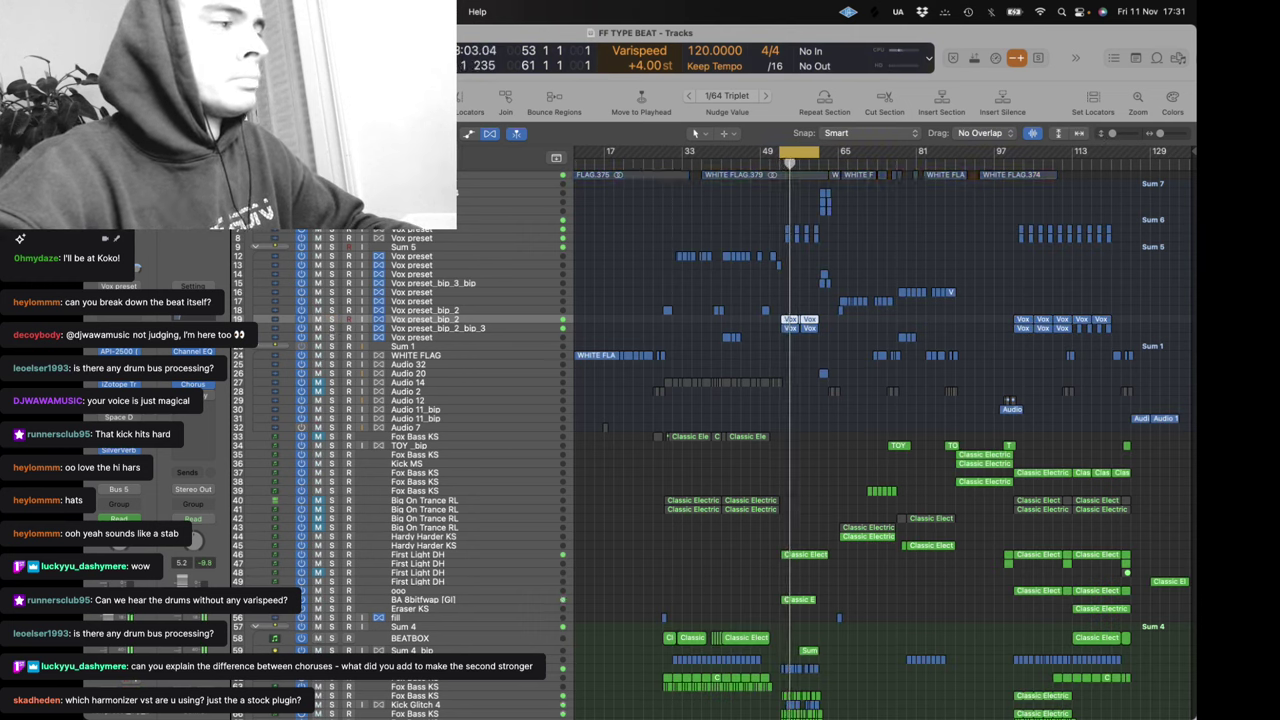
key(c)
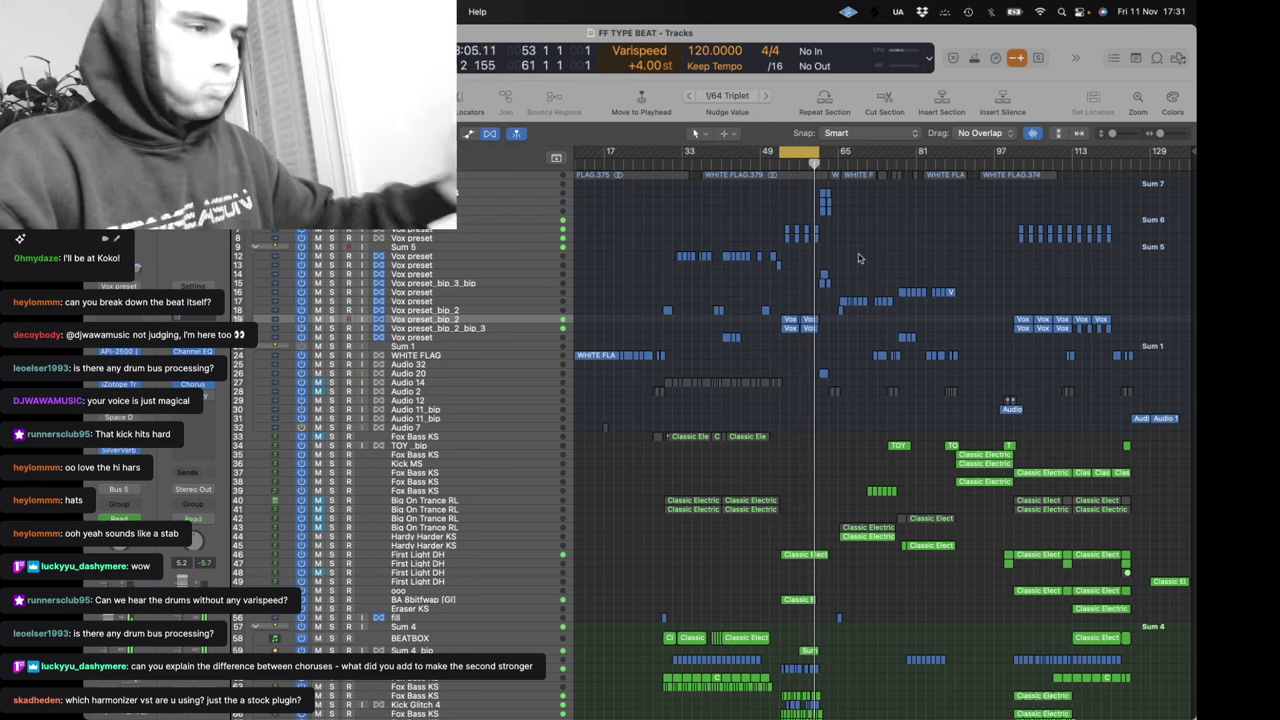
scroll(857, 258, left, 2)
scroll(872, 300, right, 2)
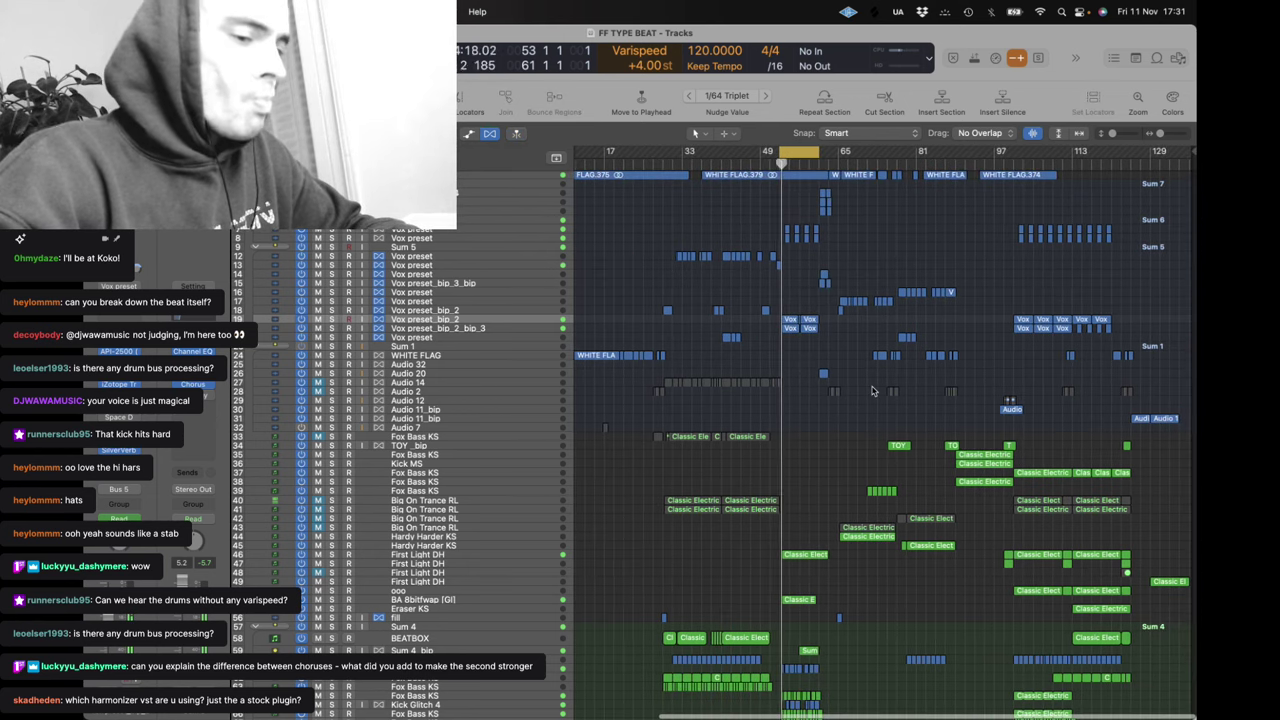
Examine the chorus regions in bars 53–61 at a closer horizontal zoom while the full mix loops
key(c)
click(467, 174)
key(c)
key(z)
key(z)
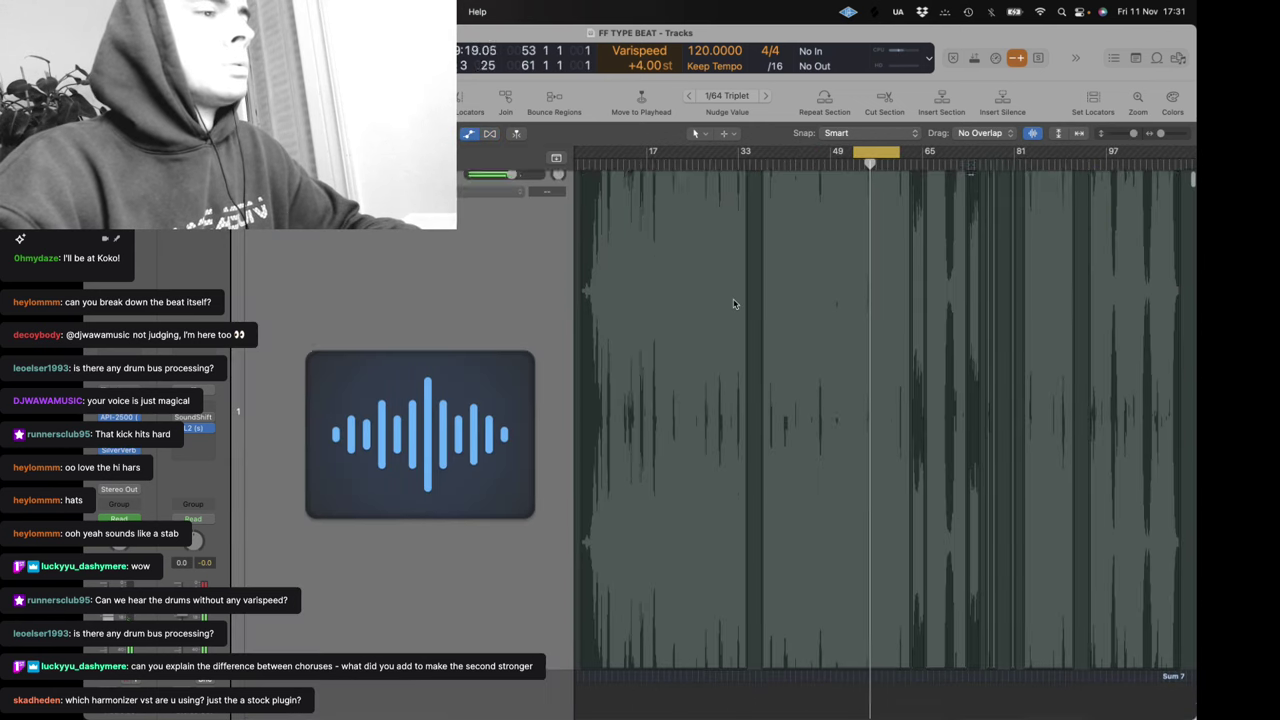
click(748, 387)
key(z)
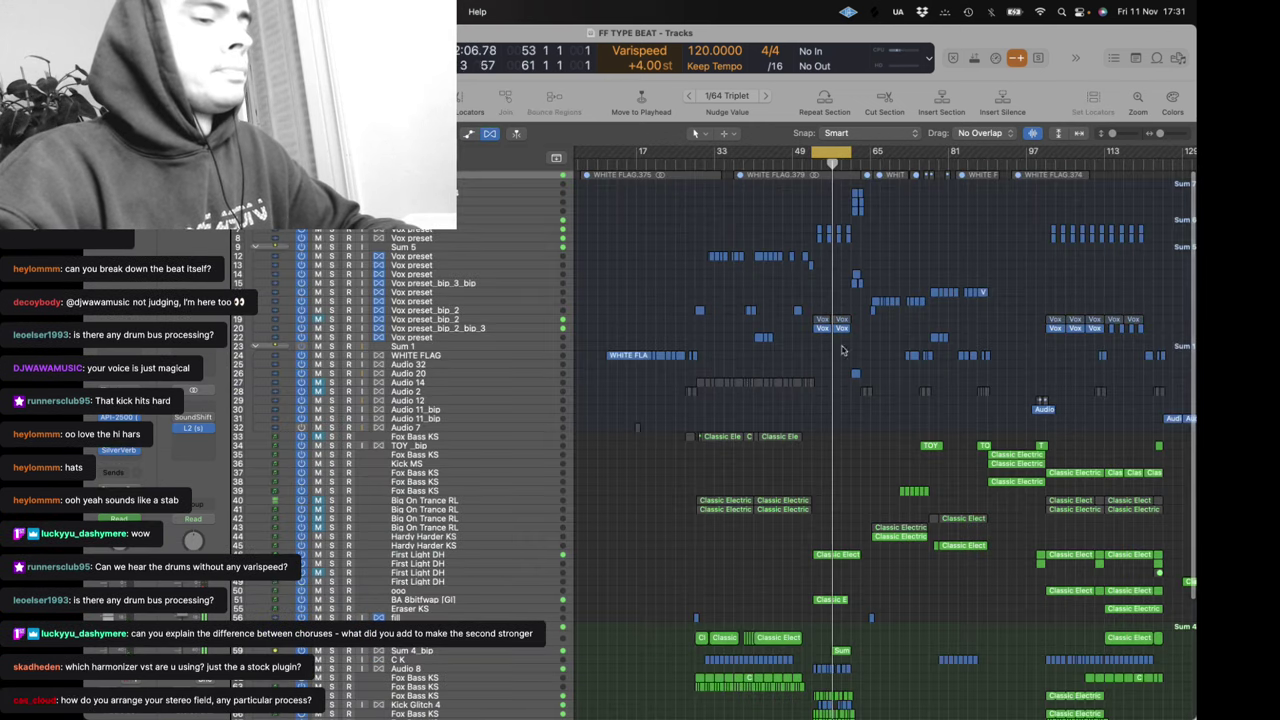
drag(1160, 133, 1177, 132)
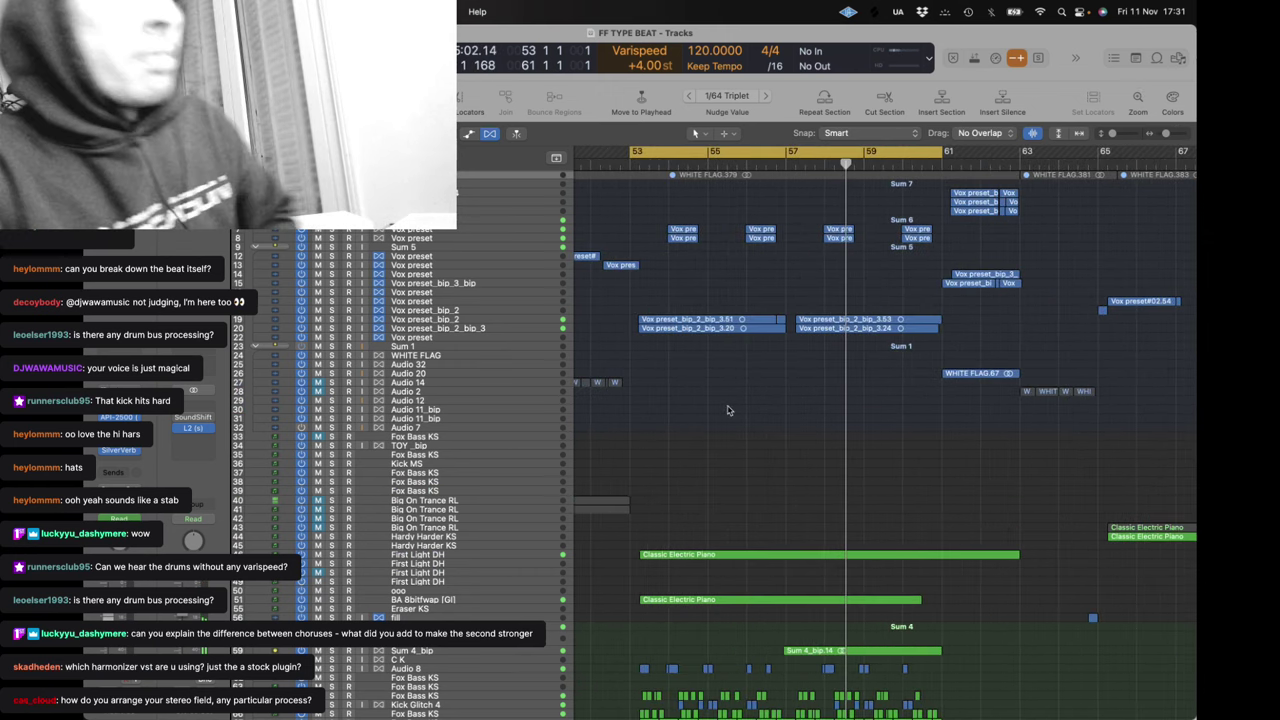
Solo Vox preset_bip_2 on track 19 and audition it over bars 53–61
scroll(623, 369, down, 5)
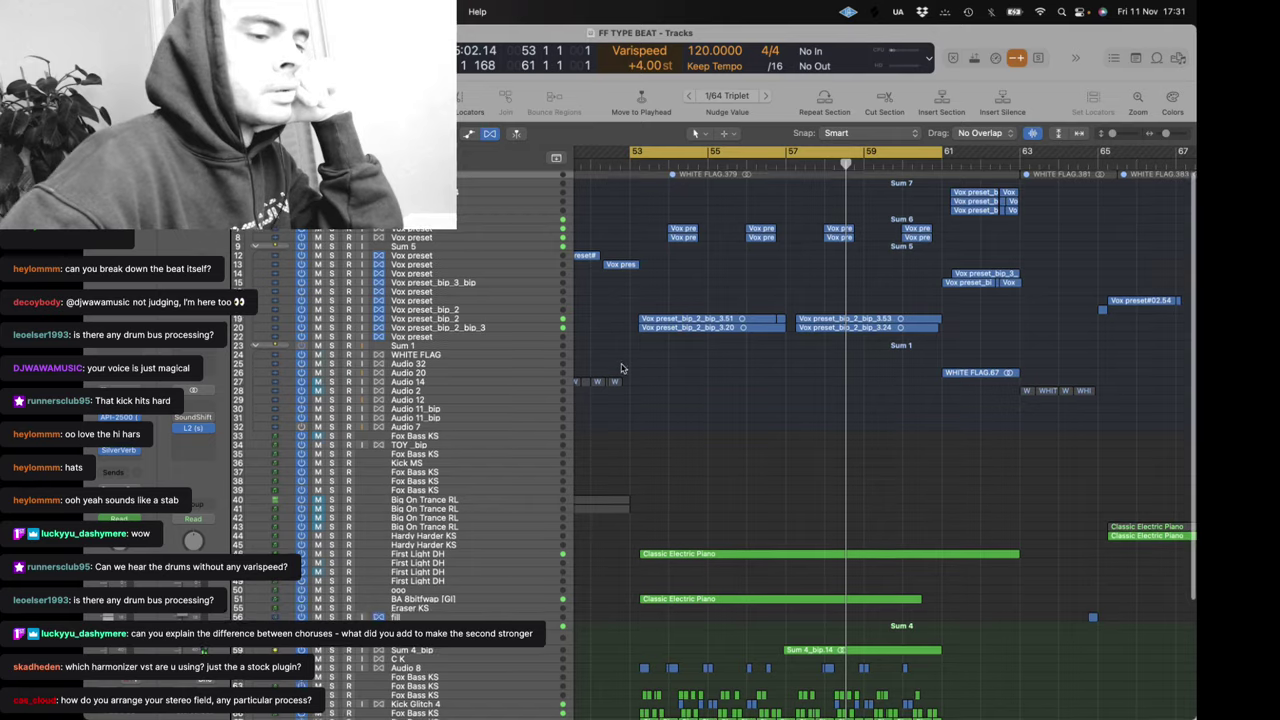
scroll(623, 369, up, 5)
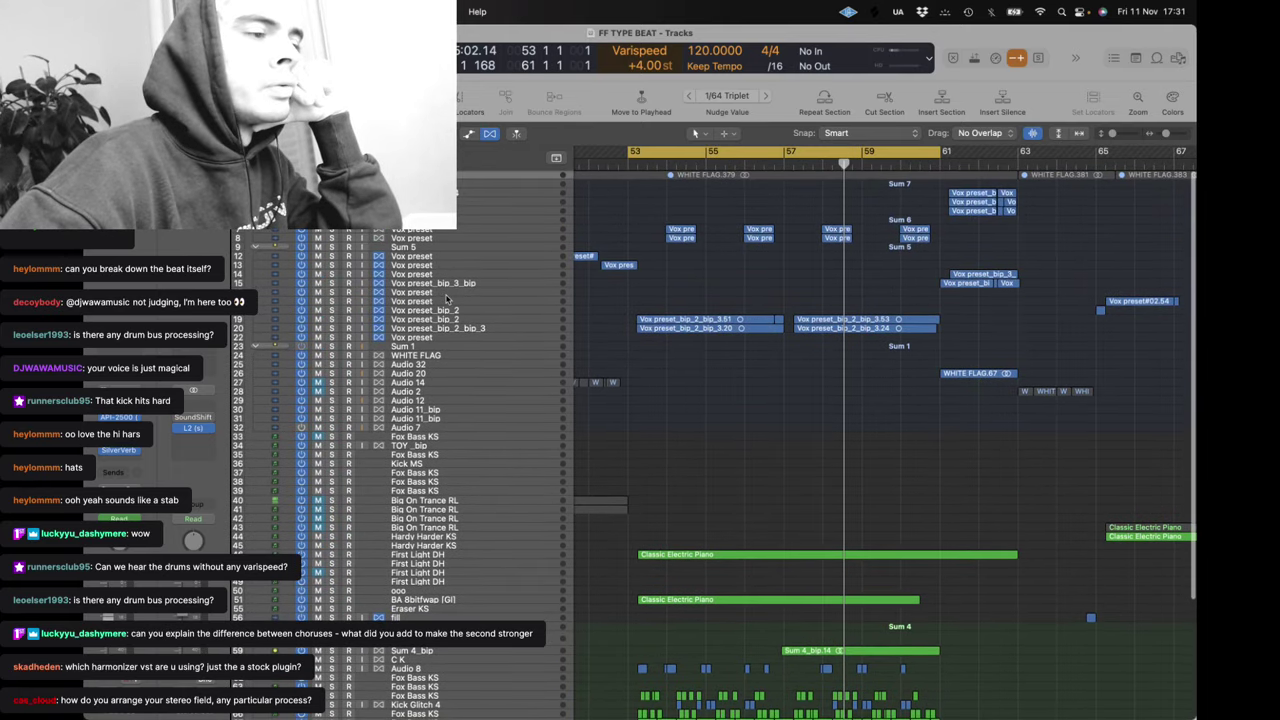
click(332, 320)
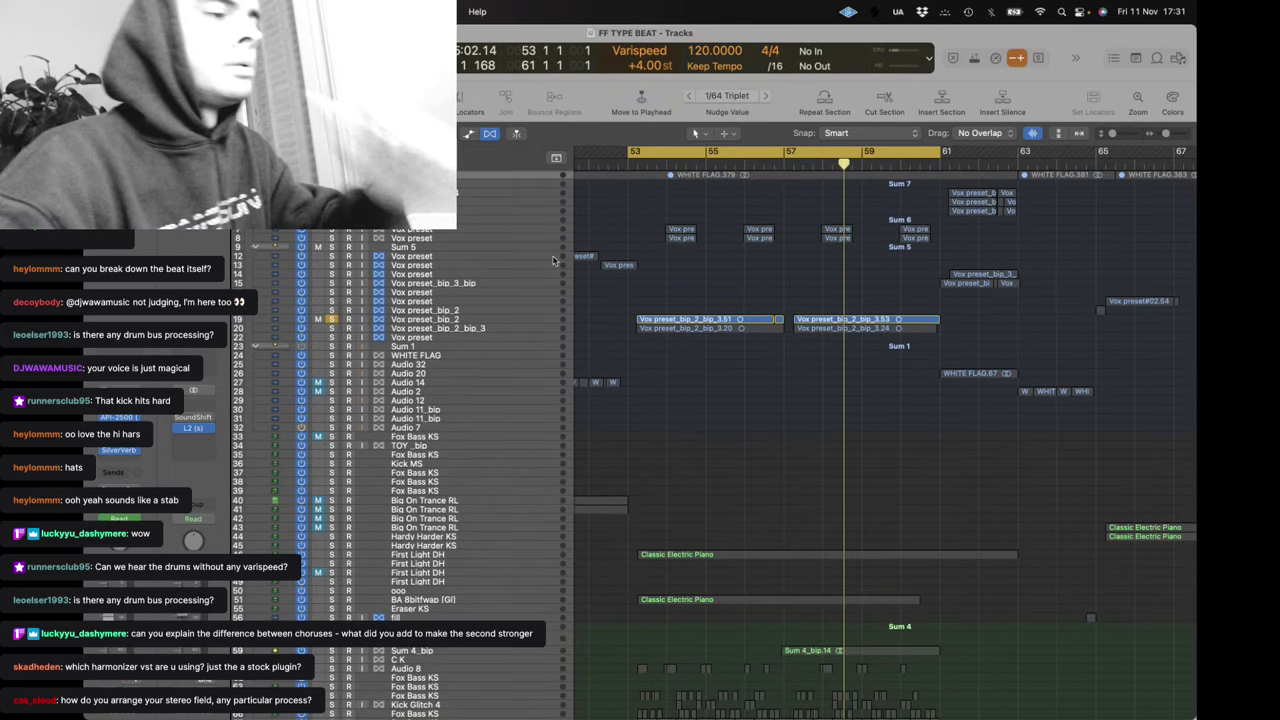
key(space)
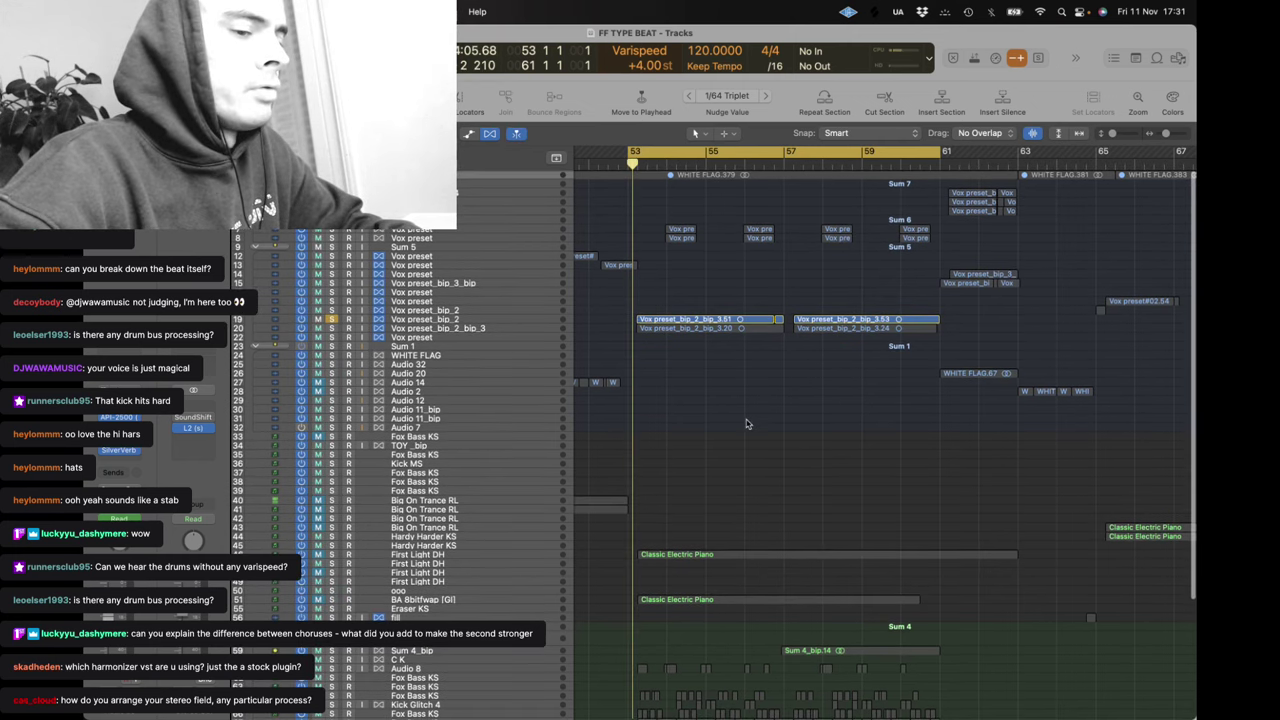
Replace the vocal solo with Big On Trance RL track 43, Hardy Harder KS tracks 44 and 45 and First Light DH track 46
key(z)
key(z)
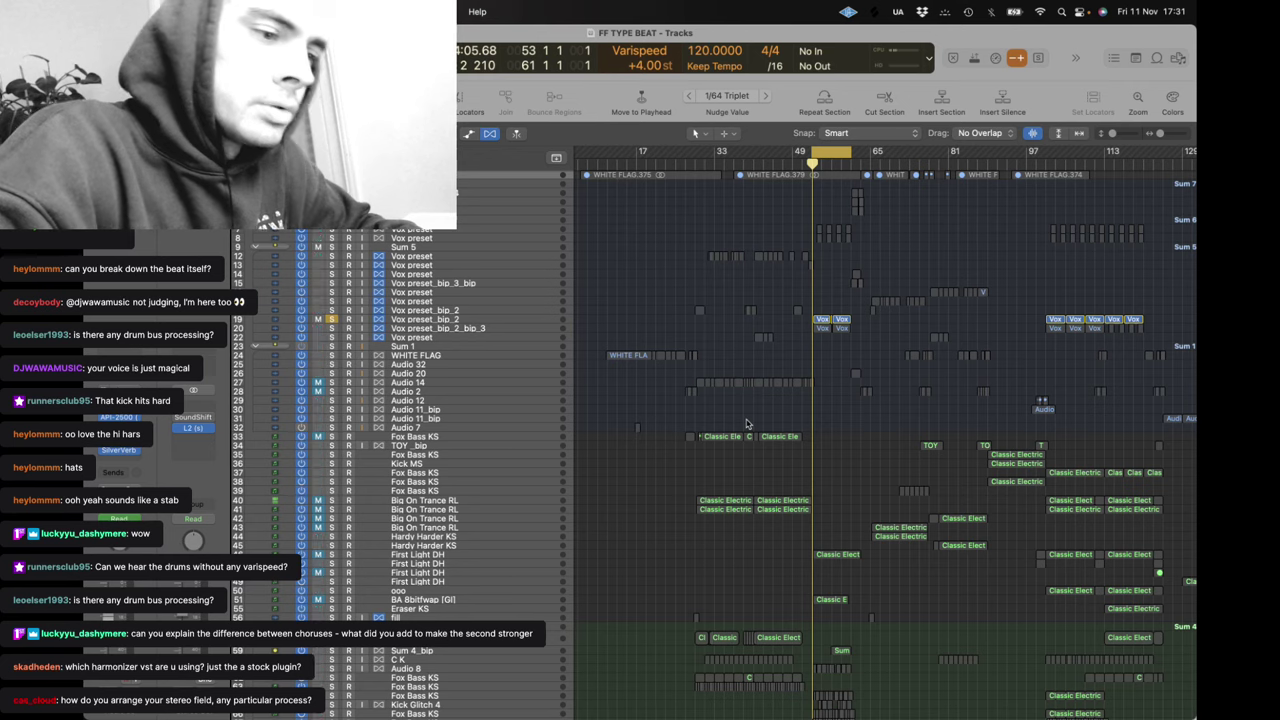
scroll(499, 410, down, 10)
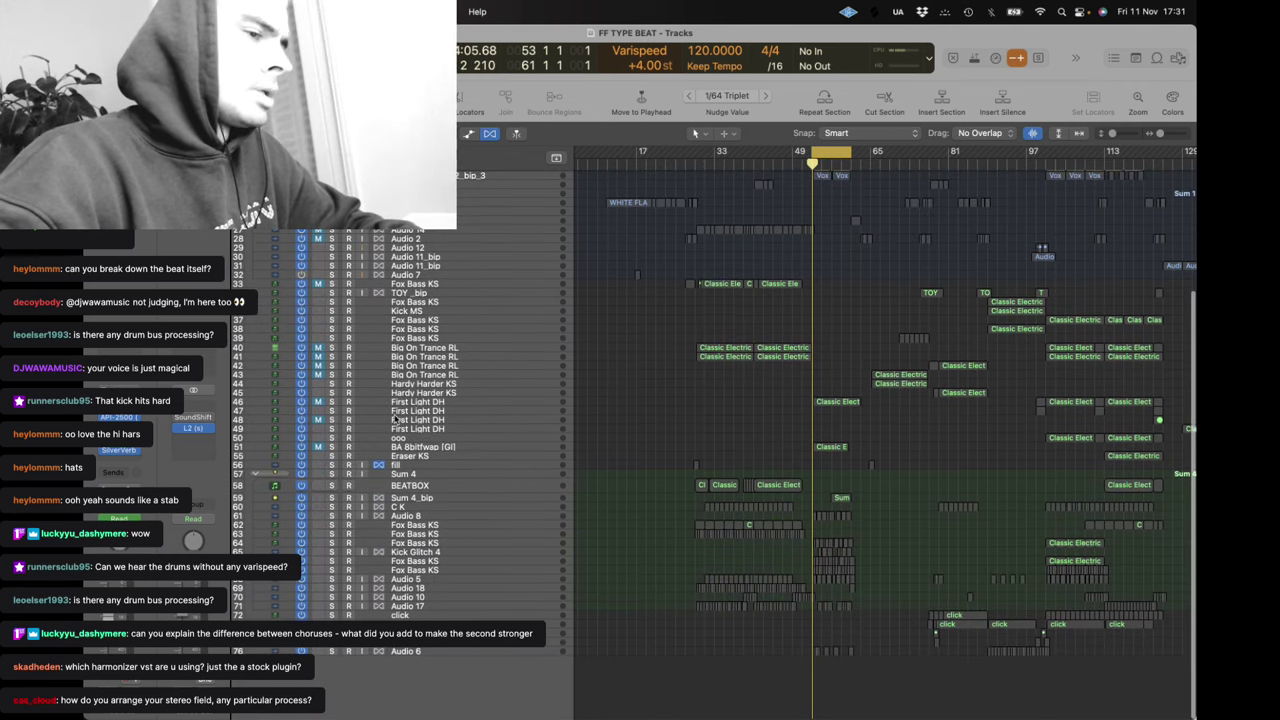
click(331, 375)
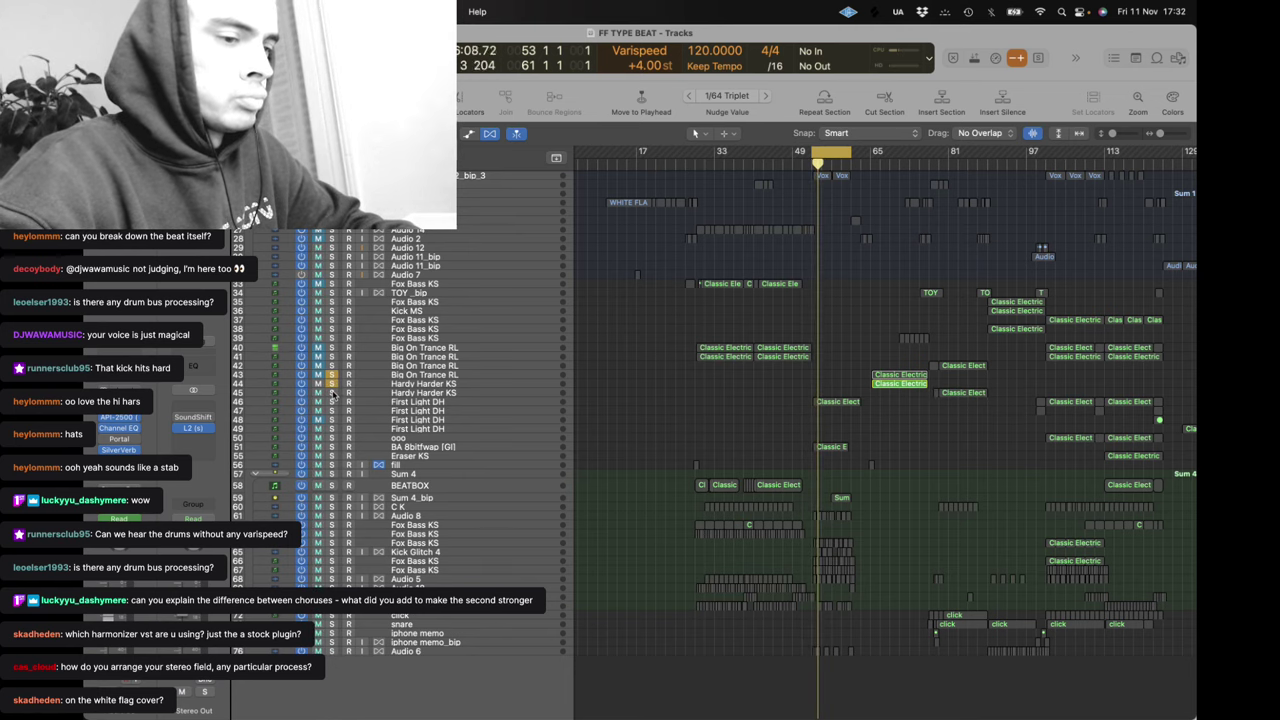
click(331, 401)
Move the playhead to around bar 49 and inspect the WHITE FLAG.379 region's waveform in the audio track editor
scroll(624, 283, up, 6)
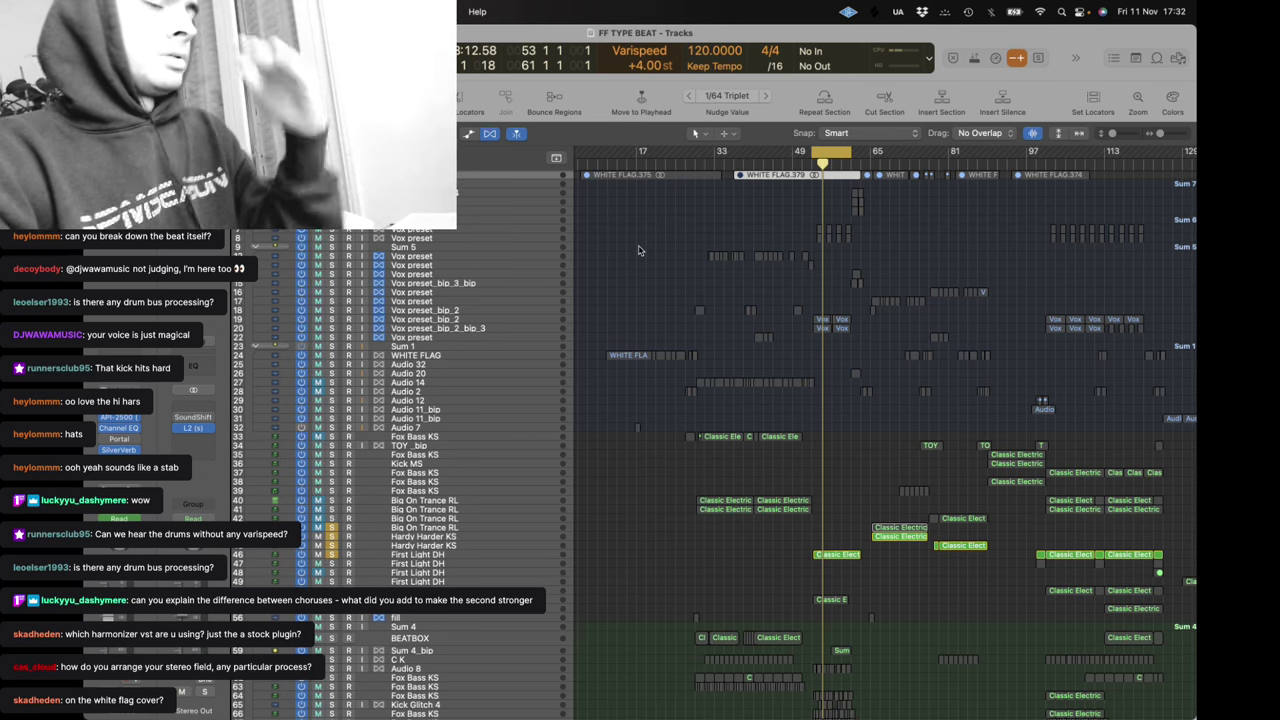
scroll(724, 301, down, 6)
scroll(724, 301, up, 6)
scroll(722, 301, right, 2)
scroll(722, 301, down, 1)
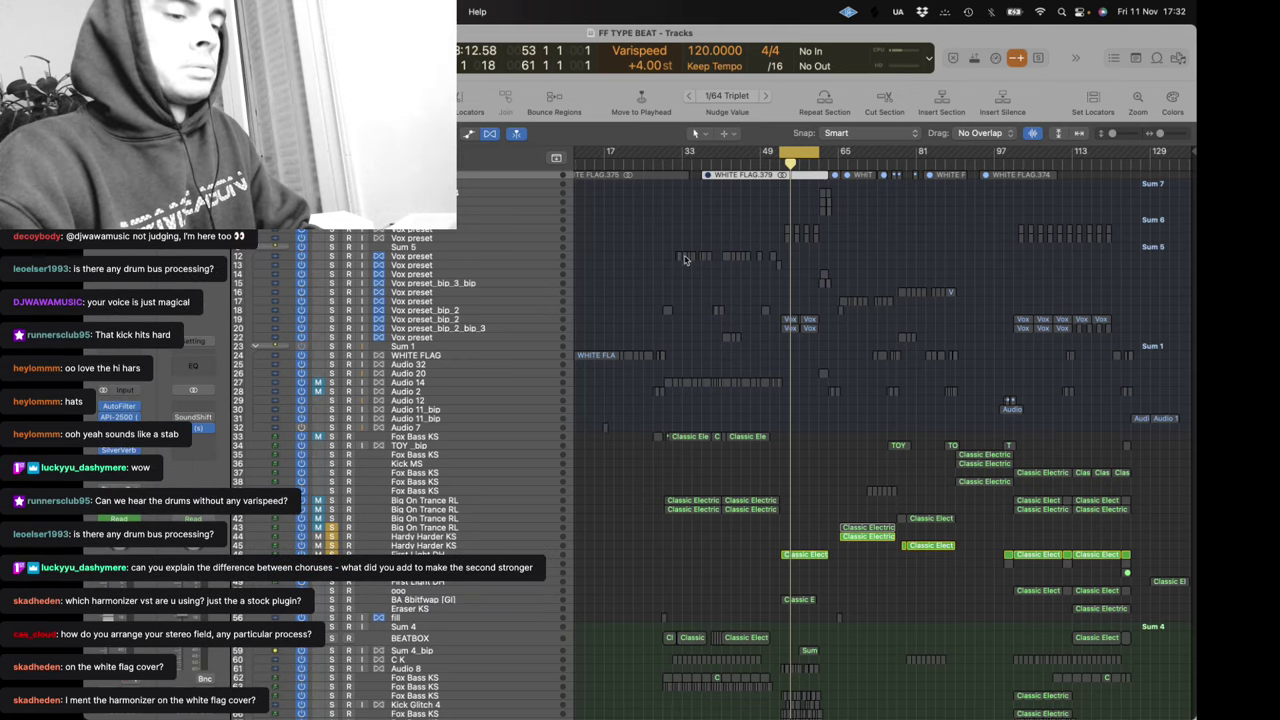
click(613, 152)
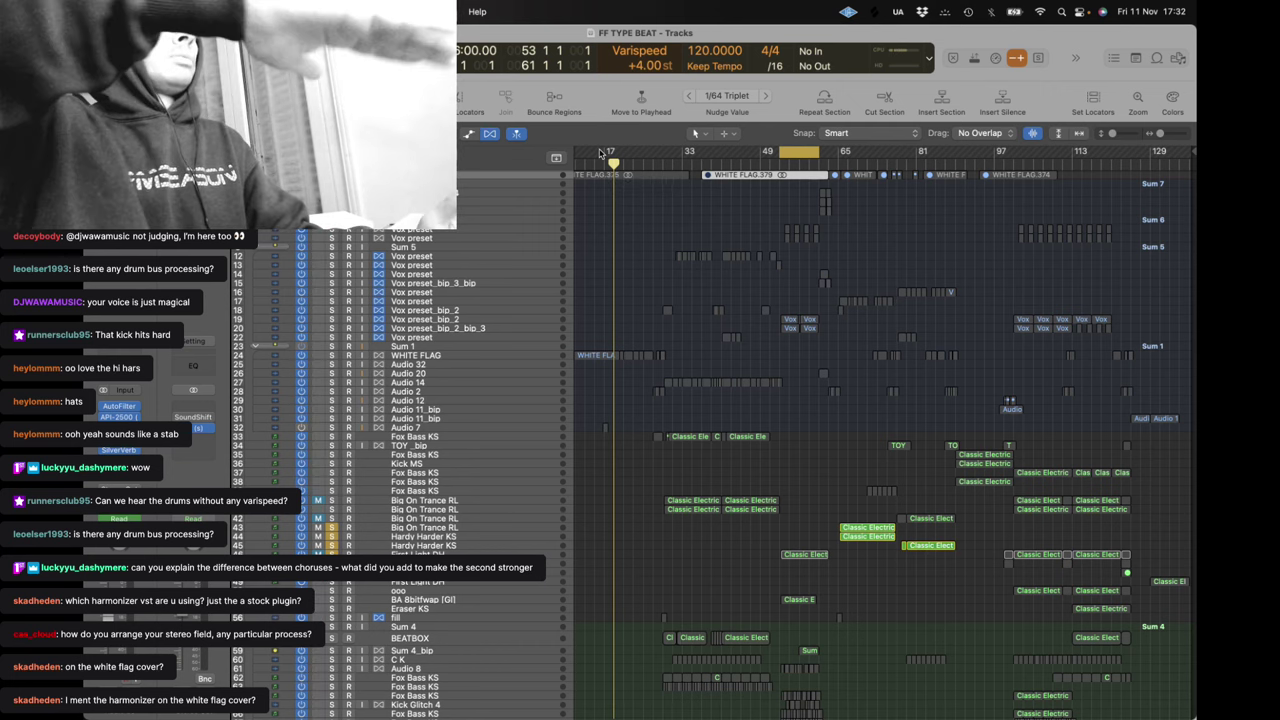
click(769, 167)
double_click(757, 177)
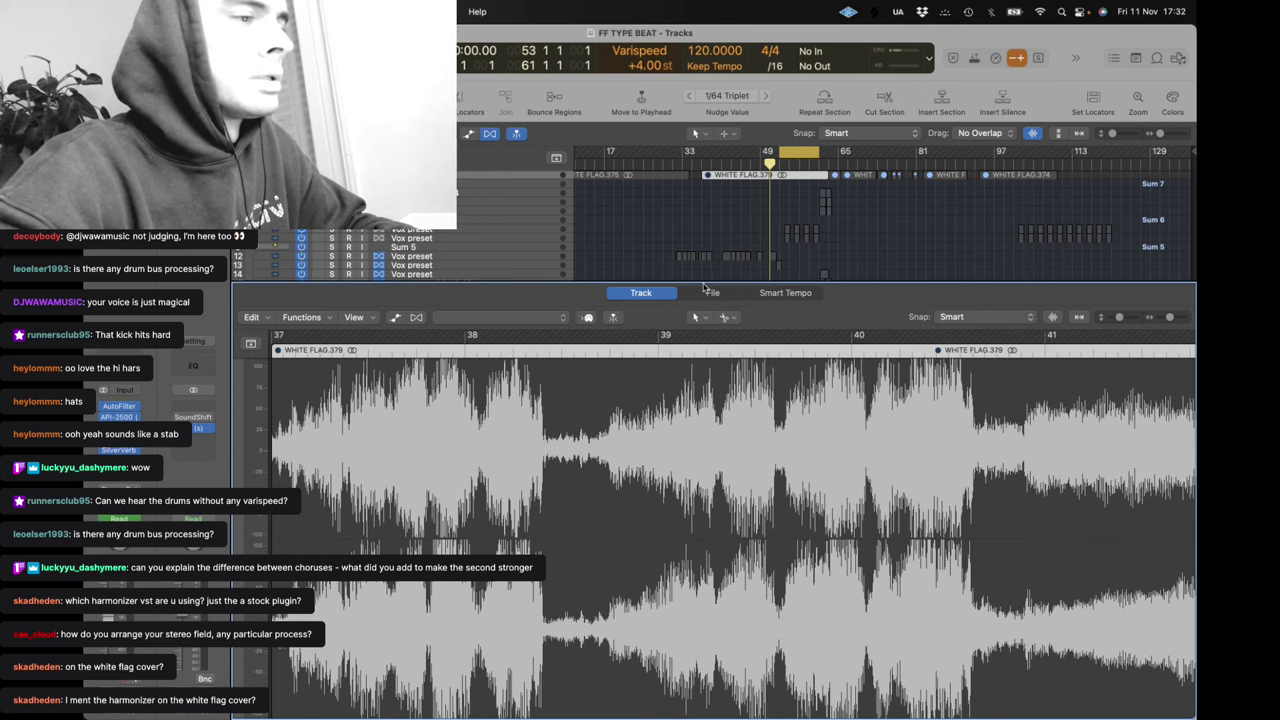
key(e)
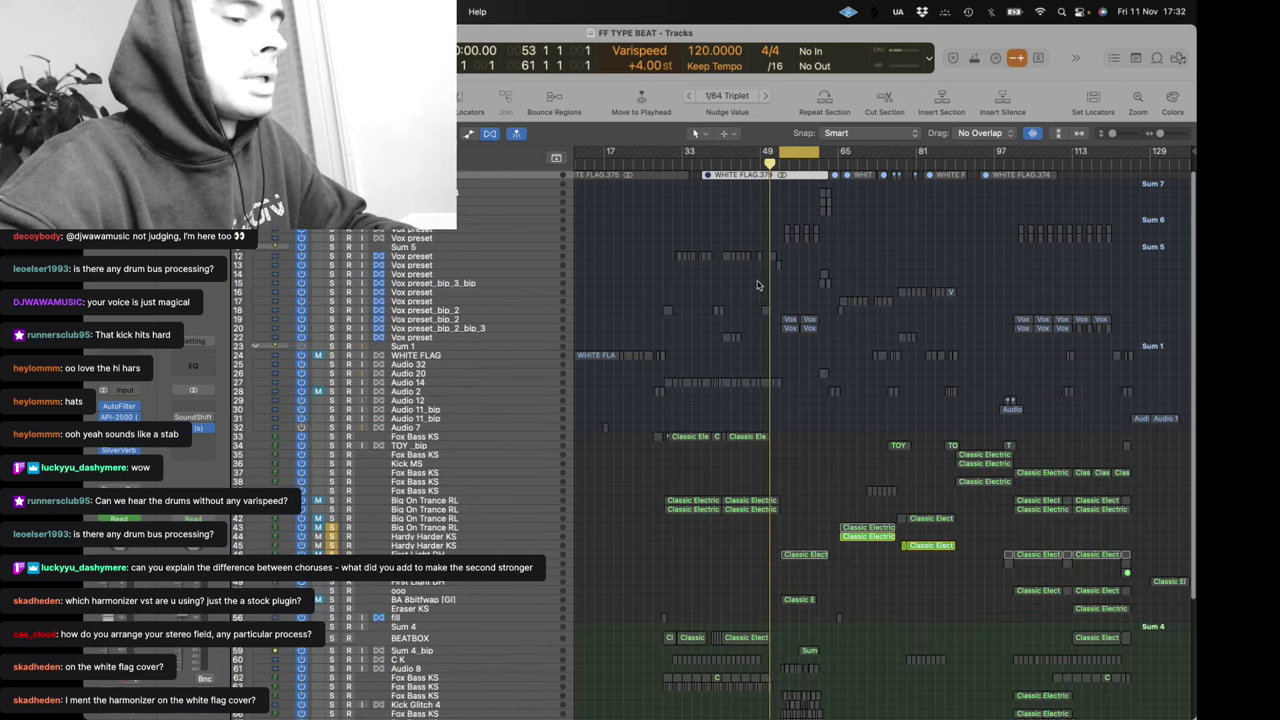
Inspect the Flex Pitch notes of the Vox preset#02.37 region on track 12 near bar 44
double_click(738, 257)
scroll(716, 497, down, 5)
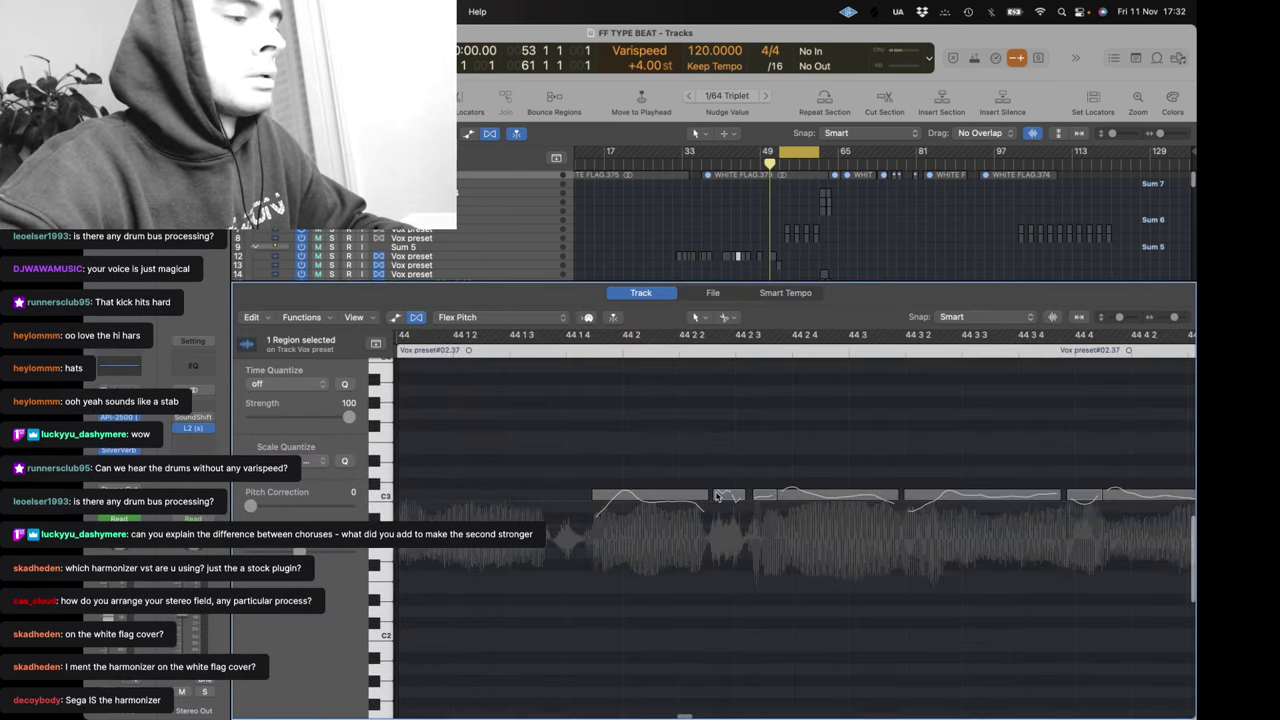
scroll(716, 497, up, 5)
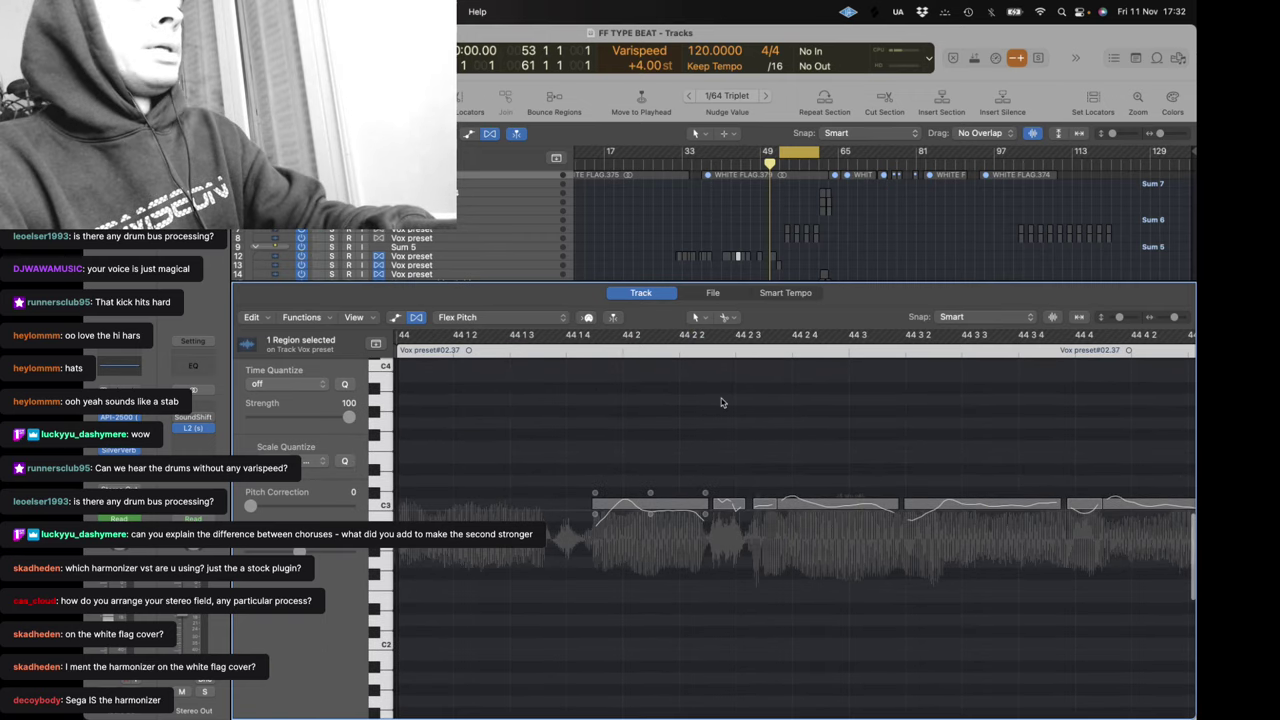
click(792, 500)
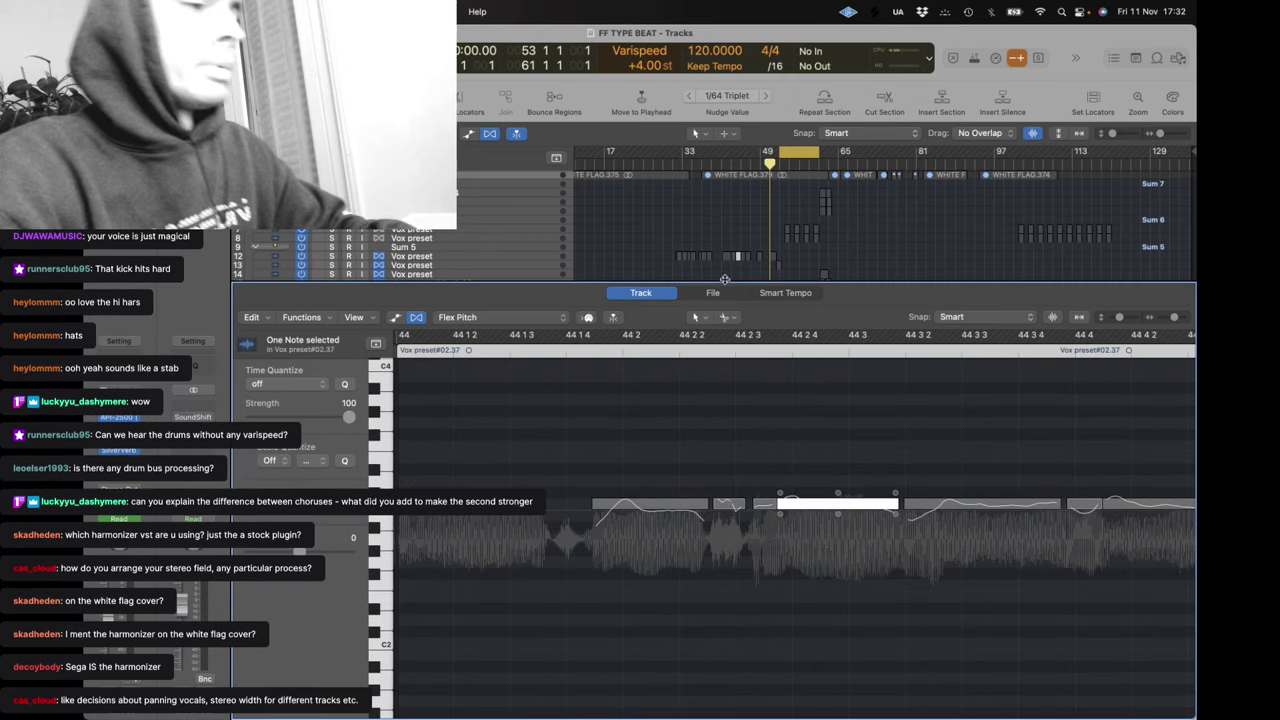
key(e)
Set the cycle range to bars 41–45 and play only Vox preset track 12 soloed
drag(722, 158, 742, 161)
alt+click(332, 257)
click(333, 257)
key(space)
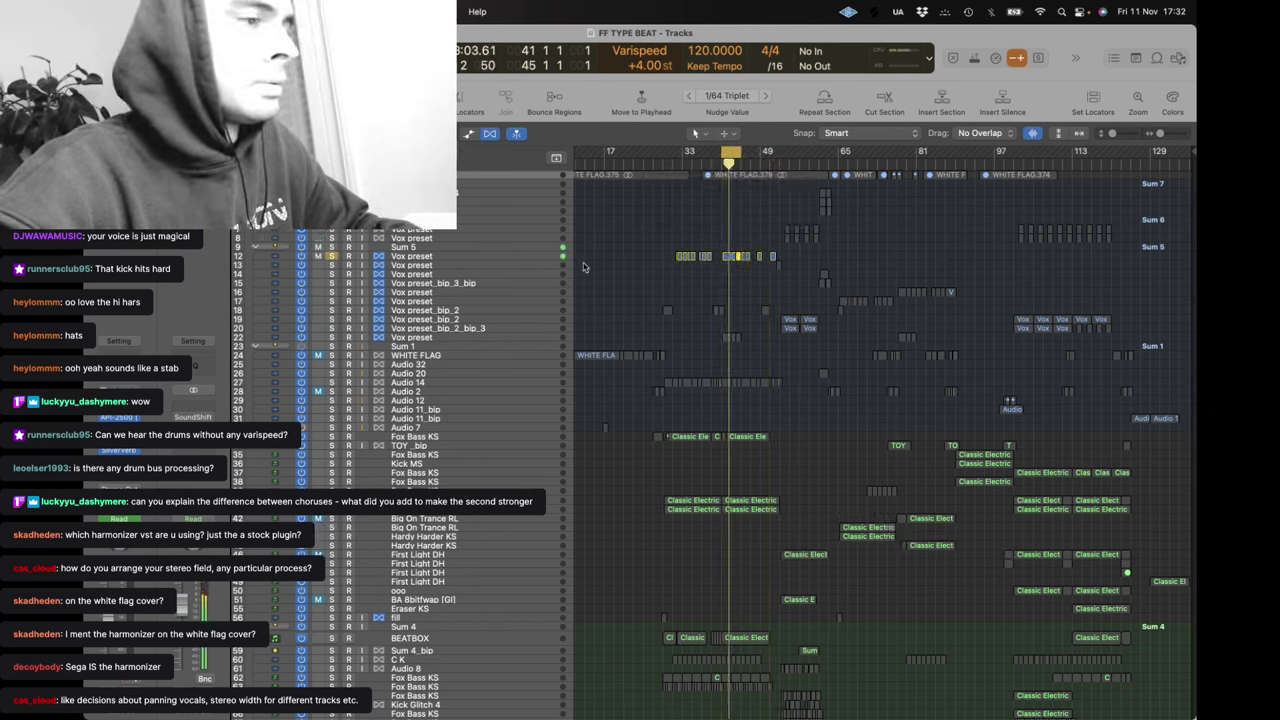
Add Vox preset track 22 to the solo and inspect the Flex Pitch notes of its Vox preset#02.48 region
click(332, 337)
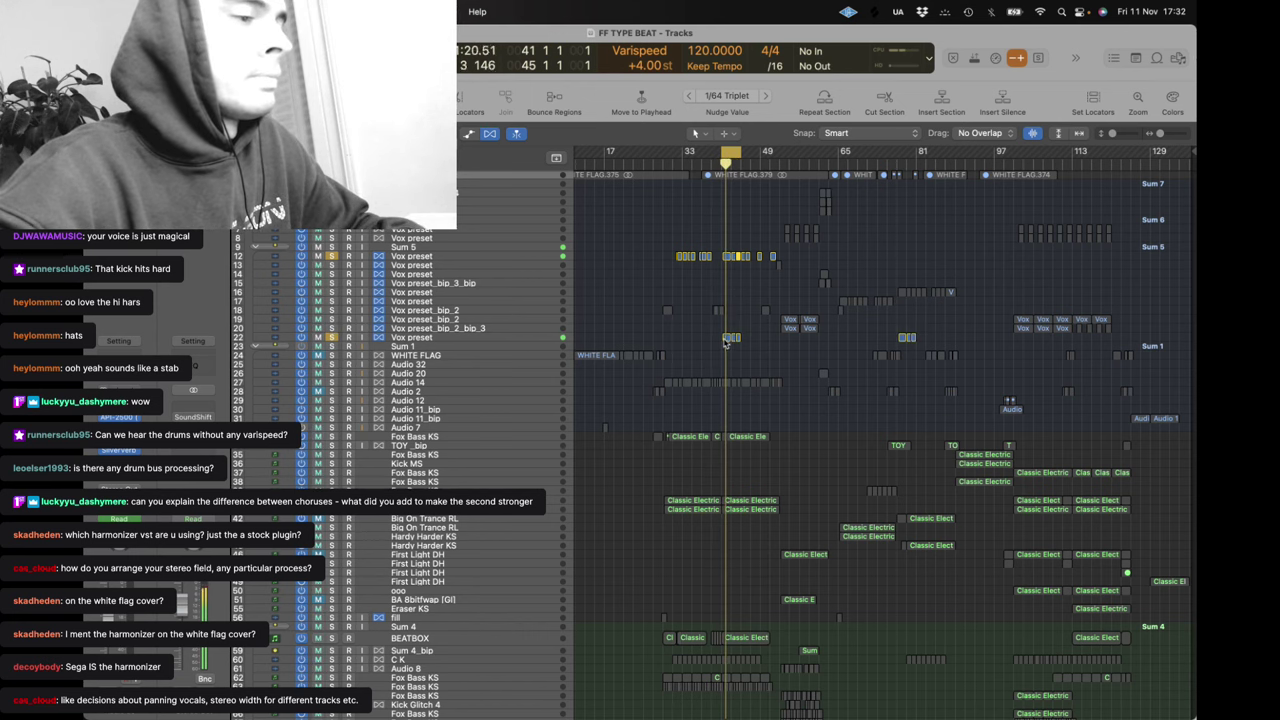
double_click(728, 338)
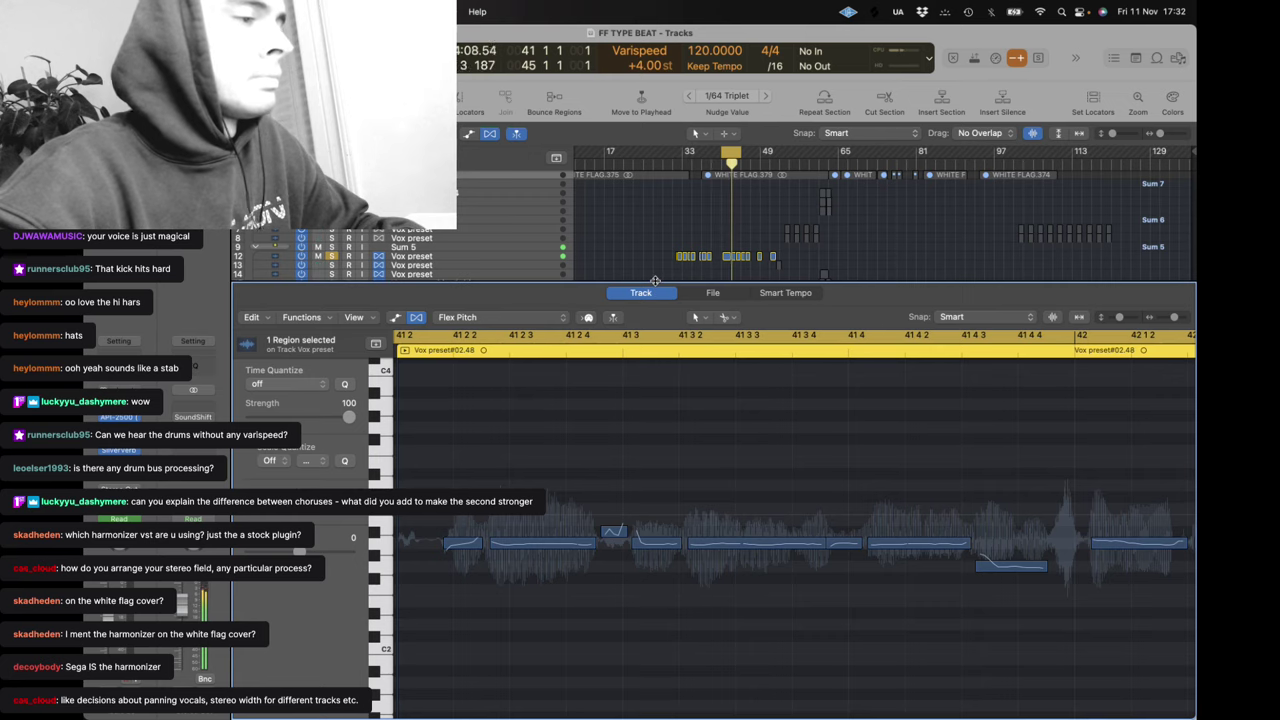
key(e)
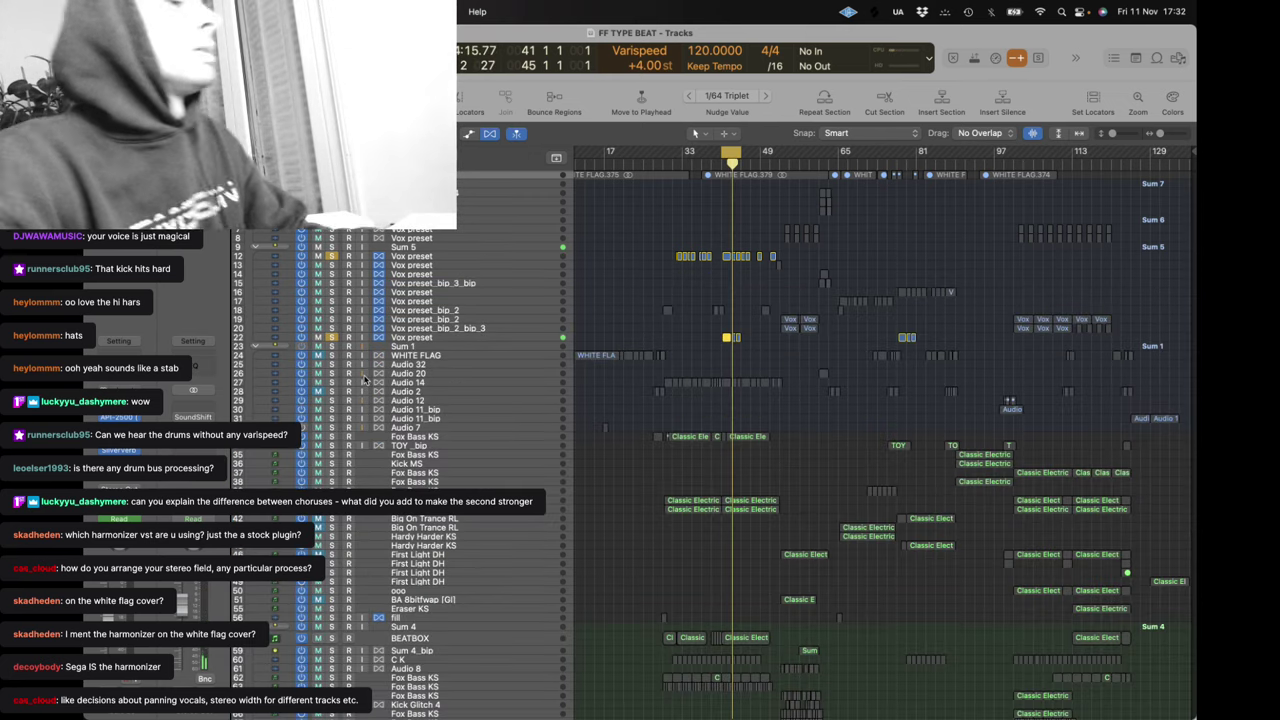
Add Audio 14 on track 27 to the soloed vocals and continue playback with cycling off
click(332, 382)
key(space)
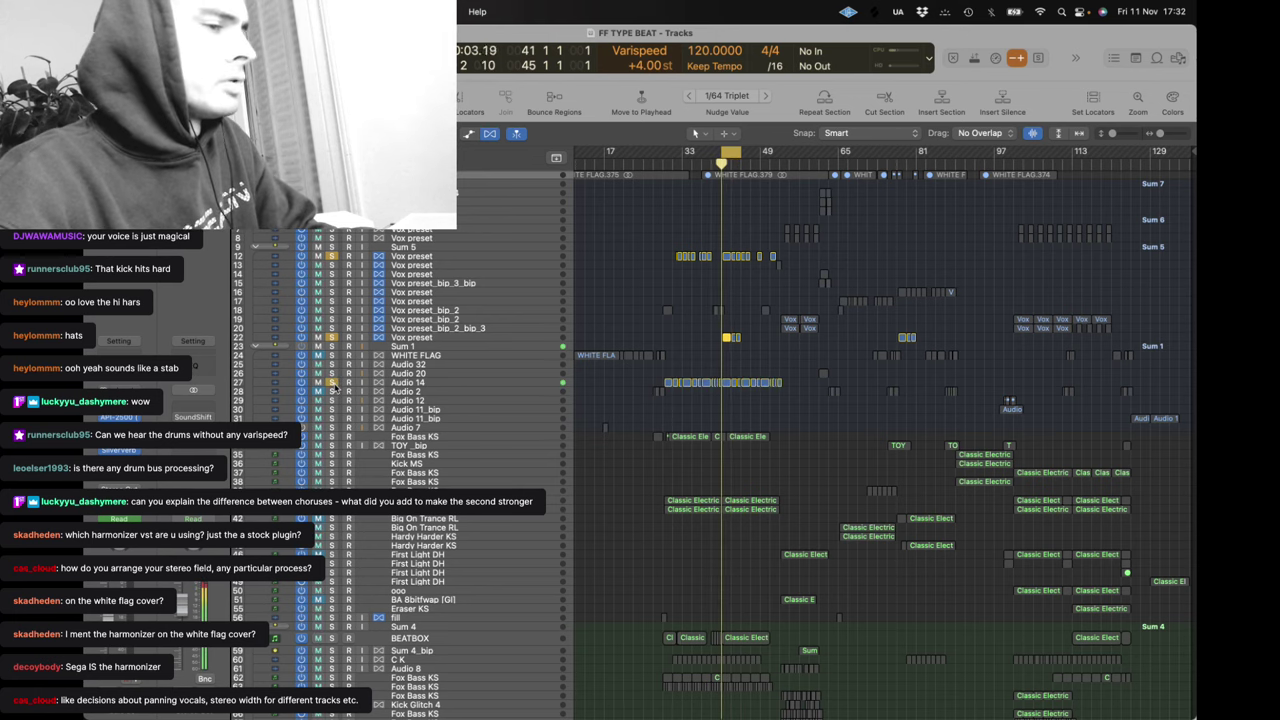
key(c)
Set the cycle range to bars 54–61 and add vocal tracks 19 and 20 plus First Light DH tracks 46 and 47 to the solo
scroll(827, 356, down, 1)
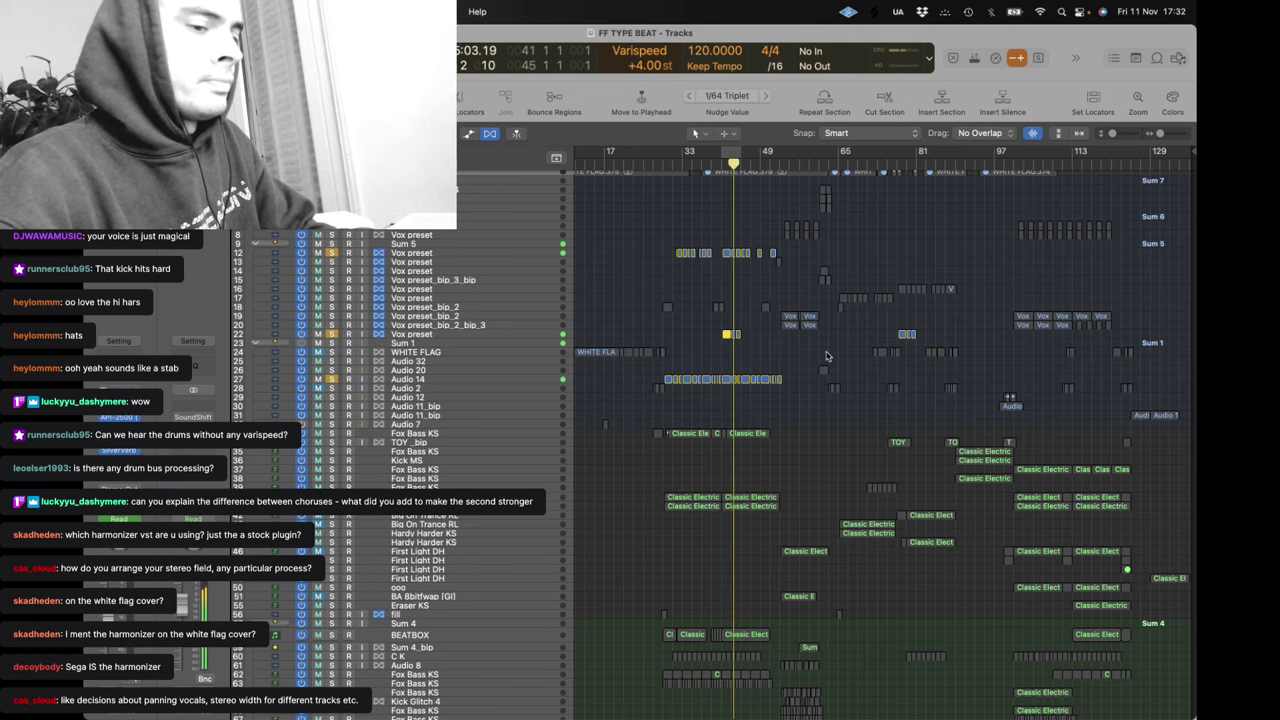
scroll(788, 161, up, 1)
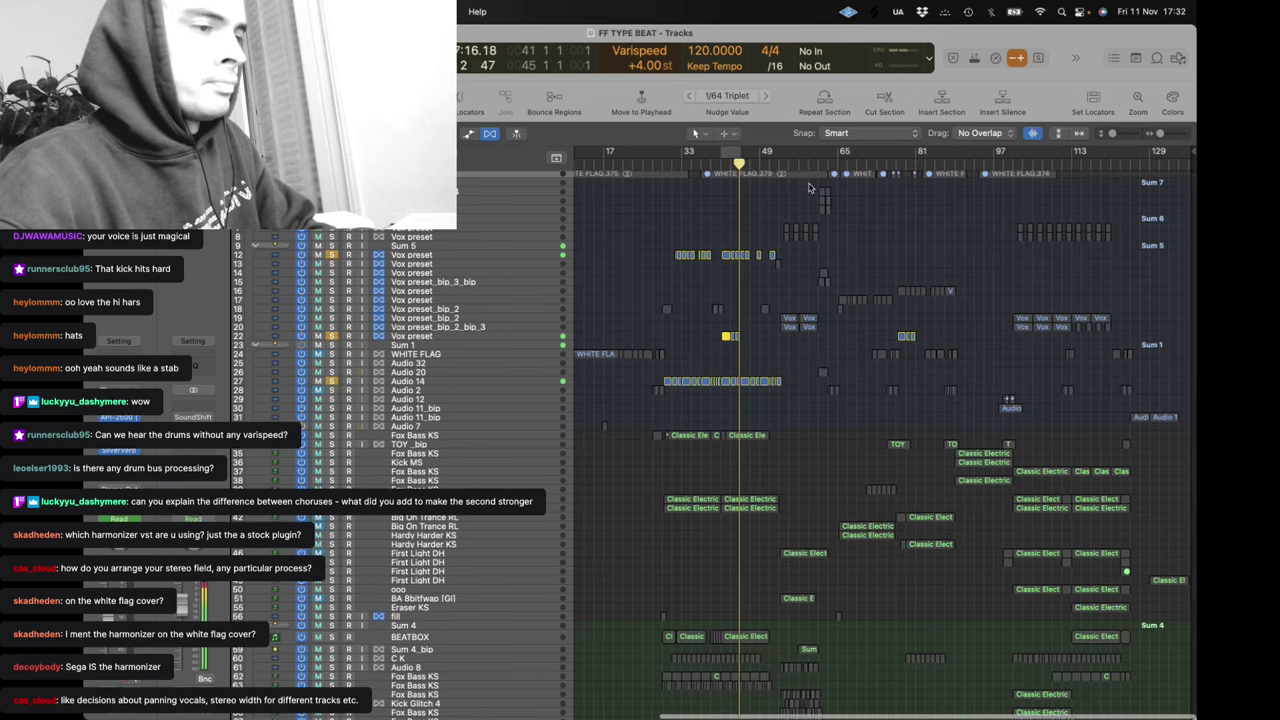
drag(788, 161, 818, 161)
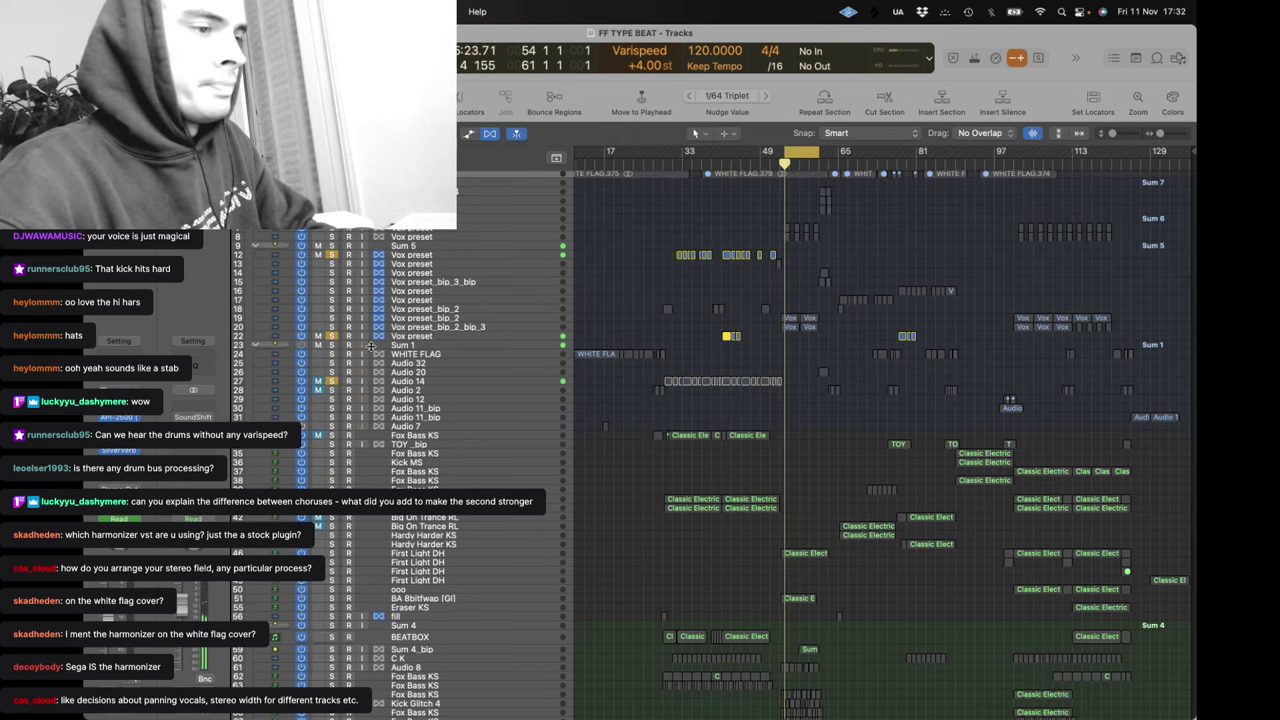
scroll(320, 400, down, 5)
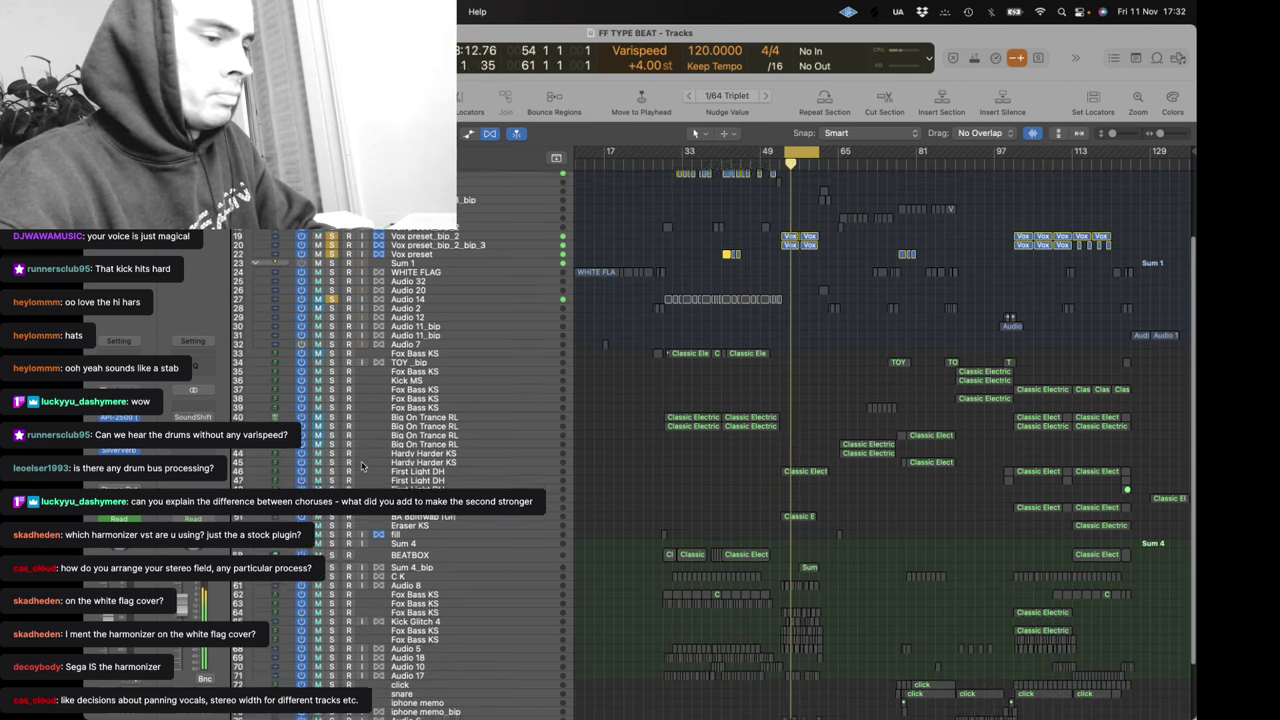
click(331, 403)
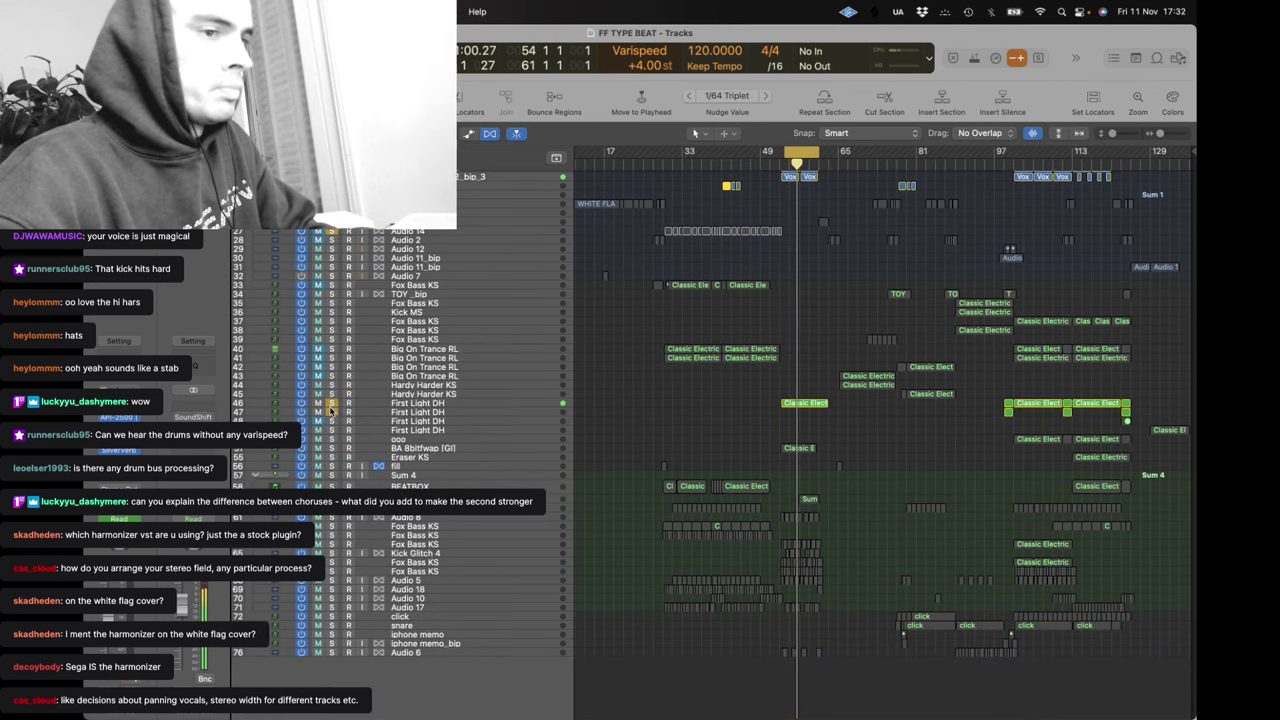
click(331, 412)
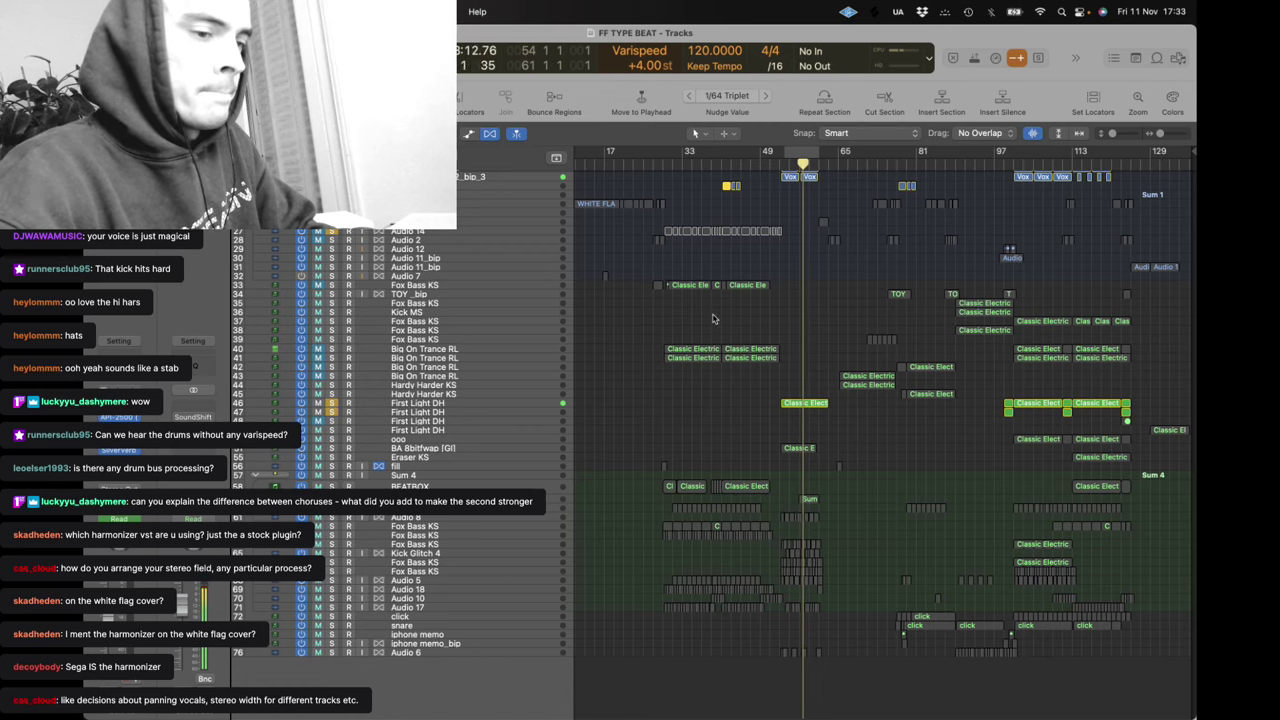
Set the cycle range to bars 65–76 and add Hardy Harder KS track 44 and Audio 2 track 28 to the solo
key(super+Right)
scroll(920, 249, right, 6)
scroll(921, 250, up, 5)
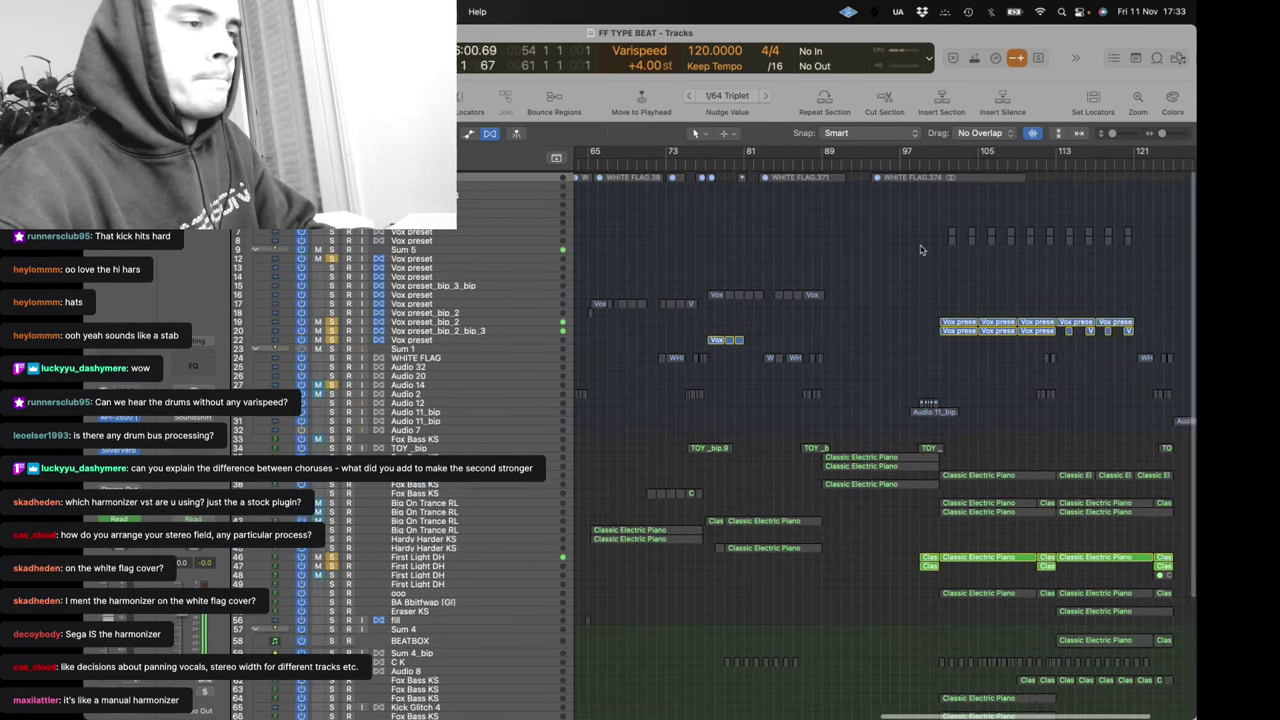
scroll(922, 250, left, 2)
scroll(922, 250, right, 1)
drag(624, 150, 729, 150)
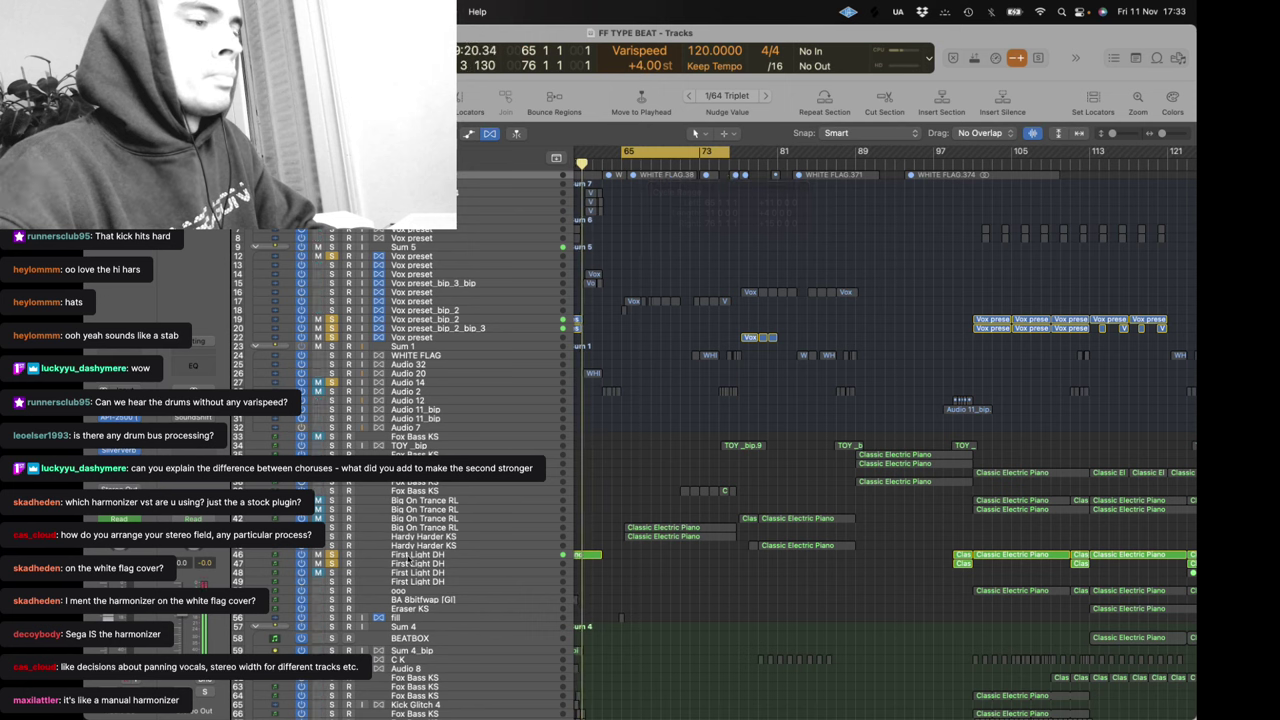
click(333, 537)
click(333, 392)
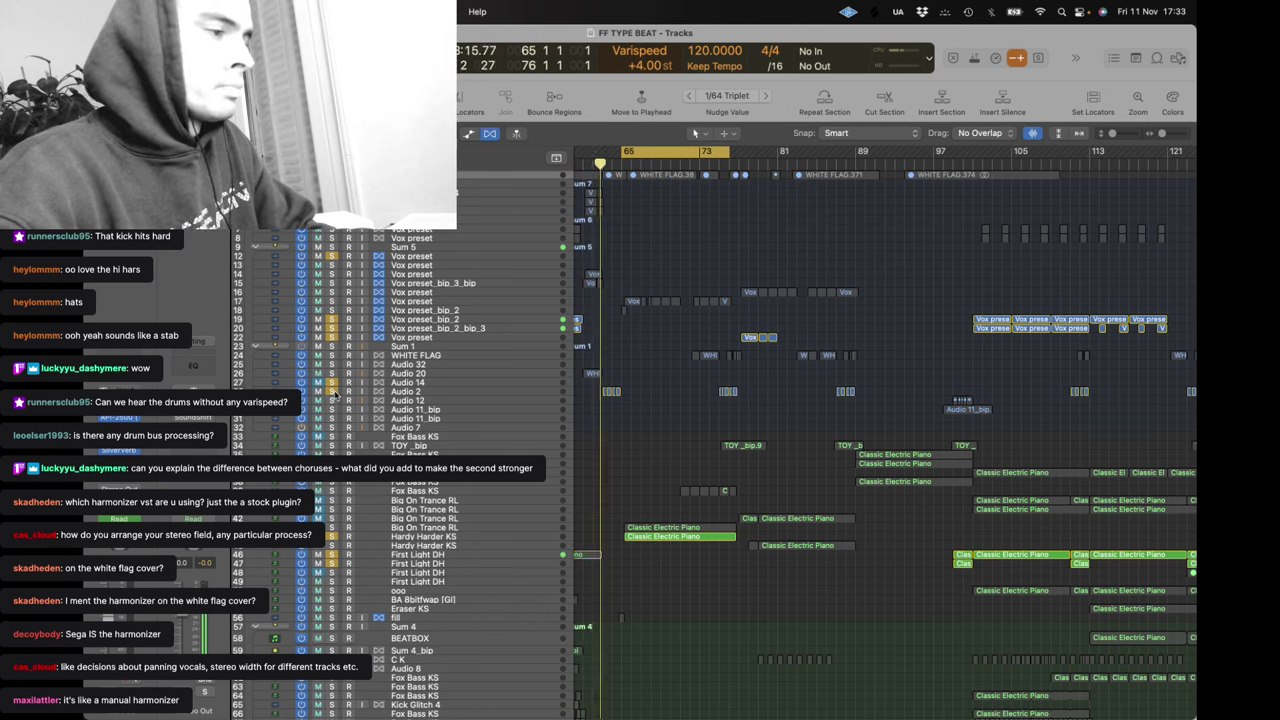
Add Eraser KS track 55 and fill track 56 to the solo and cue playback at bar 65
click(319, 555)
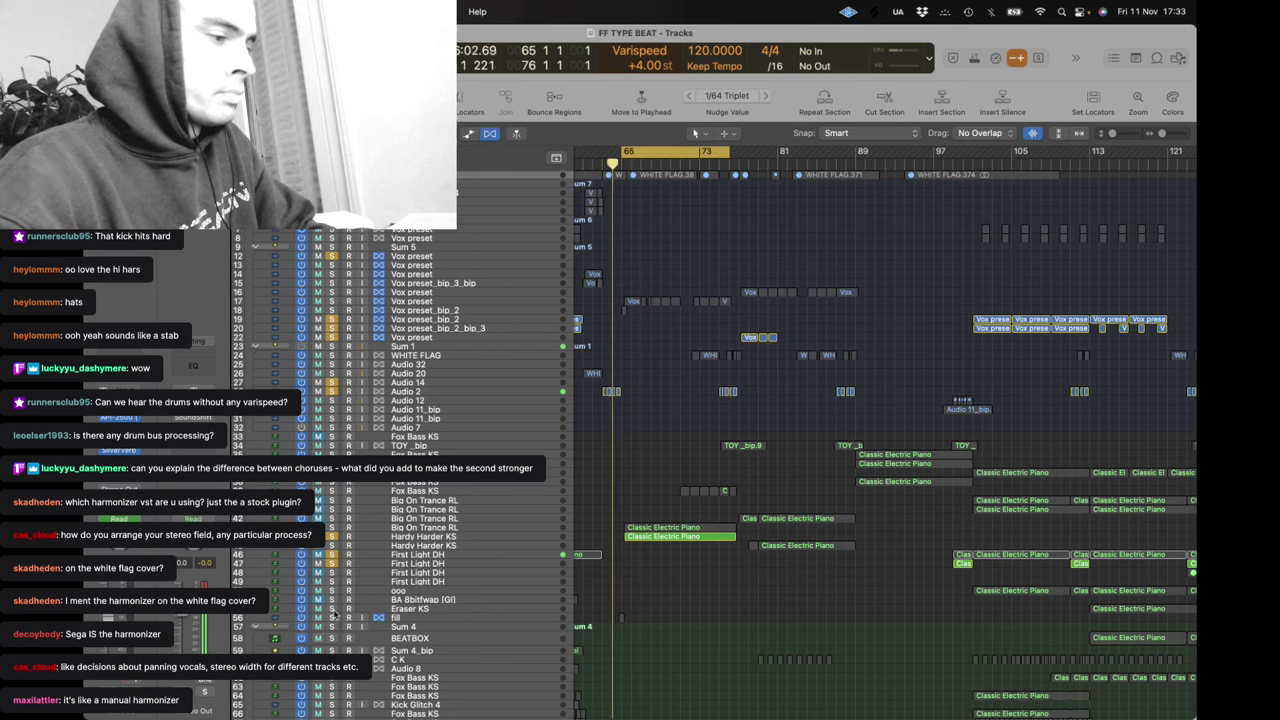
click(337, 610)
key(space)
Select the regions around bars 61–76 across the vocal and synth tracks and zoom in on them
drag(640, 646, 616, 523)
key(z)
key(z)
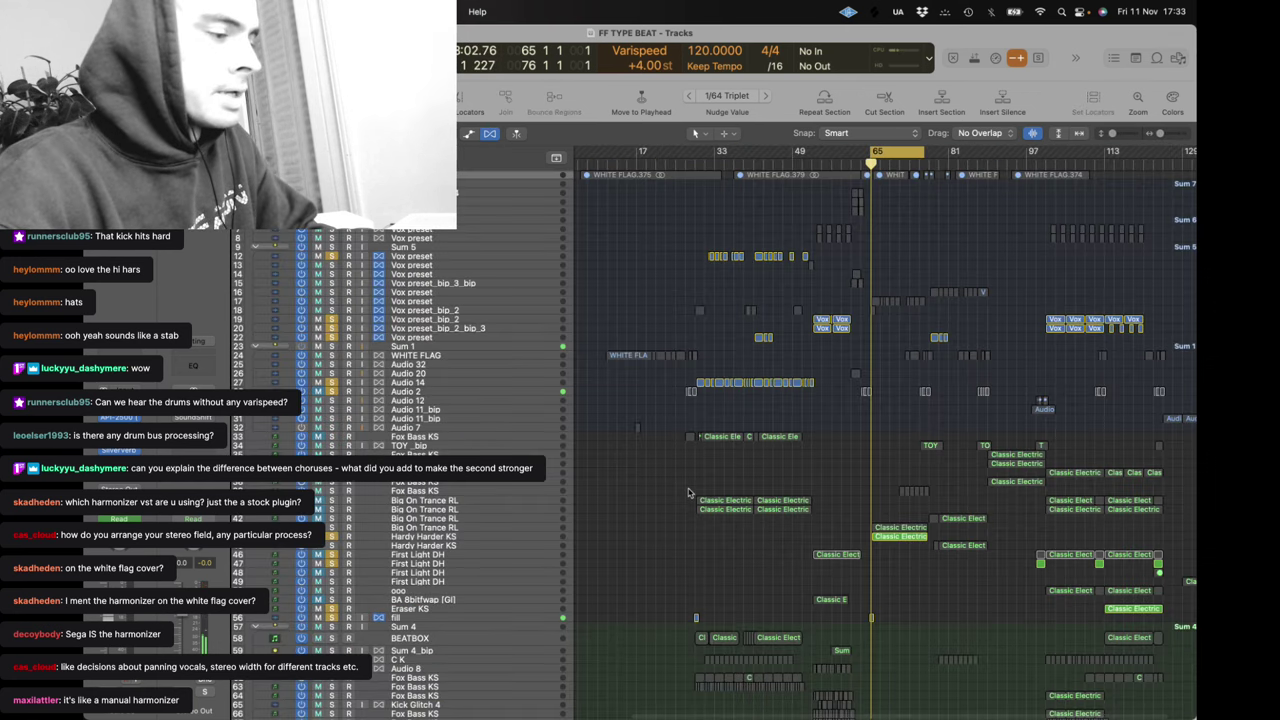
drag(884, 652, 823, 278)
key(z)
scroll(845, 415, right, 5)
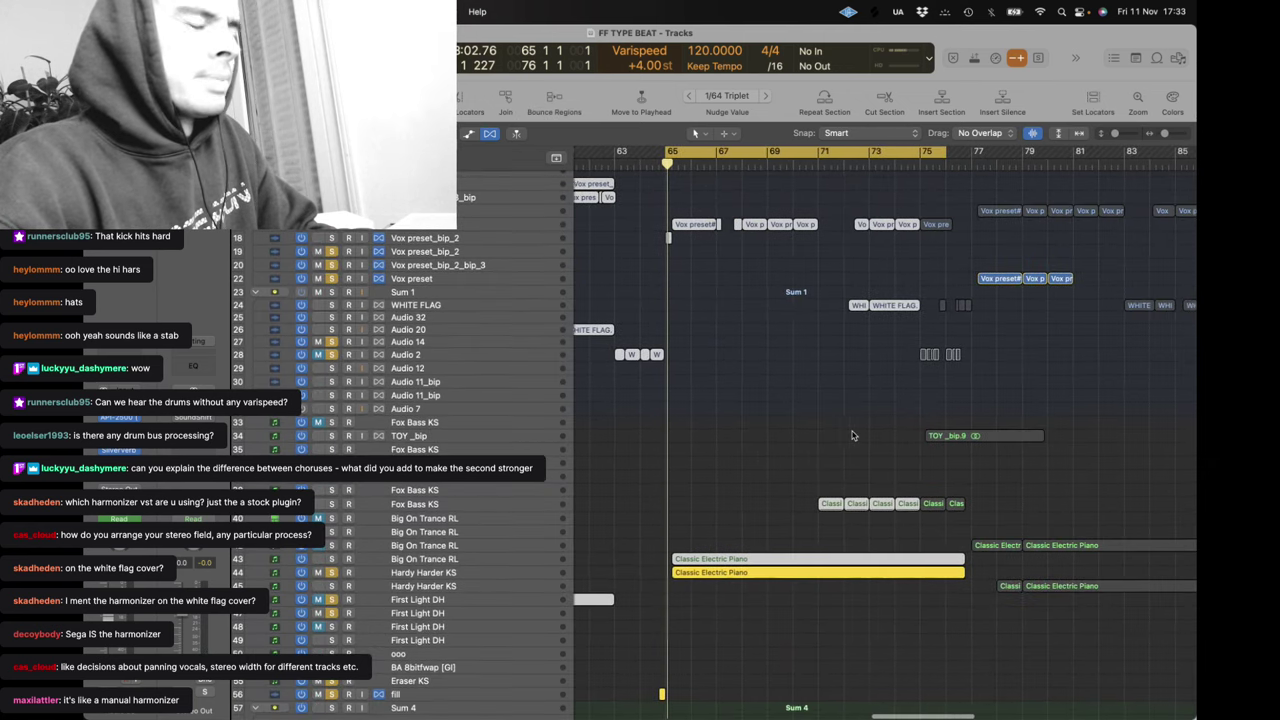
Clear all existing solos, solo only Hardy Harder KS track 44 and select that track
click(853, 435)
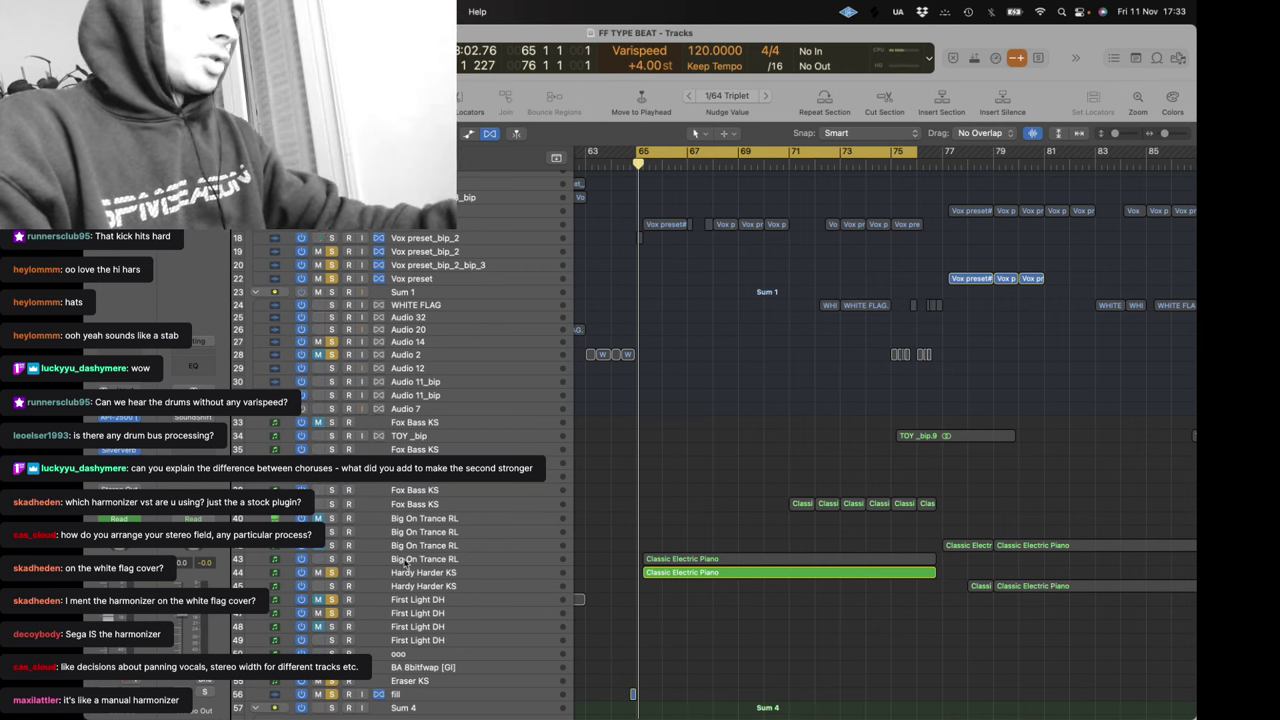
alt+click(333, 577)
click(333, 577)
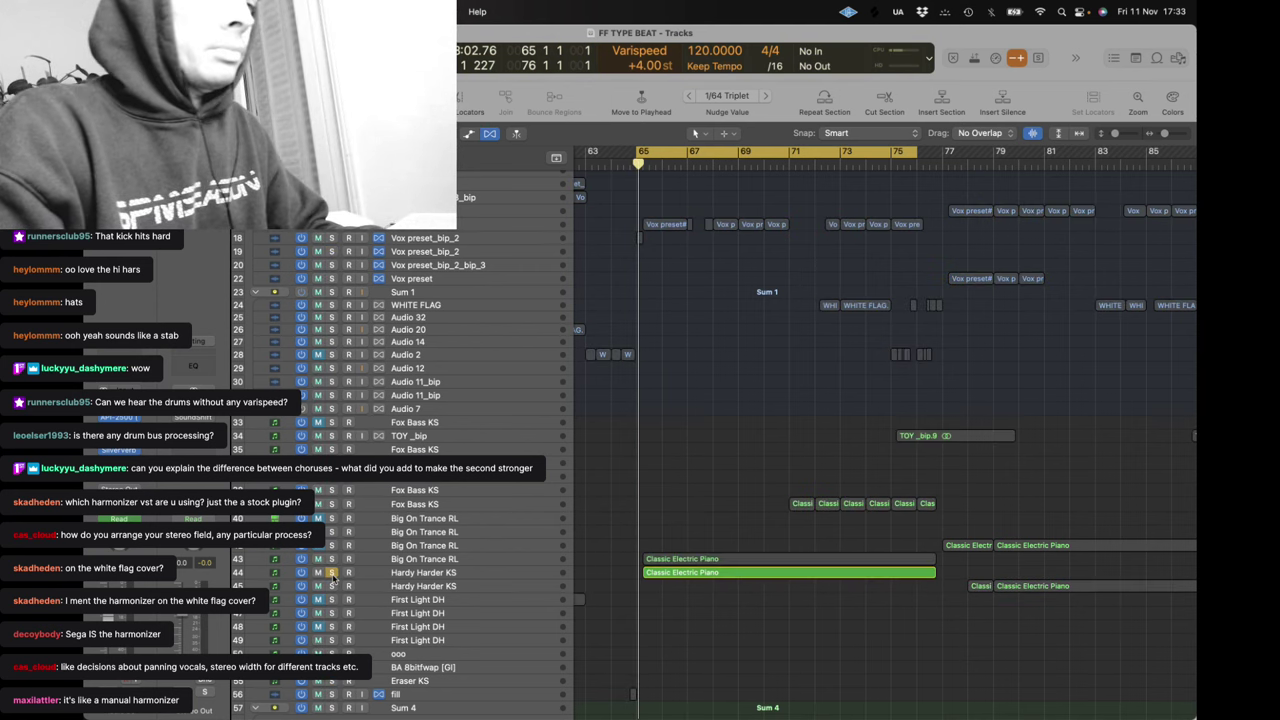
click(418, 573)
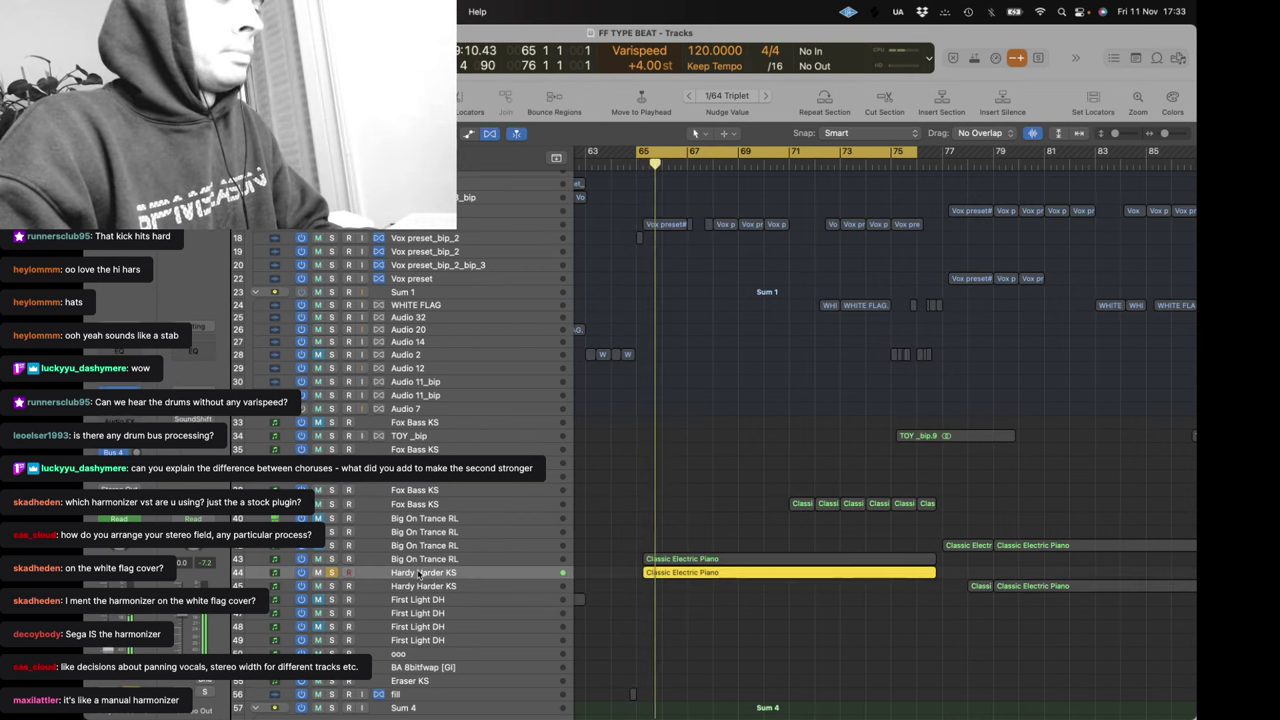
Switch the solo to Big On Trance RL track 43 alone and inspect its DUNE 3 synth
click(331, 558)
scroll(560, 400, up, 2)
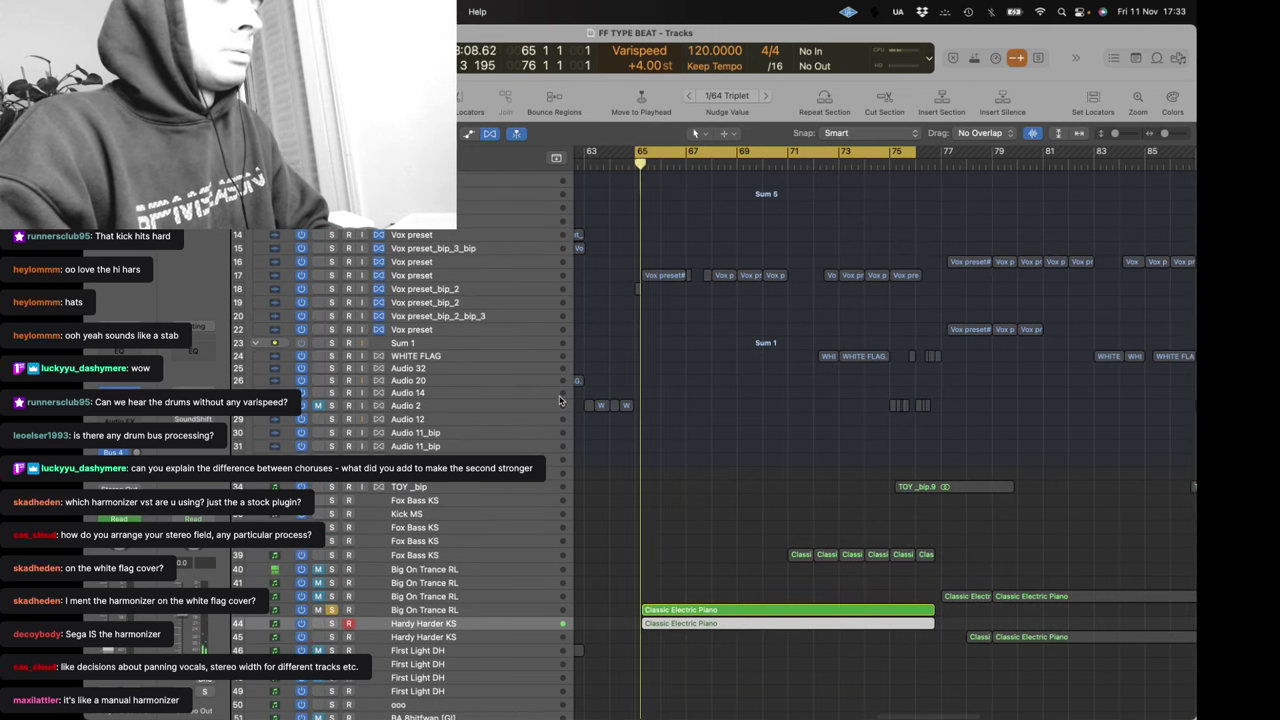
click(478, 611)
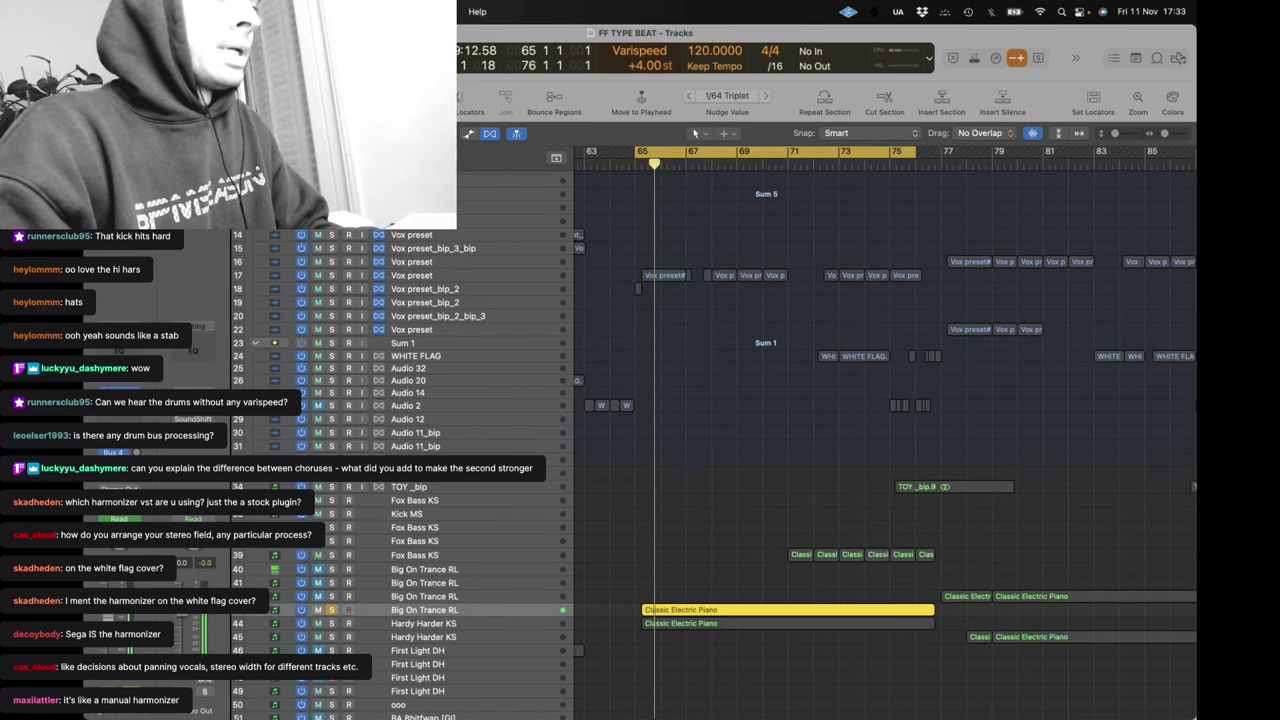
click(120, 377)
drag(488, 190, 311, 94)
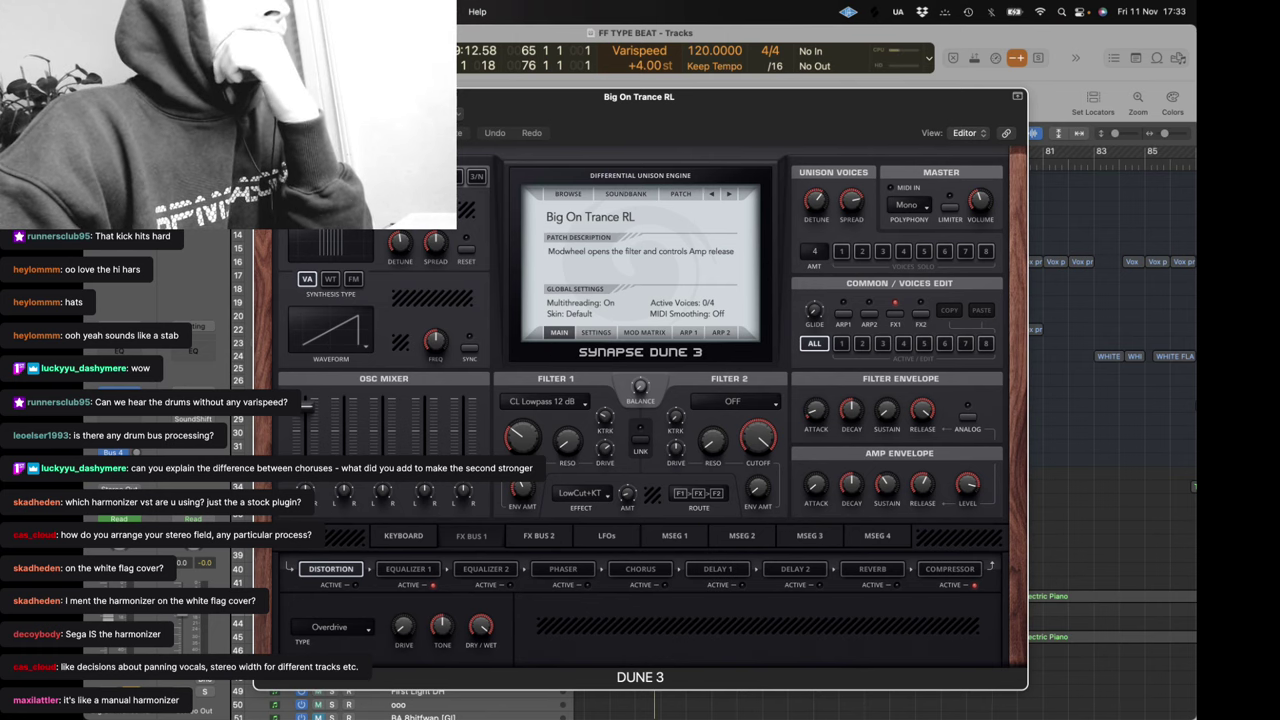
click(264, 97)
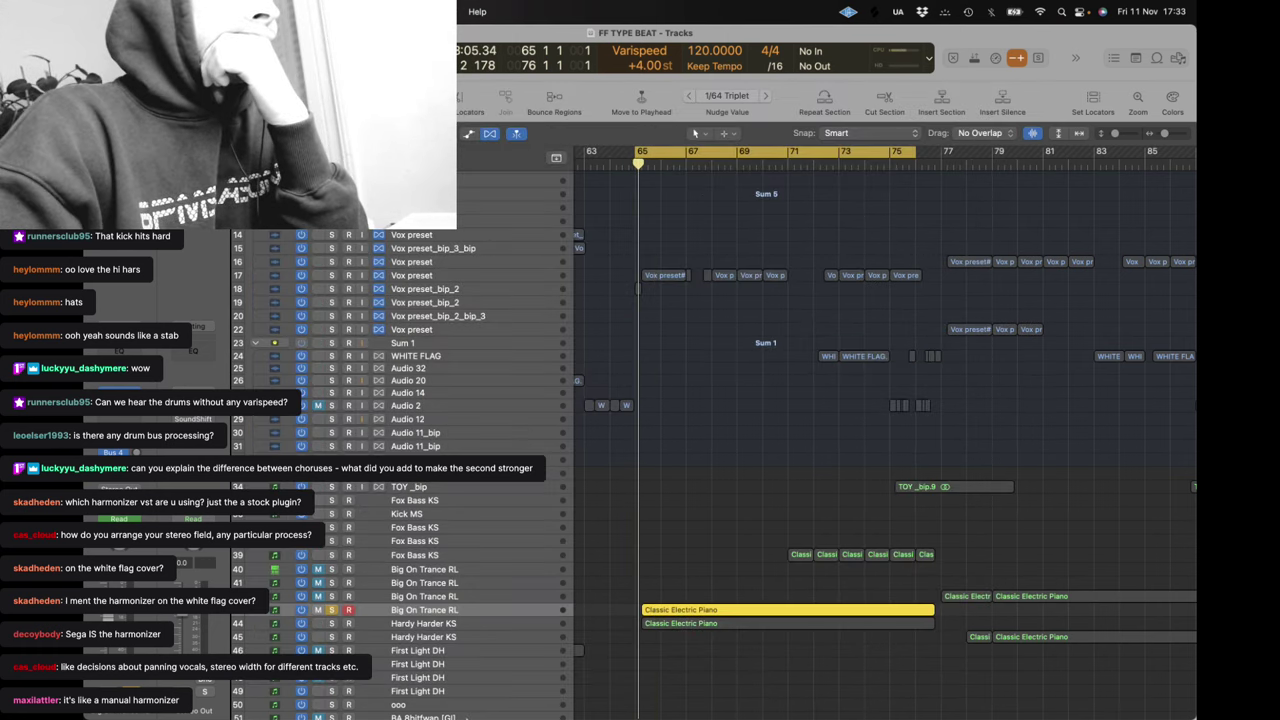
Switch to Twitch Studio to read the chat, then view the ZX12-4G camera product page in Chrome
click(642, 690)
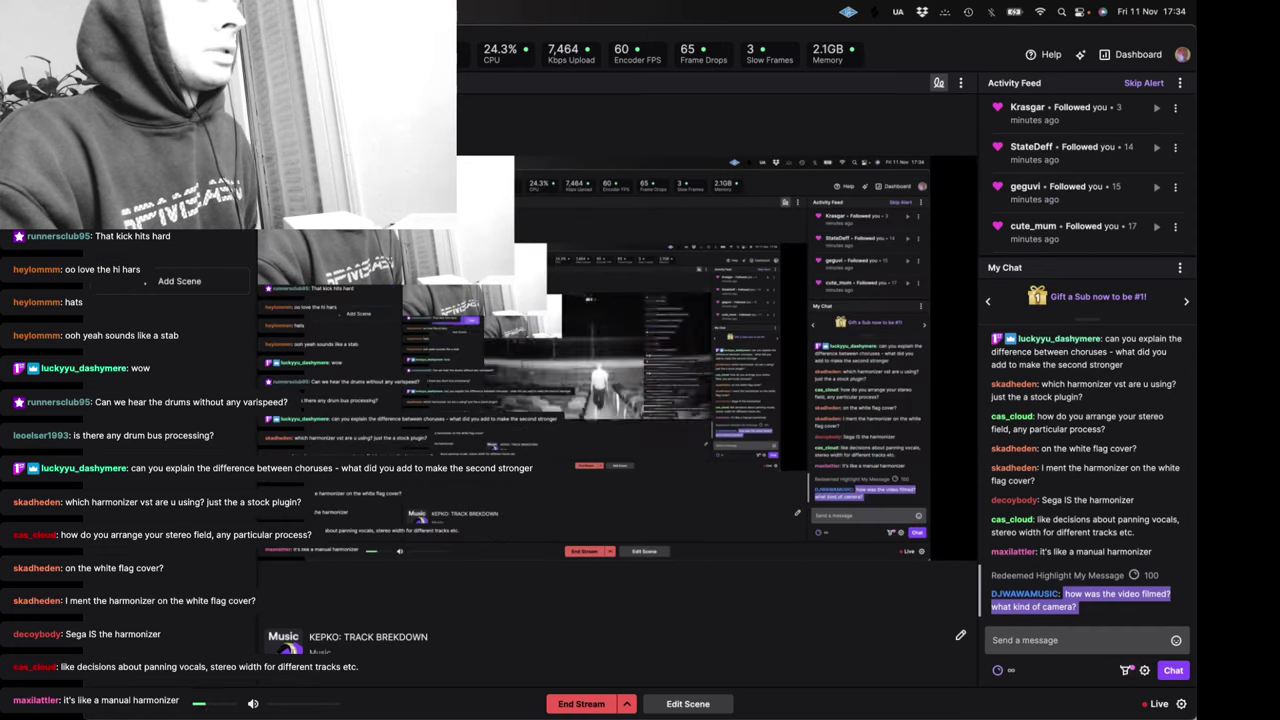
mouse_move(556, 700)
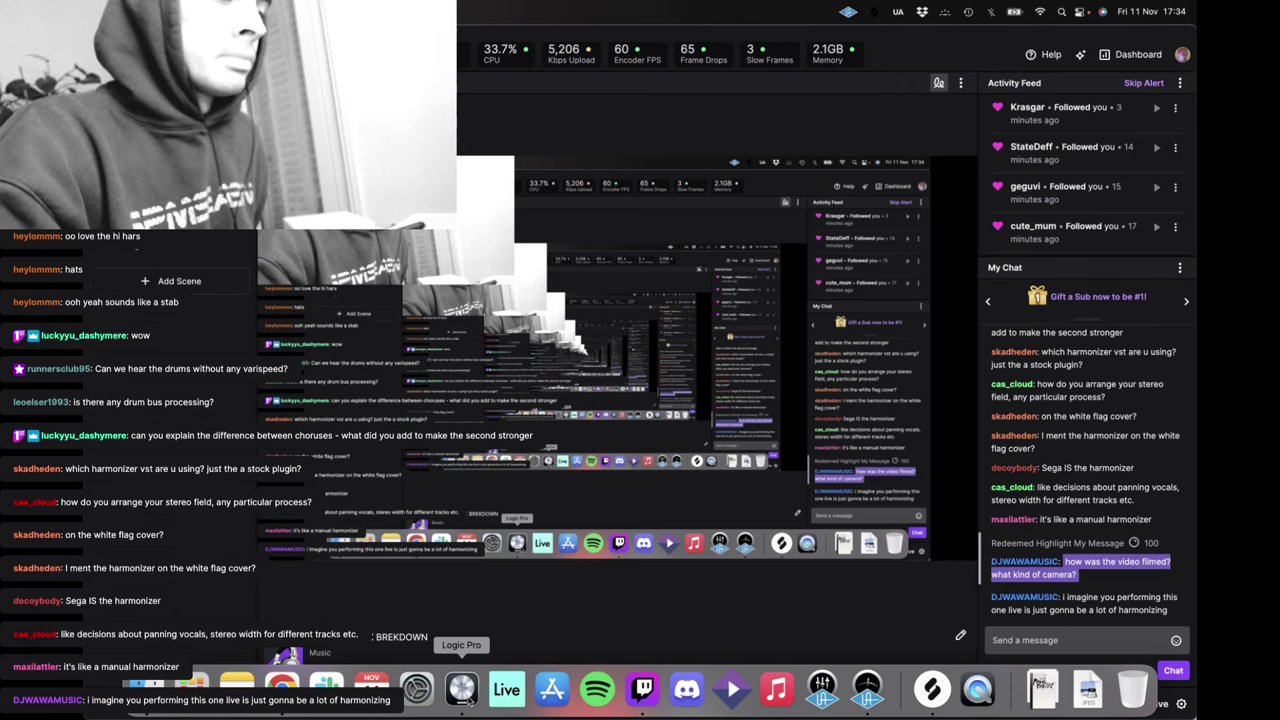
click(282, 690)
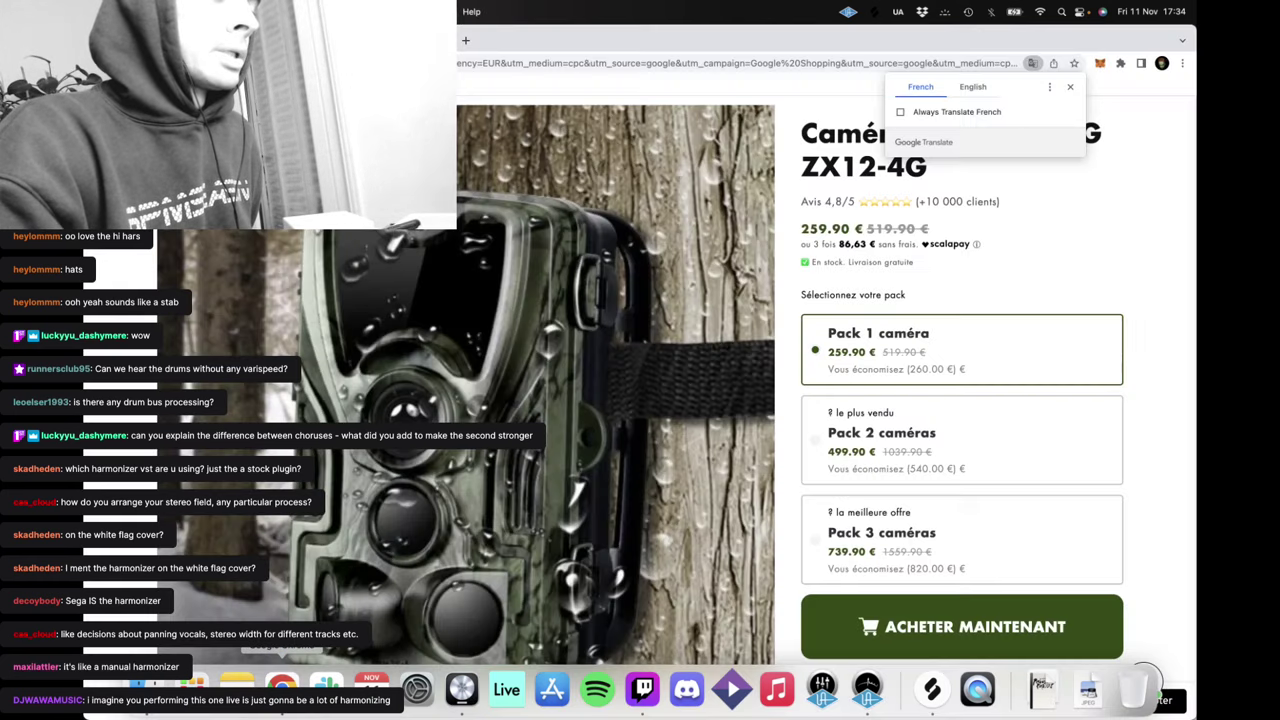
scroll(500, 381, down, 2)
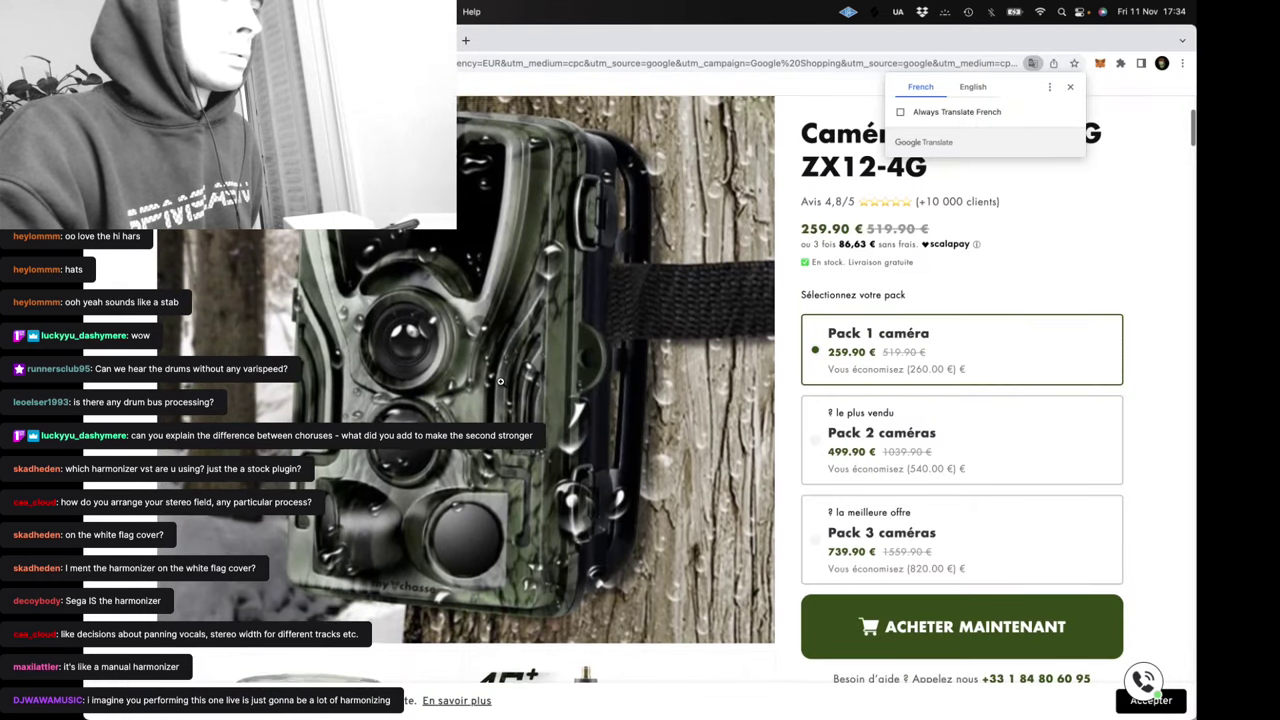
scroll(500, 381, up, 1)
key(ctrl+Up)
key(ctrl+Up)
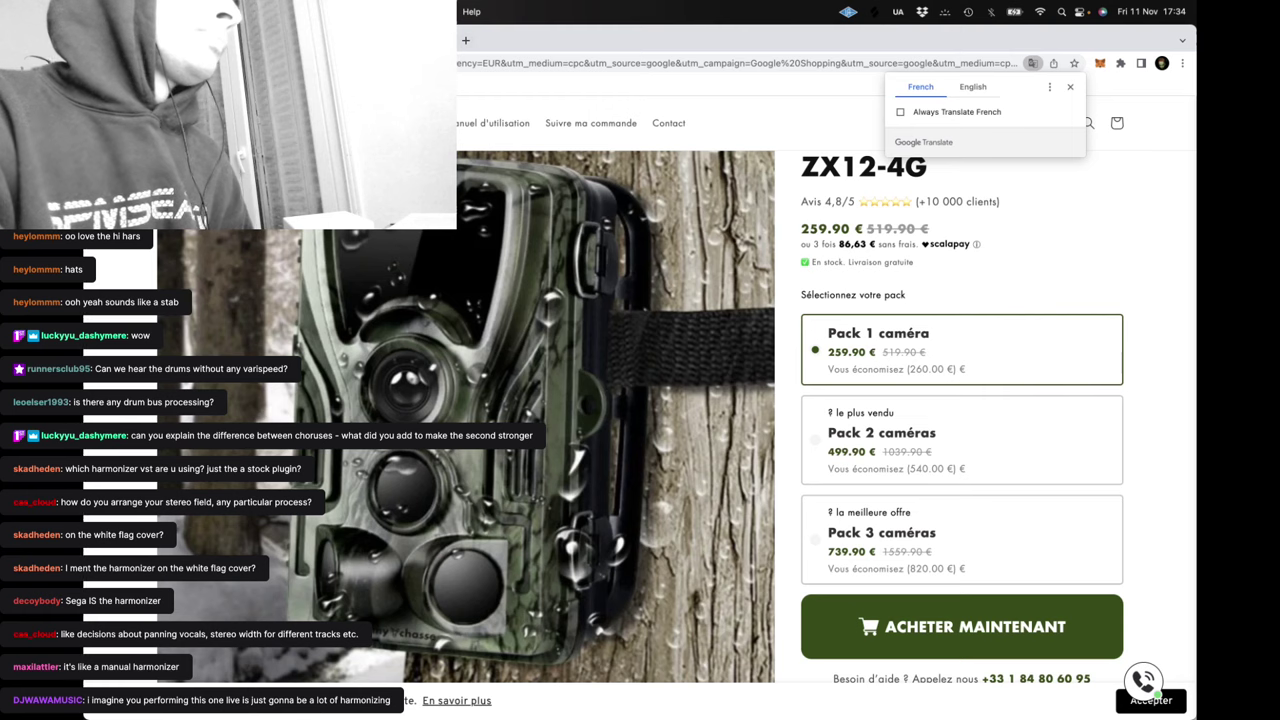
Switch back to Logic Pro and solo Hardy Harder KS track 44 together with Big On Trance RL track 43
mouse_move(587, 704)
click(465, 695)
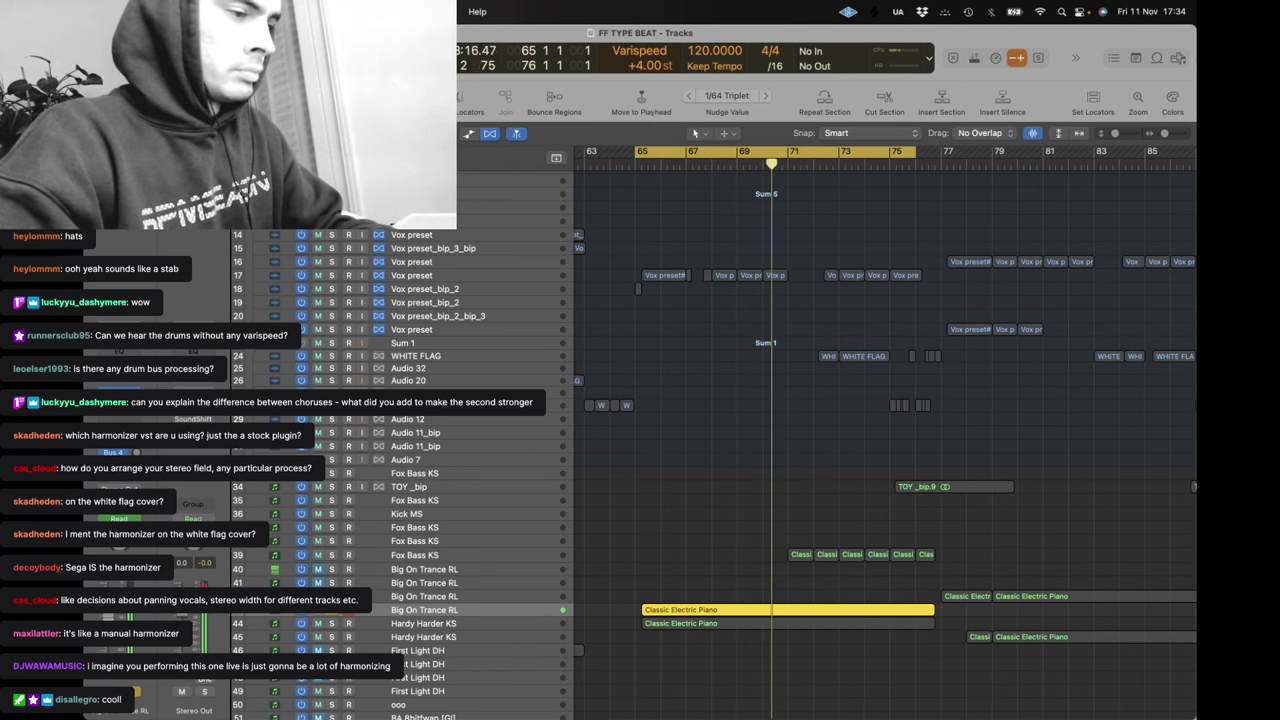
click(331, 623)
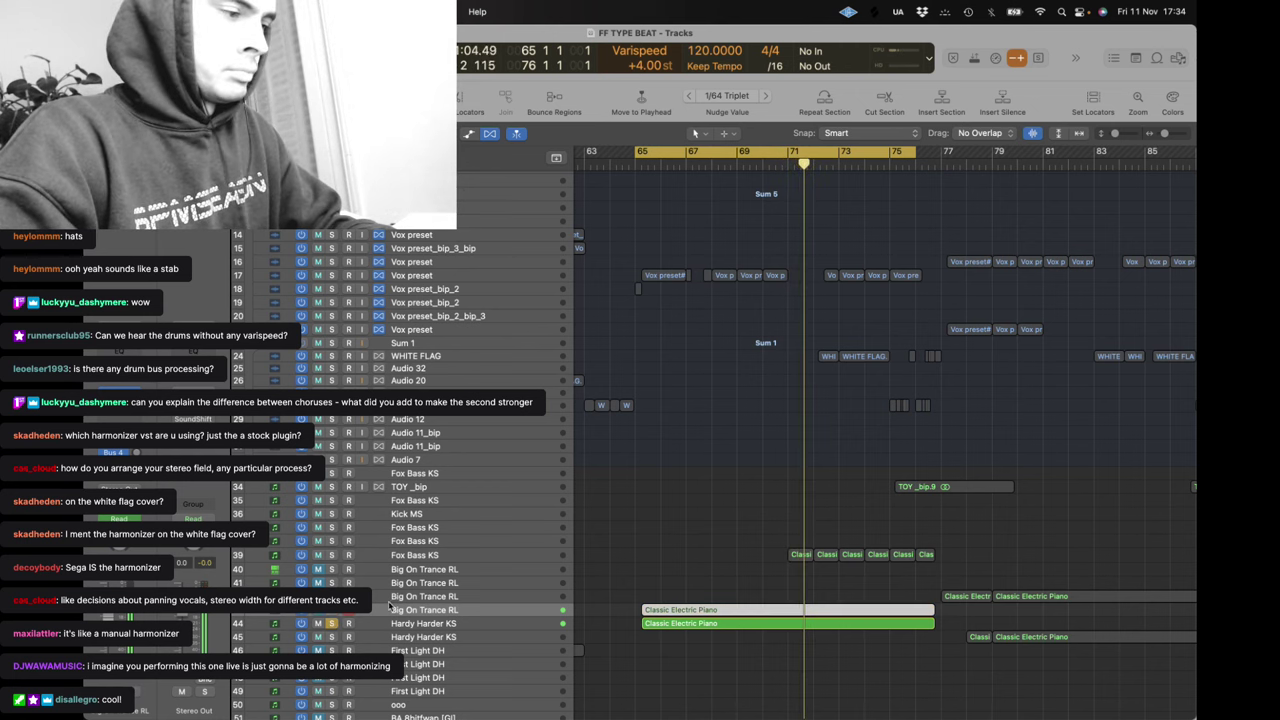
scroll(711, 596, down, 10)
scroll(711, 596, up, 6)
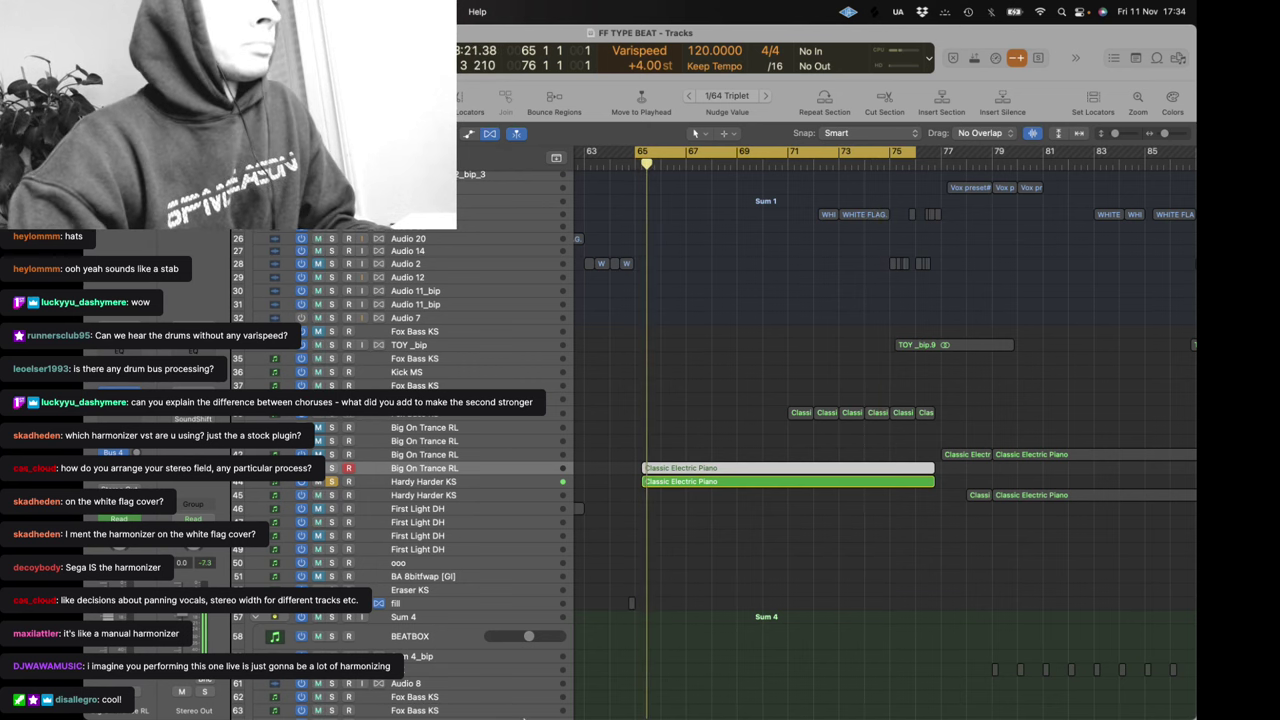
click(331, 468)
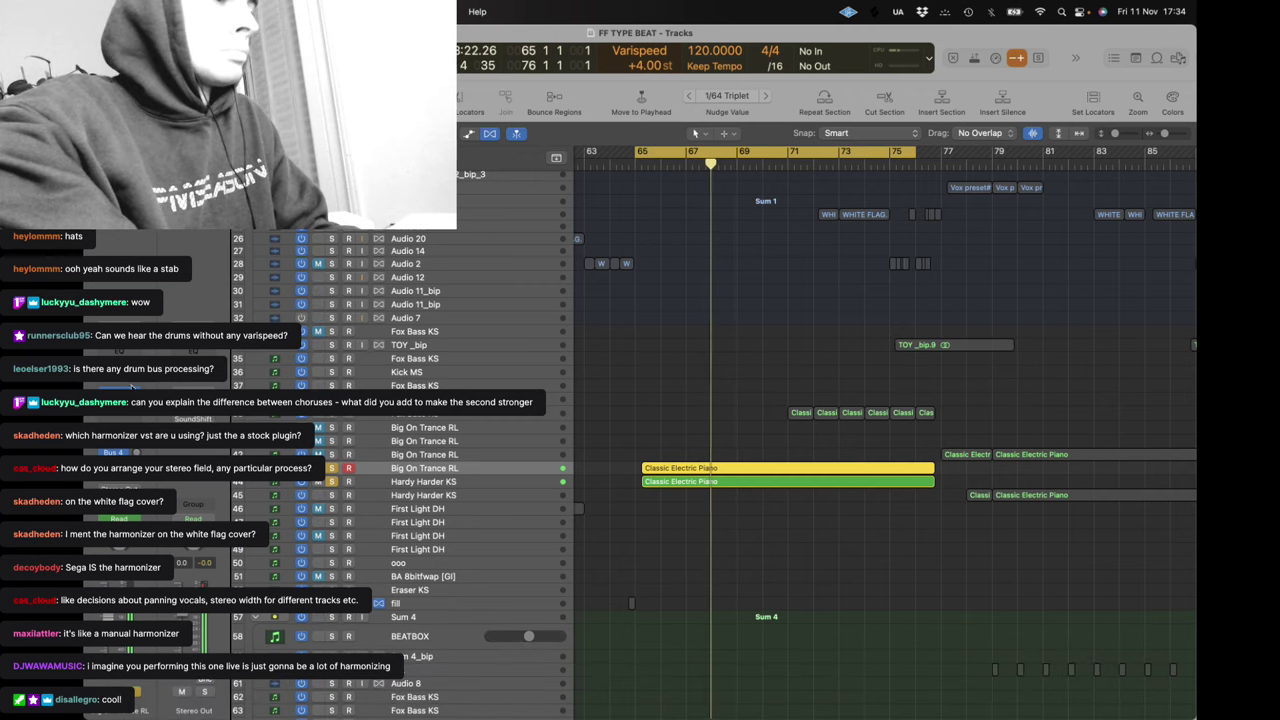
Sweep the Filter 1 cutoff in the DUNE 3 synths of Big On Trance RL track 43 and Hardy Harder KS track 44
click(119, 388)
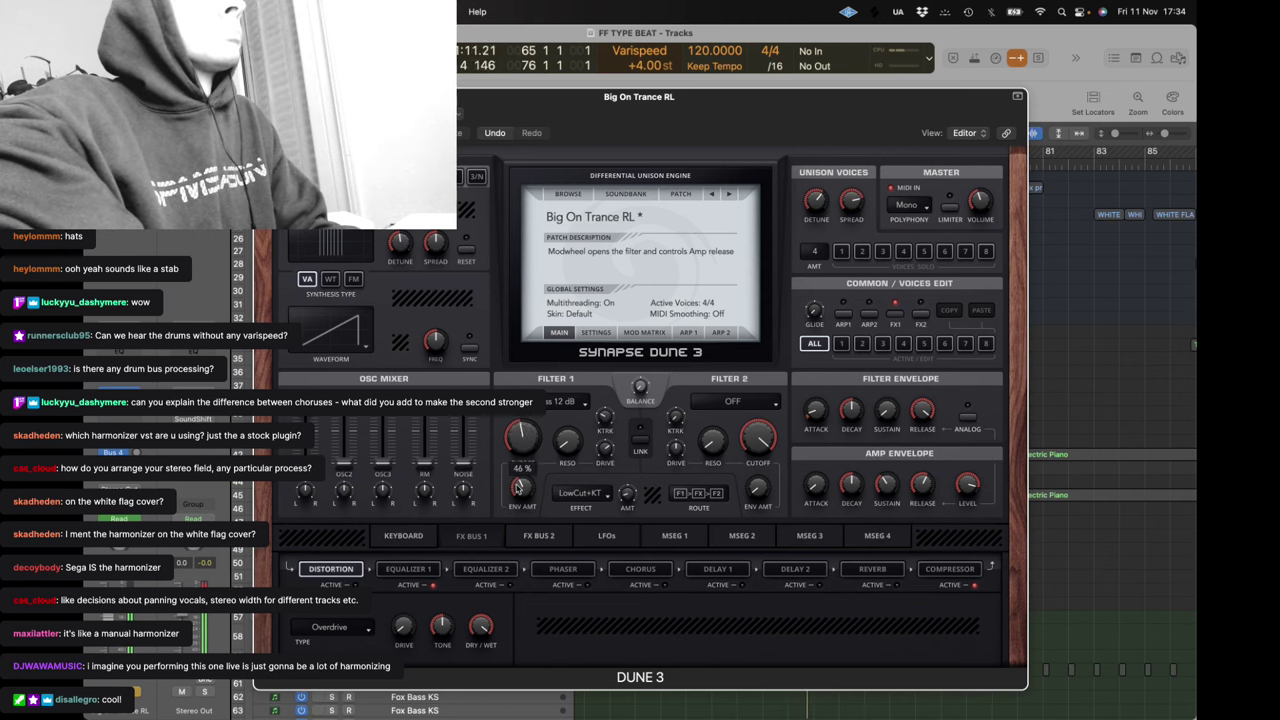
key(v)
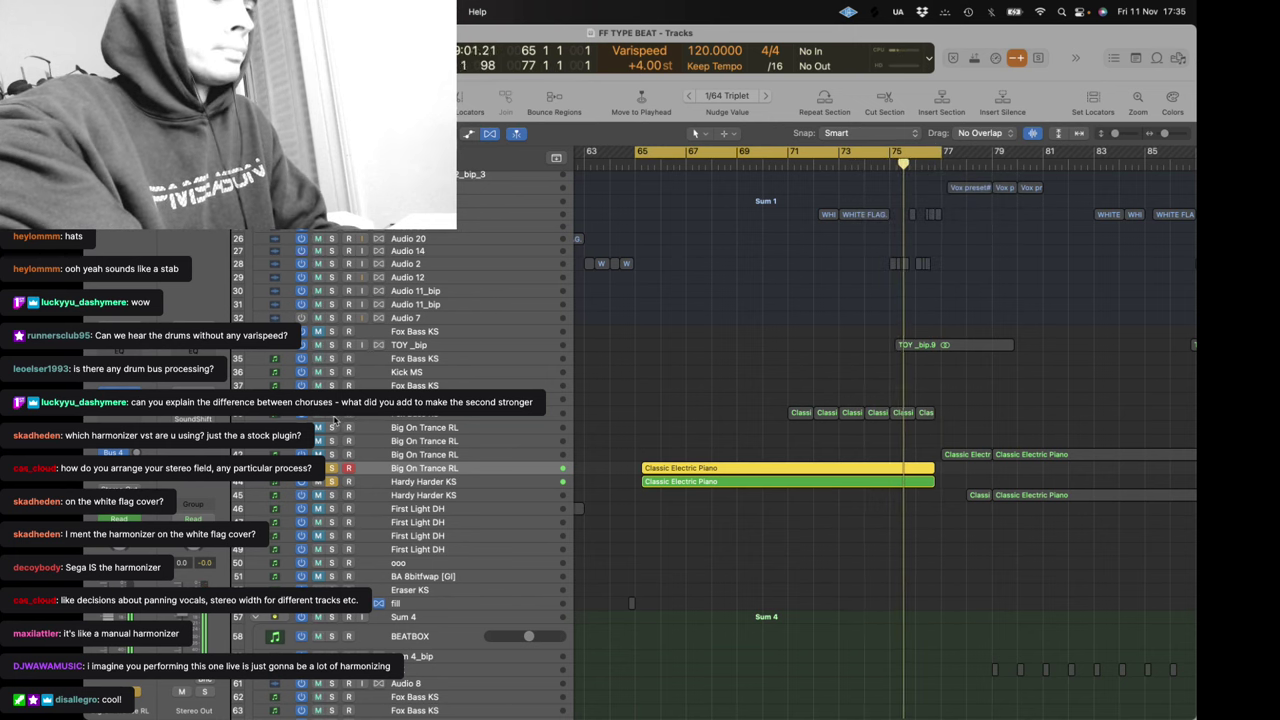
key(Down)
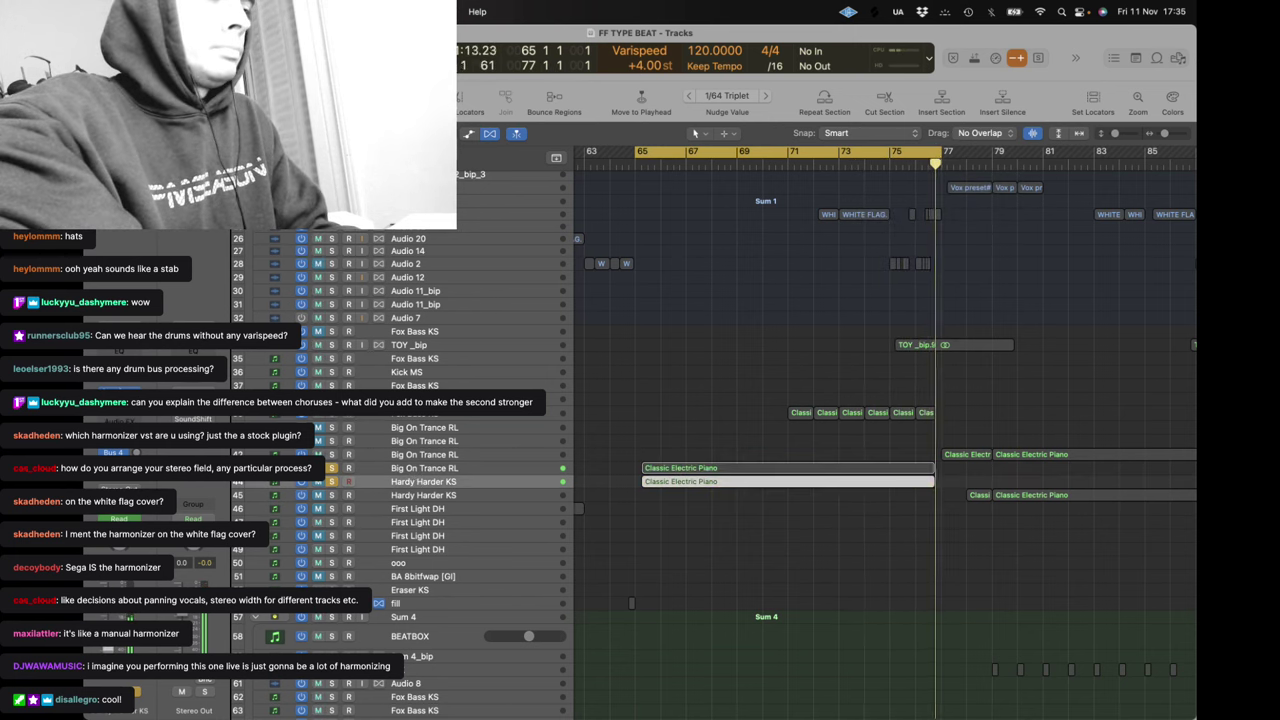
key(v)
drag(693, 533, 703, 497)
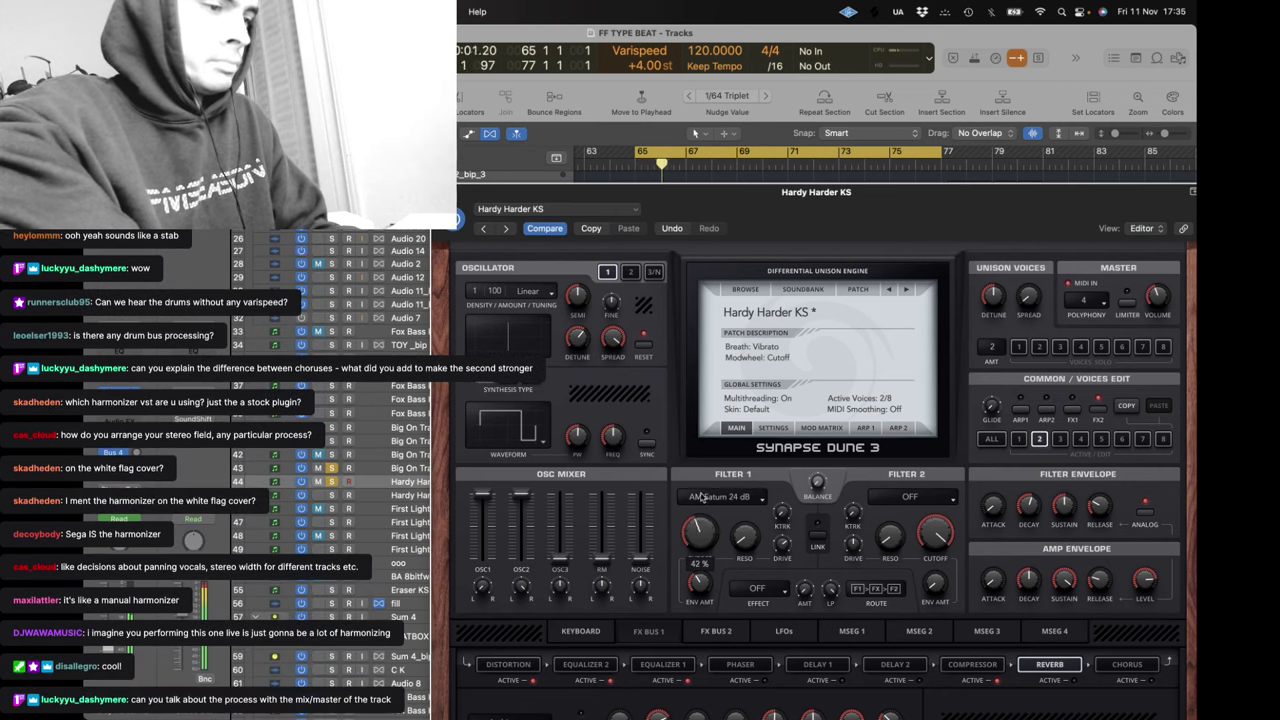
key(v)
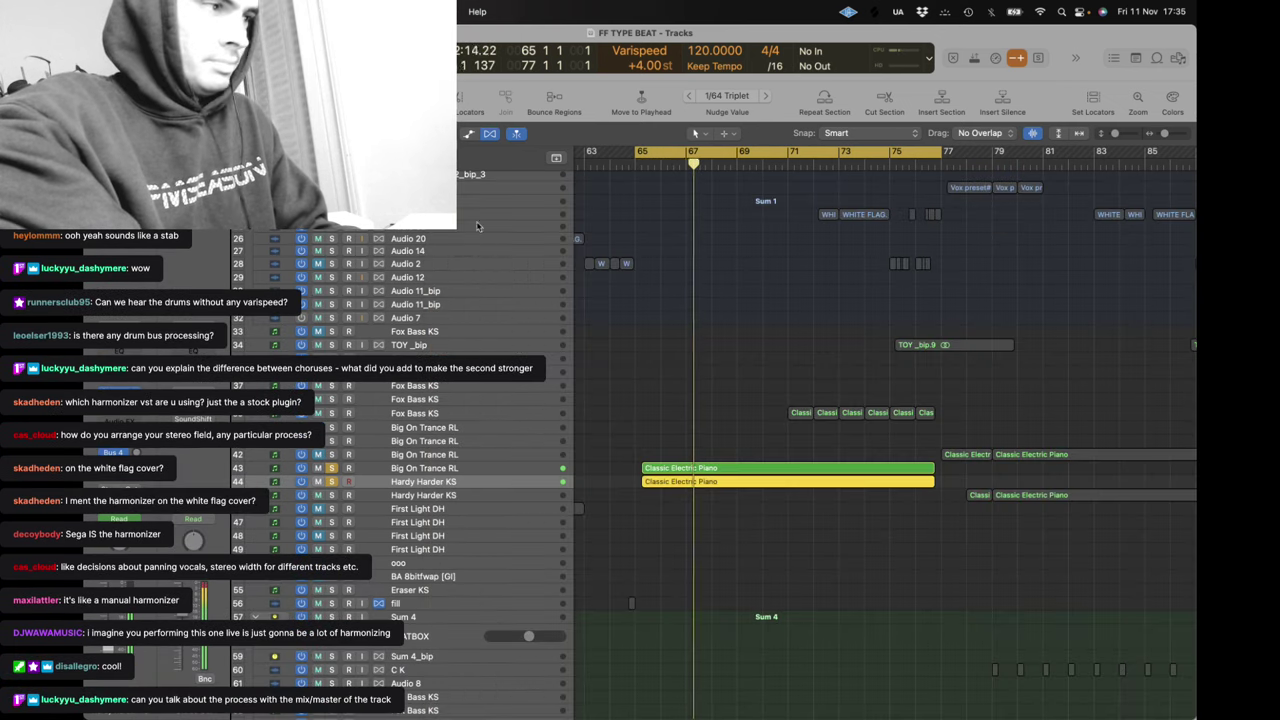
Add Fox Bass KS track 39 to the solo and view the Hardy Harder KS synth settings
click(760, 443)
key(z)
scroll(758, 438, right, 2)
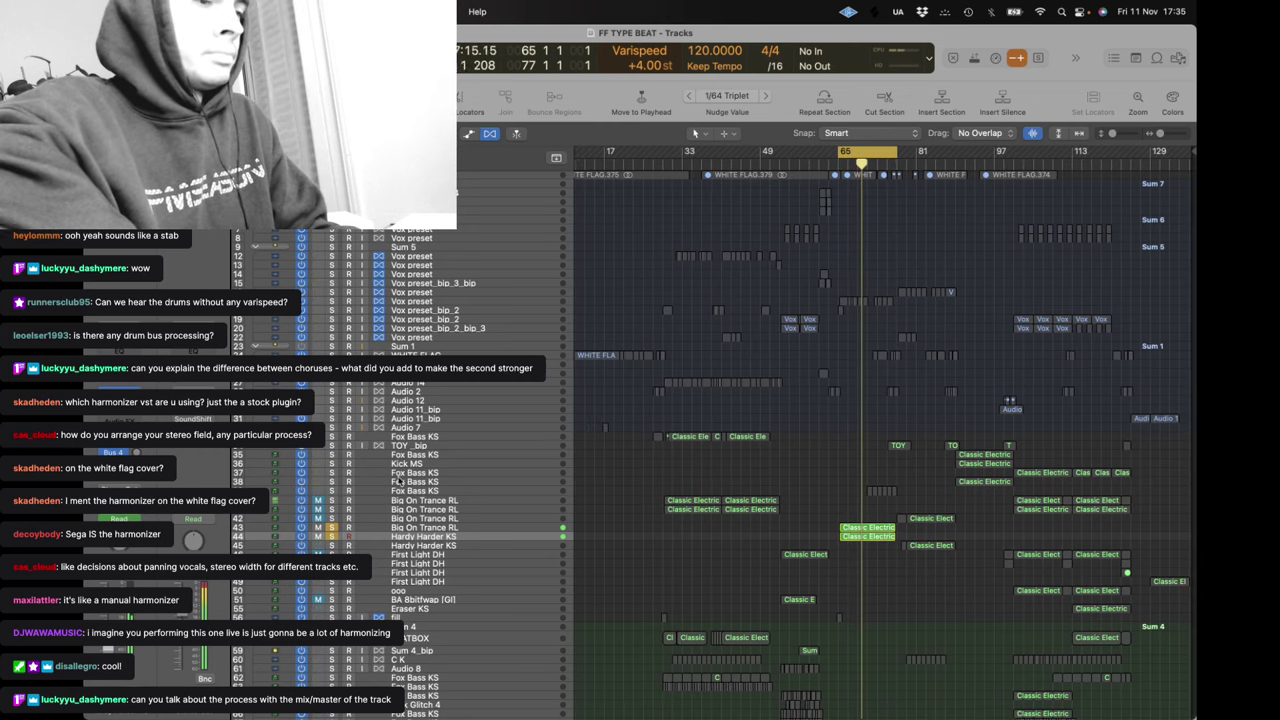
click(331, 491)
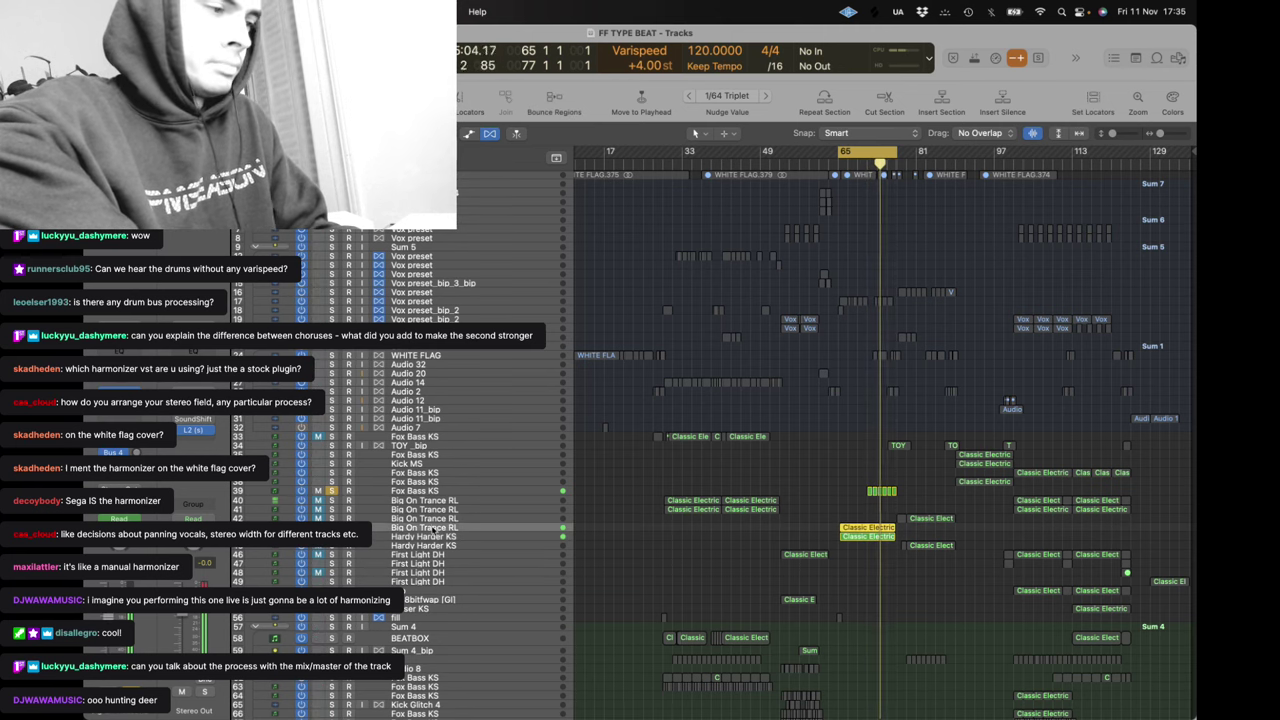
click(119, 387)
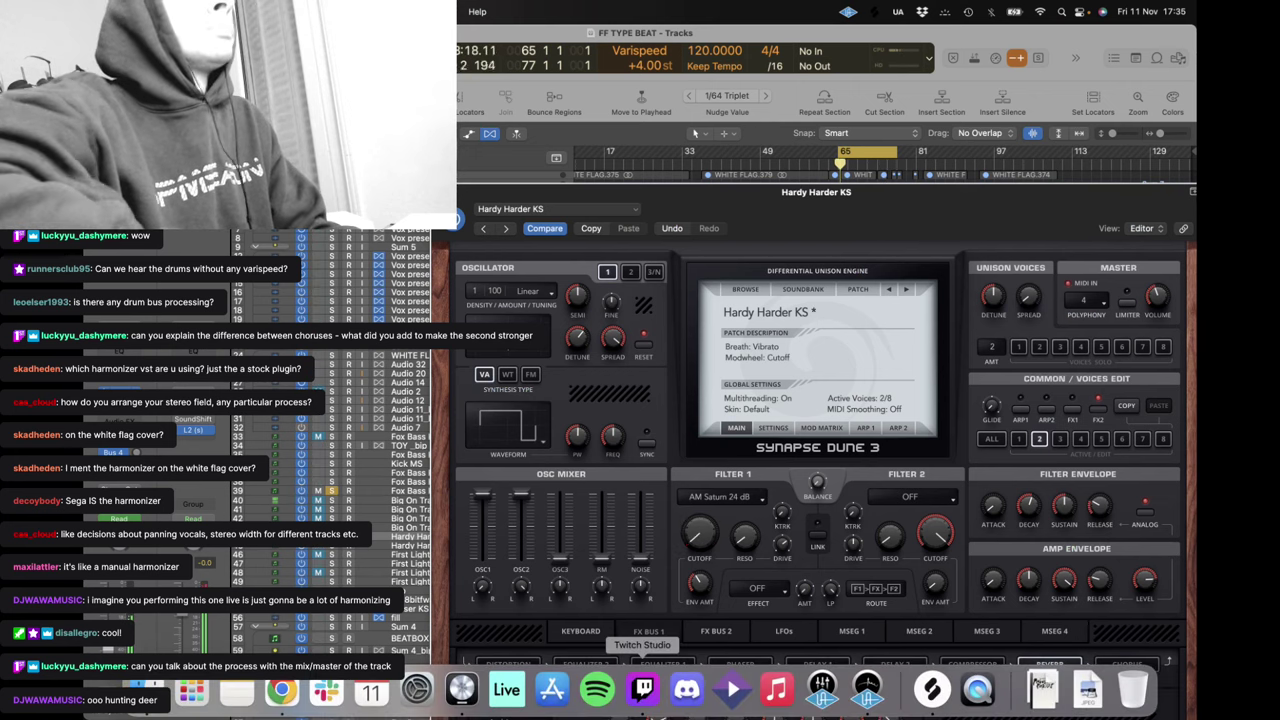
key(v)
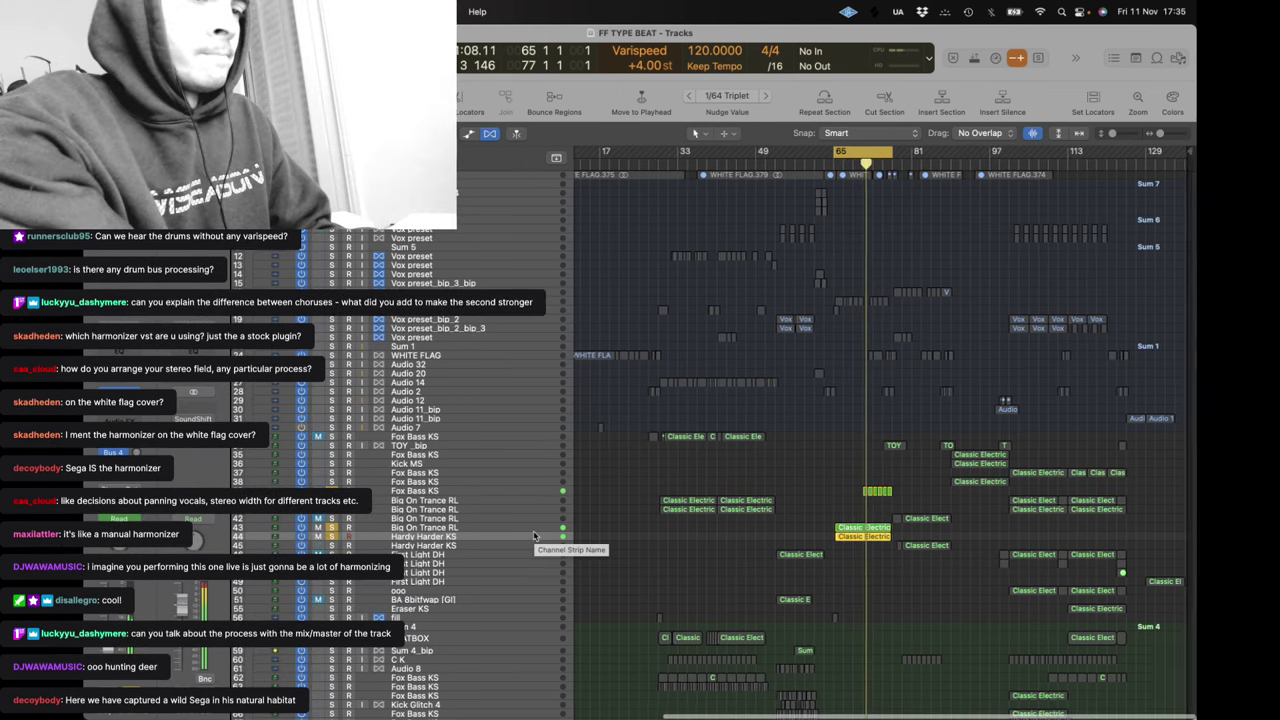
Read the viewers' questions in the Twitch Studio chat and return to Logic Pro
scroll(594, 390, down, 5)
scroll(594, 390, up, 5)
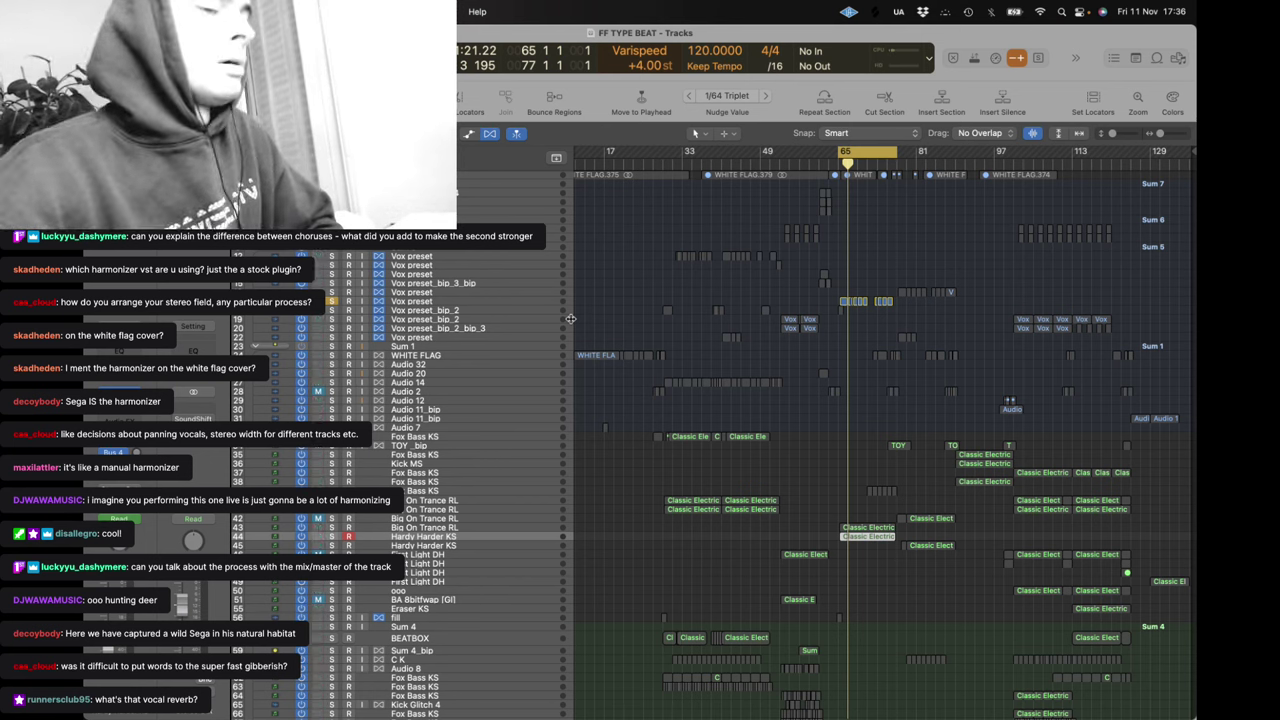
click(643, 700)
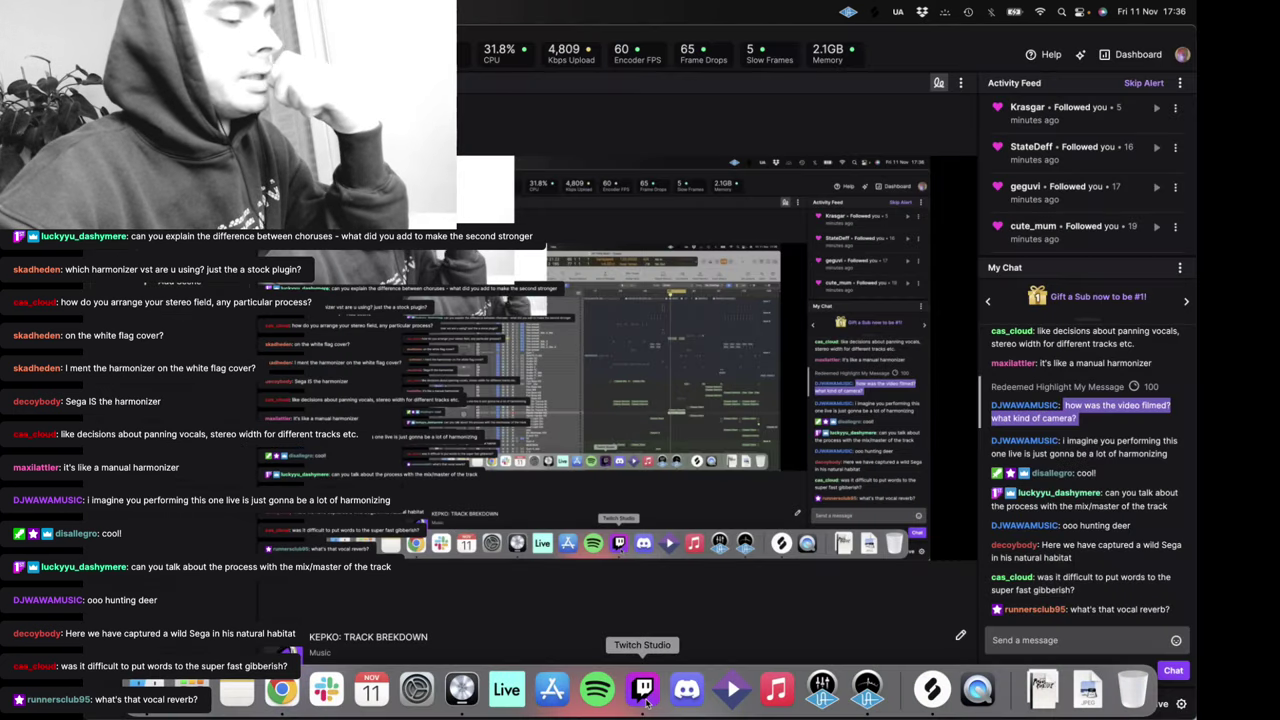
click(460, 706)
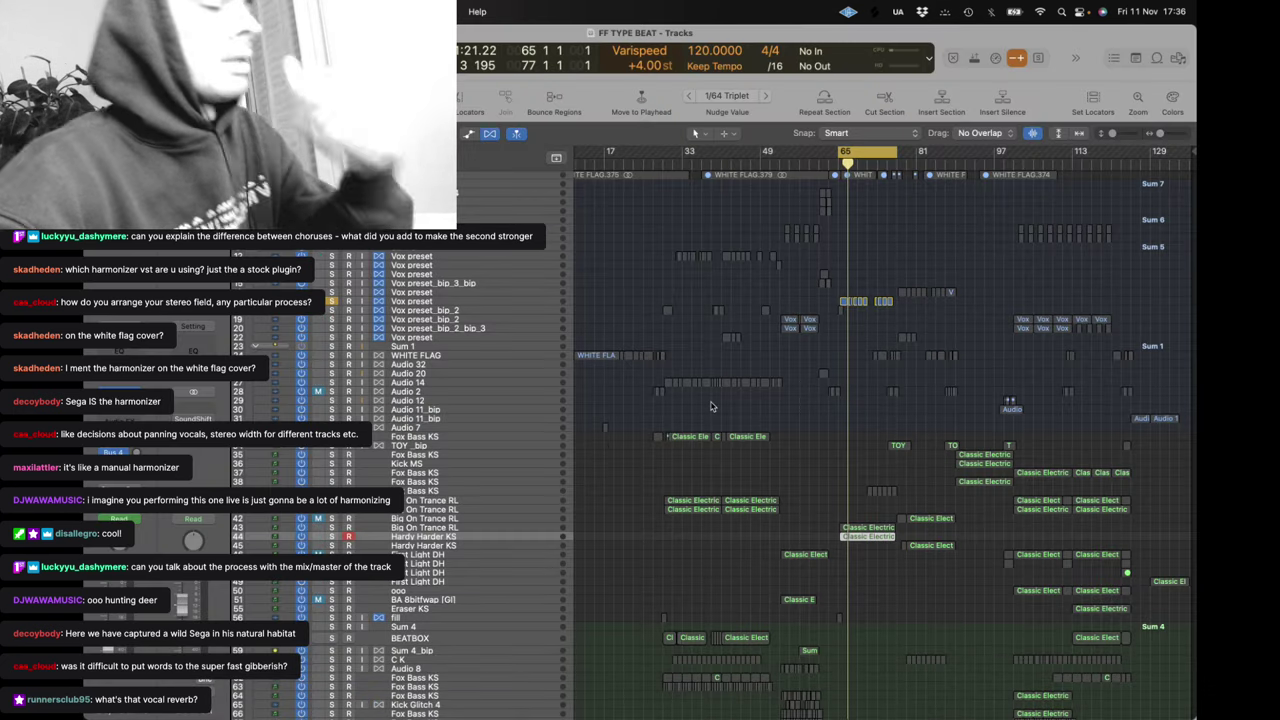
Select Vox preset track 17 and examine its bar 65–76 regions in the Flex Pitch editor
click(418, 303)
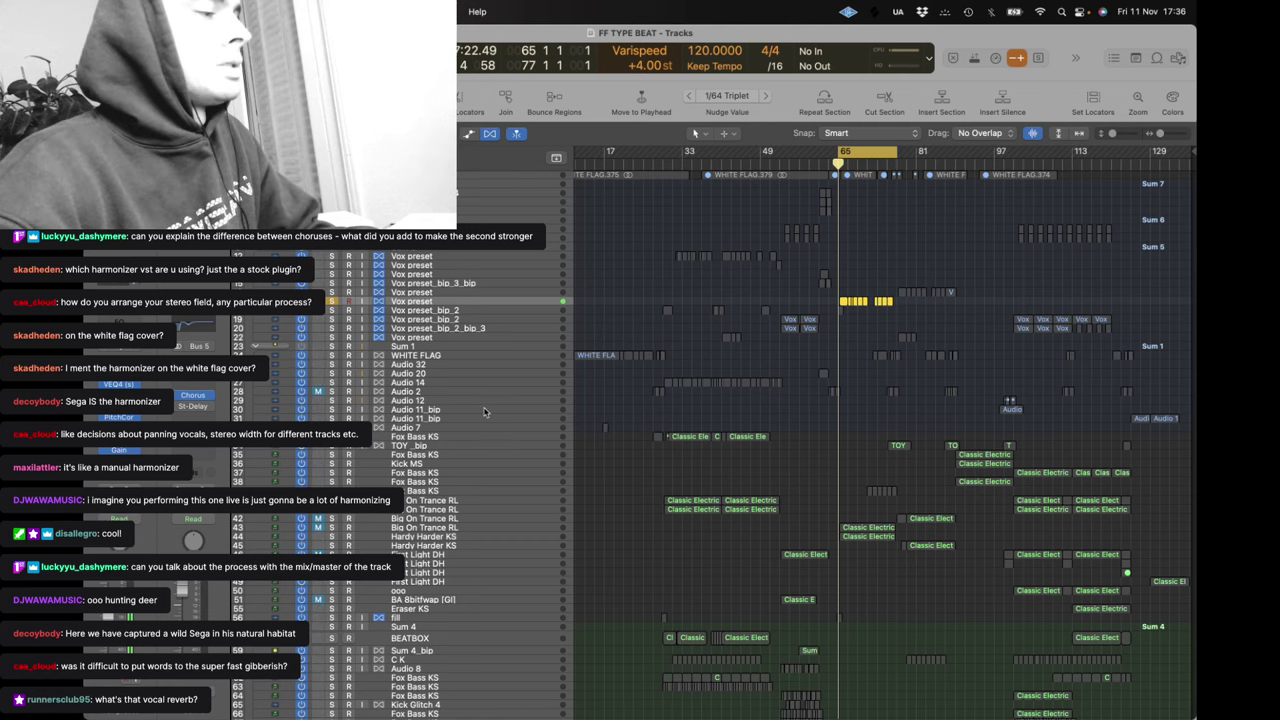
double_click(843, 303)
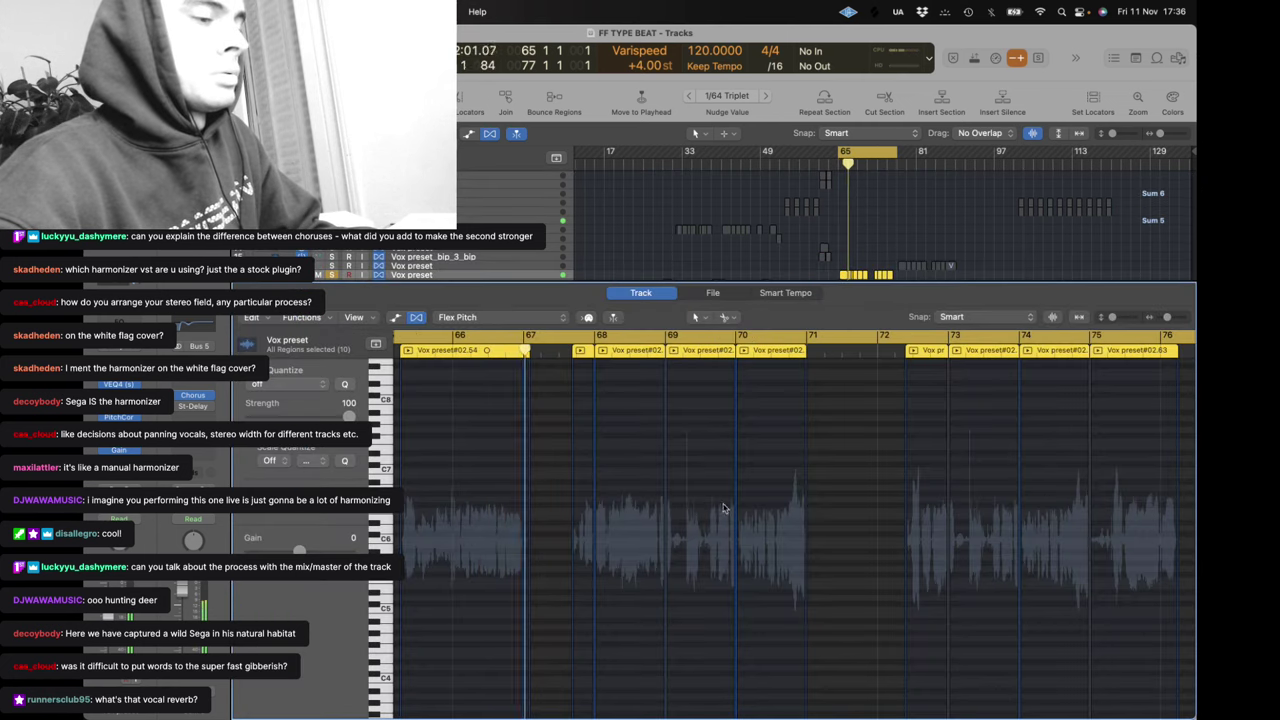
key(e)
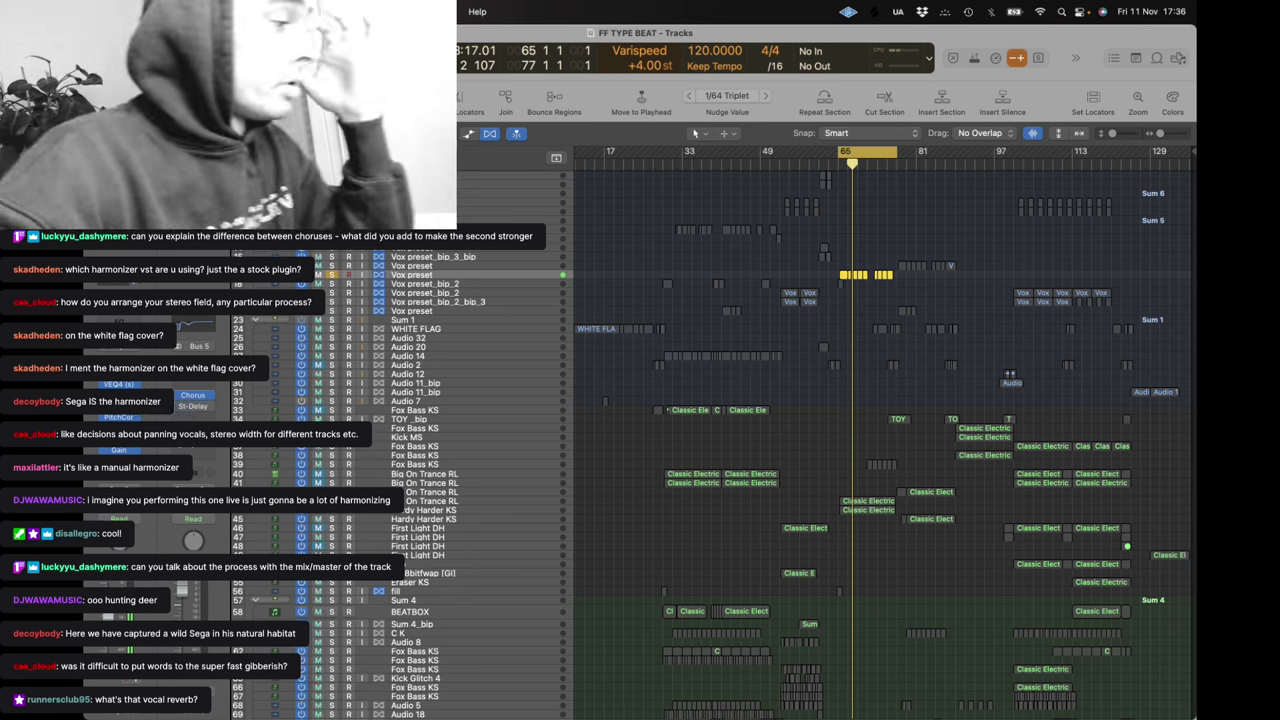
Inspect the JJP-Strings-Keys plug-in on Vox preset track 17 and play the soloed vocal from bar 65
click(119, 406)
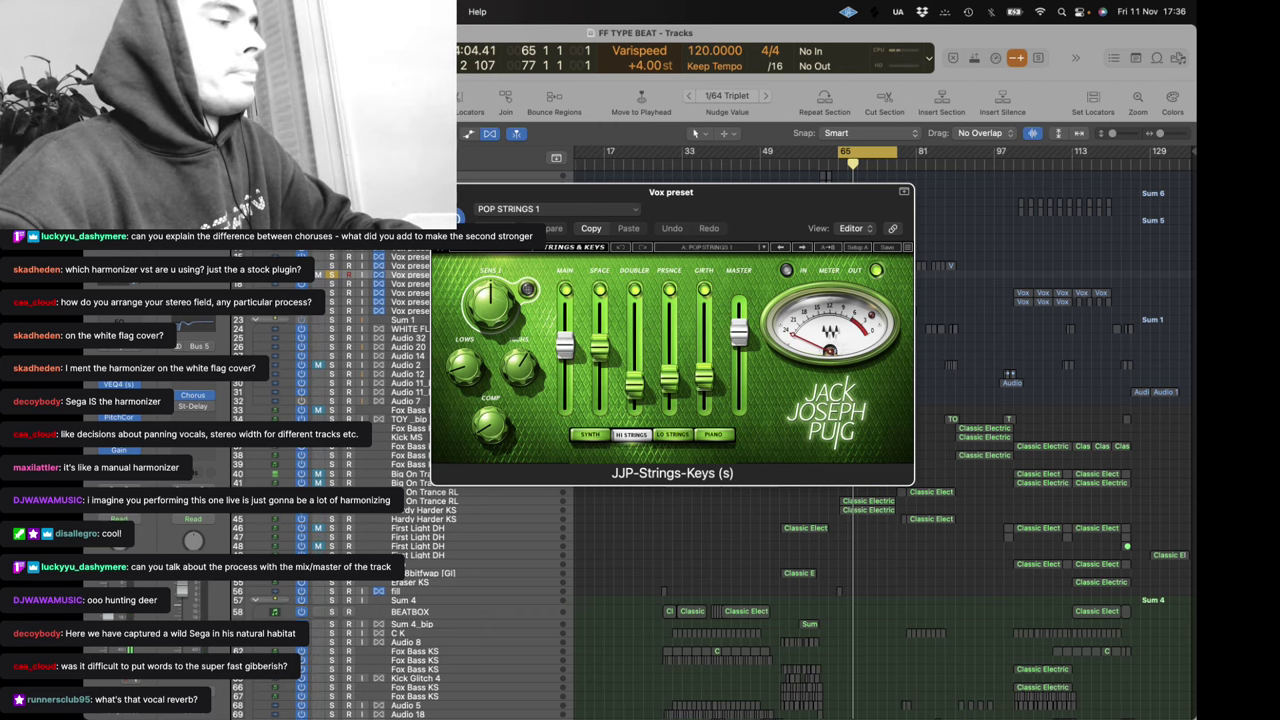
key(super+w)
key(space)
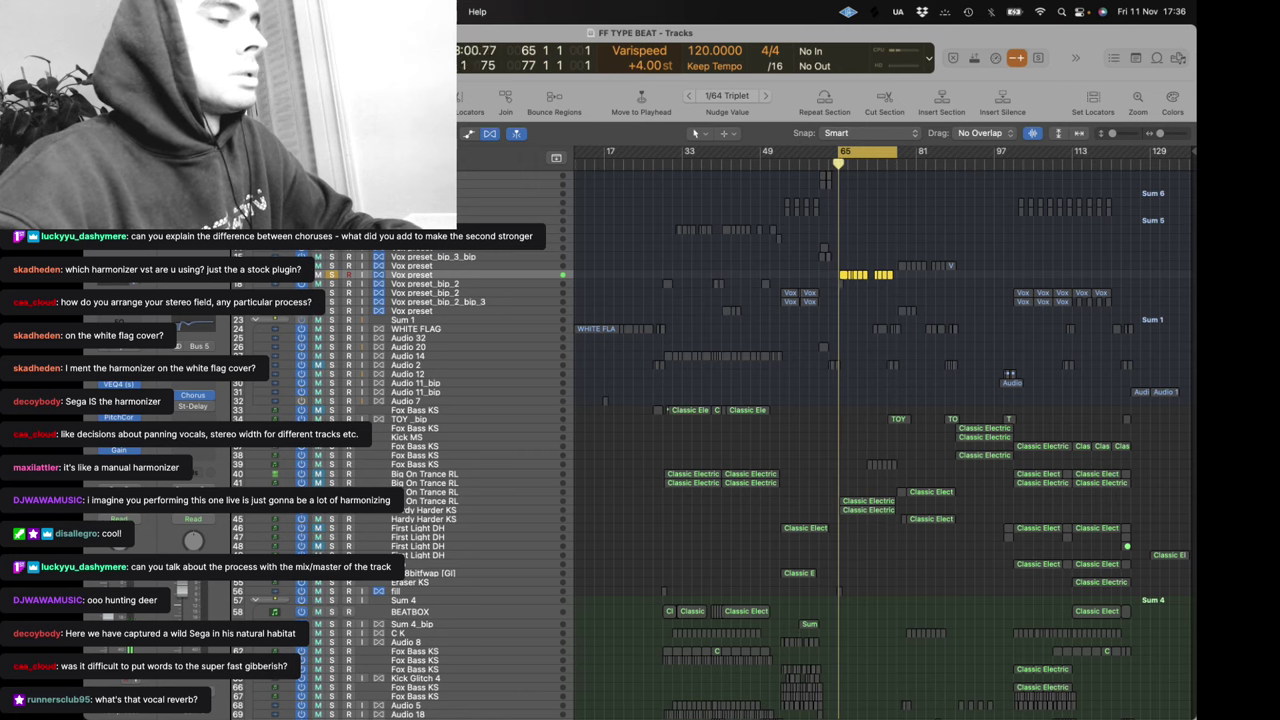
Remove the solo from Vox preset track 17 and look over the lower synth and drum tracks
click(332, 275)
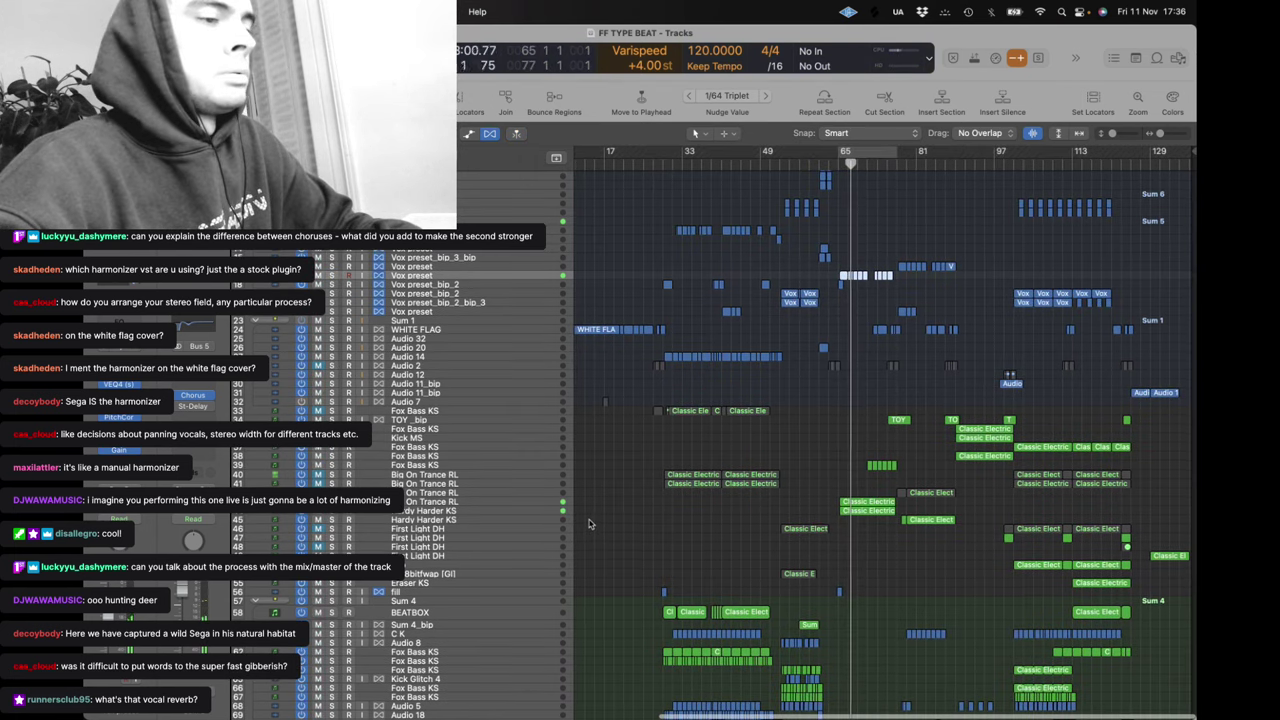
scroll(616, 443, down, 5)
scroll(683, 363, up, 1)
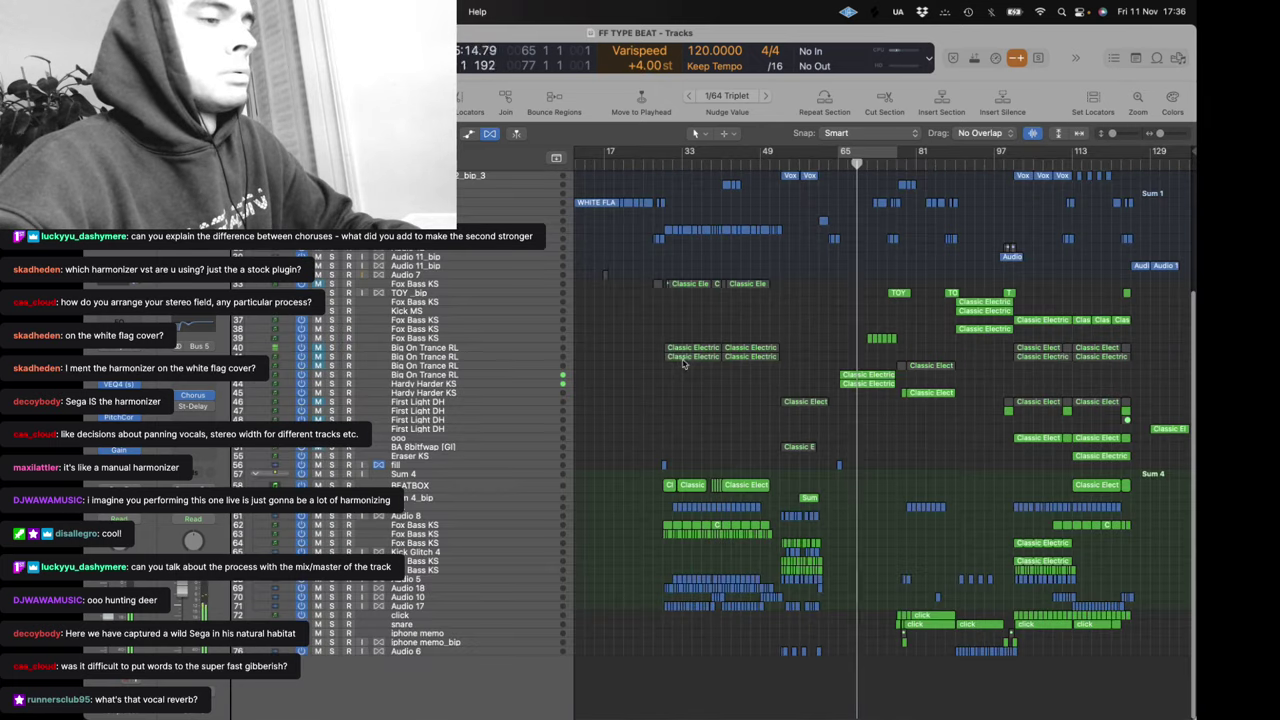
Look over the arrangement from bar 69 onward and listen to the TOY _bip track briefly in solo
scroll(823, 311, up, 5)
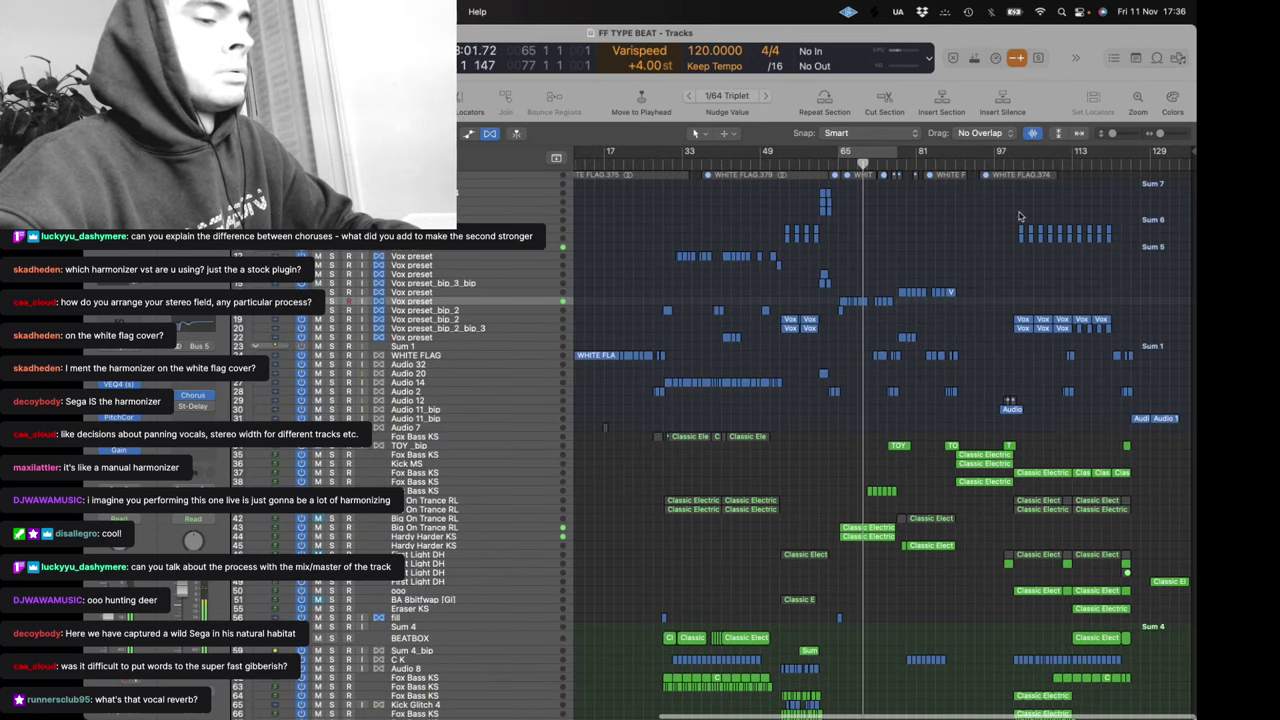
drag(1162, 134, 1165, 134)
scroll(914, 297, right, 5)
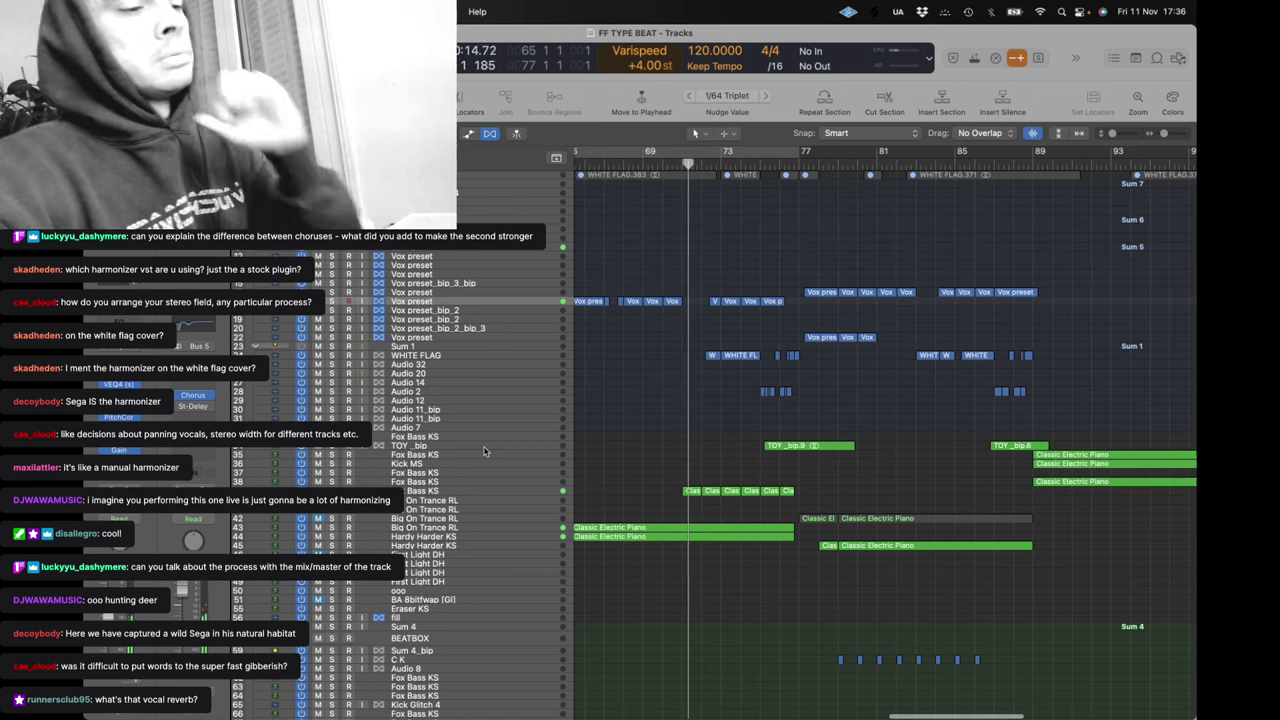
scroll(800, 490, right, 5)
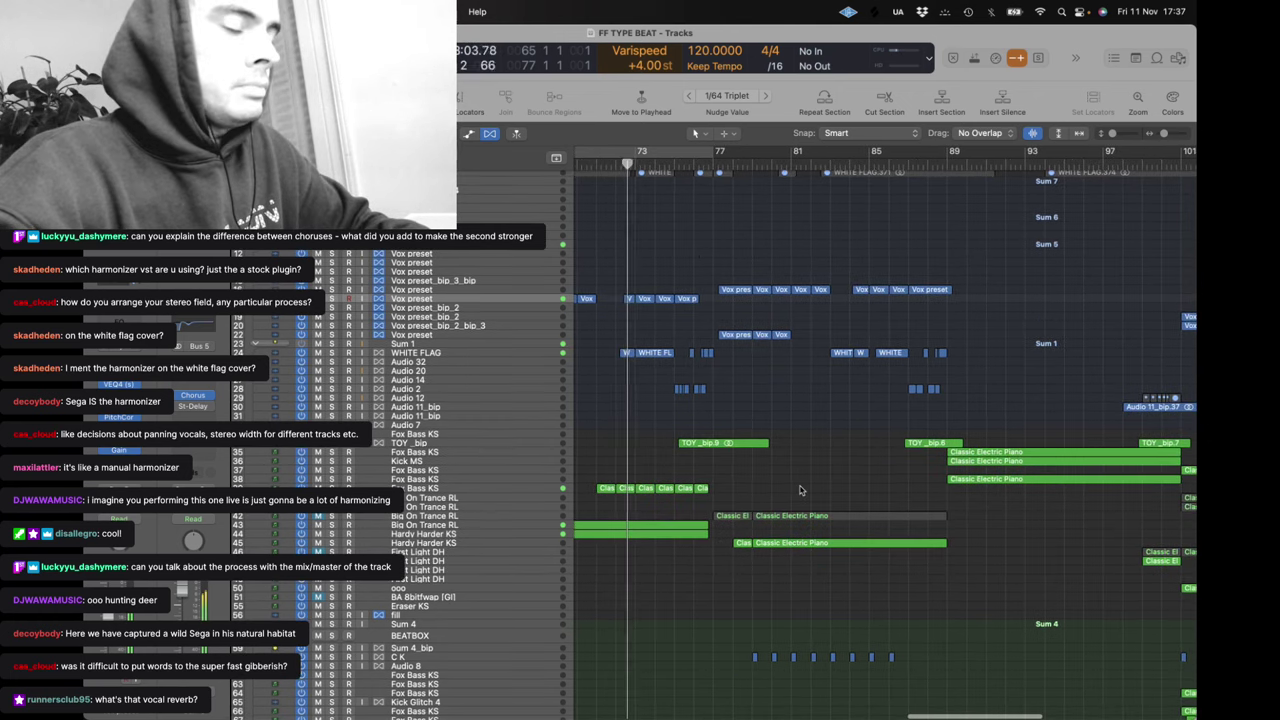
scroll(437, 344, down, 3)
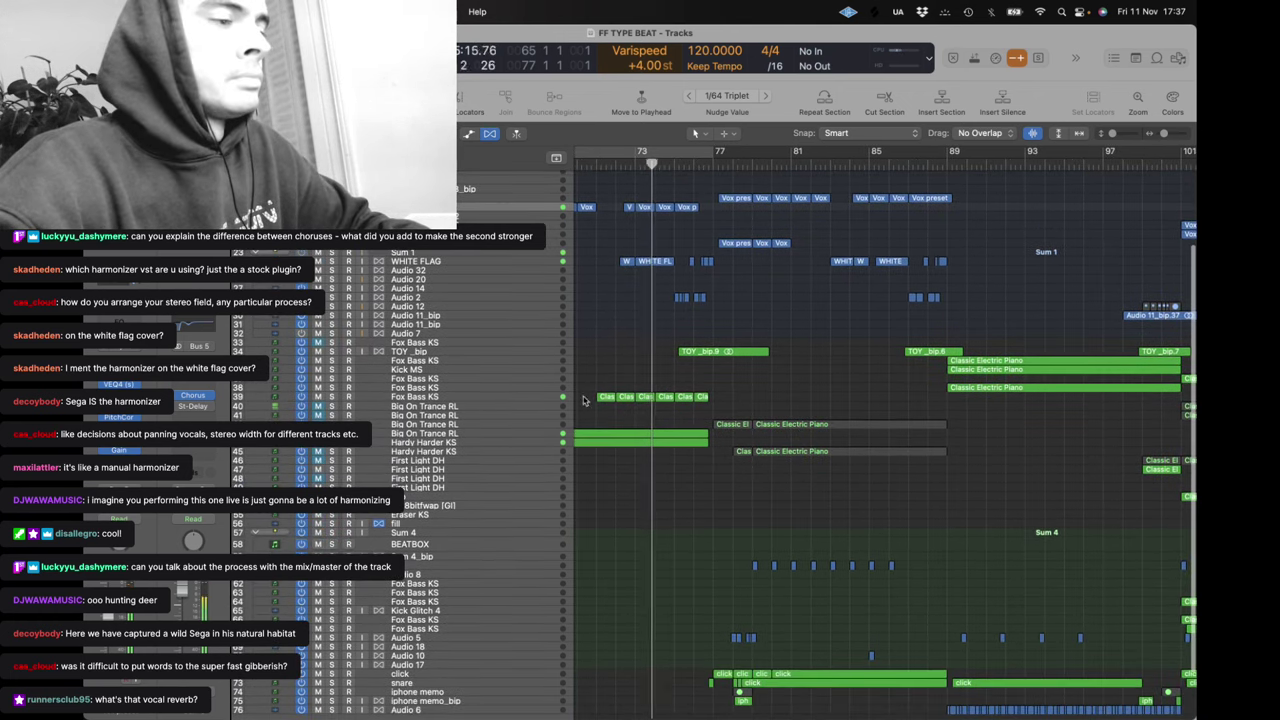
click(332, 352)
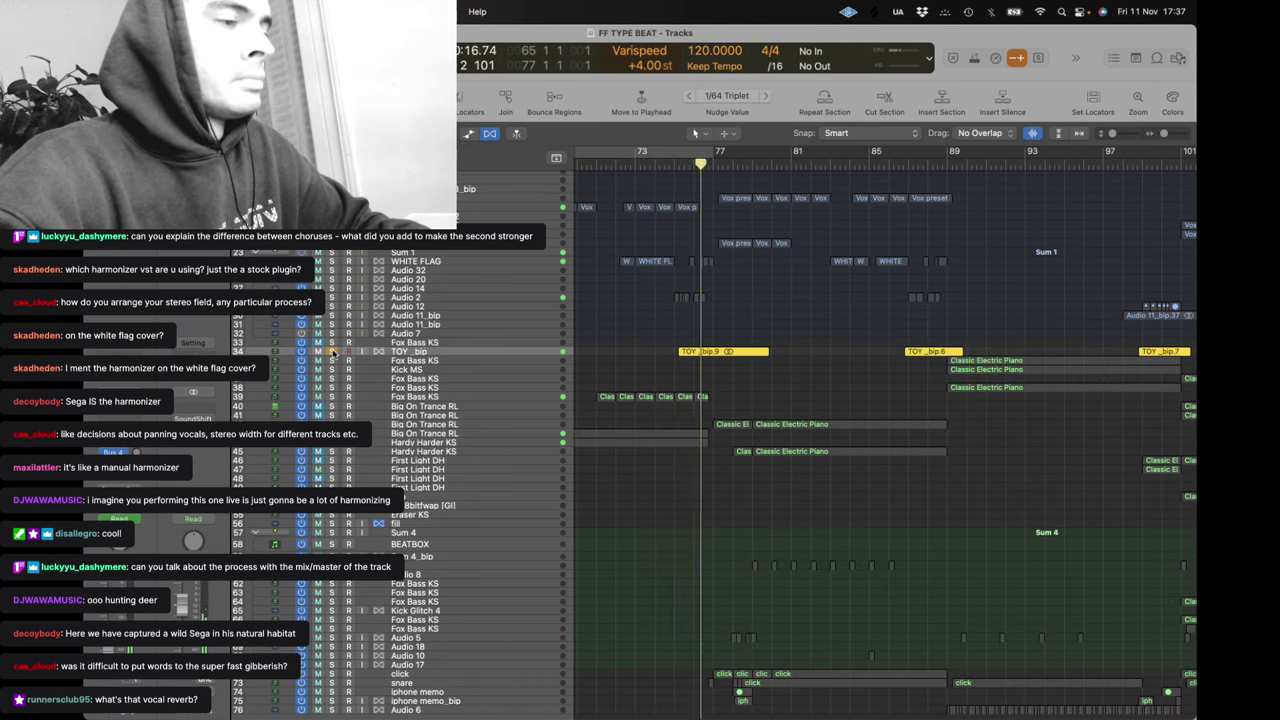
click(332, 352)
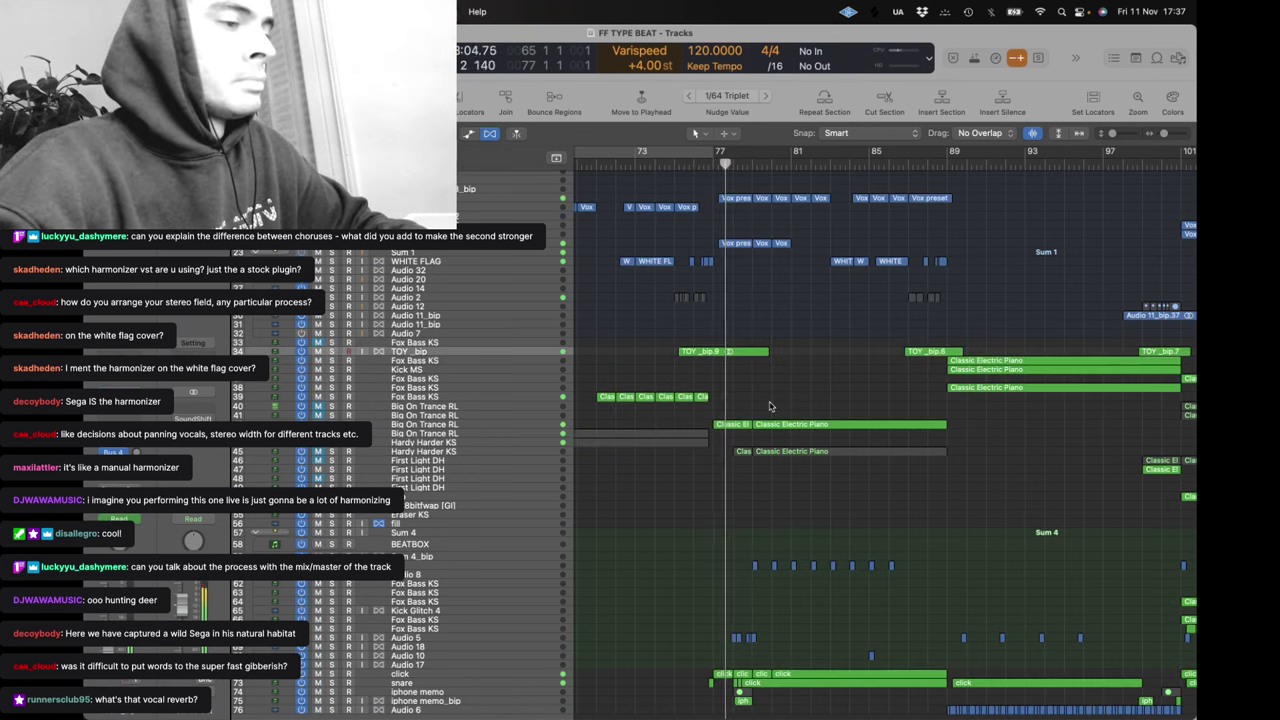
Set the cycle range to bars 77–89, mute the vocal regions inside it, and restart playback
scroll(702, 450, right, 3)
scroll(702, 450, down, 2)
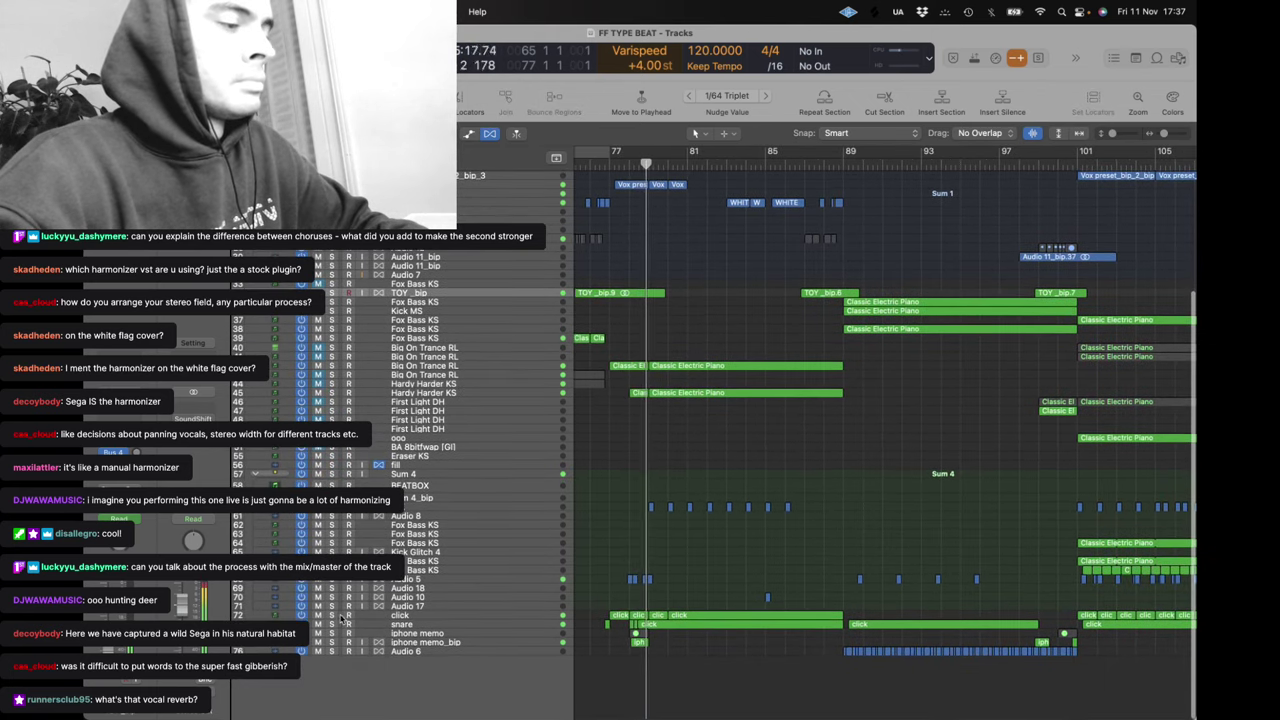
drag(611, 152, 857, 198)
scroll(628, 345, up, 5)
drag(614, 281, 868, 399)
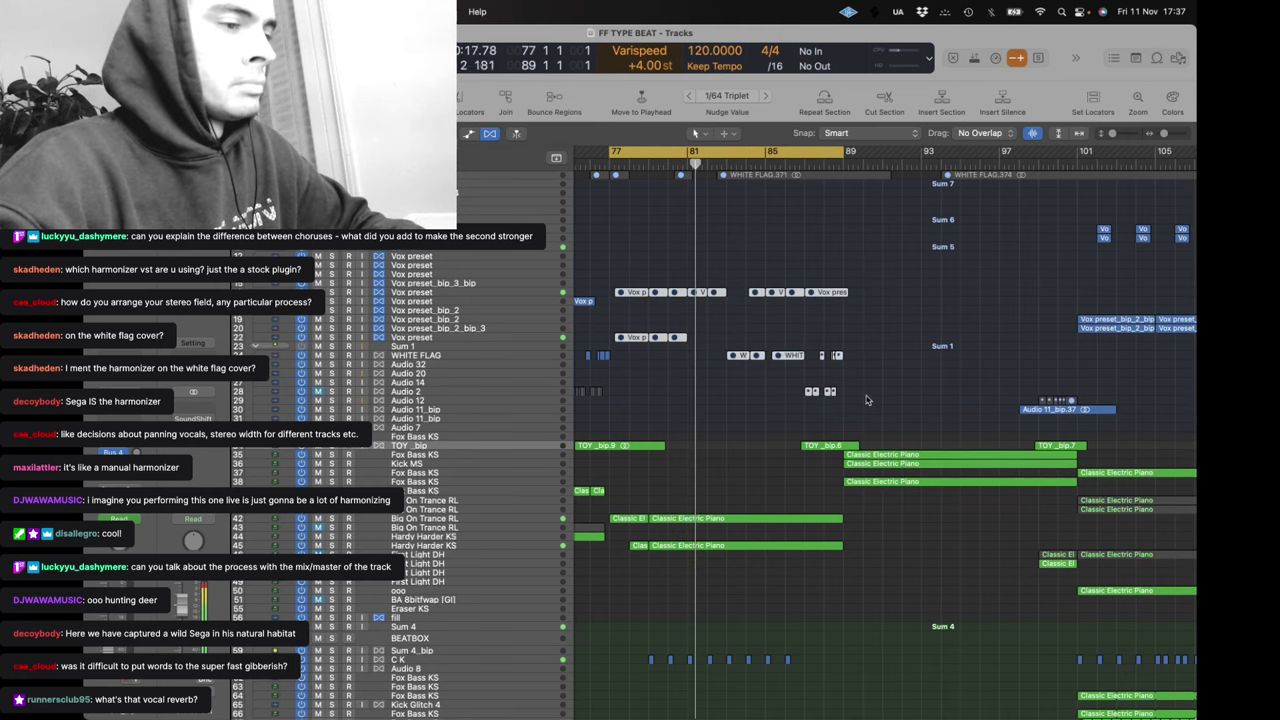
key(space)
key(space)
Try soloing the synth tracks under bars 77–89, leaving only Big On Trance RL track 42 in solo
scroll(543, 532, down, 5)
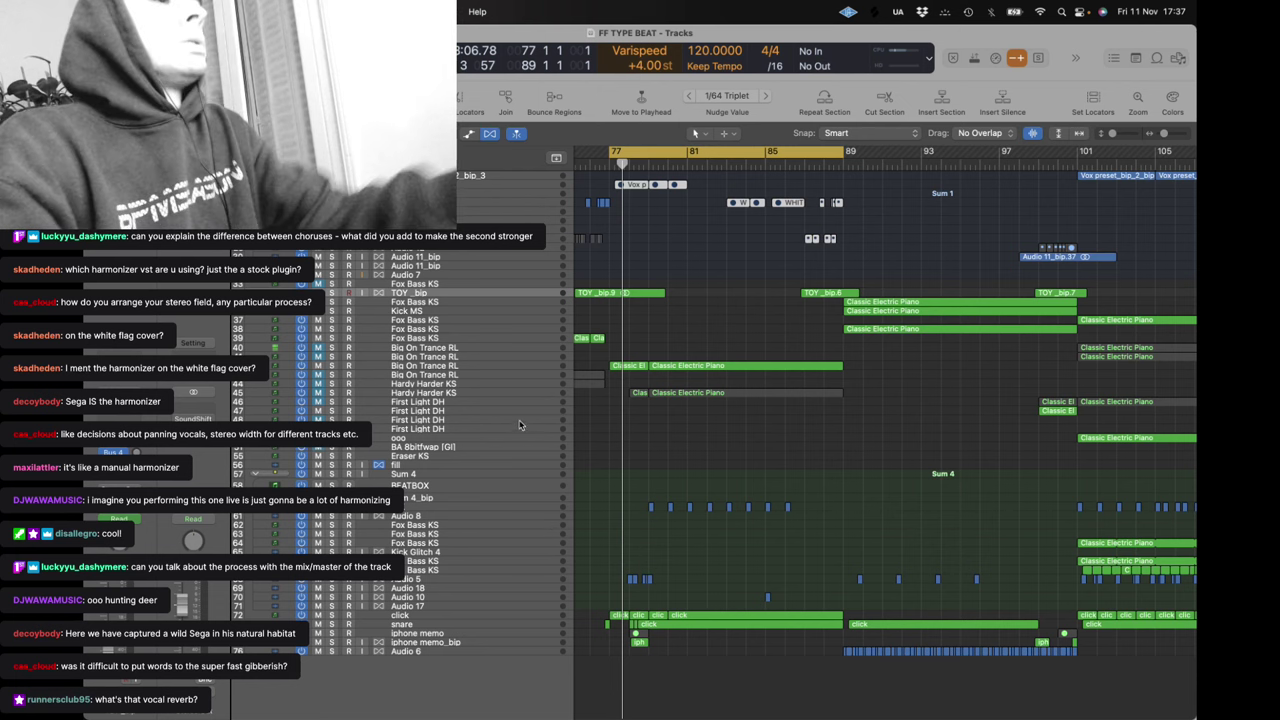
click(331, 393)
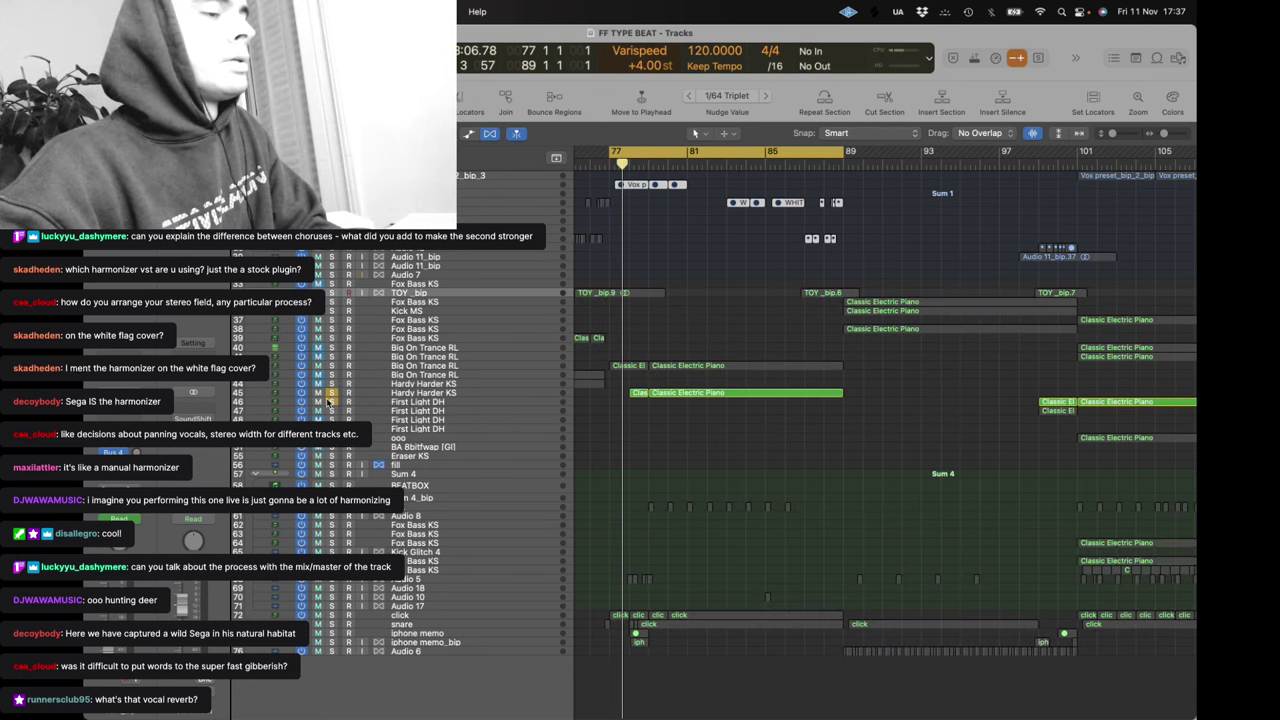
drag(330, 401, 330, 366)
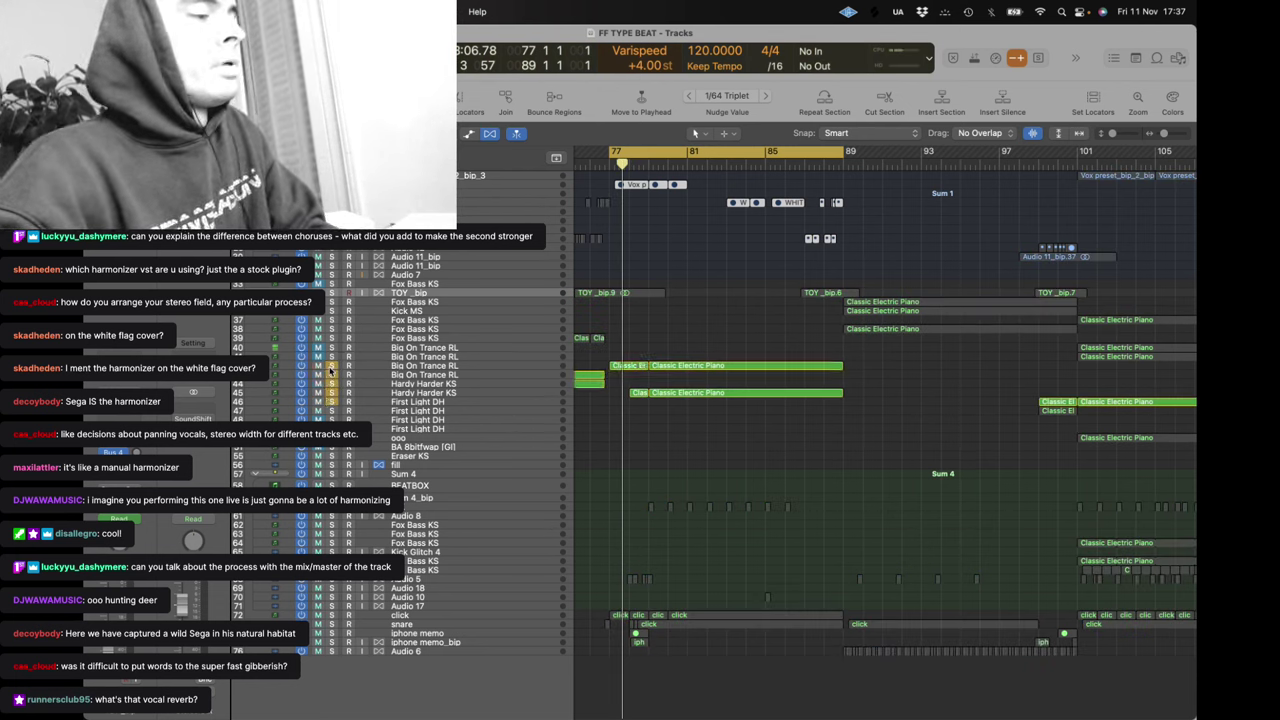
alt+click(331, 368)
alt+click(331, 368)
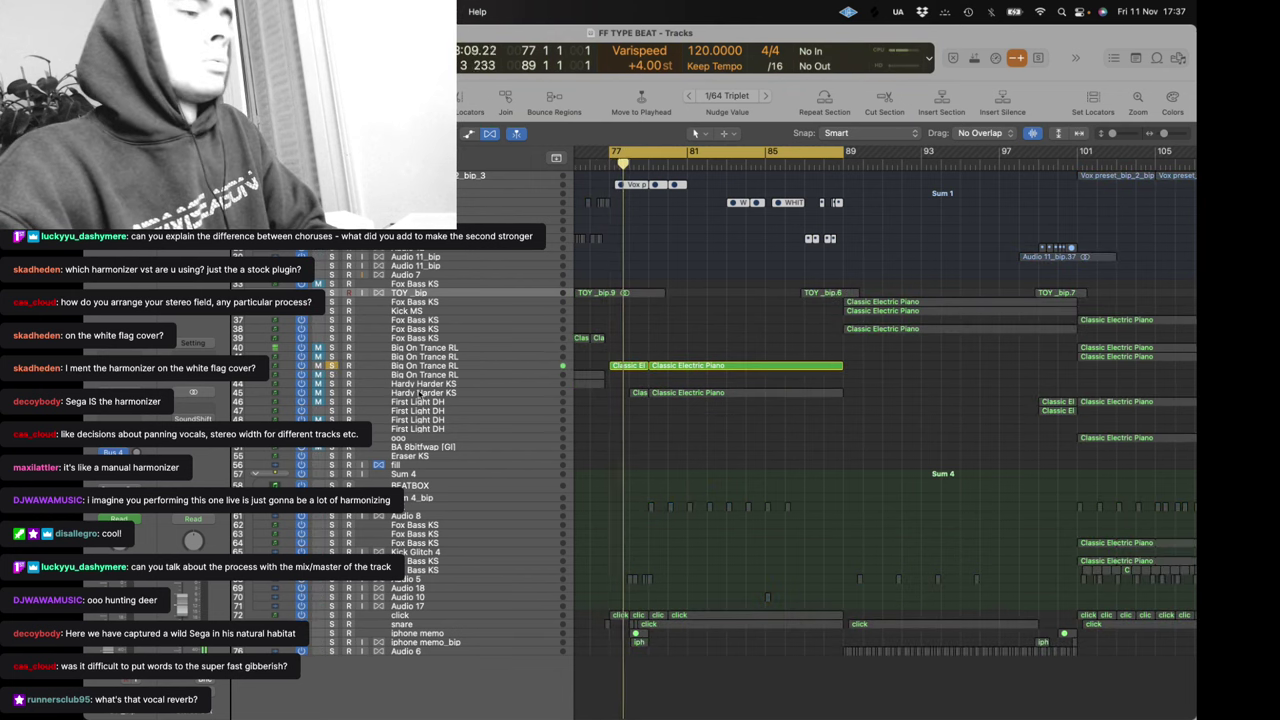
Add the snare, click, C K and Audio 8 drum tracks to the solo over bars 77–89
click(331, 625)
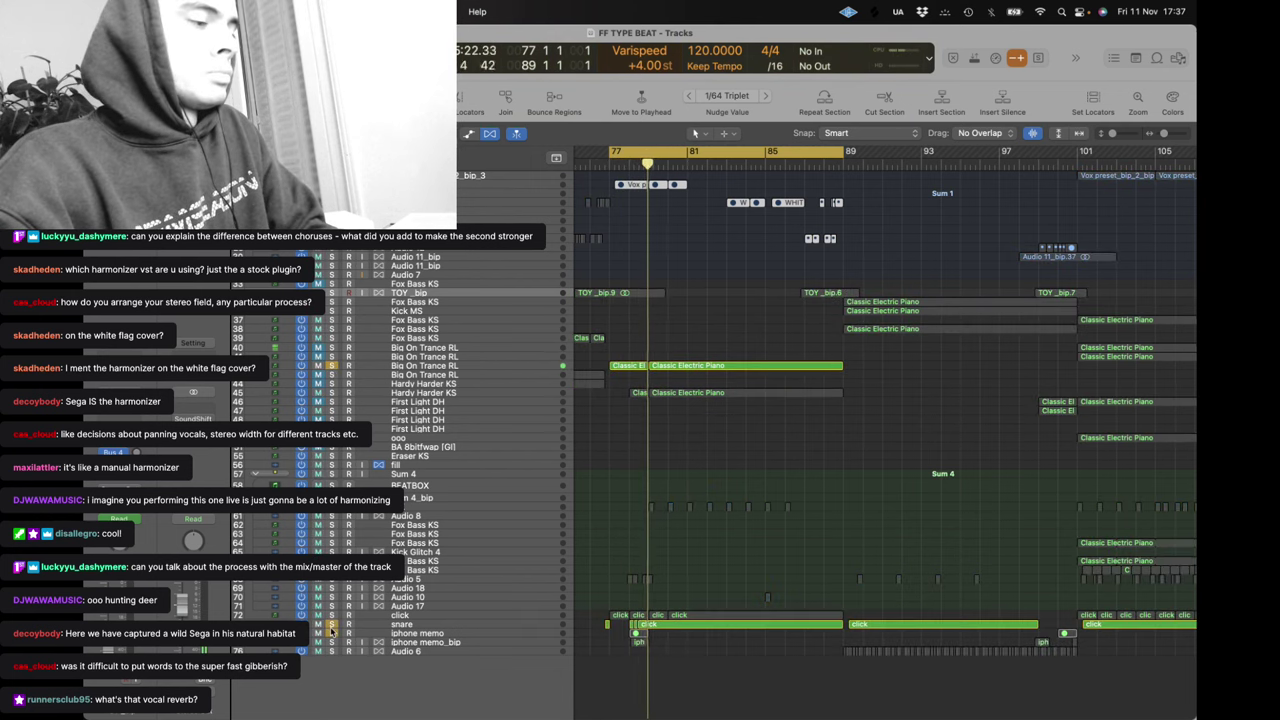
click(331, 615)
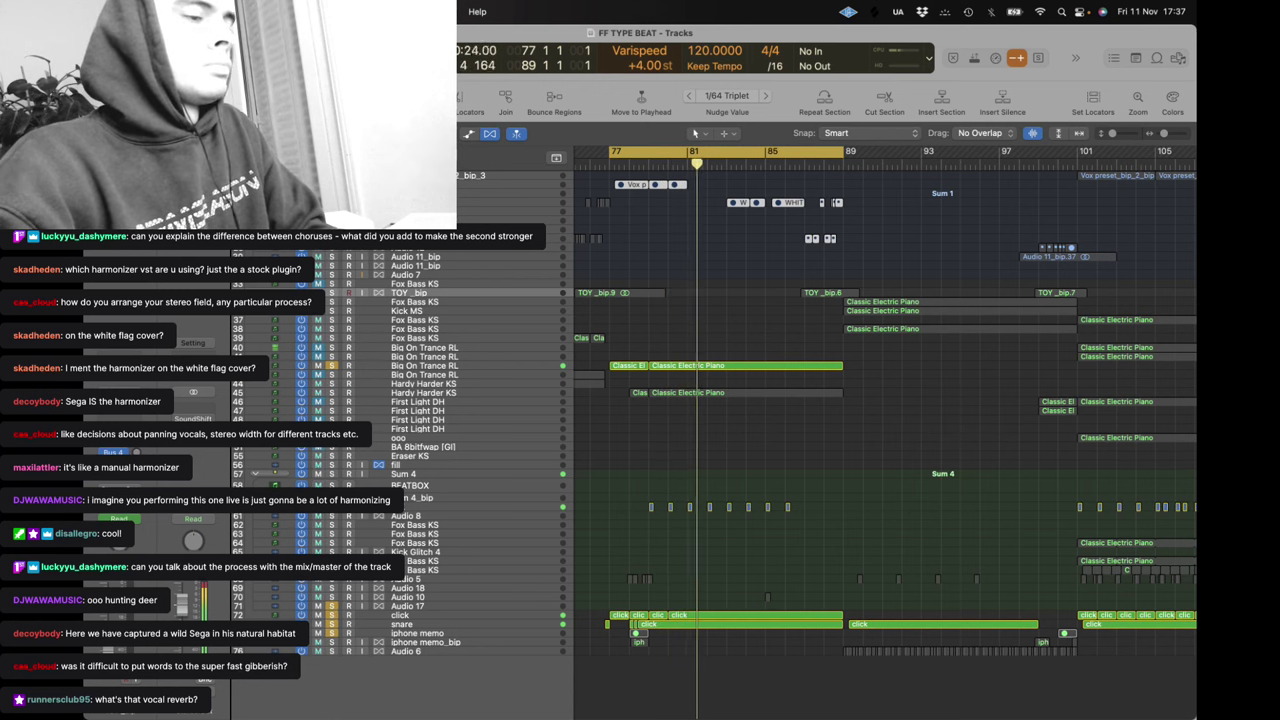
drag(333, 516, 333, 529)
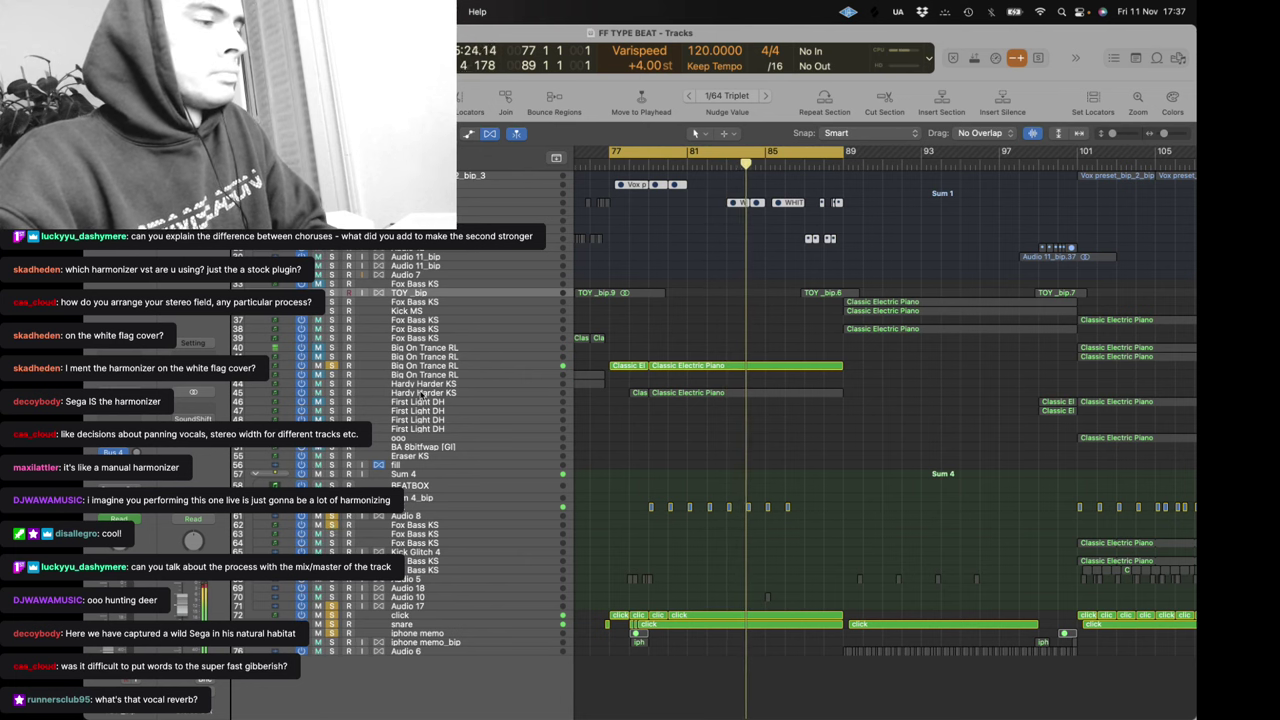
Solo Hardy Harder KS track 45 with the drums and take Big On Trance RL track 42 out of solo
click(336, 394)
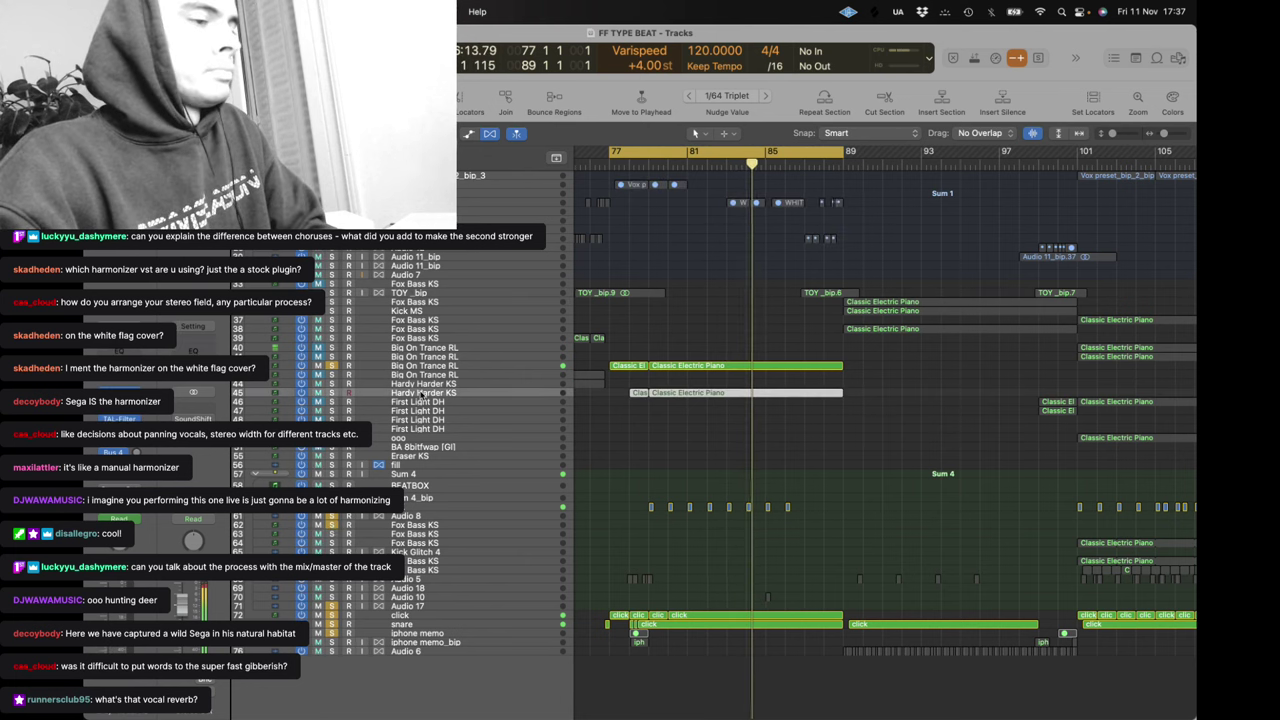
click(332, 393)
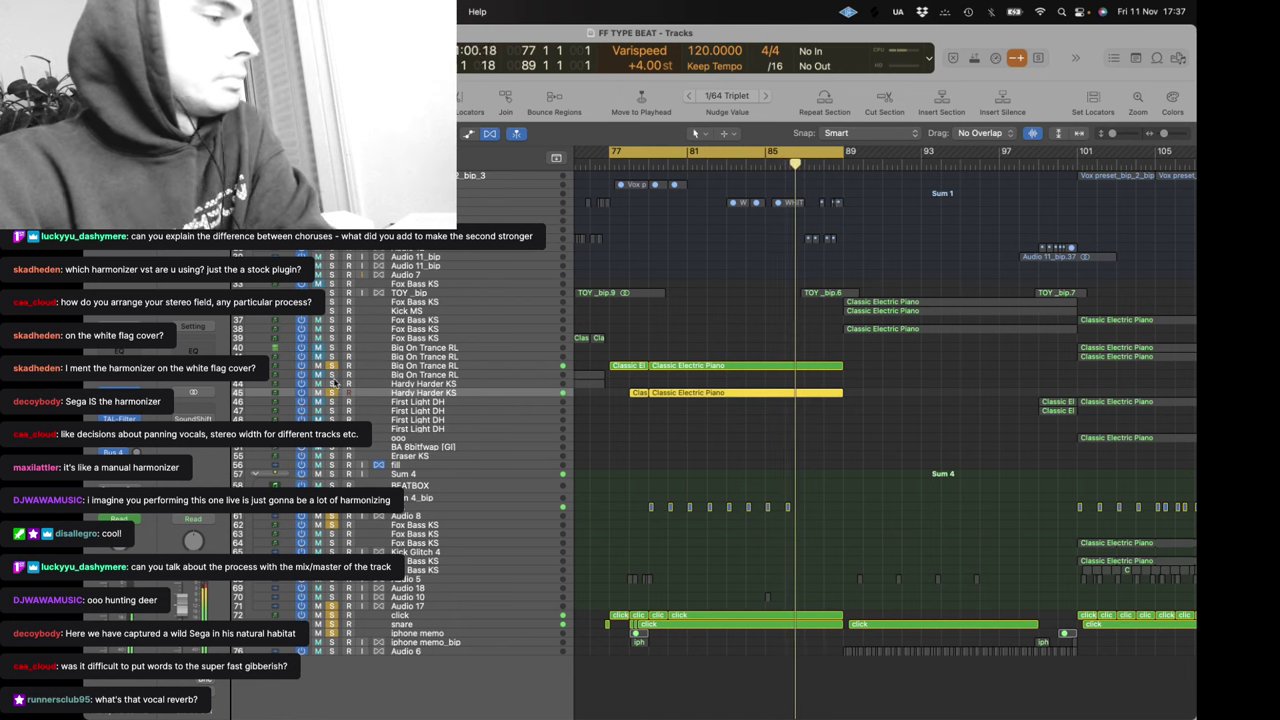
click(332, 368)
click(689, 449)
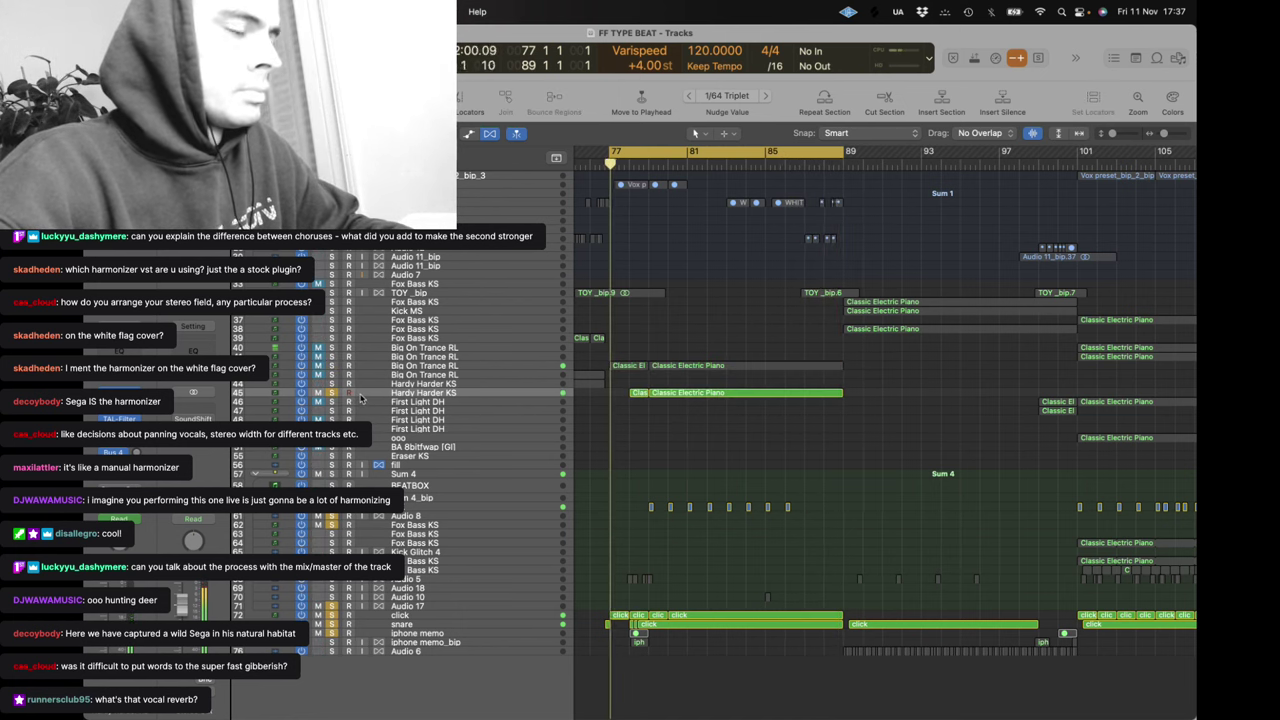
Return Big On Trance RL track 42 to the soloed parts along with the Audio 5 percussion, and select the Audio 5 track
key(m)
key(ctrl+m)
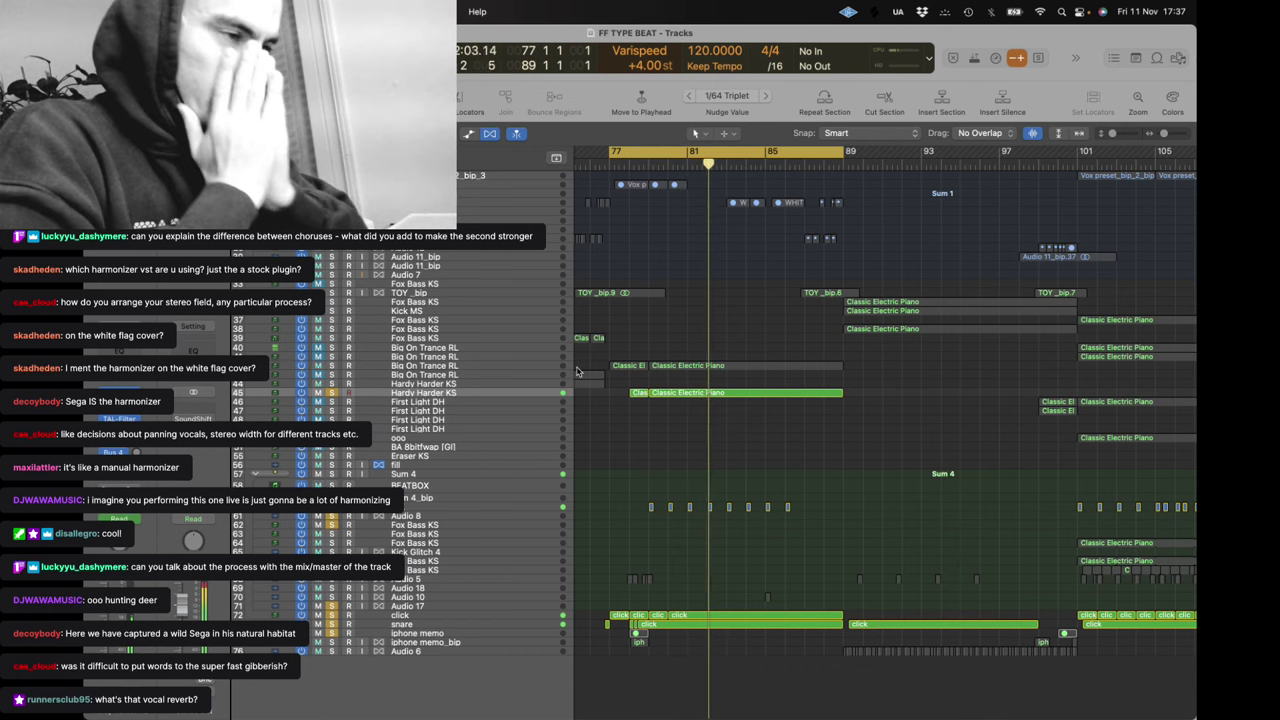
click(332, 366)
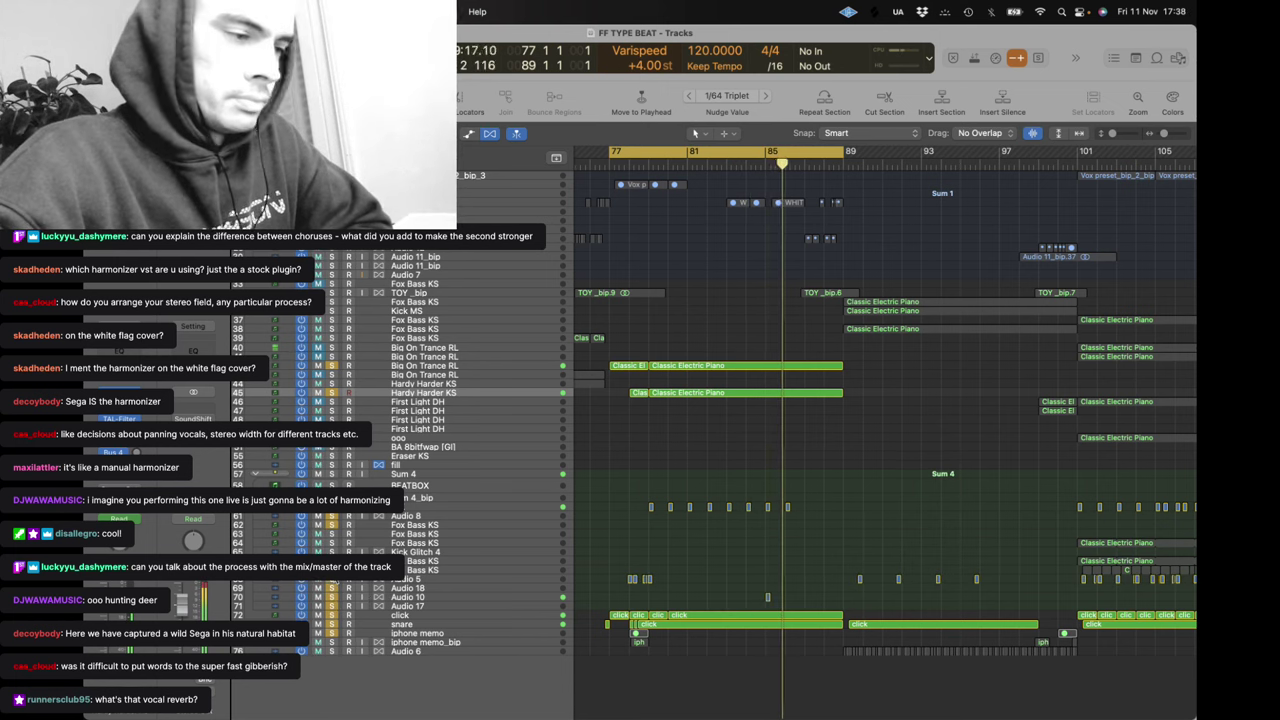
click(464, 577)
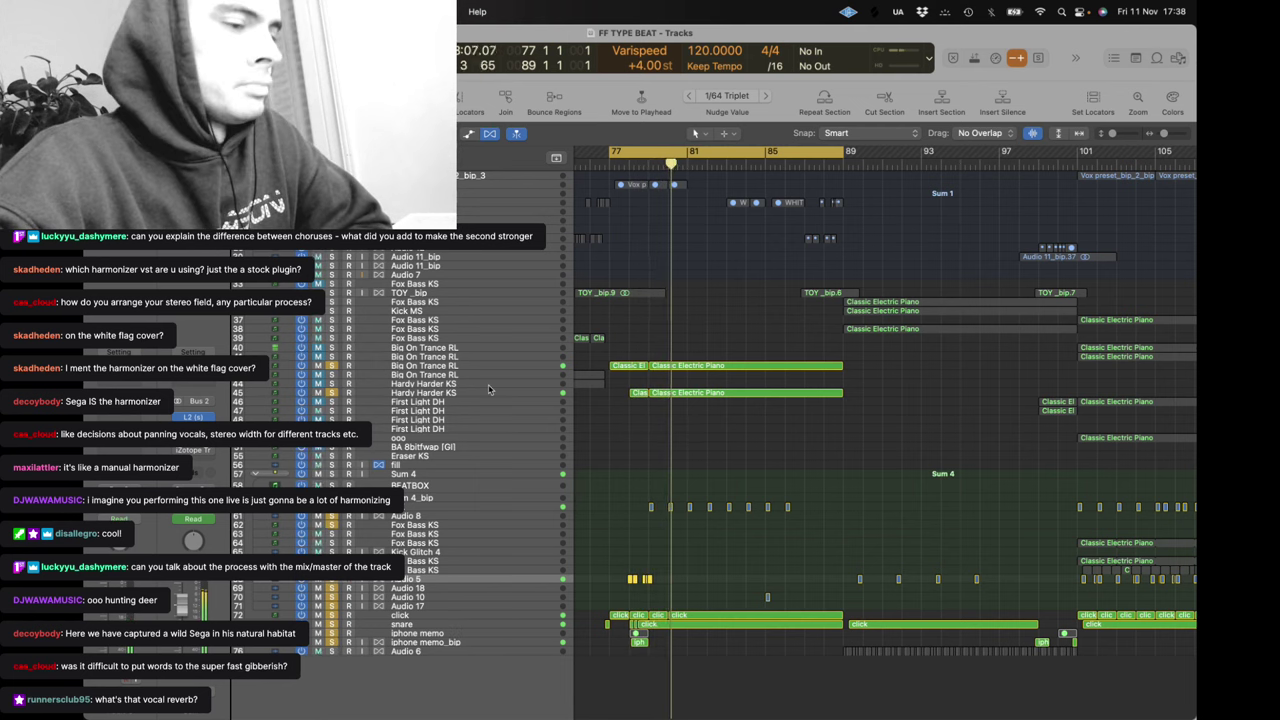
Unmute the bar 77–89 vocal regions on WHITE FLAG, Audio 2 and Vox preset track 22, and solo those tracks
scroll(516, 309, up, 5)
scroll(844, 356, down, 3)
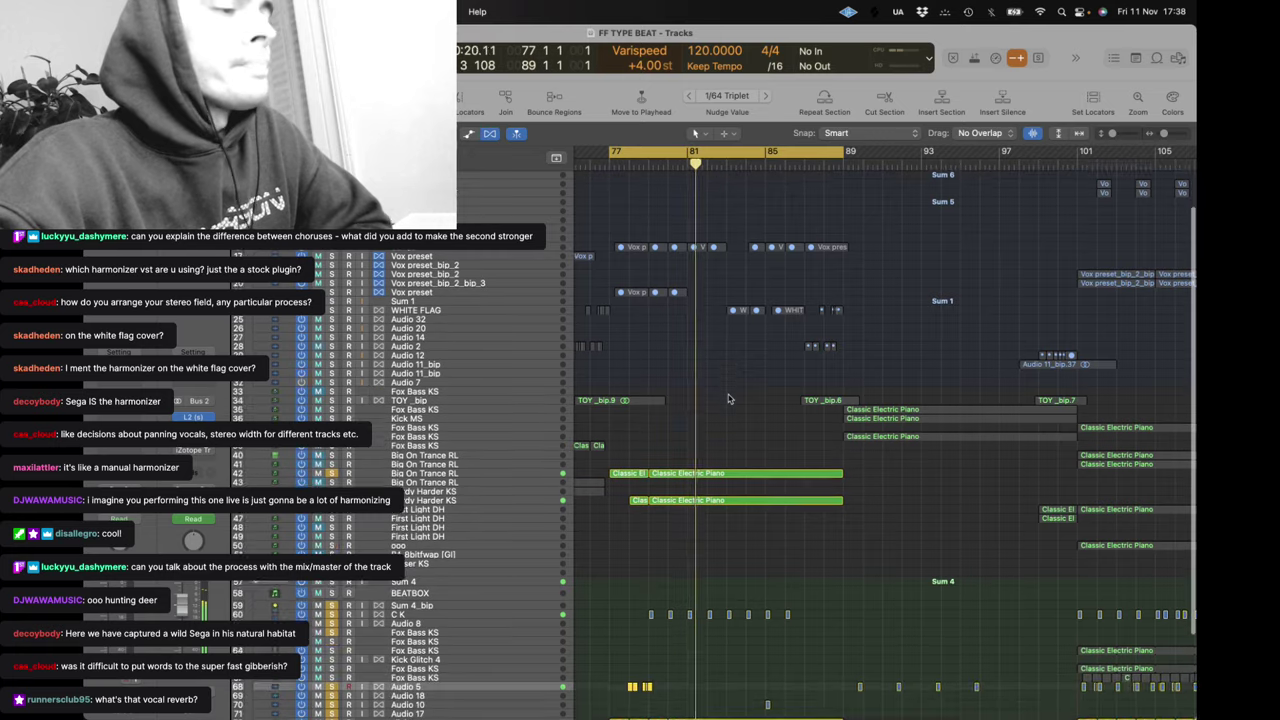
drag(844, 356, 600, 226)
click(586, 205)
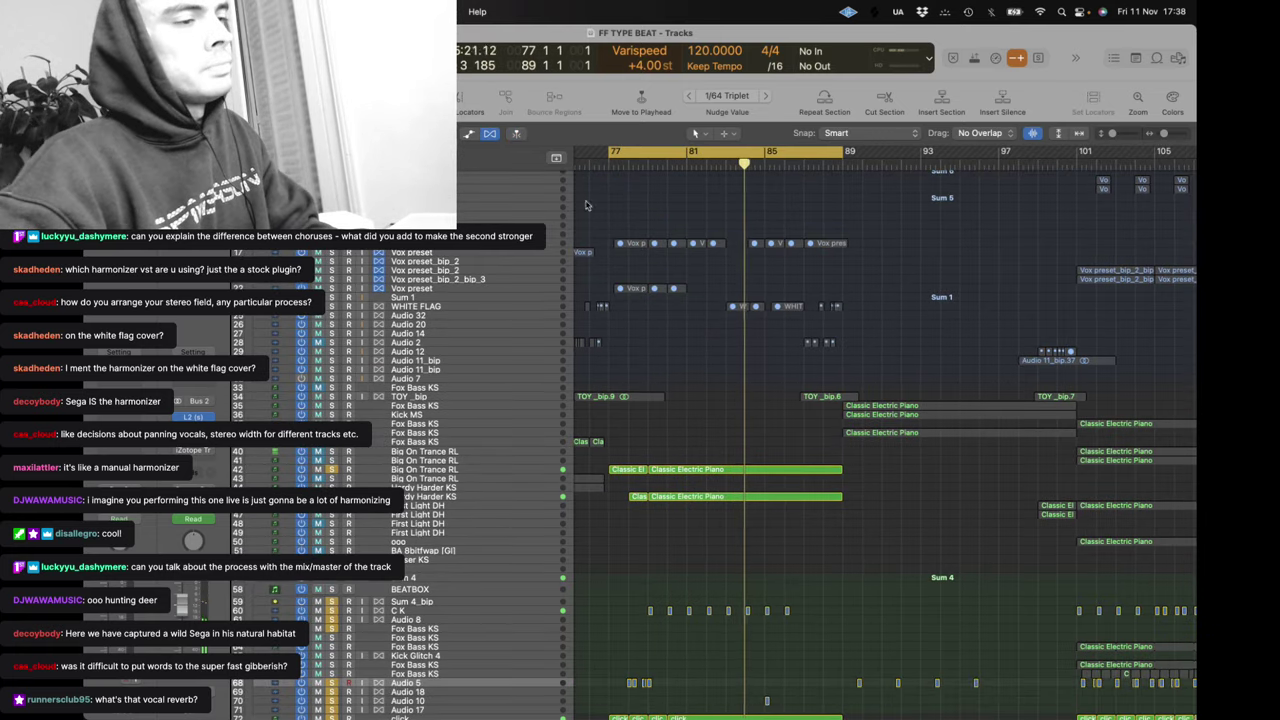
click(424, 306)
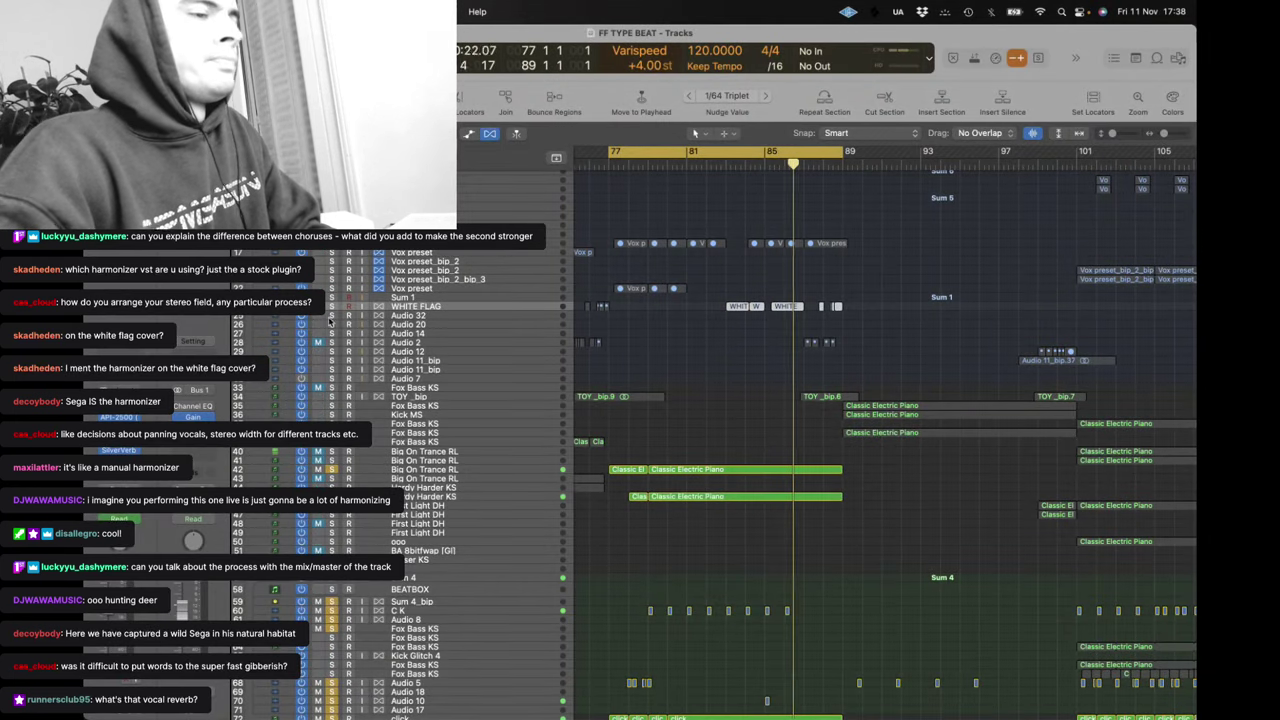
click(331, 306)
drag(902, 379, 769, 340)
click(331, 342)
drag(597, 282, 689, 294)
click(331, 288)
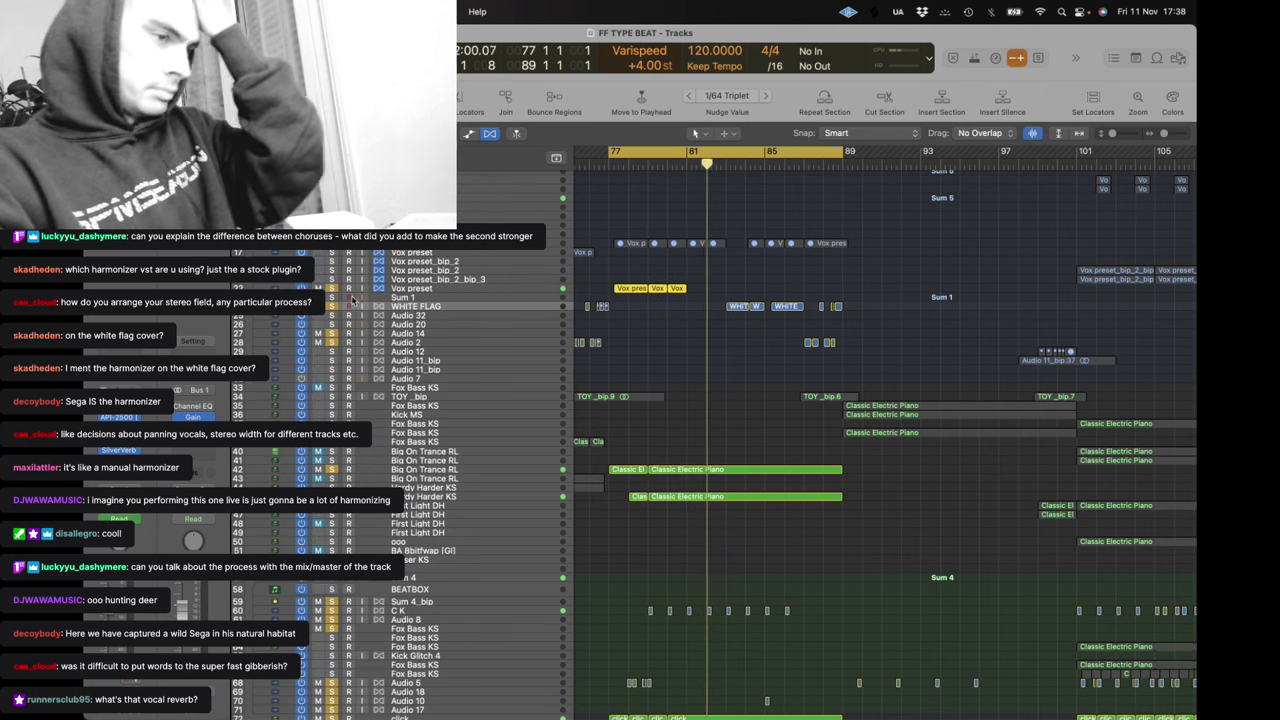
Unmute the bar 77–89 regions on Vox preset track 16, solo them briefly, and clear all solos
scroll(872, 322, up, 2)
drag(877, 317, 616, 286)
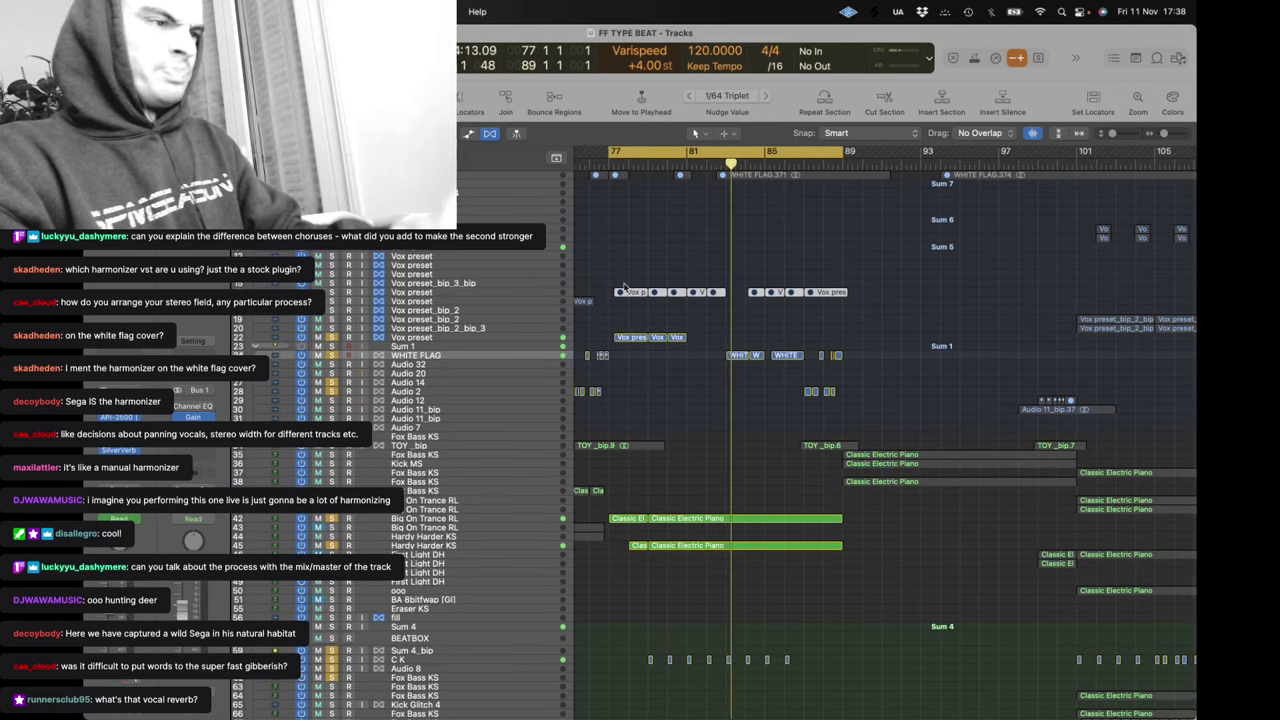
key(ctrl+m)
click(332, 284)
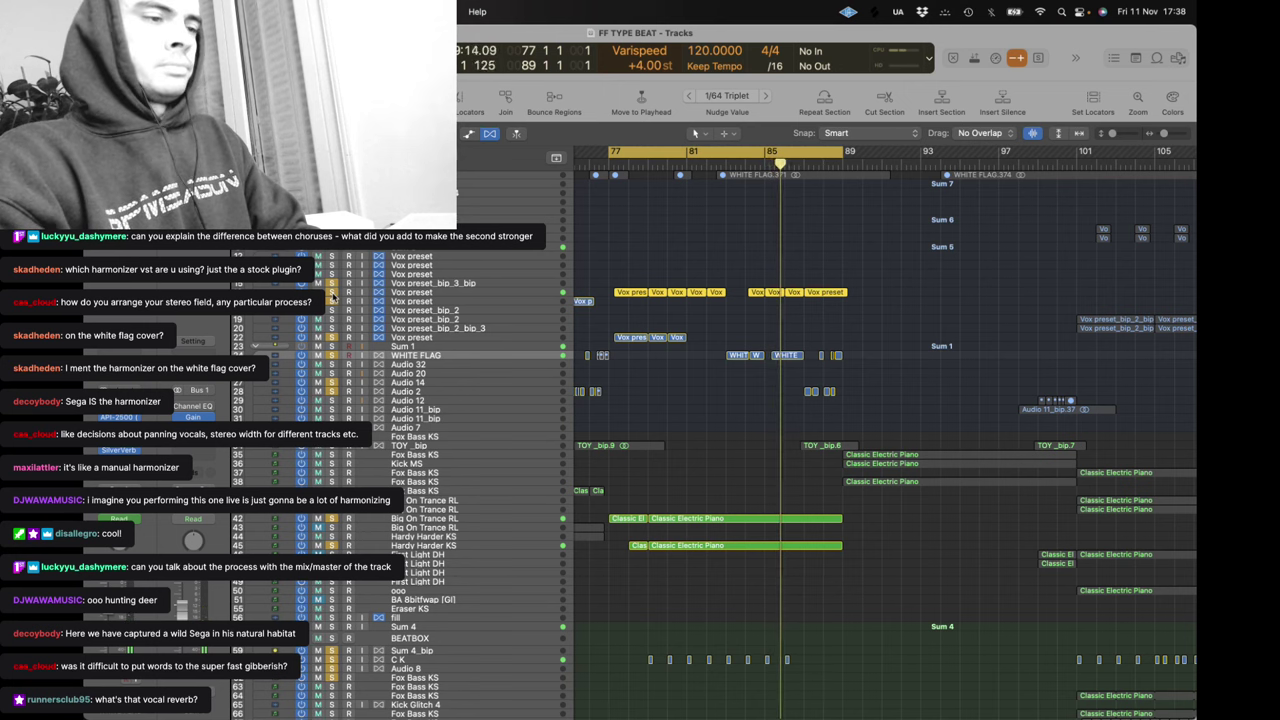
alt+click(333, 295)
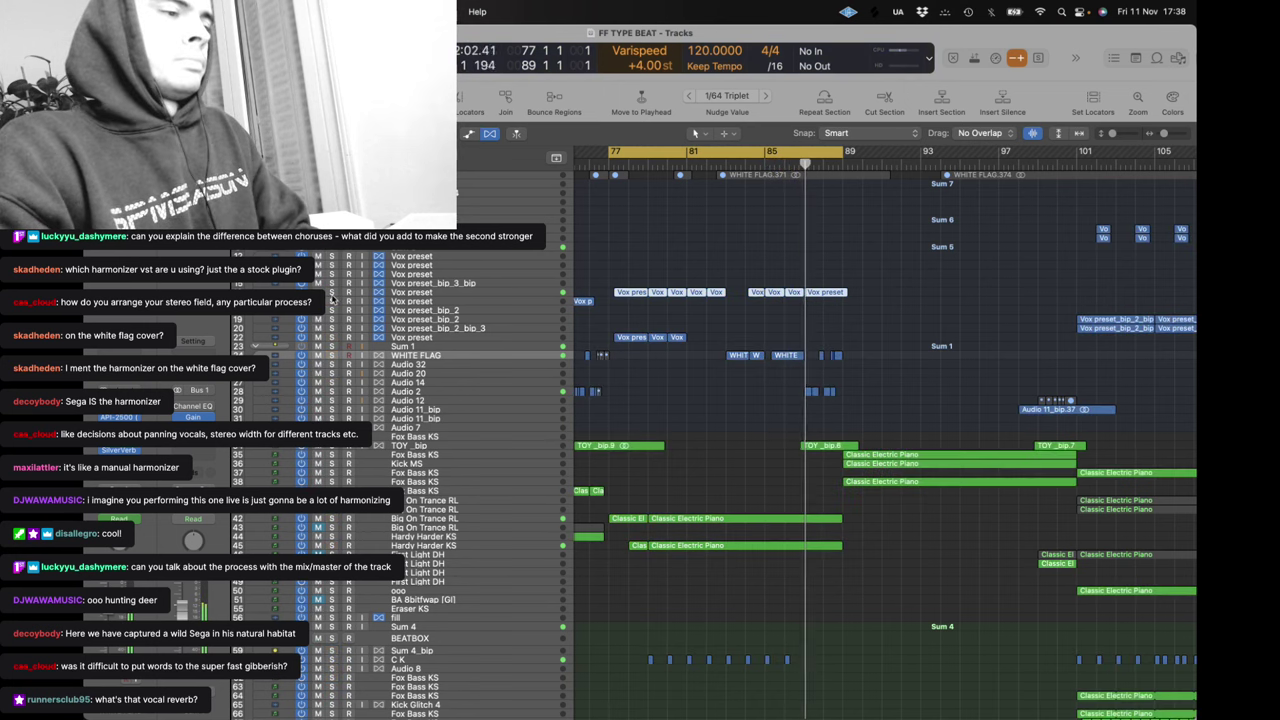
Look over the full bar 77–89 section, check the viewers' chat in Twitch Studio, and return to Logic Pro
scroll(574, 385, down, 5)
scroll(575, 387, up, 5)
scroll(575, 387, down, 1)
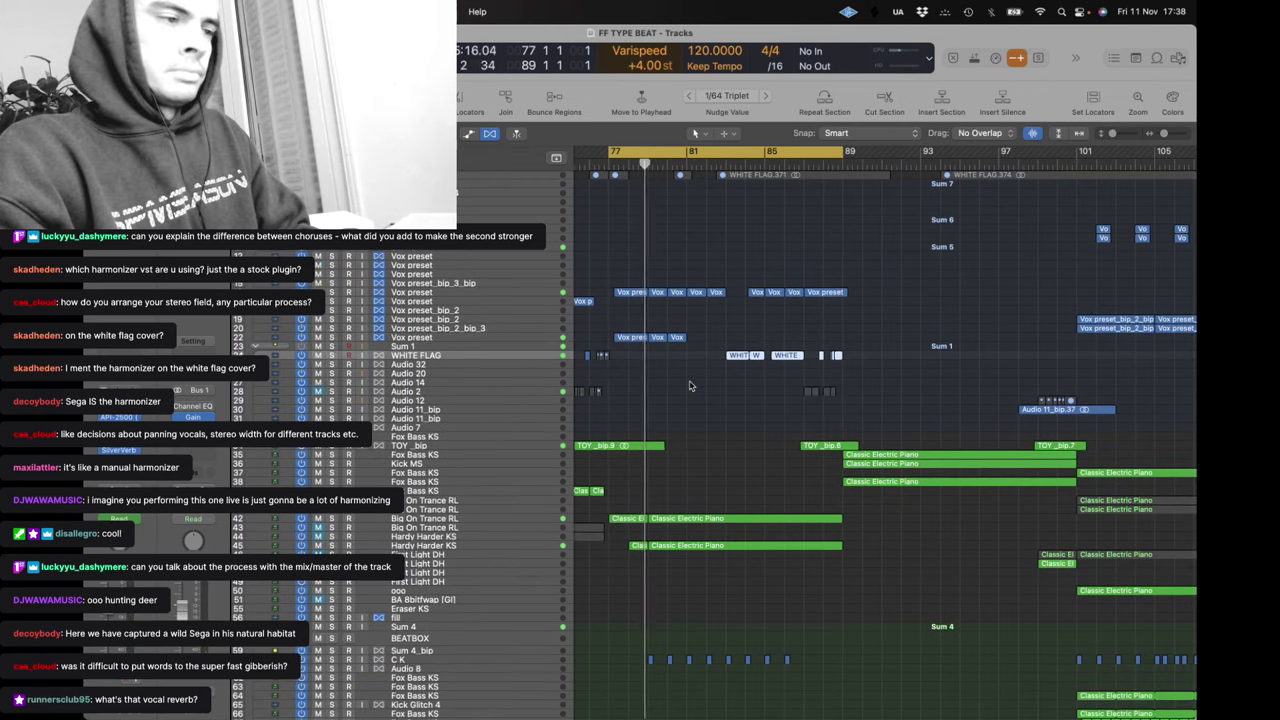
mouse_move(600, 712)
click(640, 692)
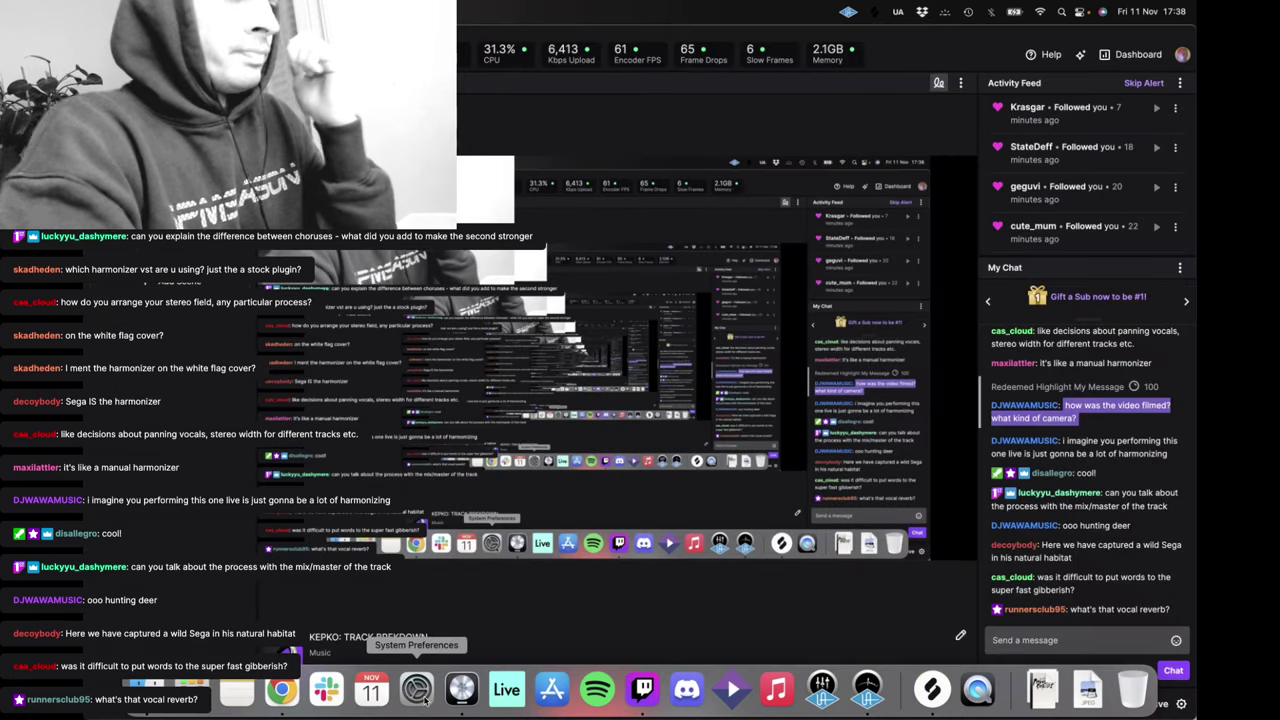
click(474, 690)
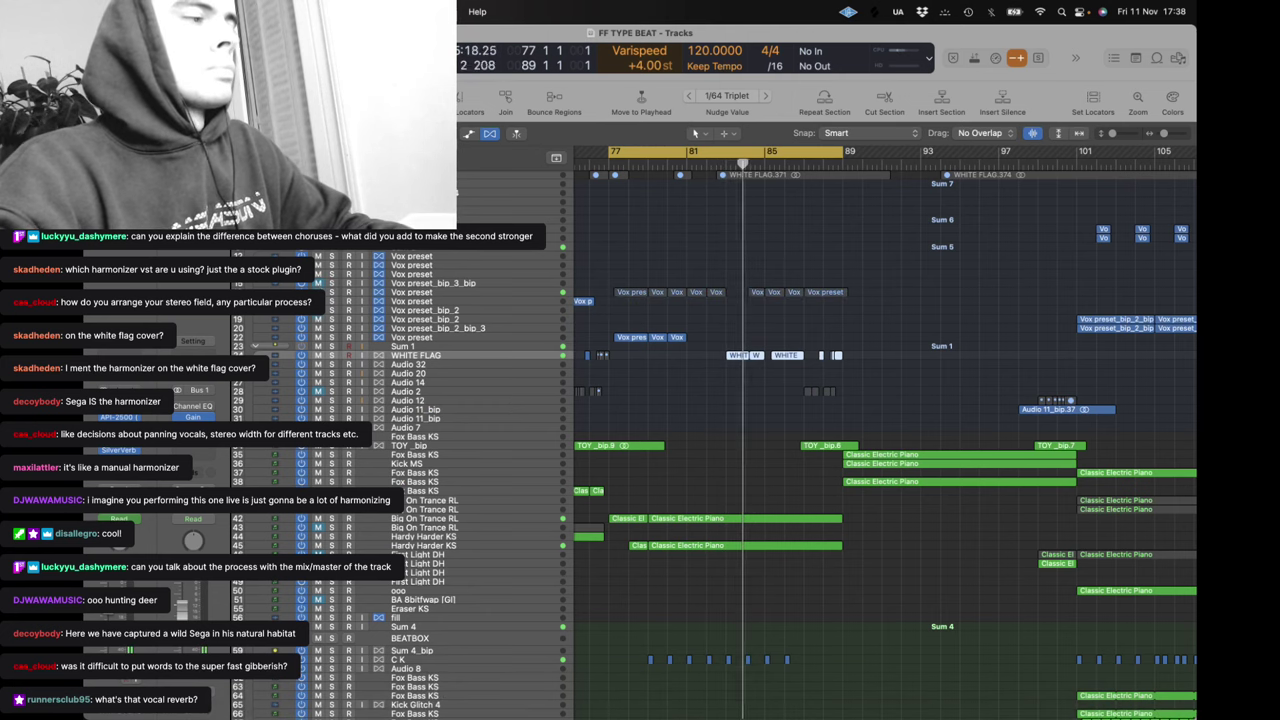
Solo Hardy Harder KS track 45, inspect its patch in the Synapse DUNE 3 synth, and hide the plug-in window
scroll(414, 393, down, 6)
click(414, 393)
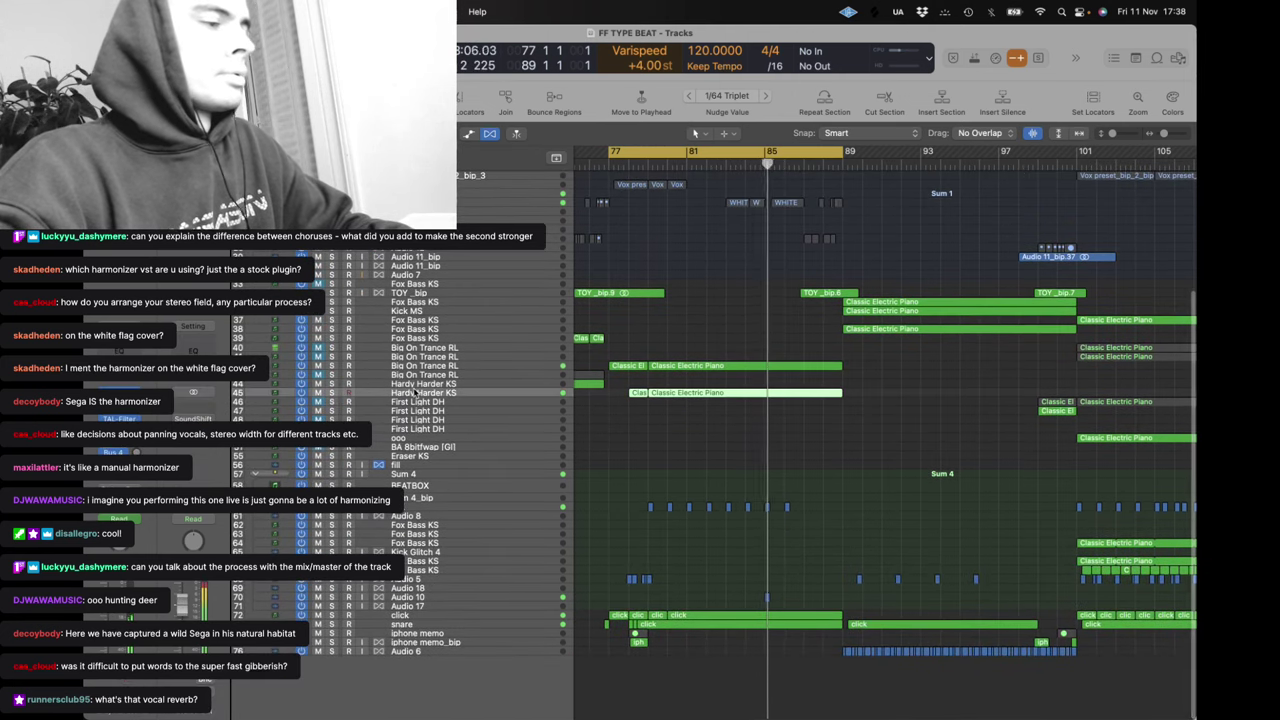
click(332, 393)
click(119, 392)
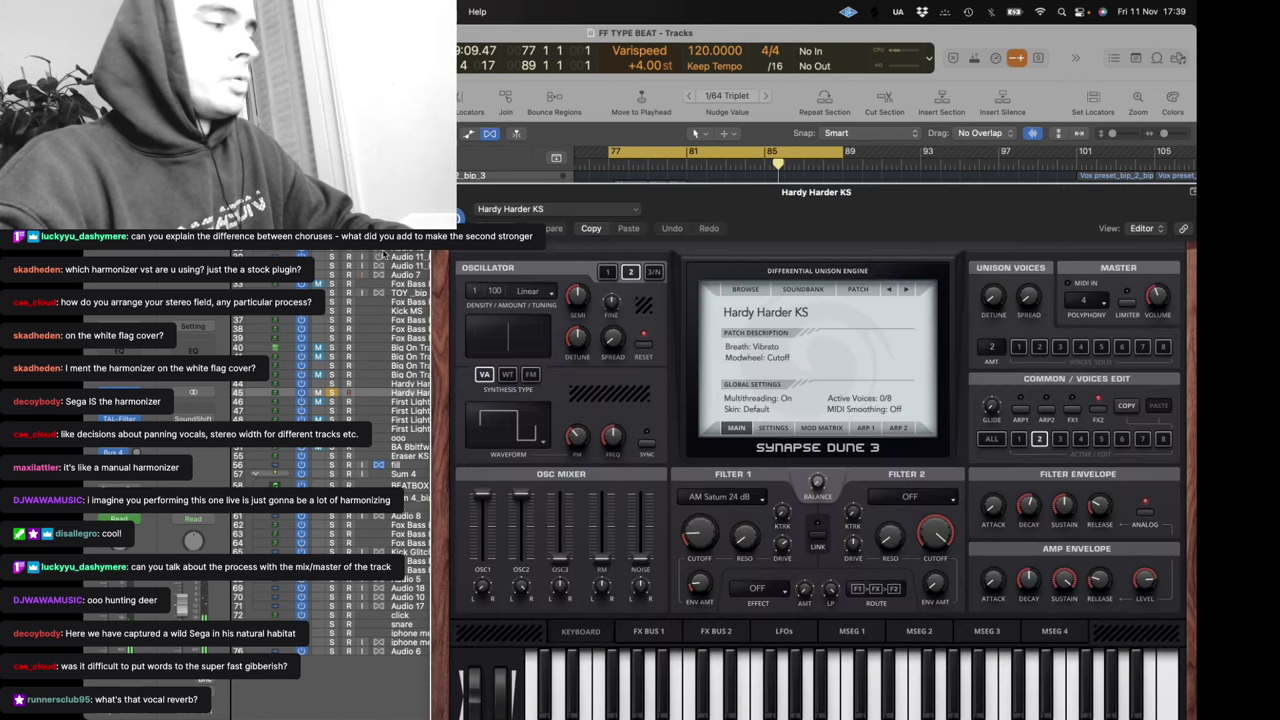
key(v)
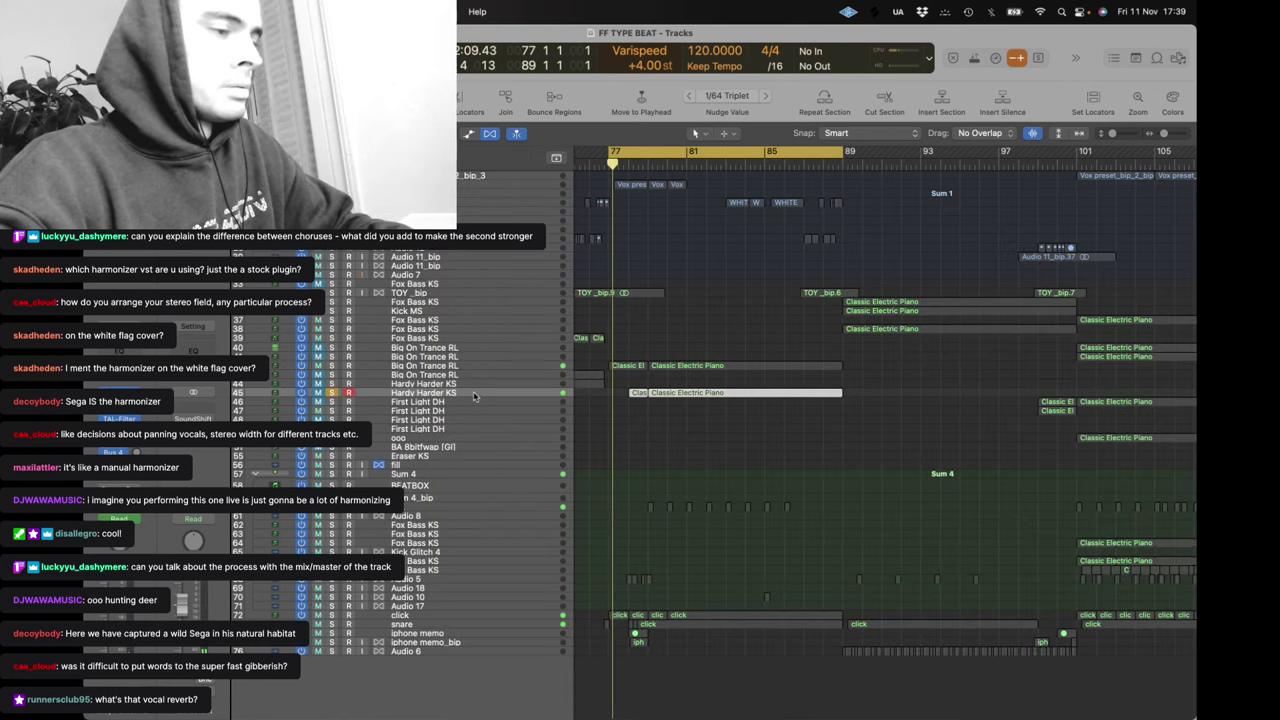
click(602, 322)
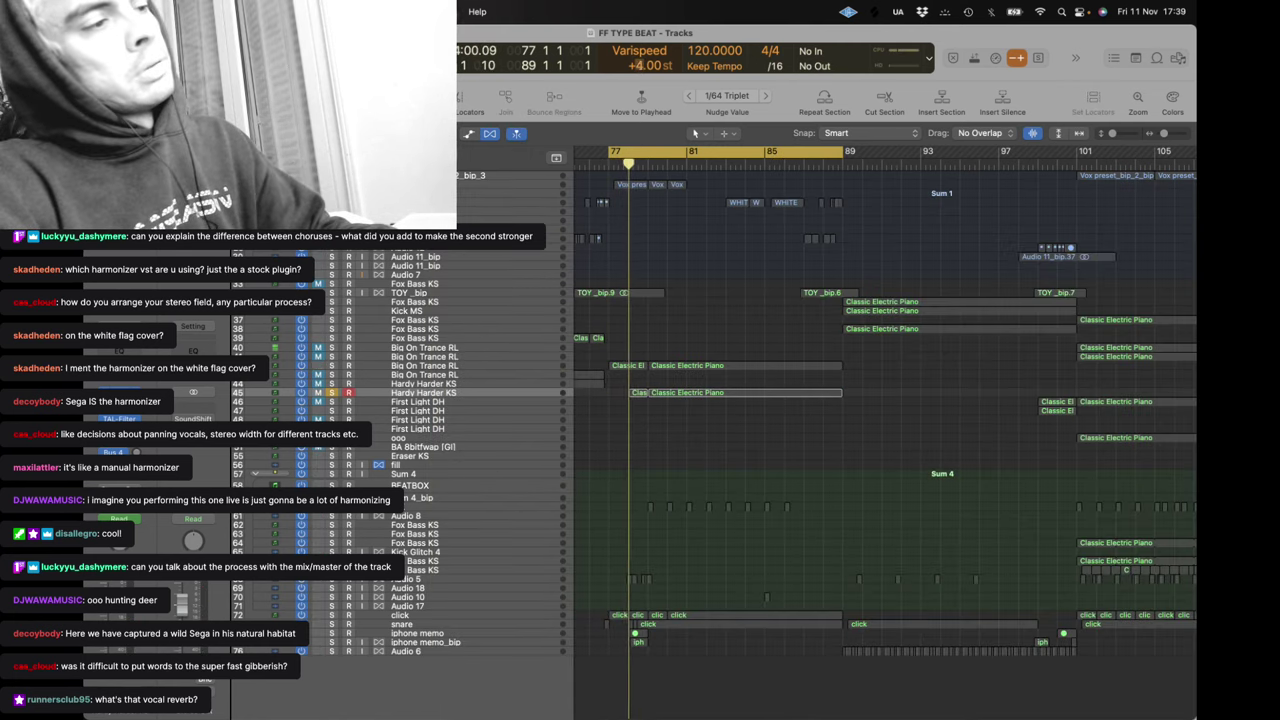
Set Varispeed to +2.00 st and solo Big On Trance RL track 42 together with Hardy Harder KS track 45
key(m)
key(m)
key(space)
key(space)
drag(641, 71, 640, 80)
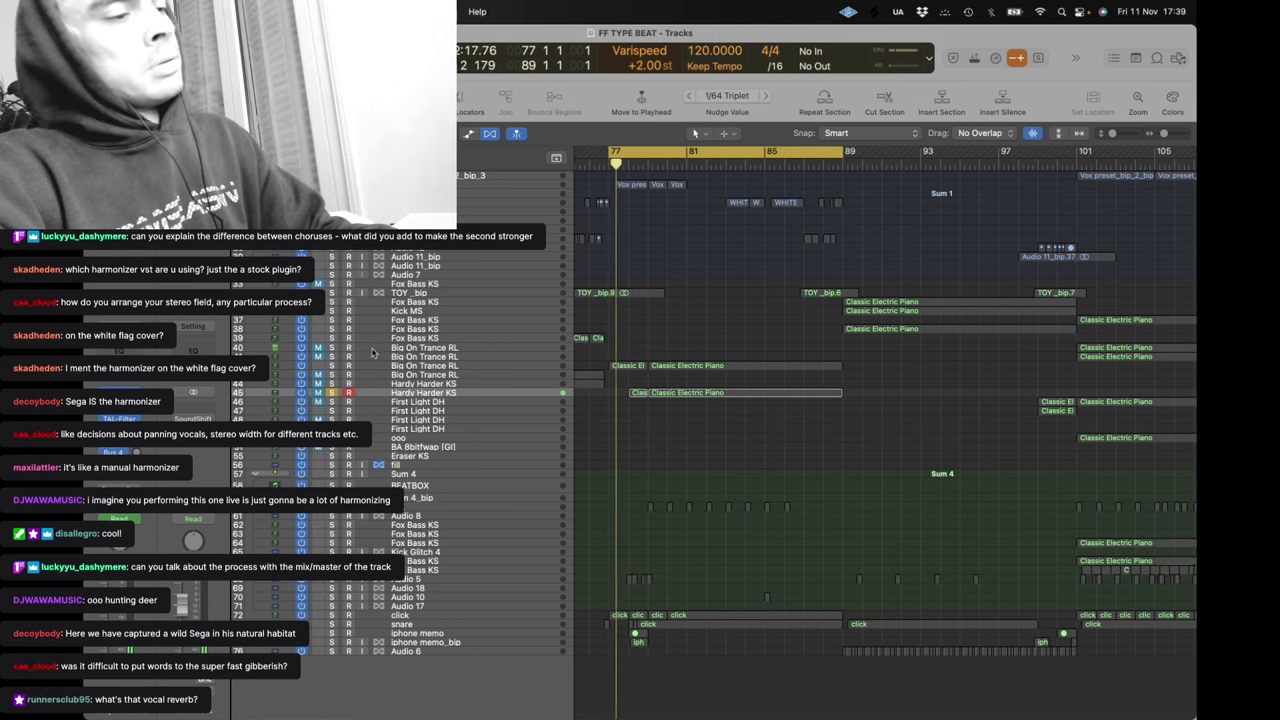
click(332, 365)
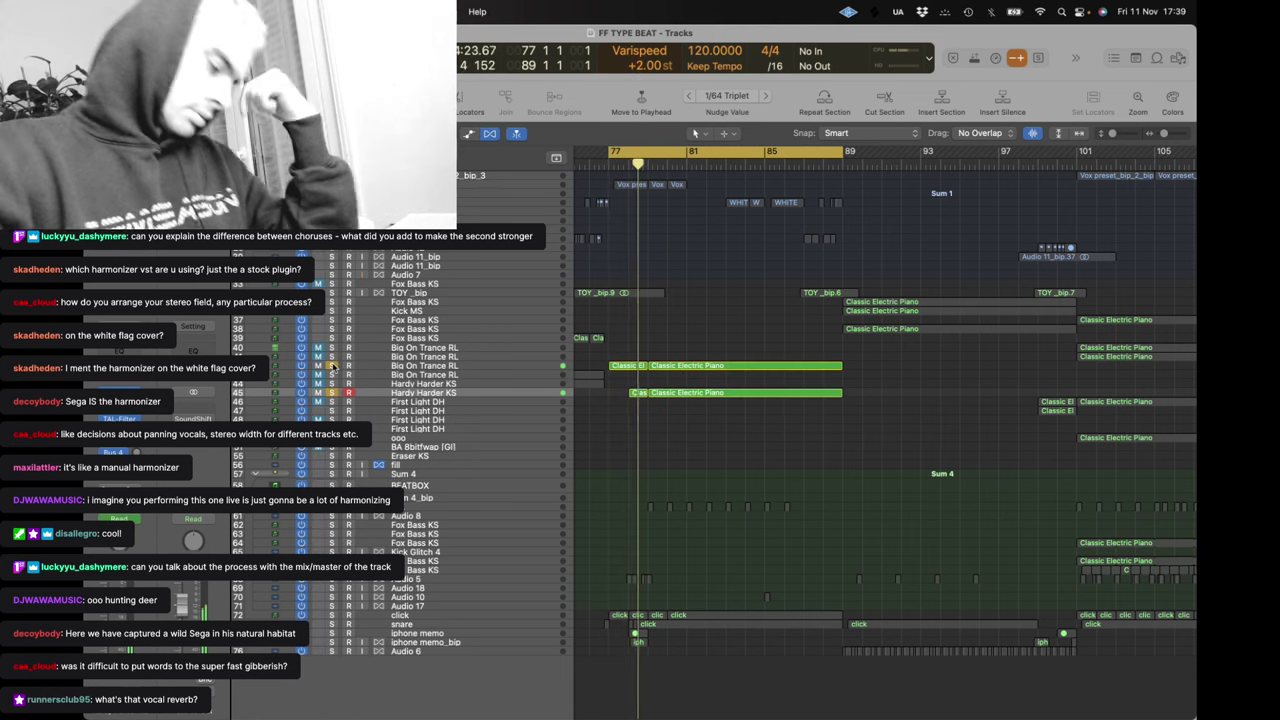
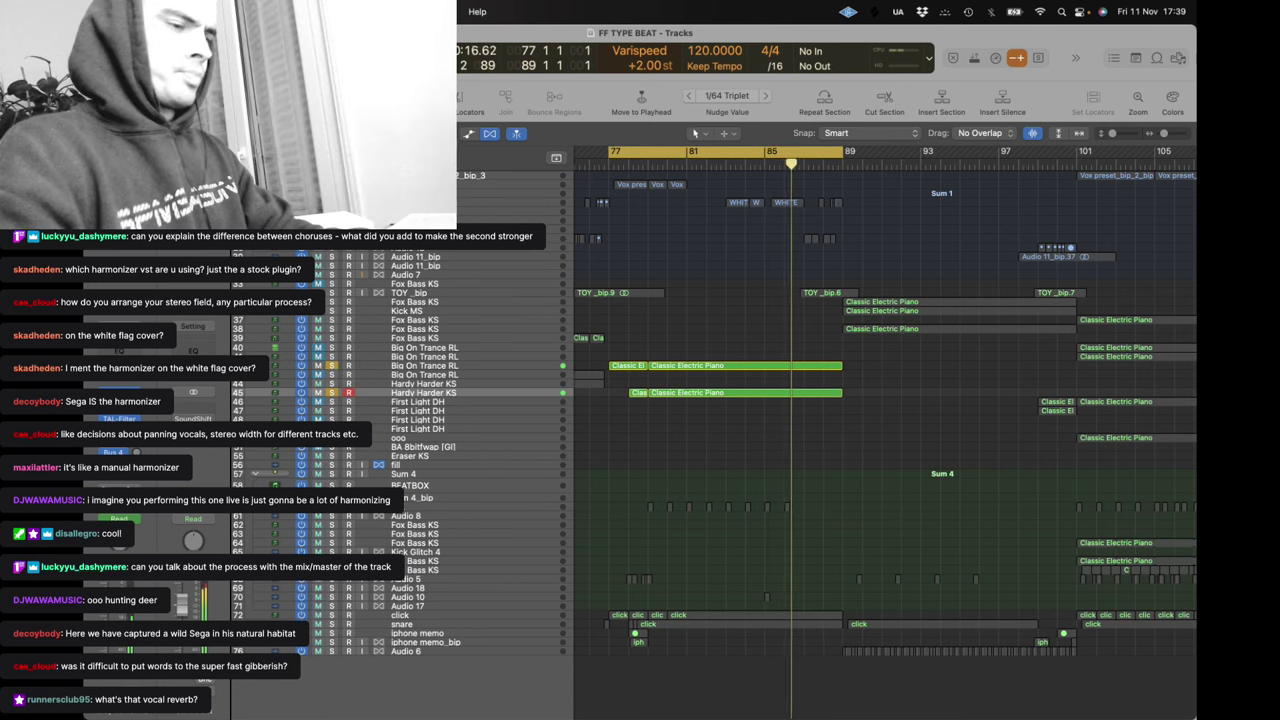
Solo the click, snare, Audio 8, Fox Bass KS 64 and Kick Glitch 4 tracks along with the two soloed synths
click(332, 623)
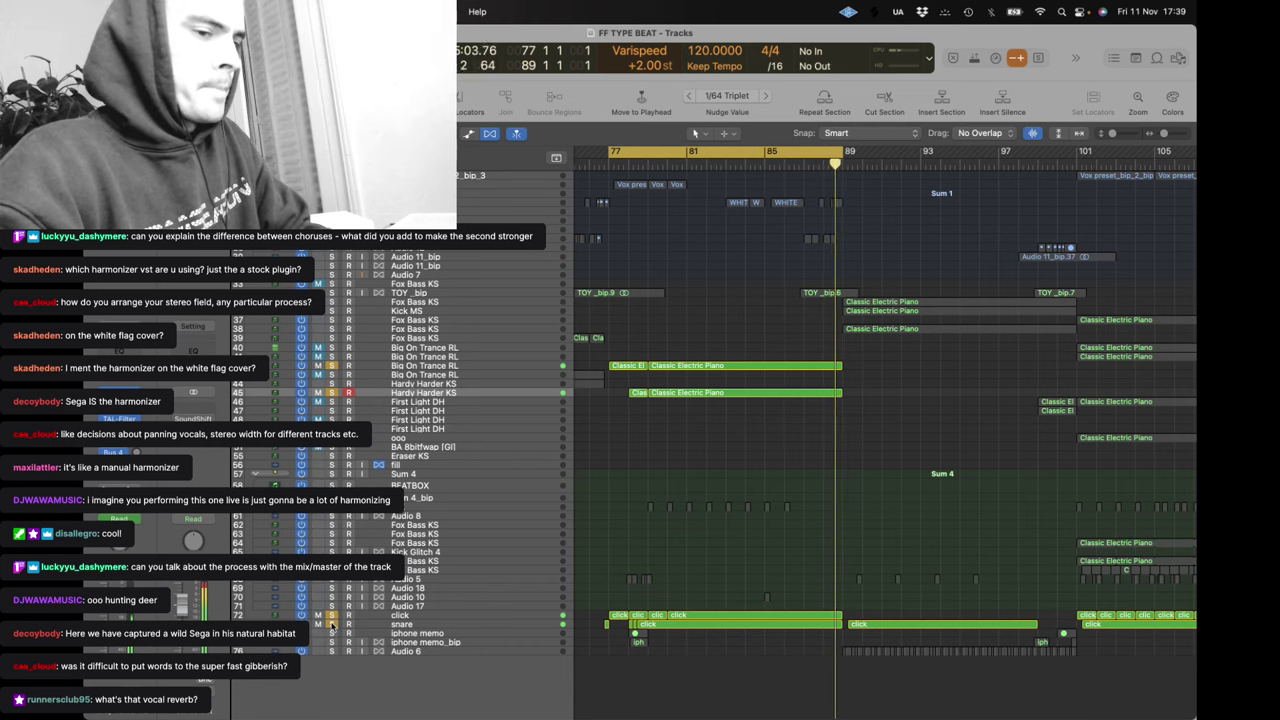
key(s)
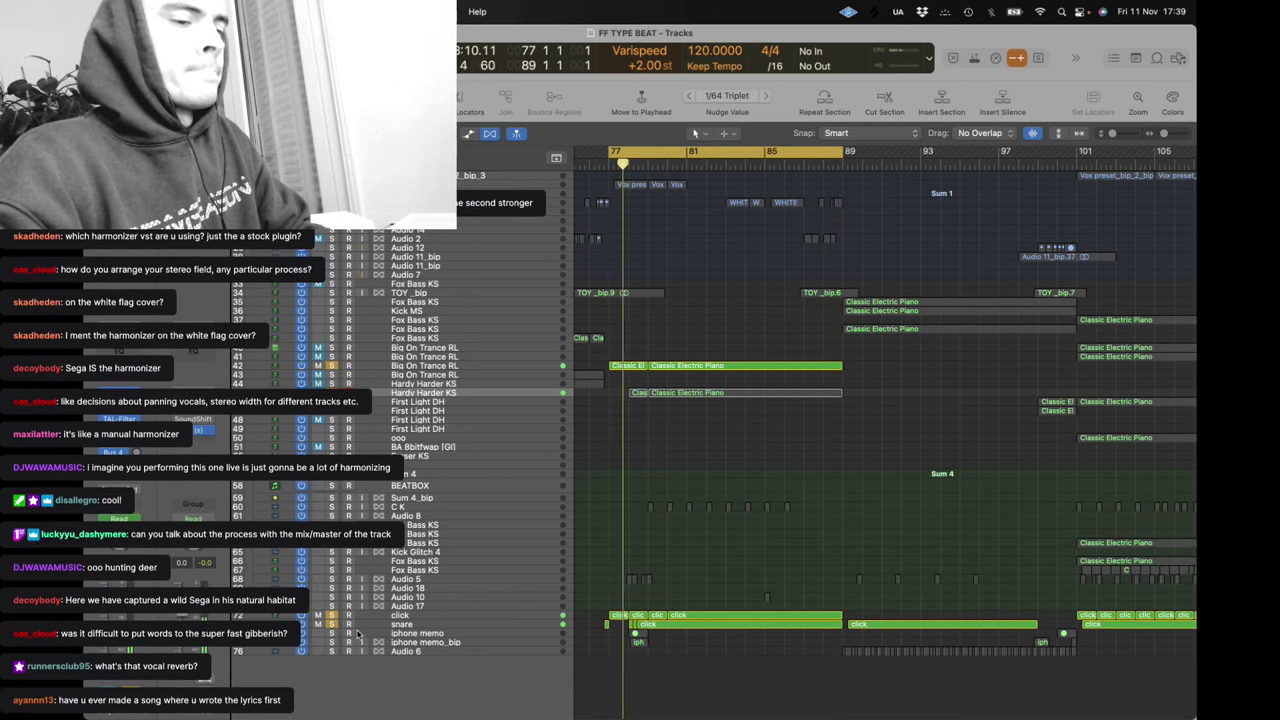
key(s)
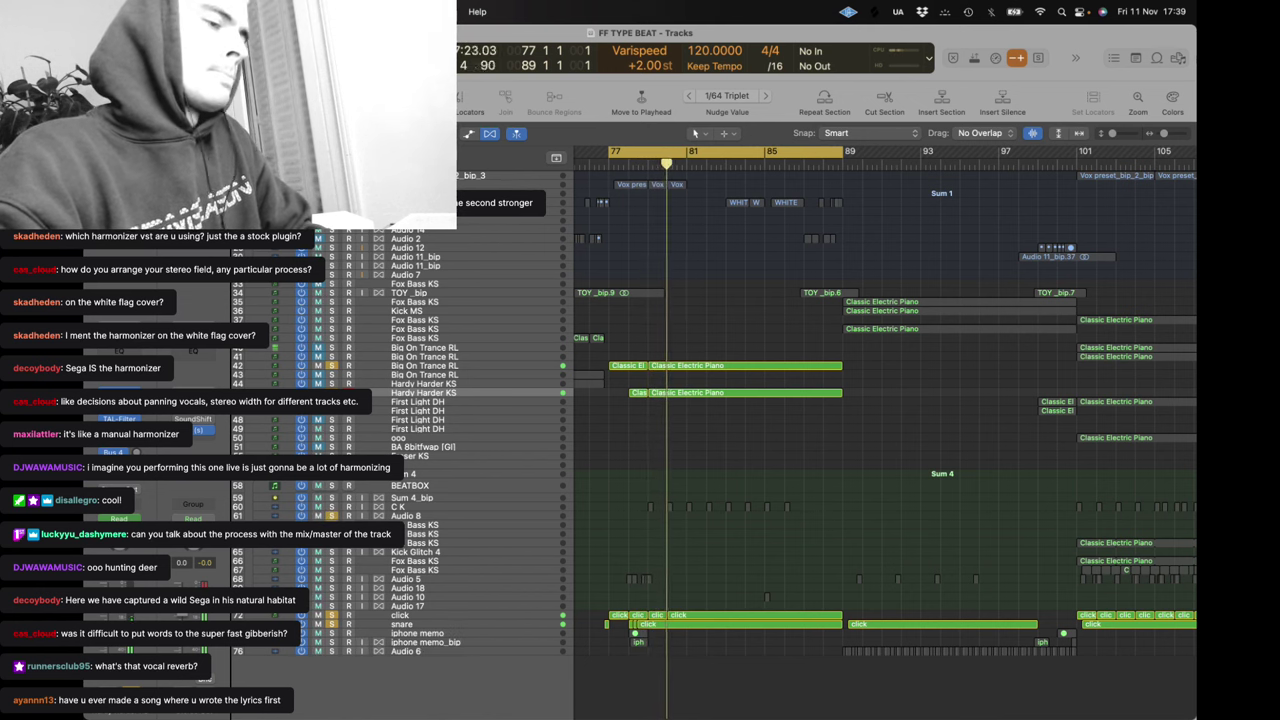
click(332, 543)
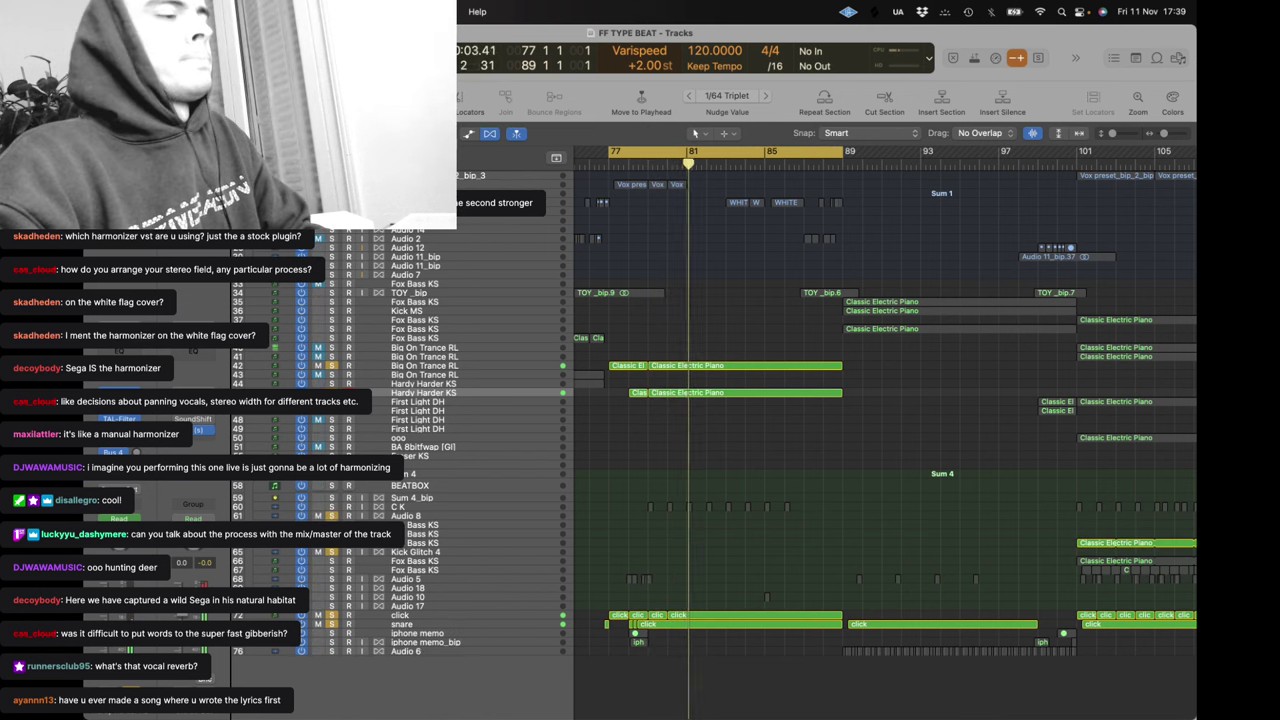
Move the playback cycle from the bar 77–89 section to bars 101–105
scroll(559, 297, up, 4)
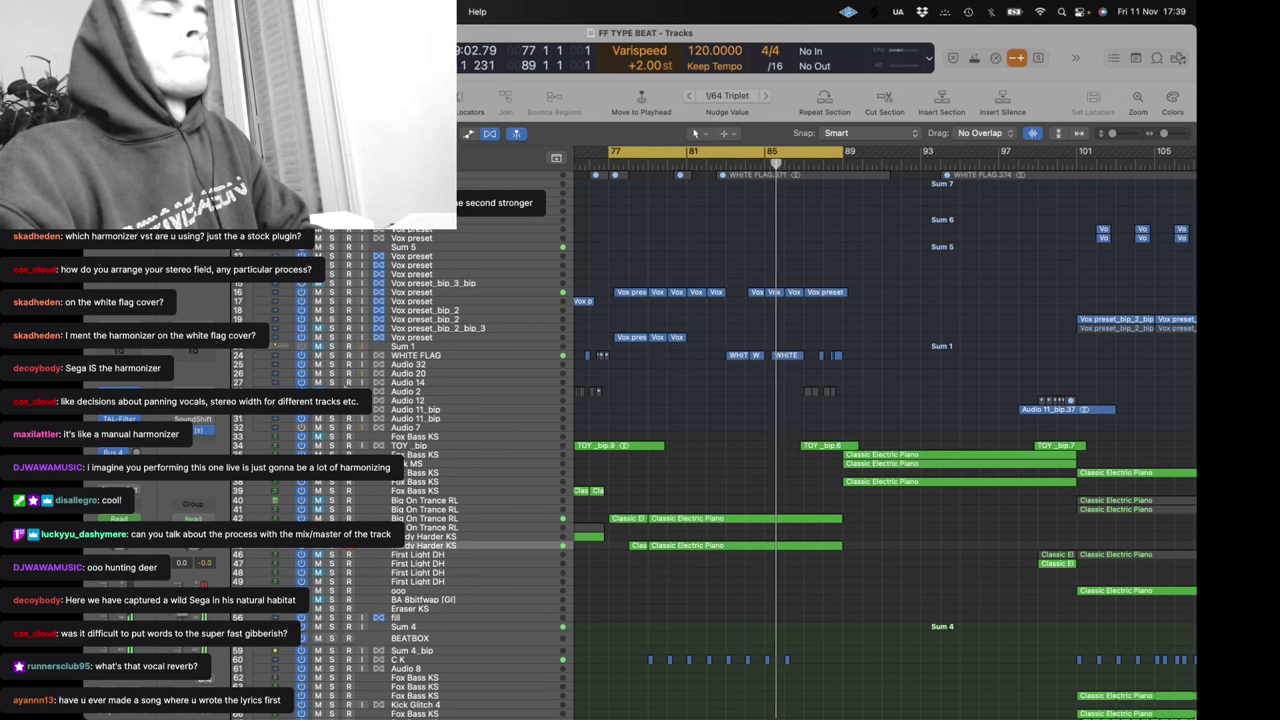
scroll(860, 320, right, 5)
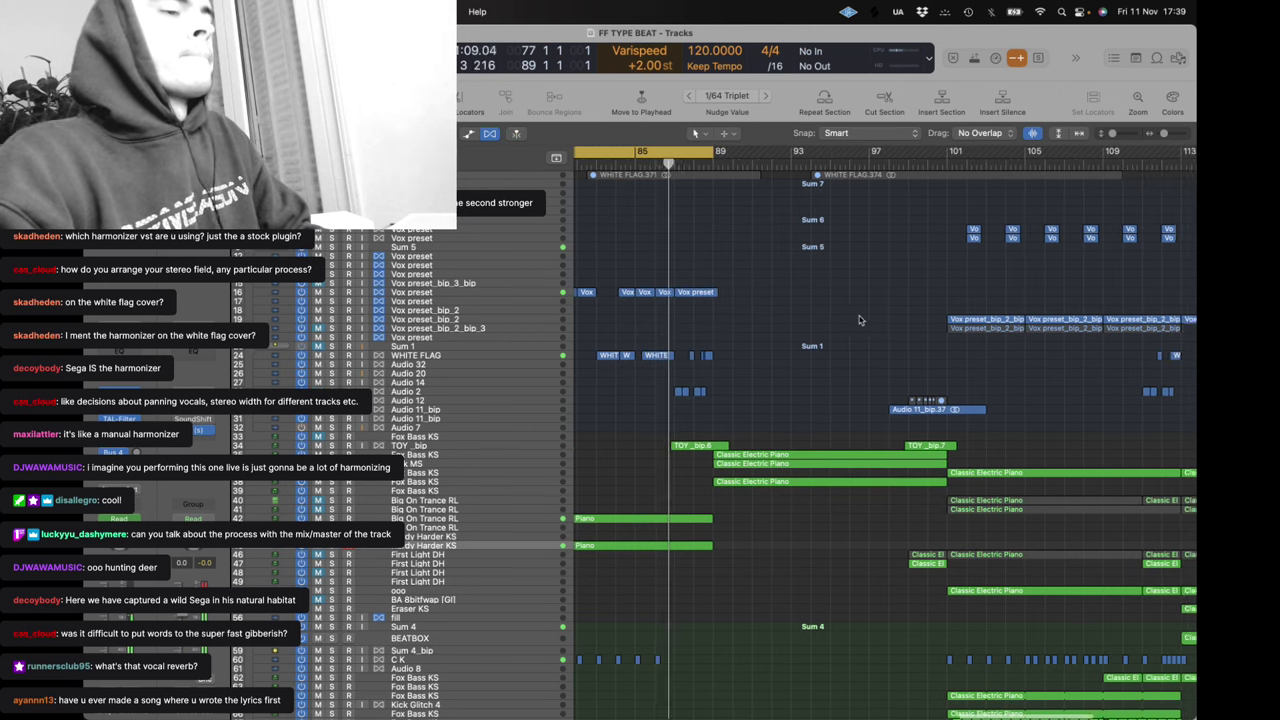
click(686, 151)
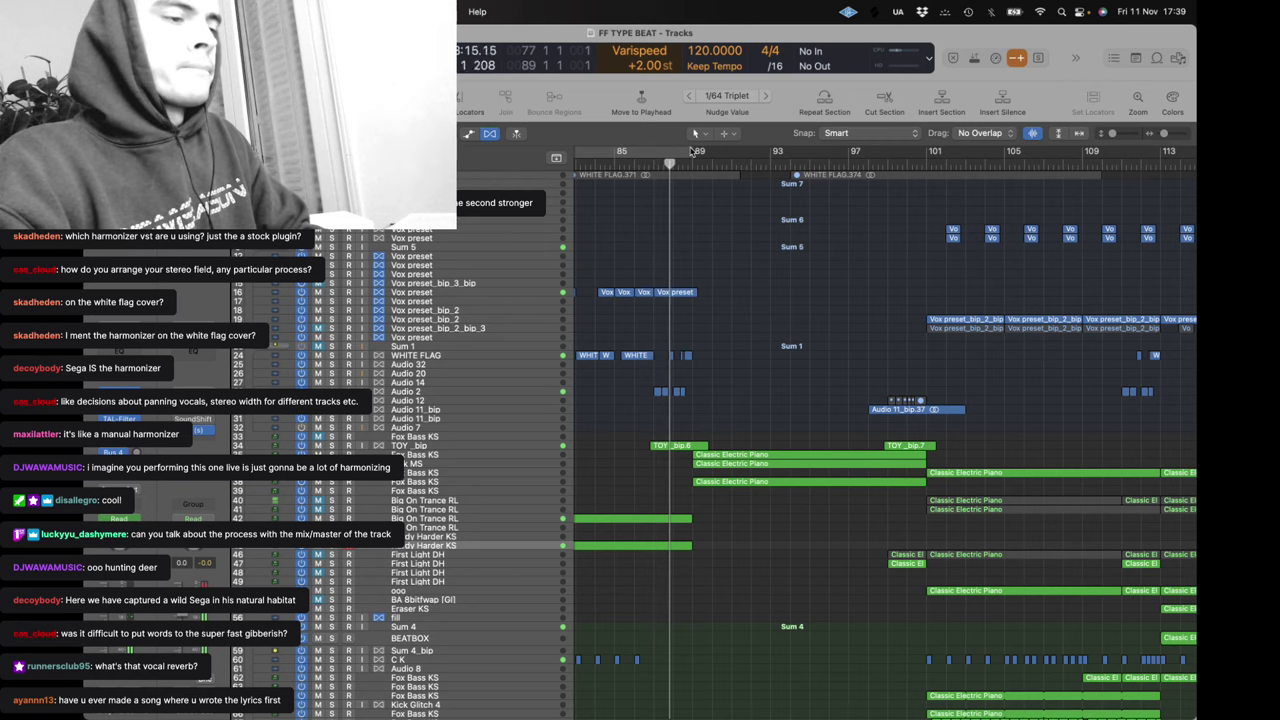
scroll(670, 160, right, 10)
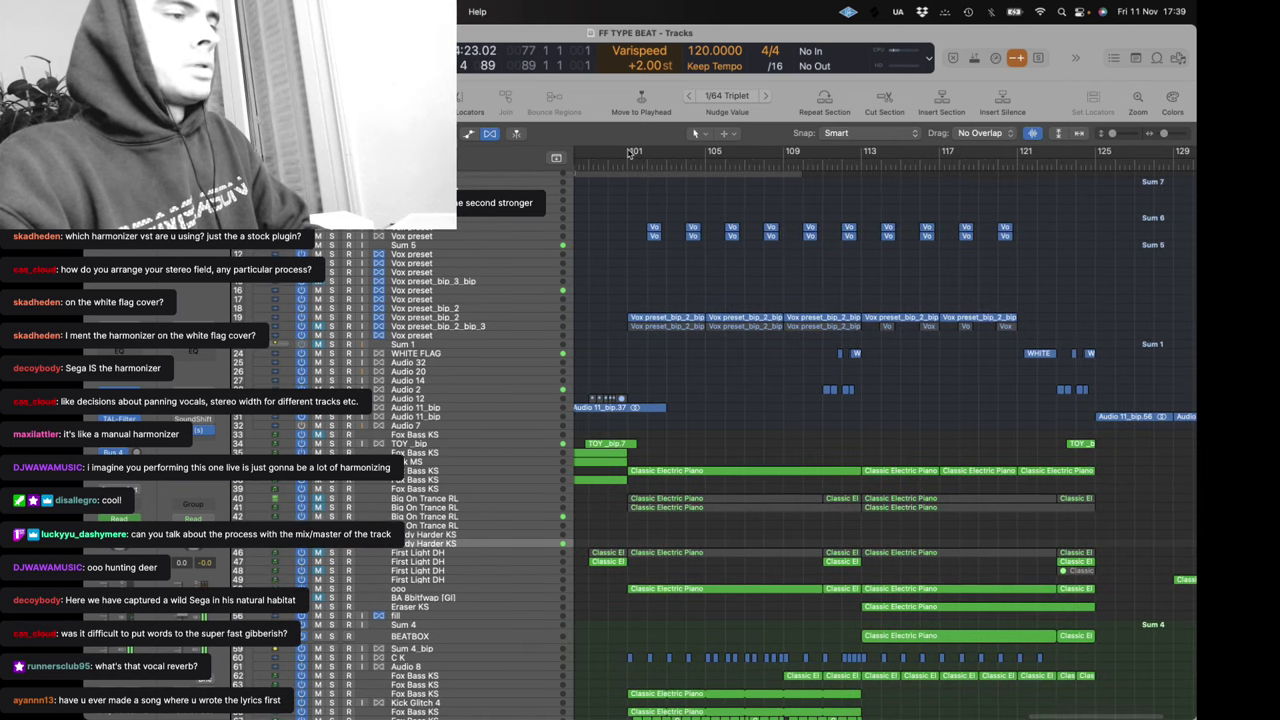
drag(630, 153, 706, 177)
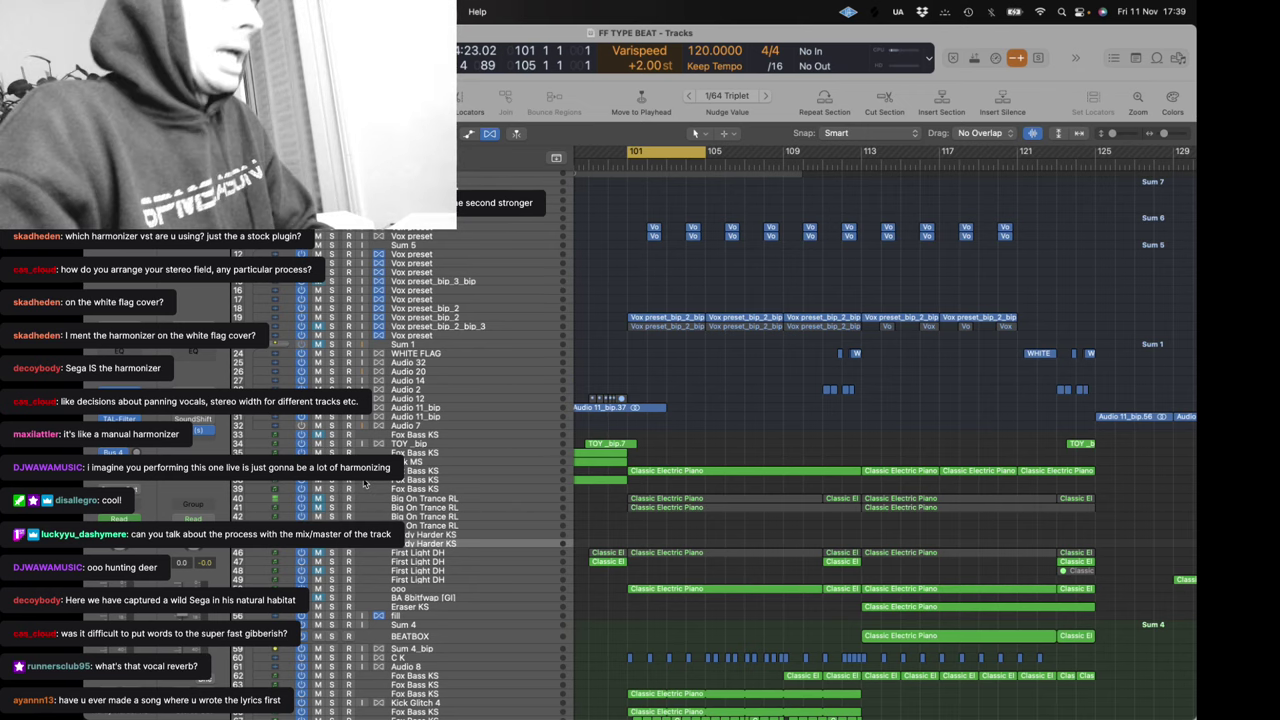
Select the synth regions starting at bar 101, audition the Big On Trance RL tracks in solo, and switch the solo to Fox Bass KS track 37
scroll(505, 542, down, 5)
drag(651, 360, 666, 484)
key(z)
key(z)
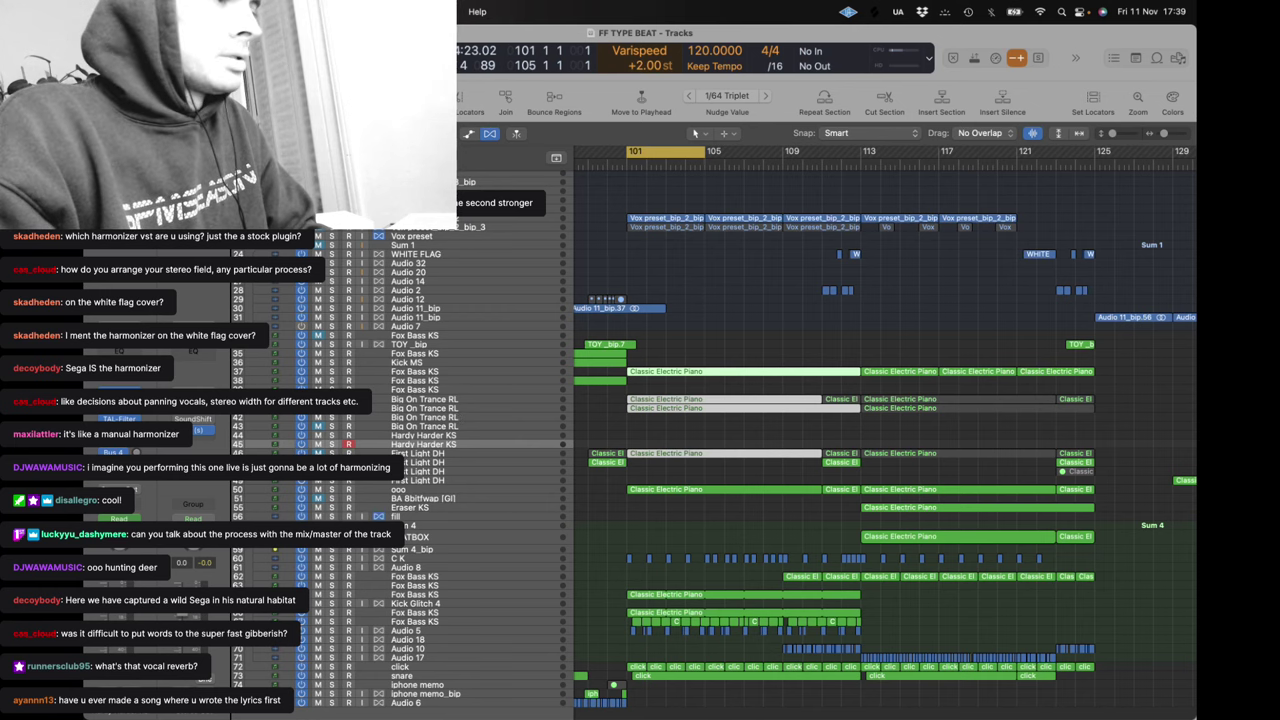
drag(332, 400, 332, 417)
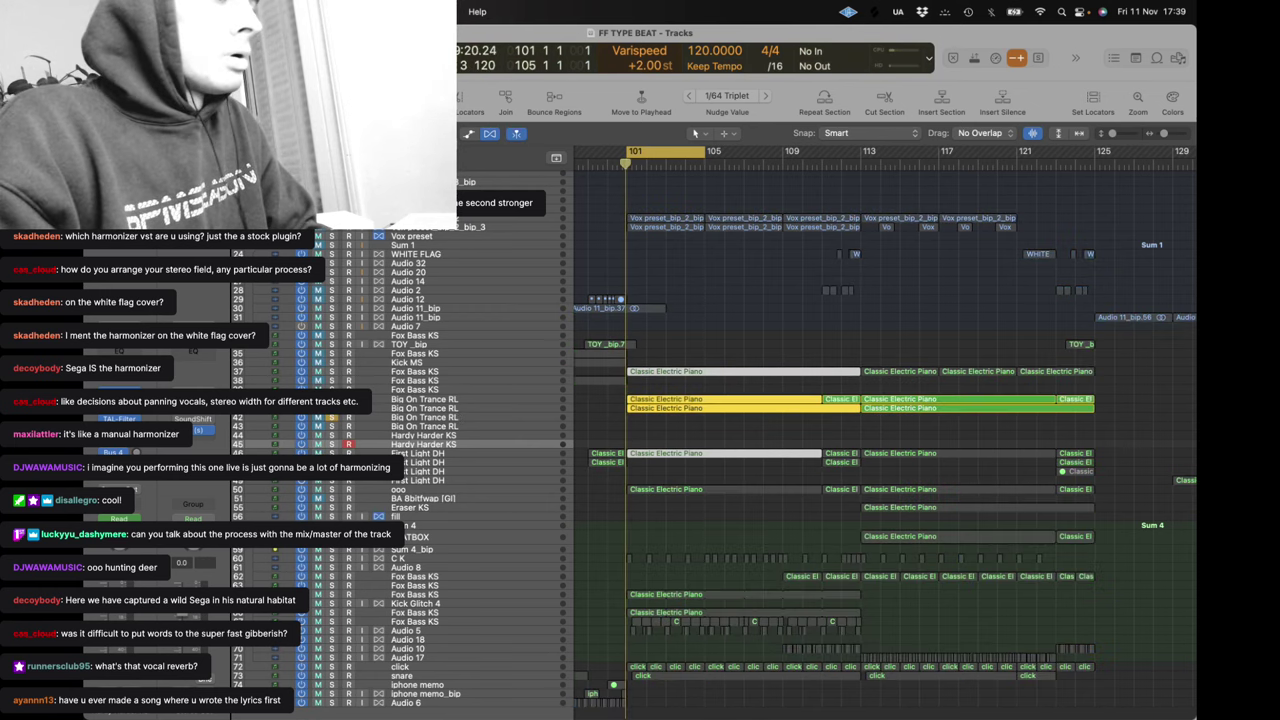
click(331, 372)
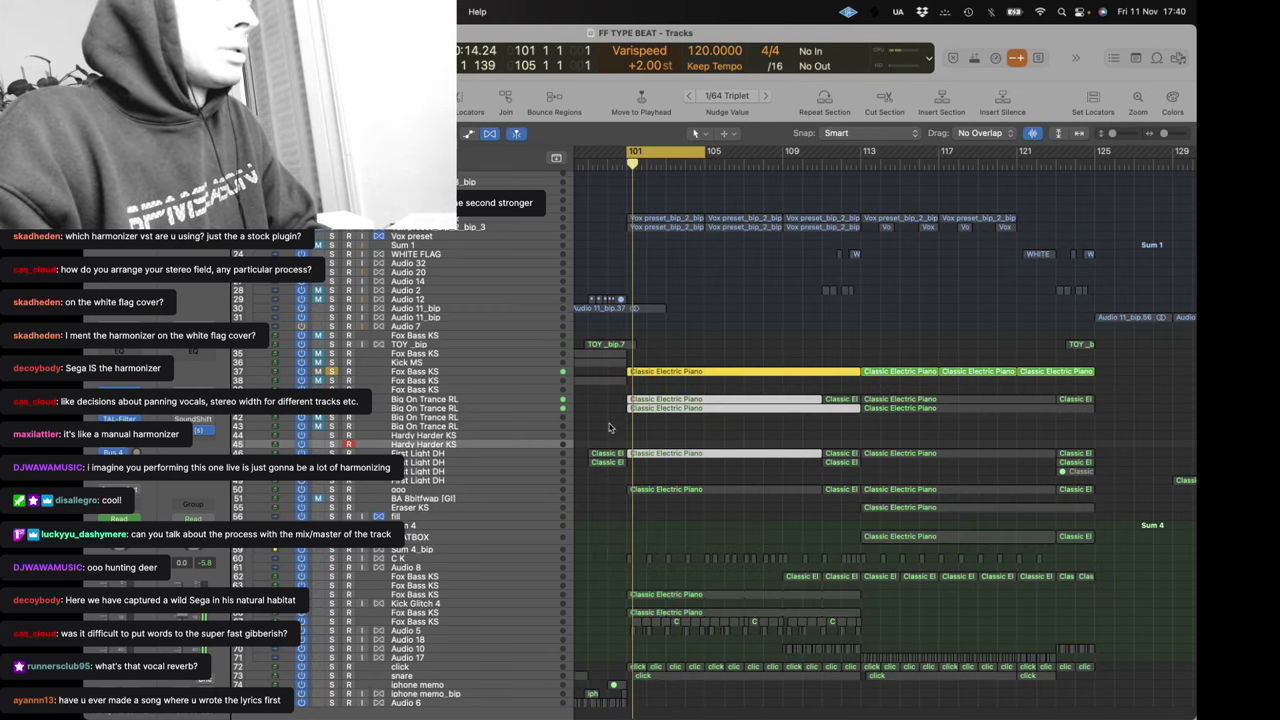
Solo Audio 17, click, snare and Fox Bass KS track 37, and extend the cycle range to bar 109
scroll(609, 428, down, 2)
click(331, 653)
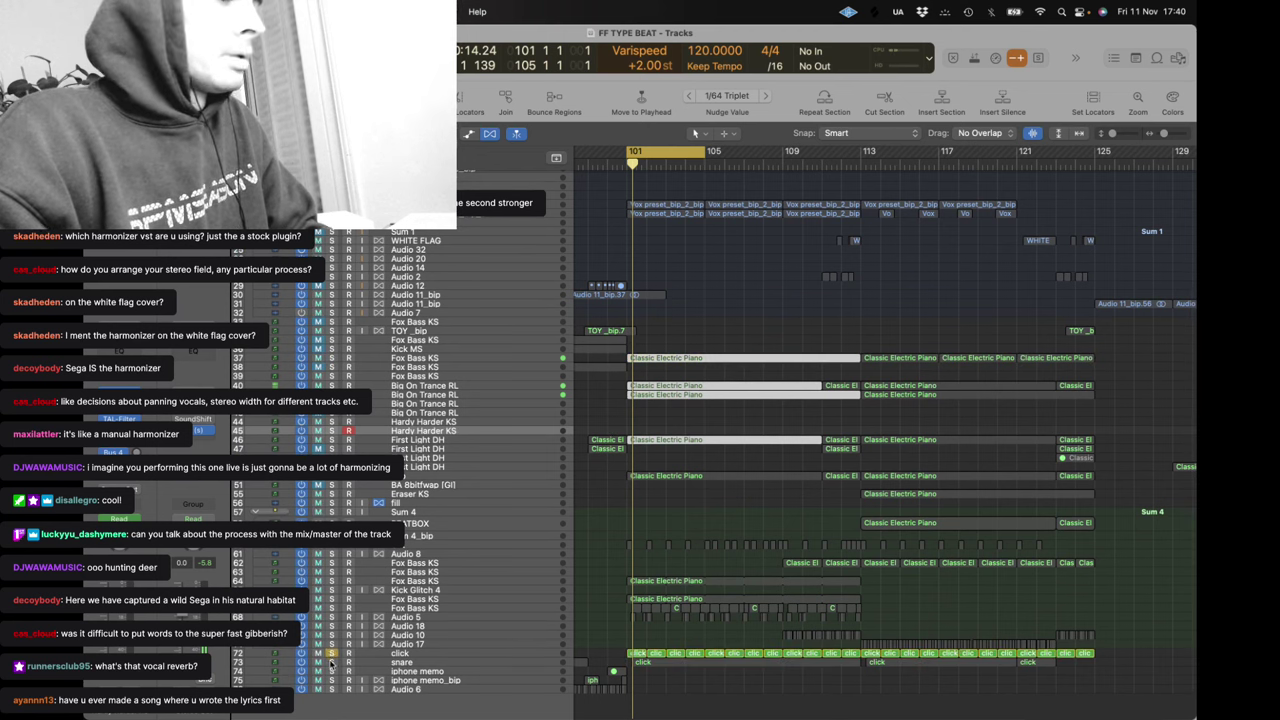
click(331, 662)
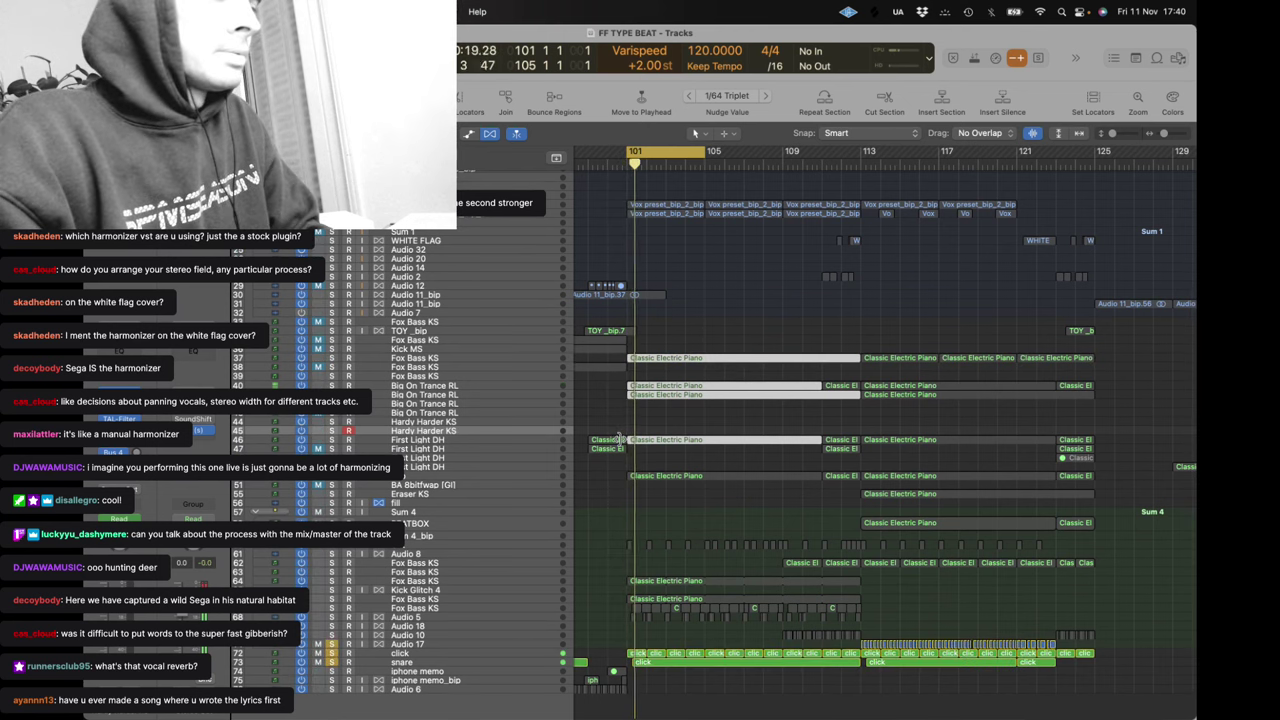
click(331, 358)
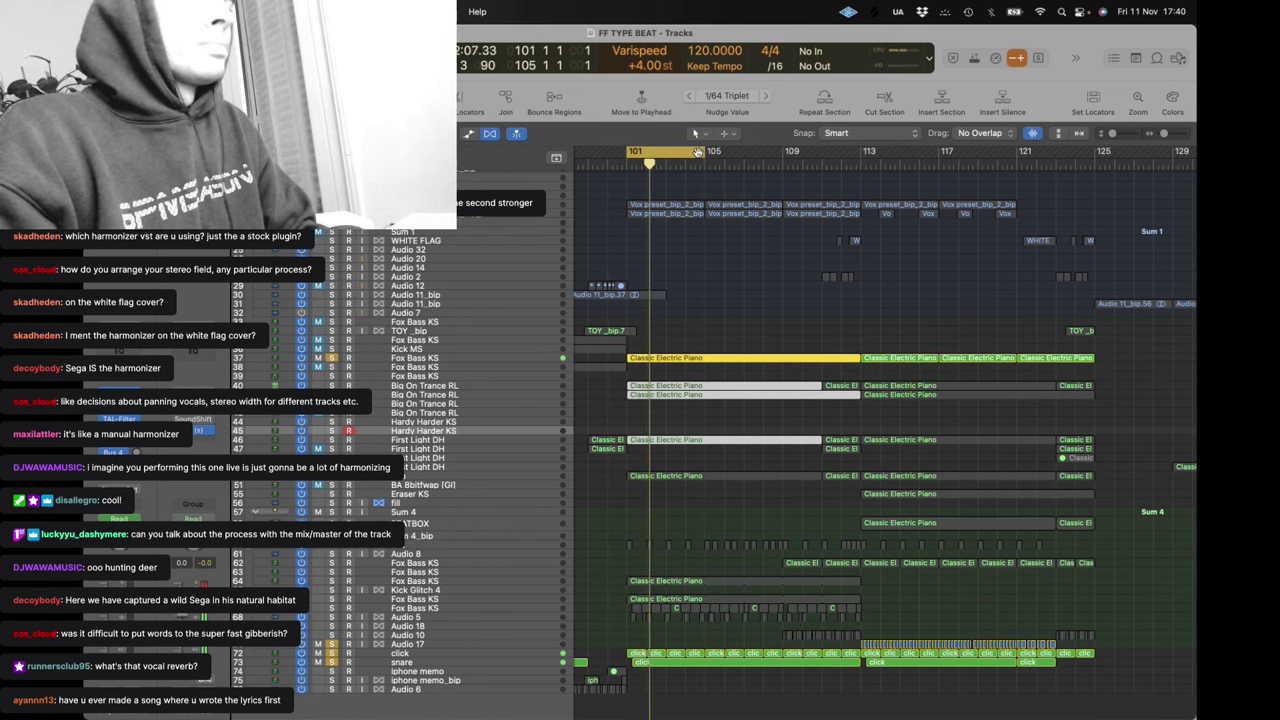
drag(703, 152, 783, 152)
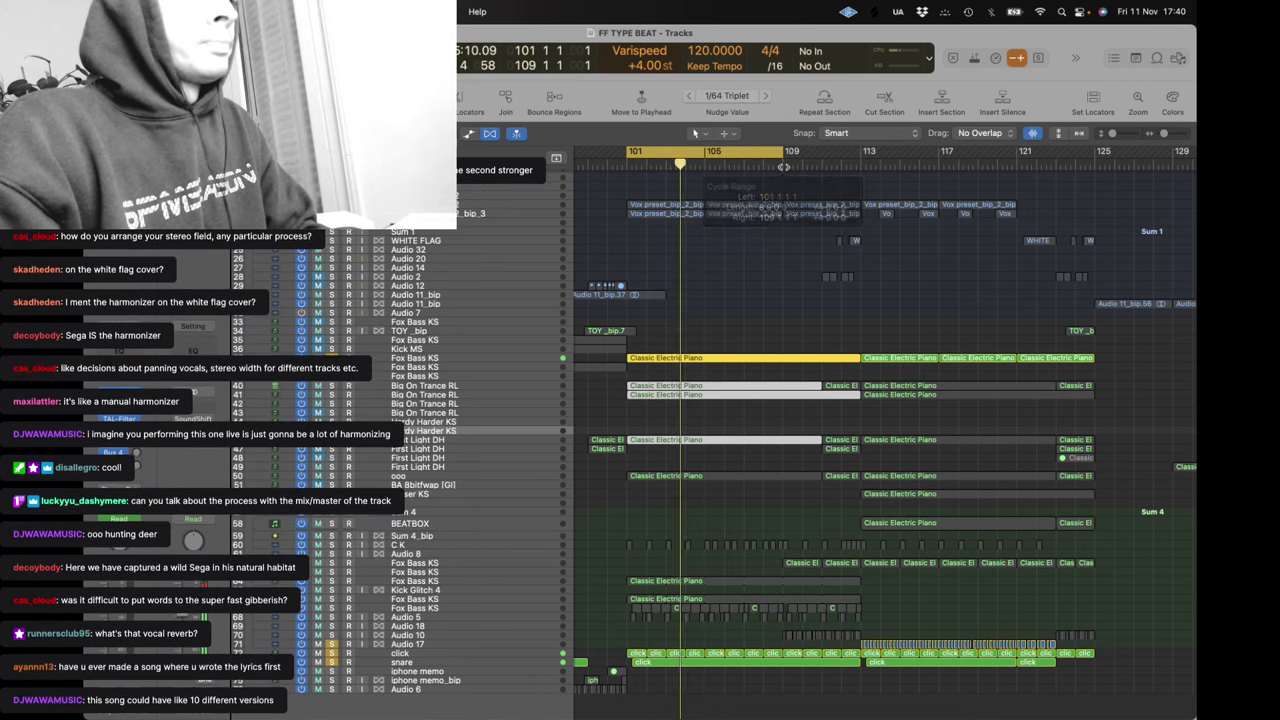
click(755, 246)
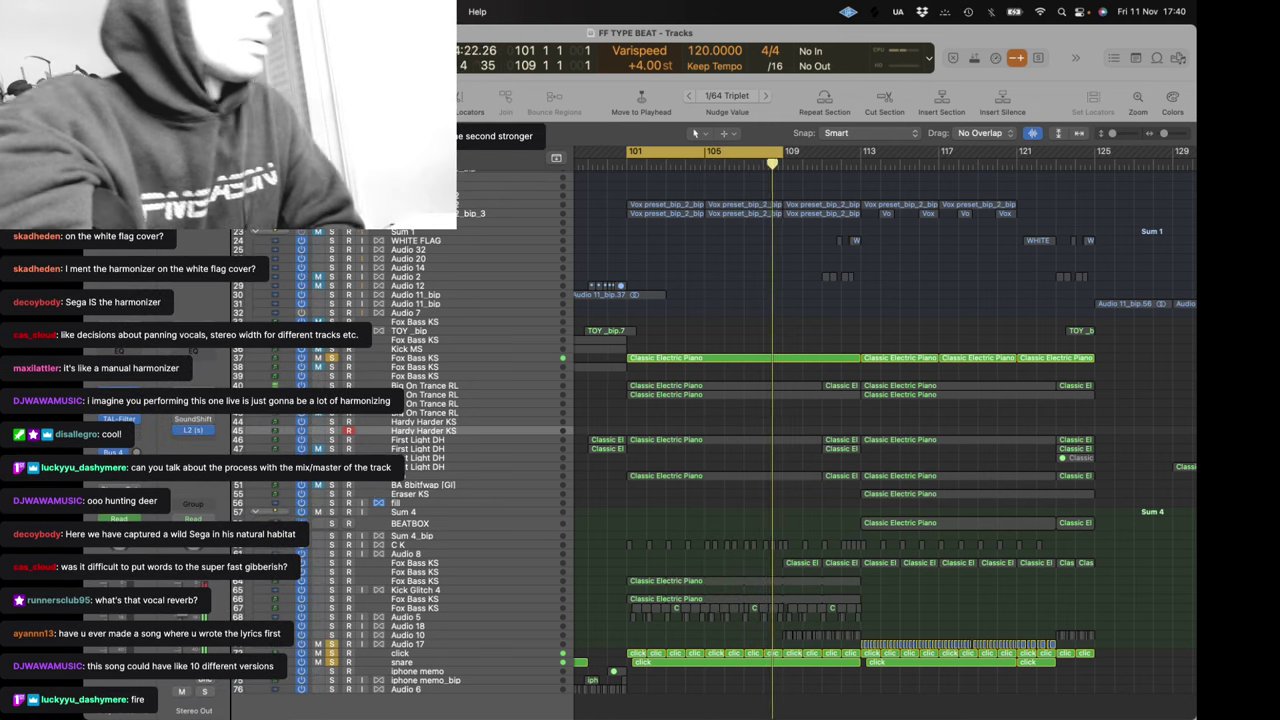
Add Big On Trance RL tracks 40 and 41 to the solos, and audition Vox preset track 19 before soloing Vox preset track 20 instead
click(332, 395)
click(332, 386)
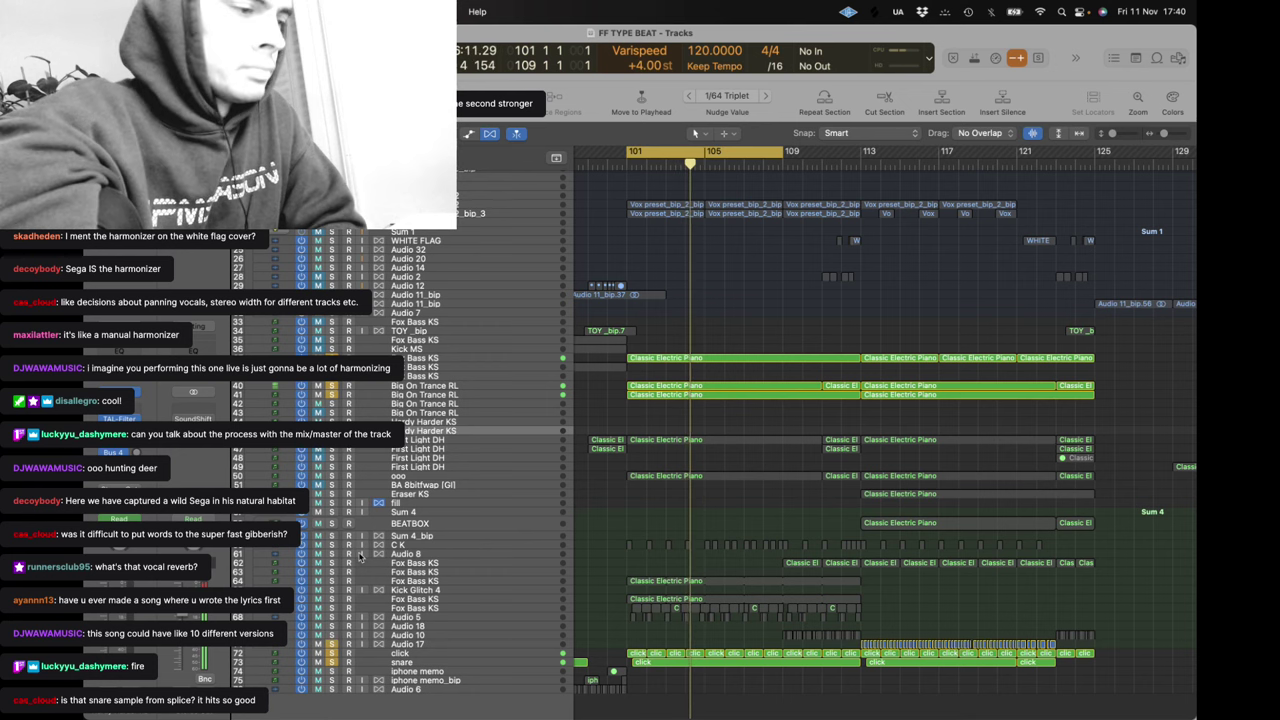
scroll(773, 407, up, 5)
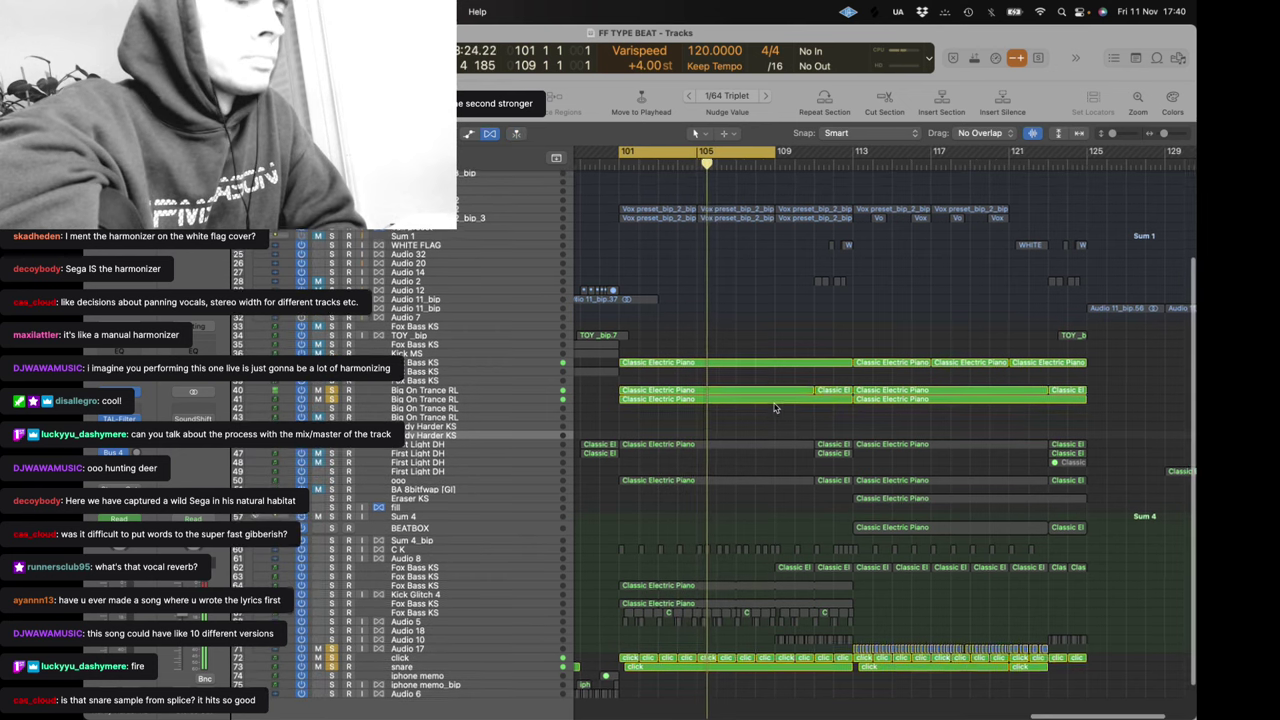
scroll(773, 407, up, 4)
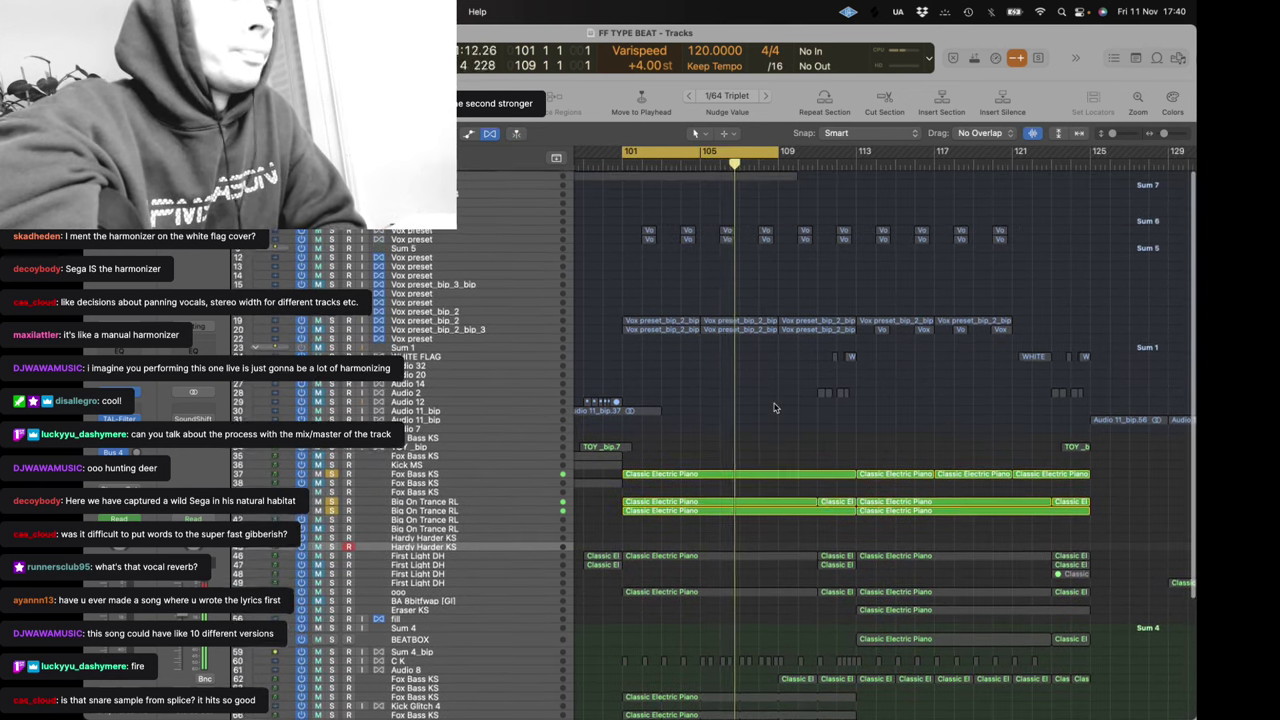
click(332, 320)
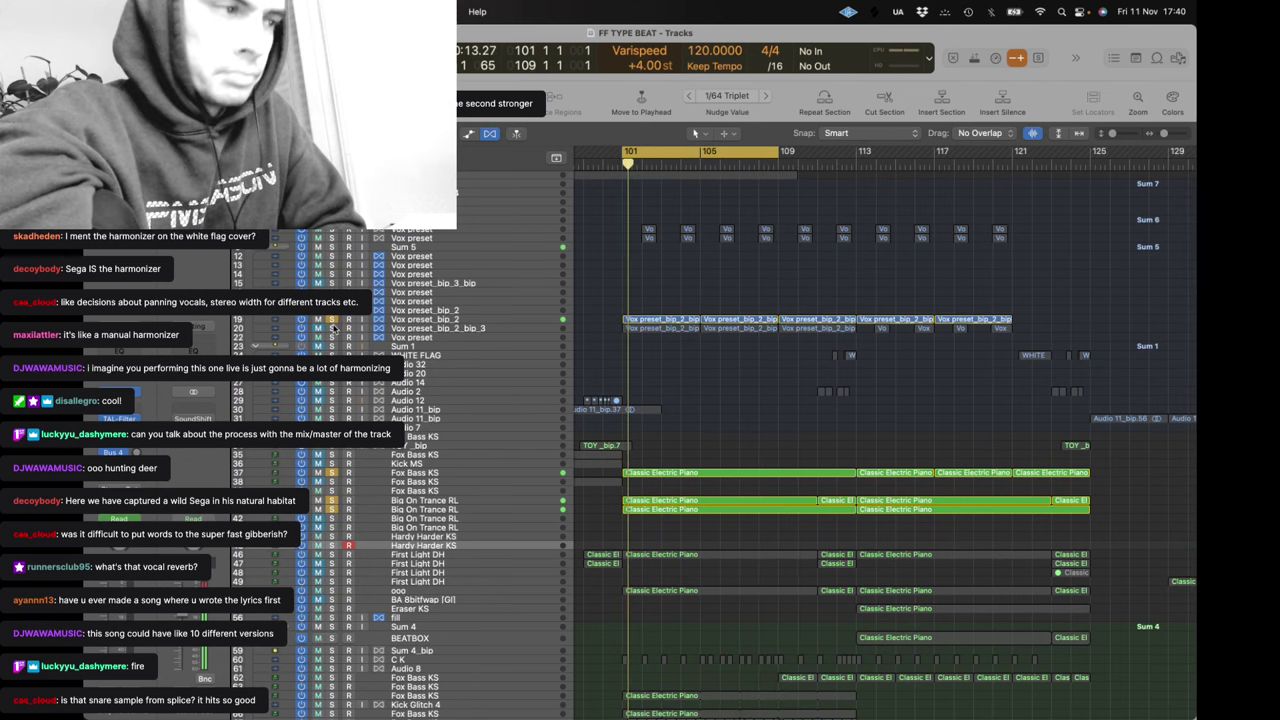
click(334, 328)
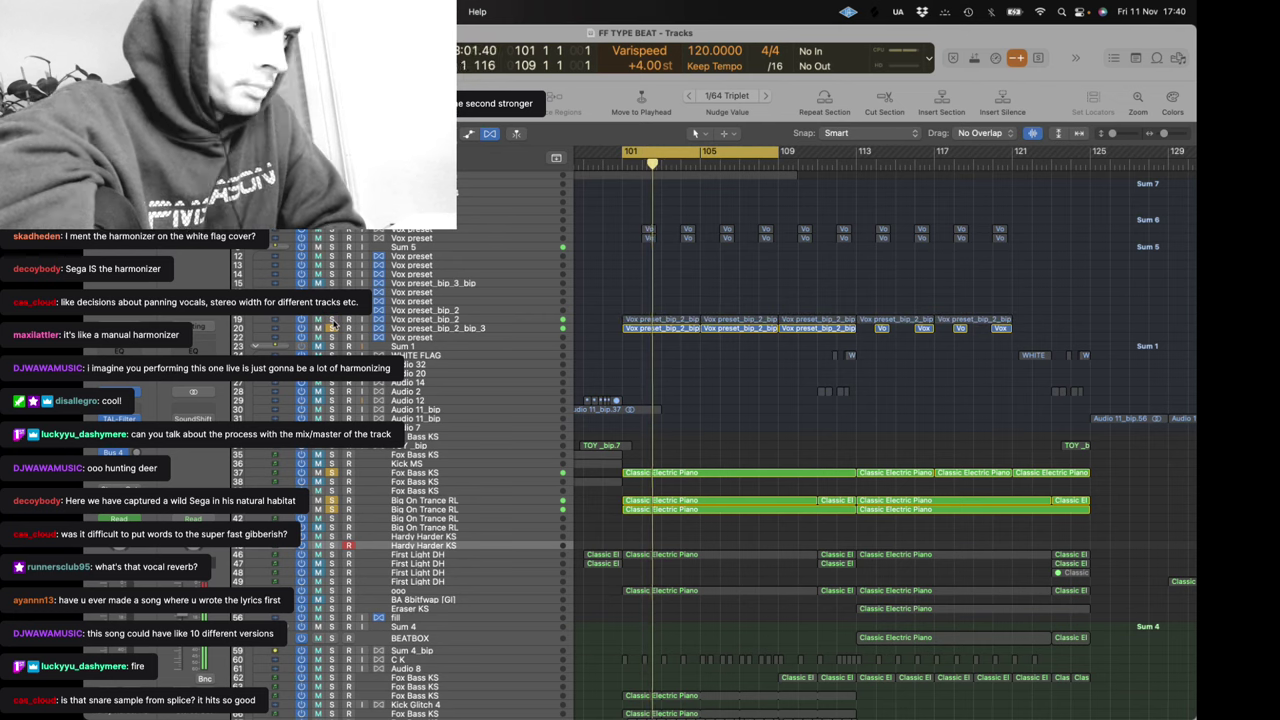
Add the drum tracks from Sum 4_bip down to Audio 10 to the solos and play the bar 101–109 section
scroll(585, 420, down, 7)
scroll(585, 420, down, 5)
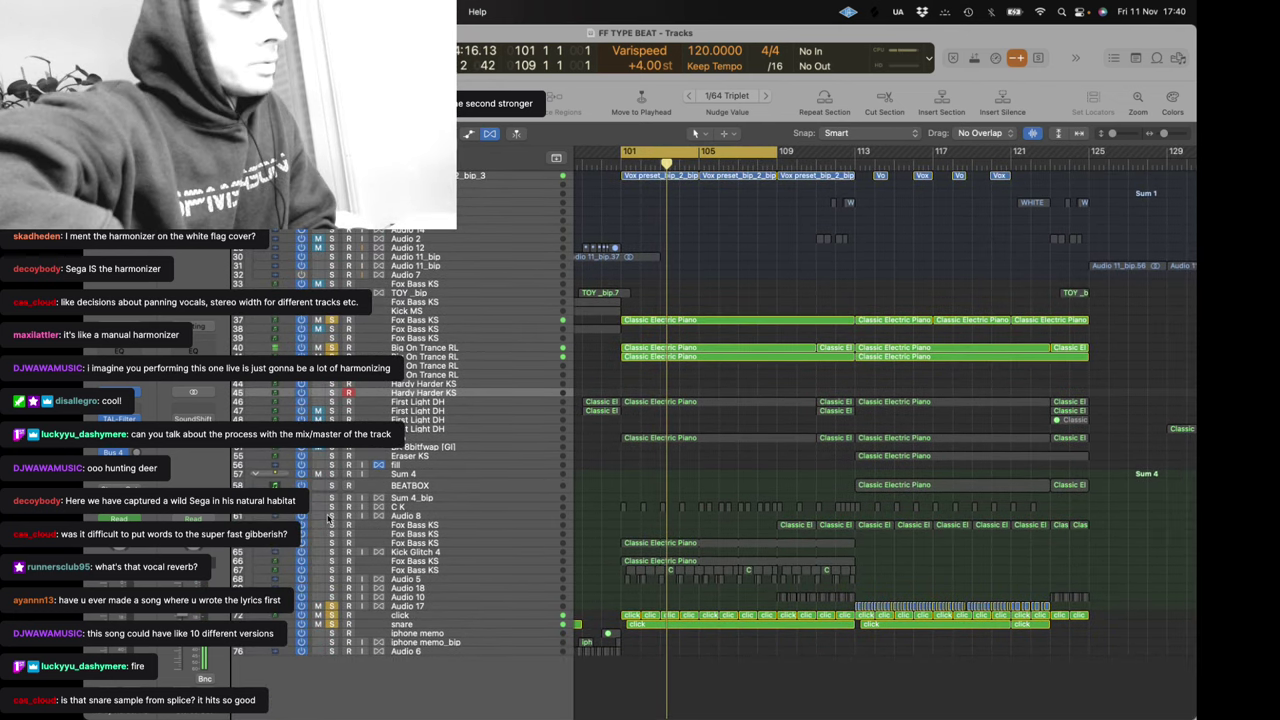
drag(330, 500, 325, 580)
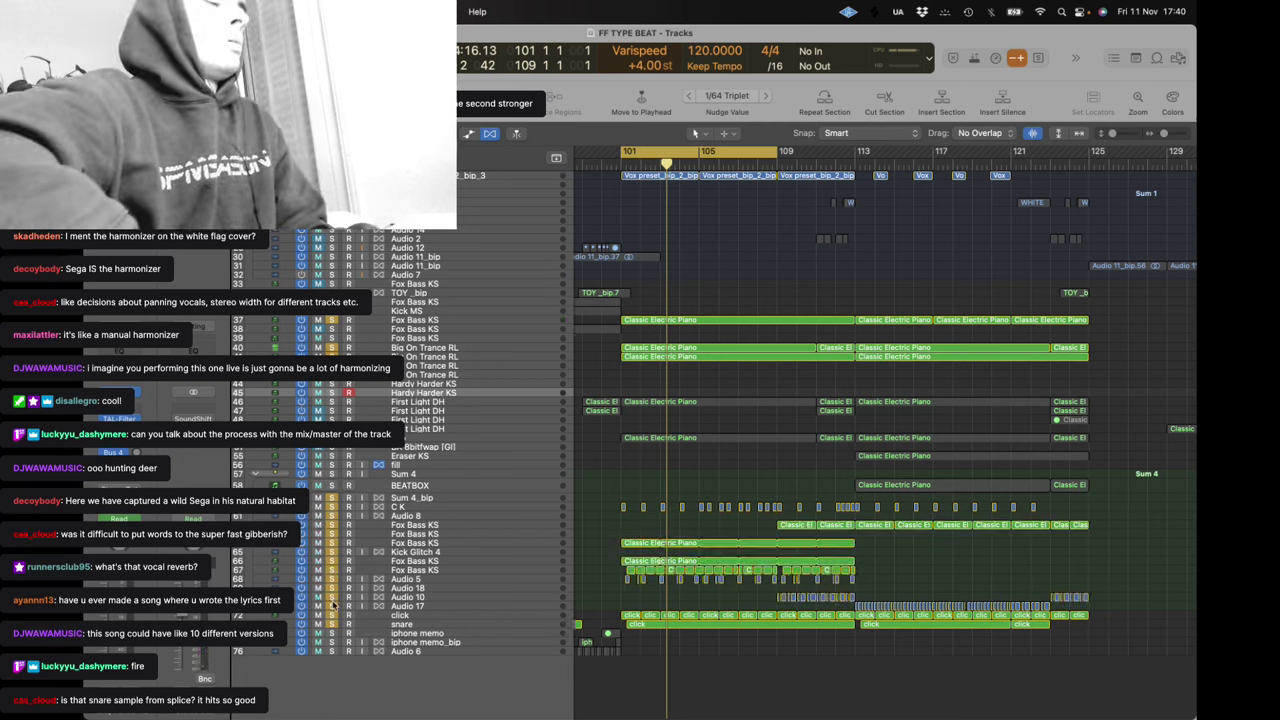
key(space)
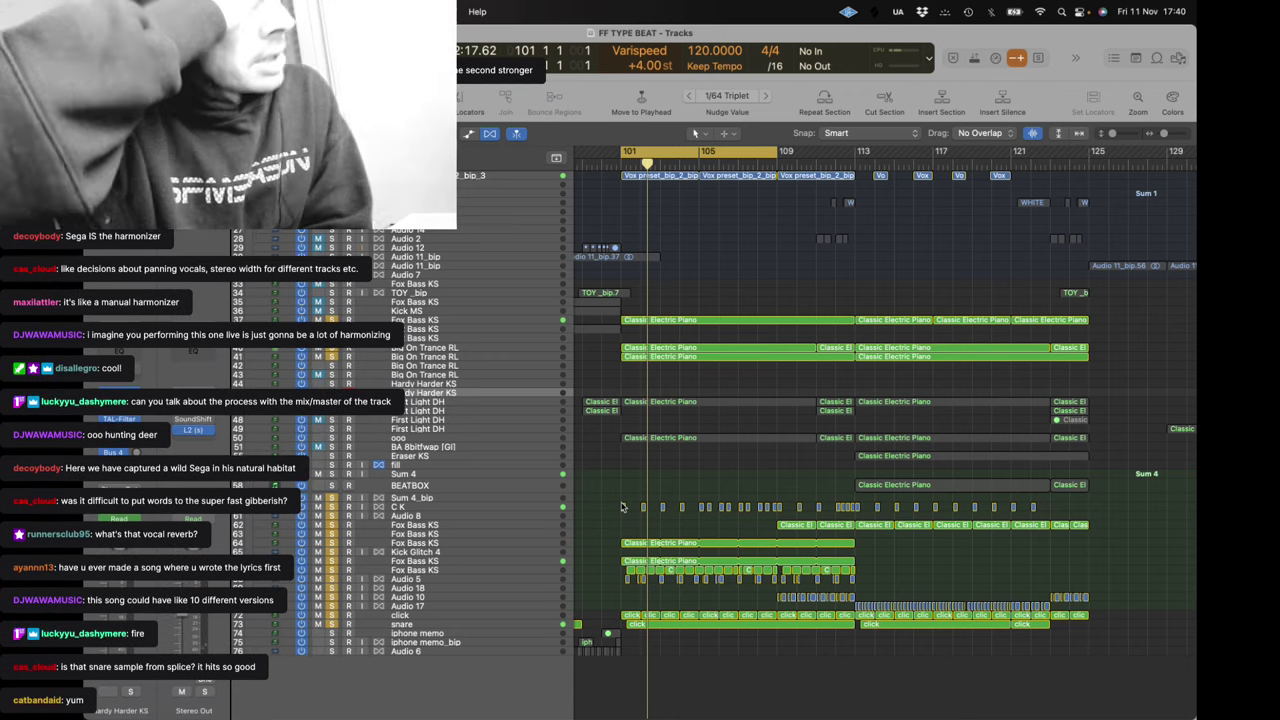
Solo only Fox Bass KS track 37, play it, and inspect its patch in the iZotope Iris plug-in
scroll(629, 335, left, 3)
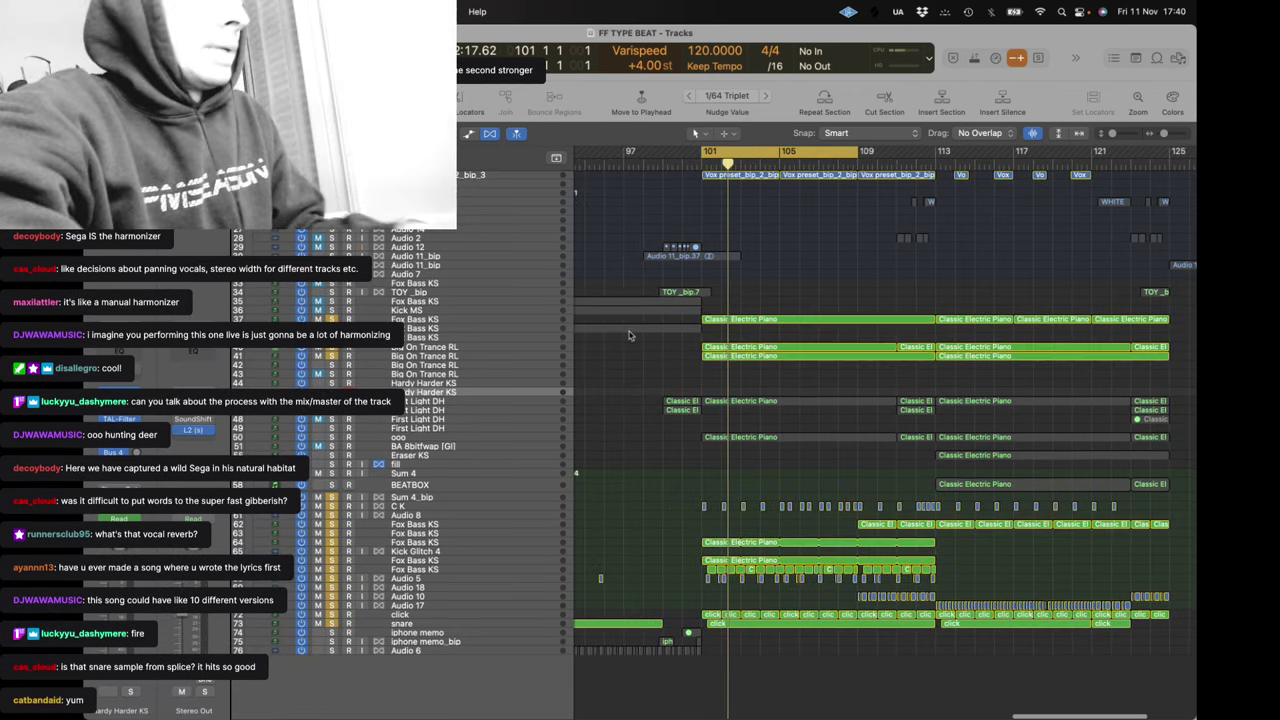
alt+click(332, 319)
click(332, 319)
key(space)
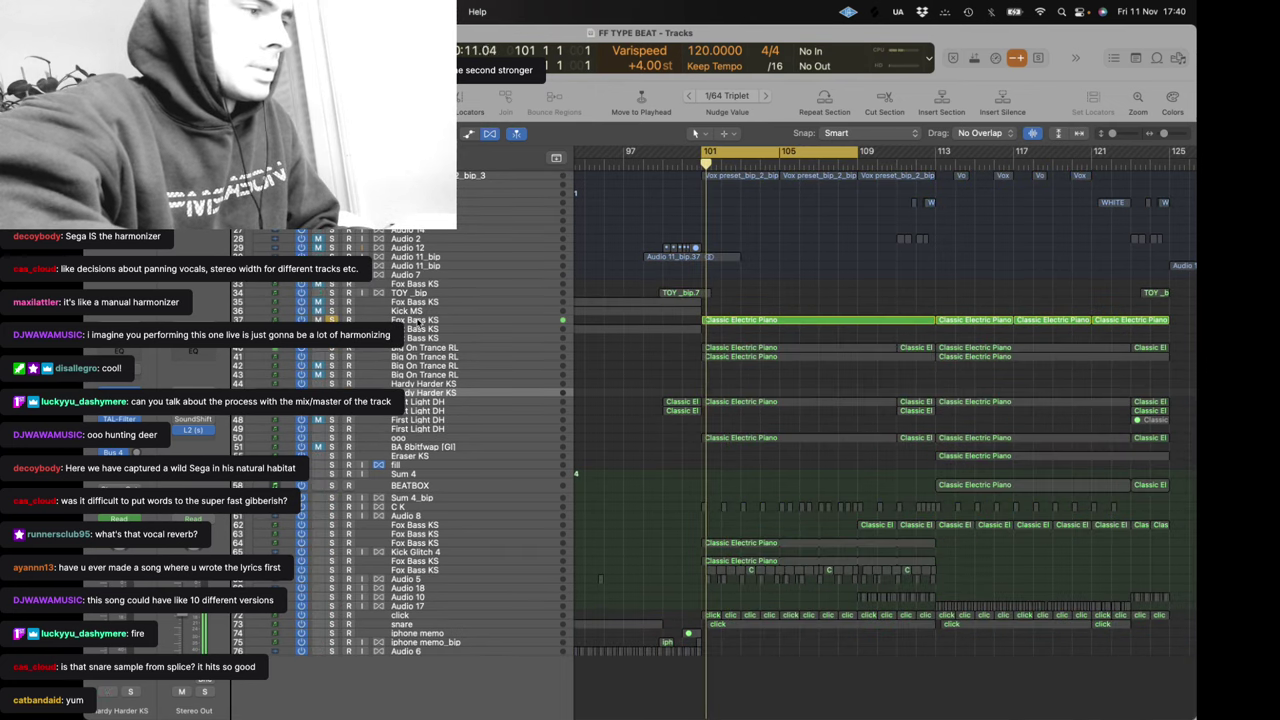
click(372, 320)
click(118, 359)
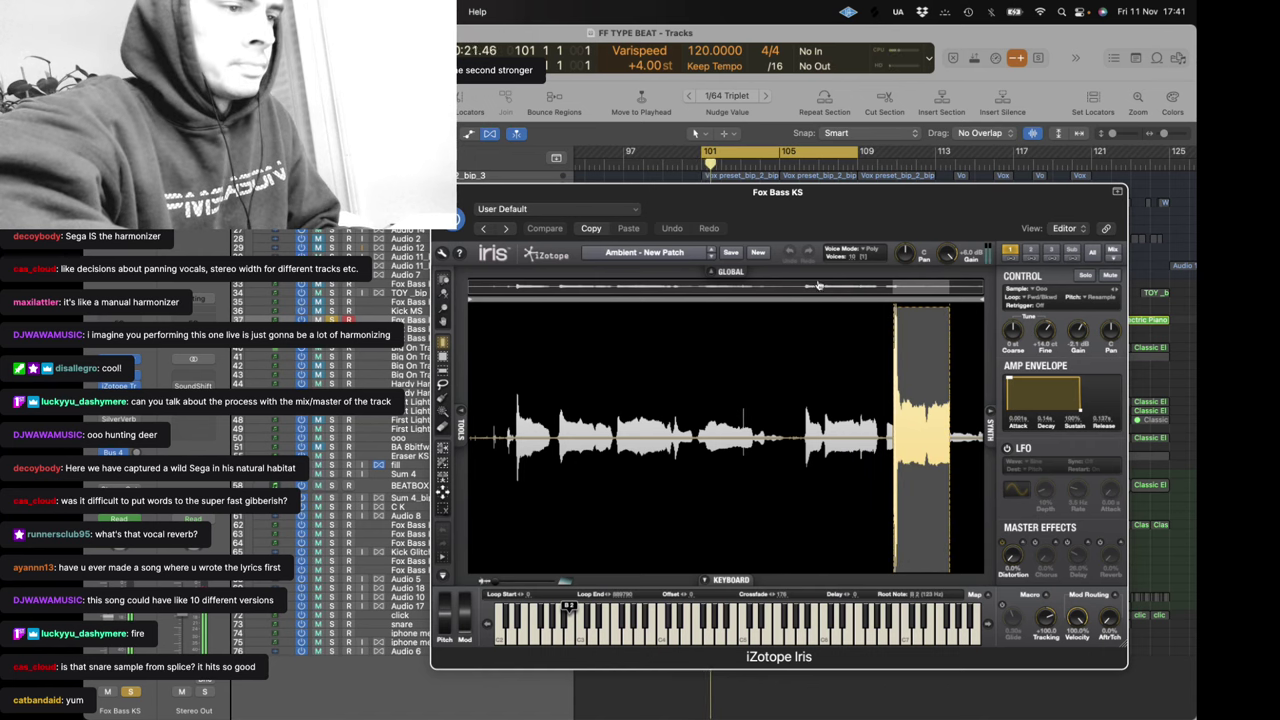
drag(732, 196, 576, 190)
Open Musical Typing and play notes on the Fox Bass KS patch, lowering the keyboard octave to C0
key(super+k)
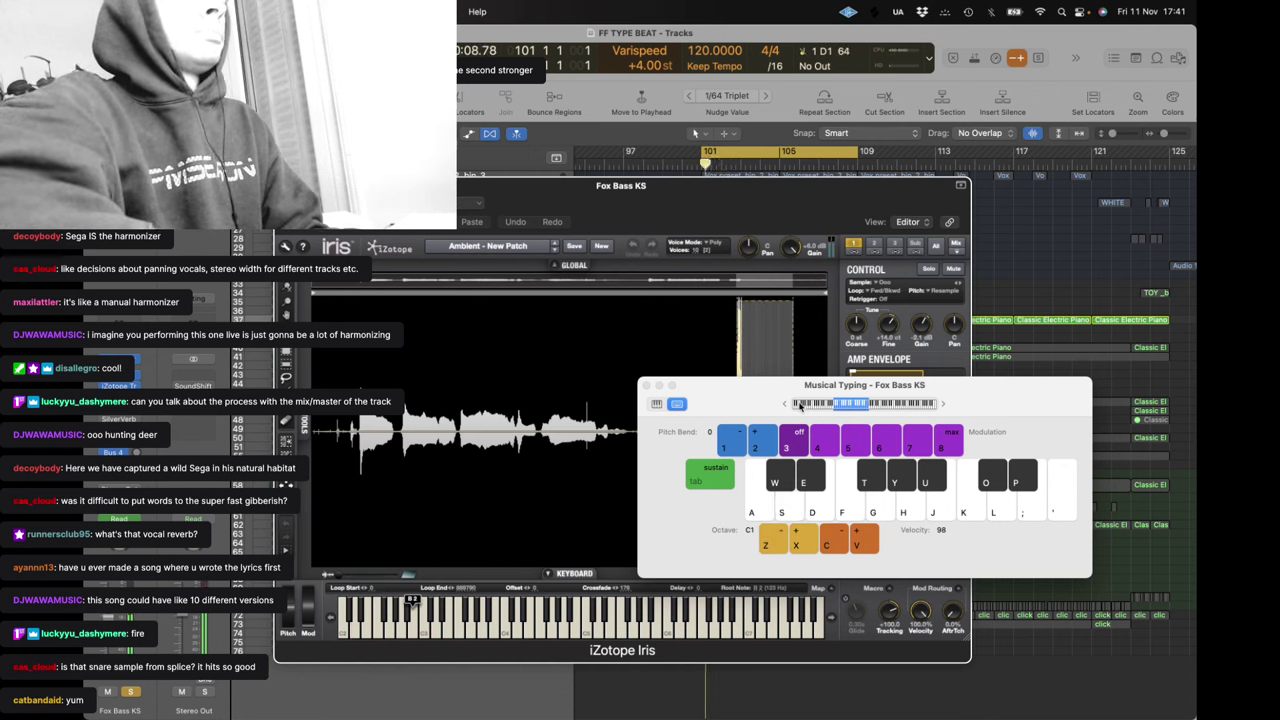
key(s)
key(k)
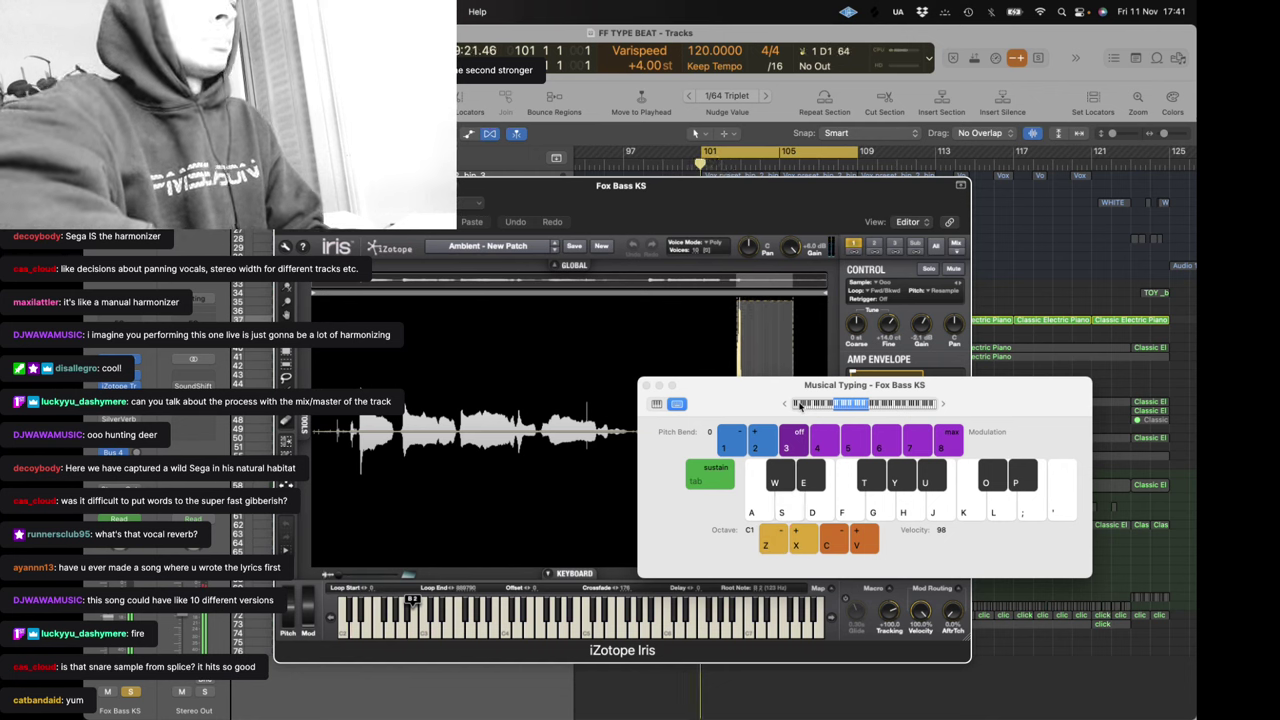
key(b)
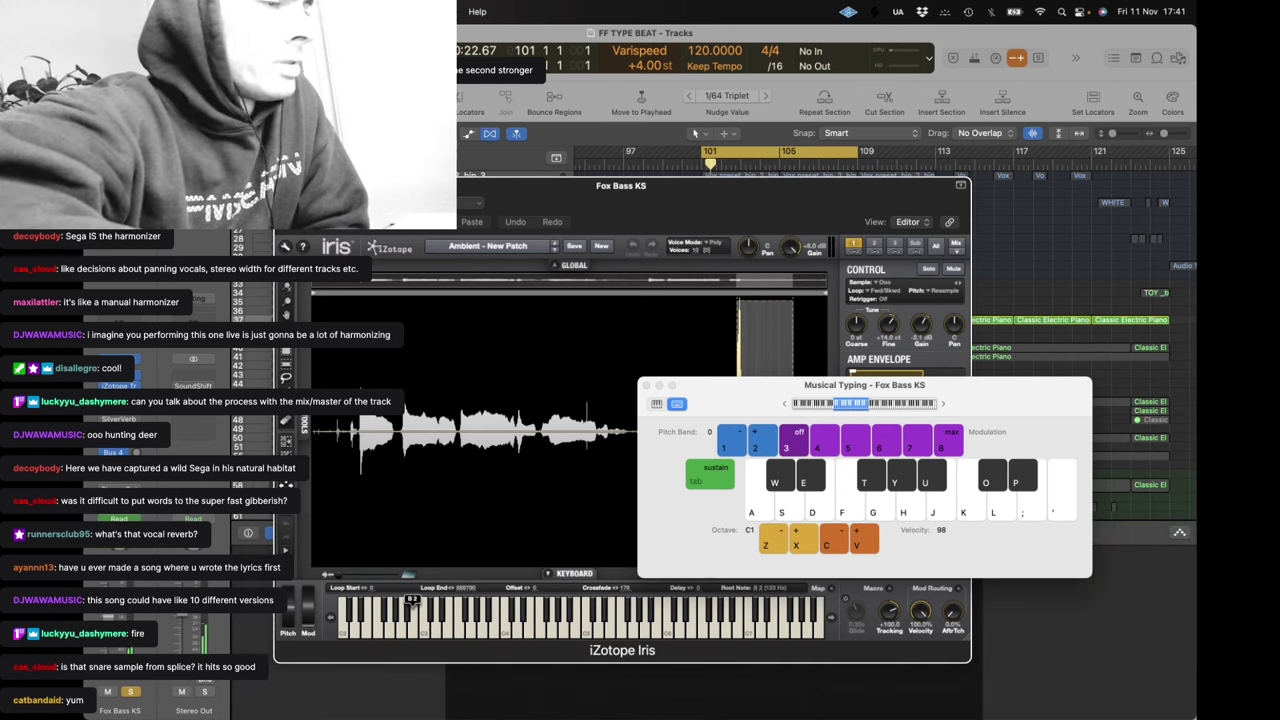
key(h)
key(l)
key(apostrophe)
key(z)
key(s)
key(k)
key(semicolon)
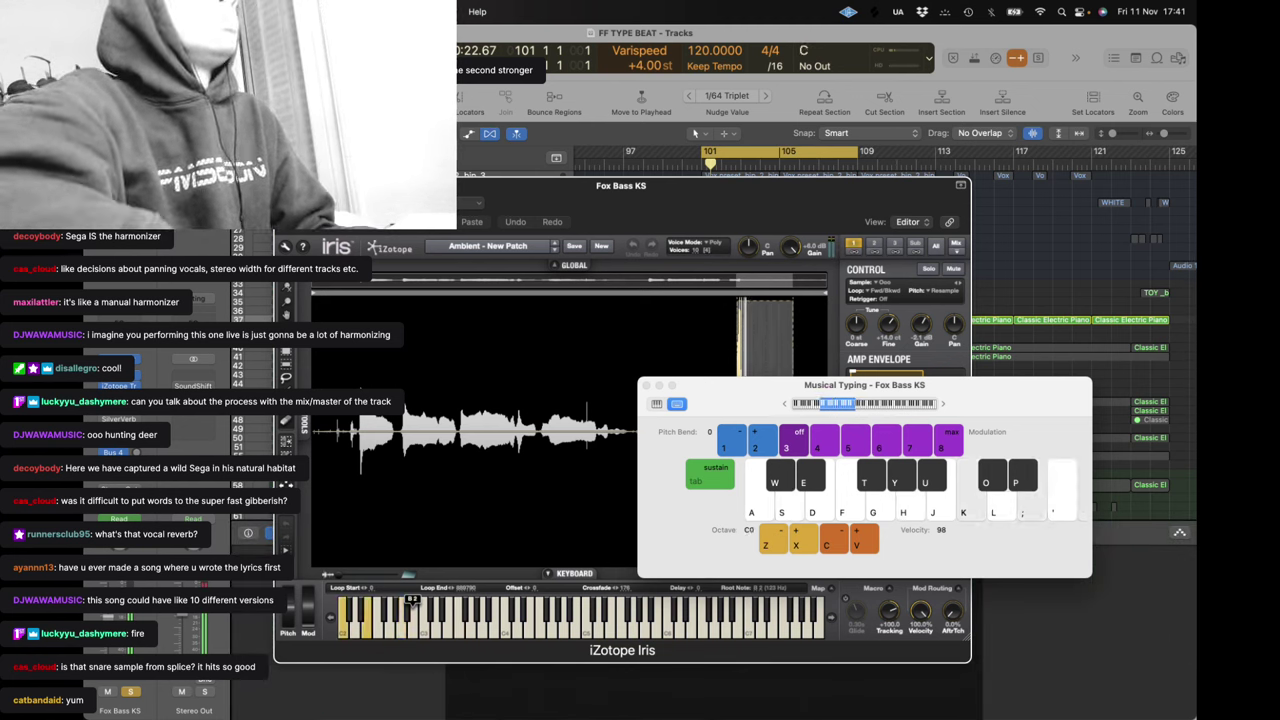
Play a run of notes on the Fox Bass KS patch, and close Musical Typing and the Iris plug-in
key(l)
key(apostrophe)
key(semicolon)
key(g)
key(u)
key(apostrophe)
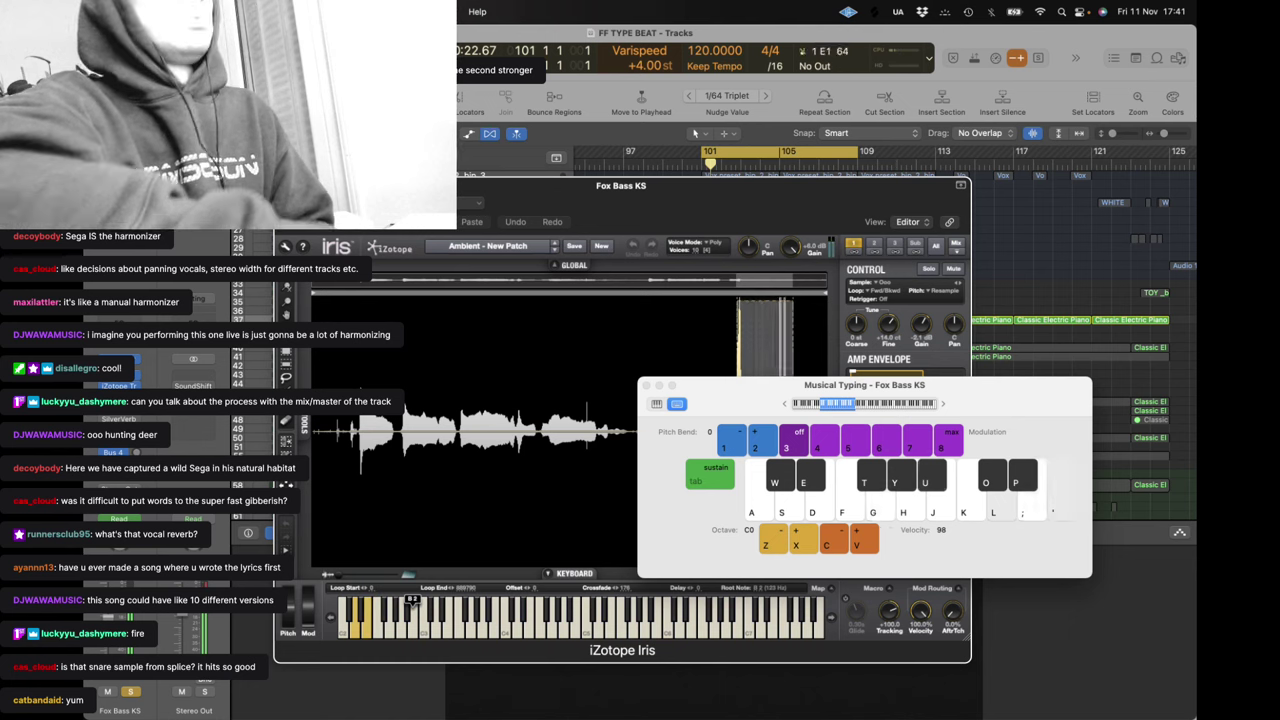
key(s)
key(h)
key(space)
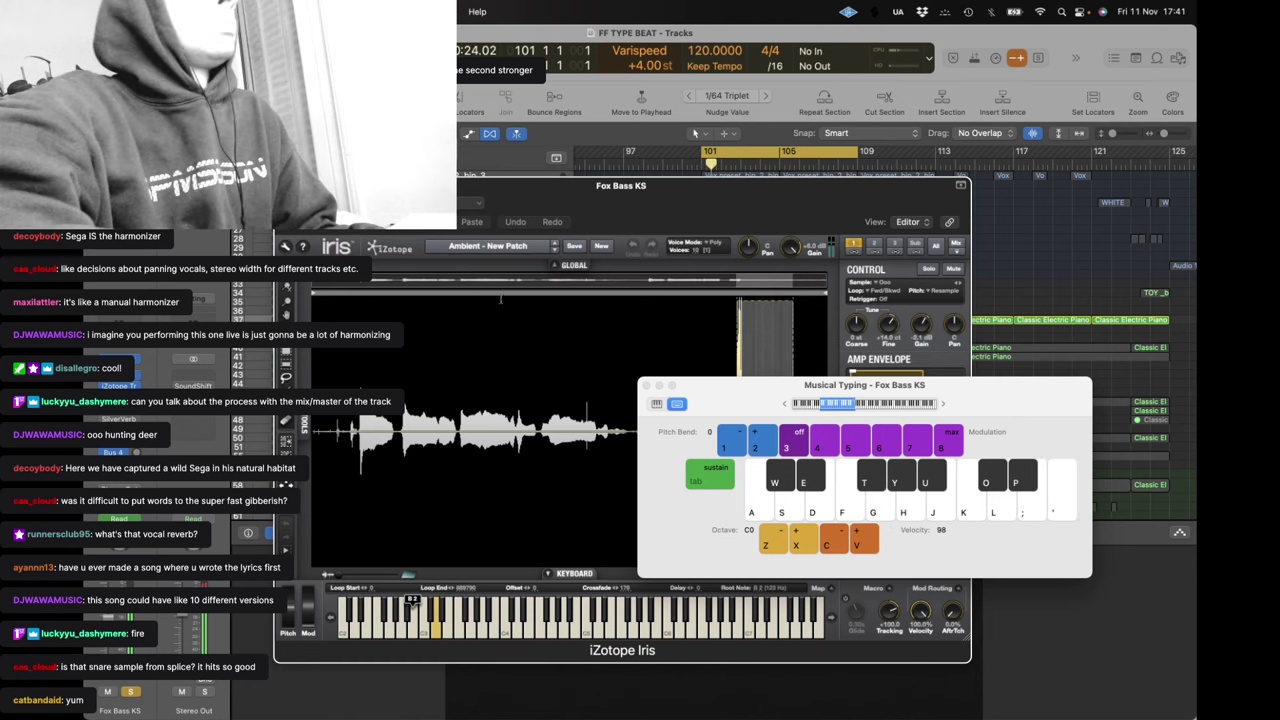
key(super+k)
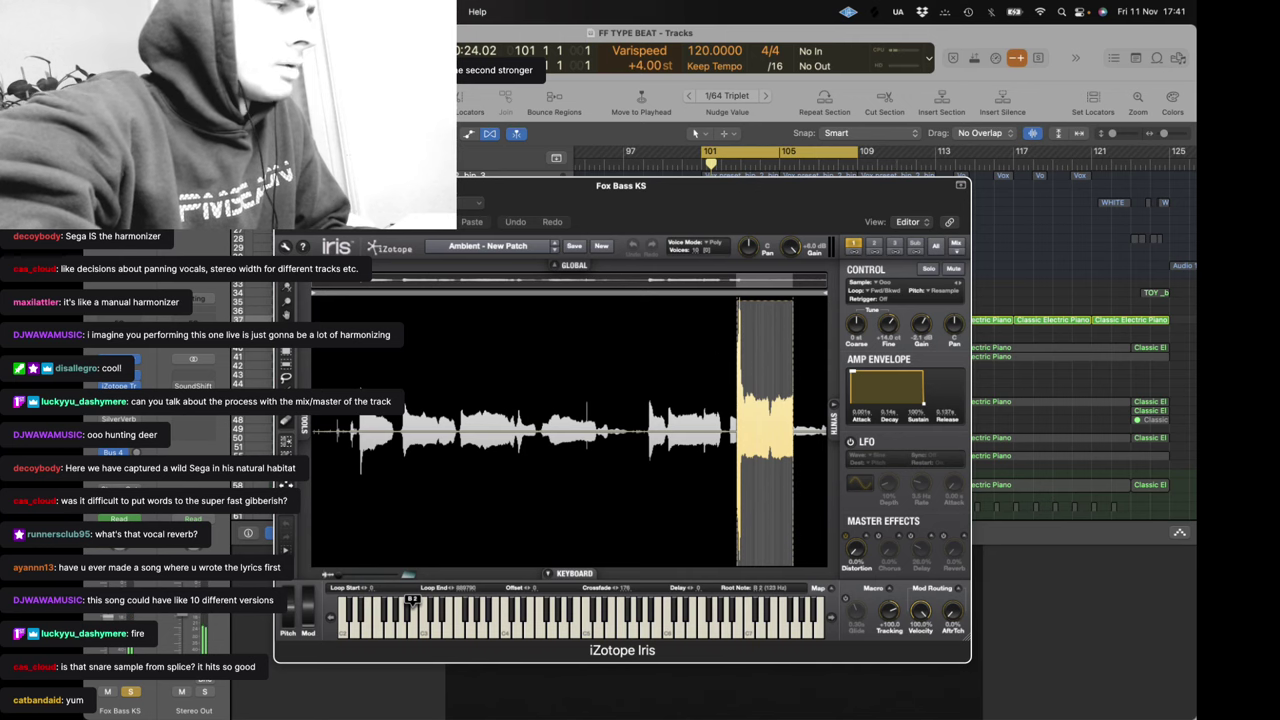
key(super+w)
Inspect the Iris patch of Fox Bass KS track 35, close it, and return to Fox Bass KS track 37
click(401, 300)
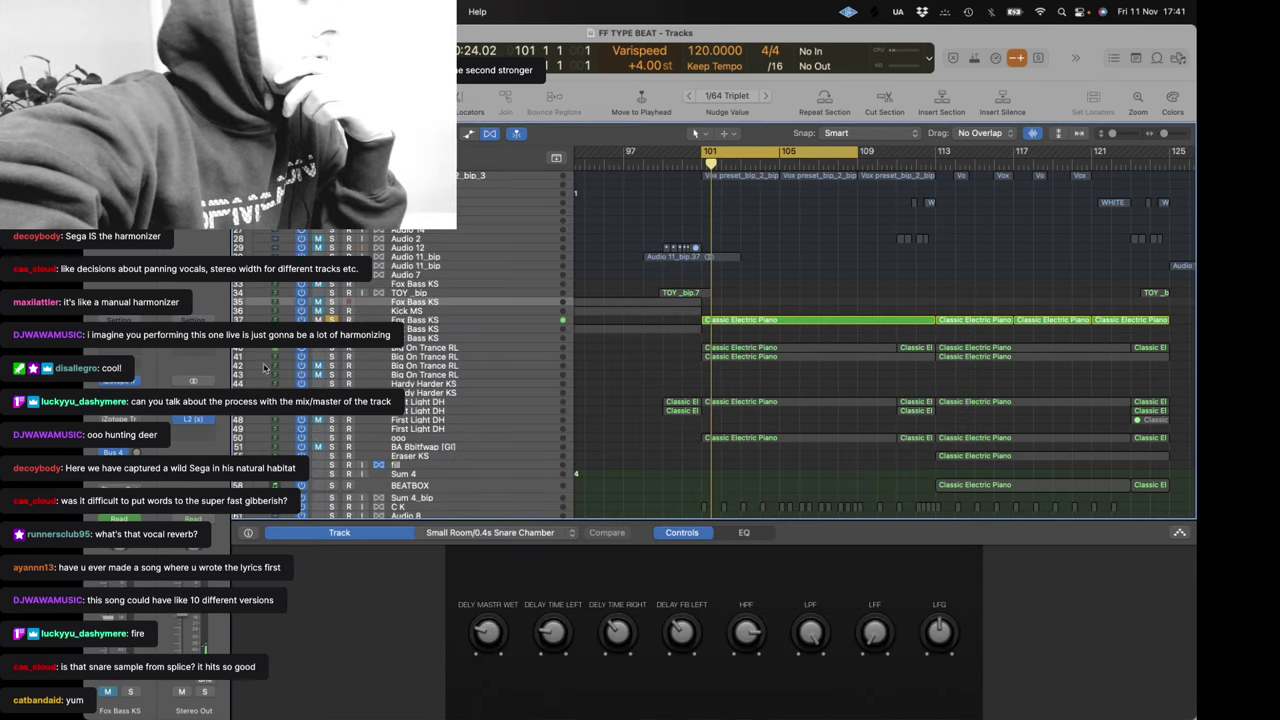
click(122, 383)
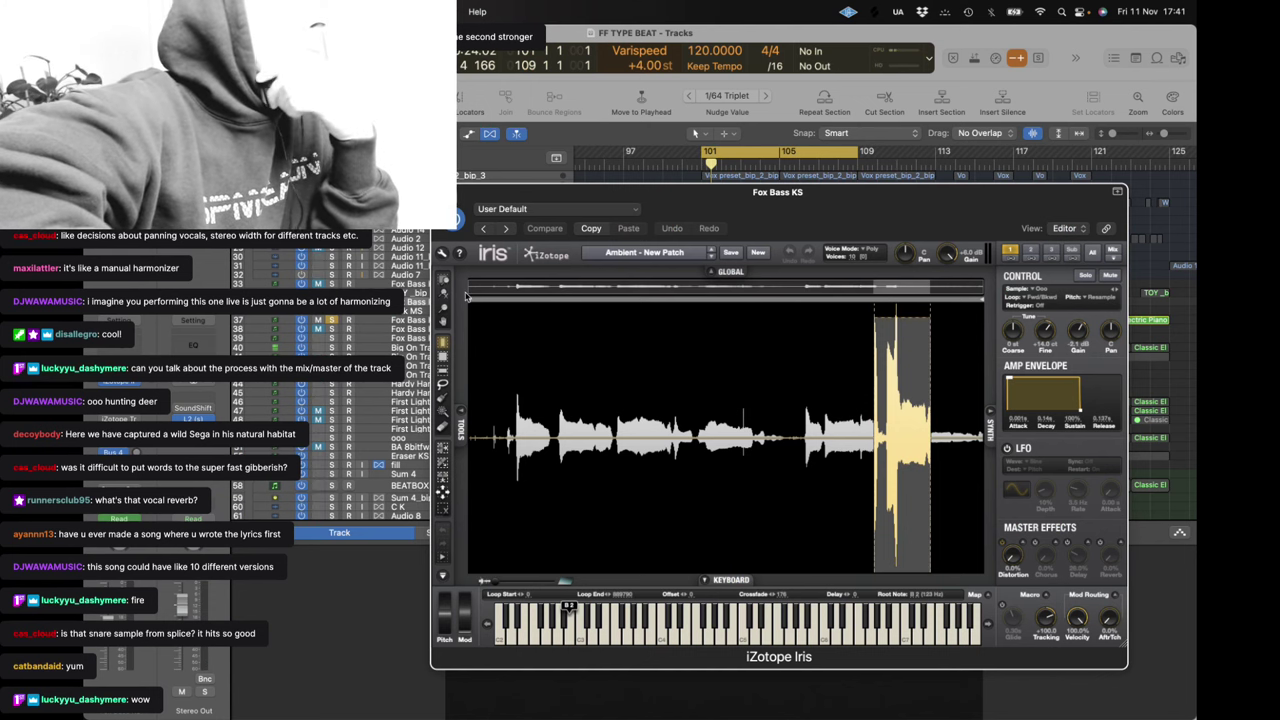
key(super+w)
key(Down)
key(Down)
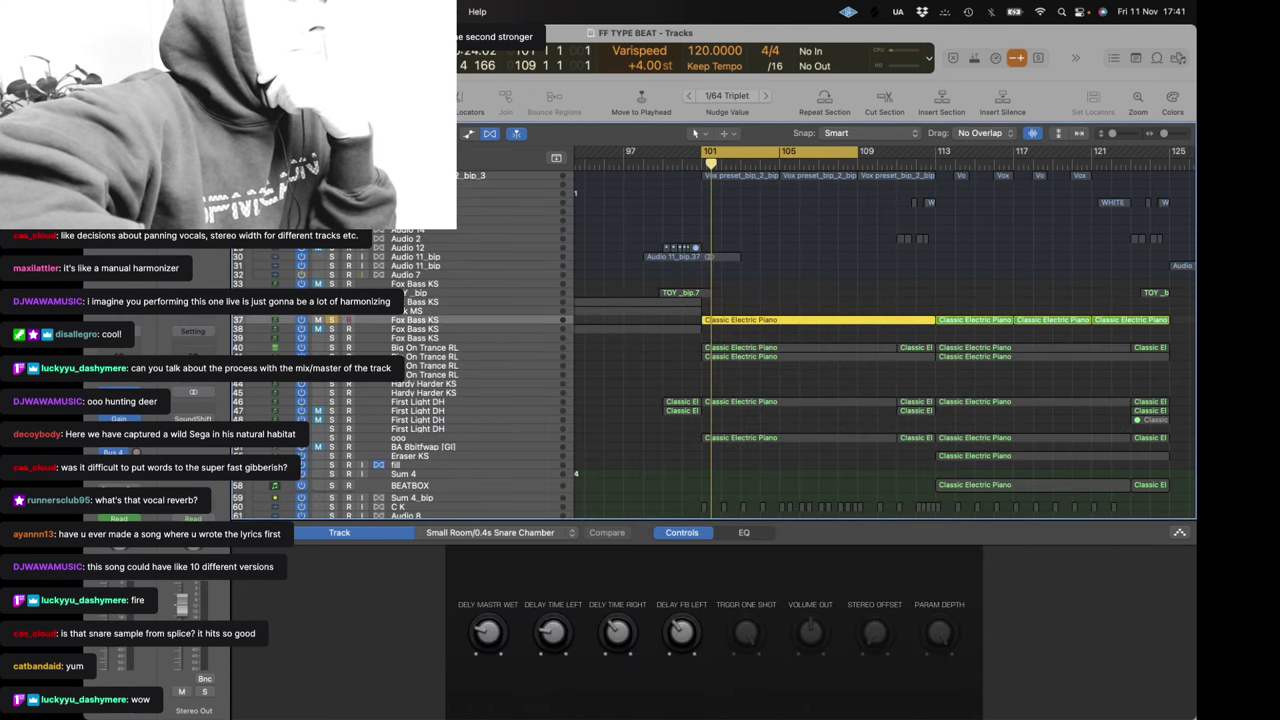
Shift the sample selection slightly earlier in Fox Bass KS track 37's Iris patch and close the plug-in
click(122, 361)
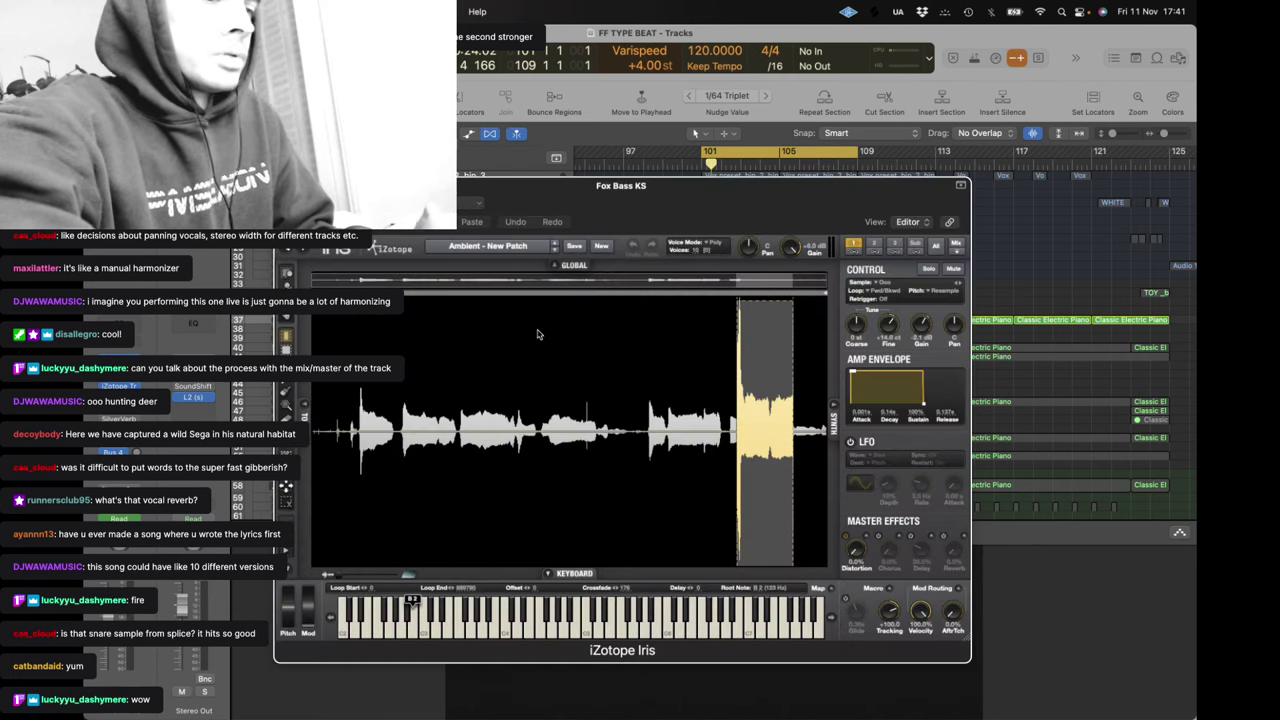
drag(778, 392, 750, 390)
click(284, 186)
Cycle bars 89–96 and play them, soloing Kick MS track 36 and switching the solo to Fox Bass KS track 35
scroll(617, 258, left, 5)
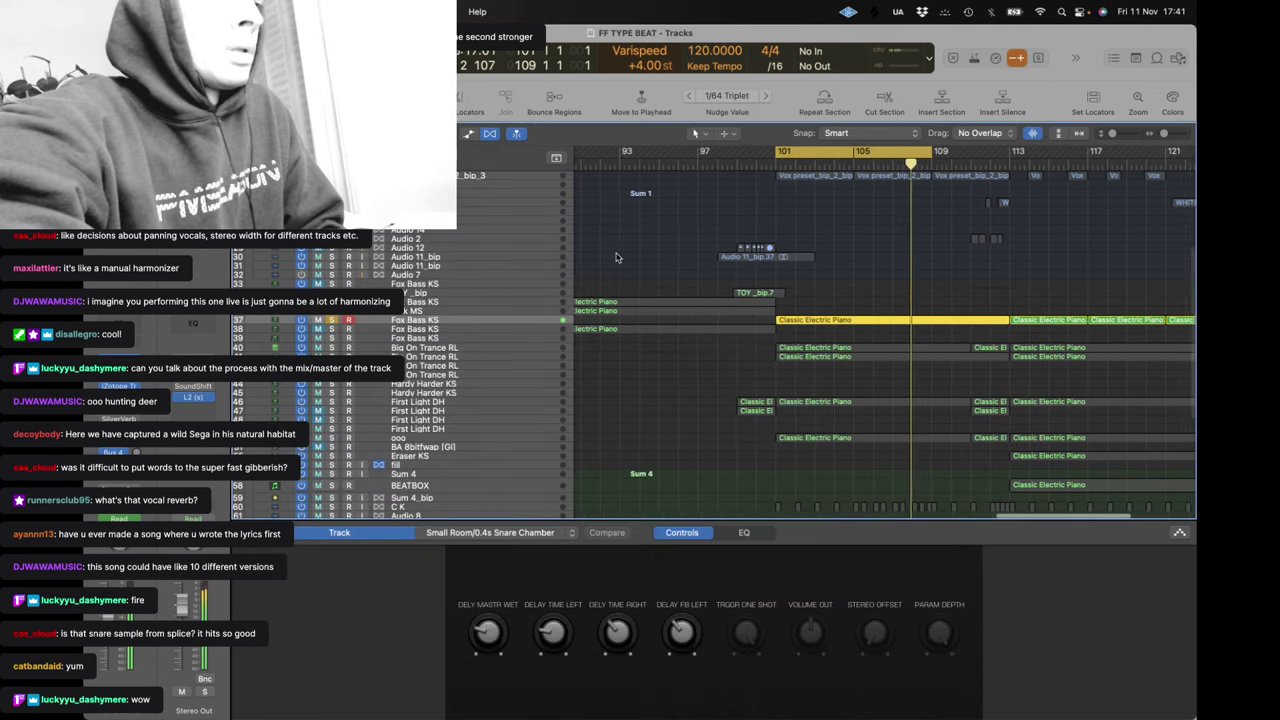
drag(689, 152, 808, 152)
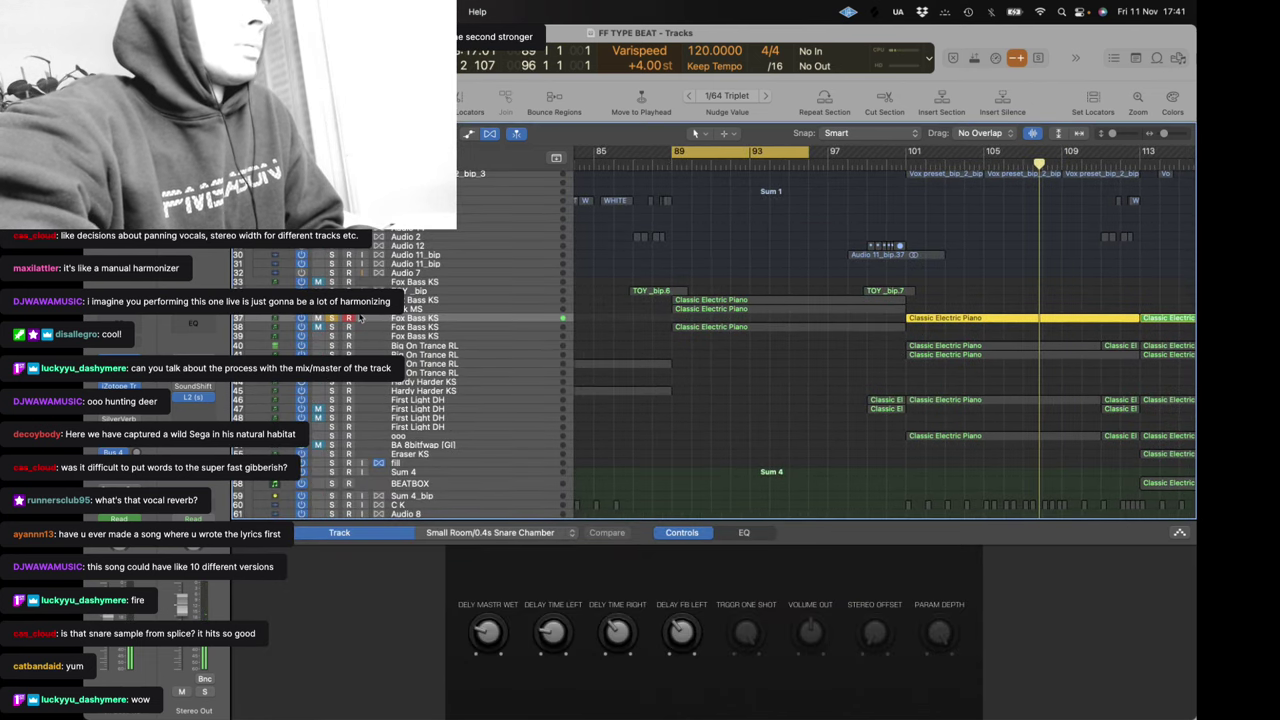
alt+click(332, 309)
key(space)
alt+click(332, 300)
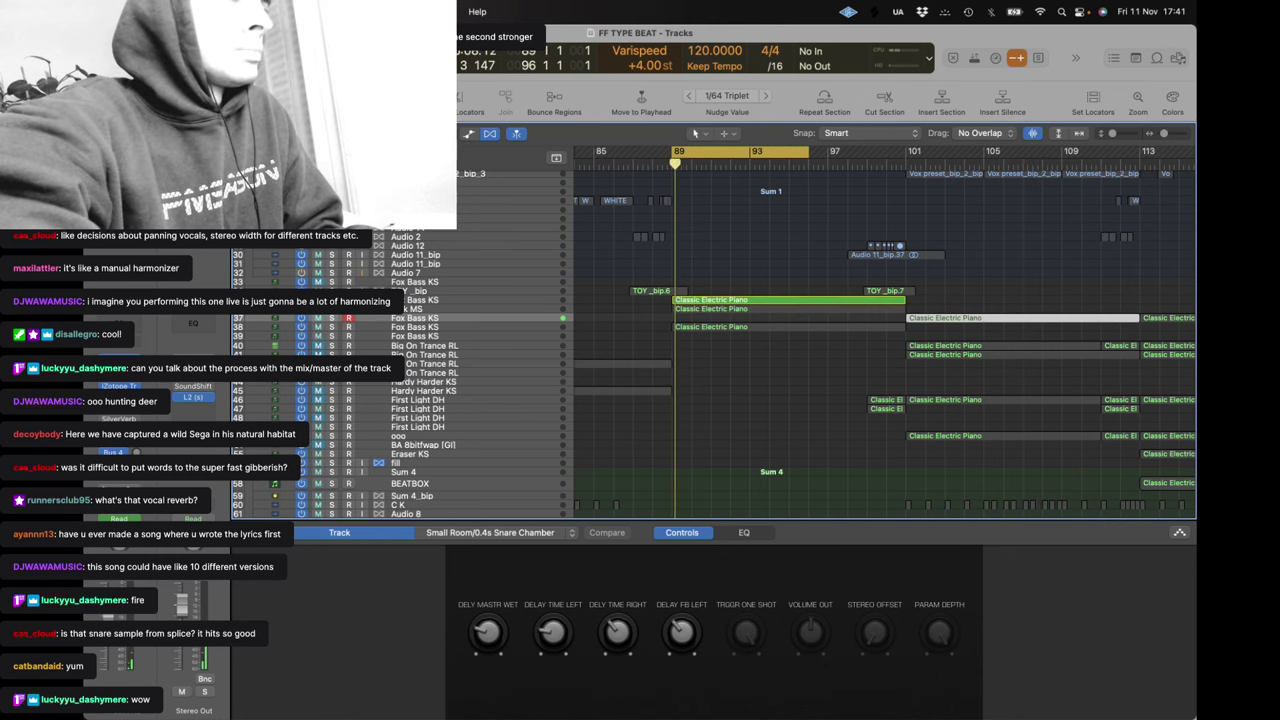
During playback, move the sample selection later and back again in Fox Bass KS track 35's Iris patch, and close the plug-in
click(408, 301)
click(113, 385)
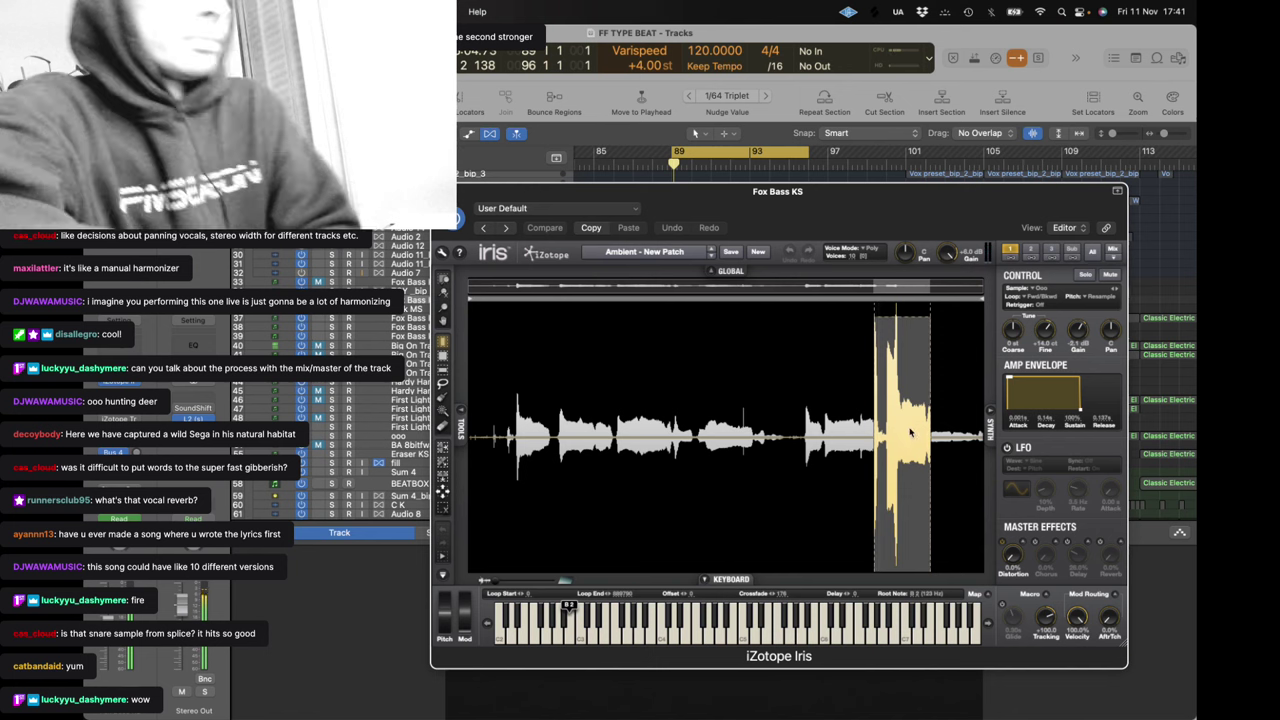
mouse_move(910, 432)
mouse_down()
mouse_move(932, 432)
mouse_move(917, 434)
mouse_up()
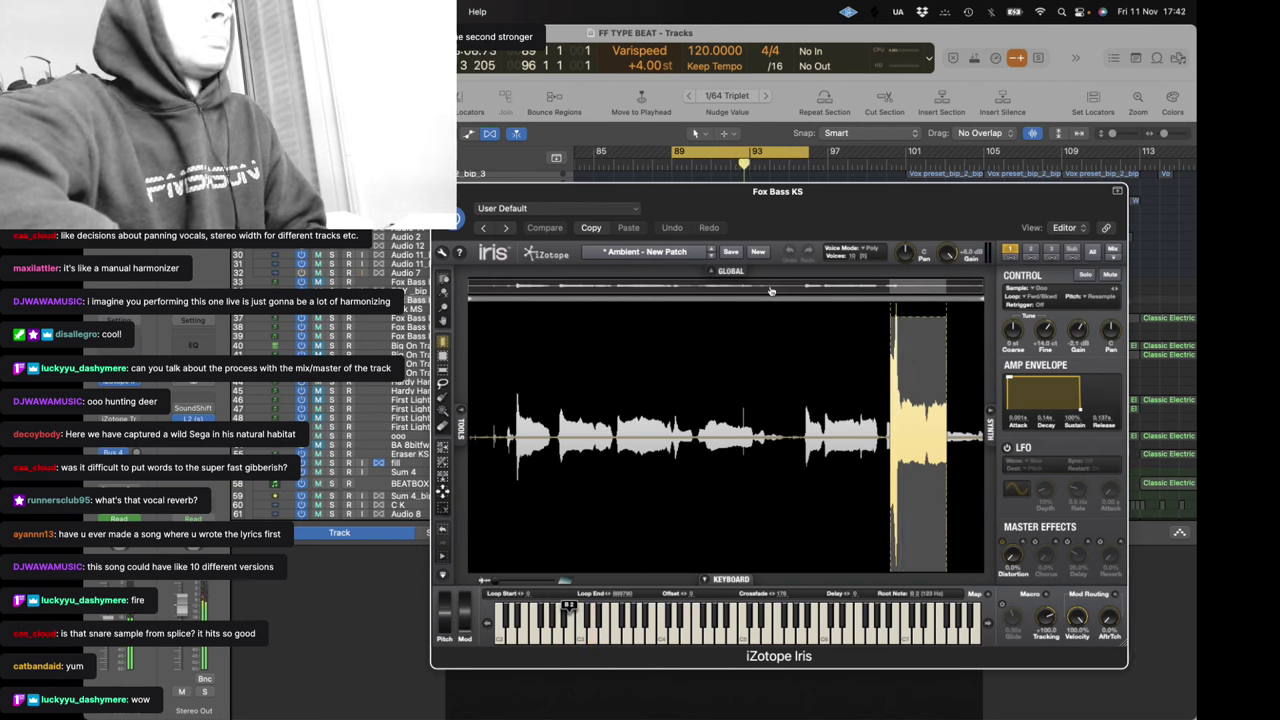
drag(919, 385, 905, 388)
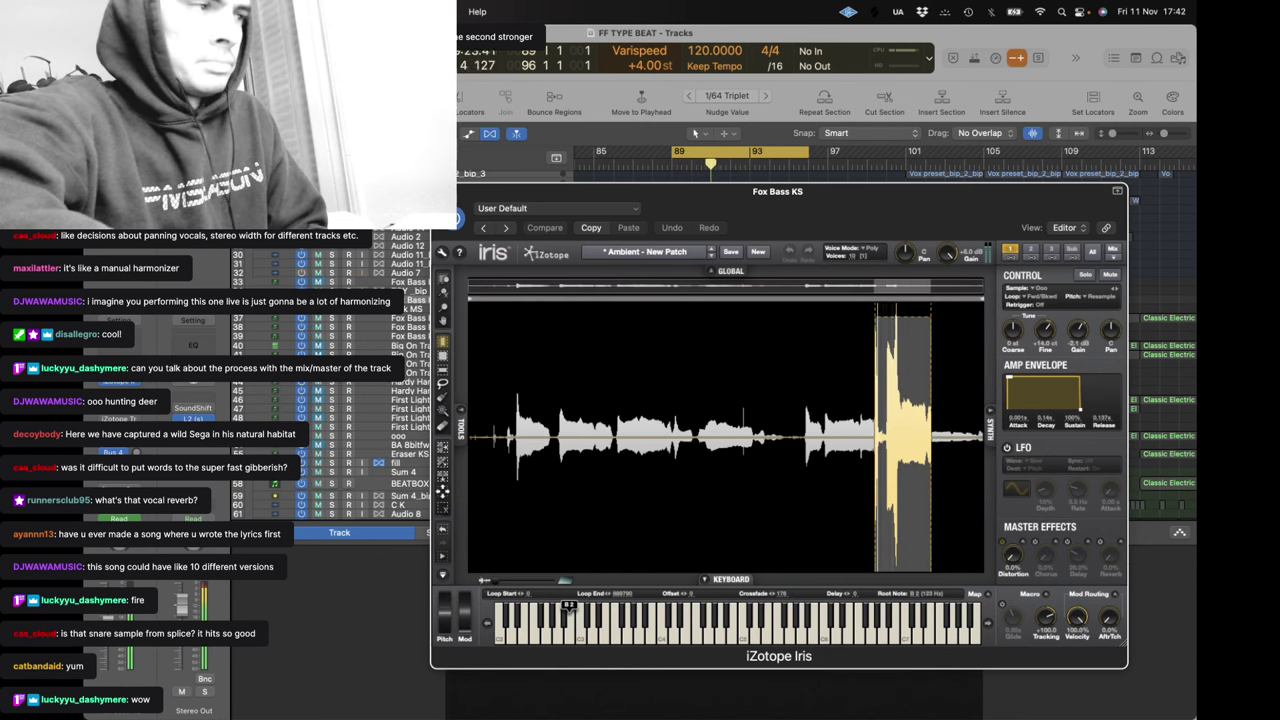
key(super+w)
View the notes of Fox Bass KS track 35's Classic Electric Piano region at bar 89 in the Piano Roll and close the editor
scroll(780, 309, left, 1)
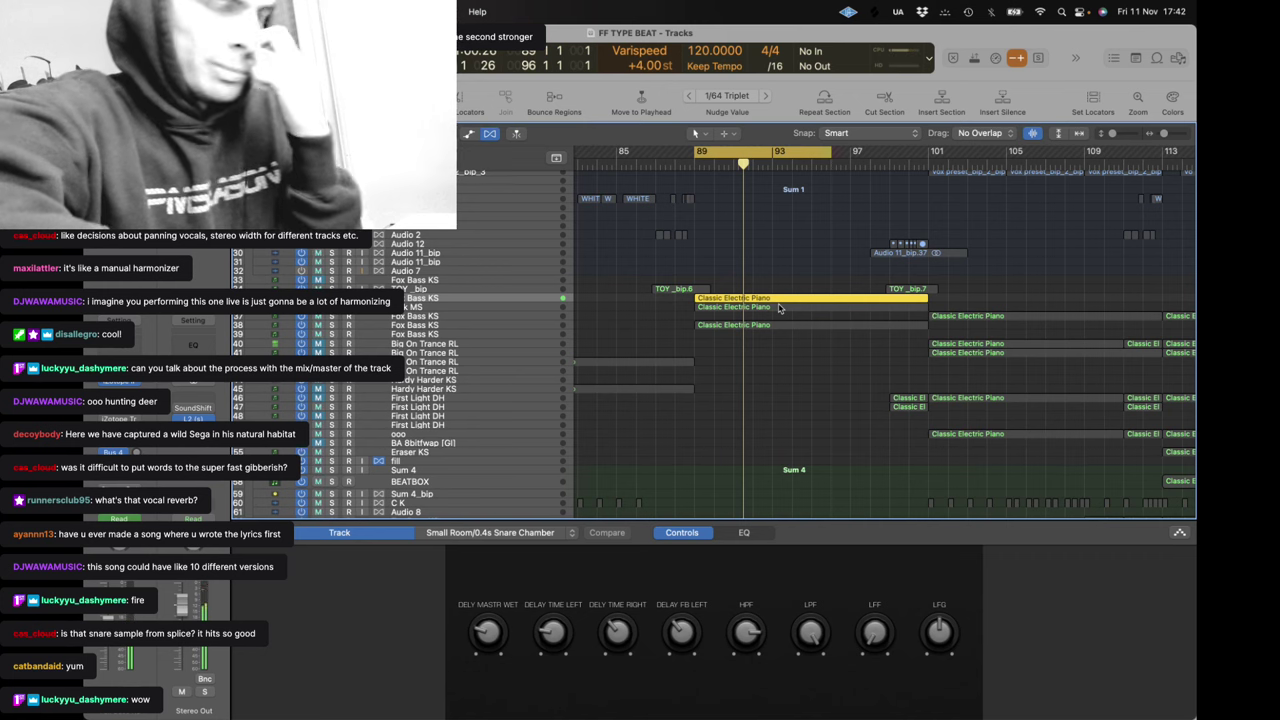
double_click(765, 298)
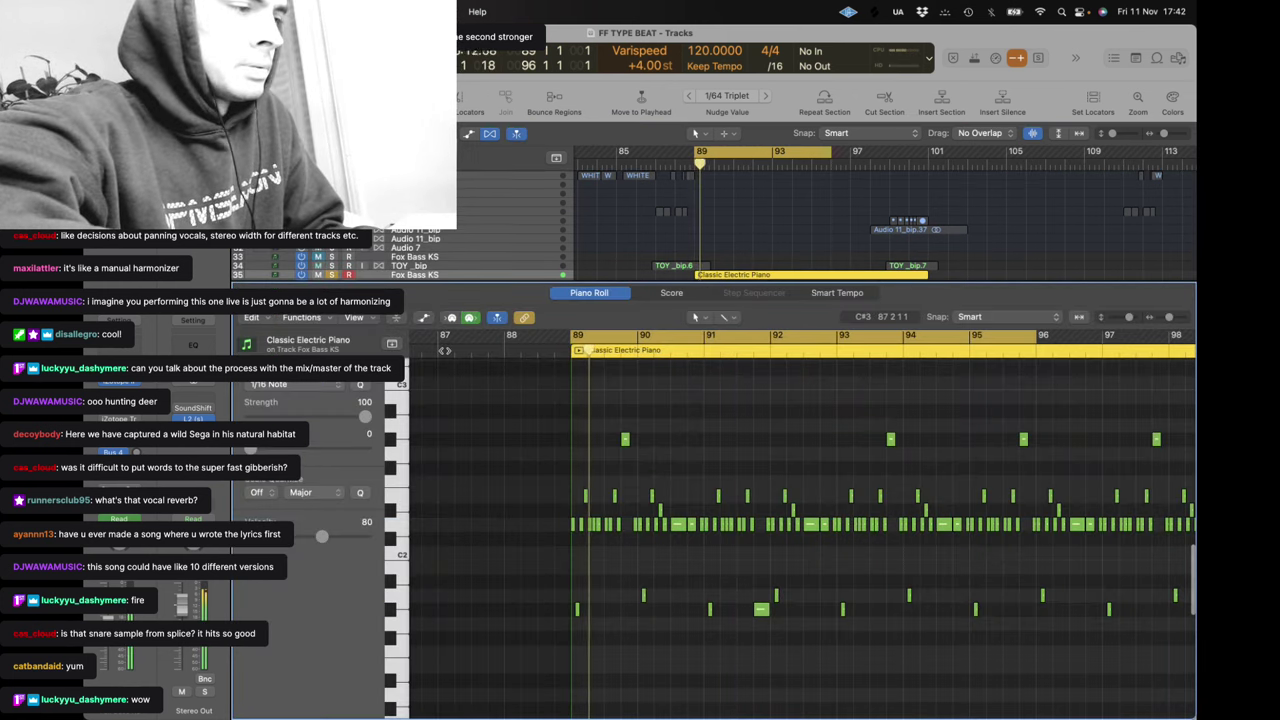
key(e)
Add Kick MS track 36 and Fox Bass KS tracks 37 and 38 to the solos
click(332, 313)
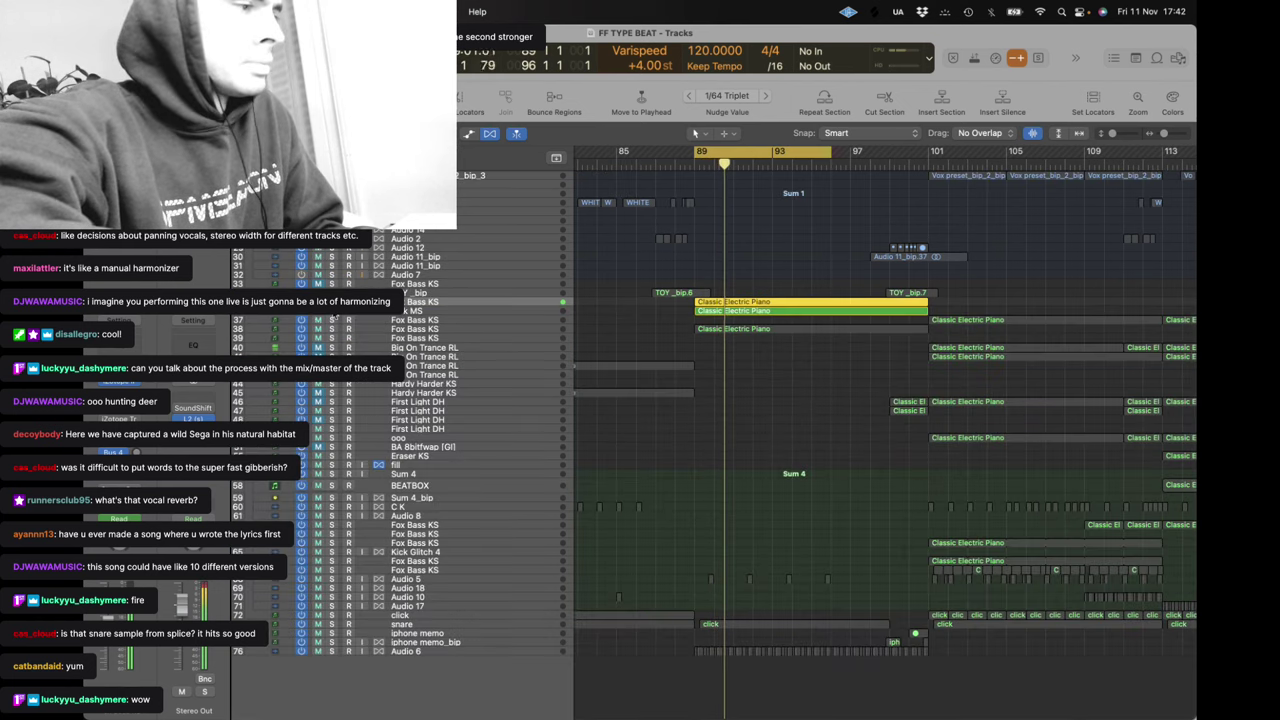
click(332, 320)
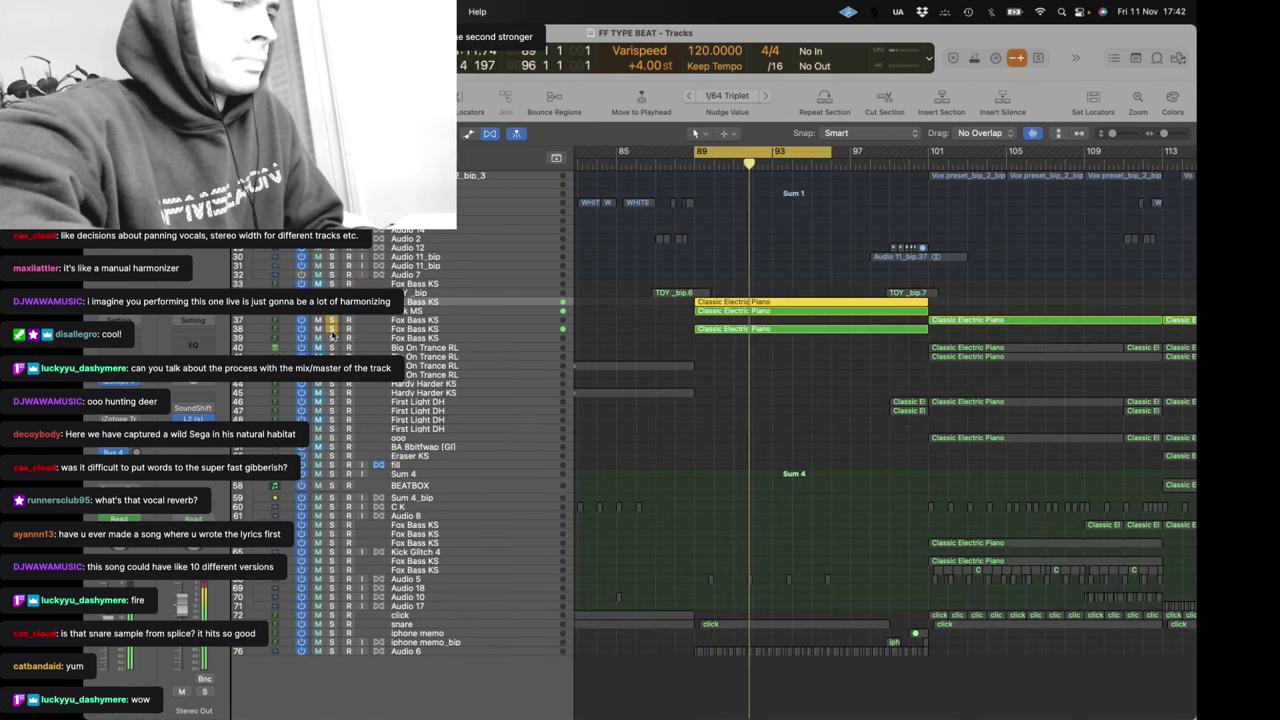
Move the cycle range to bars 99–108 to play the transition into the bar 101 section
scroll(616, 358, right, 1)
scroll(616, 358, right, 2)
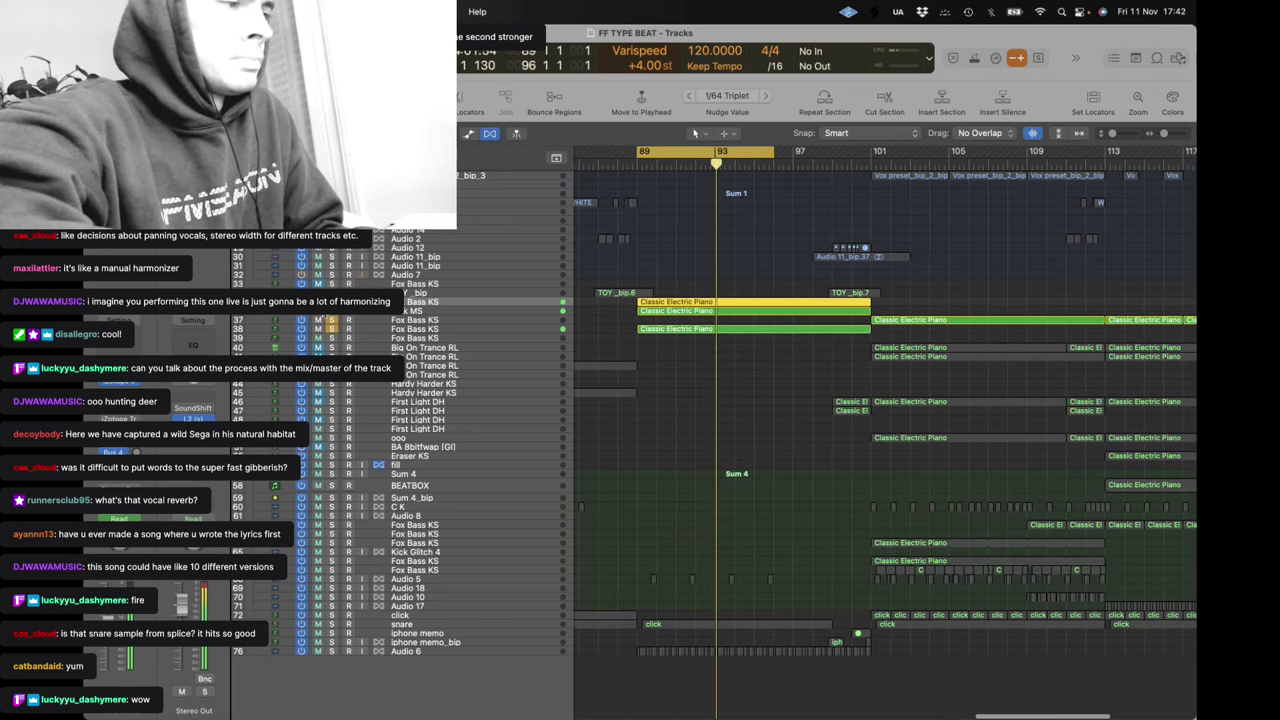
key(c)
scroll(733, 385, right, 2)
scroll(740, 382, right, 1)
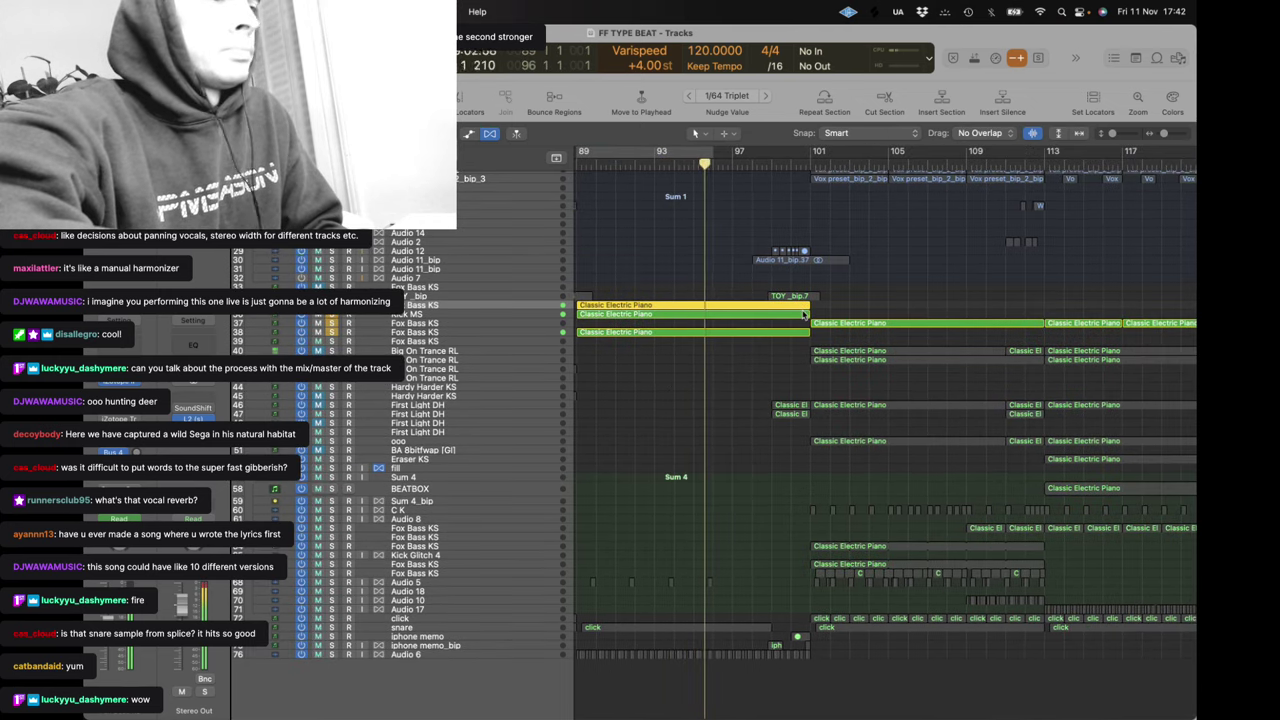
drag(772, 151, 946, 186)
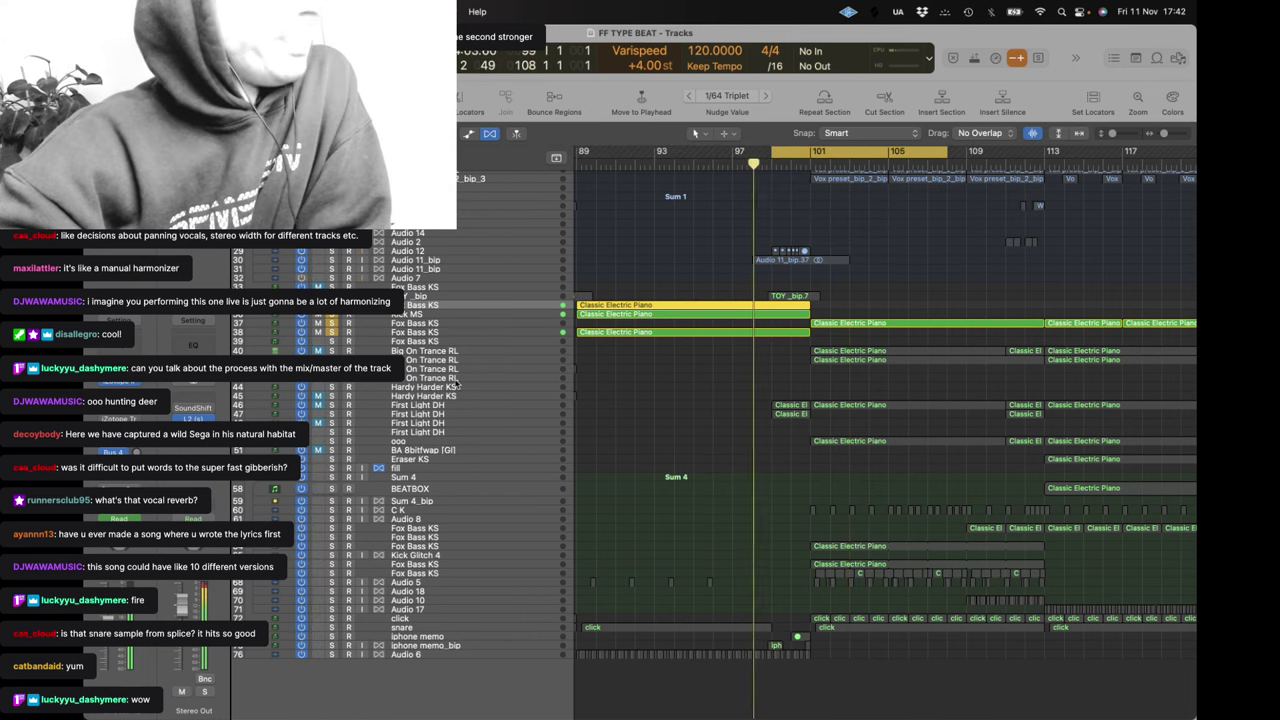
Add Big On Trance RL tracks 40 and 41 to the soloed bass and kick tracks
click(331, 350)
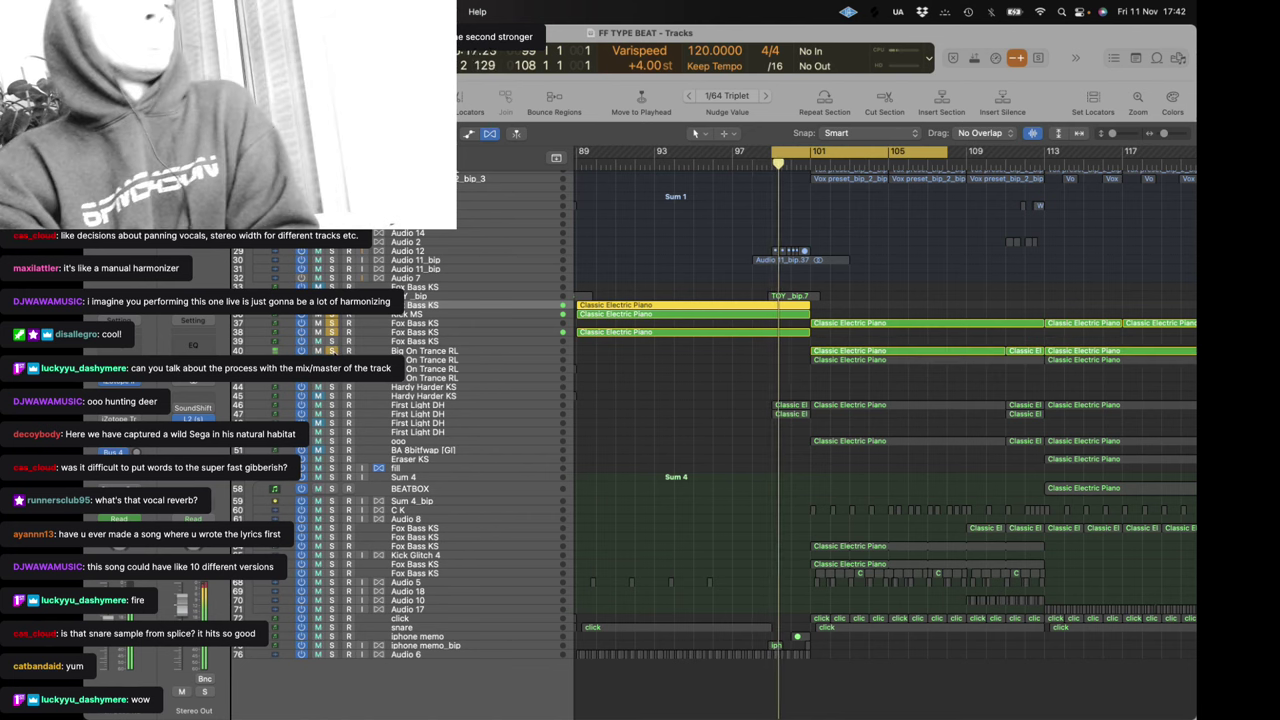
click(331, 360)
click(331, 360)
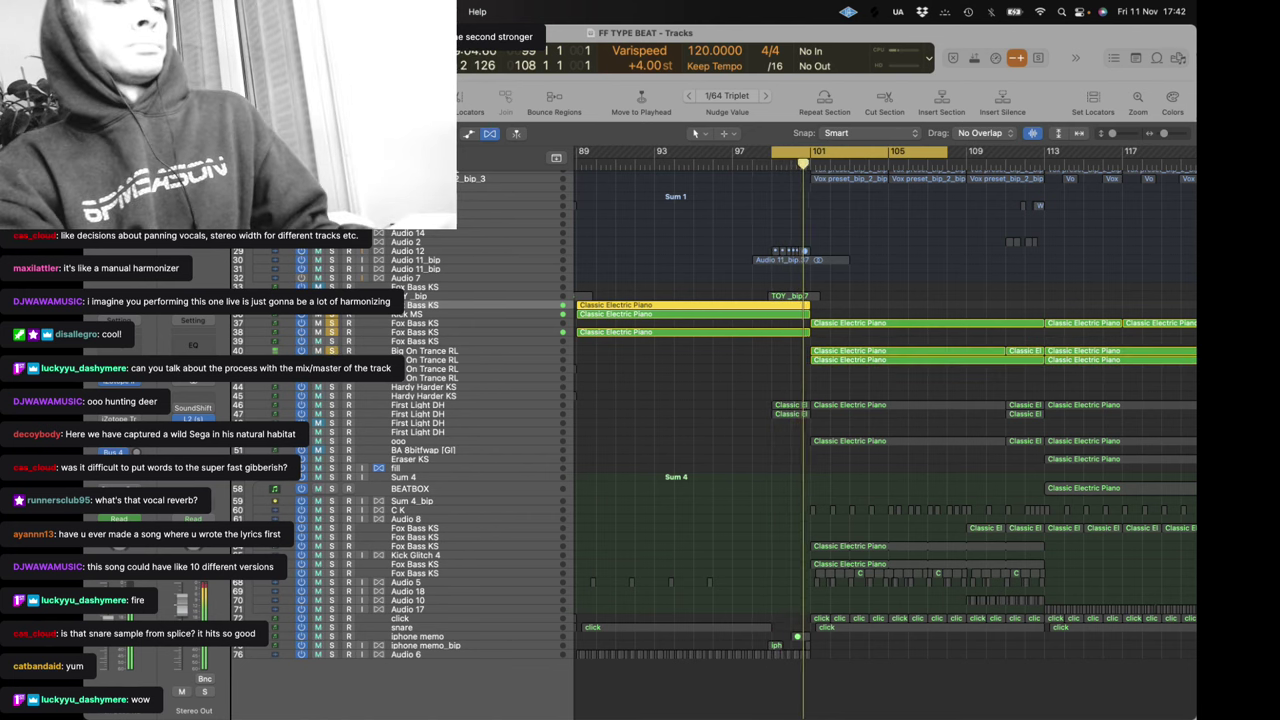
Select Fox Bass KS track 37 and open its iZotope Iris patch
click(429, 326)
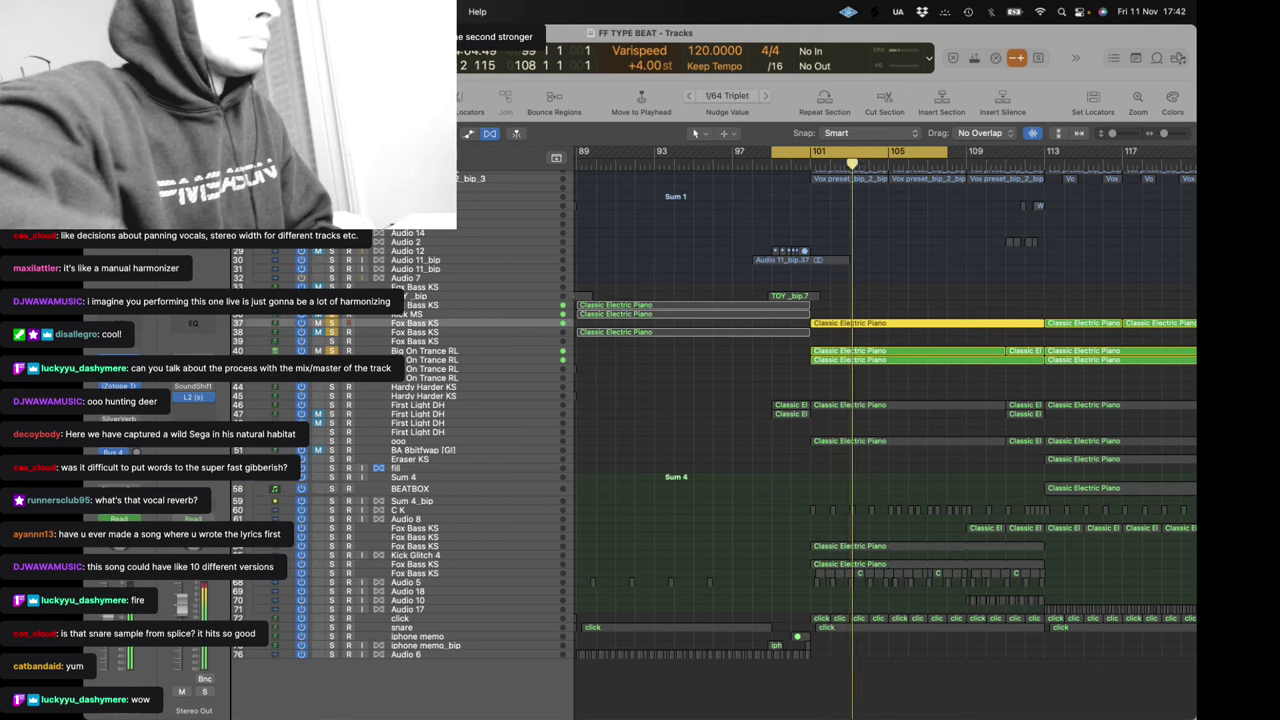
click(119, 359)
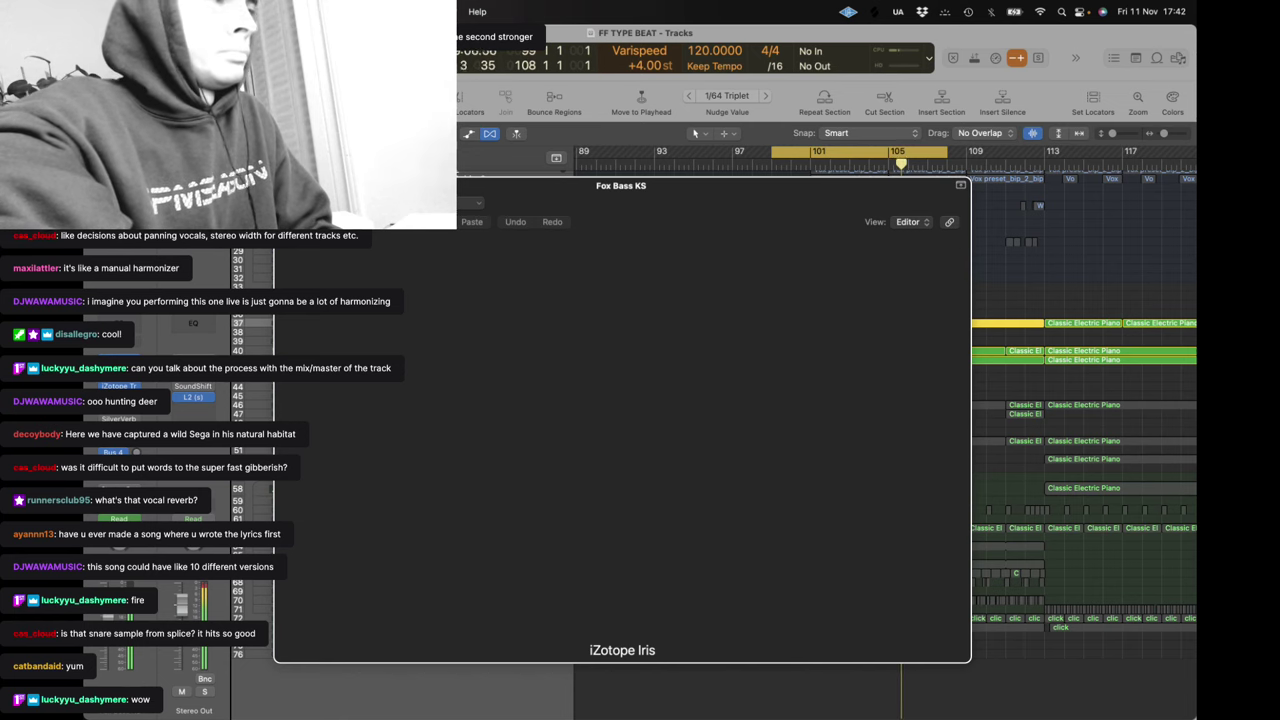
Reopen the Fox Bass KS track's iZotope Iris and shift the highlighted waveform selection slightly further along the sample
key(super+w)
key(c)
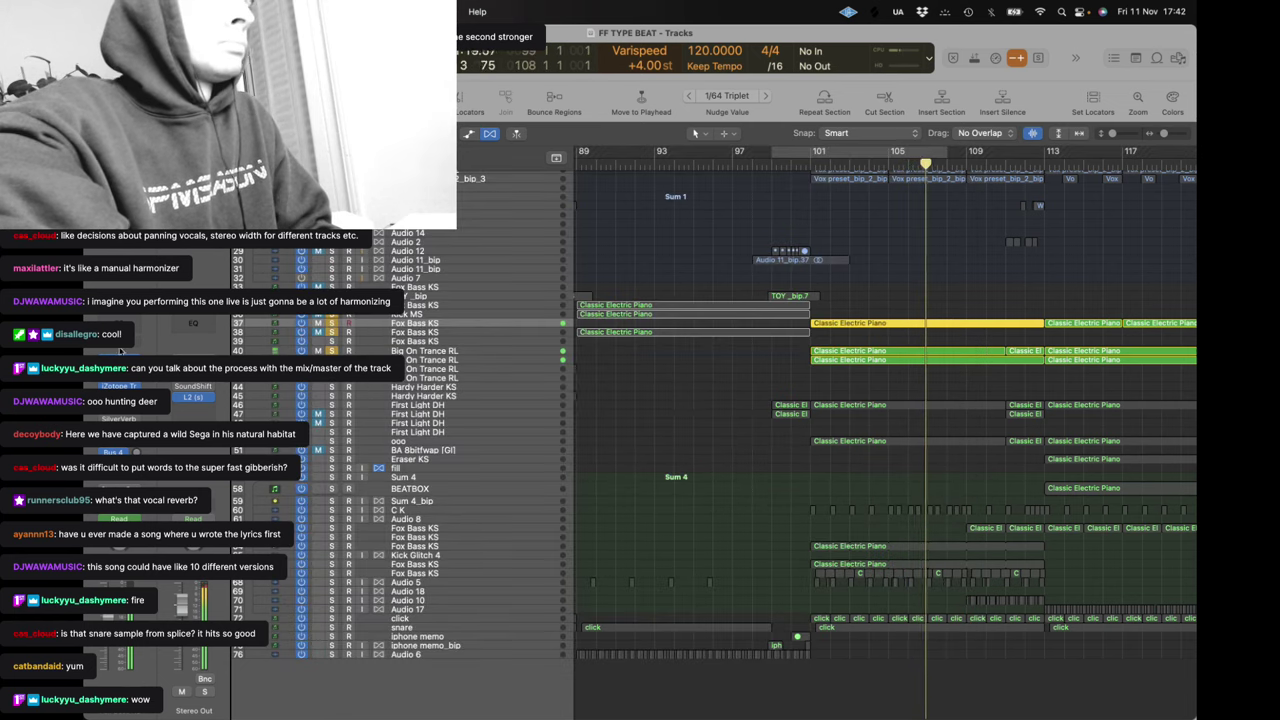
click(120, 355)
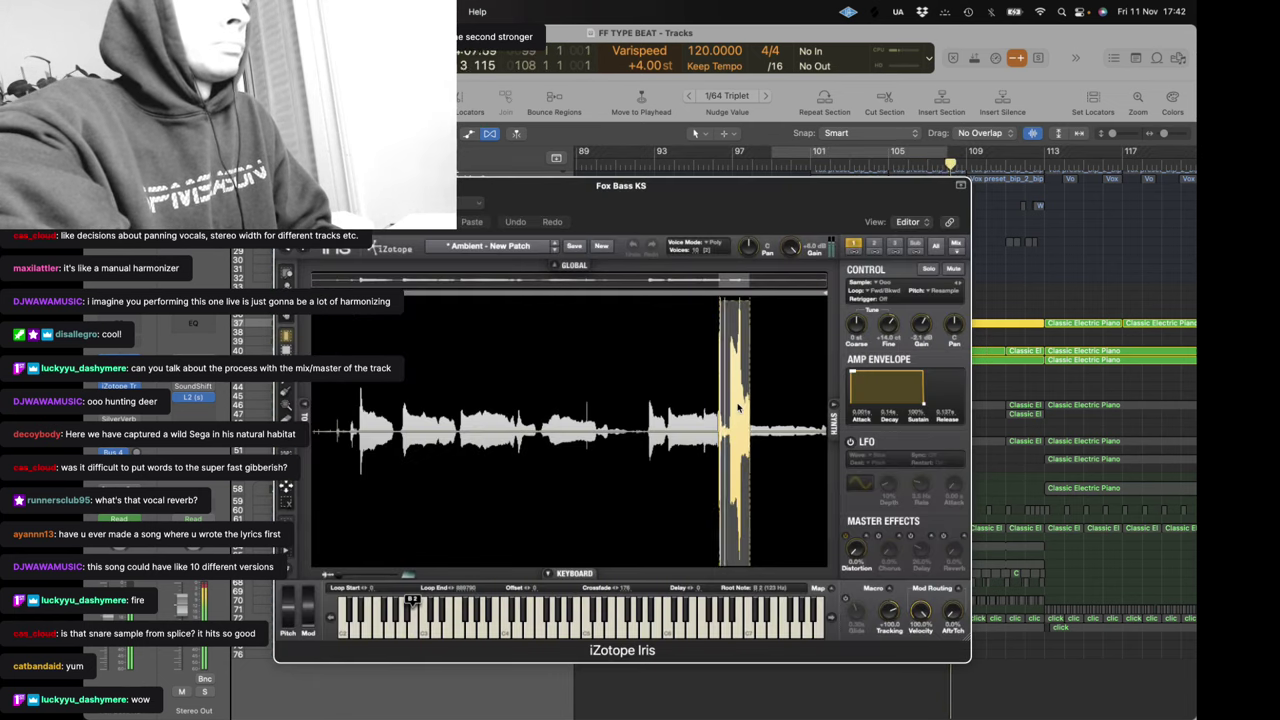
drag(738, 407, 752, 410)
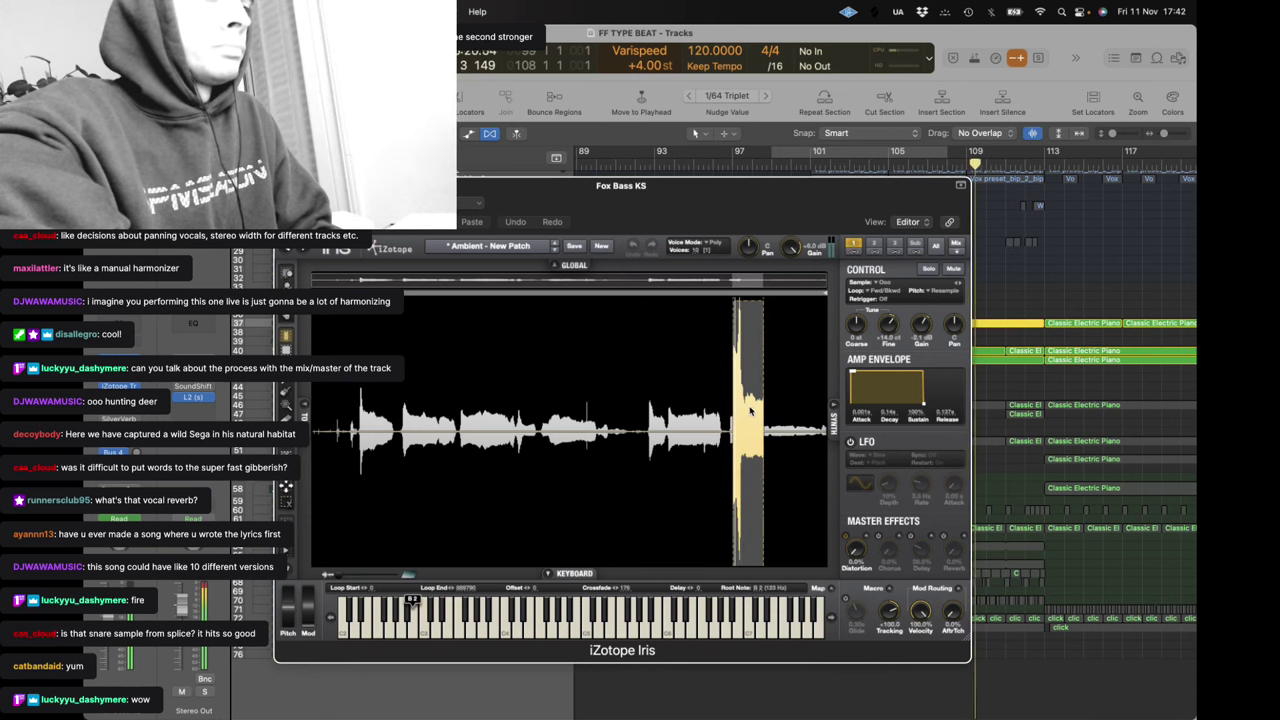
click(285, 186)
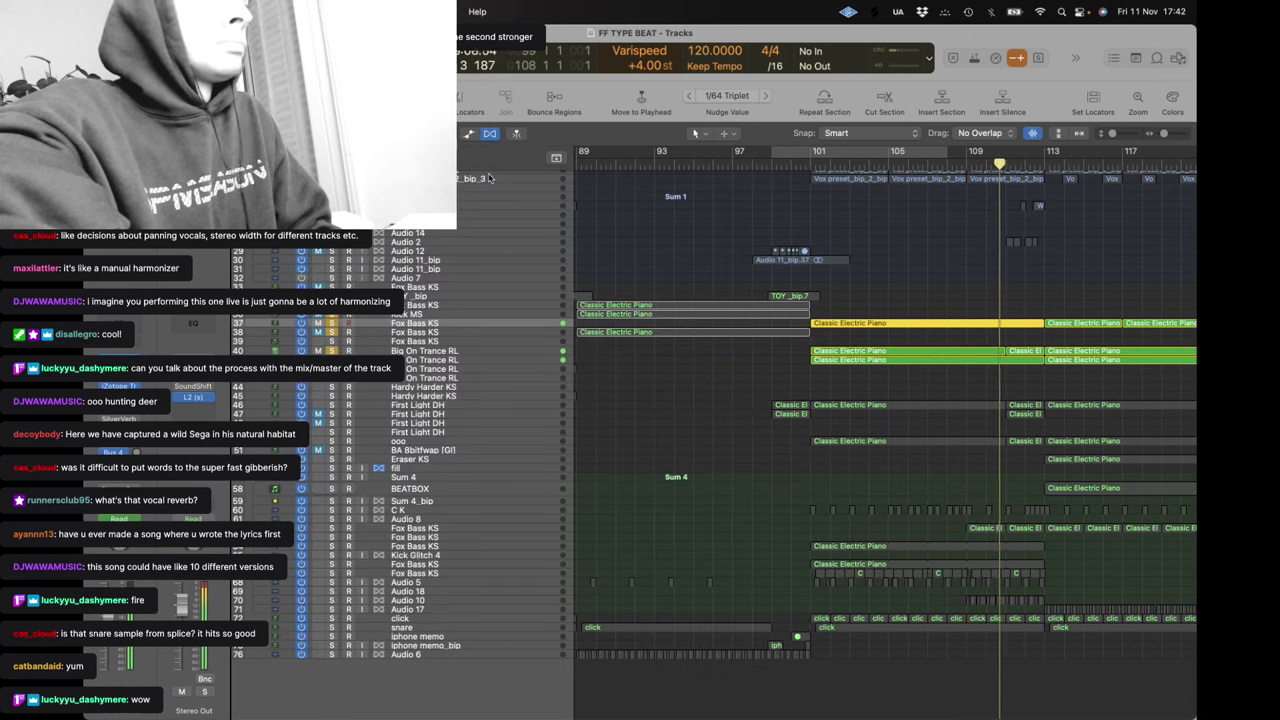
Turn the bar 99–108 cycle range back on and restart playback there
click(850, 154)
key(space)
key(space)
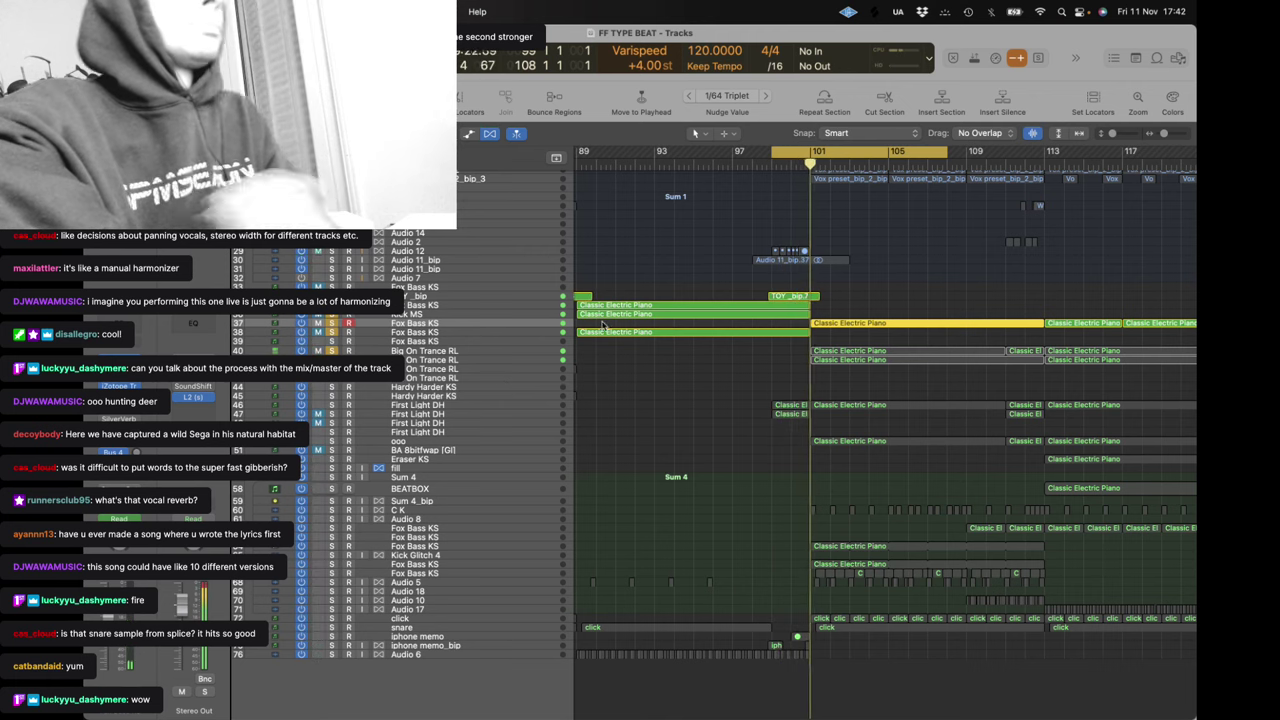
Set the cycle range to bars 89–93 and add the snare and Audio 6 tracks to the solo
click(762, 360)
scroll(762, 360, right, 1)
scroll(762, 360, left, 3)
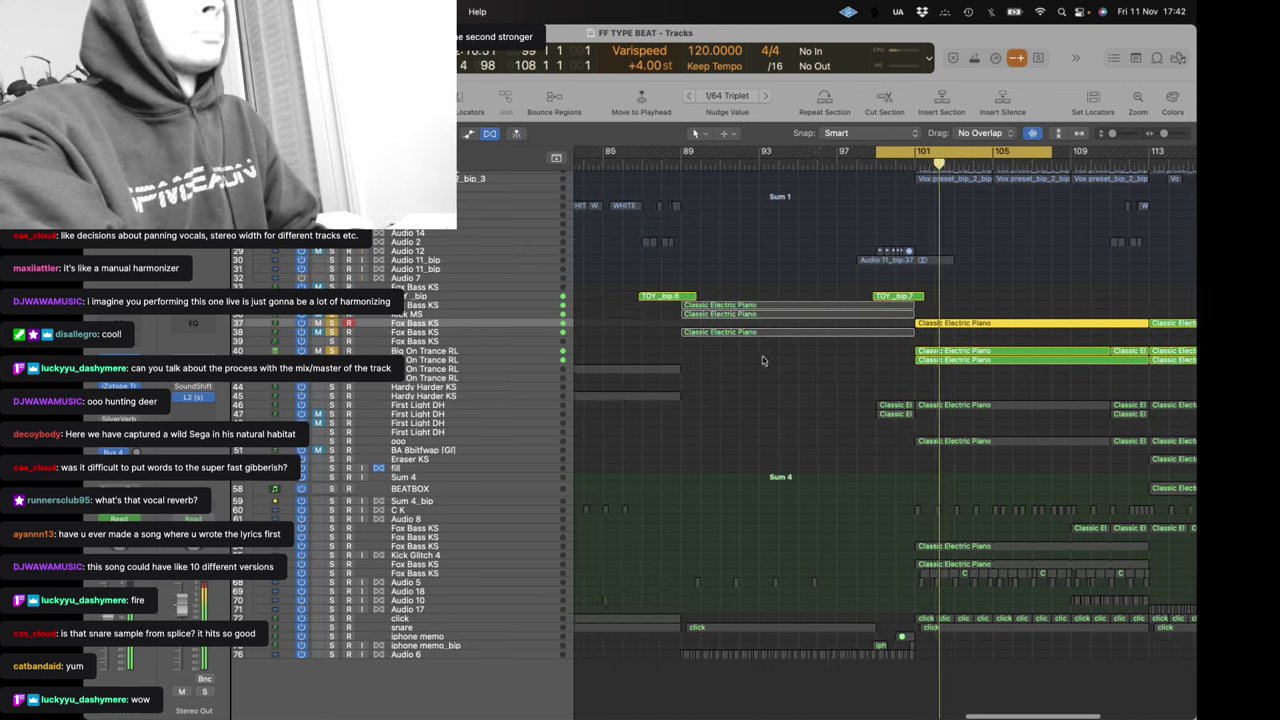
scroll(780, 260, up, 3)
scroll(780, 260, down, 3)
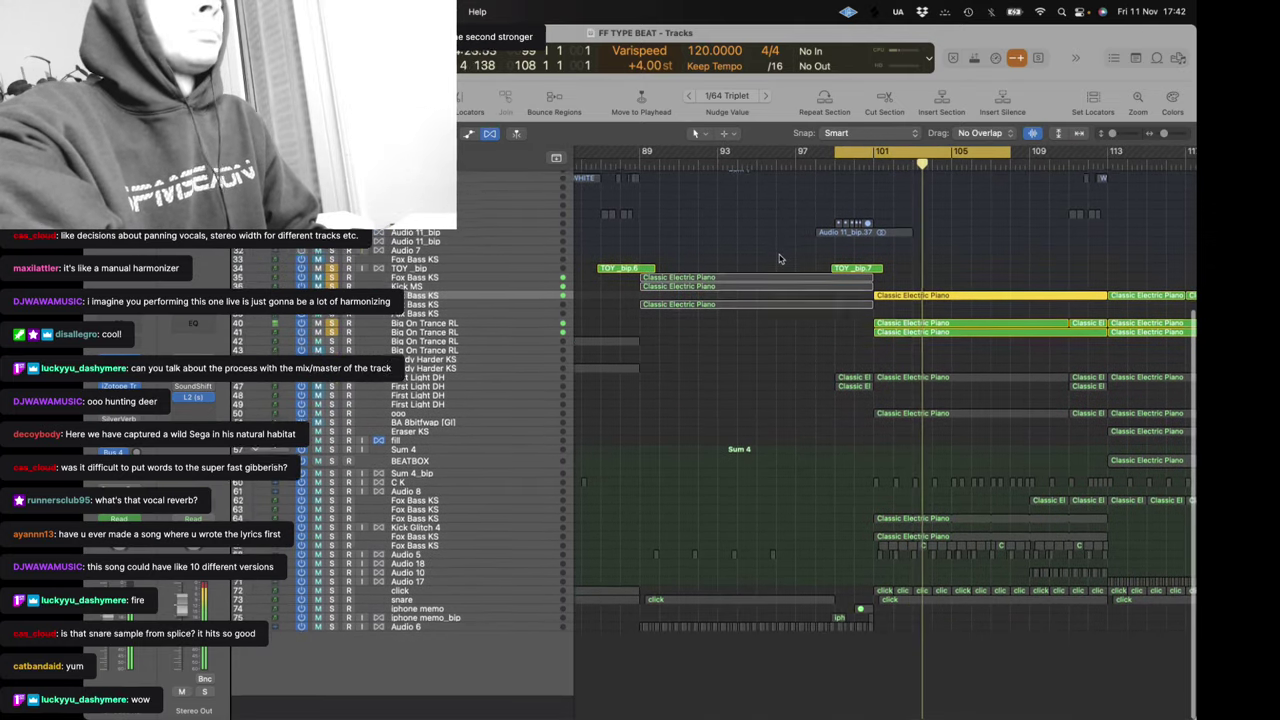
drag(640, 158, 716, 158)
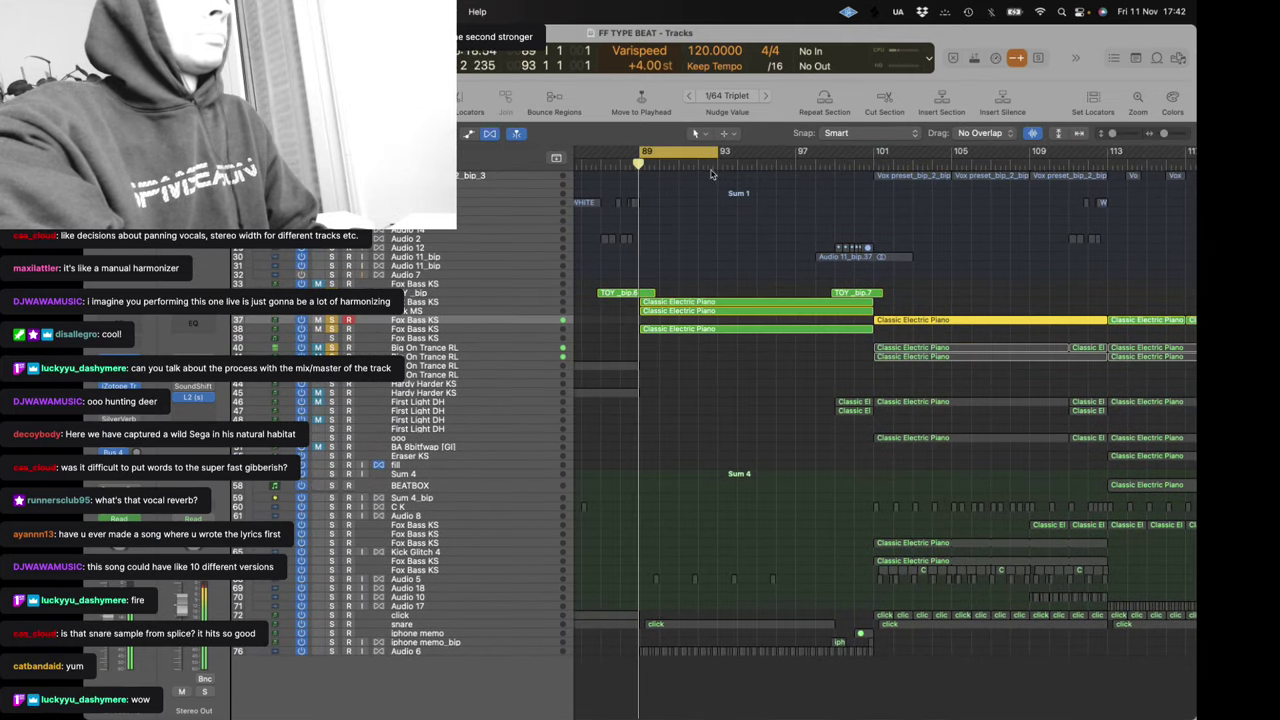
click(332, 624)
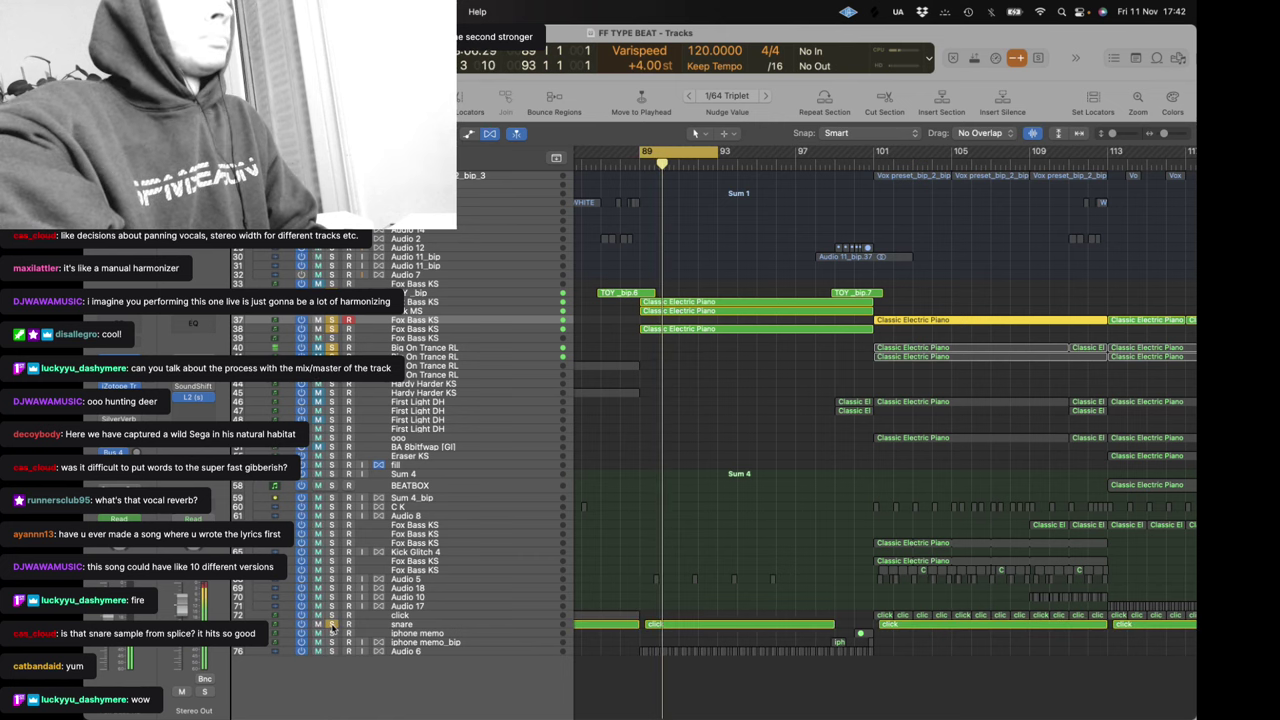
click(332, 651)
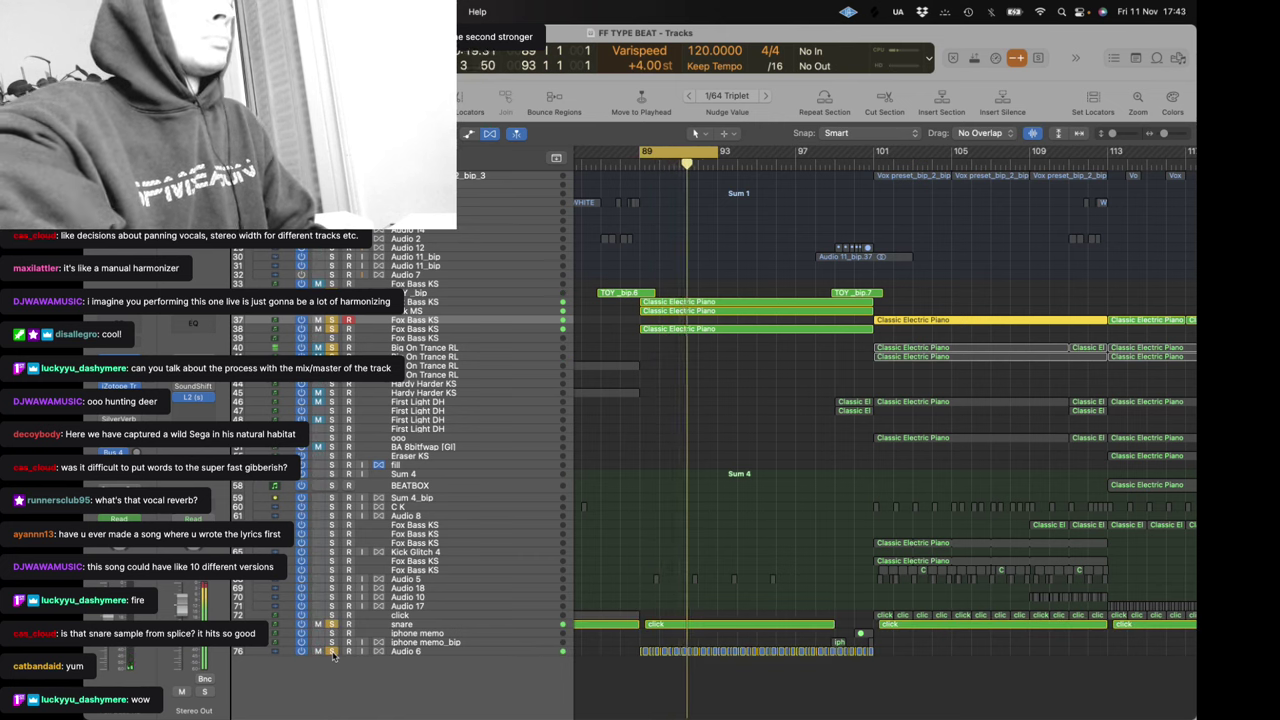
Solo only the Fox Bass KS on track 35 and audition its iZotope Iris instrument with Musical Typing
click(420, 304)
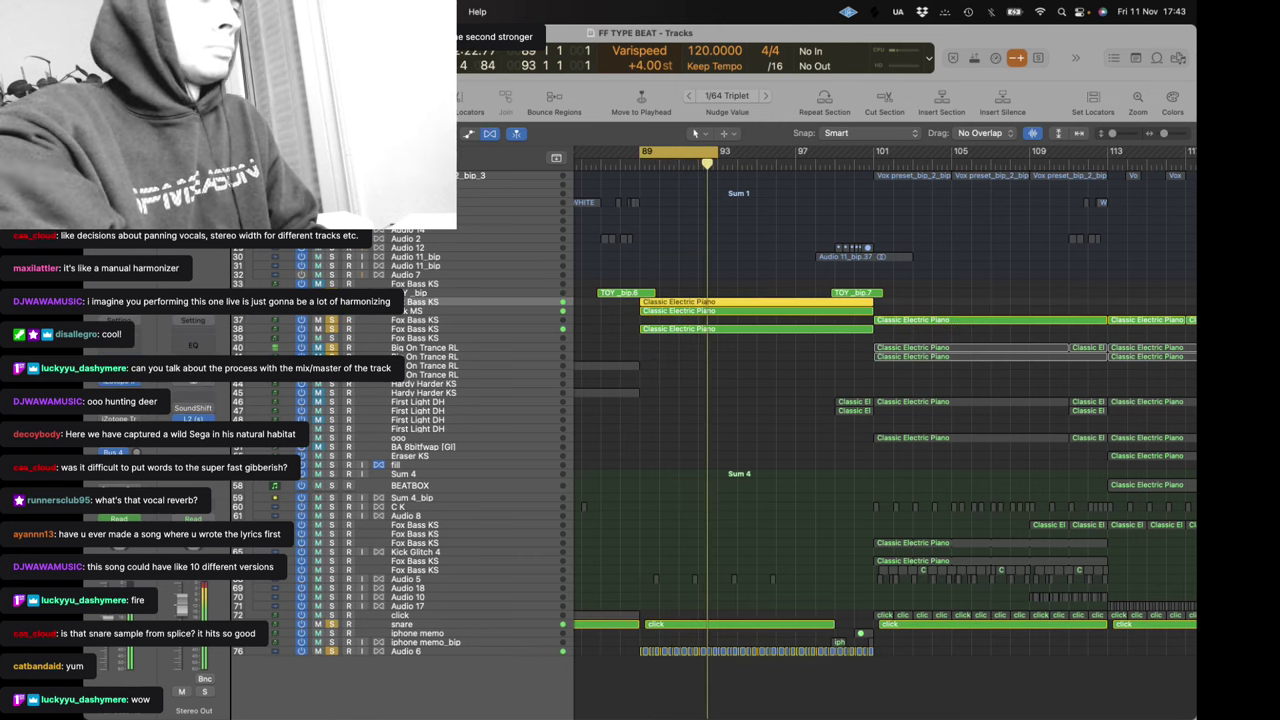
alt+click(333, 302)
key(super+k)
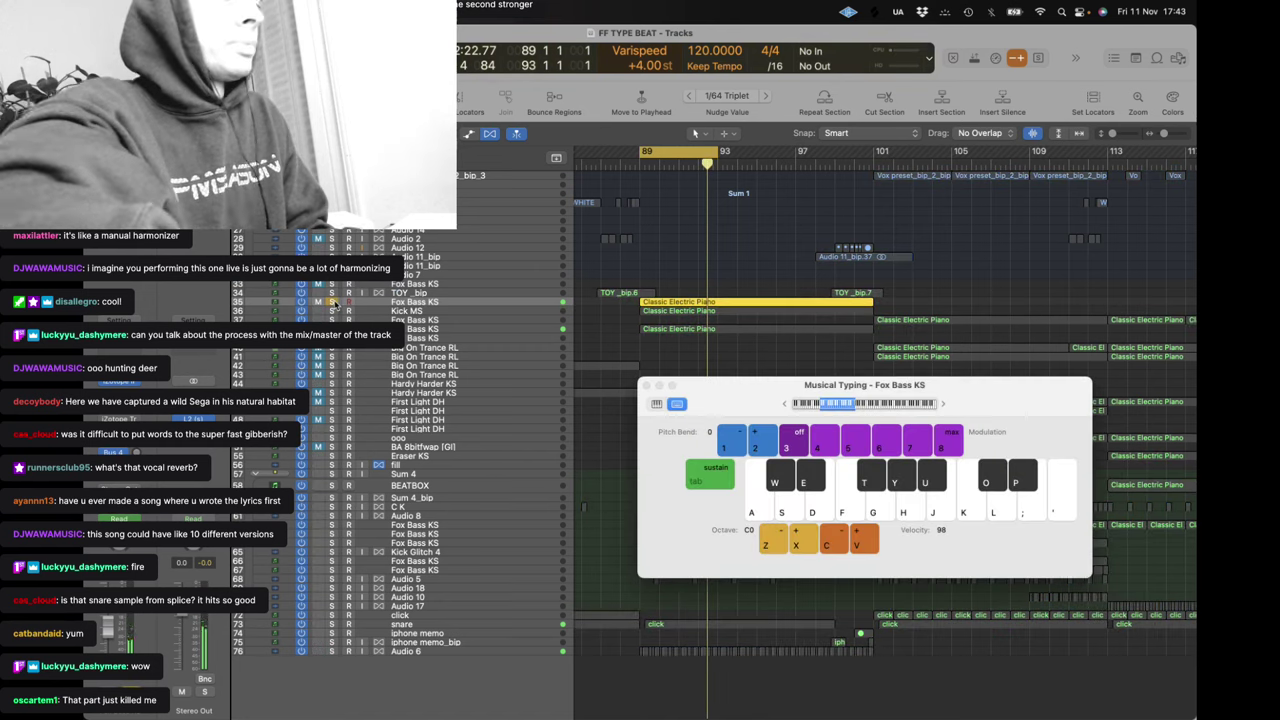
click(128, 381)
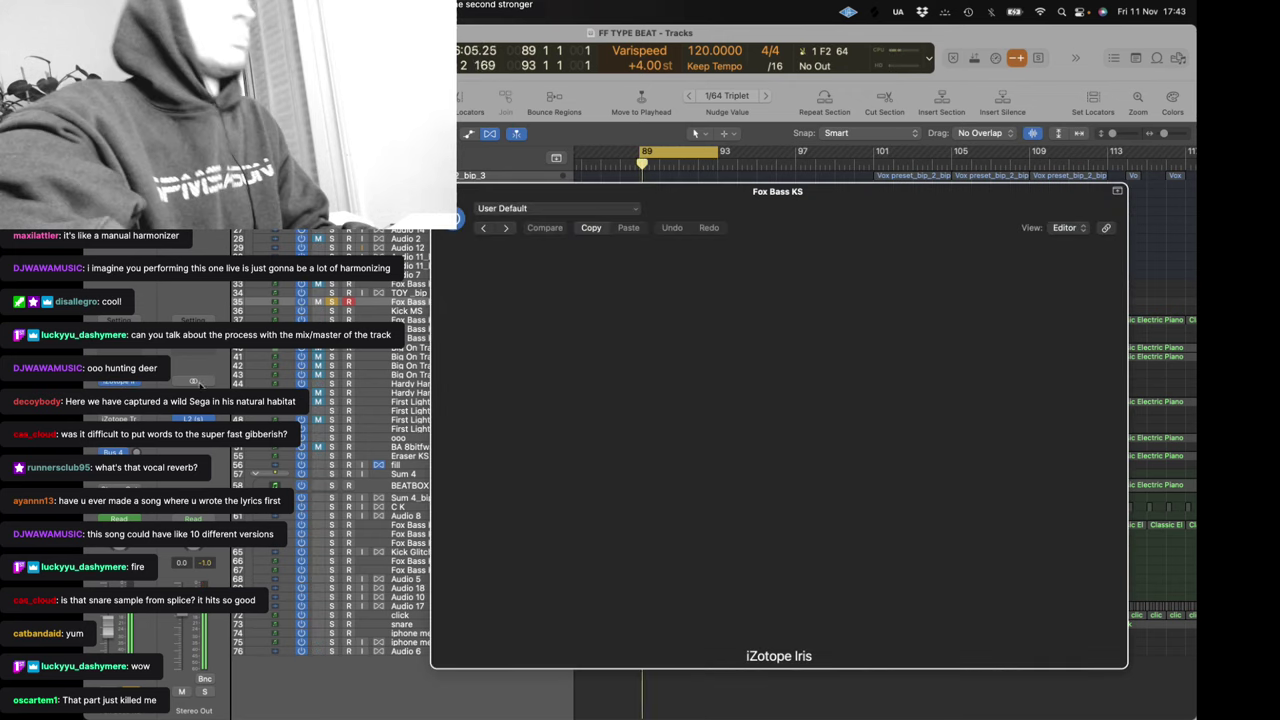
click(441, 191)
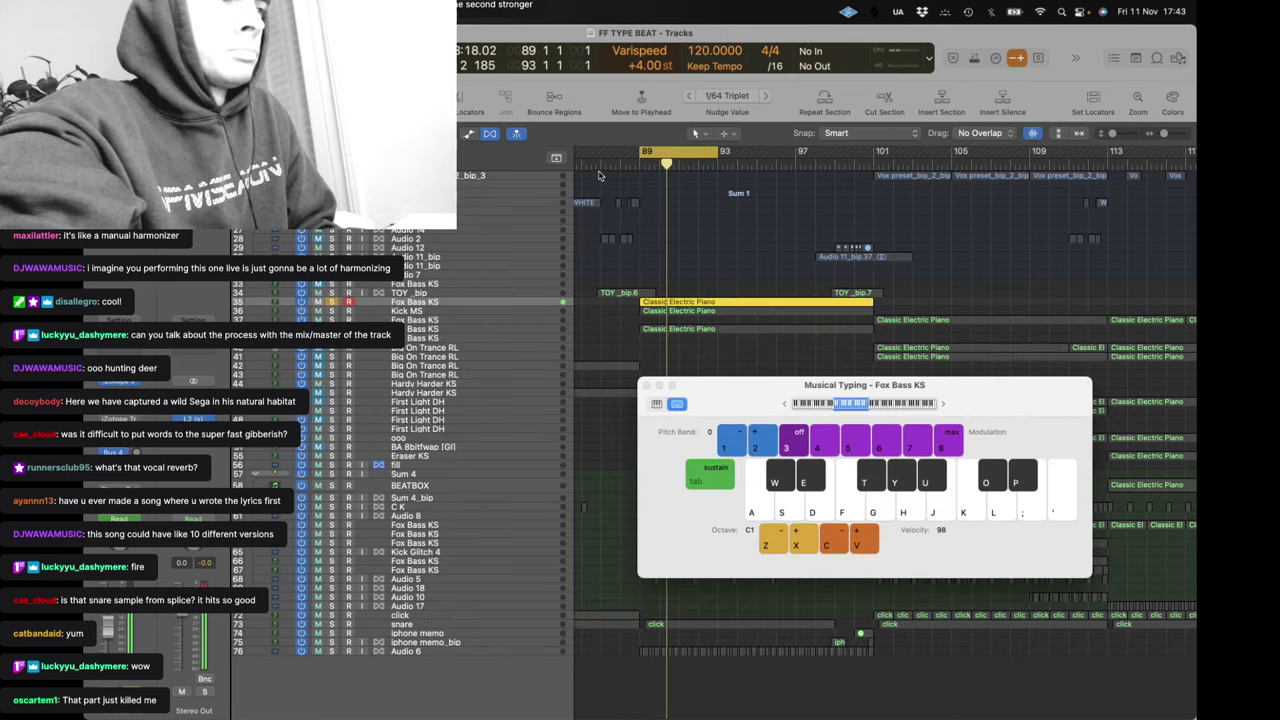
Clear the track 35 solo, turn cycling off and play the full mix through bar 89 without Musical Typing
click(332, 301)
key(c)
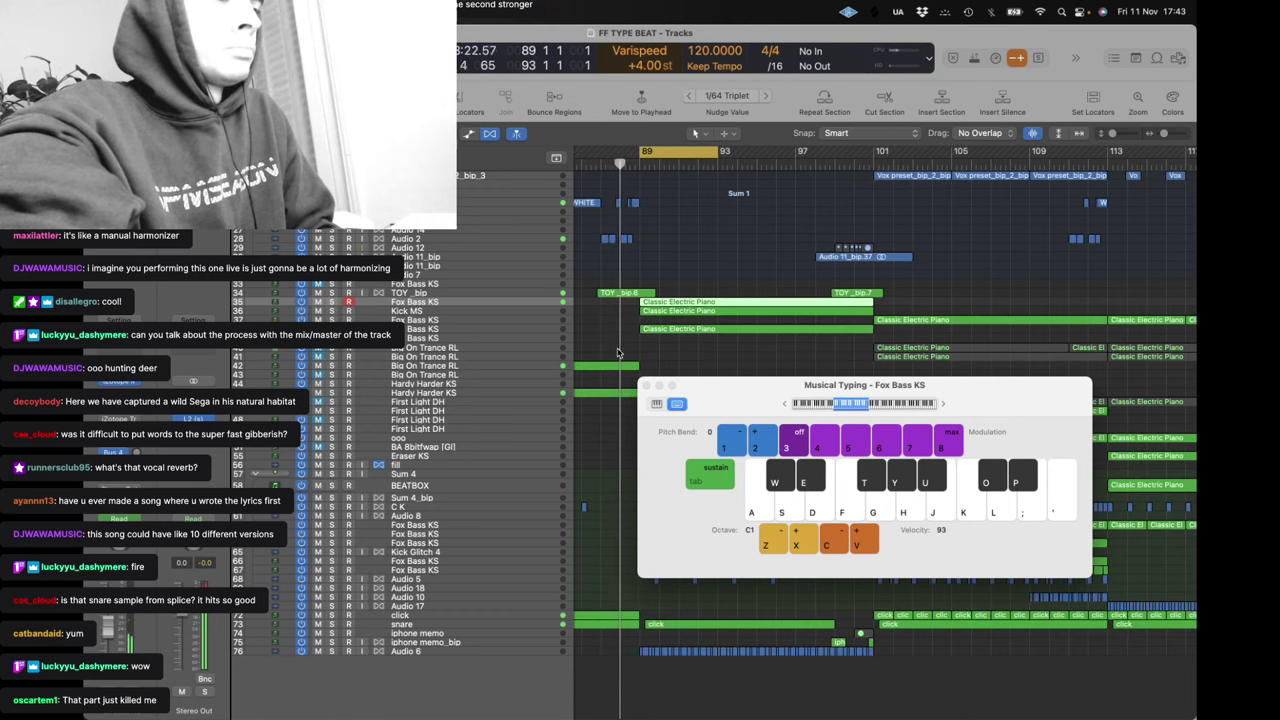
key(super+k)
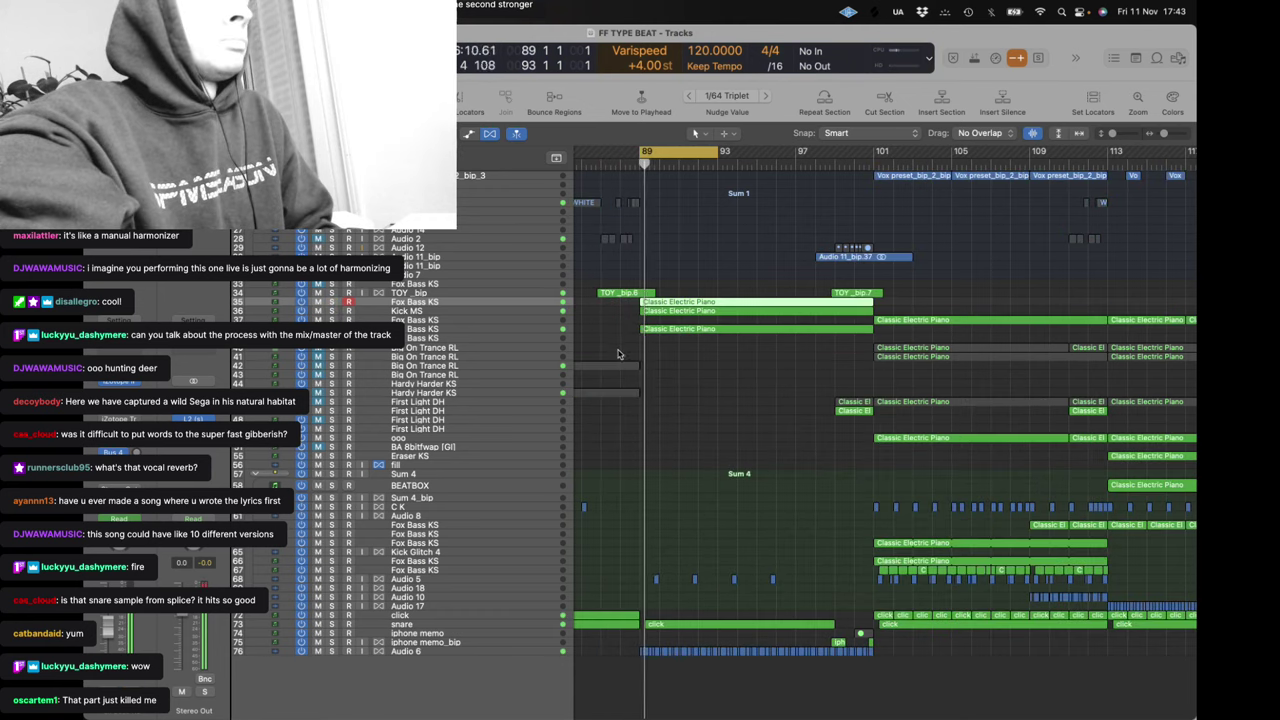
scroll(670, 420, right, 3)
scroll(670, 420, up, 1)
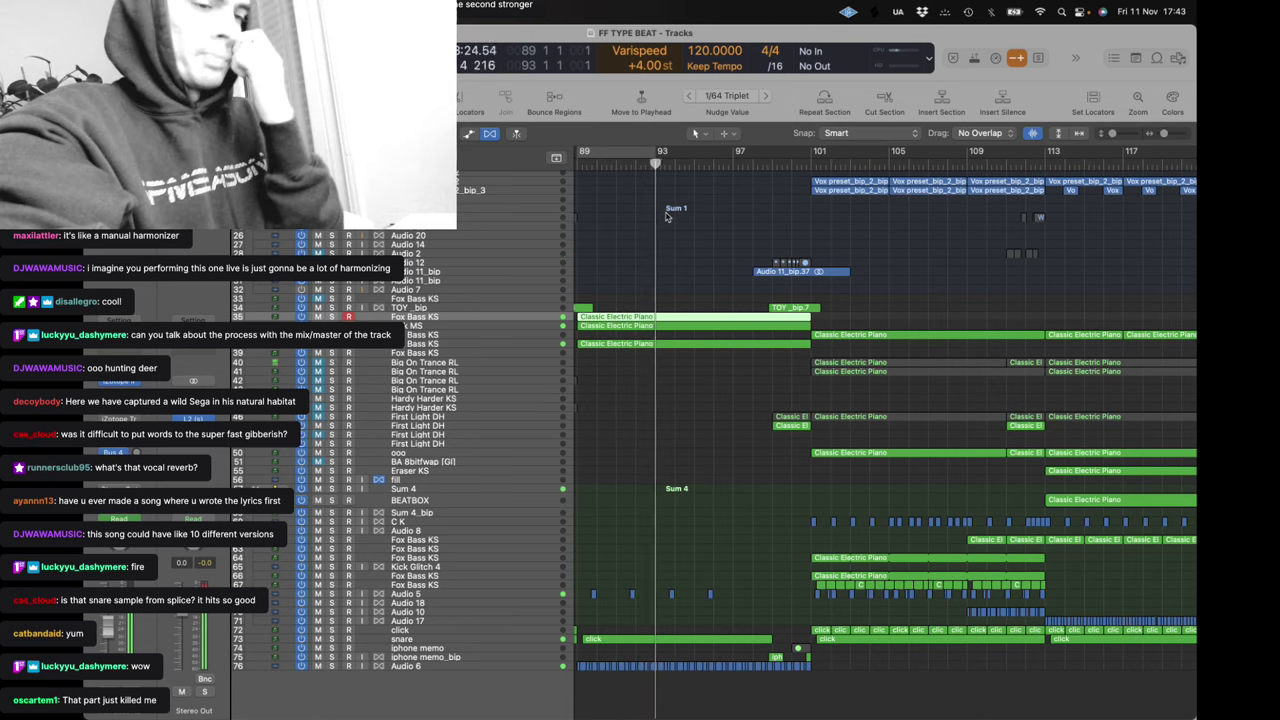
scroll(700, 206, right, 3)
scroll(700, 206, up, 1)
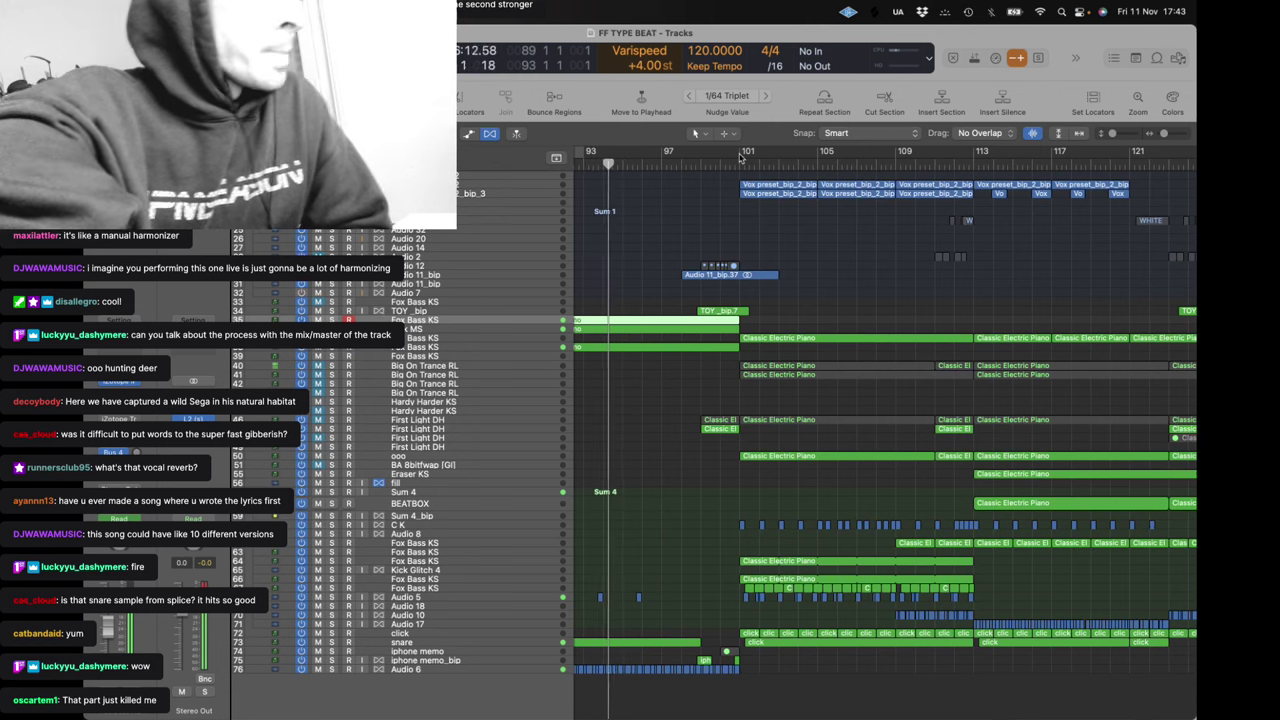
Set the cycle range to bars 101–109 and solo the Fox Bass KS on track 37 during playback
drag(740, 155, 895, 153)
key(space)
key(space)
click(332, 338)
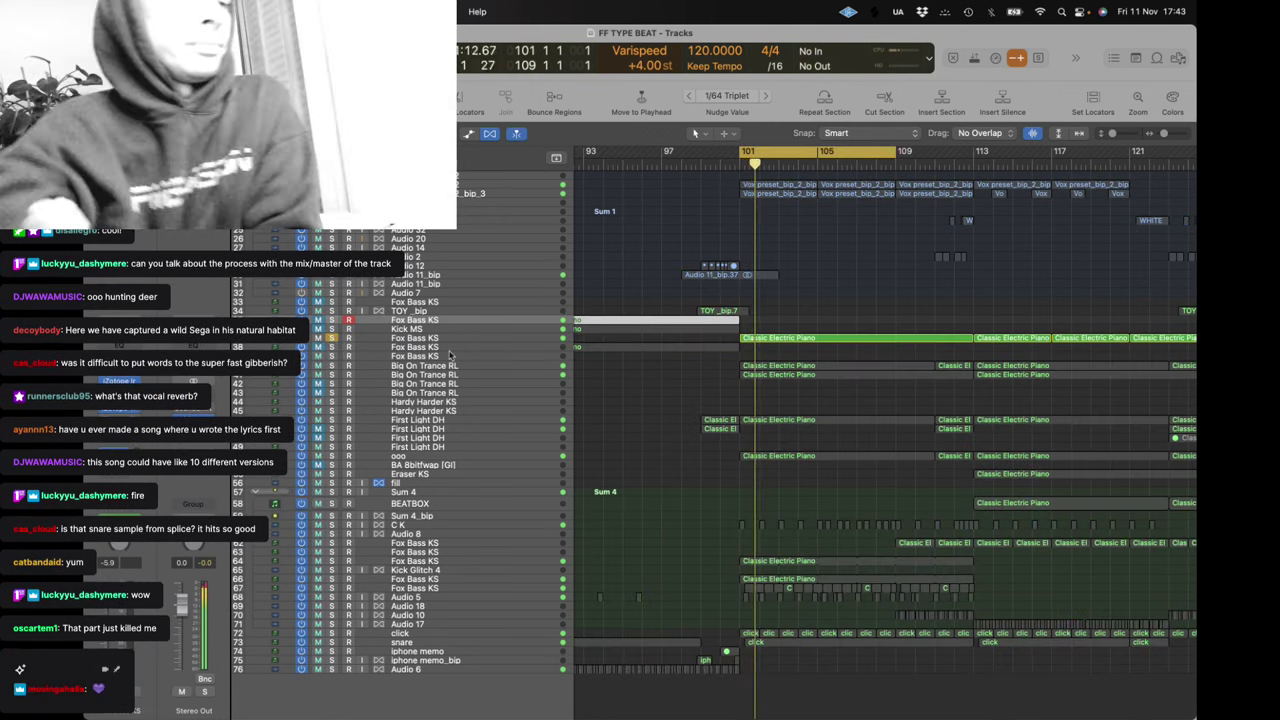
Solo the ooo track alone, comparing it briefly with the first First Light DH track added
click(332, 455)
click(409, 459)
key(space)
scroll(651, 411, right, 3)
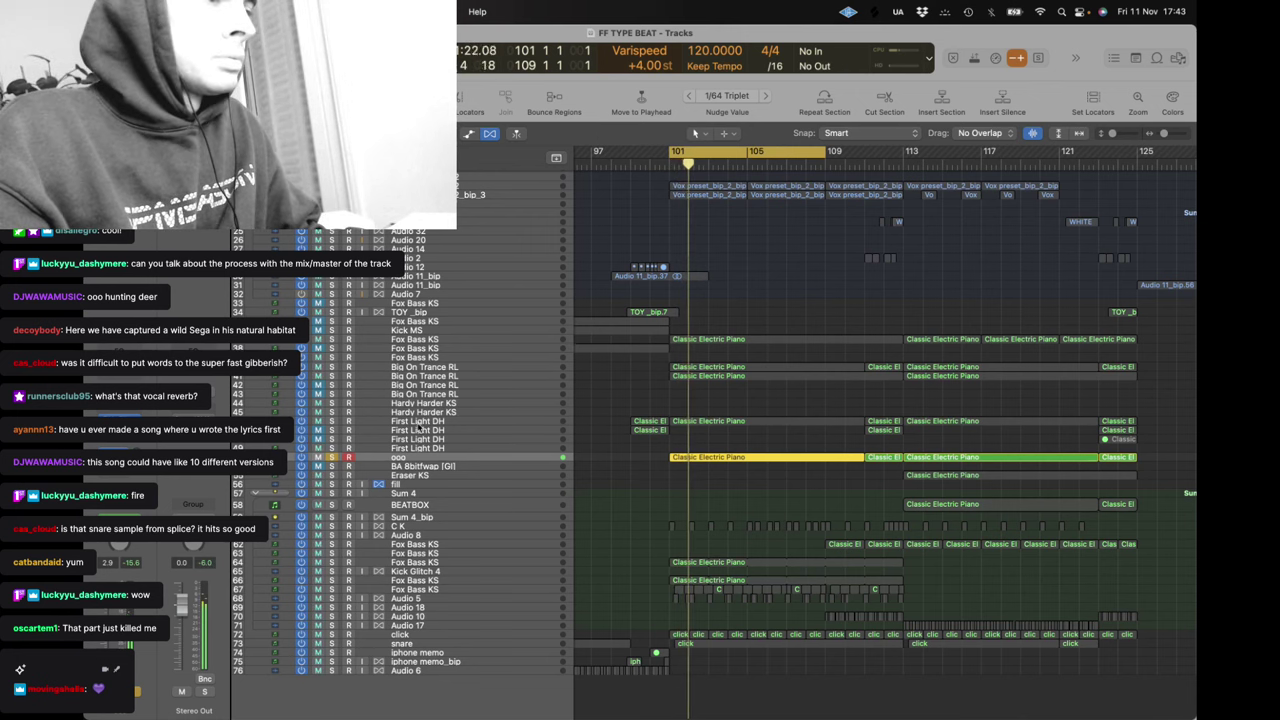
click(332, 421)
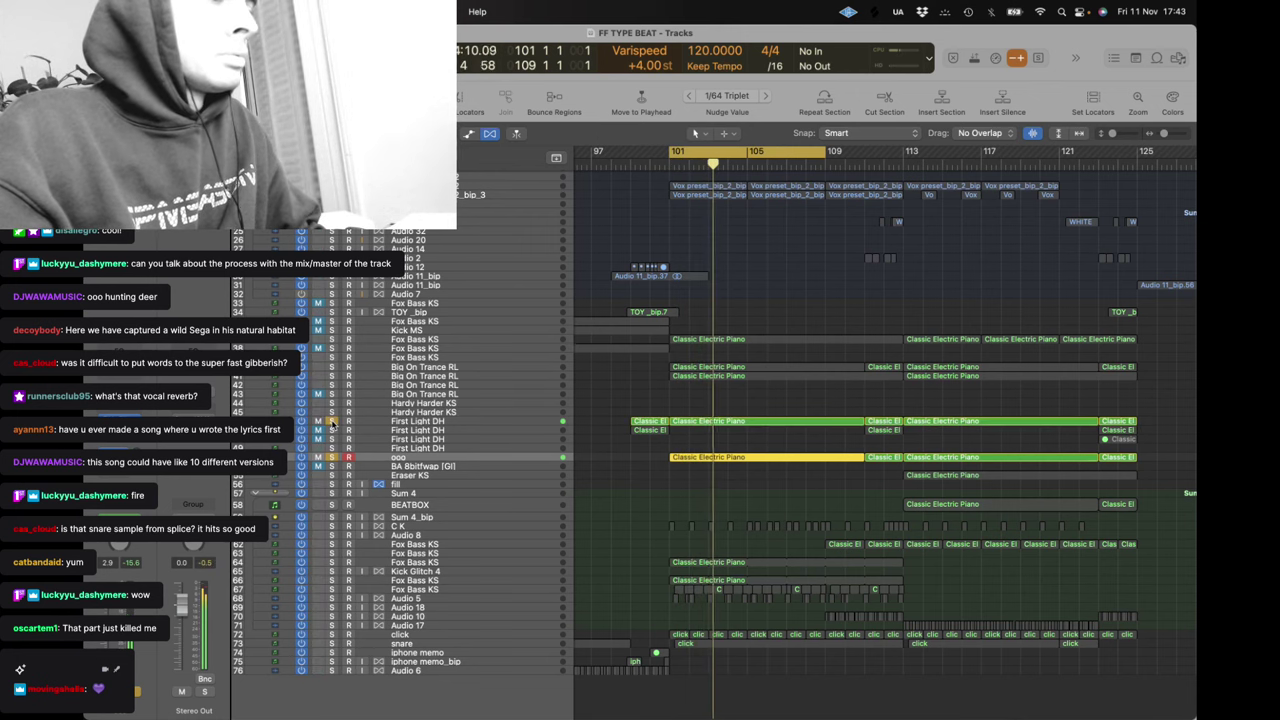
click(332, 421)
Extend the end of the cycle range to bar 123 and survey the surrounding arrangement
scroll(771, 182, right, 3)
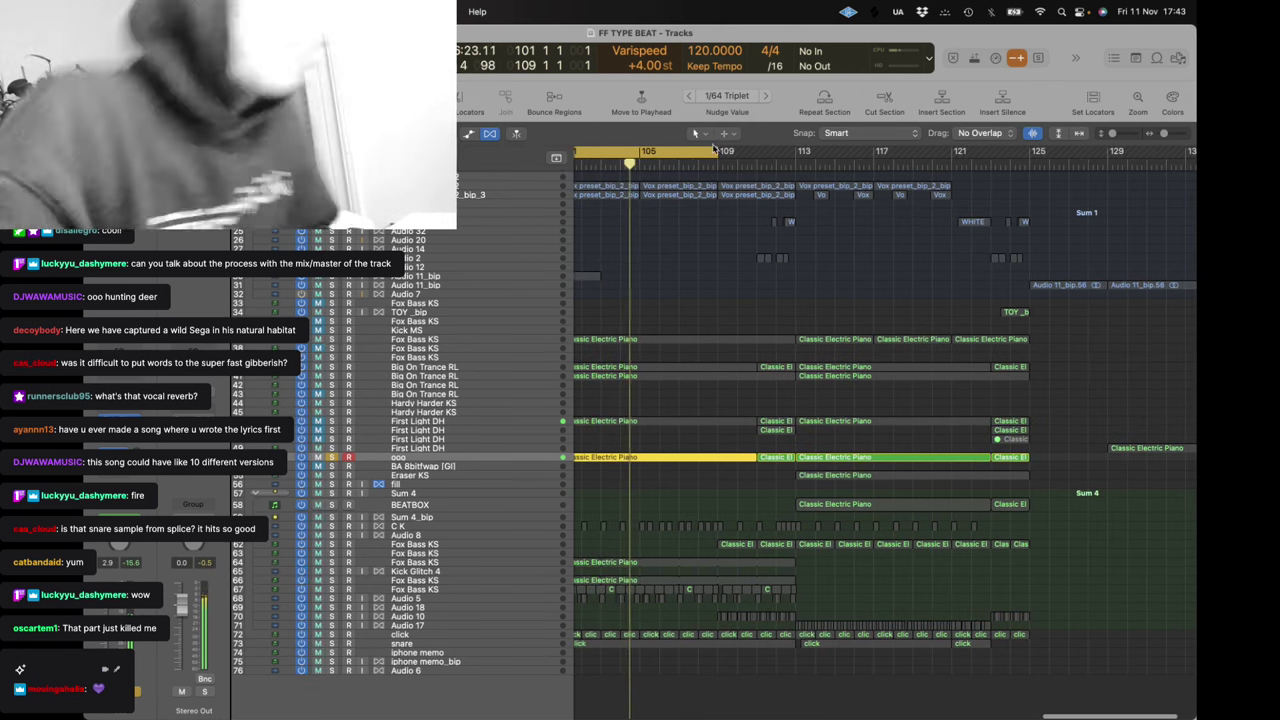
drag(718, 154, 993, 211)
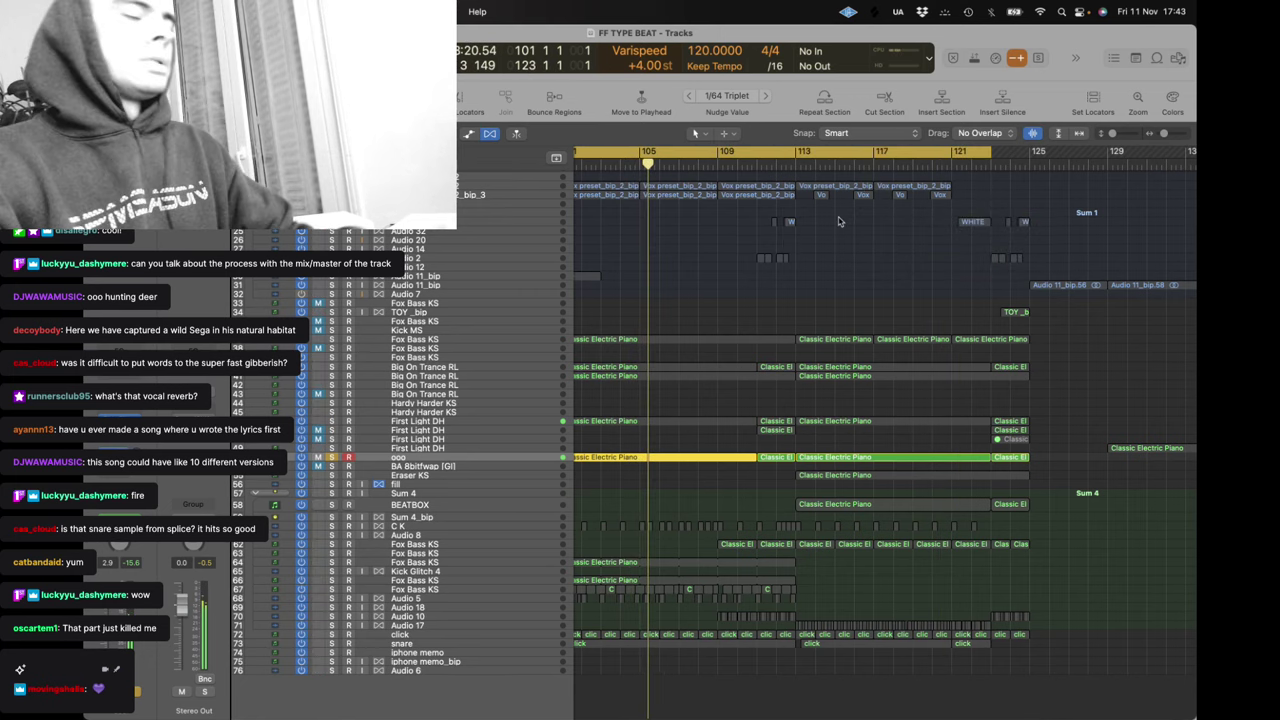
scroll(1144, 160, down, 3)
scroll(1003, 306, right, 1)
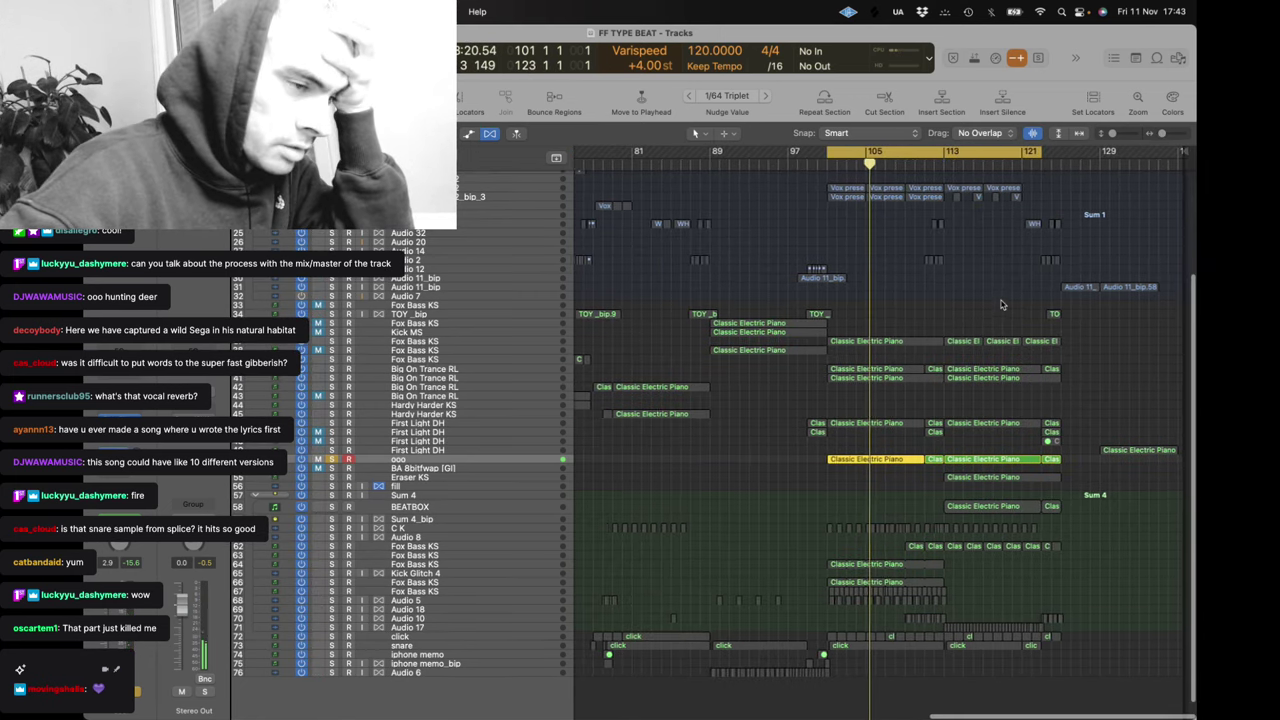
scroll(1003, 306, left, 1)
key(super+Right)
scroll(934, 389, right, 5)
scroll(934, 389, right, 2)
scroll(934, 389, left, 1)
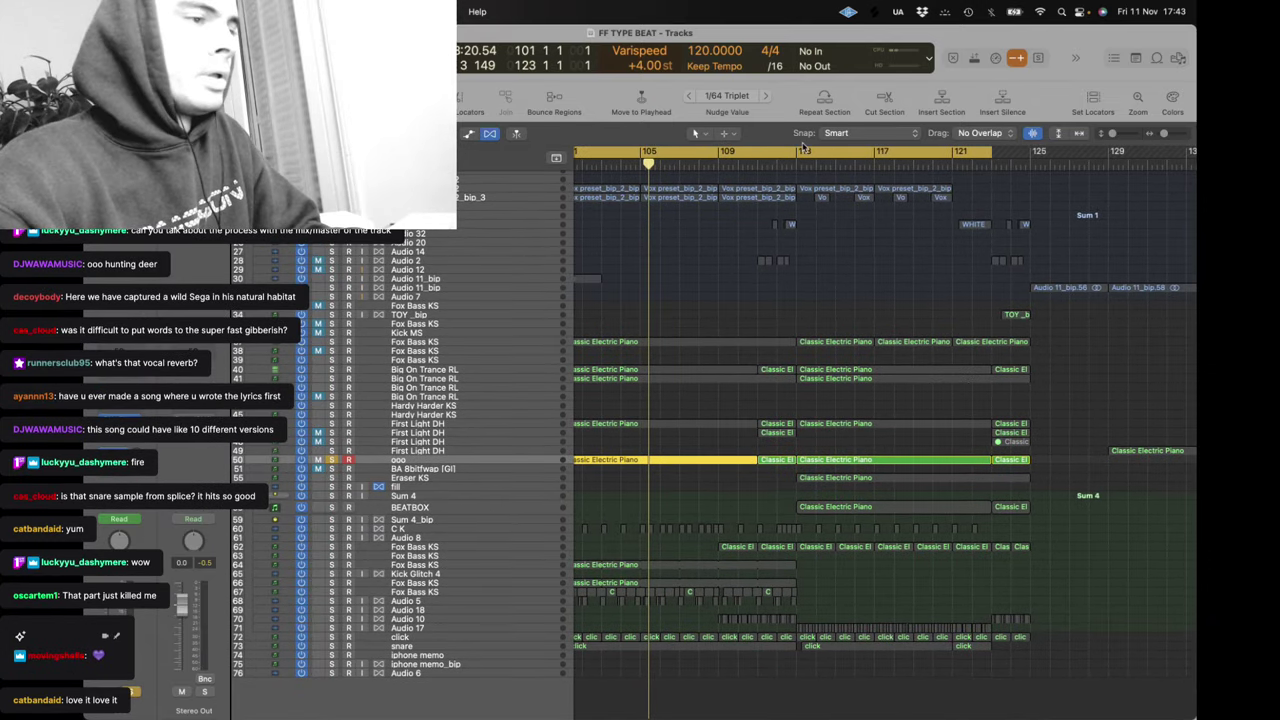
Set the cycle range to bars 113–125 and briefly audition Sum 4 alongside the soloed ooo track
drag(796, 150, 1030, 197)
key(s)
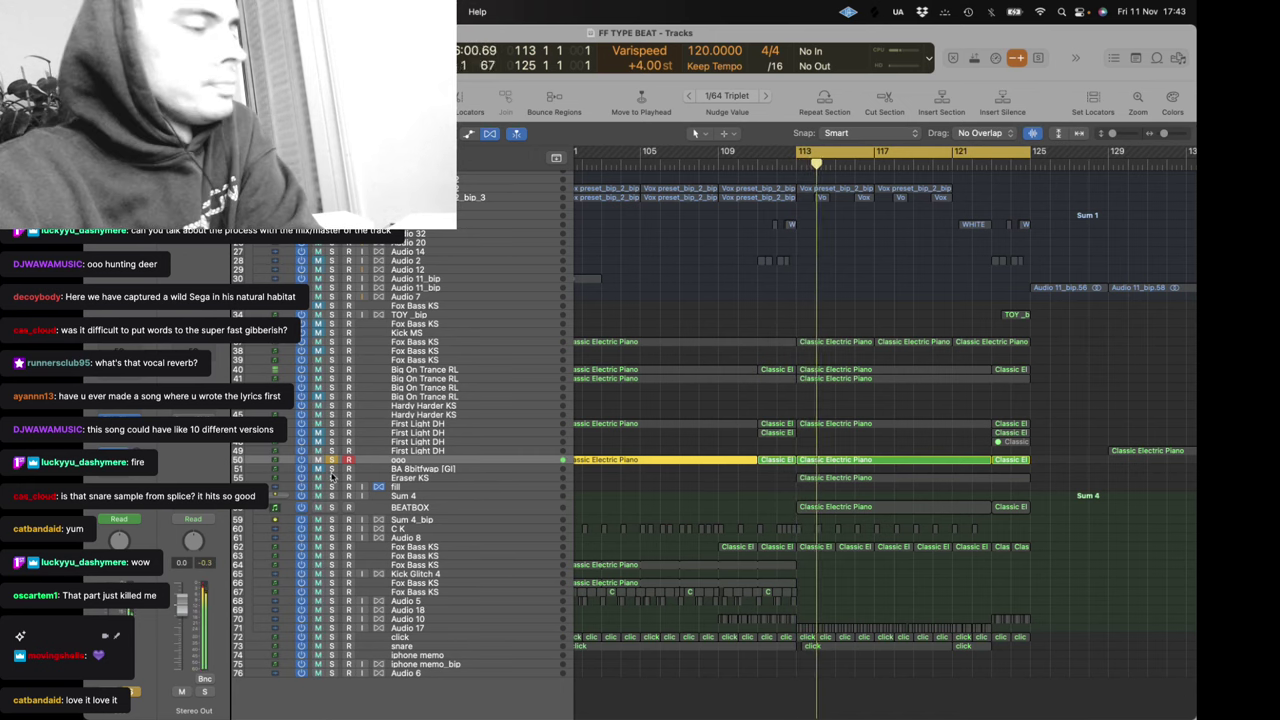
scroll(620, 550, right, 4)
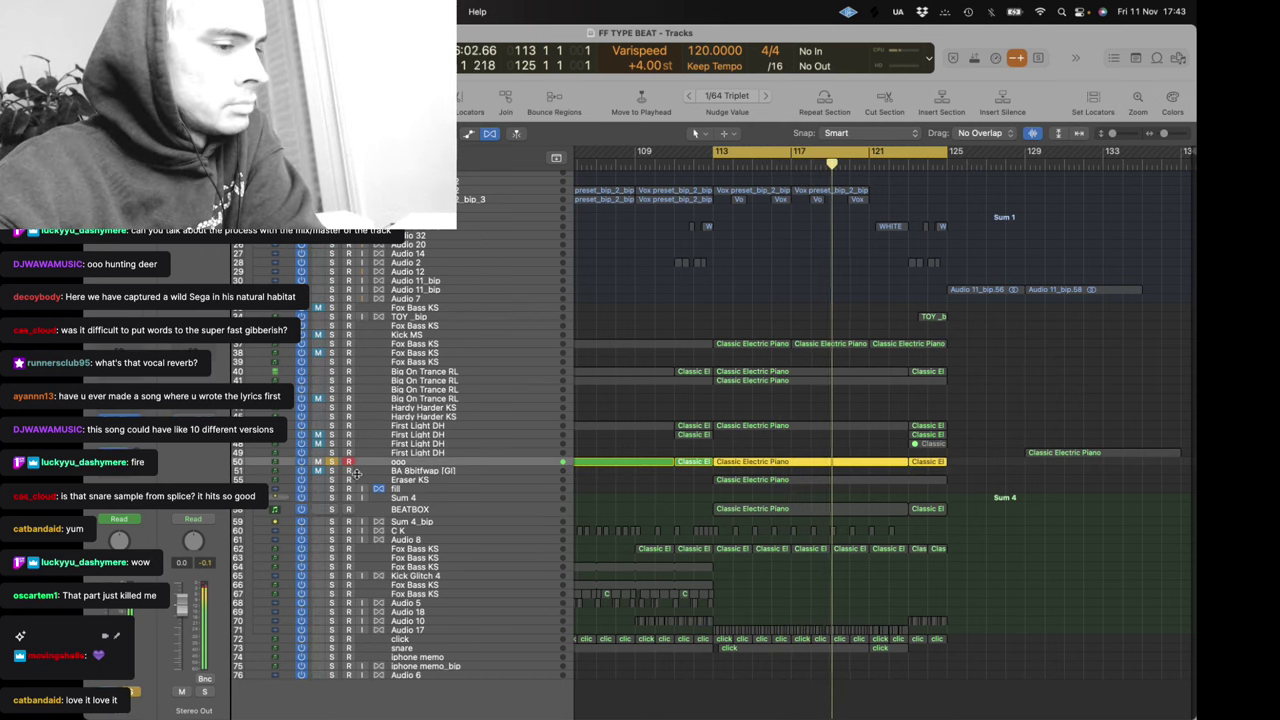
click(331, 497)
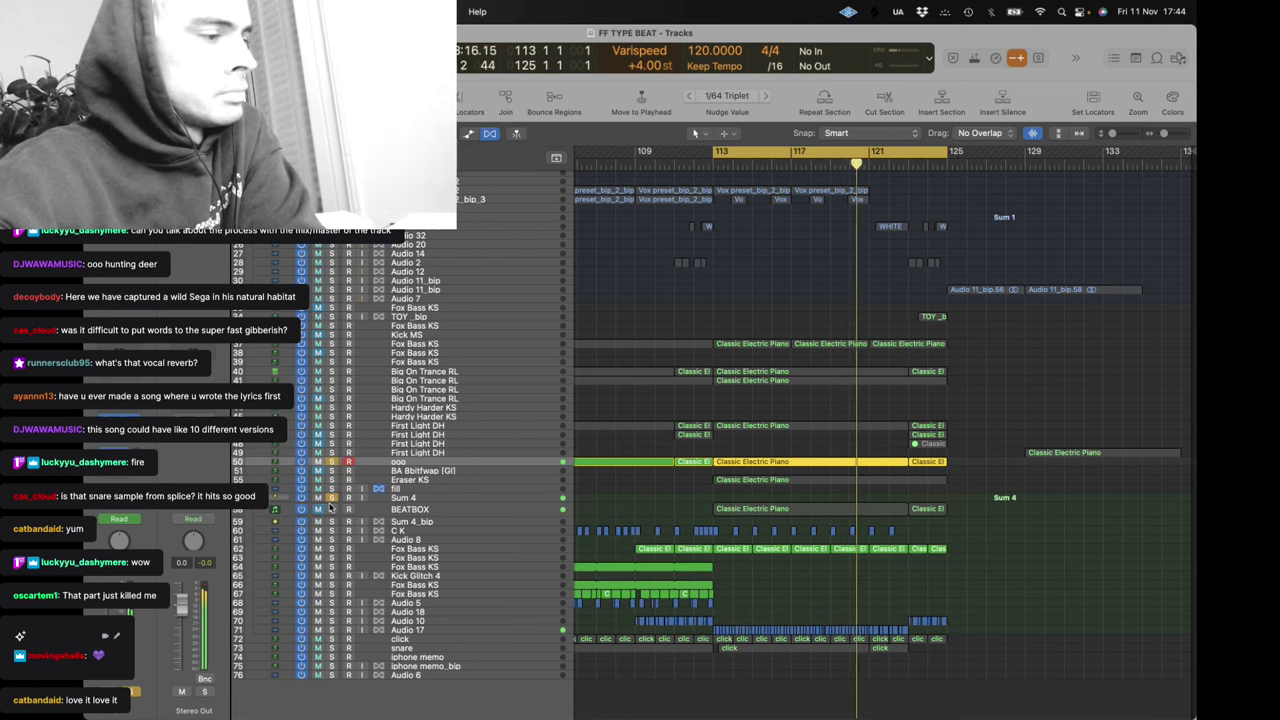
click(331, 497)
Add BA 8bitfwap [GI], the tracks from First Light DH up to Big On Trance RL, and track 37 Fox Bass KS to the solo
click(331, 471)
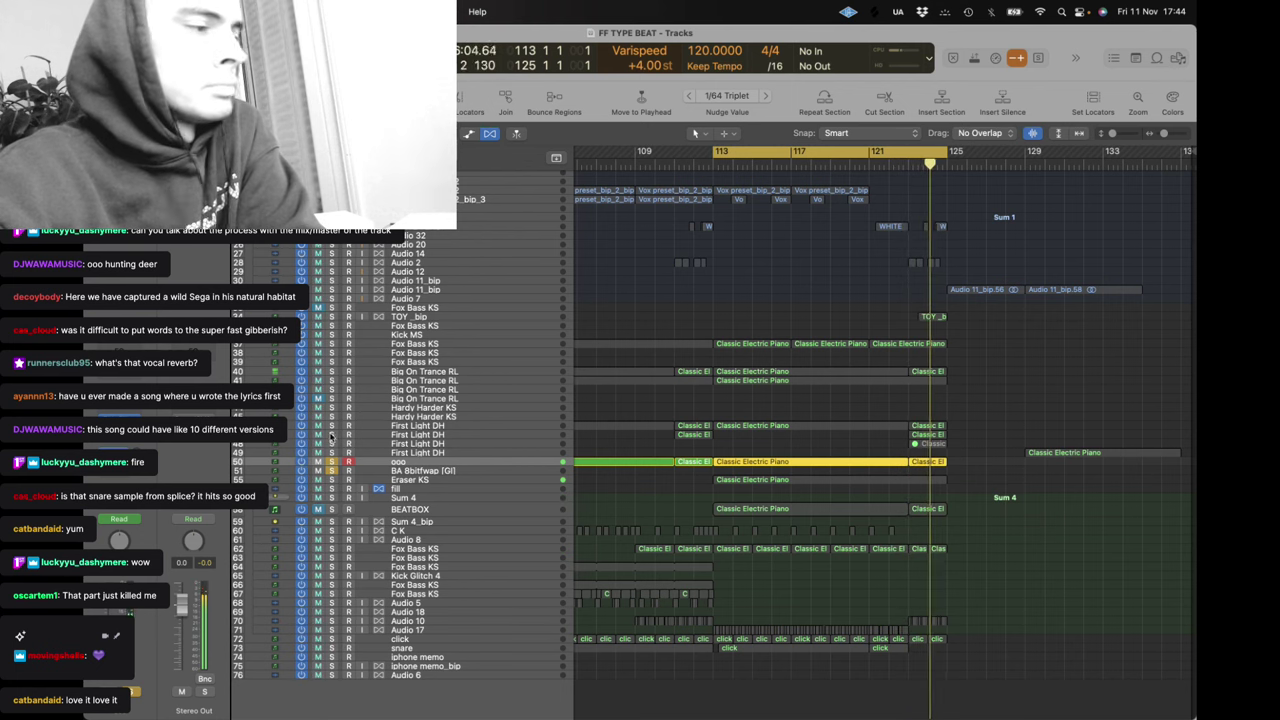
drag(332, 426, 335, 374)
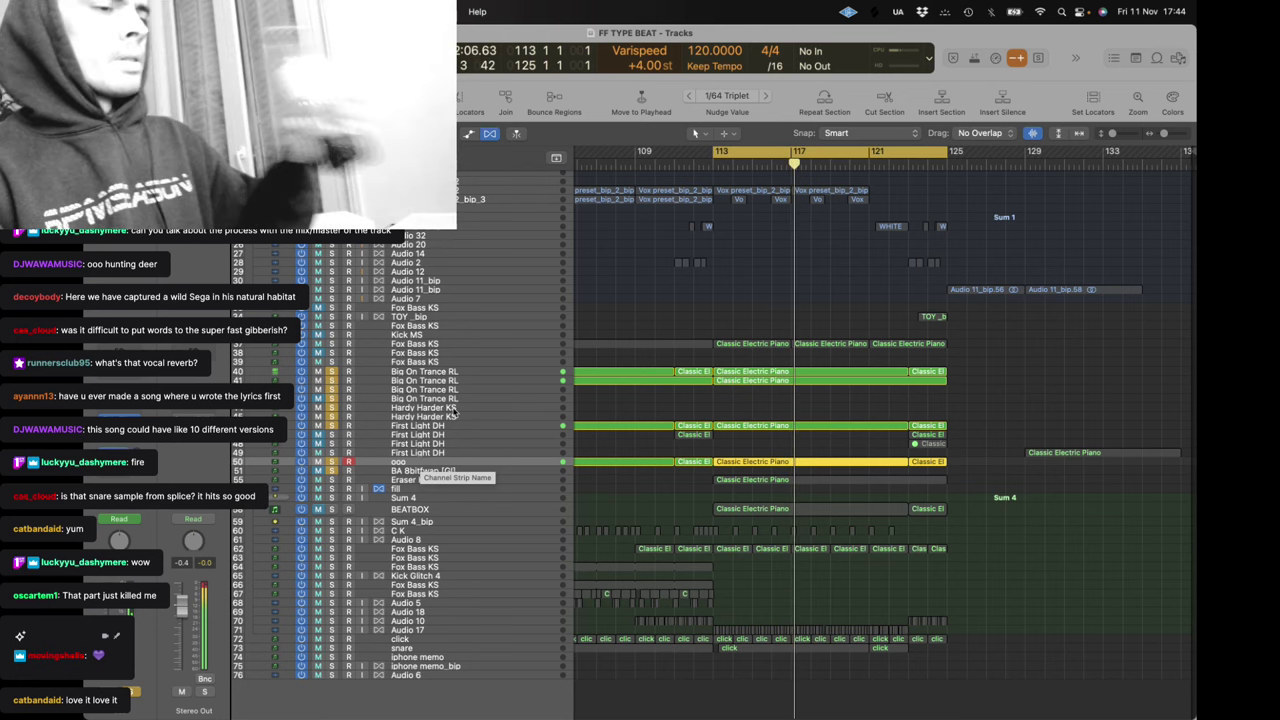
click(332, 345)
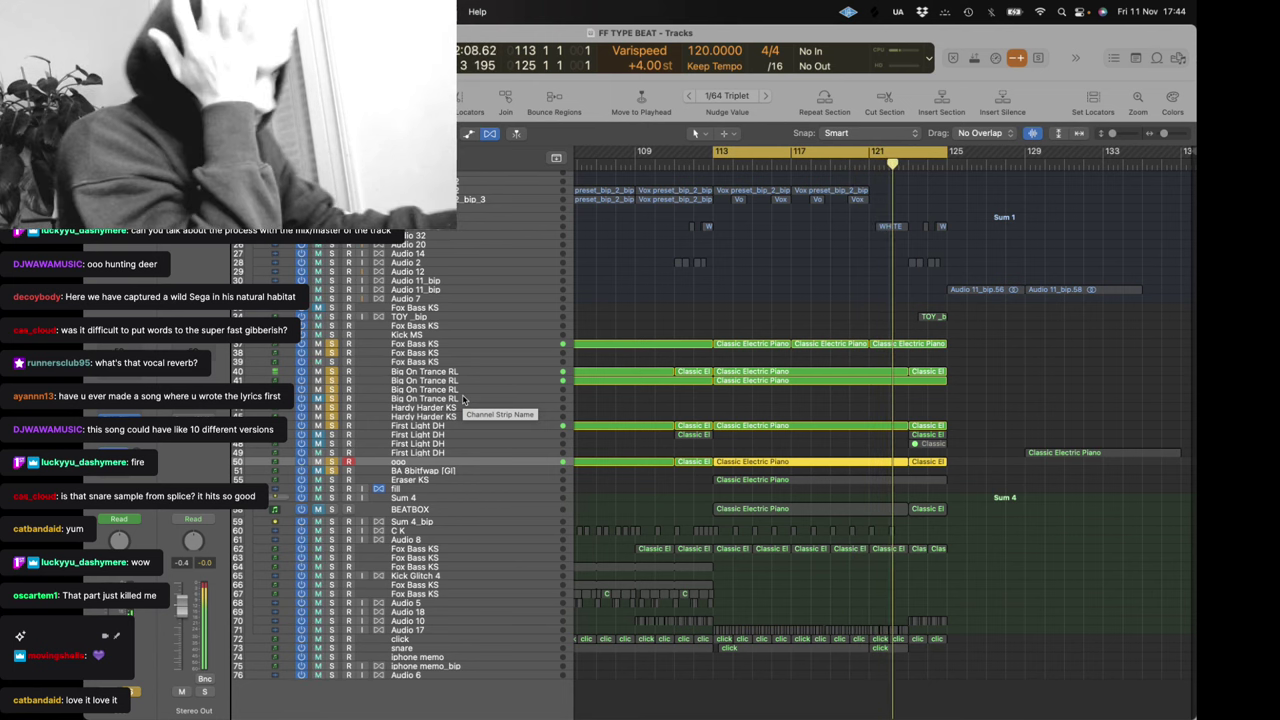
Deselect the ooo regions and add the Vox preset_bip_2 and Vox preset_bip_2_bip_3 tracks with the bar 101–121 vocals to the solo
scroll(612, 487, left, 2)
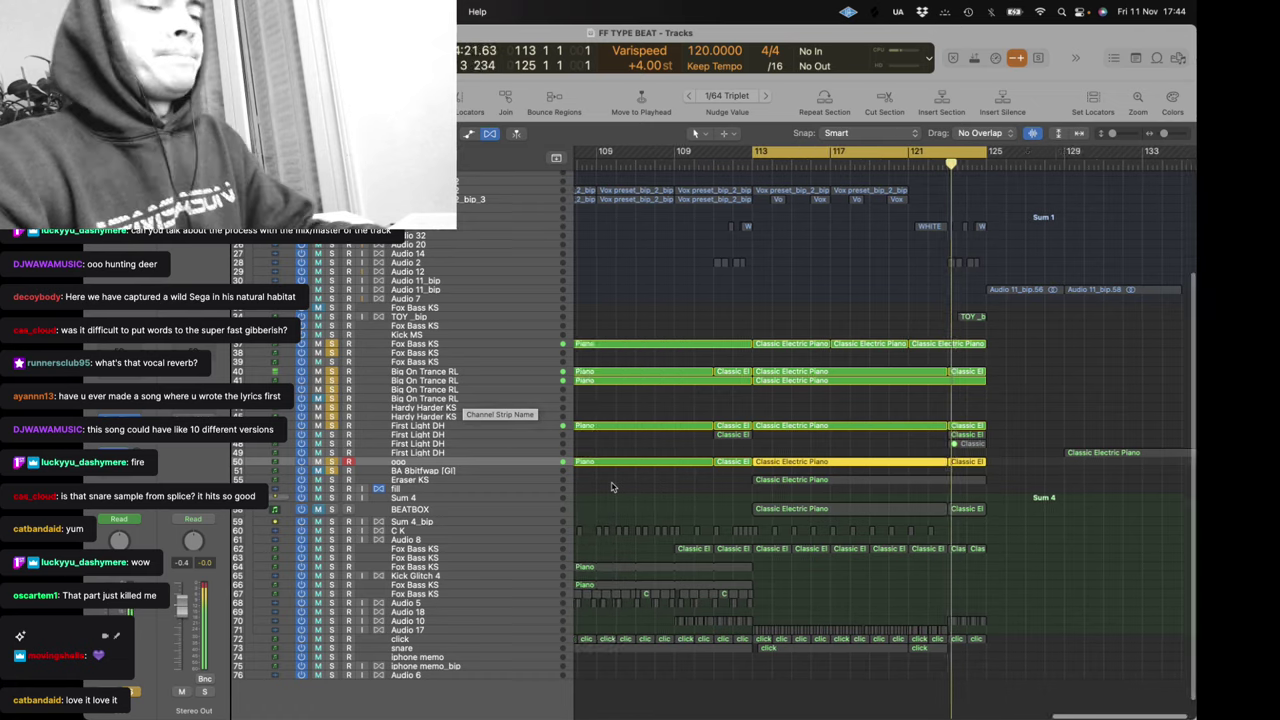
scroll(612, 487, left, 3)
scroll(668, 517, right, 5)
click(858, 304)
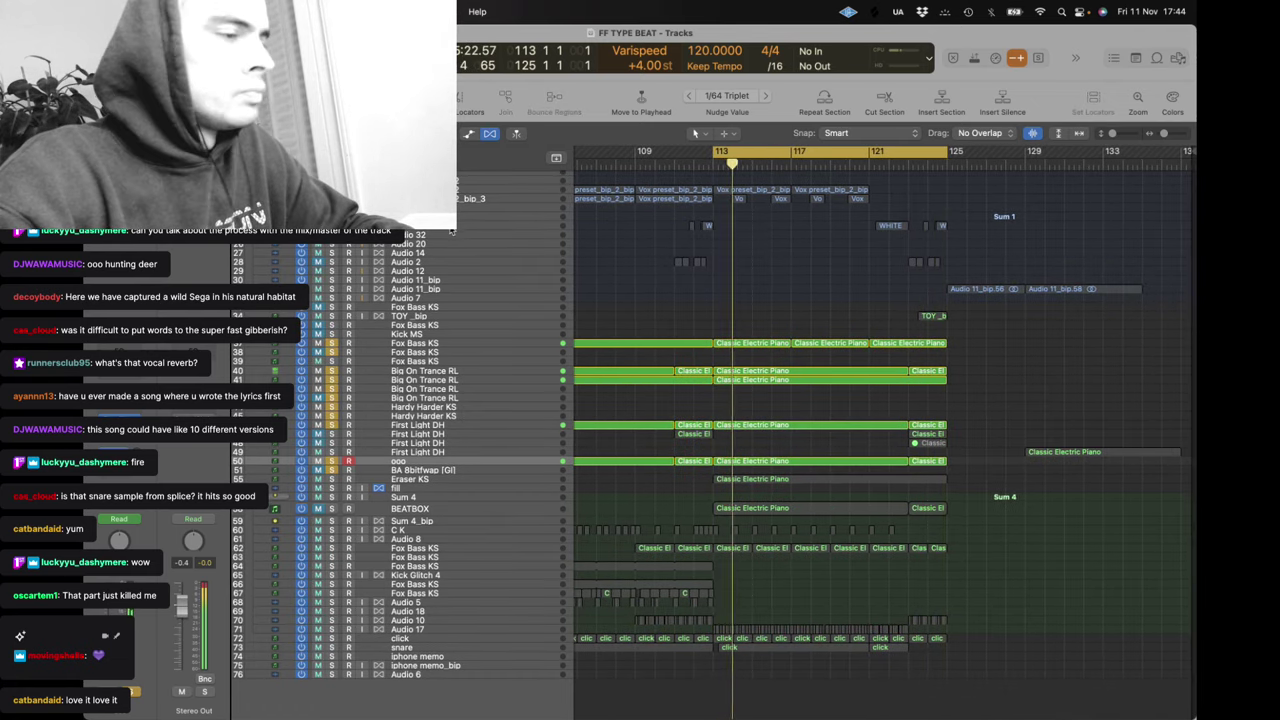
scroll(338, 288, up, 5)
scroll(338, 288, left, 3)
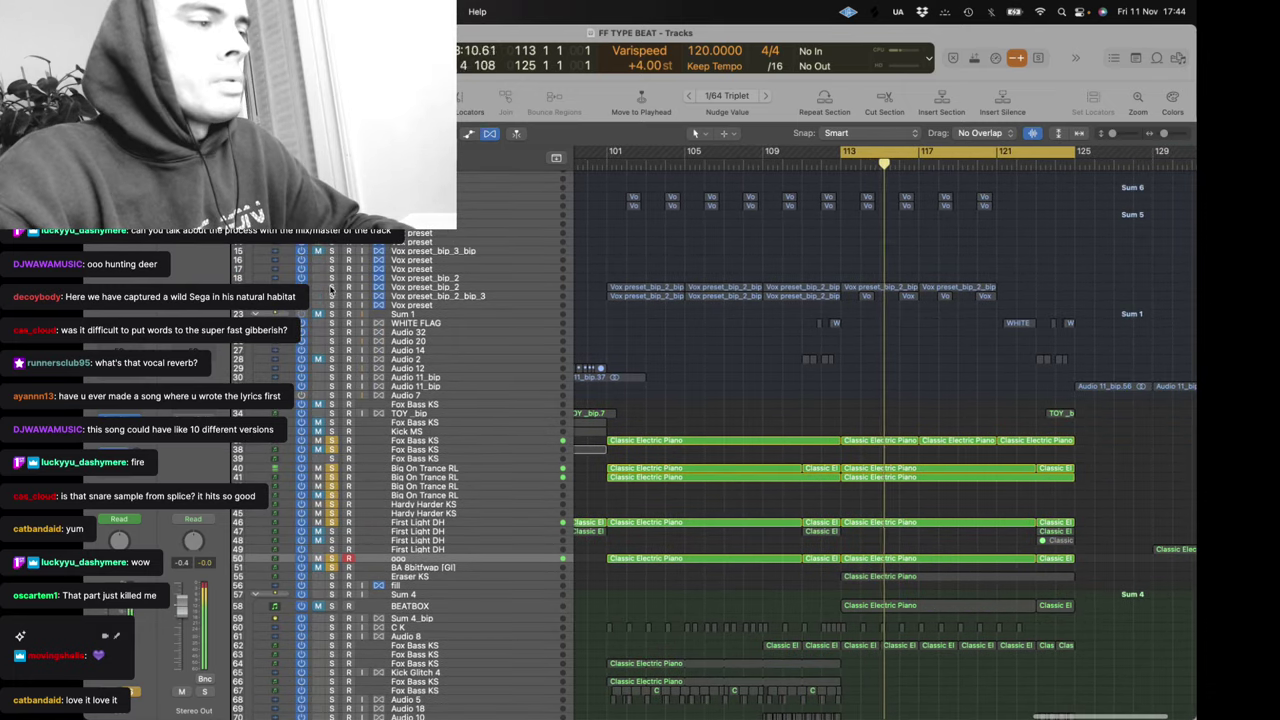
click(331, 287)
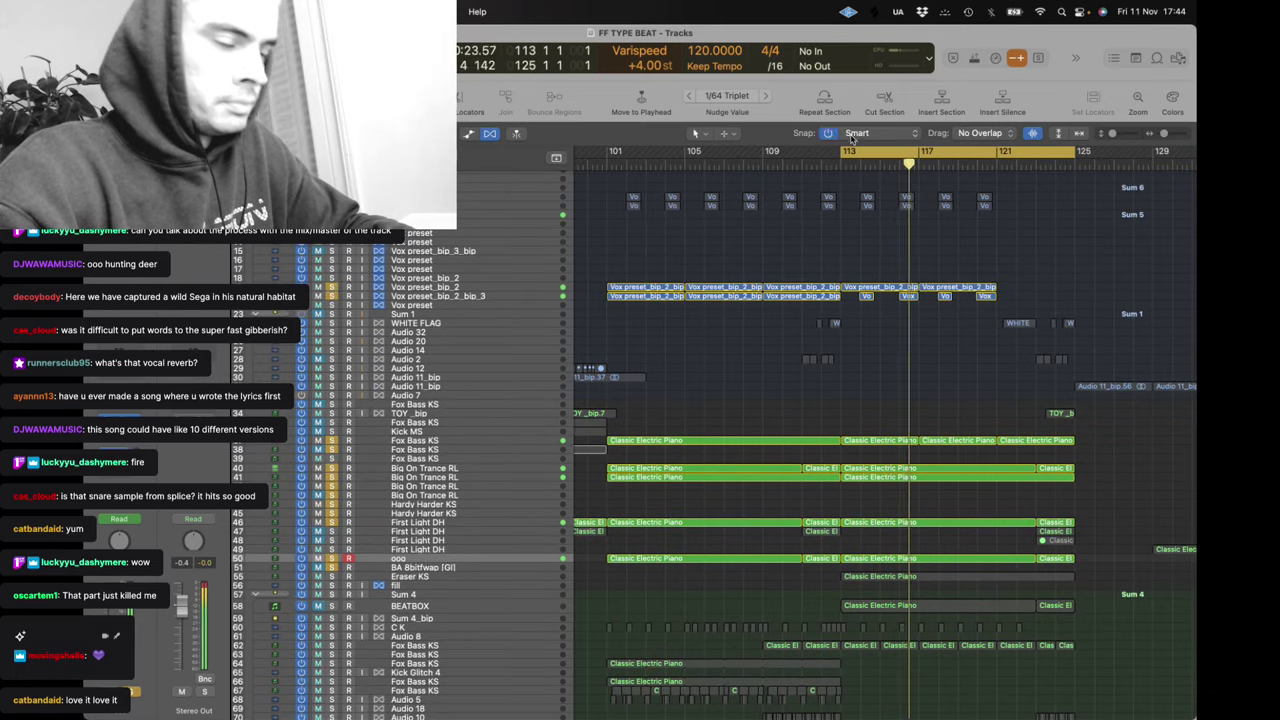
Extend the cycle range back to bar 101 and add the Eraser KS track and the Sum 4 drum tracks to the solo
drag(842, 151, 607, 152)
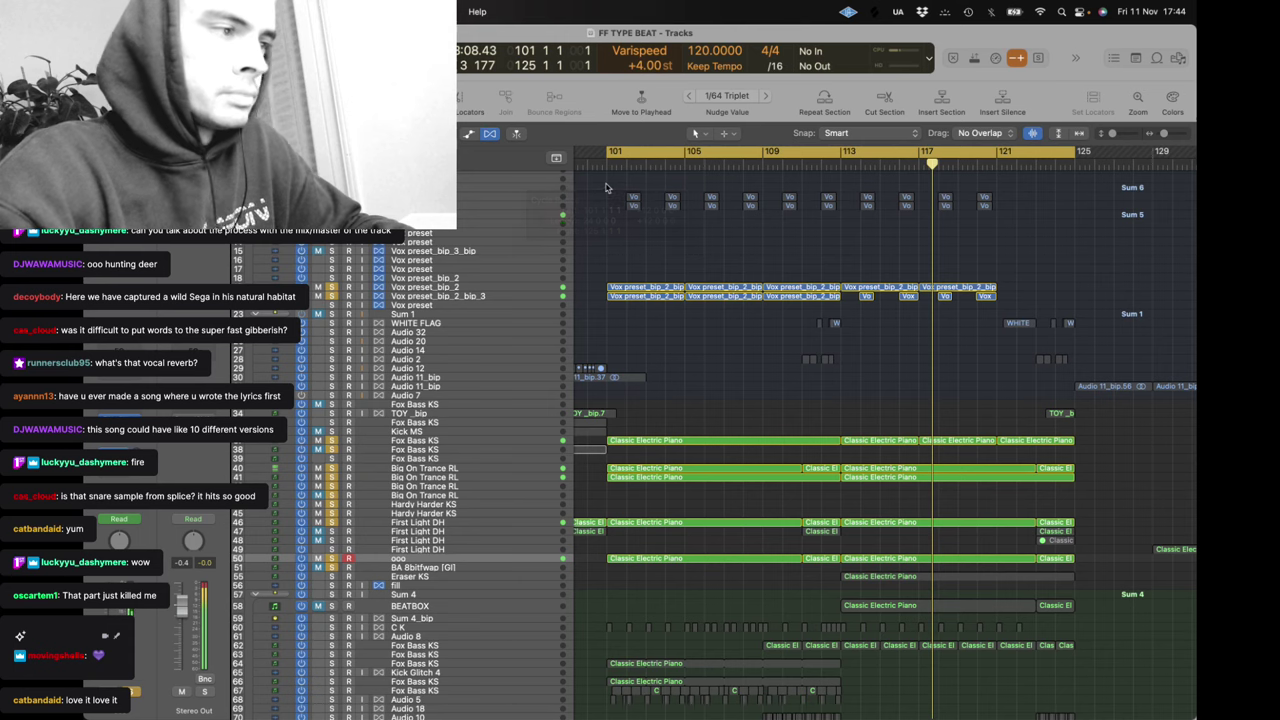
scroll(330, 521, down, 5)
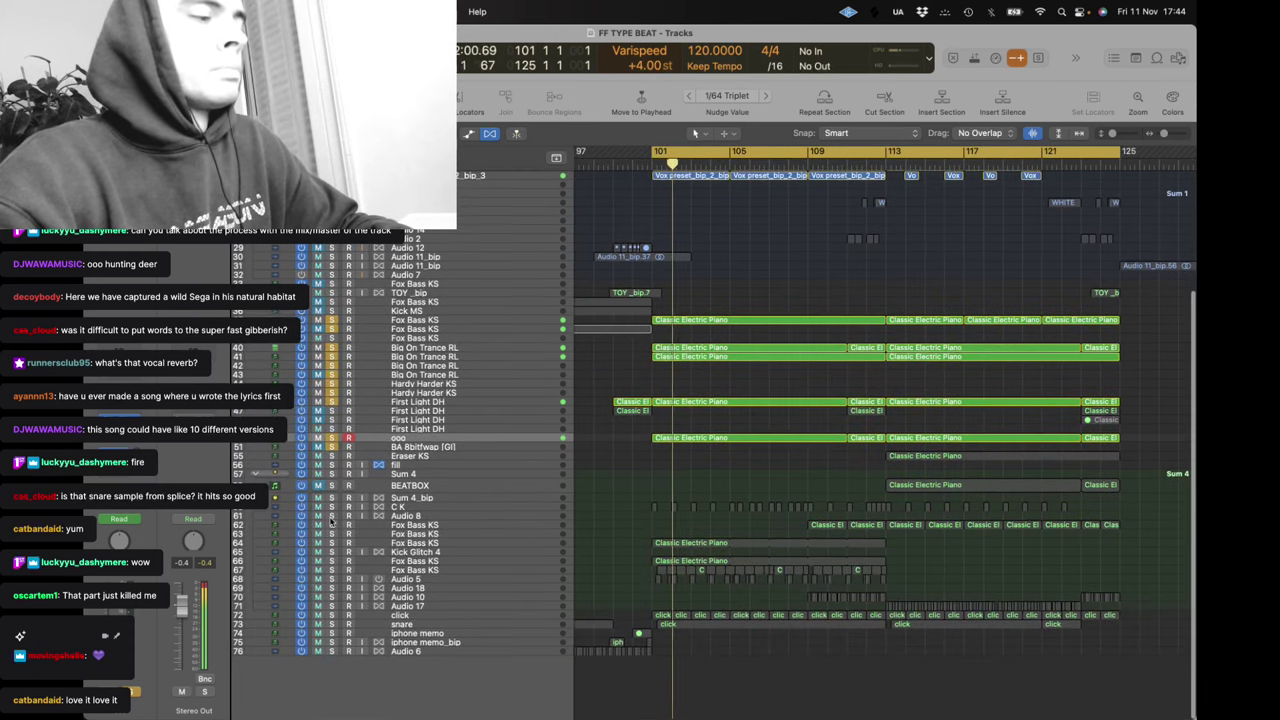
mouse_move(331, 517)
mouse_down()
mouse_move(331, 624)
mouse_move(330, 453)
mouse_up()
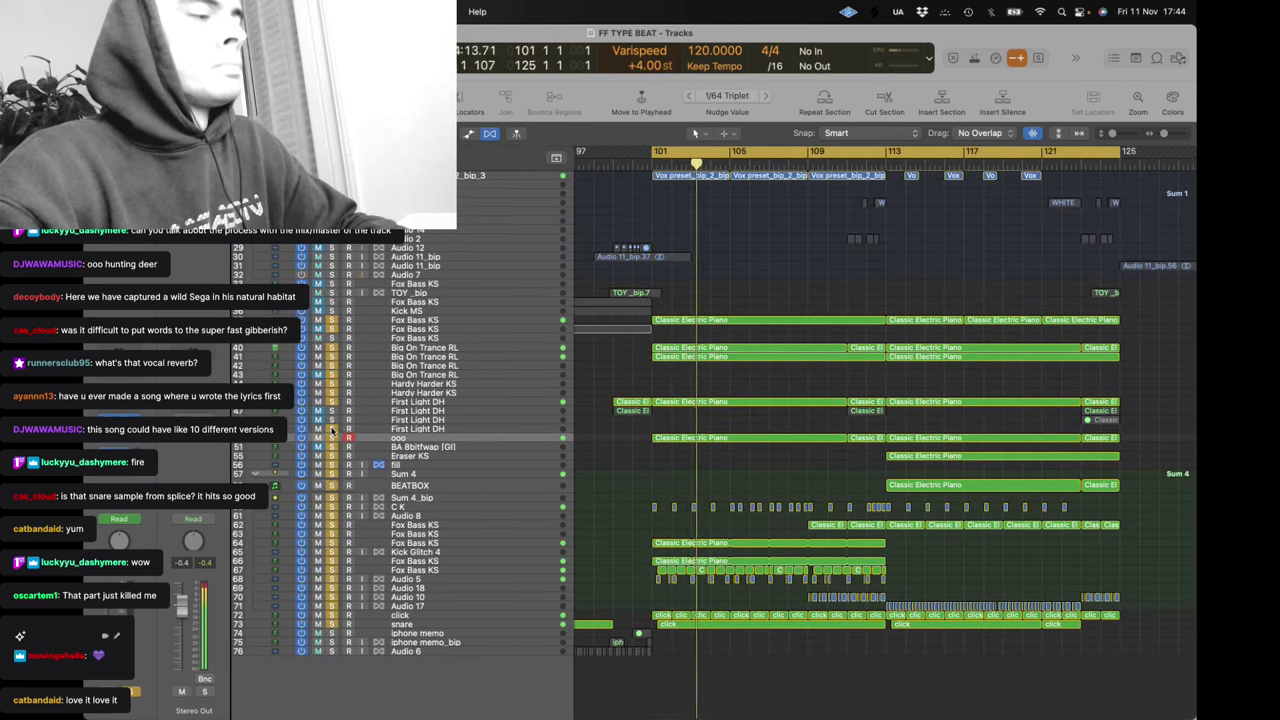
Clear all solos and play the full mix from the start of the bar 101–125 section
alt+click(332, 430)
scroll(662, 358, up, 5)
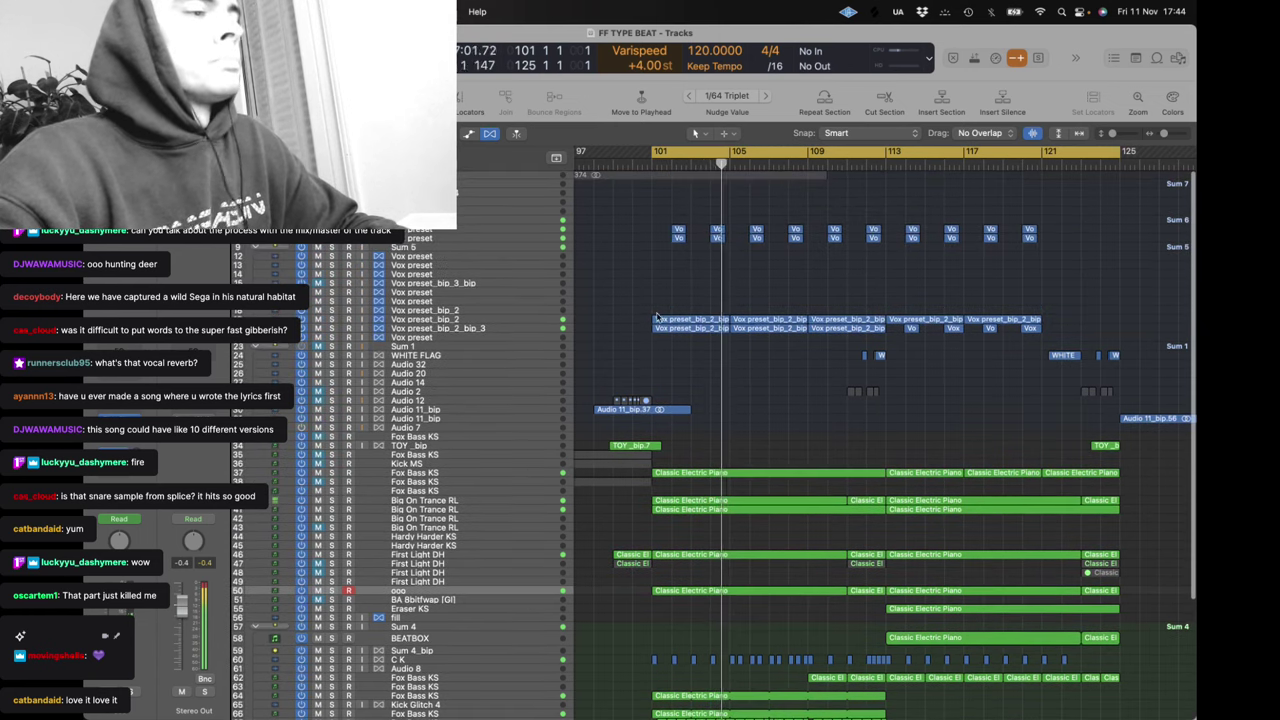
click(618, 163)
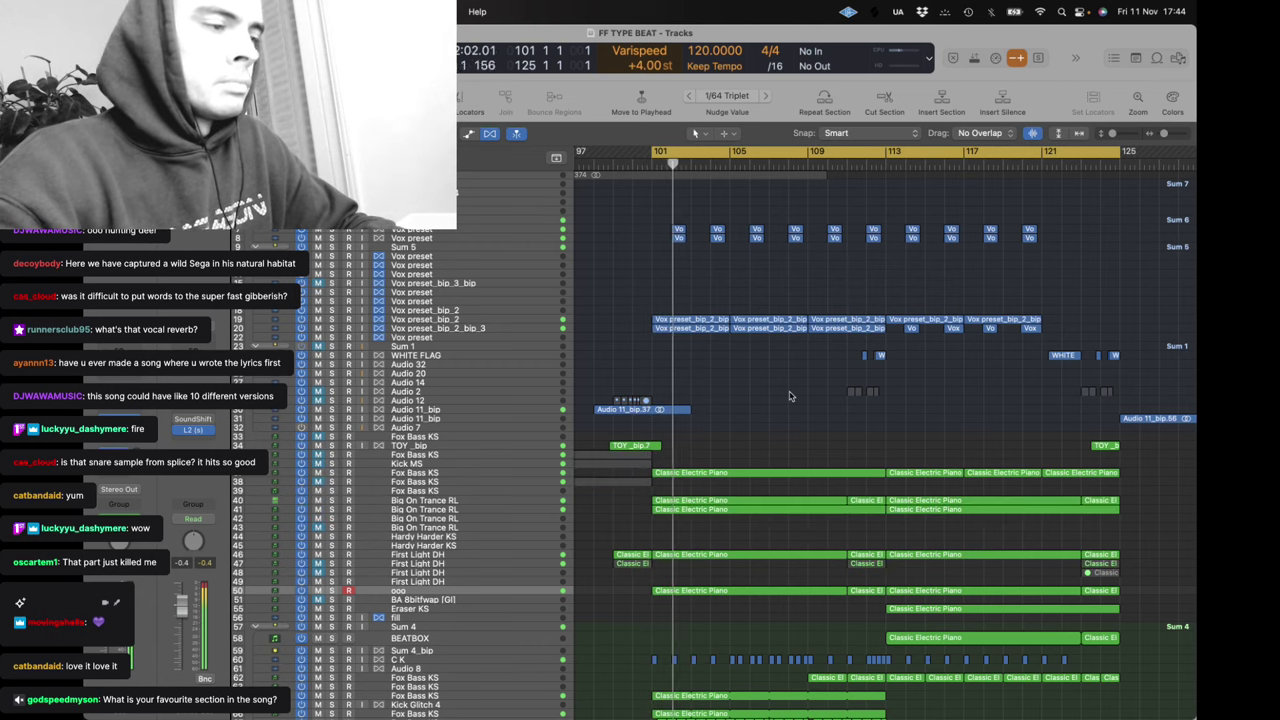
scroll(789, 396, down, 5)
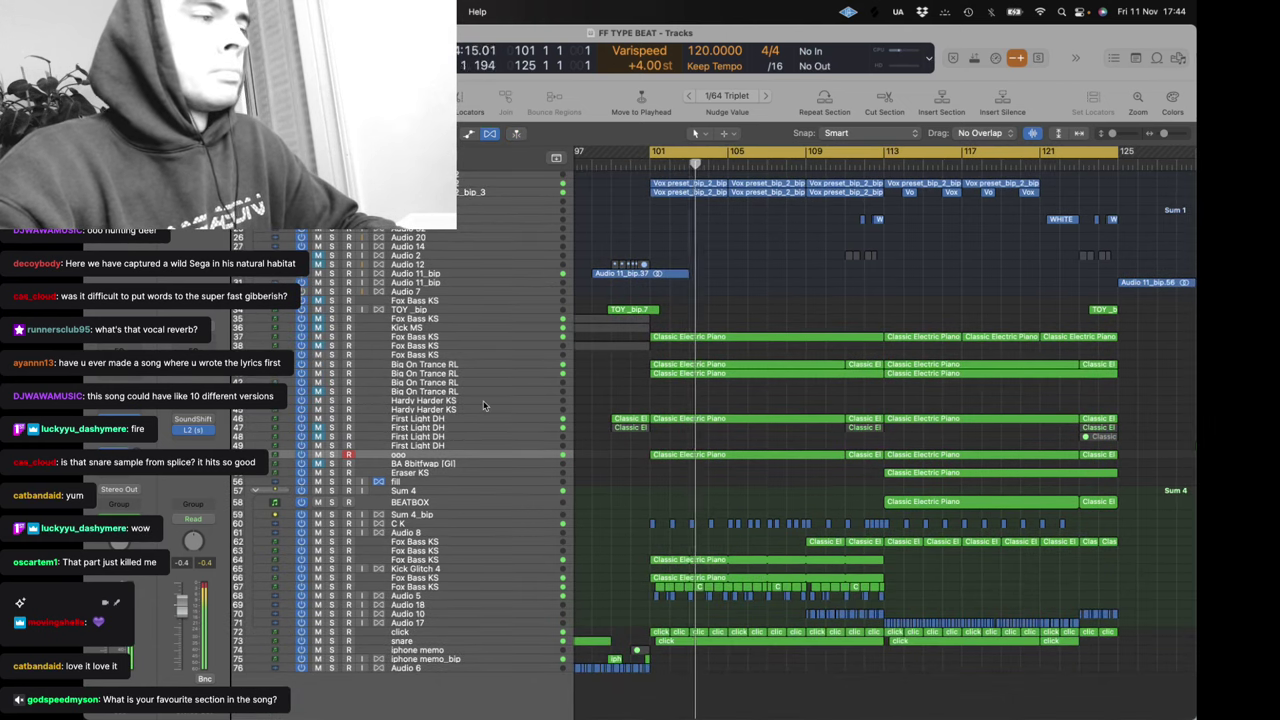
Solo the ooo track, adding track 46 First Light DH and tracks 41–43 Big On Trance RL to it
click(333, 455)
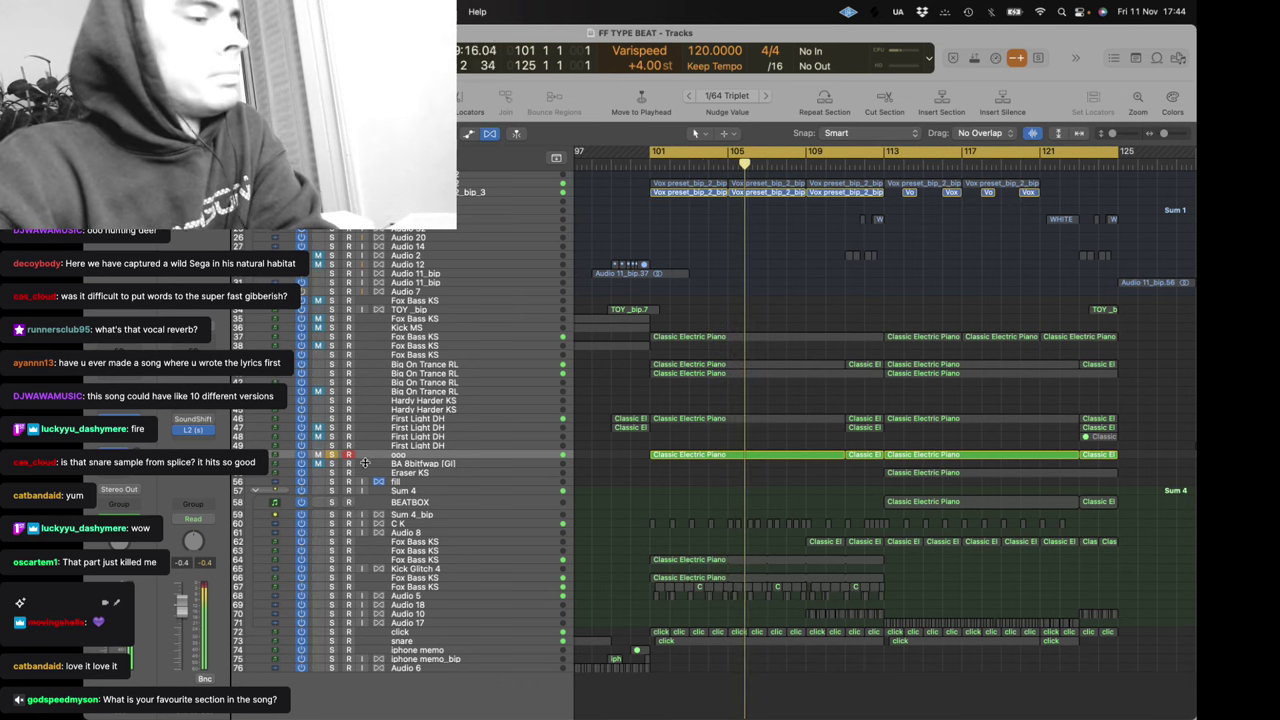
click(331, 418)
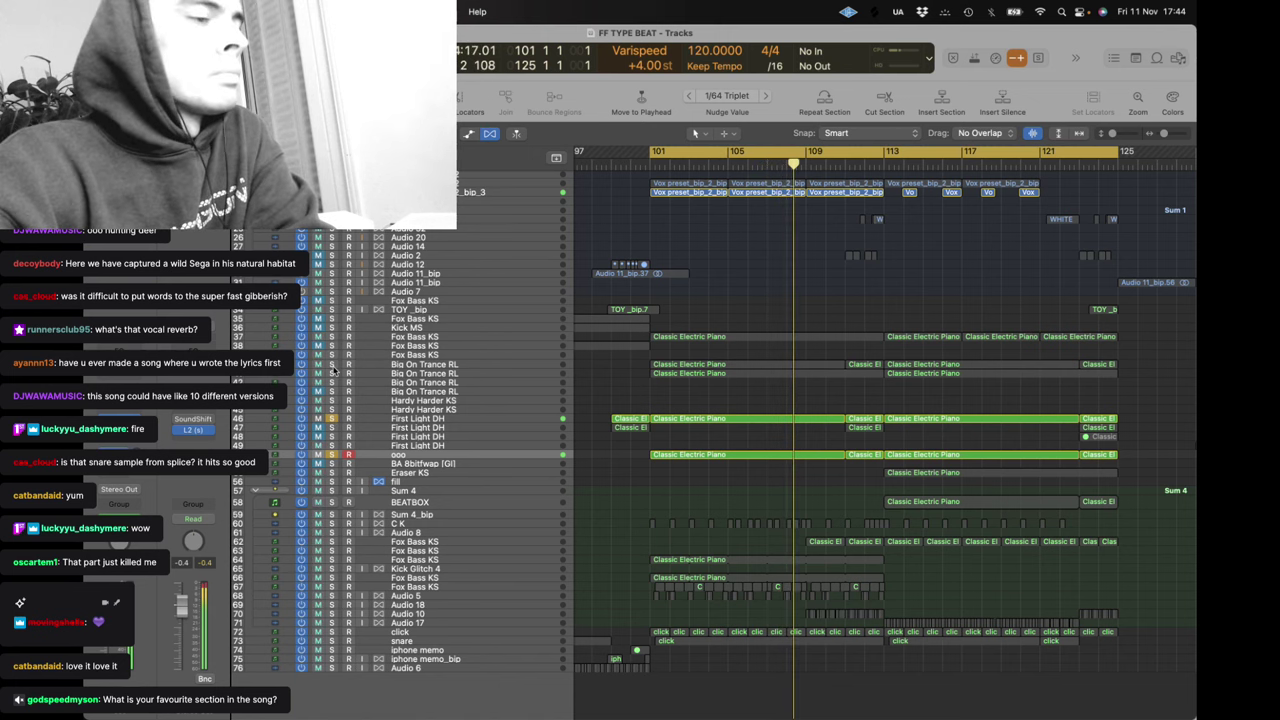
click(331, 373)
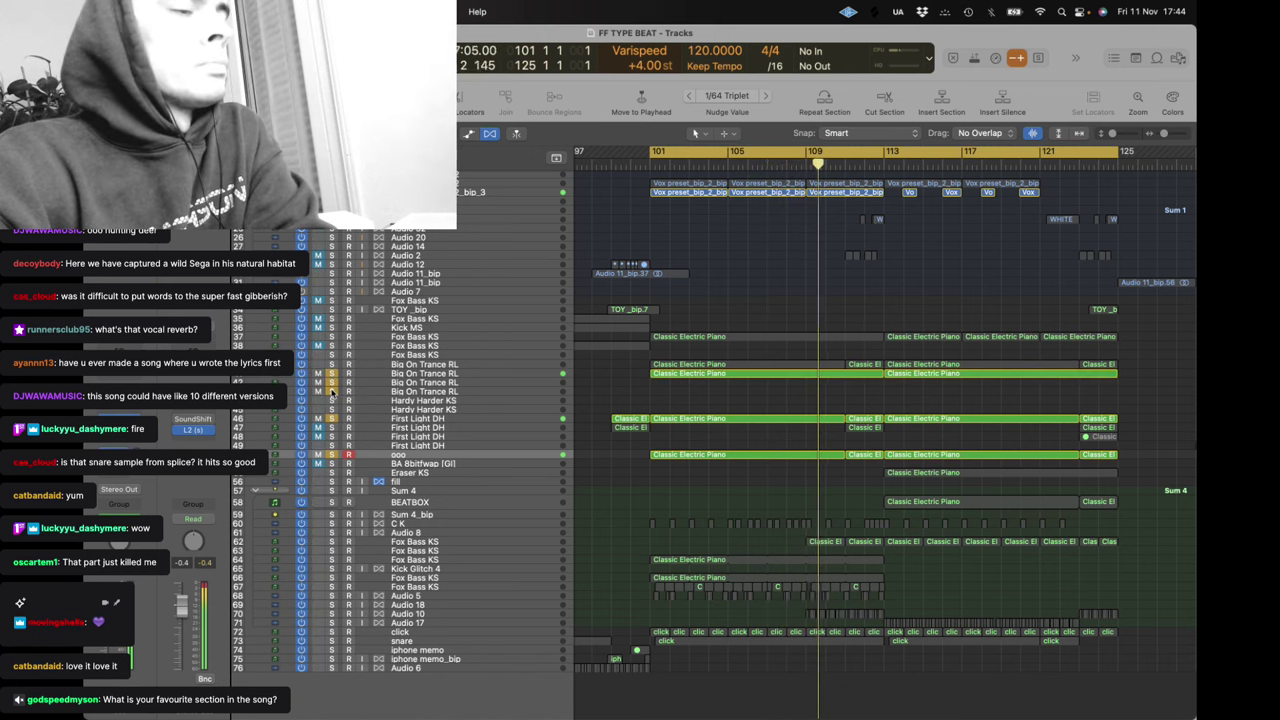
Solo only track 47 First Light DH and set the cycle range to bars 111–113
click(331, 427)
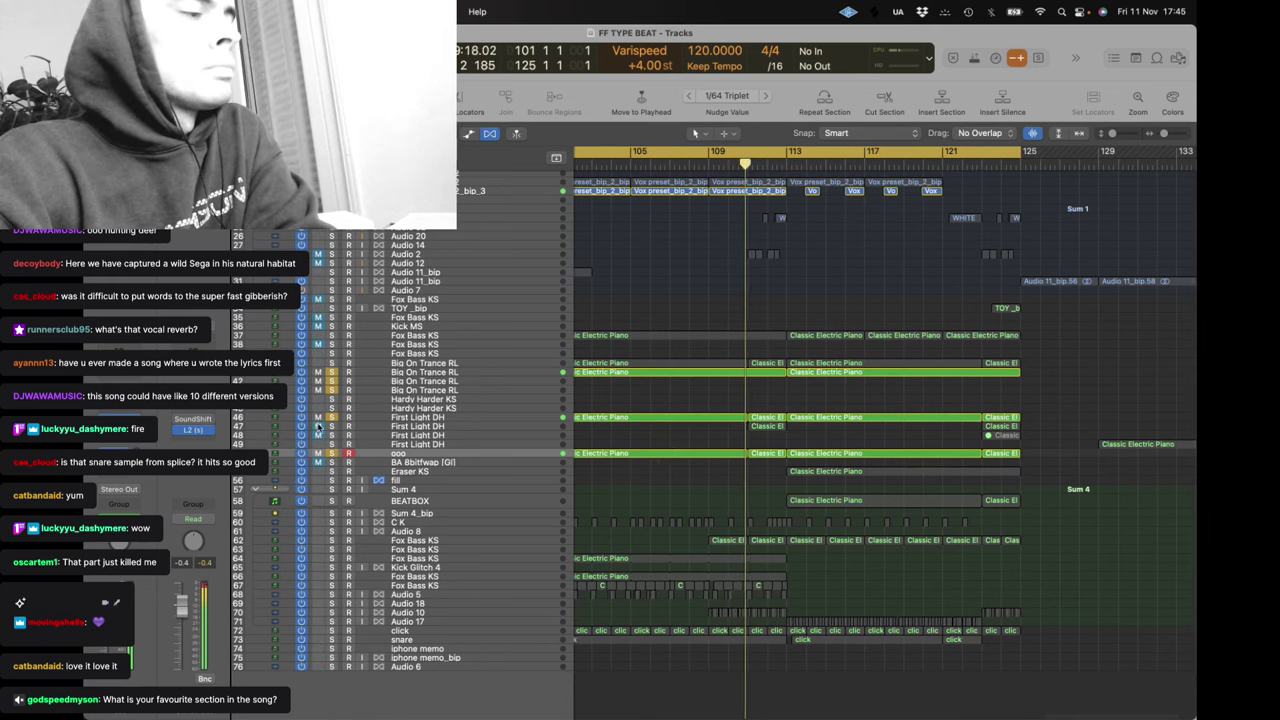
alt+click(330, 427)
click(330, 427)
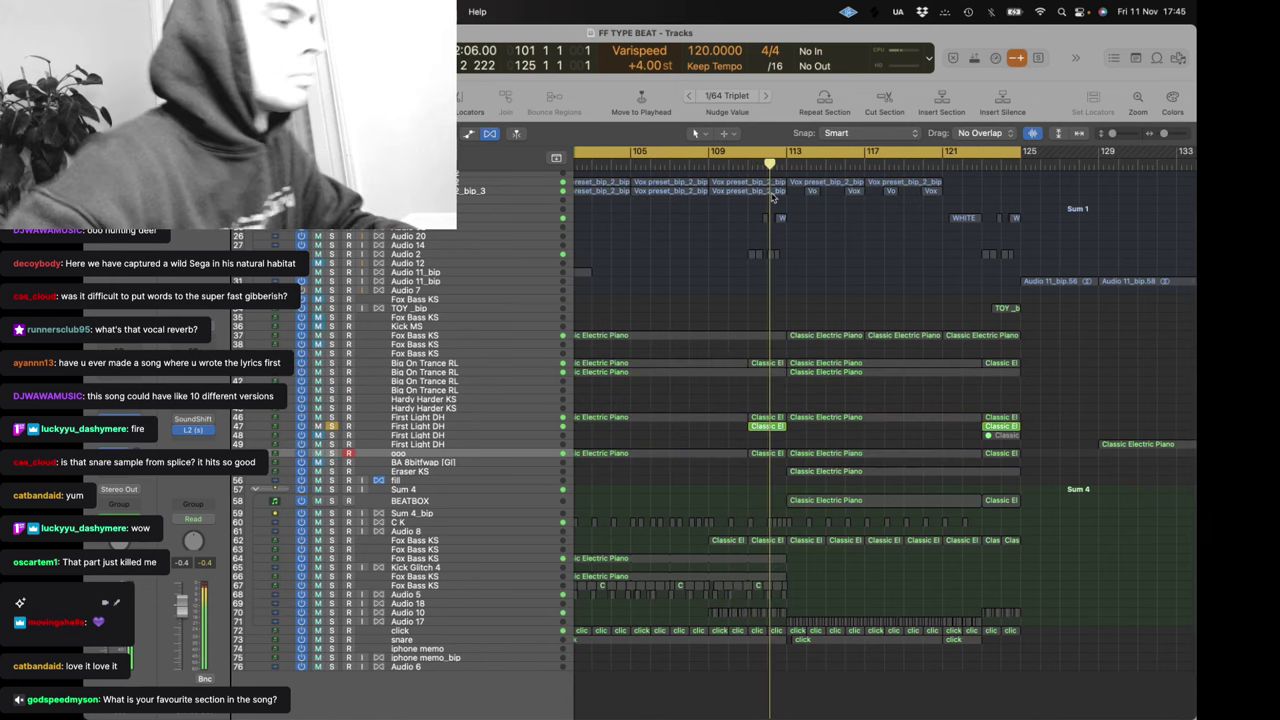
click(748, 155)
drag(746, 157, 786, 157)
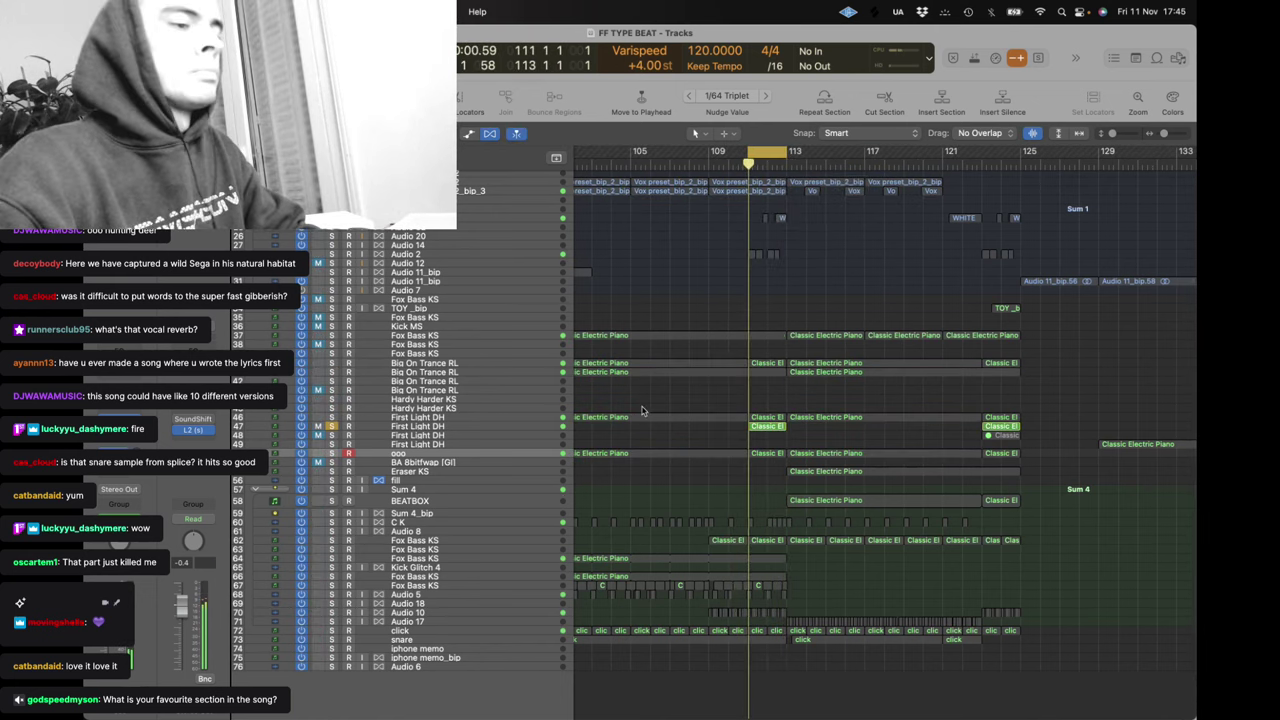
scroll(533, 414, right, 2)
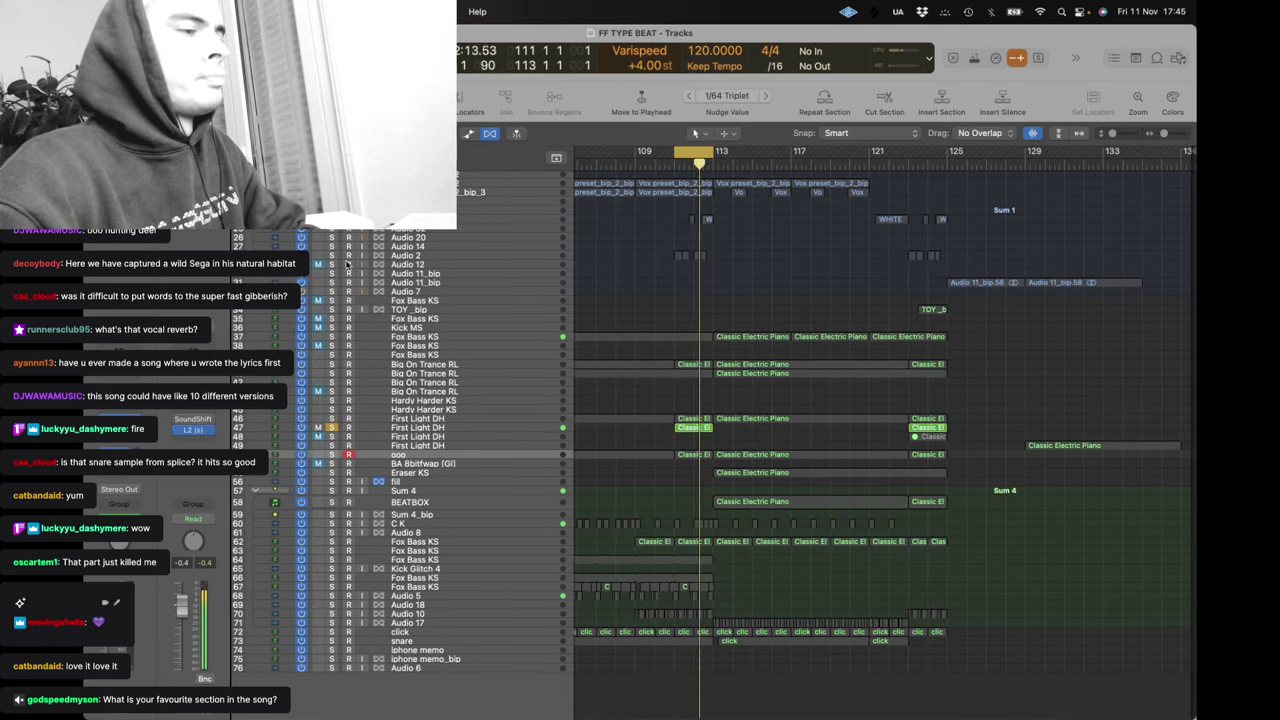
Add the tracks from Audio 12 up to WHITE FLAG to the solo and view track 47's bar 111 region in the Piano Roll
drag(332, 264, 332, 226)
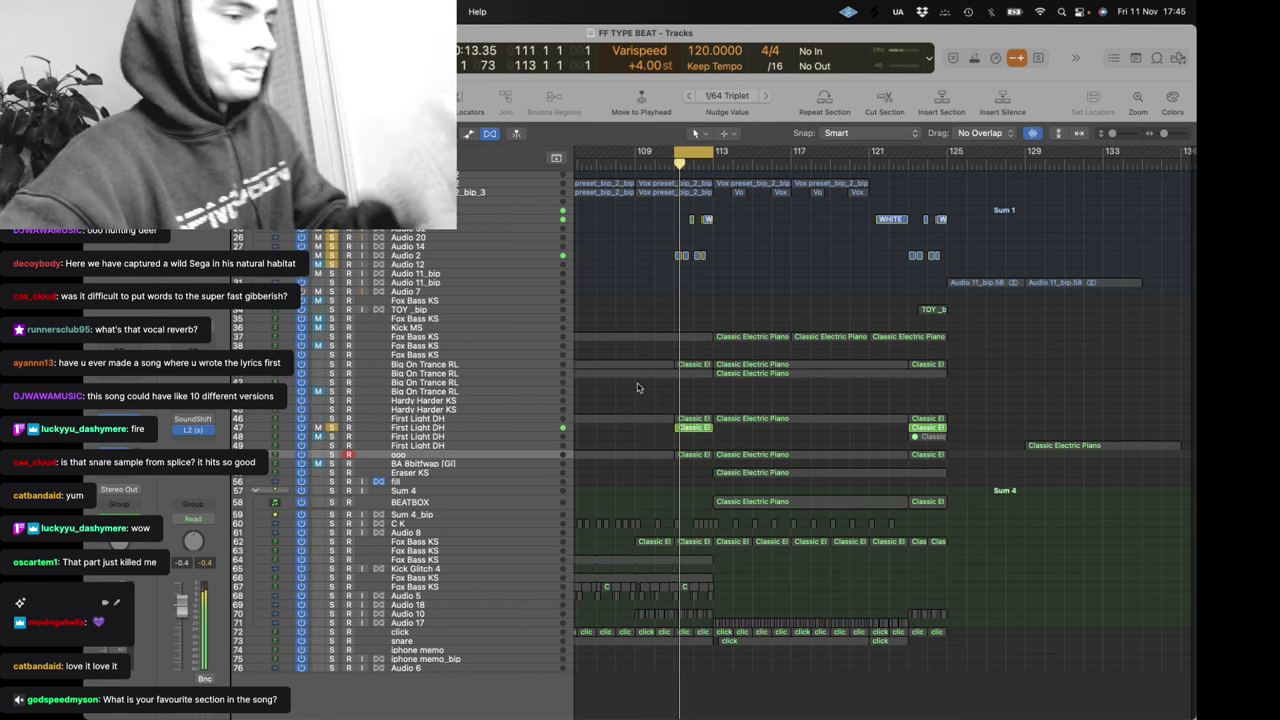
double_click(699, 432)
key(p)
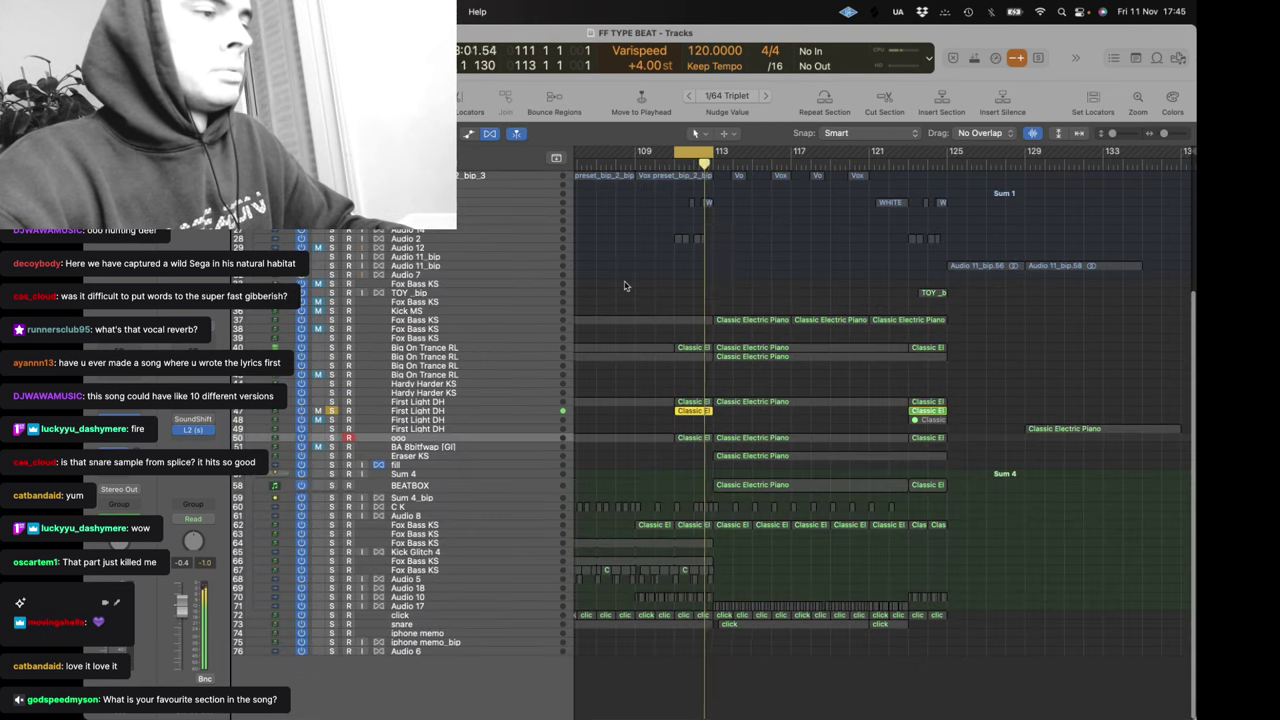
Select track 47 First Light DH and show the hidden tracks, closing any Controller Assignments window
click(434, 412)
key(alt+super+k)
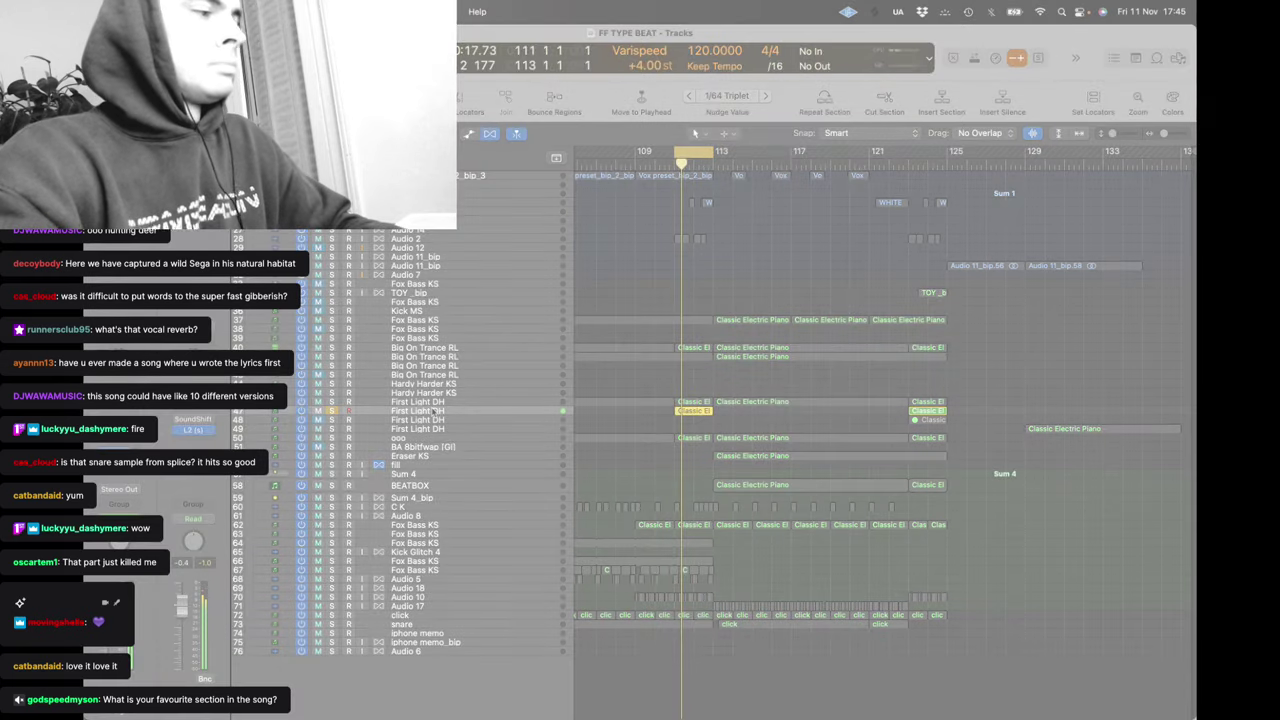
key(super+w)
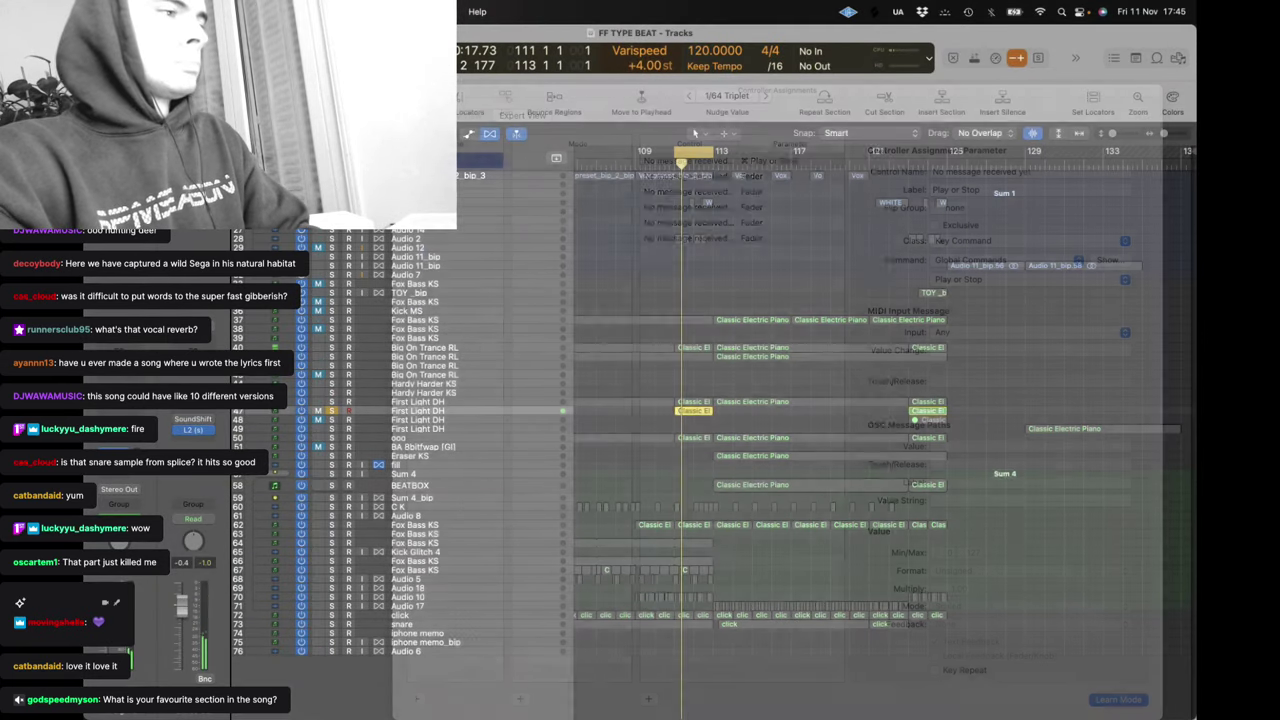
key(s)
scroll(698, 444, up, 1)
key(alt+super+k)
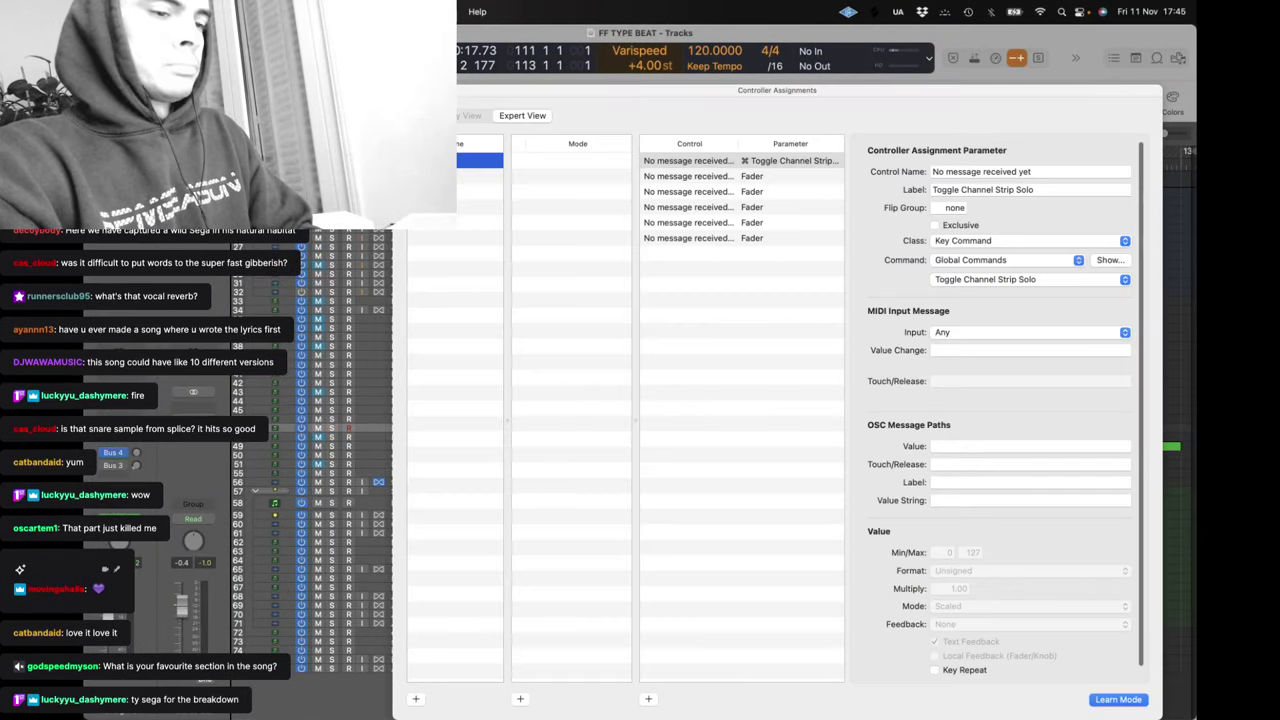
key(super+w)
Set the cycle range to bars 101–117 and play track 40 Big On Trance RL in solo
scroll(500, 324, left, 5)
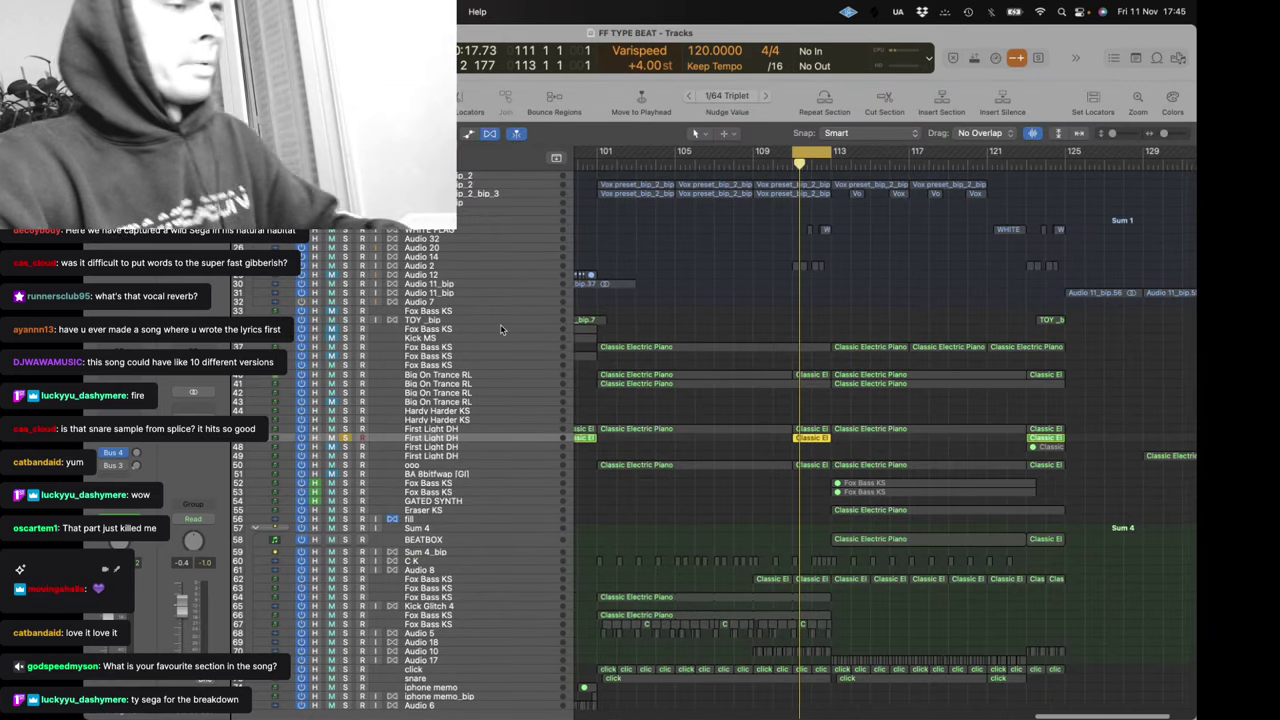
drag(606, 156, 922, 166)
scroll(447, 312, right, 2)
scroll(447, 312, down, 1)
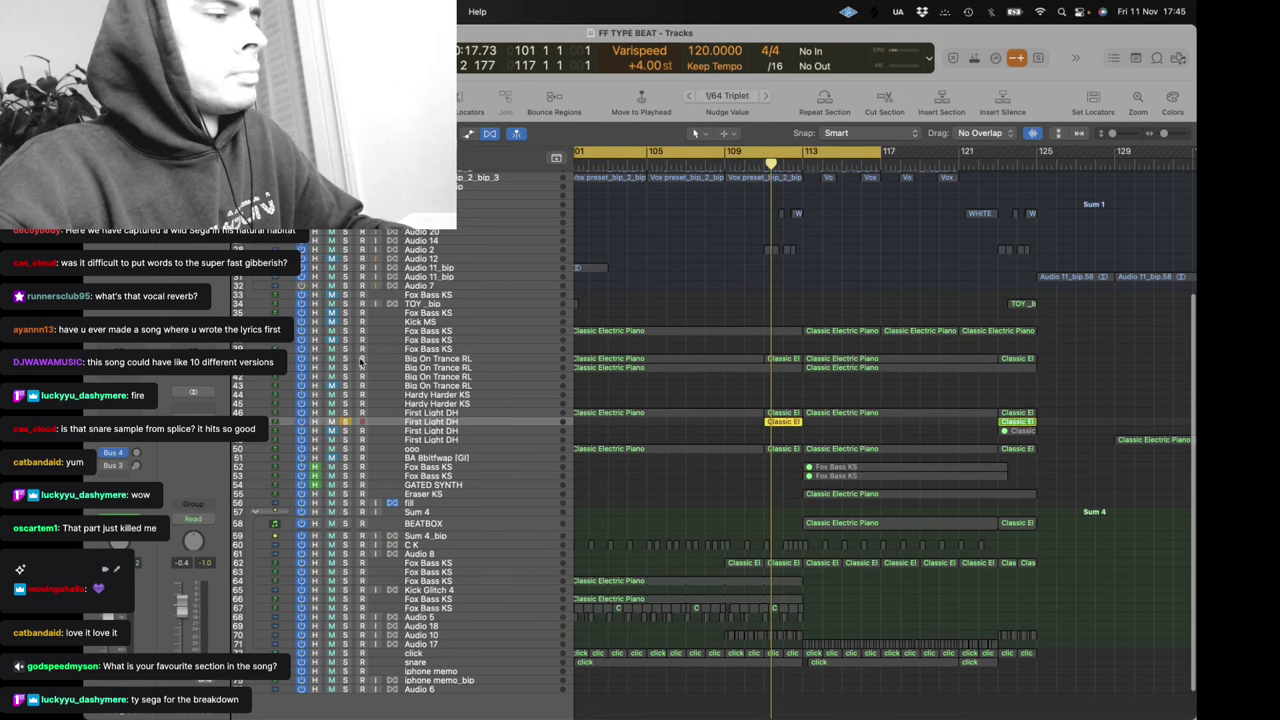
click(345, 358)
key(space)
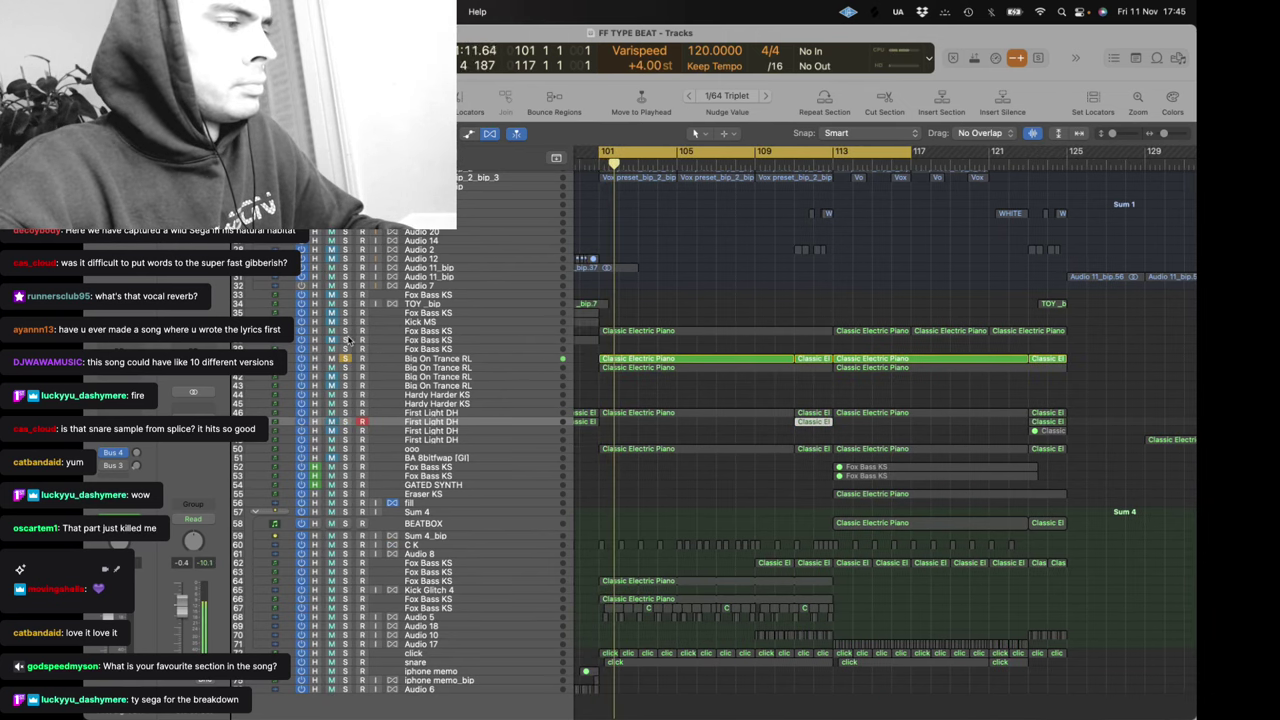
Play only track 37 Fox Bass KS in solo and view its Portal plug-in
click(345, 330)
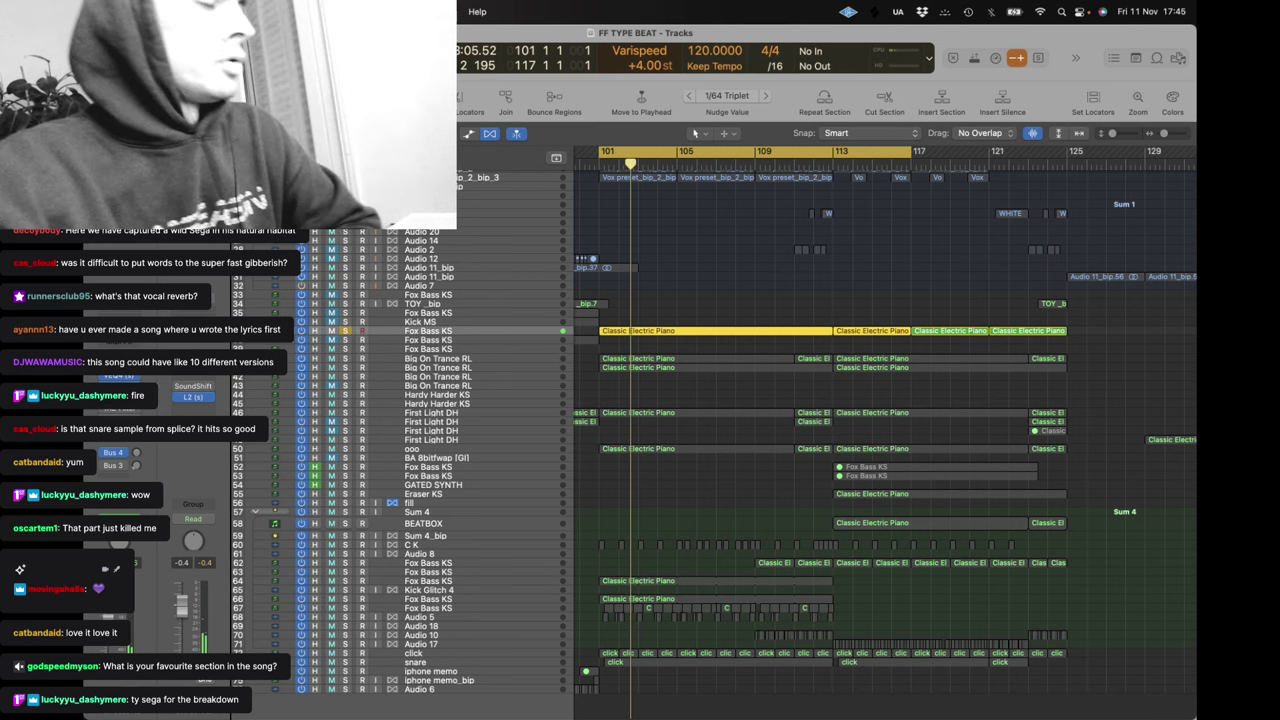
key(space)
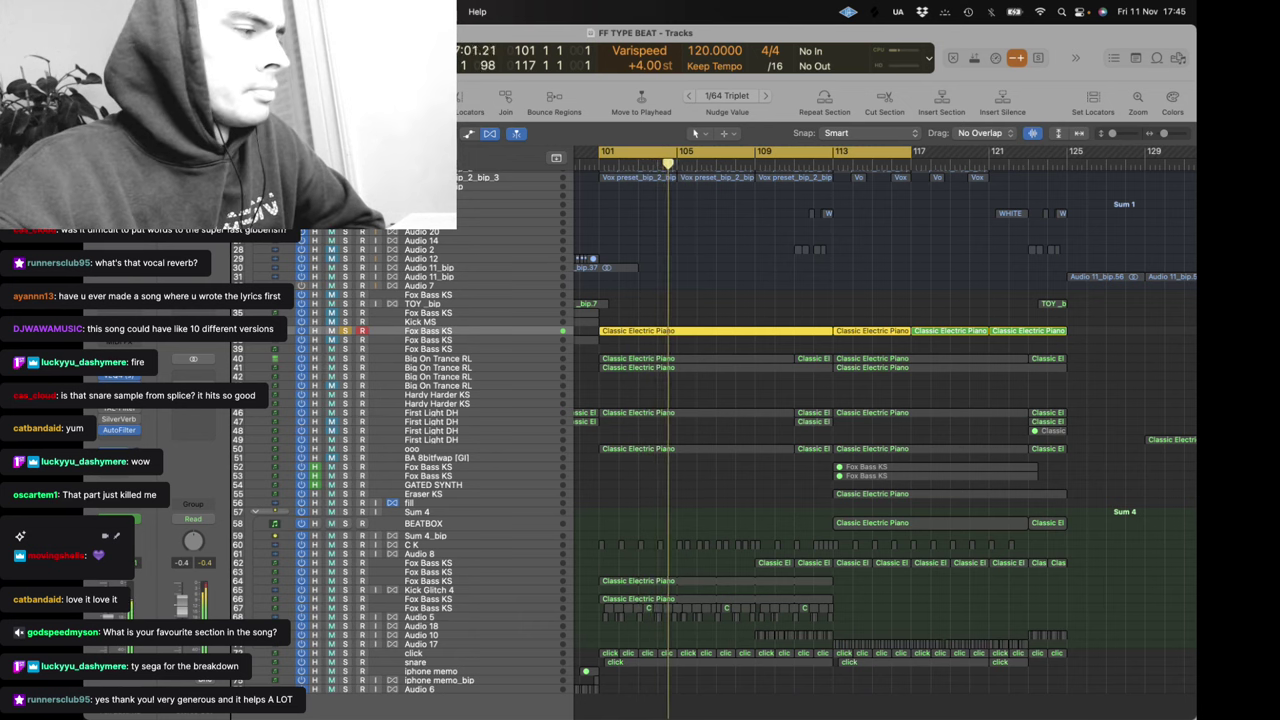
click(119, 390)
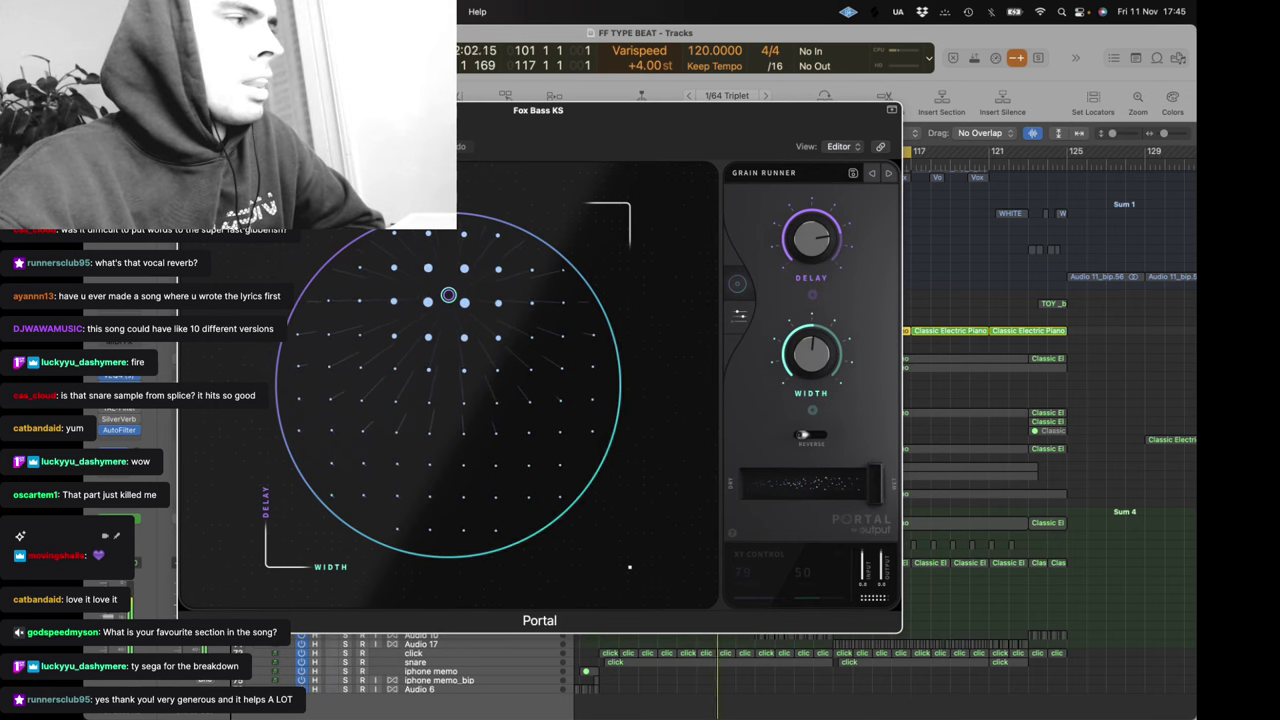
key(v)
Add the click and snare tracks to the solo and adjust the HMF control of the Fox Bass KS VEQ4 equalizer during playback
click(344, 656)
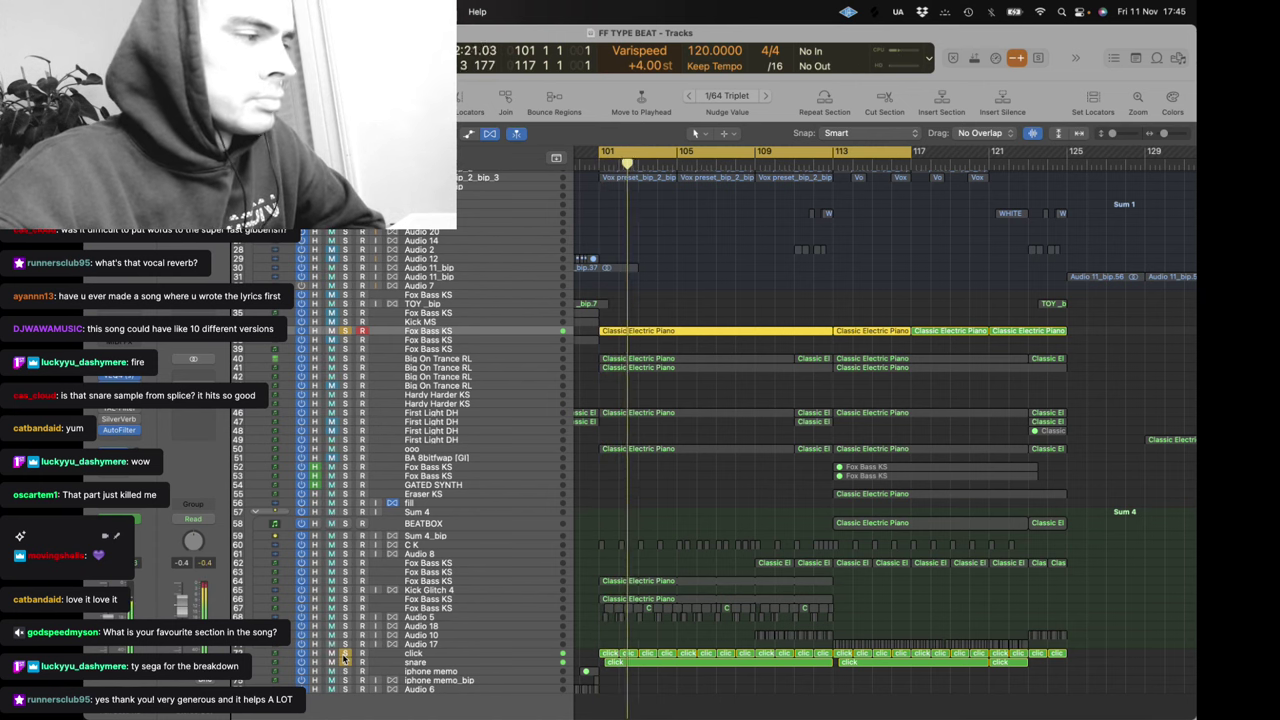
click(122, 378)
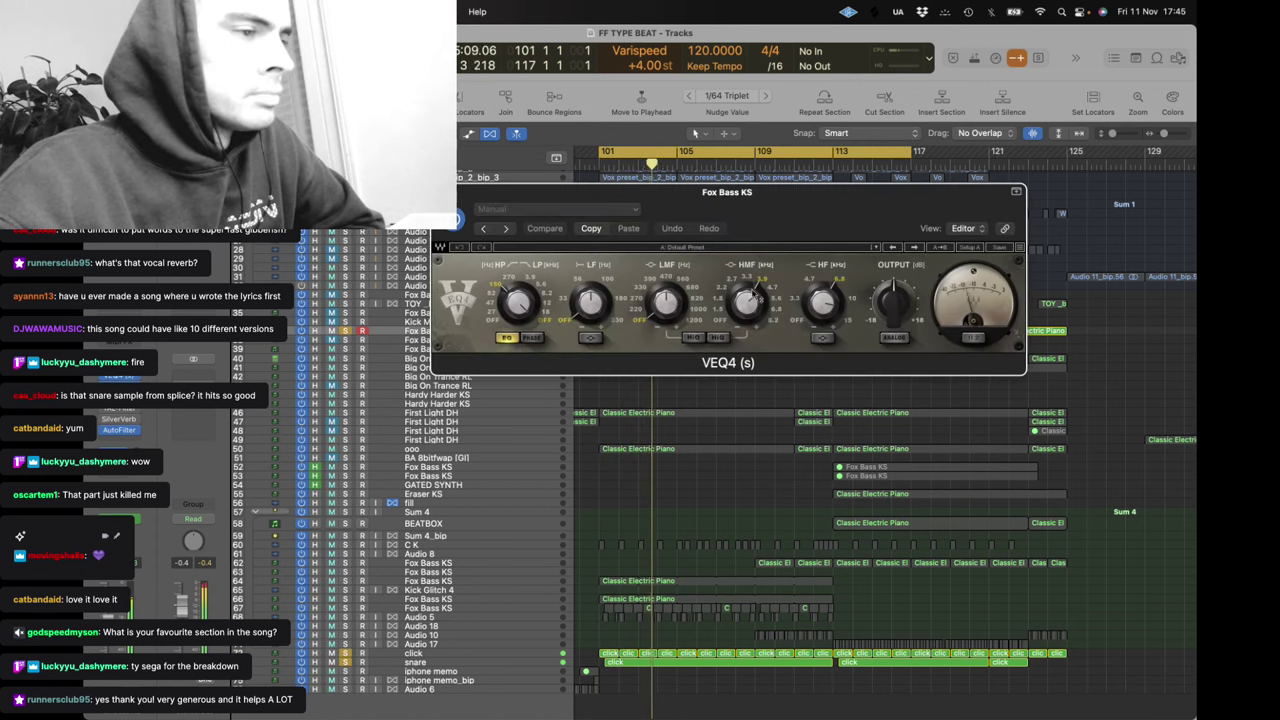
drag(757, 298, 757, 286)
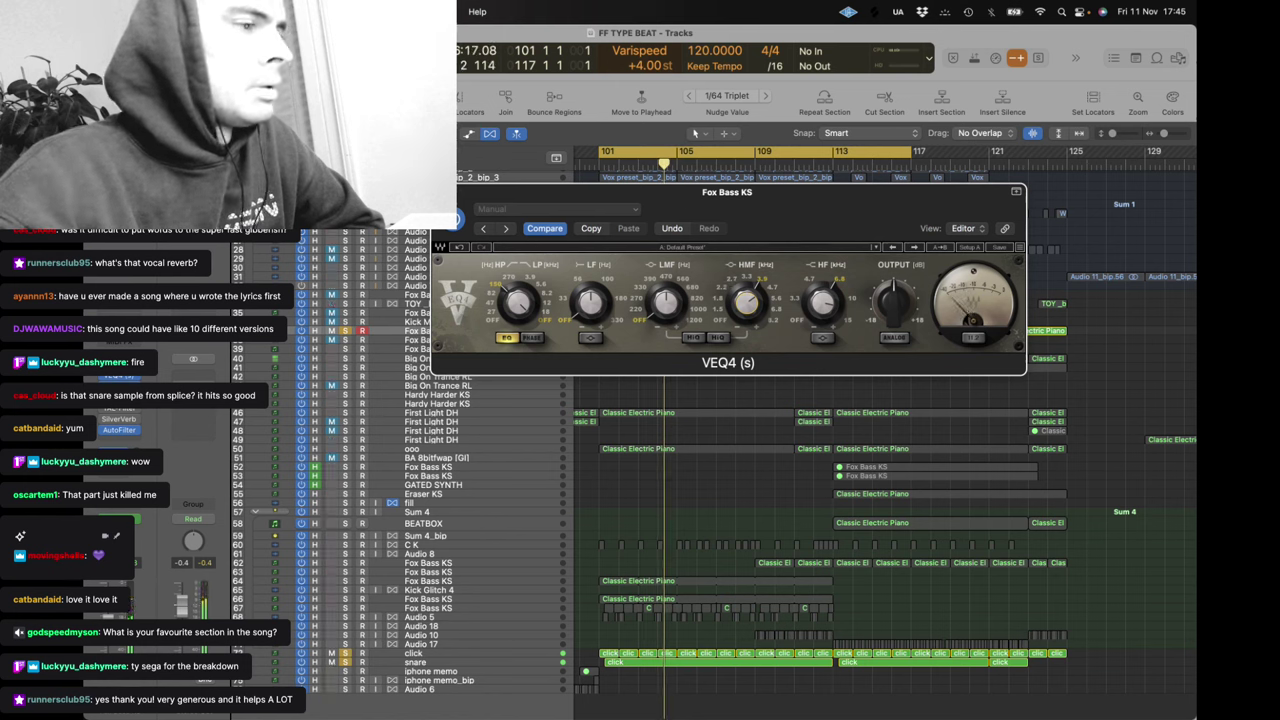
click(440, 192)
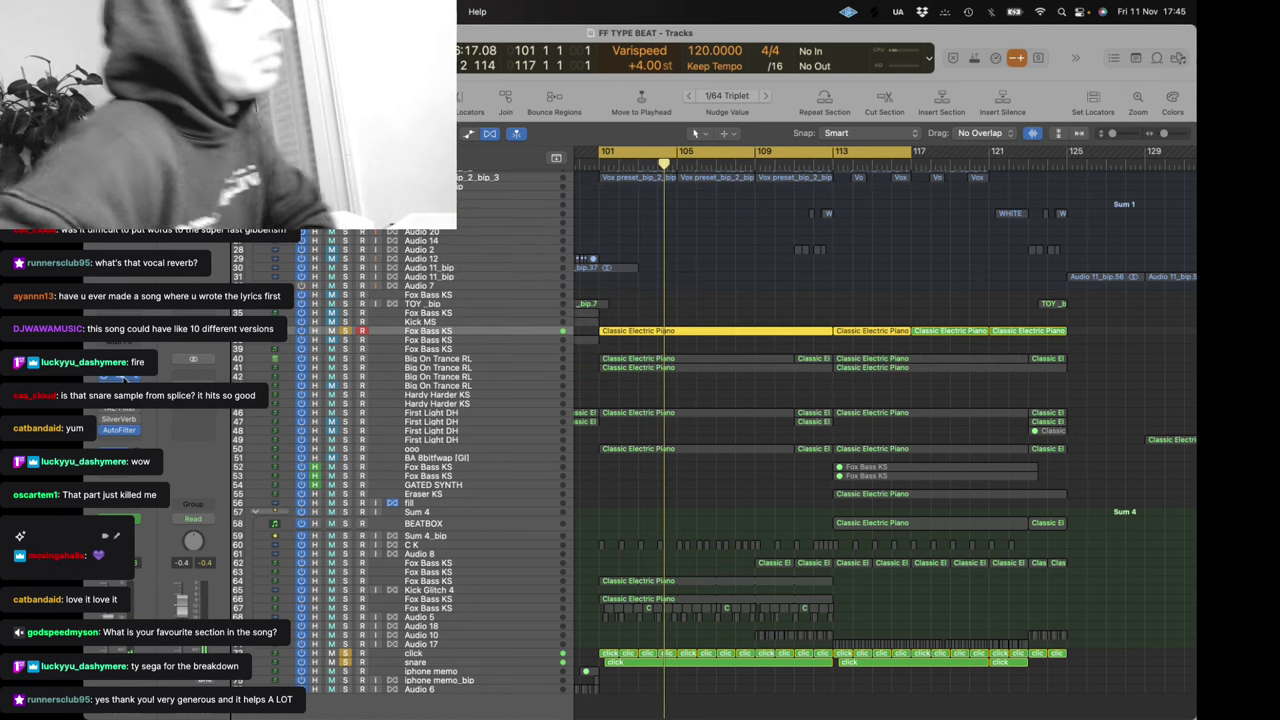
key(space)
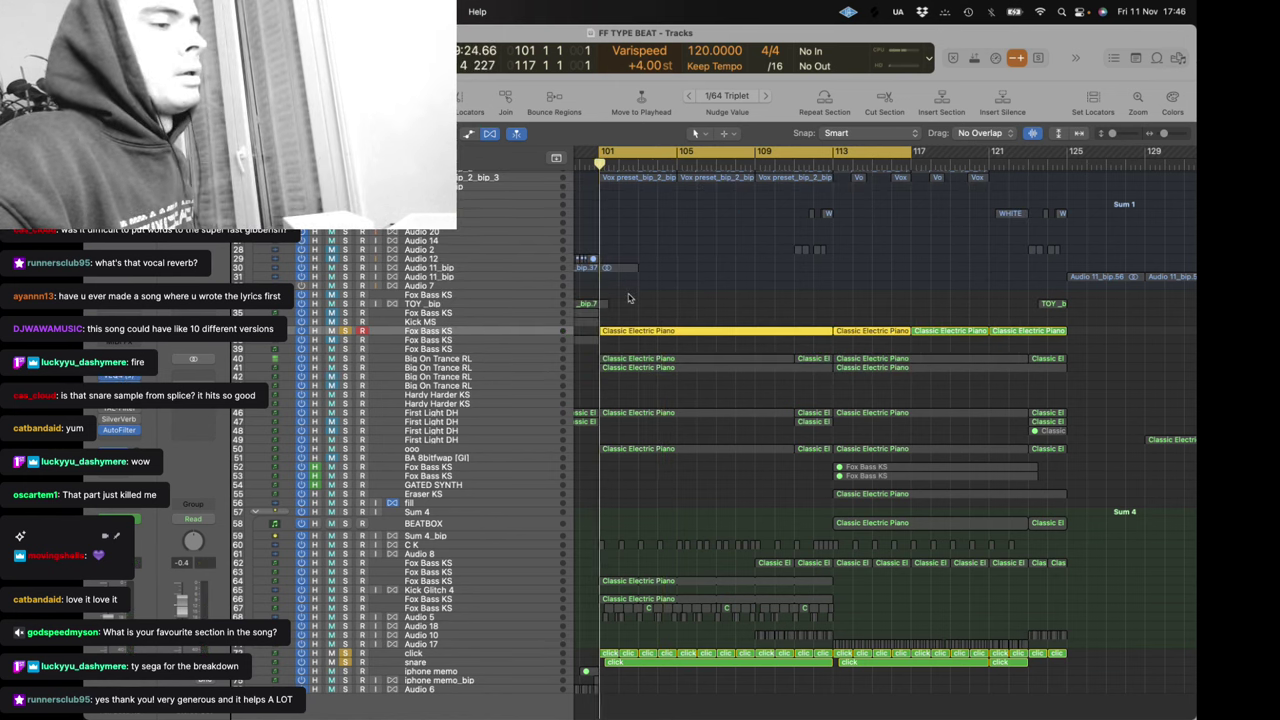
Add track 41 Big On Trance RL and the C K track to the solo
click(346, 367)
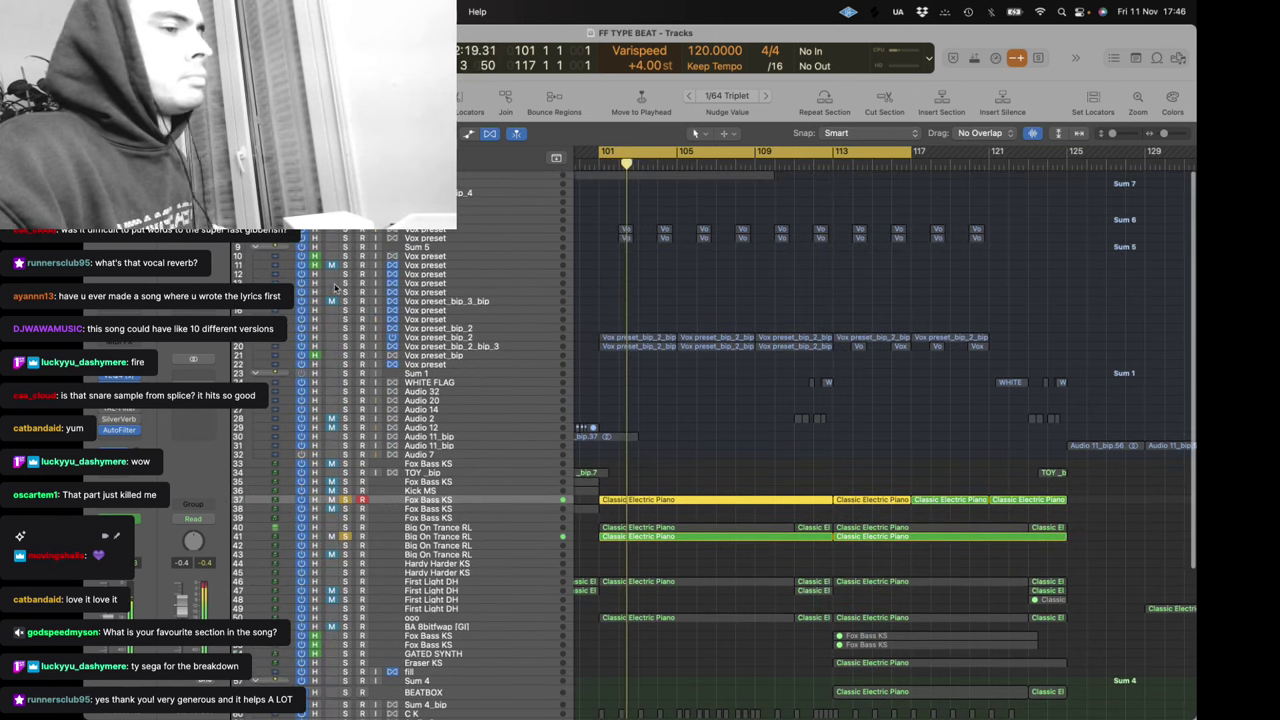
scroll(368, 500, down, 8)
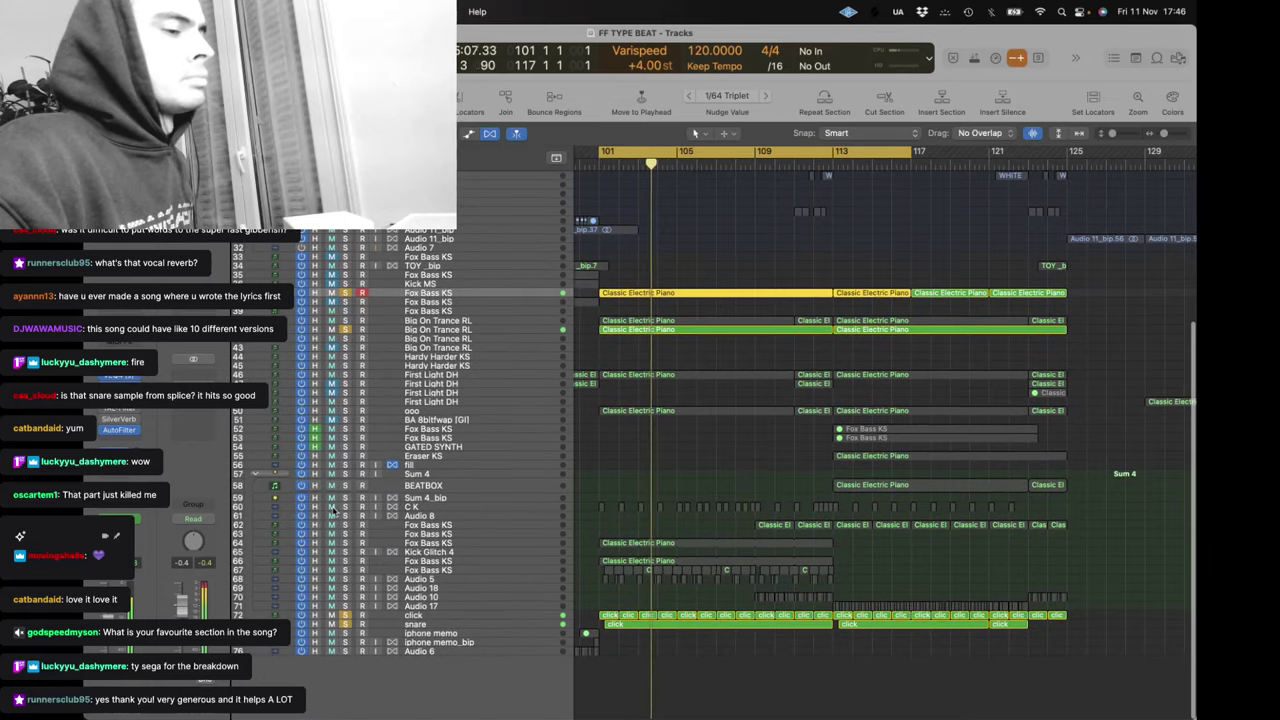
click(346, 507)
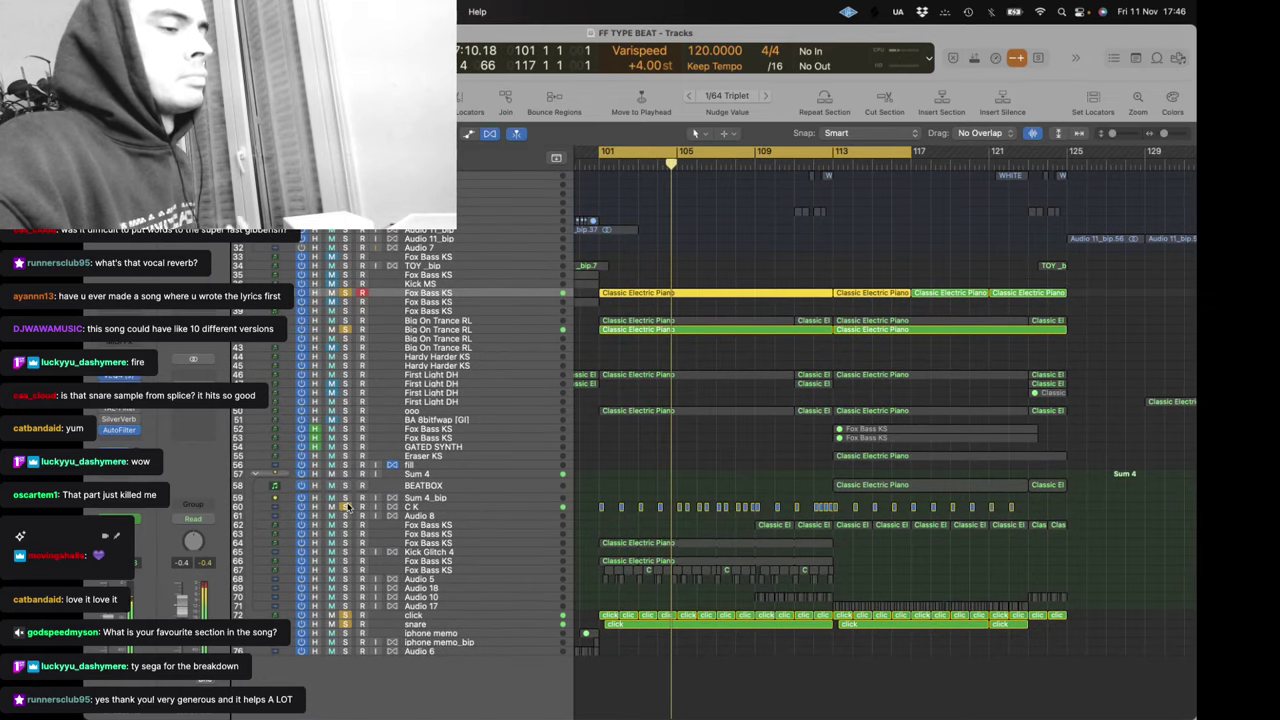
Play the drums alone by soloing Audio 8 through Audio 10 and unsoloing track 37 Fox Bass KS and track 41 Big On Trance RL
drag(346, 516, 345, 590)
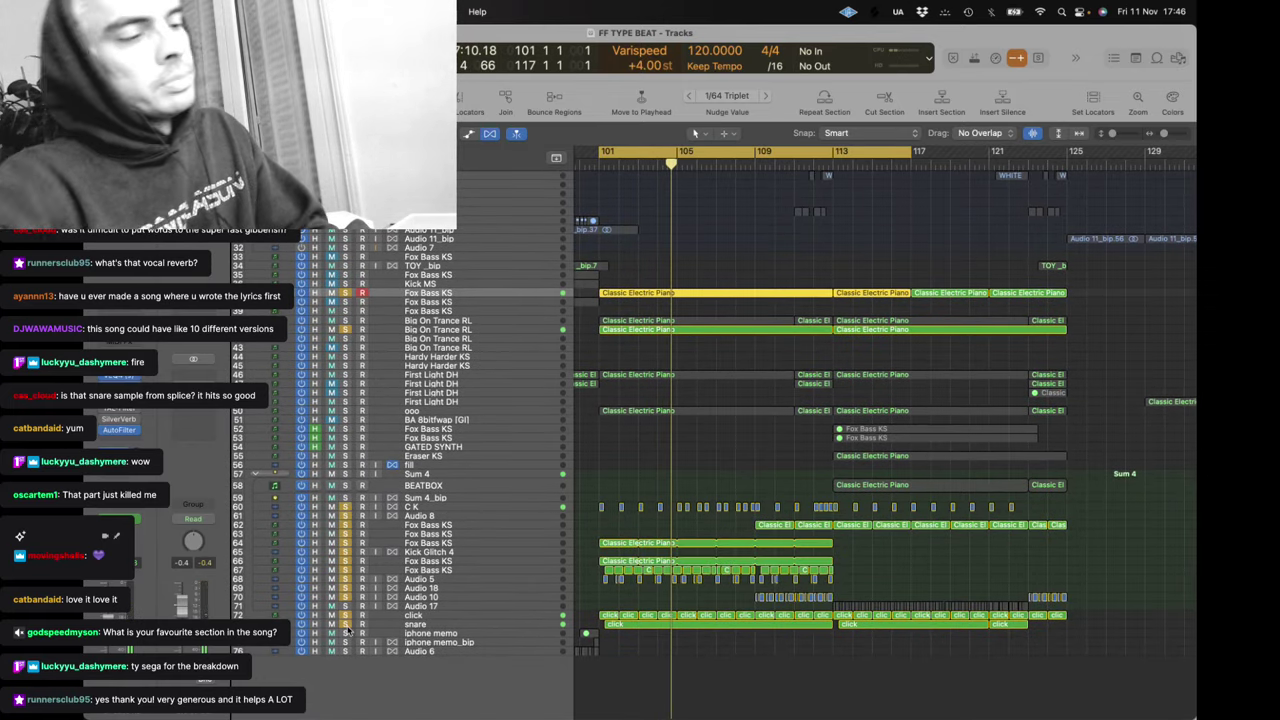
click(345, 329)
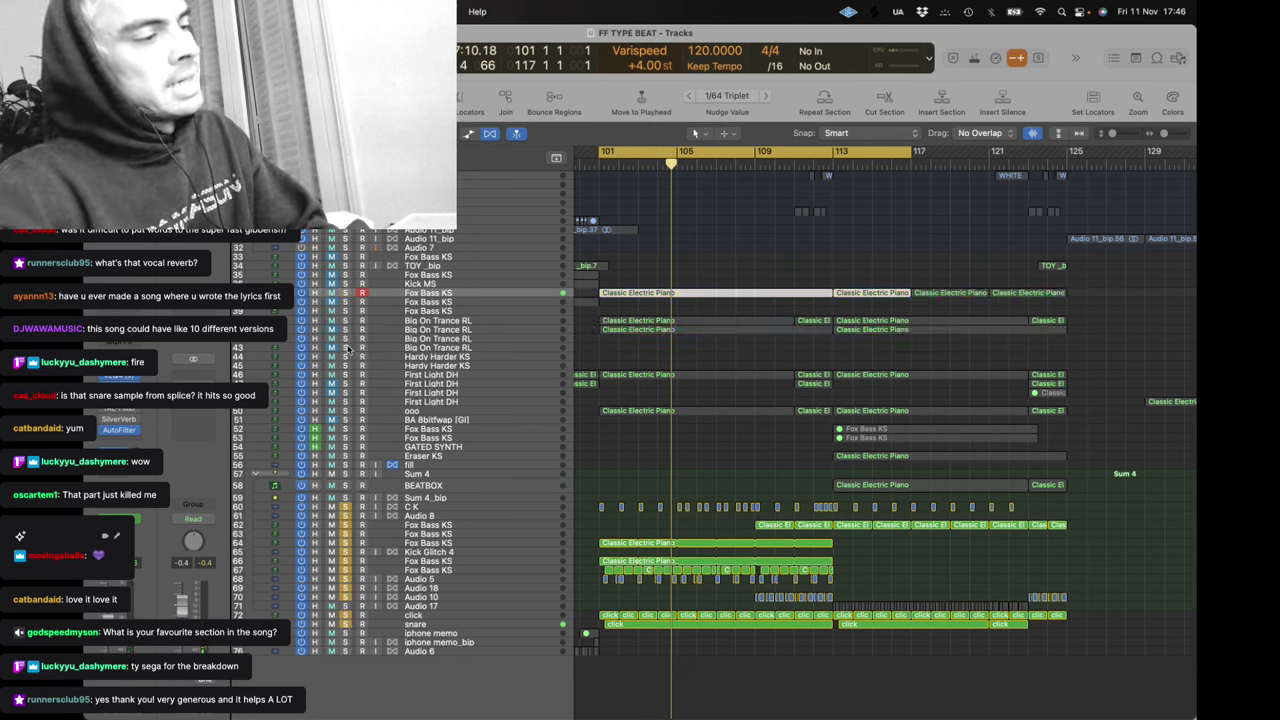
key(space)
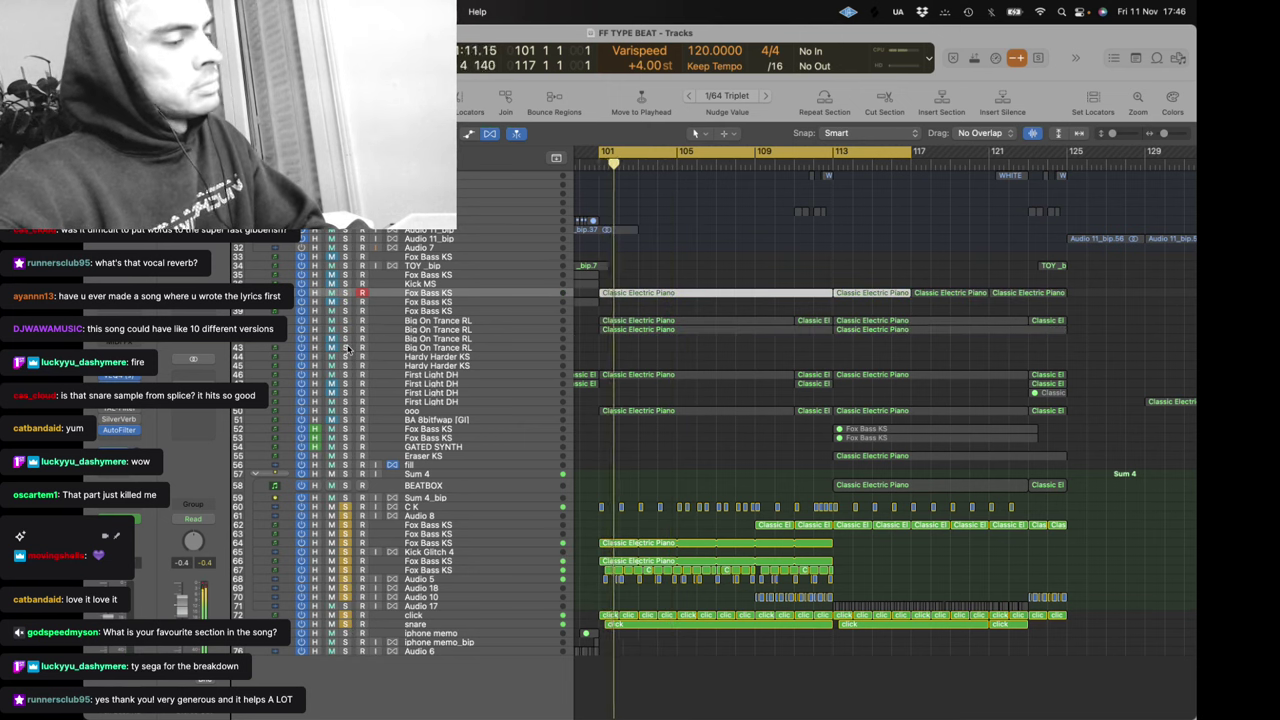
Unsolo Fox Bass KS tracks 63, 64, 66 and 67, Kick Glitch 4 and Audio 5, and add track 50 ooo to the solo
click(345, 569)
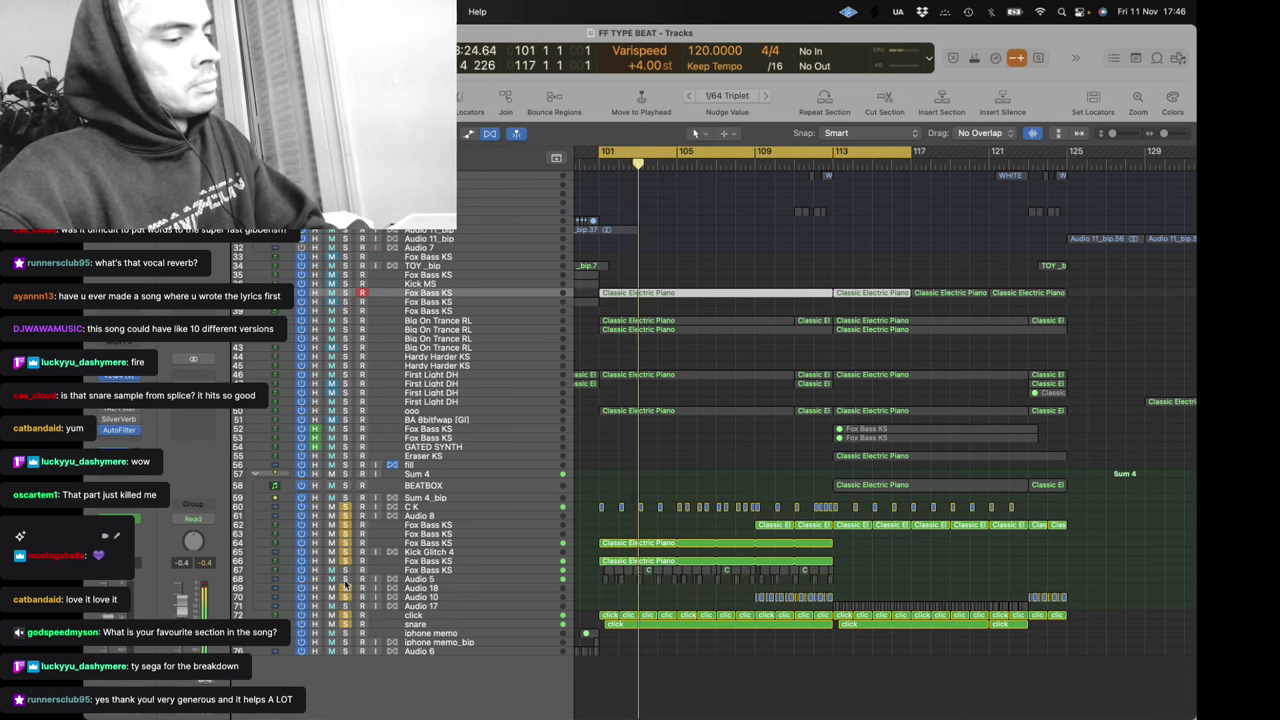
click(345, 561)
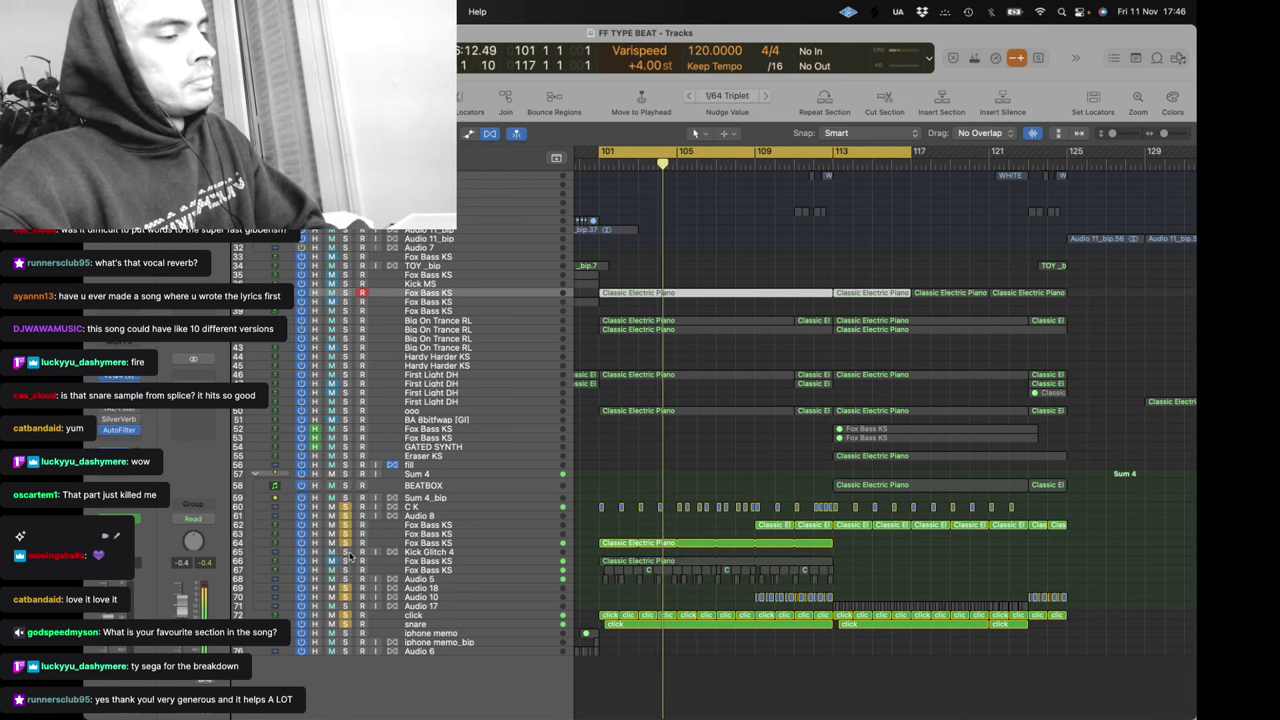
click(345, 543)
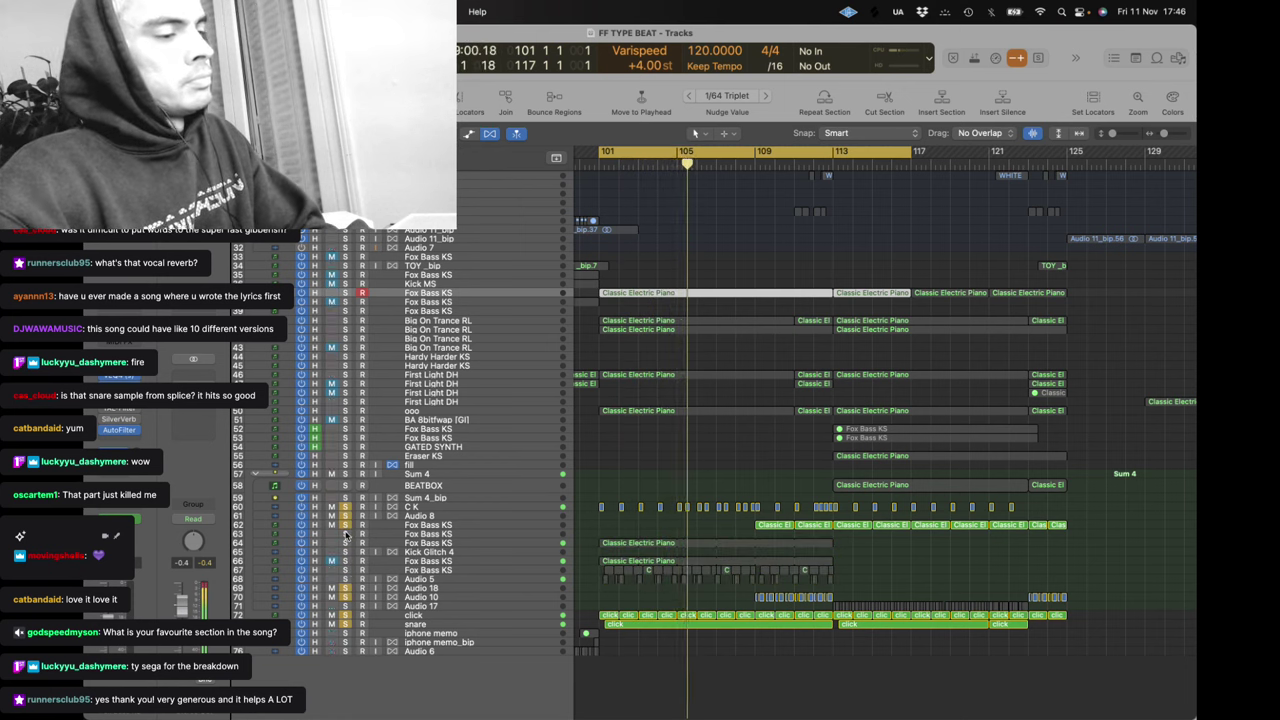
scroll(587, 474, right, 1)
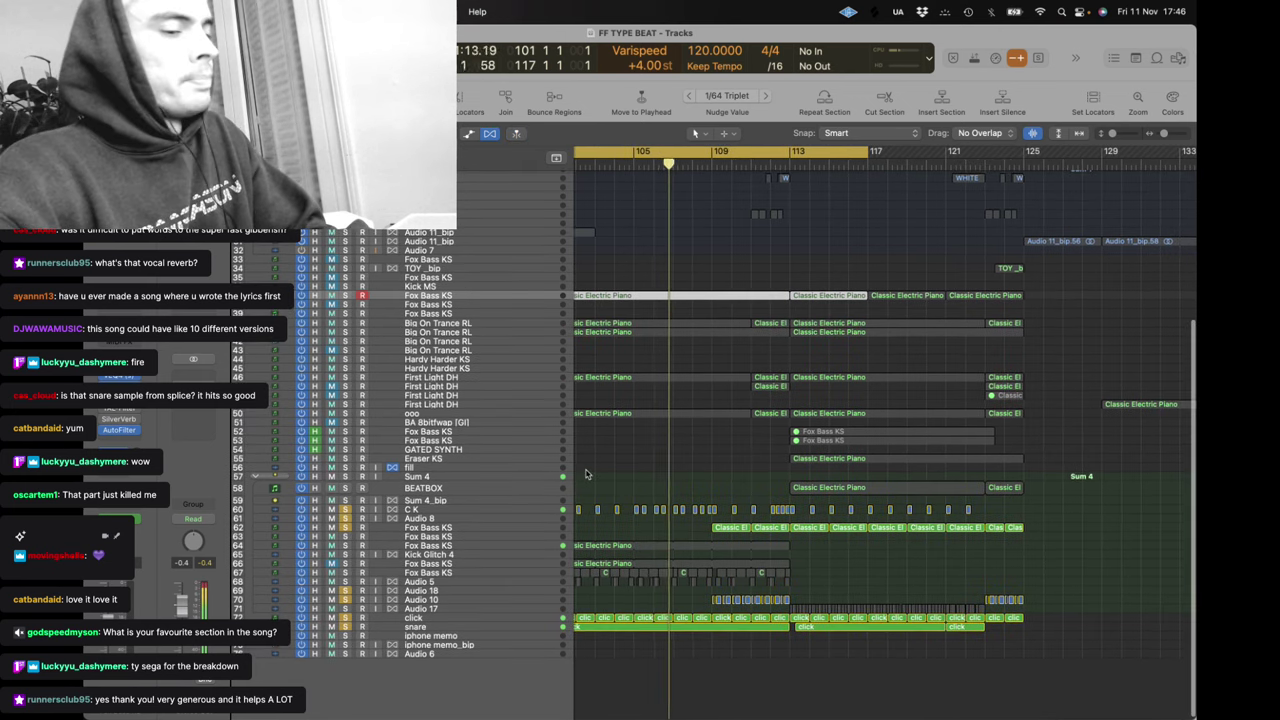
scroll(530, 440, left, 3)
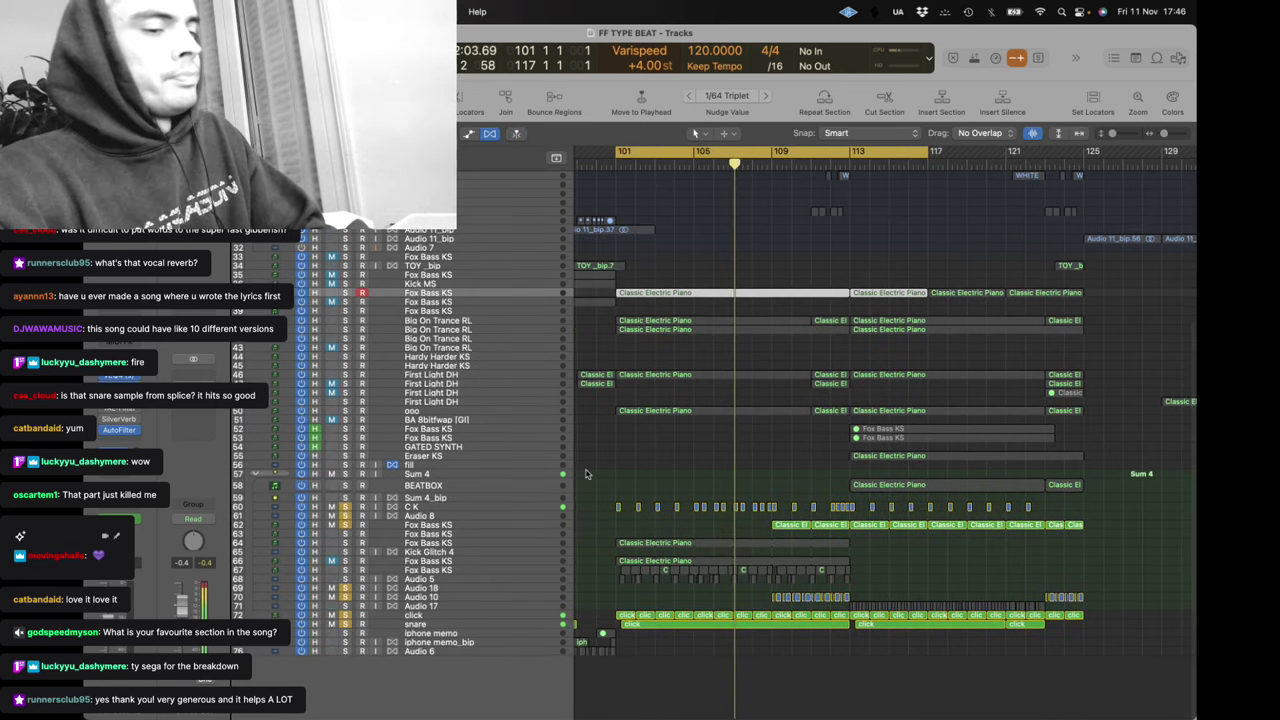
click(344, 410)
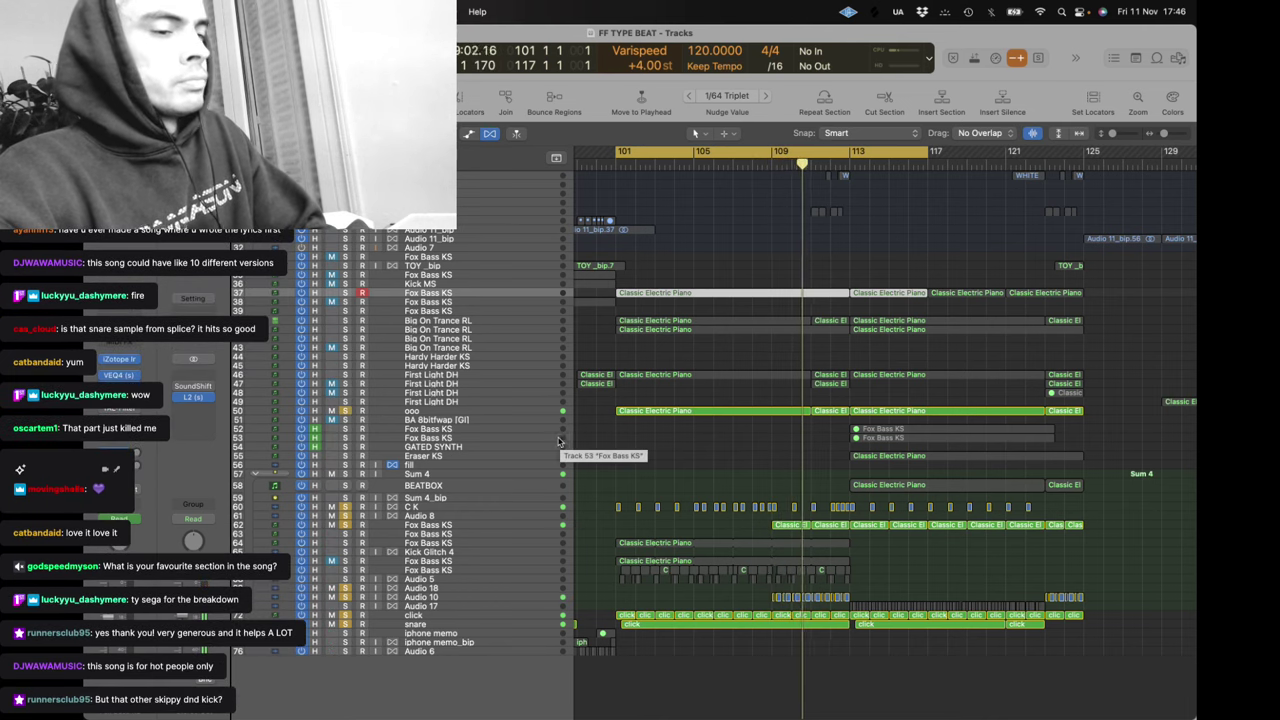
Play tracks 63 to 67 and Audio 5 in separate solos, ending with only the click and snare tracks soloed
alt+click(345, 552)
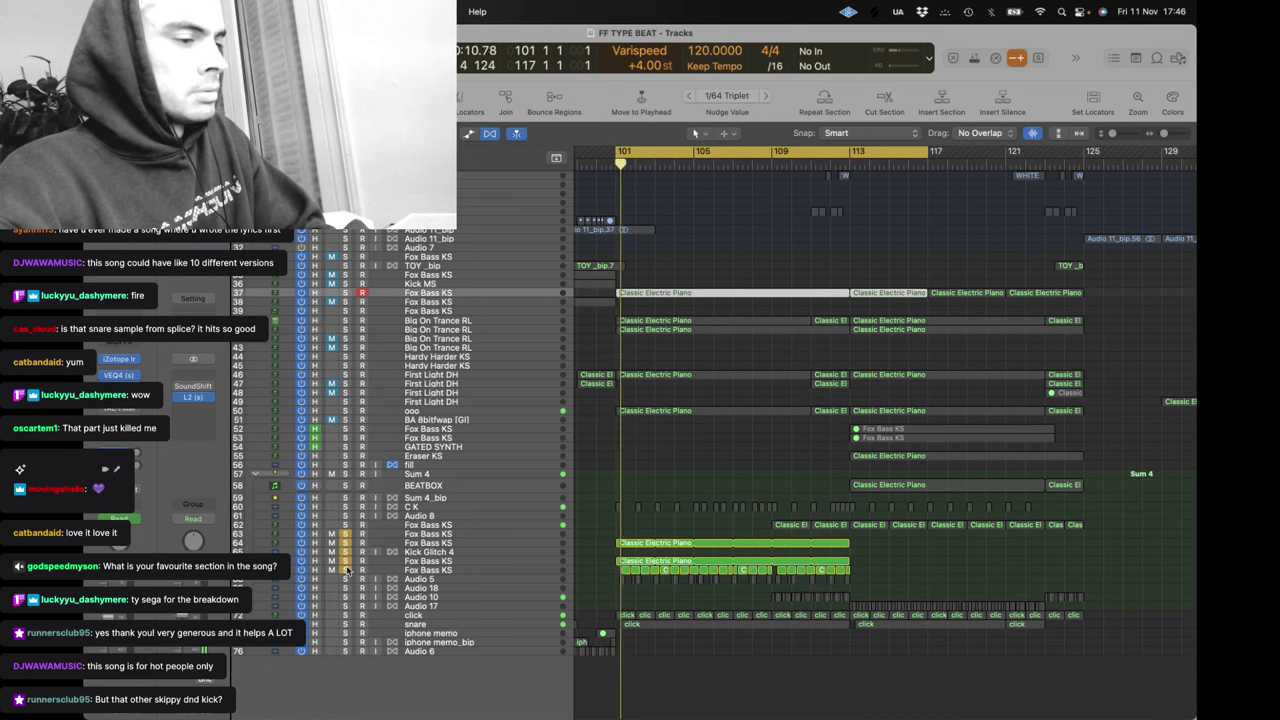
alt+click(345, 580)
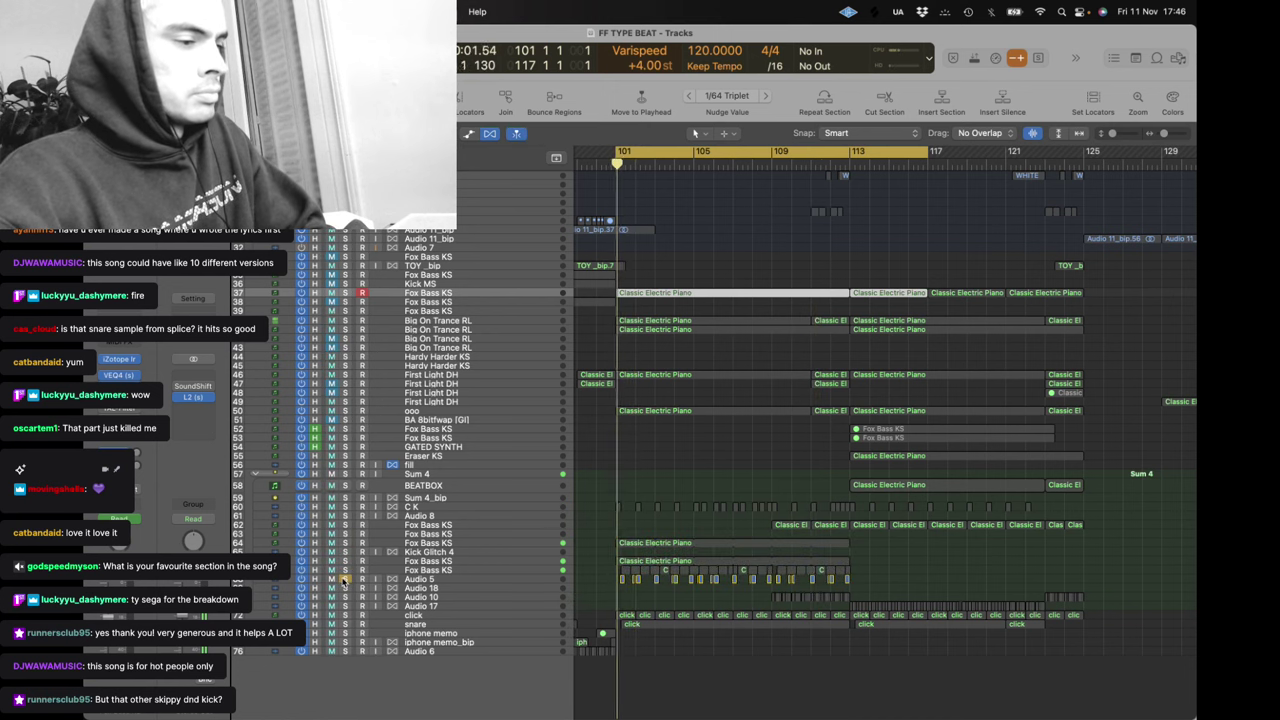
alt+click(345, 615)
click(345, 624)
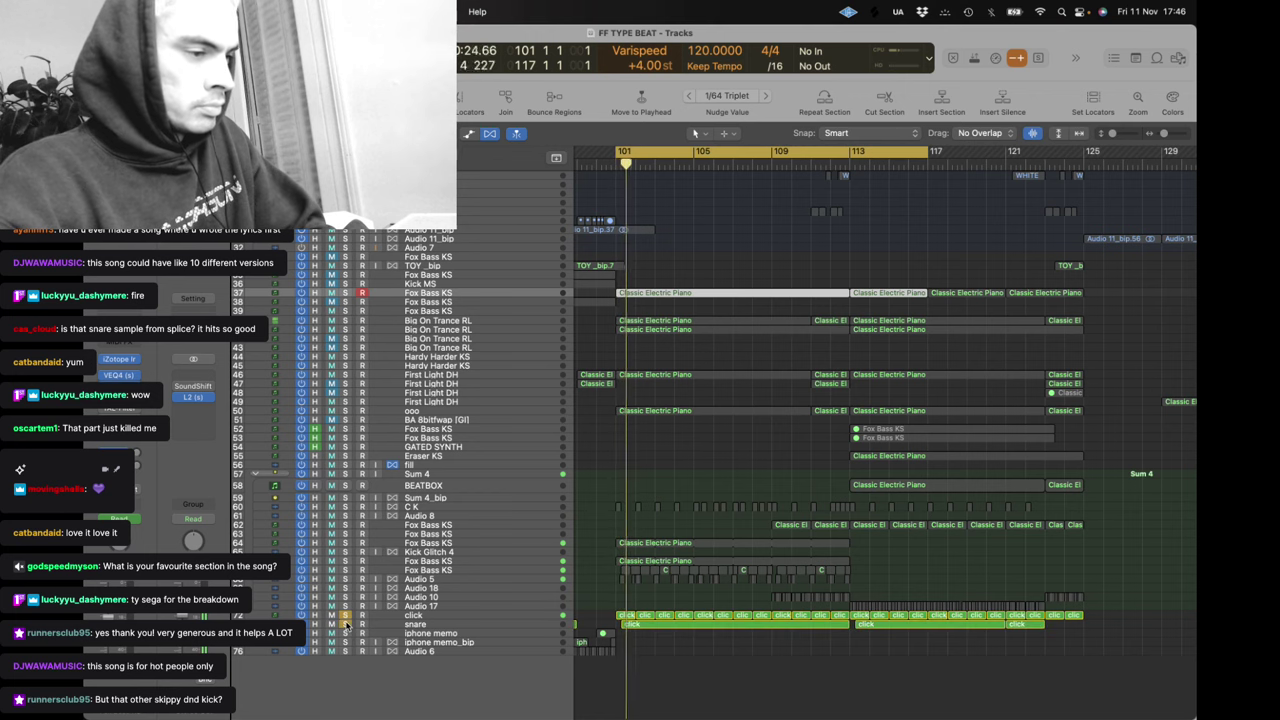
Zoom in on the drum regions from bar 101, add track 66 Fox Bass KS to the click and snare solo, and restart playback
drag(594, 505, 711, 617)
key(z)
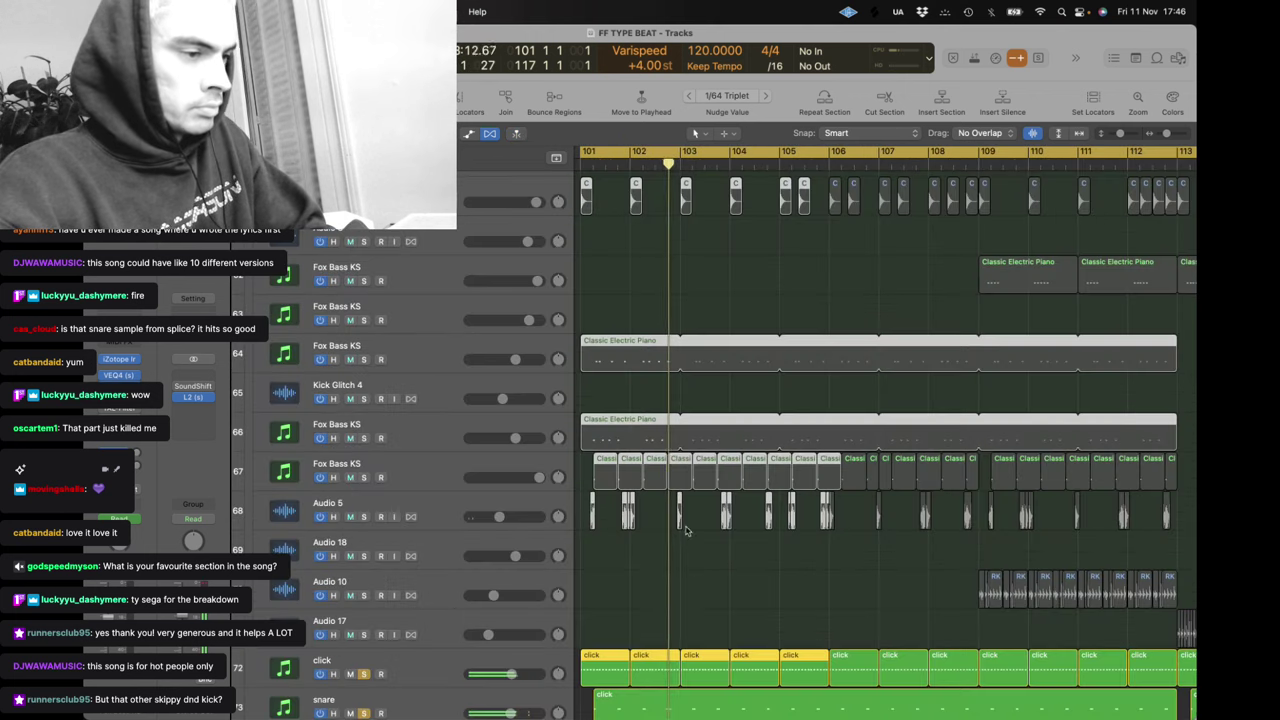
click(636, 408)
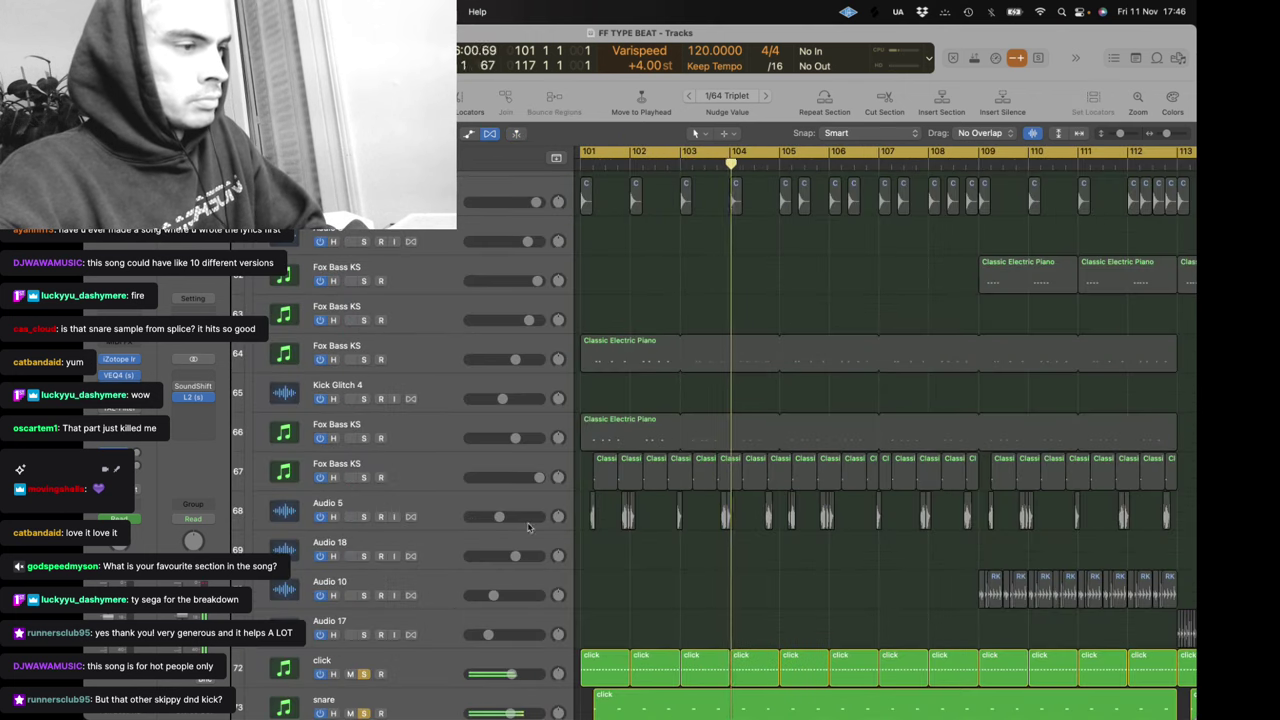
scroll(570, 530, down, 2)
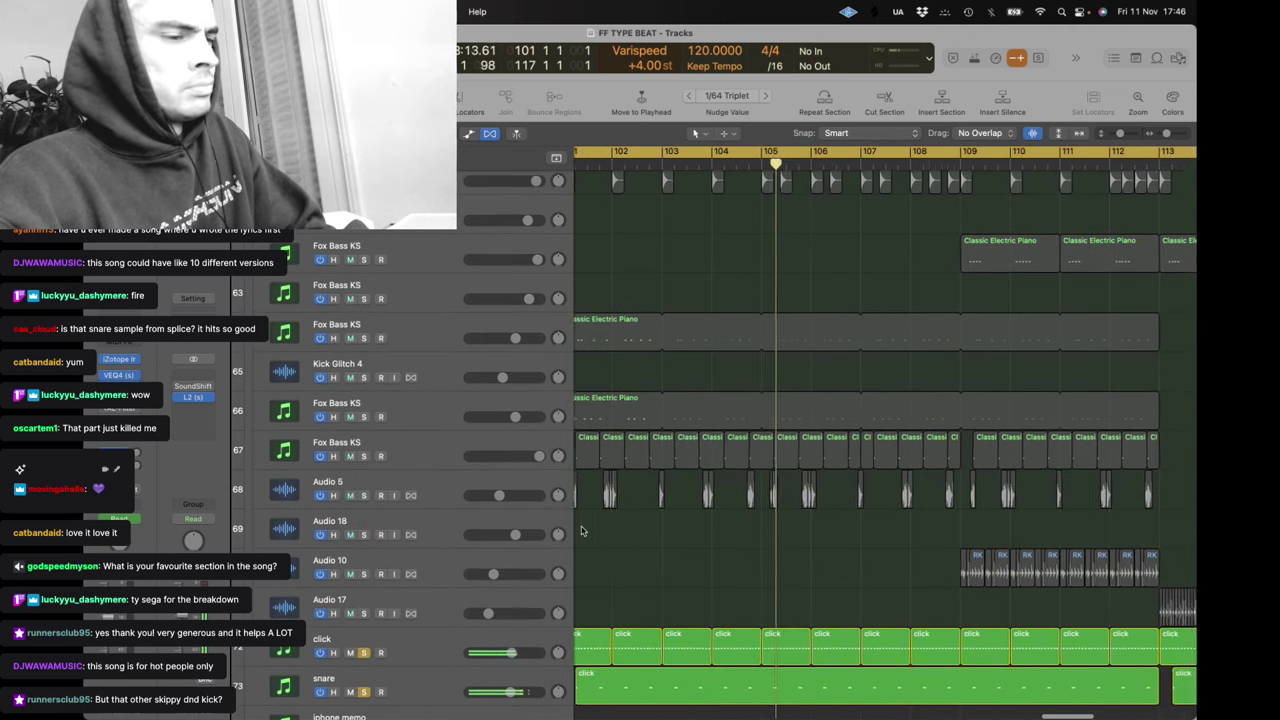
scroll(582, 531, left, 4)
click(364, 416)
click(288, 409)
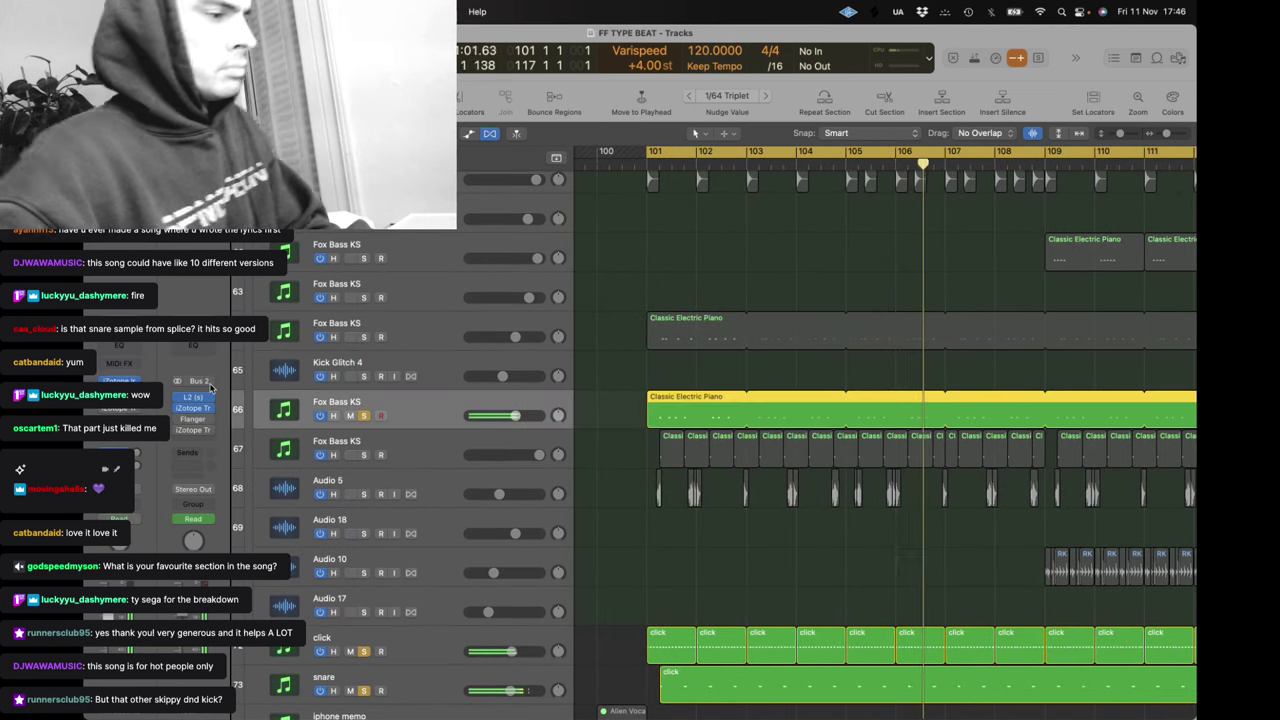
key(space)
key(space)
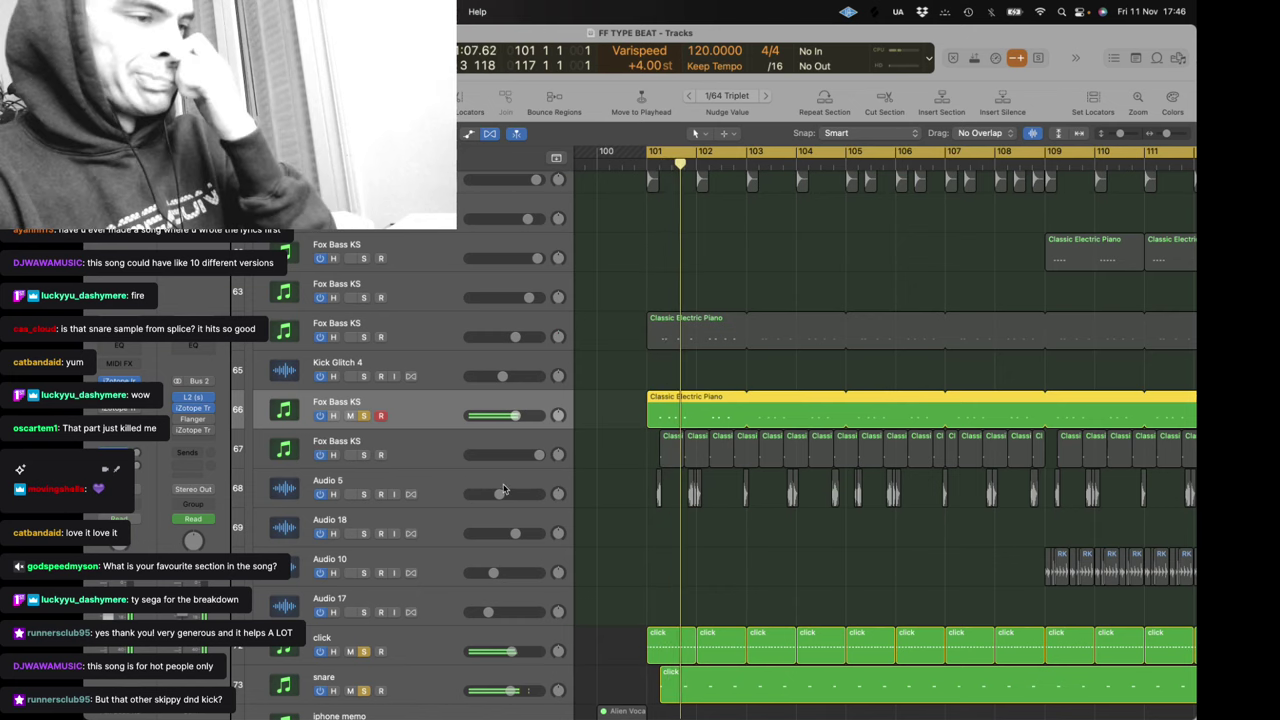
Set the cycle range to bars 109–113 and play only track 62 Fox Bass KS in solo
scroll(504, 489, down, 5)
scroll(504, 489, up, 6)
scroll(504, 489, right, 6)
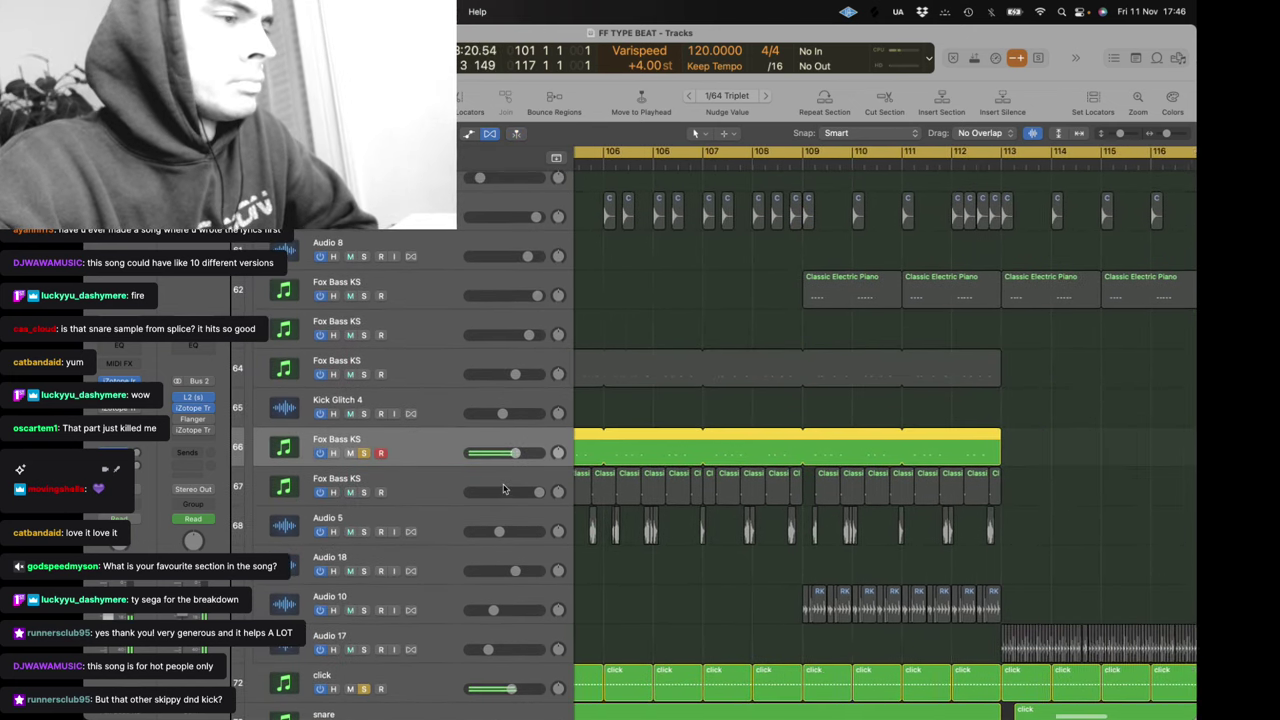
scroll(503, 489, right, 2)
click(364, 296)
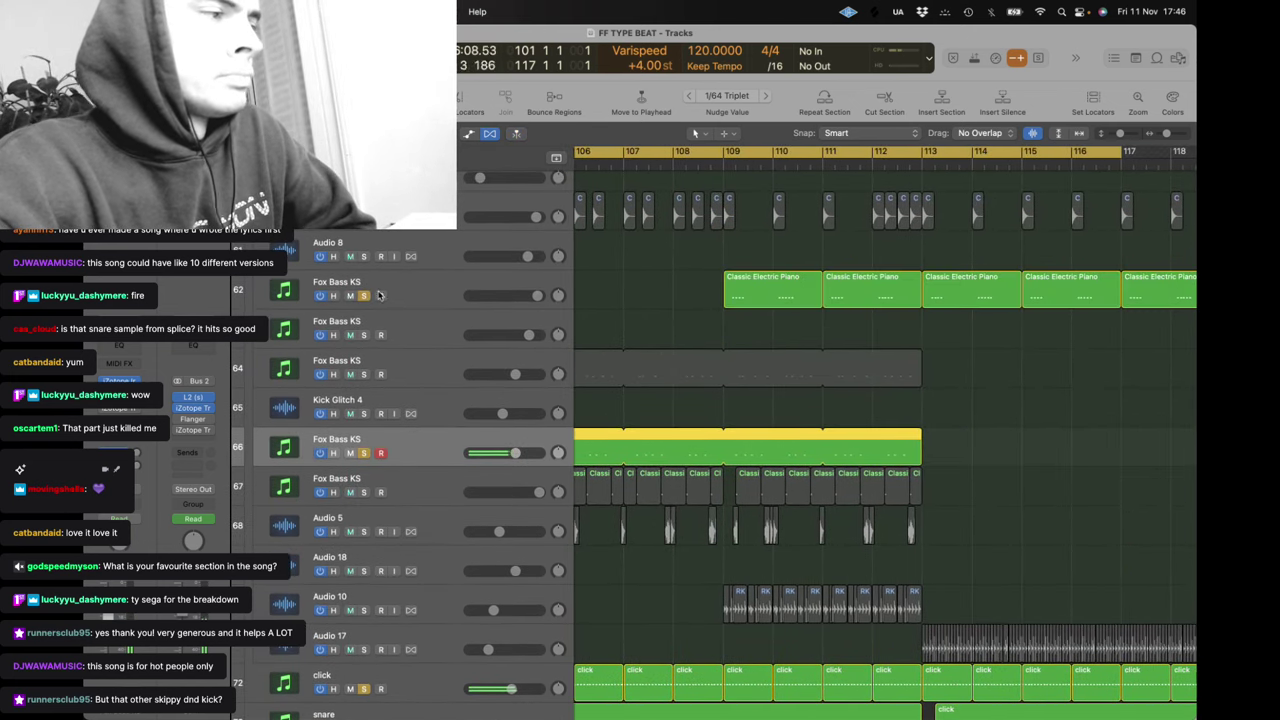
drag(732, 150, 921, 152)
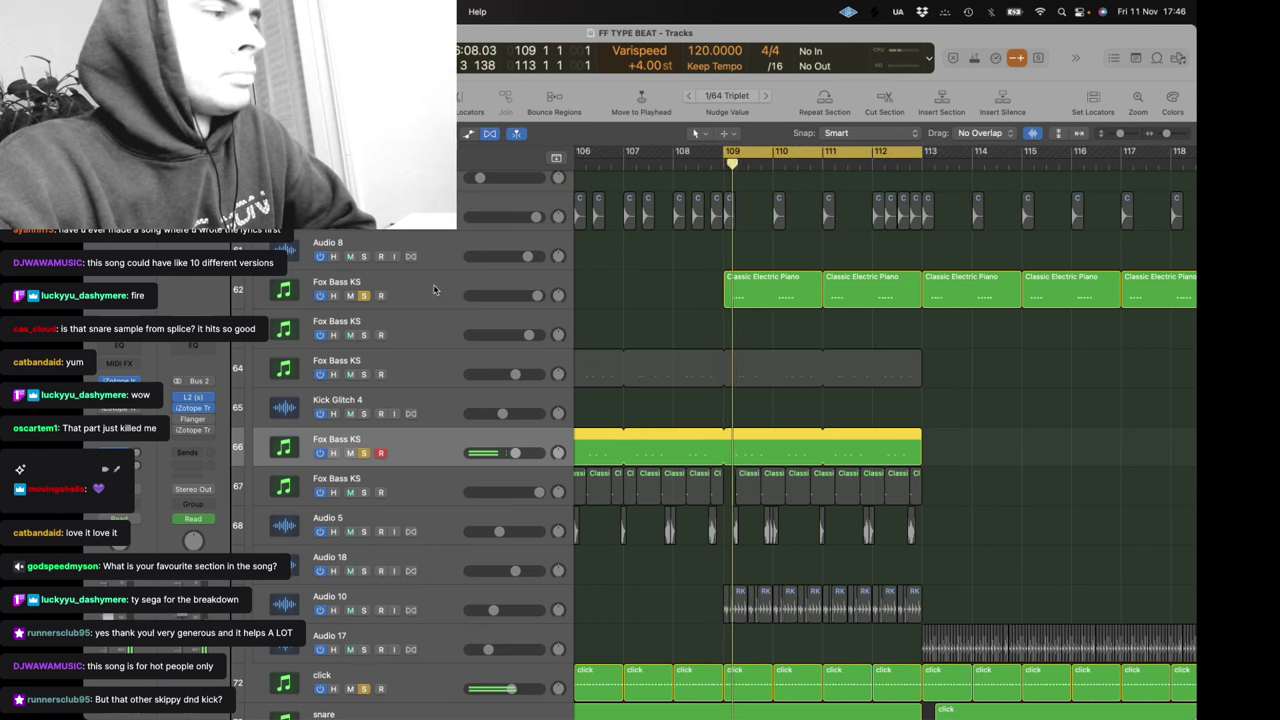
alt+click(363, 296)
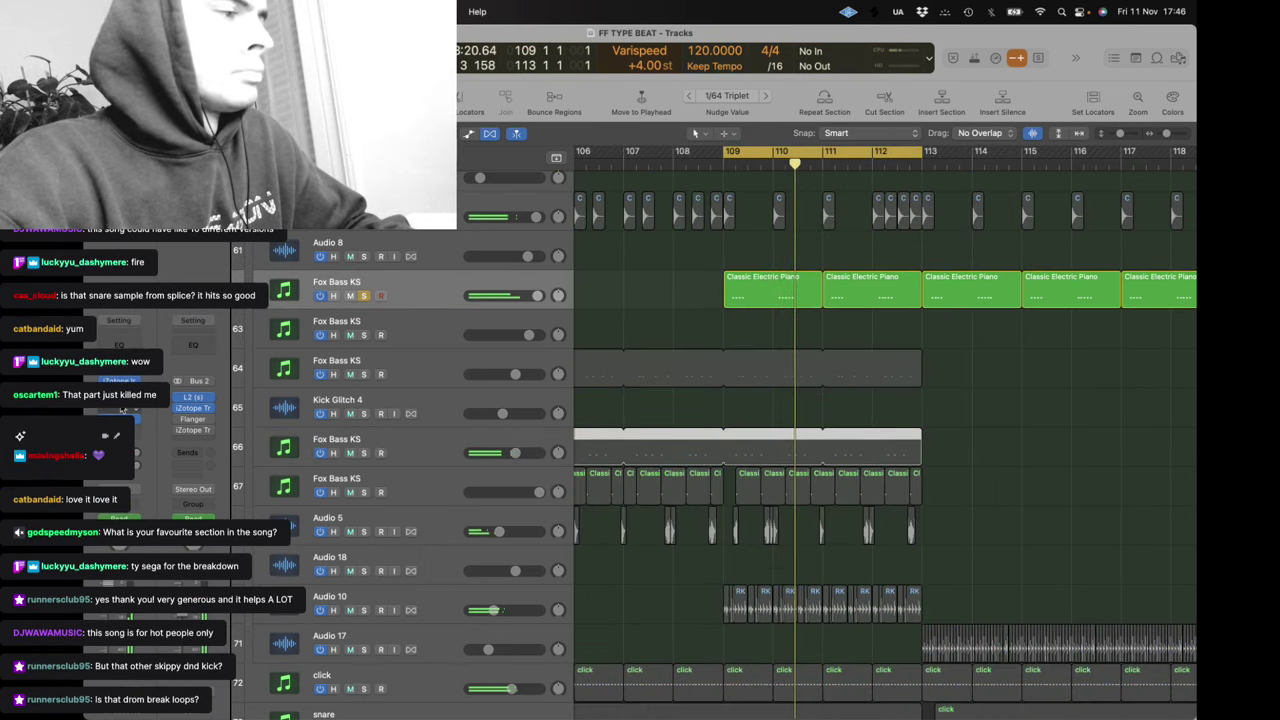
View the sliced drum loop in the iZotope Iris plug-in of track 62 Fox Bass KS, then close the plug-in
click(120, 382)
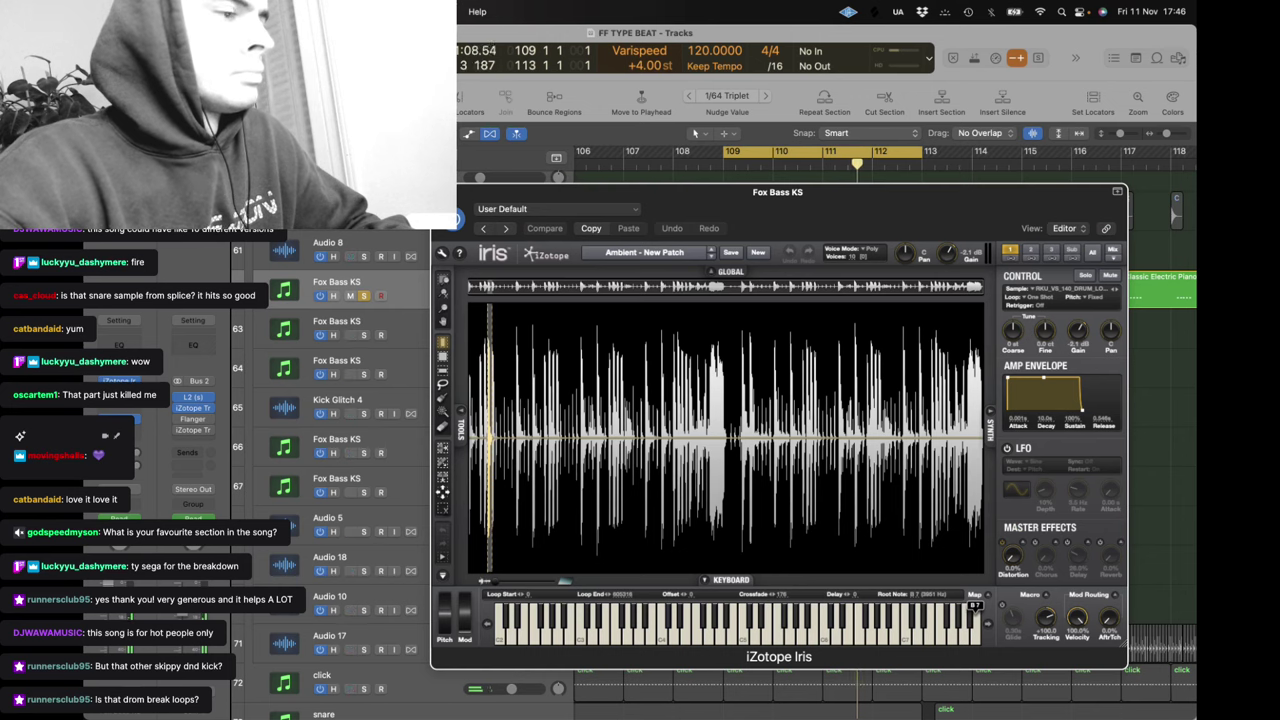
drag(459, 189, 248, 170)
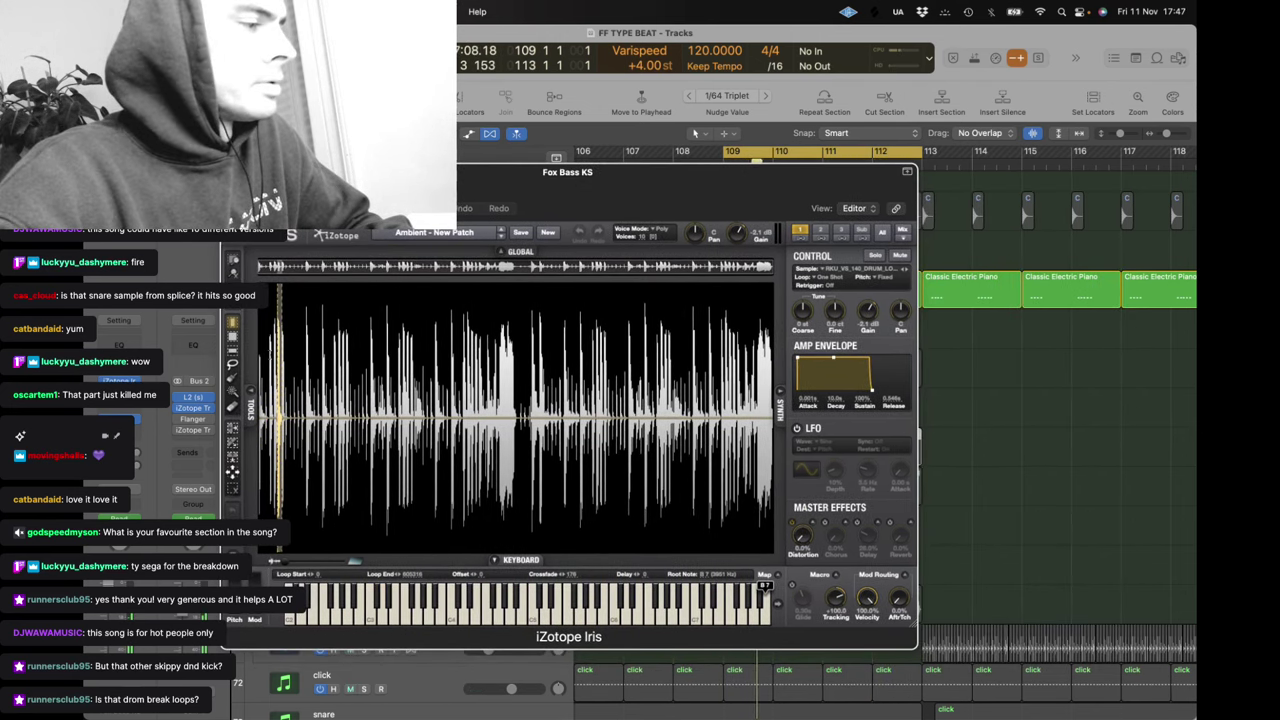
key(super+w)
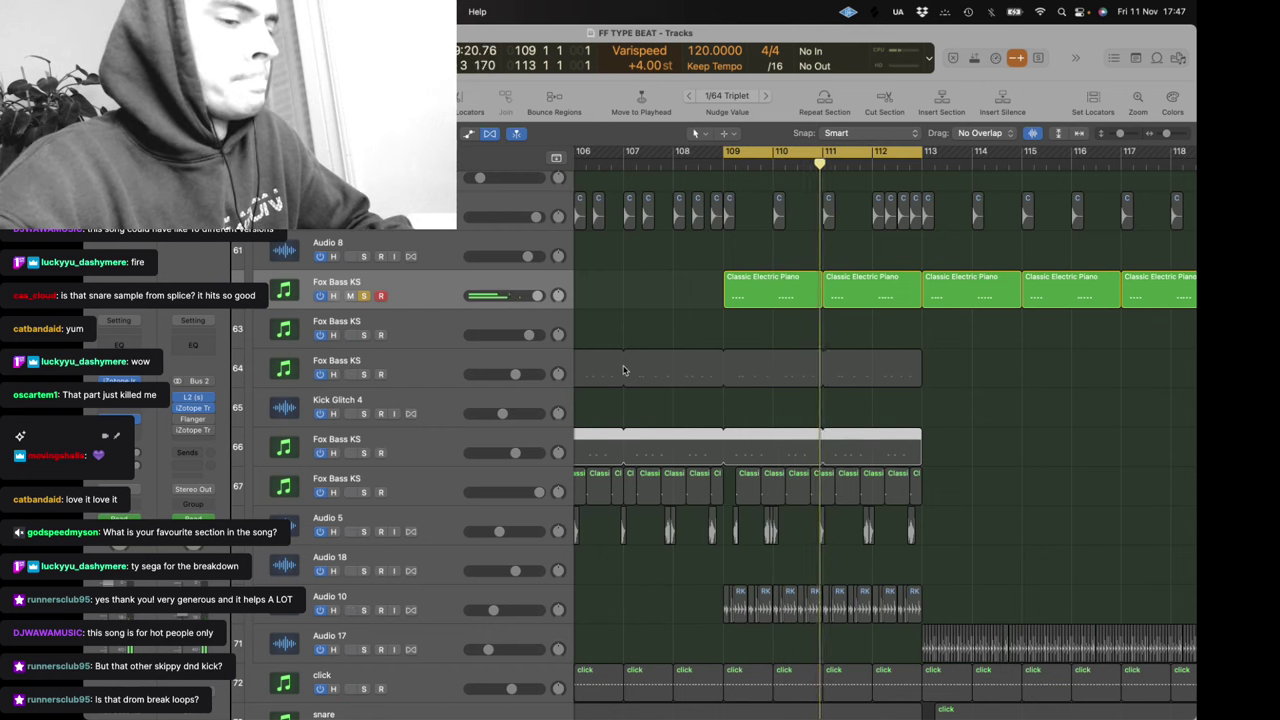
Play only track 67 Fox Bass KS in solo with the cycle range set to bars 101–105
scroll(624, 370, left, 4)
scroll(624, 370, down, 5)
click(1109, 136)
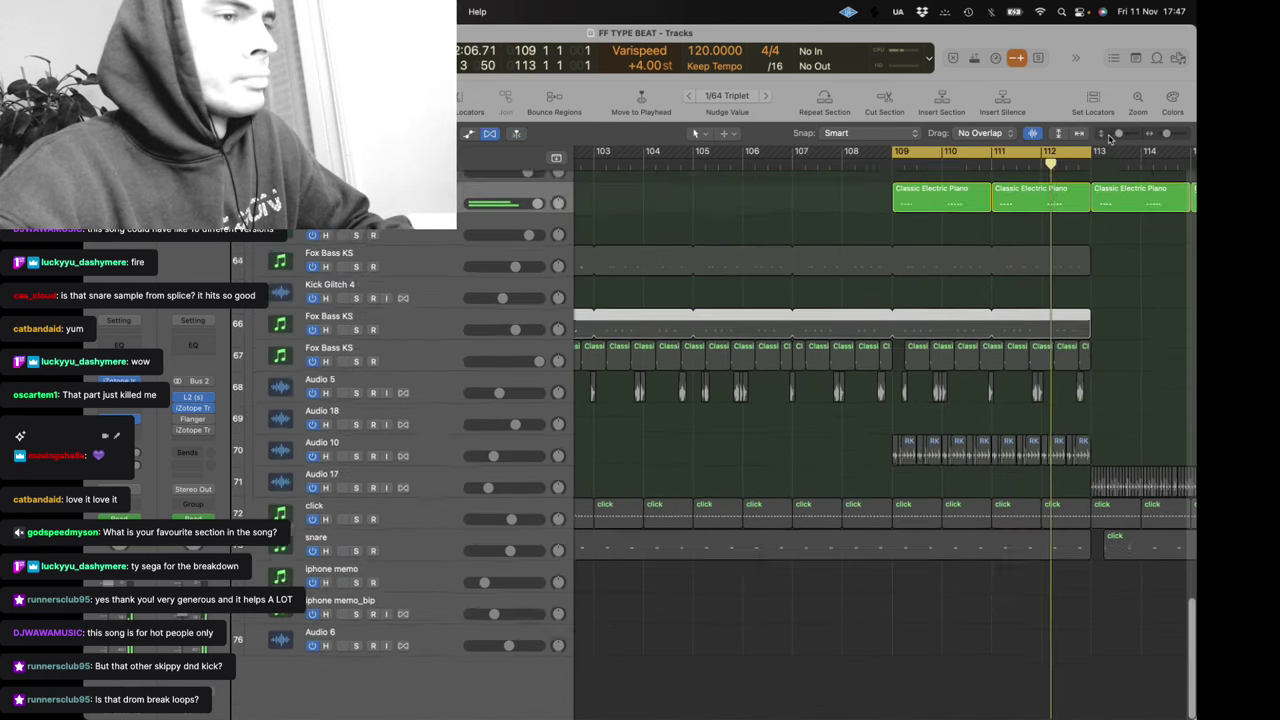
click(1109, 136)
scroll(791, 230, left, 3)
click(385, 410)
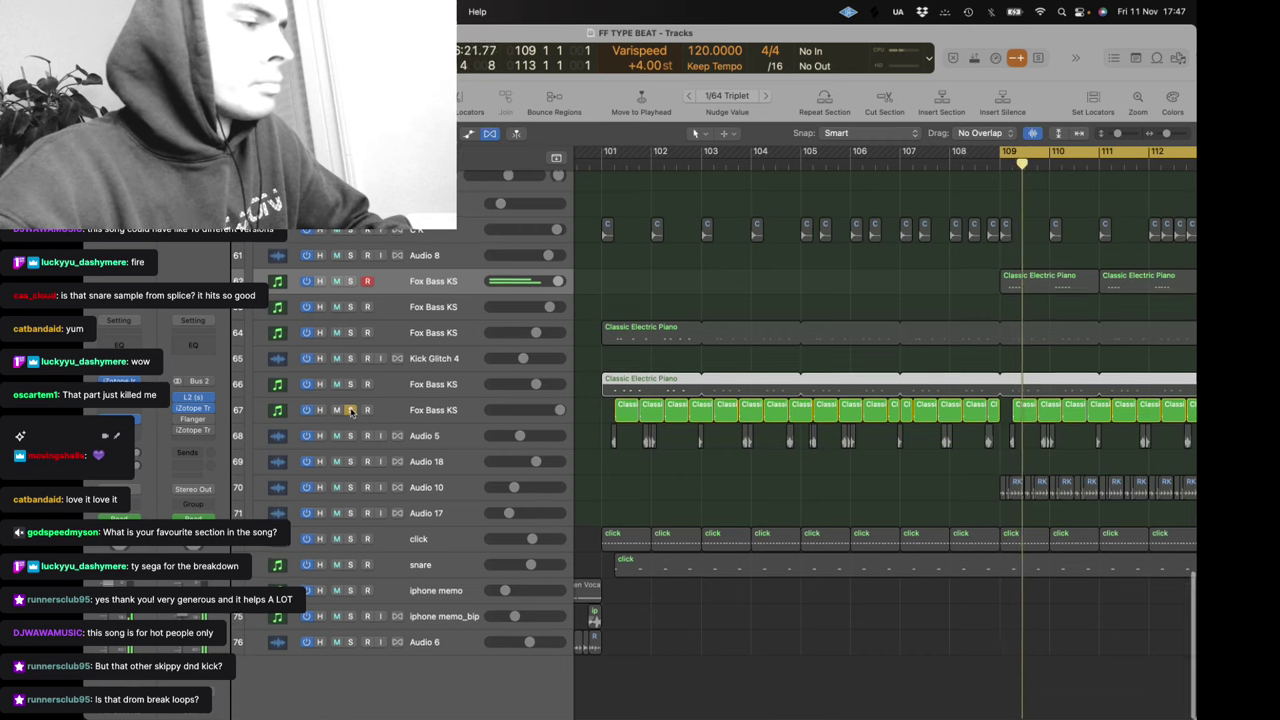
drag(604, 152, 805, 176)
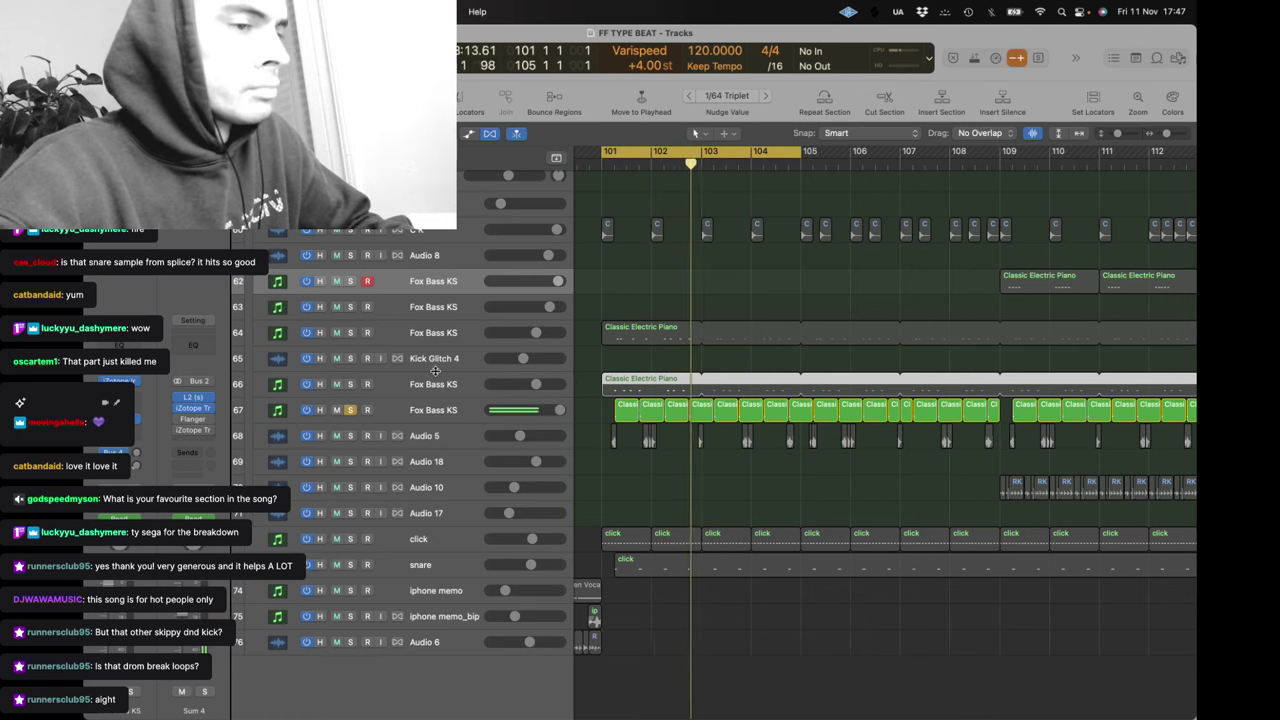
Add the click track to the track 67 solo, trying track 66 Fox Bass KS and the snare briefly
click(350, 386)
click(350, 386)
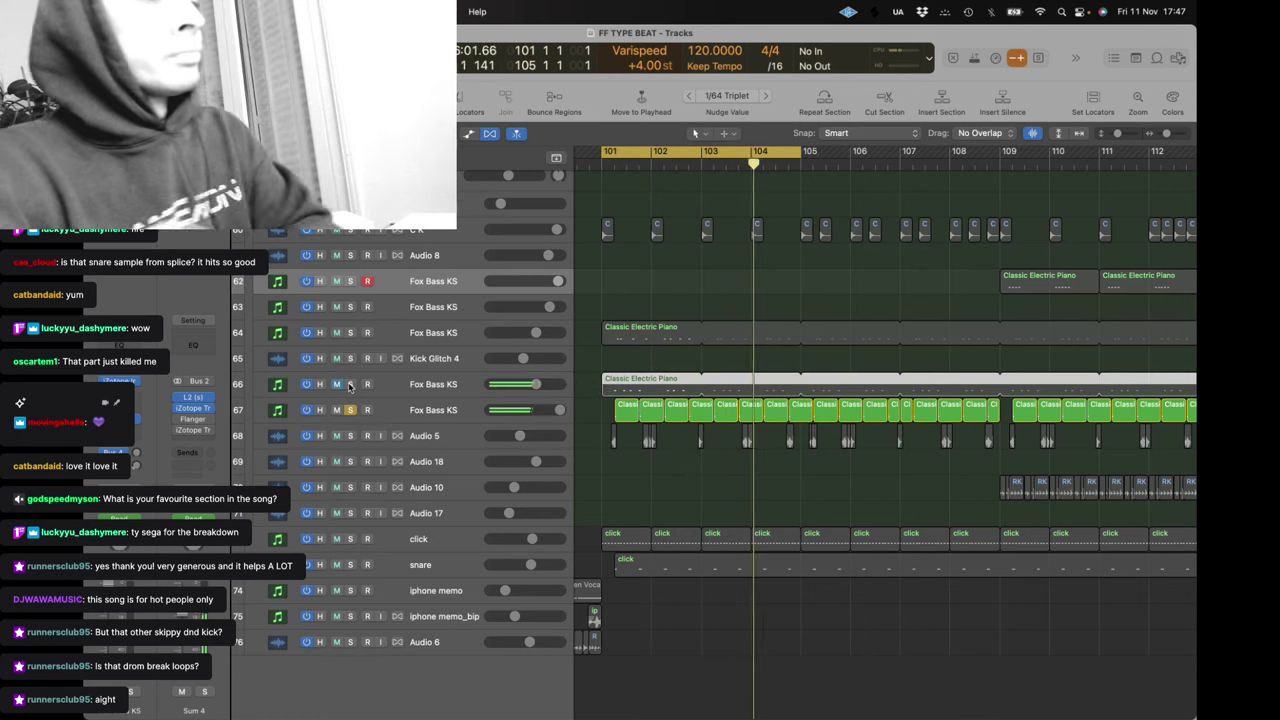
click(350, 539)
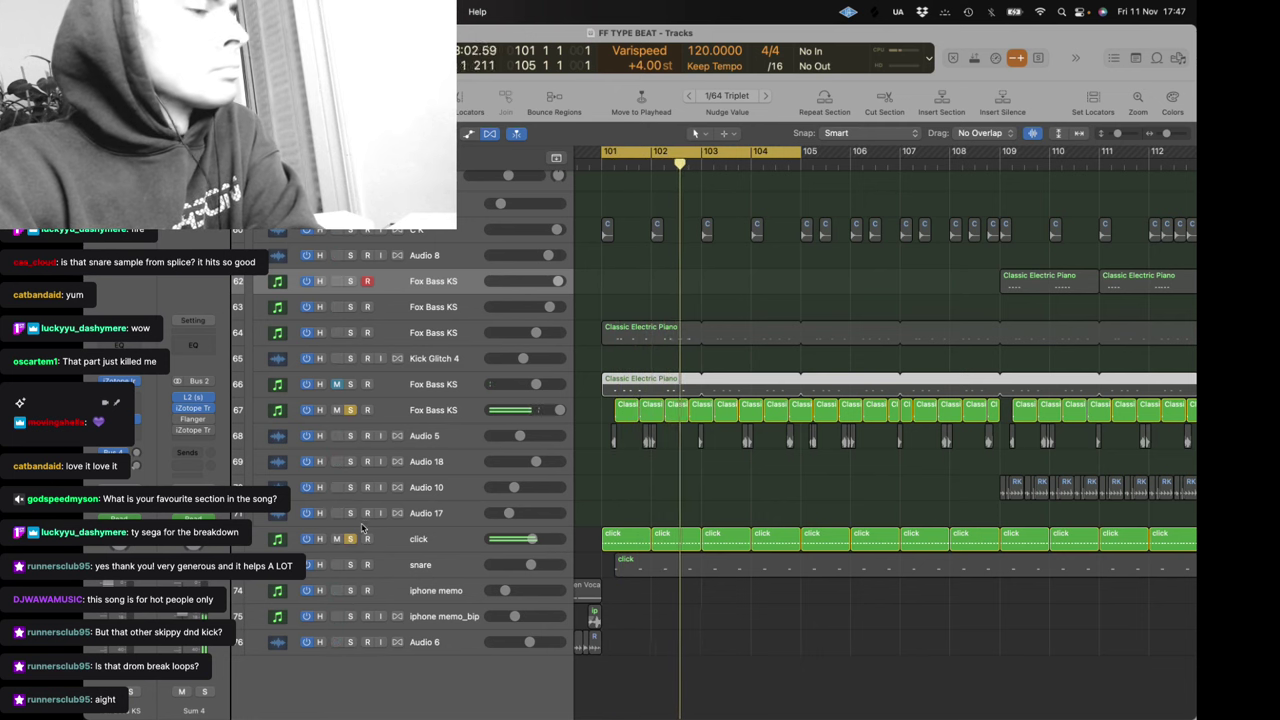
click(350, 565)
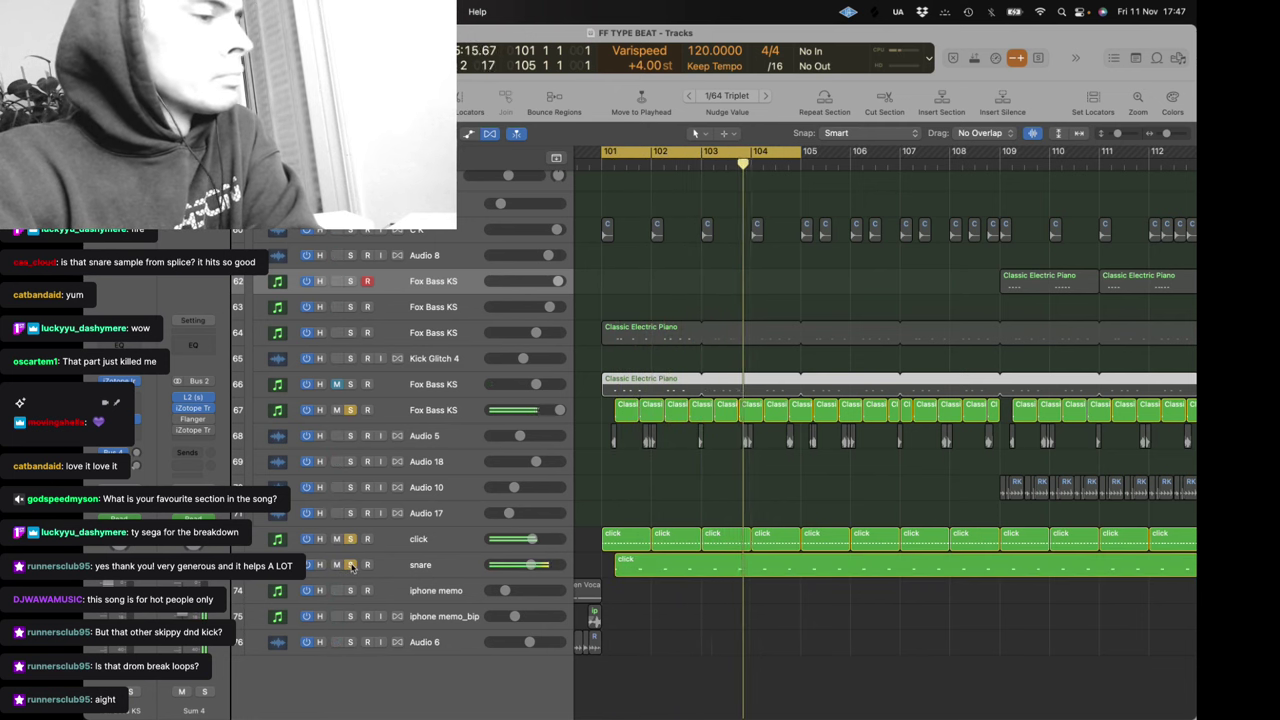
click(350, 565)
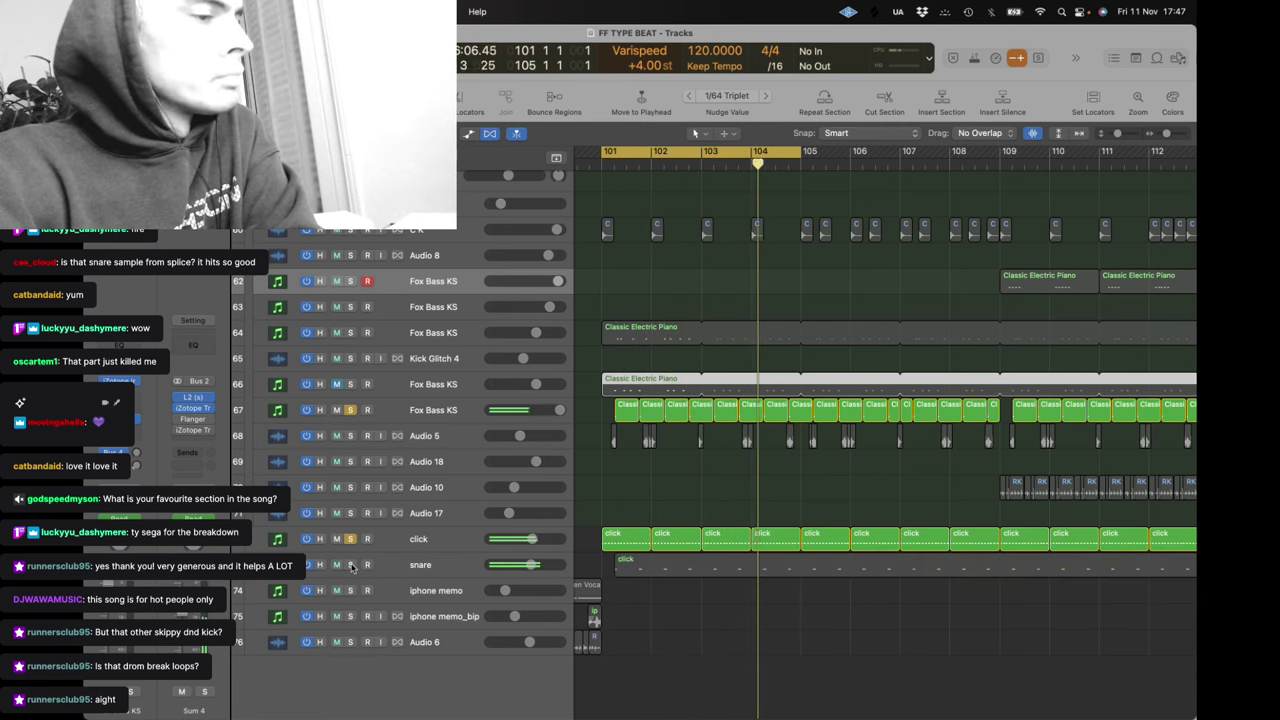
Select track 67 Fox Bass KS, add Fox Bass KS tracks 64 and 66 to the solo, and turn off cycling
click(436, 418)
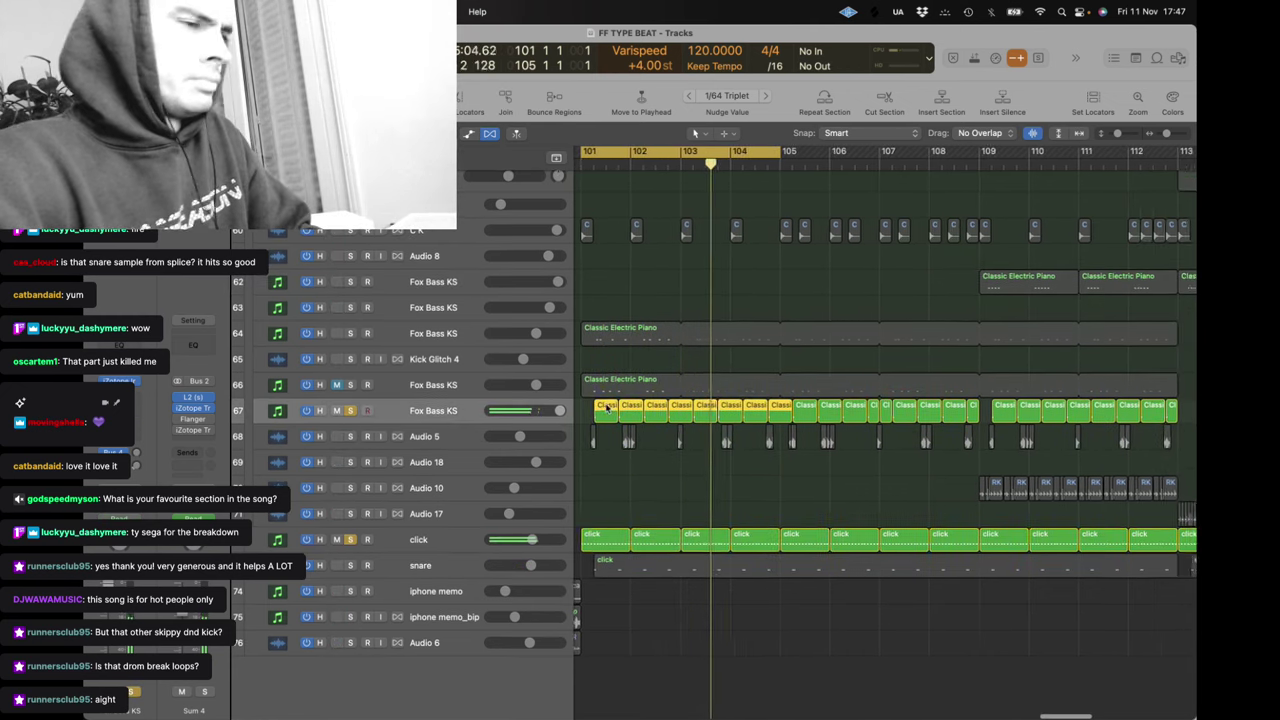
scroll(606, 407, up, 3)
scroll(606, 407, left, 5)
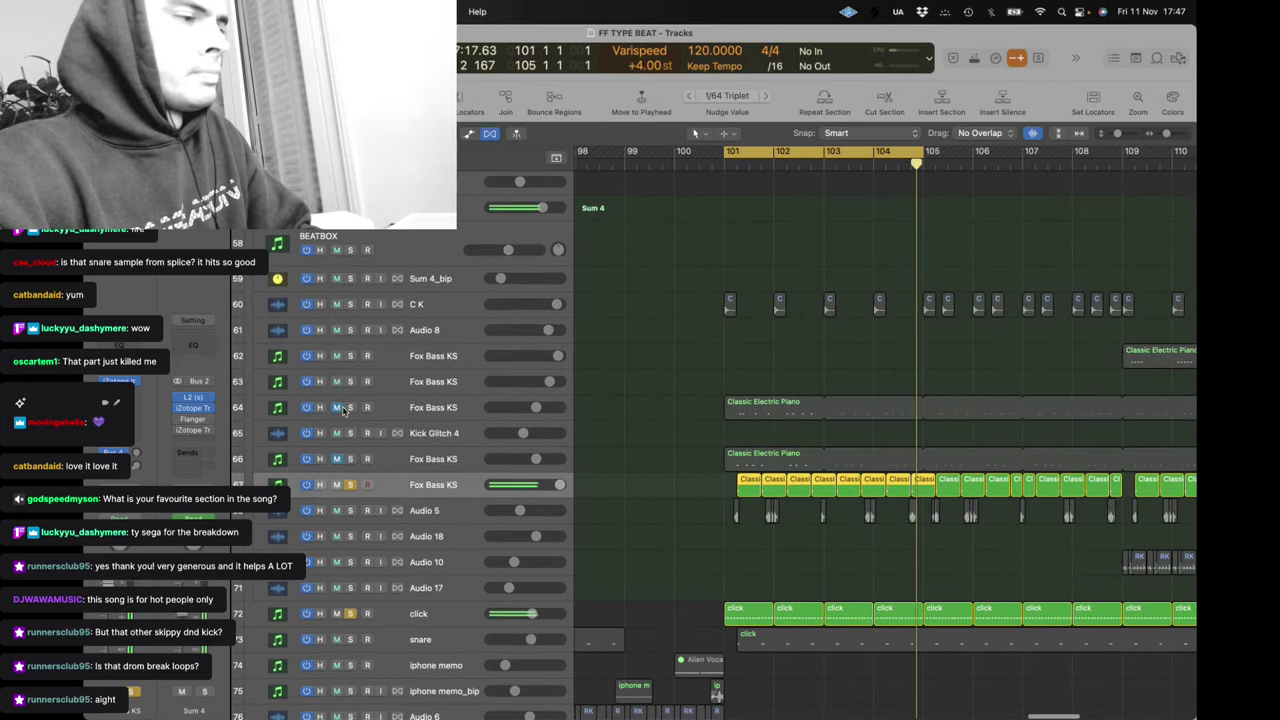
click(340, 408)
scroll(677, 408, right, 4)
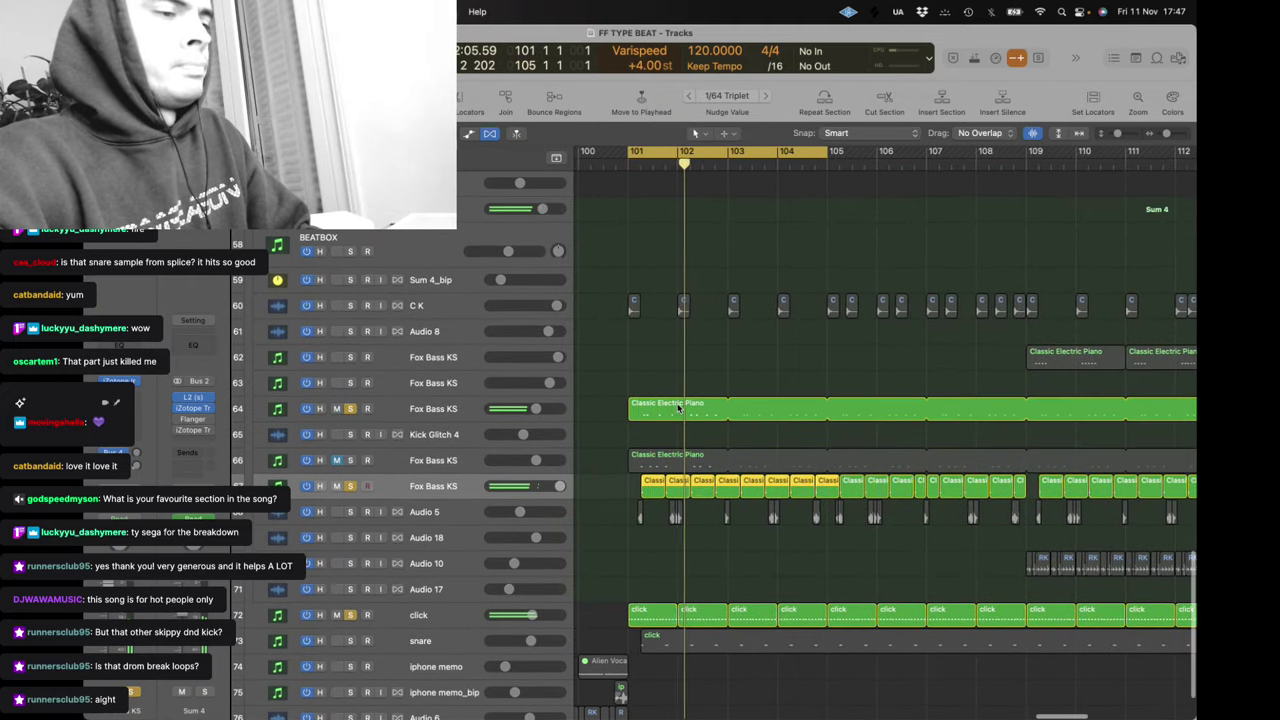
scroll(677, 408, right, 3)
scroll(677, 408, up, 1)
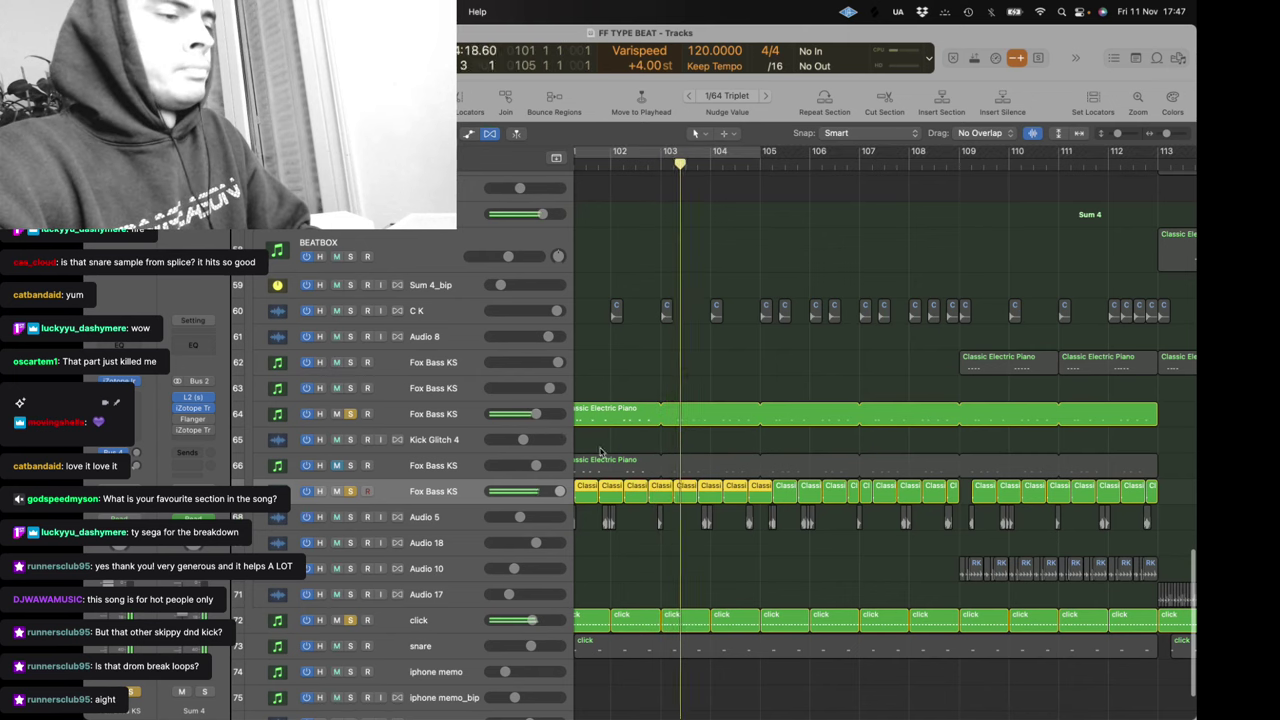
scroll(585, 422, left, 3)
click(337, 465)
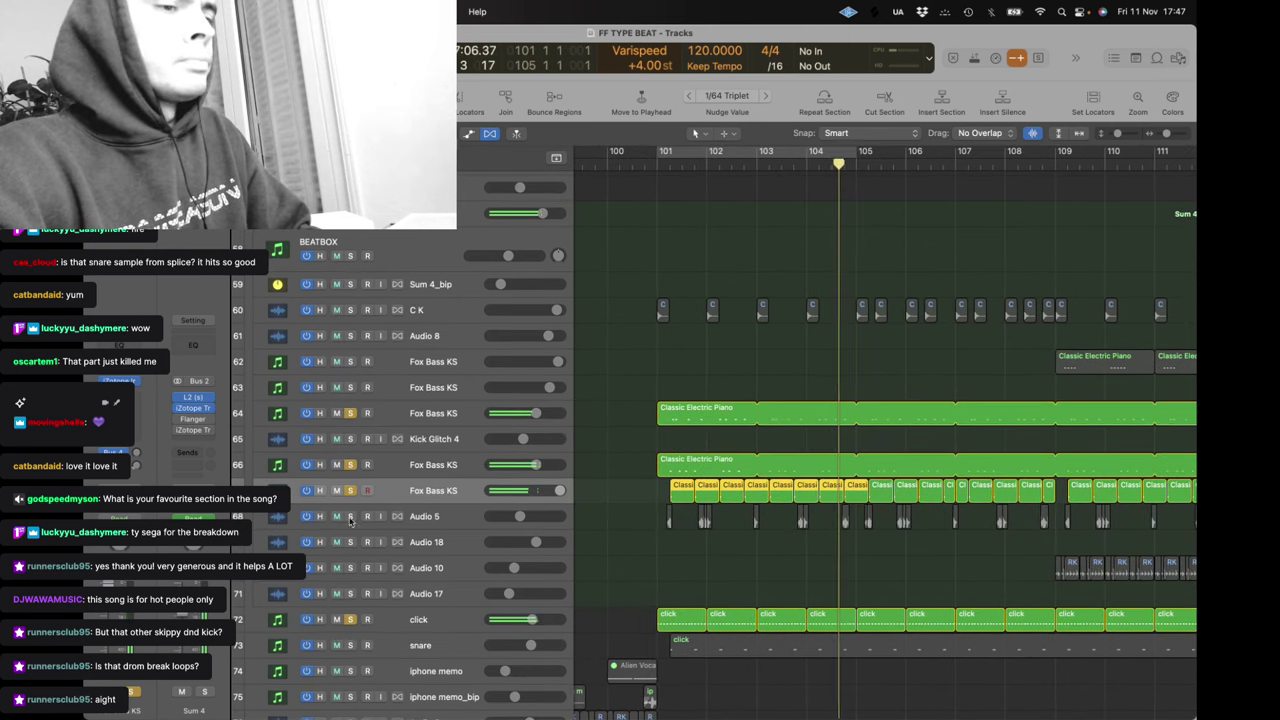
Set the cycle range to bars 101–113 in the arrangement
click(623, 583)
key(z)
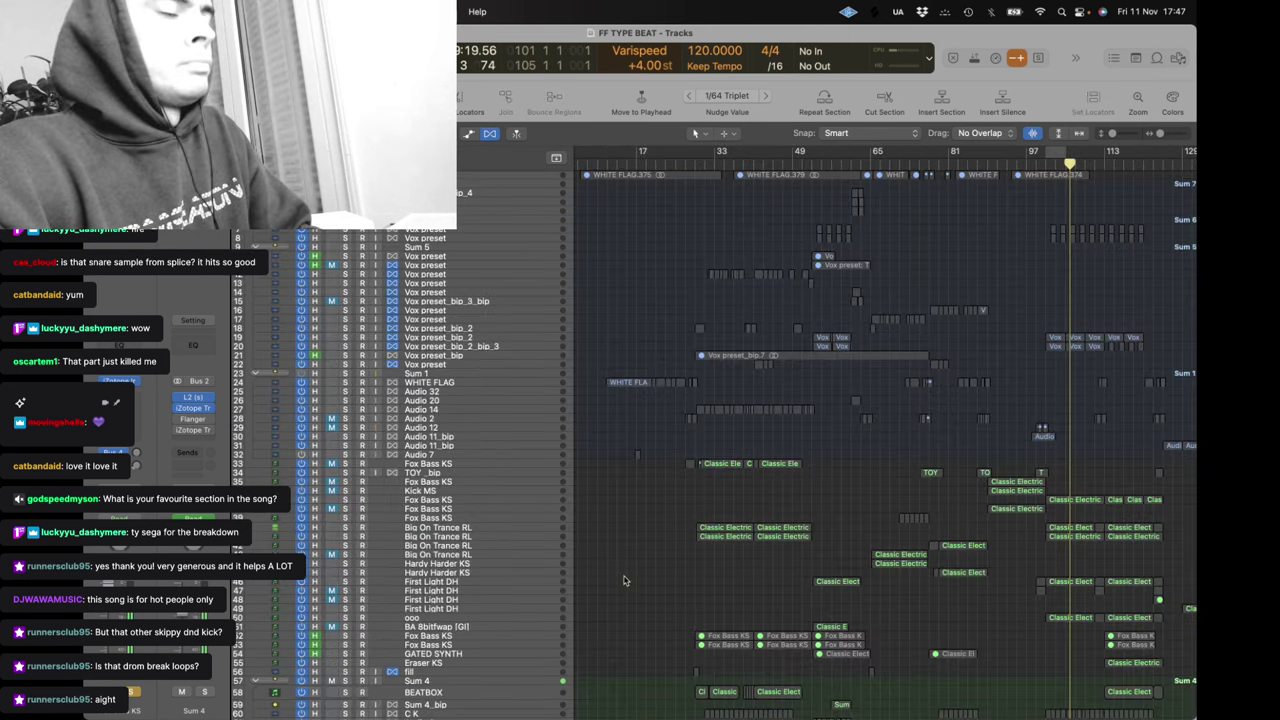
key(z)
key(z)
scroll(625, 580, right, 2)
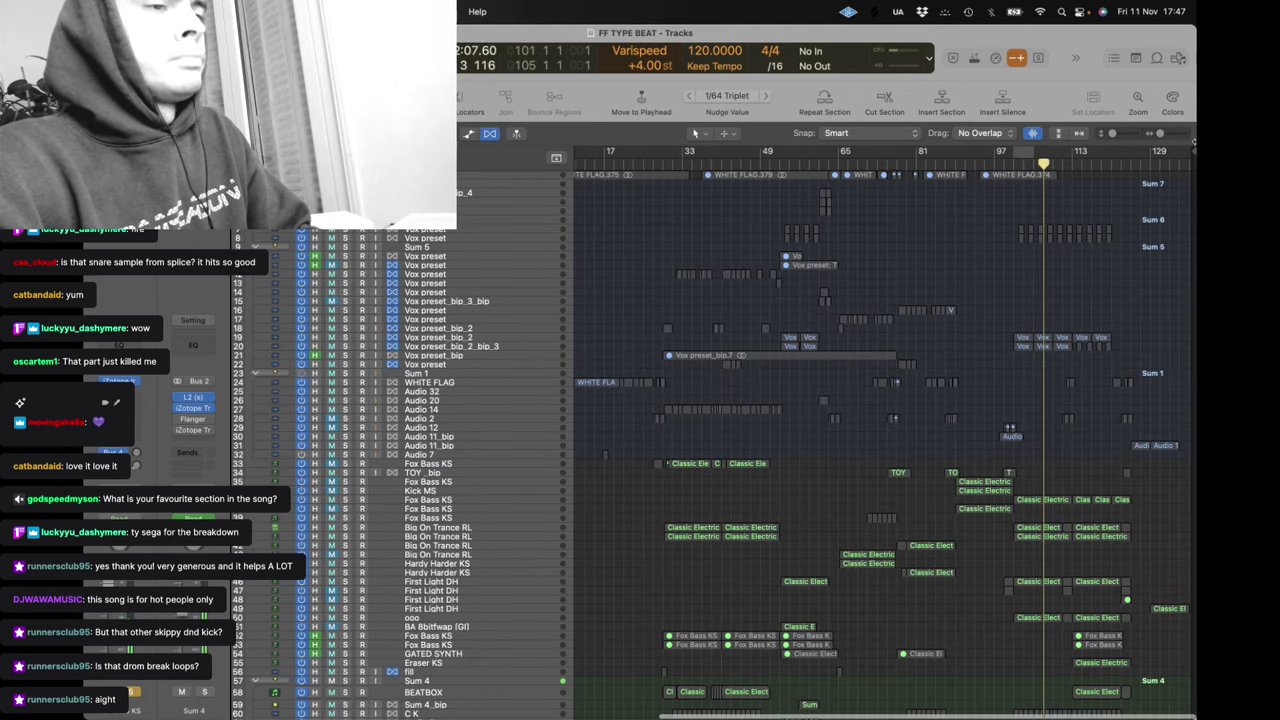
click(1175, 132)
click(1175, 132)
scroll(1070, 210, right, 10)
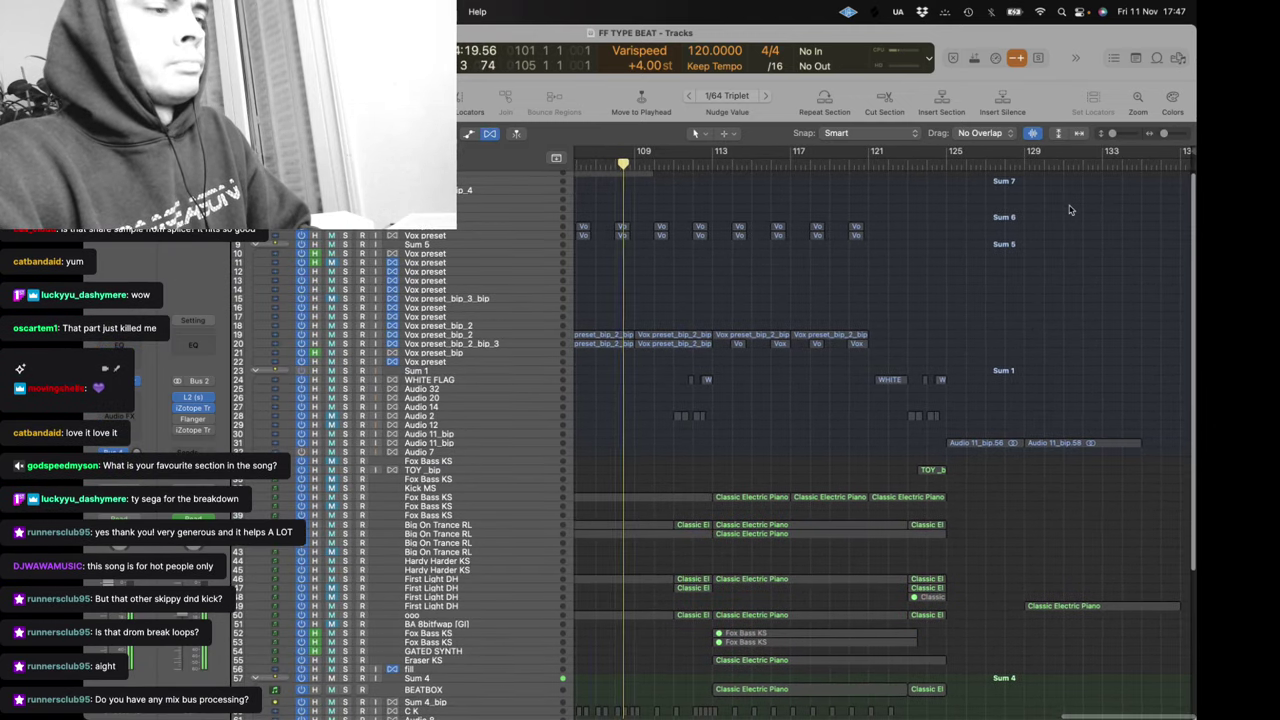
scroll(1070, 210, left, 5)
drag(676, 152, 900, 152)
Add the vocal tracks 19 Vox preset_bip_2 and 20 Vox preset_bip_2_bip_3 to the solo
scroll(680, 305, down, 5)
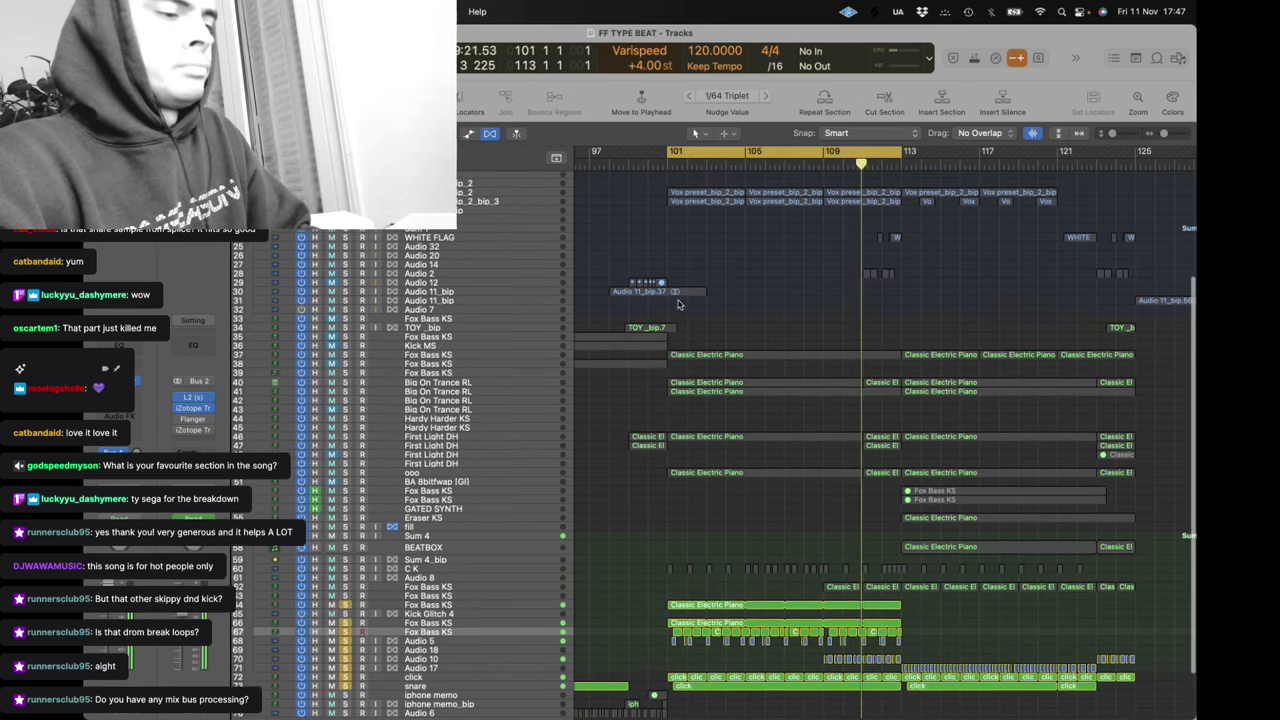
scroll(680, 305, up, 5)
scroll(680, 305, down, 1)
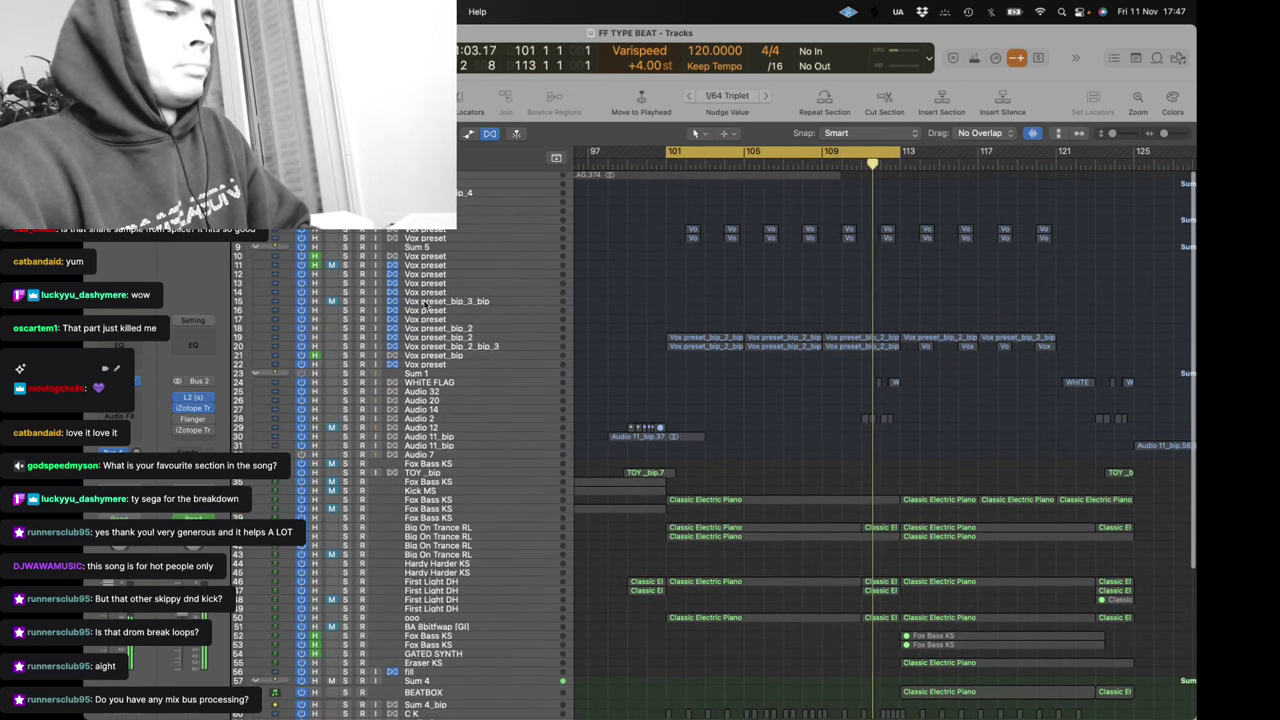
click(345, 338)
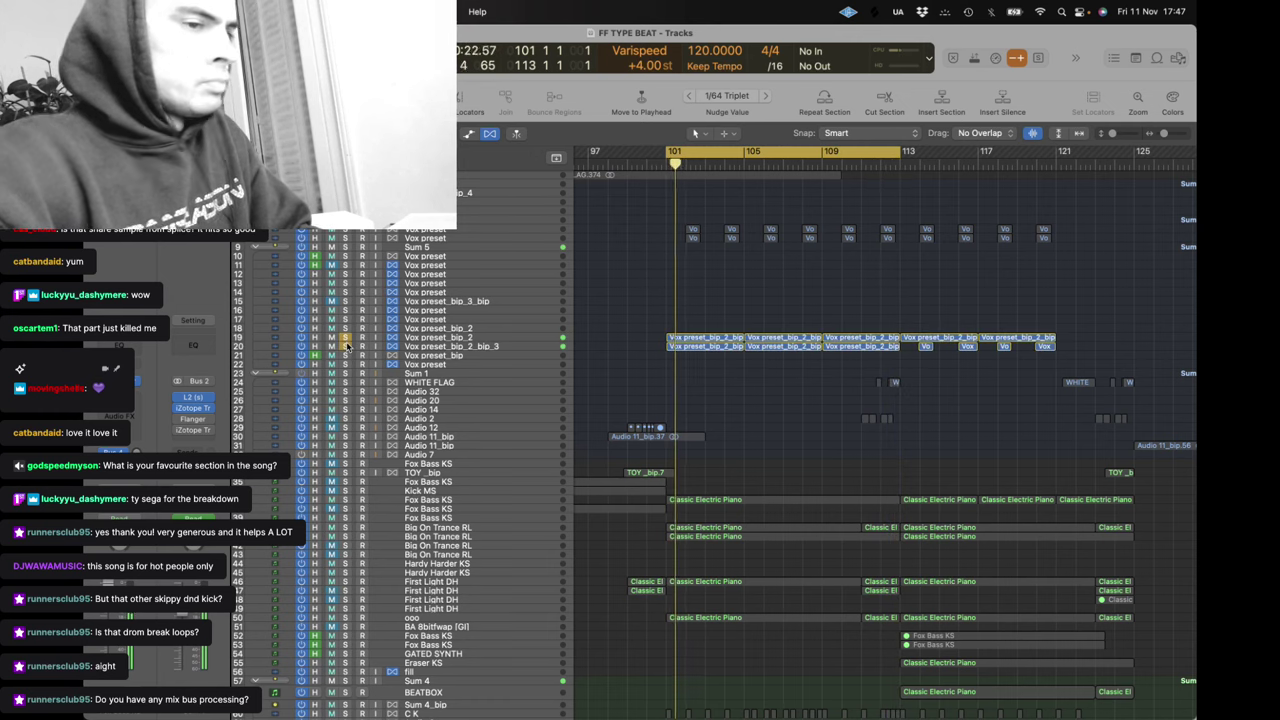
Audition track 50 ooo and track 46 First Light DH in the solo, keeping track 47 First Light DH soloed
scroll(707, 395, down, 5)
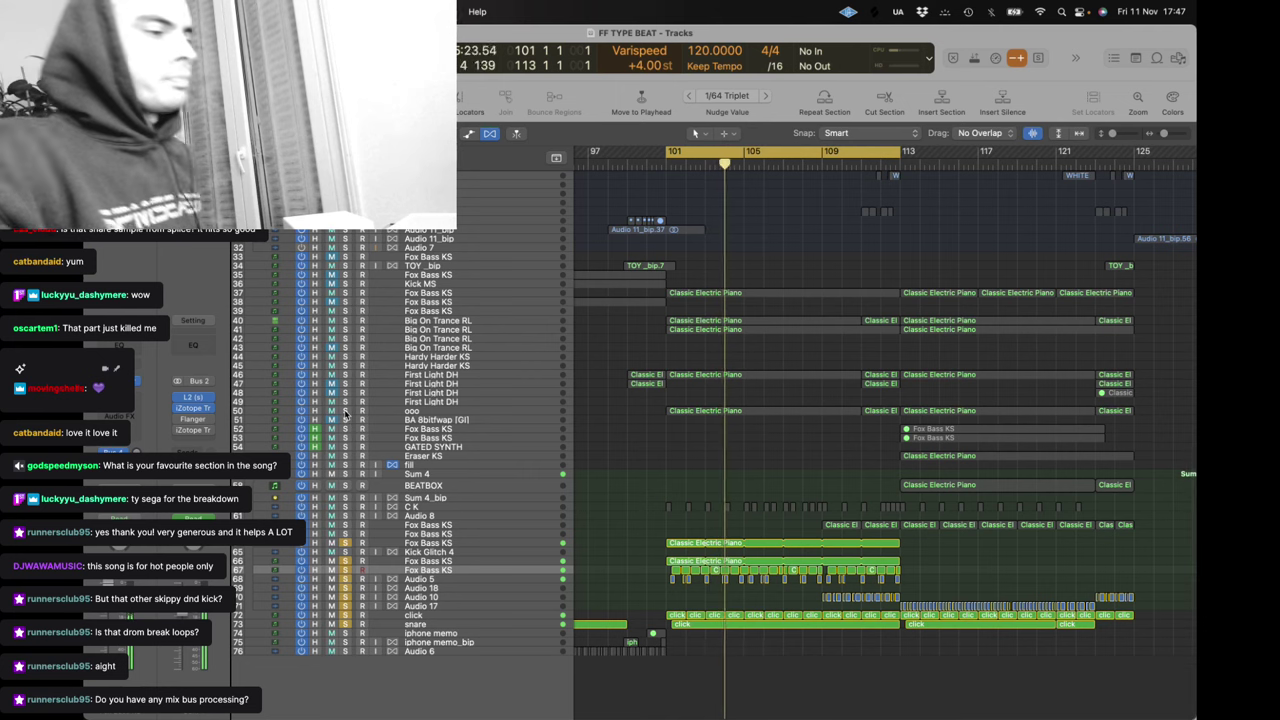
click(345, 411)
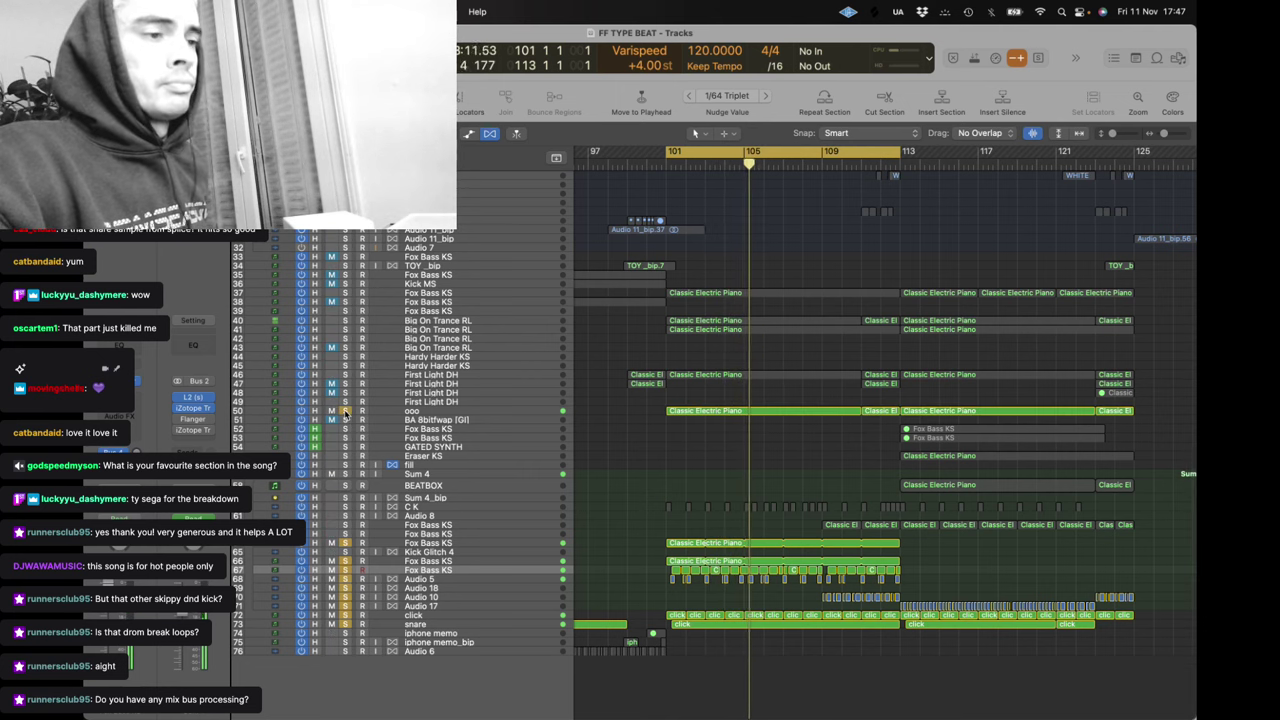
click(345, 411)
click(345, 384)
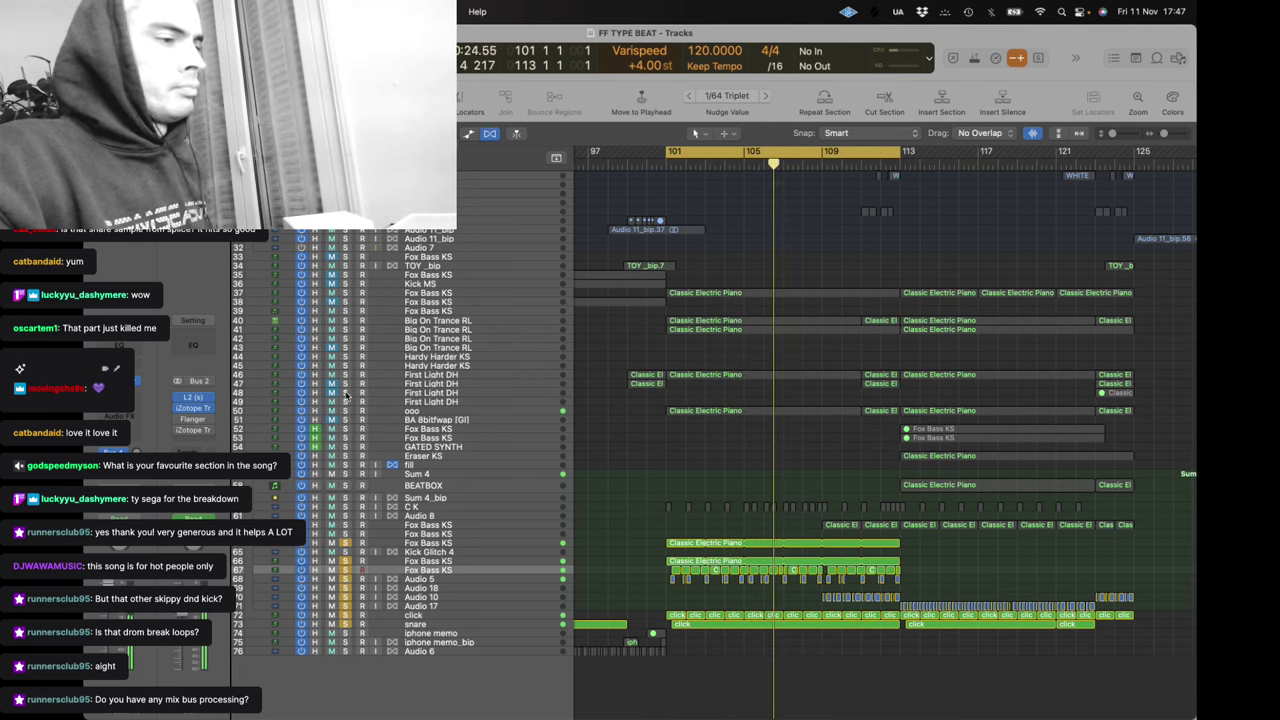
click(345, 376)
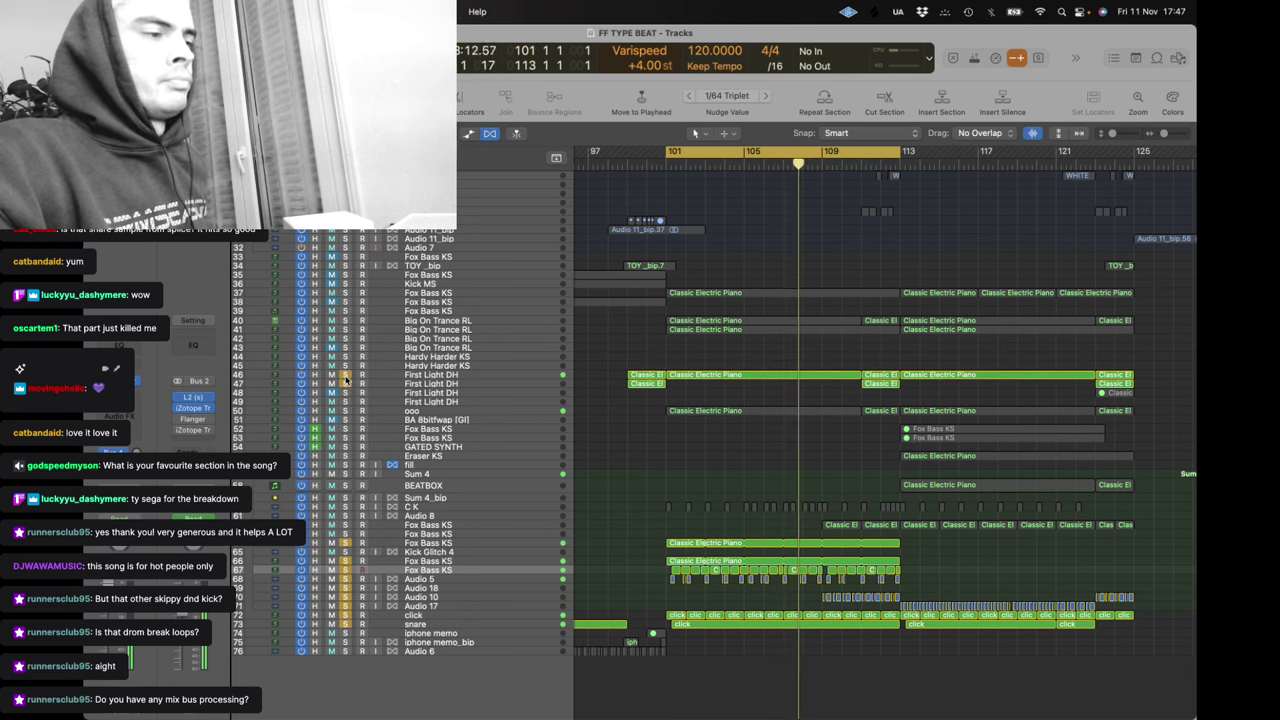
click(345, 376)
Audition Big On Trance RL tracks 40 and 41 in the solo and take them out again
click(345, 321)
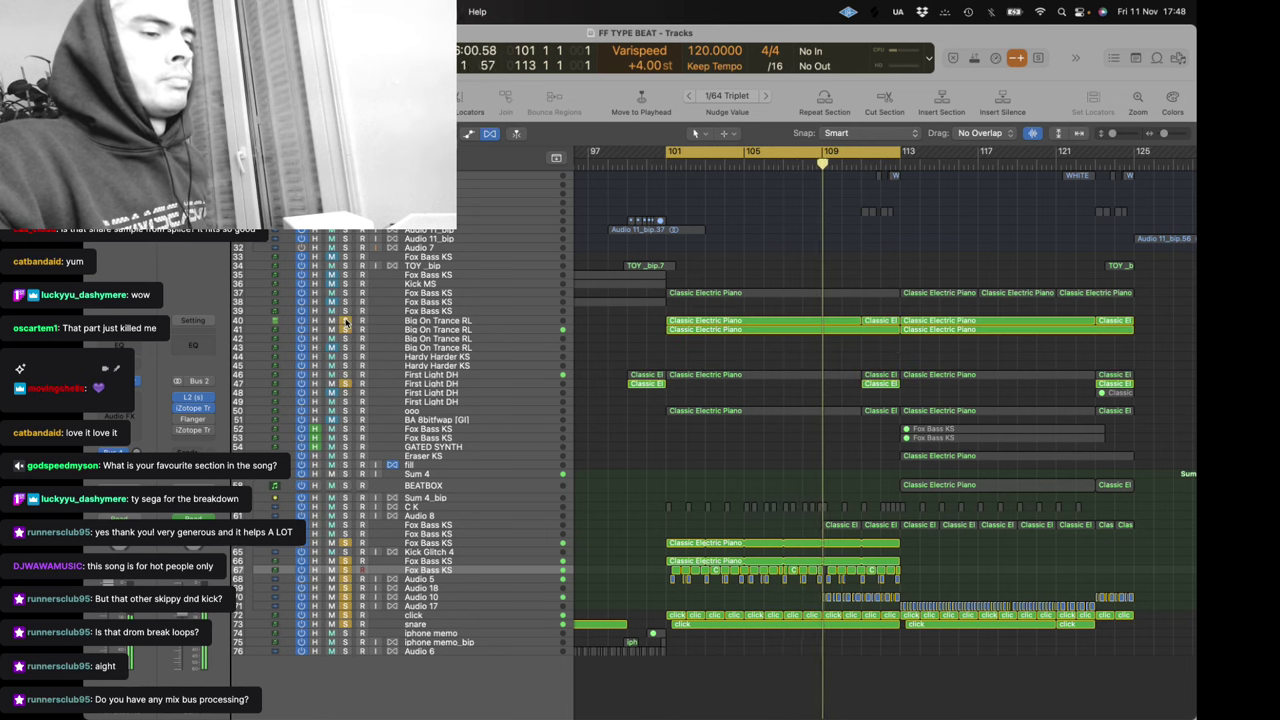
click(345, 321)
click(345, 329)
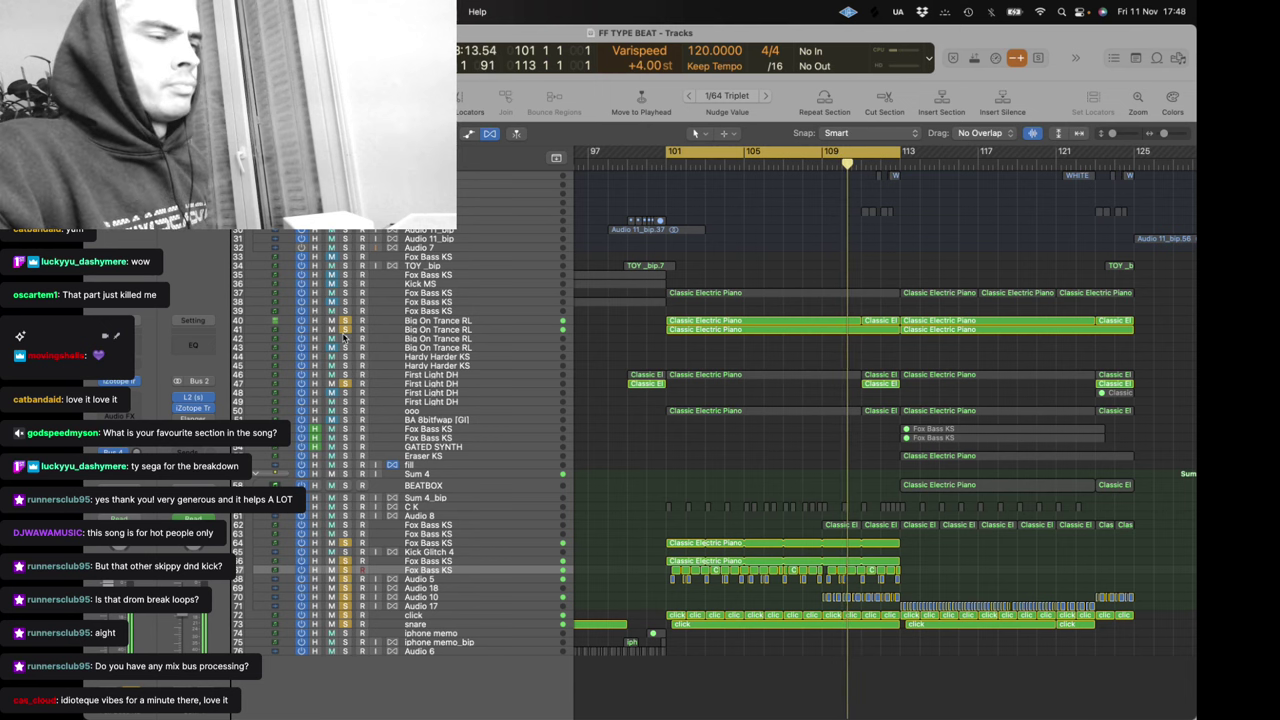
click(345, 329)
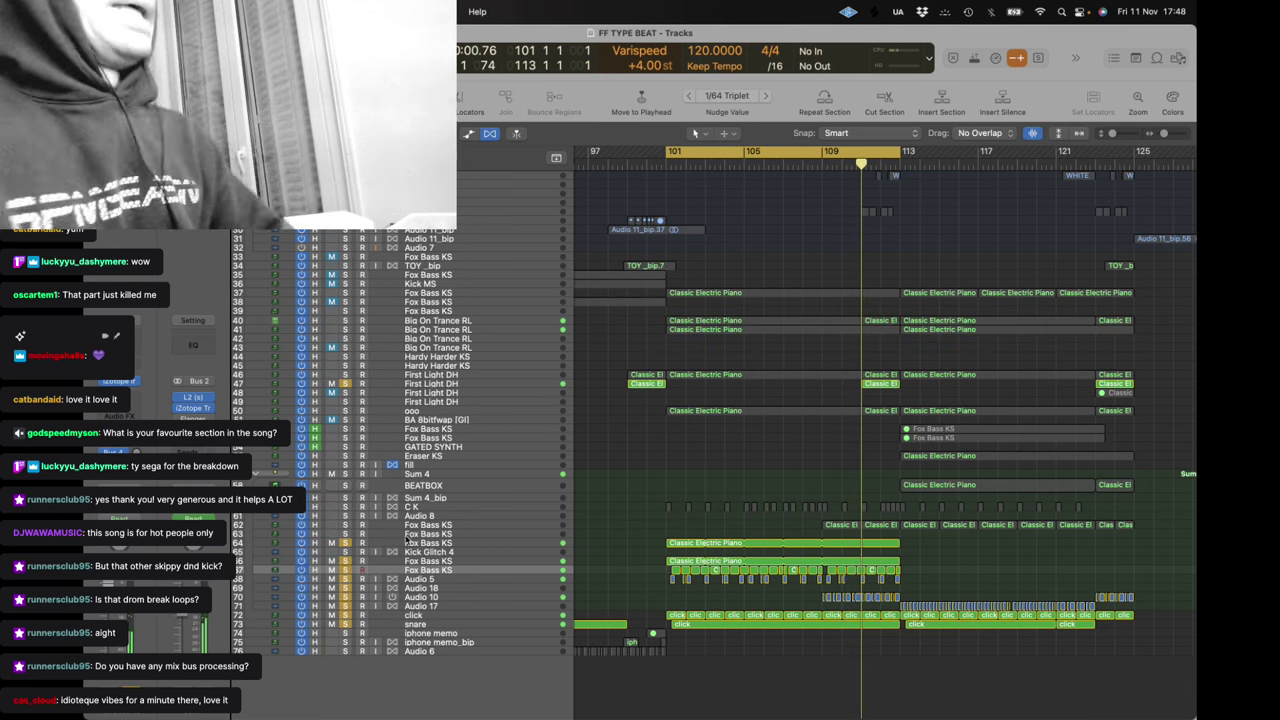
Extend the solo to the tracks from 59 Sum 4_bip to 65 Kick Glitch 4 and play the cycled section
drag(345, 497, 345, 547)
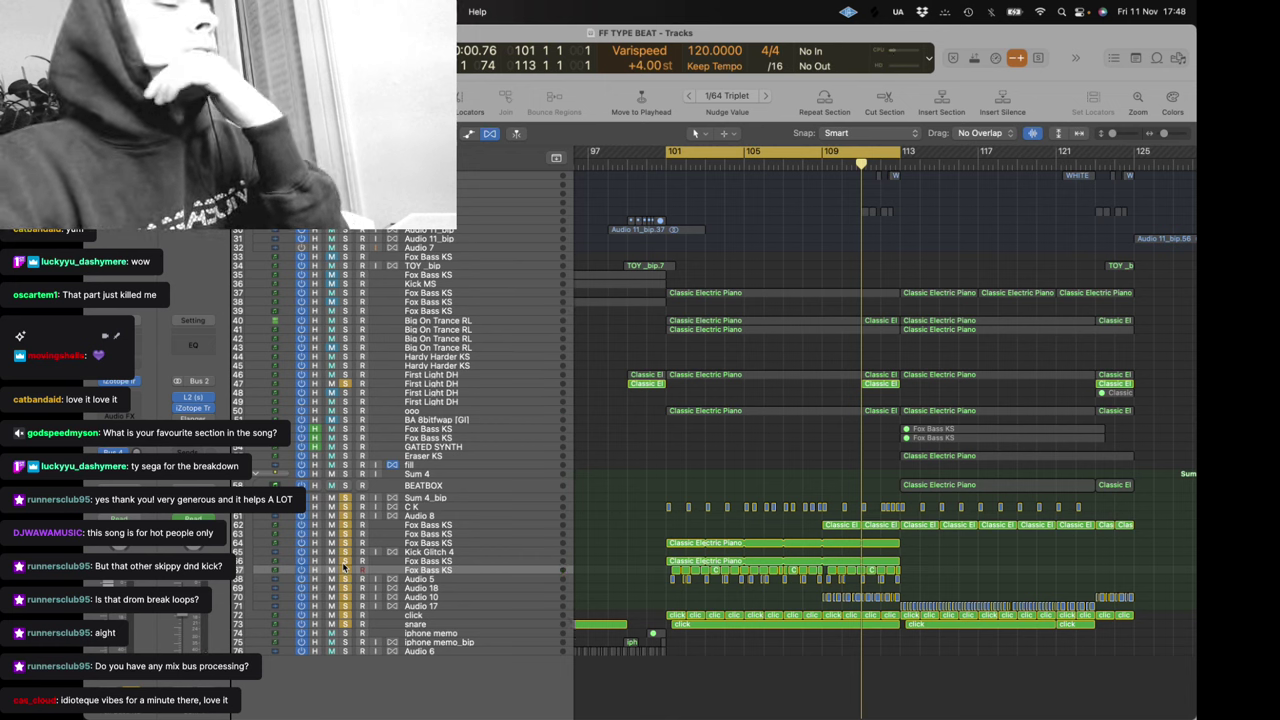
key(space)
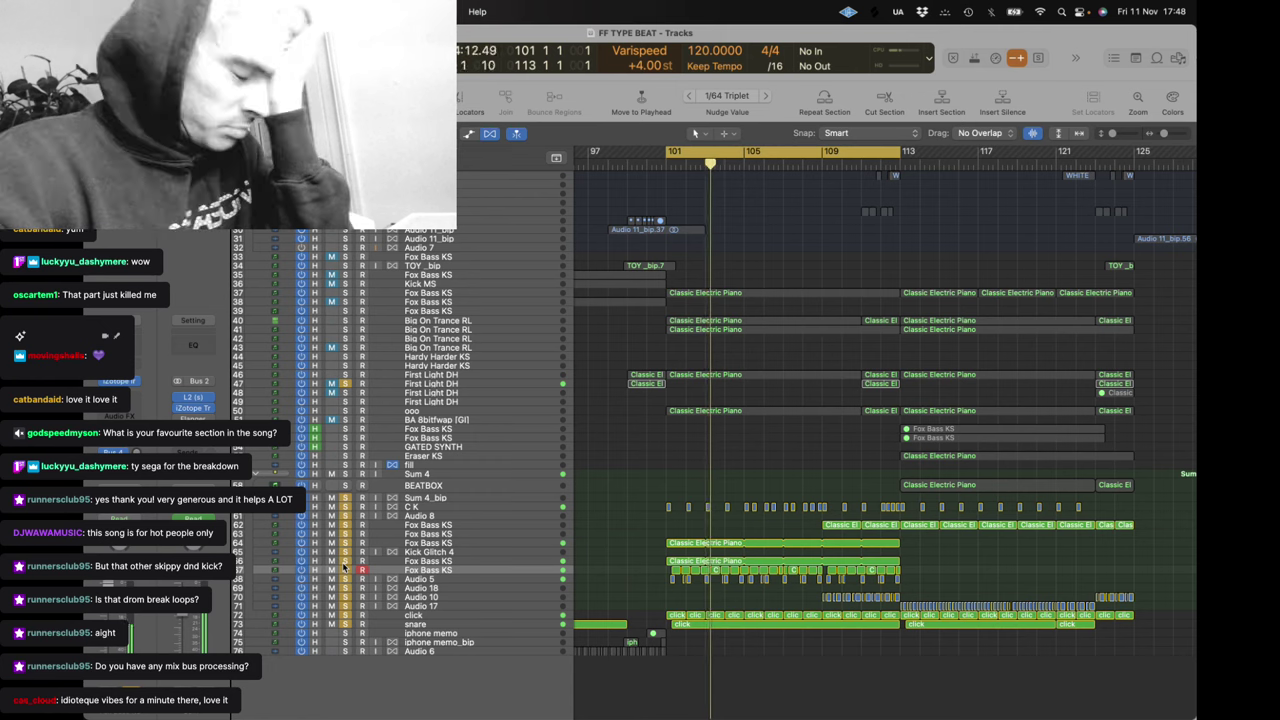
scroll(715, 620, right, 5)
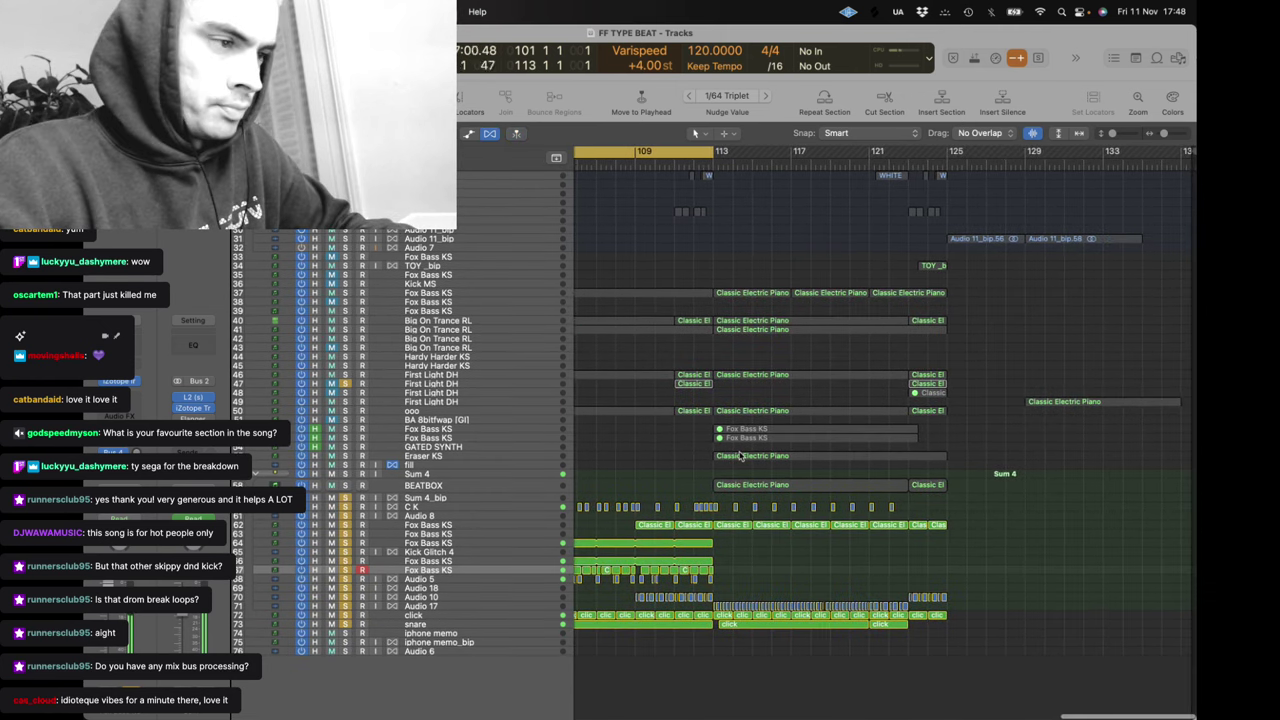
Clear all solos, turn off cycling, and move playback of the full arrangement to about bar 50
scroll(688, 200, up, 8)
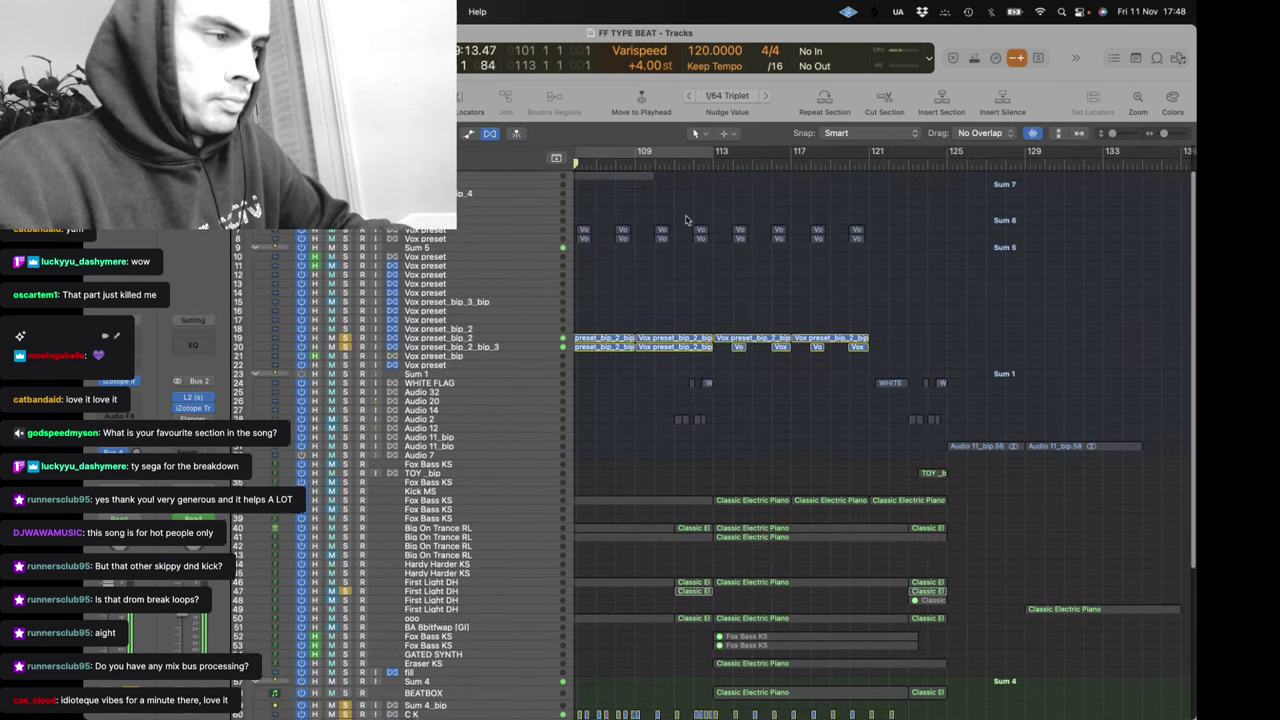
key(z)
key(z)
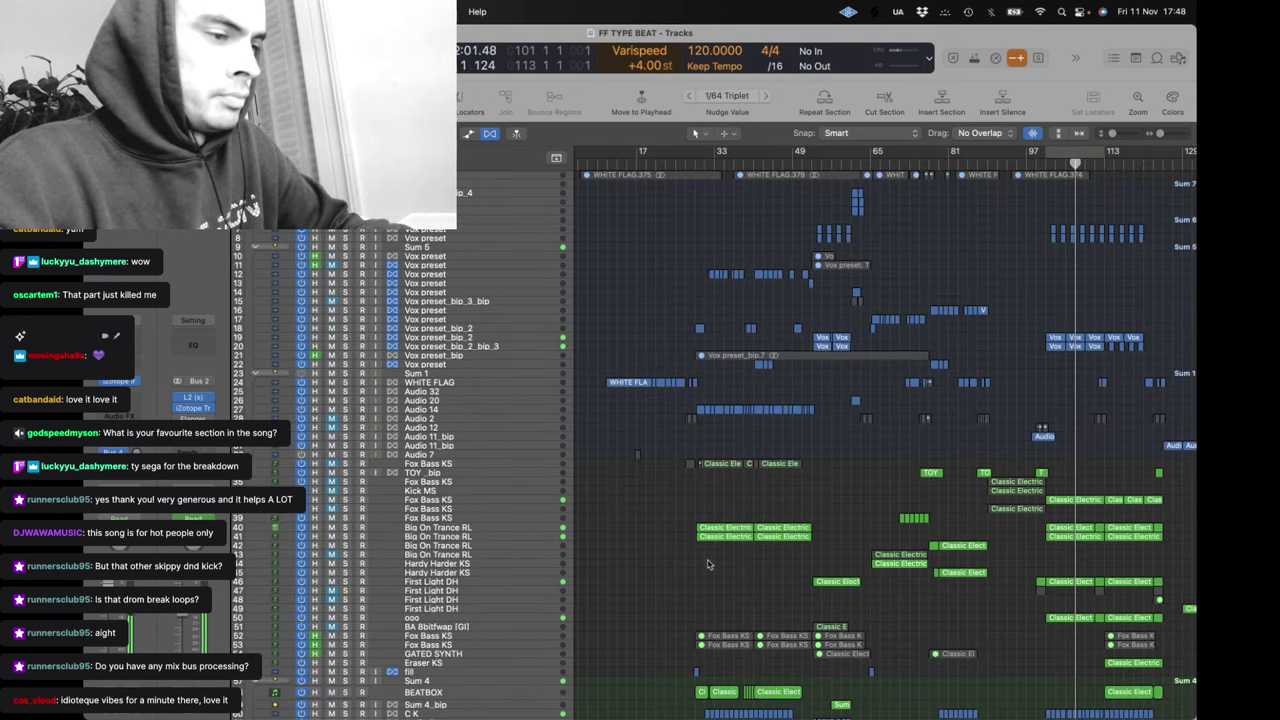
scroll(702, 409, right, 2)
scroll(703, 409, down, 6)
key(z)
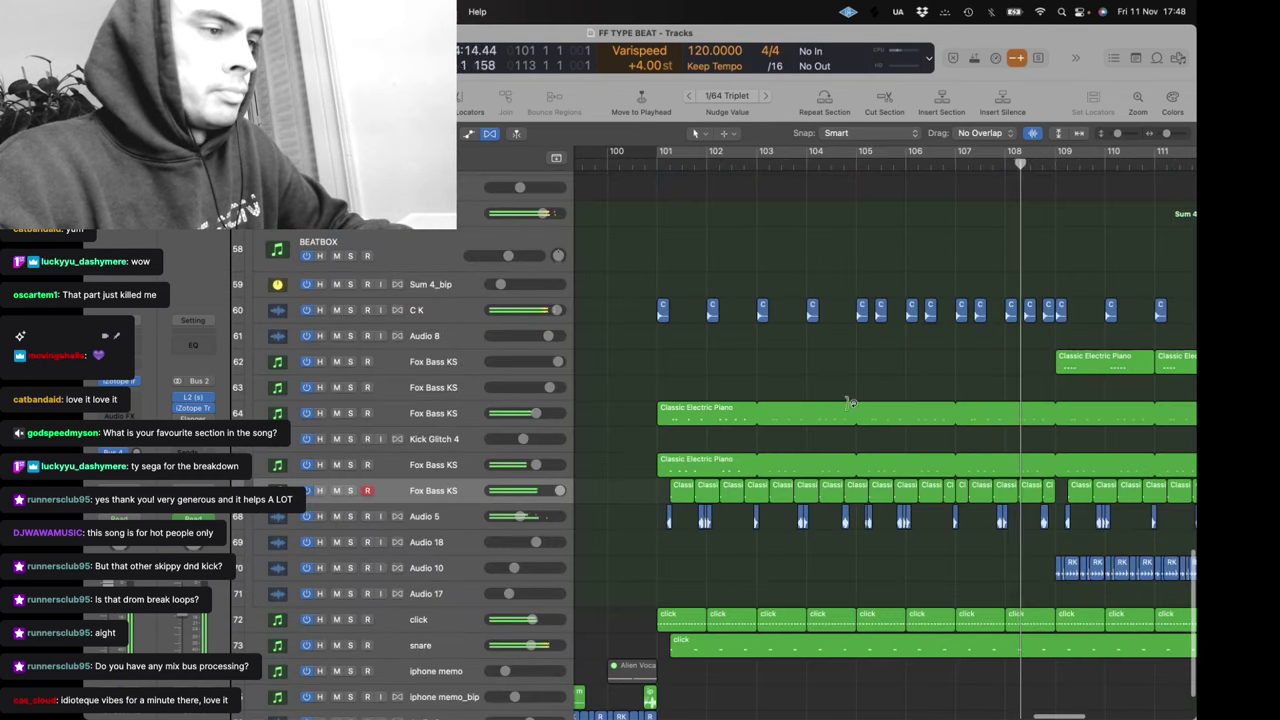
key(z)
click(802, 164)
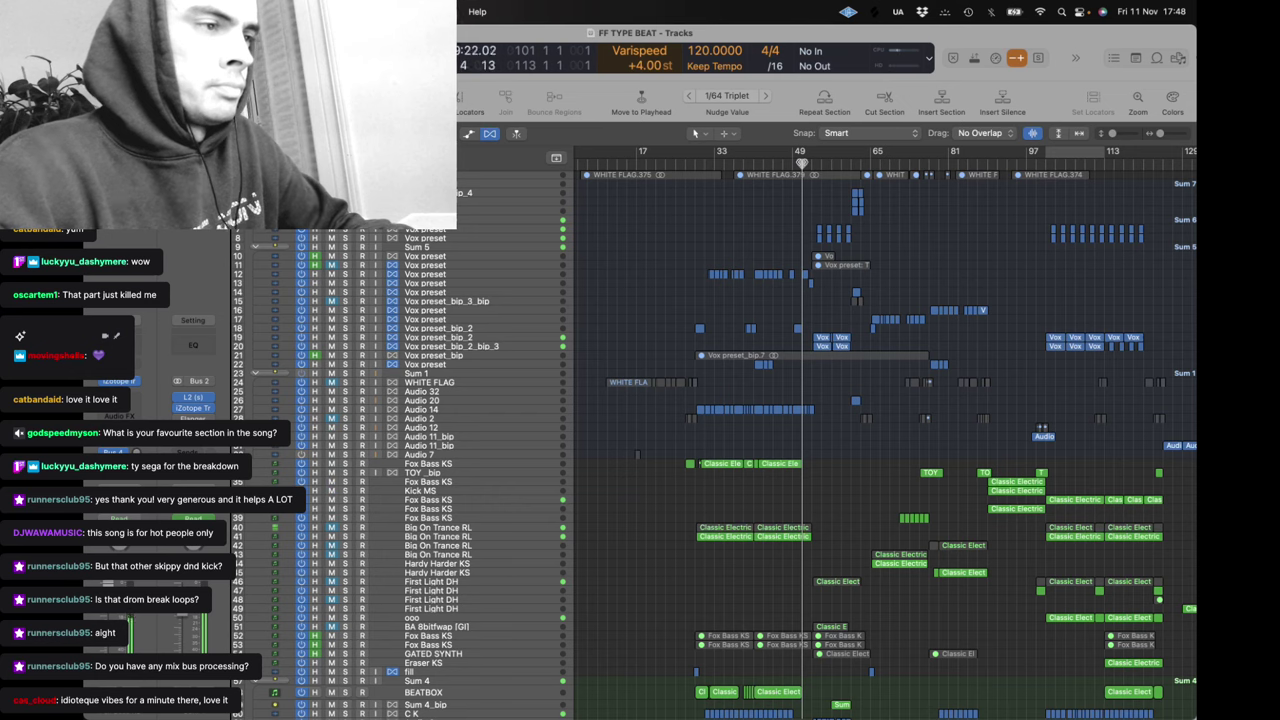
Listen to the full mix from about bar 50 while examining the arrangement and the sliced Fox Bass KS regions near bar 104
scroll(795, 530, right, 2)
key(z)
key(z)
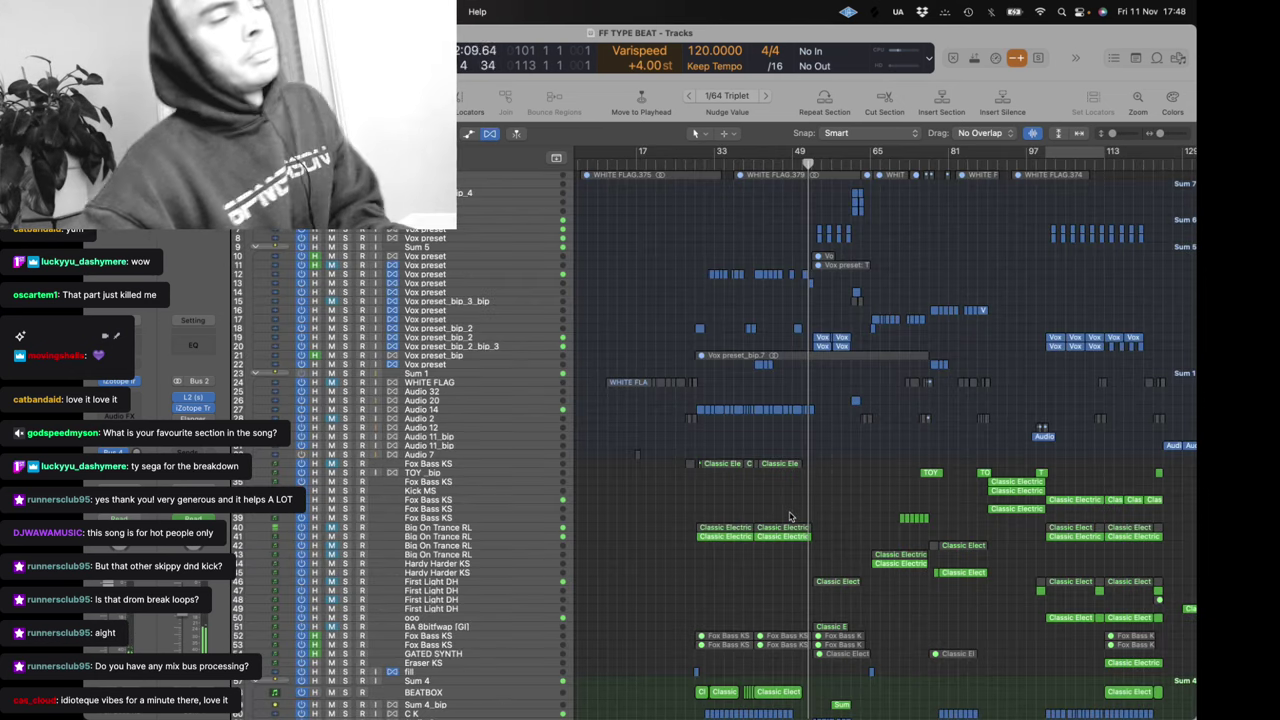
scroll(790, 517, right, 2)
scroll(820, 521, left, 2)
scroll(854, 527, right, 1)
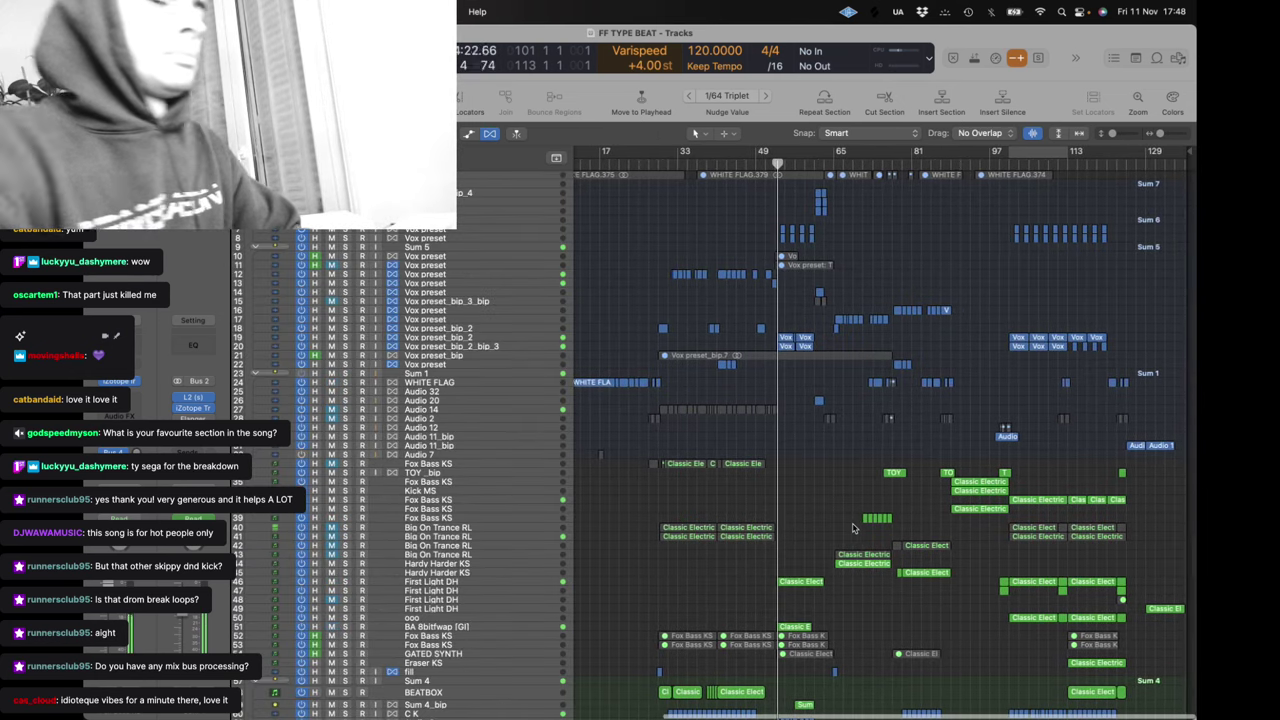
scroll(862, 500, left, 1)
key(z)
click(832, 487)
key(z)
key(z)
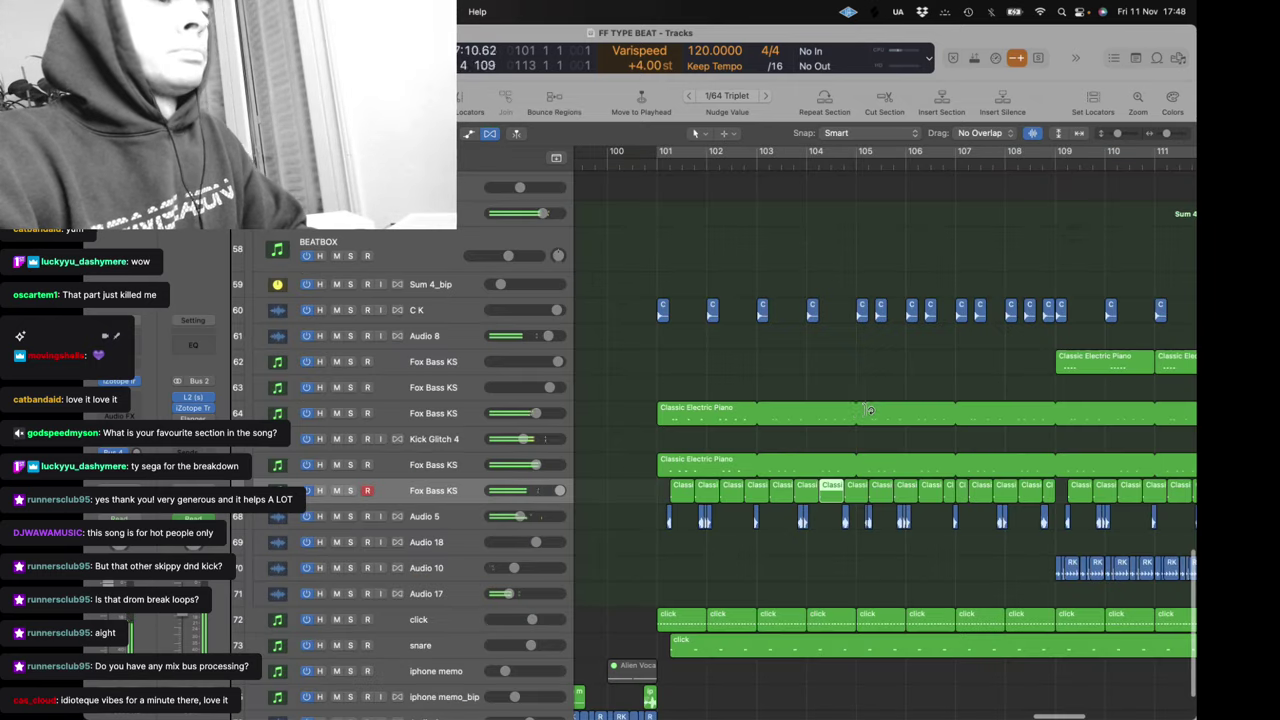
scroll(796, 362, up, 5)
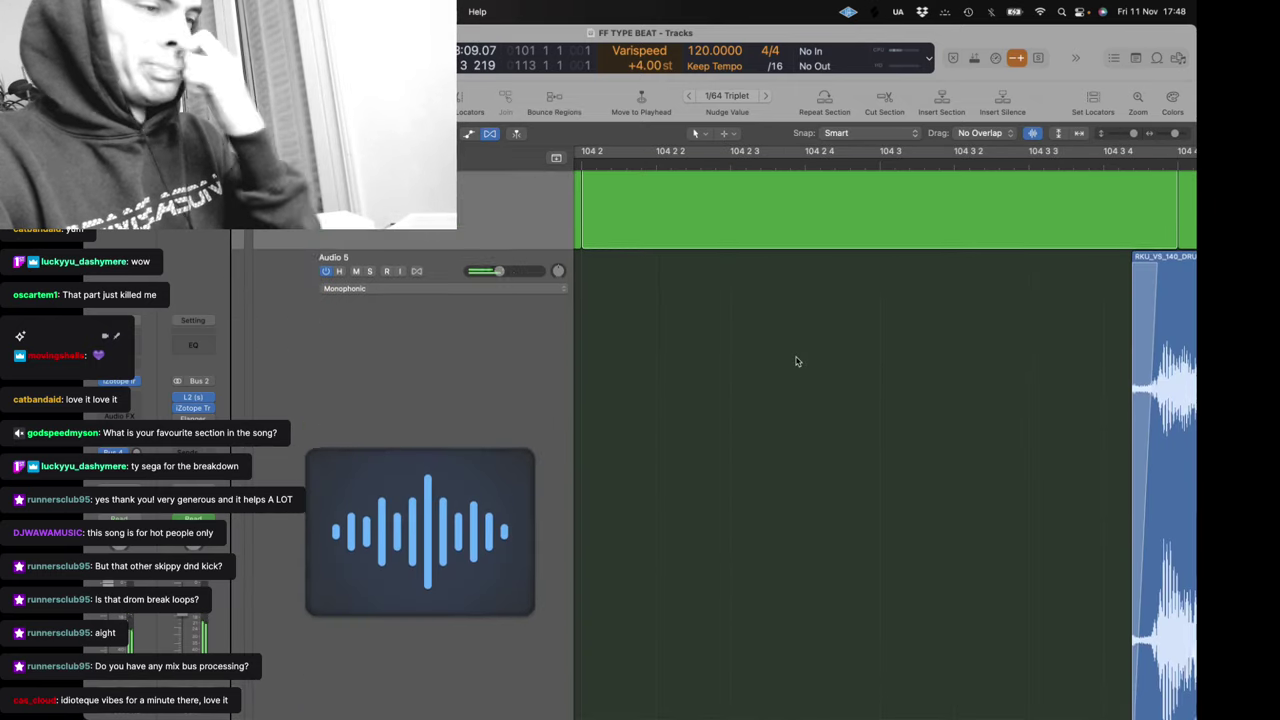
key(z)
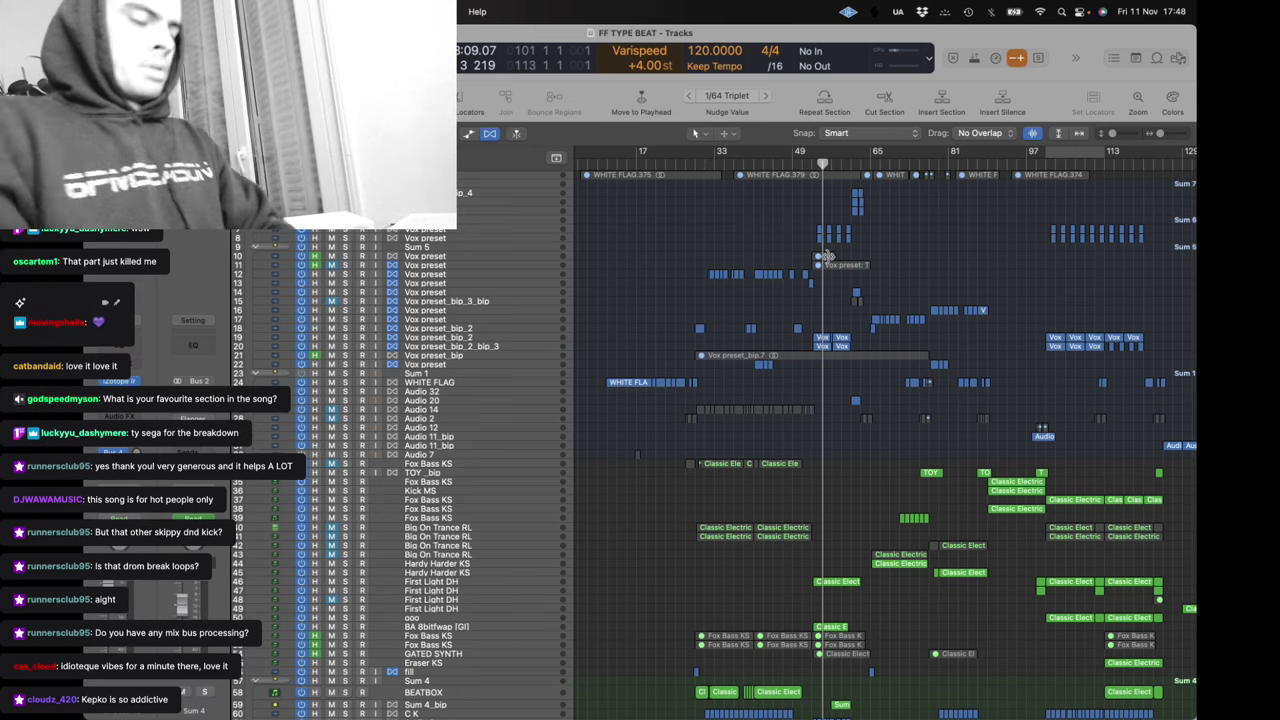
Select the regions of the closing section and set the cycle range to bars 113–125
scroll(1053, 407, down, 6)
drag(1164, 576, 1071, 281)
key(z)
scroll(1073, 262, right, 2)
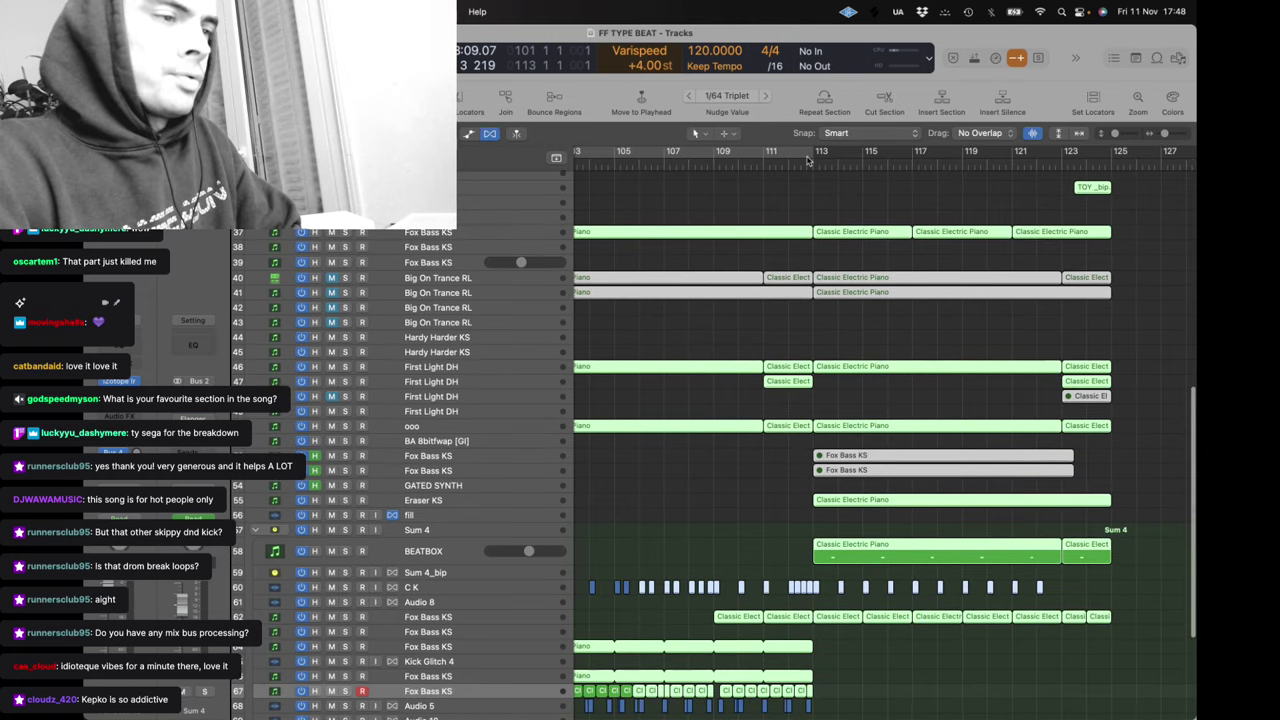
drag(815, 153, 1113, 155)
Play only track 54 GATED SYNTH in solo, after briefly trying track 50 ooo, with the GATED SYNTH track selected
scroll(565, 312, down, 6)
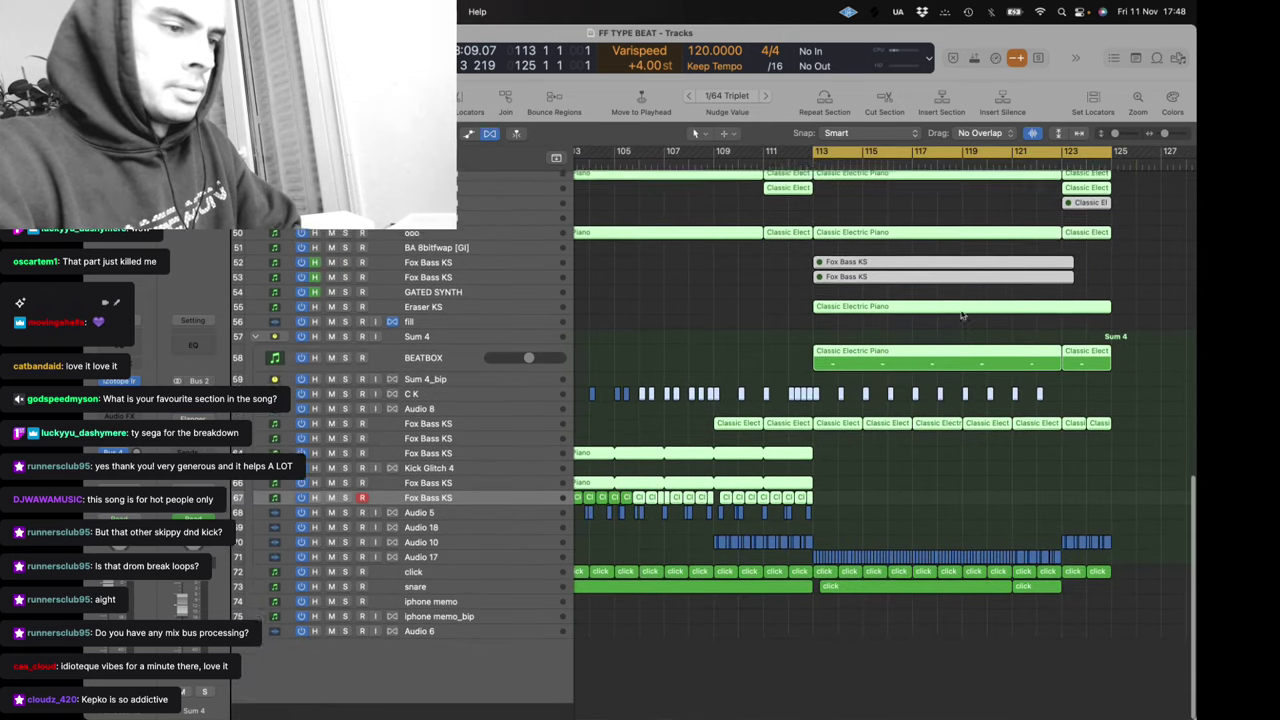
scroll(566, 311, up, 1)
click(345, 268)
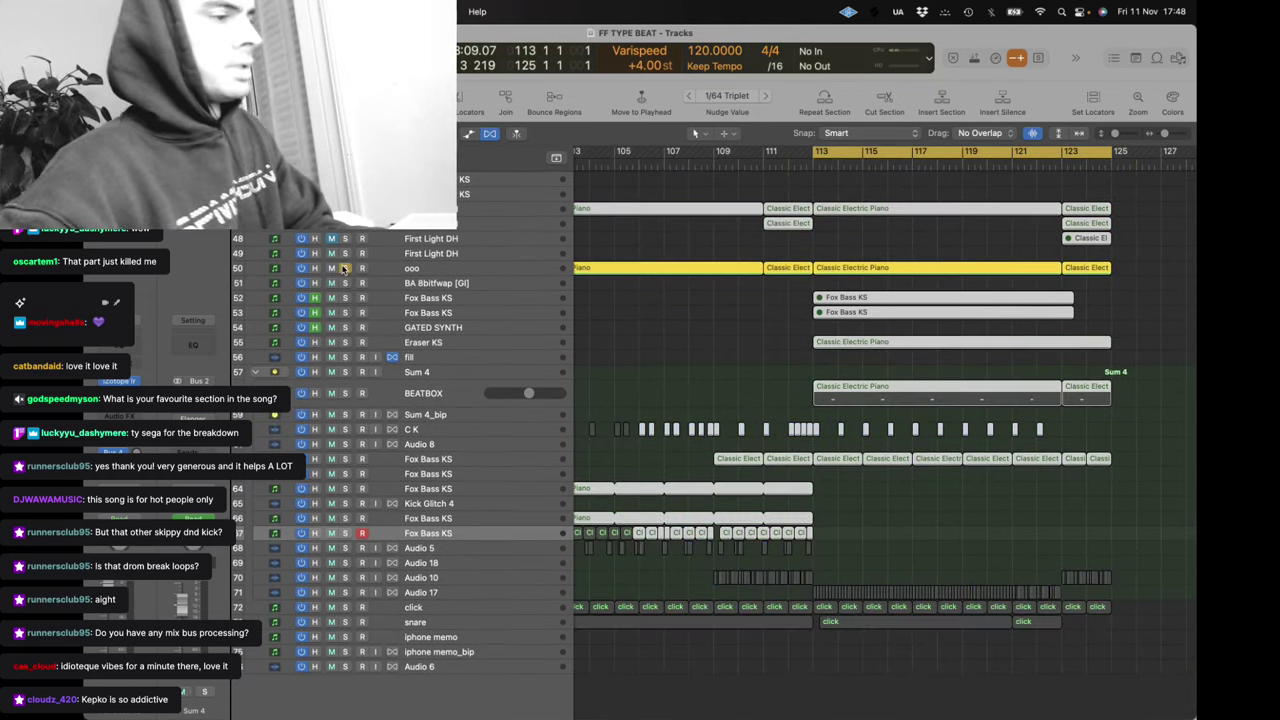
scroll(418, 276, up, 2)
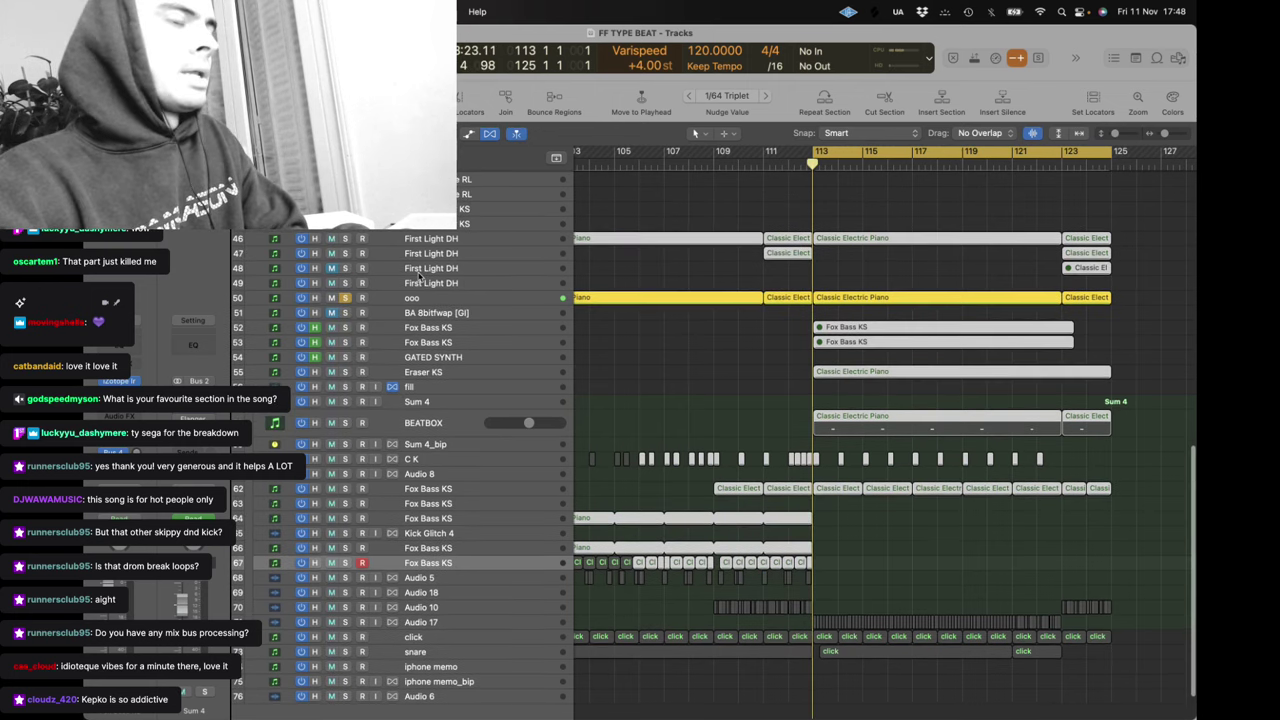
alt+click(345, 357)
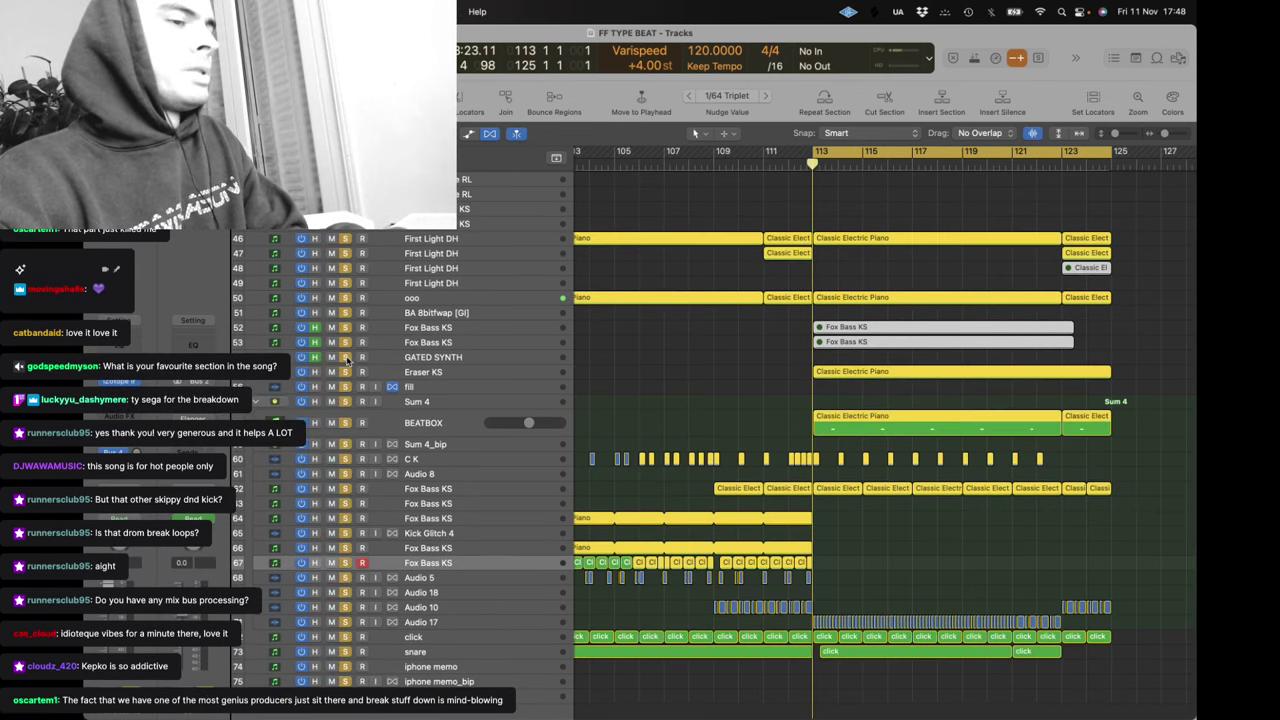
alt+click(345, 357)
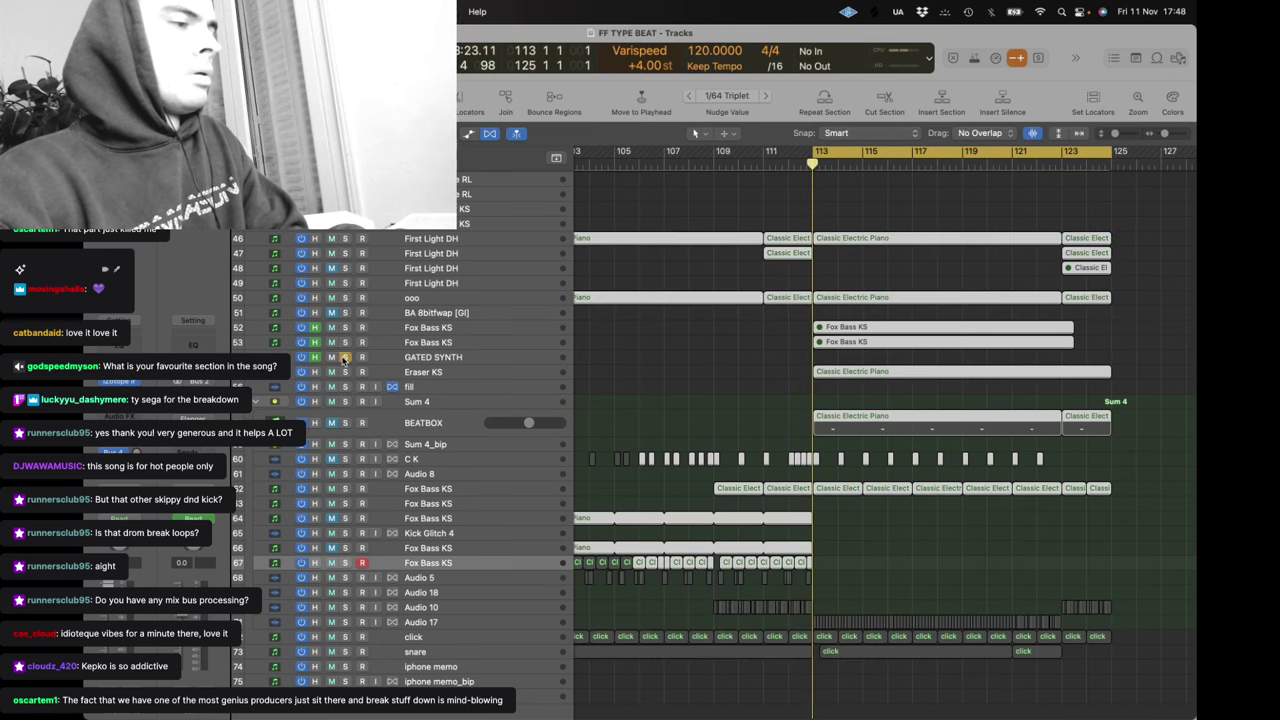
click(450, 358)
key(space)
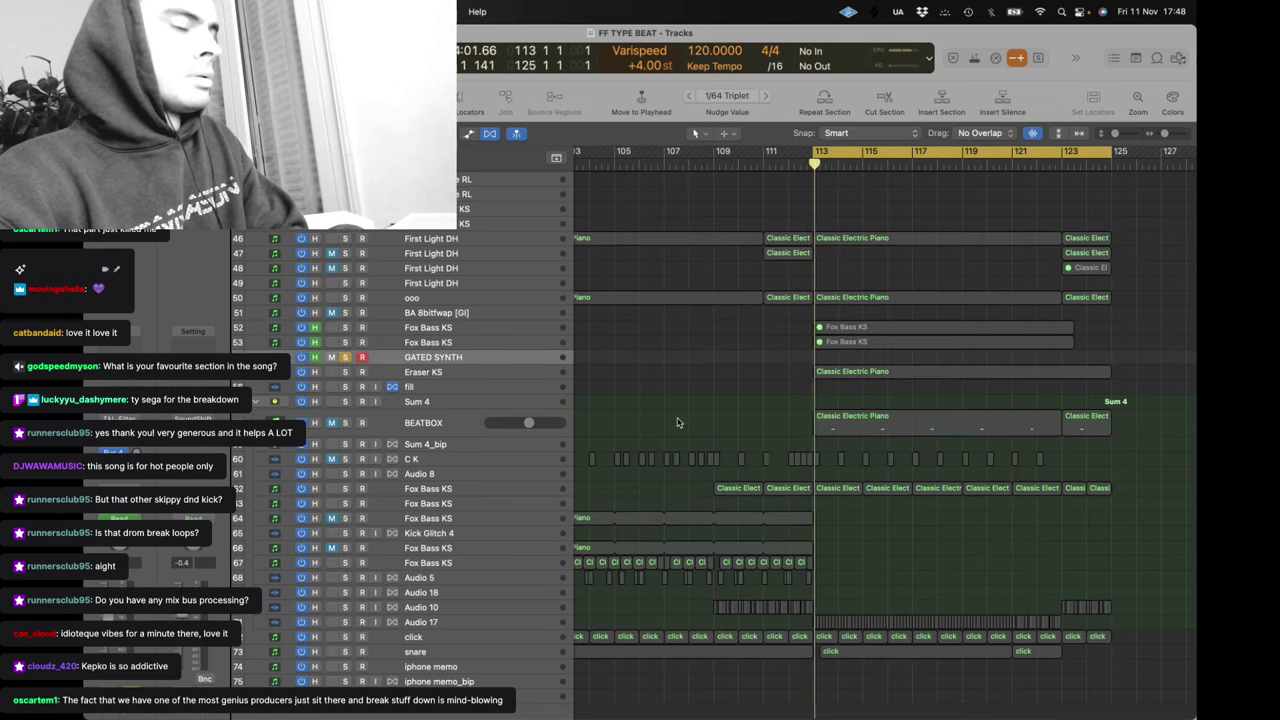
Select track 55 Eraser KS and play only that track in solo
alt+click(345, 373)
click(419, 373)
key(space)
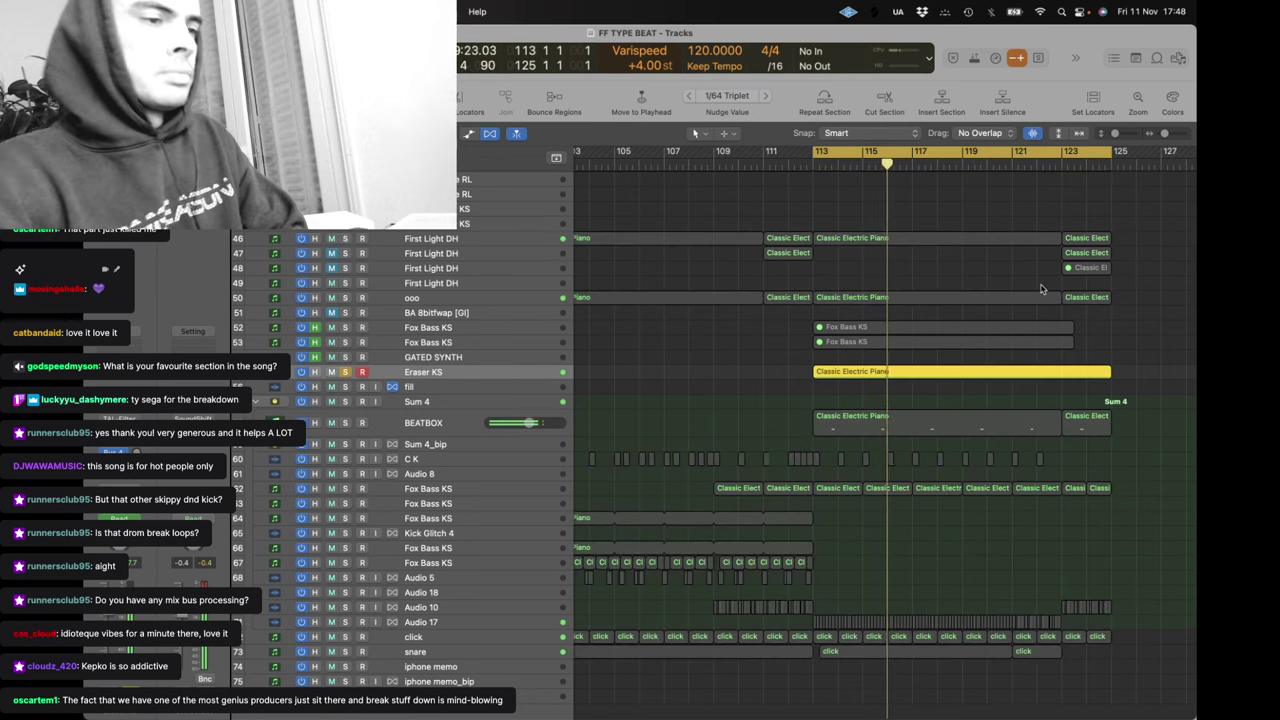
key(a)
key(a)
key(super+Up)
key(super+Up)
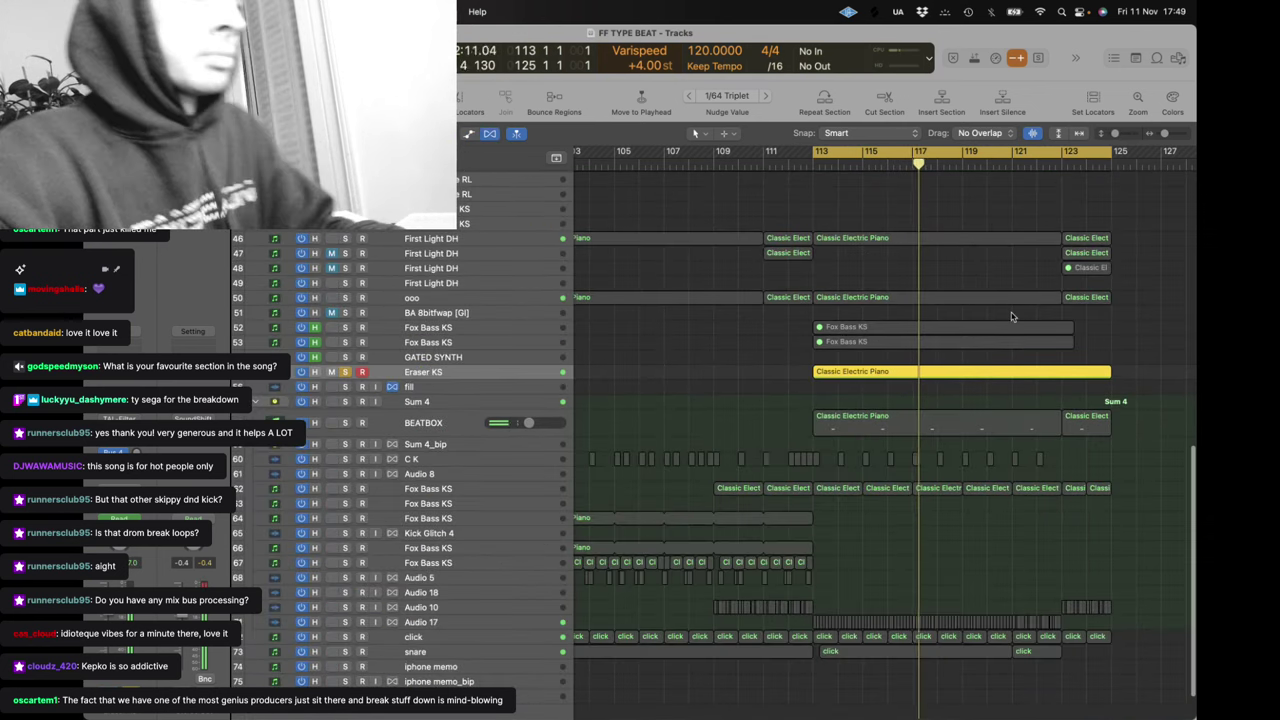
scroll(655, 363, right, 5)
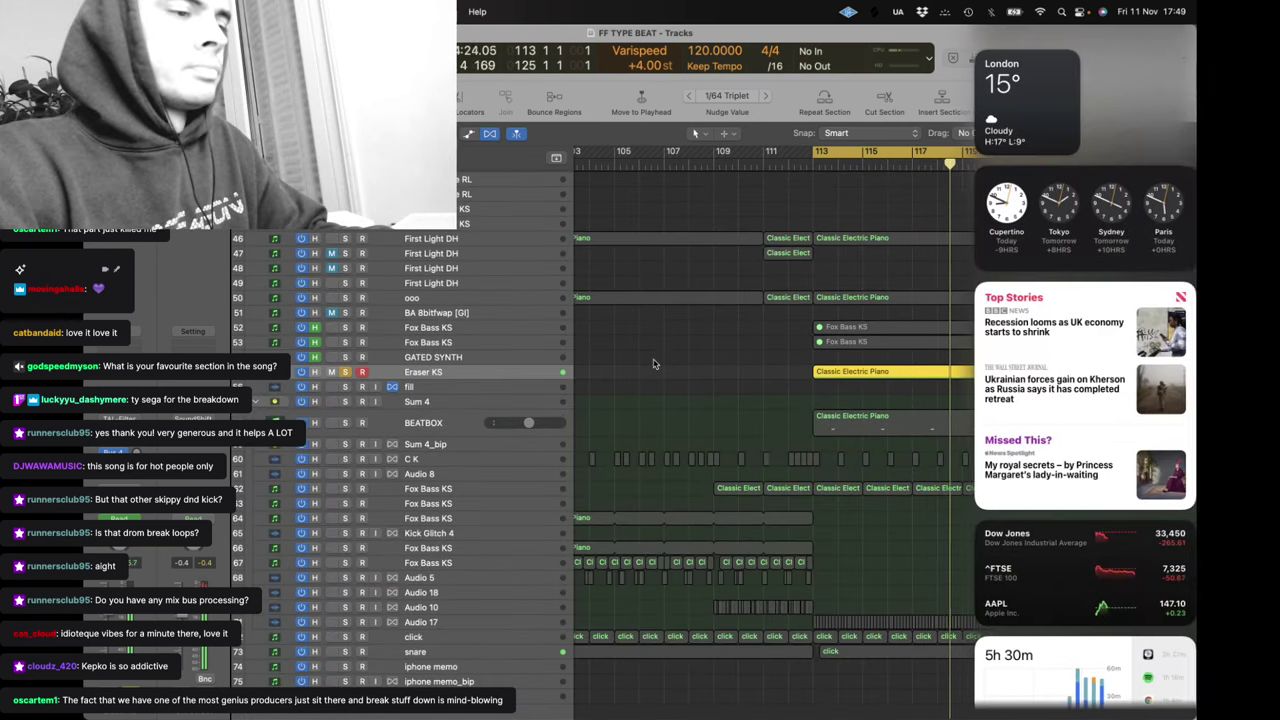
Add the drum tracks Audio 17, click and snare plus First Light DH tracks 46 and 47 to the Eraser KS solo
click(650, 338)
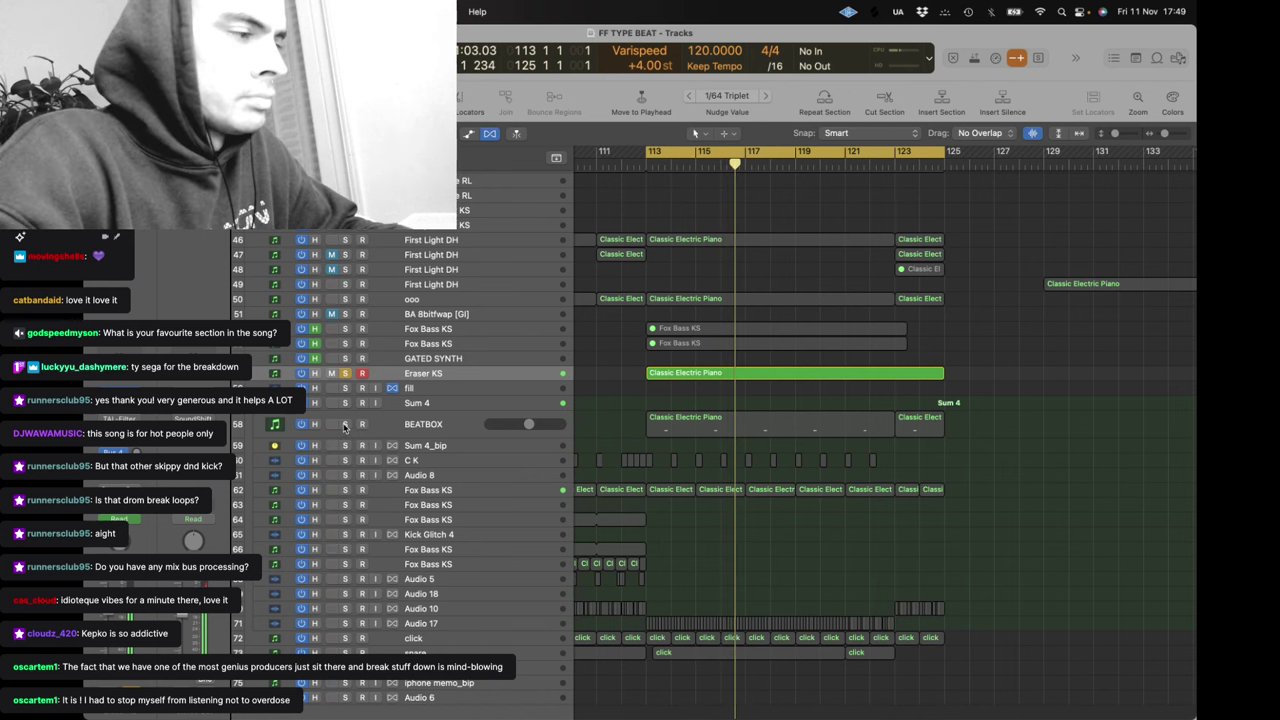
click(345, 623)
click(345, 640)
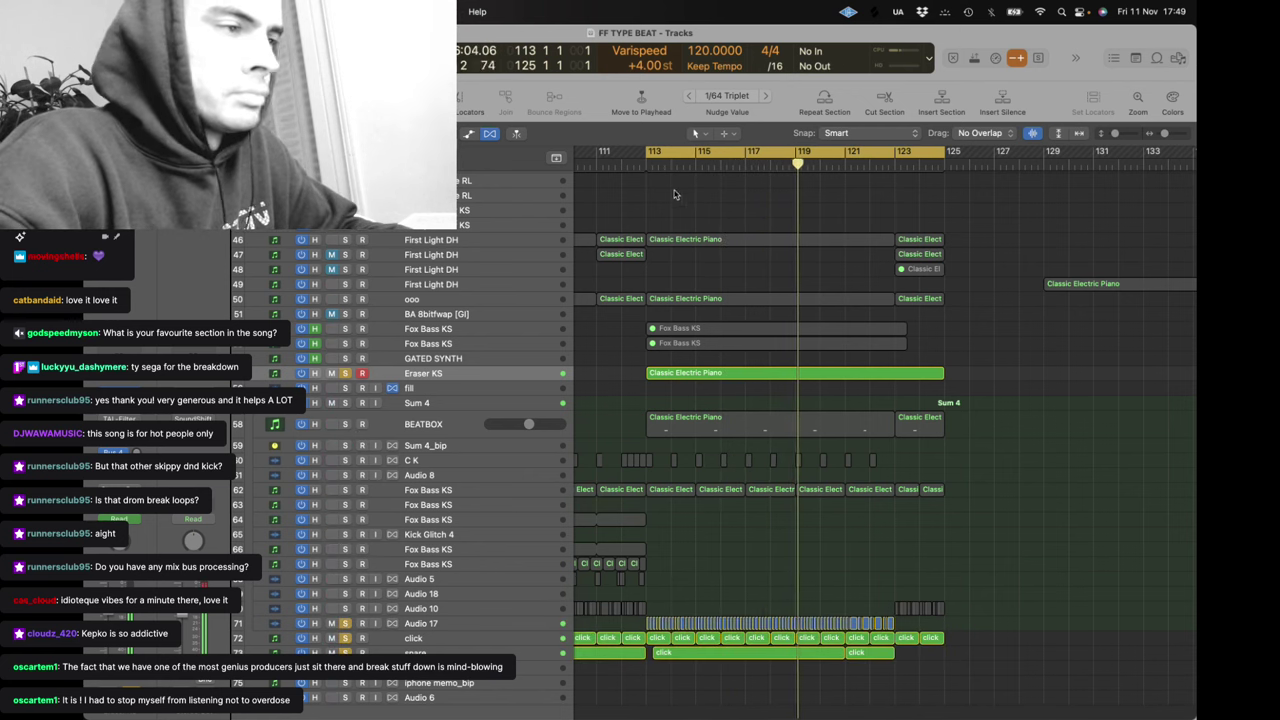
click(346, 299)
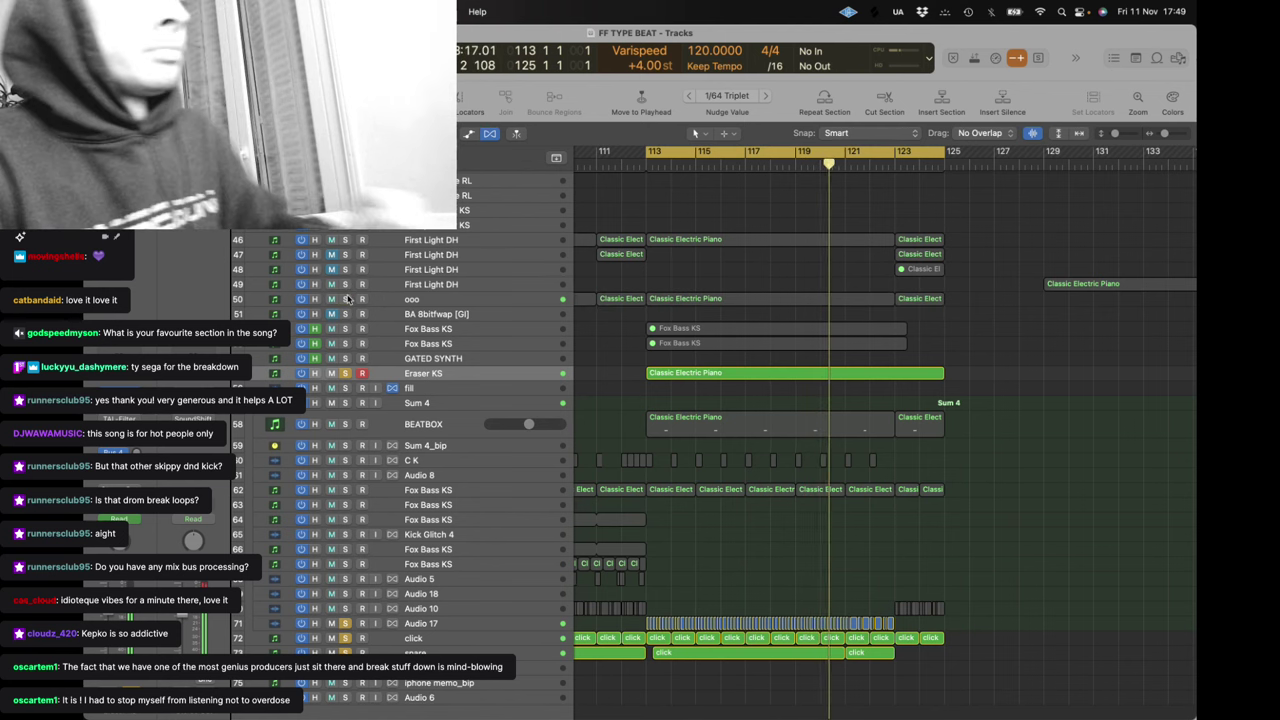
click(345, 241)
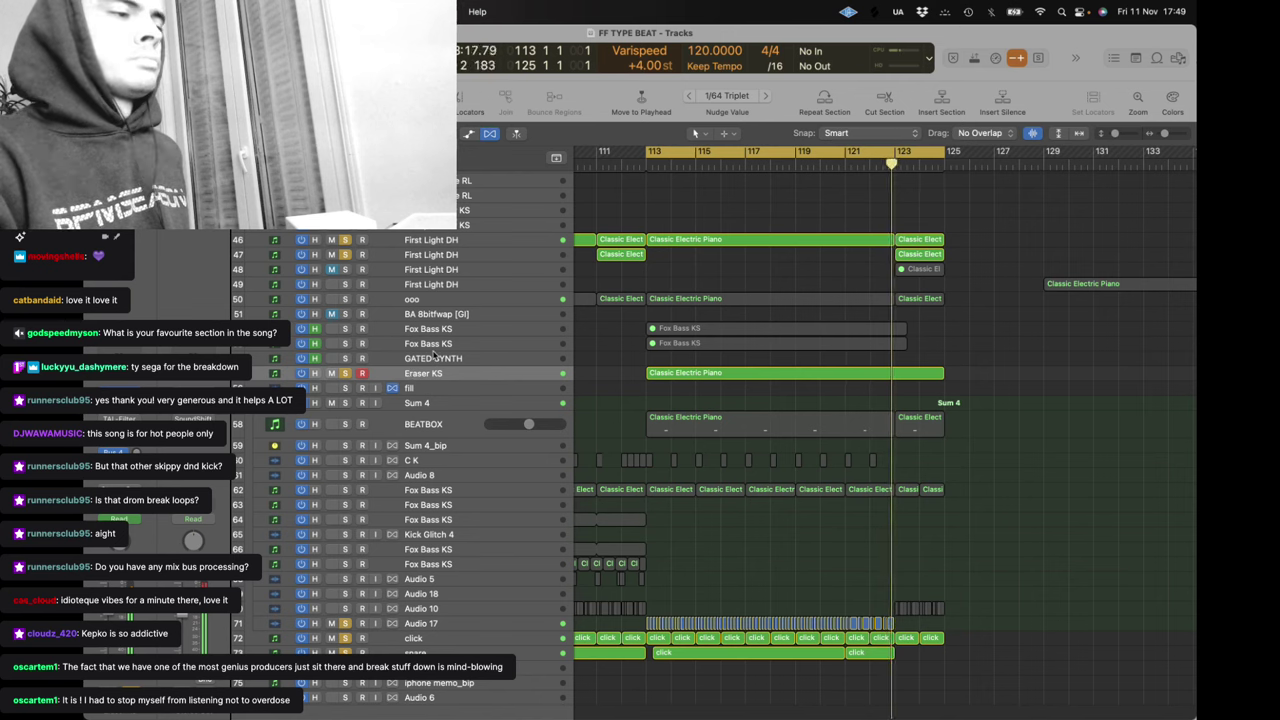
Examine the Pigments instrument of Eraser KS and its region's notes in the Piano Roll, playing only that track in solo
click(118, 386)
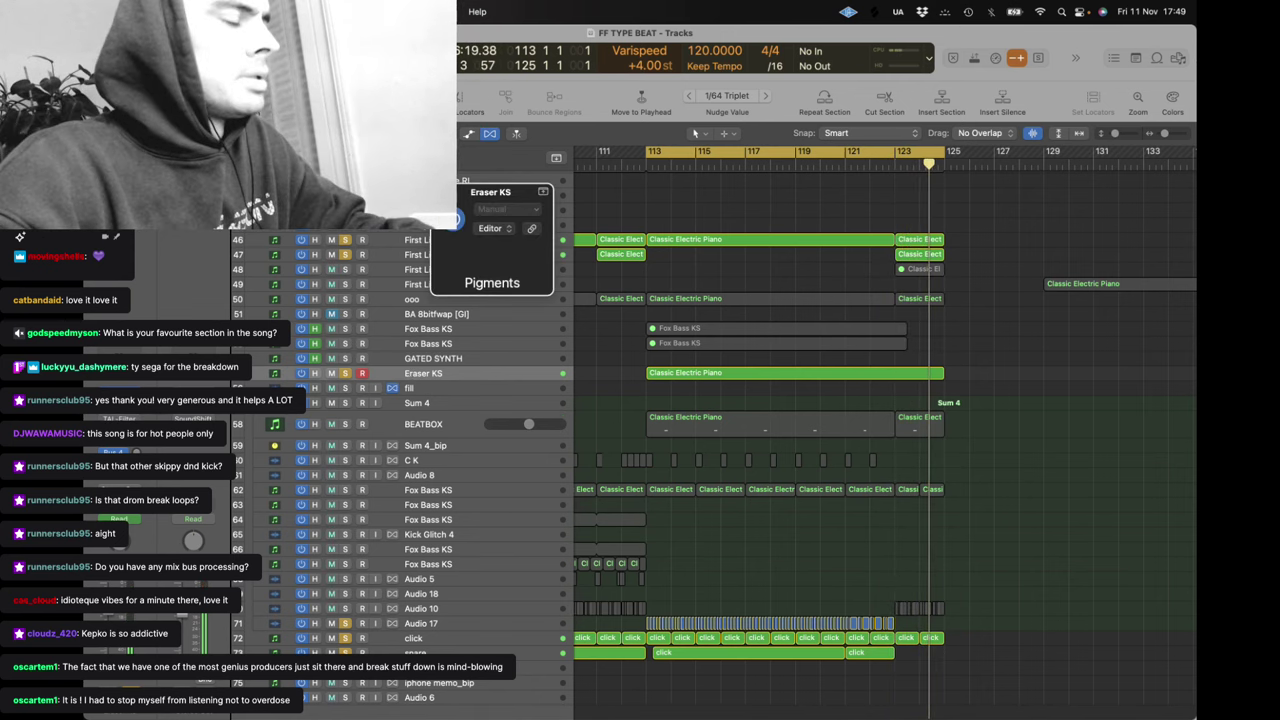
key(v)
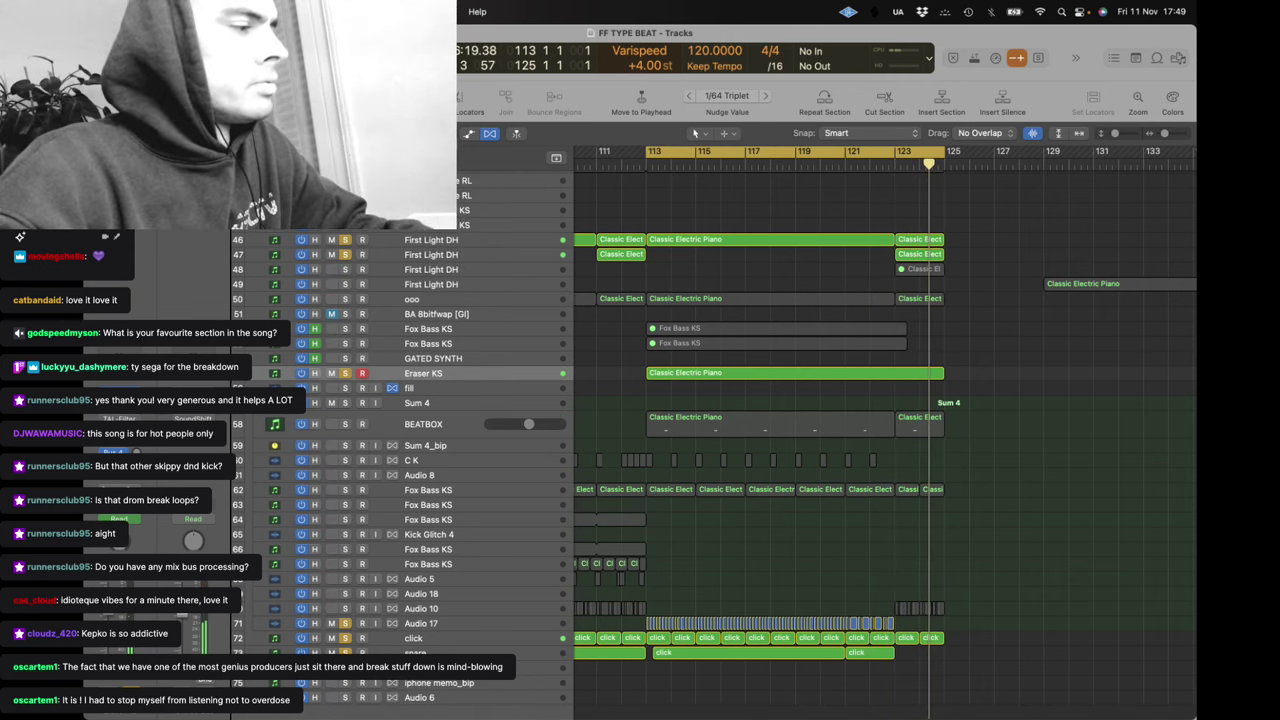
click(345, 373)
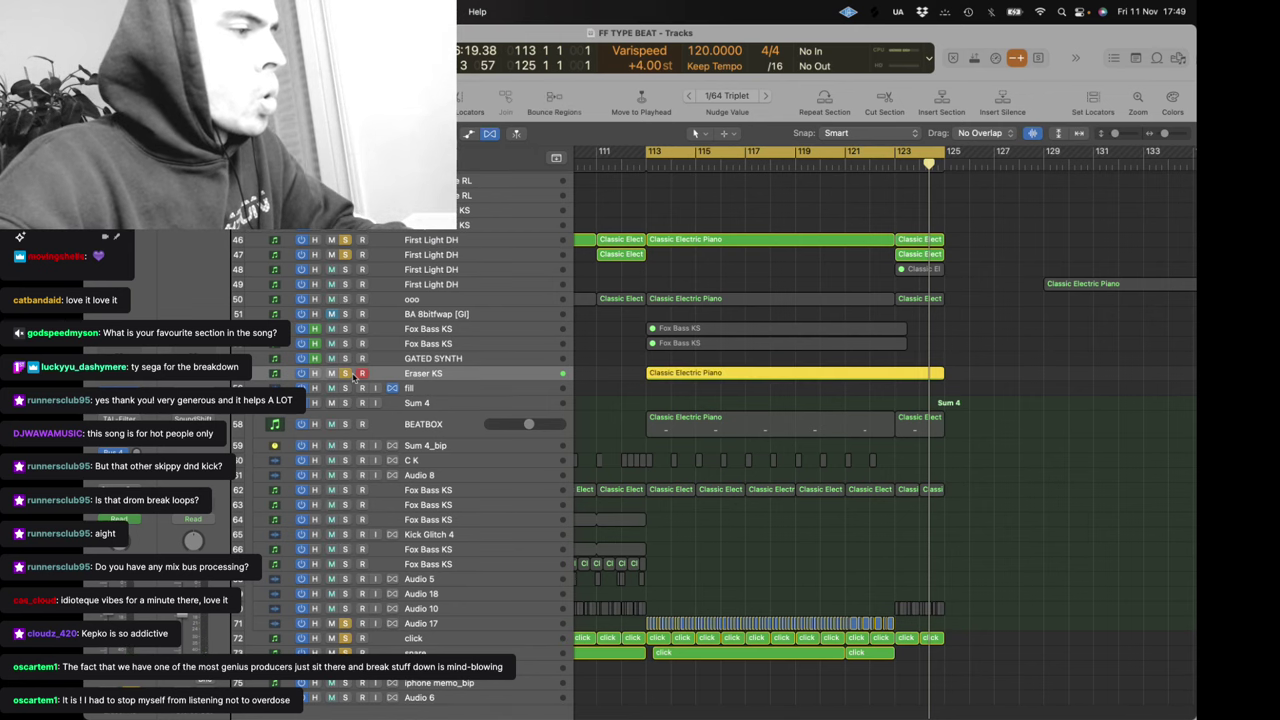
click(709, 361)
double_click(702, 373)
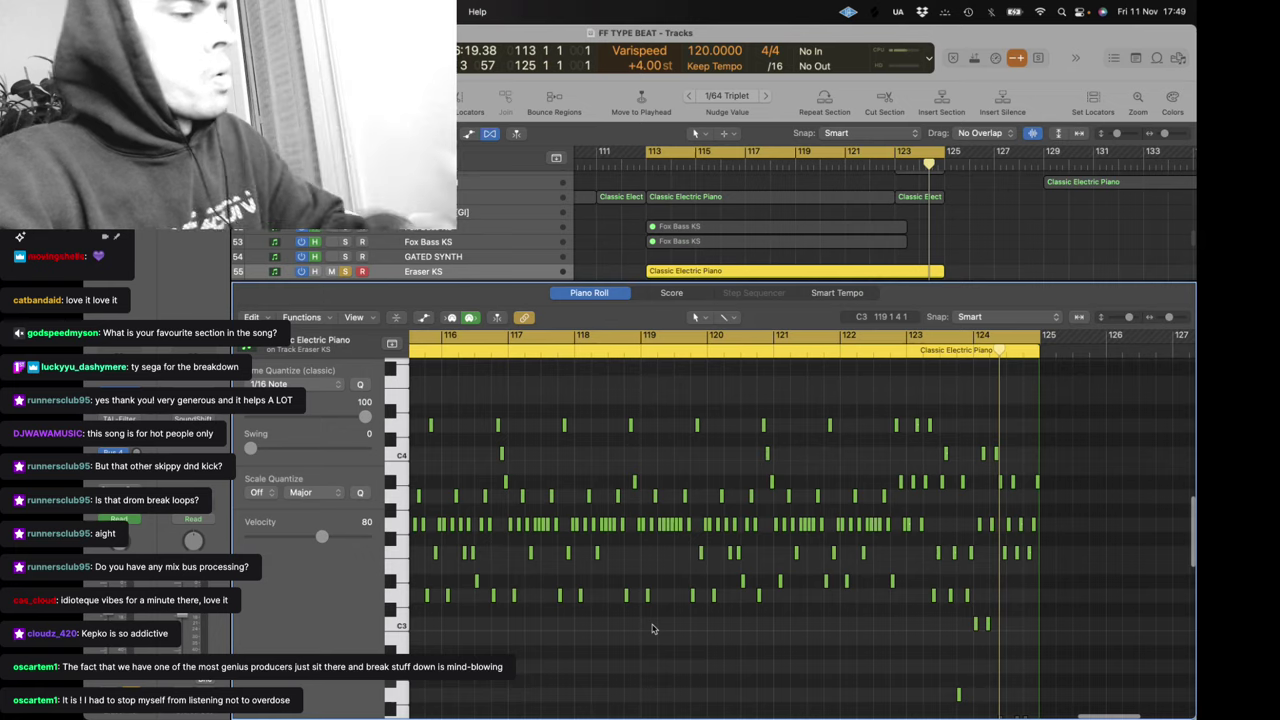
key(space)
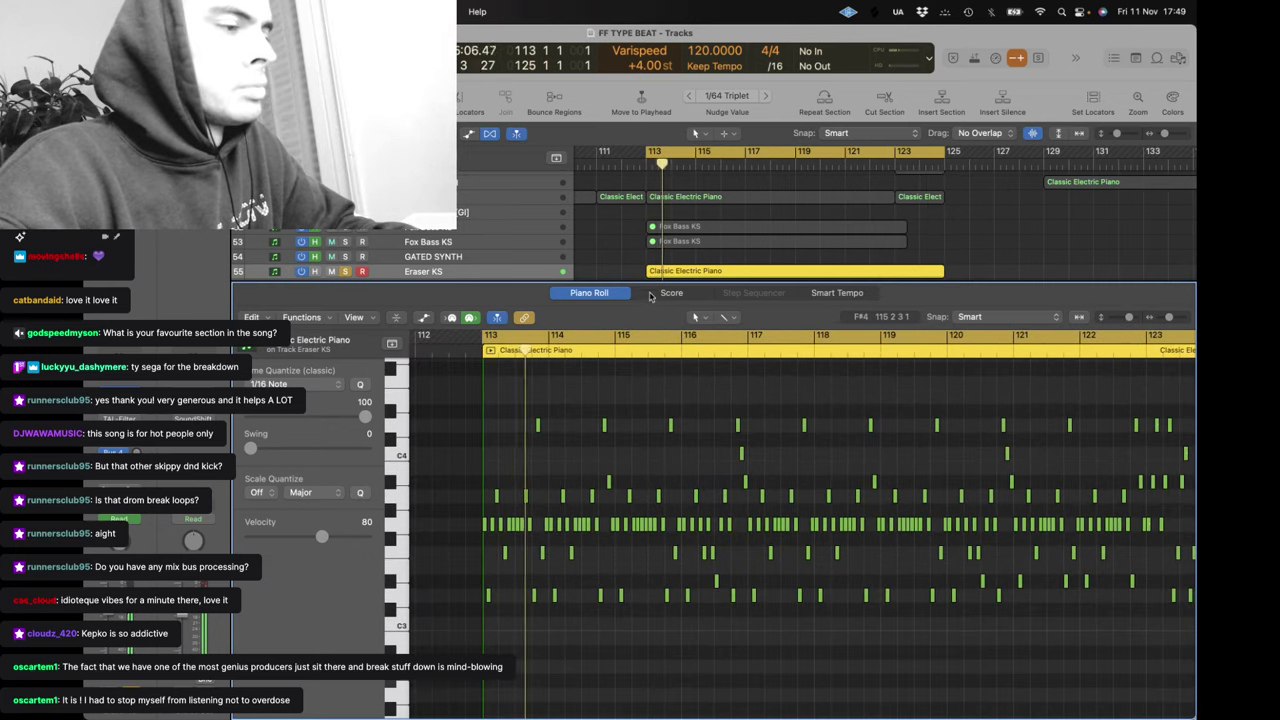
key(p)
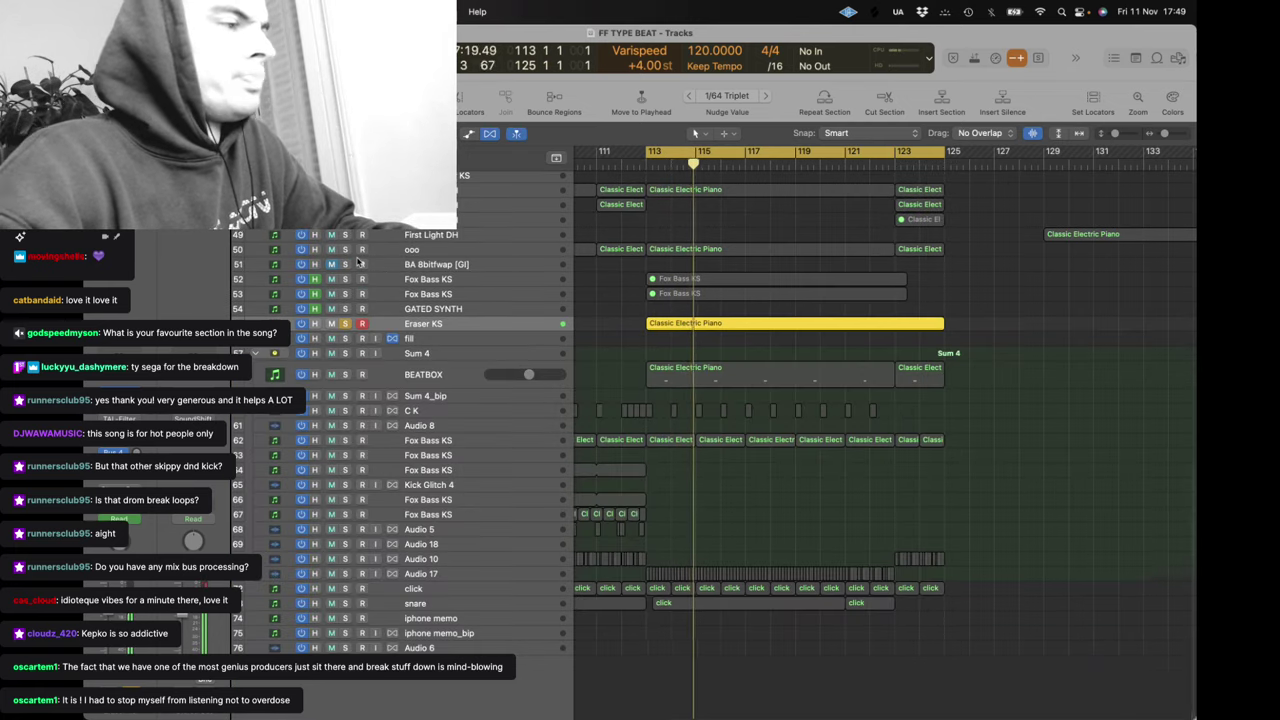
Solo track 46 First Light DH with Eraser KS, briefly trying track 50 ooo, and look at Eraser KS's TAL-Filter-2 volume curve
scroll(357, 261, up, 5)
click(345, 342)
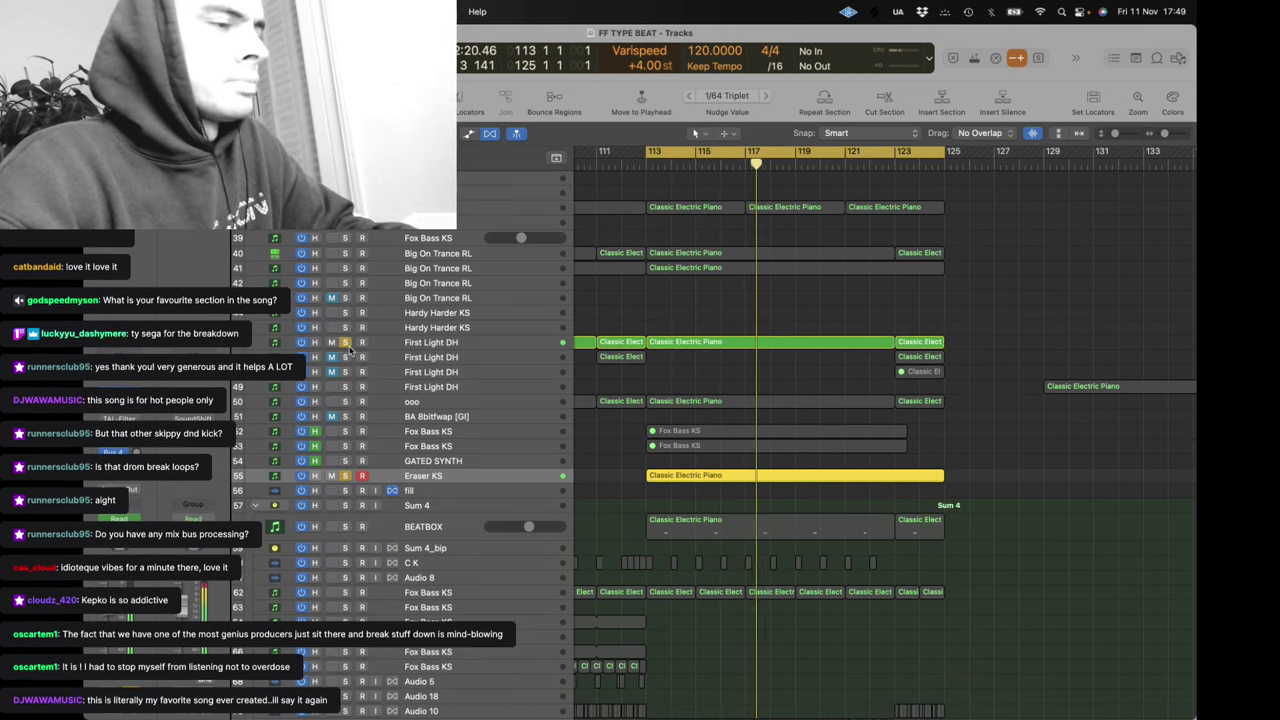
click(345, 402)
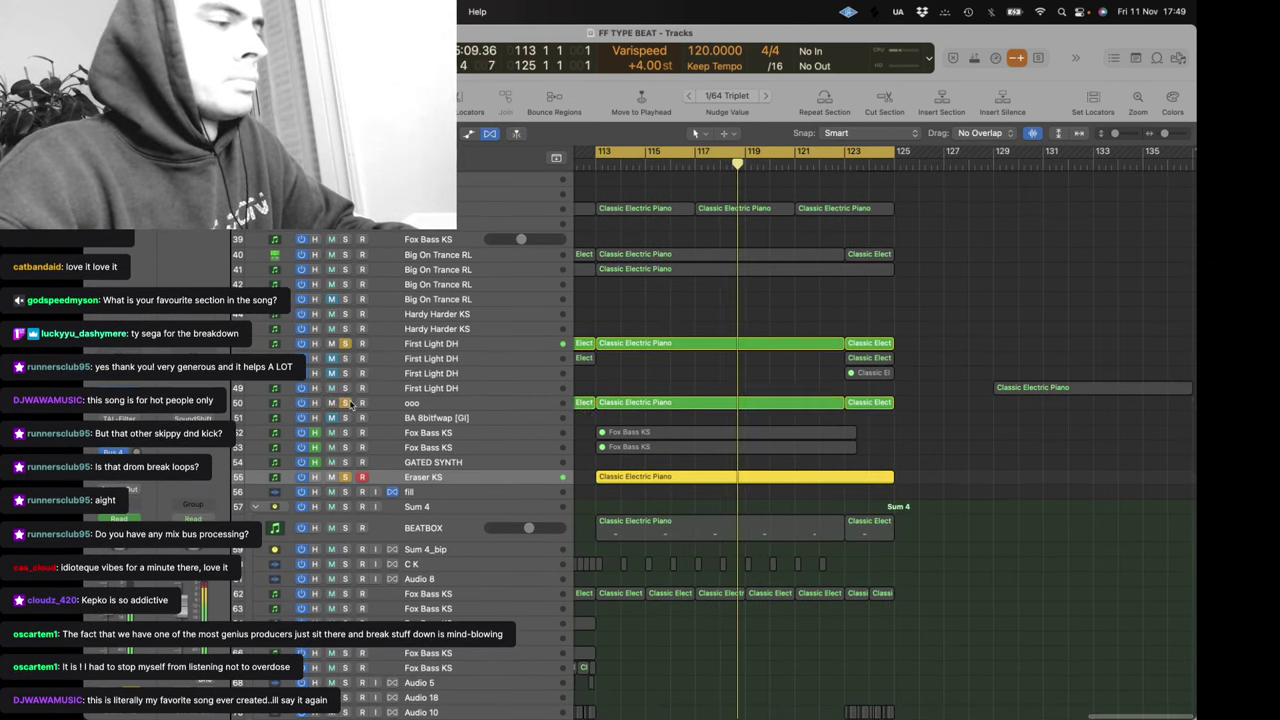
click(346, 402)
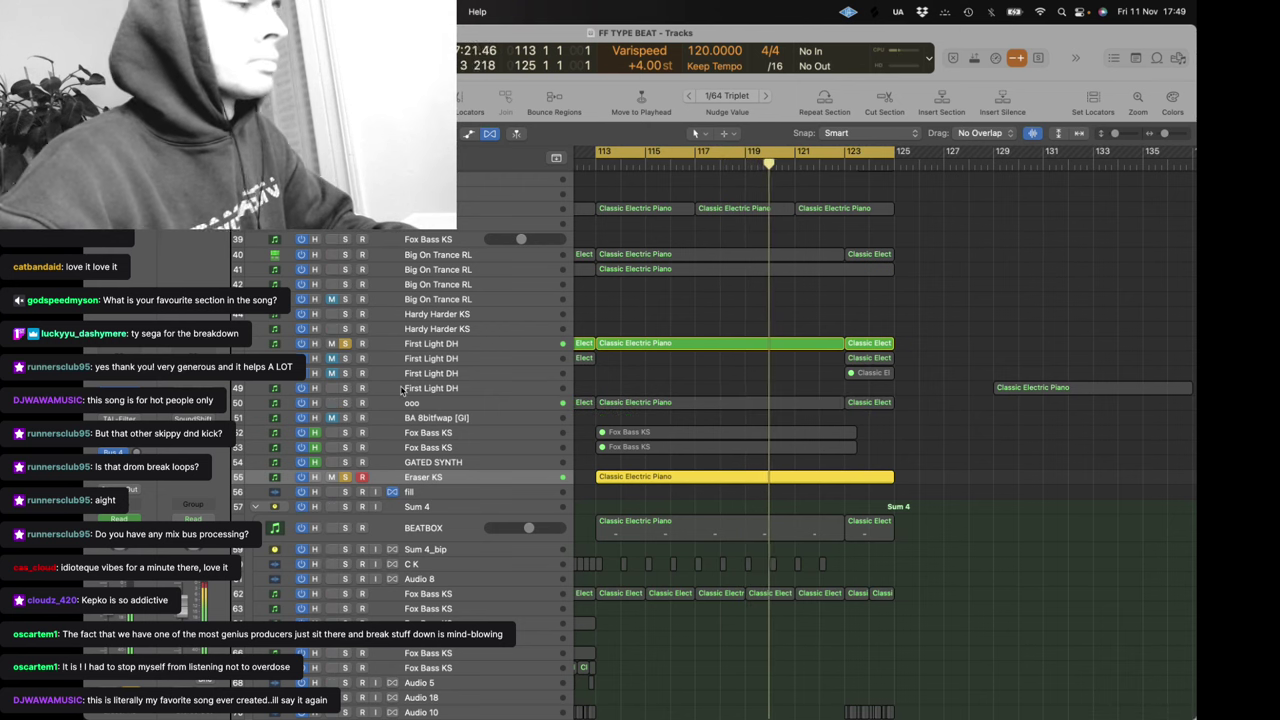
click(120, 418)
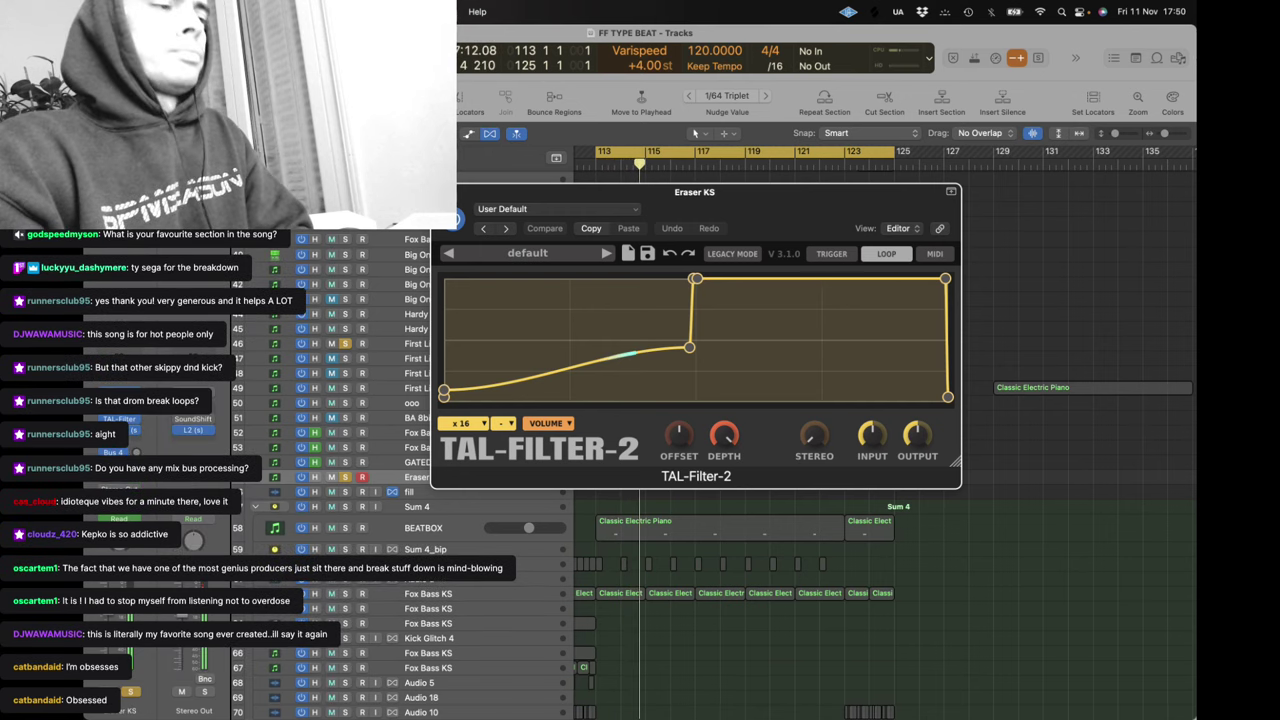
click(442, 192)
Solo the drum group tracks from 60 C K to 73 snare together with Eraser KS, without First Light DH
scroll(343, 362, down, 5)
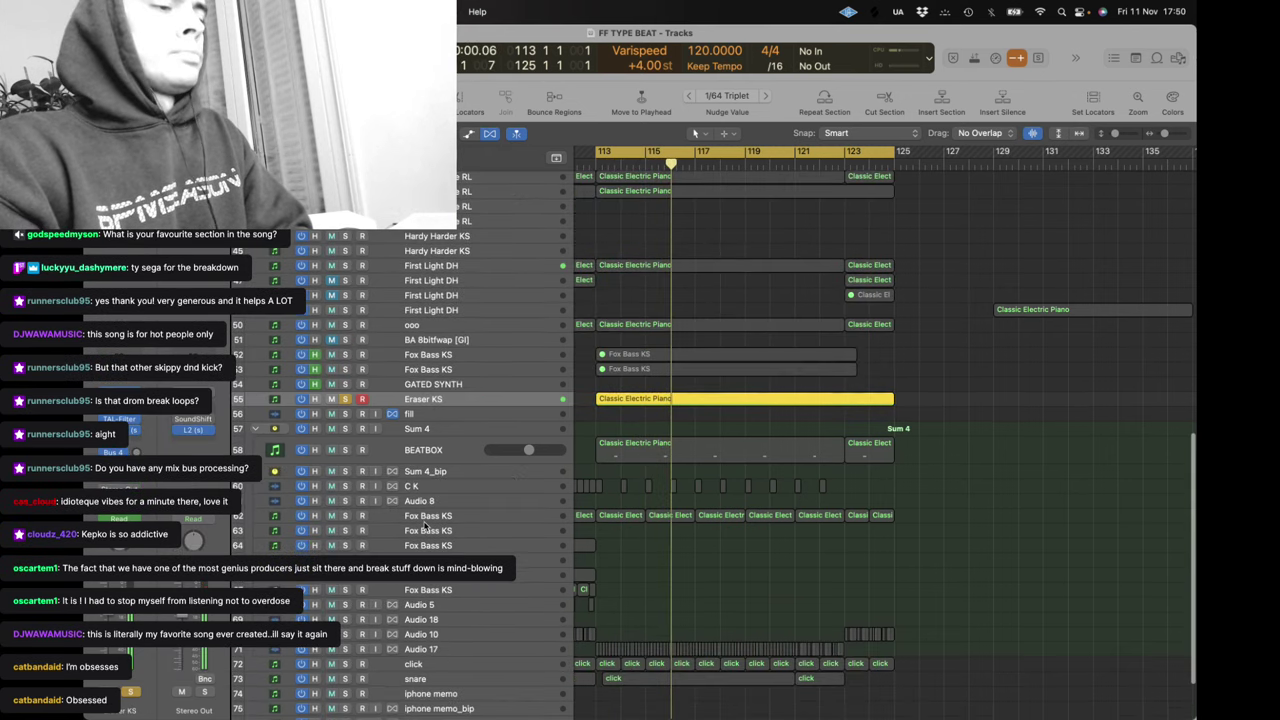
drag(345, 602, 345, 411)
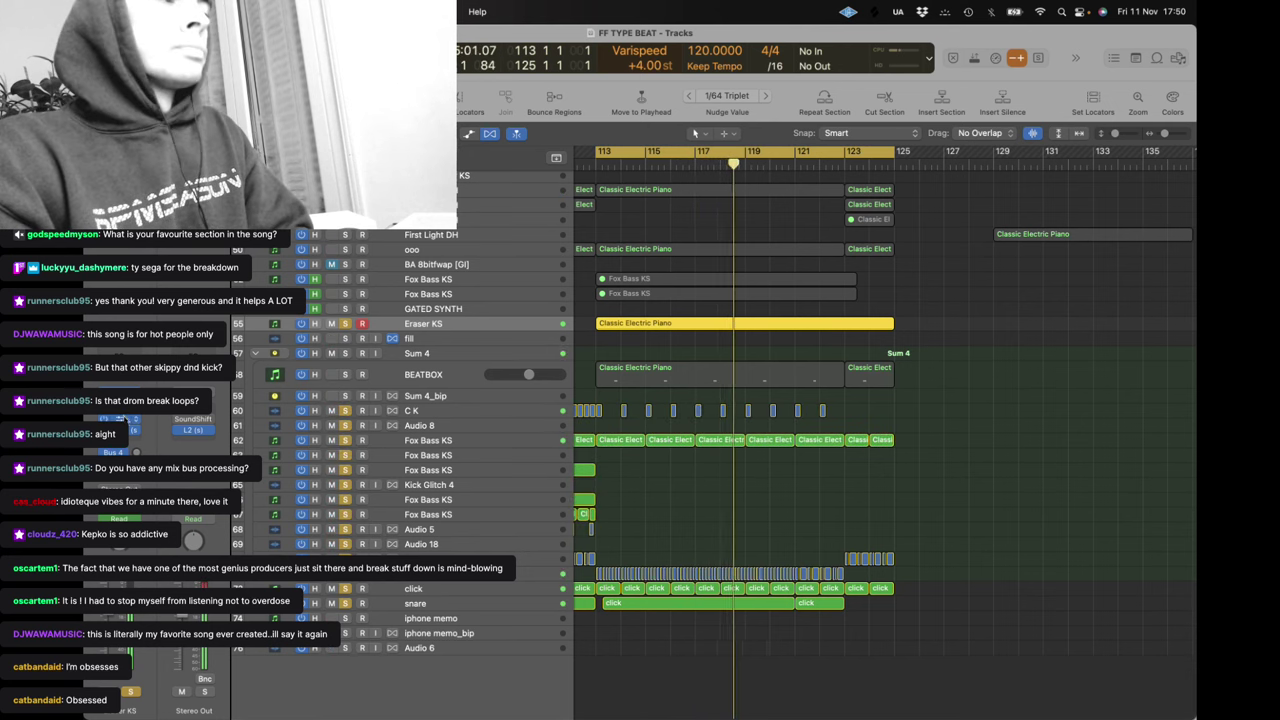
Shift the node just before the jump in Eraser KS's TAL-Filter-2 volume curve slightly later
click(119, 419)
mouse_move(689, 347)
mouse_down()
mouse_move(690, 391)
mouse_move(623, 278)
mouse_move(449, 283)
mouse_move(654, 334)
mouse_move(688, 371)
mouse_move(692, 349)
mouse_up()
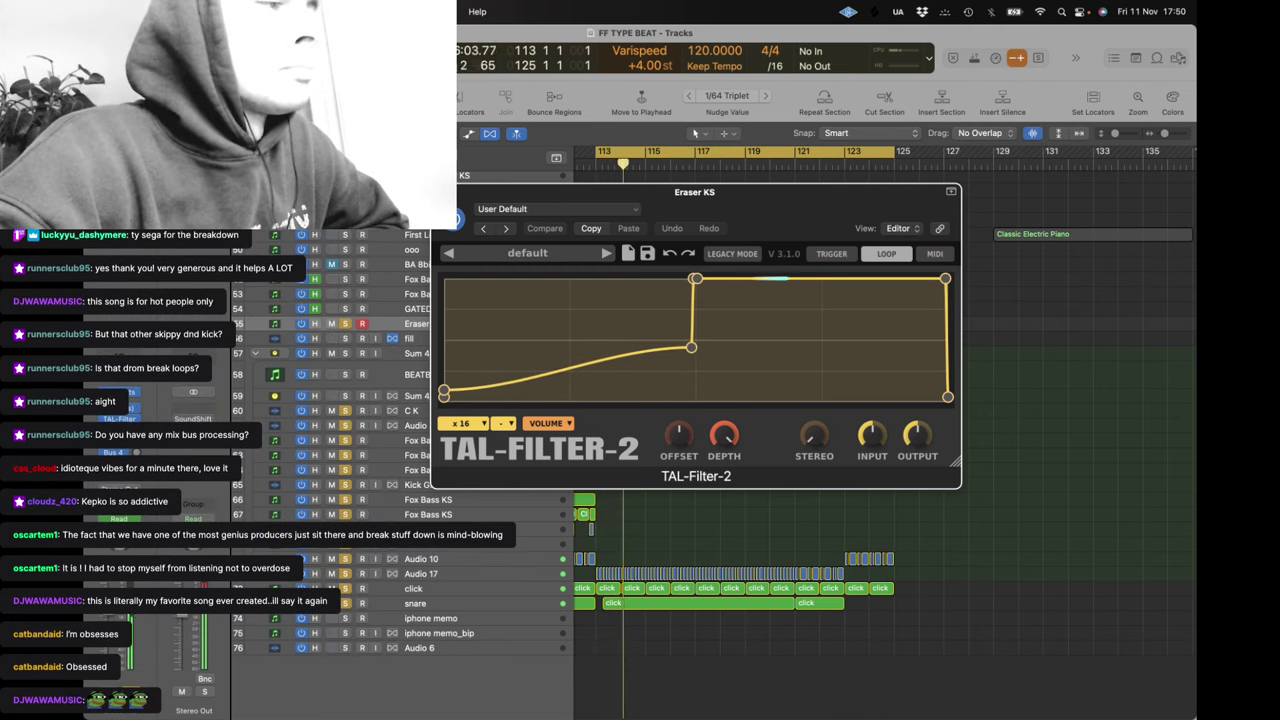
click(443, 192)
Add track 50 ooo and the bass track 37 Fox Bass KS to the soloed Eraser KS and drum tracks
click(345, 249)
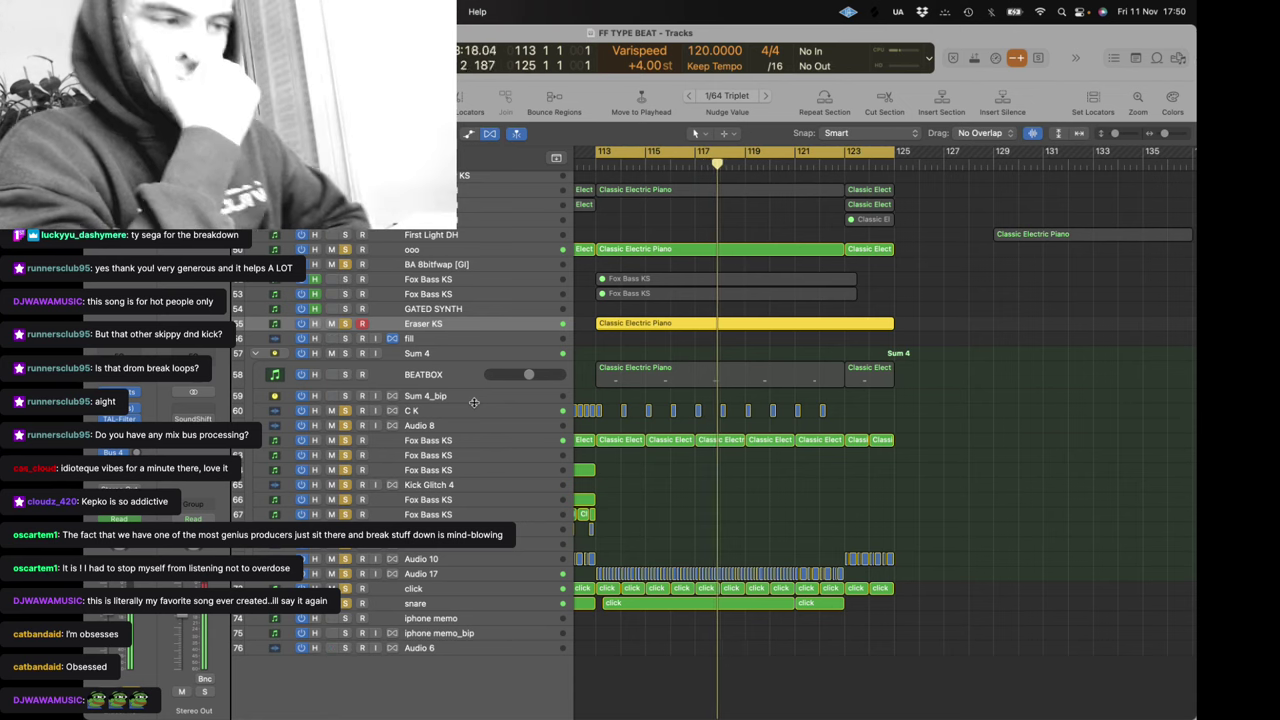
click(755, 528)
key(z)
key(z)
scroll(755, 531, up, 8)
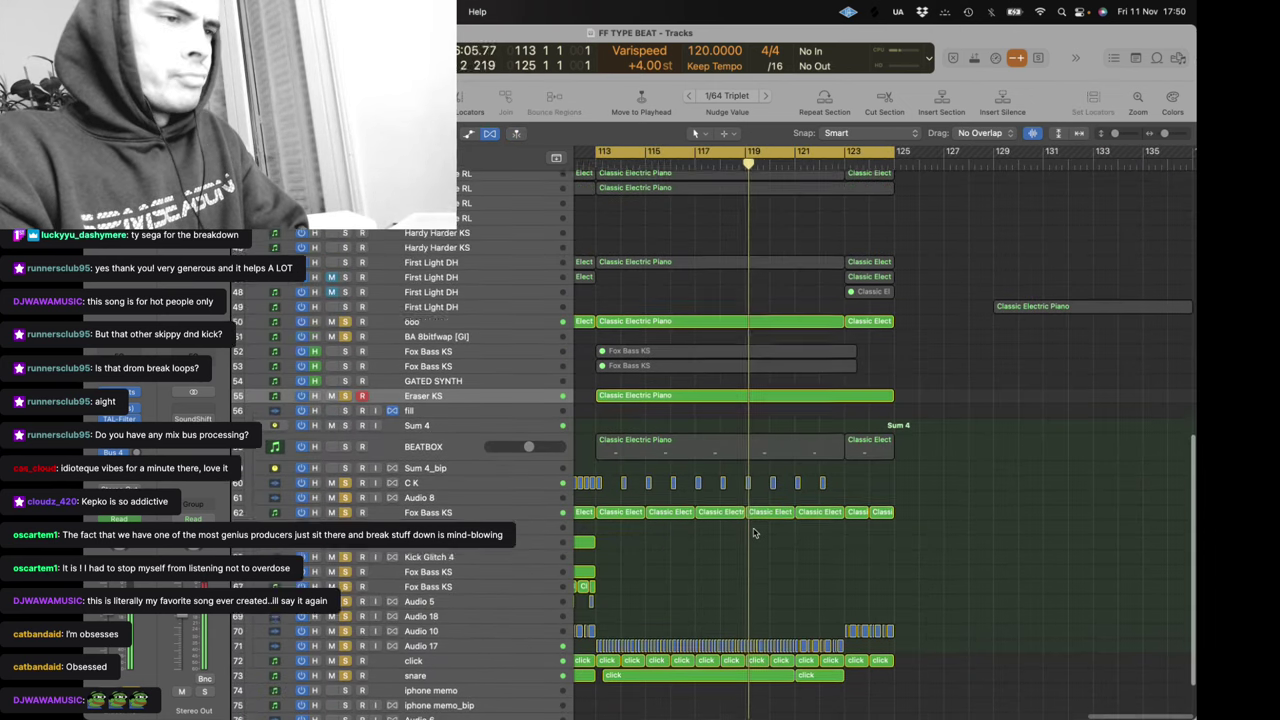
click(345, 357)
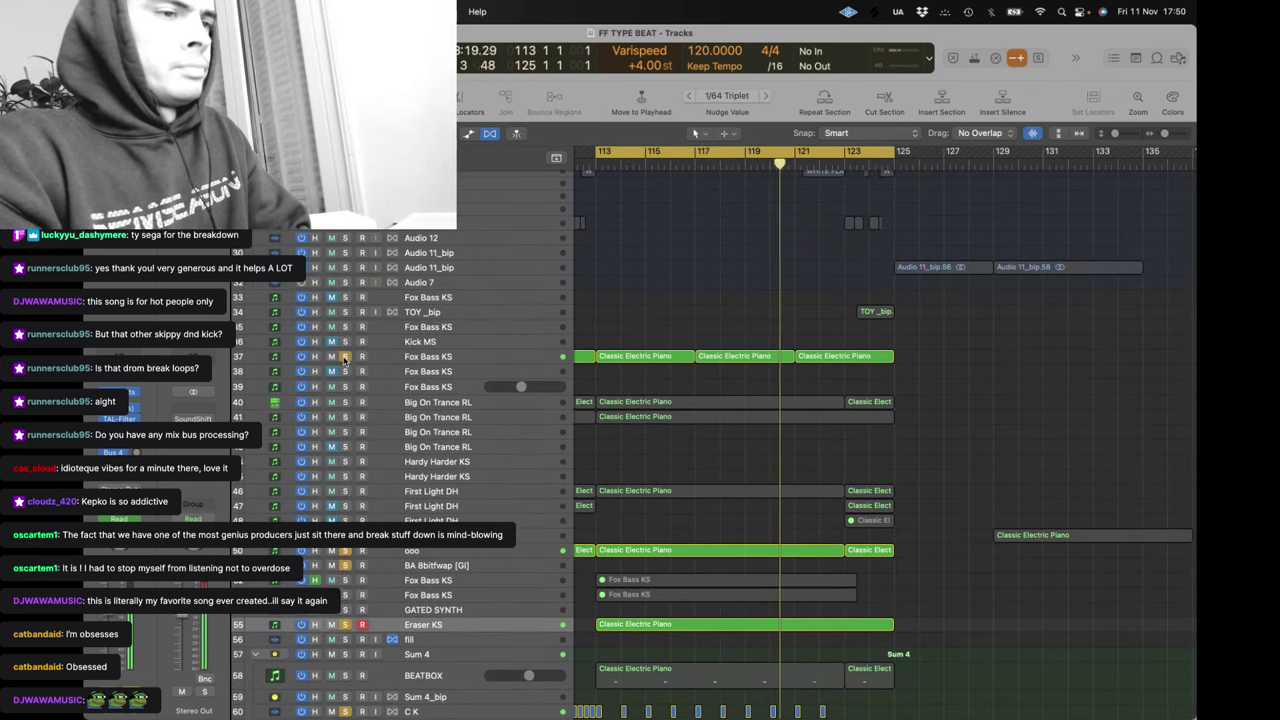
Set the project's Varispeed to -2.00 semitones while the soloed layers play
scroll(345, 400, down, 10)
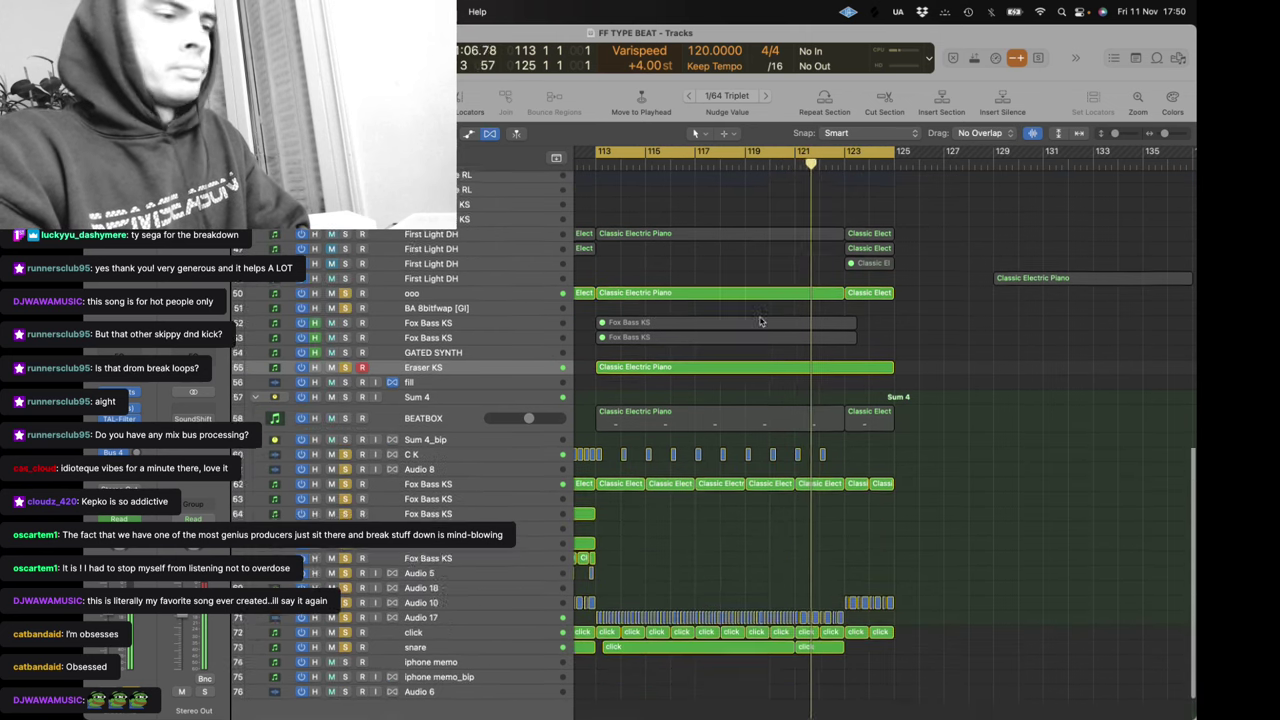
drag(637, 66, 640, 79)
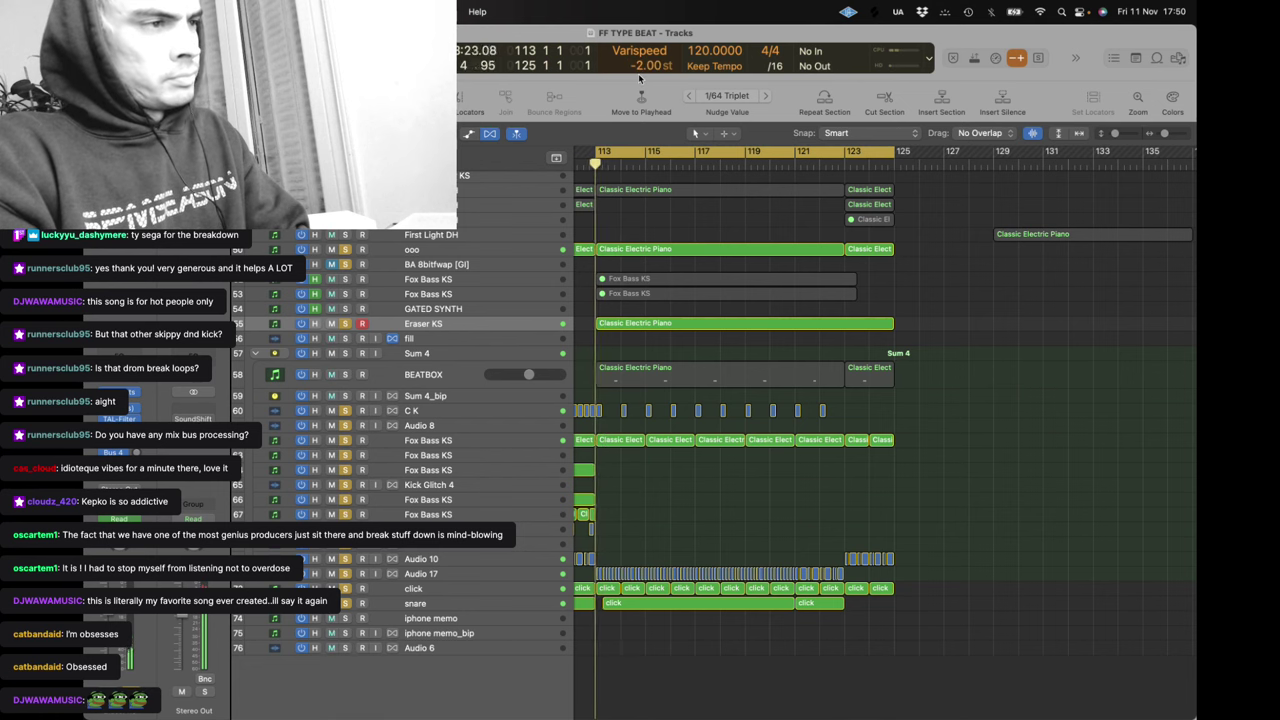
Take track 50 ooo and all other layers out of solo so that only Eraser KS plays
click(345, 249)
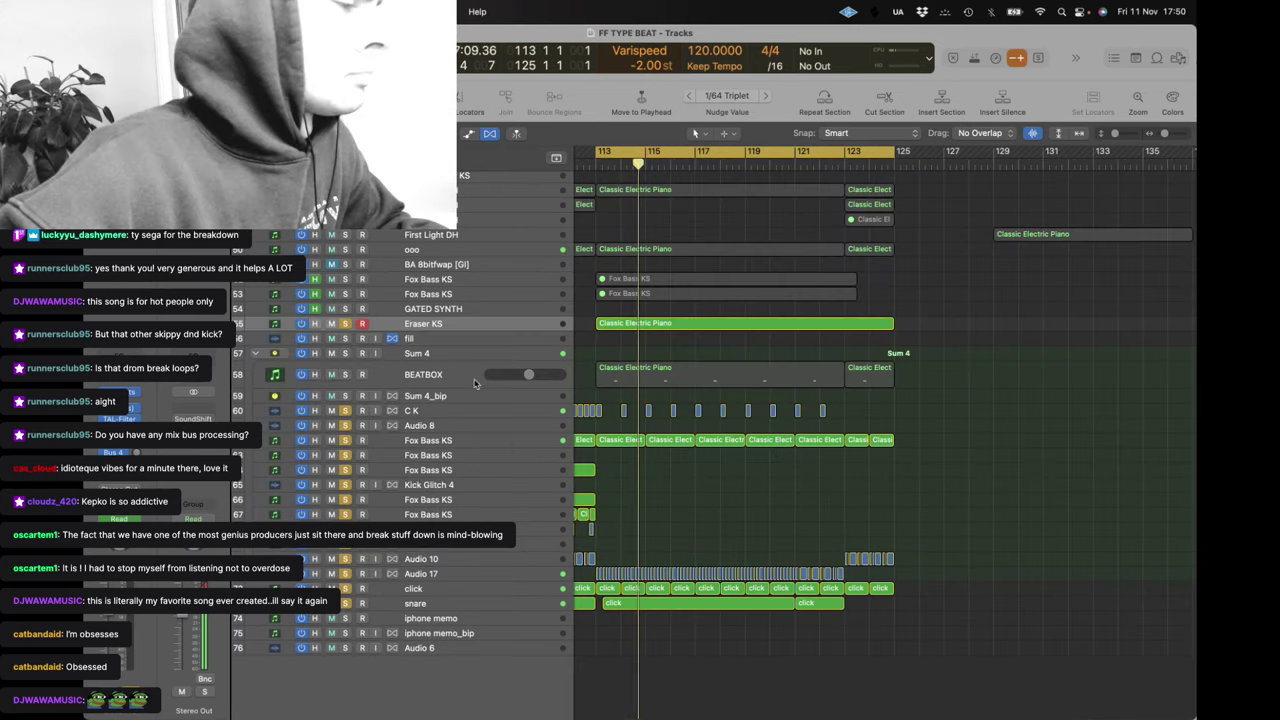
click(345, 323)
click(345, 323)
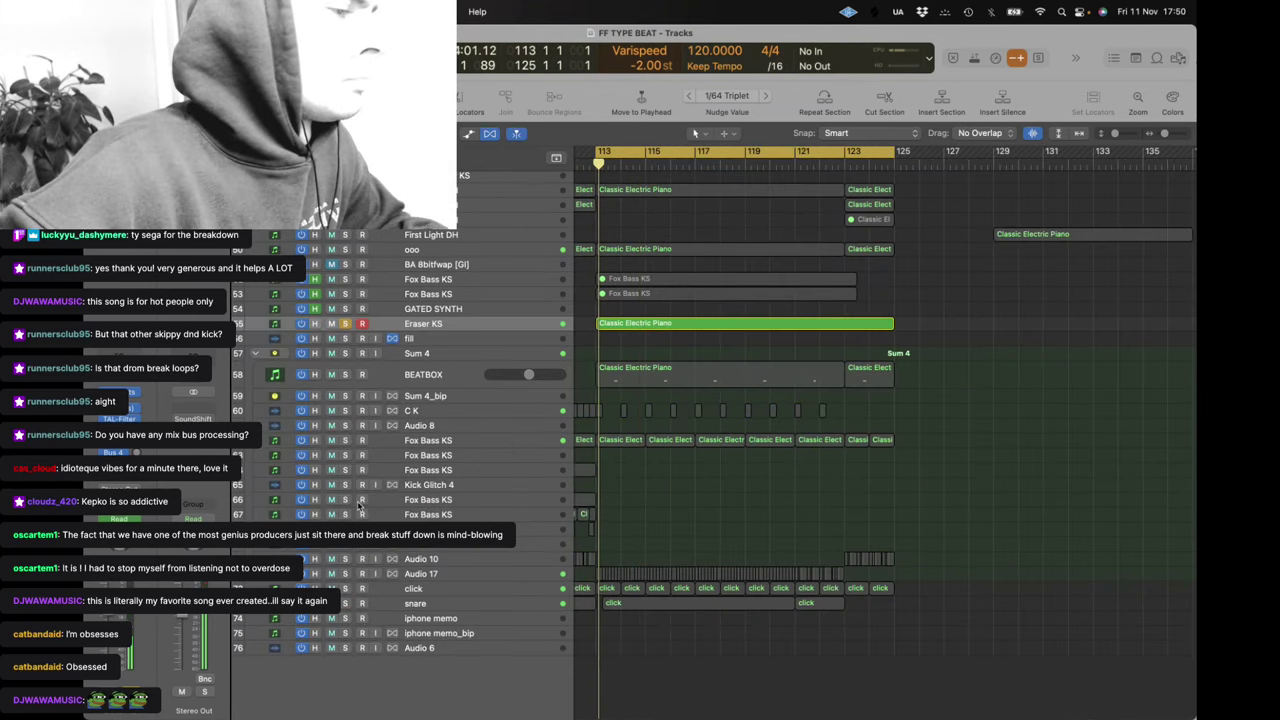
Bring the drums back into the solo: snare, click, Audio 17 and Audio 10, plus C K, Audio 8 and track 62 Fox Bass KS
click(345, 603)
drag(345, 603, 345, 558)
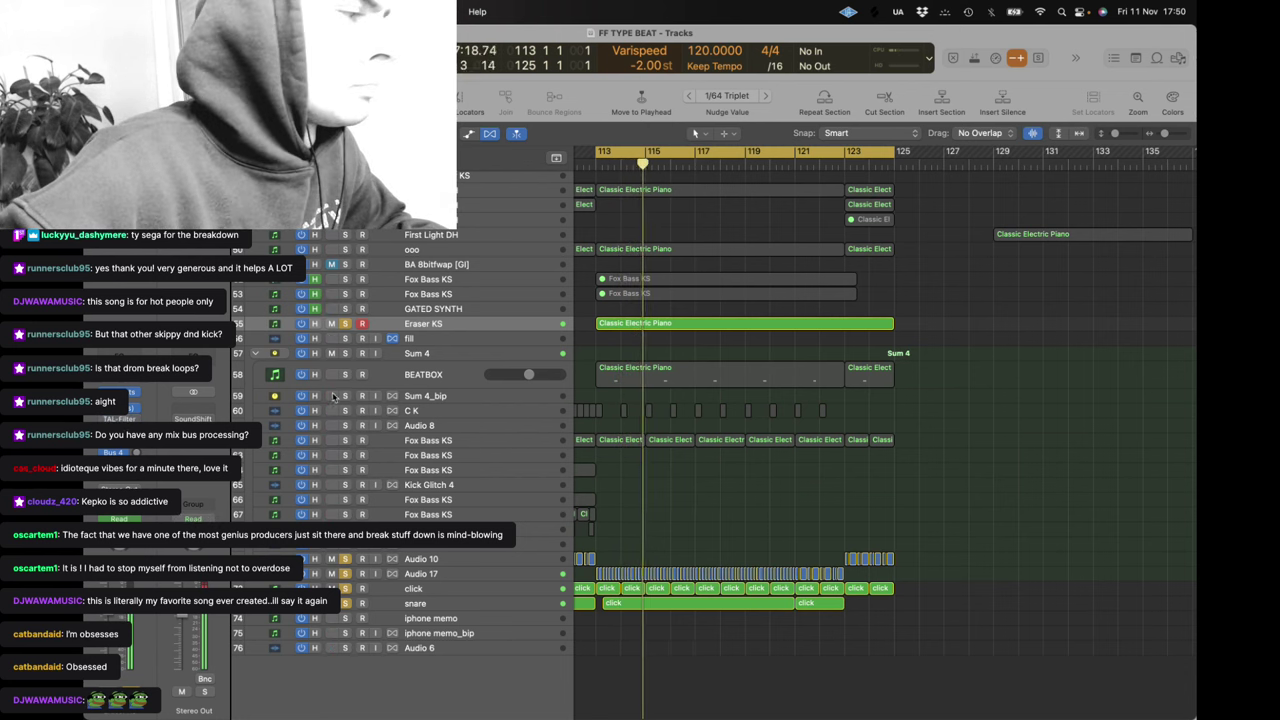
drag(345, 412, 345, 441)
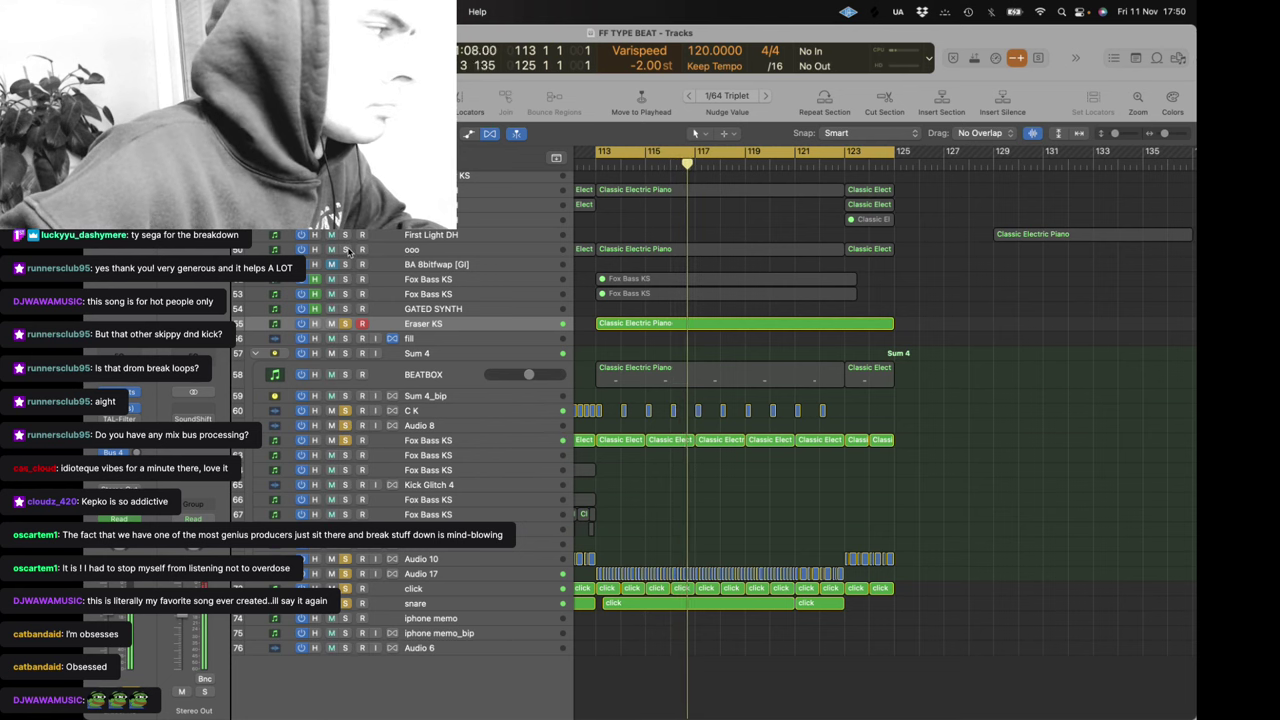
Add First Light DH tracks 46 and 47 to the solo, after briefly trying track 50 ooo
click(345, 249)
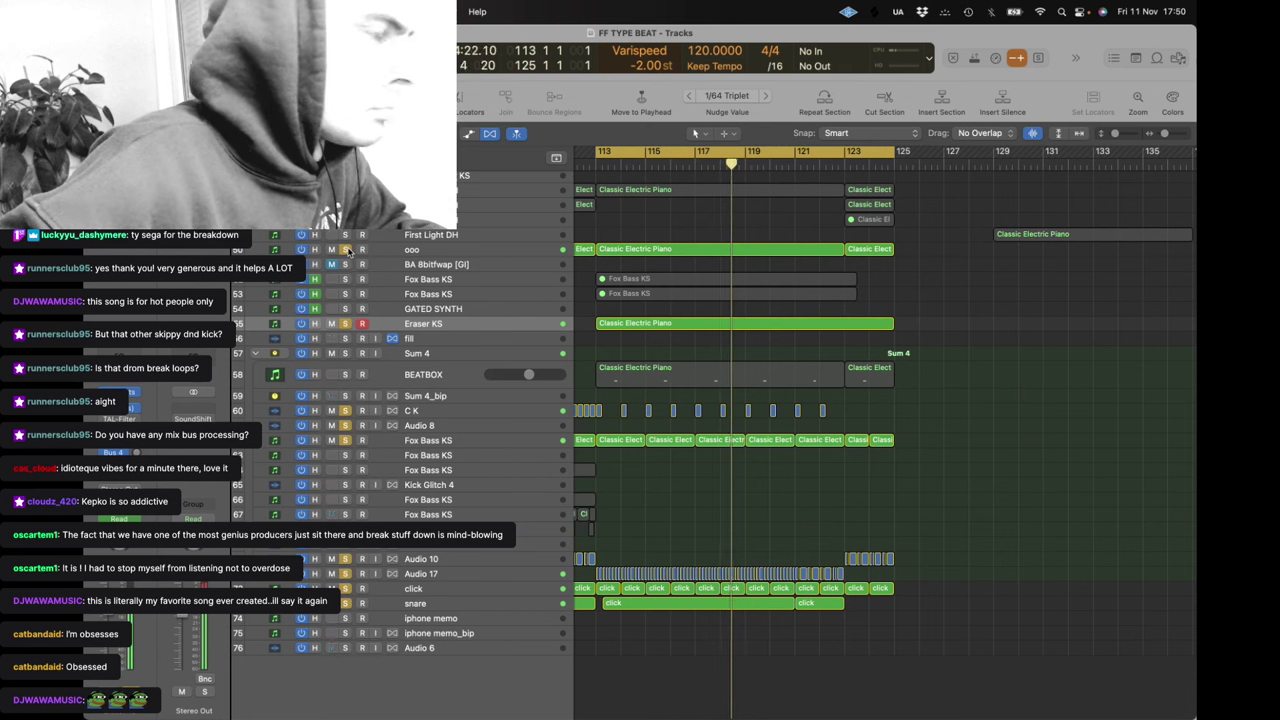
click(345, 249)
click(345, 190)
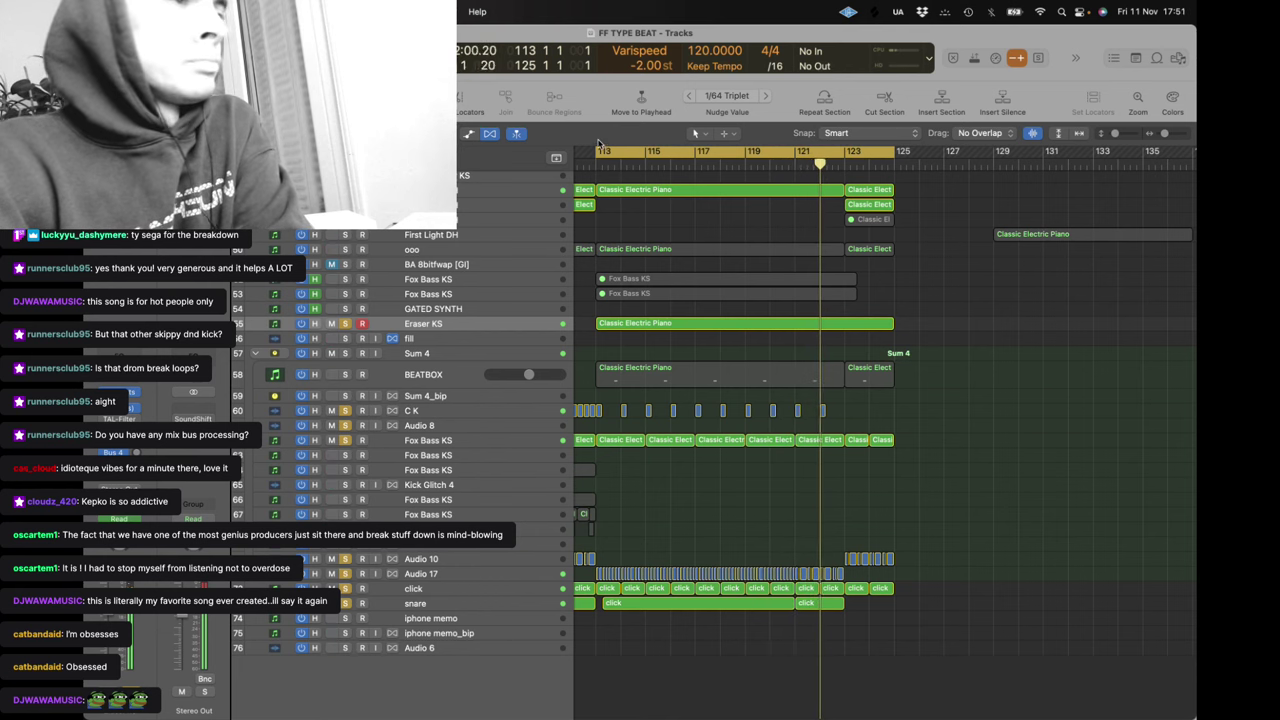
Set the cycle range to bars 123–125 and compare First Light DH tracks 47 and 46 separately in solo
drag(596, 150, 846, 218)
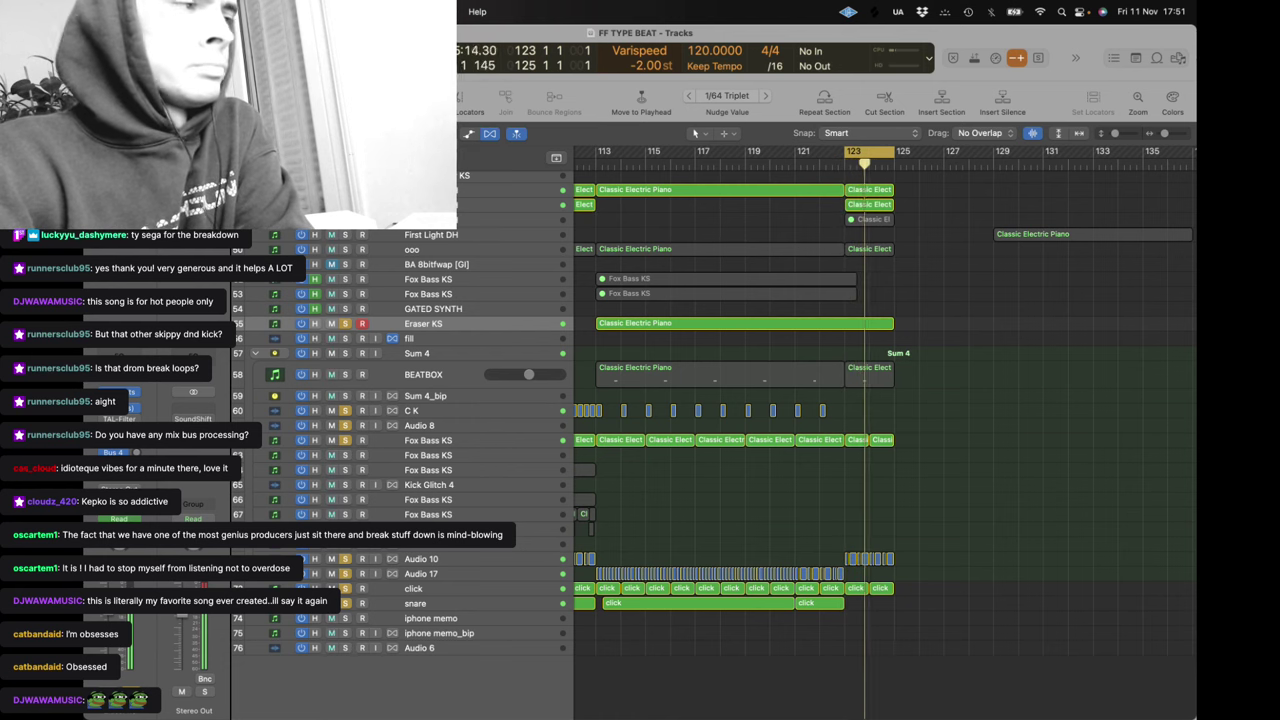
scroll(735, 440, up, 3)
scroll(735, 440, down, 3)
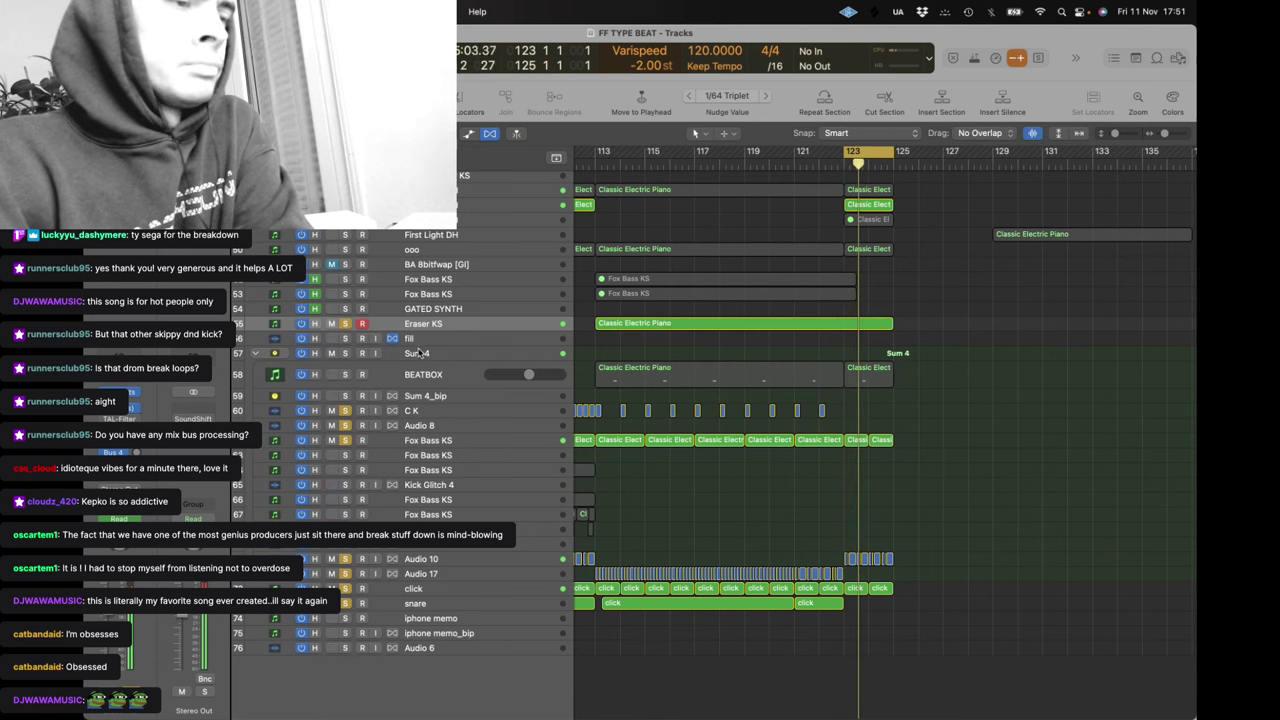
scroll(348, 386, up, 4)
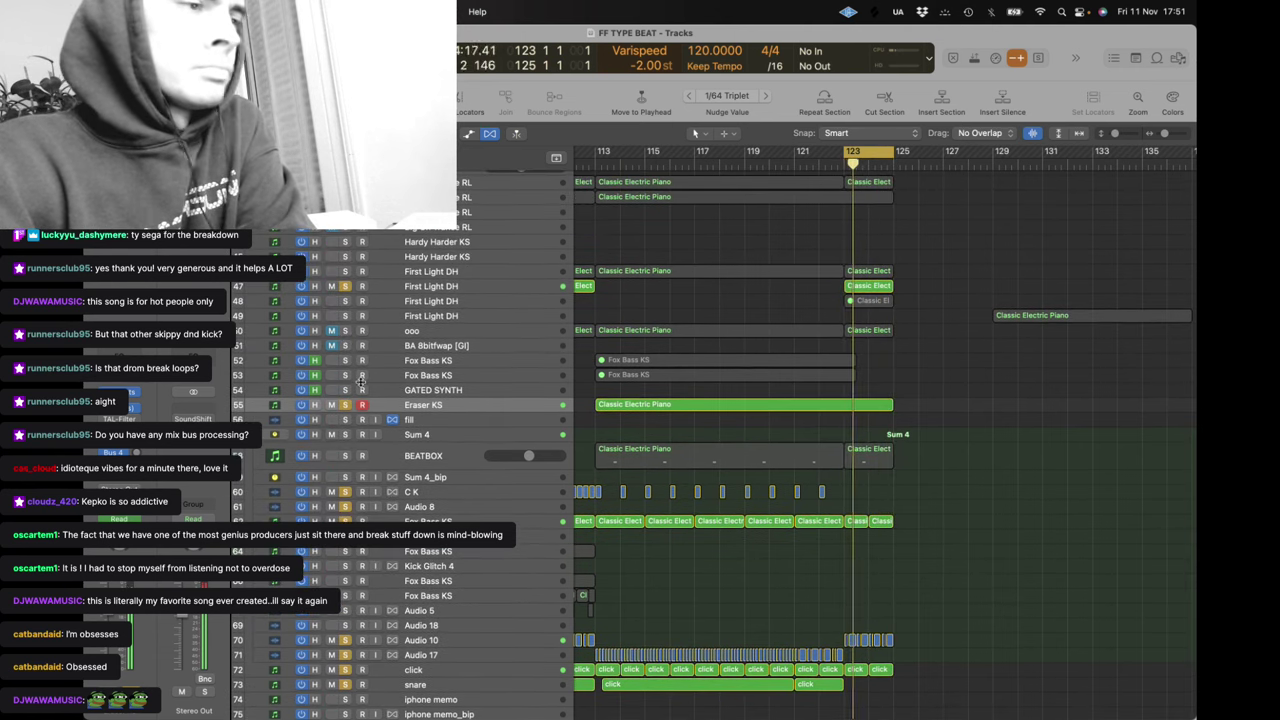
scroll(361, 383, up, 1)
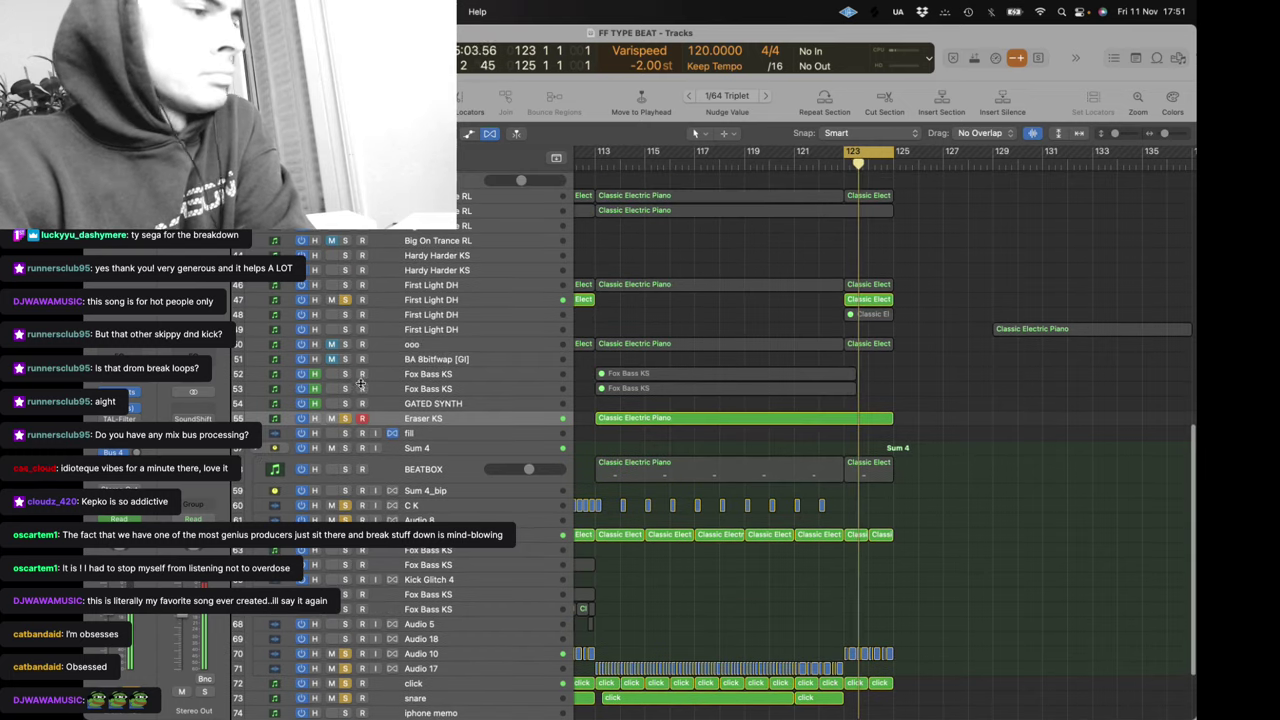
click(345, 285)
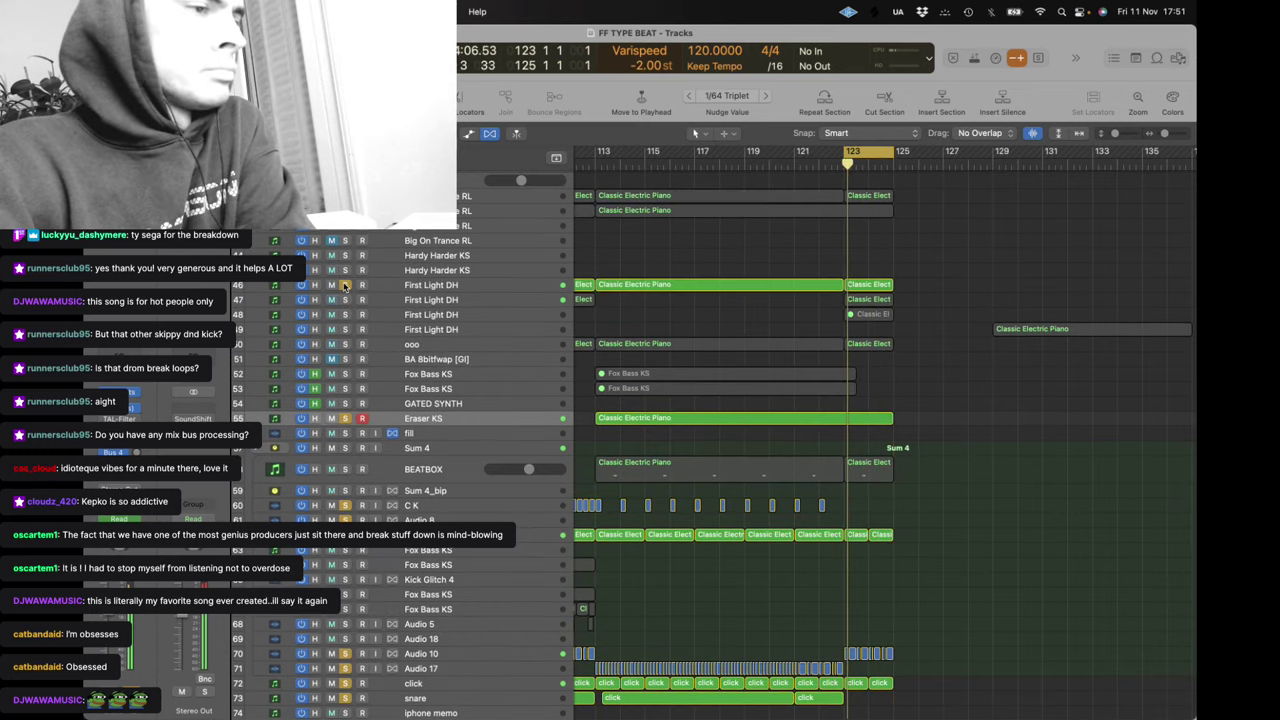
Add the remaining synth layers, from the Big On Trance RL tracks through 51 BA 8bitfwap [GI], to the solo
click(345, 211)
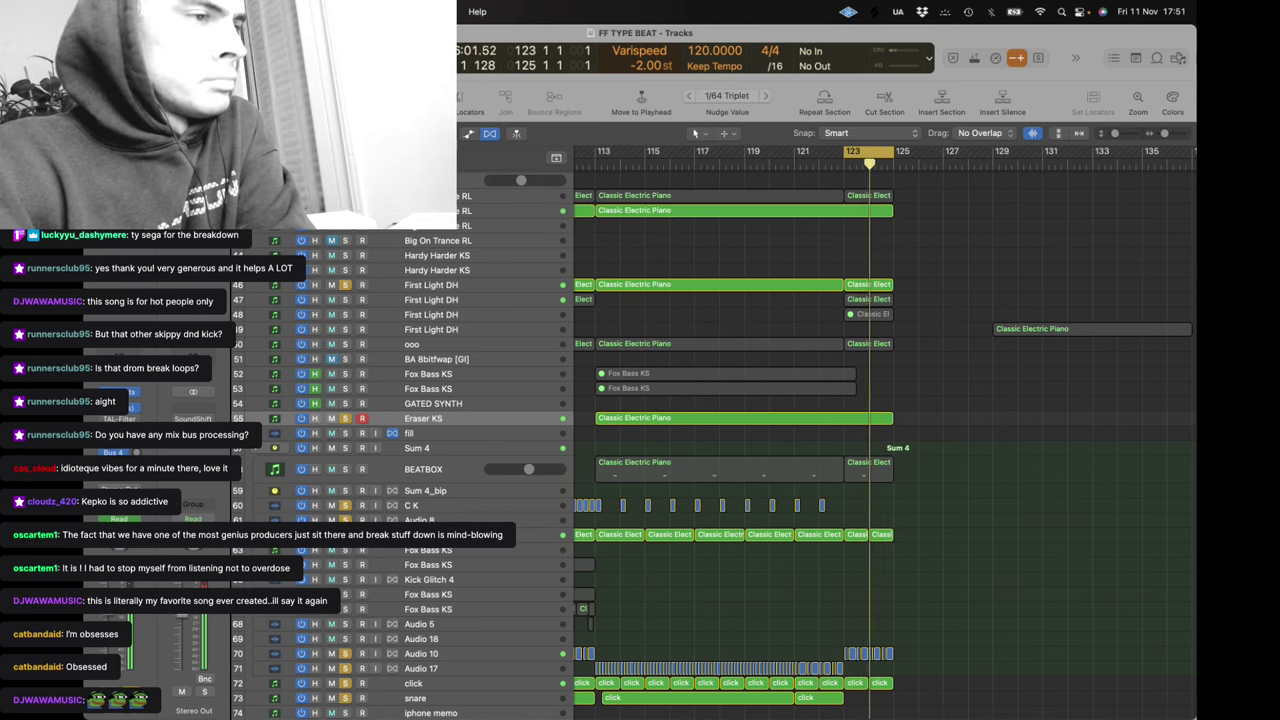
drag(345, 241, 347, 359)
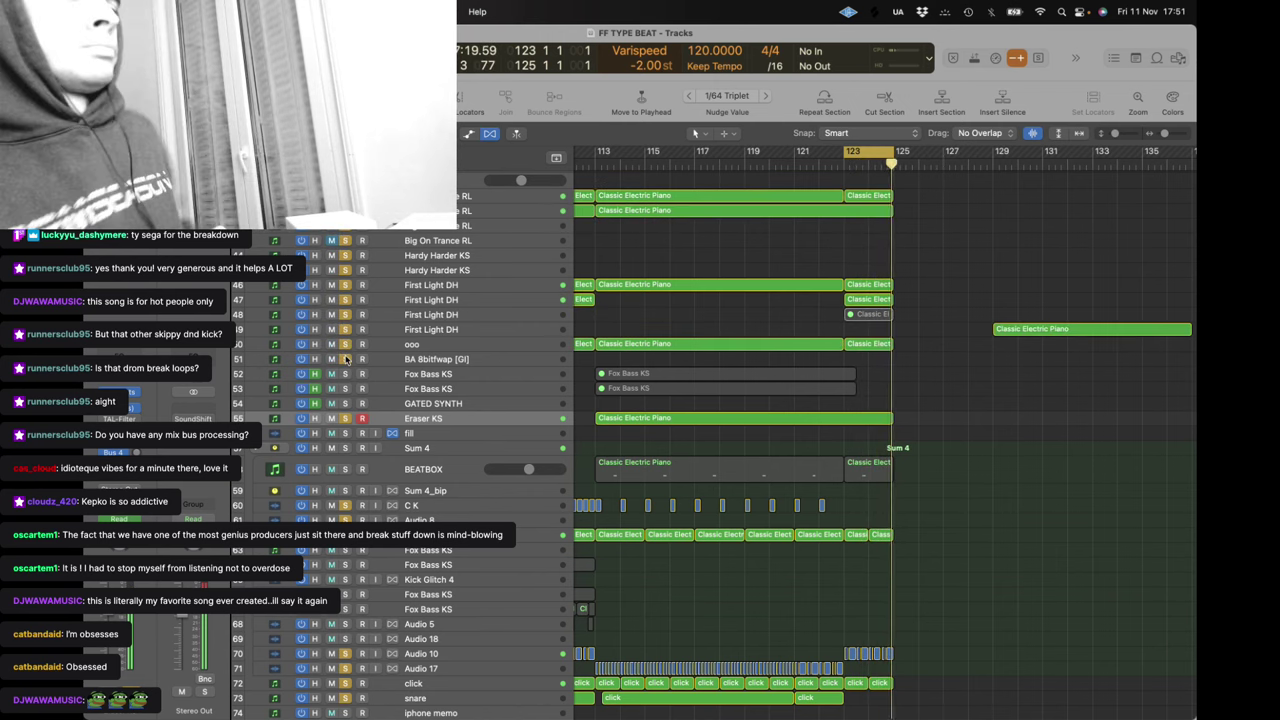
Add the tracks from WHITE FLAG through Audio 2, together with Sum 1, to the solo for bars 123–125
scroll(566, 424, up, 10)
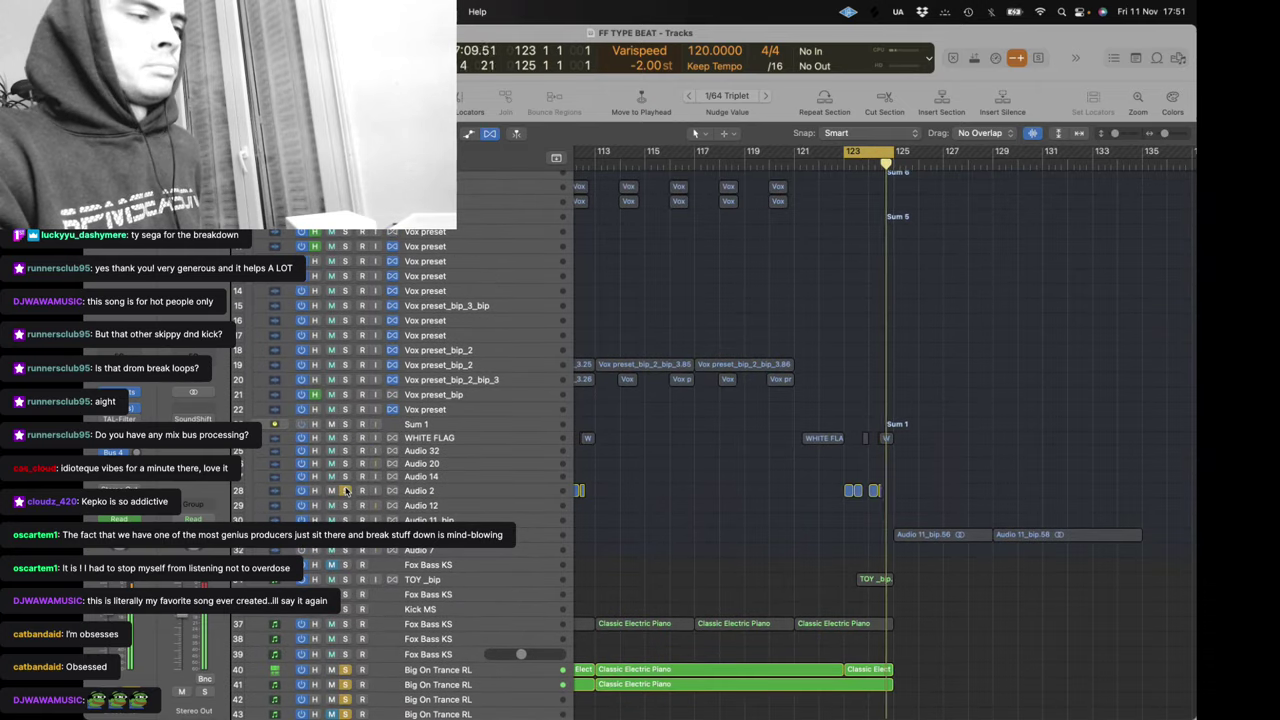
click(343, 437)
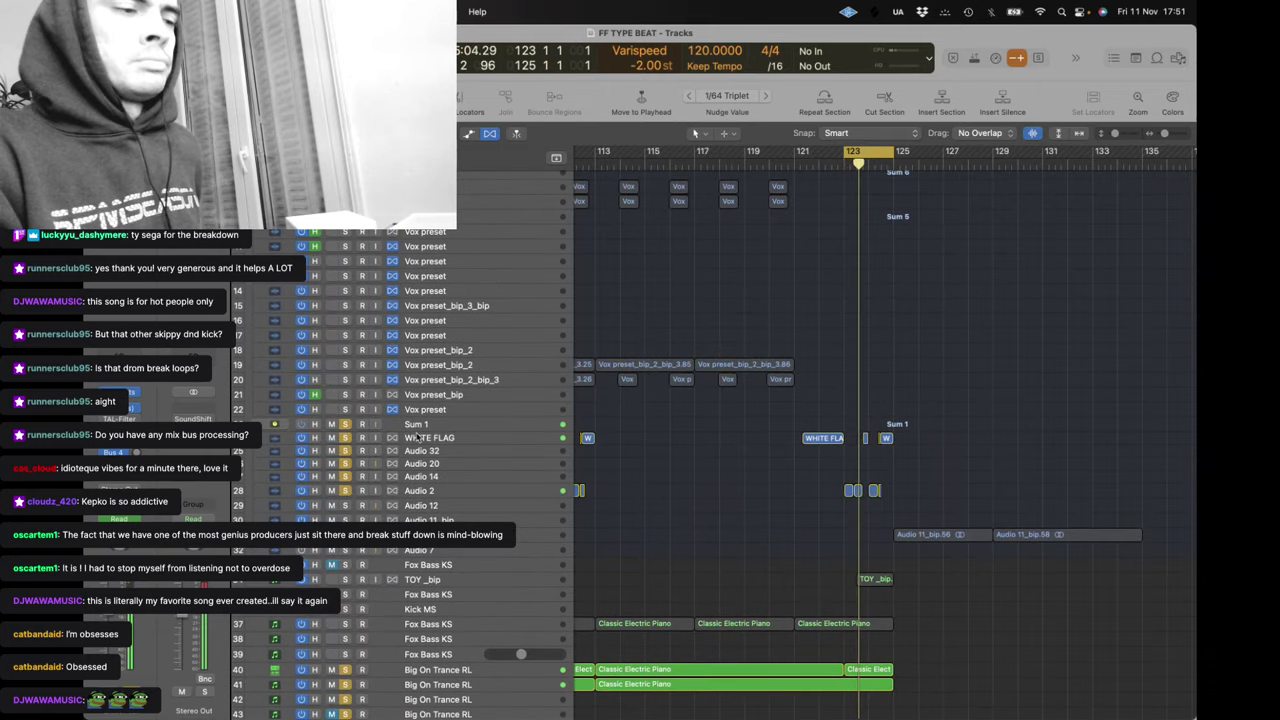
scroll(458, 504, down, 5)
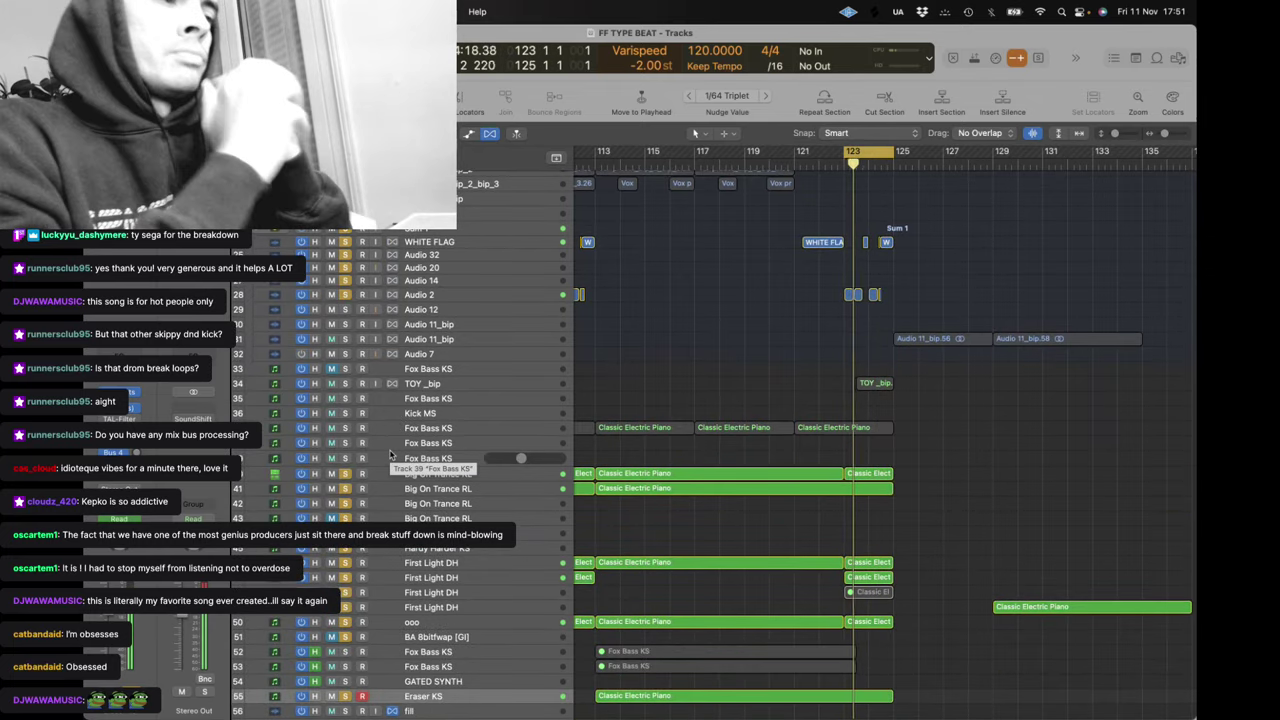
Cycle bars 29–59, clear the existing solos except Big On Trance RL track 40, and solo tracks Audio 8 through 67 Fox Bass KS
key(z)
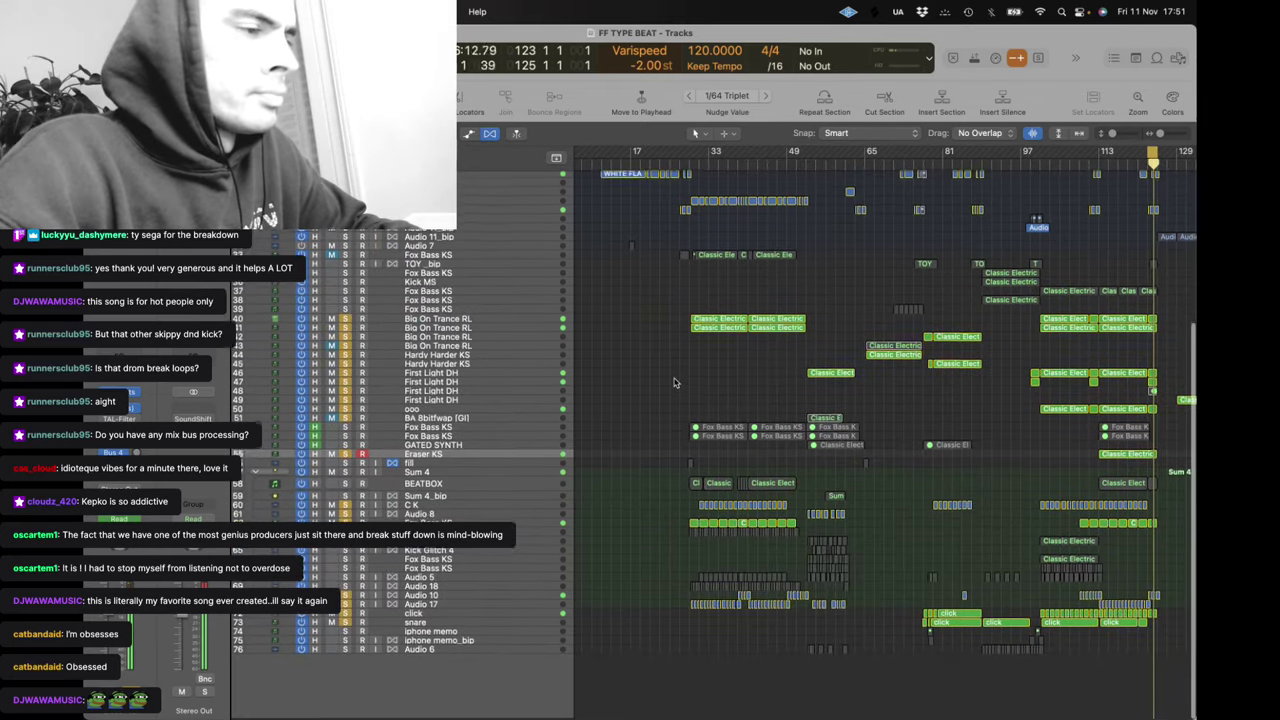
scroll(674, 382, left, 1)
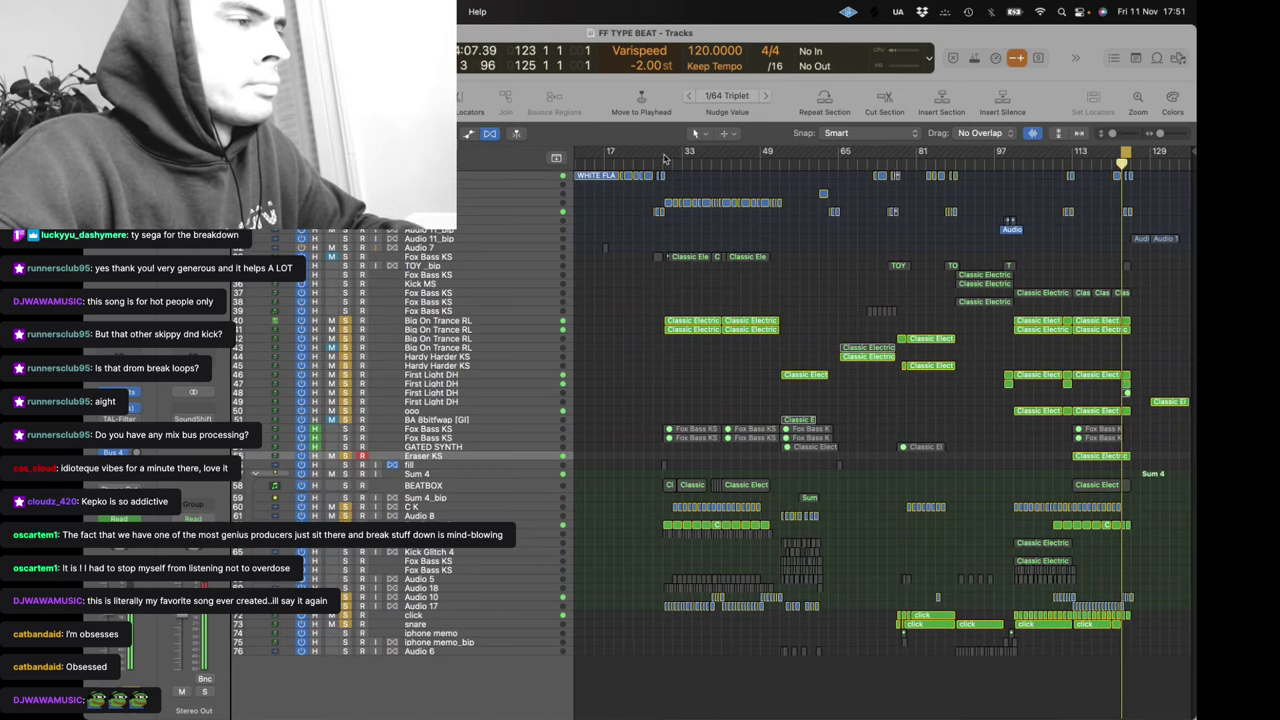
drag(663, 158, 809, 156)
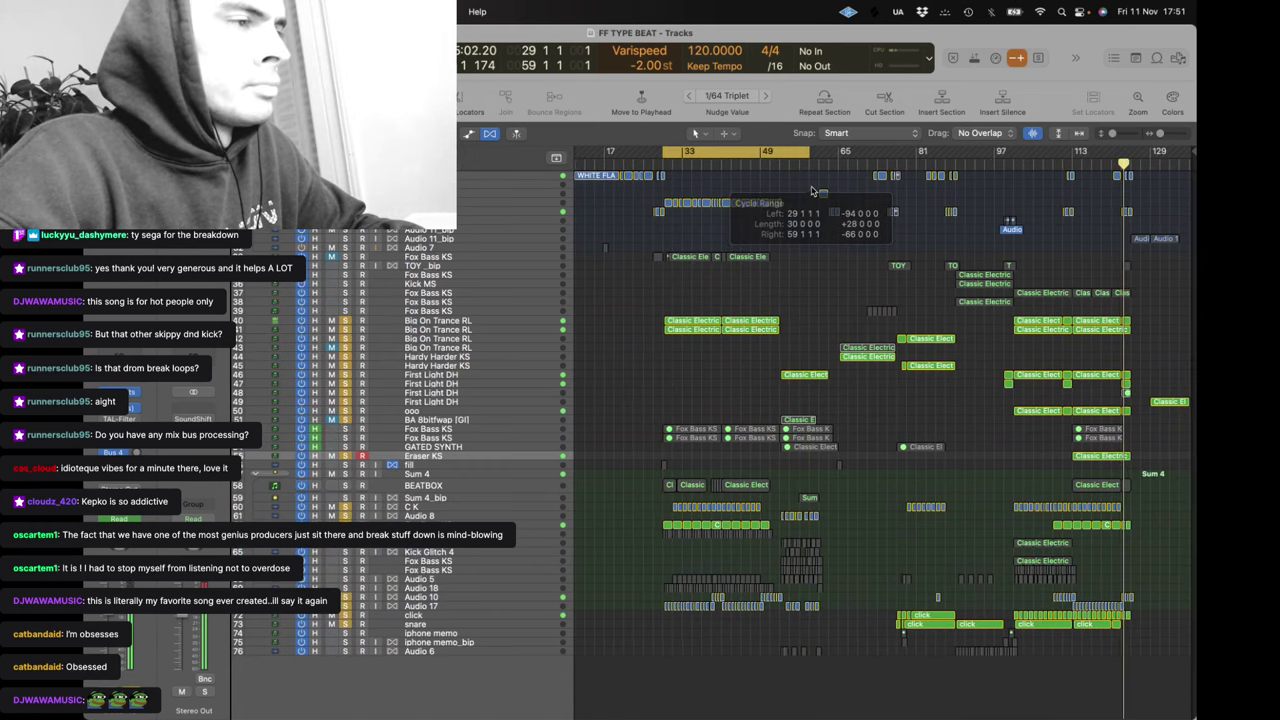
alt+click(345, 321)
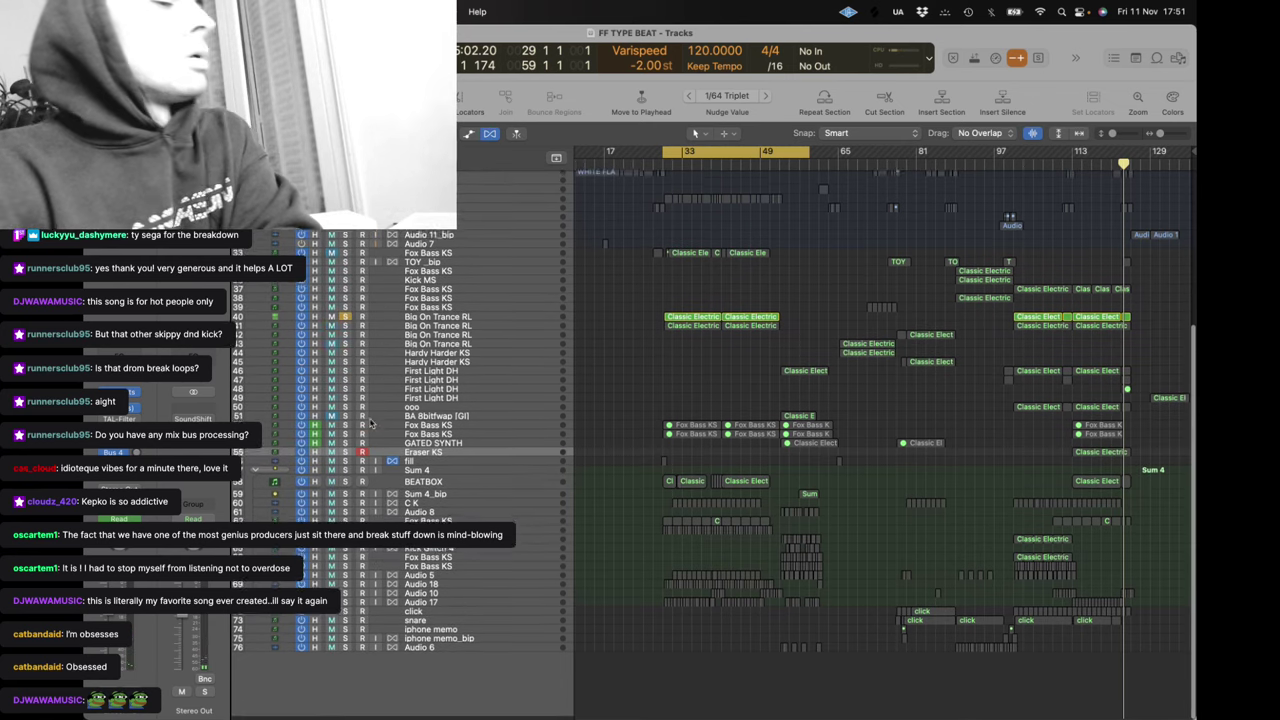
drag(345, 516, 341, 567)
key(c)
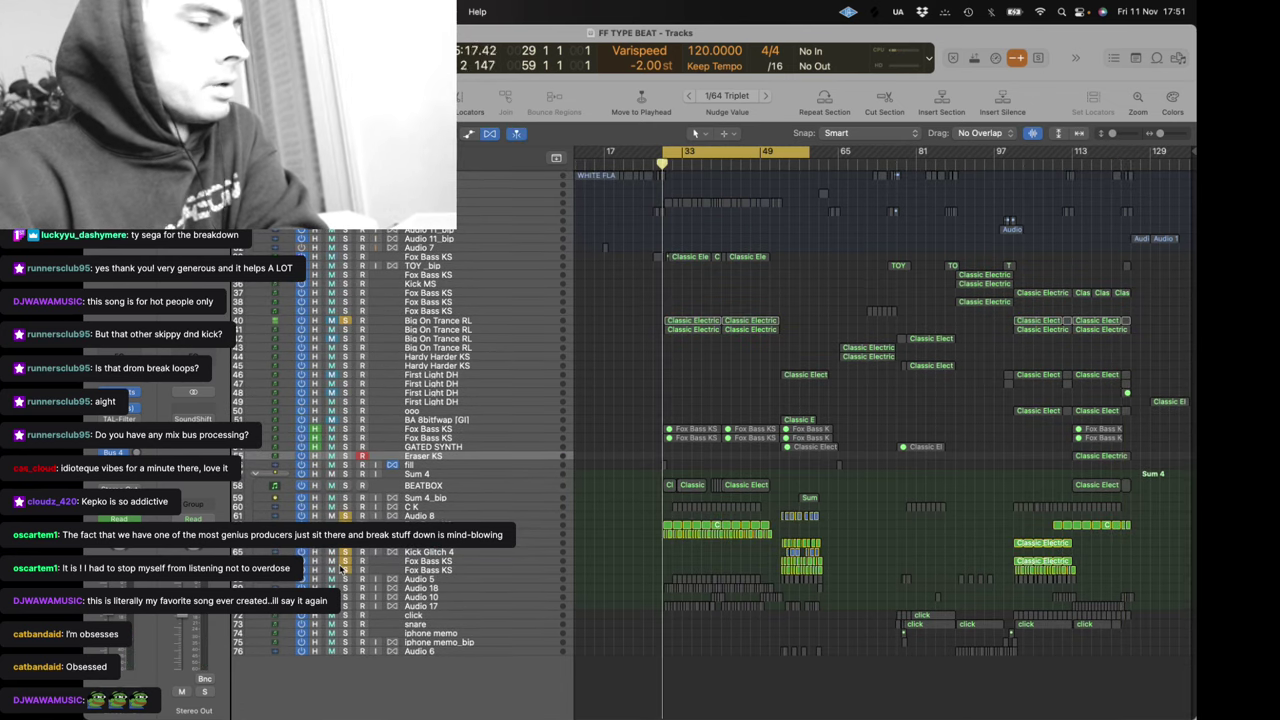
Select Fox Bass KS tracks 62 and 63, Audio 5 and Audio 10 one by one to examine them
click(421, 543)
click(421, 526)
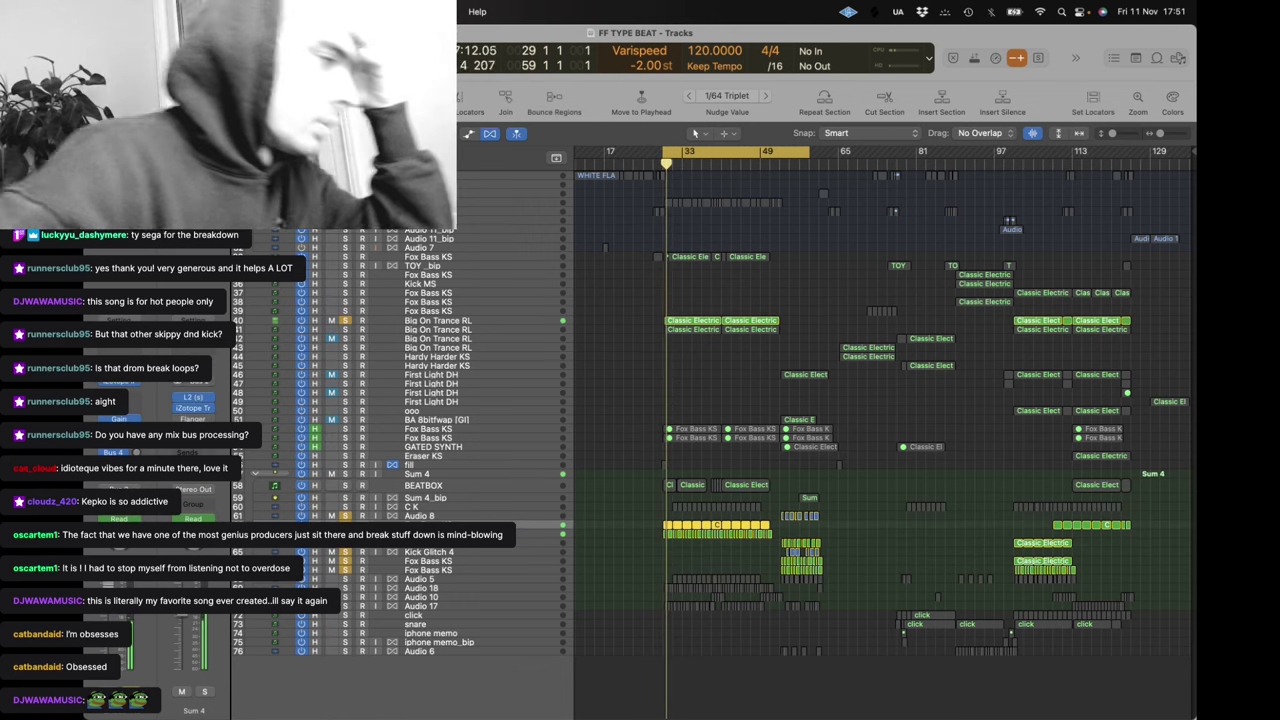
click(421, 534)
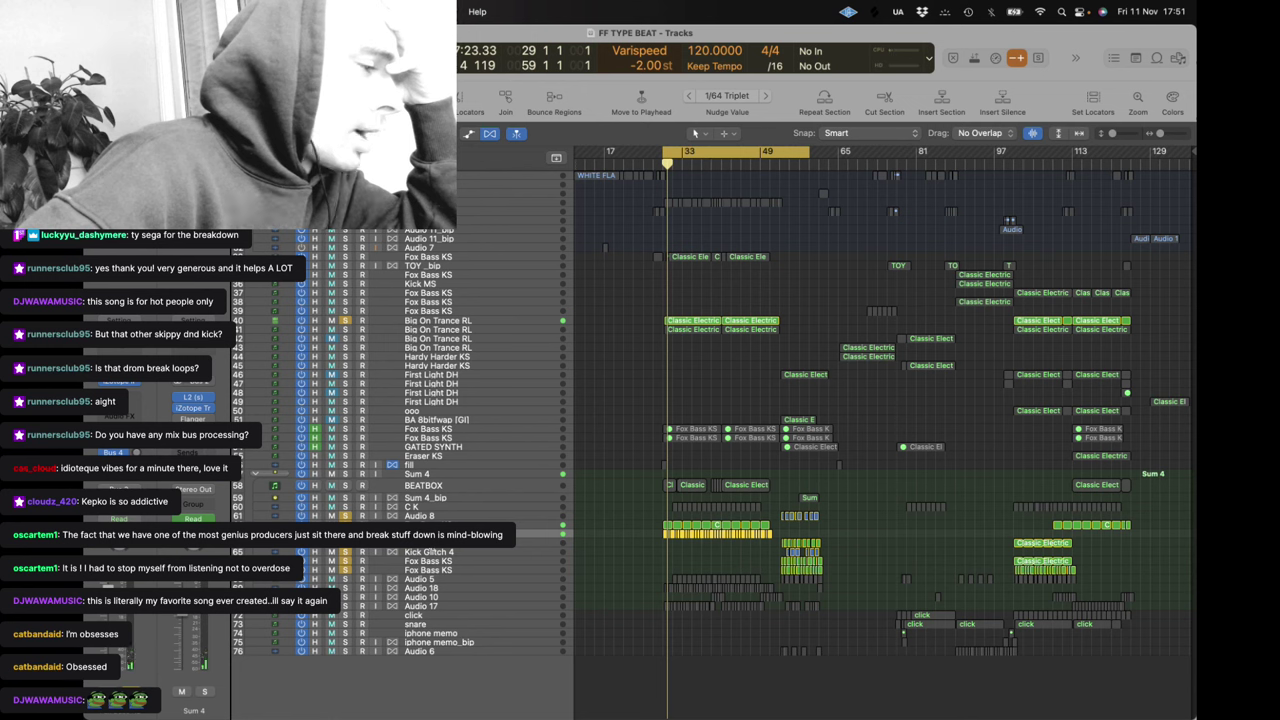
click(421, 580)
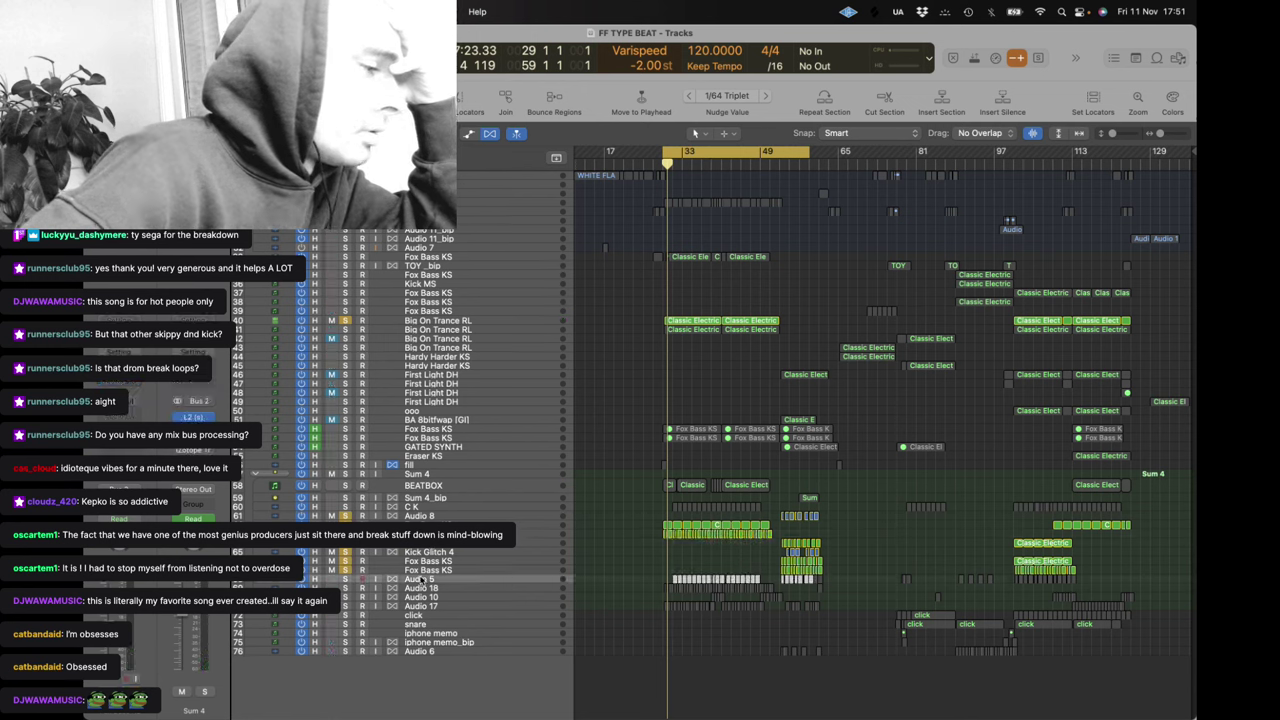
click(433, 598)
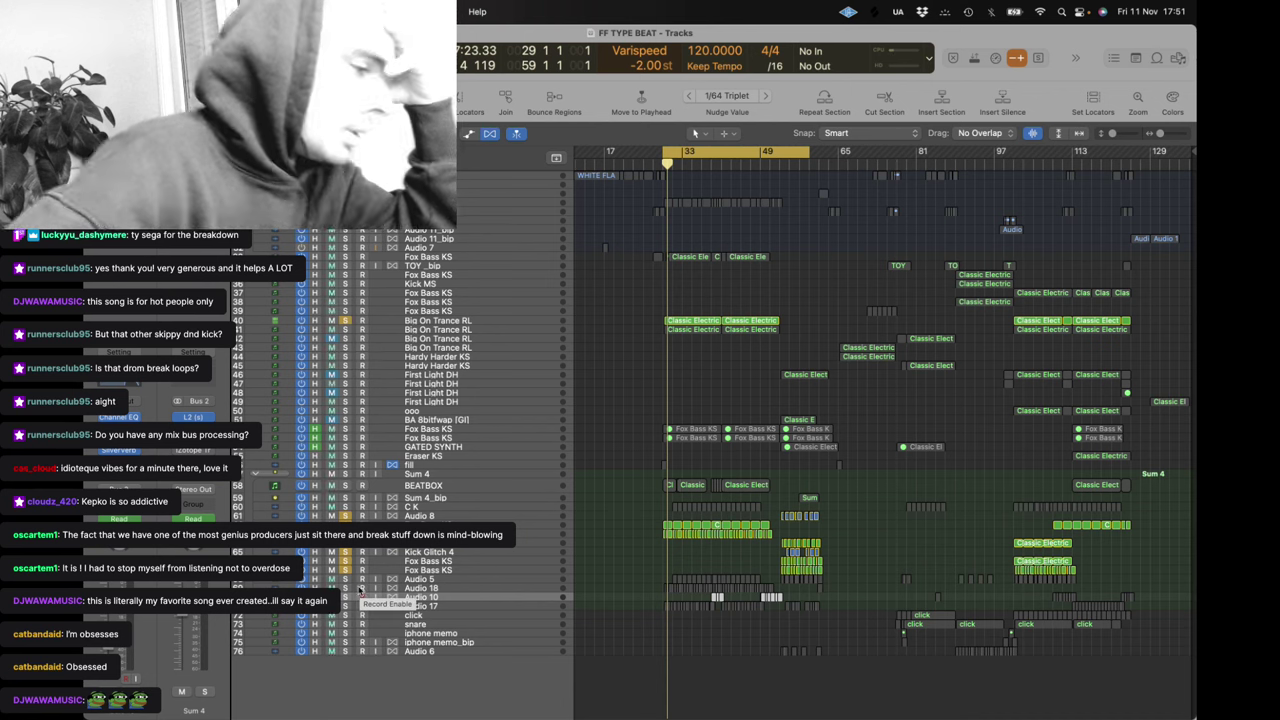
Add the tracks from Audio 5 through click to the solo, and inspect the iZotope Trash 2 plug-in on Audio 10
drag(348, 588, 348, 615)
key(space)
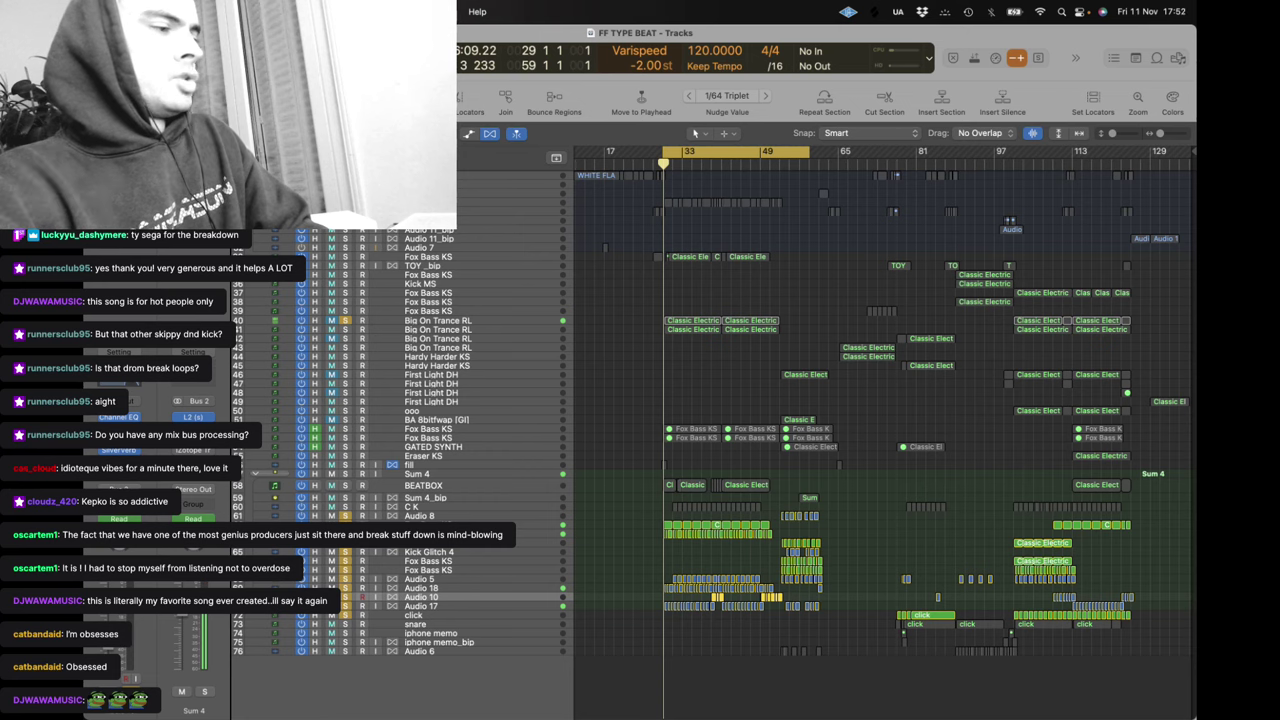
click(118, 434)
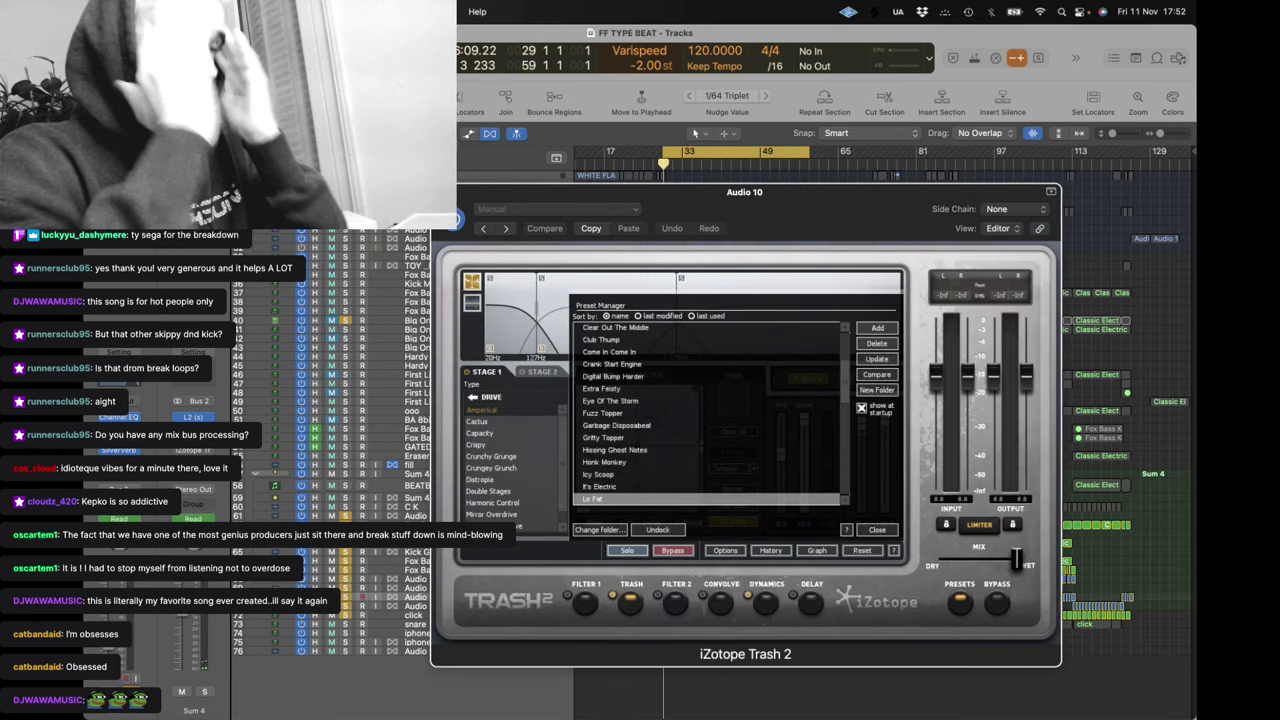
key(v)
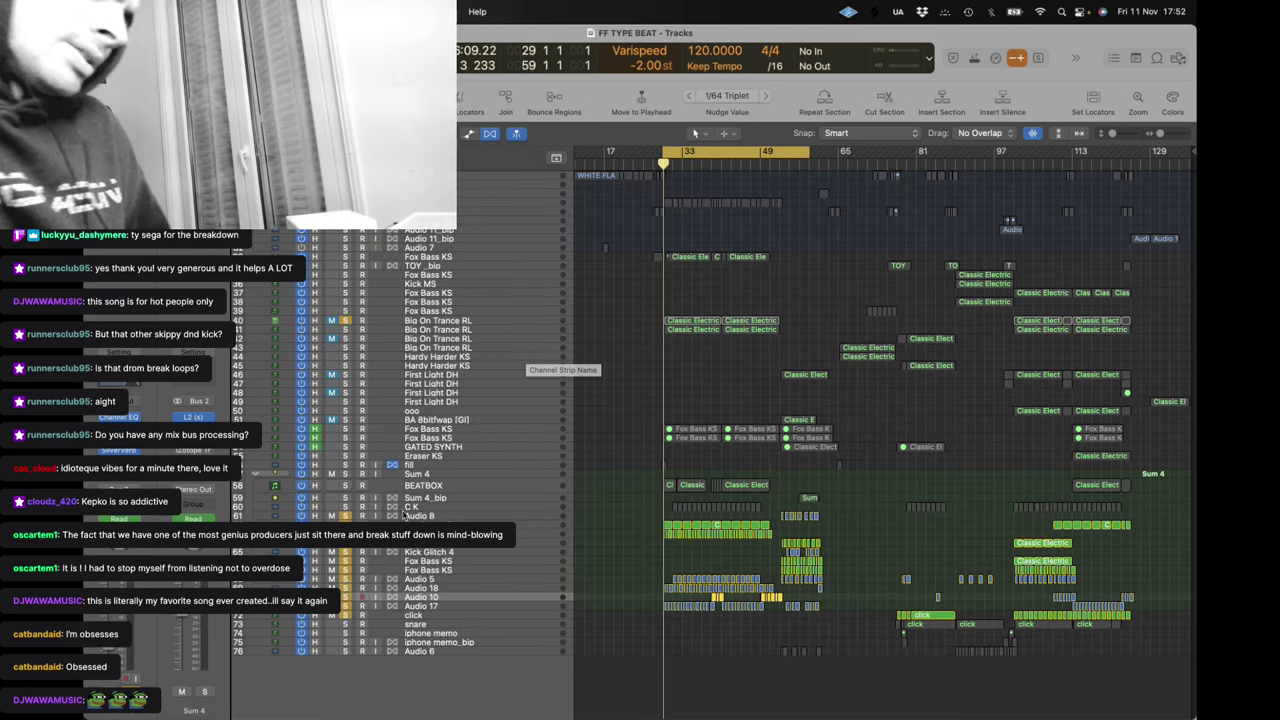
Add C K, Sum 4_bip, BEATBOX and Big On Trance RL track 41 to the solo
click(345, 506)
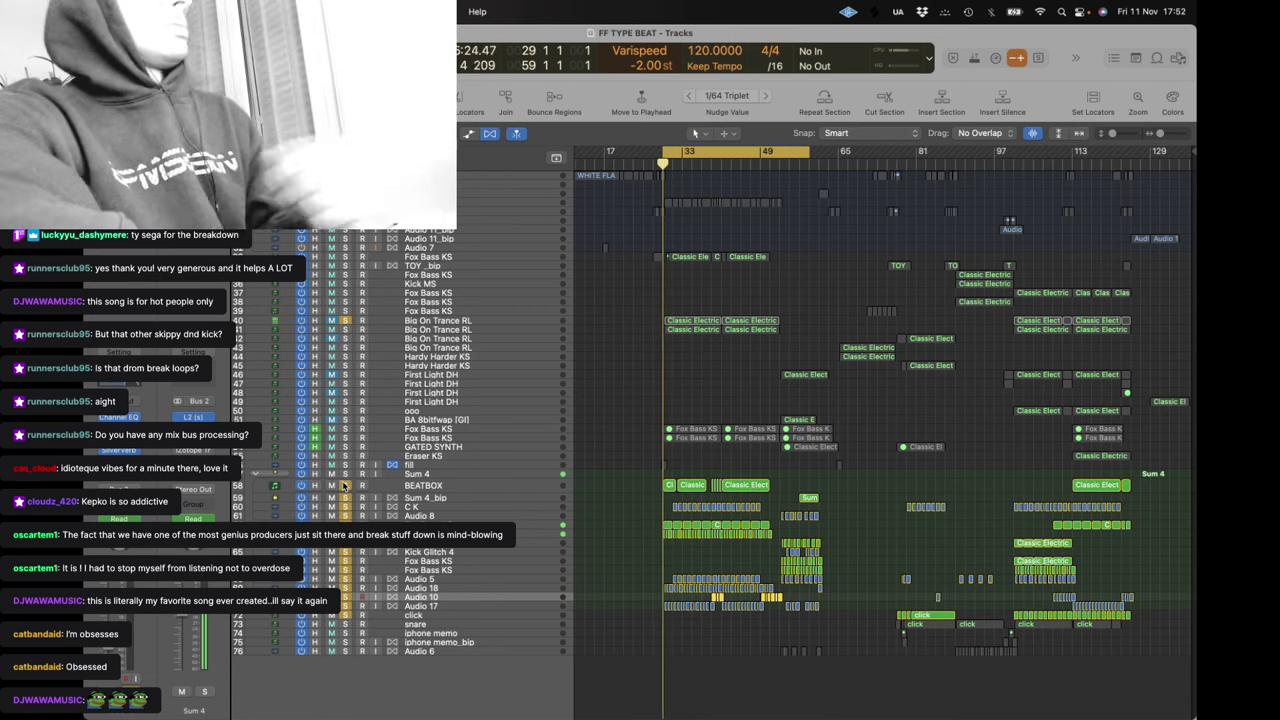
click(637, 503)
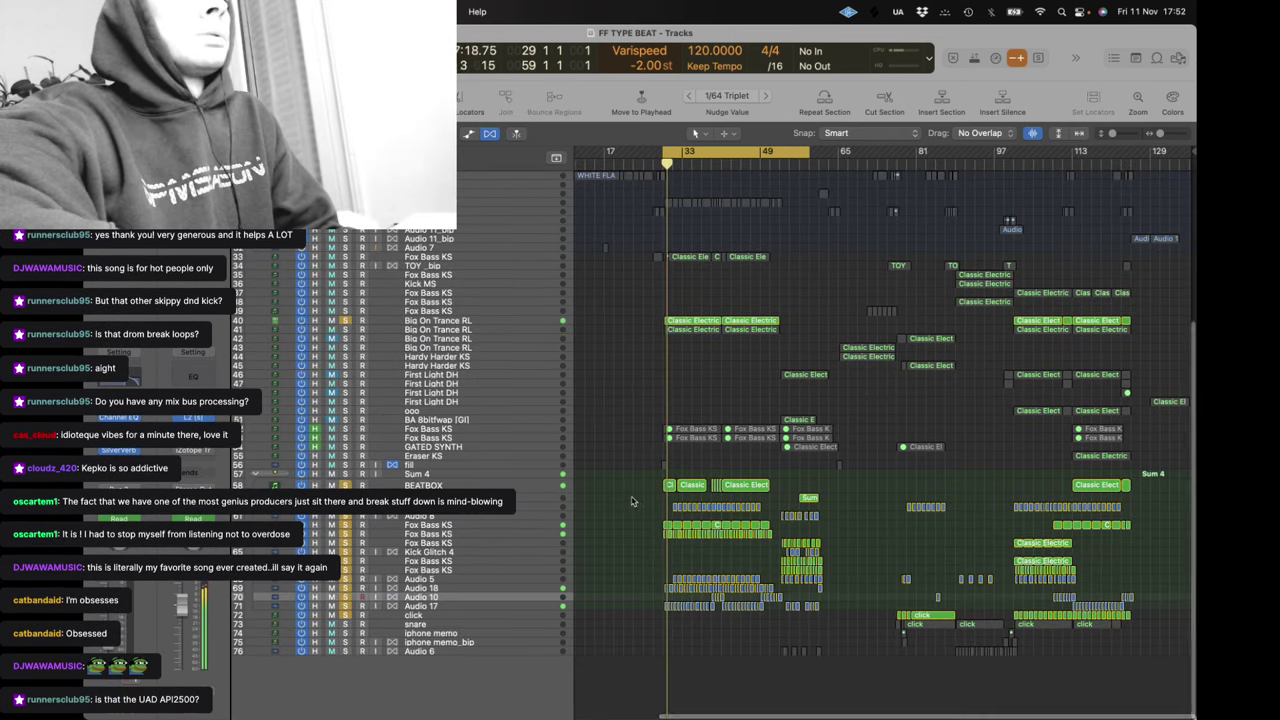
click(332, 321)
click(345, 321)
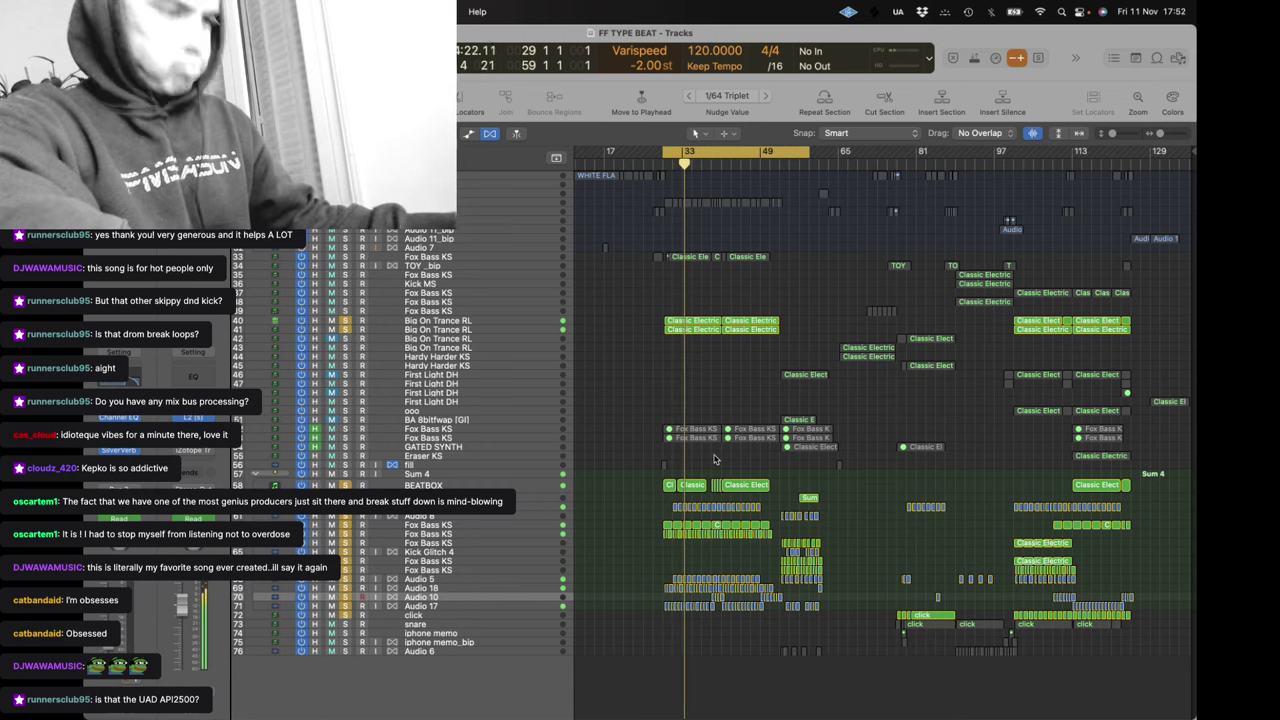
Look over the vocal and synth tracks, check the chat in the Twitch streaming app, and return to Logic Pro
scroll(715, 459, up, 1)
scroll(716, 459, up, 5)
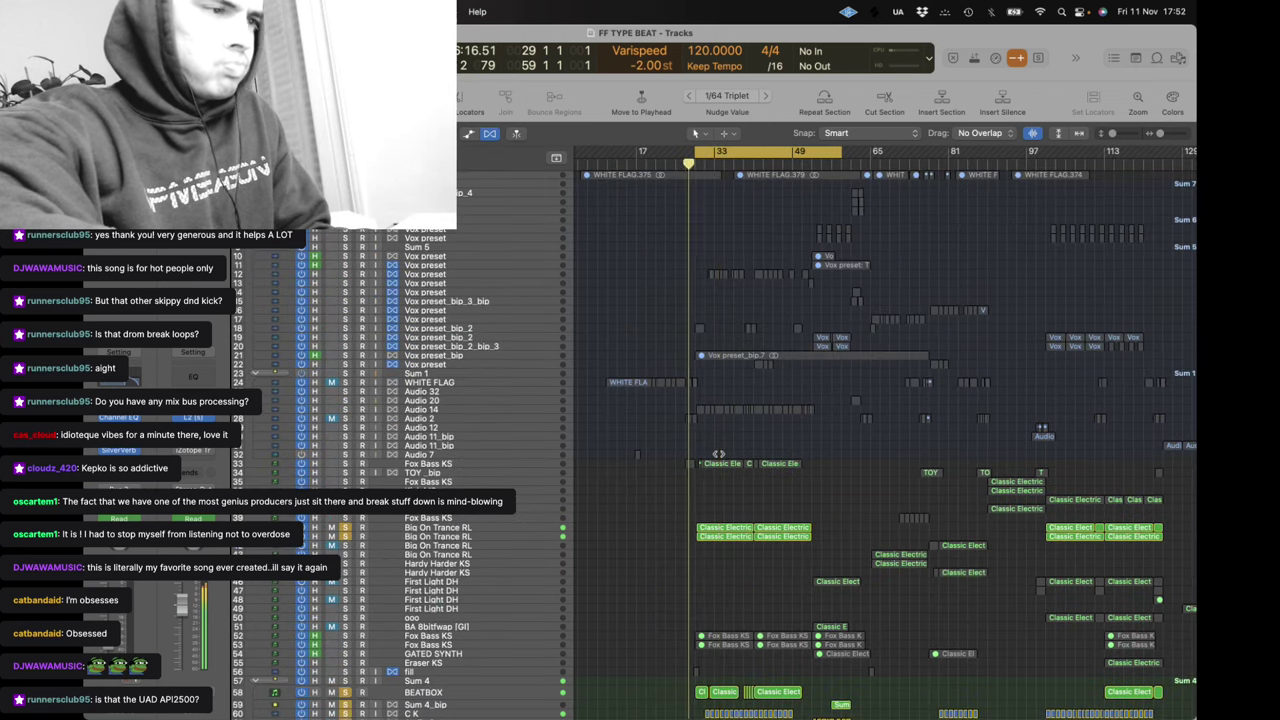
scroll(718, 458, down, 5)
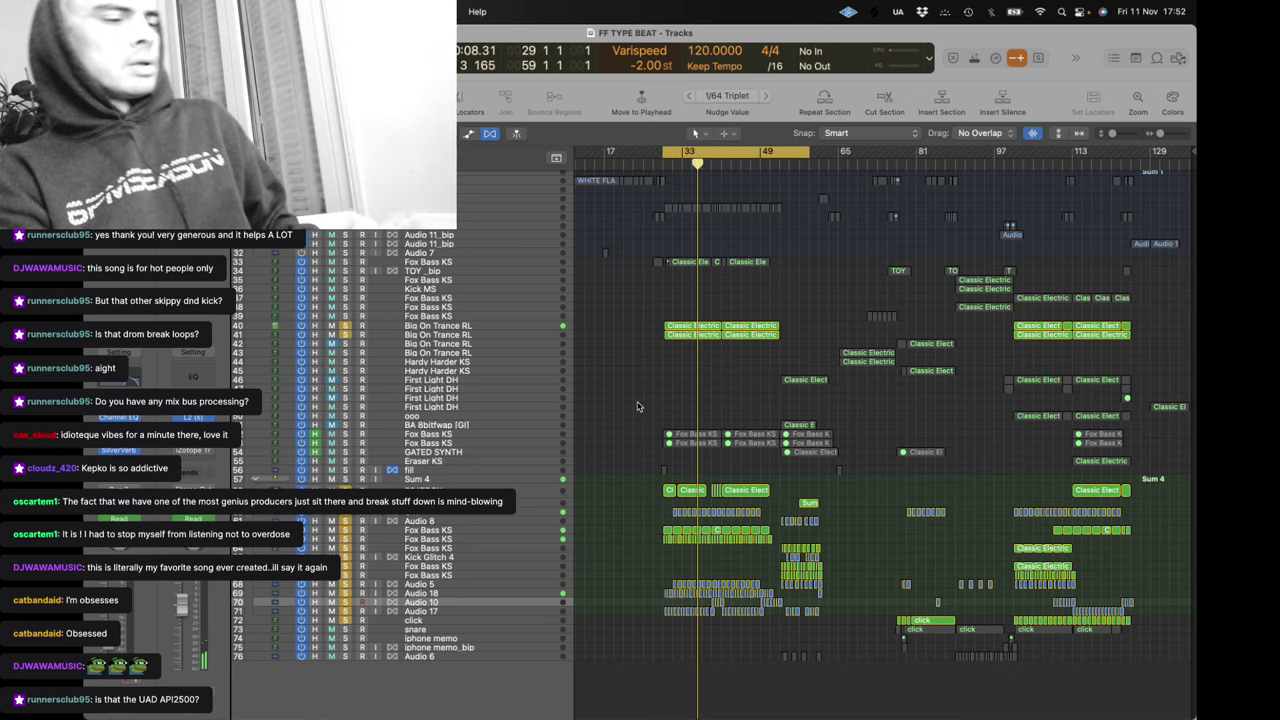
scroll(637, 406, up, 5)
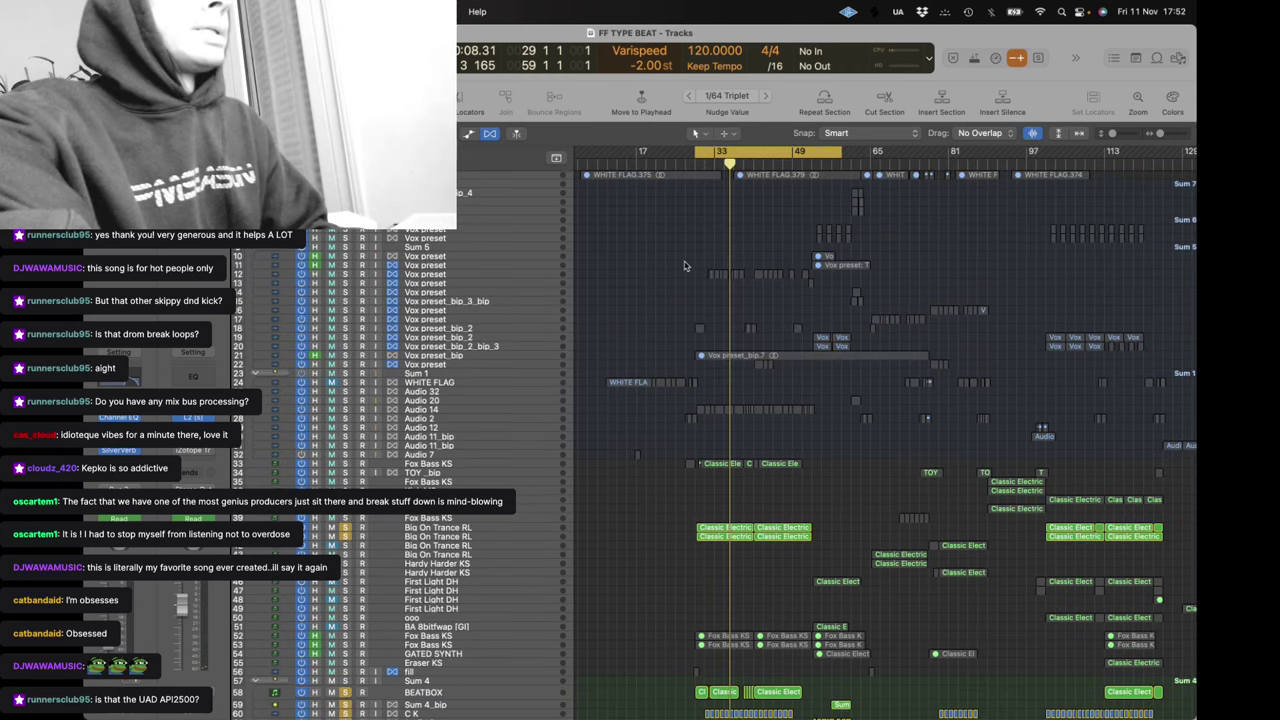
mouse_move(592, 703)
click(657, 699)
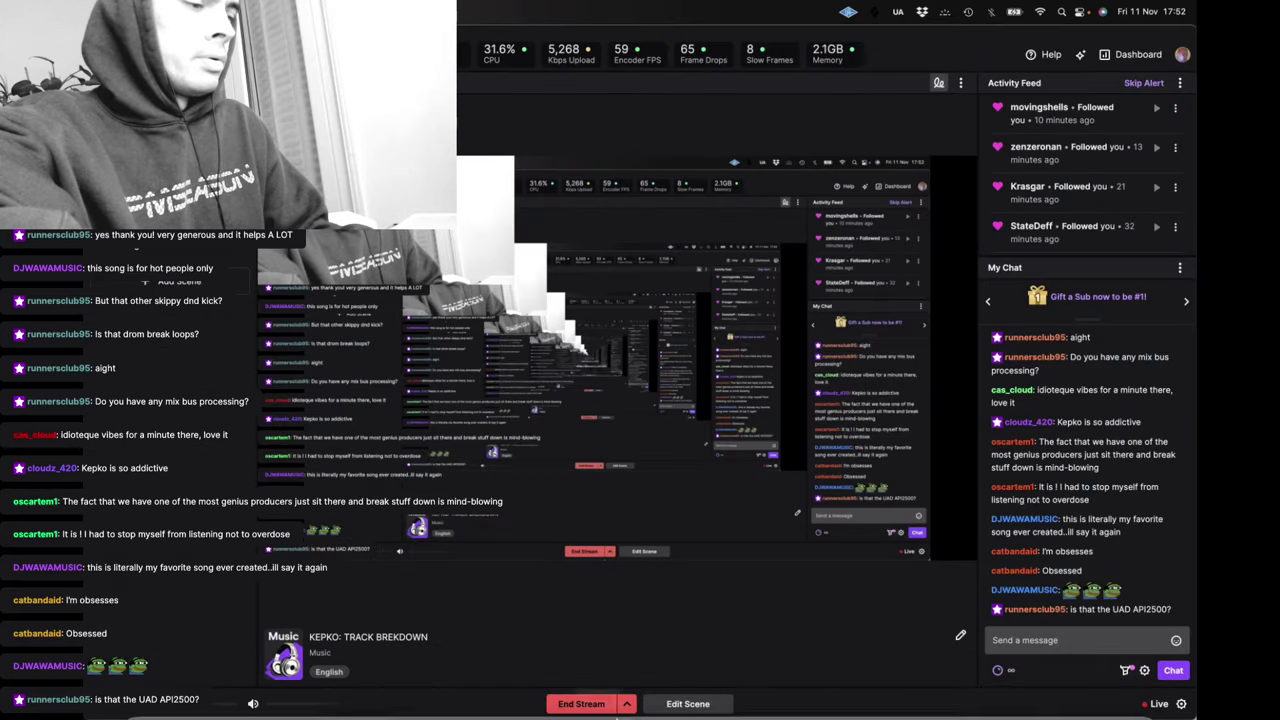
mouse_move(597, 708)
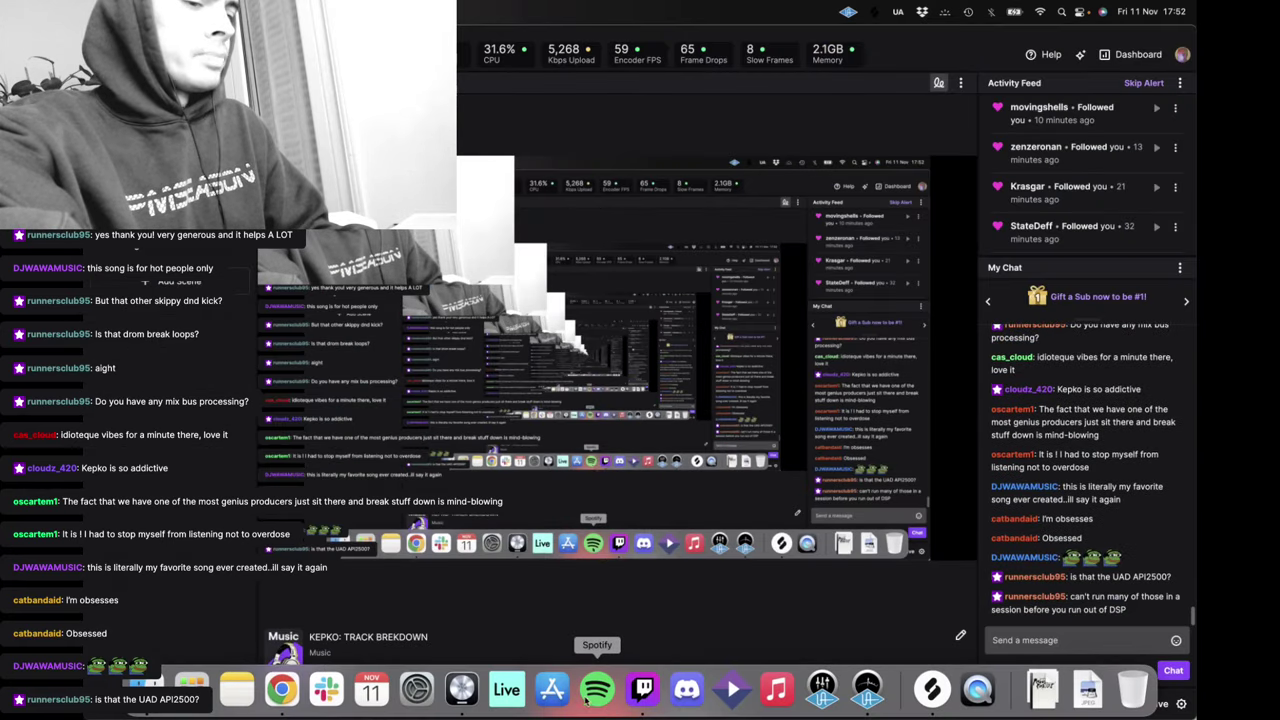
click(470, 690)
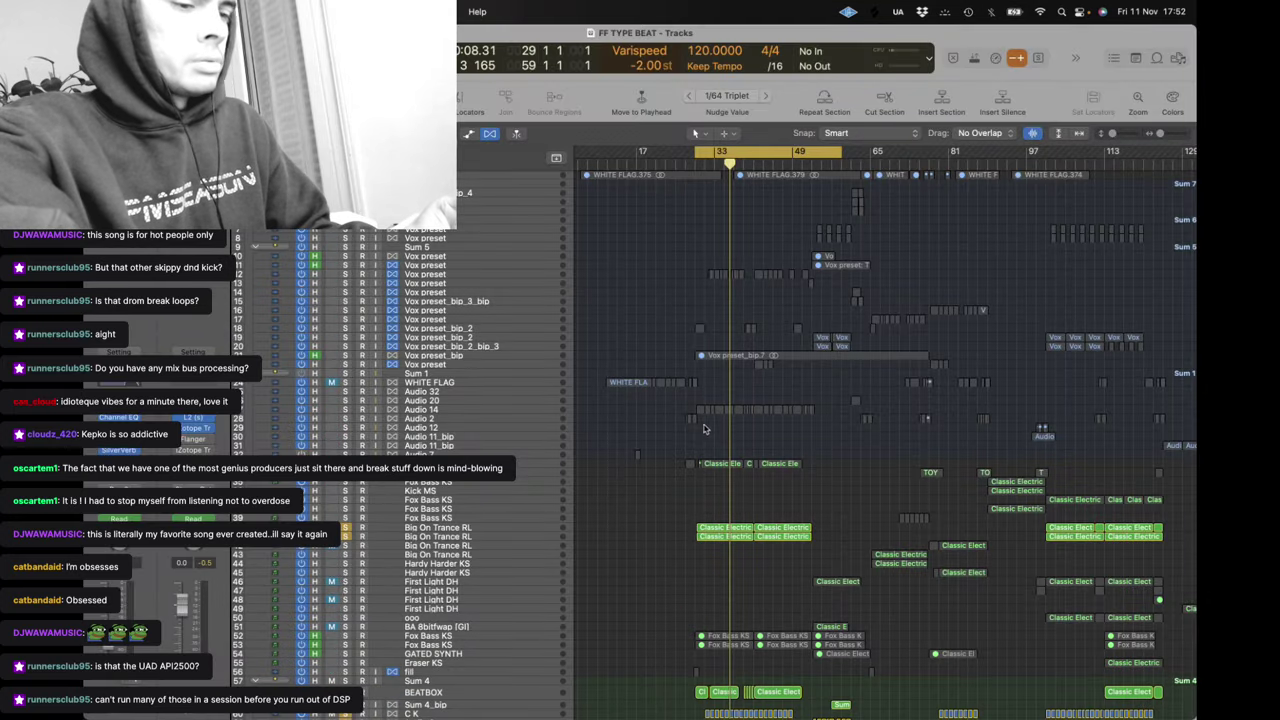
Solo only Sum 5 and the vocal tracks through 18 Vox preset_bip_2, turn cycling off, and set Varispeed to +4.00 st
scroll(633, 428, right, 2)
scroll(636, 428, left, 1)
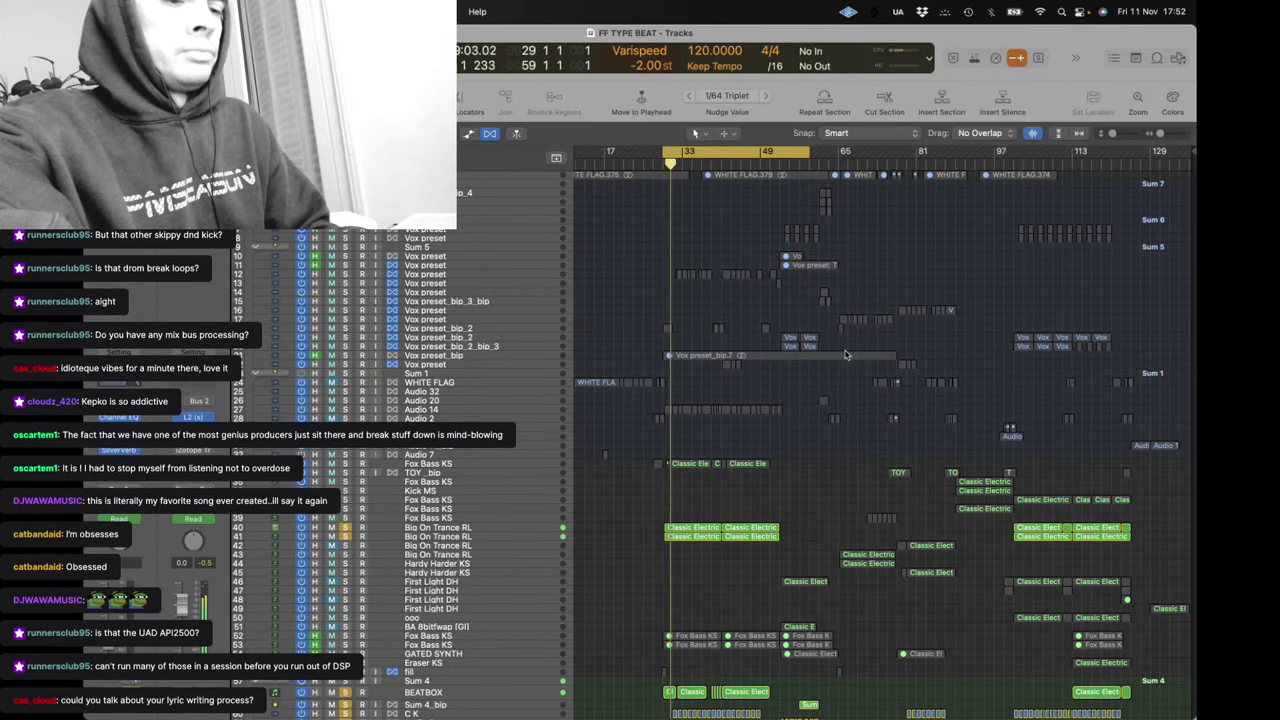
scroll(845, 355, right, 1)
scroll(845, 355, left, 1)
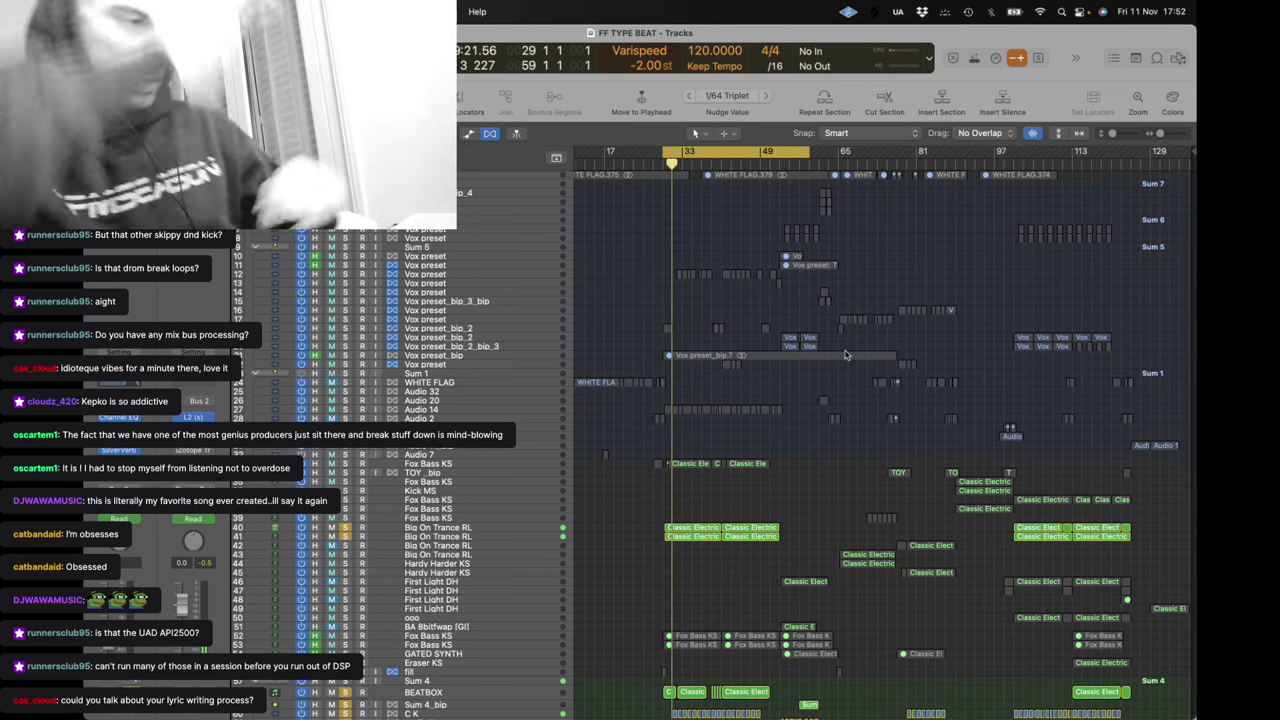
drag(346, 328, 346, 247)
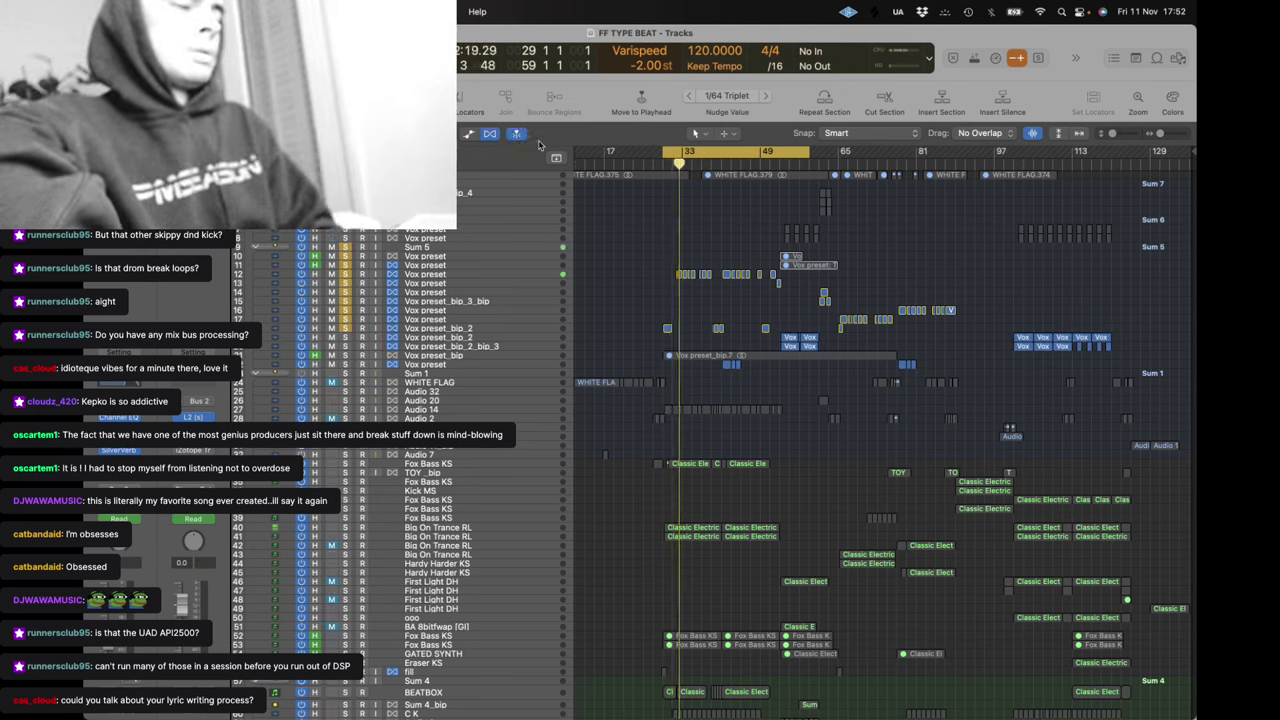
key(c)
drag(642, 66, 642, 48)
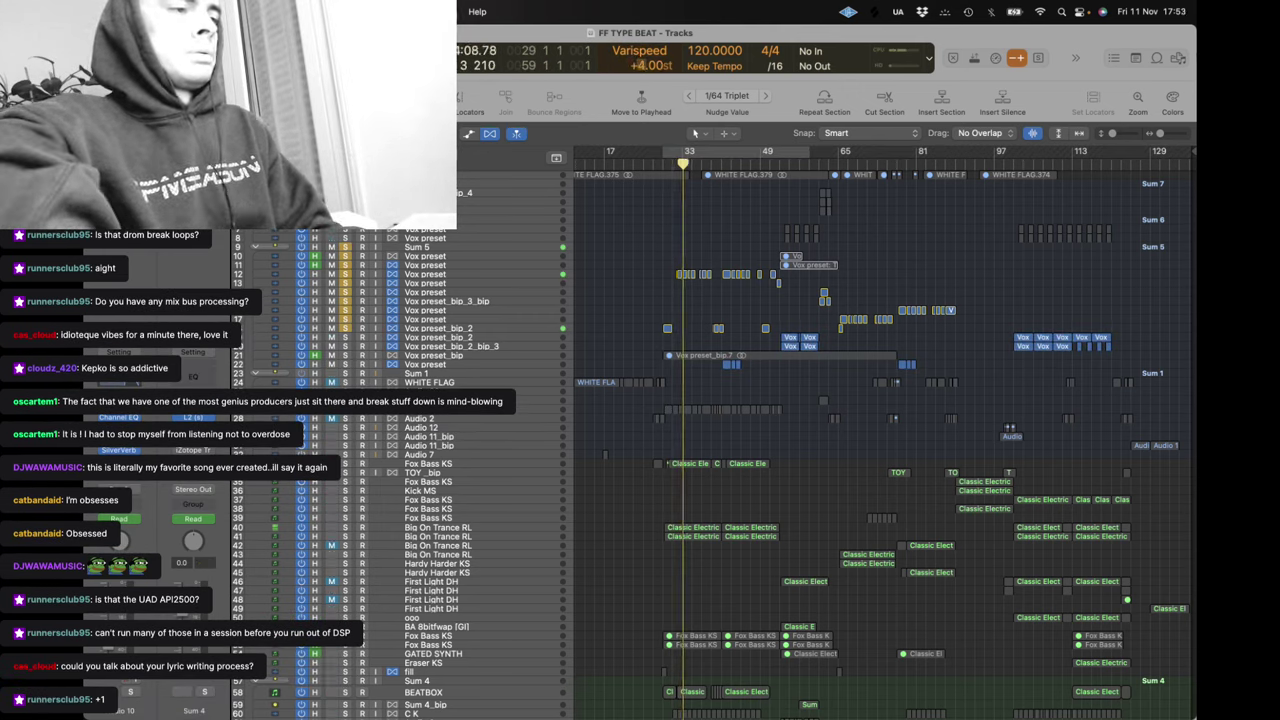
Add 22 Vox preset, Sum 1 and the tracks from WHITE FLAG through the first Audio 11_bip to the solo
click(345, 374)
click(345, 365)
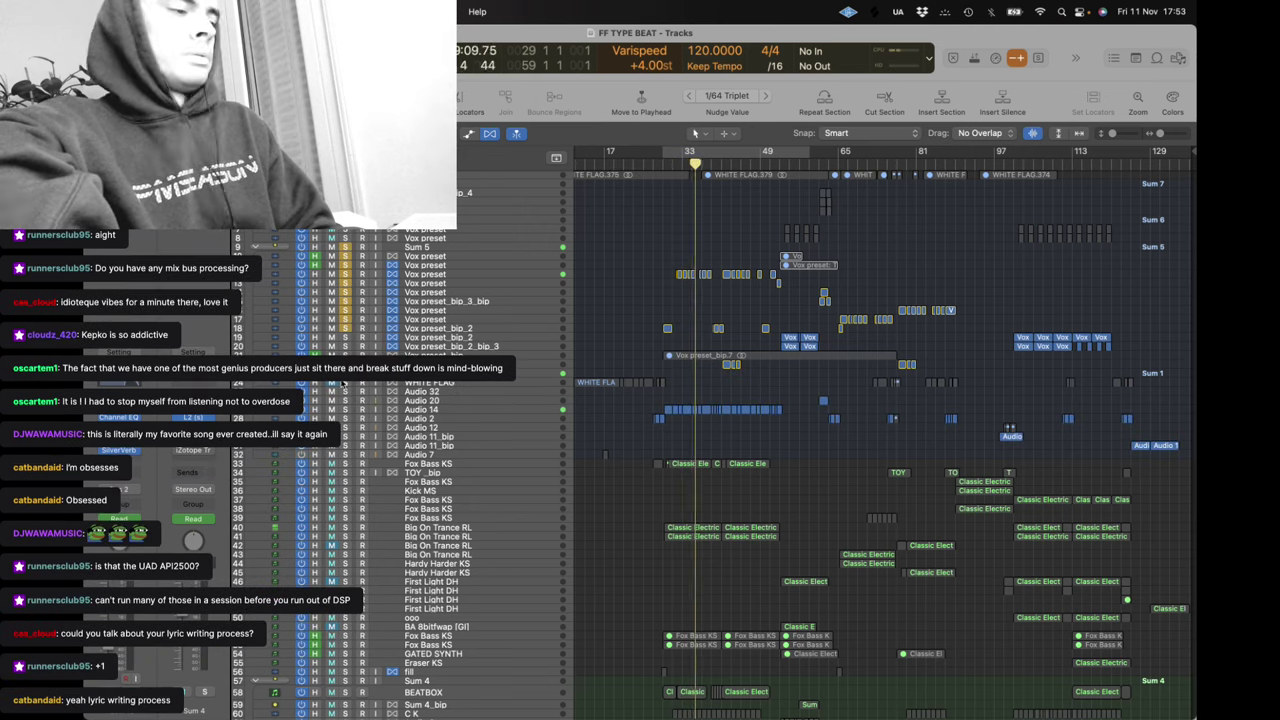
drag(343, 384, 345, 437)
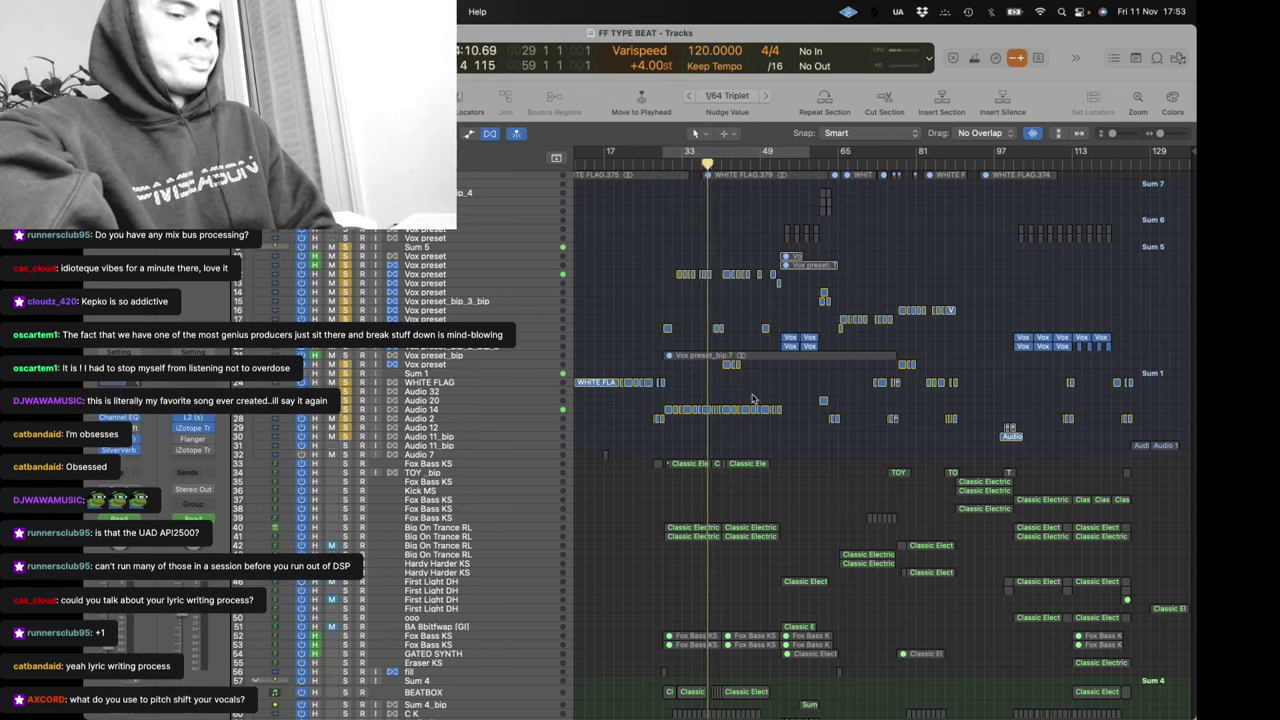
Cycle bars 40–46, open the Vox preset#02.35 region in the Flex Pitch editor, and examine its vocal notes during playback
drag(716, 153, 746, 152)
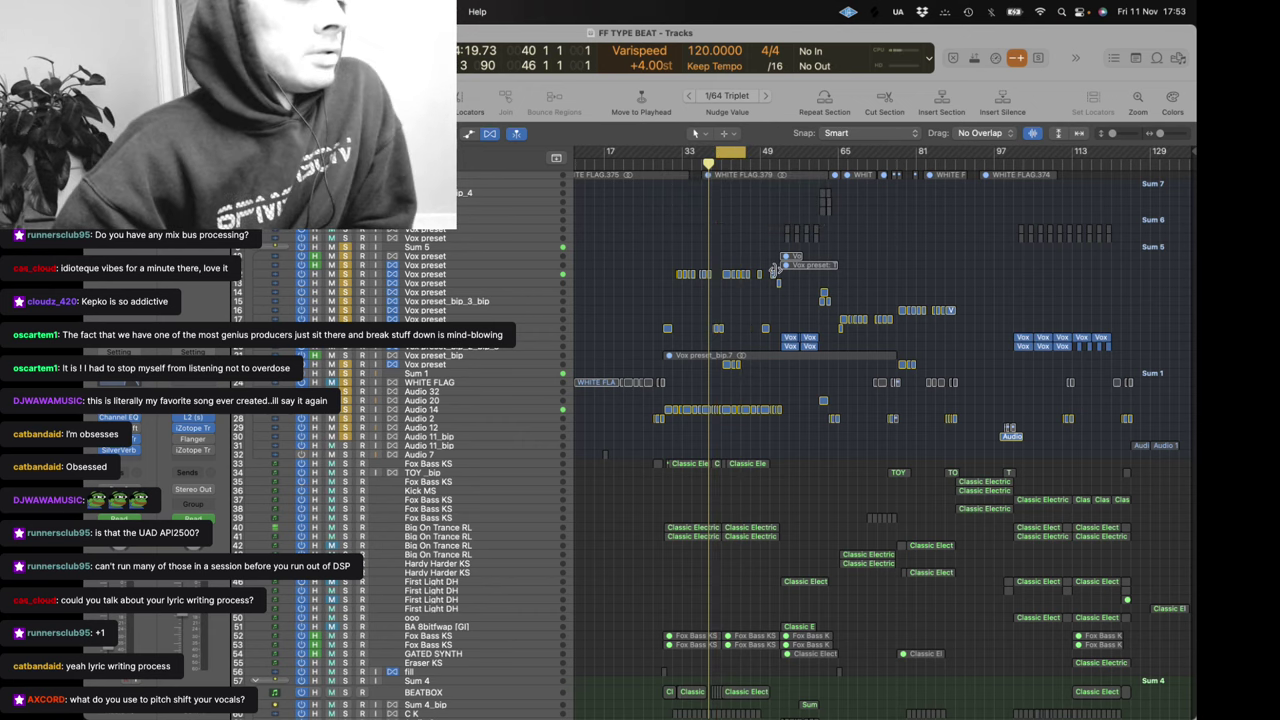
double_click(727, 274)
key(space)
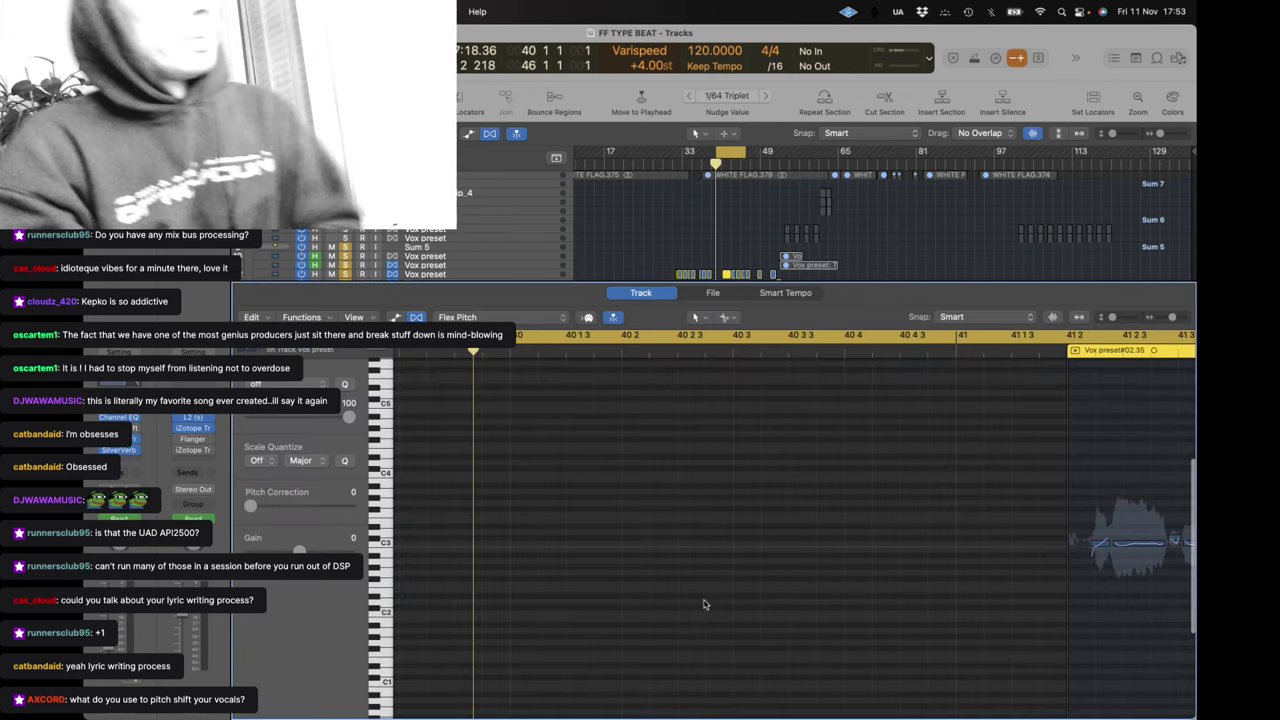
scroll(756, 481, right, 4)
scroll(897, 466, right, 5)
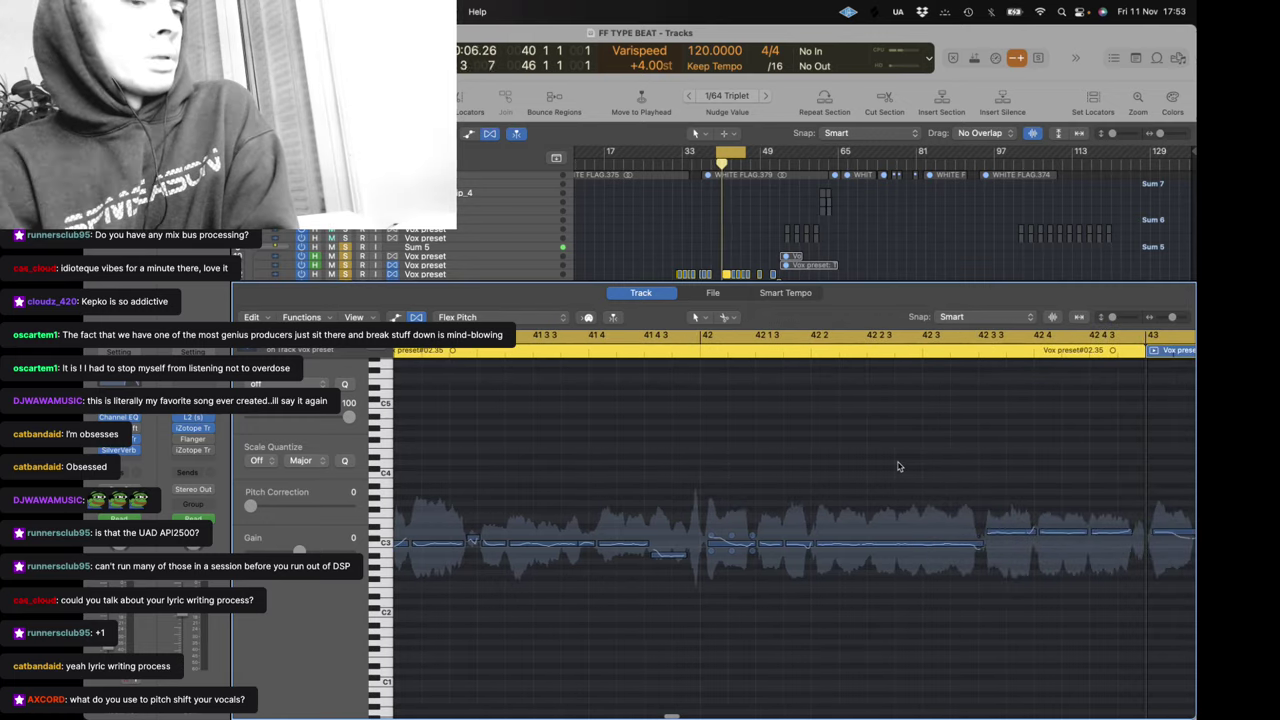
scroll(686, 491, right, 2)
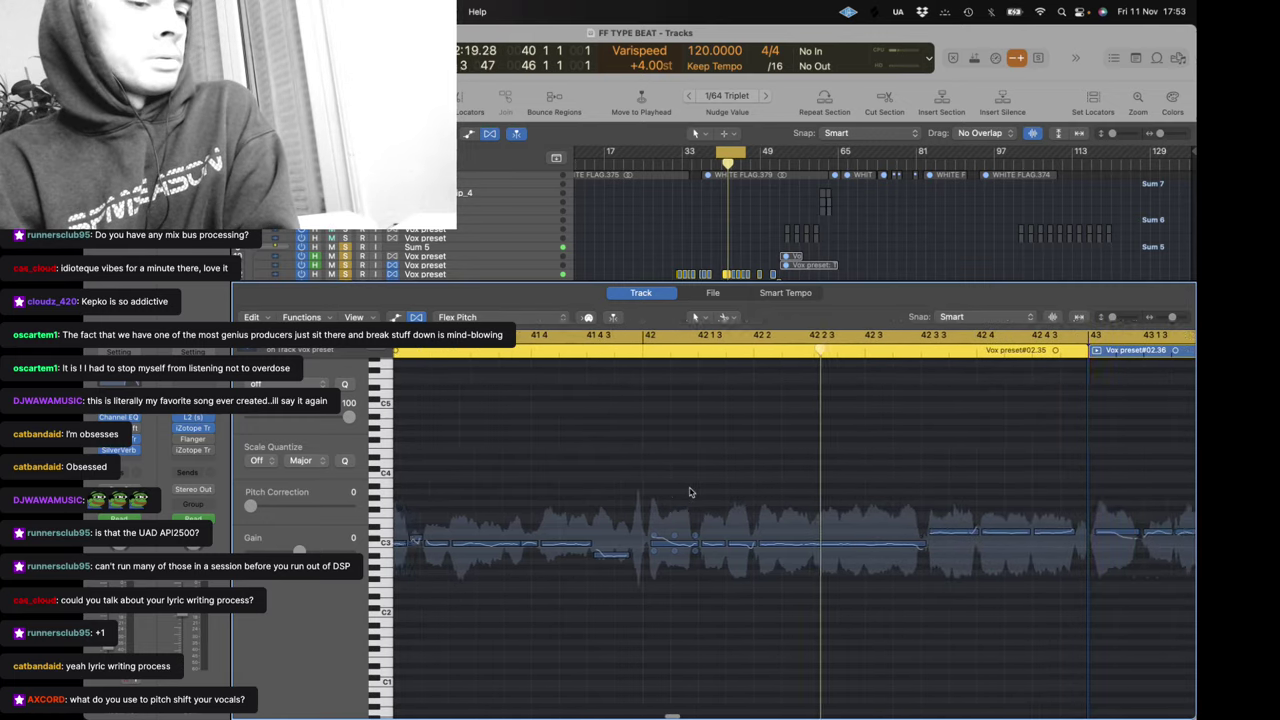
scroll(689, 492, right, 5)
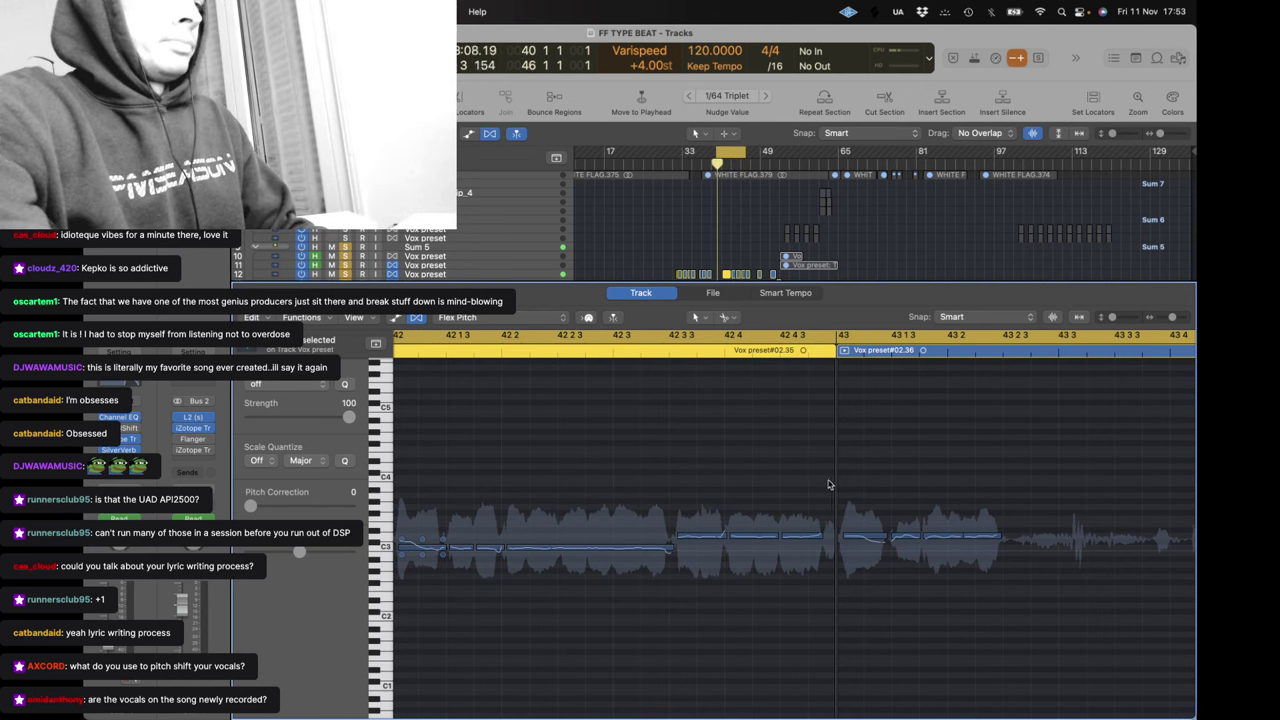
Close the Flex Pitch editor, select the vocal regions across the Vox preset tracks, and cycle bars 53–61
key(e)
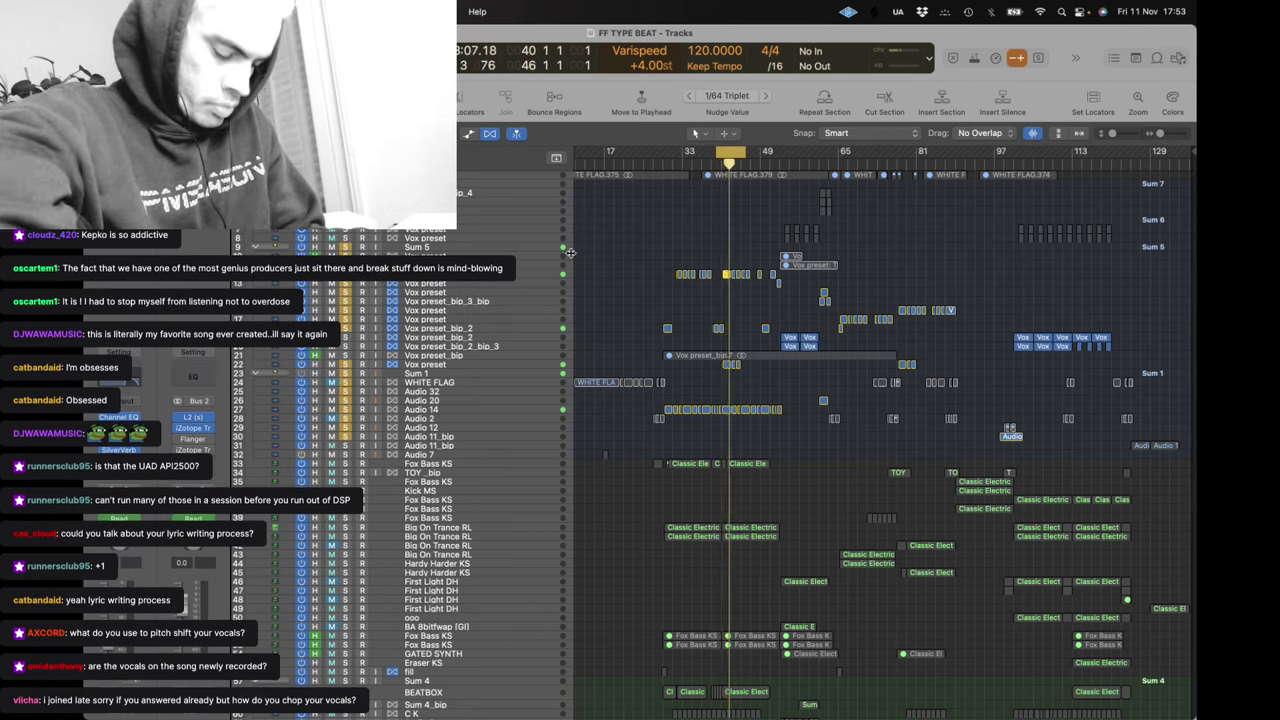
drag(650, 256, 848, 357)
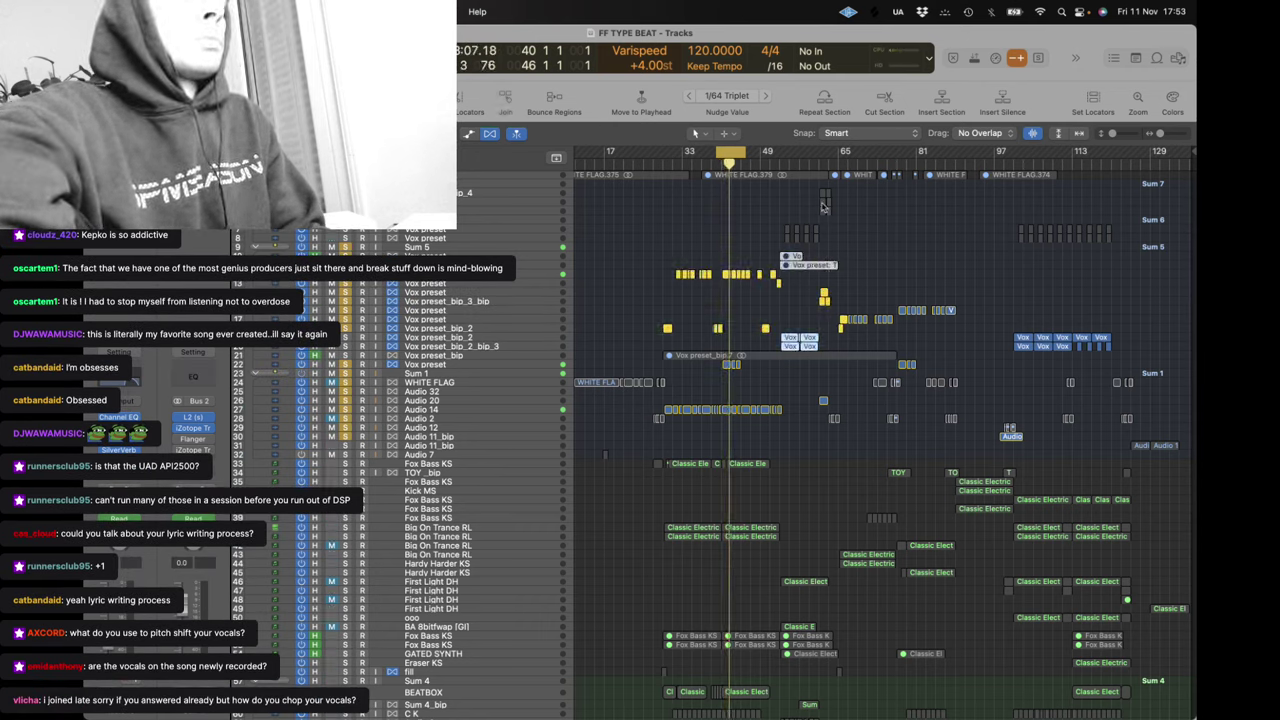
drag(778, 153, 818, 155)
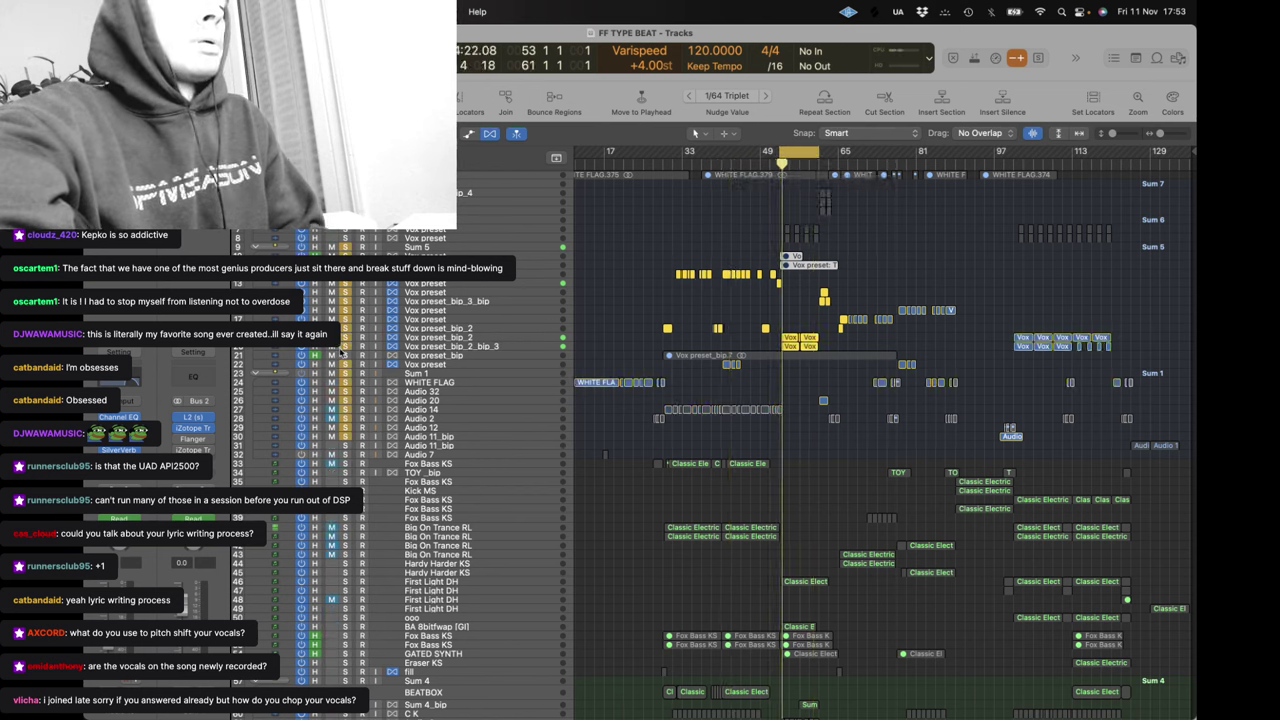
Add the drum tracks from 64 Fox Bass KS through 69 Audio 18 to the solo
scroll(494, 392, down, 5)
scroll(494, 392, down, 4)
drag(346, 552, 346, 588)
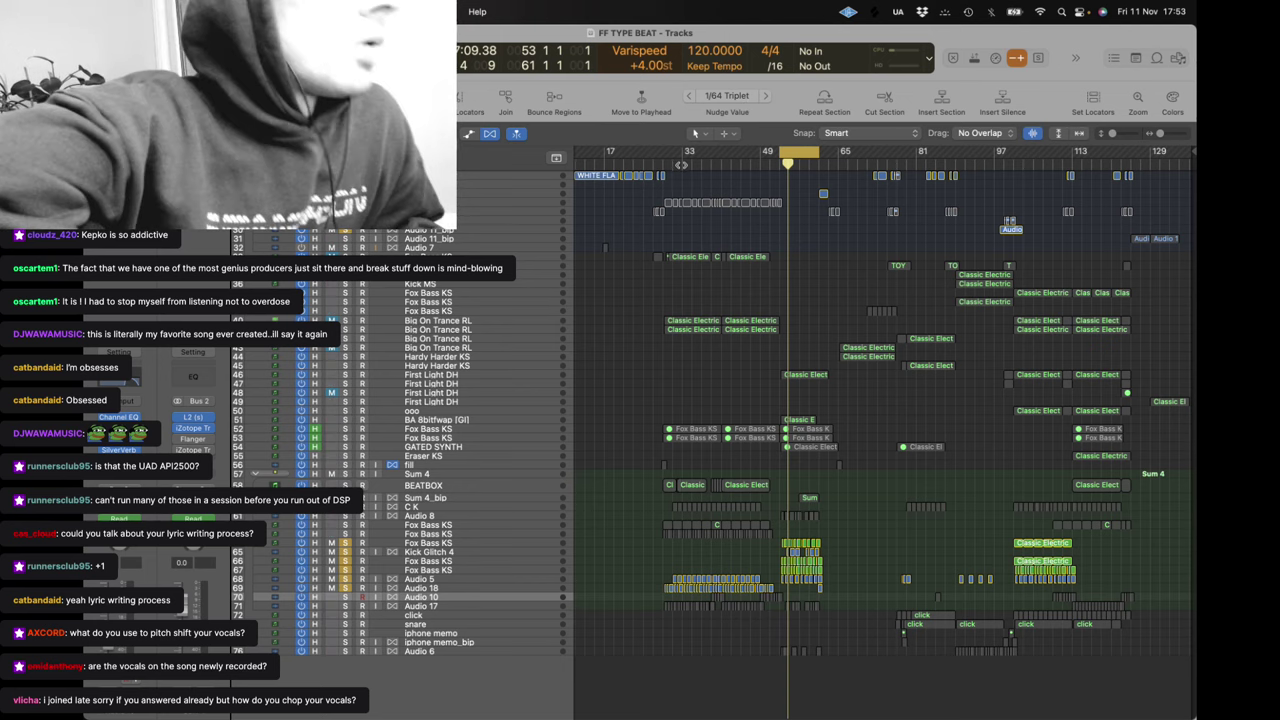
Cycle bars 33–45, deselect the regions, and solo only Big On Trance RL tracks 40 and 41 for playback
drag(686, 155, 746, 155)
scroll(746, 315, up, 5)
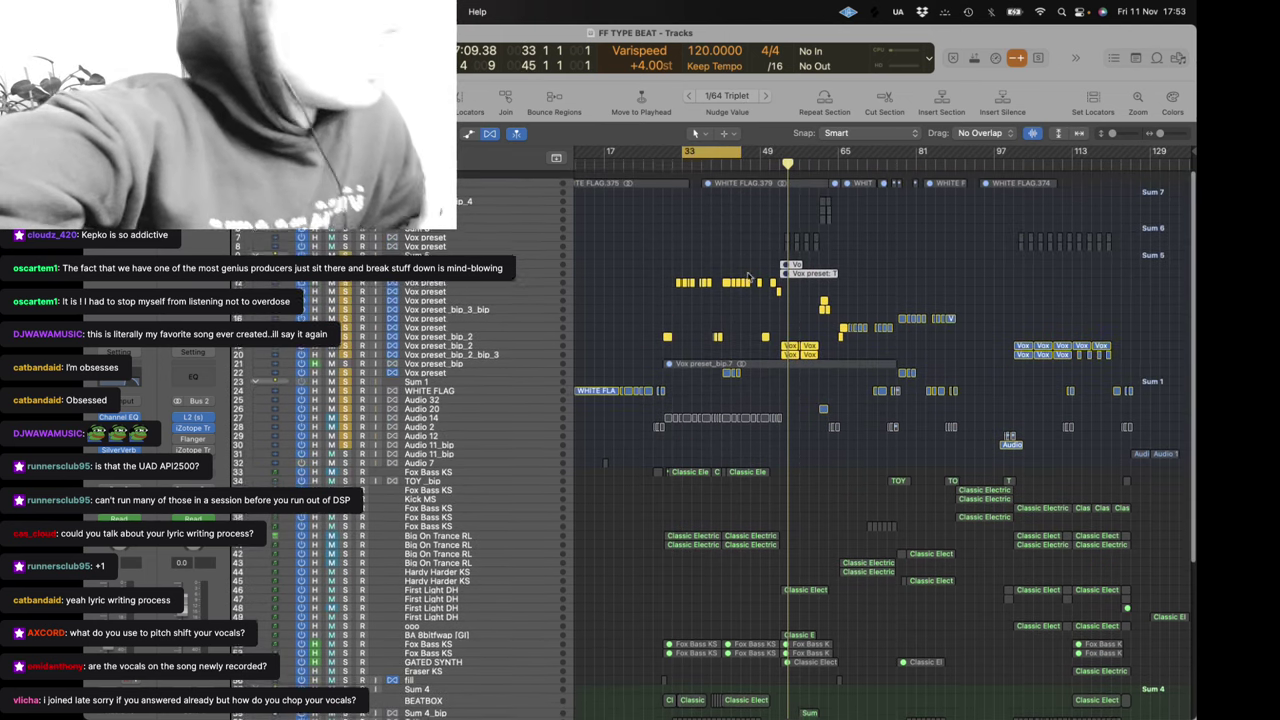
click(746, 315)
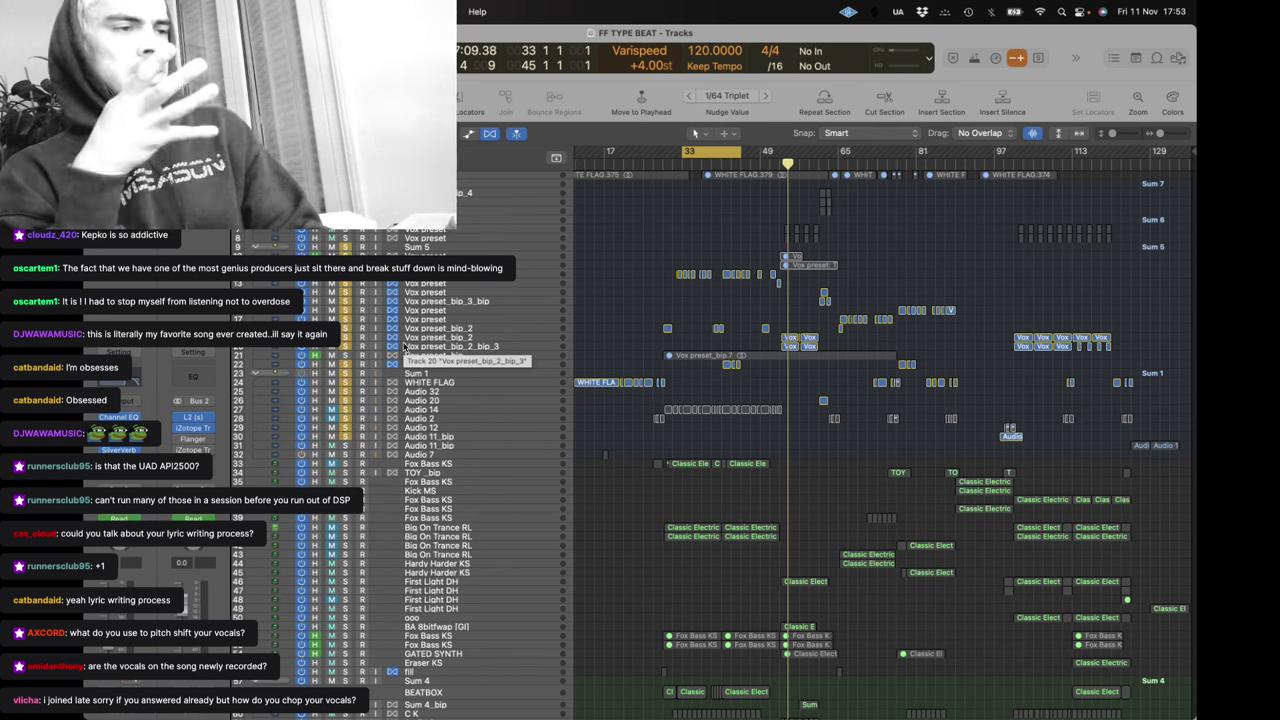
click(345, 537)
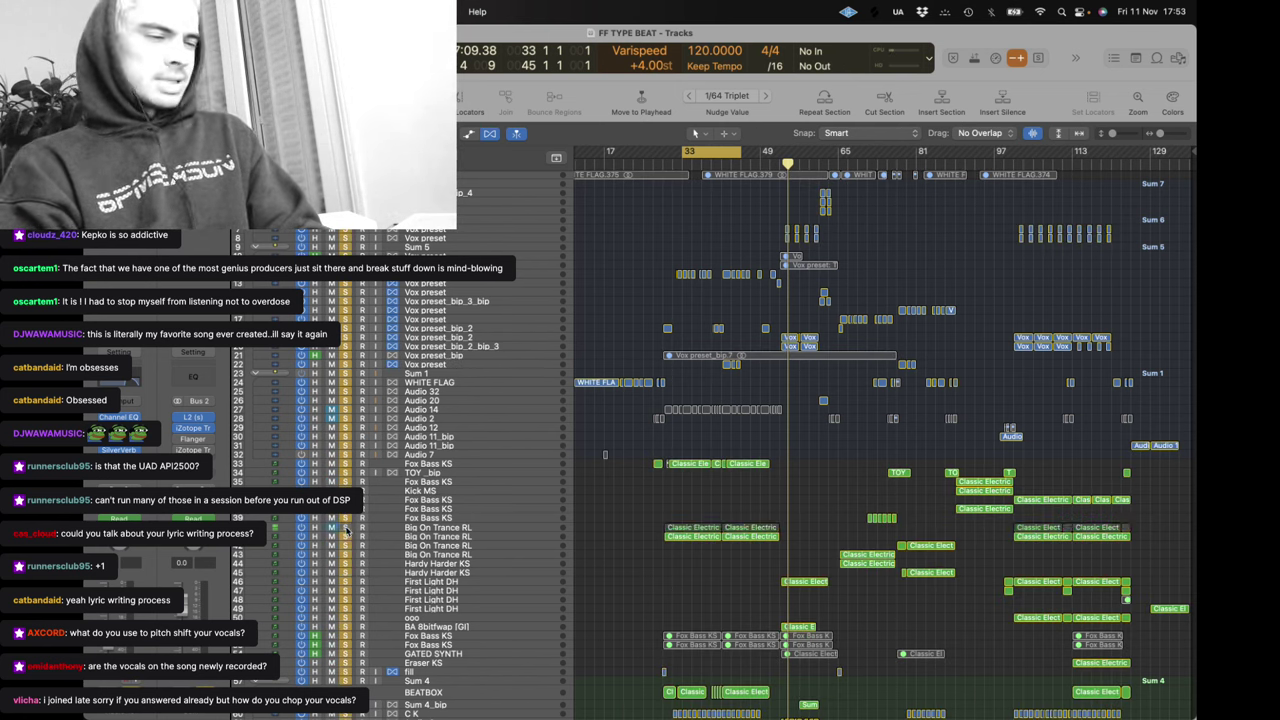
super+click(346, 529)
click(346, 533)
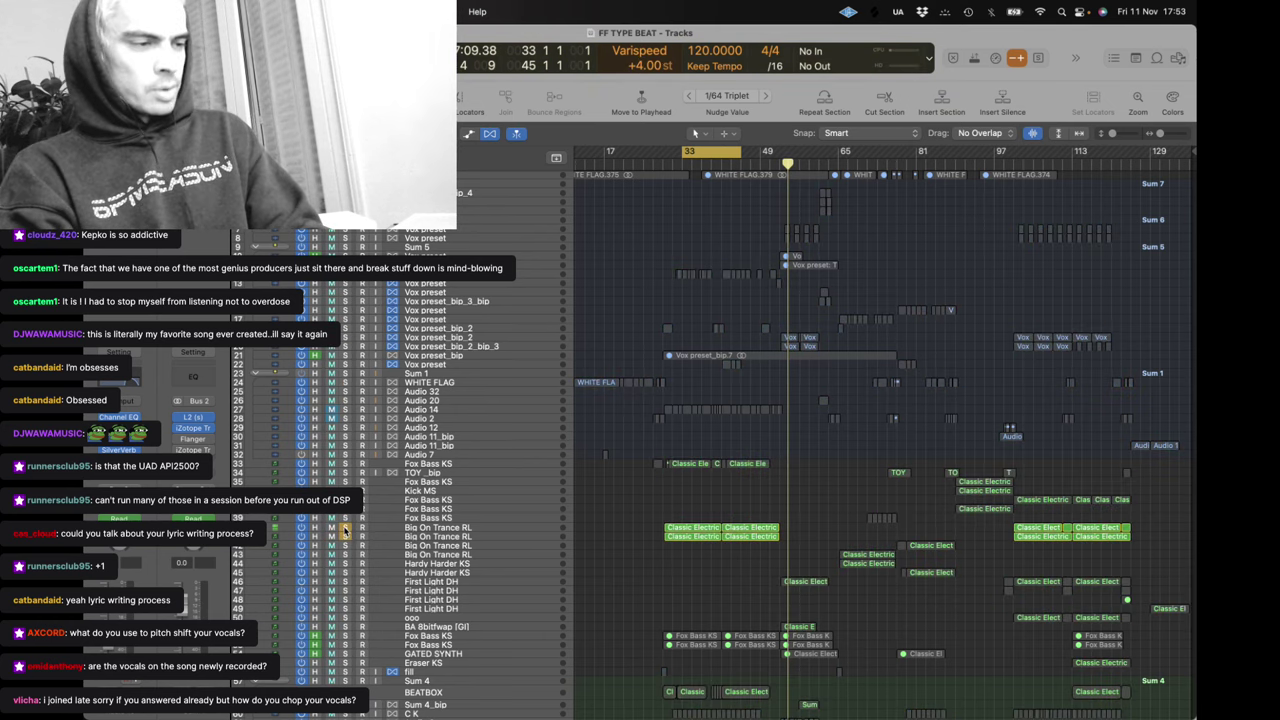
key(space)
Cycle bars 101–115 and solo Fox Bass KS tracks 37–39 together with Big On Trance RL tracks 40–42
scroll(420, 501, down, 6)
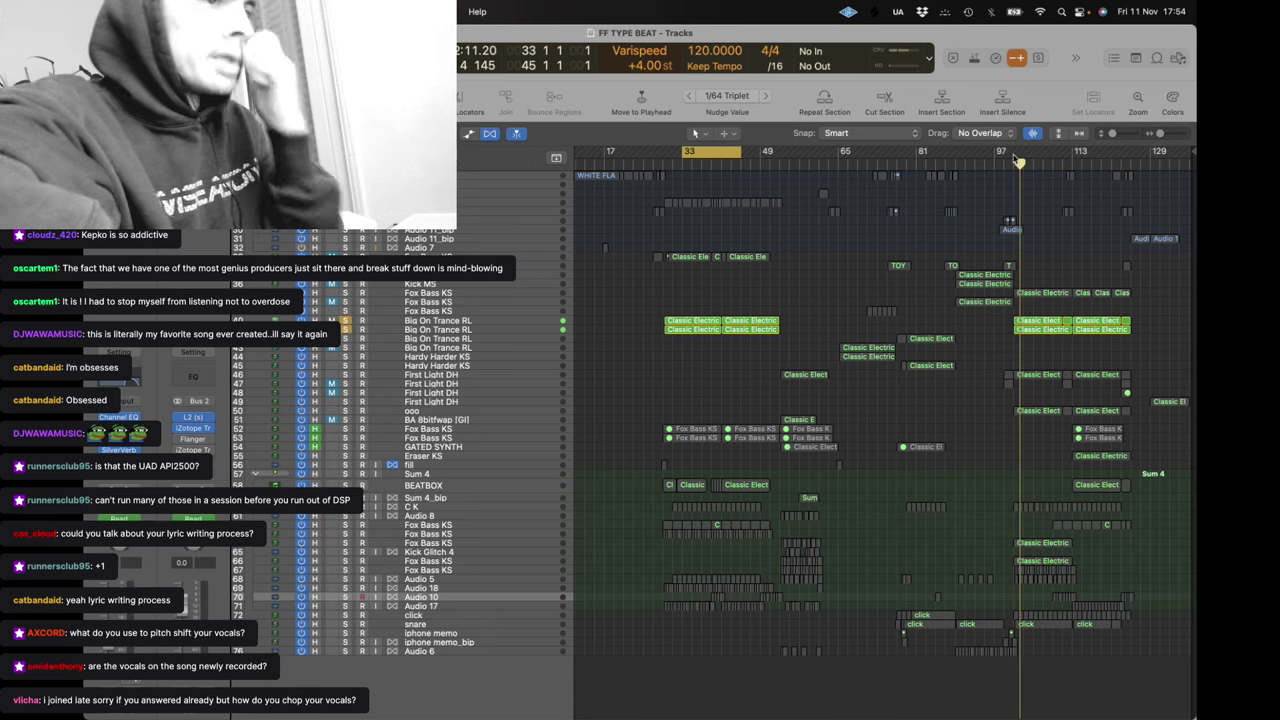
drag(1018, 152, 1082, 152)
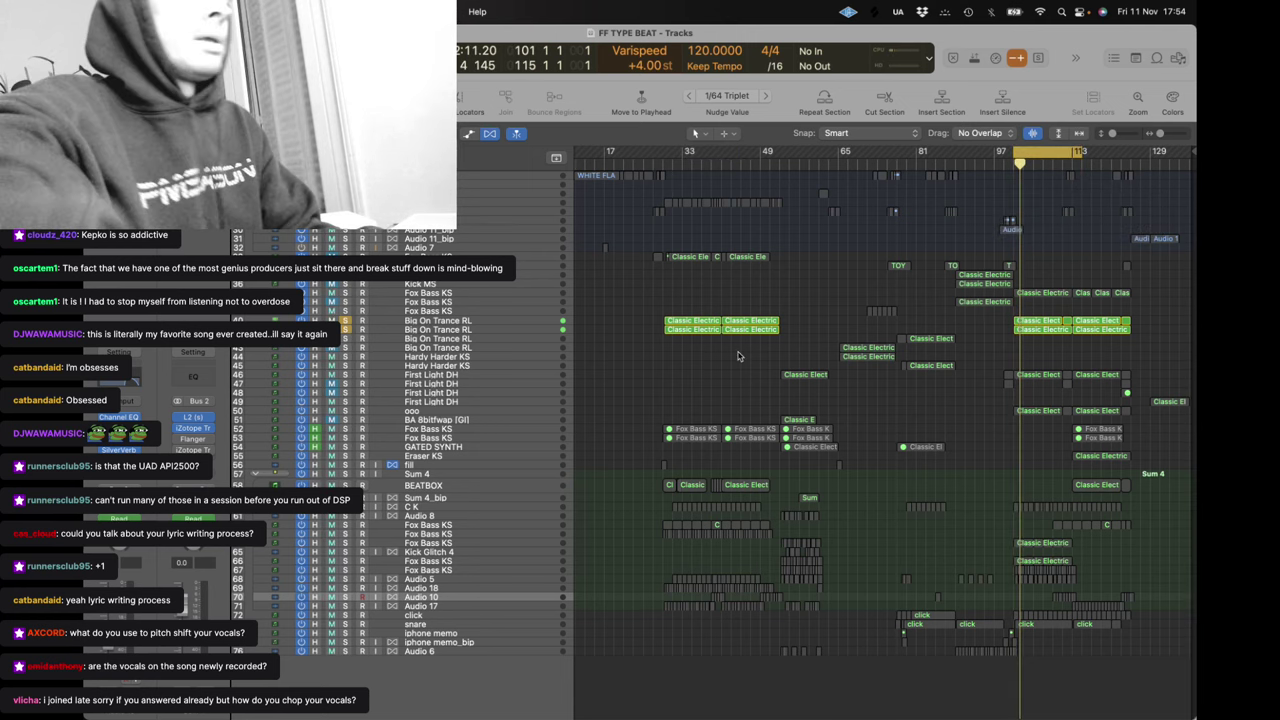
drag(344, 312, 344, 296)
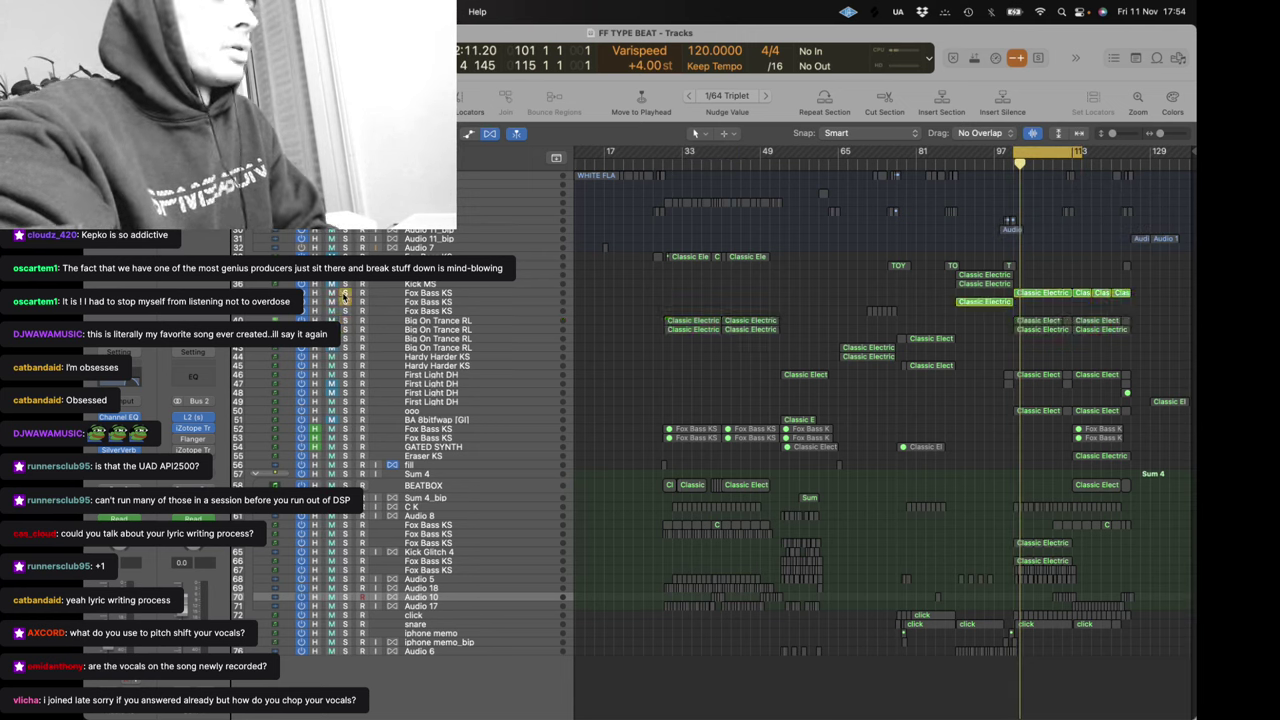
click(344, 323)
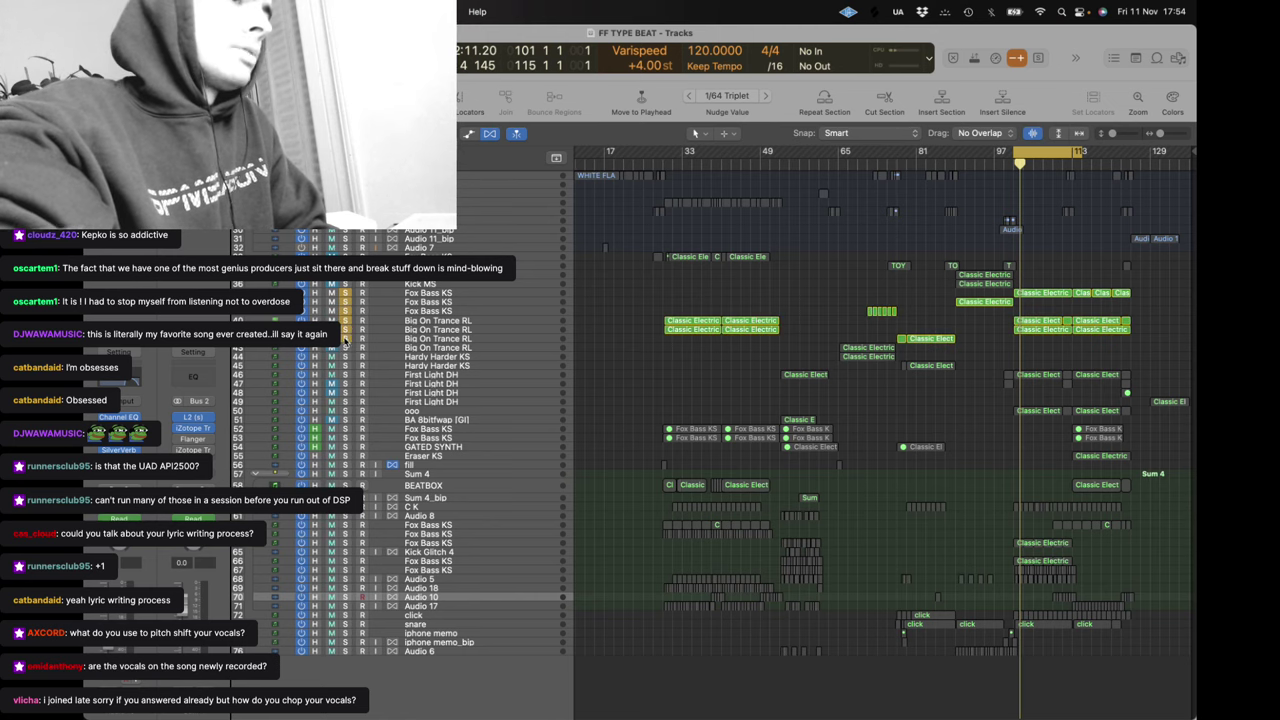
Add Vox preset tracks 12 and 13 to the solo, turn cycling off, and play from just before bar 31
scroll(344, 326, up, 8)
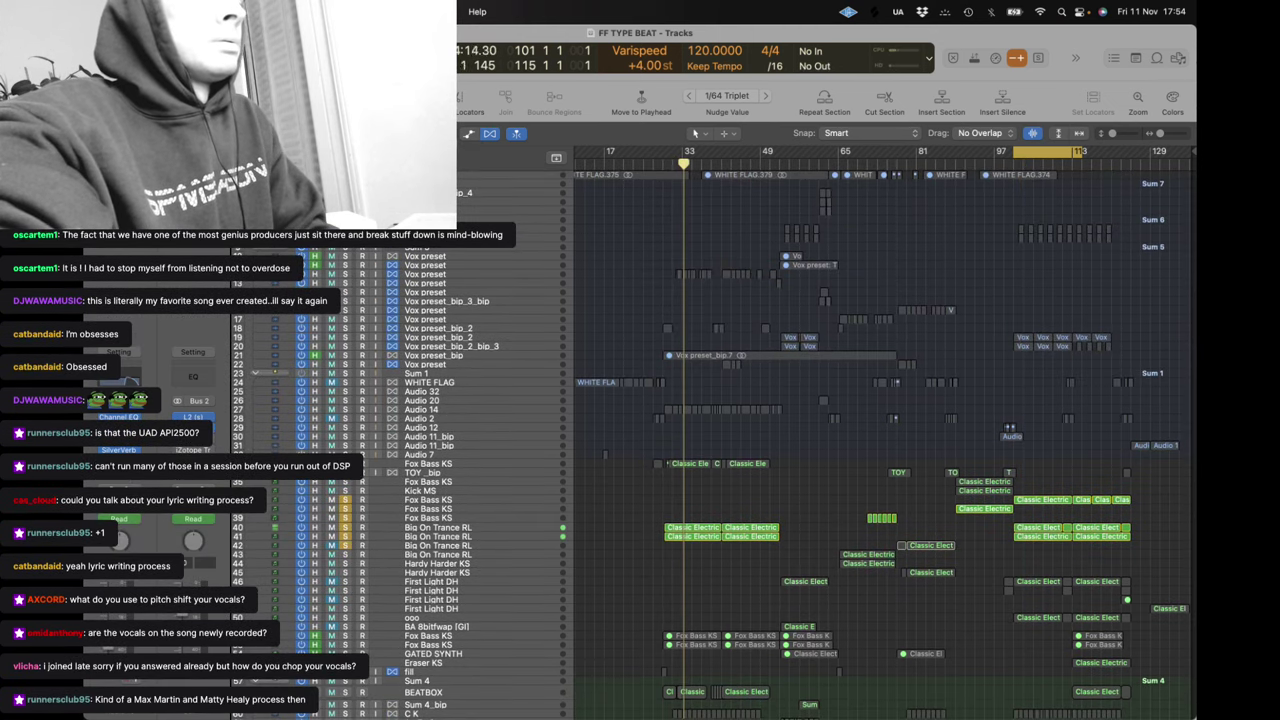
click(344, 274)
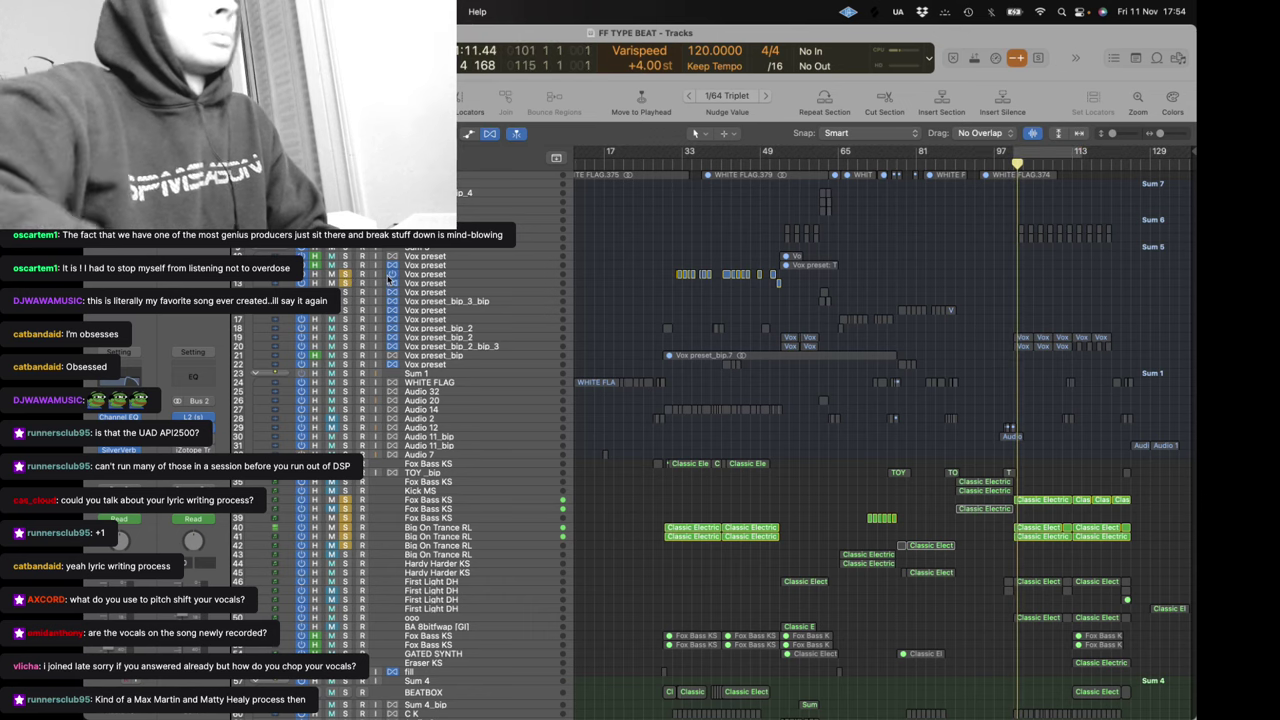
click(686, 174)
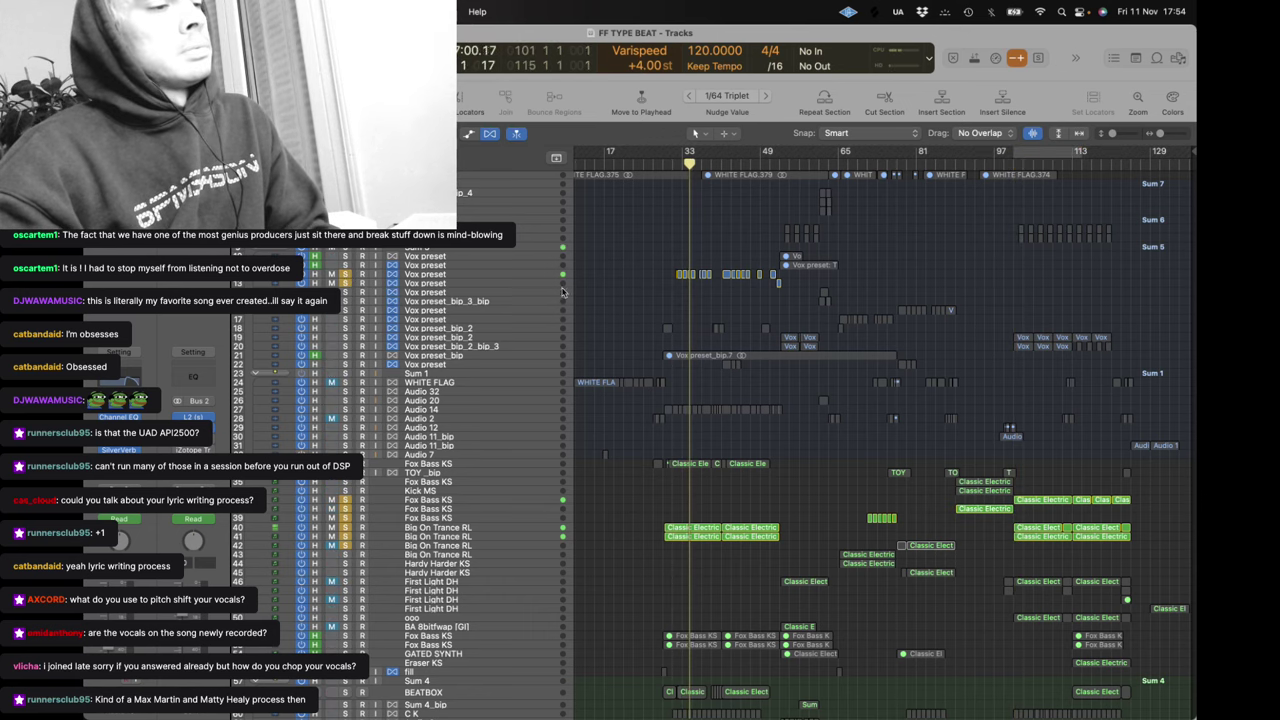
drag(1161, 133, 1170, 133)
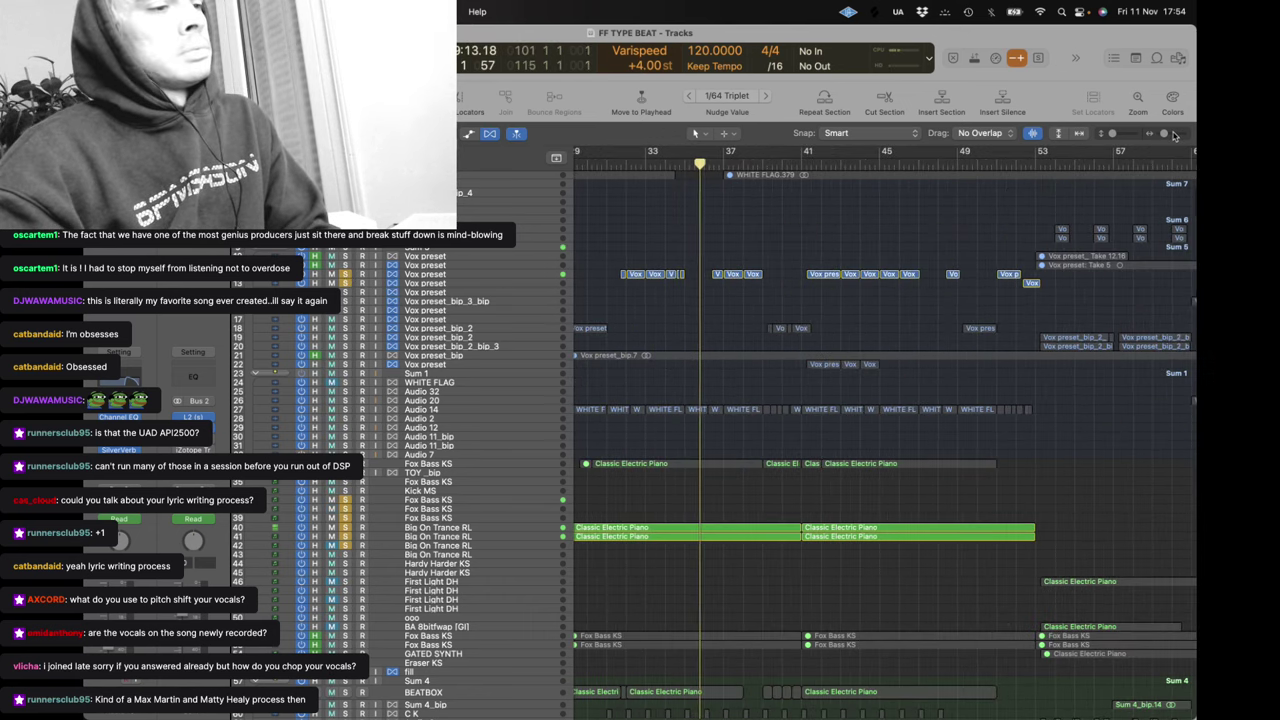
click(602, 164)
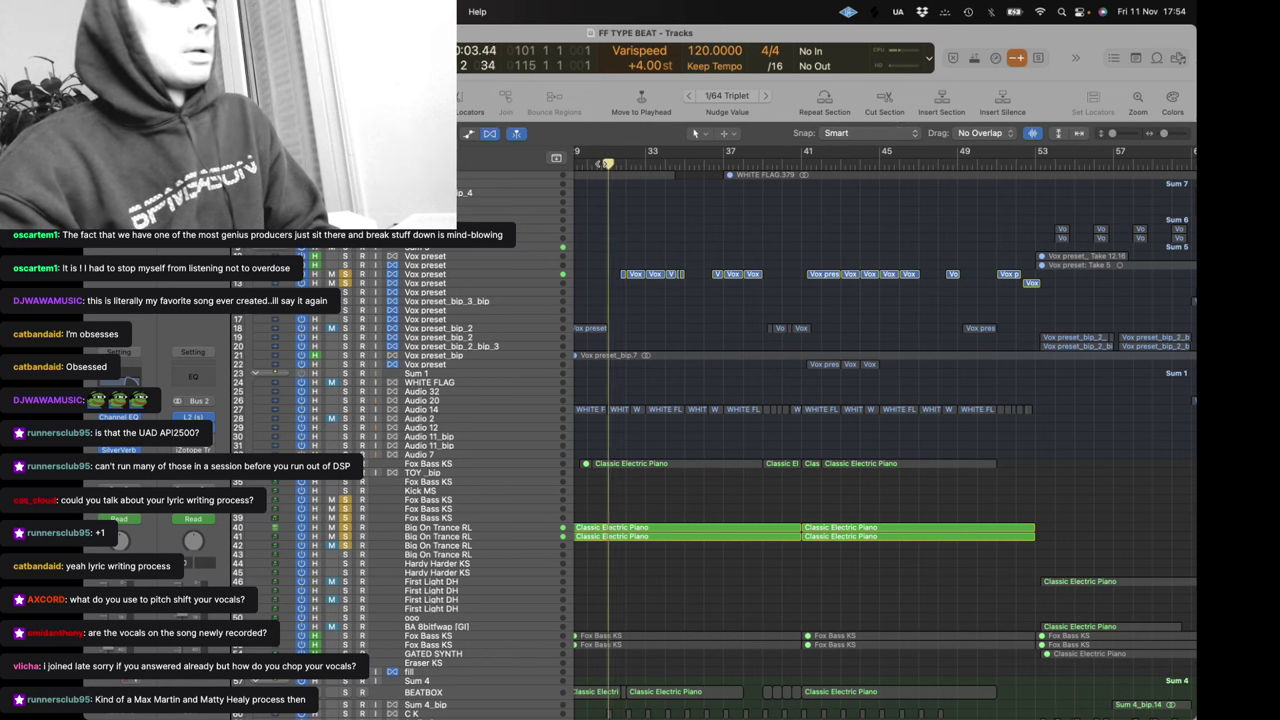
key(space)
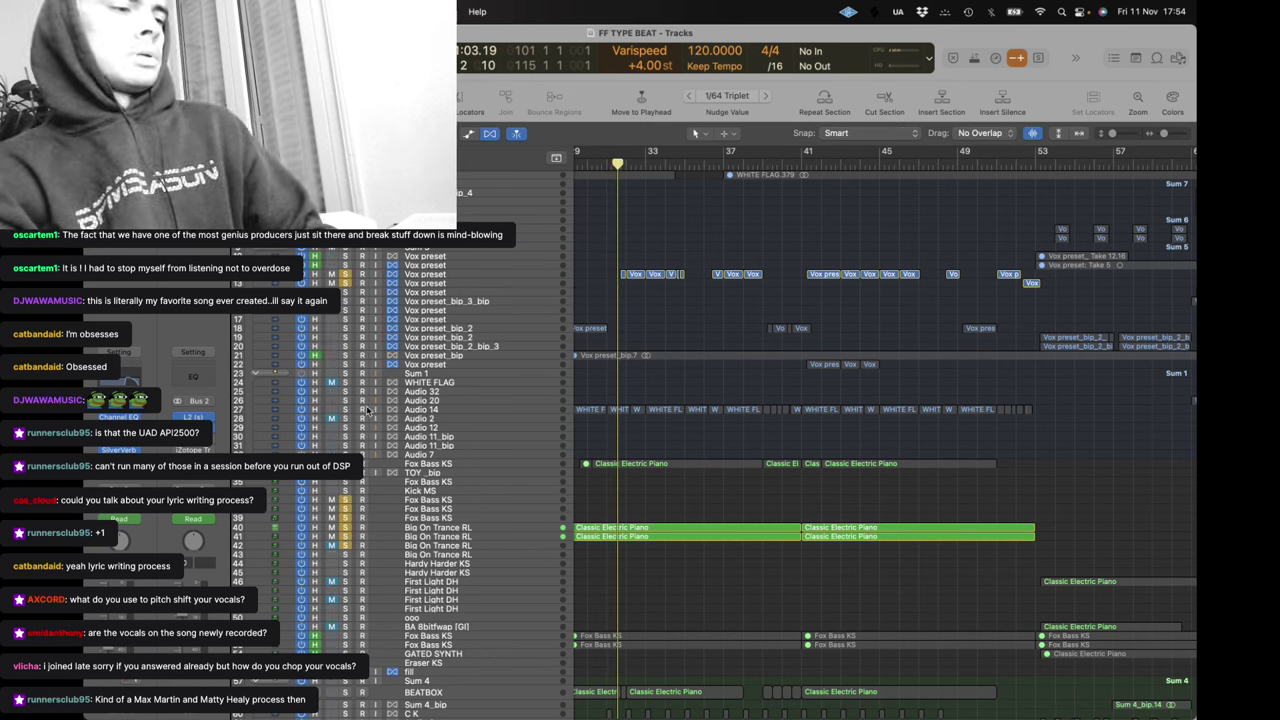
Swap the soloed Fox Bass KS and Big On Trance RL tracks for Audio 14 and Audio 2, and cycle bars 32–33
click(344, 409)
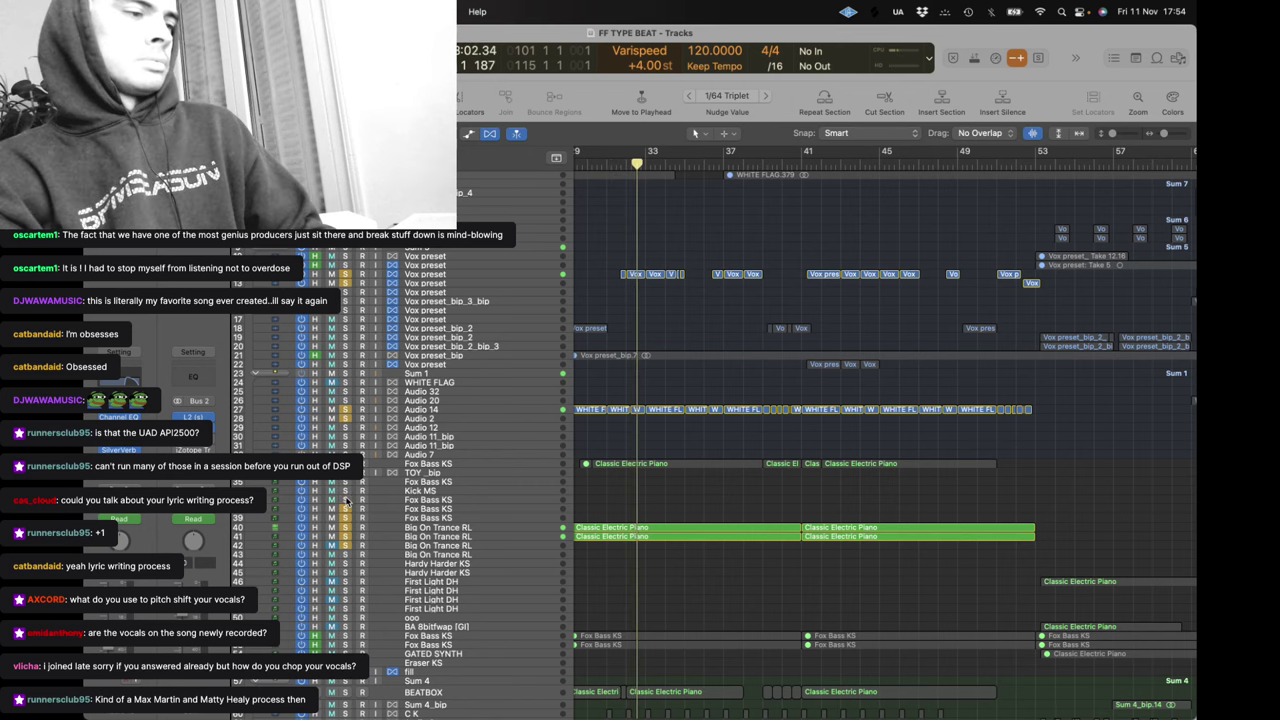
drag(347, 501, 346, 545)
drag(613, 153, 648, 153)
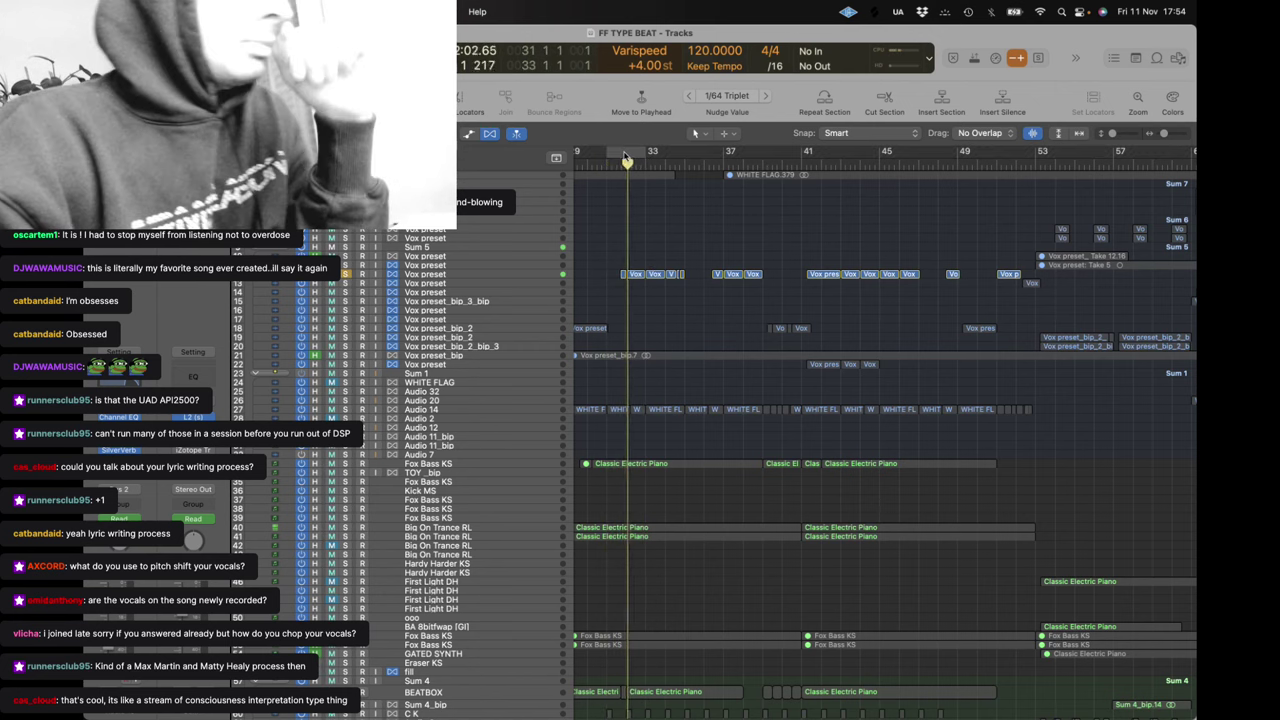
drag(609, 152, 650, 155)
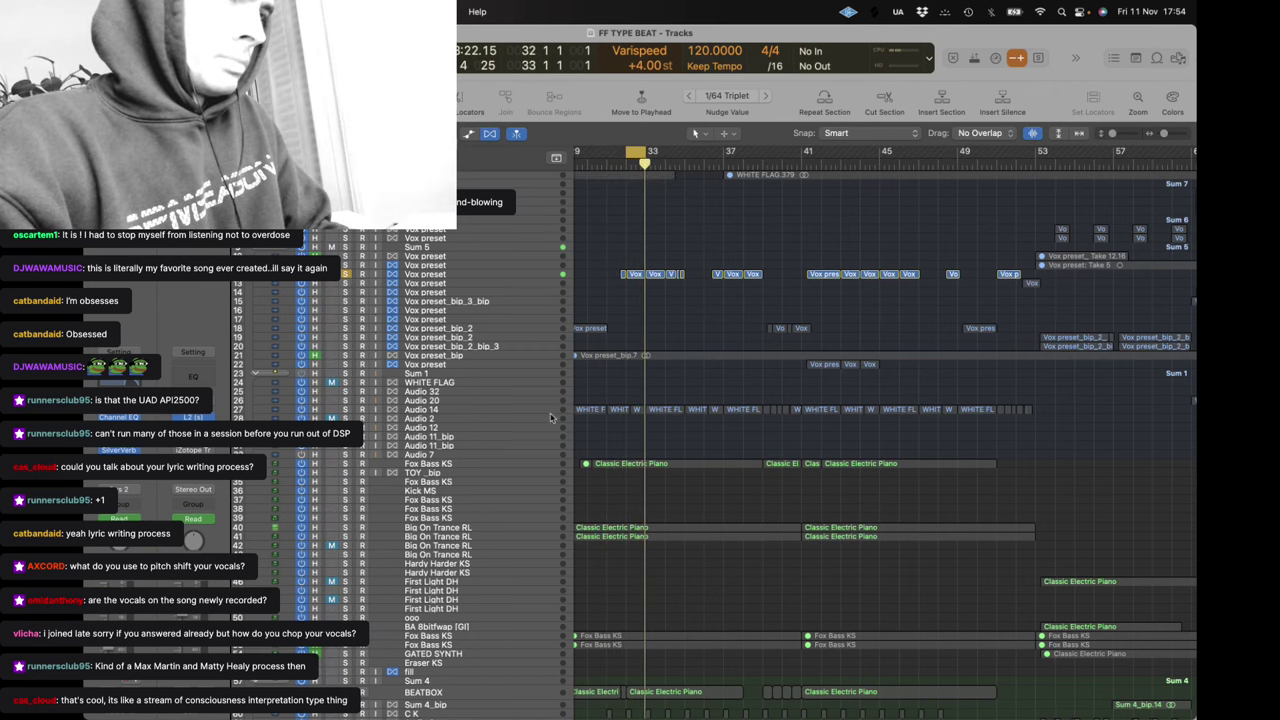
Solo Fox Bass KS track 33, directly above TOY_bip, for the cycled bars
scroll(688, 407, left, 2)
scroll(677, 427, down, 5)
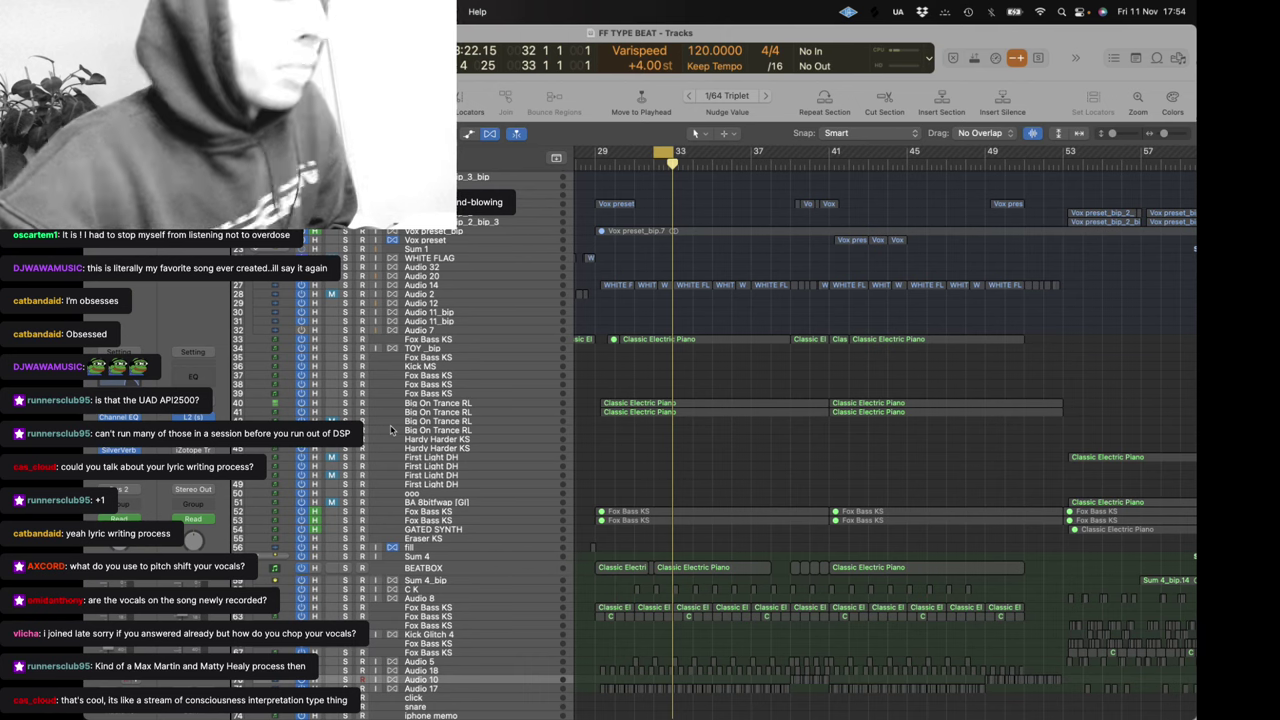
click(345, 341)
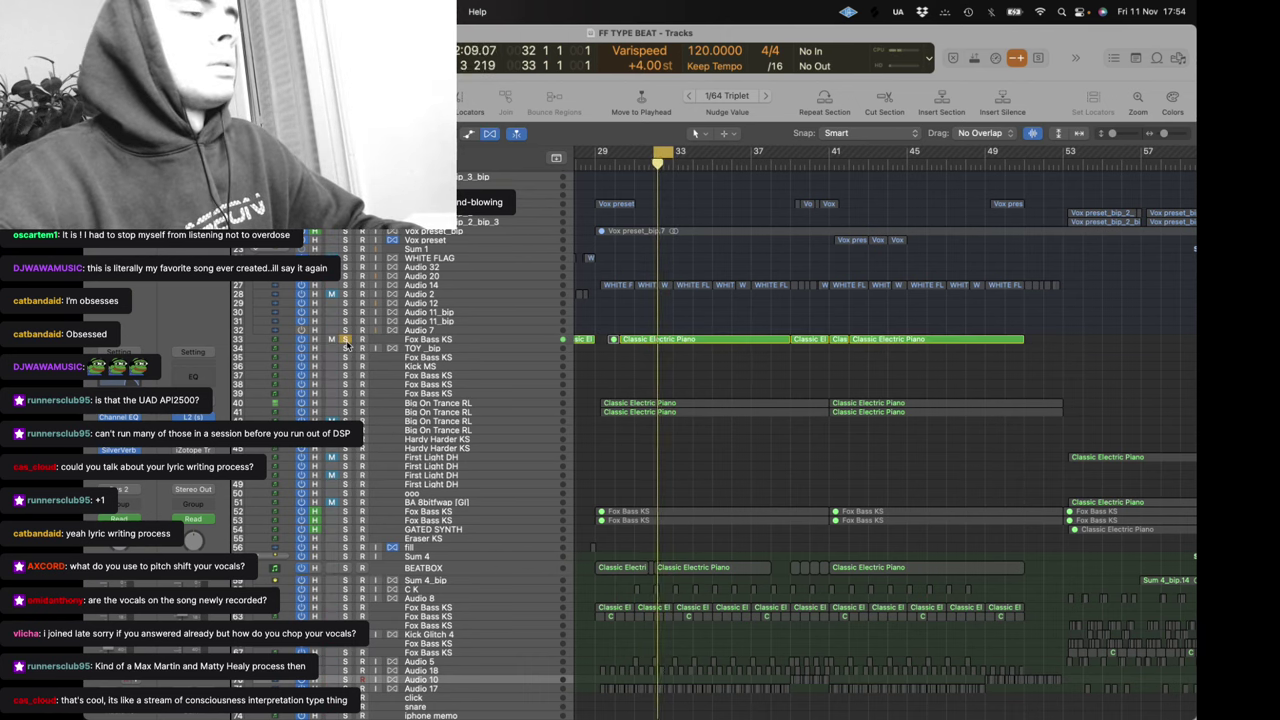
Replace the solo with the drum tracks from BEATBOX through Audio 10, turn cycling off, and start playback
scroll(649, 288, up, 5)
scroll(649, 288, down, 8)
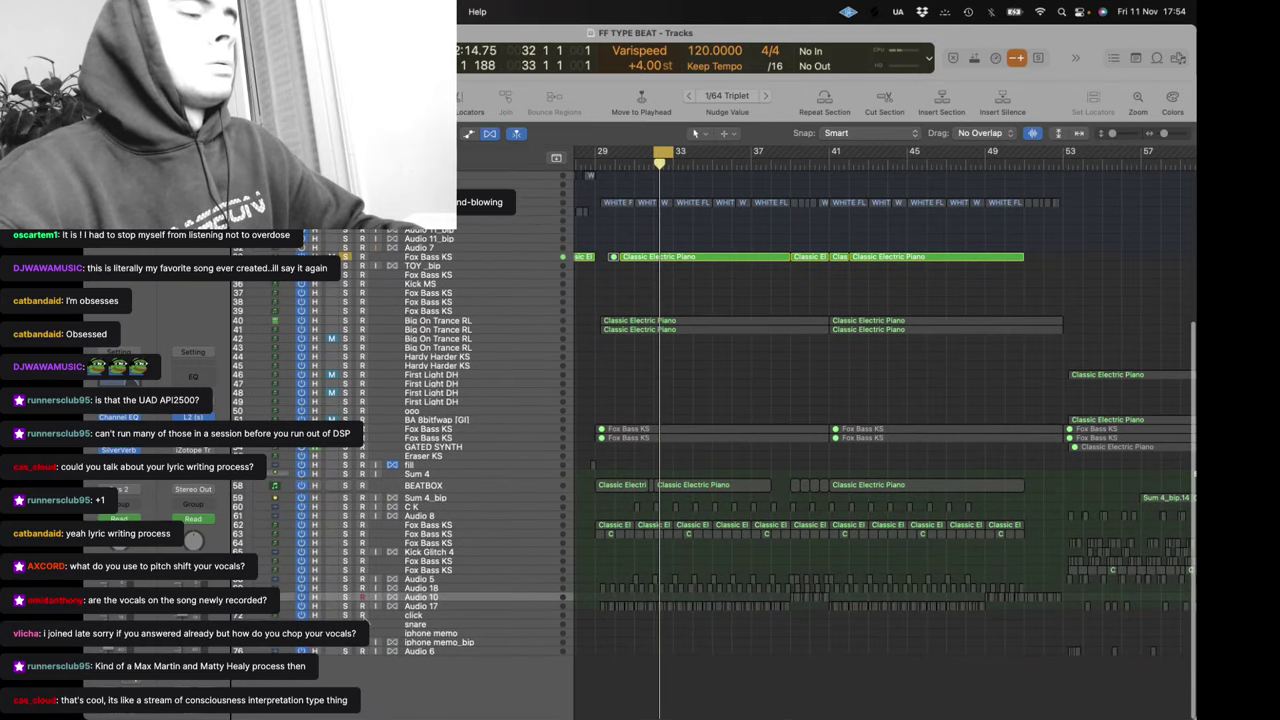
alt+click(345, 607)
drag(345, 599, 344, 489)
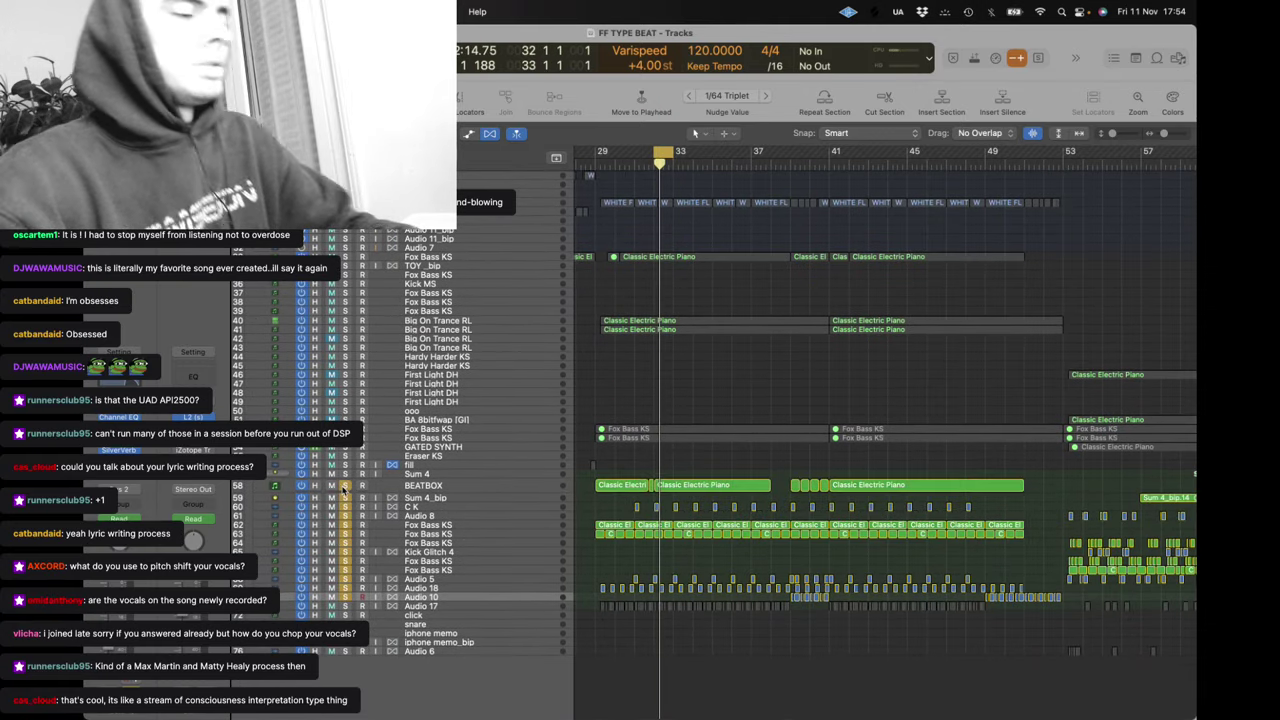
key(z)
key(c)
key(space)
Add Big On Trance RL tracks 40 and 41 to the soloed drums during playback
scroll(680, 431, down, 4)
scroll(679, 431, down, 3)
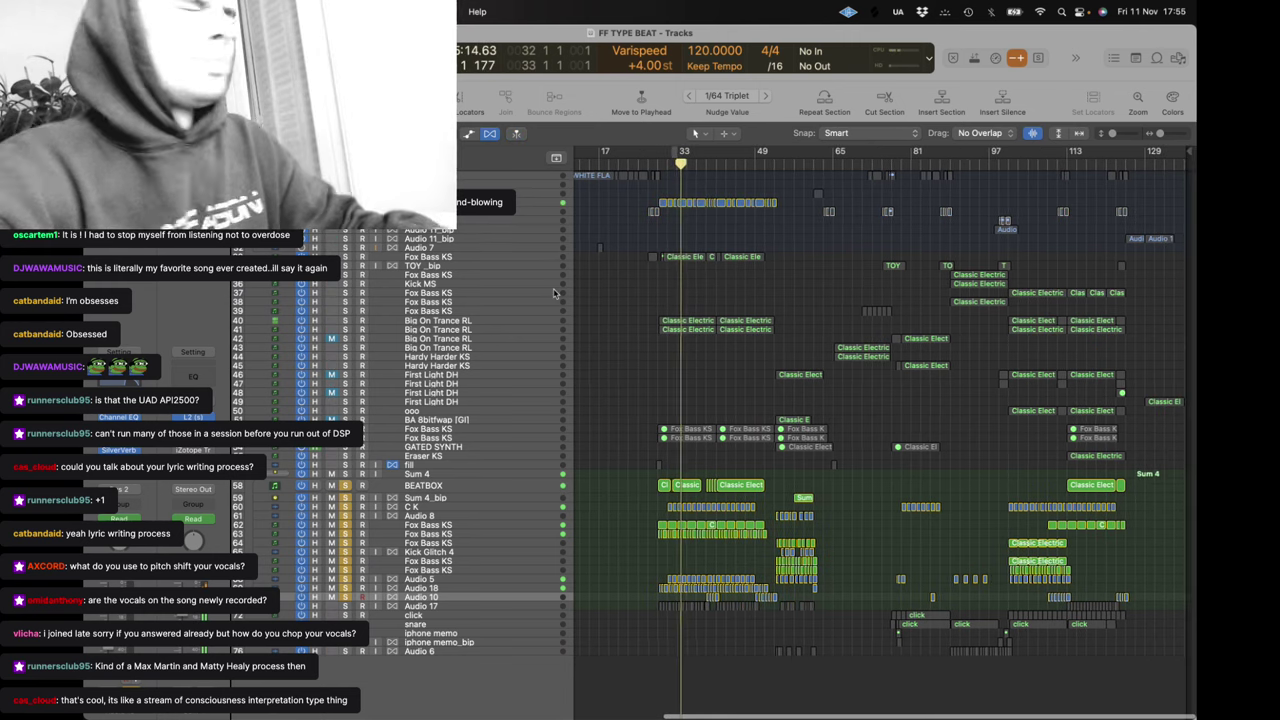
scroll(649, 355, right, 2)
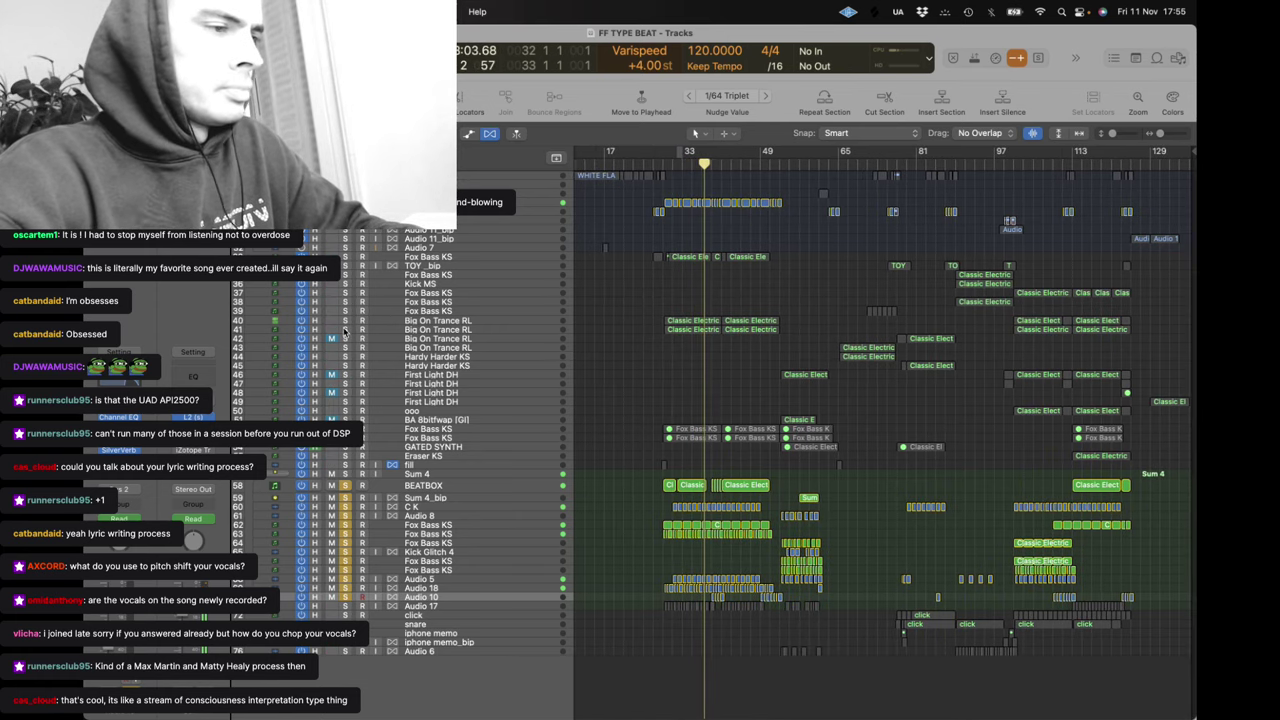
click(344, 323)
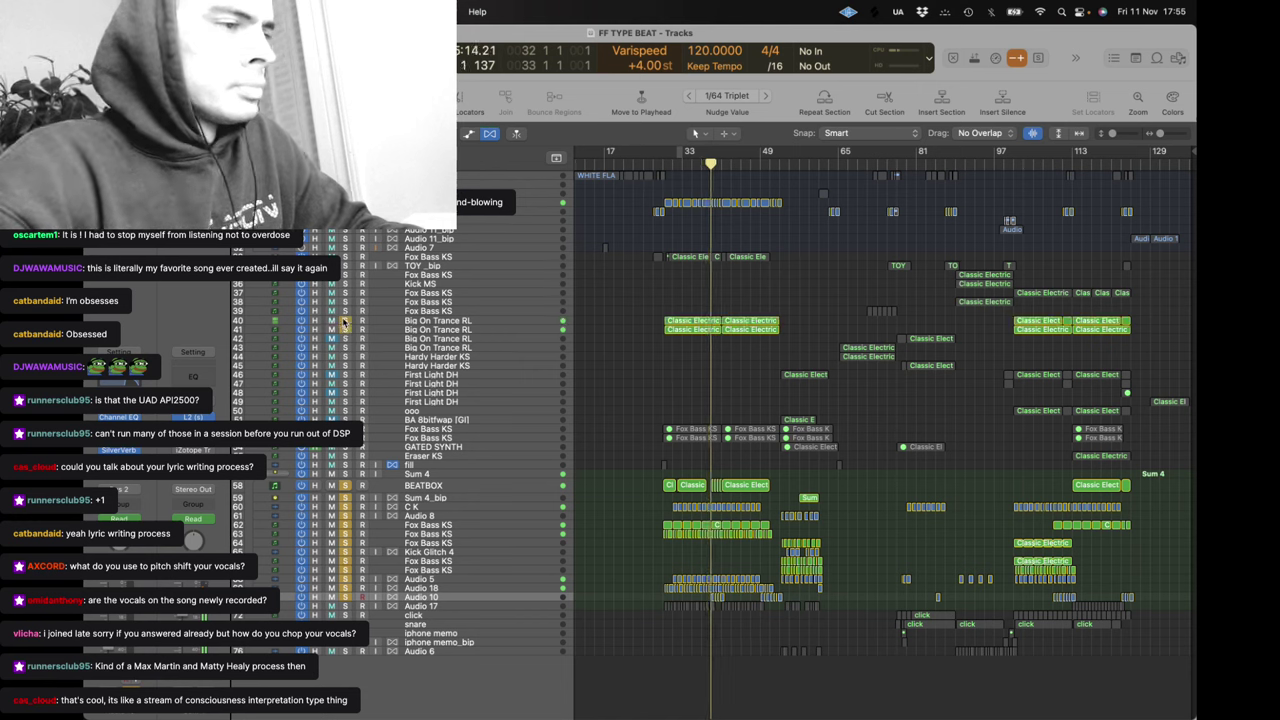
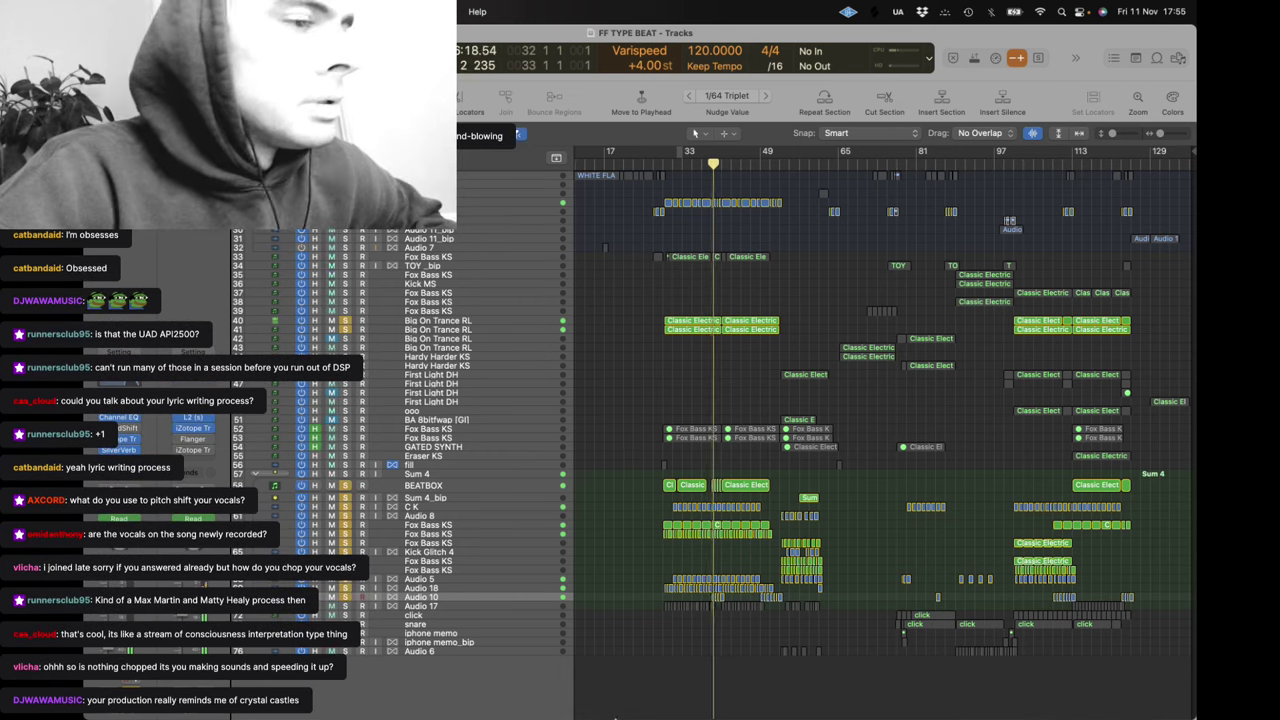
Check the viewers' chat messages in the Twitch streaming app and return to Logic Pro
click(653, 700)
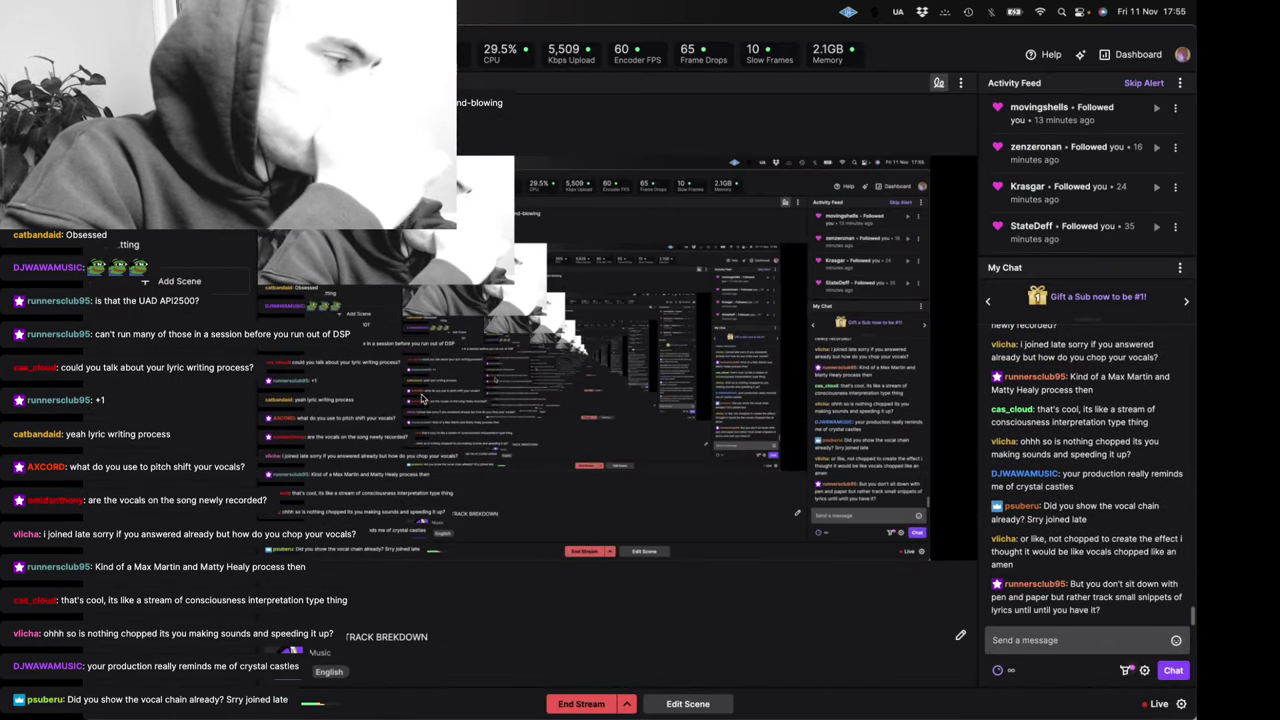
mouse_move(420, 712)
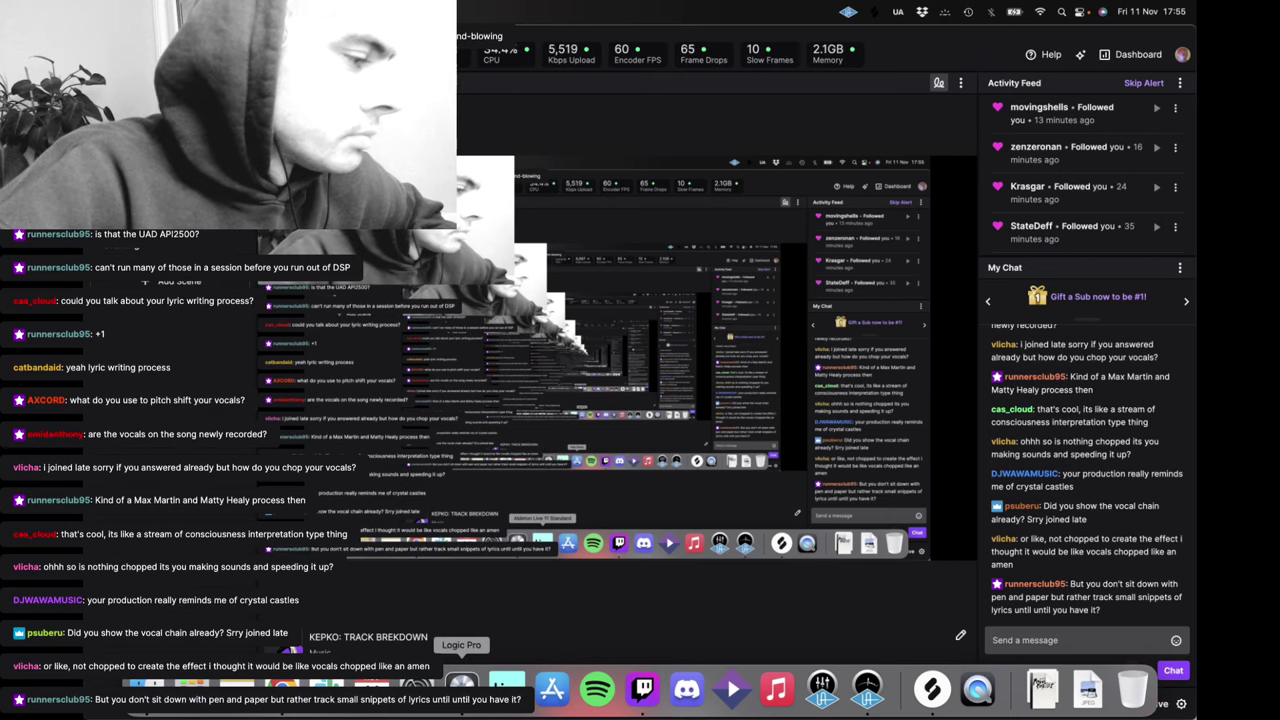
click(461, 697)
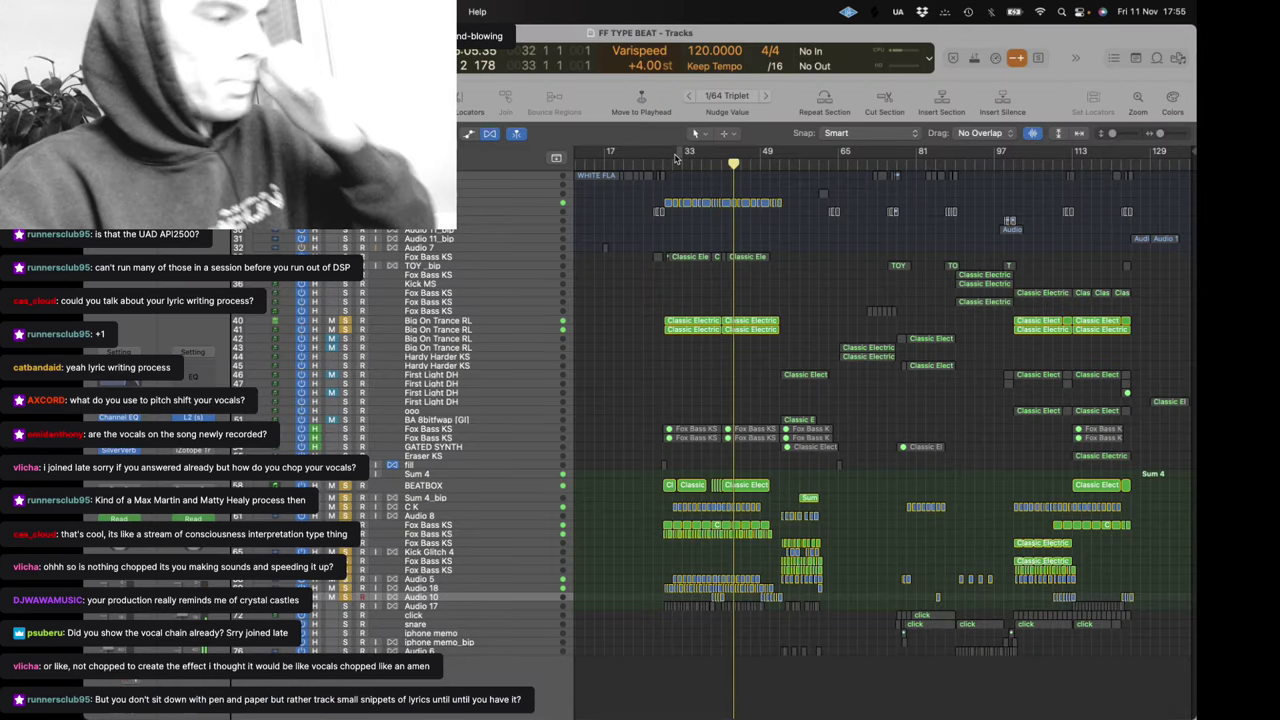
Select Fox Bass KS track 63, deselect its regions, and look over the whole arrangement
click(455, 536)
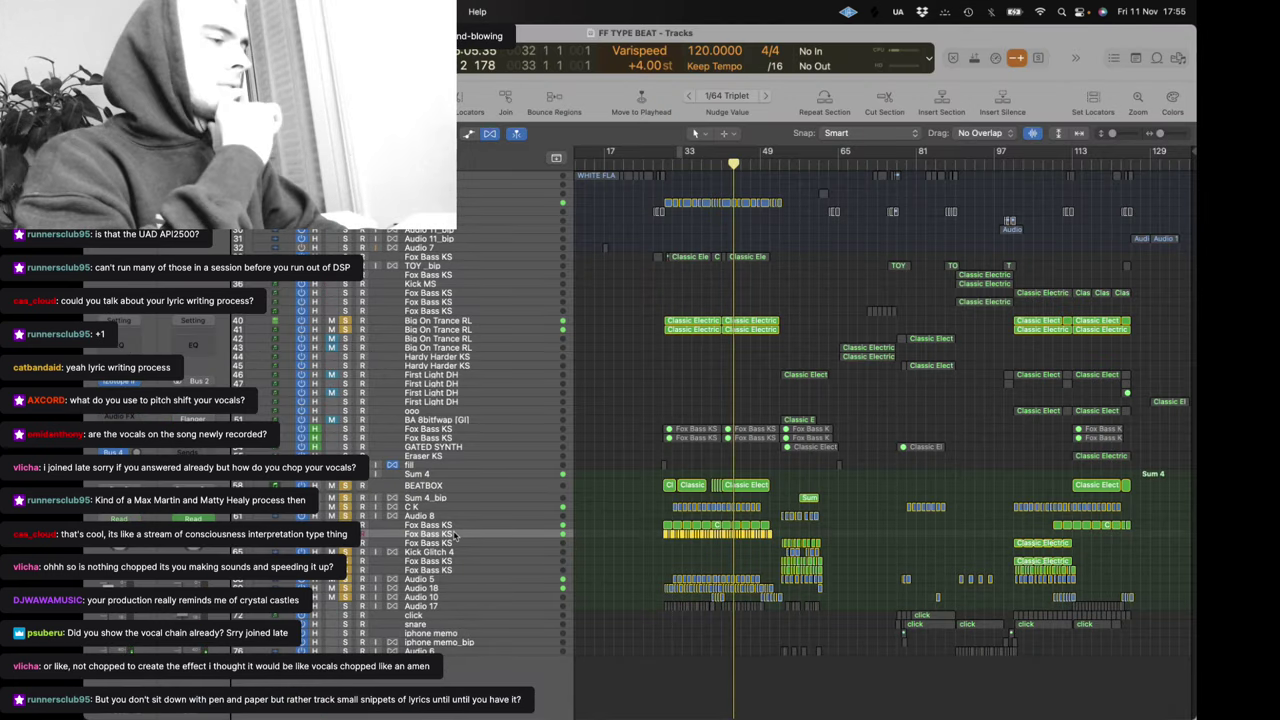
click(668, 401)
key(z)
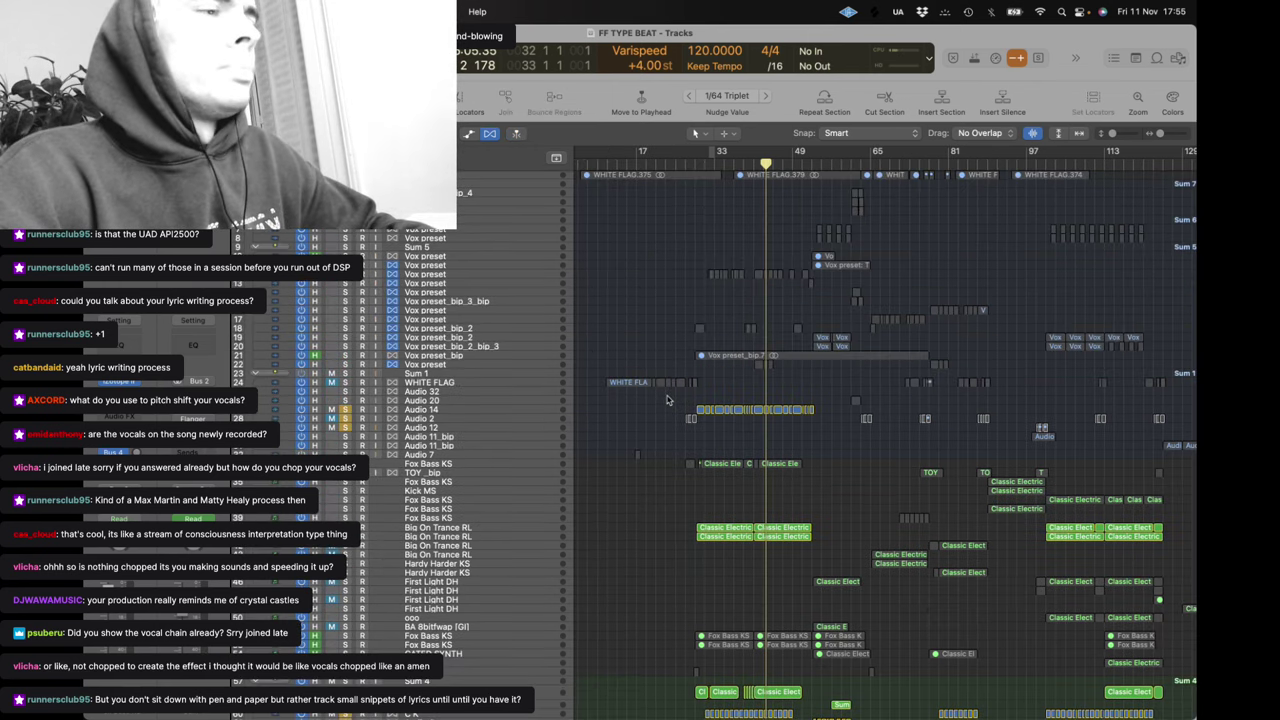
key(z)
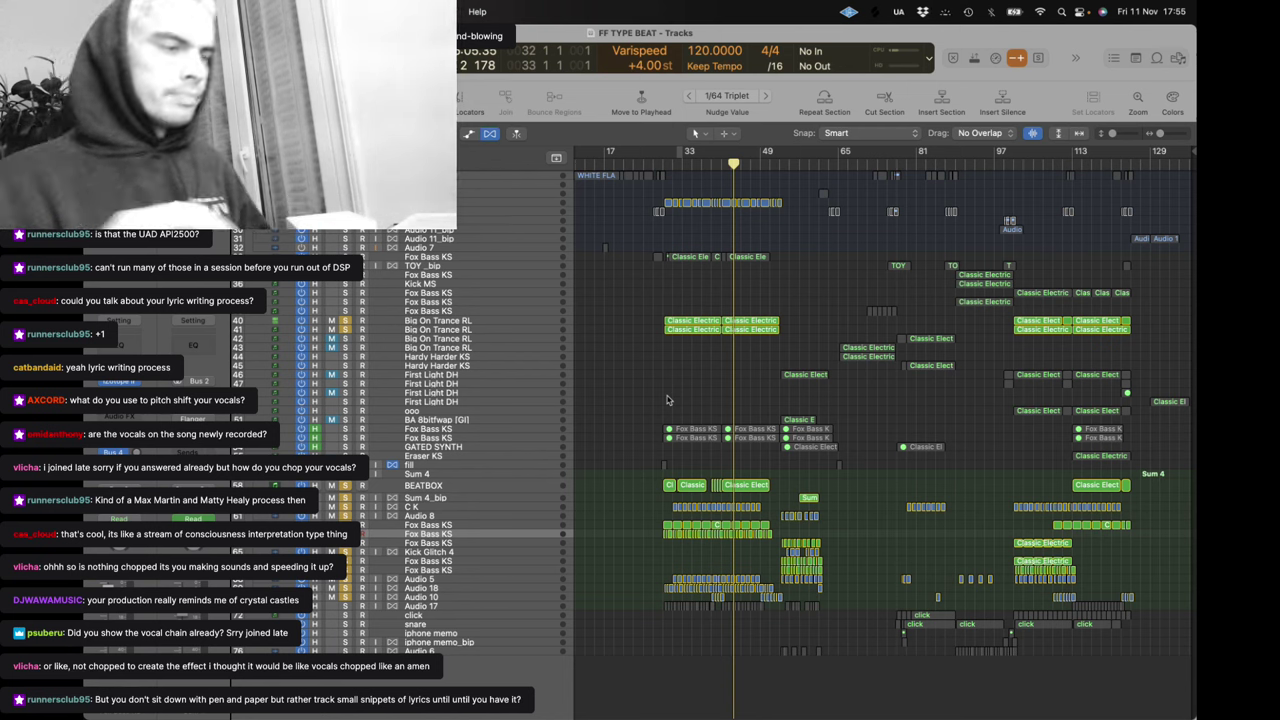
Cycle bars 29 to 31 and solo the Vox preset_bip_2 vocal during playback
drag(704, 152, 716, 152)
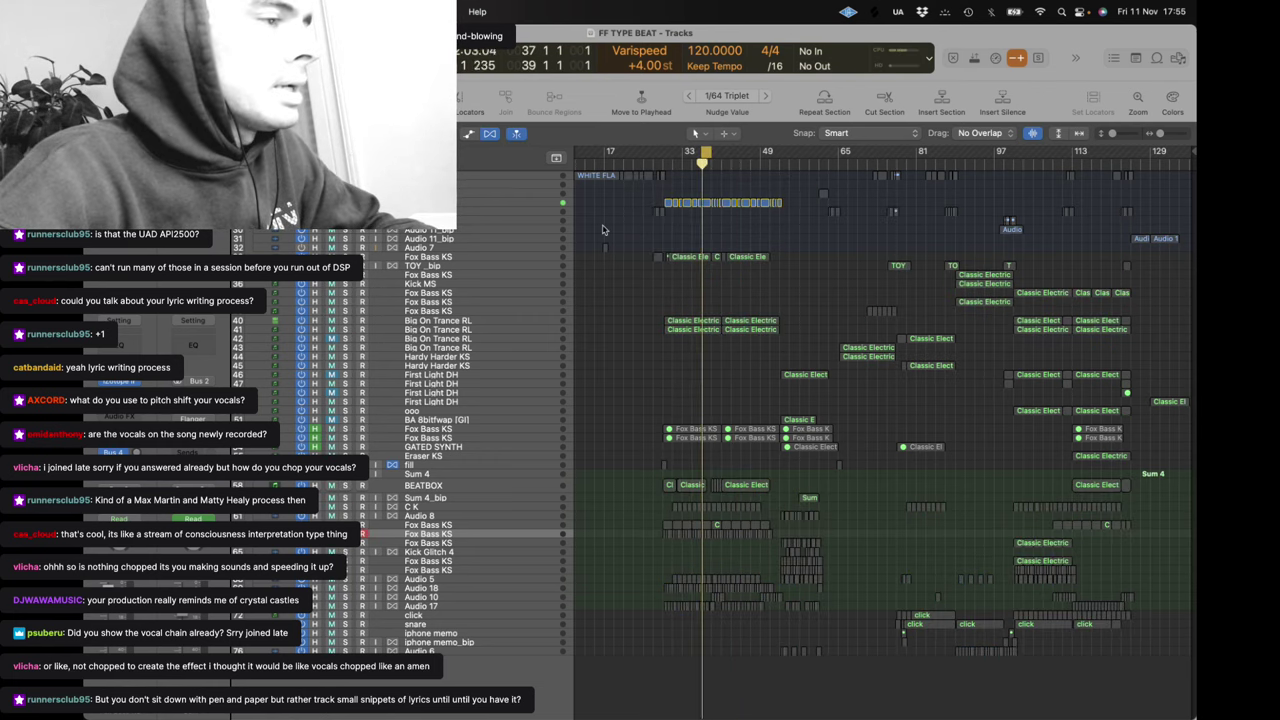
scroll(655, 278, up, 5)
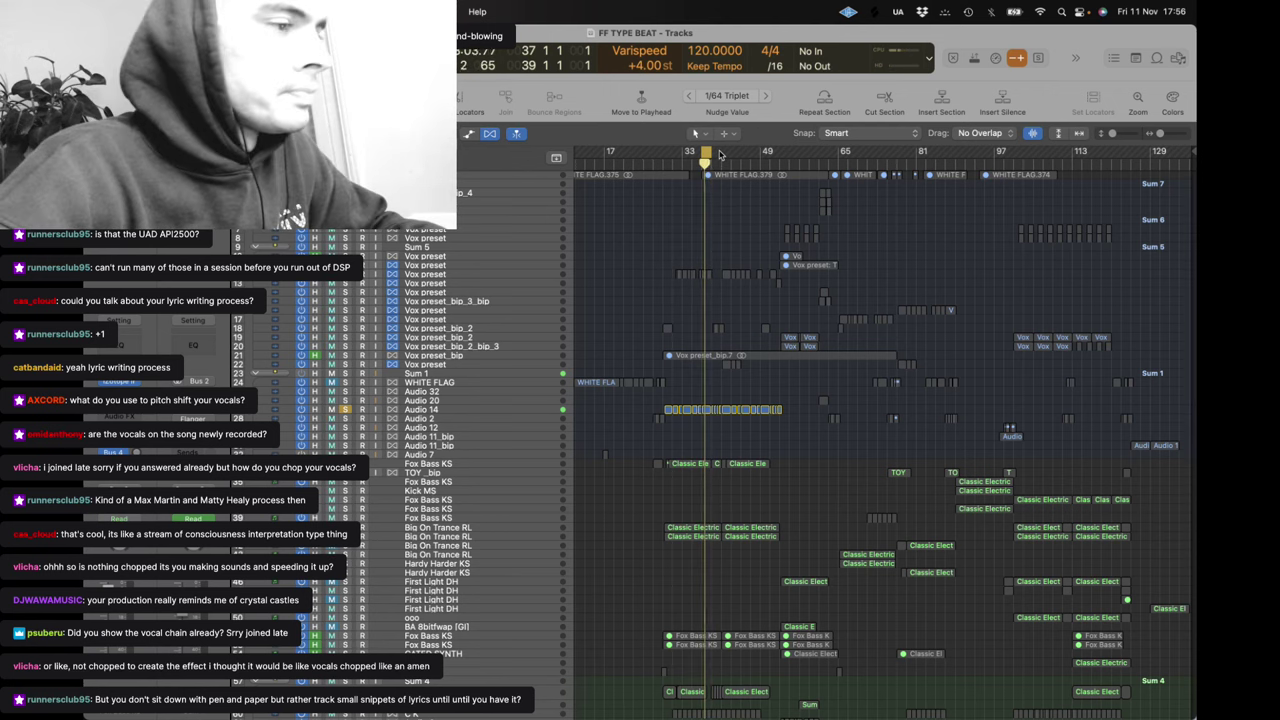
drag(700, 152, 662, 152)
click(345, 338)
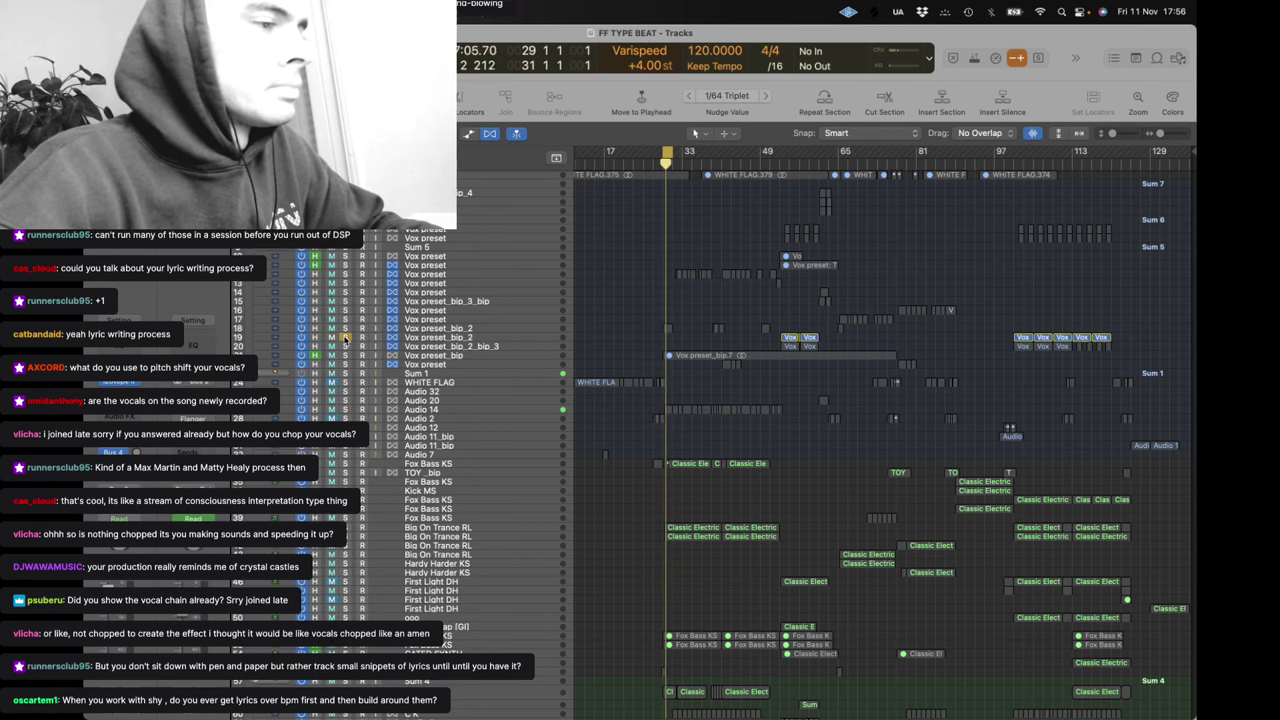
Open the Vox preset_bip_2 region at bar 29 in the Flex Pitch editor, select its notes for inspection, and close the editor
click(668, 328)
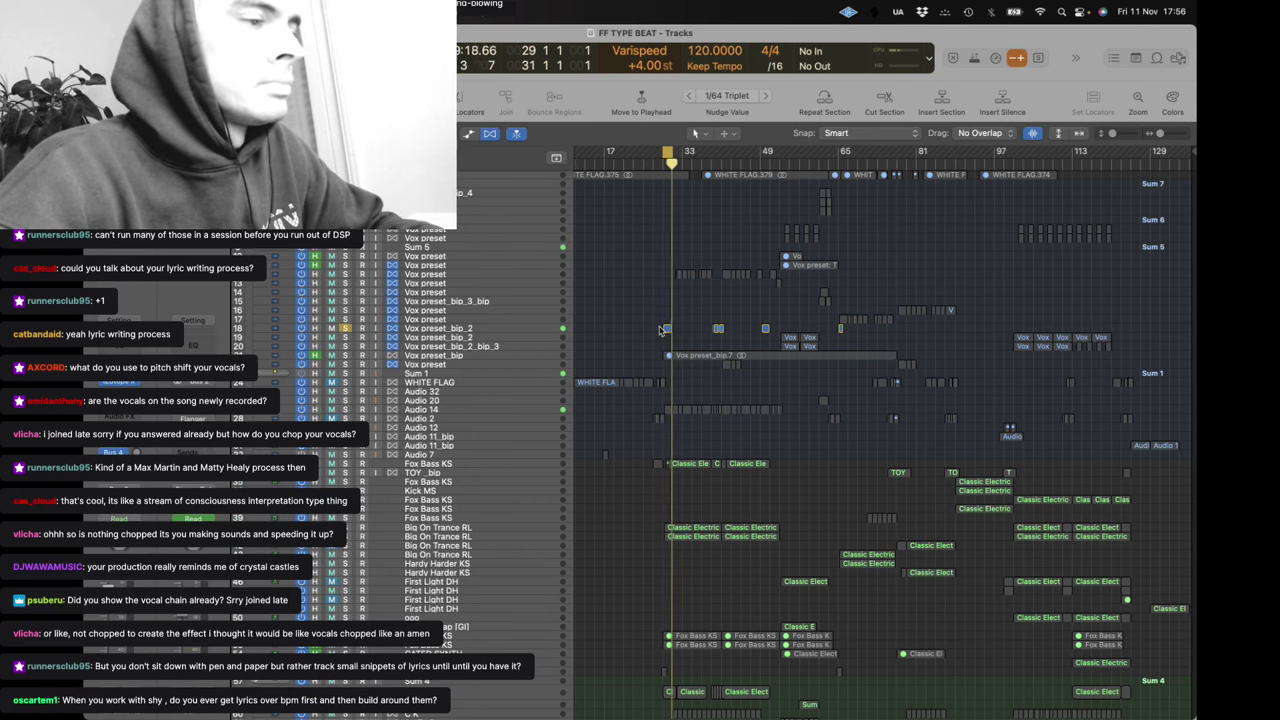
key(e)
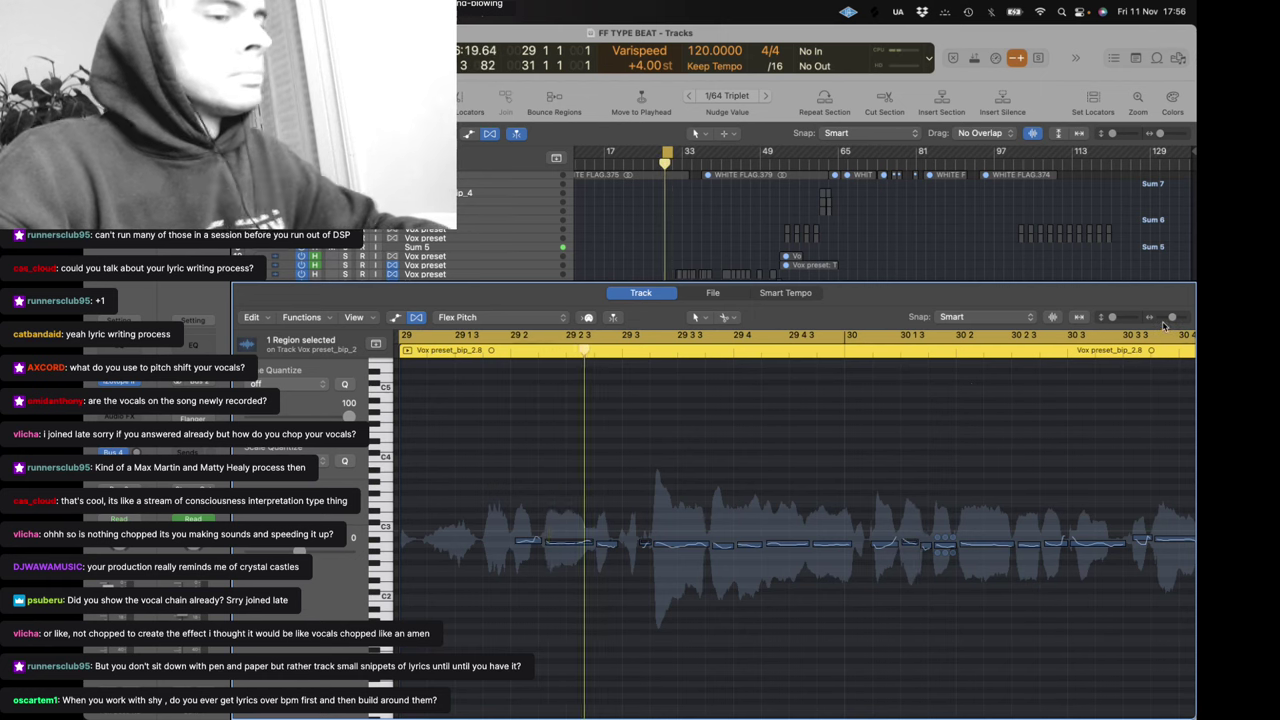
drag(1172, 317, 1170, 317)
key(space)
drag(931, 588, 644, 486)
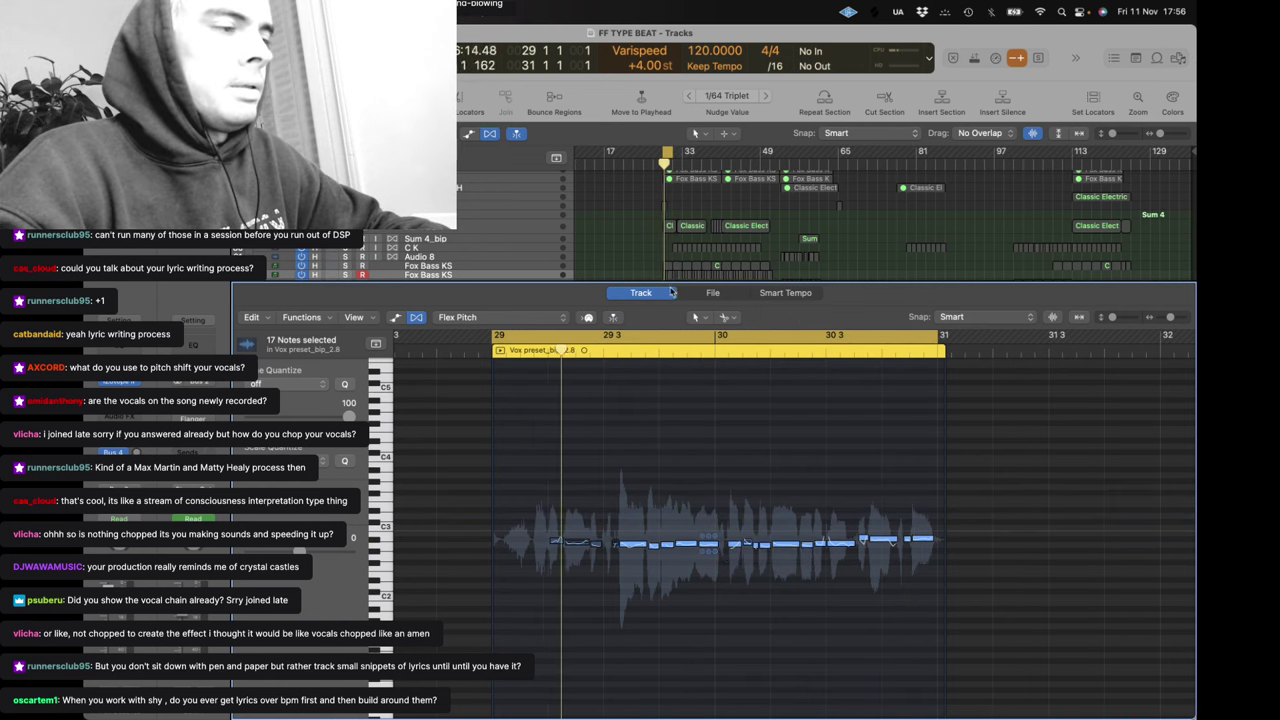
key(e)
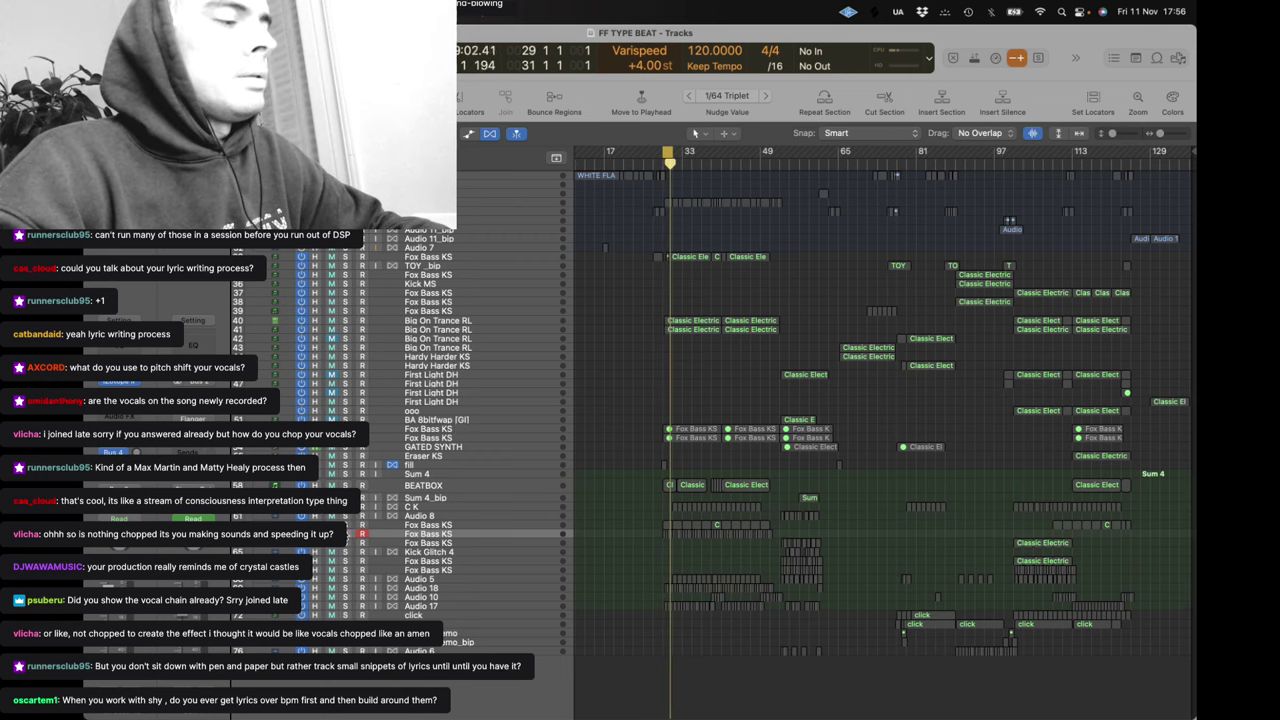
Play Fox Bass KS tracks 62 and 63 soloed with the vocal, briefly reopening the vocal's Flex Pitch editor
key(space)
scroll(690, 290, up, 5)
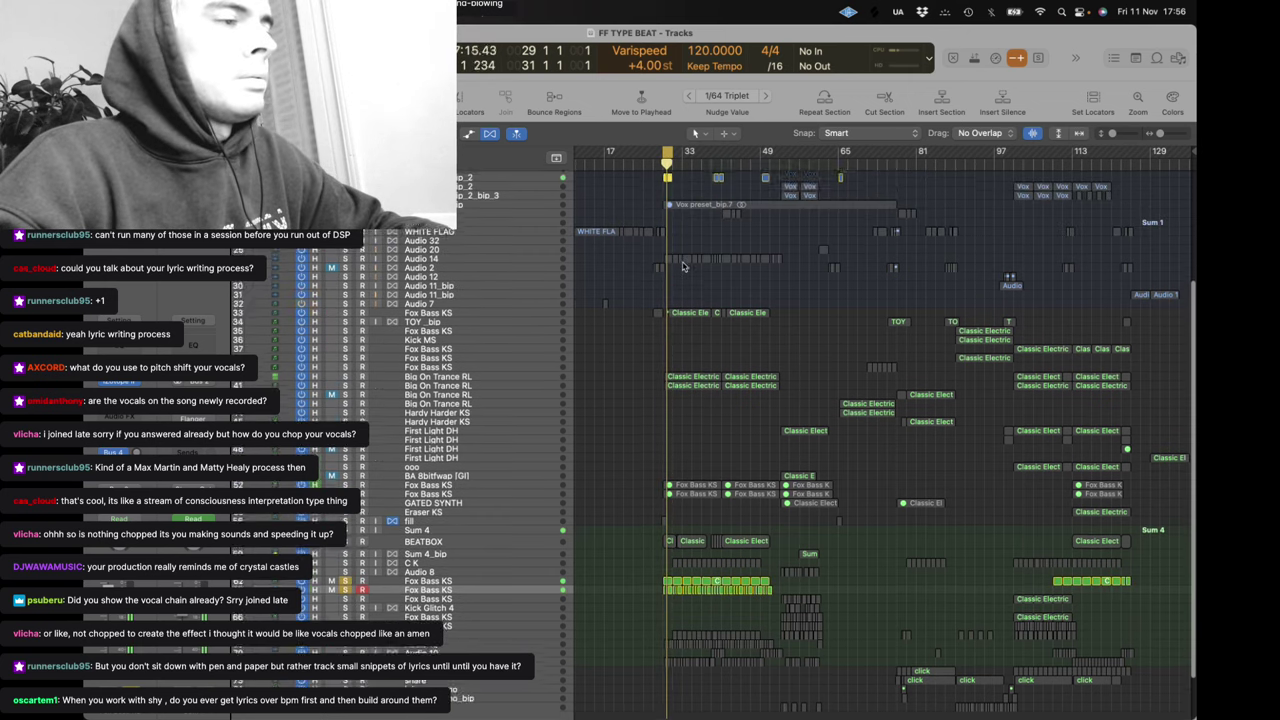
click(667, 297)
key(e)
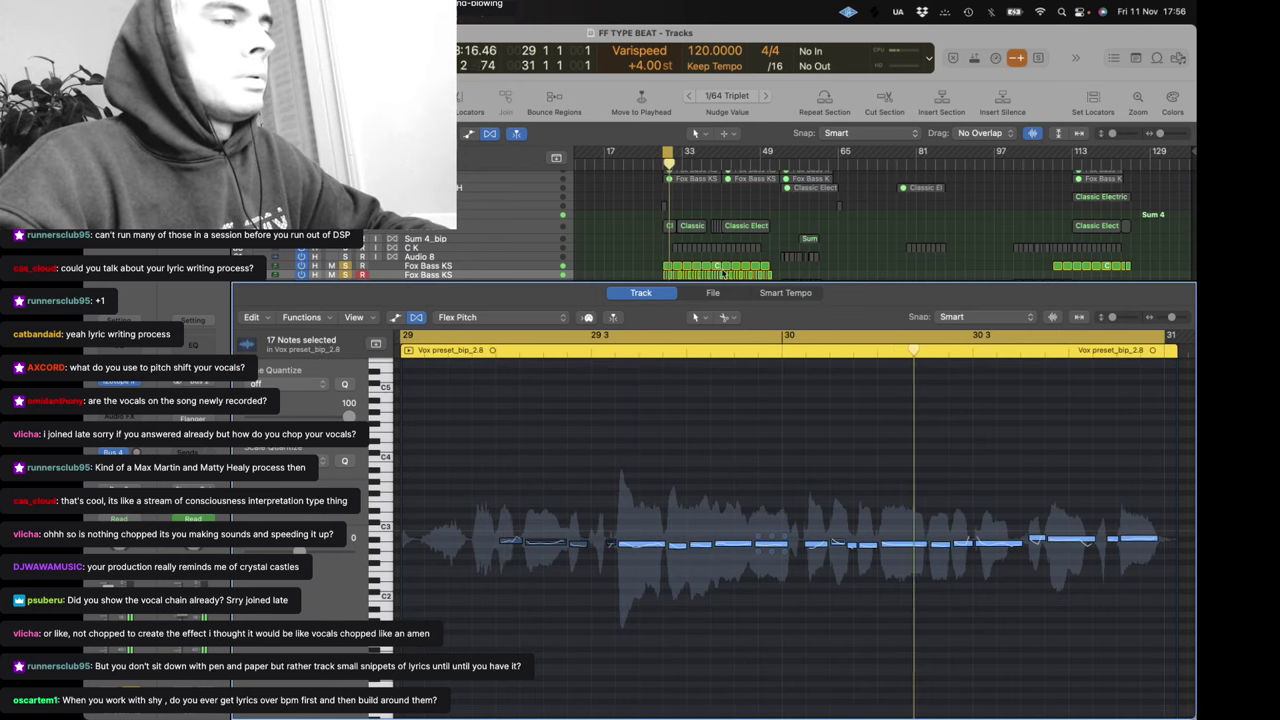
key(e)
Solo Audio 14, Audio 2 and vocal tracks 12 to 20, and play on with cycling off
scroll(370, 428, up, 10)
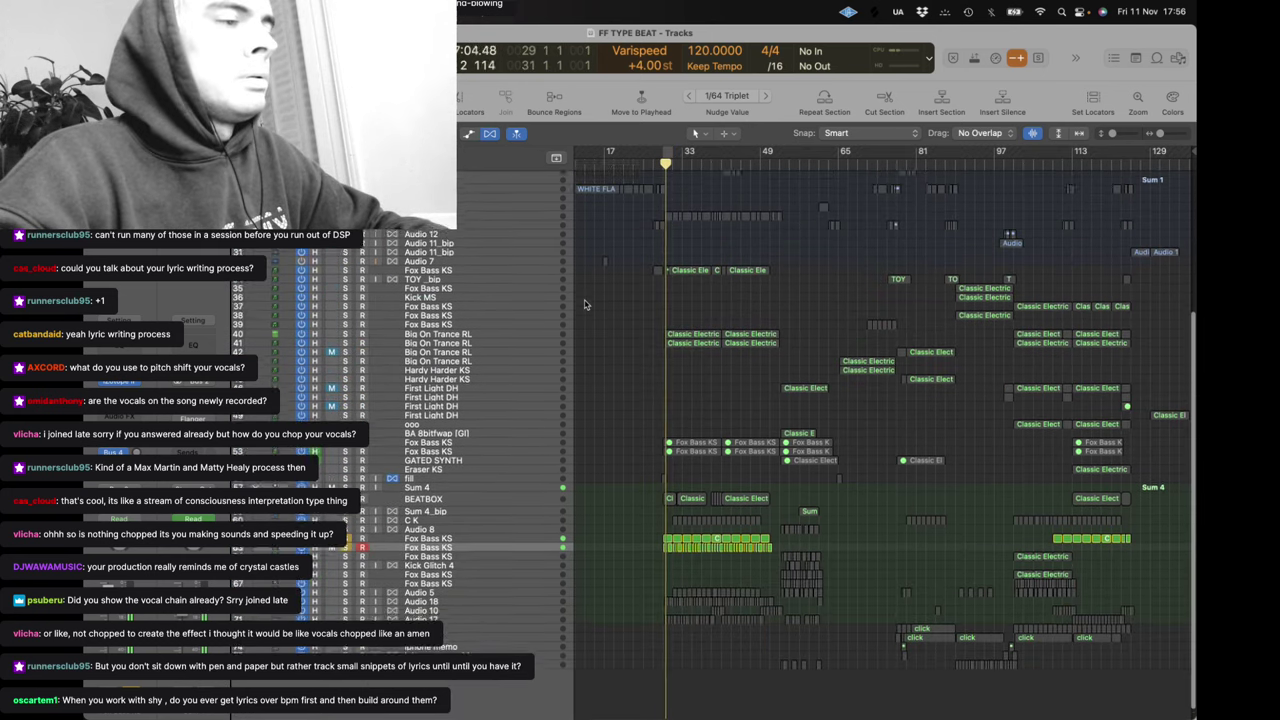
click(345, 410)
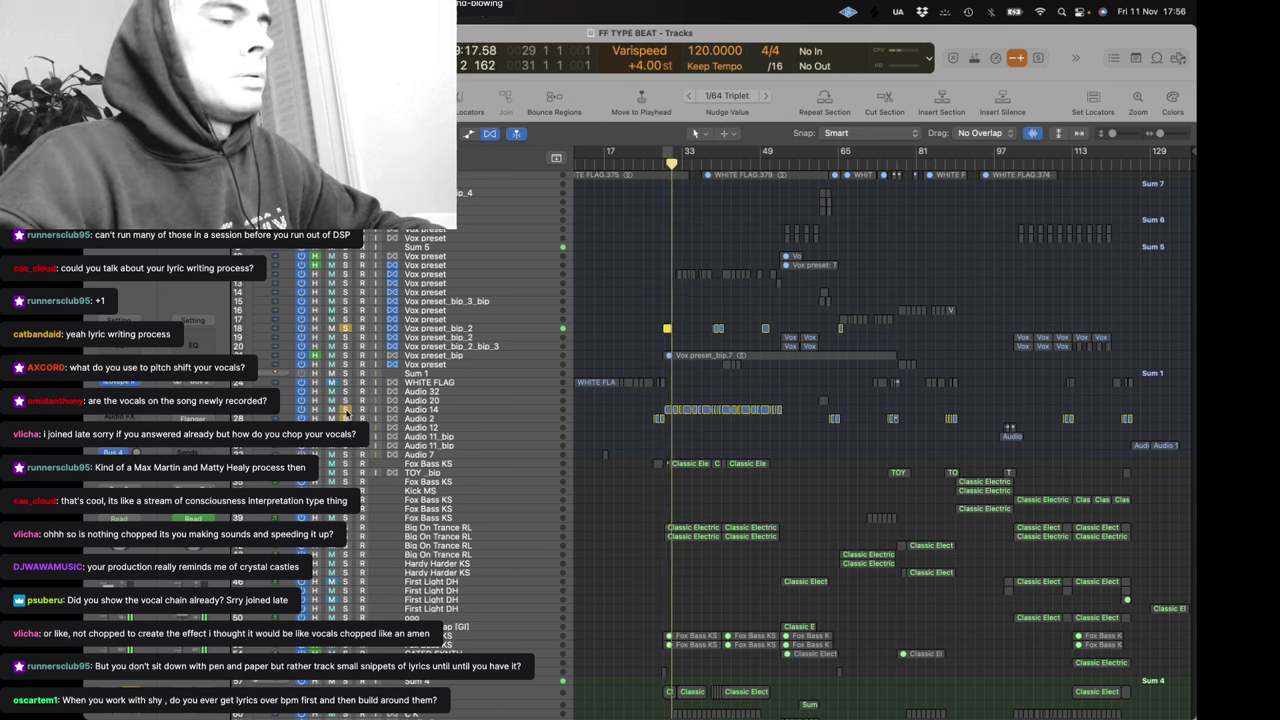
drag(345, 274, 348, 345)
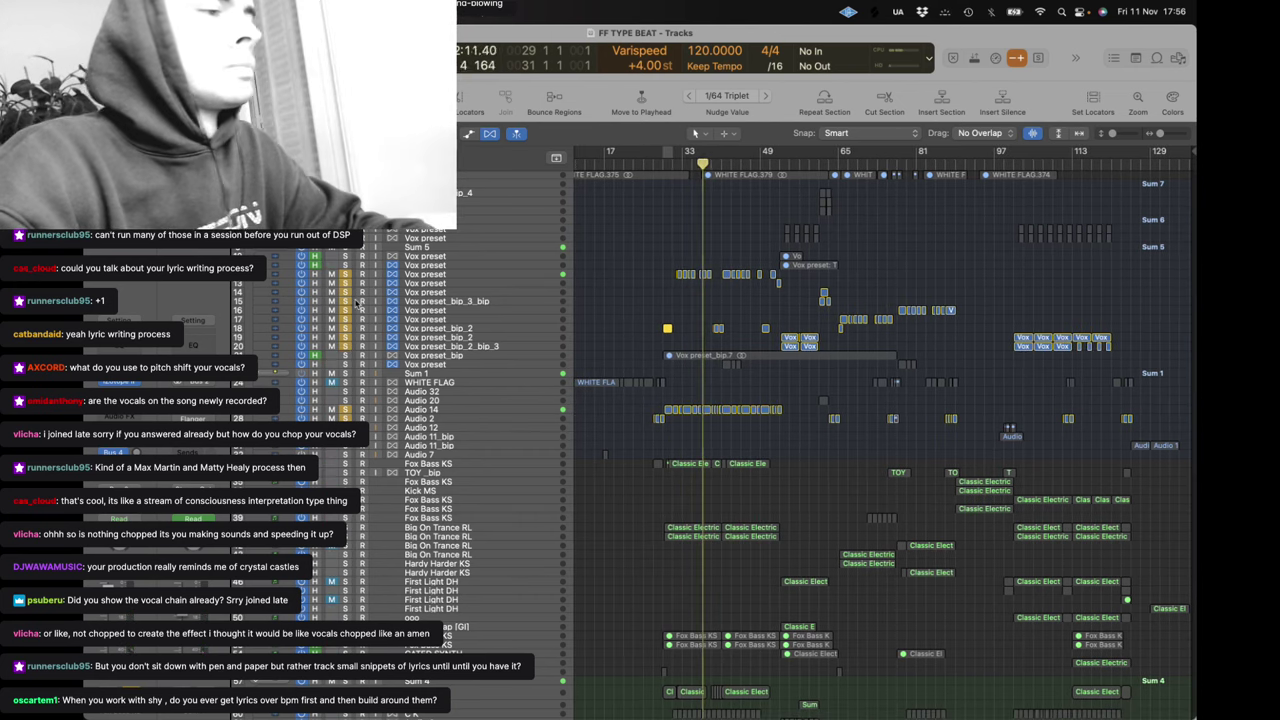
click(622, 308)
scroll(622, 307, left, 1)
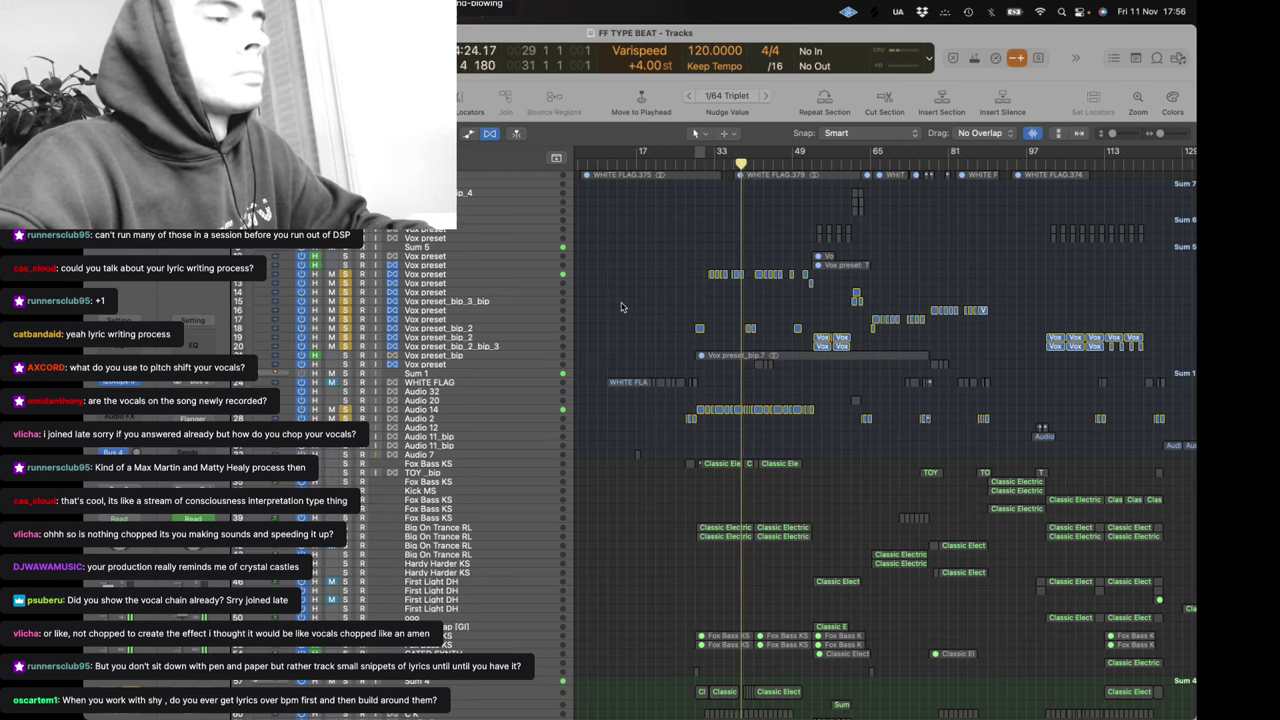
Cycle bars 53 to 62 and adjust the solo to include Vox preset track 22 and Big On Trance RL tracks 40 and 41 without Audio 2
drag(812, 152, 857, 161)
click(347, 365)
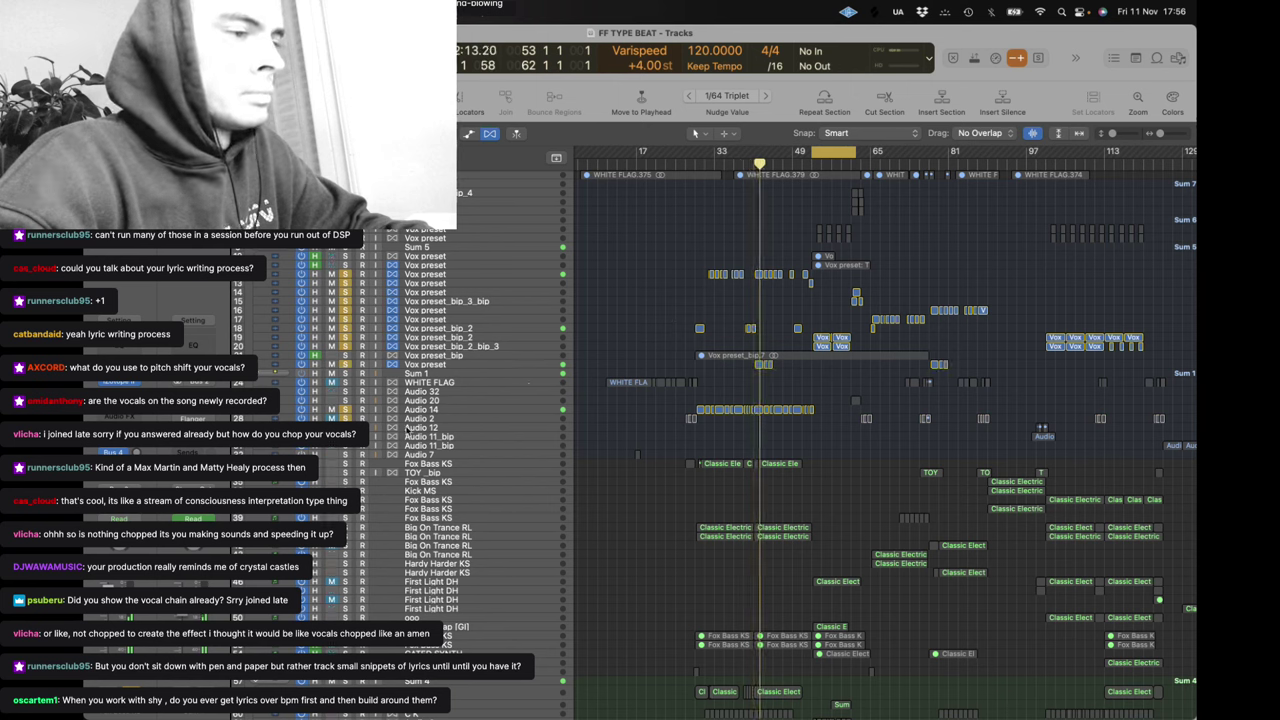
click(345, 419)
click(346, 537)
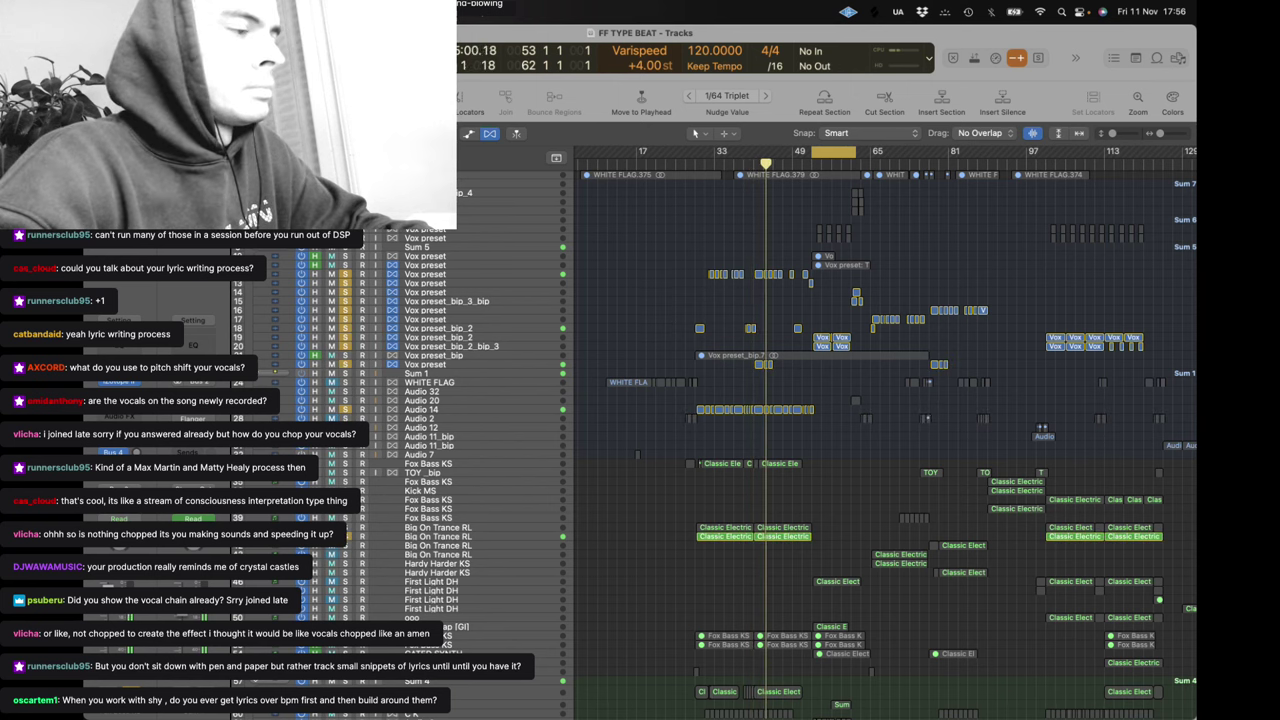
click(346, 528)
Replace the solo with Fox Bass KS track 33 and the drum tracks from C K through Fox Bass KS track 64
click(345, 464)
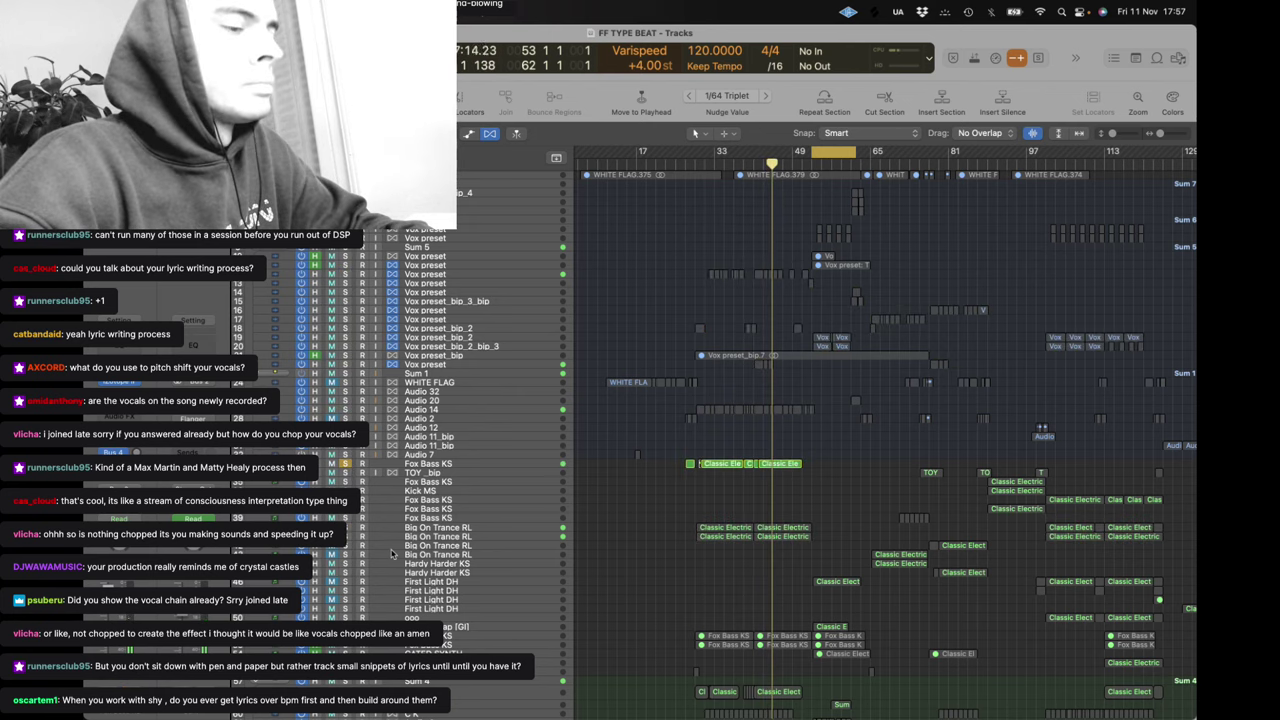
scroll(393, 553, down, 4)
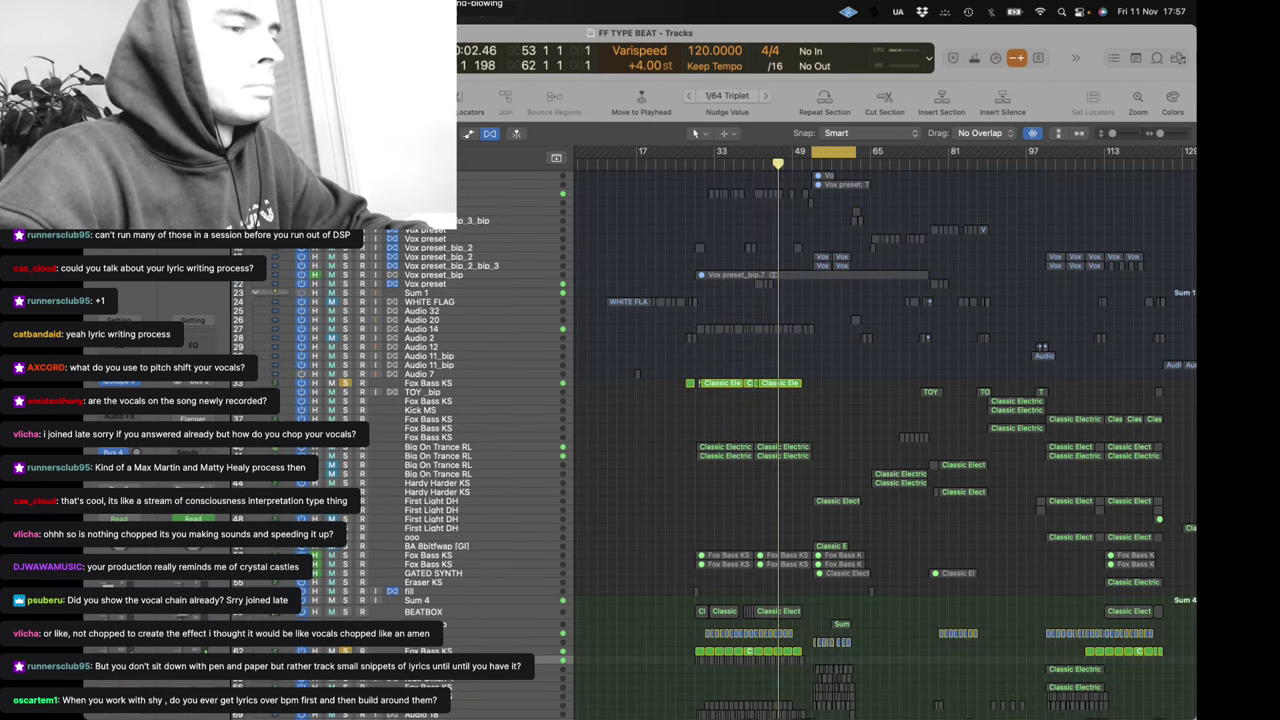
click(346, 669)
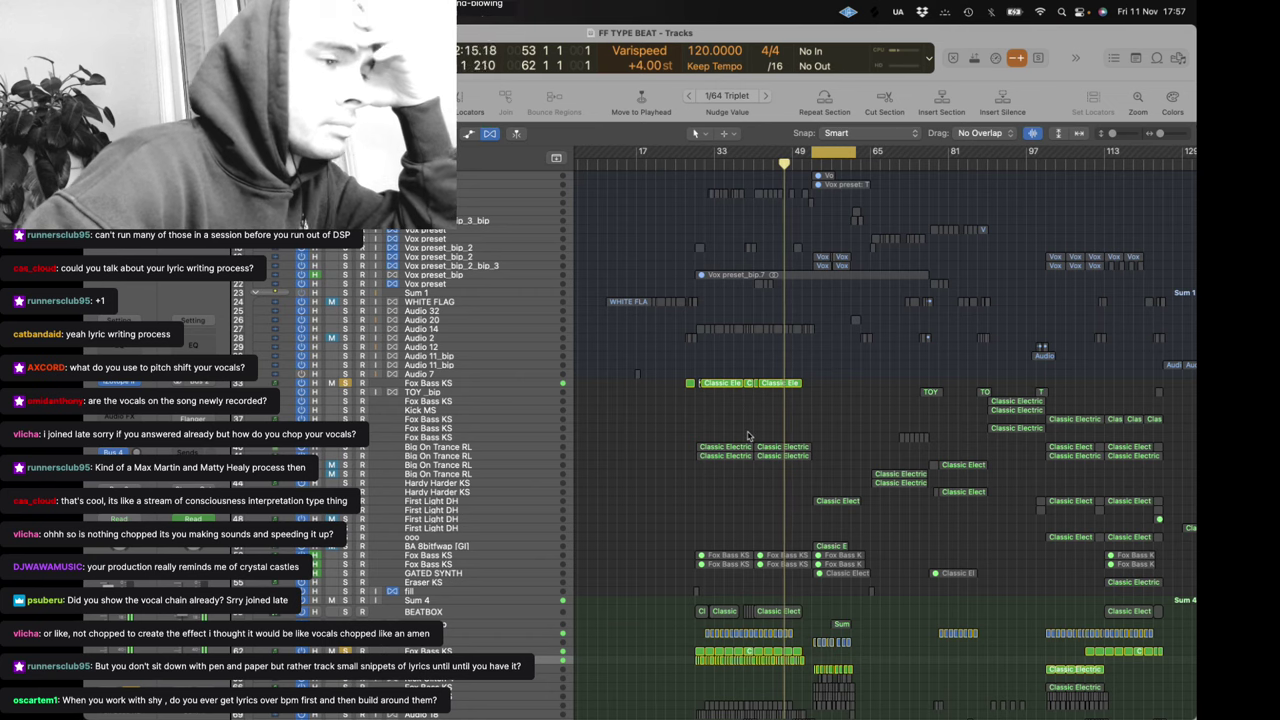
Turn cycling off and move playback to about bar 64
key(space)
scroll(749, 437, right, 2)
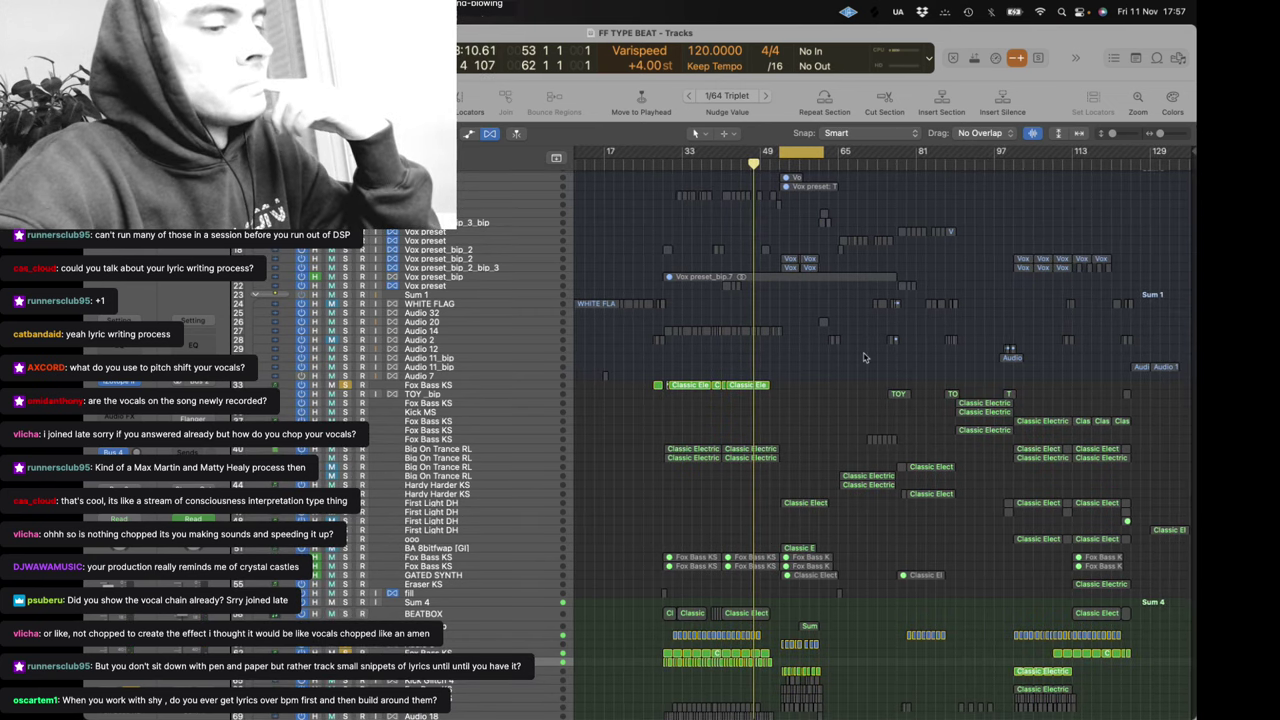
key(space)
key(c)
click(837, 165)
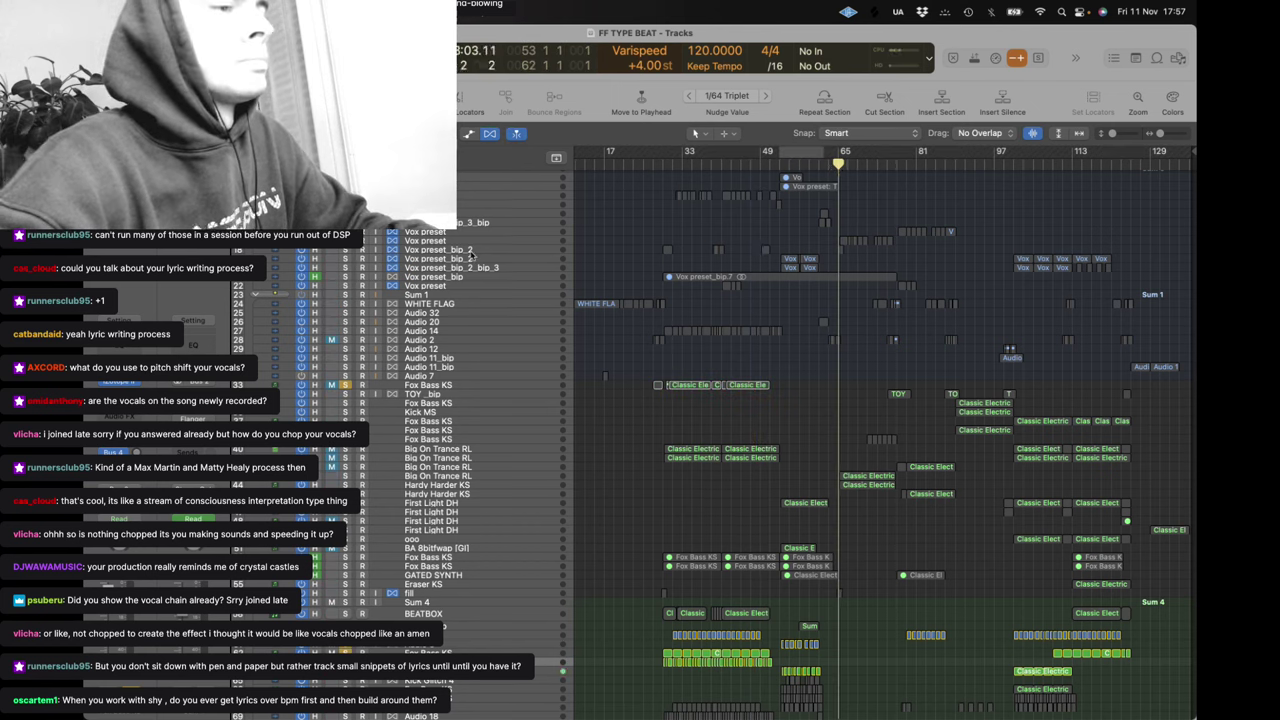
Add vocal tracks 18 to 20 to the solo and play bars 101 to 113 as a cycle
drag(345, 250, 345, 268)
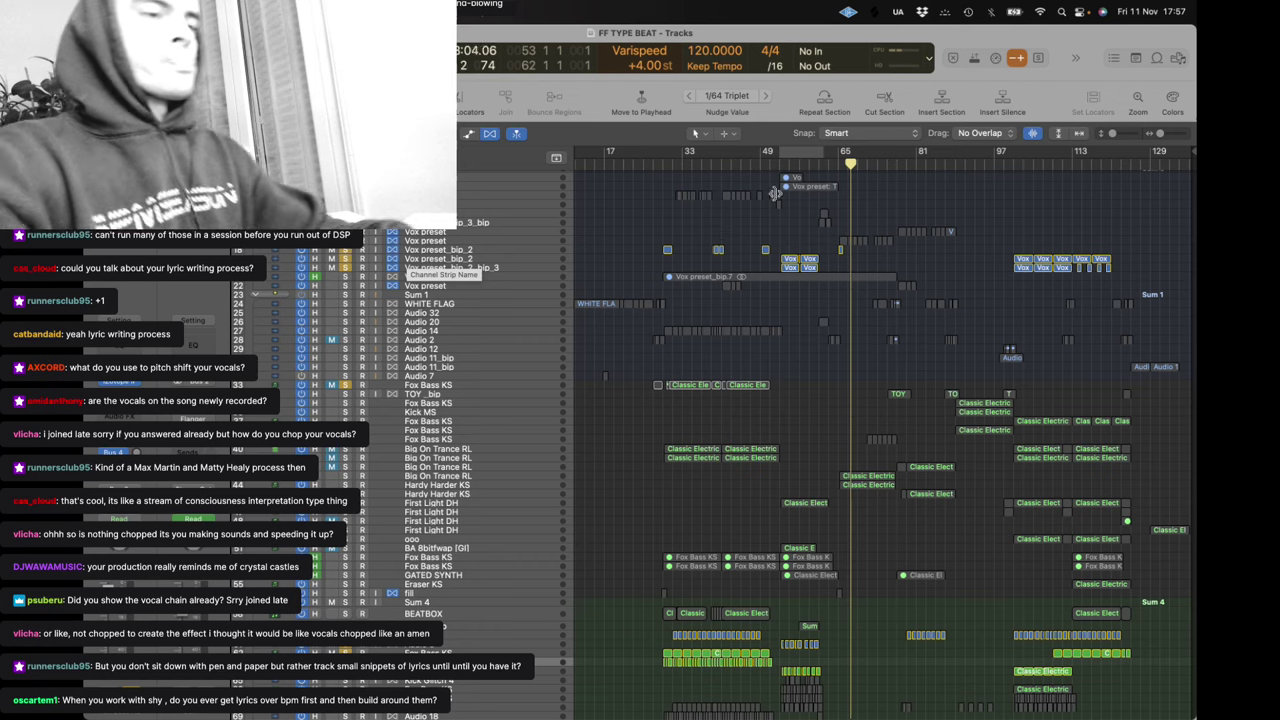
drag(1016, 152, 1072, 153)
key(space)
key(space)
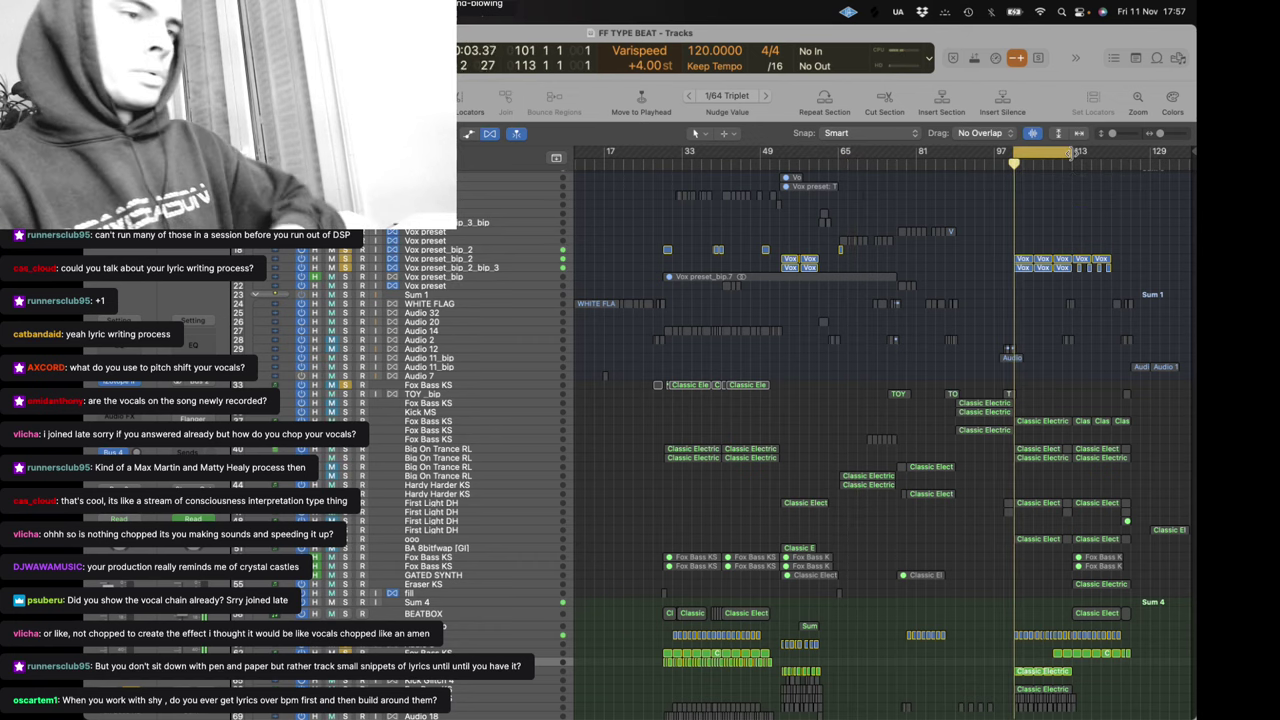
scroll(738, 393, down, 1)
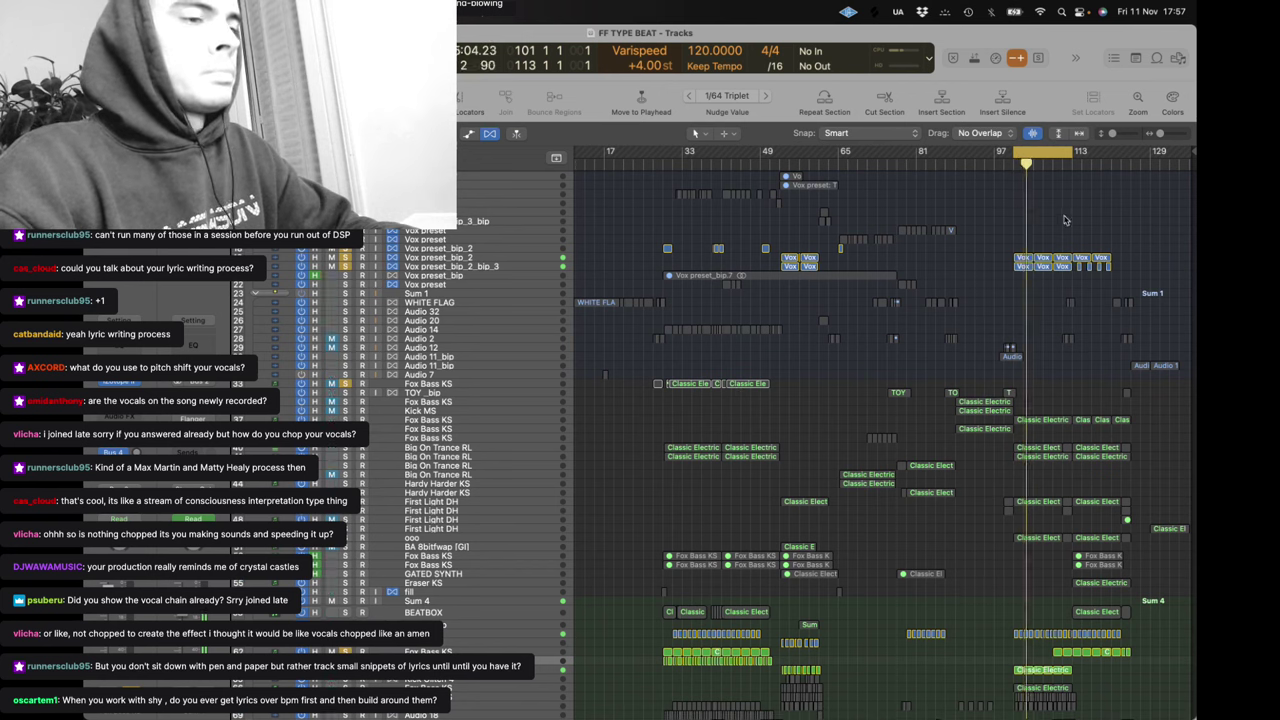
Move the cycle to bars 113 to 125 and inspect the regions in the closing section up close, leaving them deselected
drag(1049, 149, 1107, 152)
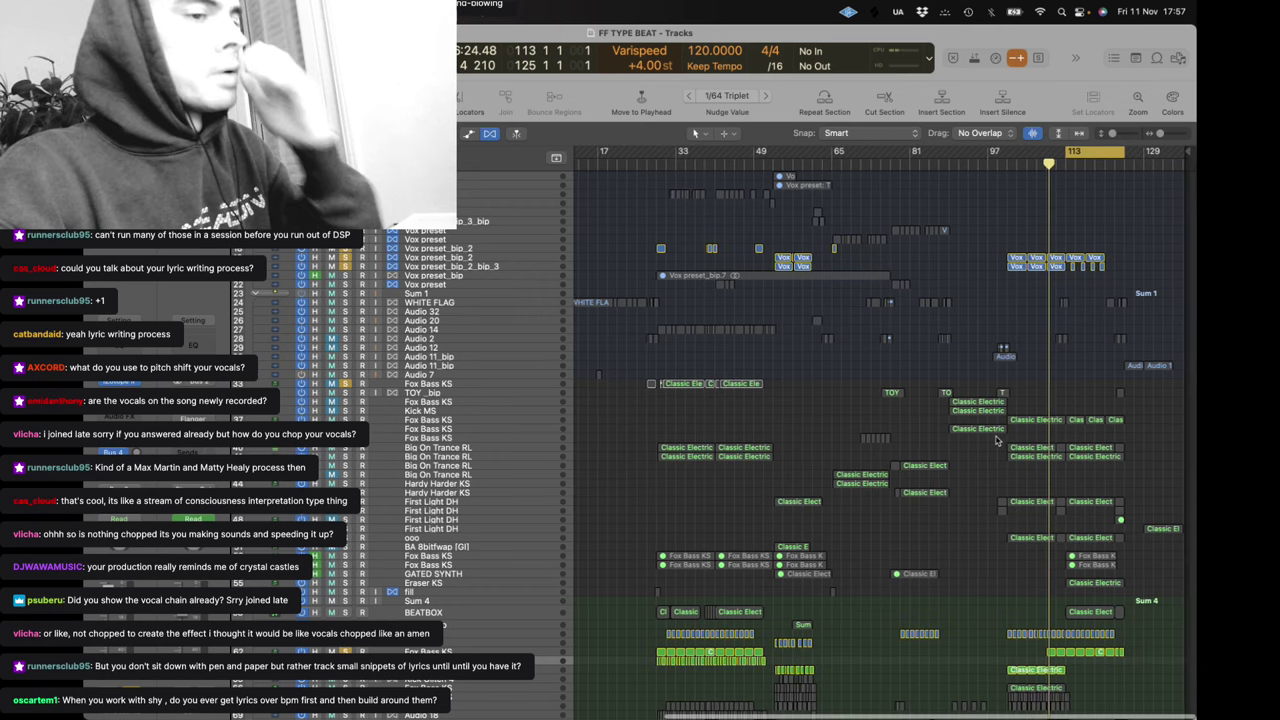
drag(1027, 236, 1154, 464)
scroll(1060, 334, up, 3)
key(z)
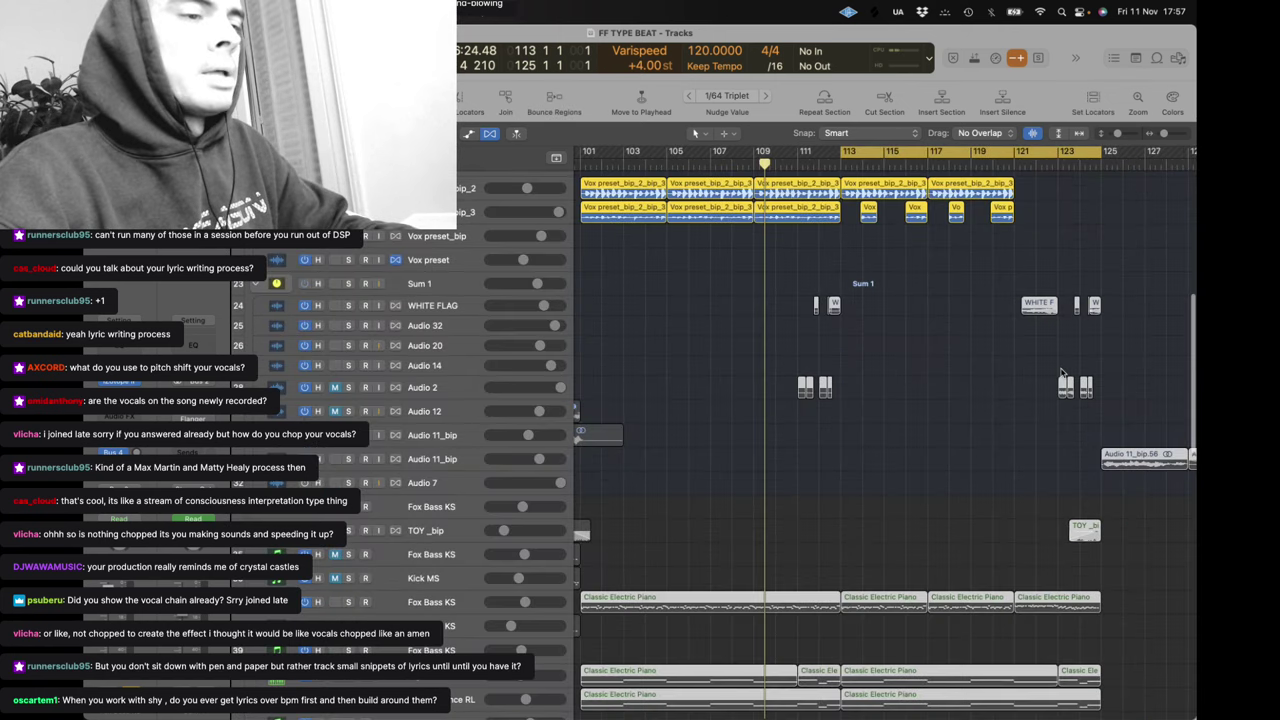
key(z)
click(972, 378)
Read the latest viewer chat messages in Twitch Studio and switch back to Logic Pro
mouse_move(462, 700)
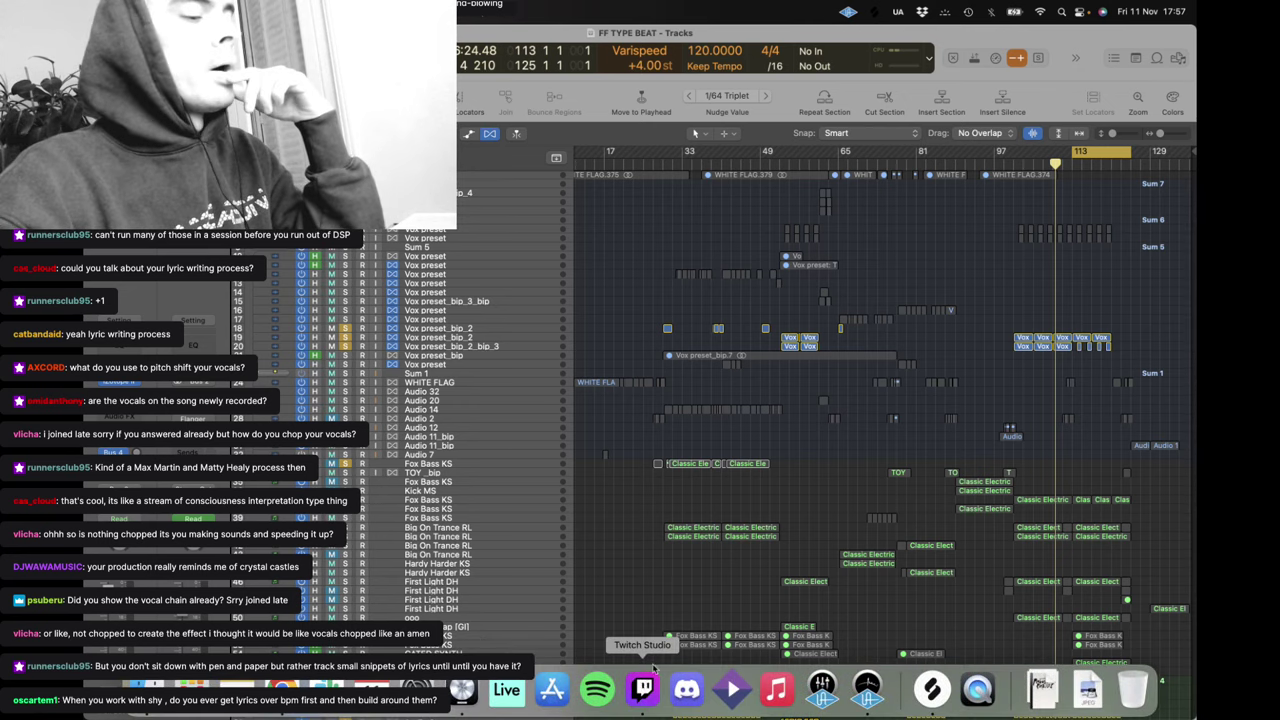
scroll(966, 425, down, 3)
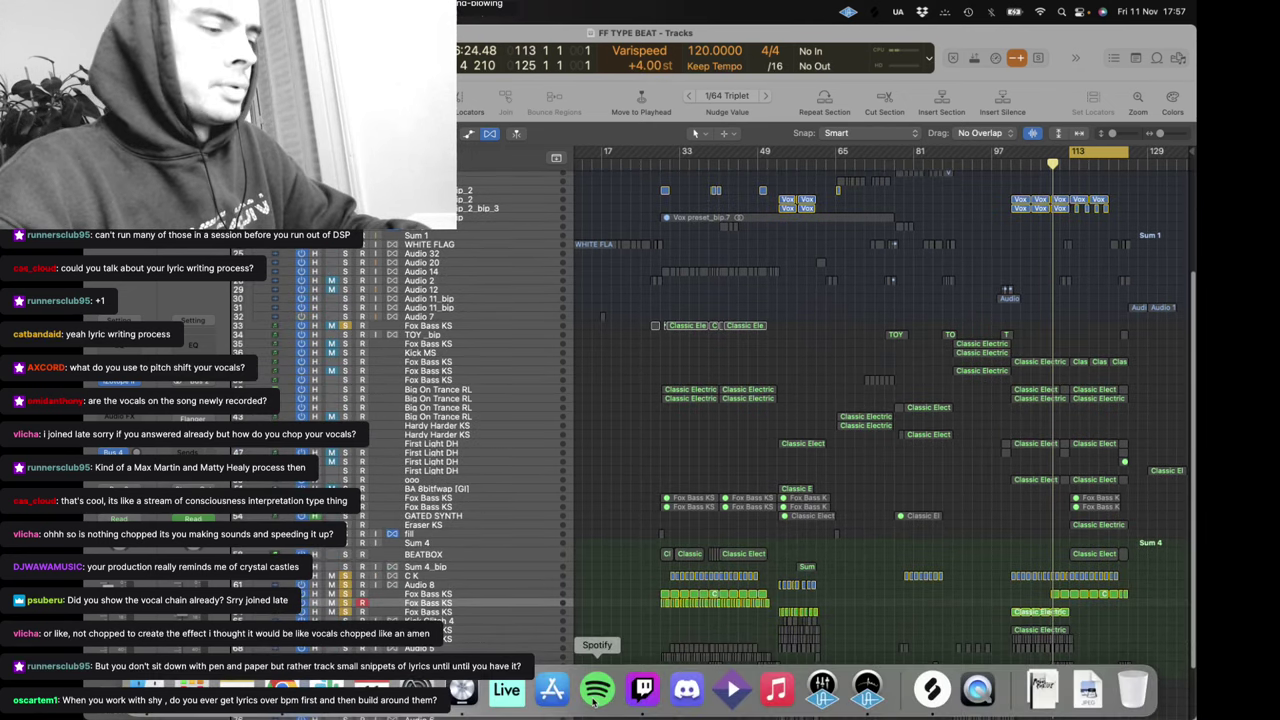
click(643, 689)
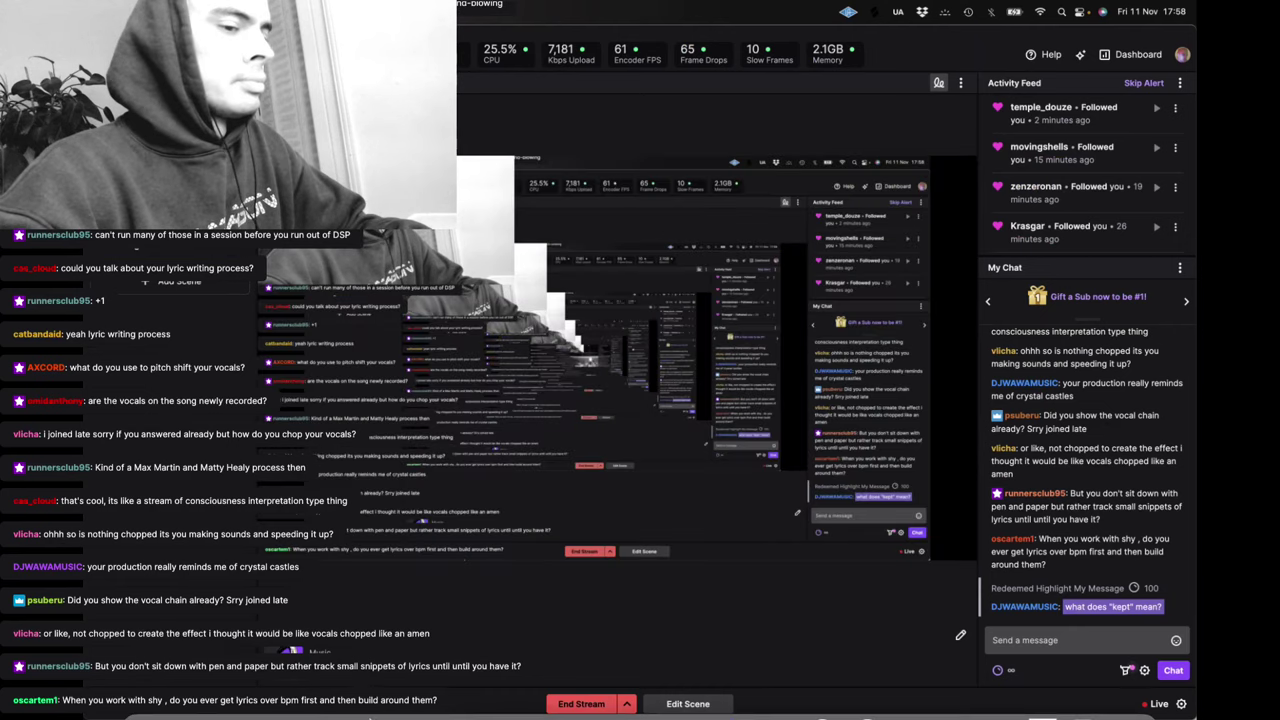
click(463, 710)
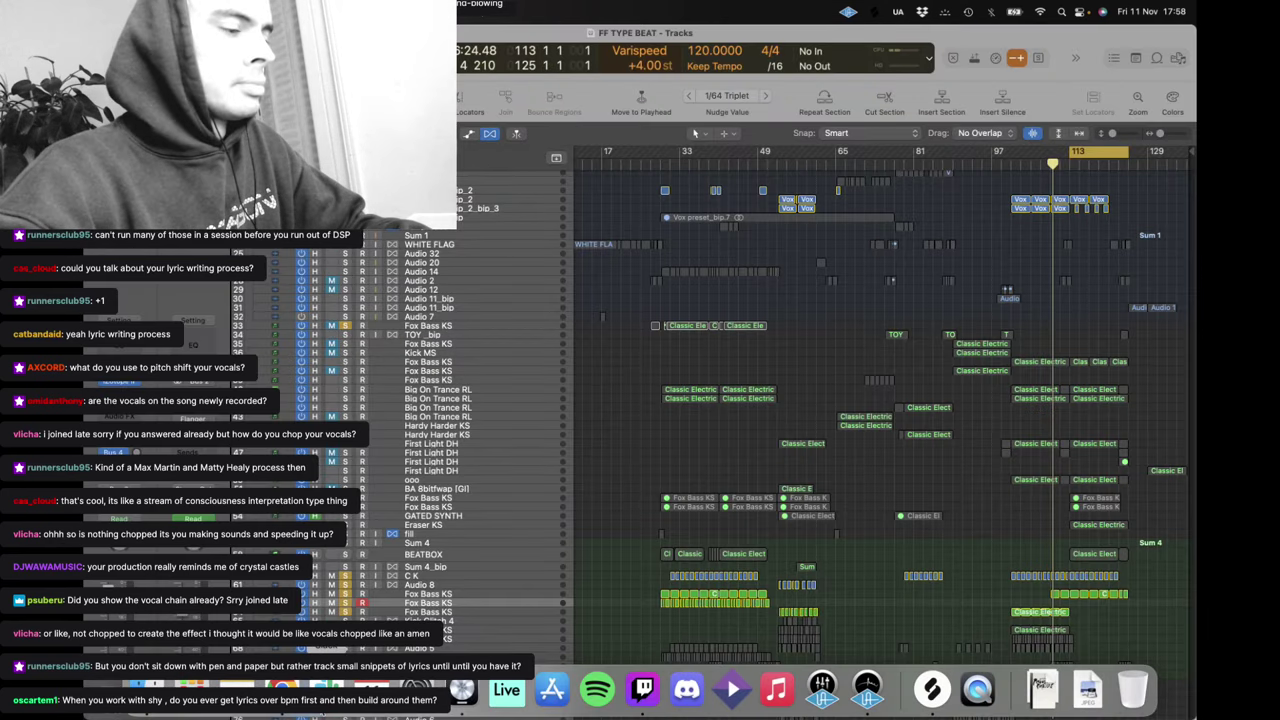
Switch to Chrome and examine the folding chair ads in the Google results for "kepko" at a larger size
click(282, 690)
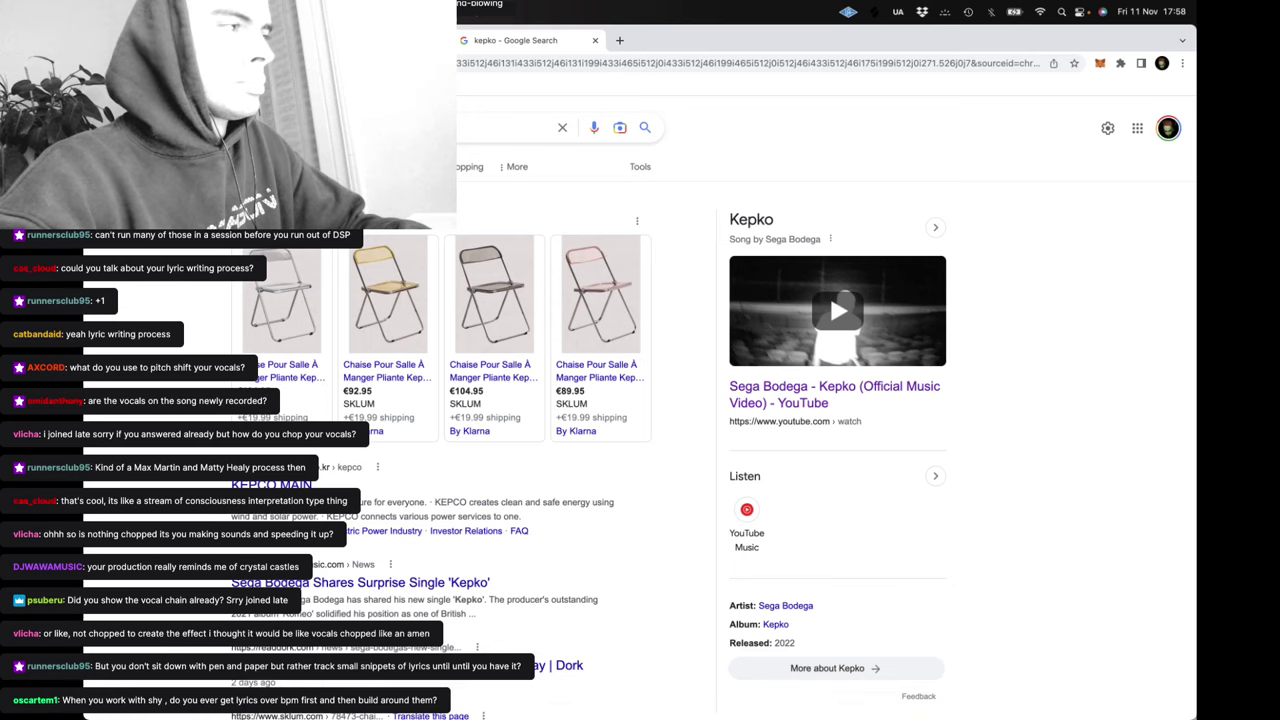
click(441, 41)
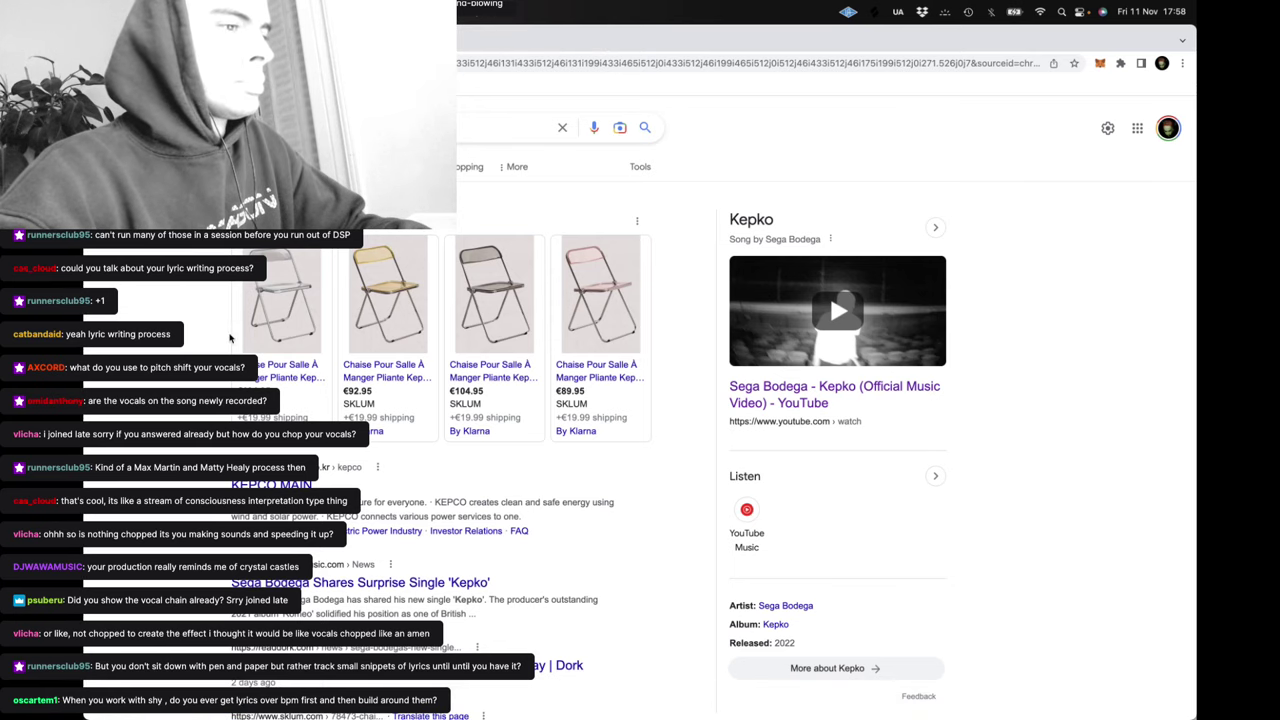
scroll(228, 340, up, 5)
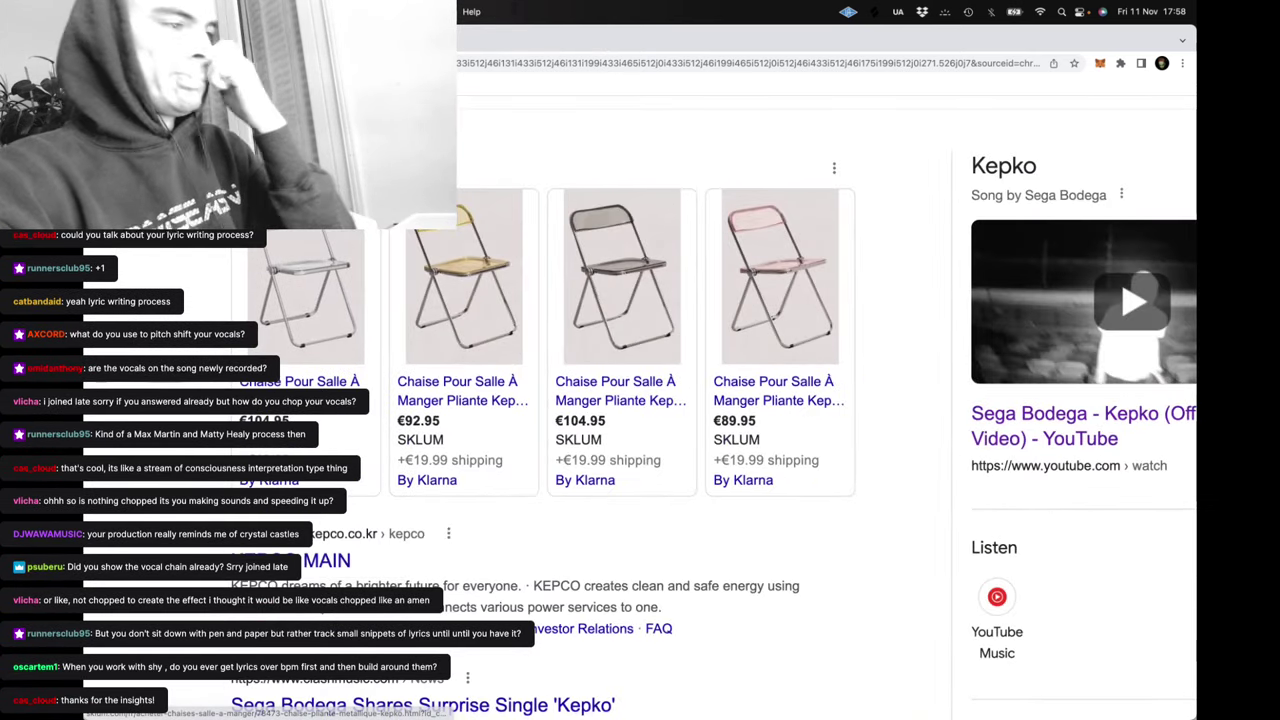
scroll(240, 333, up, 3)
scroll(240, 333, down, 1)
scroll(240, 333, up, 3)
scroll(240, 333, down, 1)
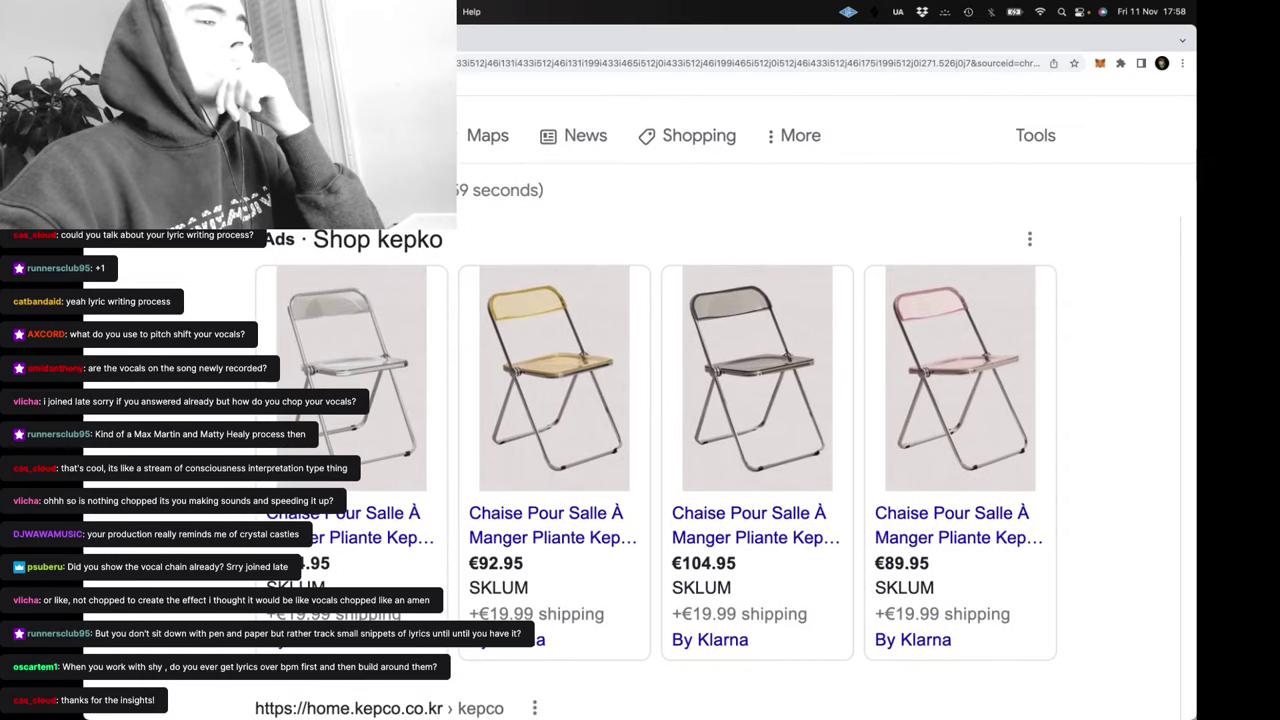
scroll(240, 333, up, 1)
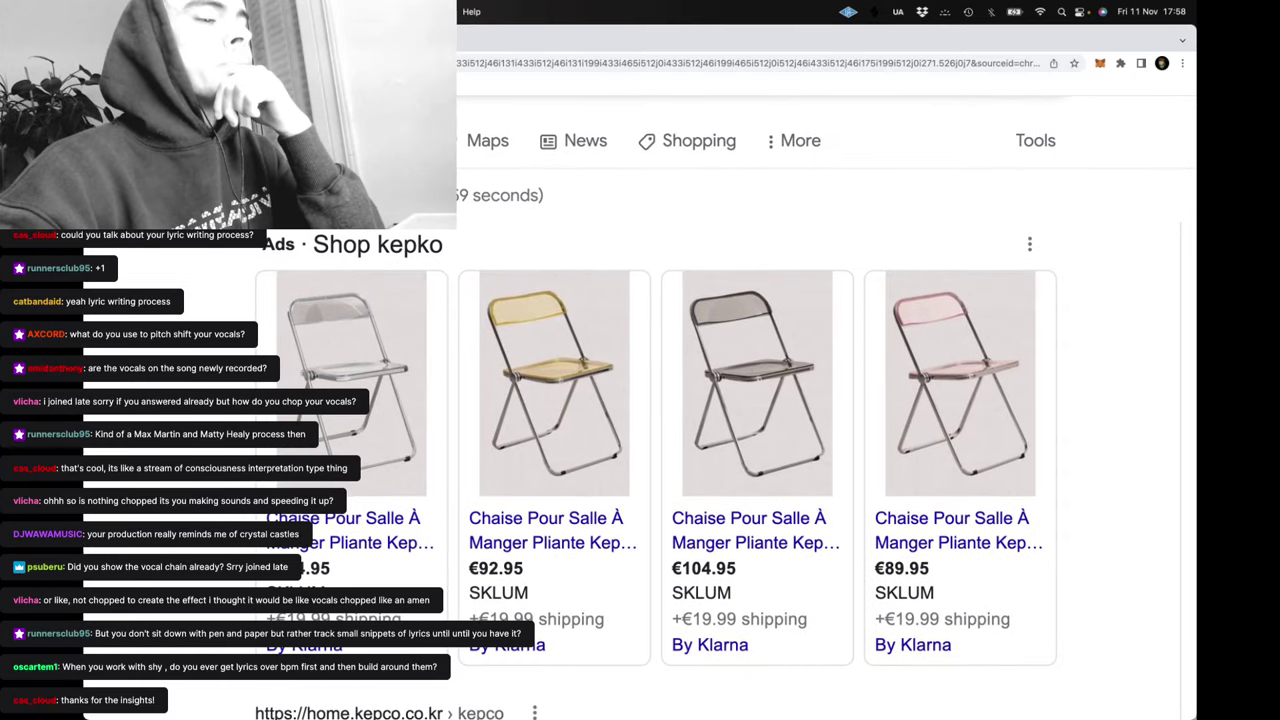
mouse_move(507, 712)
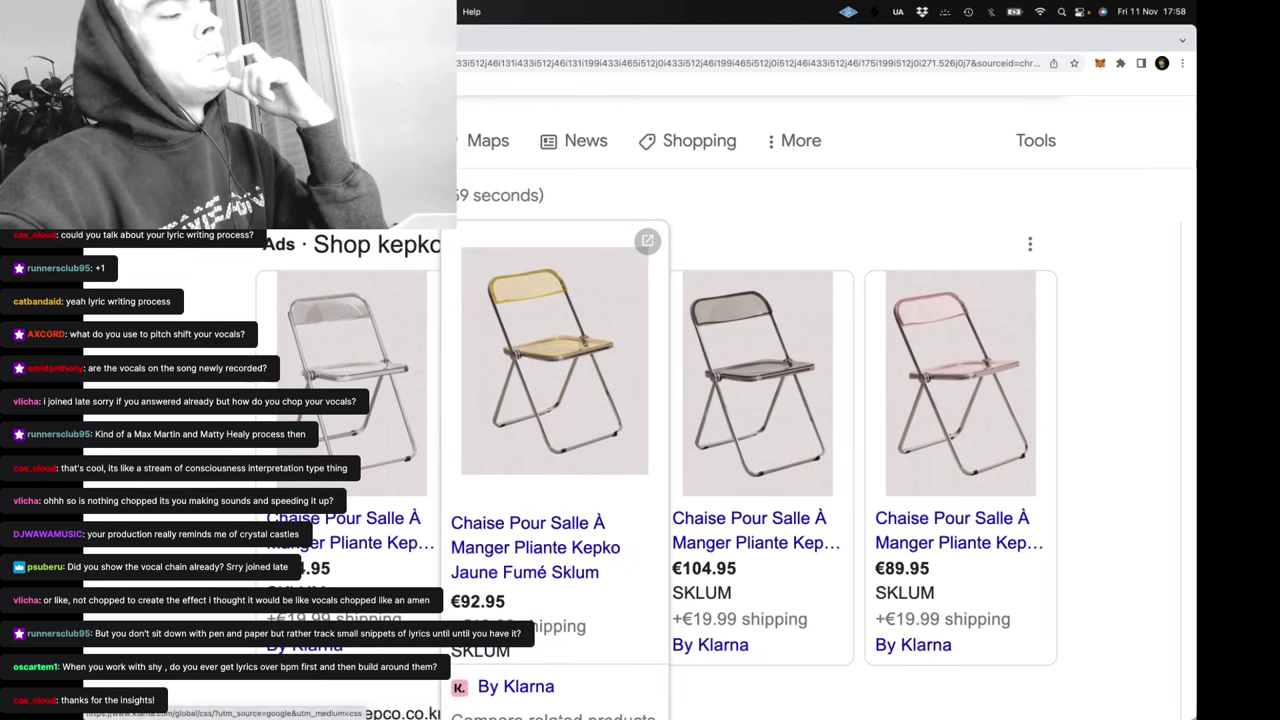
Switch to Twitch Studio to read the new viewer chat messages, and return to Logic Pro
click(656, 706)
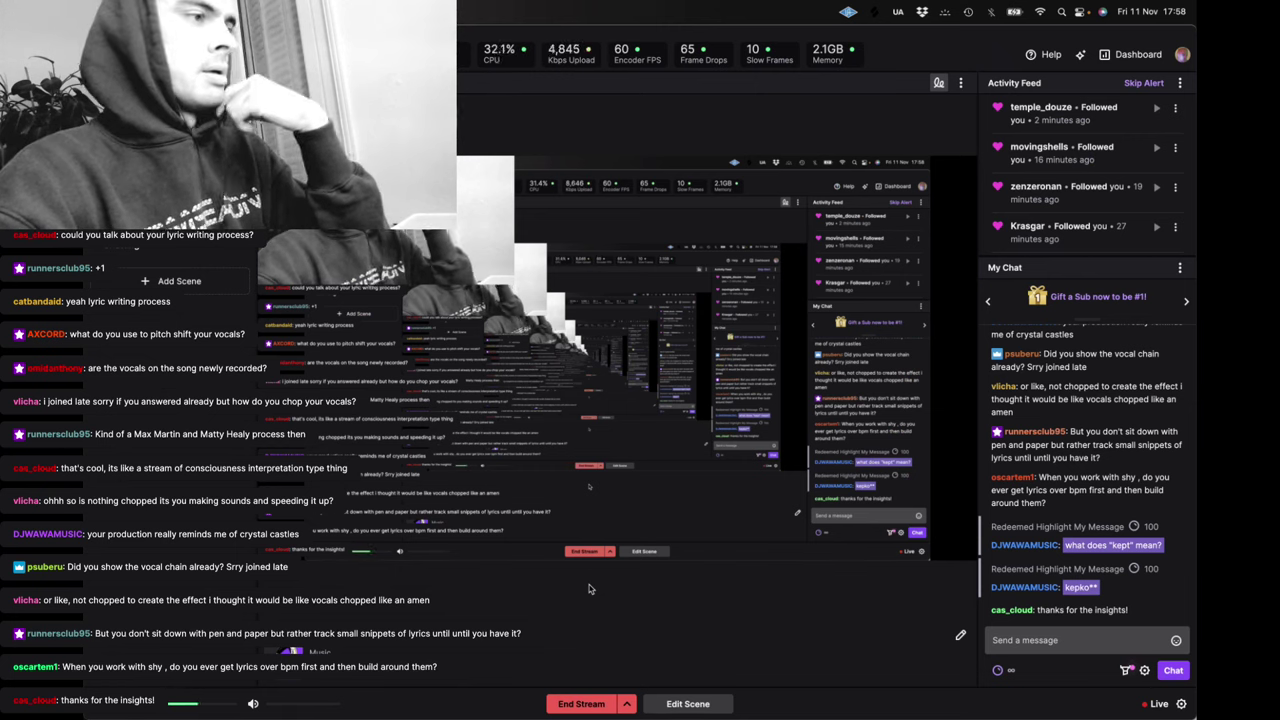
mouse_move(565, 716)
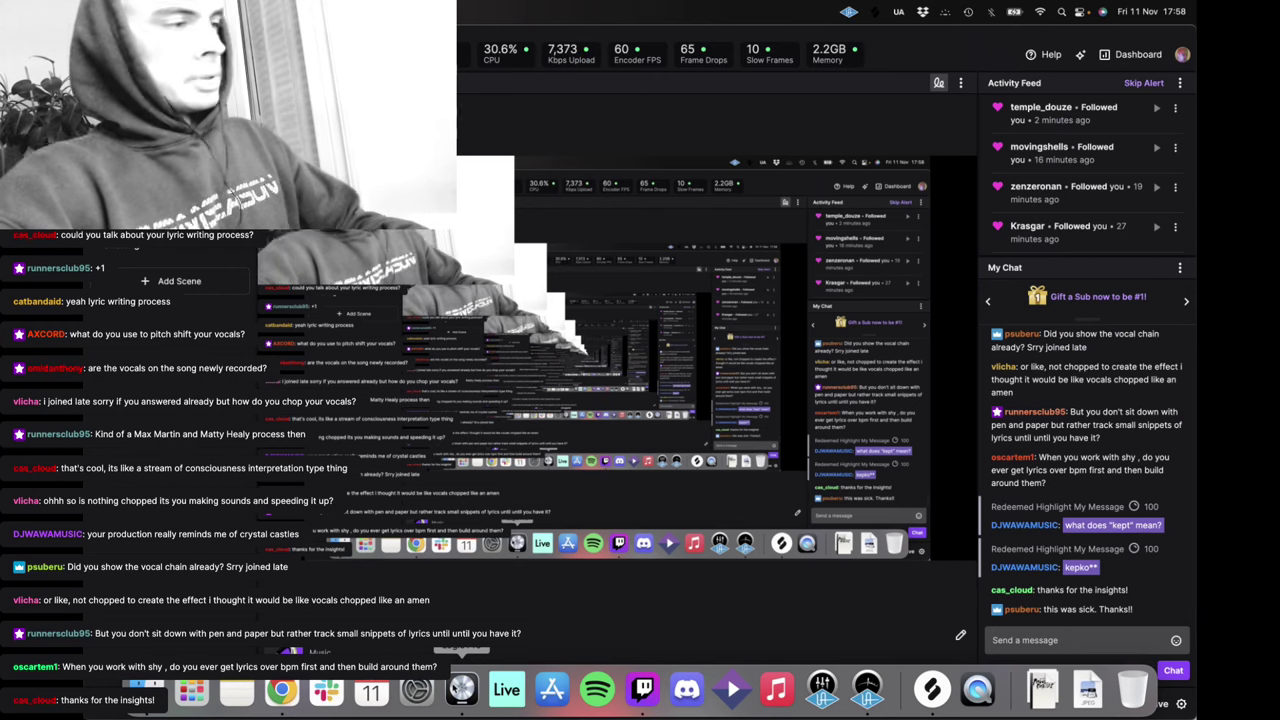
click(462, 688)
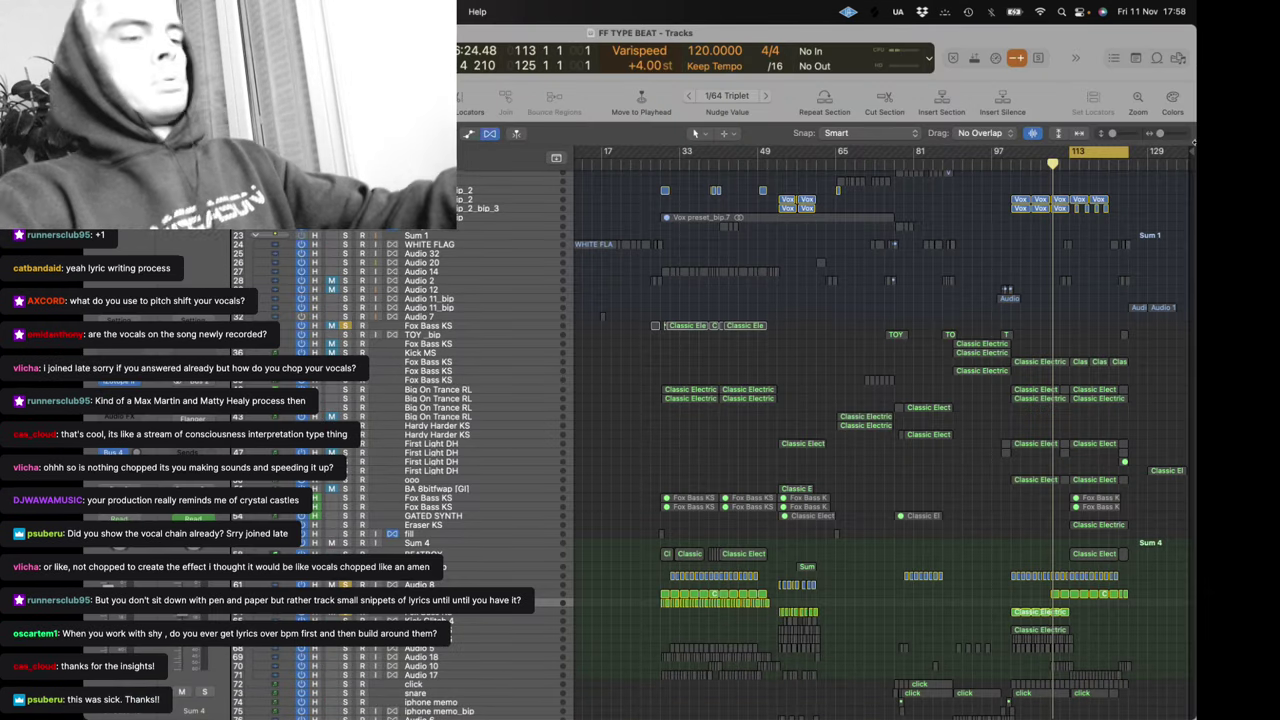
Play the bars 113 to 125 cycle and add the last First Light DH track and the ooo track to the solo
key(super+Right)
key(super+Right)
scroll(1043, 297, right, 3)
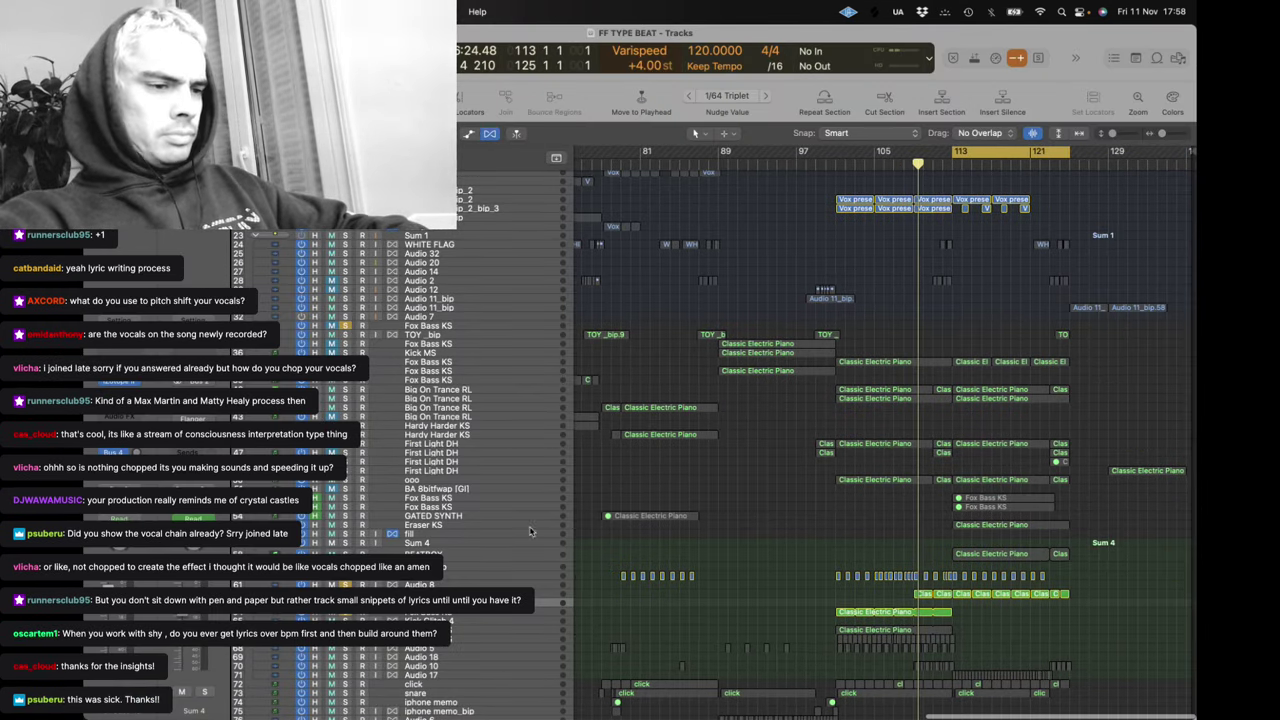
key(space)
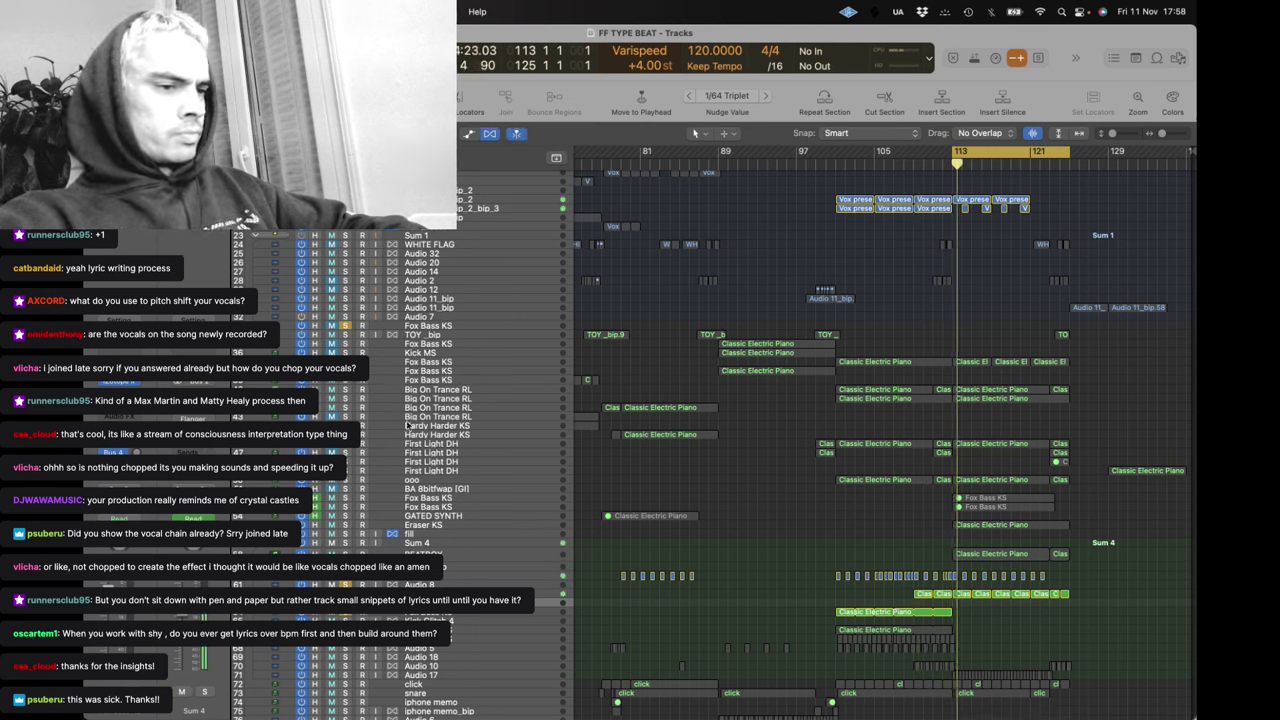
click(346, 471)
click(346, 479)
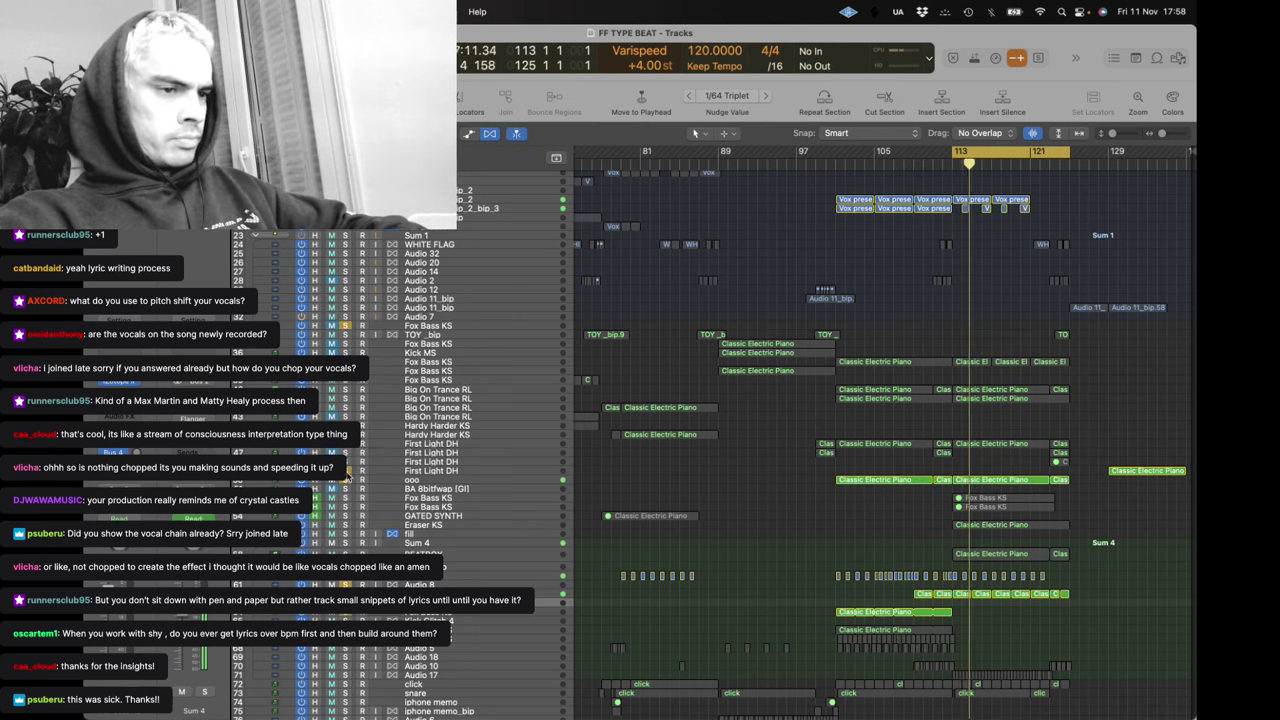
Solo only the First Light DH, Hardy Harder KS and Big On Trance RL synth layers, and clear all solos to hear the full mix
alt+click(346, 443)
click(346, 434)
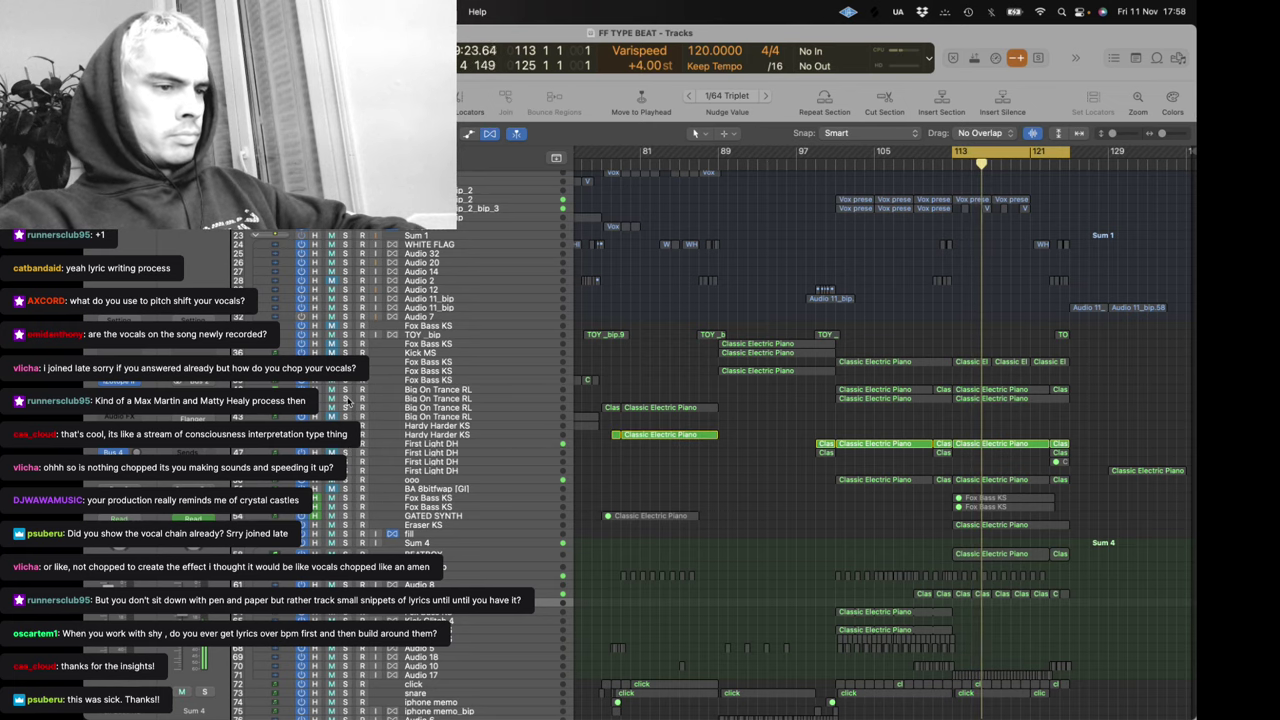
click(346, 398)
key(super+a)
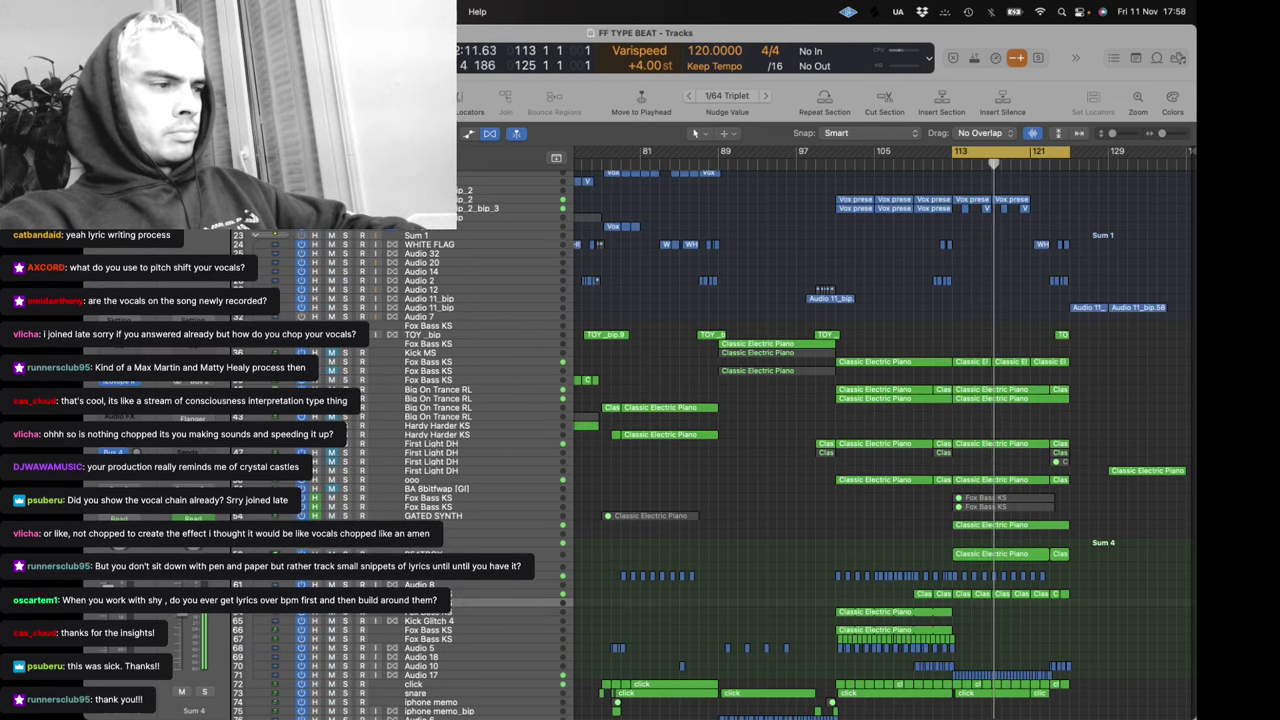
Solo the tracks from GATED SYNTH through Sum 4_bip, and select the Eraser KS track
scroll(386, 517, down, 4)
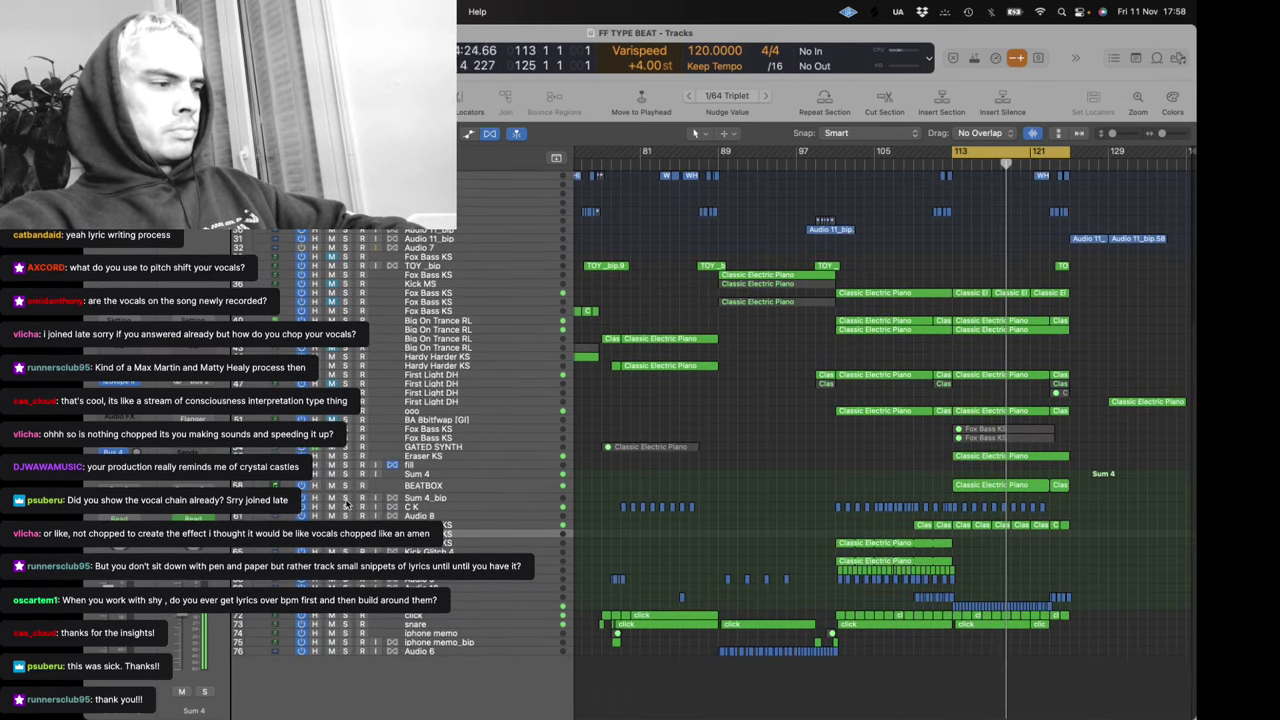
drag(346, 492, 347, 449)
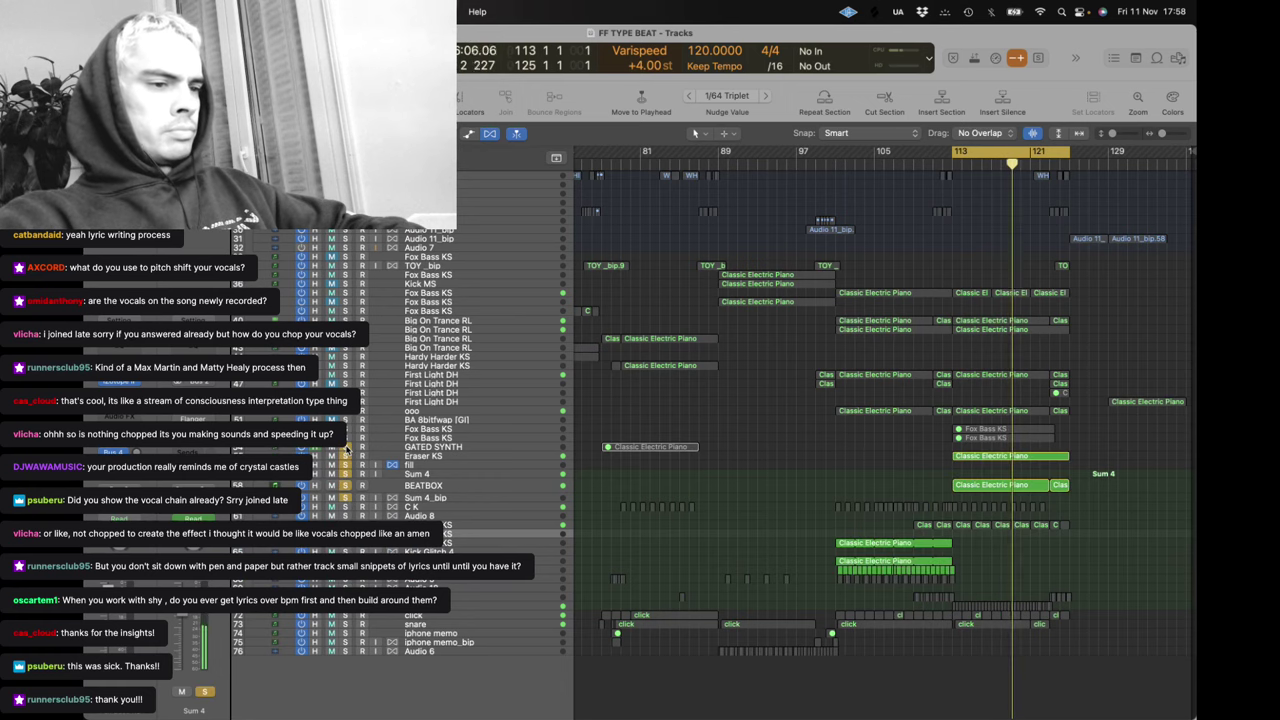
click(415, 456)
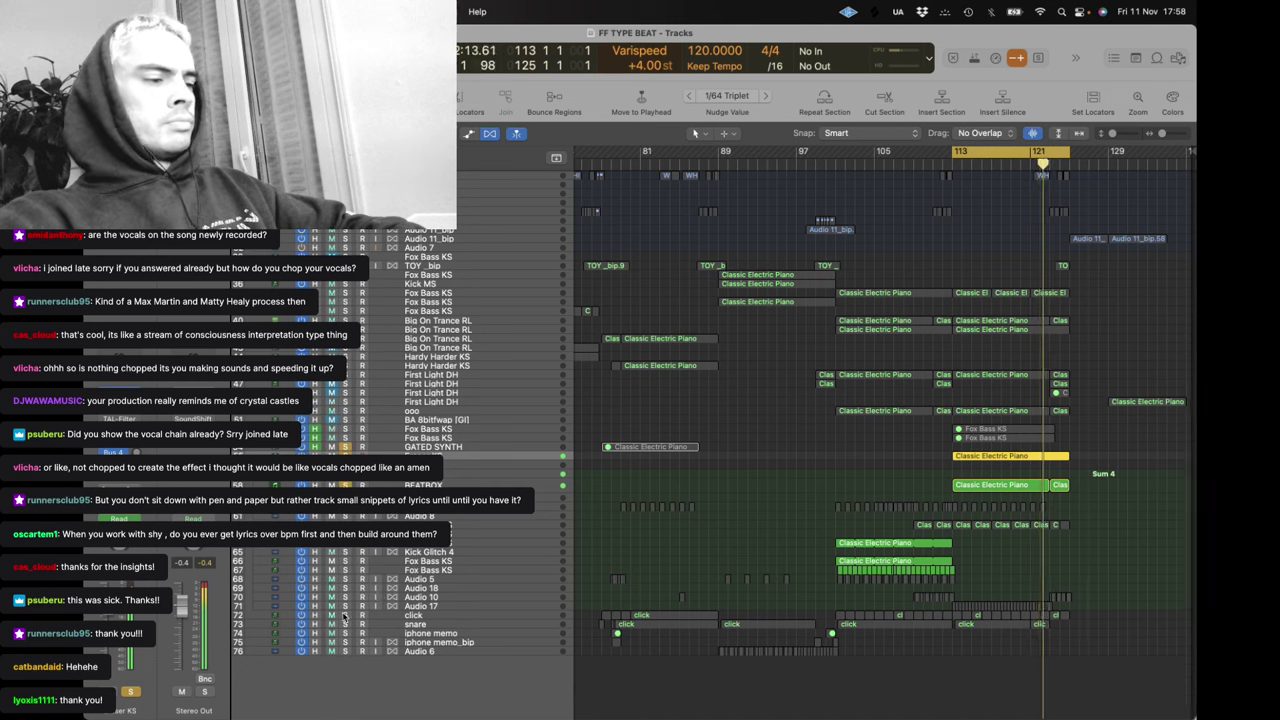
Add the click, snare and remaining drum tracks up to BEATBOX to the solo
click(345, 616)
drag(345, 623, 345, 582)
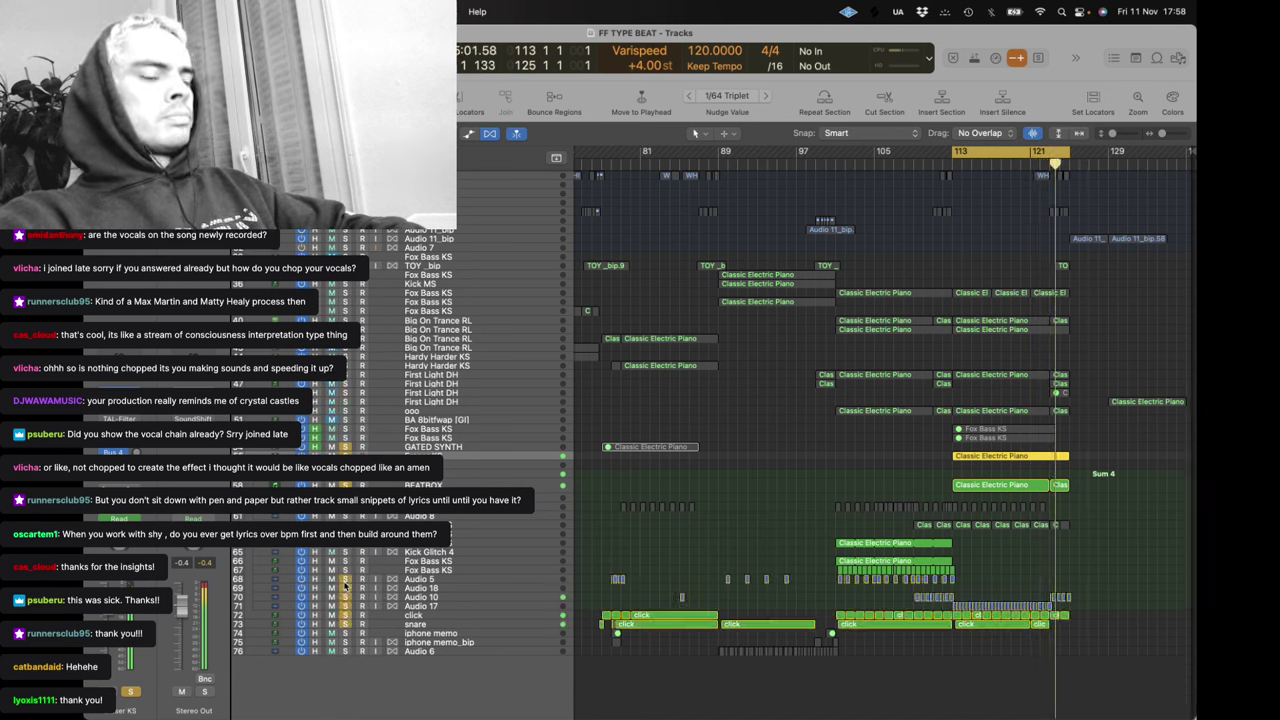
drag(345, 570, 342, 484)
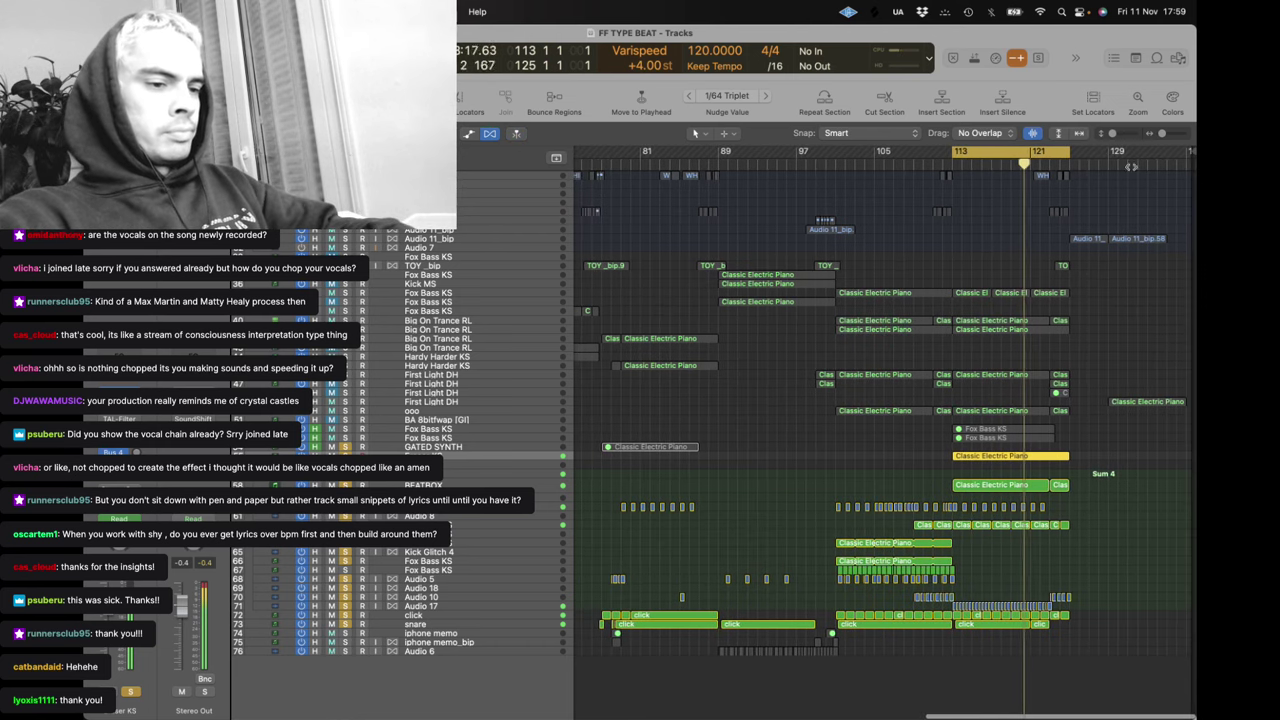
Inspect the regions around bars 113 to 125 up close and add First Light DH track 46 to the solo
drag(1162, 133, 1166, 133)
scroll(854, 311, right, 5)
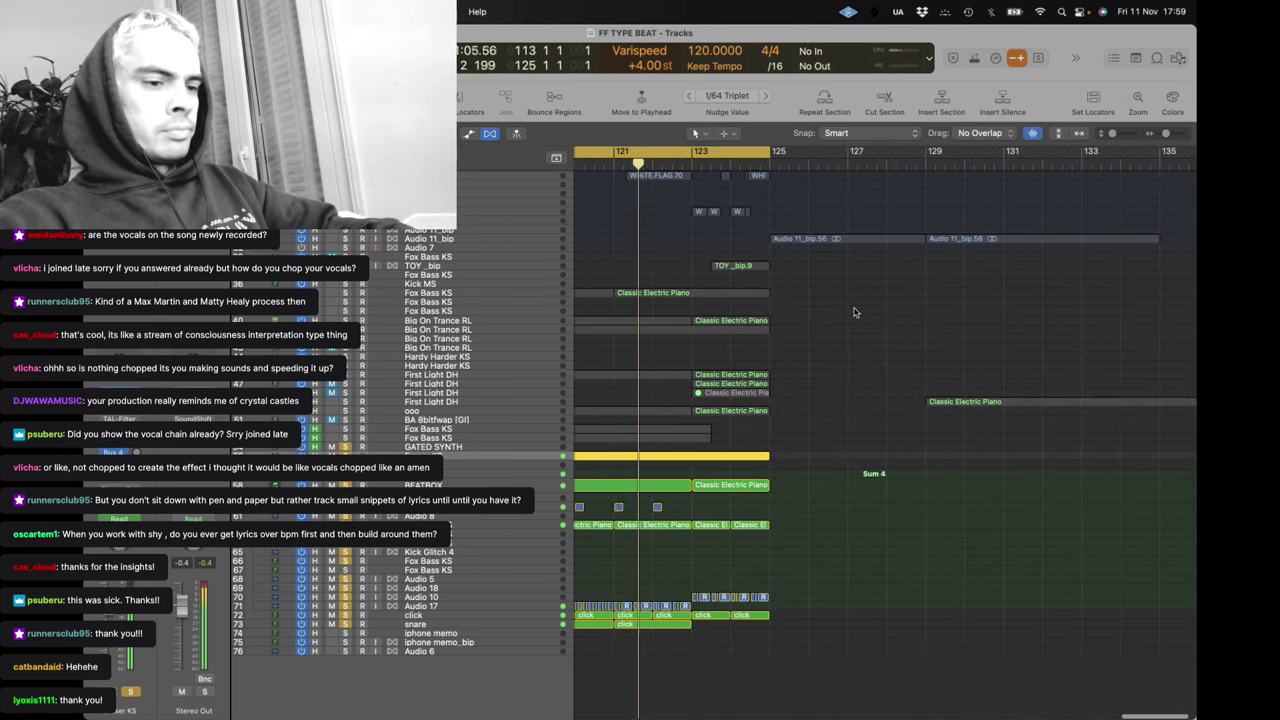
scroll(854, 311, left, 2)
key(super+Left)
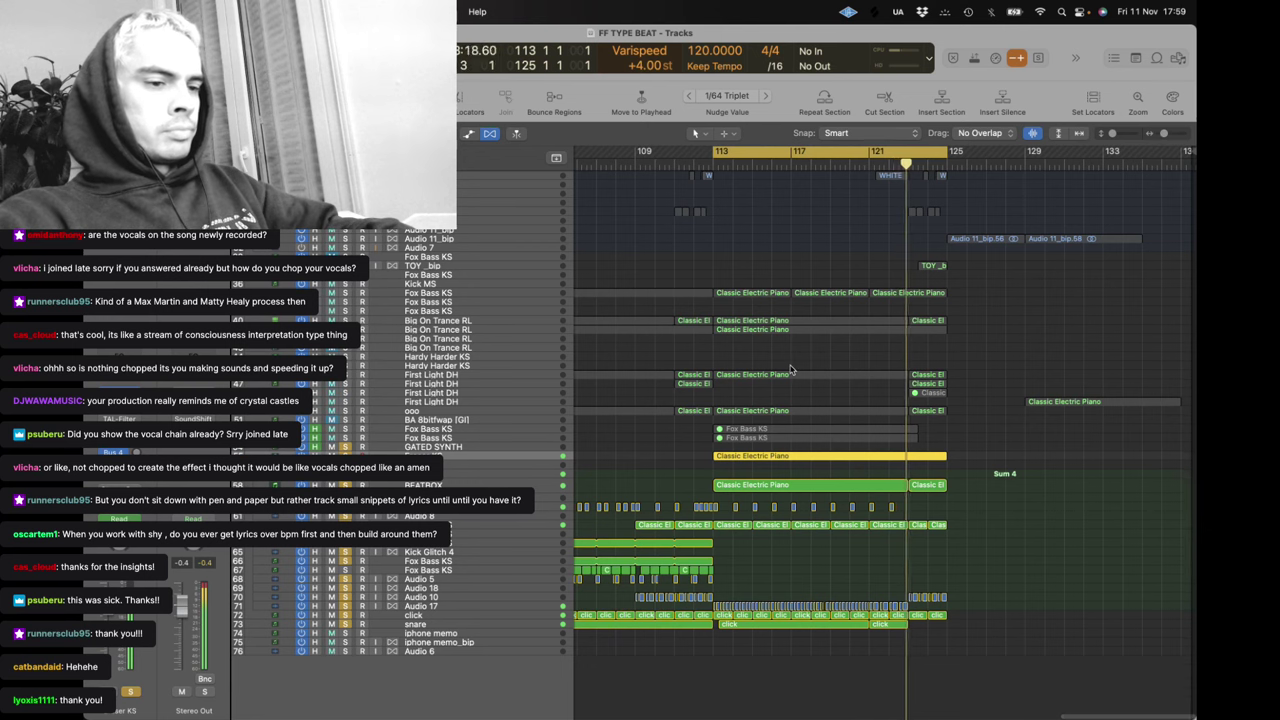
click(346, 376)
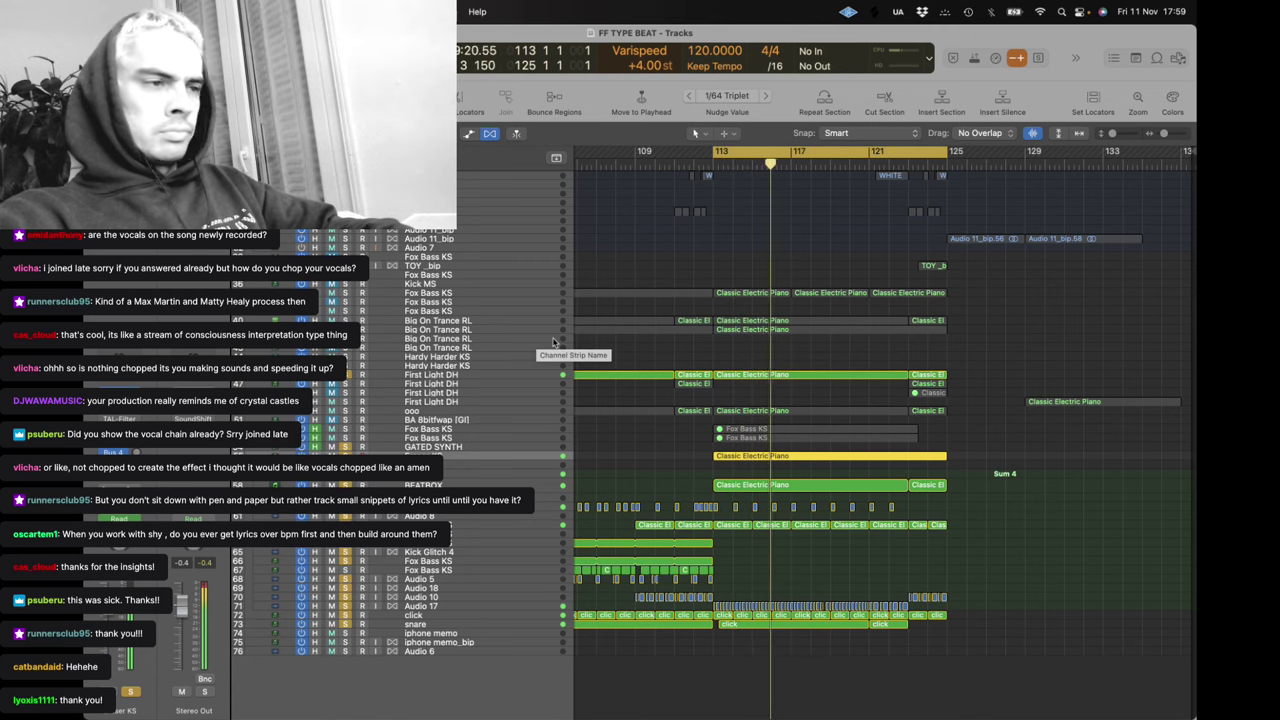
Replace the current solos with the Fox Bass KS tracks 37 and 38 and the lower First Light DH layers, and stop playback
scroll(545, 340, up, 5)
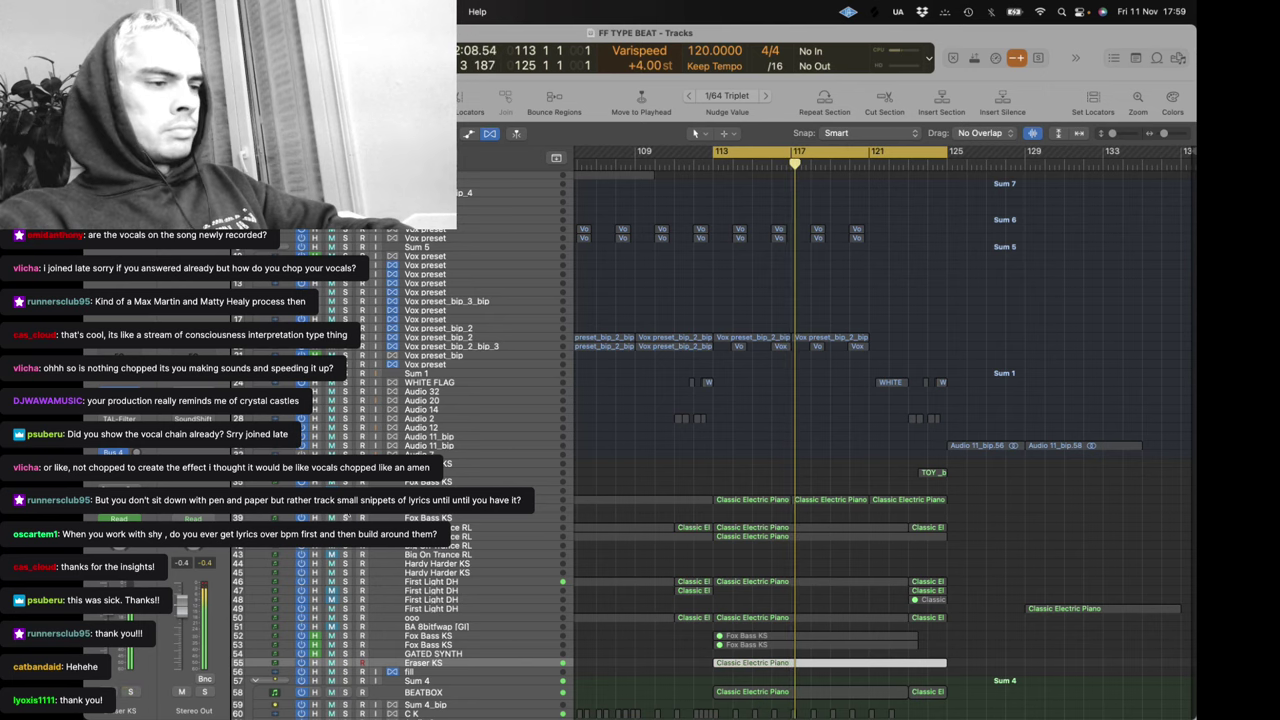
scroll(364, 571, down, 3)
scroll(364, 571, down, 1)
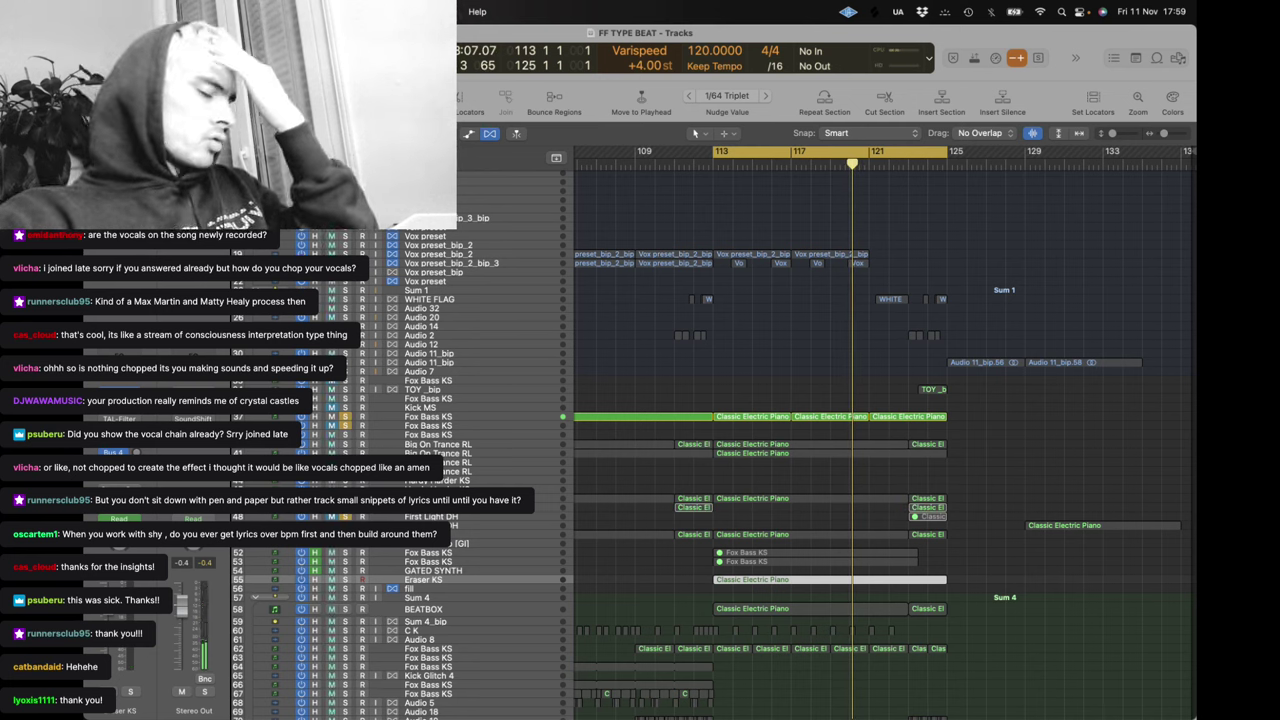
Check Twitch Studio for further viewer questions in the chat and go back to the Logic Pro project
mouse_move(371, 705)
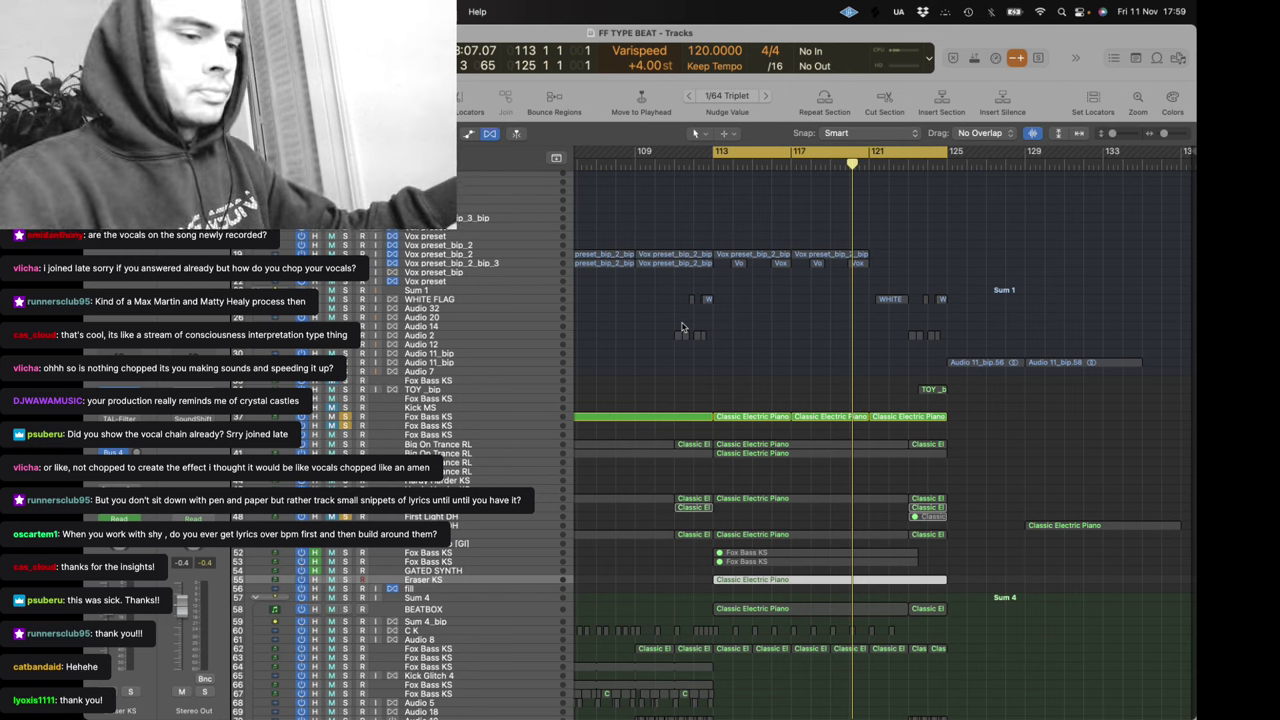
mouse_move(461, 705)
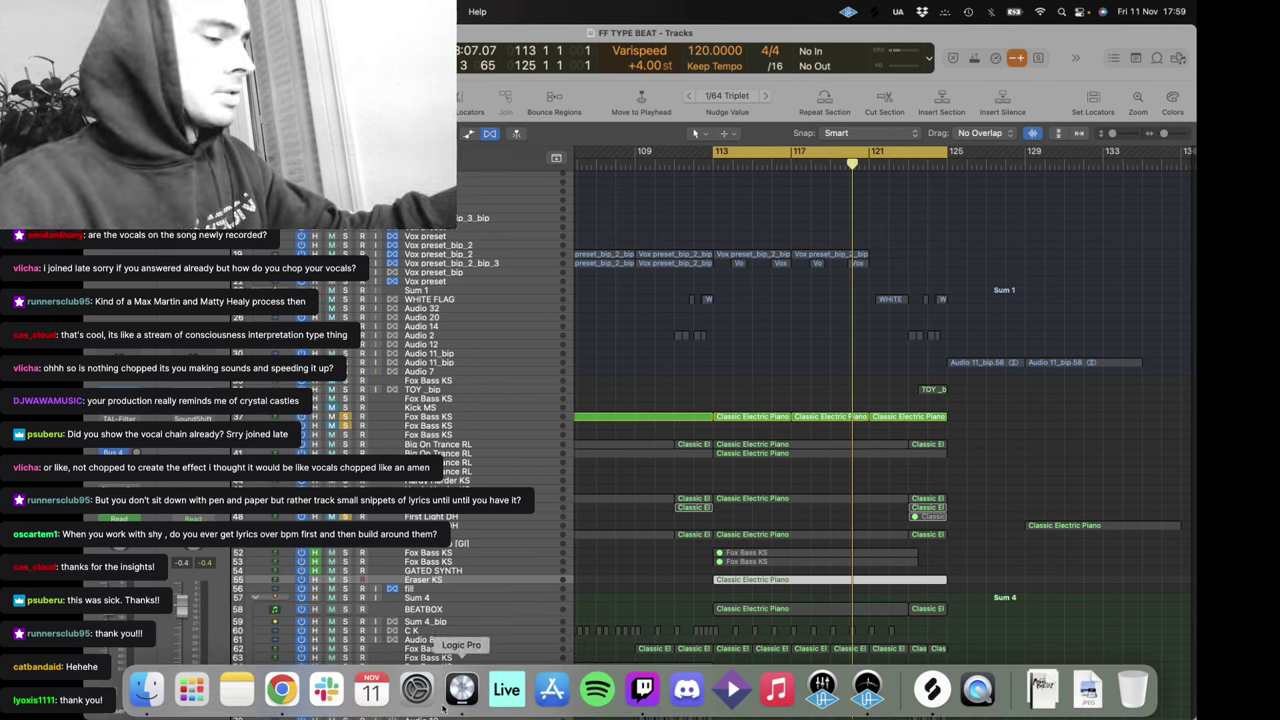
click(643, 689)
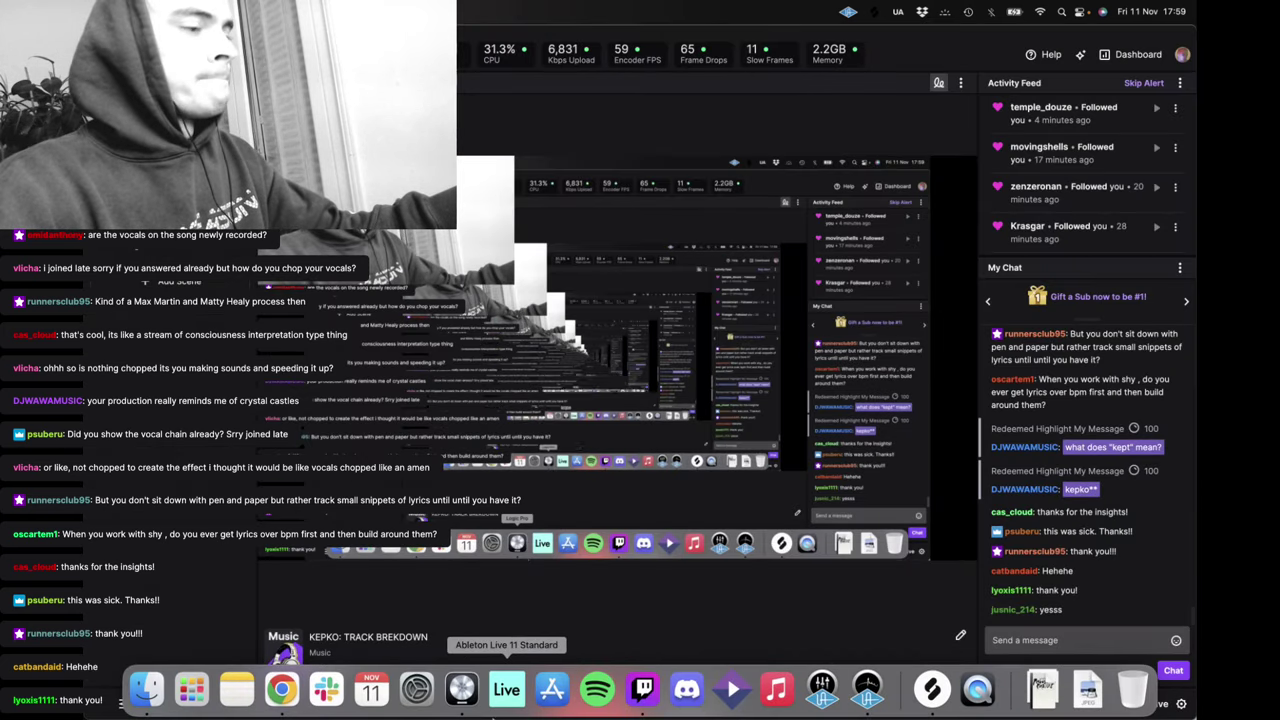
click(463, 689)
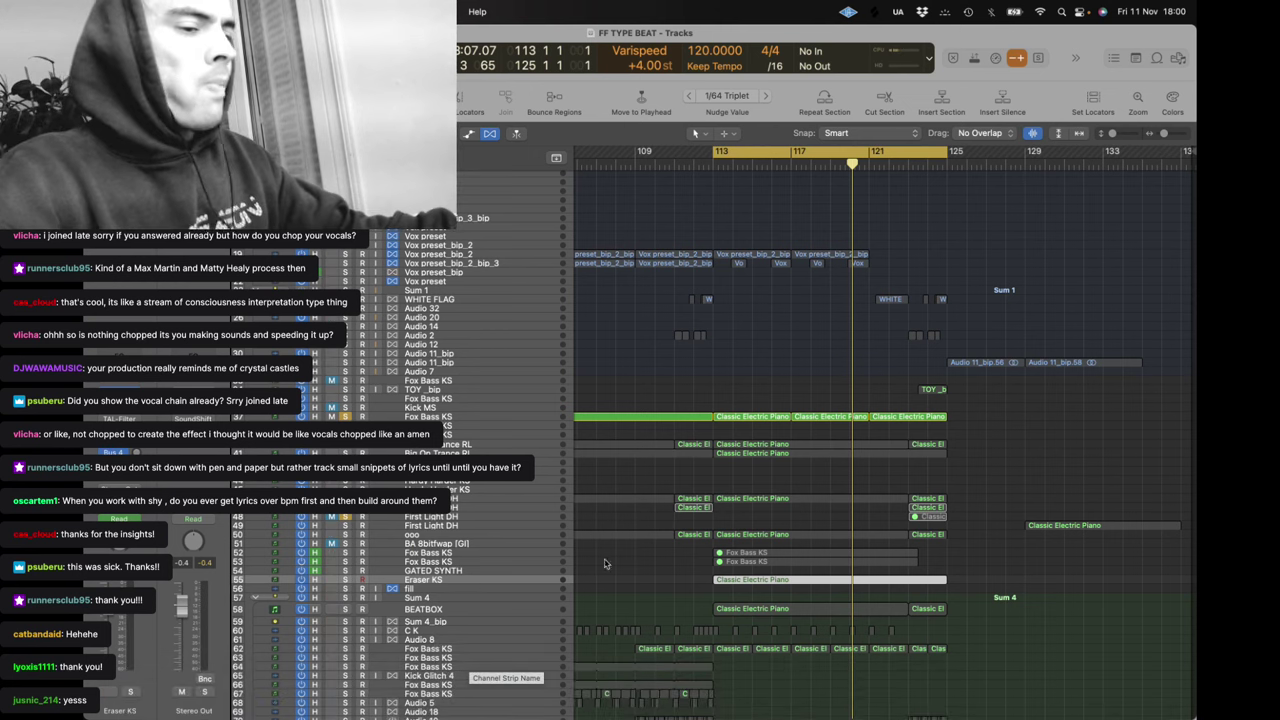
Switch to Twitch Studio and start ending the live stream
mouse_move(680, 714)
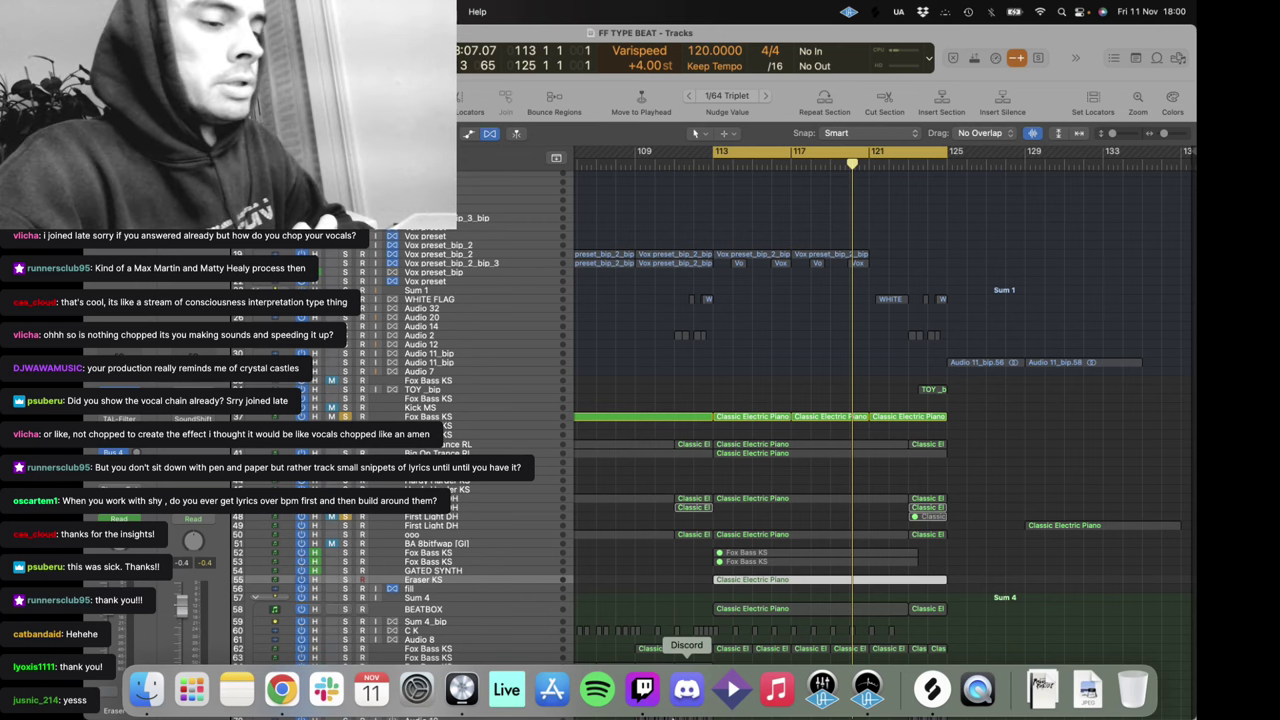
click(643, 689)
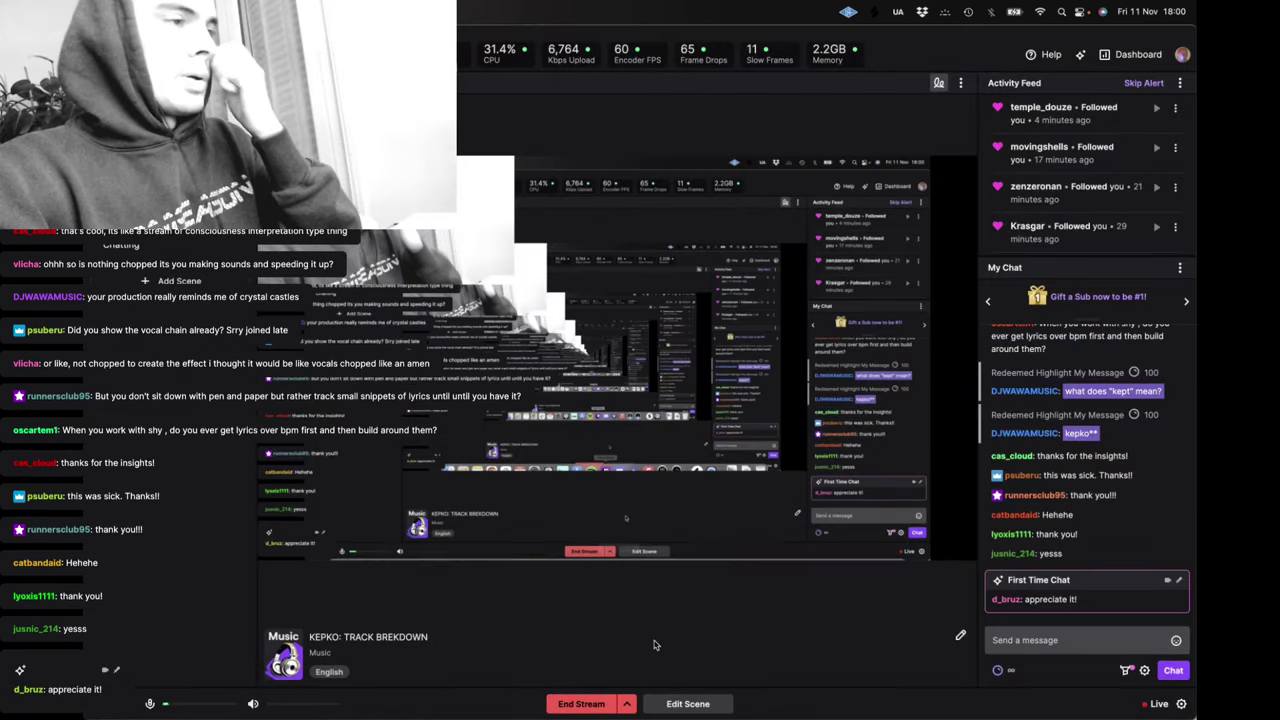
click(590, 707)
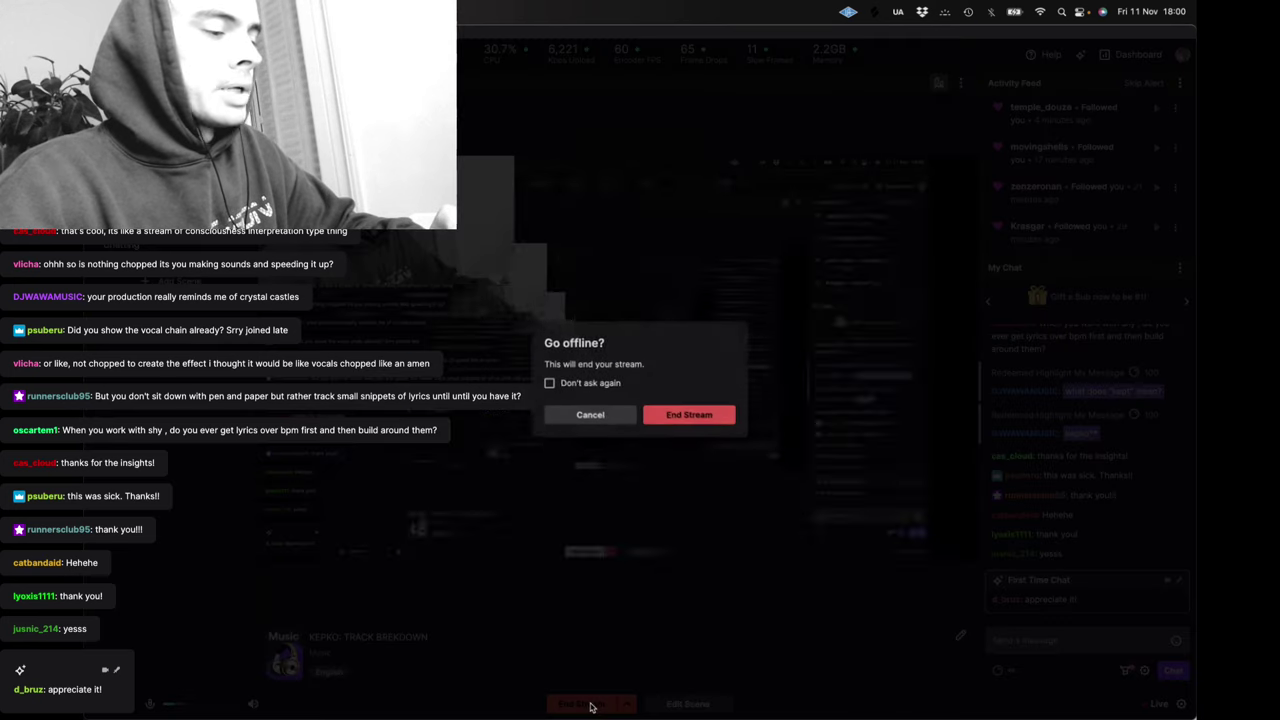